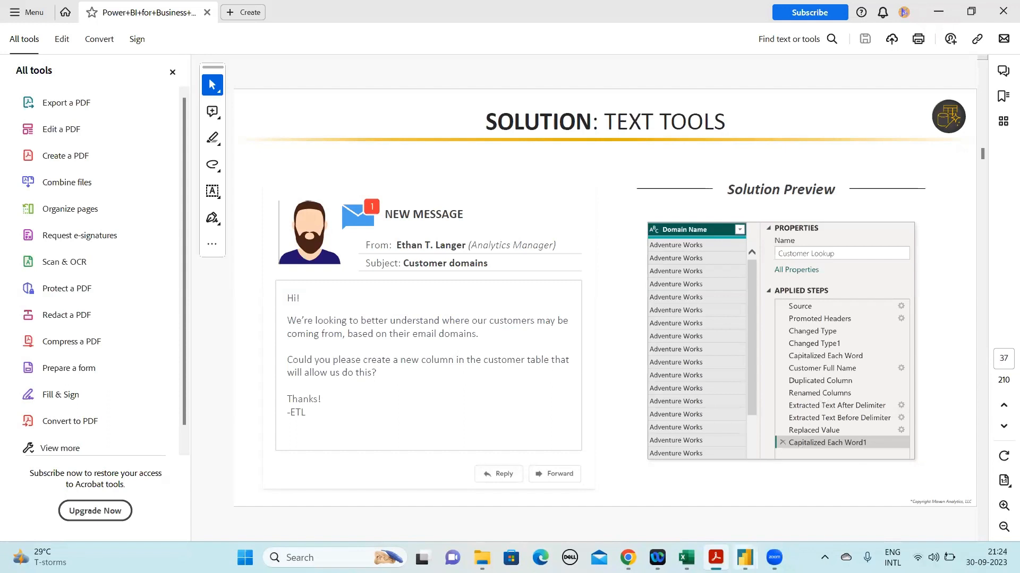
# Page through the PDF slides from the text tools solution to the slide on creating a calendar table
pyautogui.click(982, 536)
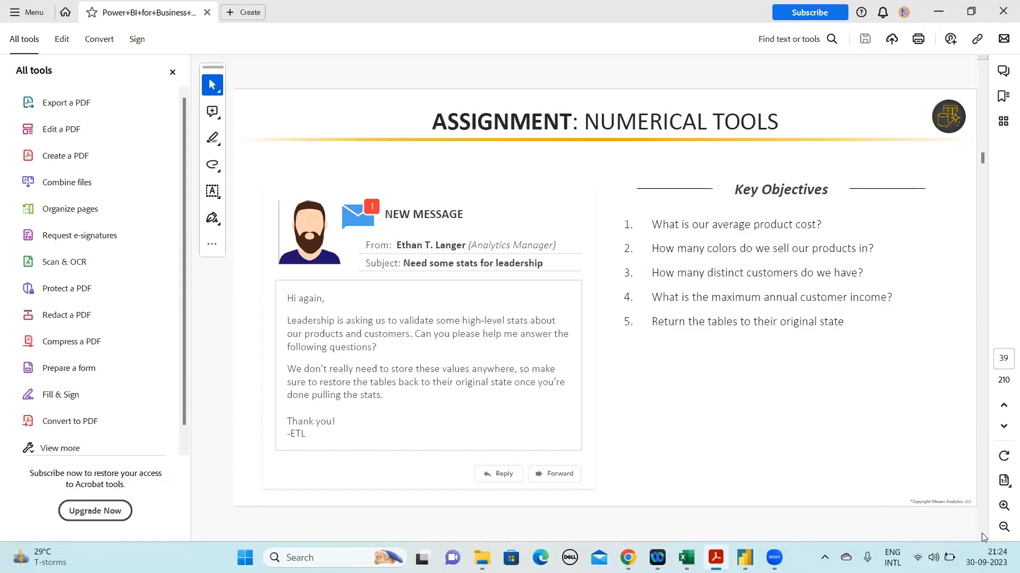
pyautogui.click(983, 536)
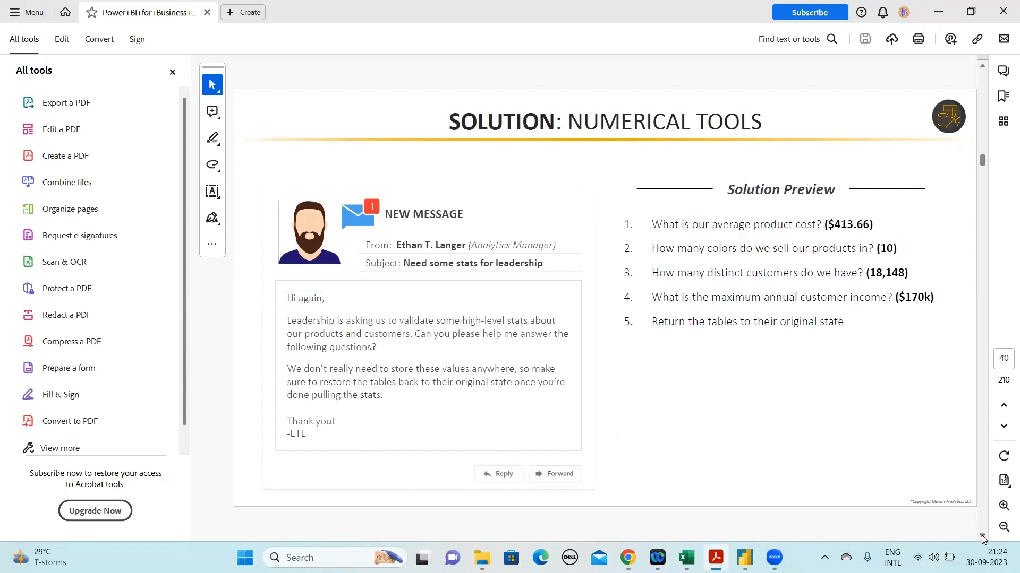
pyautogui.click(983, 536)
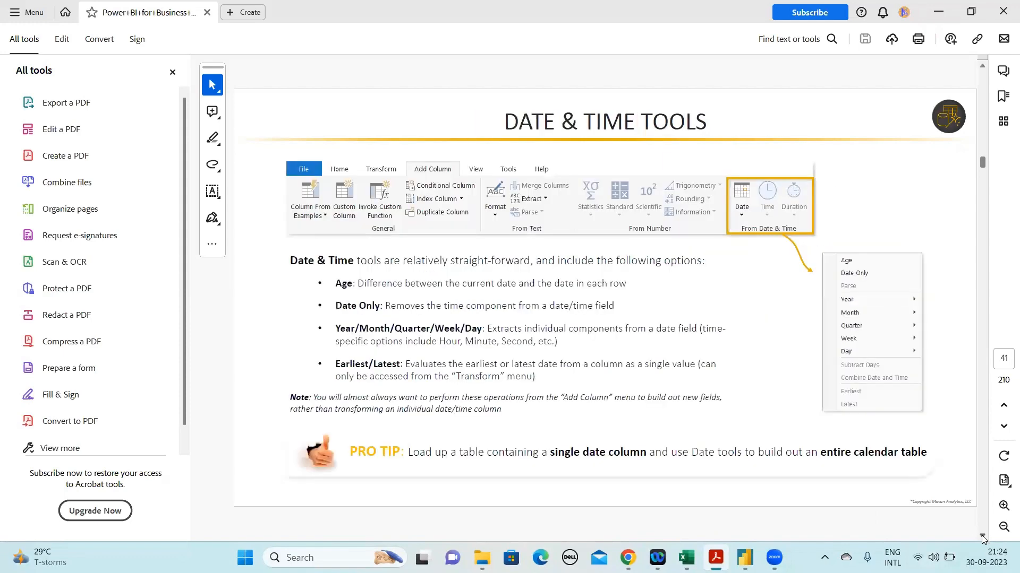
pyautogui.click(983, 535)
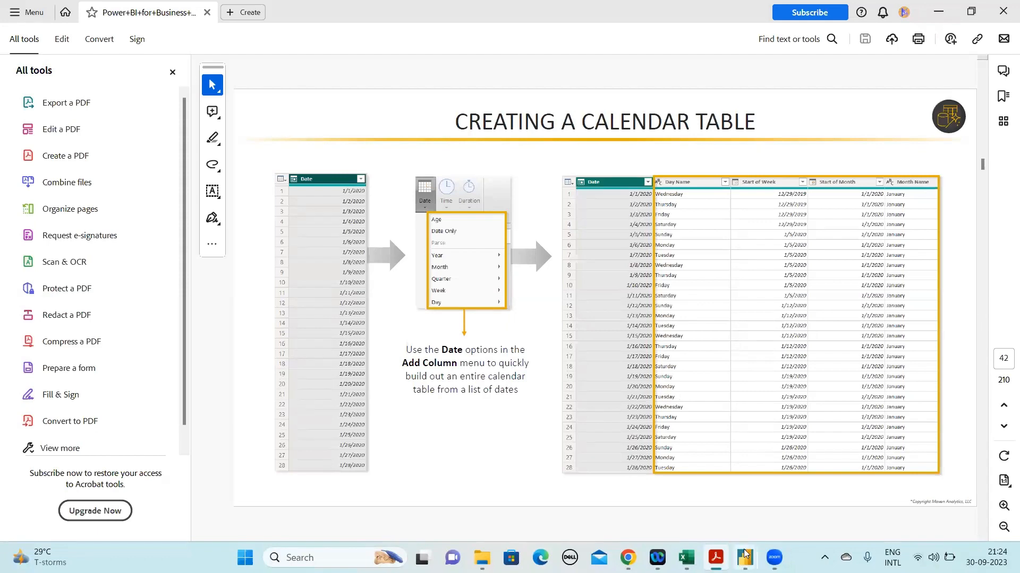
# Switch to the Power Query Editor, open the Rolling Calander query and examine the date options for adding a column
pyautogui.moveTo(744, 558)
pyautogui.click(763, 505)
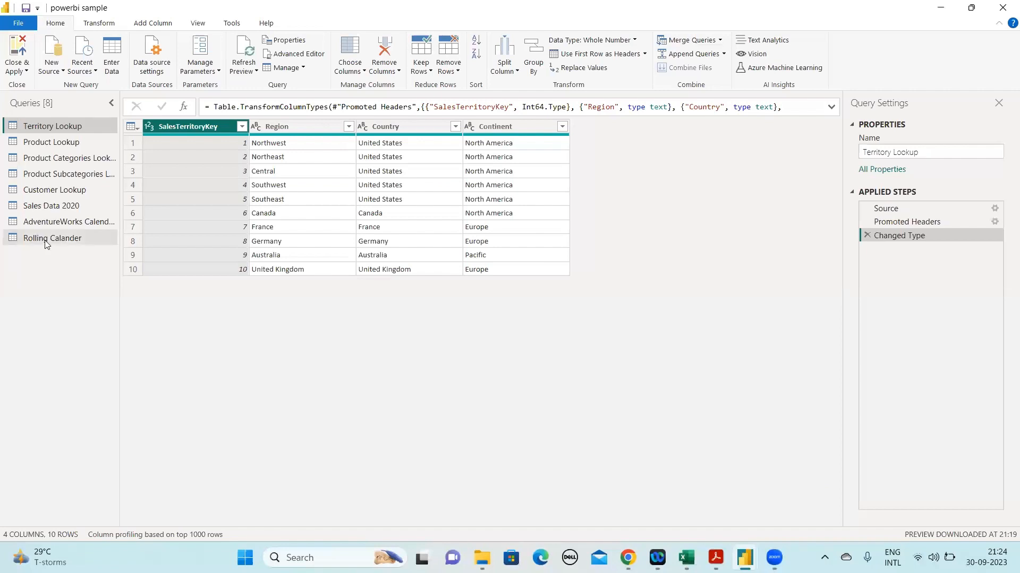
pyautogui.click(46, 242)
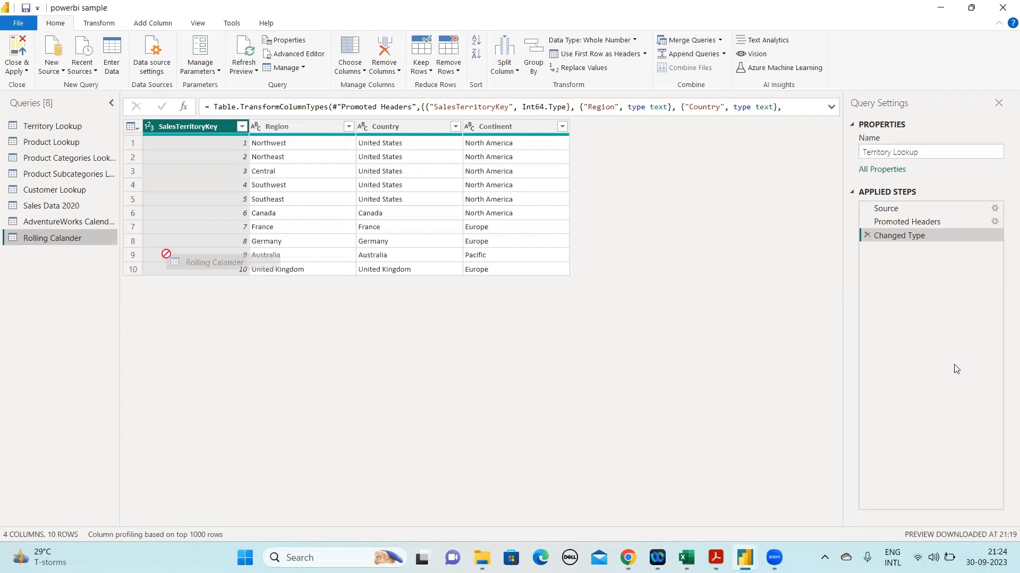
pyautogui.click(59, 237)
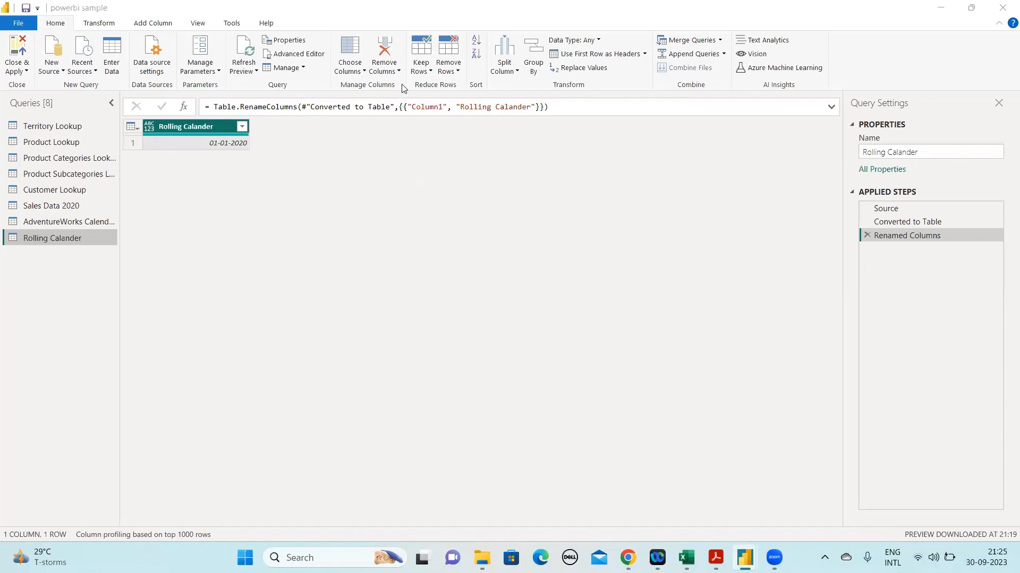
pyautogui.click(150, 25)
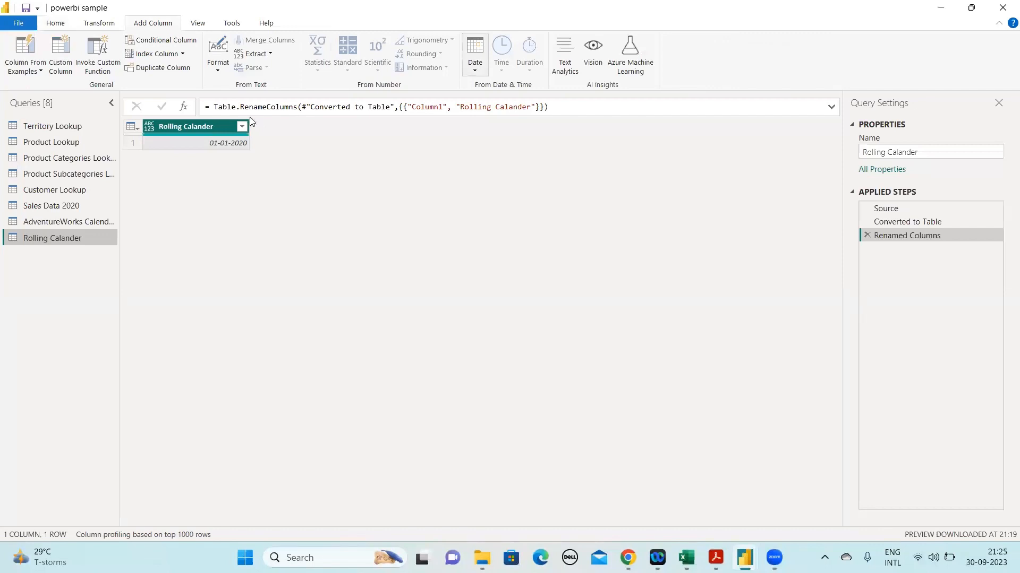
pyautogui.click(478, 78)
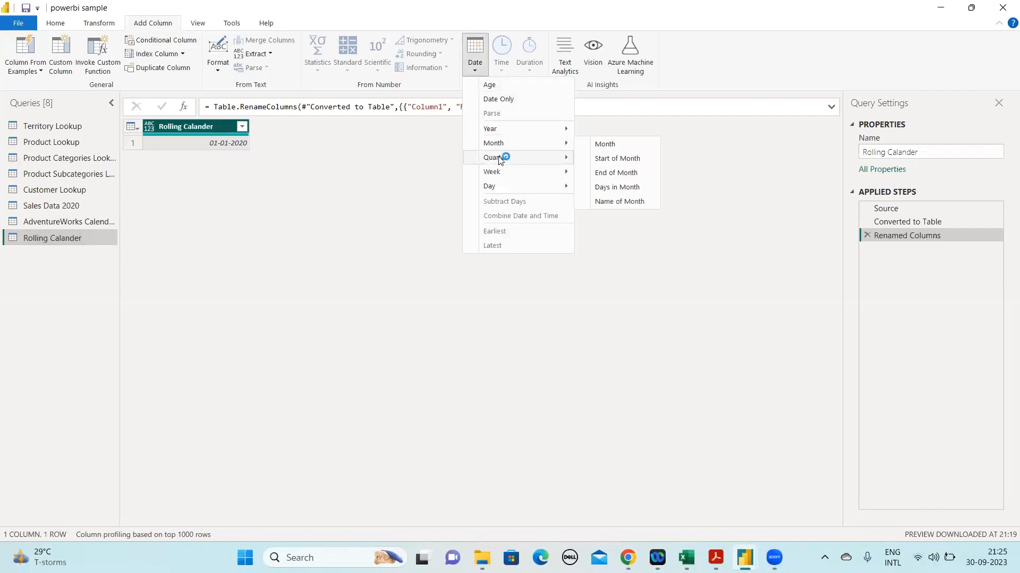
pyautogui.moveTo(553, 156)
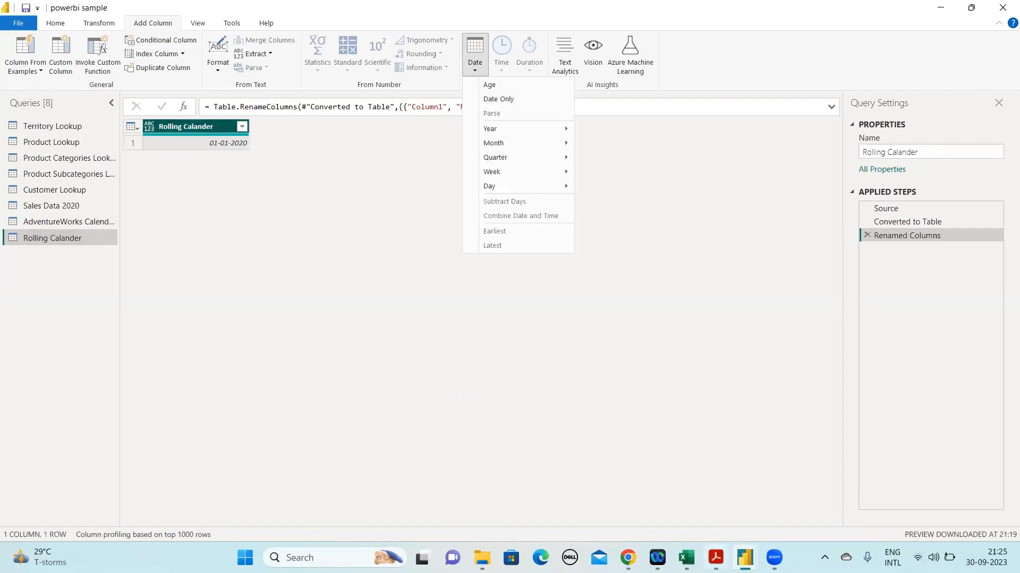
# Return to the PDF in Acrobat and page through the rolling calendar and appending slides to Data Source Settings
pyautogui.moveTo(754, 555)
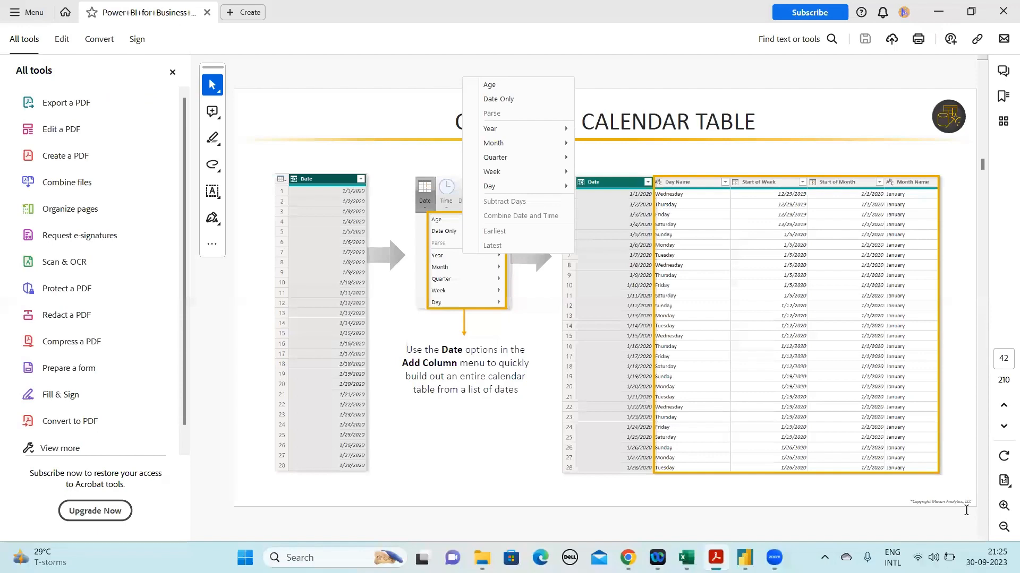
pyautogui.click(981, 537)
pyautogui.click(982, 537)
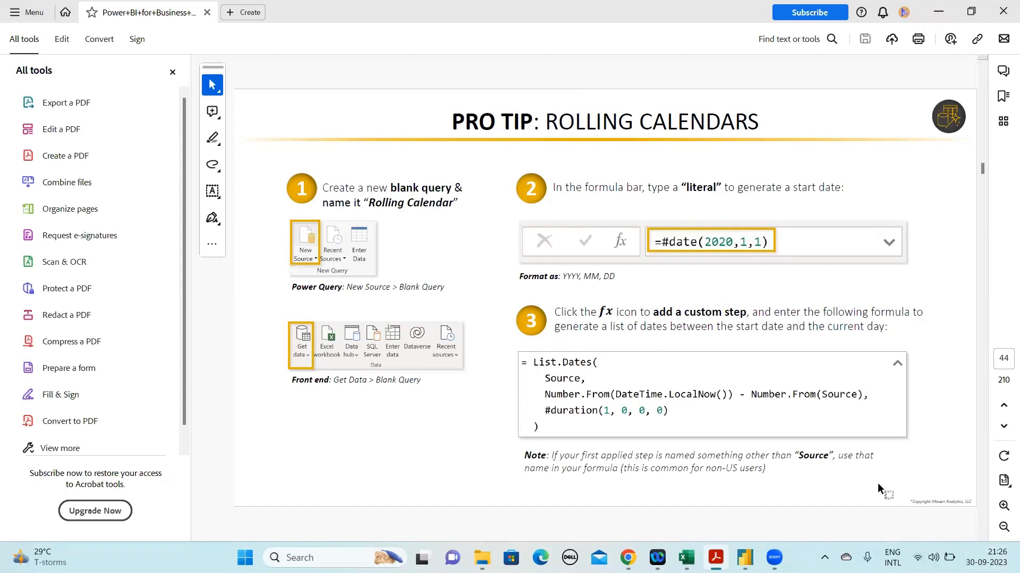
pyautogui.doubleClick(981, 536)
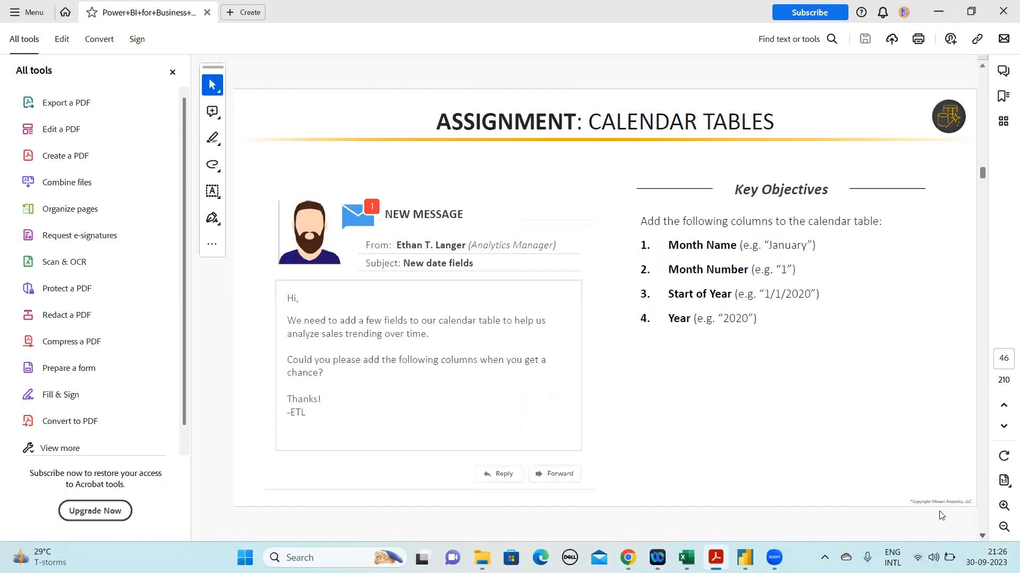
pyautogui.click(983, 536)
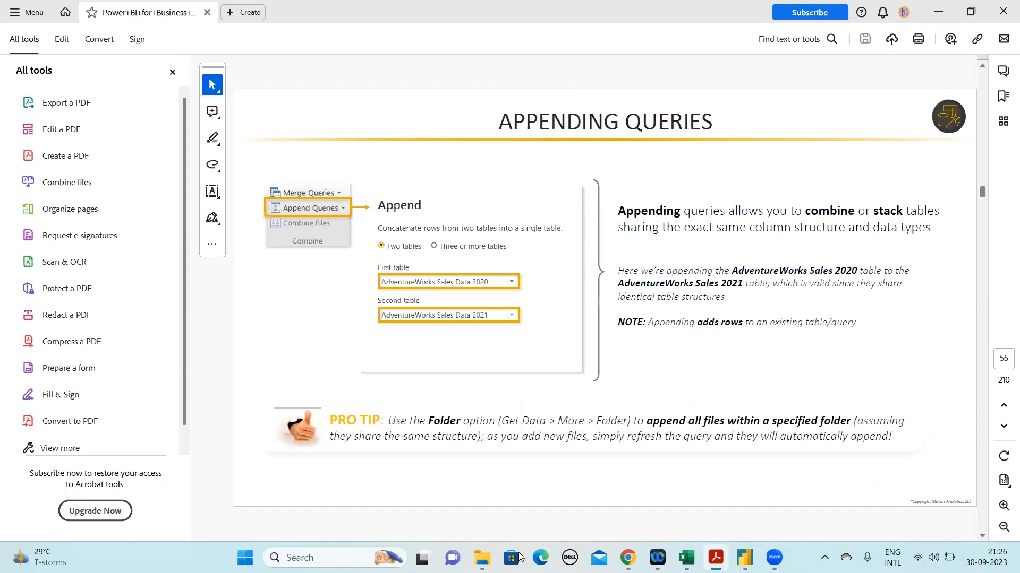
pyautogui.scroll(-2, 768, 513)
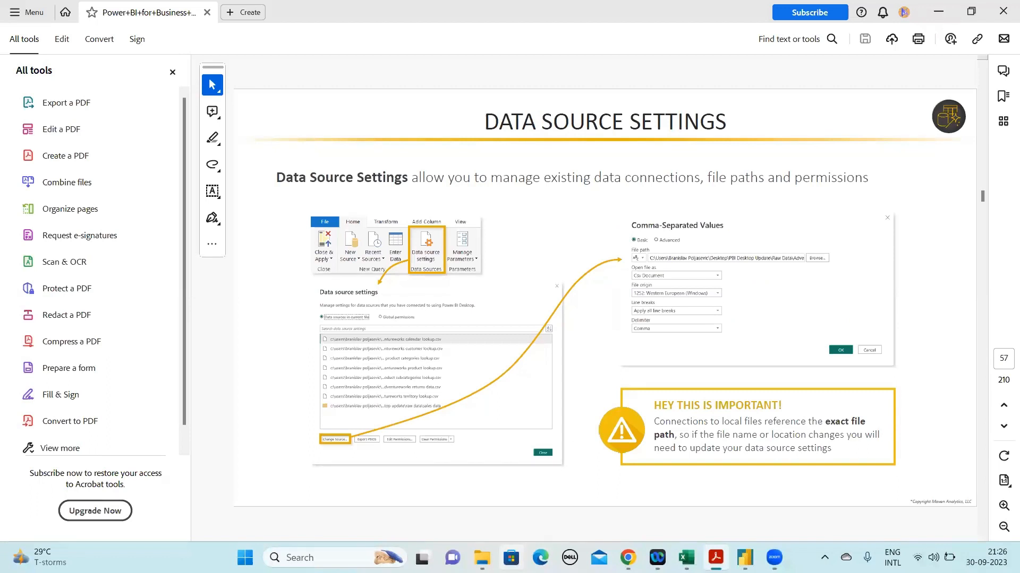
# Look at the dates in Excel's recovered Book1 (version 2) workbook and return to the PDF slides in Acrobat
pyautogui.moveTo(686, 557)
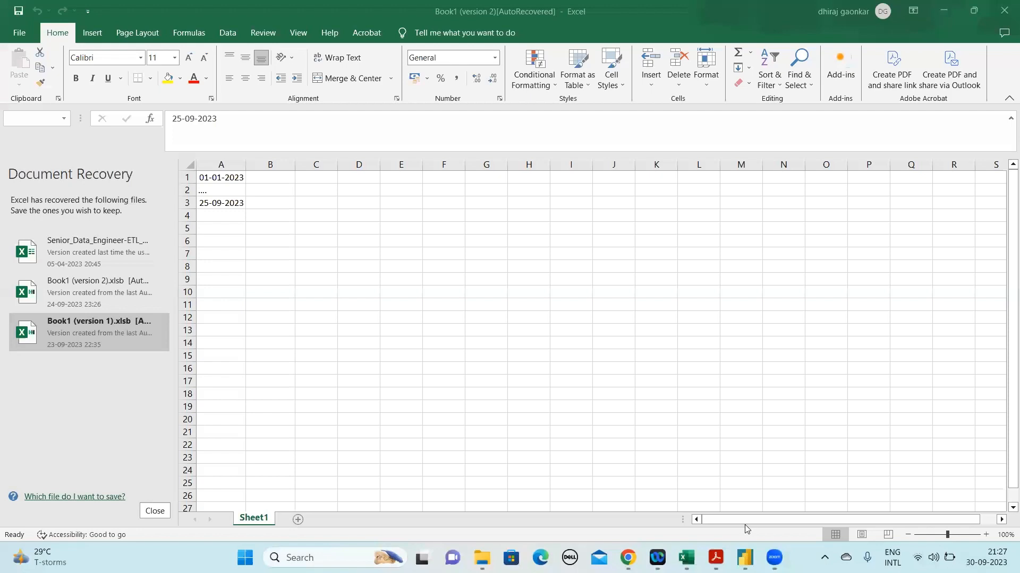
pyautogui.click(744, 525)
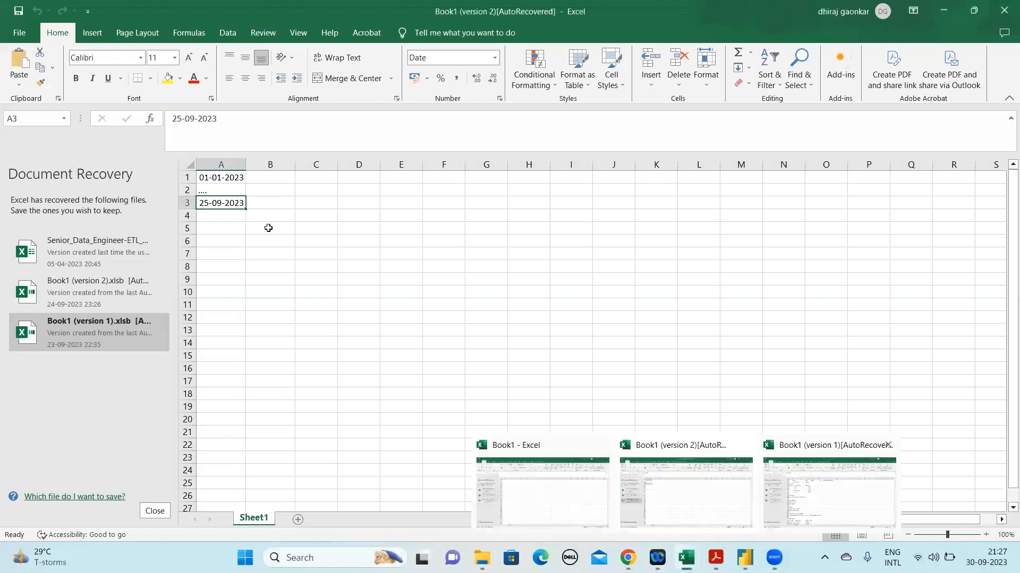
pyautogui.click(715, 558)
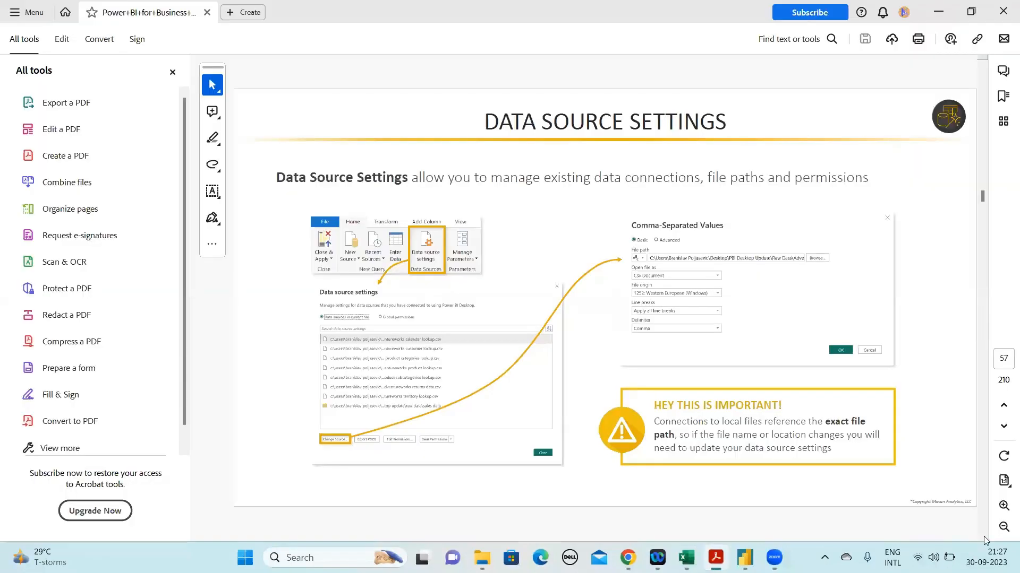
# Page ahead to the data modeling section and mark the slide title "CREATING A DATA MODEL" in the PDF
pyautogui.scroll(-3, 791, 412)
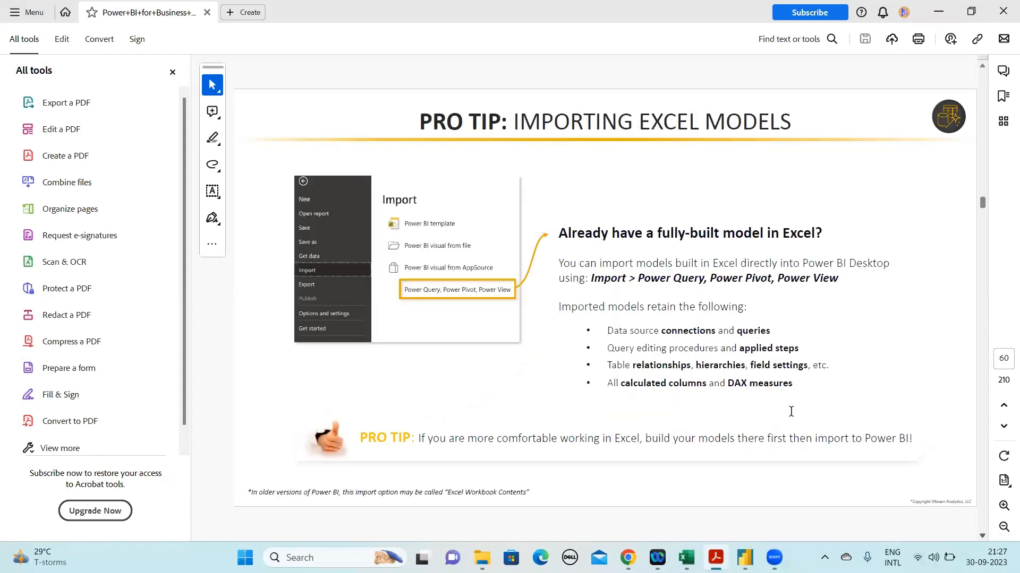
pyautogui.scroll(-3, 791, 414)
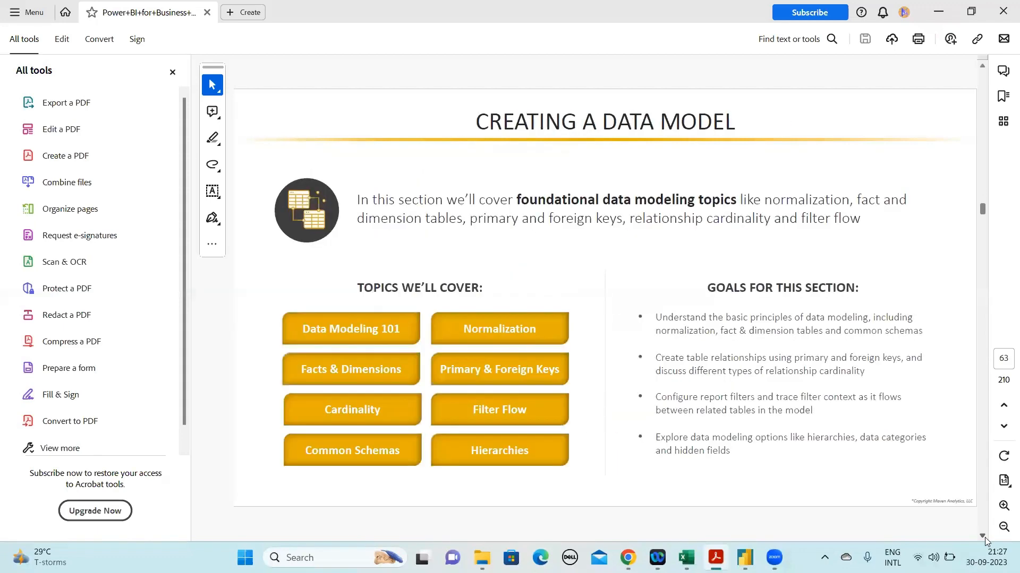
pyautogui.moveTo(475, 121); pyautogui.dragTo(735, 123)
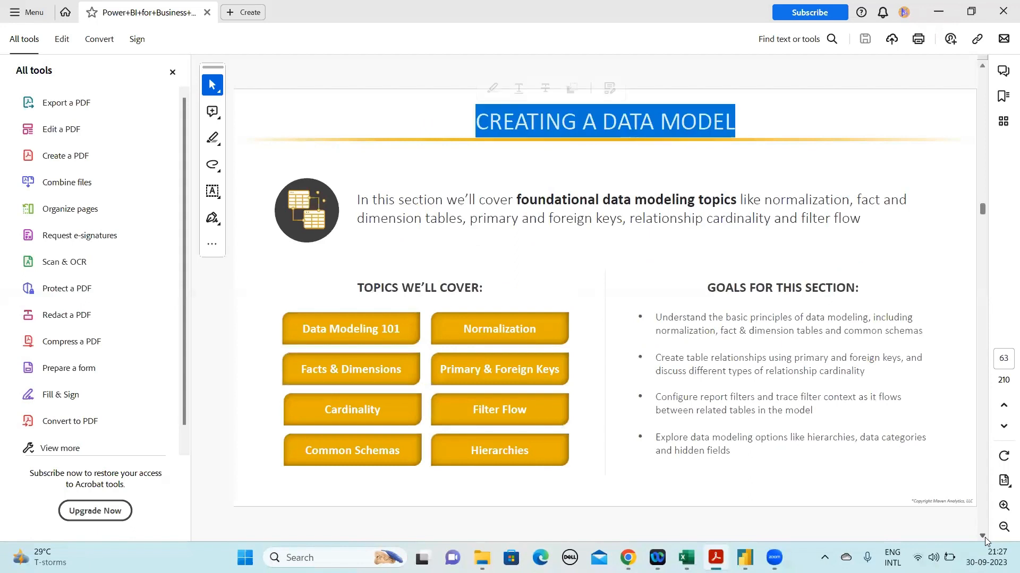
pyautogui.scroll(-1, 969, 335)
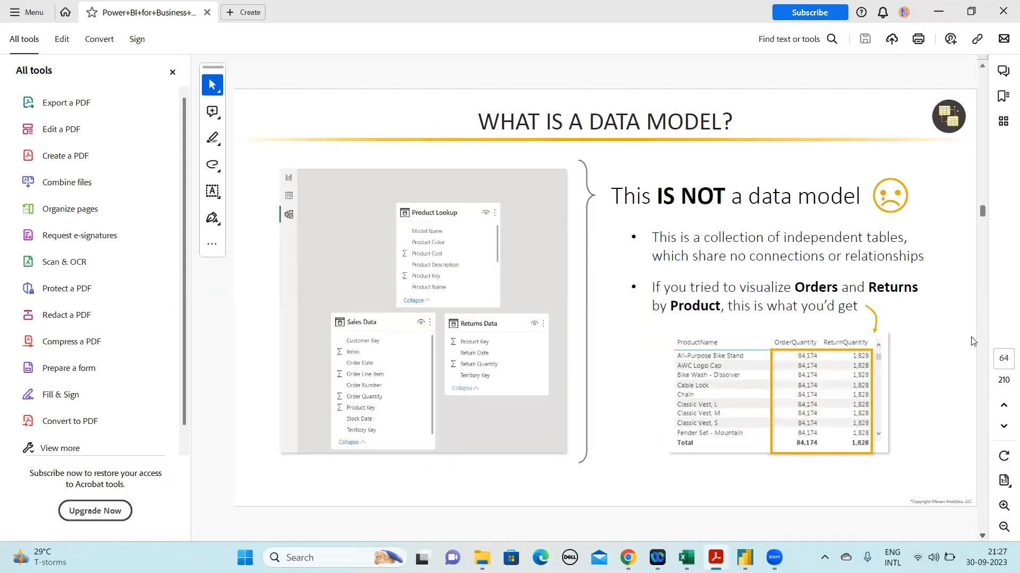
pyautogui.click(983, 65)
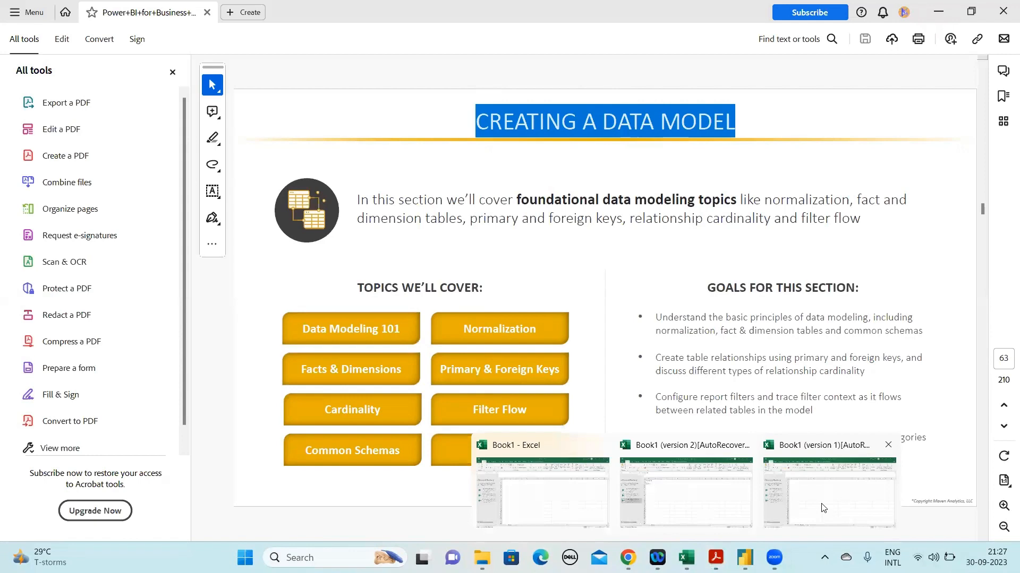
# Switch to Excel's Book1 (version 1) workbook and enter "SQL: Structured Query lang" in cell A2 of Sheet2
pyautogui.click(822, 509)
pyautogui.click(217, 190)
pyautogui.write('SQL')
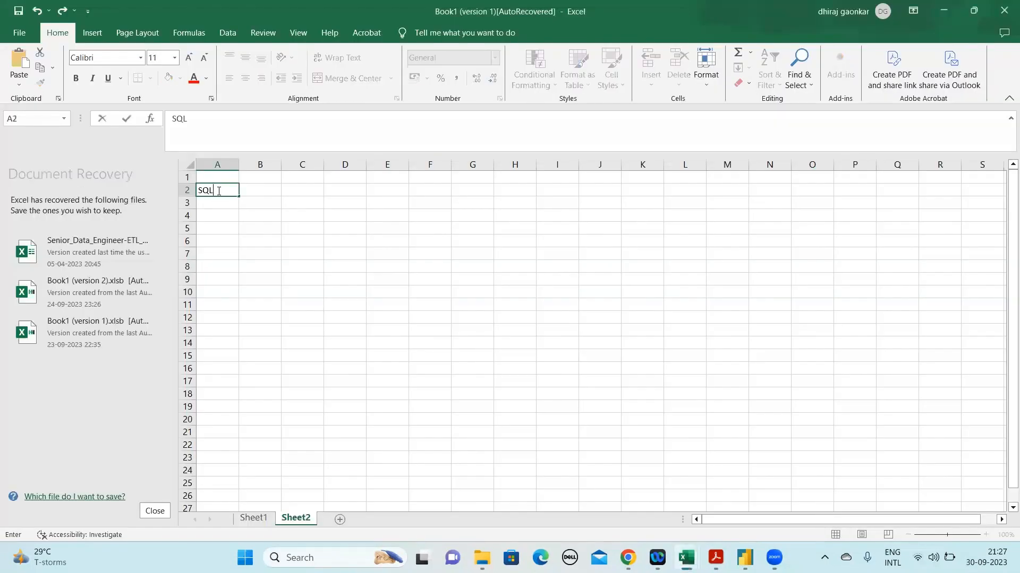
pyautogui.write(':')
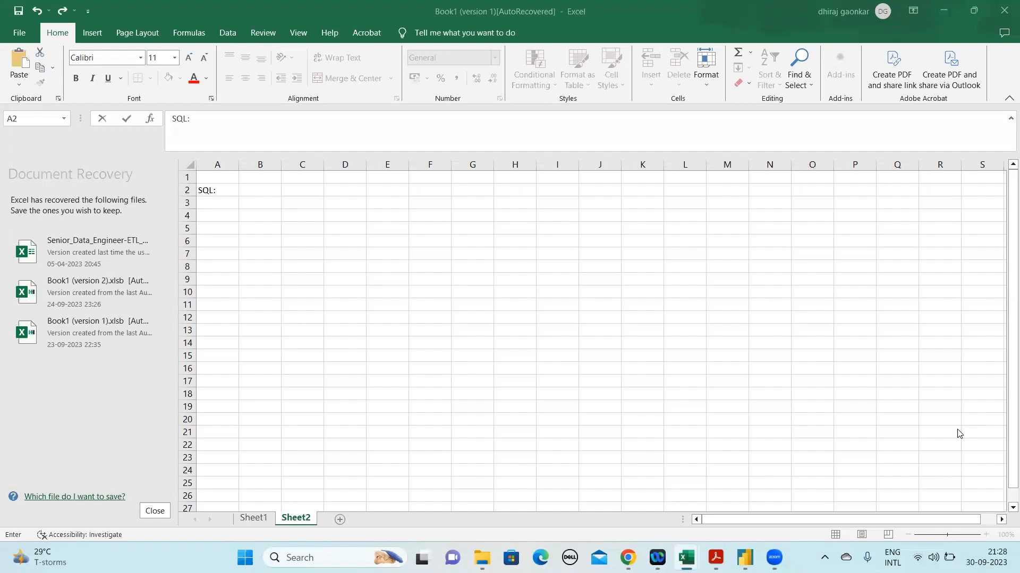
pyautogui.moveTo(978, 270)
pyautogui.click(247, 127)
pyautogui.write('Strunctu')
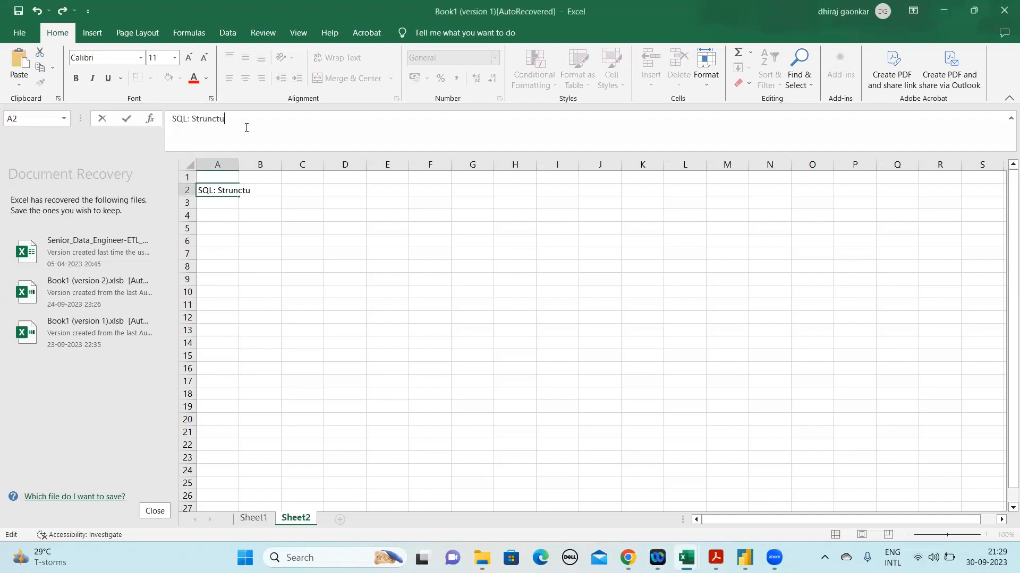
pyautogui.write('red Query lang')
pyautogui.press('BackSpace')
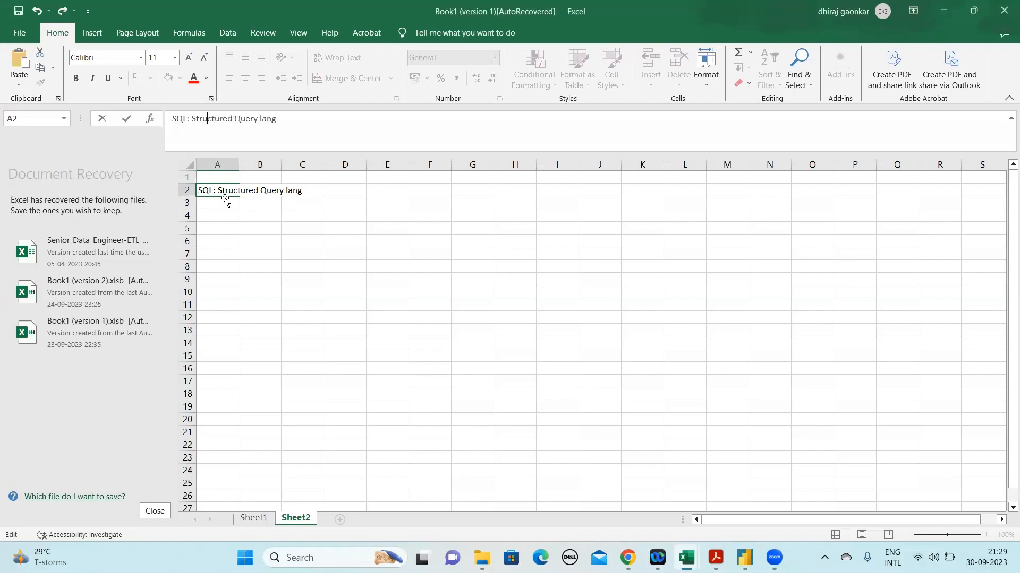
# Enter "Database" in cell A4 and "Oracle" in cell B4
pyautogui.click(224, 214)
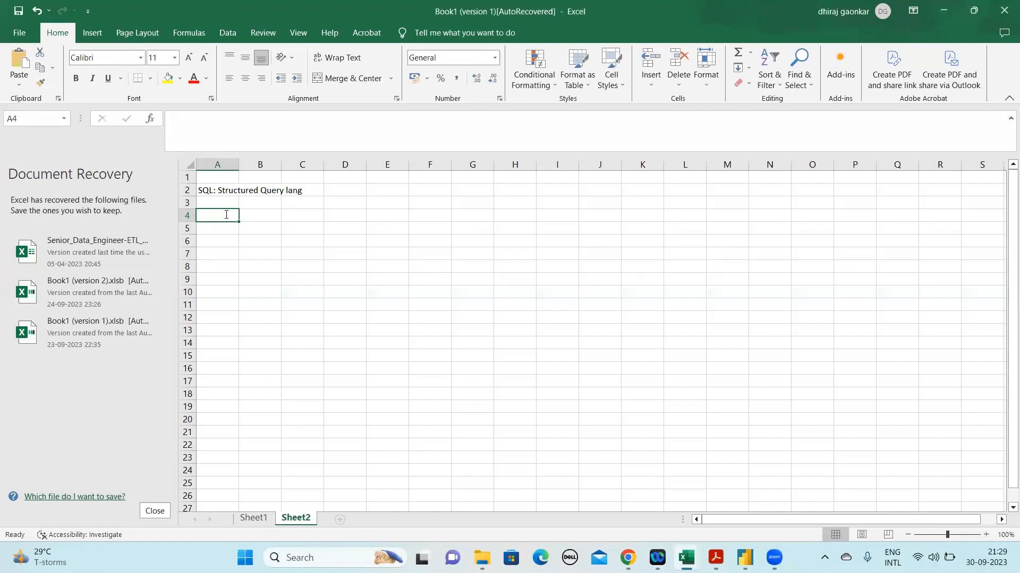
pyautogui.write('Database')
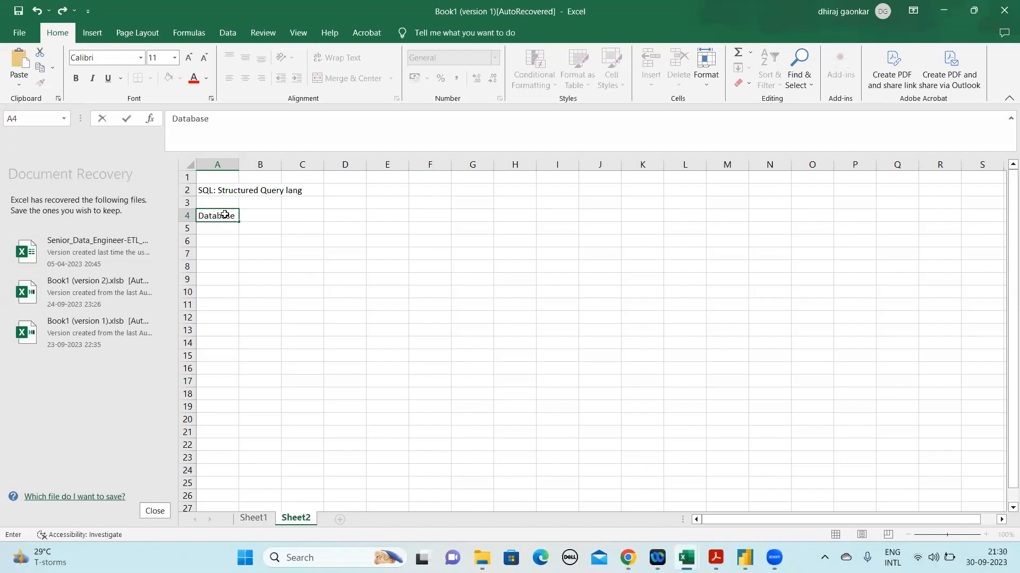
pyautogui.press('Tab')
pyautogui.write('Orack')
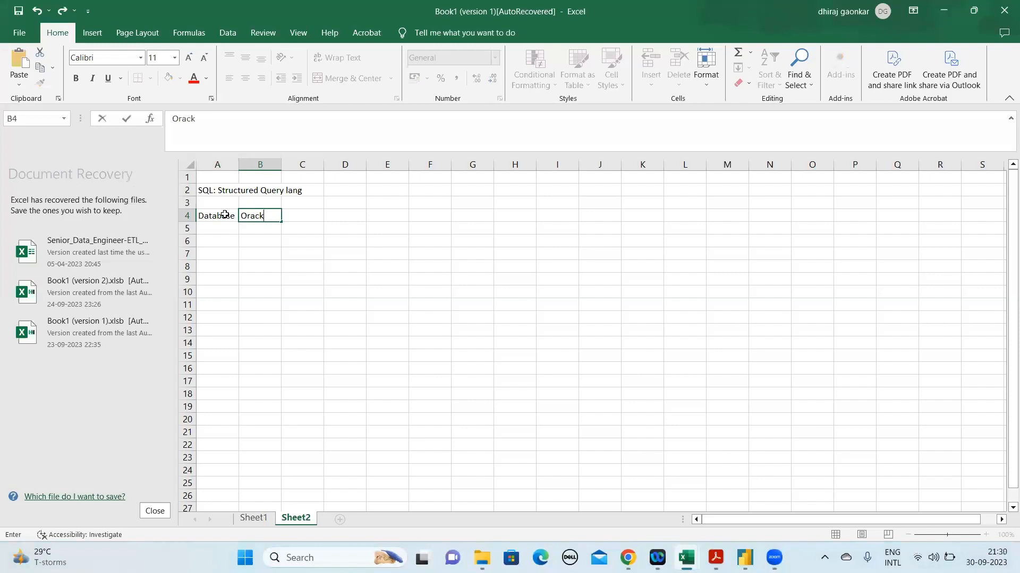
pyautogui.press('BackSpace')
pyautogui.write('le')
pyautogui.press('Return')
# Enter "Host Name: 127.0.0.1" in cell A5, under the Database entry
pyautogui.write('Host Na')
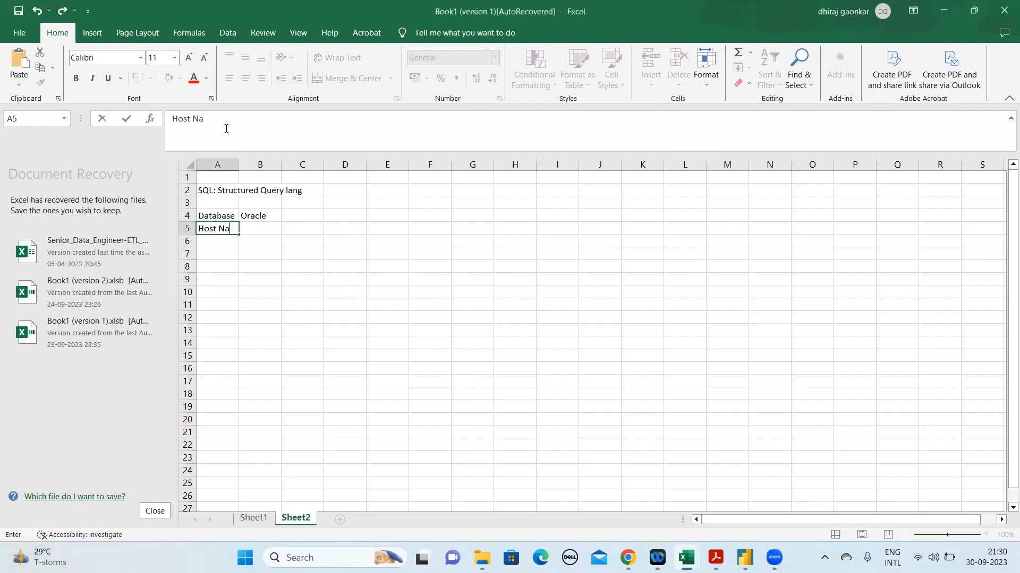
pyautogui.write('me: 127.0.0.1')
pyautogui.press('Return')
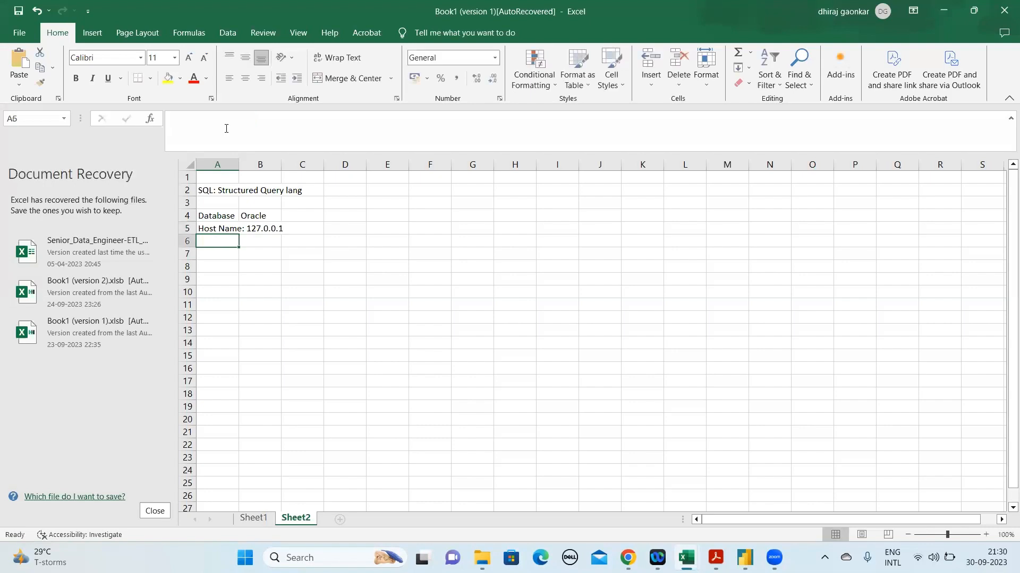
# Enter "Port: 1521" in cell A6, under the host name
pyautogui.write('Post')
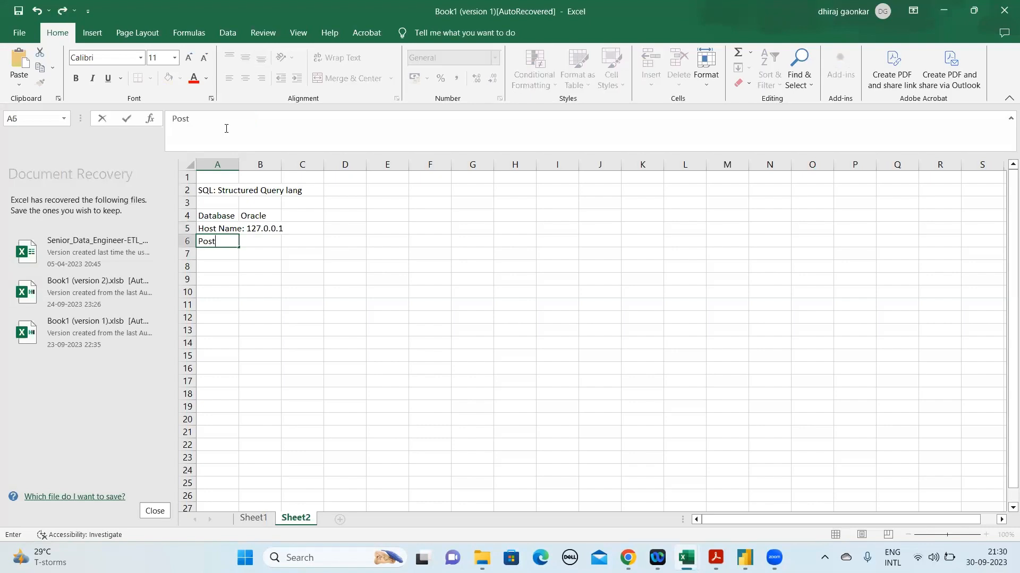
pyautogui.press('BackSpace')
pyautogui.press('BackSpace')
pyautogui.write('rt')
pyautogui.write(': 1545')
pyautogui.press('BackSpace')
pyautogui.press('BackSpace')
pyautogui.write('21')
pyautogui.press('Return')
# Enter "Service Name: Ecommarce" in cell A7 and widen column A to fit its contents
pyautogui.write('Ser')
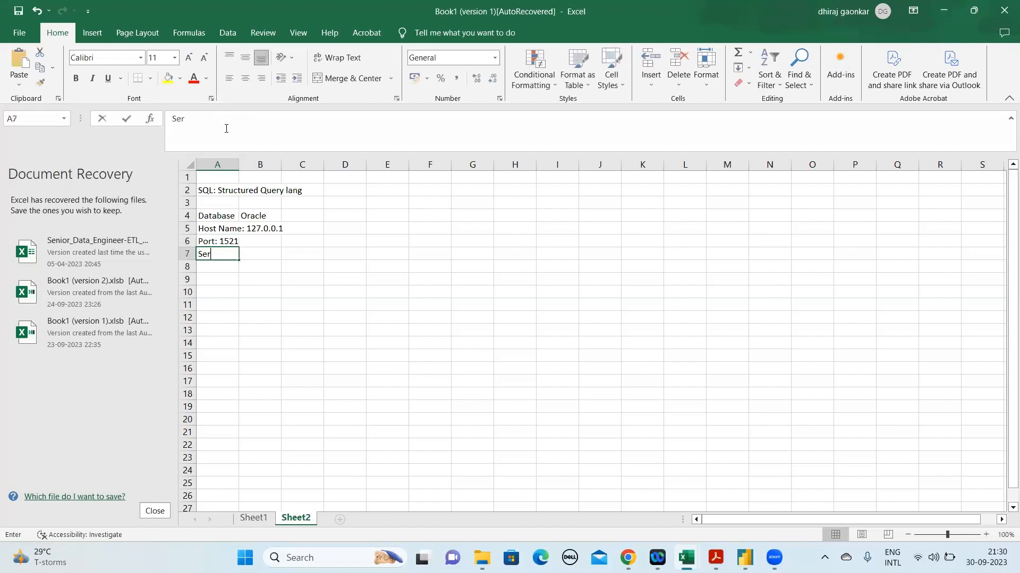
pyautogui.write('vice Name:')
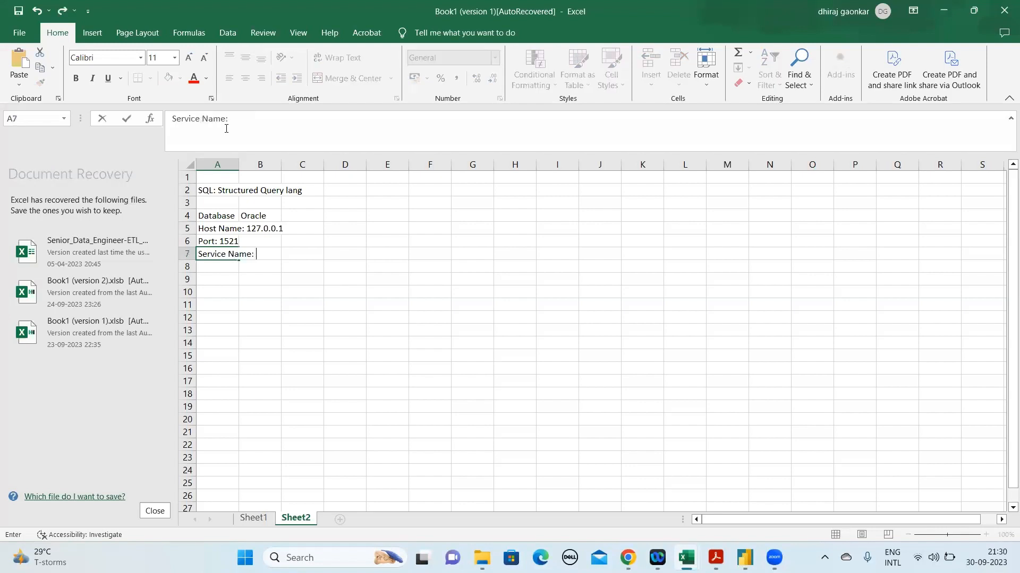
pyautogui.write(' Ecommarce')
pyautogui.press('Return')
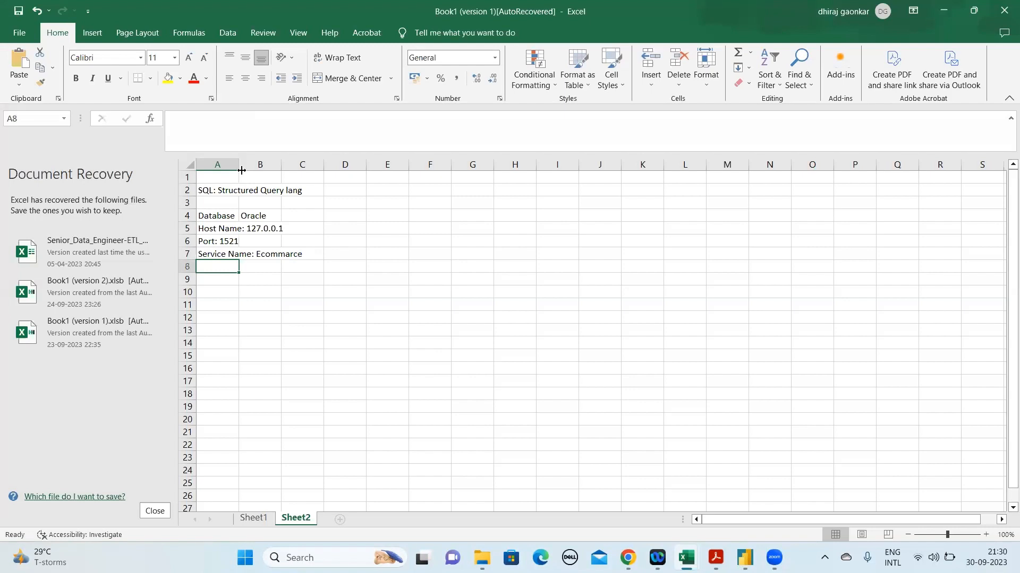
pyautogui.doubleClick(239, 166)
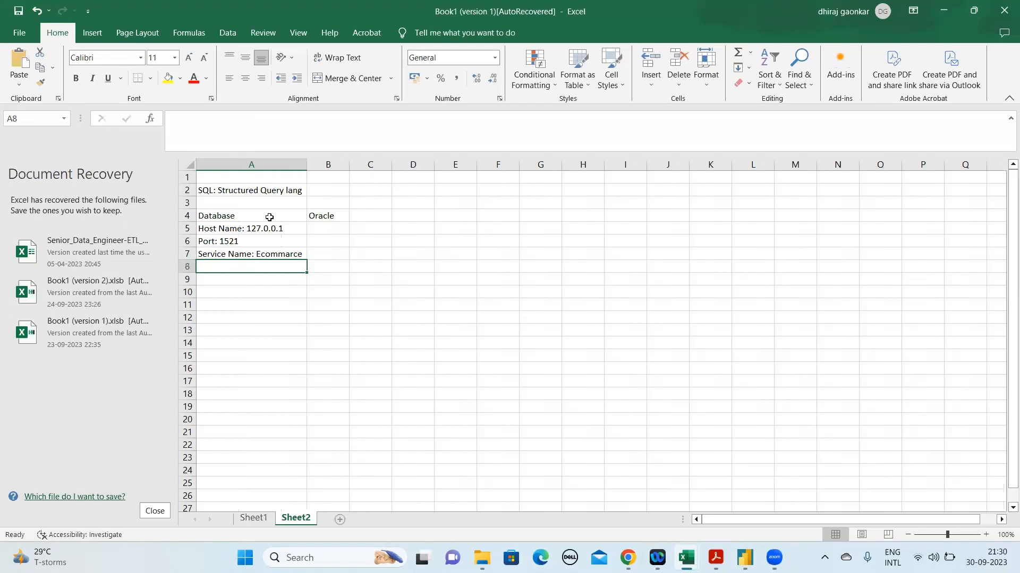
# Review the Oracle connection notes in rows 2 to 7, covering the database, host name, port and service name
pyautogui.click(184, 191)
pyautogui.hotkey('shift', 'Down')
pyautogui.hotkey('shift', 'Down')
pyautogui.hotkey('shift', 'Down')
pyautogui.hotkey('shift', 'Down')
pyautogui.hotkey('shift', 'Down')
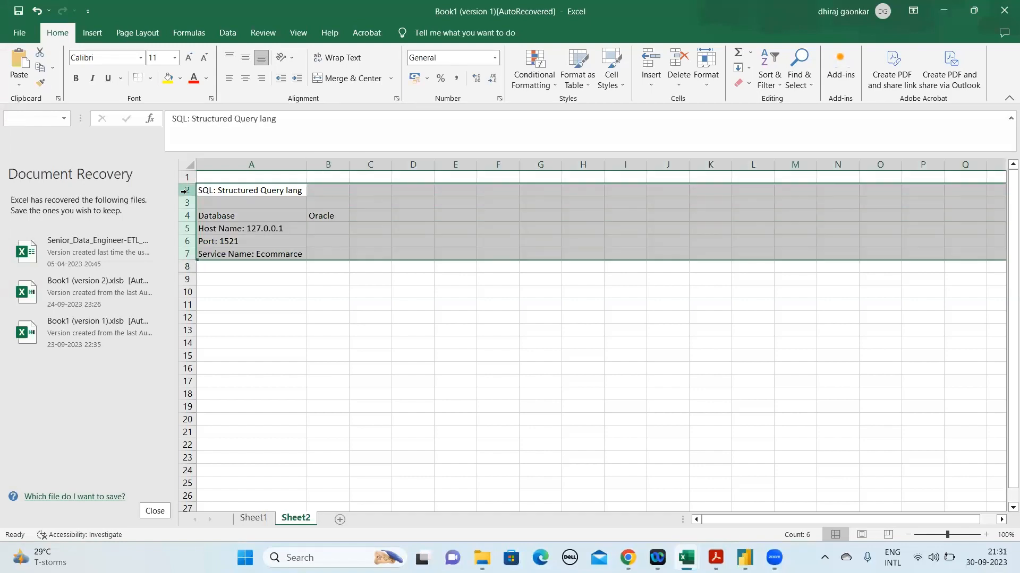
pyautogui.click(263, 235)
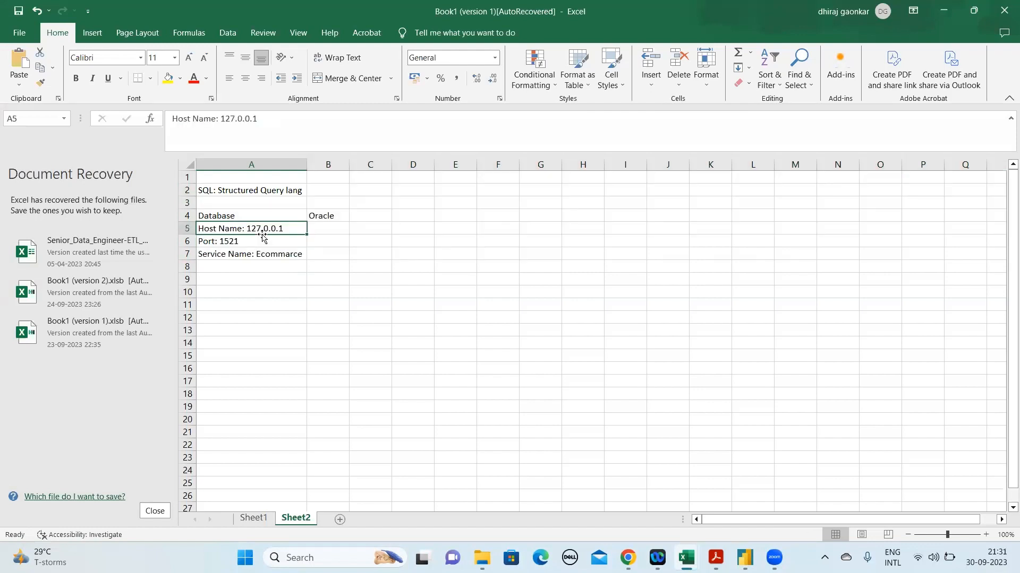
pyautogui.click(284, 263)
pyautogui.press('Down')
pyautogui.press('Down')
pyautogui.press('Up')
pyautogui.press('Up')
pyautogui.press('Up')
pyautogui.press('Up')
pyautogui.press('Up')
pyautogui.click(331, 217)
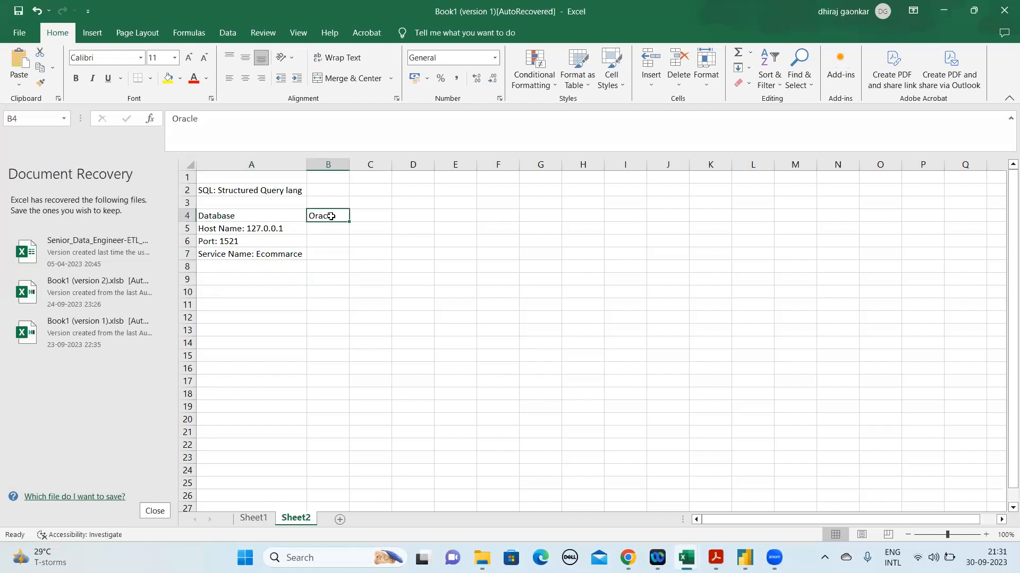
pyautogui.click(235, 228)
pyautogui.hotkey('shift', 'Down')
pyautogui.hotkey('shift', 'Down')
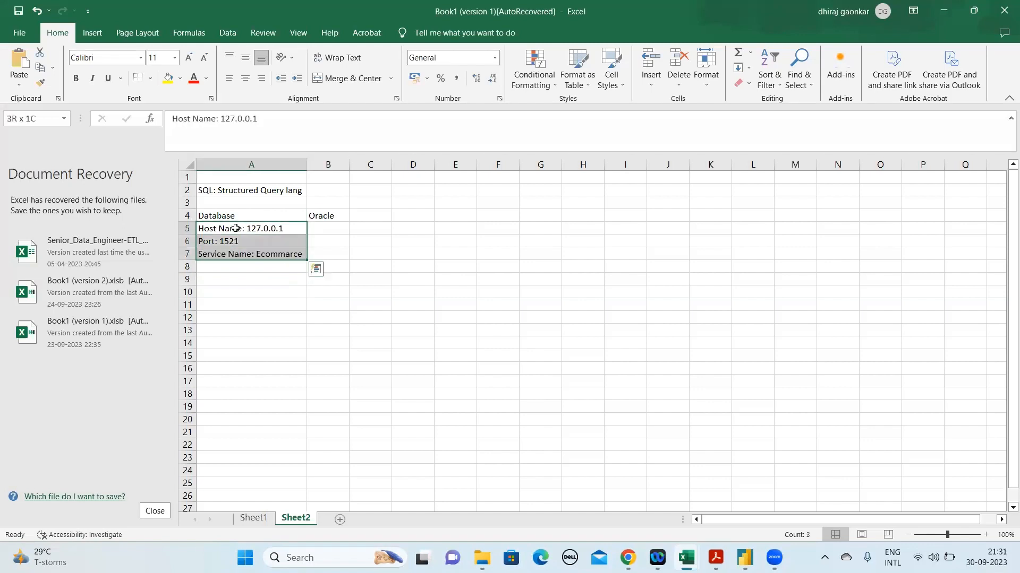
pyautogui.press('Up')
pyautogui.click(236, 228)
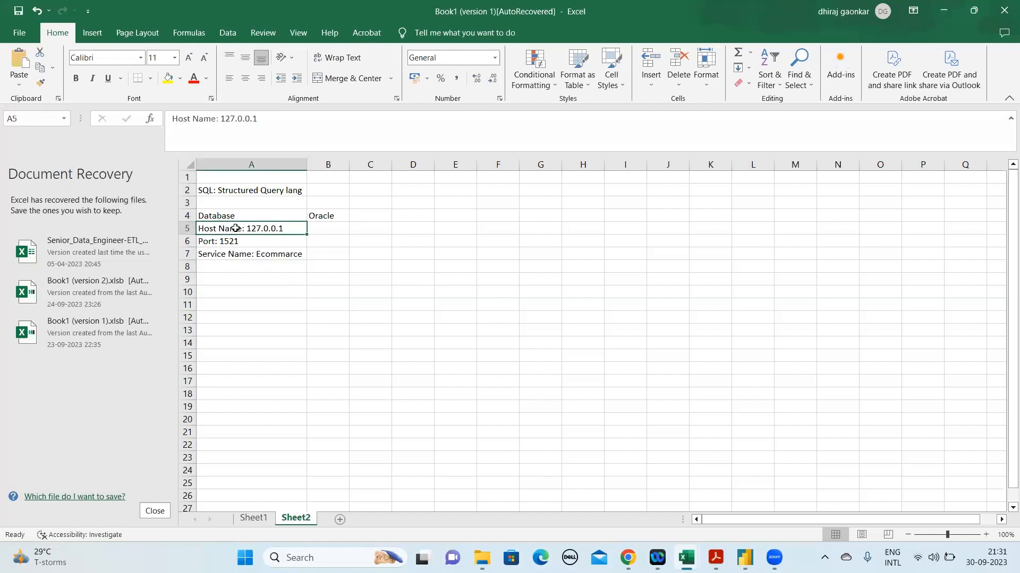
pyautogui.press('Down')
pyautogui.press('Down')
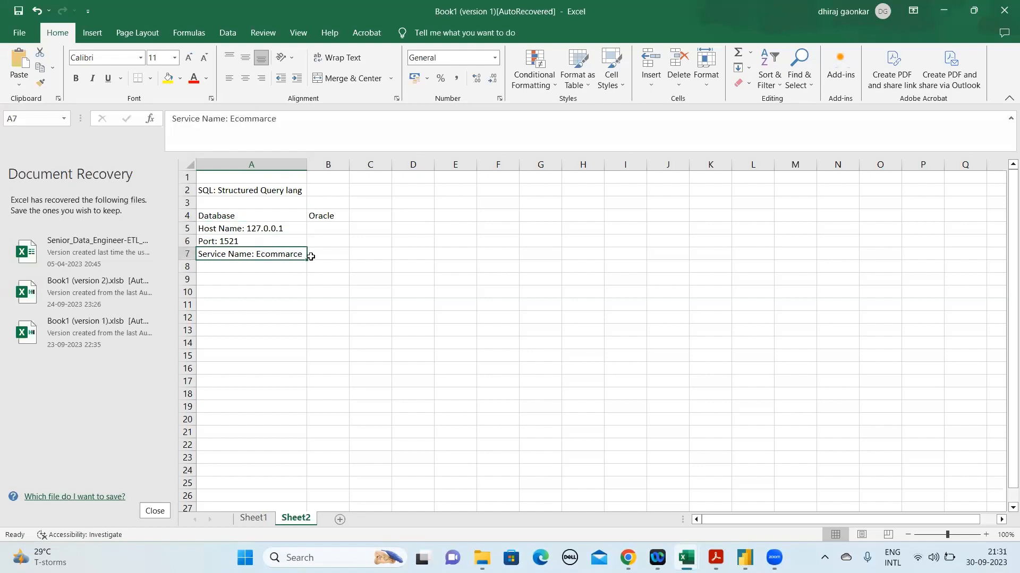
pyautogui.click(290, 283)
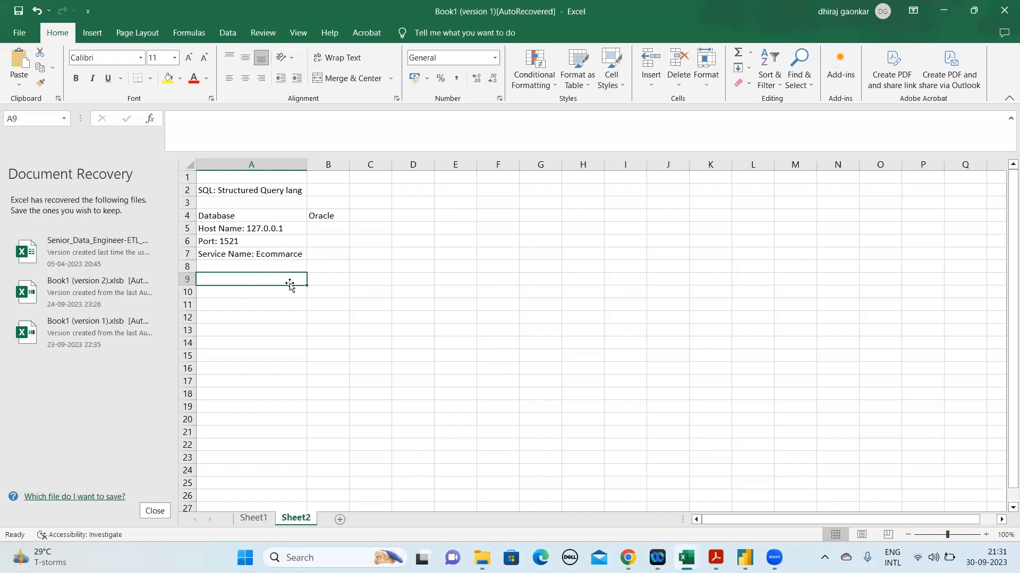
pyautogui.click(283, 255)
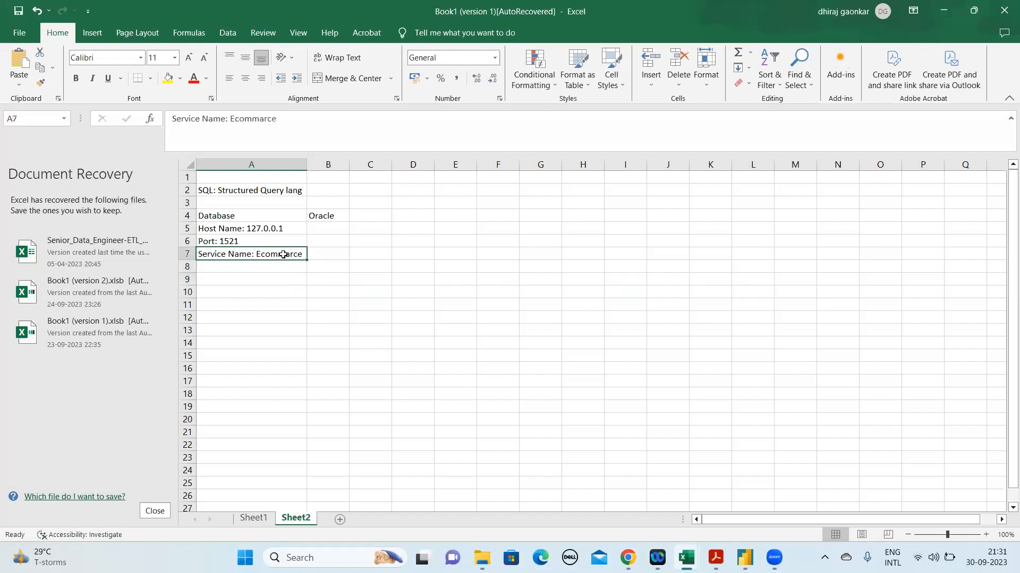
# Enter "Database" in cell A9, below the Oracle connection details
pyautogui.click(278, 285)
pyautogui.write('Datav')
pyautogui.press('BackSpace')
pyautogui.write('base')
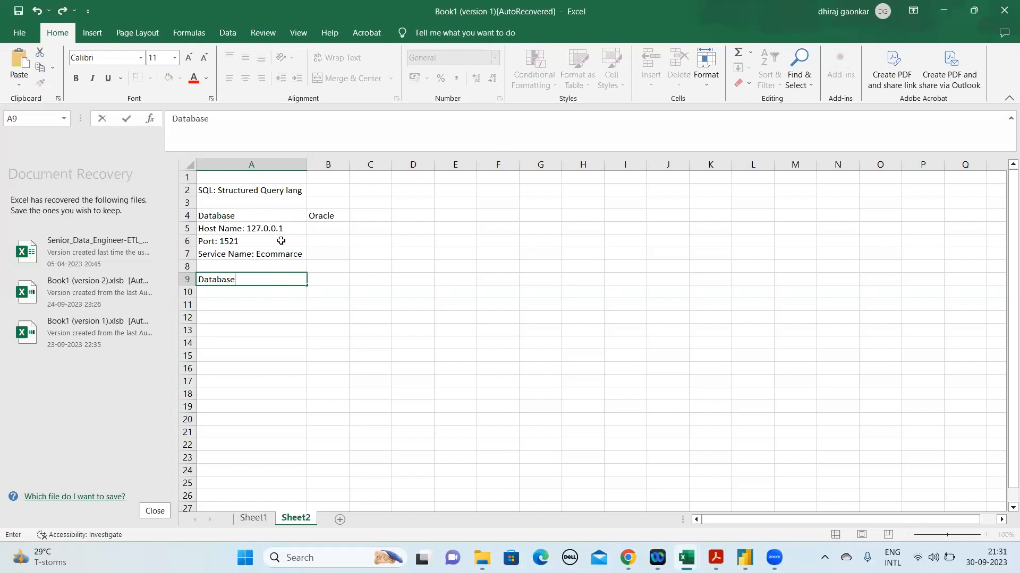
pyautogui.write(':')
pyautogui.press('BackSpace')
# Append ", finanace, HR, IT, Retail" to the service name entry in cell A7
pyautogui.click(260, 117)
pyautogui.write(', finan')
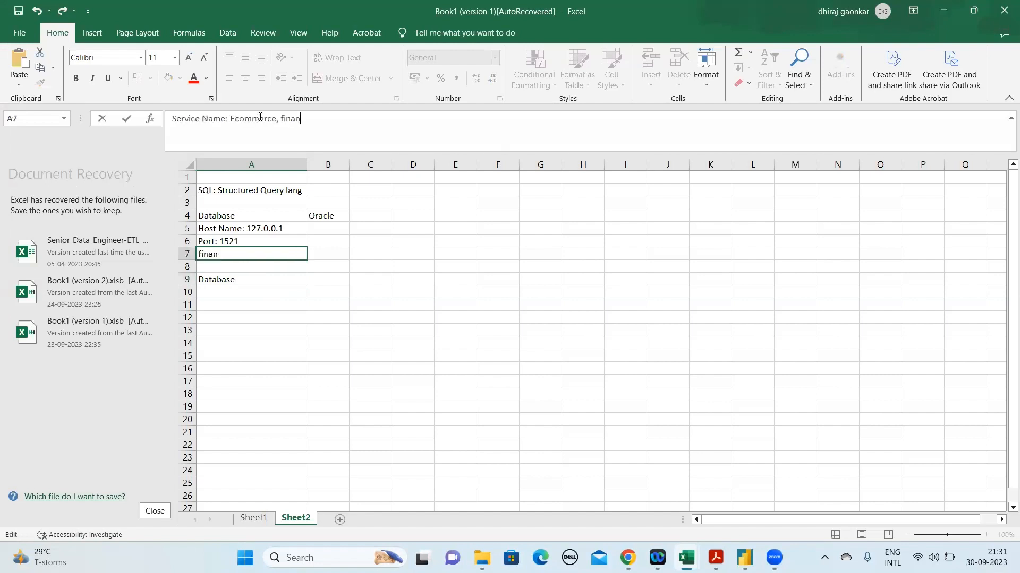
pyautogui.write('ace, HR, IT, Retail')
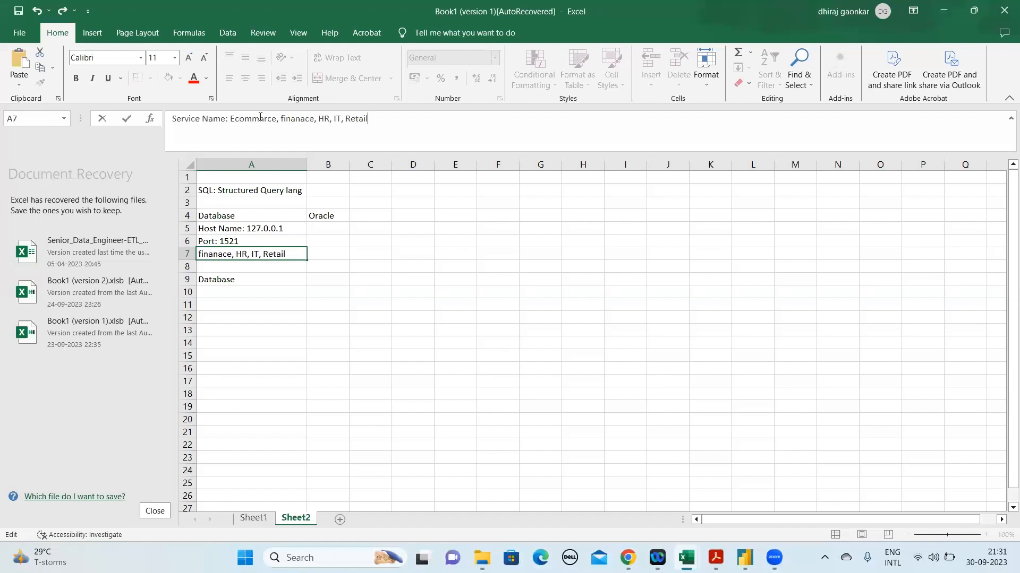
pyautogui.write('s')
pyautogui.press('BackSpace')
# Go through each service name listed in cell A7 and the host name entry in cell A5
pyautogui.moveTo(367, 119); pyautogui.dragTo(234, 120)
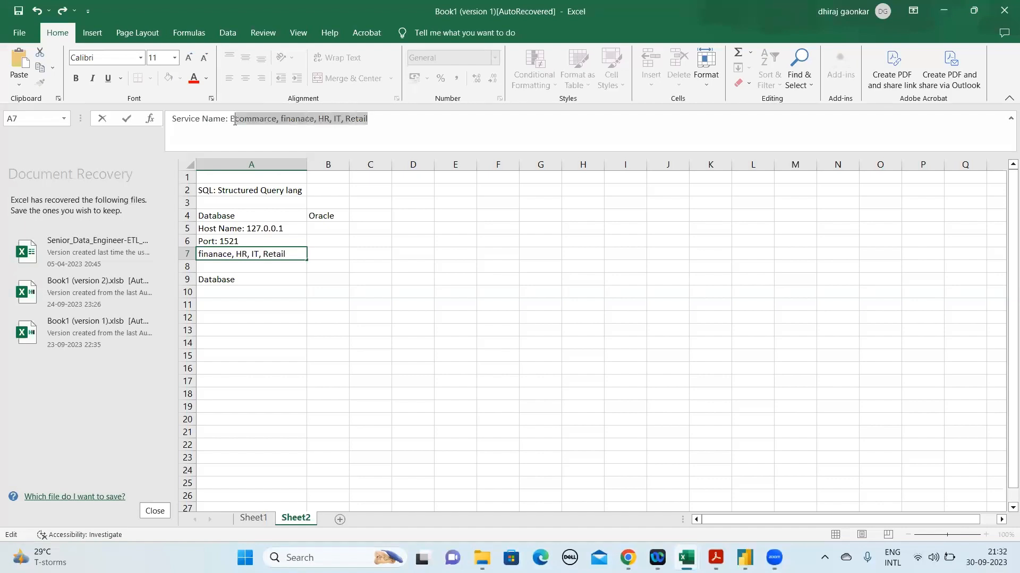
pyautogui.click(233, 120)
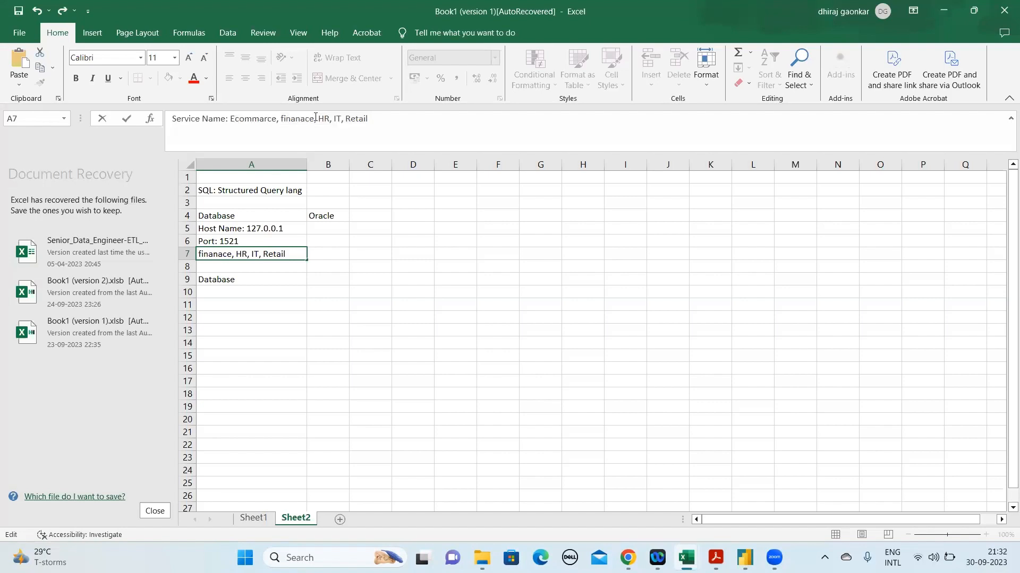
pyautogui.doubleClick(246, 120)
pyautogui.click(303, 120)
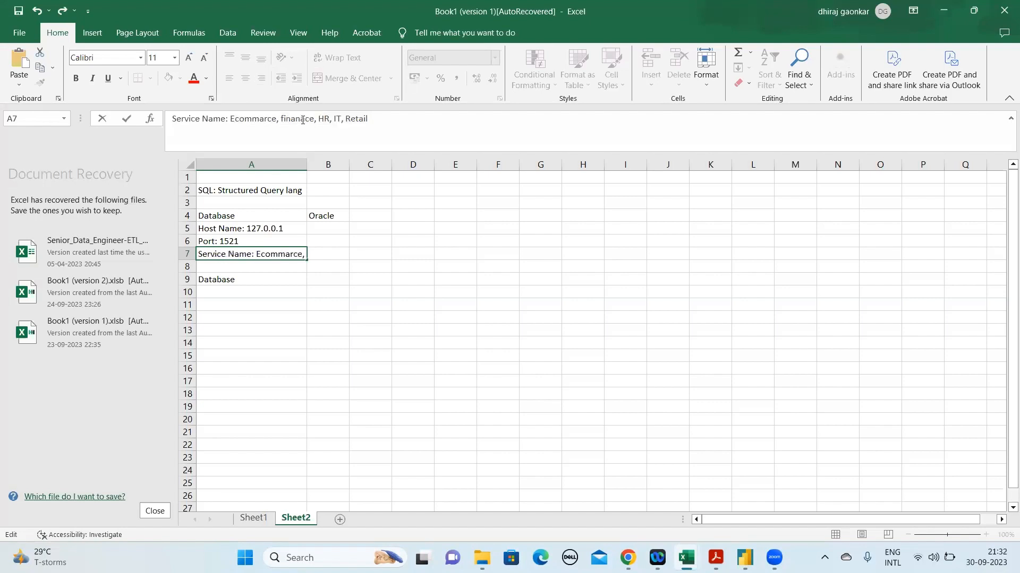
pyautogui.doubleClick(302, 120)
pyautogui.doubleClick(323, 120)
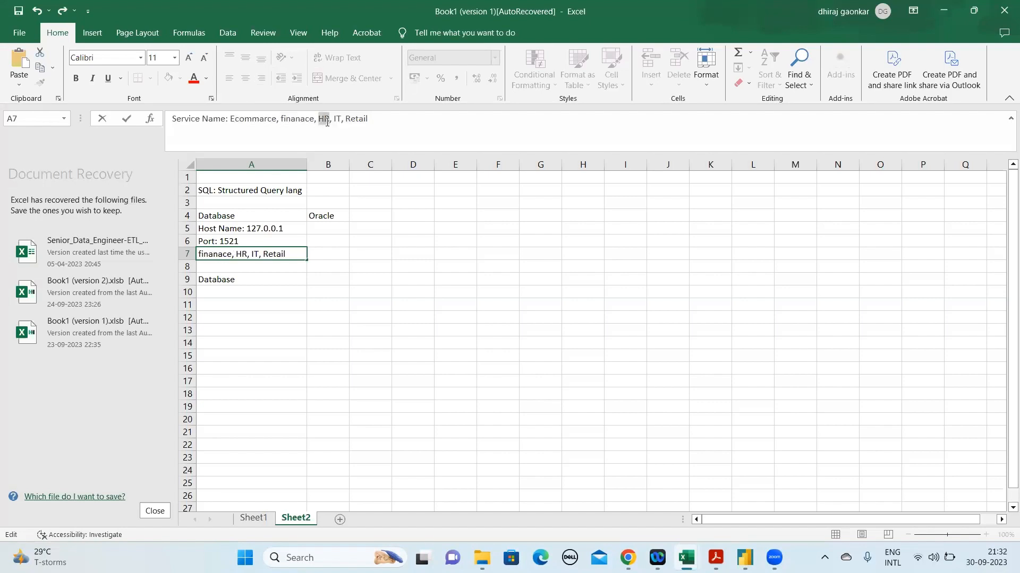
pyautogui.doubleClick(336, 121)
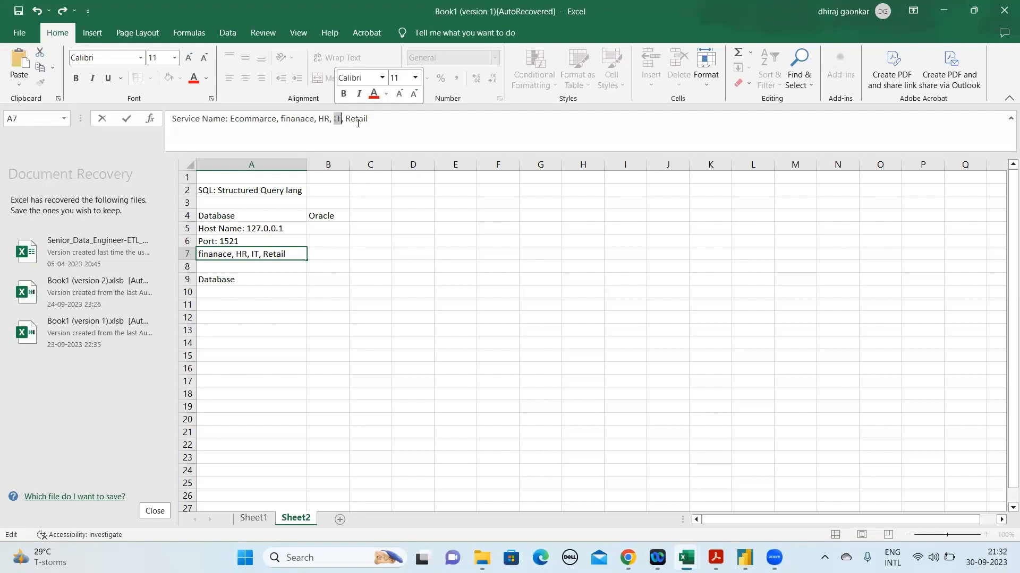
pyautogui.doubleClick(357, 120)
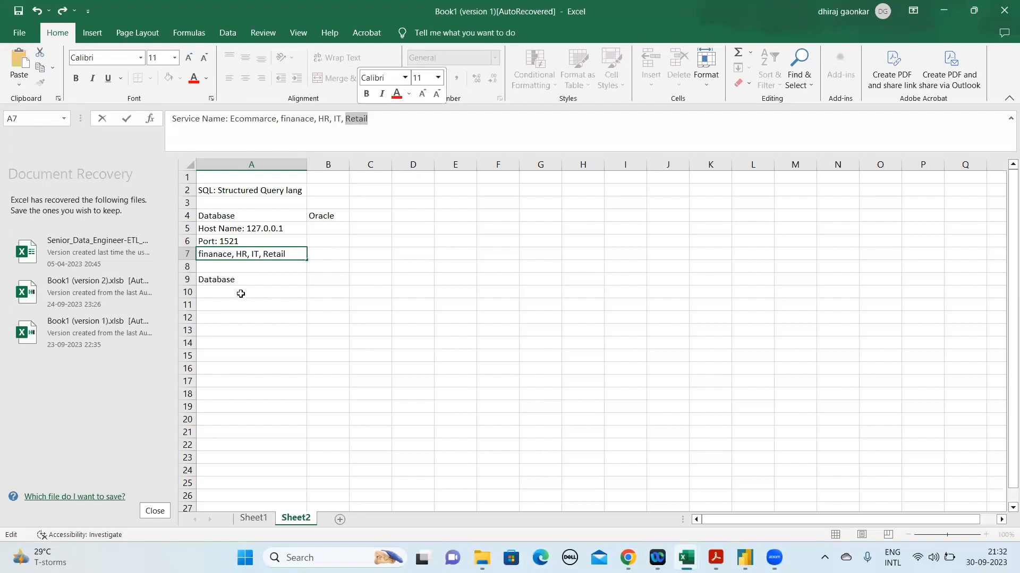
pyautogui.click(272, 291)
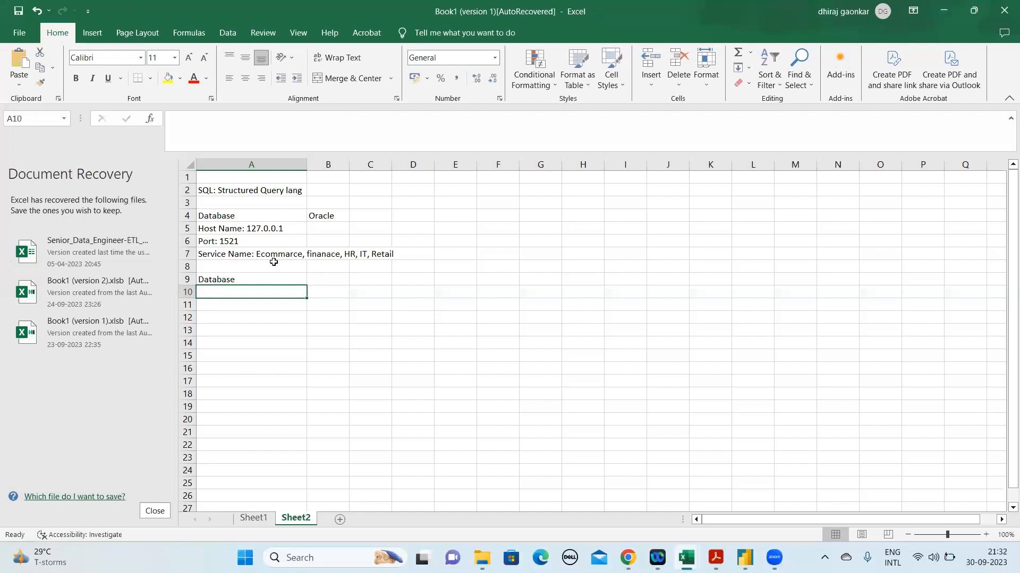
pyautogui.click(276, 255)
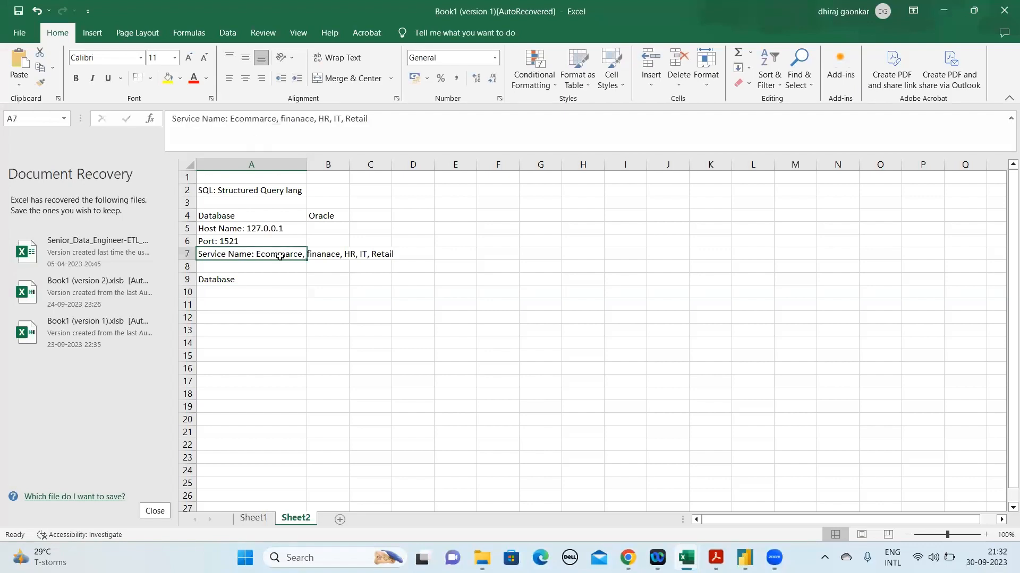
pyautogui.click(249, 228)
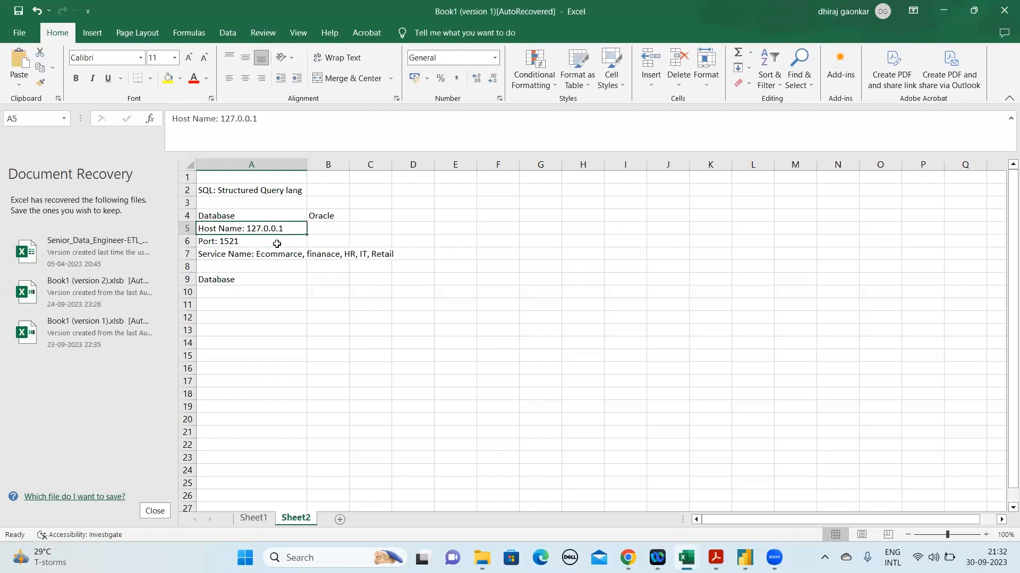
pyautogui.click(273, 255)
# Enter "Ecommerce" in cell A11, leaving an empty row below the second Database heading
pyautogui.click(233, 292)
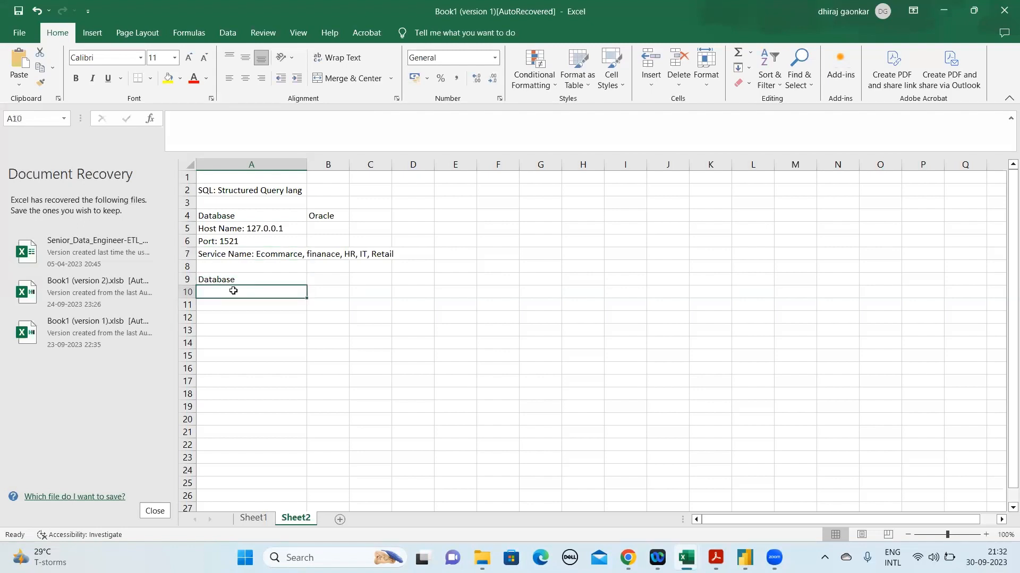
pyautogui.press('Down')
pyautogui.press('Down')
pyautogui.press('Up')
pyautogui.press('Up')
pyautogui.press('Down')
pyautogui.write('E')
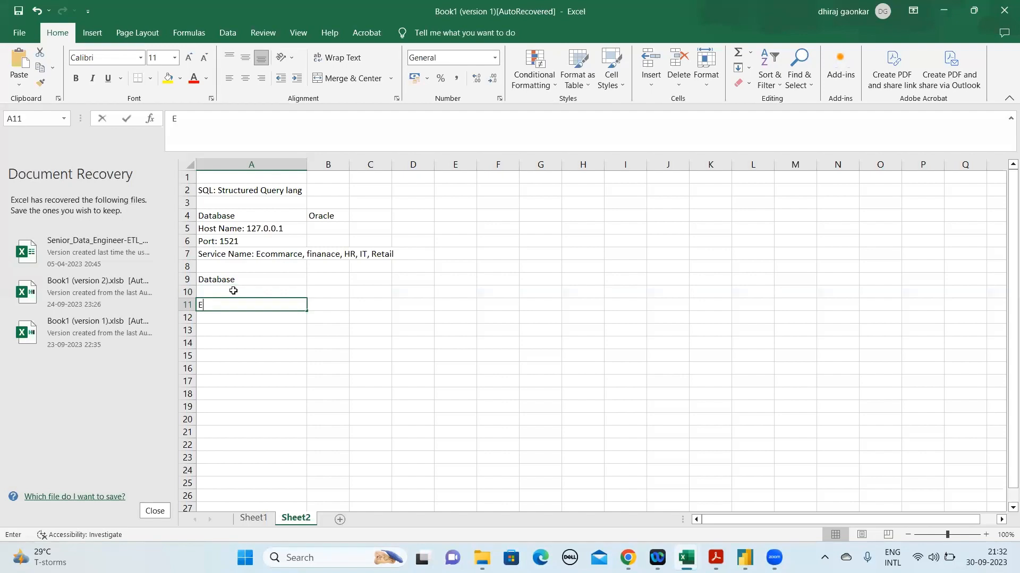
pyautogui.write('comme')
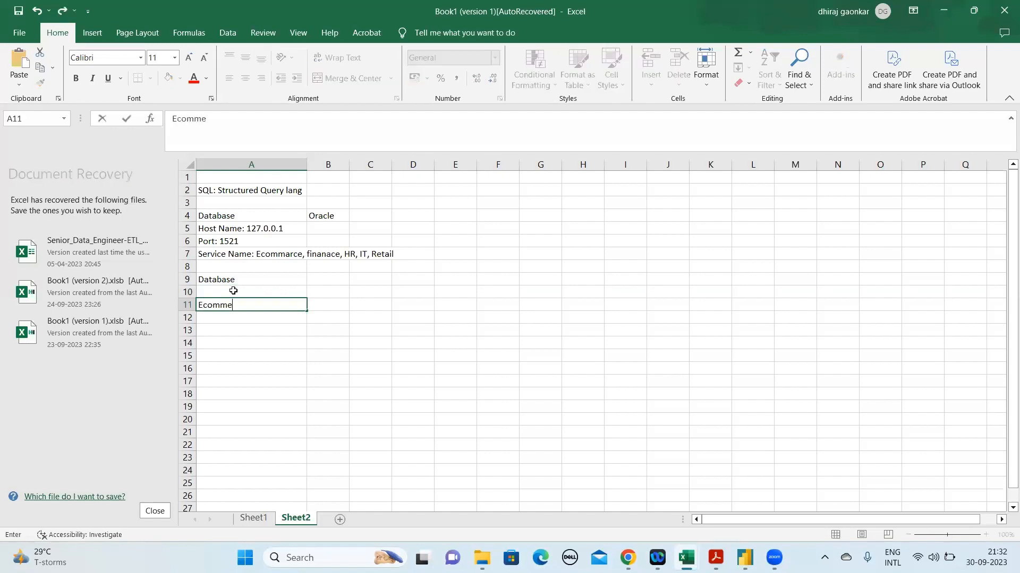
pyautogui.write('rce')
pyautogui.press('Return')
# List "Table" in cell A12 and "View" in cell A13 under Ecommerce
pyautogui.write('Table')
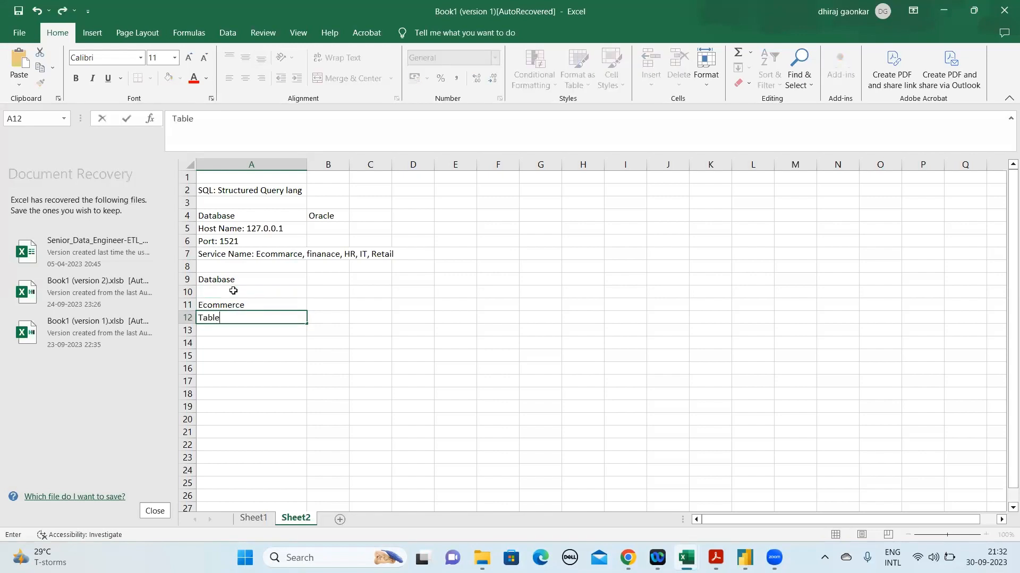
pyautogui.press('Return')
pyautogui.write('View')
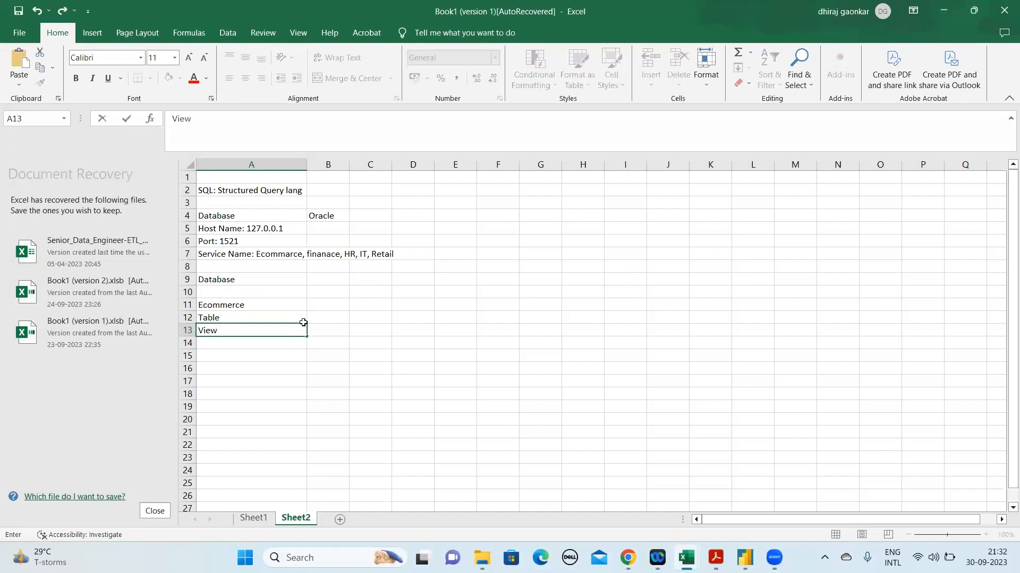
pyautogui.press('Return')
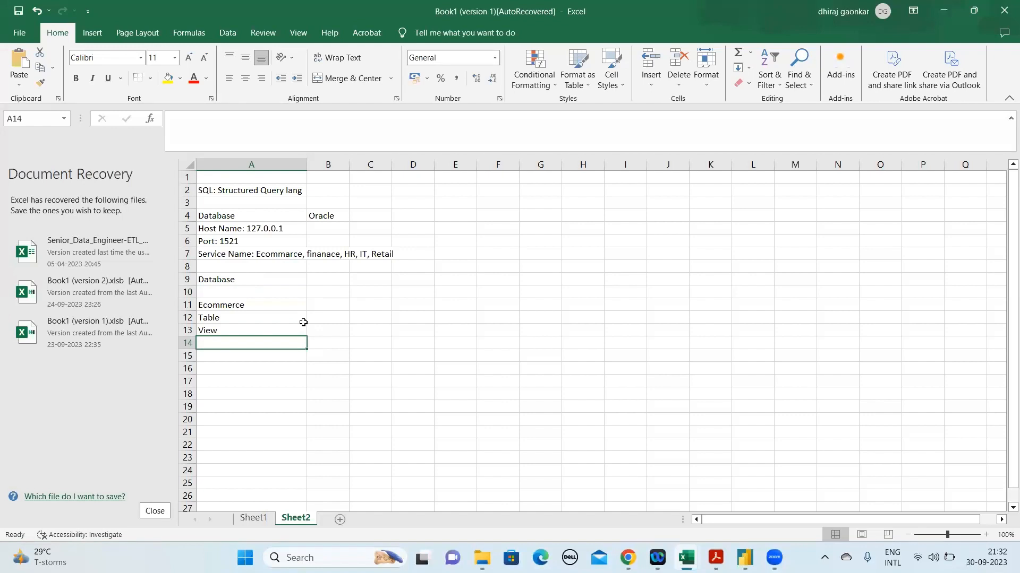
# Add "Store Procedure" in cell A14 and "Package" in cell A15 to the Ecommerce object list
pyautogui.write('St')
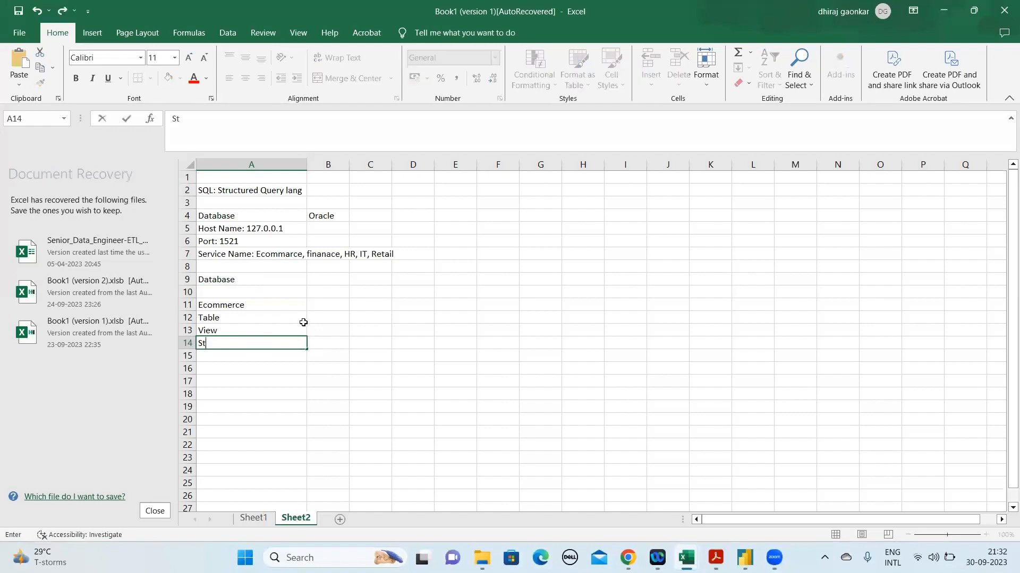
pyautogui.write('ore Procedure')
pyautogui.press('Return')
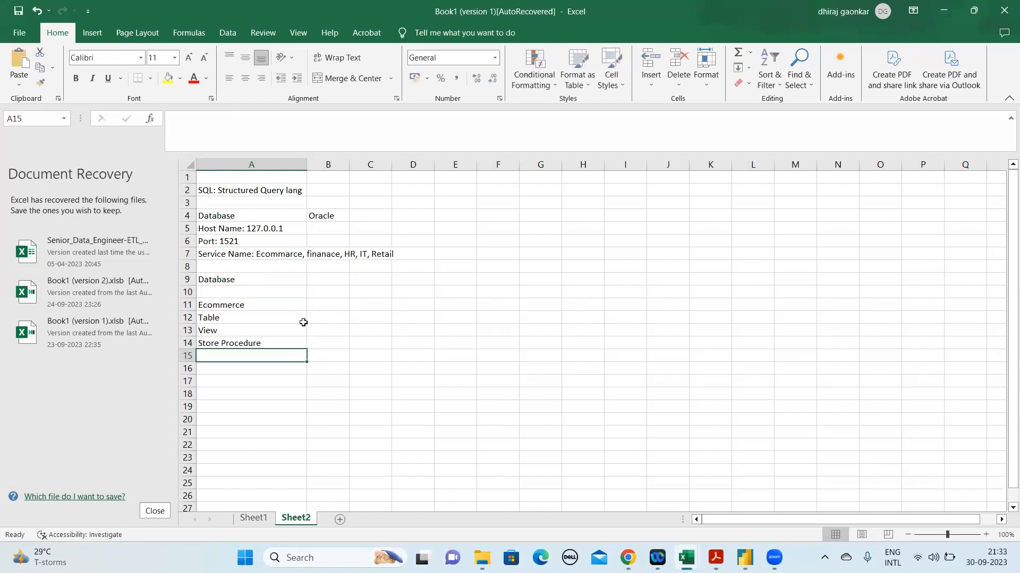
pyautogui.write('Pac')
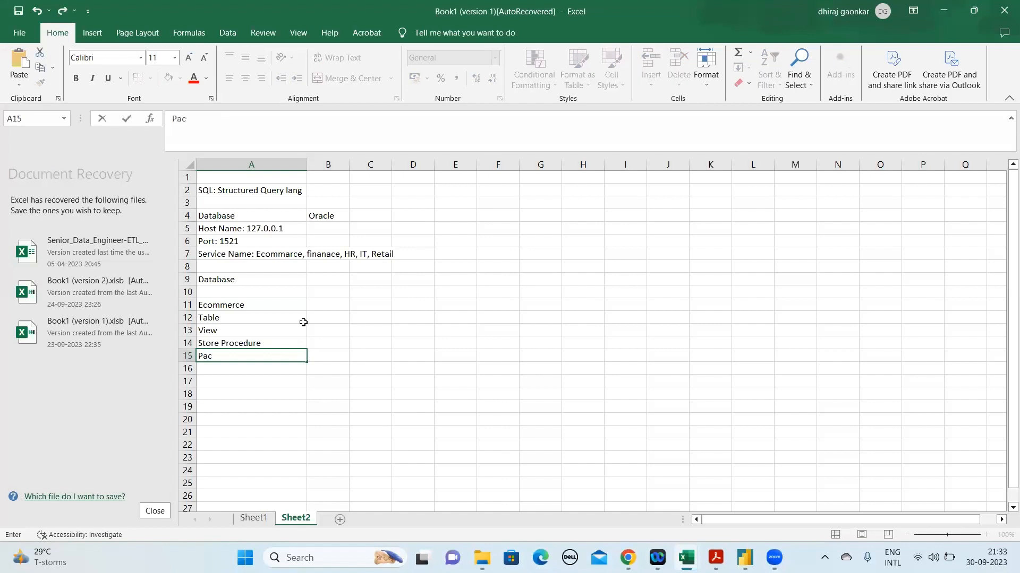
pyautogui.write('kage')
pyautogui.press('Return')
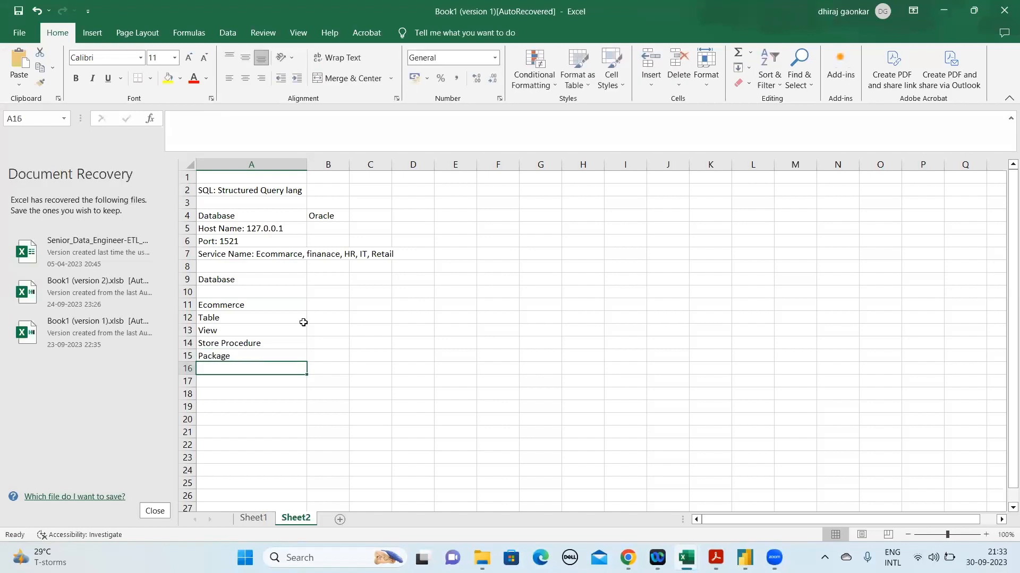
# Add "Triggers" in cell A16 of the Ecommerce object list
pyautogui.write('Trii')
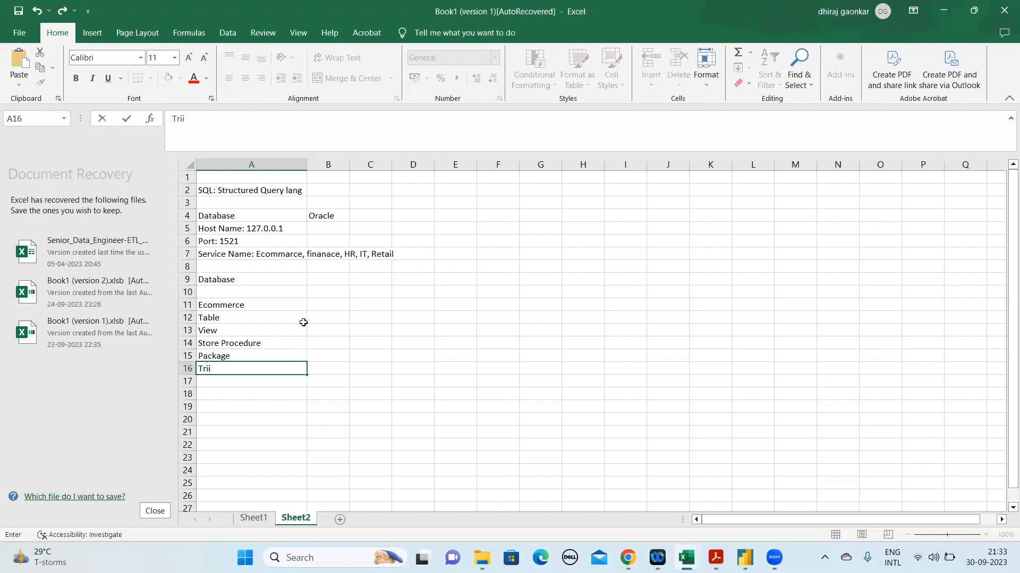
pyautogui.press('BackSpace')
pyautogui.write('ggers')
pyautogui.press('Return')
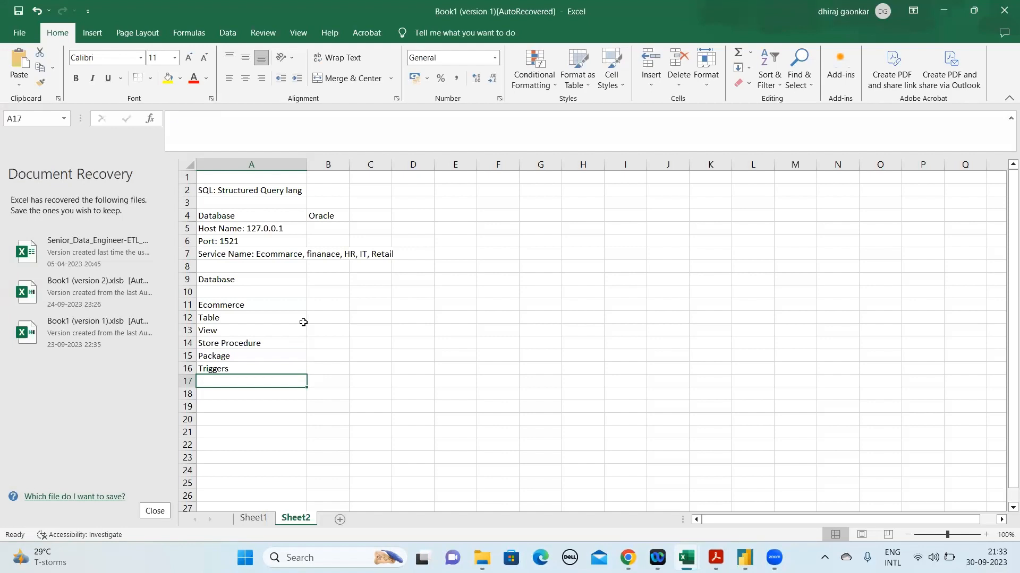
# Continue the object list with "Cursors" in cell A17 and "Others" in cell A18
pyautogui.write('Cur')
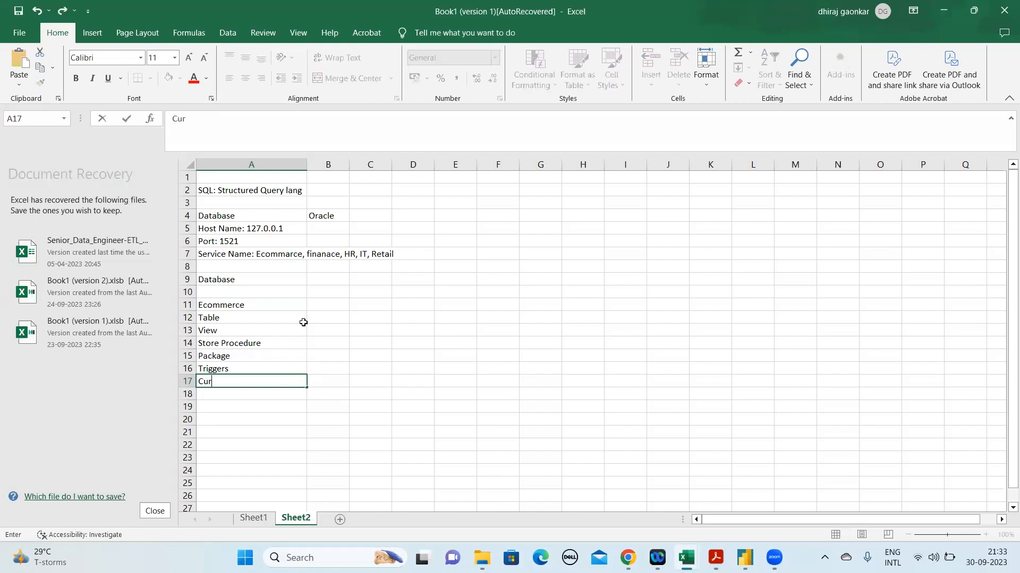
pyautogui.write('soee')
pyautogui.press('BackSpace')
pyautogui.press('BackSpace')
pyautogui.write('rs')
pyautogui.press('Return')
pyautogui.write('Ot')
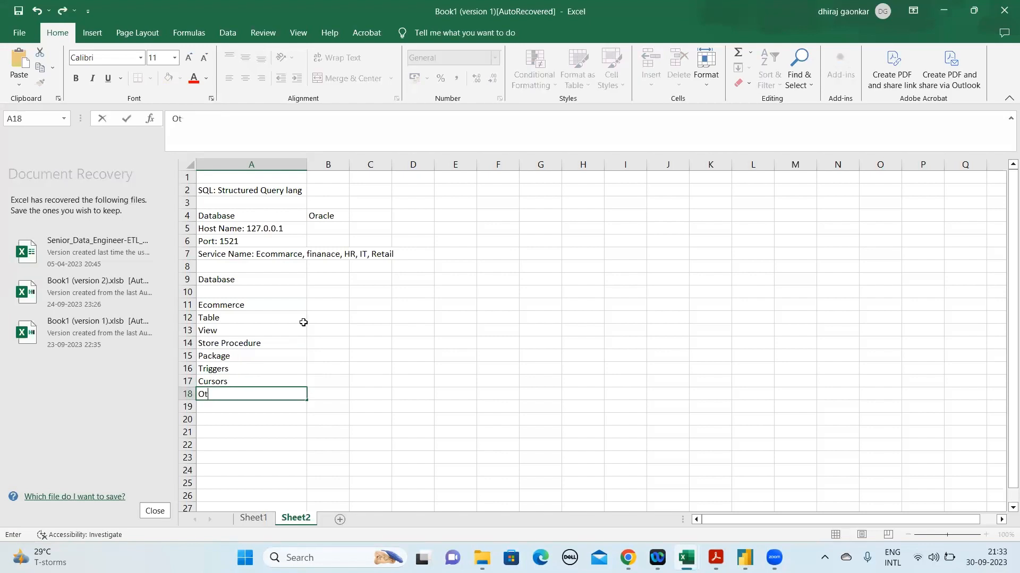
pyautogui.write('hers')
pyautogui.press('Return')
pyautogui.hotkey('shift', 'Up')
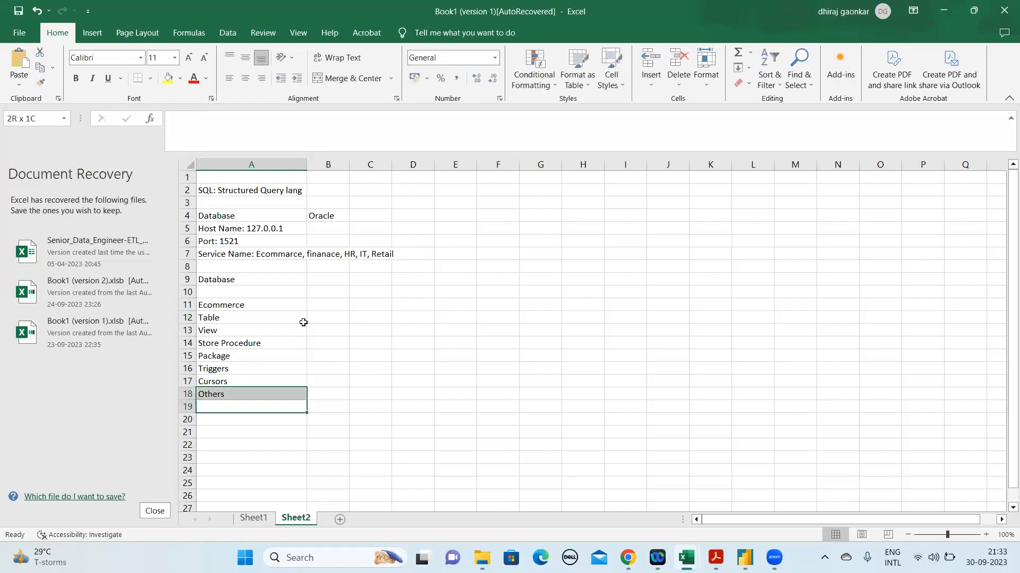
pyautogui.keyDown('shift'); pyautogui.click(303, 322); pyautogui.keyUp('shift')
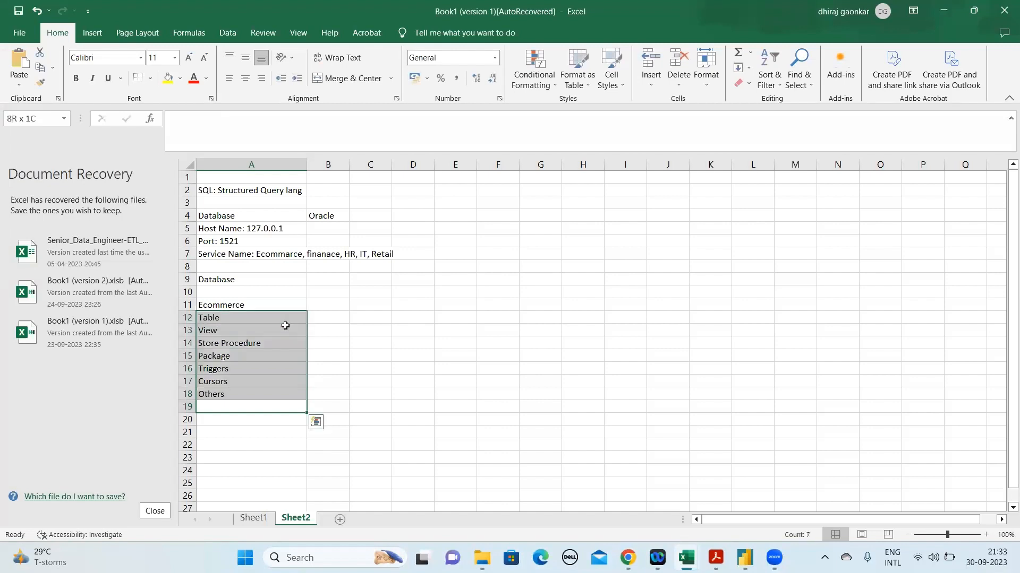
# Insert two empty rows between Table and View in the object list
pyautogui.click(266, 319)
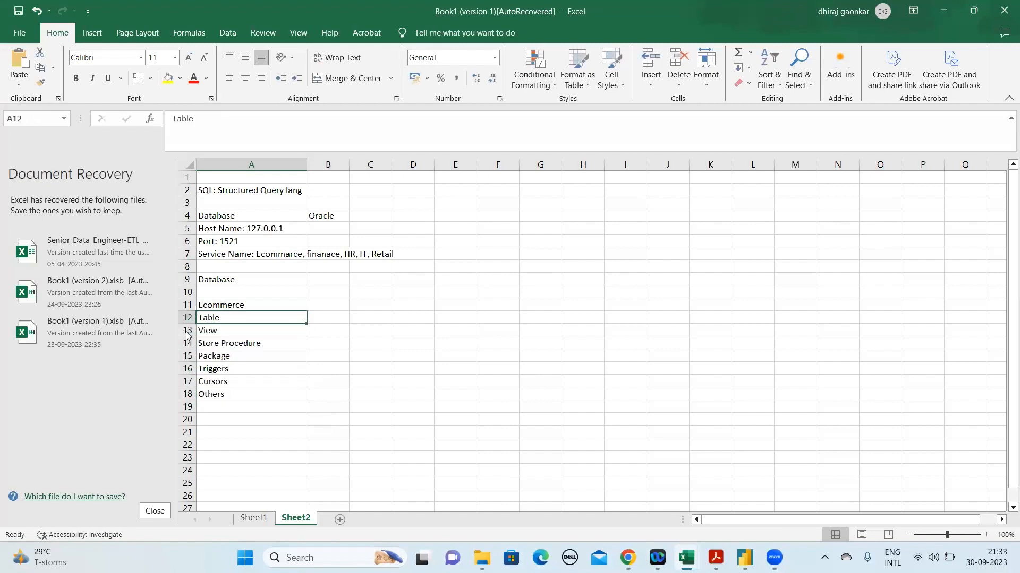
pyautogui.click(182, 331)
pyautogui.rightClick(187, 333)
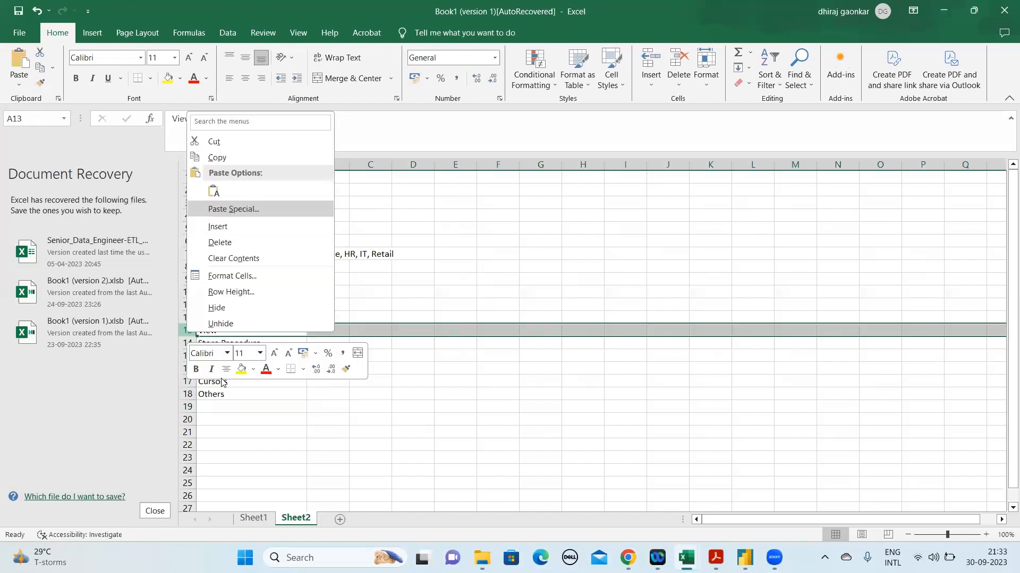
pyautogui.click(218, 226)
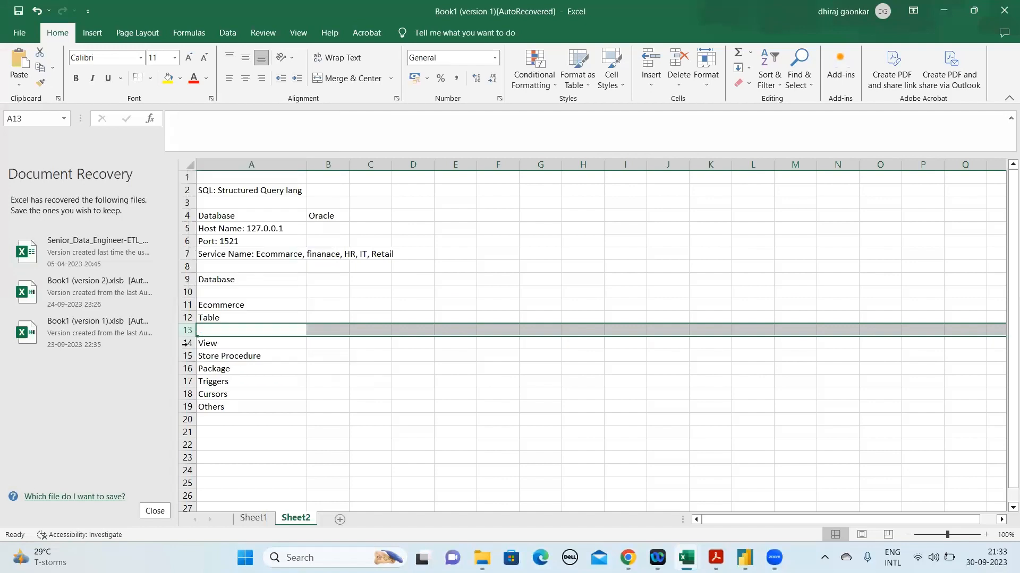
pyautogui.rightClick(185, 344)
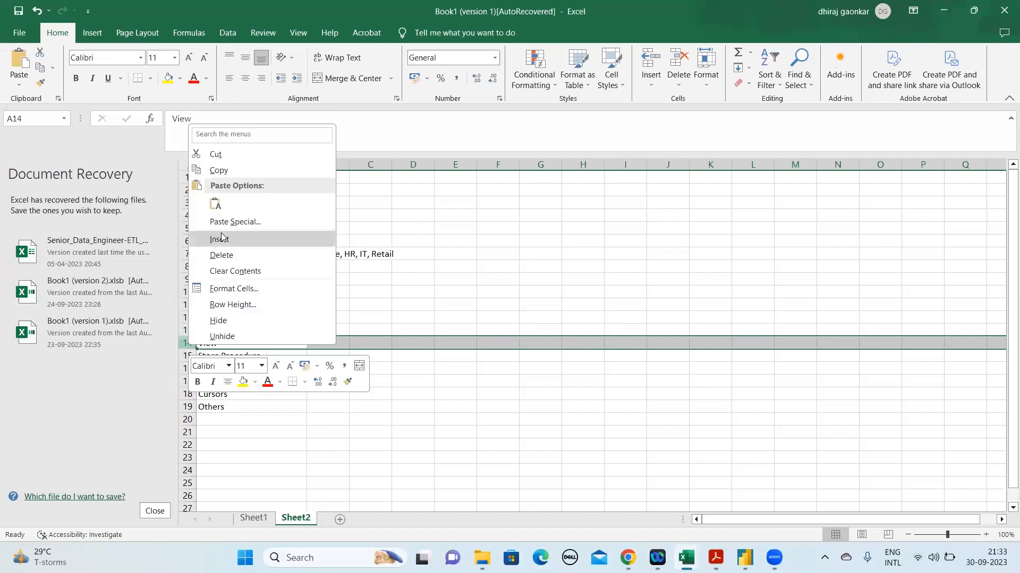
pyautogui.press('i')
# Enter the example table name "PO_Table" in cell A13 under Table
pyautogui.click(218, 330)
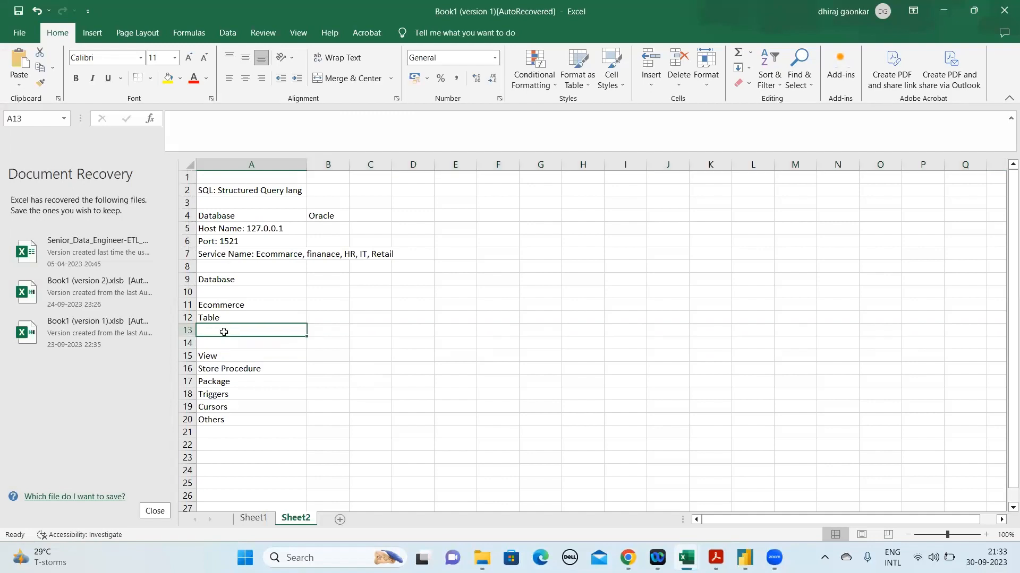
pyautogui.write('PO')
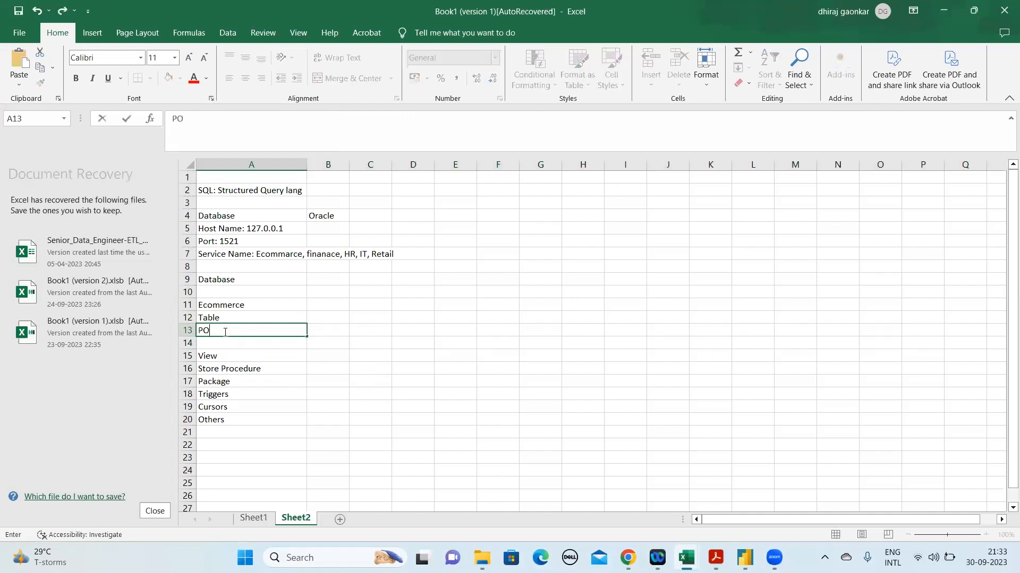
pyautogui.write('_Ta')
pyautogui.write('b;le')
pyautogui.press('BackSpace')
pyautogui.press('BackSpace')
pyautogui.press('BackSpace')
pyautogui.write('le')
pyautogui.press('Return')
# Enter the second example table name "Invoice Table" in cell A14
pyautogui.write('Inv')
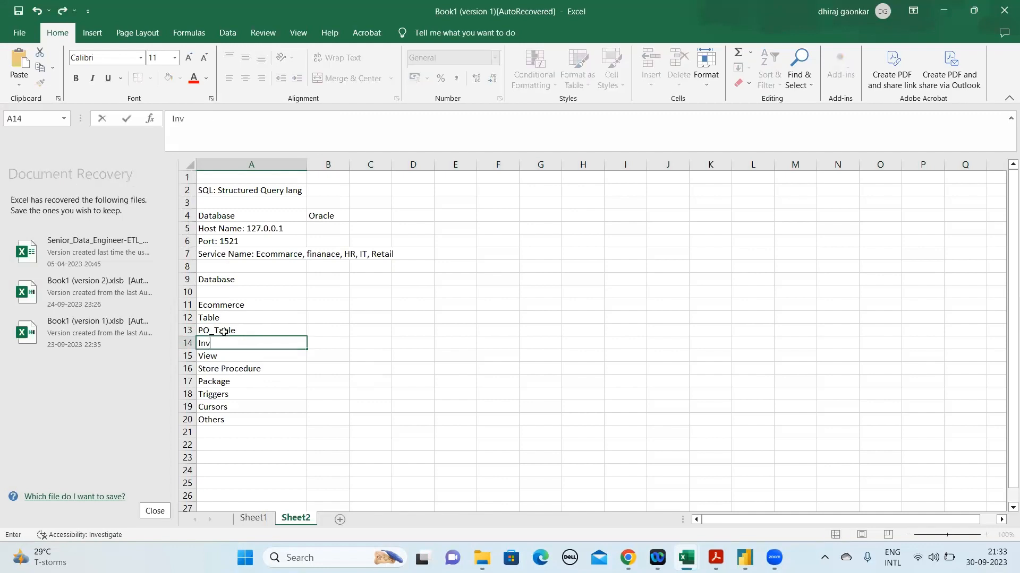
pyautogui.press('BackSpace')
pyautogui.write('voice Table')
pyautogui.press('Return')
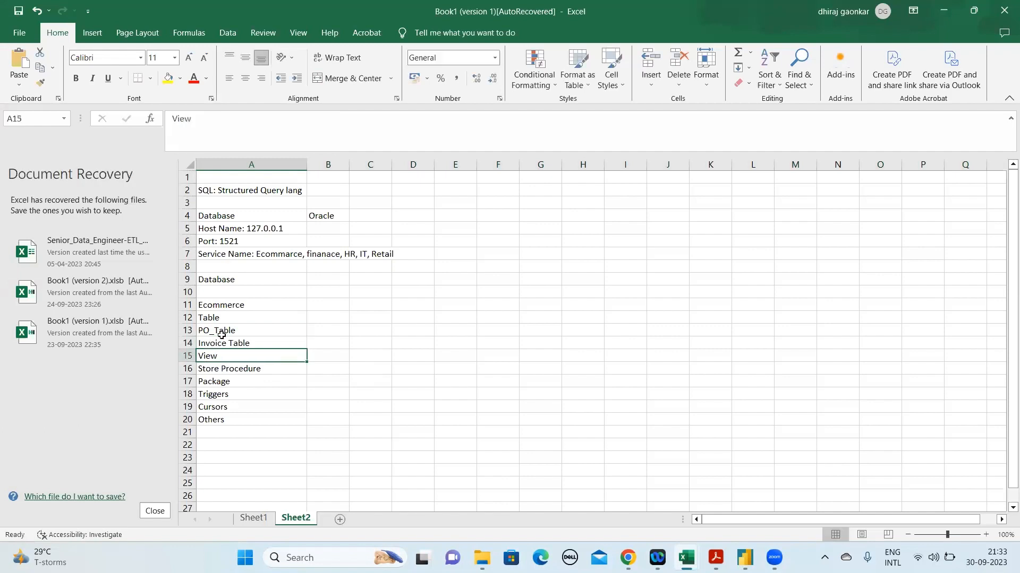
# Insert two empty rows between Invoice Table and View
pyautogui.rightClick(185, 356)
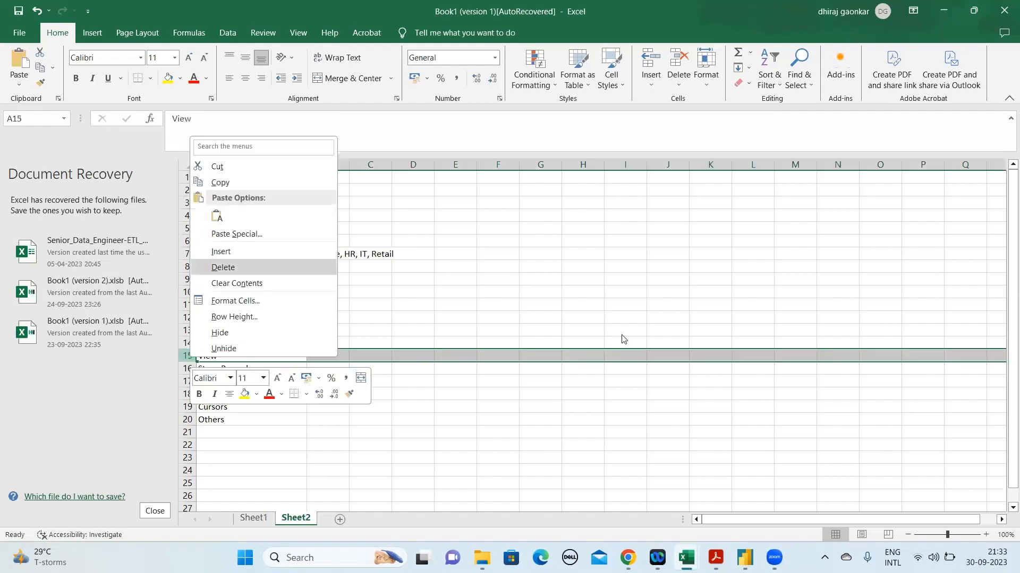
pyautogui.click(182, 354)
pyautogui.rightClick(182, 355)
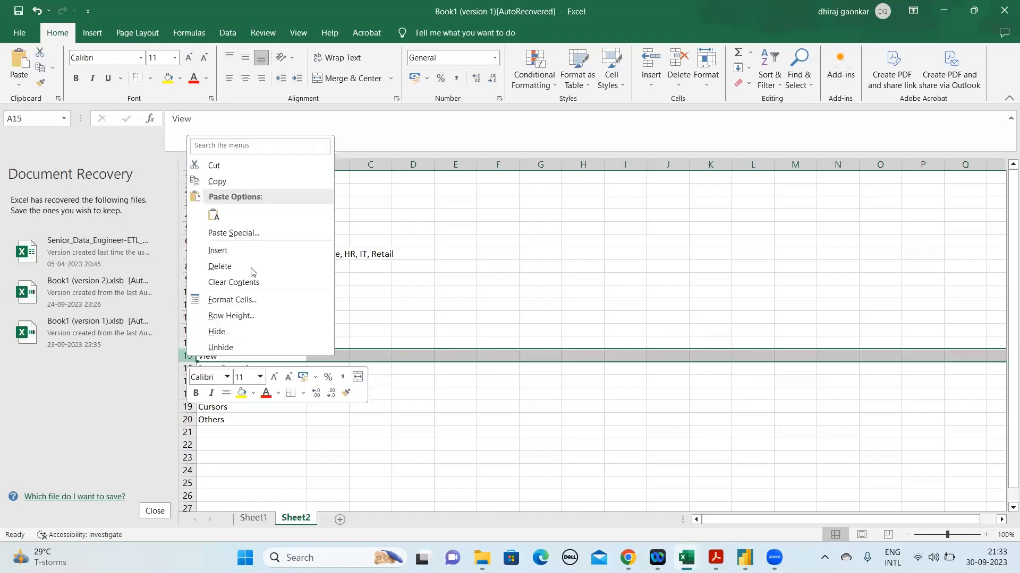
pyautogui.click(218, 251)
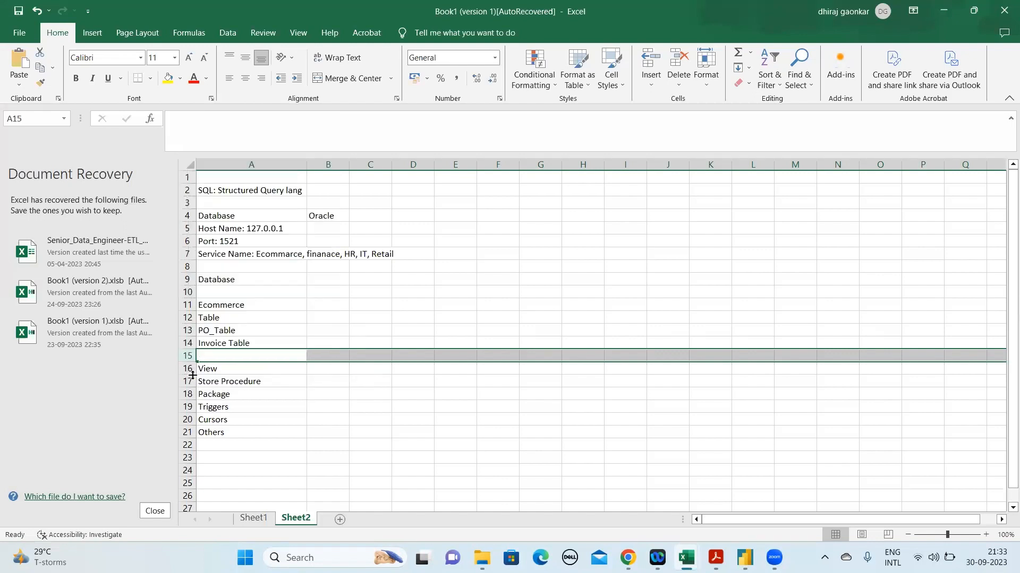
pyautogui.rightClick(187, 369)
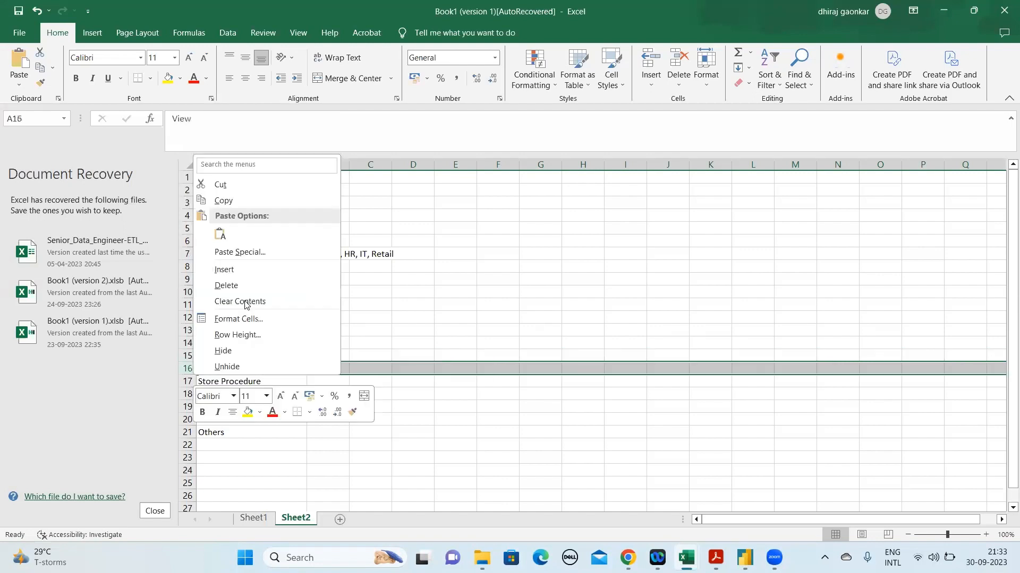
pyautogui.click(242, 272)
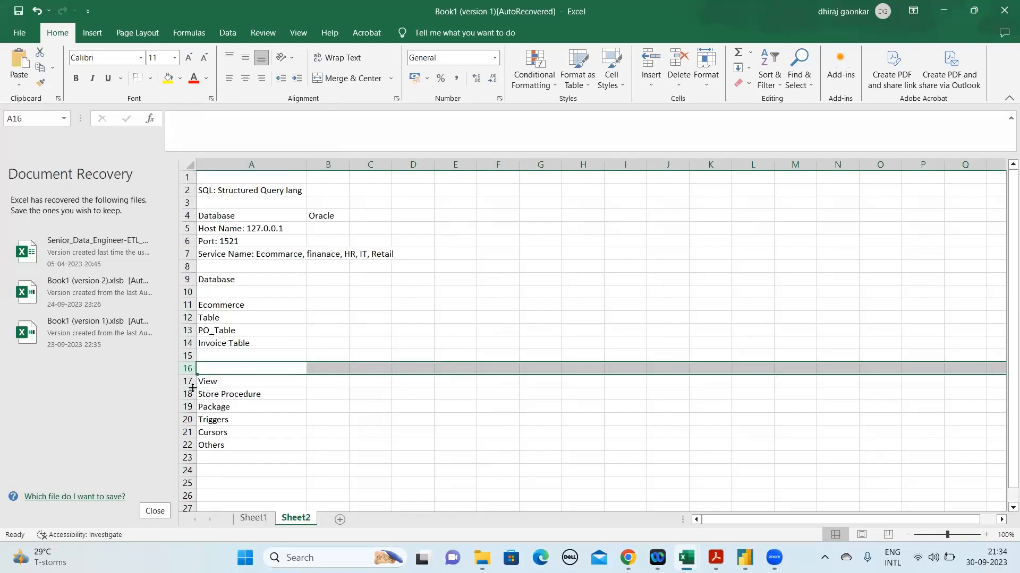
# Insert three empty rows between View and Store Procedure
pyautogui.rightClick(190, 394)
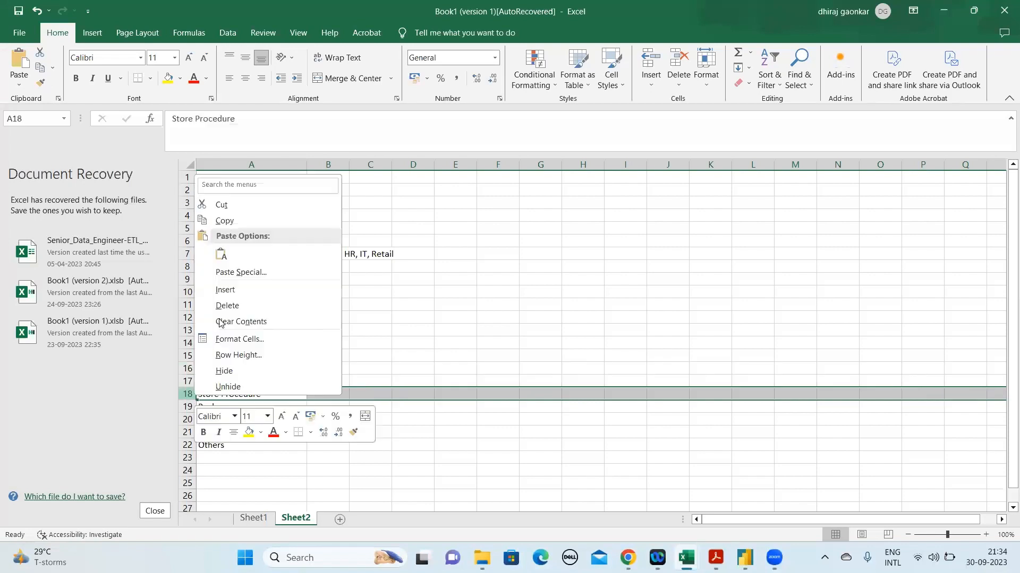
pyautogui.click(225, 289)
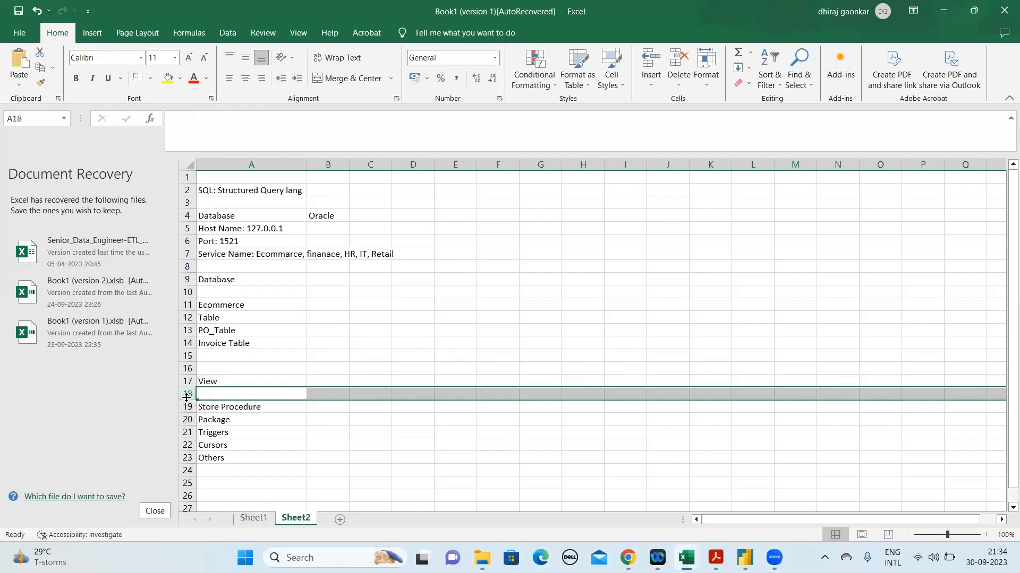
pyautogui.rightClick(187, 397)
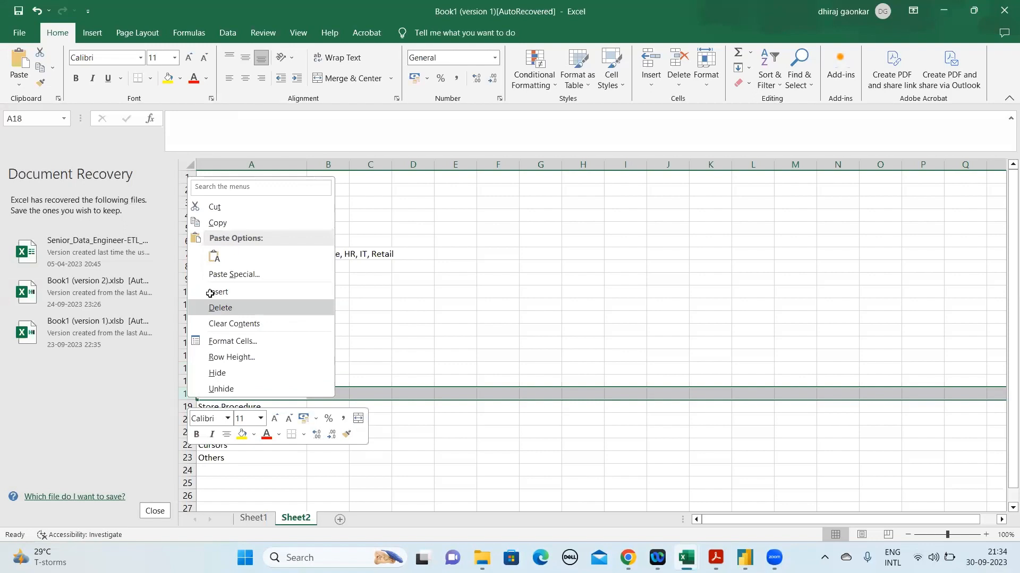
pyautogui.click(212, 292)
pyautogui.rightClick(187, 395)
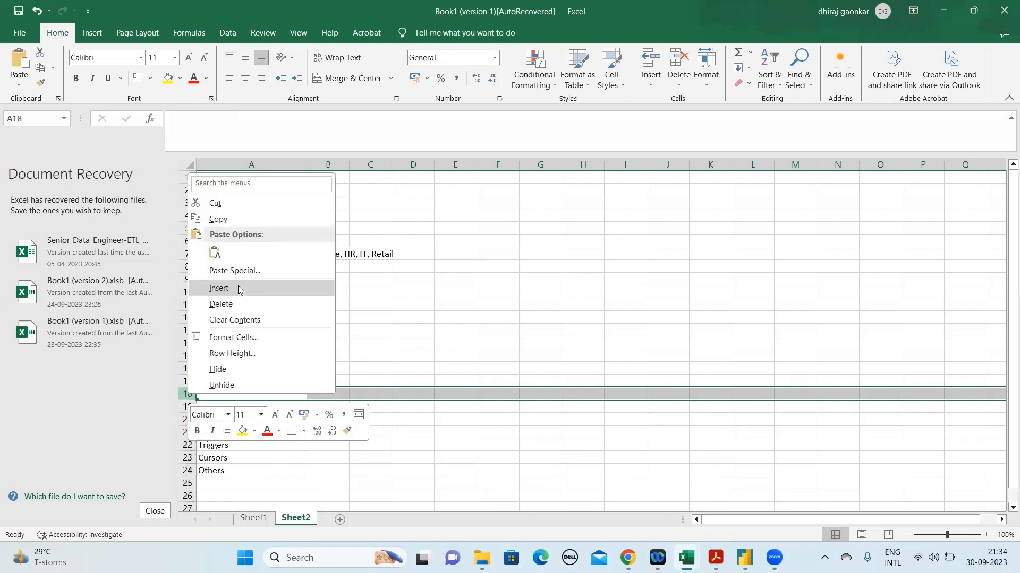
pyautogui.click(238, 289)
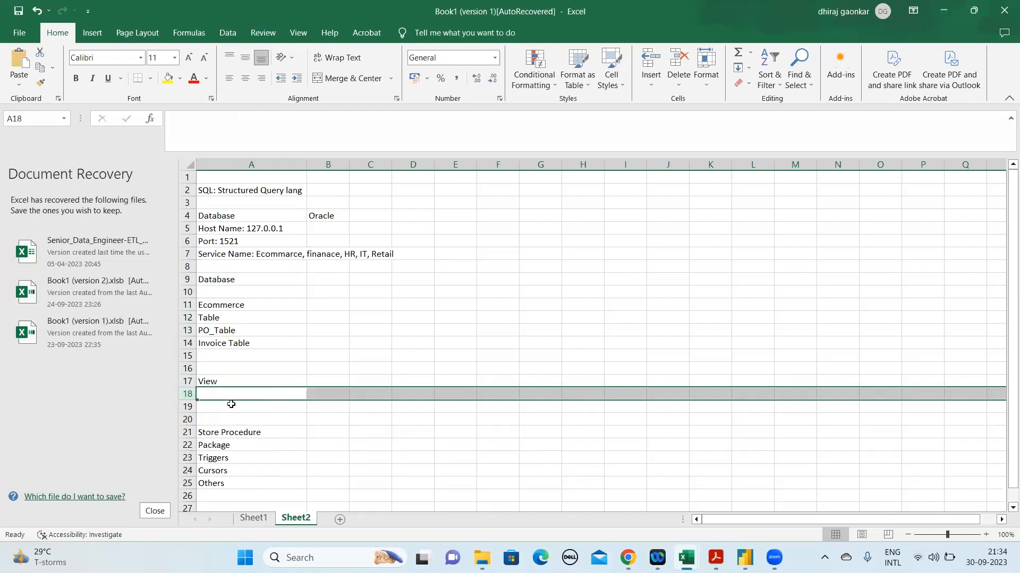
# Enter the example view name "Vw_Po_table" in cell A18 under View
pyautogui.click(215, 329)
pyautogui.keyDown('shift'); pyautogui.click(246, 342); pyautogui.keyUp('shift')
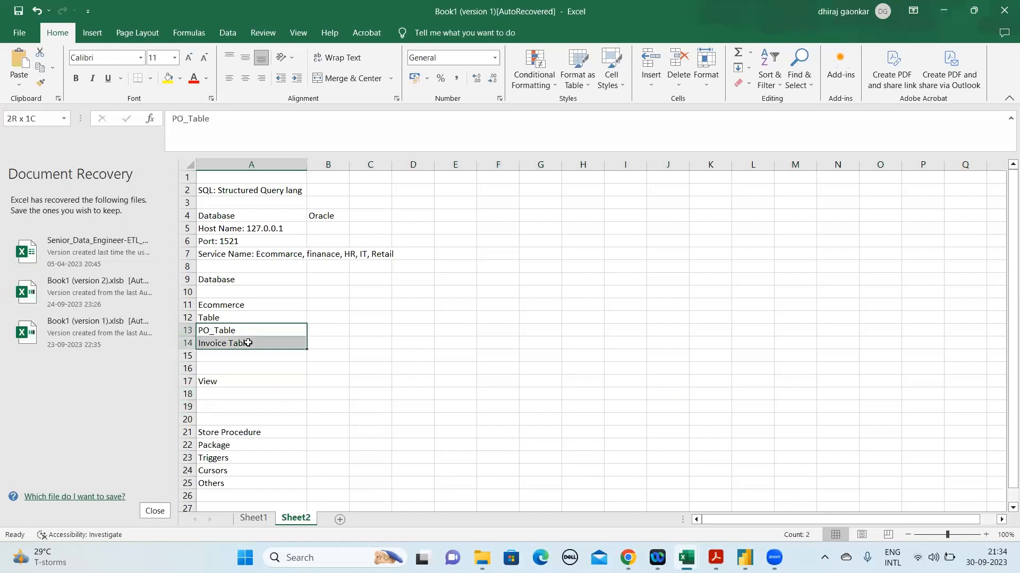
pyautogui.click(231, 397)
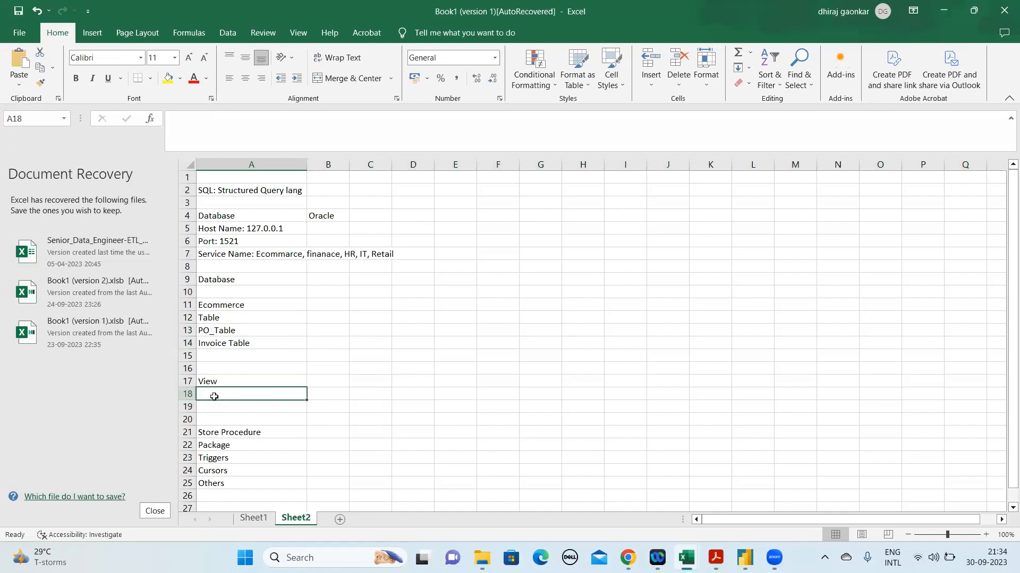
pyautogui.write('Vw')
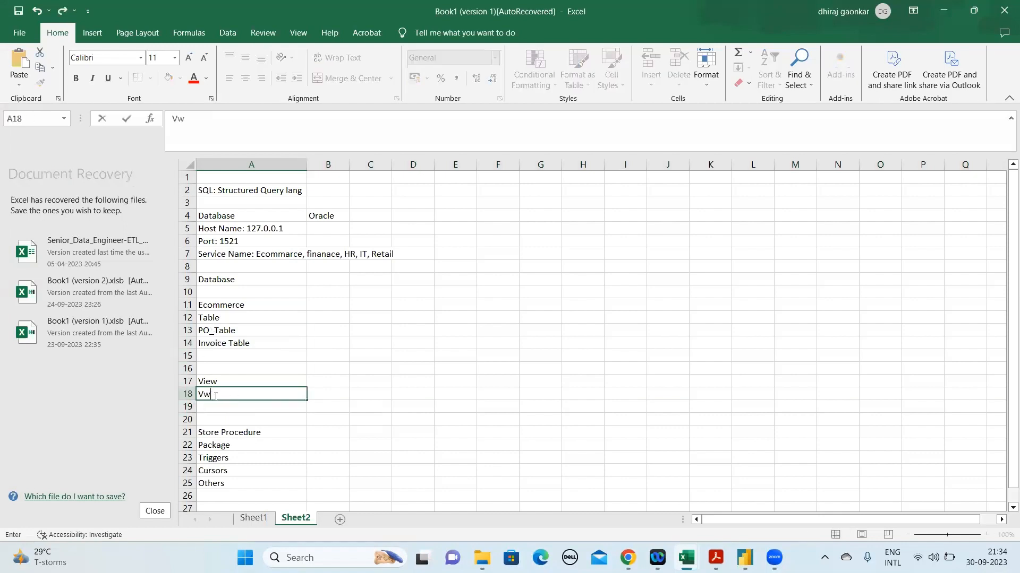
pyautogui.write('_Po_table')
pyautogui.press('Return')
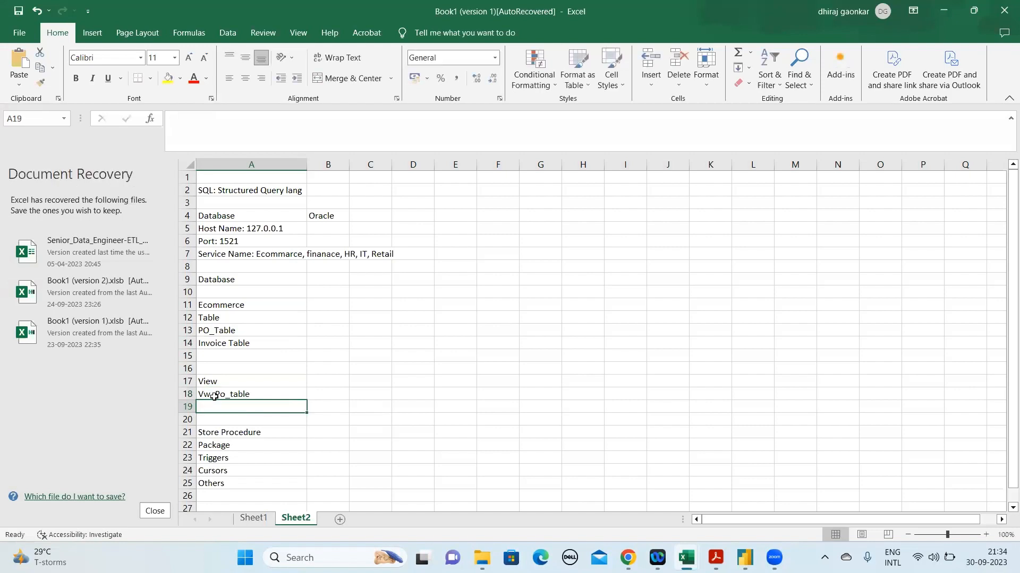
# Enter the second example view name "Vw_Invoice Table" in cell A19
pyautogui.write('Vw')
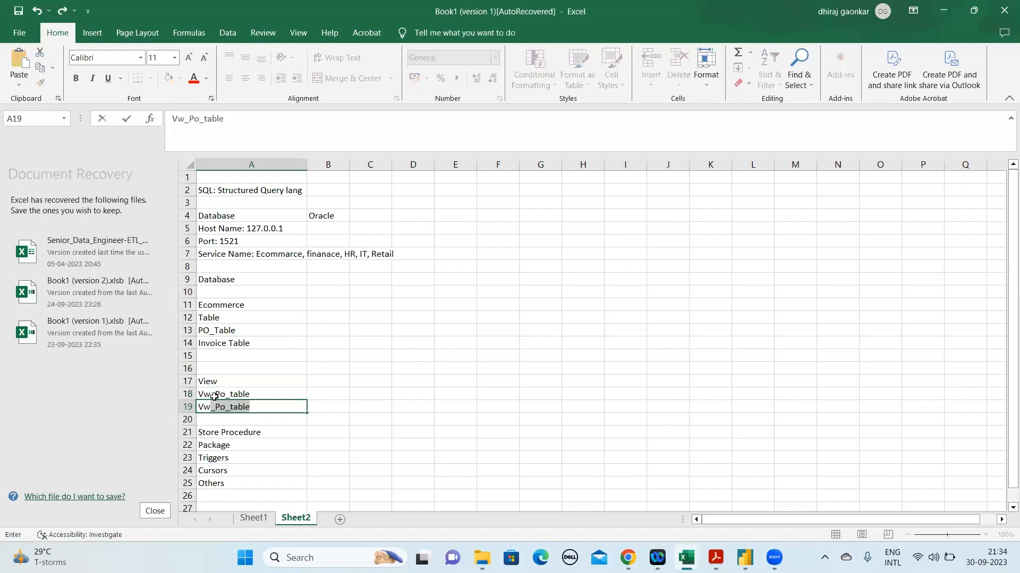
pyautogui.write('_Invo')
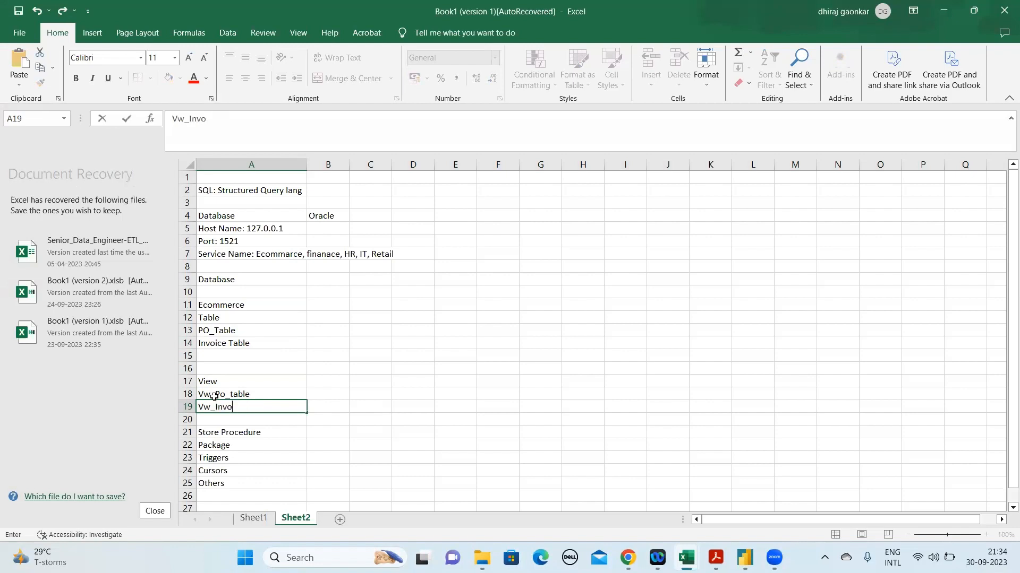
pyautogui.write('ice Table')
pyautogui.hotkey('ctrl', 'Return')
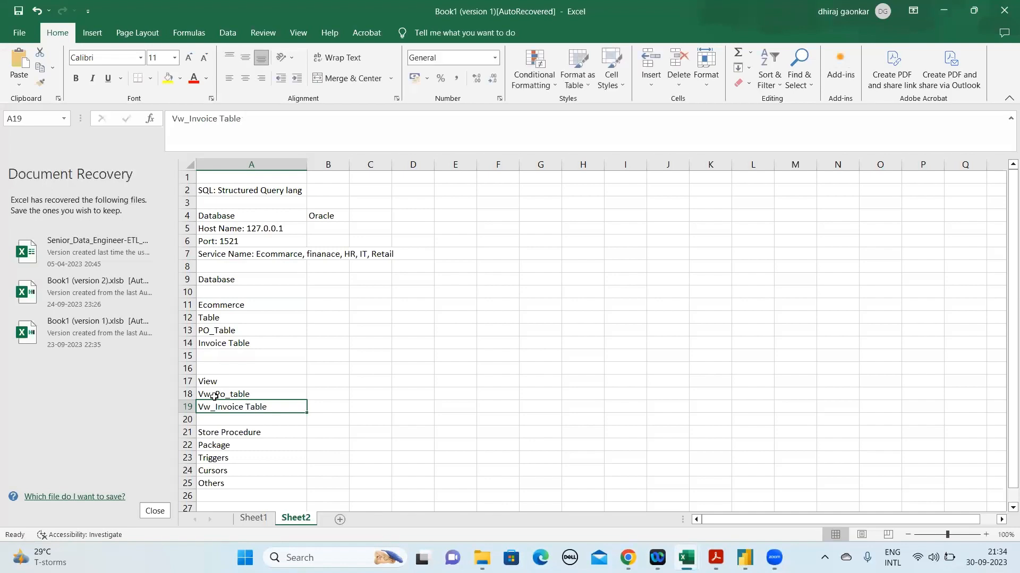
# Insert one empty row above Store Procedure and one empty row below it
pyautogui.click(214, 396)
pyautogui.press('Down')
pyautogui.press('Down')
pyautogui.press('Down')
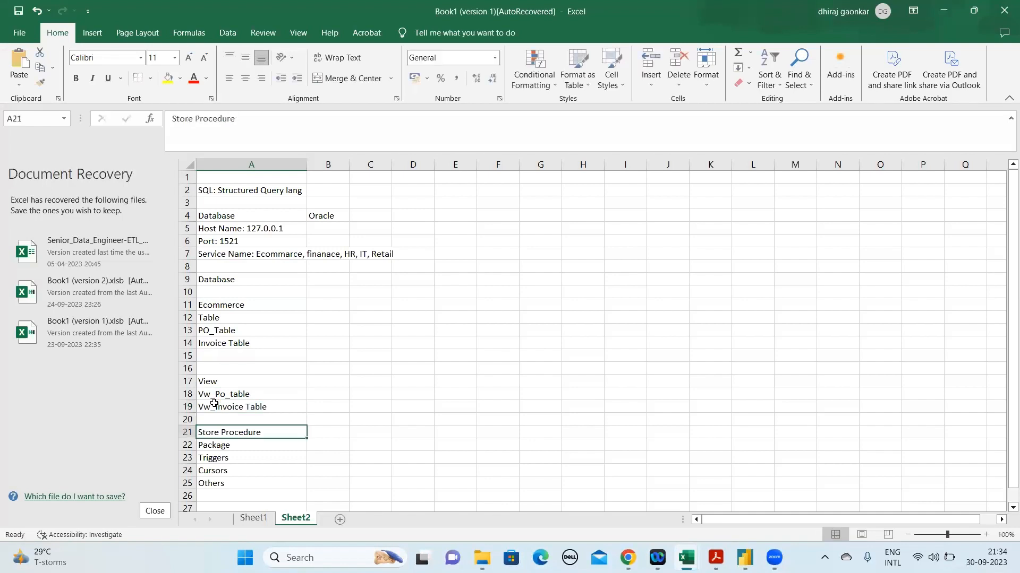
pyautogui.rightClick(183, 432)
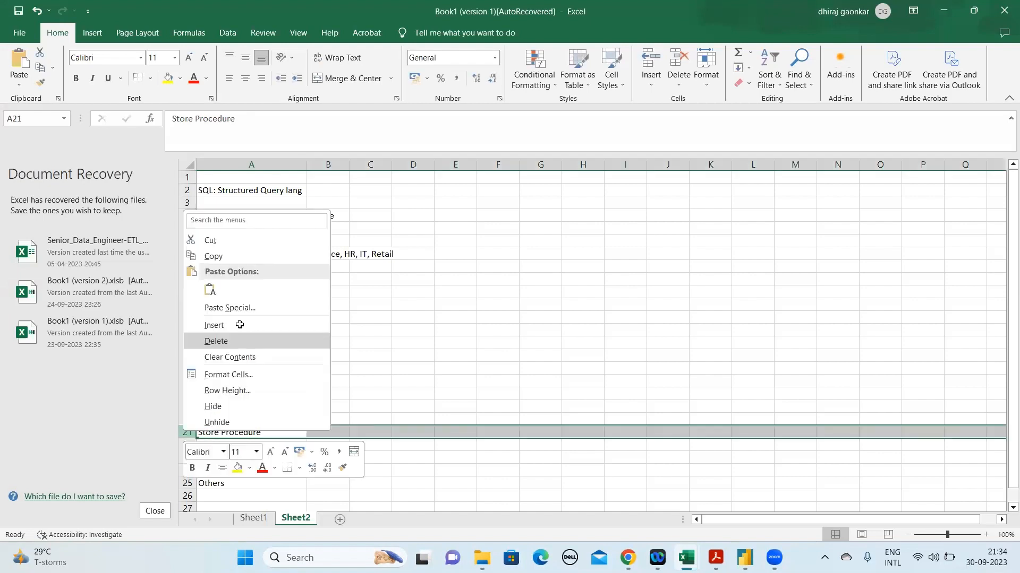
pyautogui.click(240, 325)
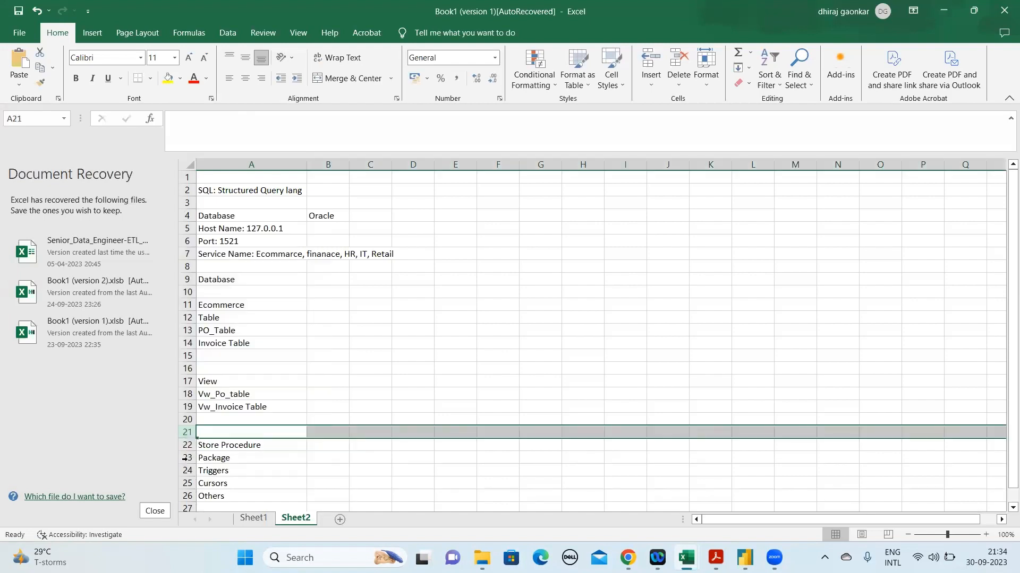
pyautogui.rightClick(187, 457)
pyautogui.click(242, 353)
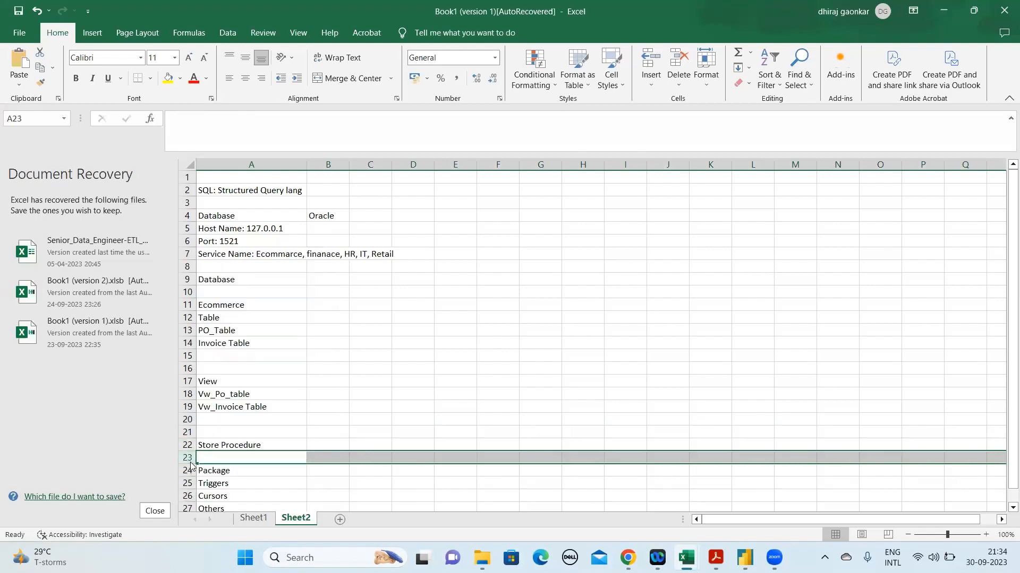
# Insert two more empty rows between Store Procedure and Package
pyautogui.rightClick(198, 458)
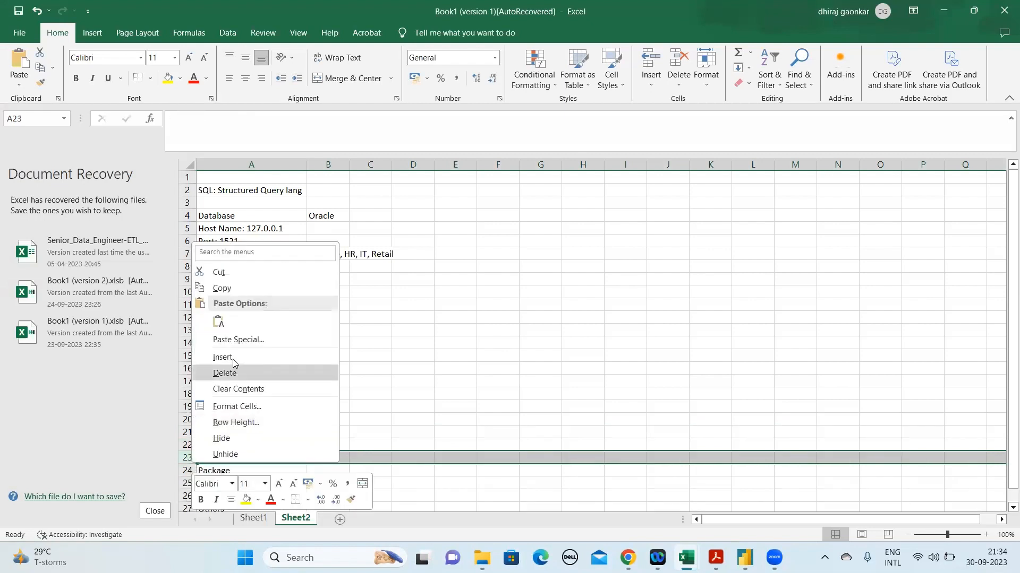
pyautogui.click(223, 357)
pyautogui.rightClick(190, 460)
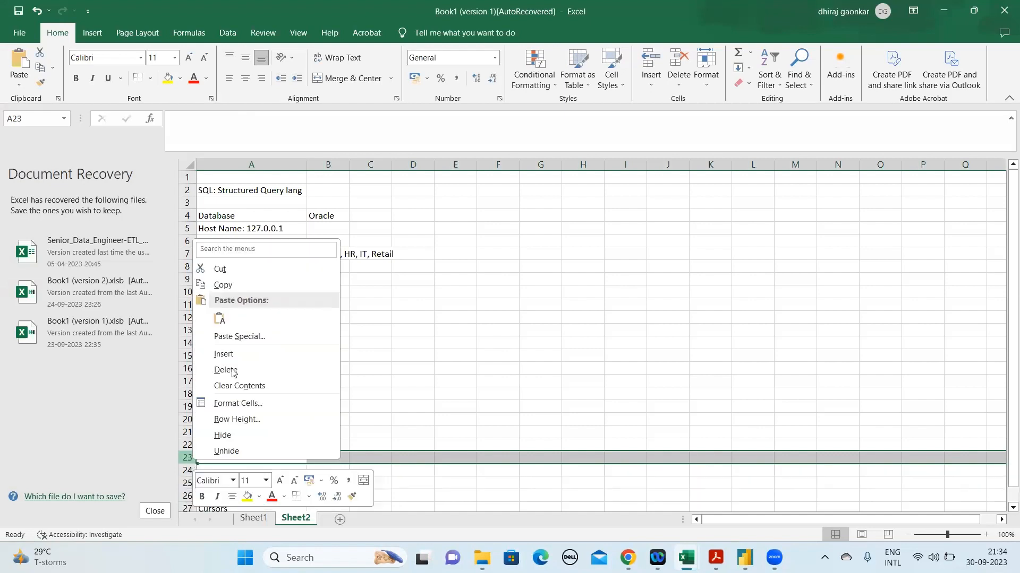
pyautogui.click(236, 352)
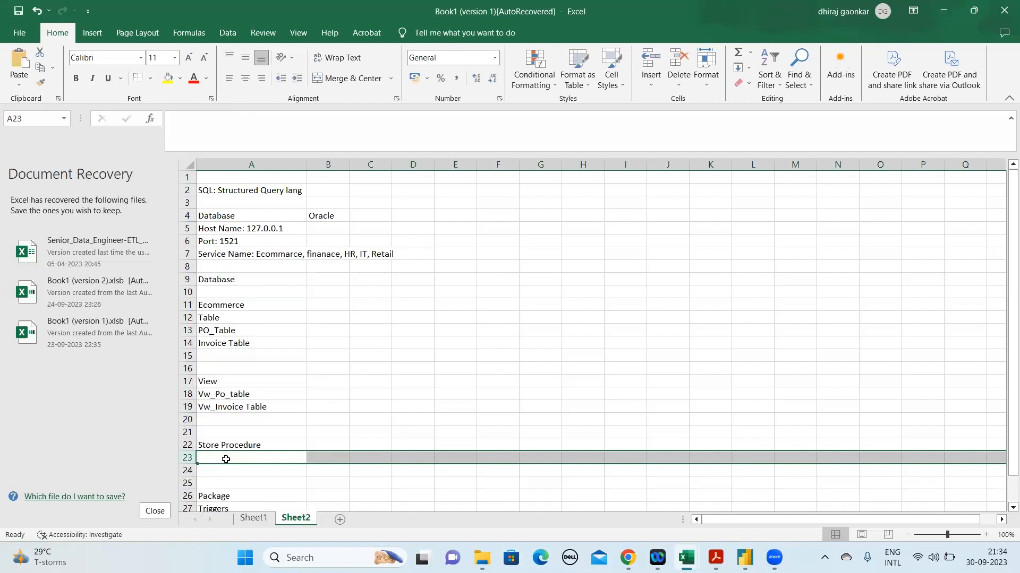
# Enter the example procedure name "P_PO_FACT" in cell A23 under Store Procedure
pyautogui.click(226, 459)
pyautogui.write('_')
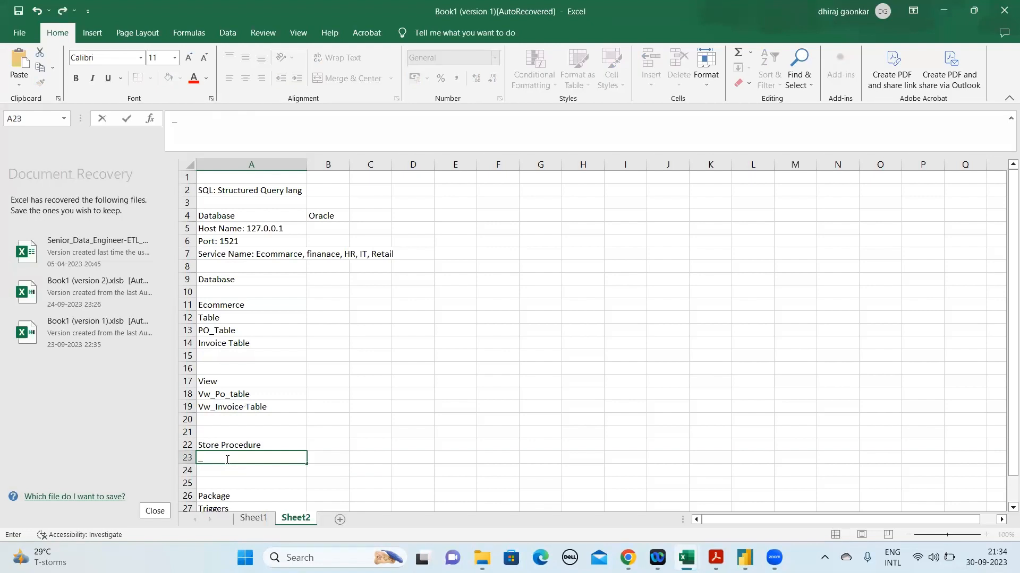
pyautogui.press('BackSpace')
pyautogui.write('P')
pyautogui.write('_PO_FACT')
pyautogui.press('Return')
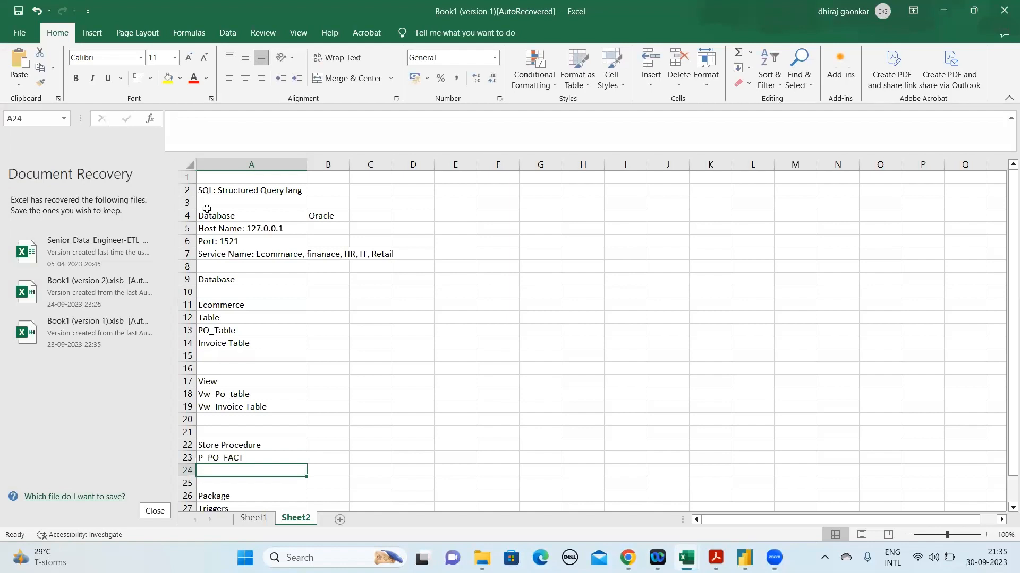
# Replace the leading "P" of the procedure name in A23 so it reads "STORE_PROC_PO_FACT"
pyautogui.click(203, 455)
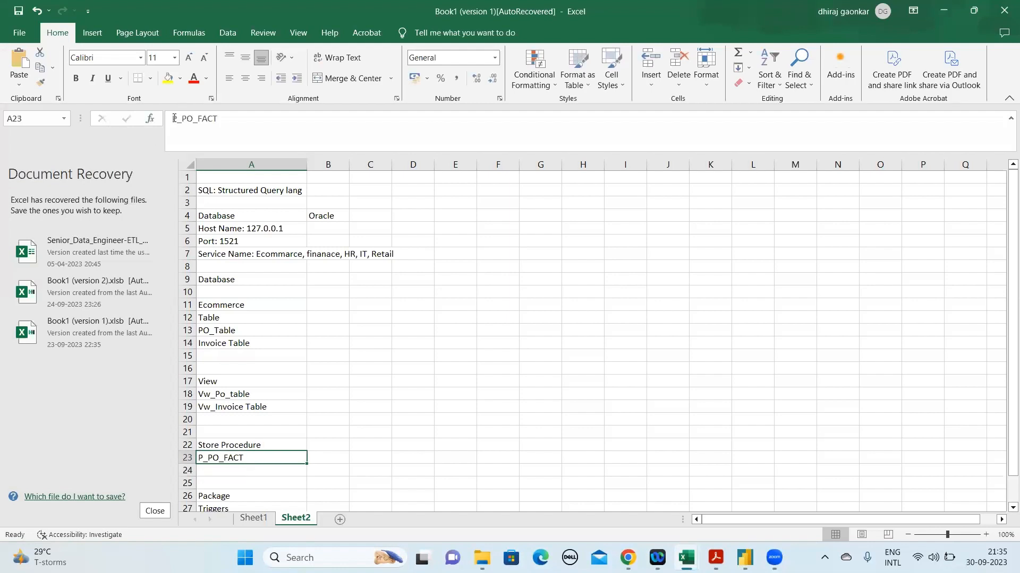
pyautogui.click(175, 118)
pyautogui.press('Delete')
pyautogui.write('STORE_PROC')
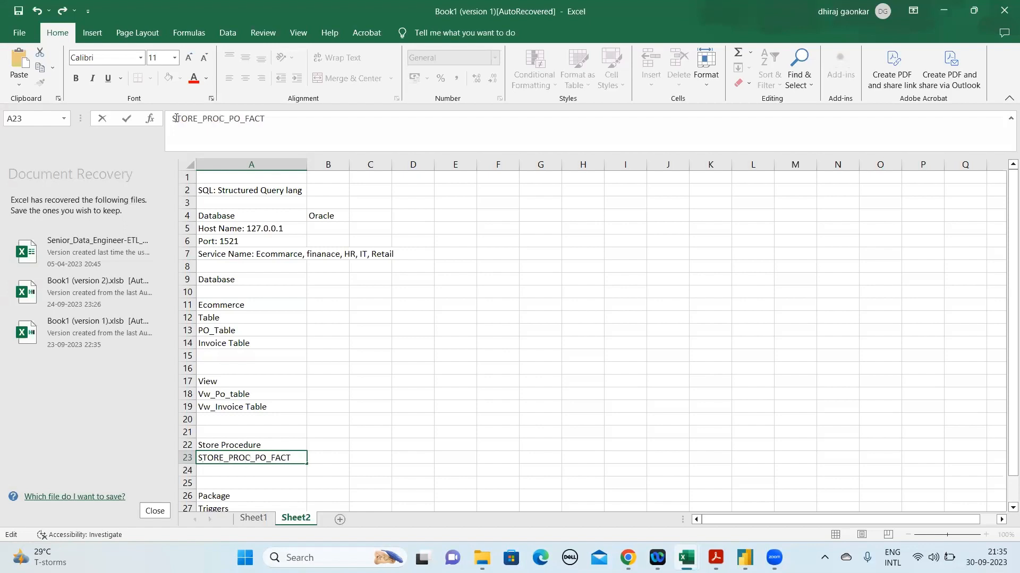
pyautogui.press('Return')
pyautogui.press('Up')
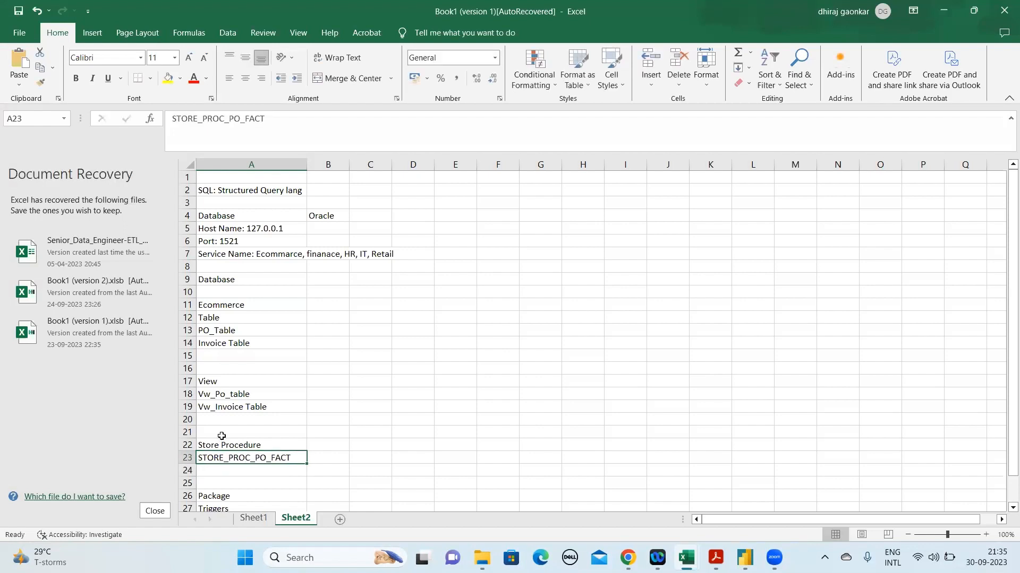
# Enter the second example procedure name "STORE_PROC_INV_FACT" in cell A24
pyautogui.press('Down')
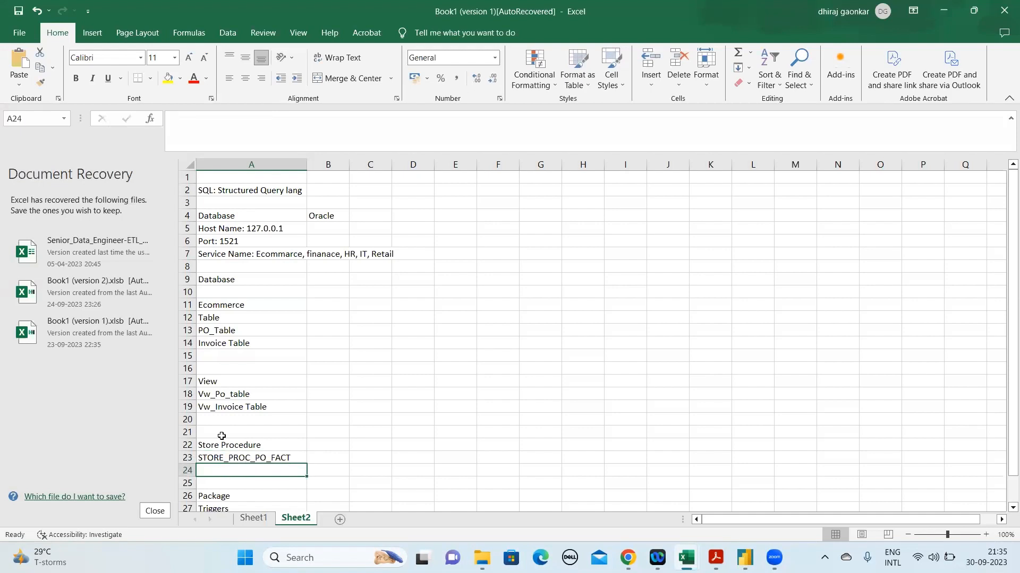
pyautogui.write('STO')
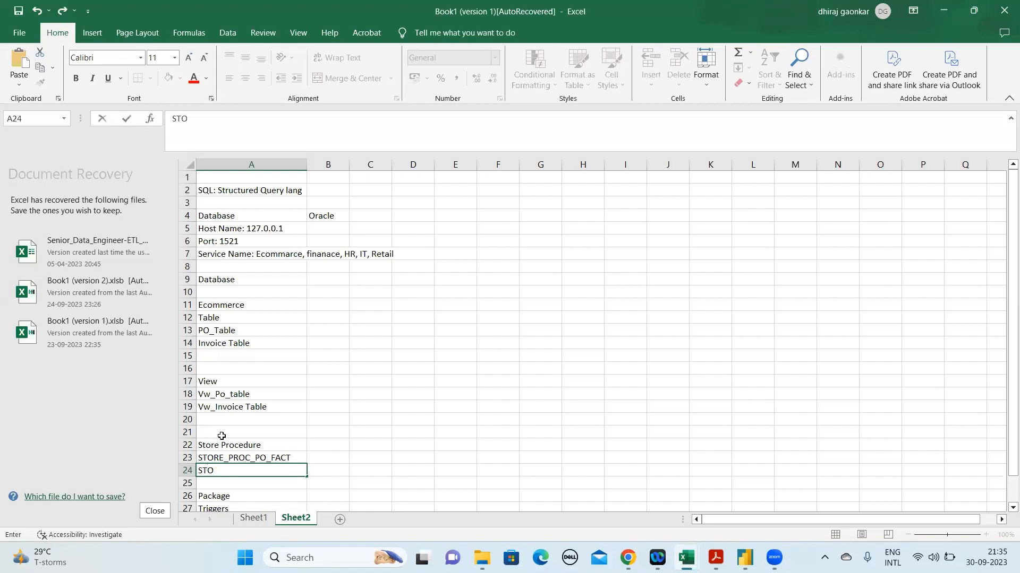
pyautogui.write('RE_PROC')
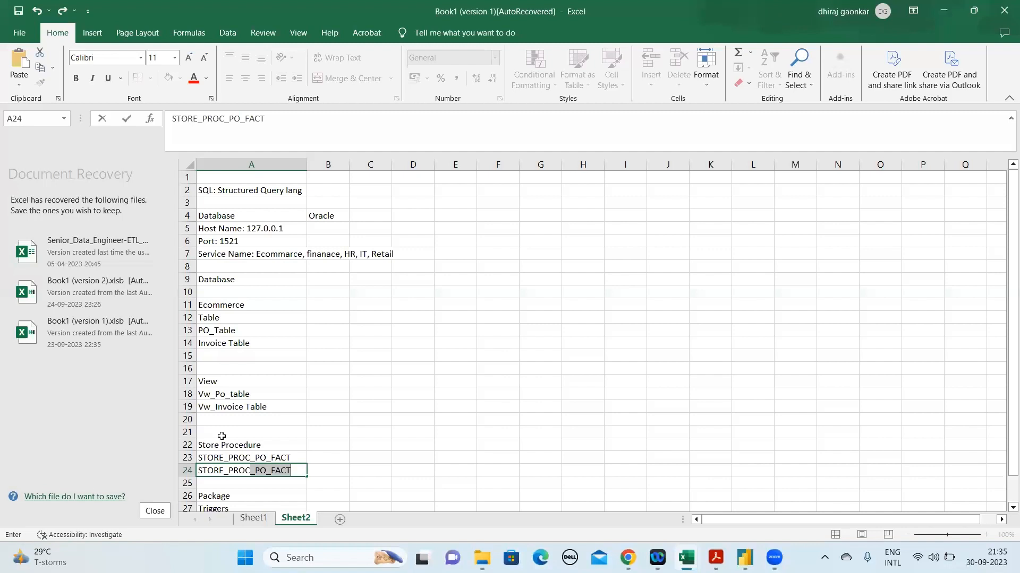
pyautogui.write('_INV')
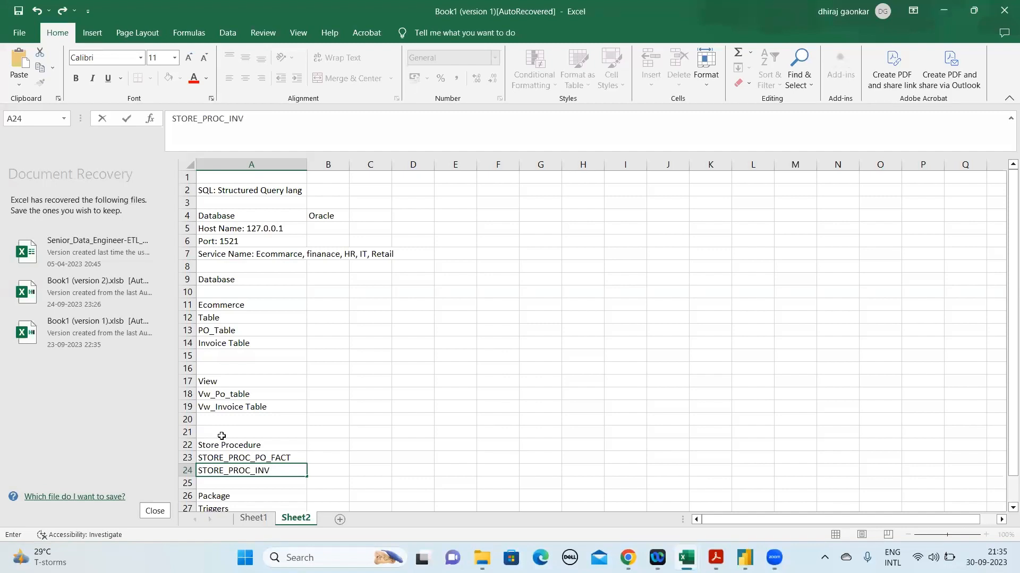
pyautogui.write('_Fact')
pyautogui.press('BackSpace')
pyautogui.press('BackSpace')
pyautogui.press('BackSpace')
pyautogui.write('ACT')
pyautogui.click(281, 457)
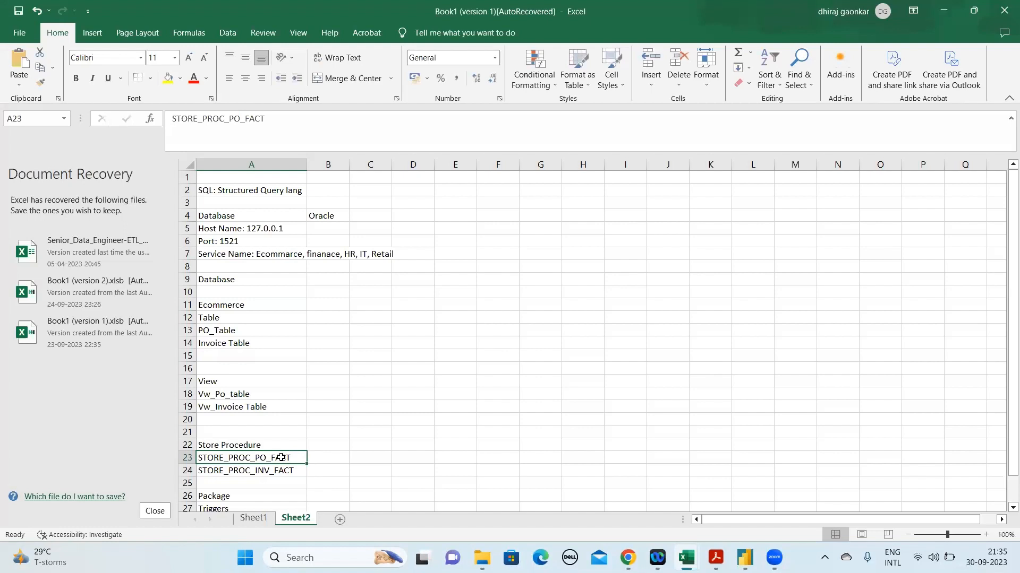
# Insert two empty rows between Package and Triggers
pyautogui.press('Down')
pyautogui.press('Down')
pyautogui.press('Down')
pyautogui.press('Down')
pyautogui.scroll(-1, 280, 457)
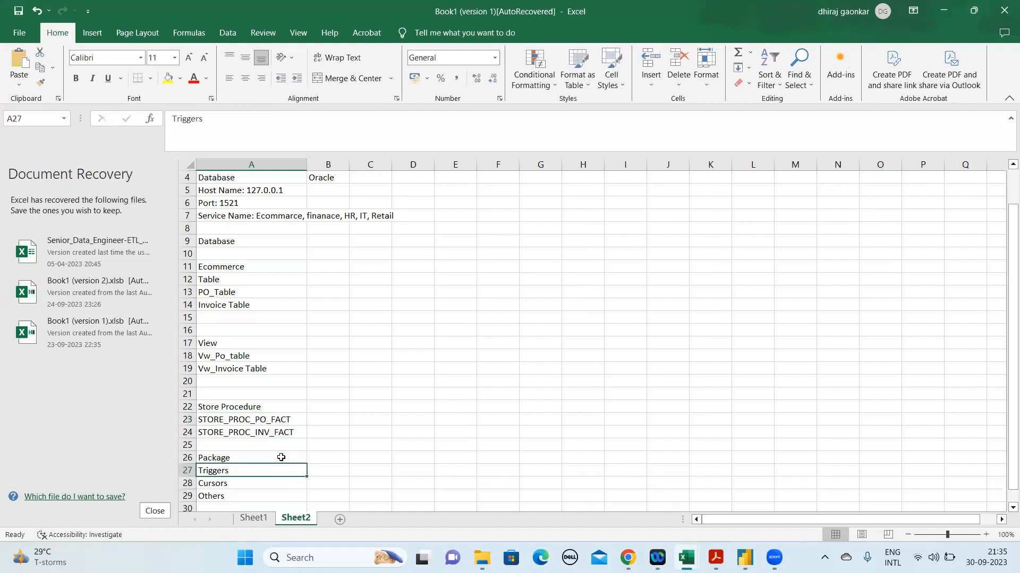
pyautogui.rightClick(186, 470)
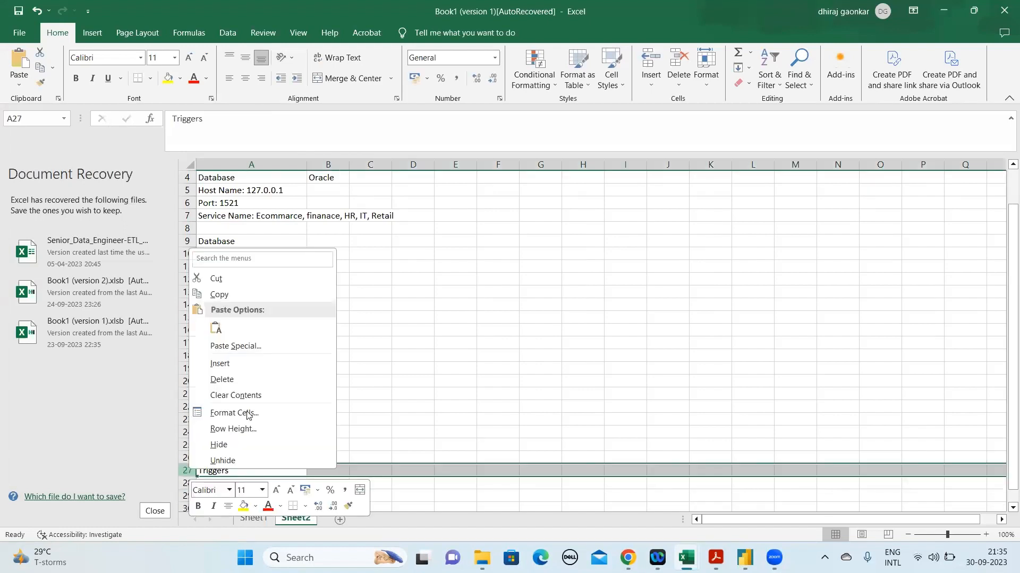
pyautogui.click(253, 364)
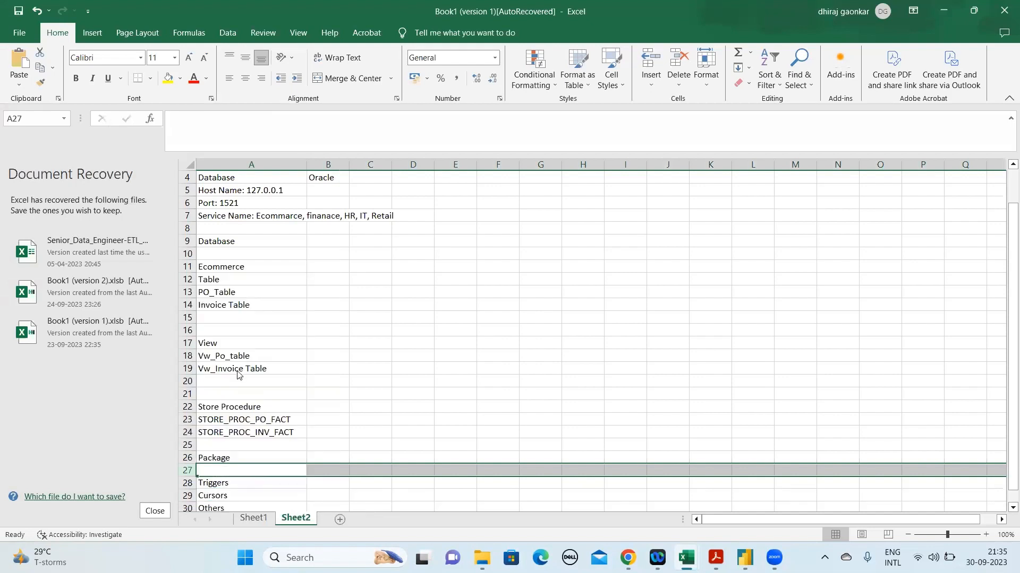
pyautogui.press('F4')
# Enter the example package name "PACk_PO" in cell A27 under Package
pyautogui.moveTo(268, 432); pyautogui.dragTo(270, 419)
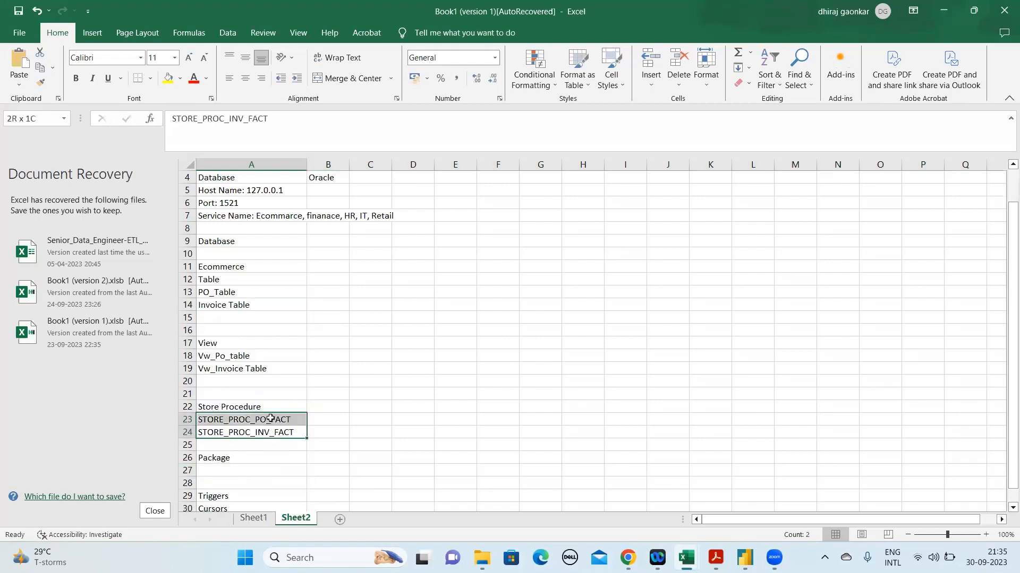
pyautogui.click(232, 471)
pyautogui.click(264, 430)
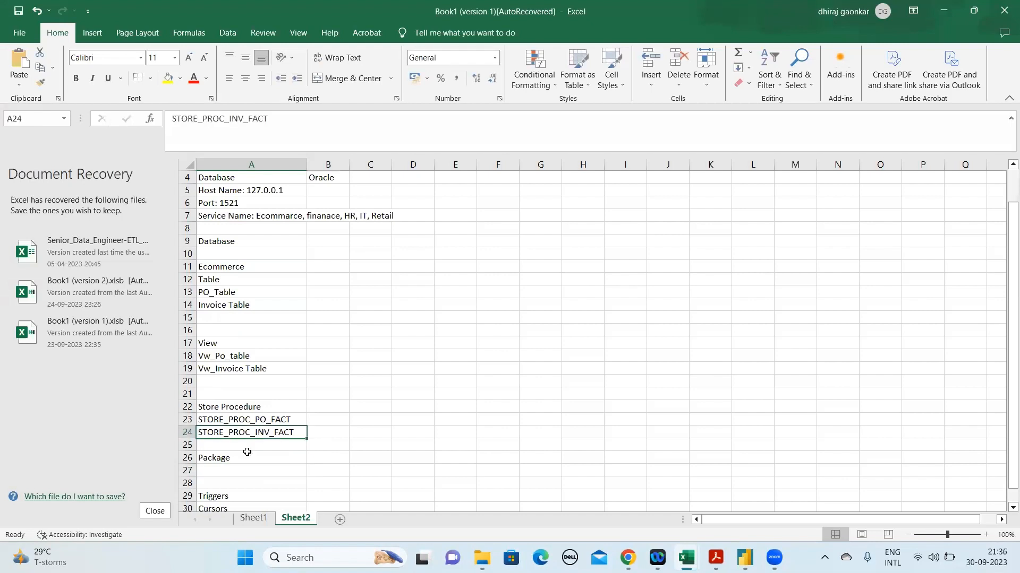
pyautogui.click(227, 471)
pyautogui.write('PAC')
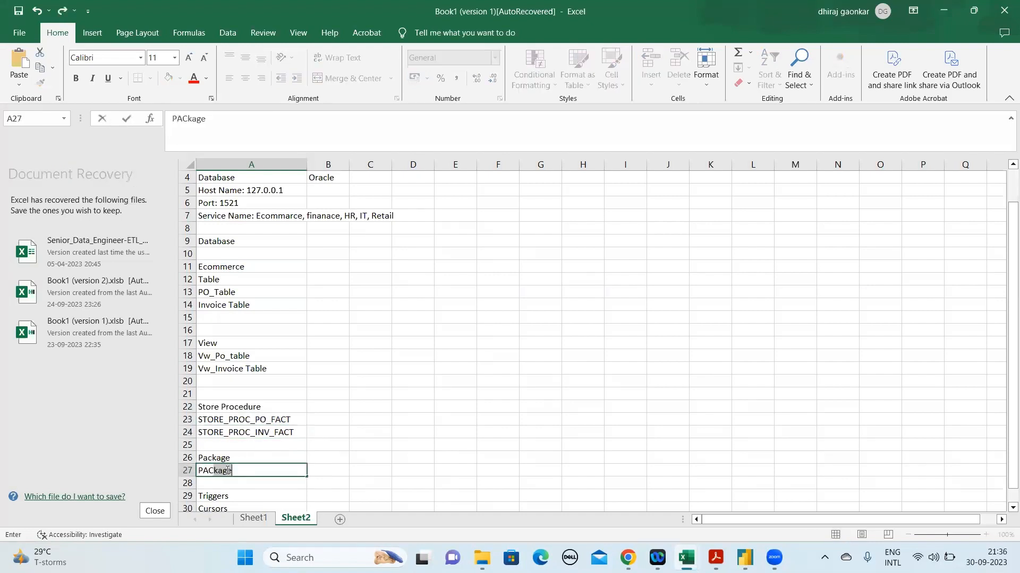
pyautogui.write('k_PO')
pyautogui.press('Return')
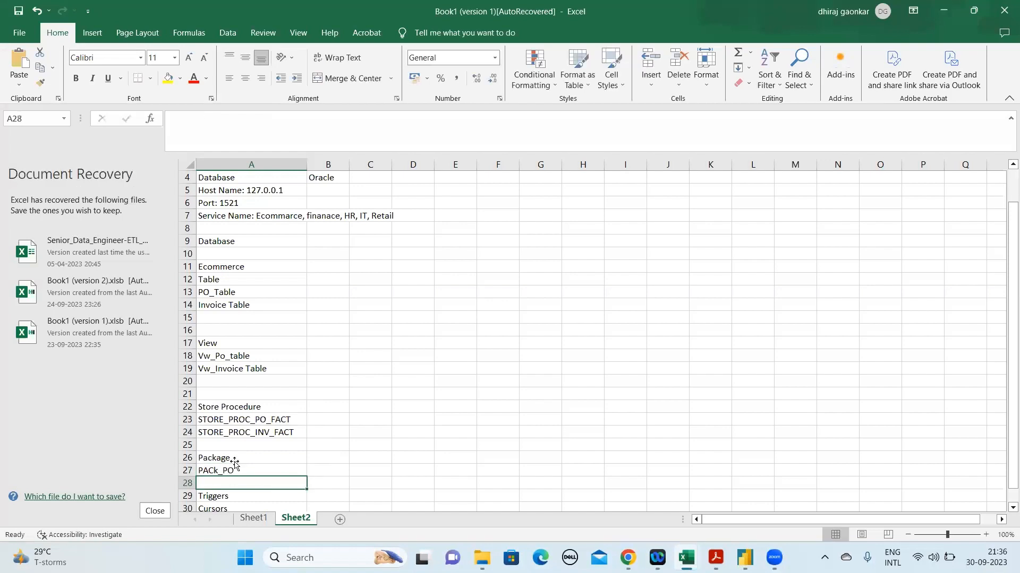
# Extend the package name in A27 to "PACk_PO_INV"
pyautogui.press('Up')
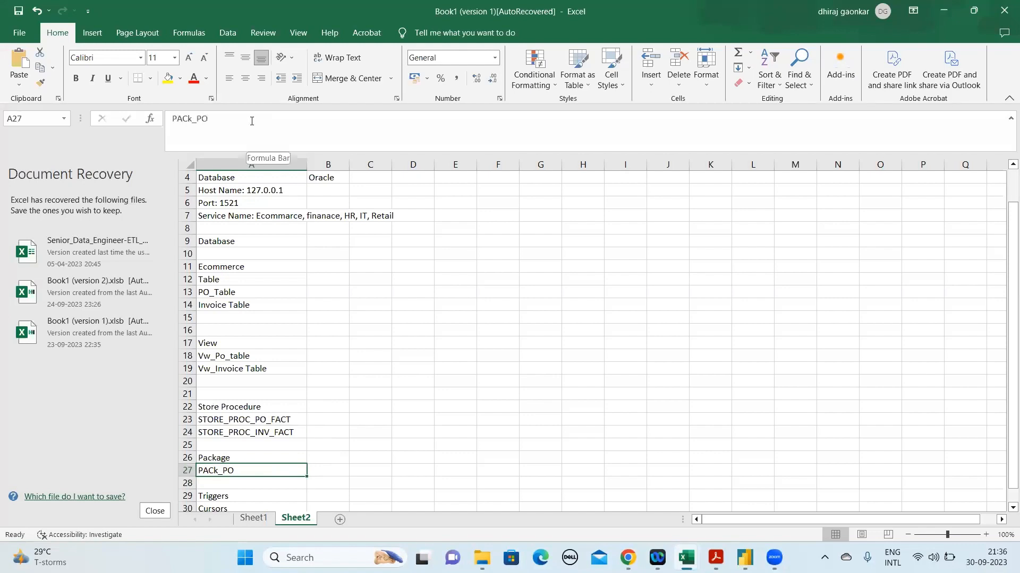
pyautogui.click(252, 122)
pyautogui.write('_INV')
pyautogui.press('Return')
# Highlight the two stored procedure names in A23:A24 and look over the Package, Triggers and Cursors entries below
pyautogui.press('Up')
pyautogui.press('Up')
pyautogui.press('Up')
pyautogui.press('Up')
pyautogui.press('Up')
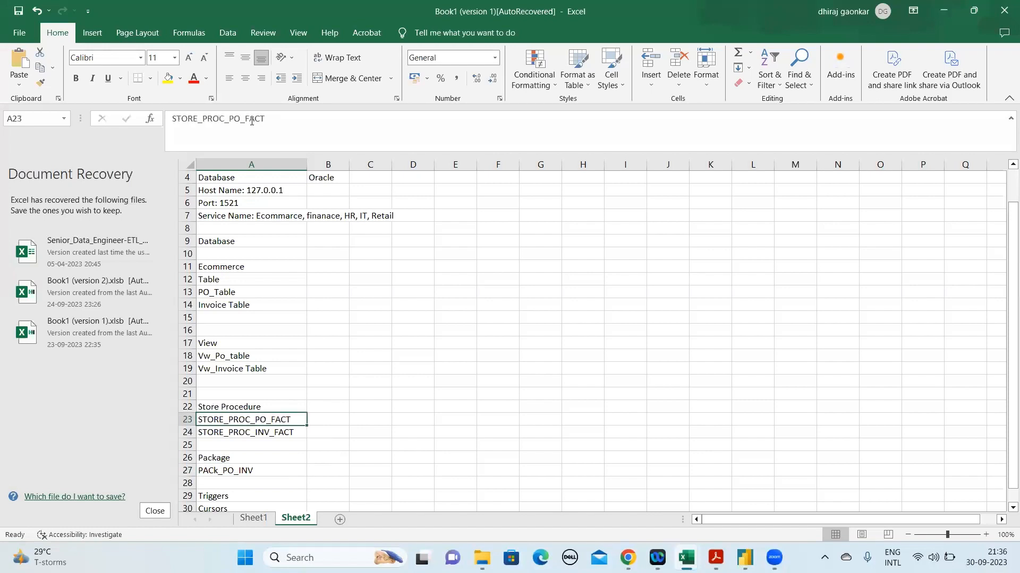
pyautogui.hotkey('shift', 'Down')
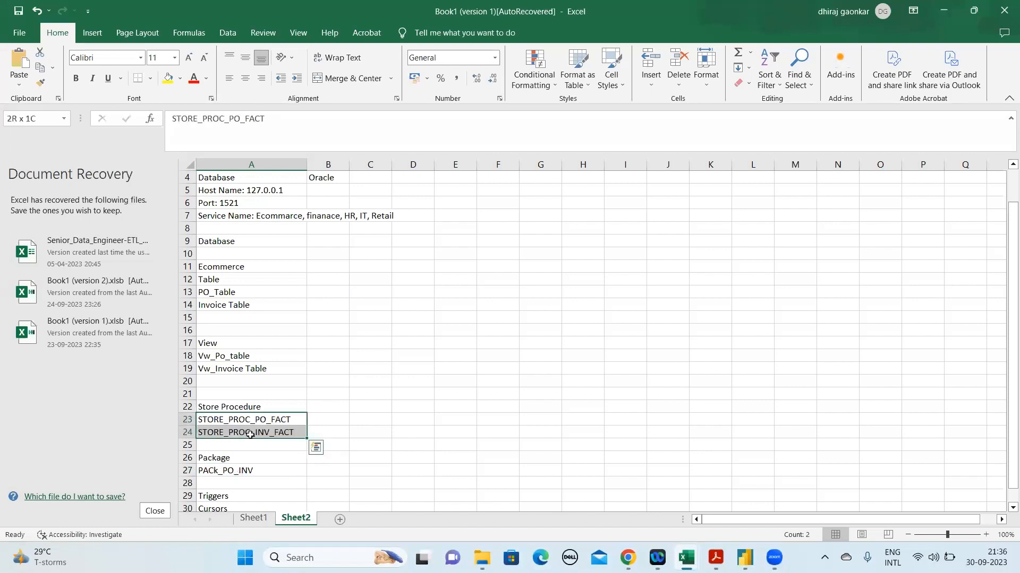
pyautogui.moveTo(251, 435); pyautogui.dragTo(252, 420)
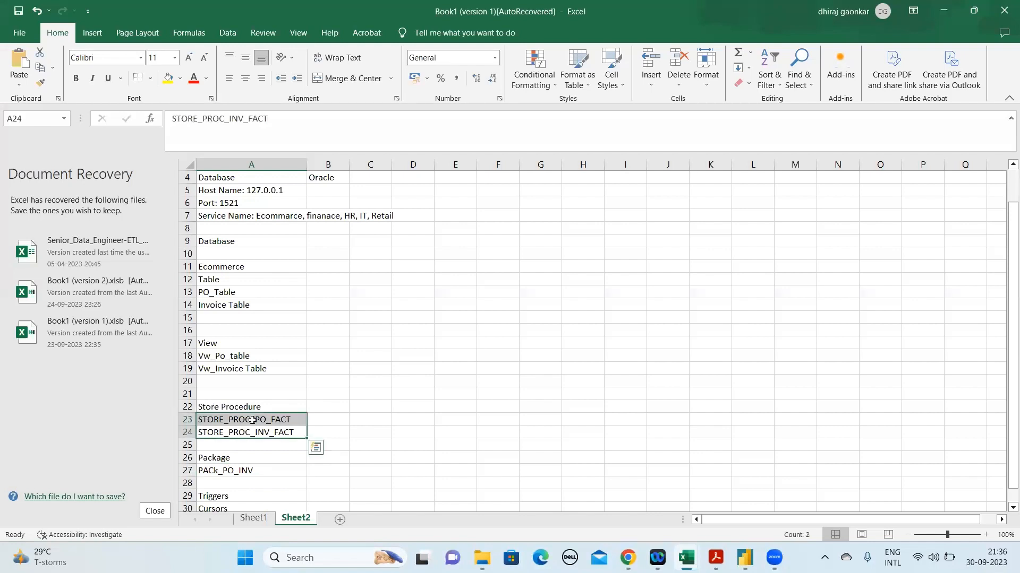
pyautogui.press('Down')
pyautogui.press('Down')
pyautogui.press('Down')
pyautogui.press('Down')
pyautogui.press('Down')
pyautogui.press('Down')
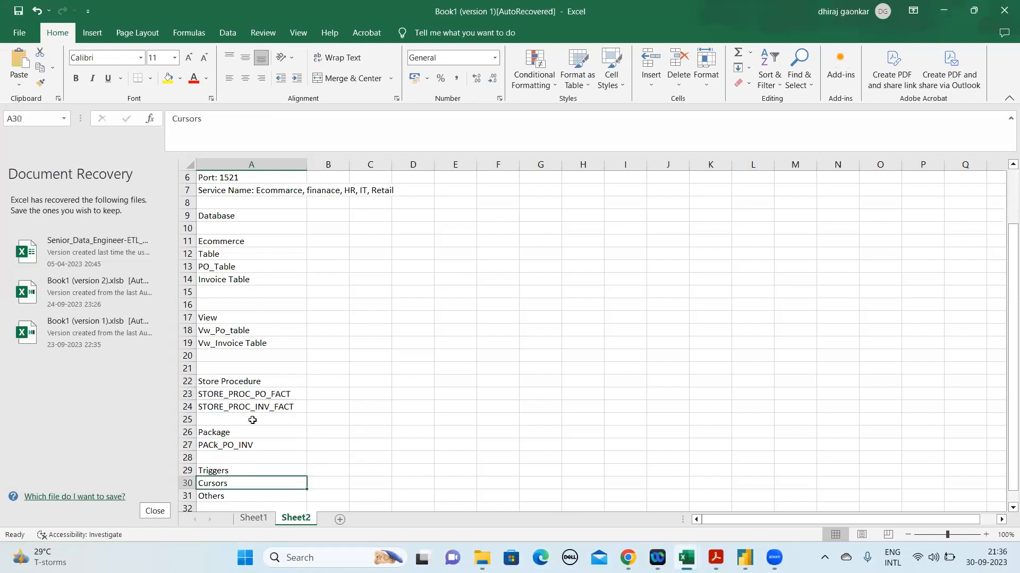
# Review the notes from the connection details at the top of the sheet down to the Ecommerce database's Table and PO_Table entries
pyautogui.scroll(-1, 252, 420)
pyautogui.press('Up')
pyautogui.press('Up')
pyautogui.press('Up')
pyautogui.press('Up')
pyautogui.press('Up')
pyautogui.press('Up')
pyautogui.press('Up')
pyautogui.press('Up')
pyautogui.press('Up')
pyautogui.press('Up')
pyautogui.press('Up')
pyautogui.press('Up')
pyautogui.press('Up')
pyautogui.press('Up')
pyautogui.press('Up')
pyautogui.press('Up')
pyautogui.press('Up')
pyautogui.press('Up')
pyautogui.press('Up')
pyautogui.press('Up')
pyautogui.press('Up')
pyautogui.press('Up')
pyautogui.press('Up')
pyautogui.press('Up')
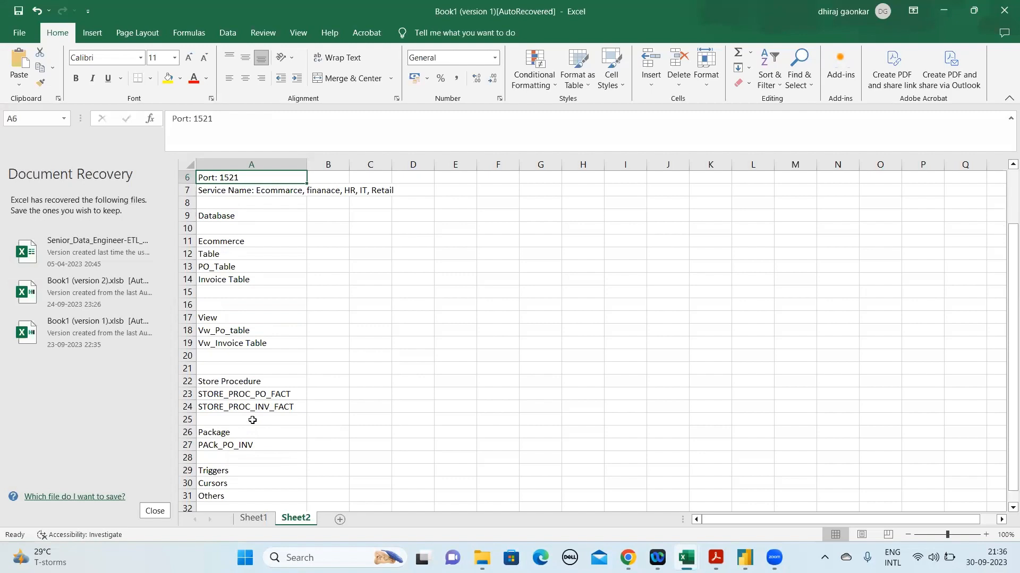
pyautogui.press('Up')
pyautogui.press('Up')
pyautogui.press('Up')
pyautogui.press('Up')
pyautogui.press('Up')
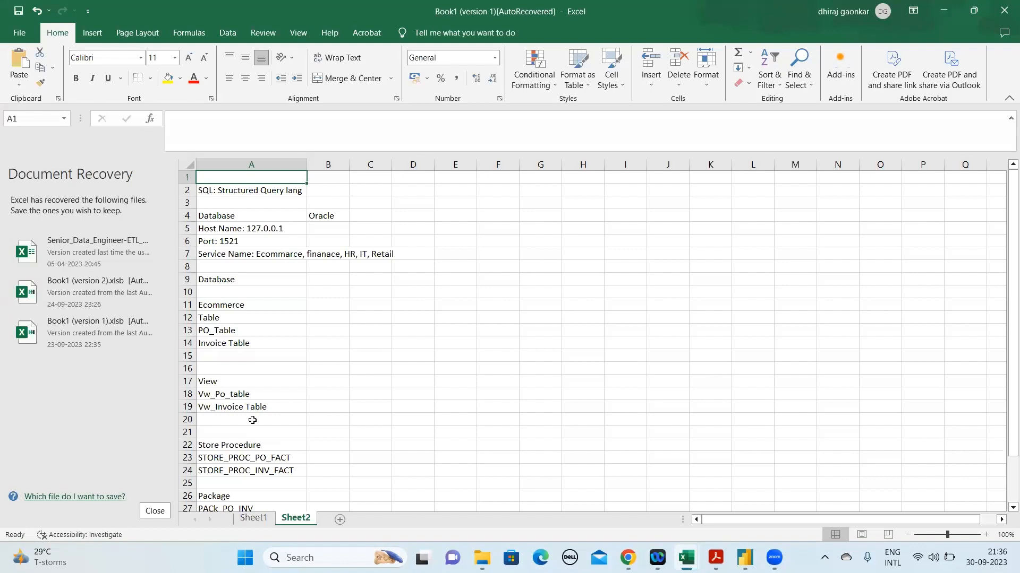
pyautogui.press('Down')
pyautogui.press('Down')
pyautogui.press('Down')
pyautogui.press('Down')
pyautogui.press('Down')
pyautogui.press('Down')
pyautogui.press('Down')
pyautogui.press('Down')
pyautogui.press('Down')
pyautogui.press('Down')
pyautogui.press('Down')
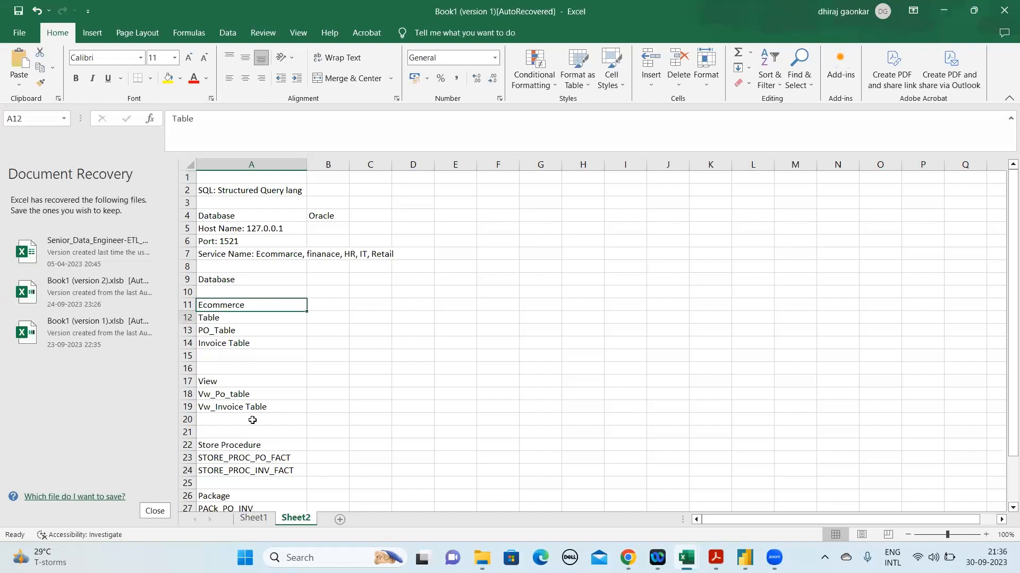
pyautogui.press('Up')
pyautogui.press('Up')
pyautogui.press('Up')
pyautogui.press('Down')
pyautogui.press('Up')
pyautogui.press('Up')
pyautogui.press('Down')
pyautogui.press('Down')
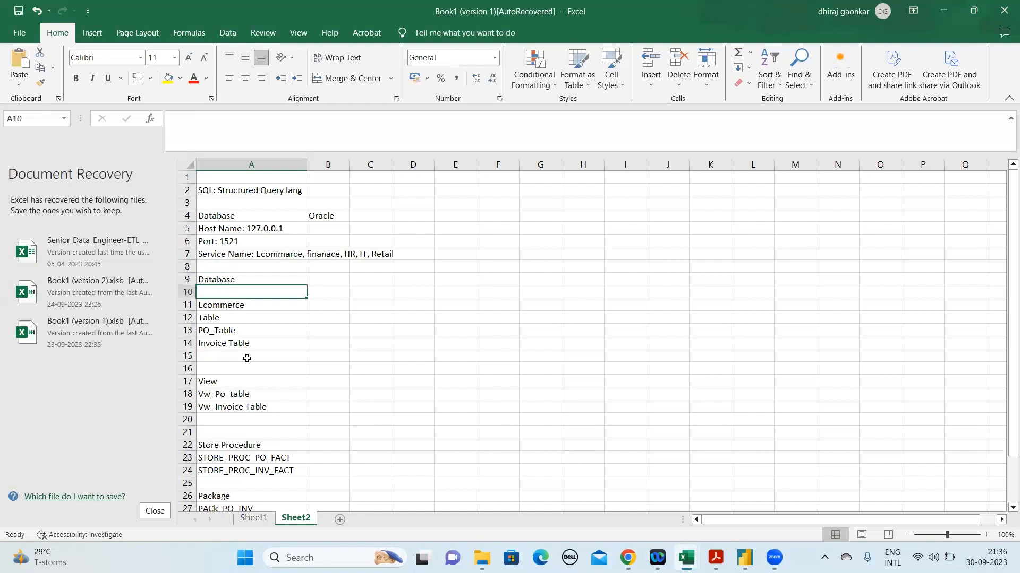
pyautogui.click(229, 317)
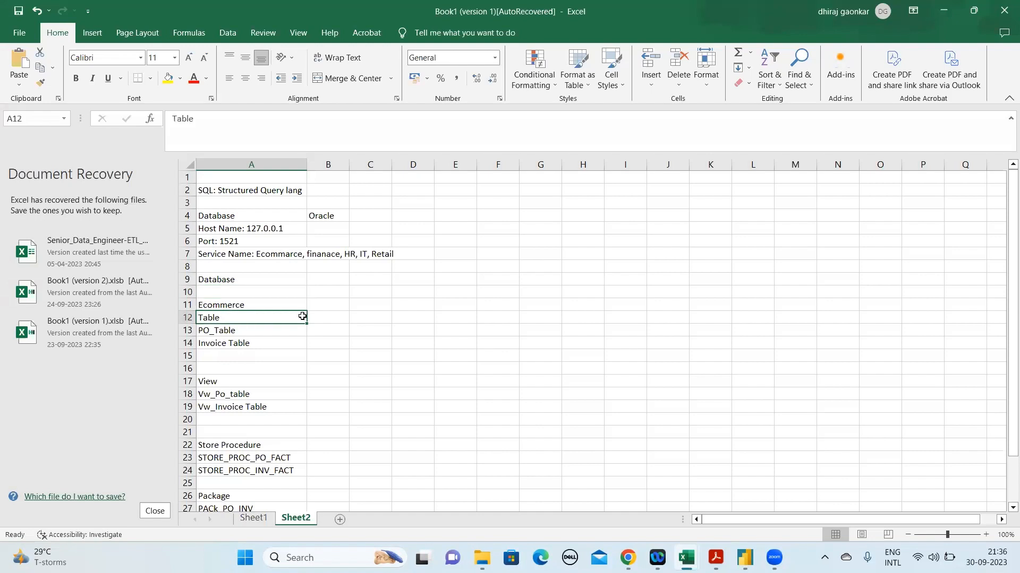
pyautogui.click(240, 332)
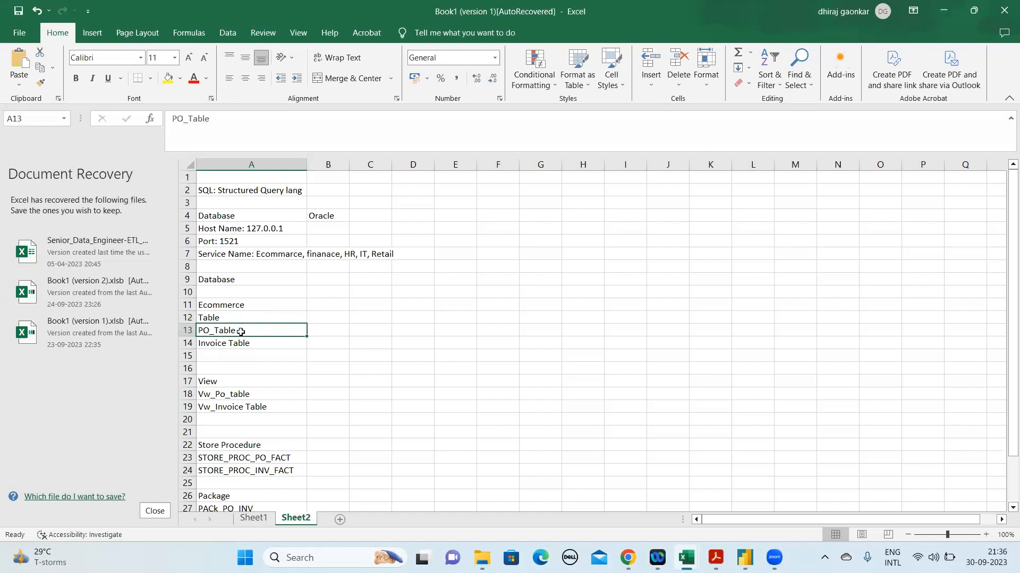
pyautogui.press('Up')
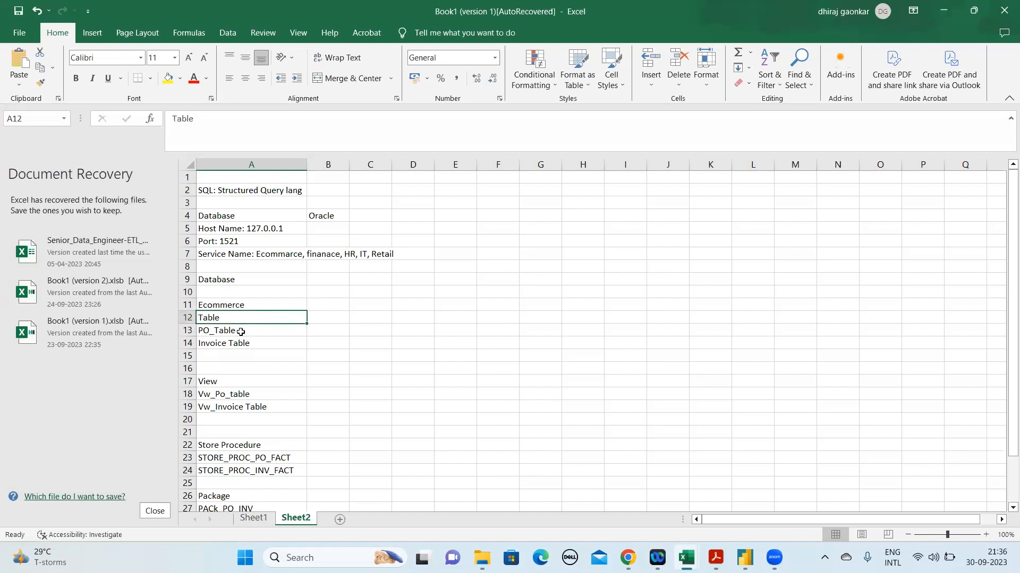
# Switch to Sheet1 and go to the Emp_id header of the Employee table
pyautogui.click(253, 519)
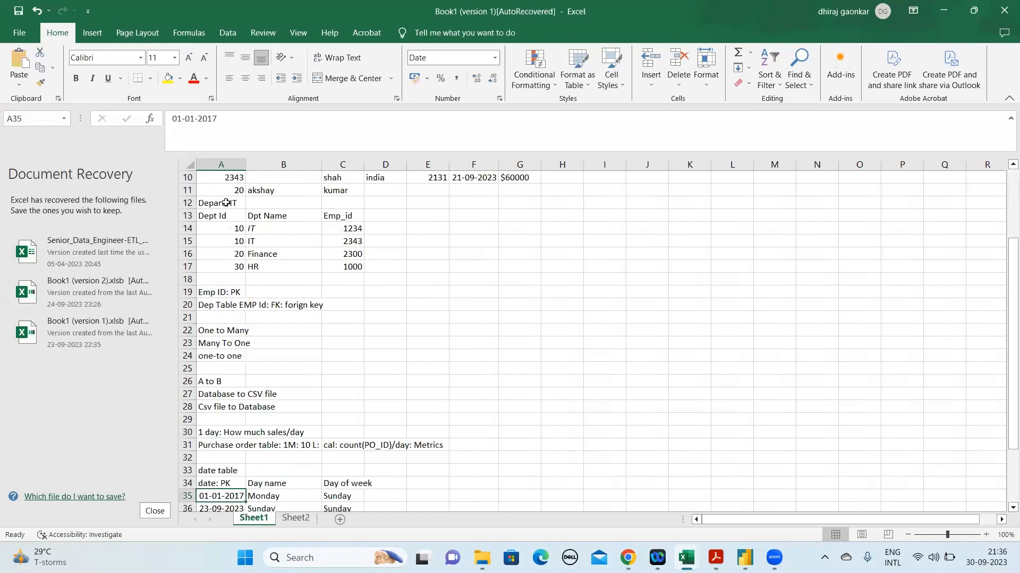
pyautogui.press('Up')
pyautogui.press('Up')
pyautogui.press('Up')
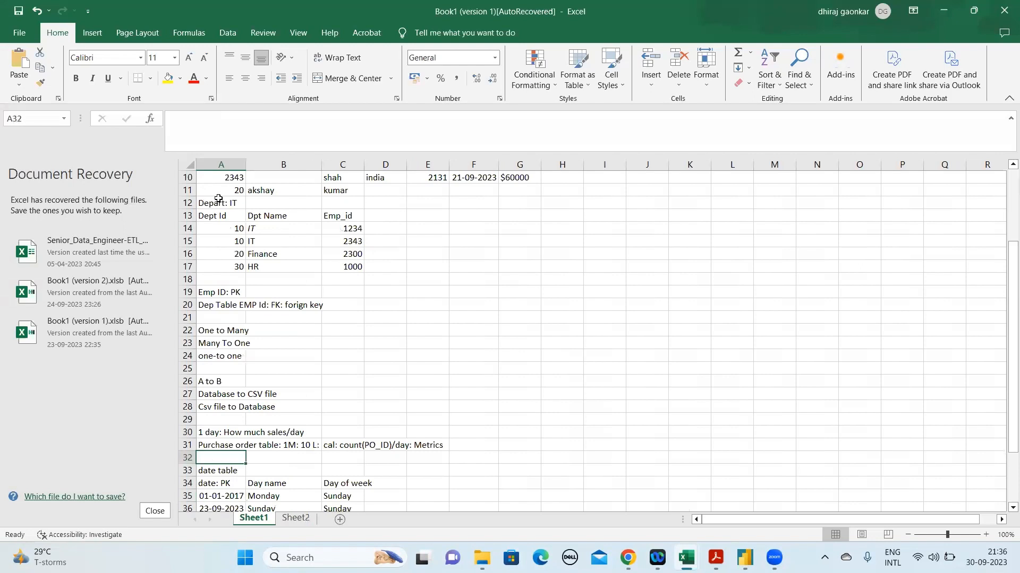
pyautogui.press('Up')
pyautogui.press('Up')
pyautogui.press('Up')
pyautogui.press('Up')
pyautogui.press('Up')
pyautogui.press('Up')
pyautogui.press('Up')
pyautogui.press('Up')
pyautogui.press('Up')
pyautogui.press('Up')
pyautogui.press('Up')
pyautogui.press('Up')
pyautogui.press('Up')
pyautogui.press('Up')
pyautogui.press('Up')
pyautogui.press('Up')
pyautogui.press('Up')
pyautogui.press('Up')
pyautogui.press('Up')
pyautogui.press('Up')
pyautogui.press('Down')
pyautogui.press('Down')
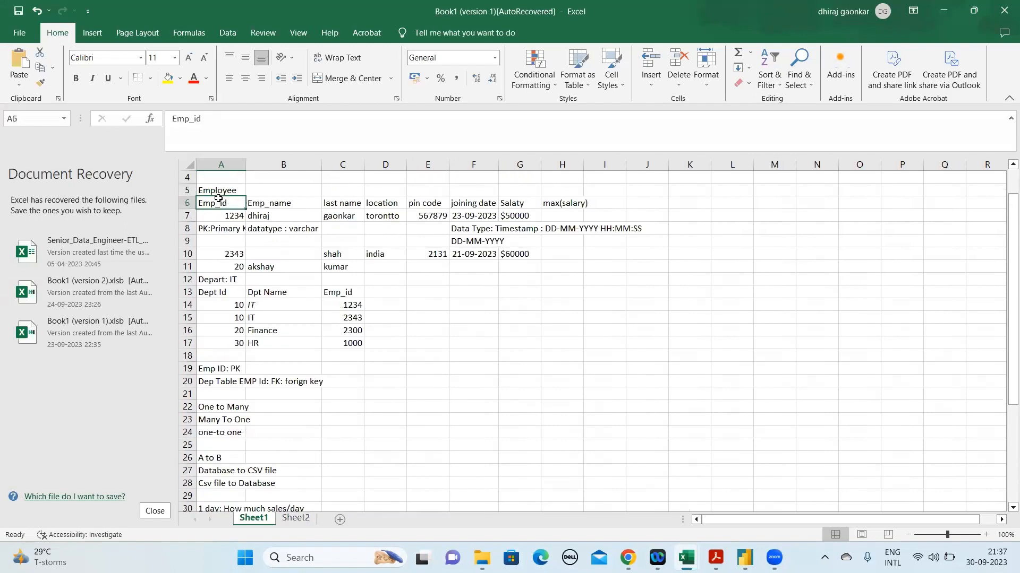
# Highlight the Employee table's column headers from Emp_id to Salaty in row 6
pyautogui.hotkey('shift', 'Right')
pyautogui.hotkey('shift', 'Right')
pyautogui.hotkey('shift', 'Right')
pyautogui.hotkey('shift', 'Right')
pyautogui.hotkey('shift', 'Right')
pyautogui.hotkey('shift', 'Right')
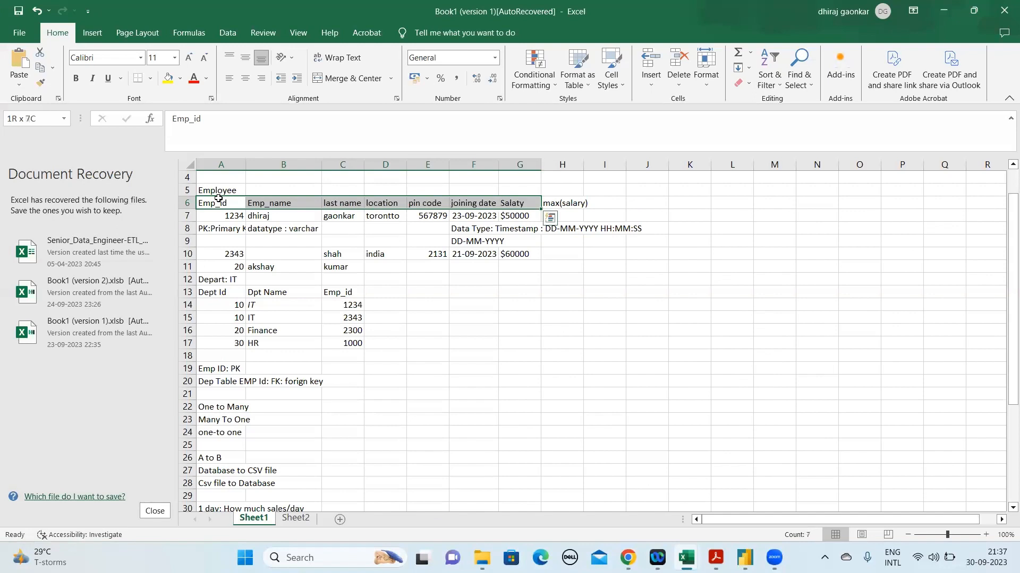
pyautogui.press('Down')
# Switch to Sheet2 and make the Table heading in A12 bold
pyautogui.click(306, 519)
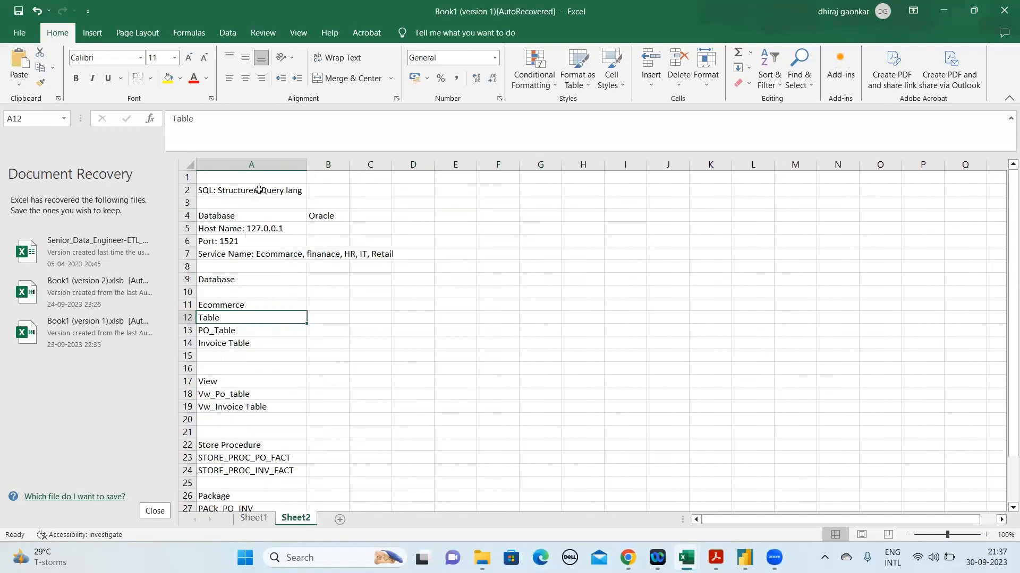
pyautogui.click(186, 190)
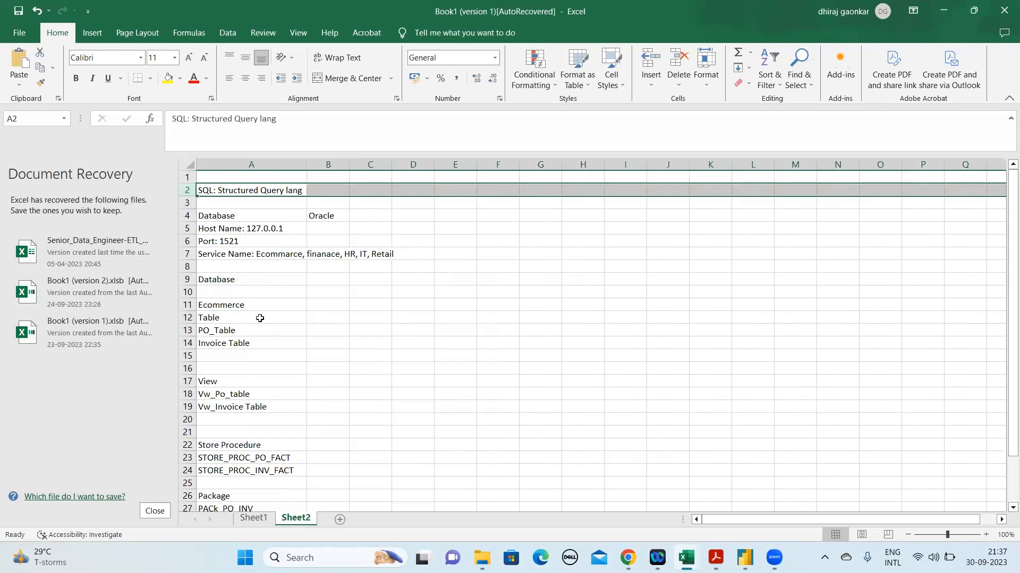
pyautogui.click(225, 394)
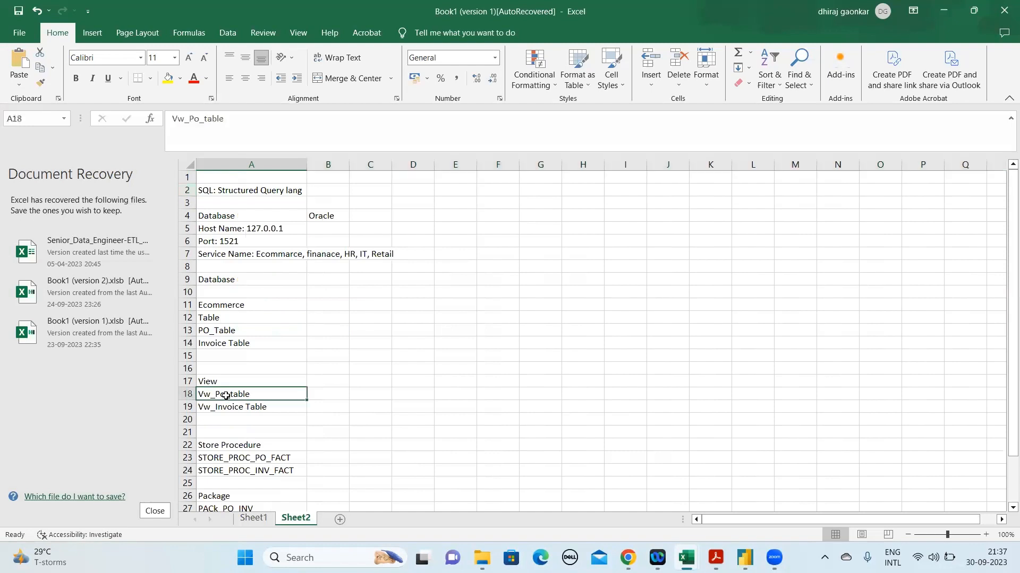
pyautogui.click(193, 318)
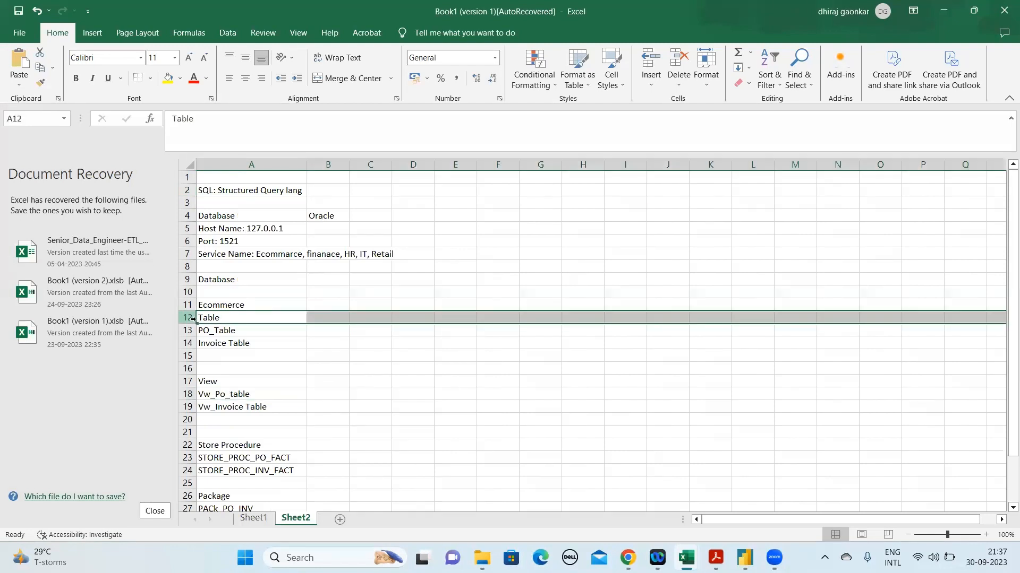
pyautogui.click(233, 317)
pyautogui.click(253, 305)
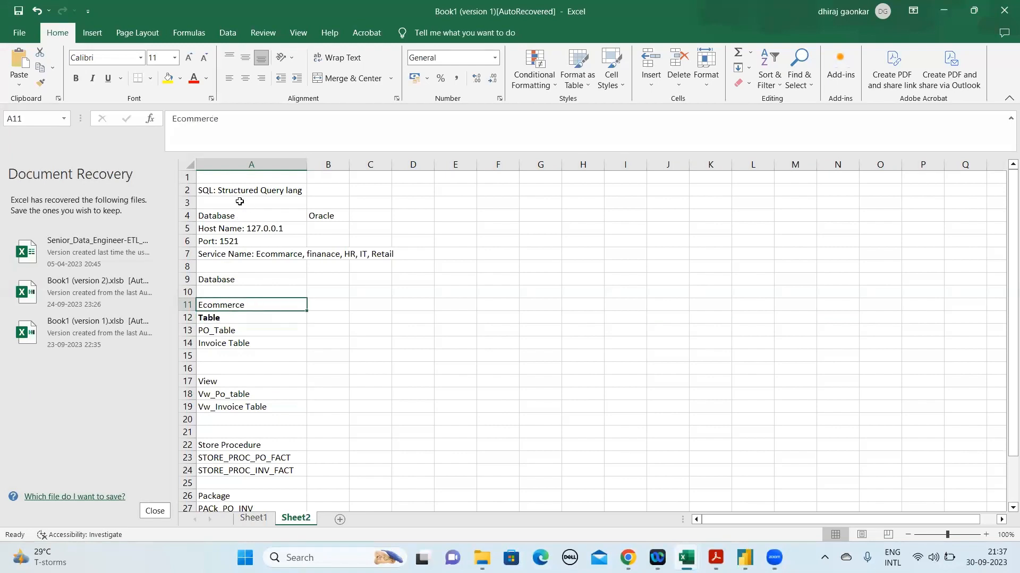
# Highlight the PO_Table and Invoice Table names in A13:A14 under the Table heading
pyautogui.click(238, 330)
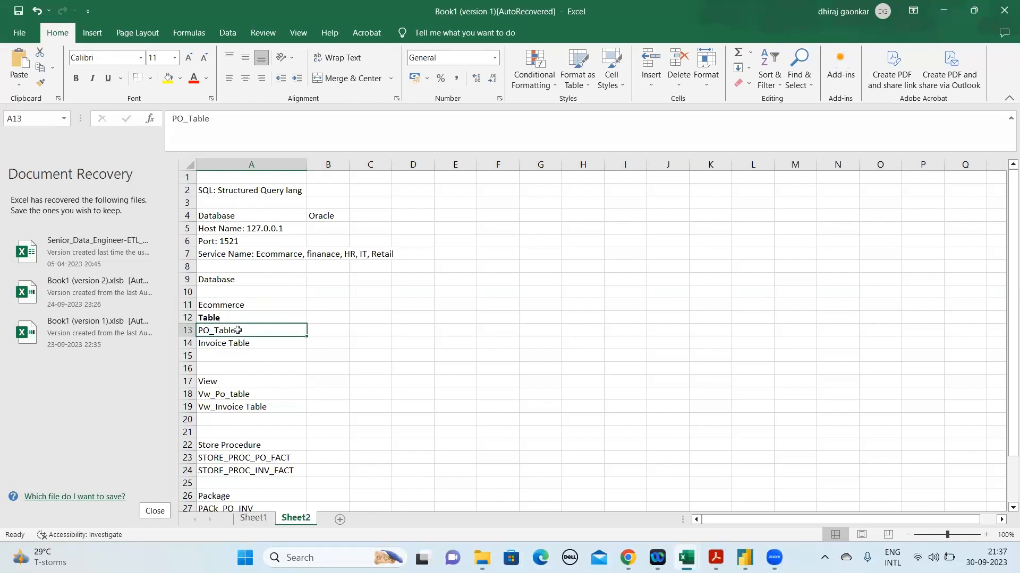
pyautogui.hotkey('shift', 'Down')
pyautogui.hotkey('shift', 'Down')
pyautogui.hotkey('shift', 'Up')
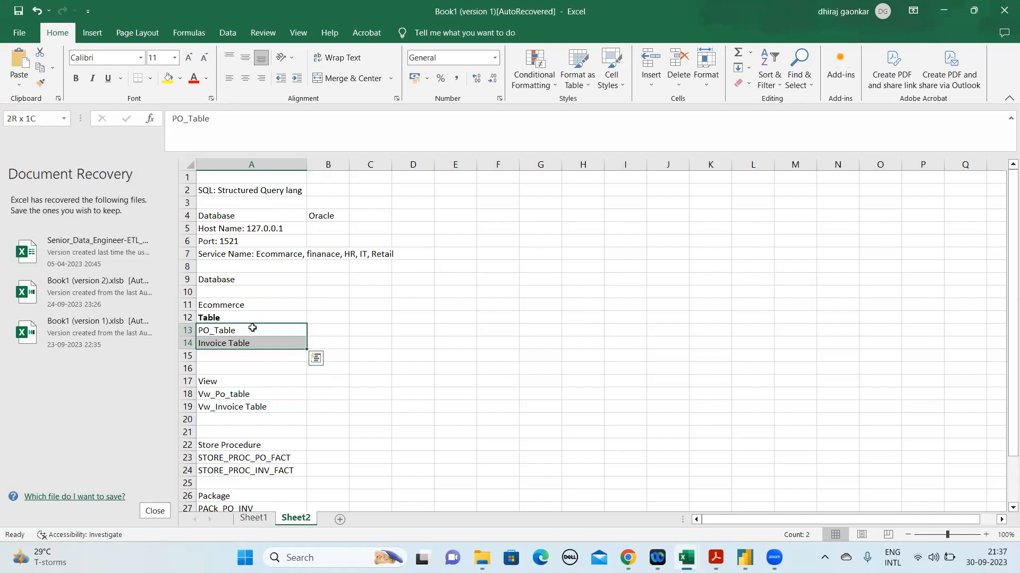
pyautogui.hotkey('ctrl', 'q')
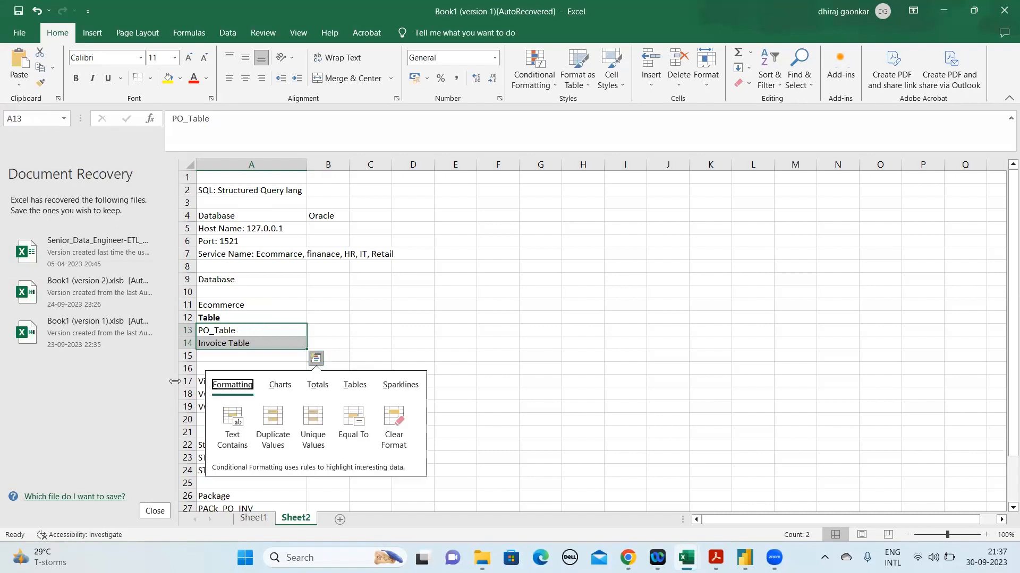
pyautogui.click(255, 328)
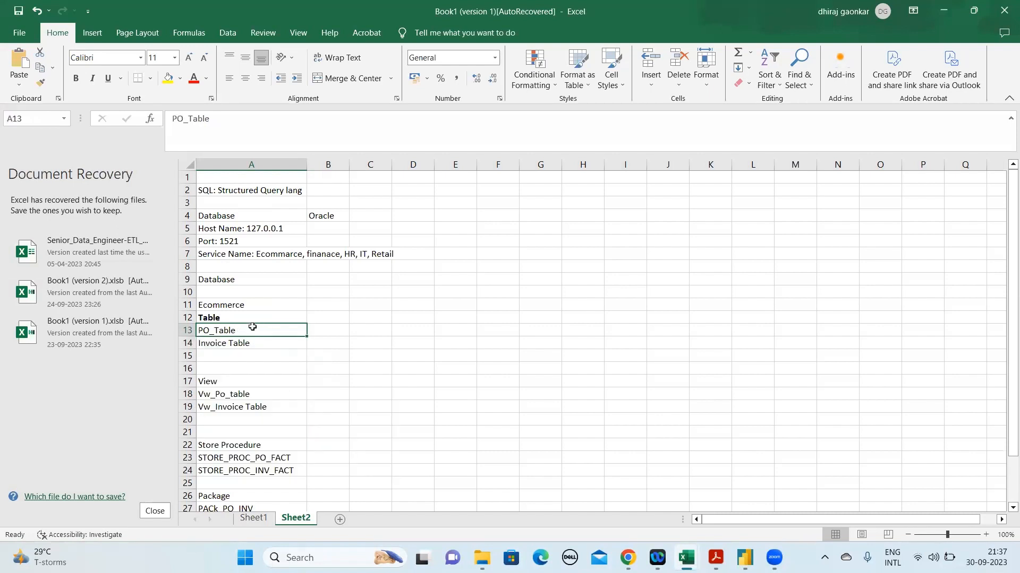
# Highlight the SQL definition text in A2 and return to the PO_Table entry
pyautogui.click(233, 189)
pyautogui.moveTo(303, 117); pyautogui.dragTo(148, 103)
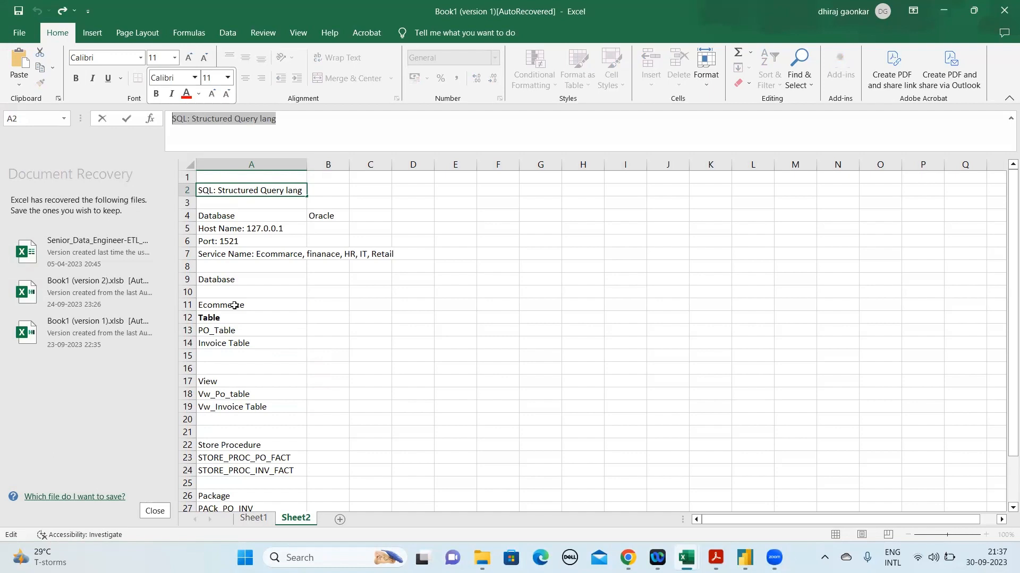
pyautogui.click(226, 329)
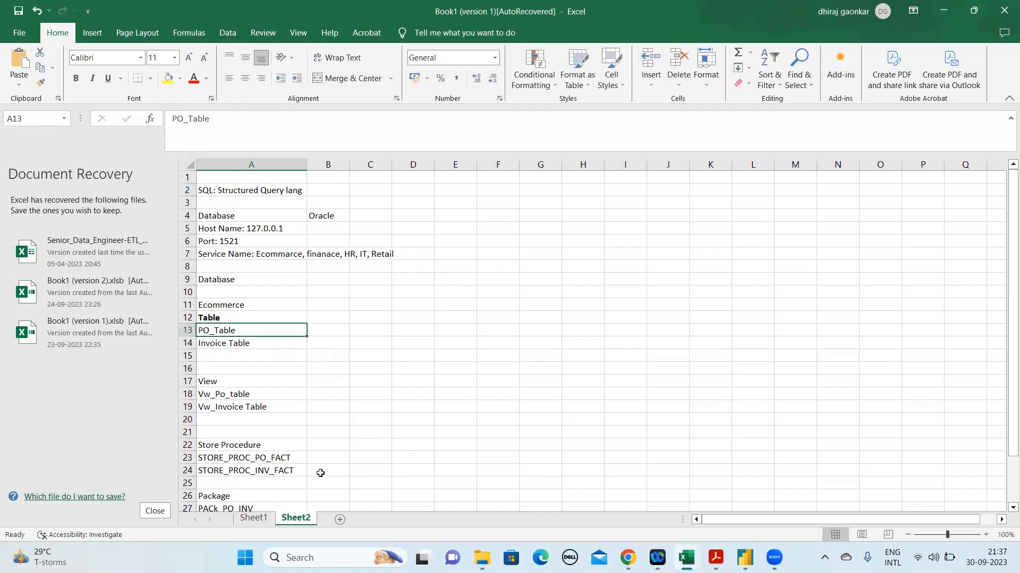
# Switch to Sheet1 and examine the Employee table title and the first Emp_id of the department table
pyautogui.click(256, 519)
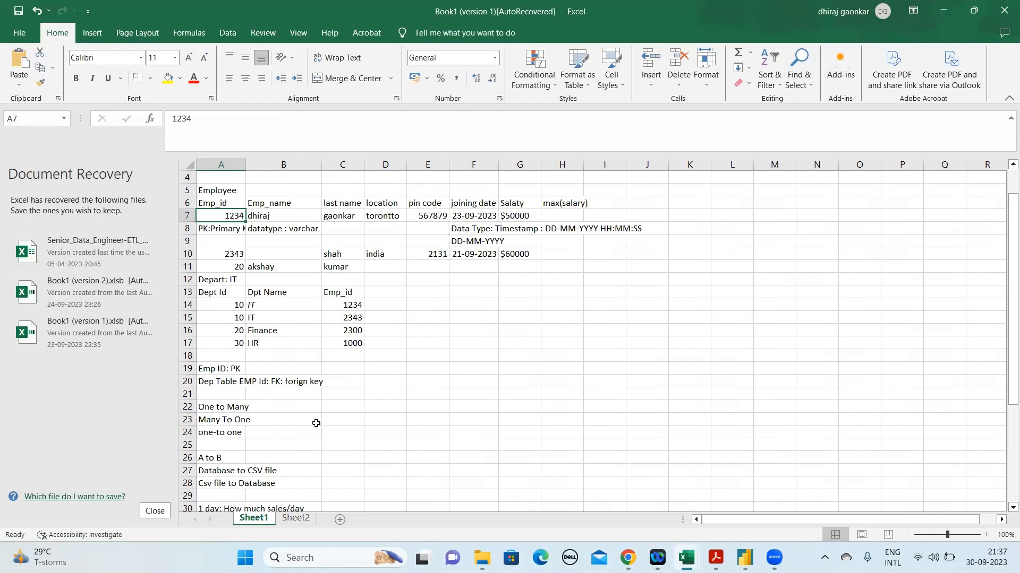
pyautogui.click(227, 197)
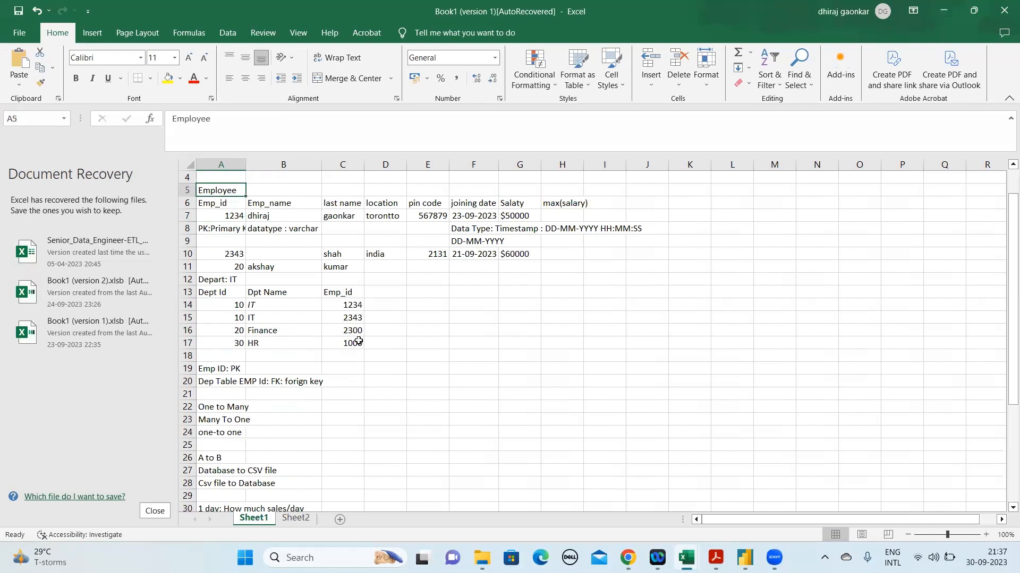
pyautogui.click(348, 303)
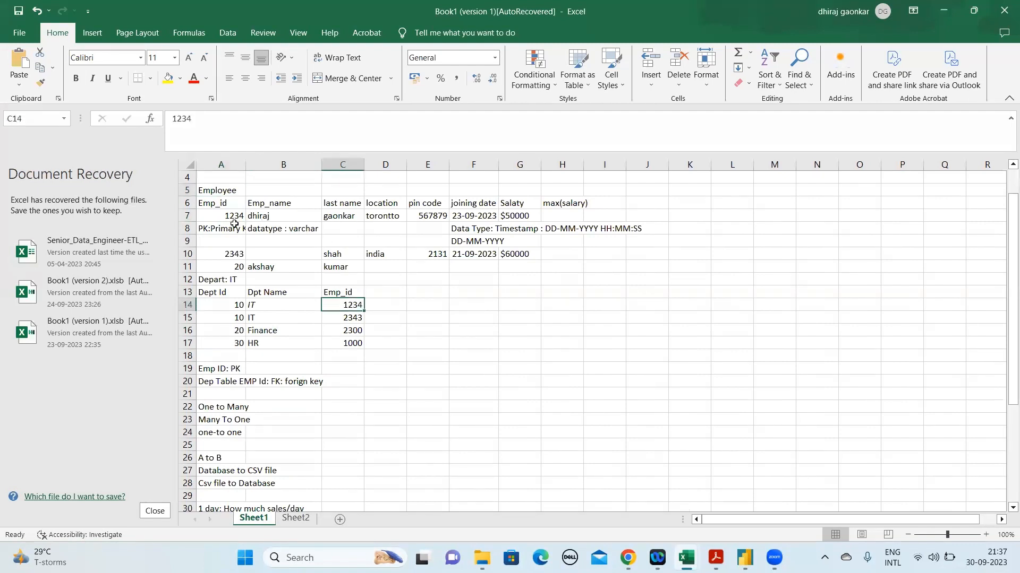
# Return to Sheet2 and highlight the view names Vw_Po_table and Vw_Invoice Table in A18:A19
pyautogui.click(295, 518)
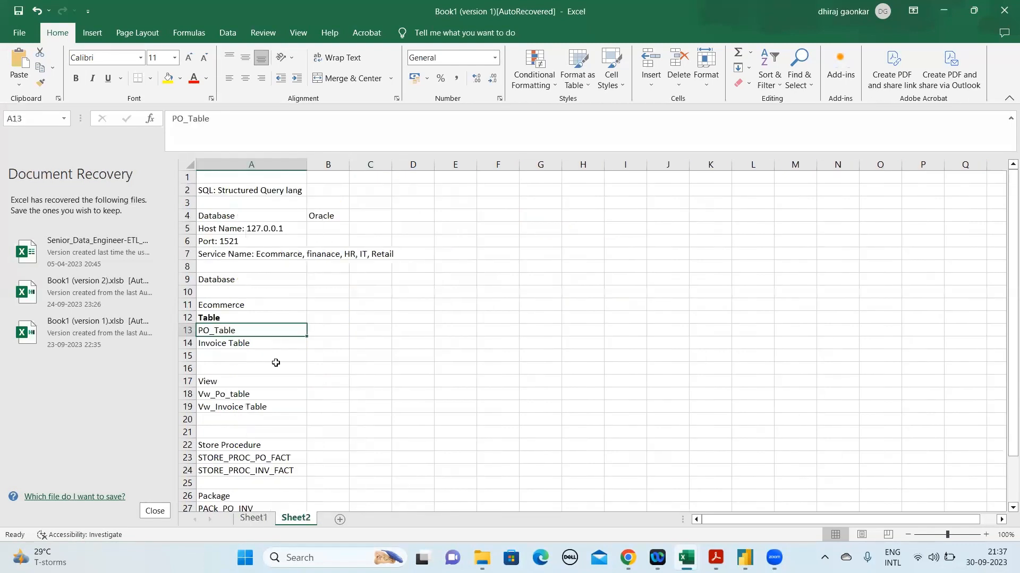
pyautogui.click(215, 394)
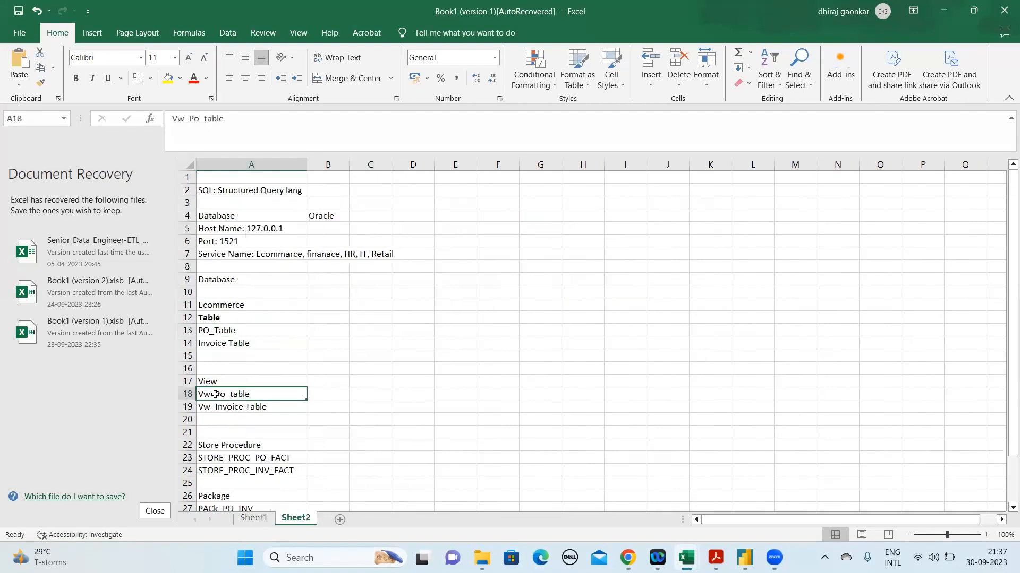
pyautogui.click(252, 410)
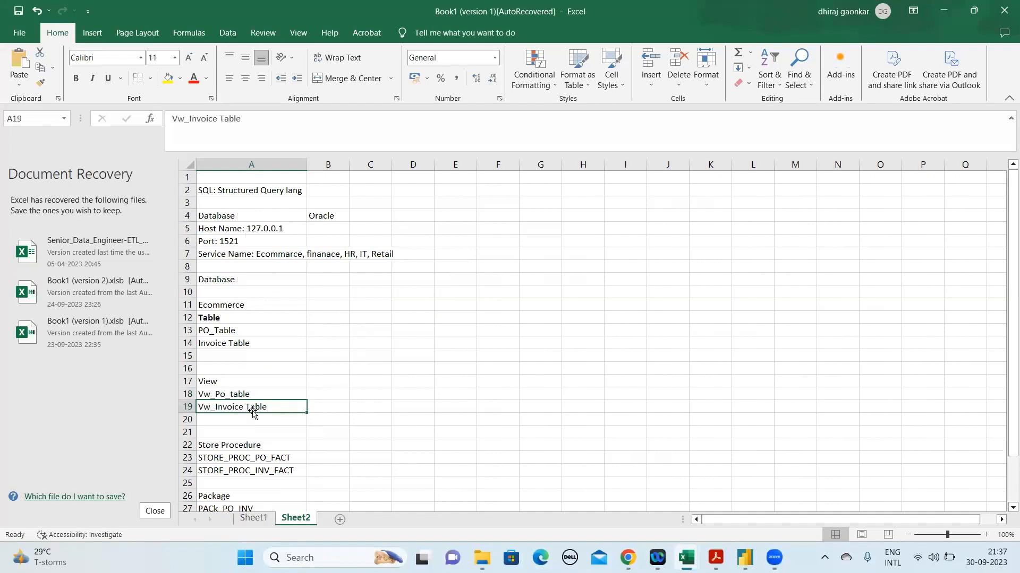
pyautogui.click(237, 395)
pyautogui.moveTo(237, 395); pyautogui.dragTo(237, 404)
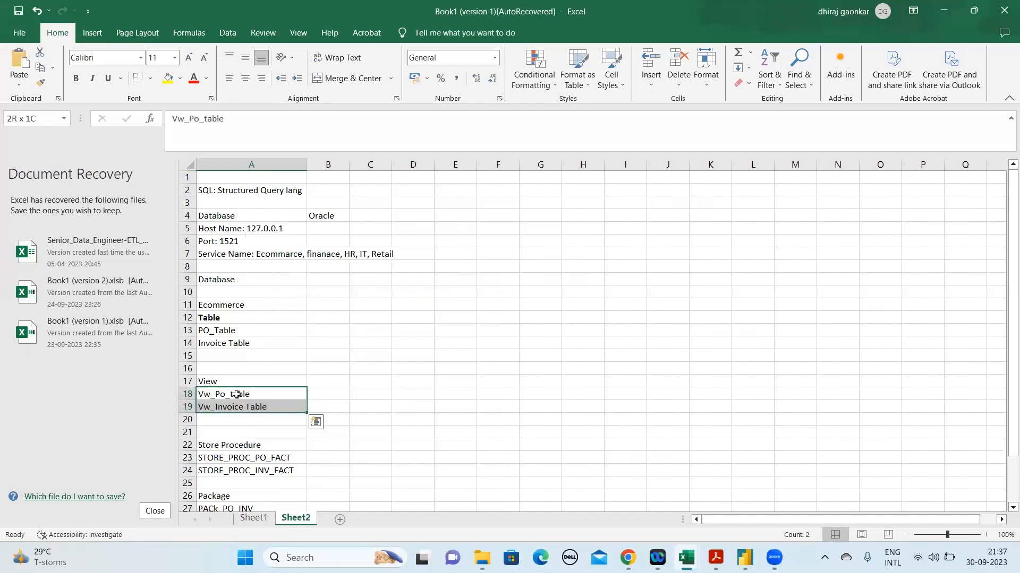
# Review the Sheet2 notes from the SQL line down to the stored procedures and return to cell A1
pyautogui.click(239, 197)
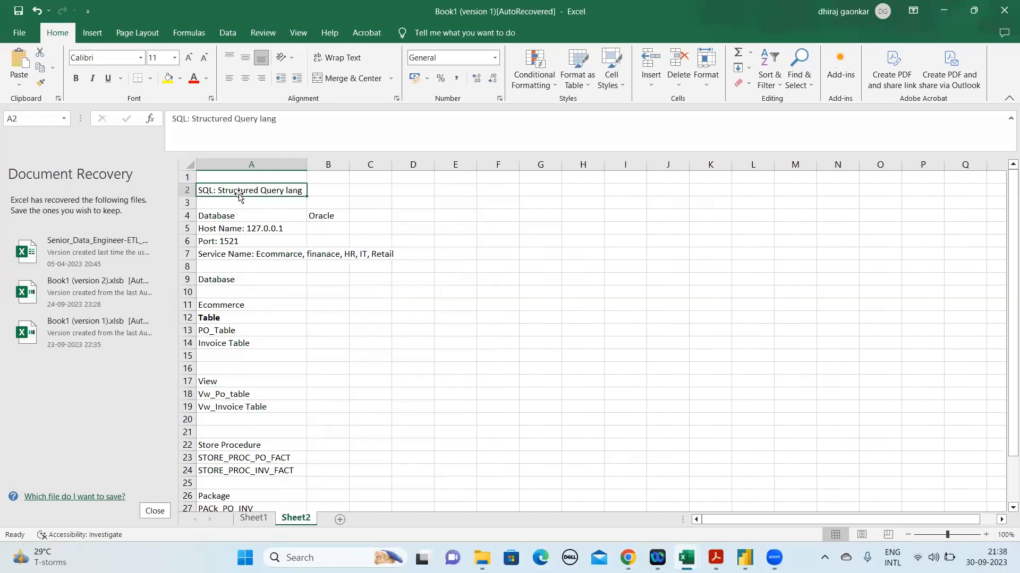
pyautogui.press('Down')
pyautogui.press('Down')
pyautogui.press('Down')
pyautogui.press('Down')
pyautogui.press('Down')
pyautogui.press('Down')
pyautogui.press('Down')
pyautogui.press('Down')
pyautogui.press('Down')
pyautogui.press('Down')
pyautogui.press('Down')
pyautogui.press('Down')
pyautogui.press('Down')
pyautogui.press('Down')
pyautogui.press('Down')
pyautogui.press('Down')
pyautogui.press('Down')
pyautogui.press('Down')
pyautogui.press('Down')
pyautogui.press('Down')
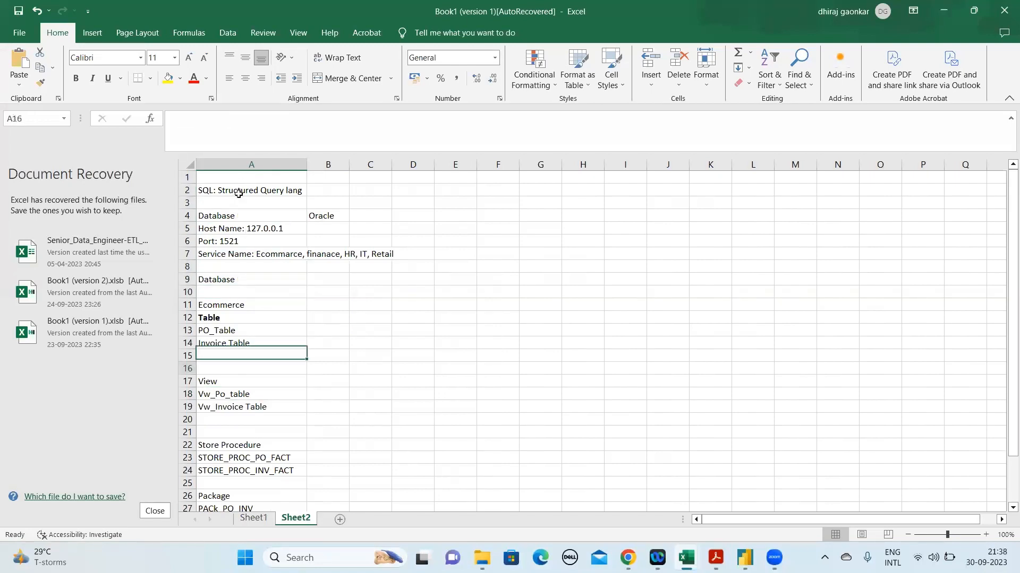
pyautogui.press('Down')
pyautogui.press('Down')
pyautogui.press('Up')
pyautogui.press('Up')
pyautogui.press('Up')
pyautogui.press('Up')
pyautogui.press('Up')
pyautogui.press('Up')
pyautogui.press('Up')
pyautogui.press('Up')
pyautogui.press('Up')
pyautogui.press('Up')
pyautogui.press('Up')
pyautogui.press('Up')
pyautogui.press('Up')
pyautogui.press('Up')
pyautogui.press('Up')
pyautogui.press('Up')
pyautogui.press('Up')
pyautogui.press('Up')
pyautogui.press('Up')
pyautogui.press('Up')
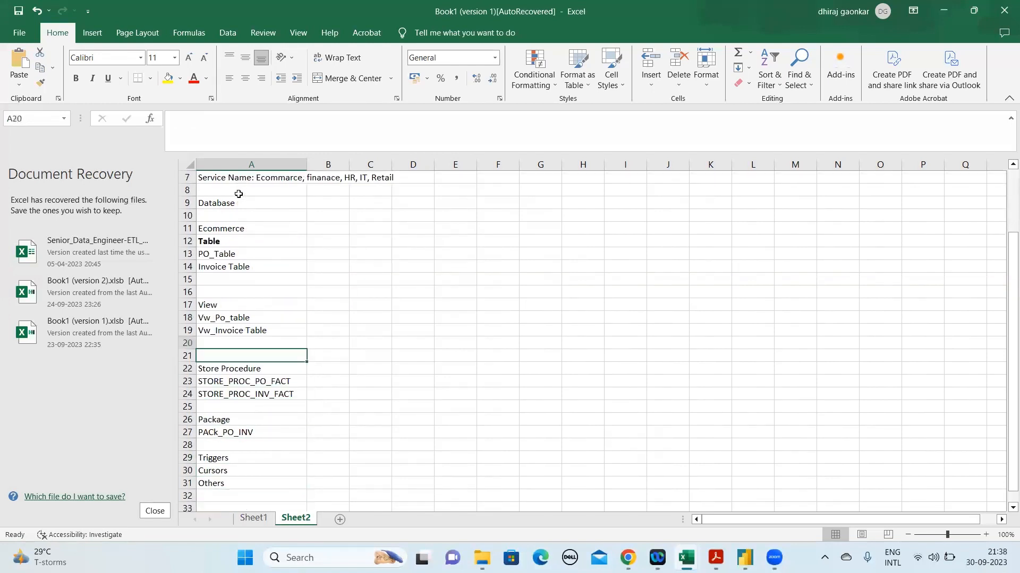
pyautogui.hotkey('ctrl', 'Home')
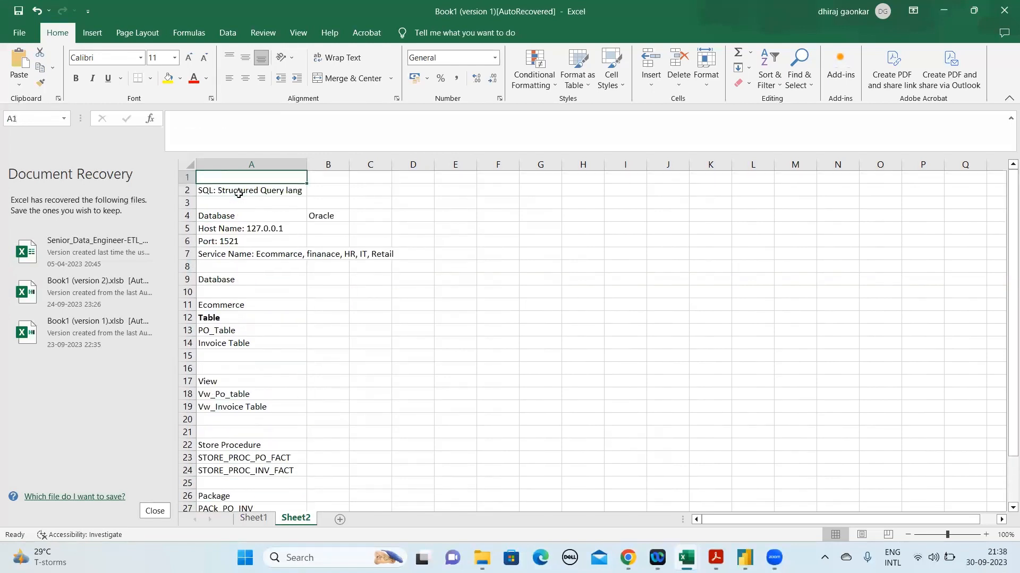
# Enter the query "Select * from Table_name" in B13 beside PO_Table and fit column B to its contents
pyautogui.click(182, 330)
pyautogui.click(321, 328)
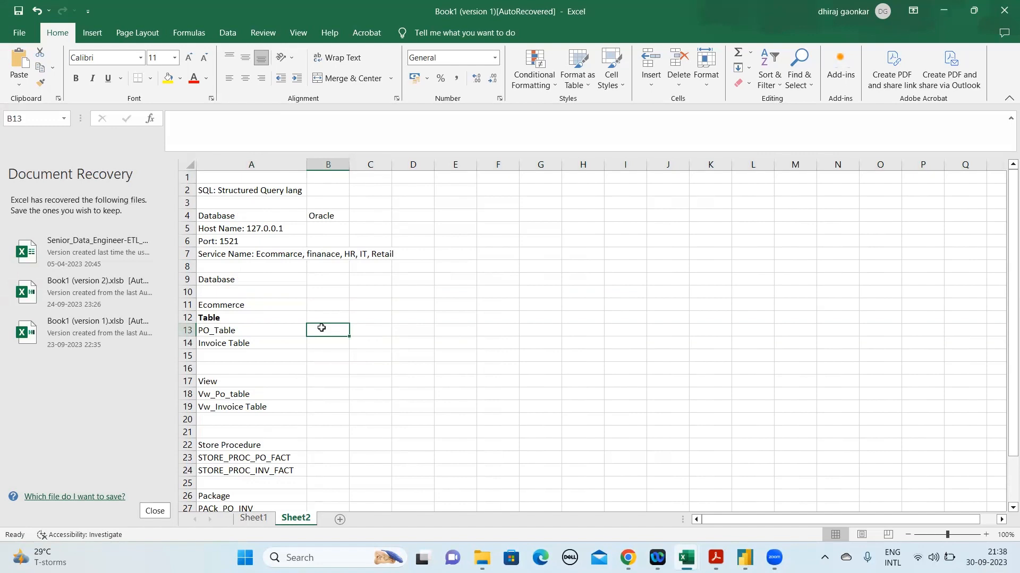
pyautogui.click(247, 129)
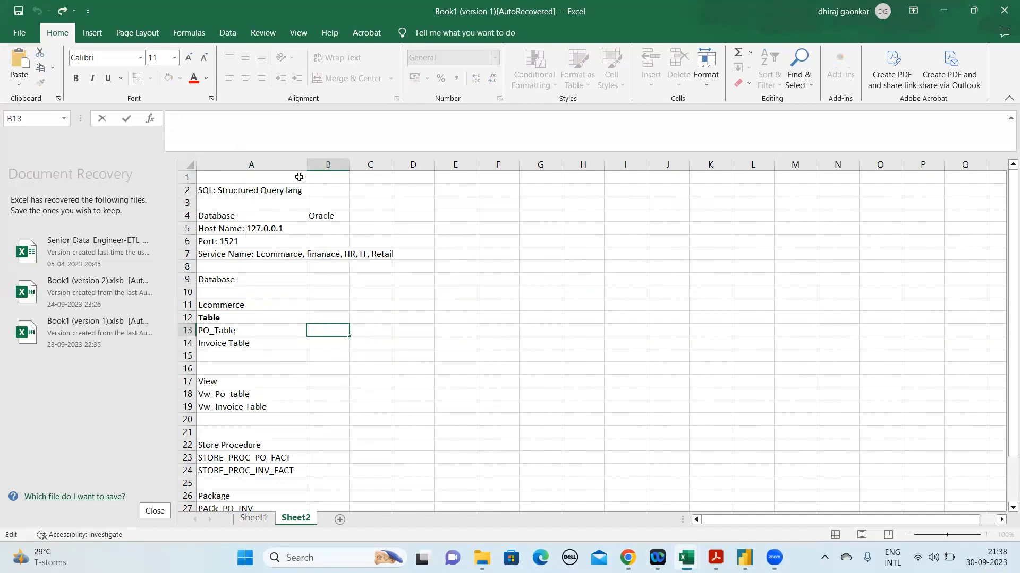
pyautogui.write('Select *')
pyautogui.write('from Table_name')
pyautogui.press('Return')
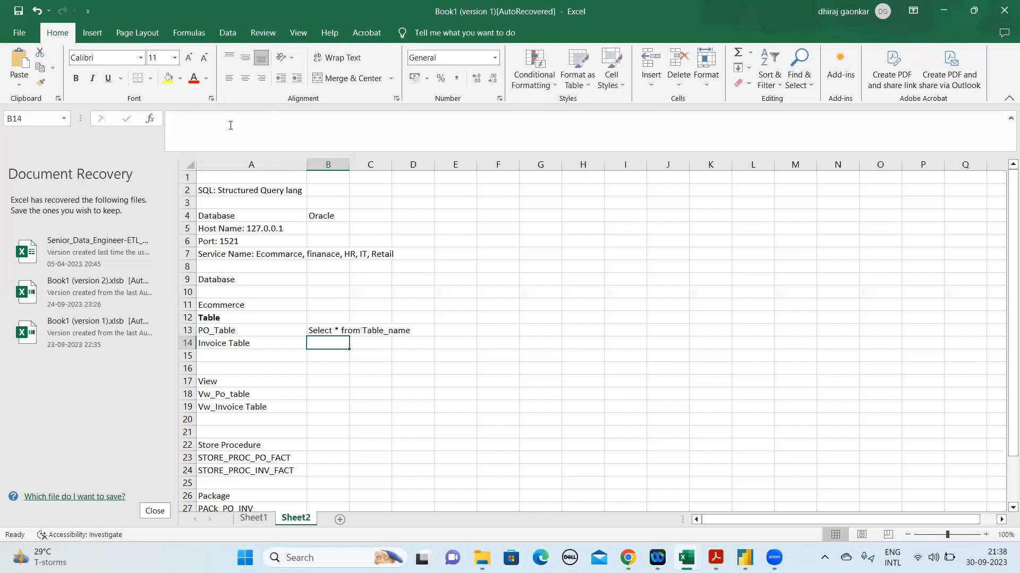
pyautogui.doubleClick(347, 163)
# Replace Table_name in the B13 query so that it reads "Select * from PO_Table;"
pyautogui.click(240, 329)
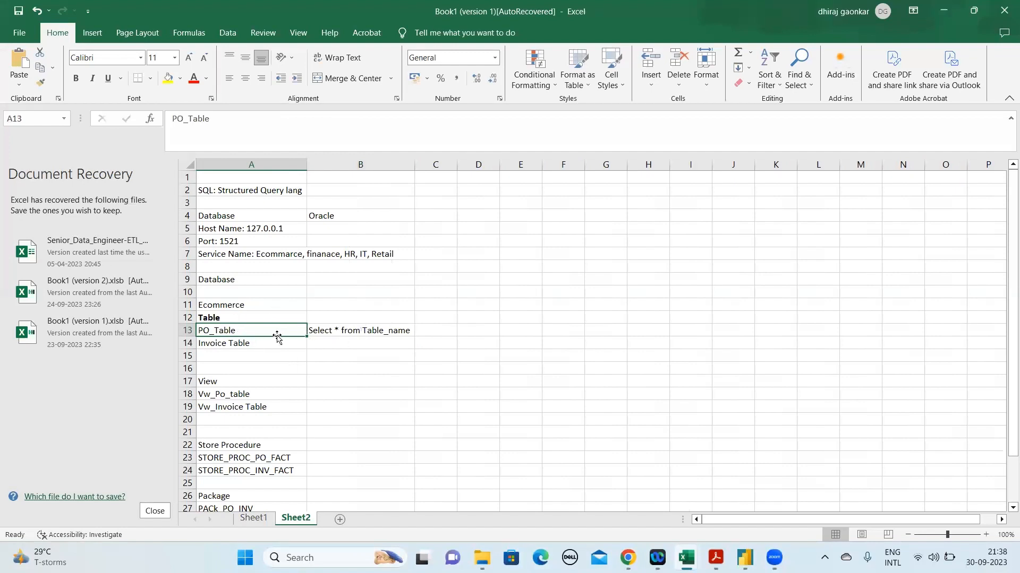
pyautogui.click(319, 330)
pyautogui.click(222, 332)
pyautogui.click(356, 331)
pyautogui.click(263, 119)
pyautogui.moveTo(274, 120); pyautogui.dragTo(225, 120)
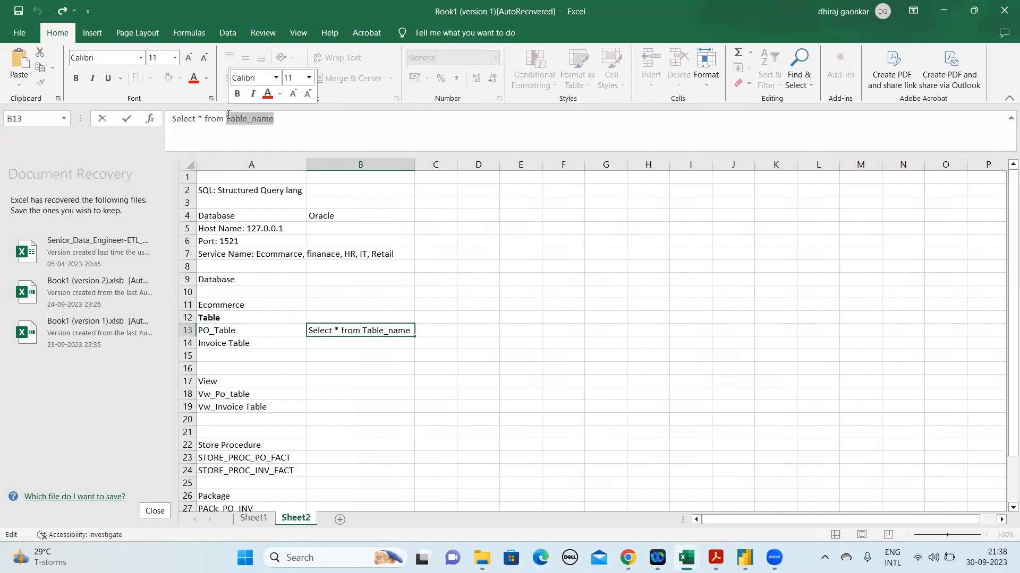
pyautogui.write('PO')
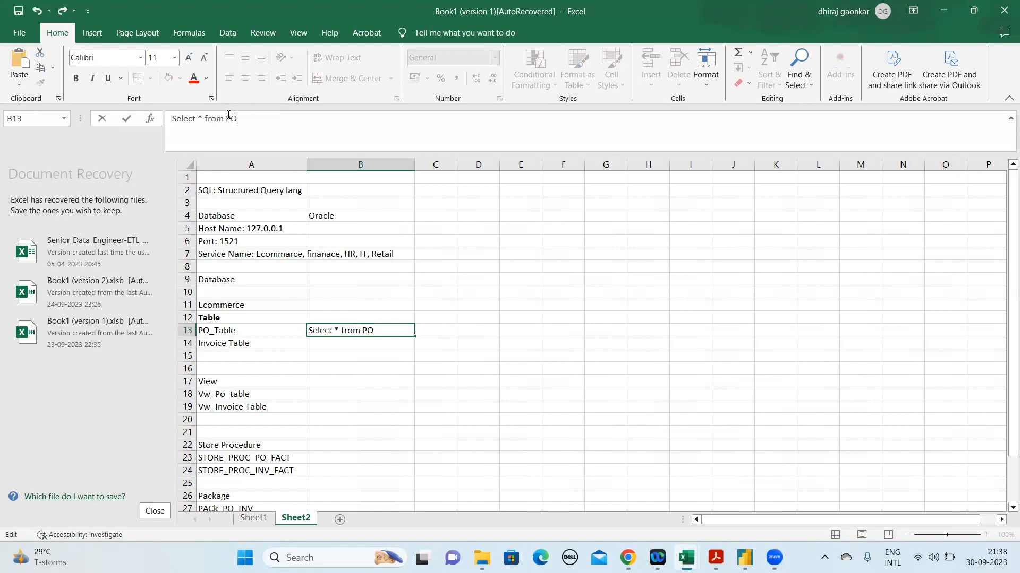
pyautogui.write('_Table;')
pyautogui.moveTo(282, 123); pyautogui.dragTo(171, 119)
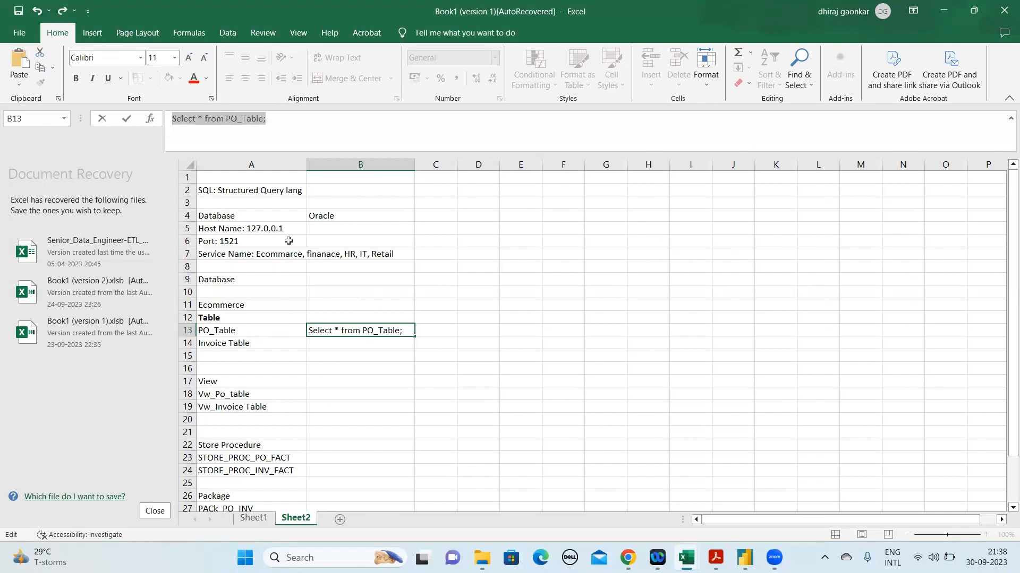
pyautogui.click(242, 190)
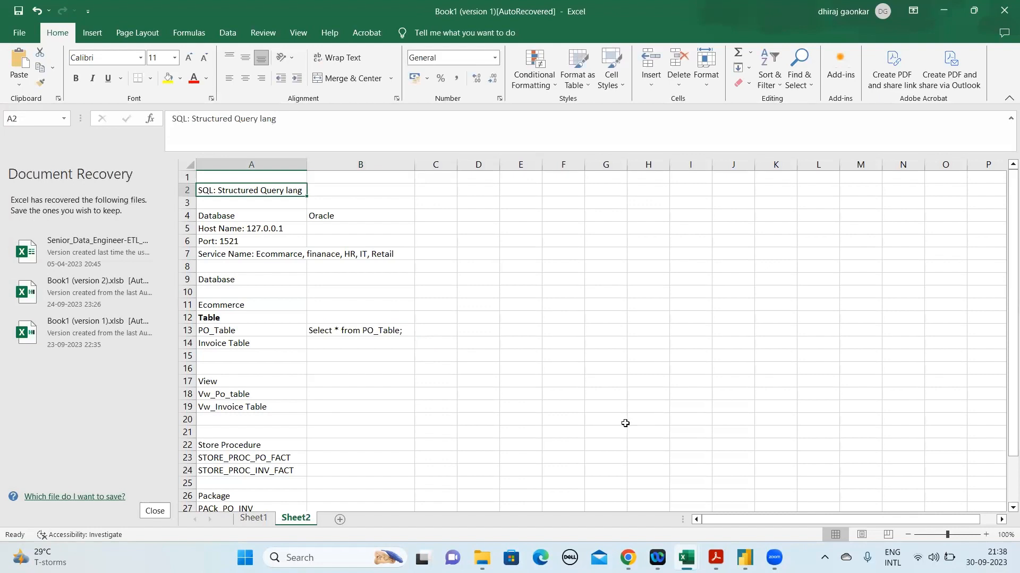
# Review the query in B13 and the database notes above it, ending with the SQL line's row selected
pyautogui.click(372, 327)
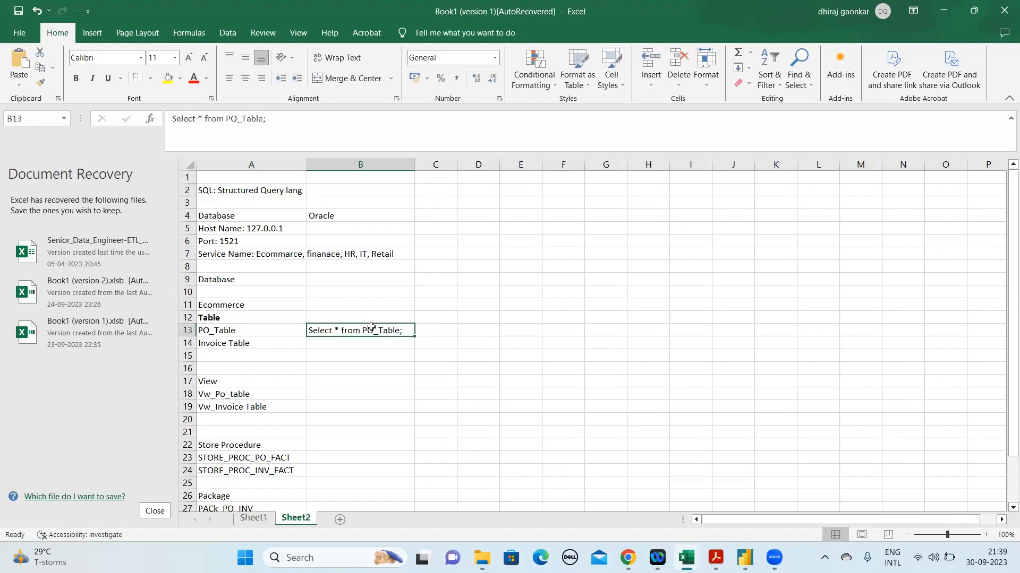
pyautogui.press('Right')
pyautogui.press('Right')
pyautogui.press('Up')
pyautogui.press('Up')
pyautogui.press('Up')
pyautogui.press('Up')
pyautogui.press('Up')
pyautogui.press('Up')
pyautogui.press('Up')
pyautogui.press('Up')
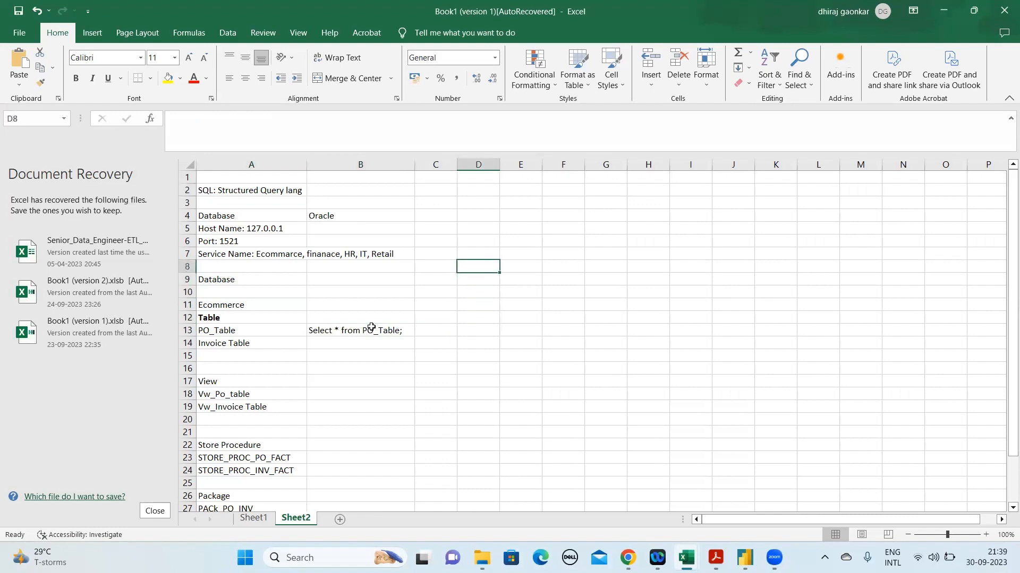
pyautogui.press('Left')
pyautogui.press('Up')
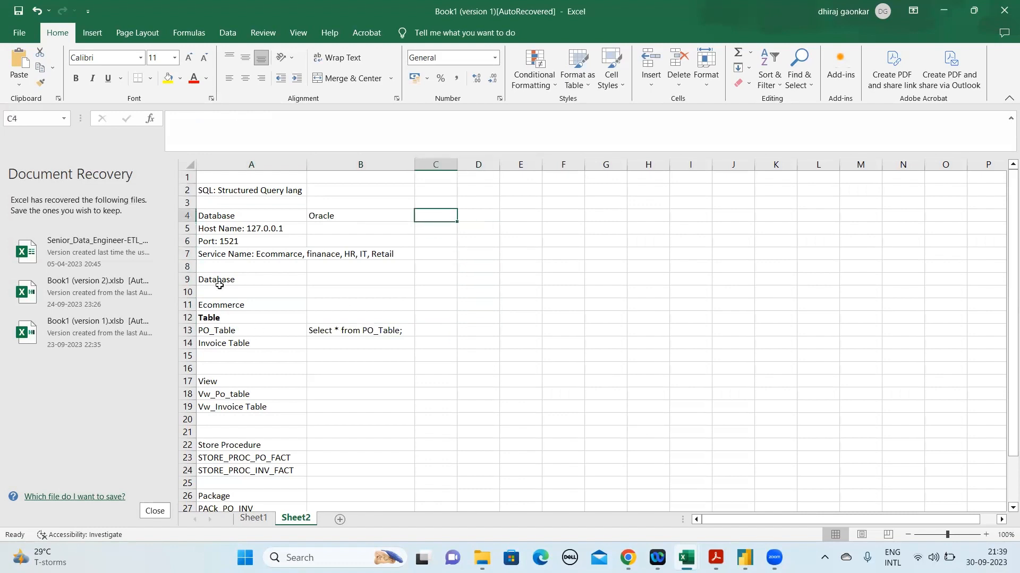
pyautogui.click(186, 190)
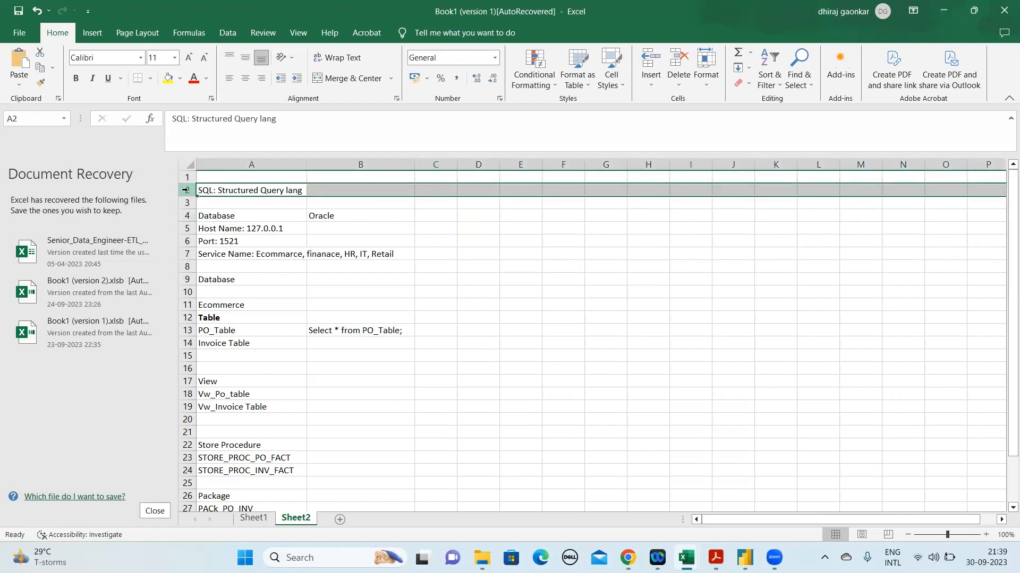
# Enter the column name PO_ID in C13 beside the PO_Table query
pyautogui.click(226, 217)
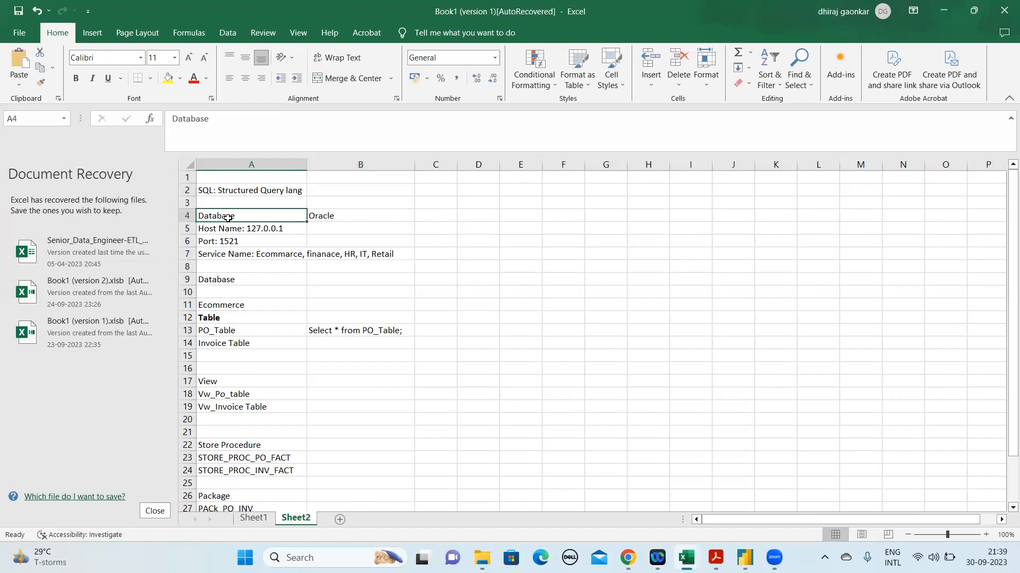
pyautogui.click(260, 330)
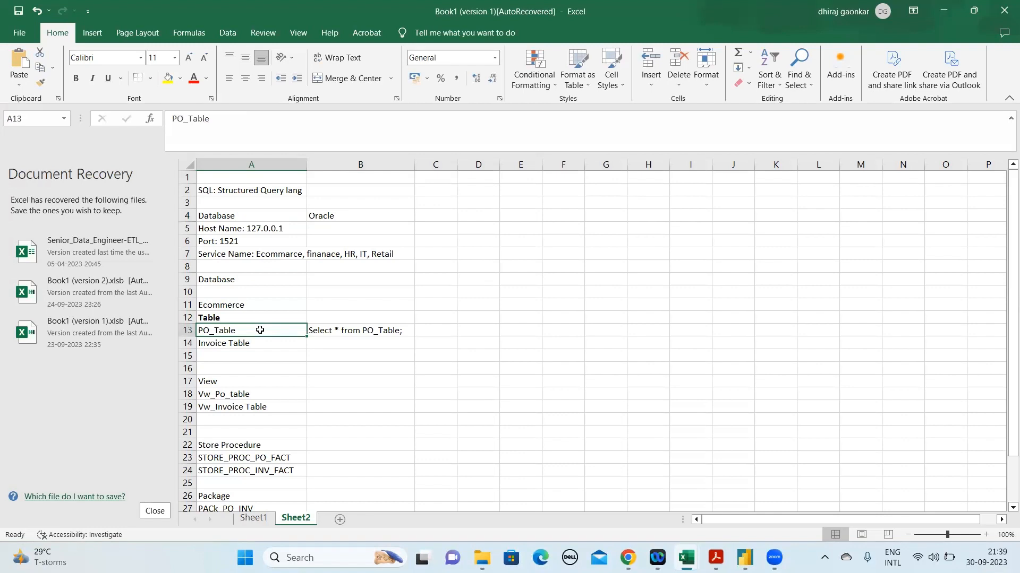
pyautogui.click(347, 333)
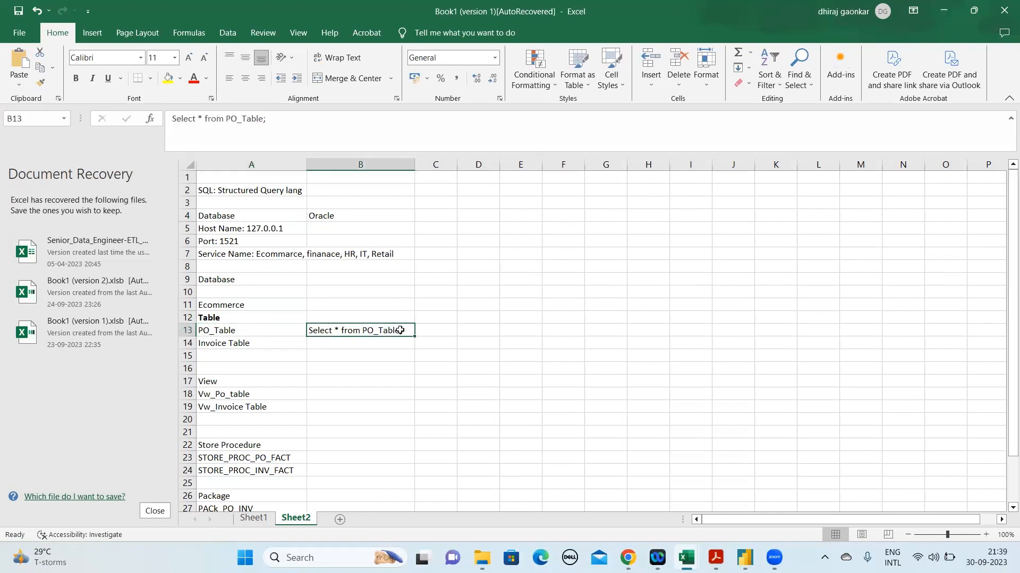
pyautogui.click(424, 331)
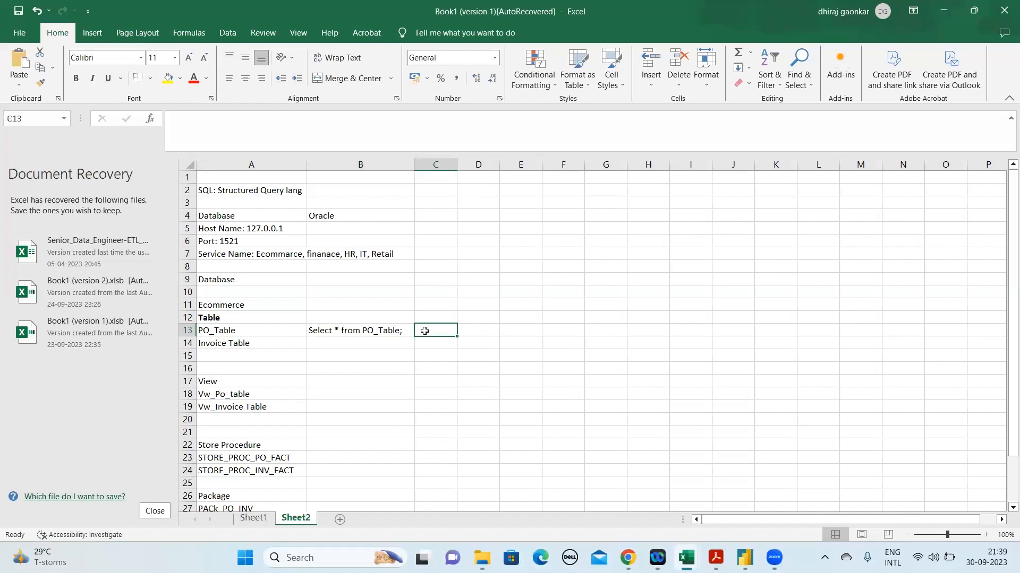
pyautogui.write('PO')
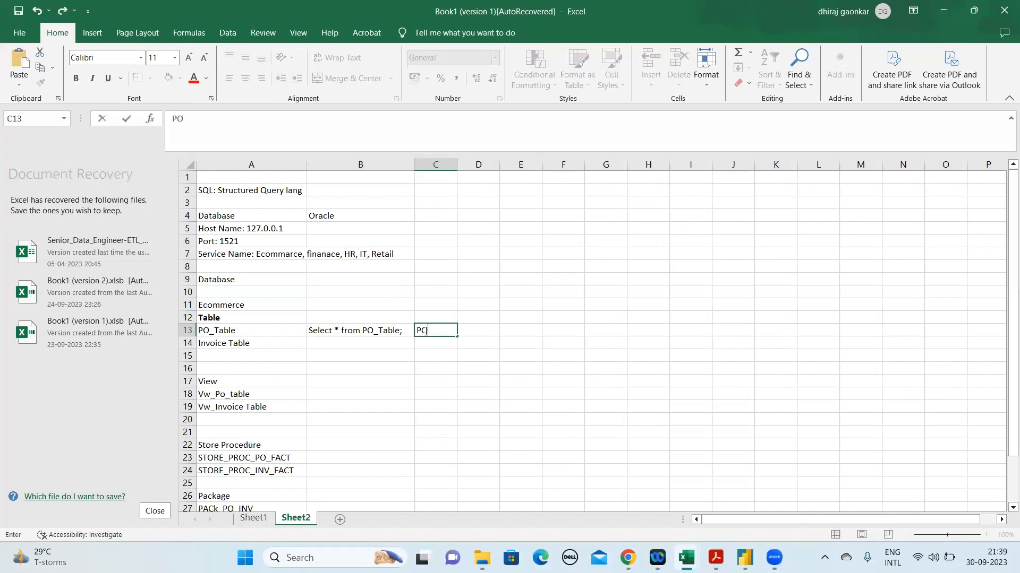
pyautogui.write('_ID')
pyautogui.press('Return')
pyautogui.press('Up')
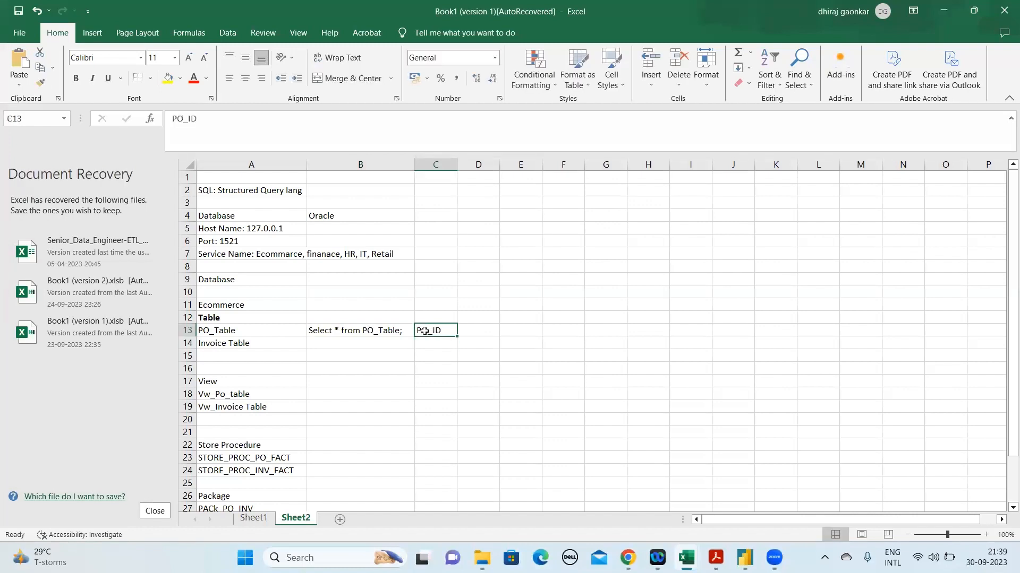
# Enter the column name PO_Name in D13 next to PO_ID
pyautogui.press('Right')
pyautogui.write('Pl')
pyautogui.write('O')
pyautogui.write('_Name')
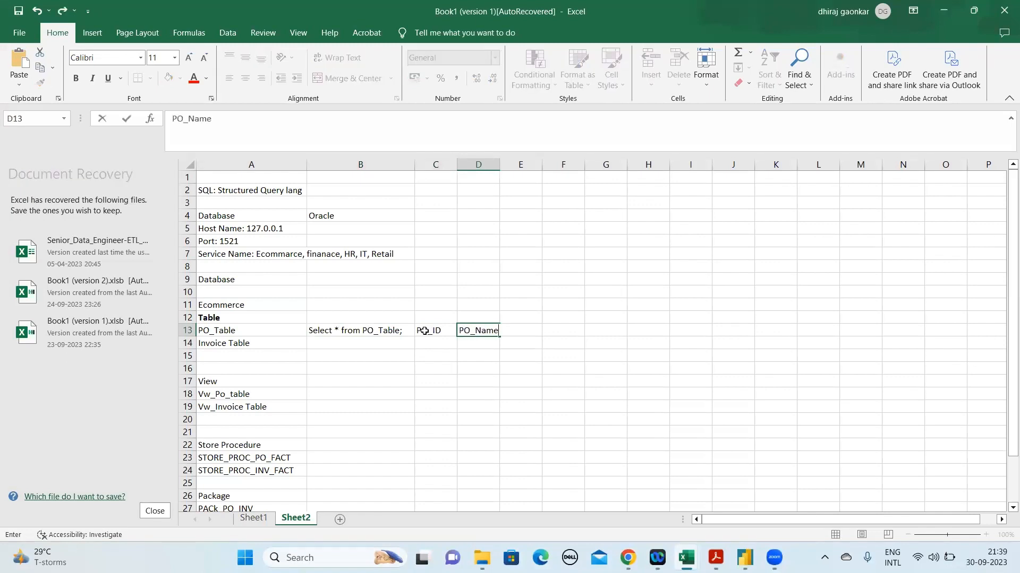
pyautogui.press('Return')
pyautogui.press('Up')
# Enter the column name PO_Item in E13 next to PO_Name
pyautogui.press('Right')
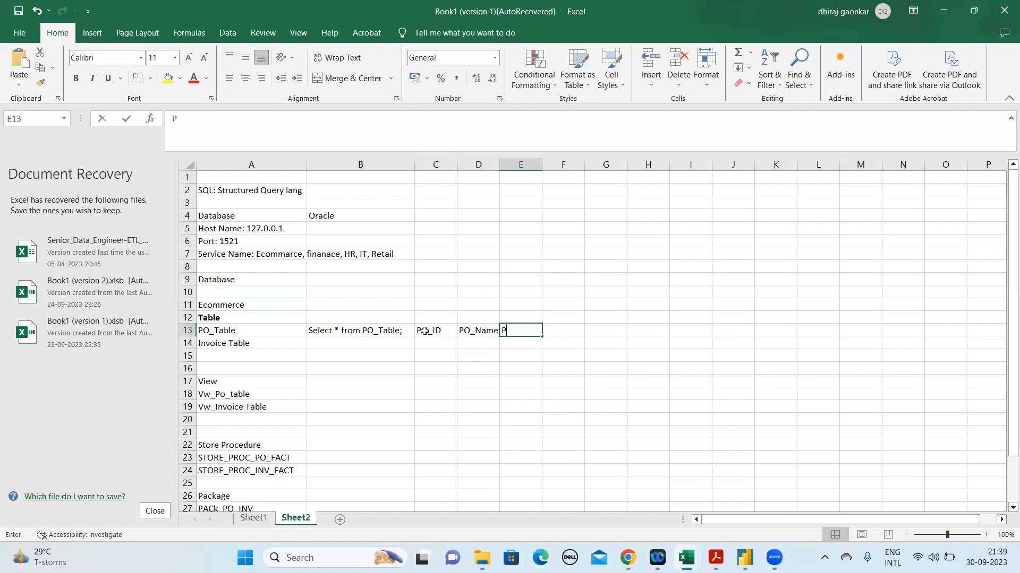
pyautogui.write('PO+L')
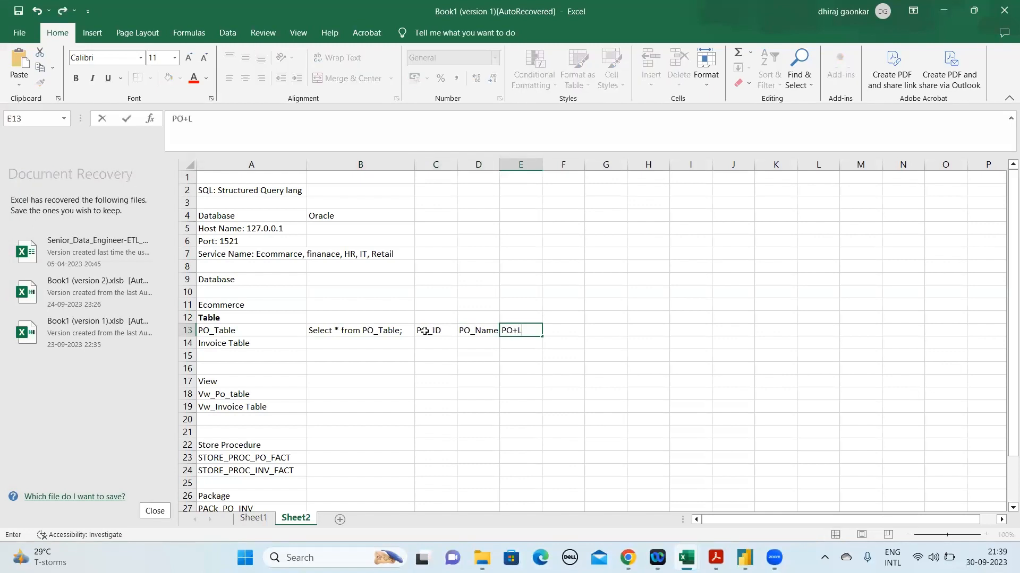
pyautogui.write('Item')
pyautogui.press('Return')
pyautogui.press('Up')
pyautogui.press('Right')
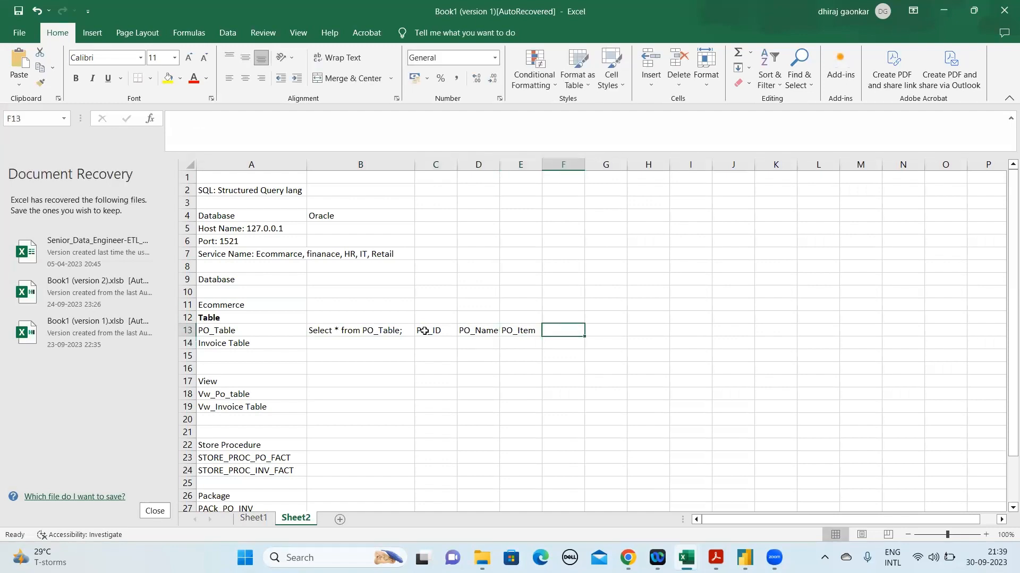
# Enter PO_Line in F13 as the column name following PO_Item
pyautogui.write('O')
pyautogui.press('BackSpace')
pyautogui.write('PO_Line')
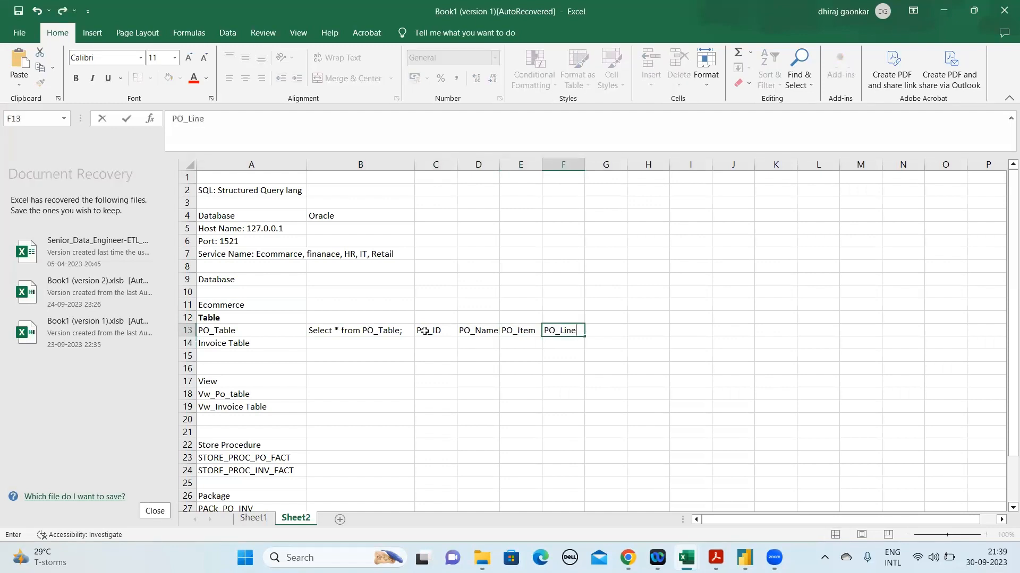
pyautogui.press('pagedown')
pyautogui.write('-')
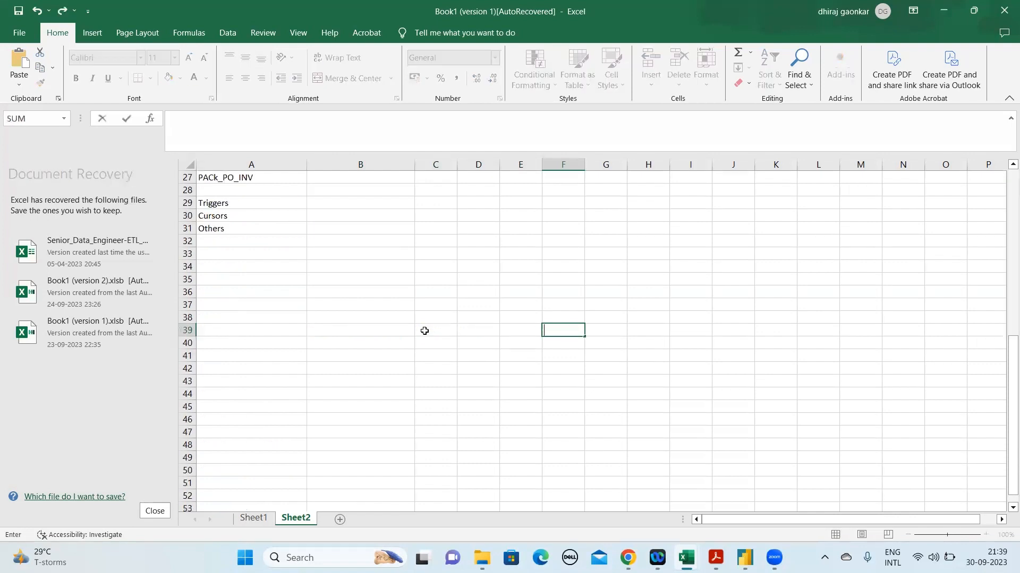
pyautogui.press('Escape')
pyautogui.press('Up')
pyautogui.press('Up')
pyautogui.press('Up')
pyautogui.press('Up')
pyautogui.press('Up')
pyautogui.press('Up')
pyautogui.press('Up')
pyautogui.press('Up')
pyautogui.press('Up')
pyautogui.press('Up')
pyautogui.press('Up')
pyautogui.press('Up')
pyautogui.press('Up')
pyautogui.press('Up')
pyautogui.press('Up')
pyautogui.press('Up')
pyautogui.press('Up')
pyautogui.press('Up')
pyautogui.press('Up')
pyautogui.press('Up')
pyautogui.press('Down')
pyautogui.press('Down')
pyautogui.press('Down')
pyautogui.press('Down')
pyautogui.press('Down')
pyautogui.press('Down')
pyautogui.press('Down')
pyautogui.press('Down')
pyautogui.press('Down')
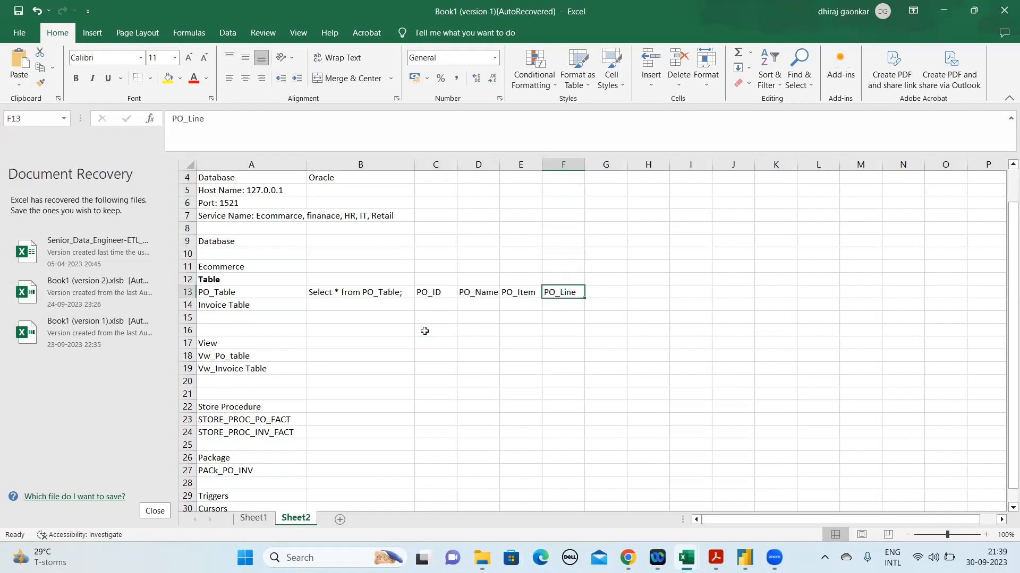
# Extend the column name in F13 to PO_Line_Item and fit column F to its contents
pyautogui.click(268, 130)
pyautogui.write('_Item,')
pyautogui.press('BackSpace')
pyautogui.press('Return')
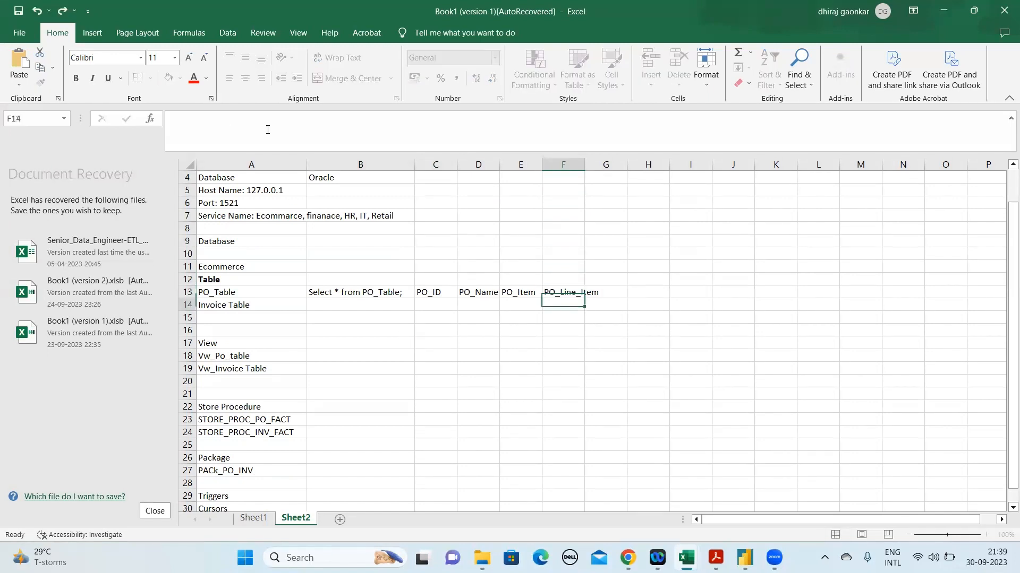
pyautogui.press('Up')
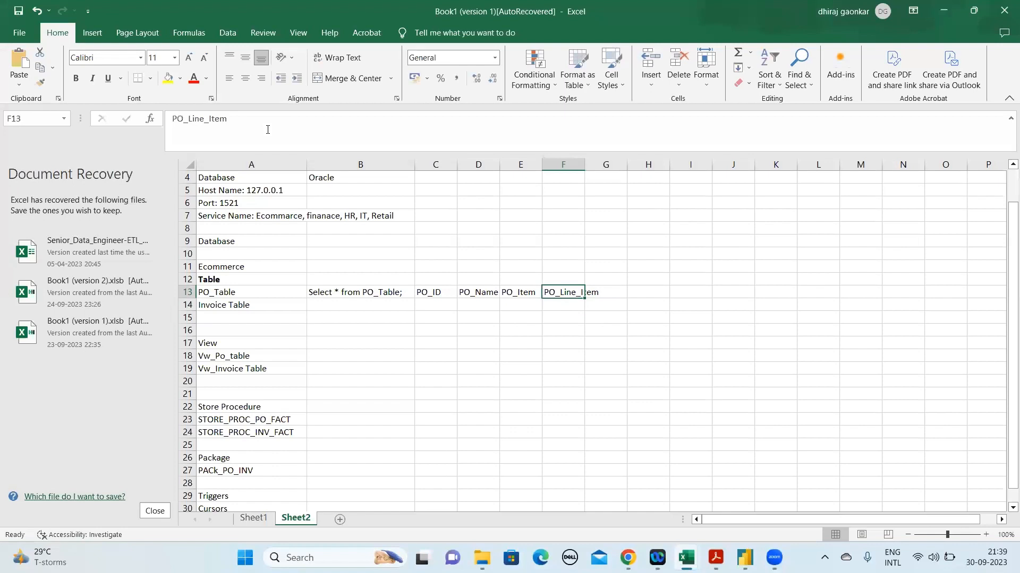
pyautogui.doubleClick(584, 164)
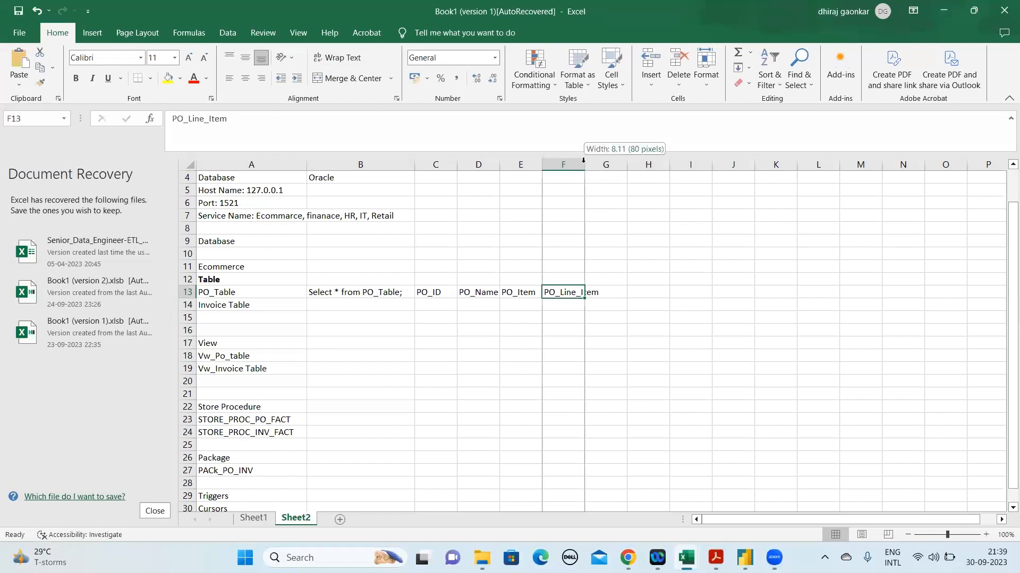
# Enter the column names Cust ID in G13 and Cust Name in H13
pyautogui.click(625, 296)
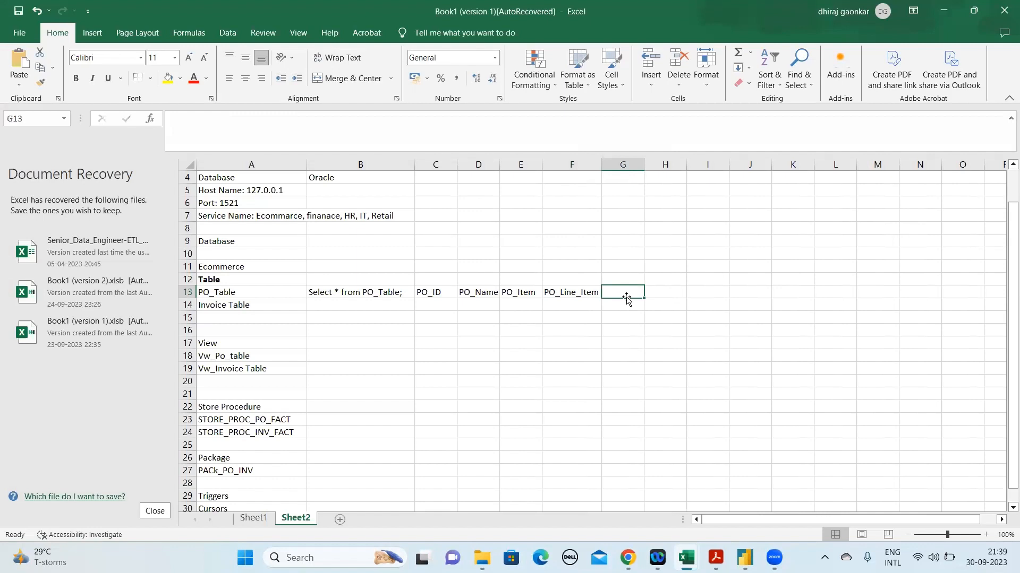
pyautogui.write('Cust')
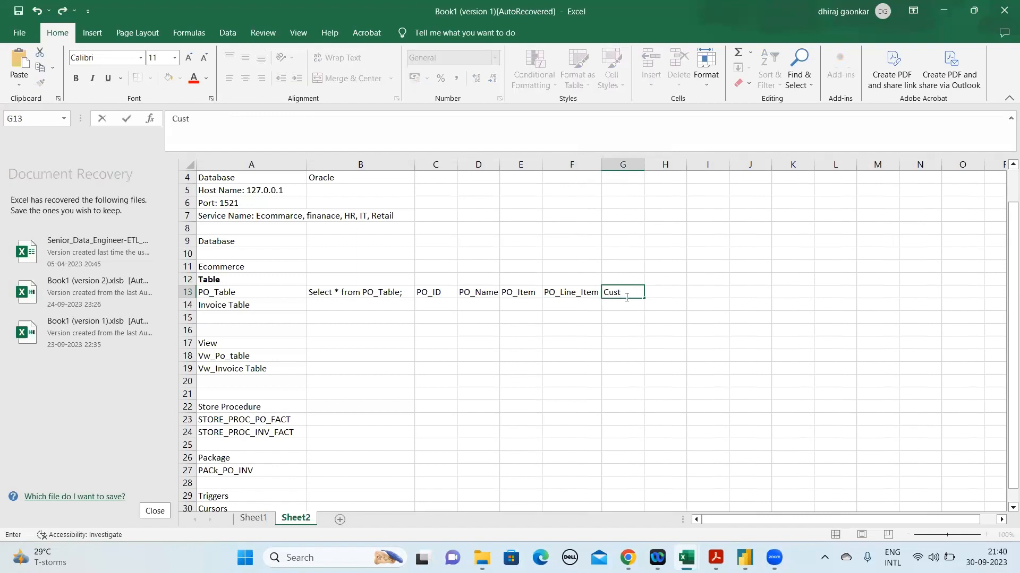
pyautogui.write(' ID')
pyautogui.press('Tab')
pyautogui.write('Cust')
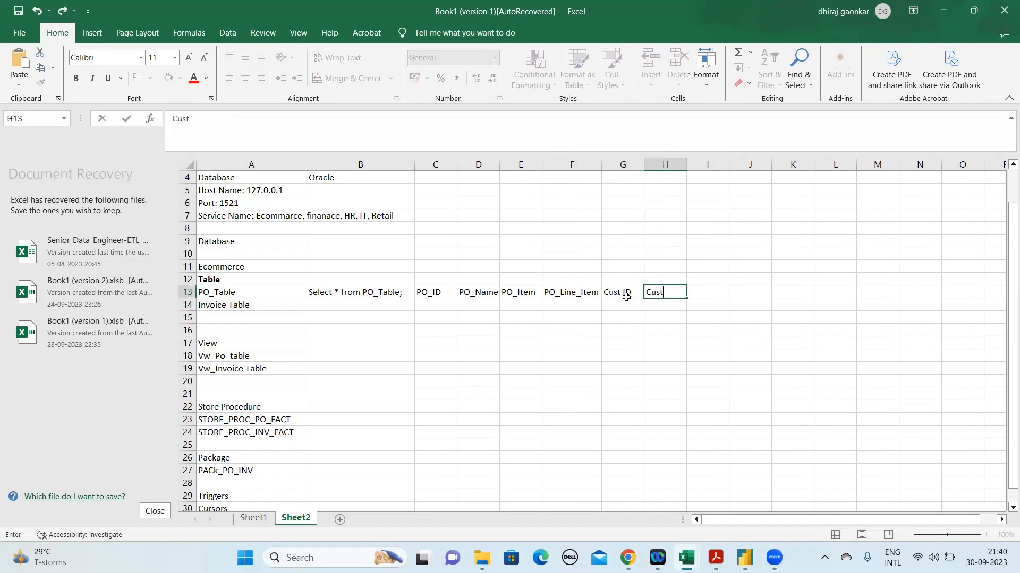
pyautogui.write(' Name')
pyautogui.press('Return')
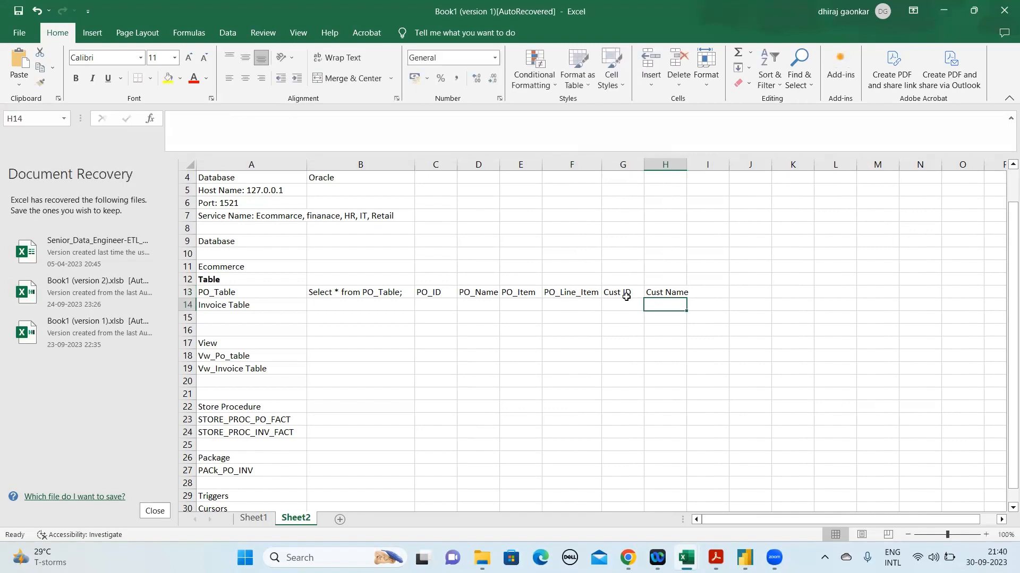
# Add Cust Table in A15 under Invoice Table and enter the query "Select * from Cust_Table;" in B15 beside it
pyautogui.click(218, 316)
pyautogui.write('Cust')
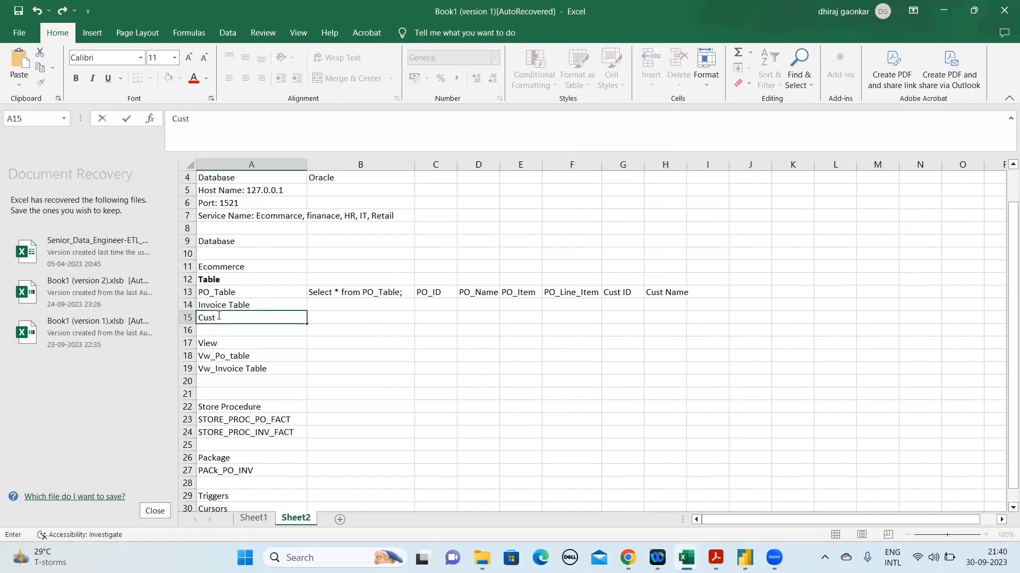
pyautogui.write(' Table')
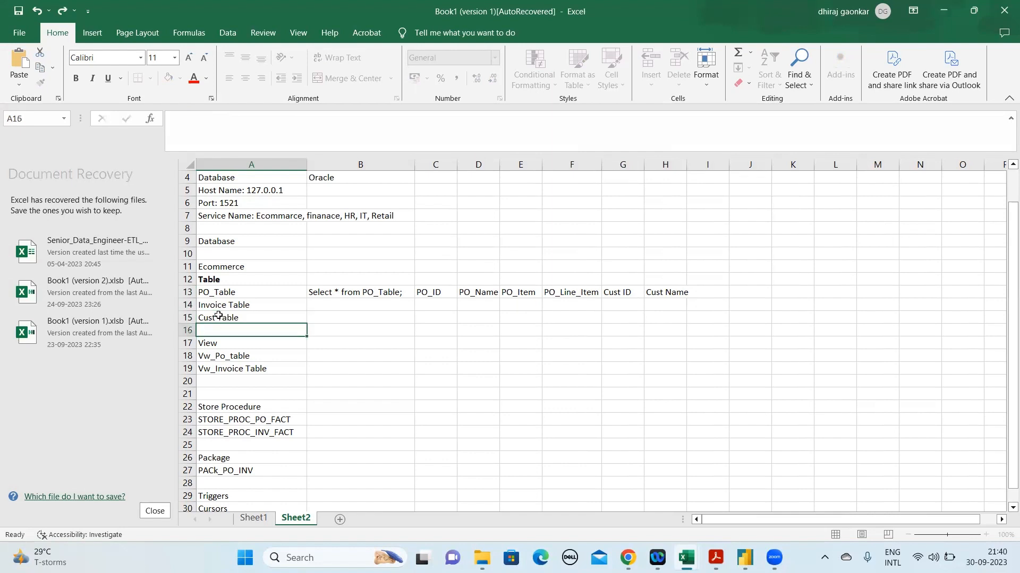
pyautogui.press('Tab')
pyautogui.write('Select')
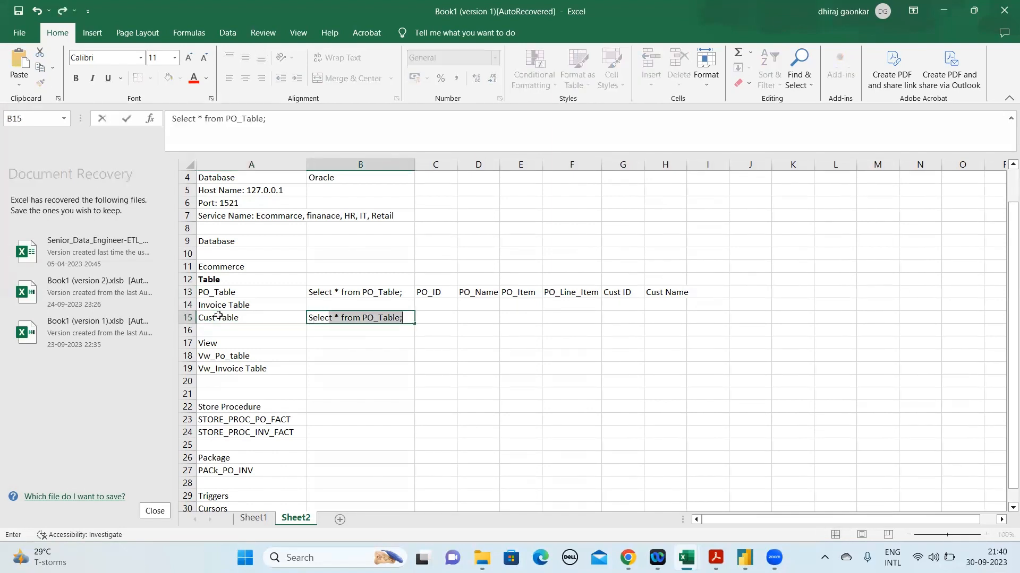
pyautogui.write(' * from C')
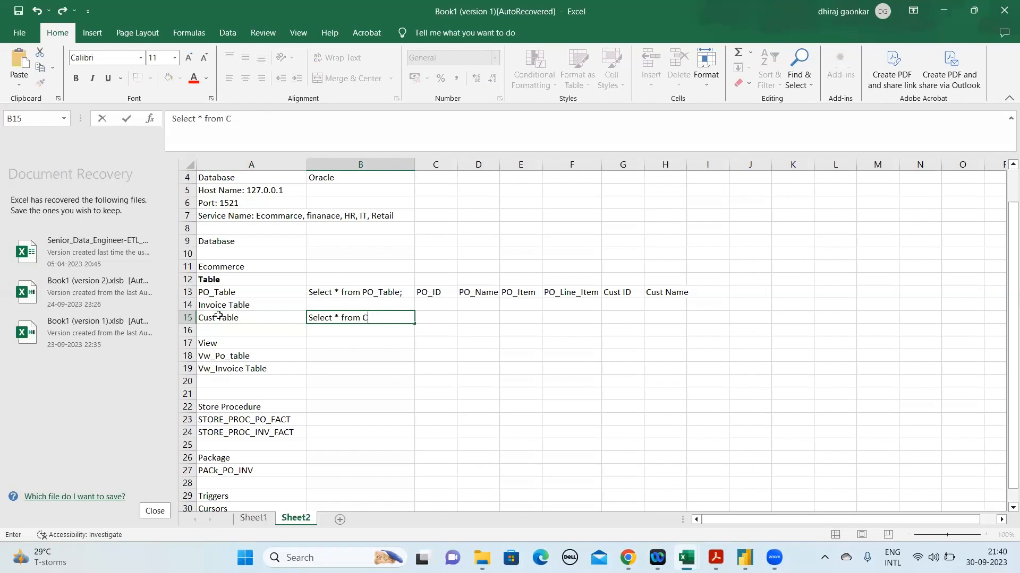
pyautogui.write('ust_Table;')
pyautogui.press('Up')
pyautogui.press('Up')
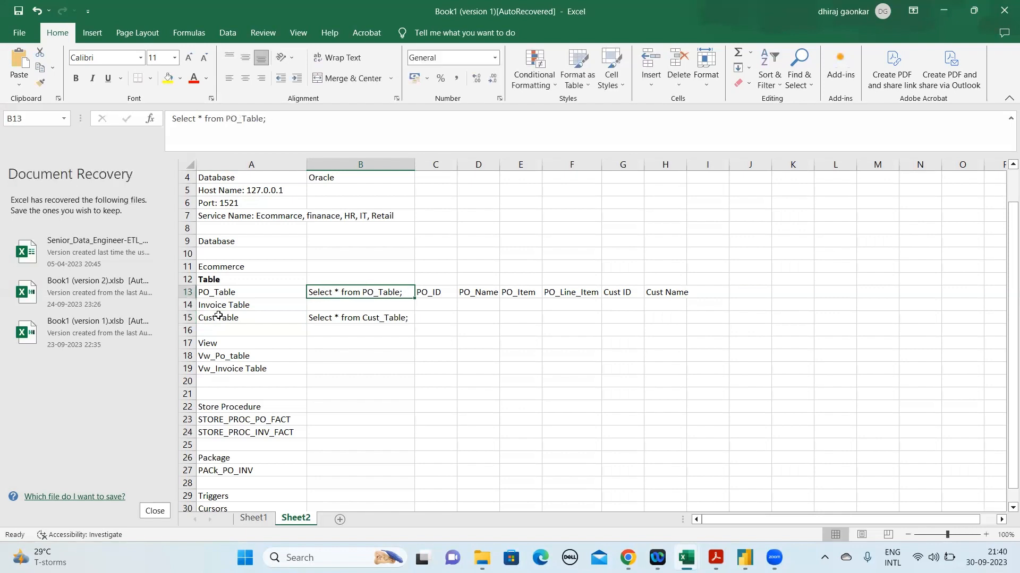
# Make the PO_Table column names from PO_ID to Cust Name in C13:H13 bold
pyautogui.press('Right')
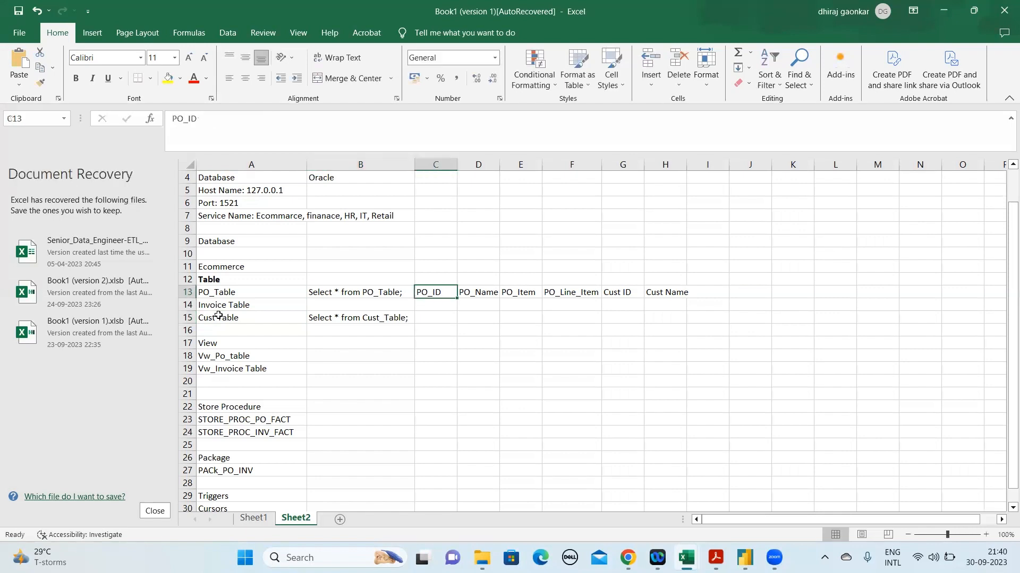
pyautogui.hotkey('shift', 'Right')
pyautogui.hotkey('shift', 'Right')
pyautogui.hotkey('shift', 'Right')
pyautogui.hotkey('shift', 'Right')
pyautogui.hotkey('shift', 'Right')
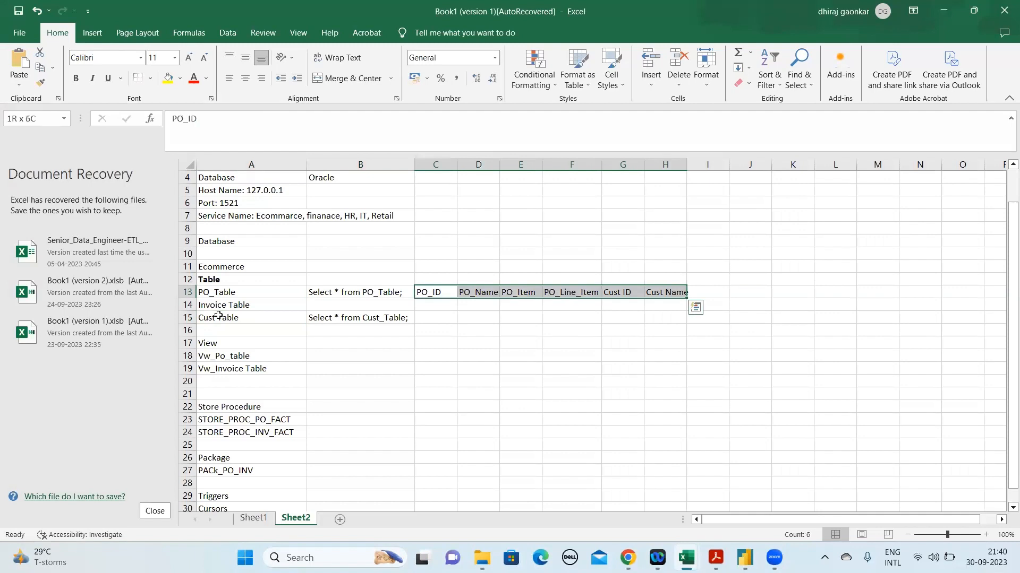
pyautogui.hotkey('ctrl', 'b')
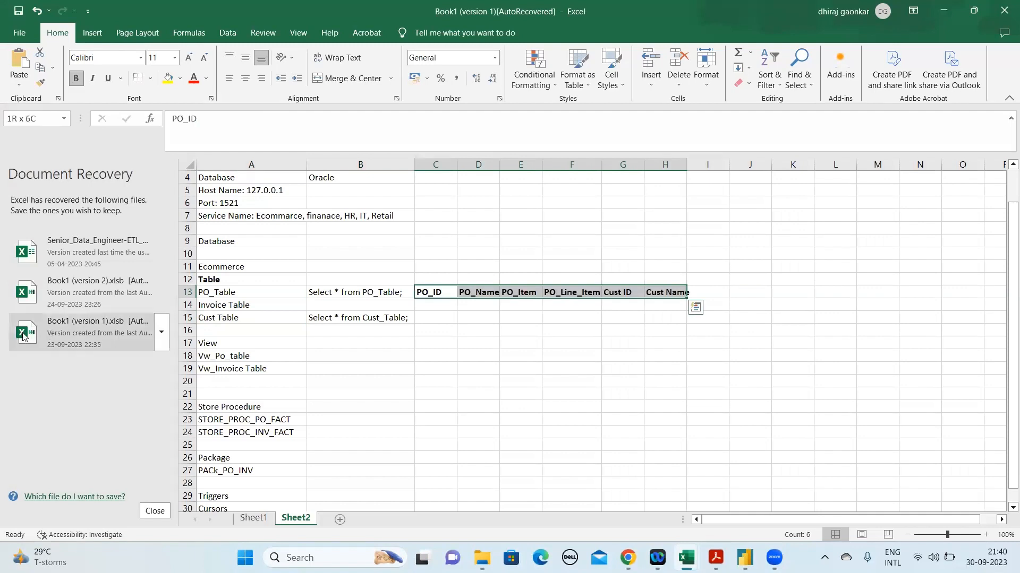
pyautogui.click(443, 305)
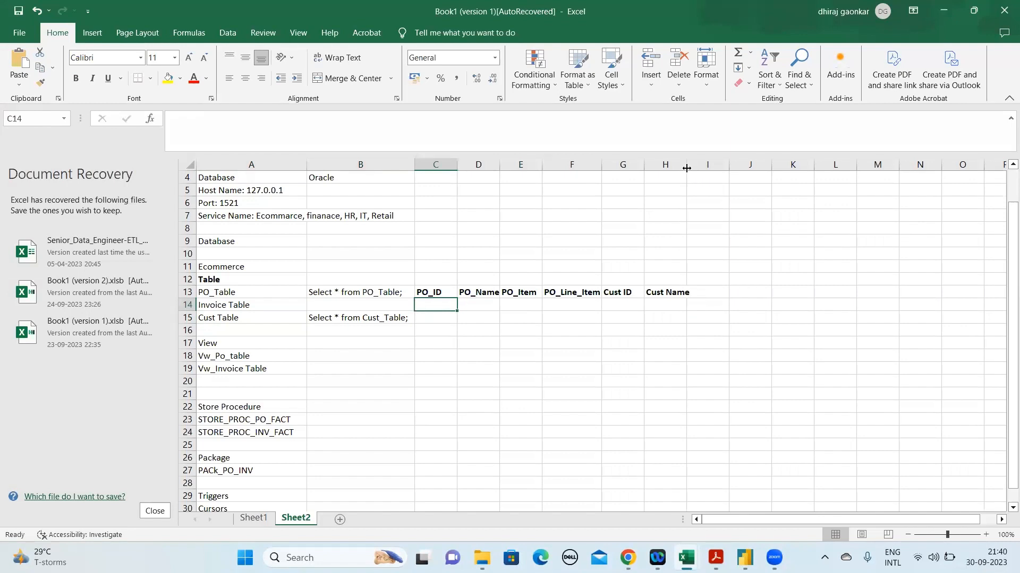
# Insert two blank rows above the Invoice Table row and one blank row below the Cust Table row
pyautogui.rightClick(180, 304)
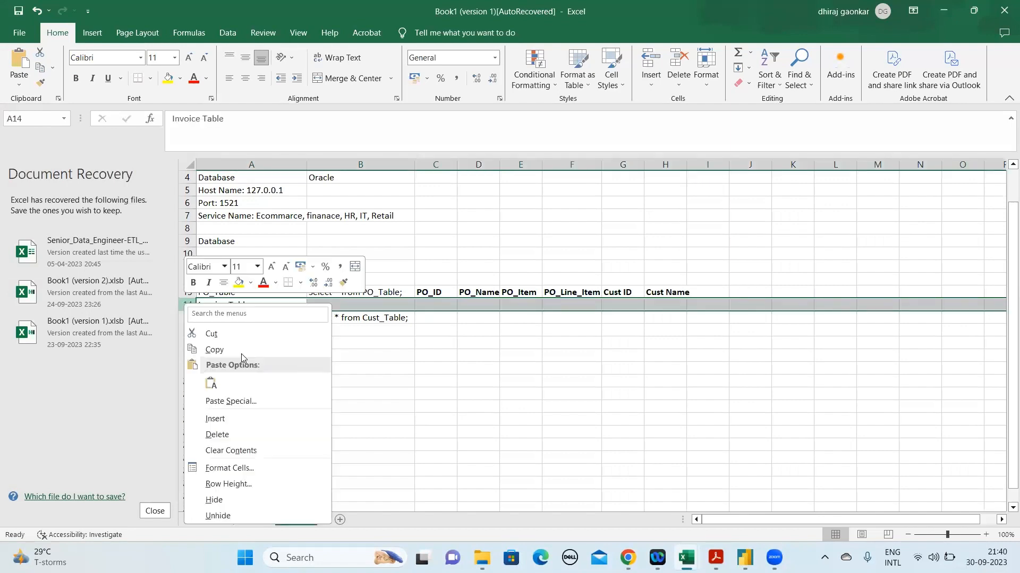
pyautogui.click(226, 419)
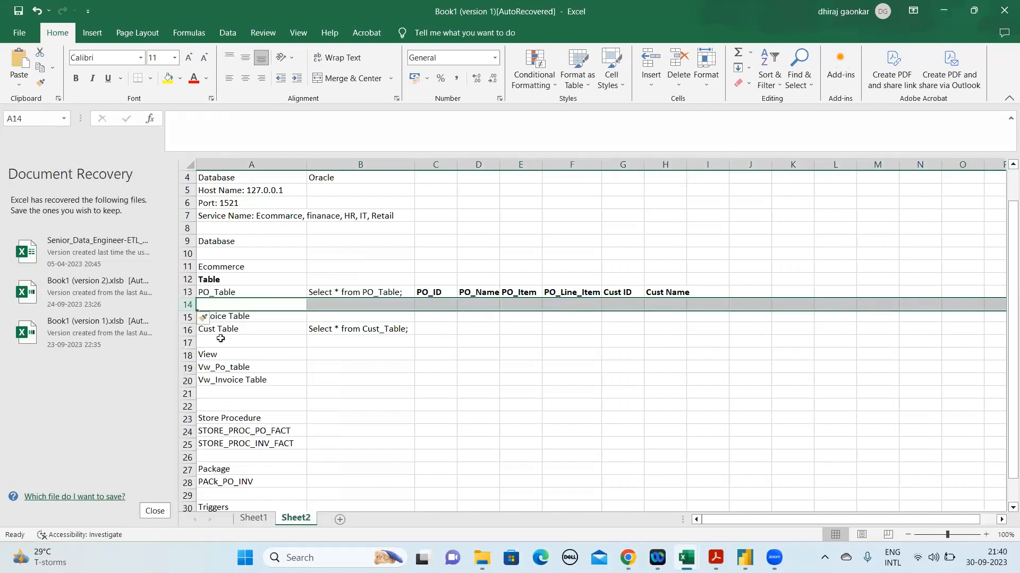
pyautogui.click(186, 317)
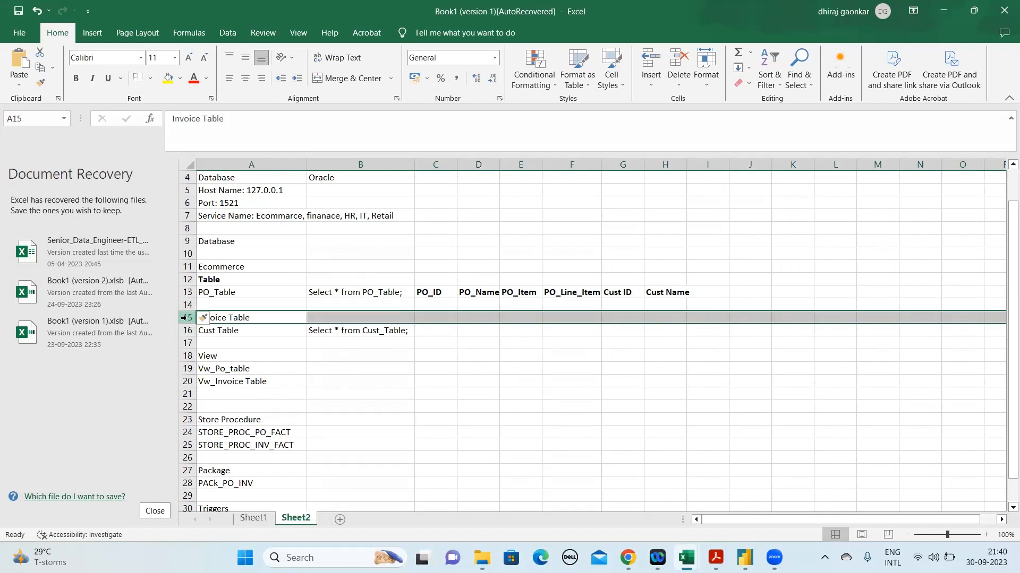
pyautogui.rightClick(187, 319)
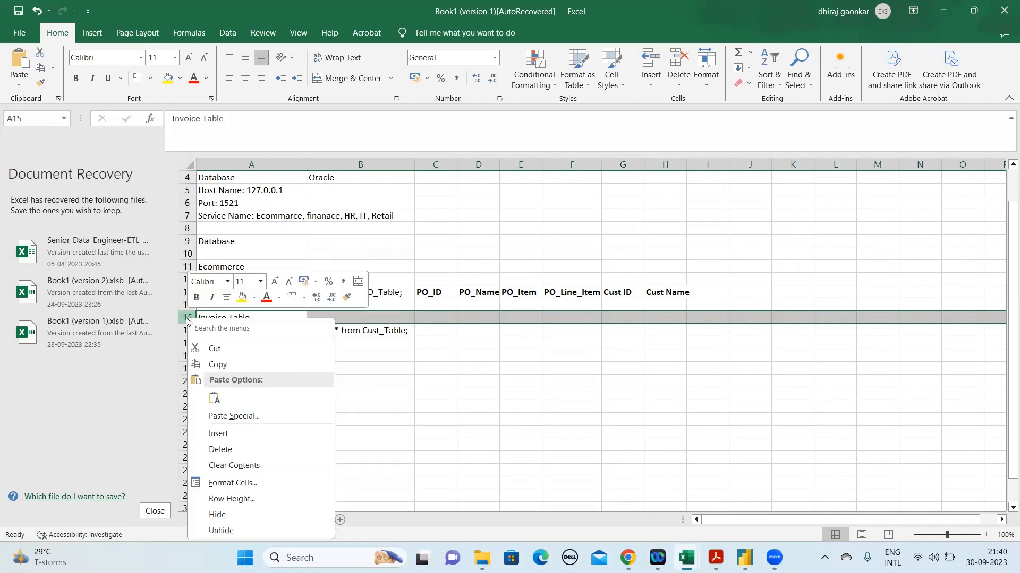
pyautogui.click(233, 435)
pyautogui.rightClick(188, 355)
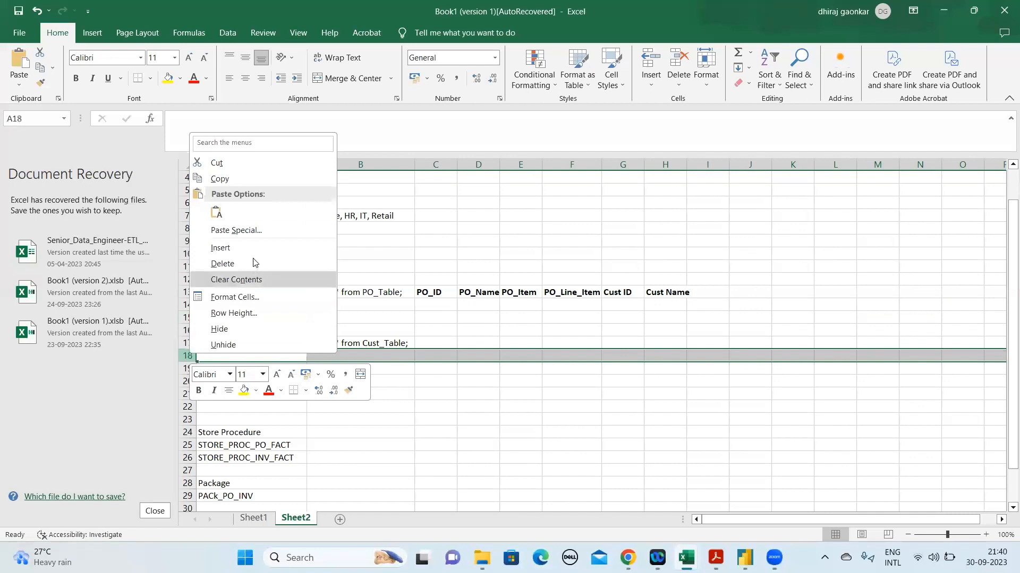
pyautogui.click(250, 252)
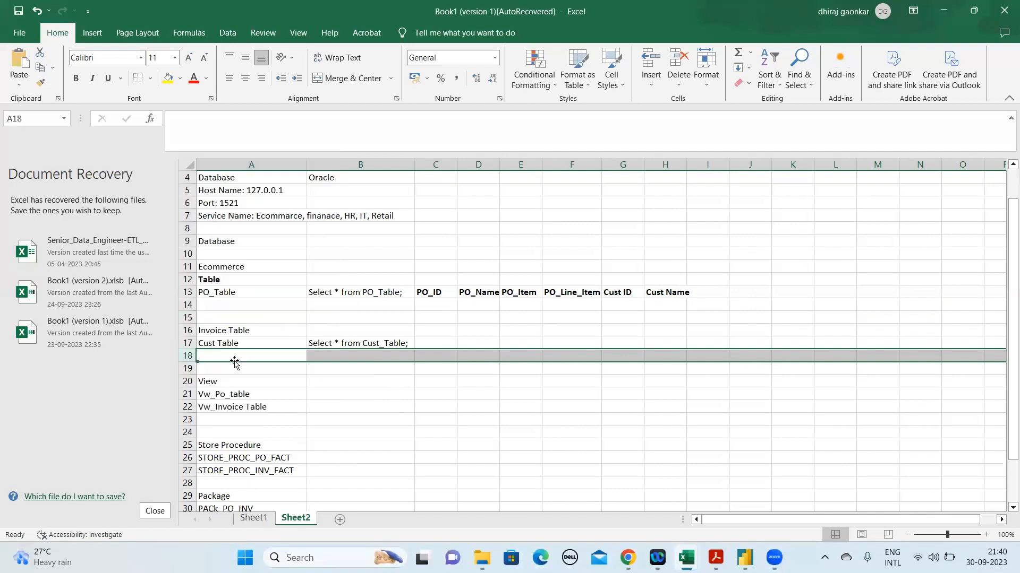
# Insert two blank rows between the Invoice Table and Cust Table rows
pyautogui.click(189, 343)
pyautogui.rightClick(188, 343)
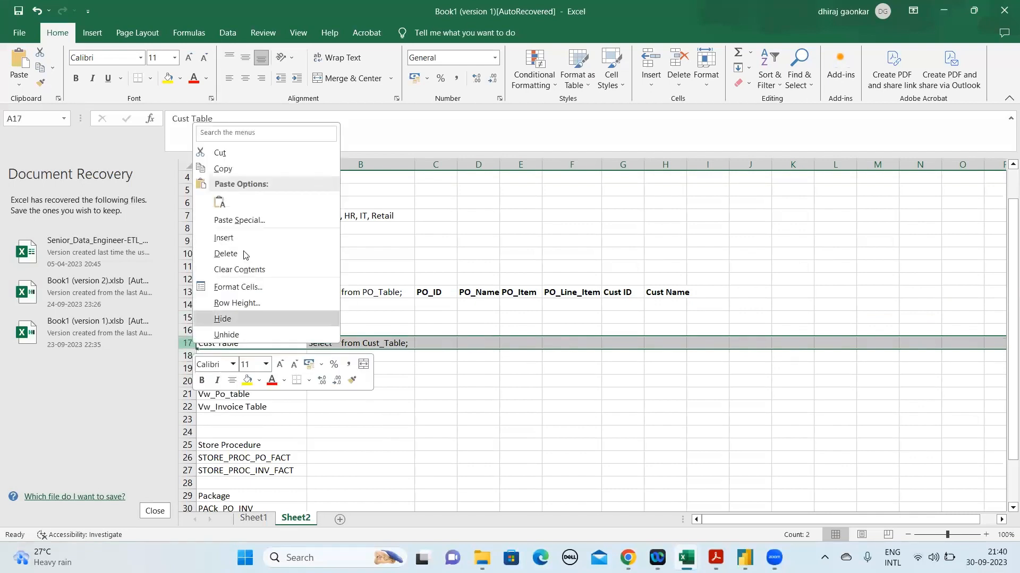
pyautogui.press('Escape')
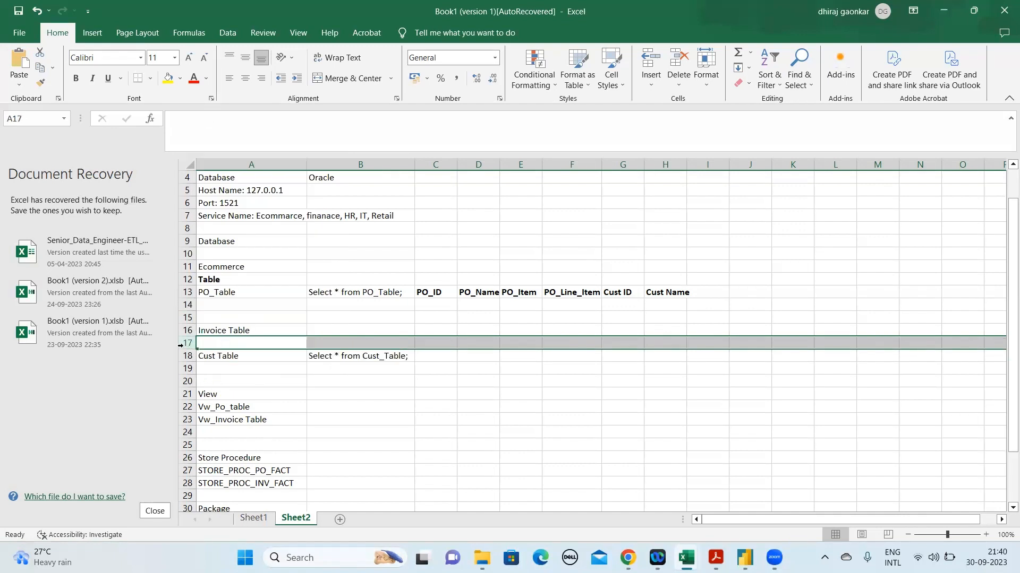
pyautogui.rightClick(187, 343)
pyautogui.click(234, 241)
pyautogui.click(303, 310)
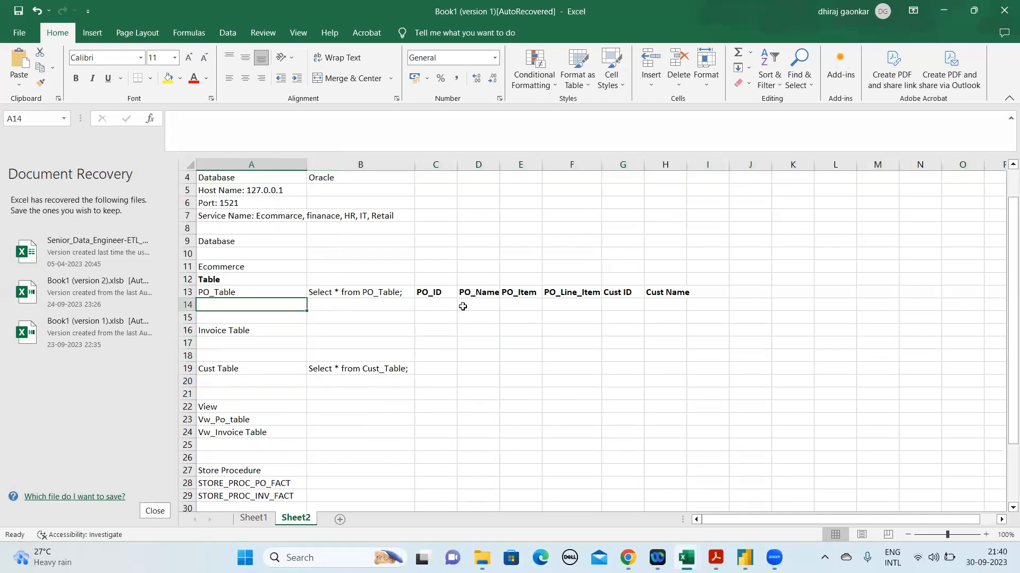
# Enter a sample five-digit purchase order number in C14 under the PO_ID heading
pyautogui.click(444, 304)
pyautogui.write('1234')
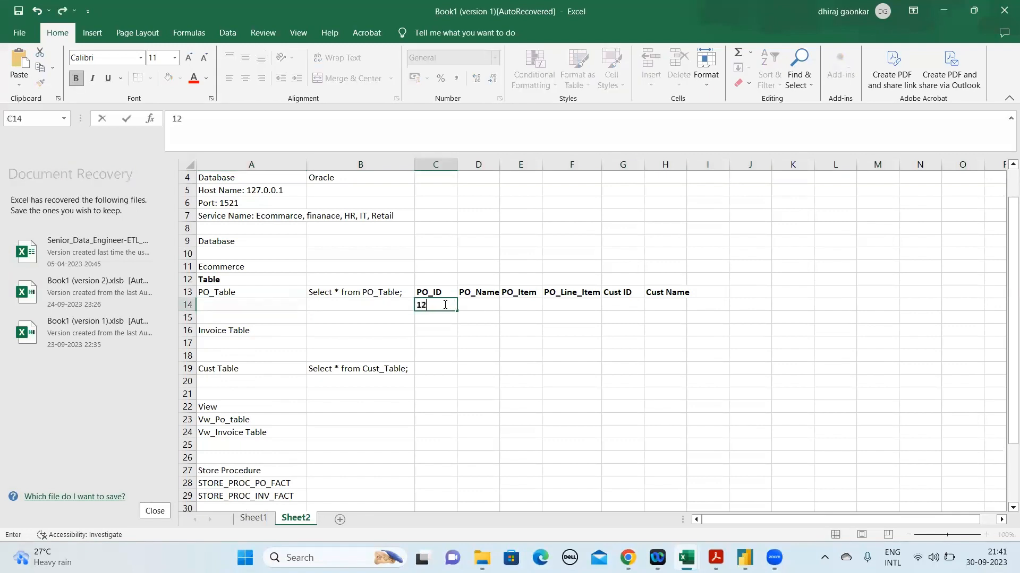
pyautogui.press('BackSpace')
pyautogui.press('BackSpace')
pyautogui.hotkey('ctrl', 'b')
pyautogui.write('12345')
pyautogui.press('Return')
# Remove the bold formatting from cells C14 and D14 in the PO_Table sample row
pyautogui.press('Up')
pyautogui.press('Right')
pyautogui.press('Left')
pyautogui.hotkey('ctrl', 'b')
pyautogui.press('Right')
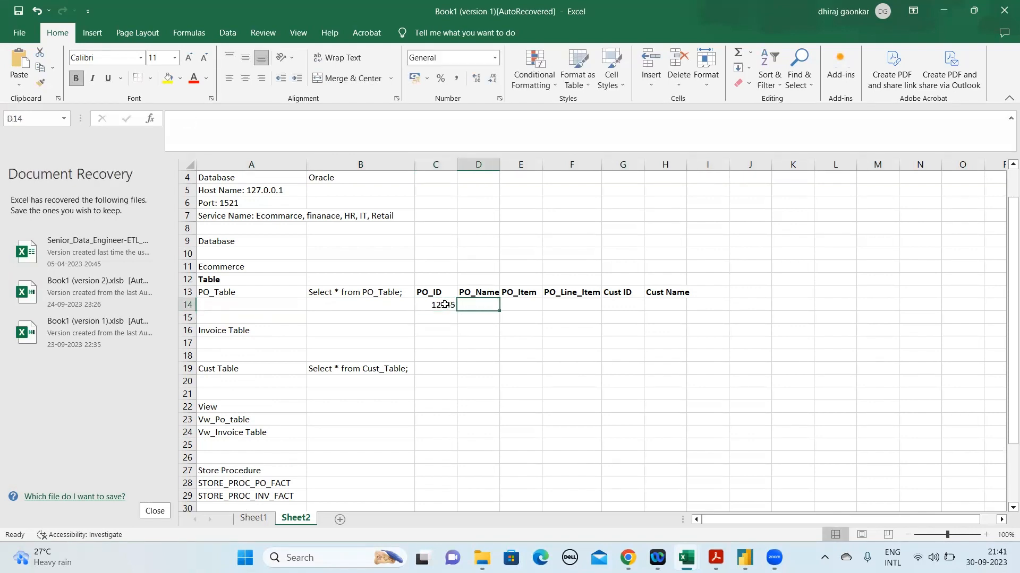
pyautogui.hotkey('ctrl', 'b')
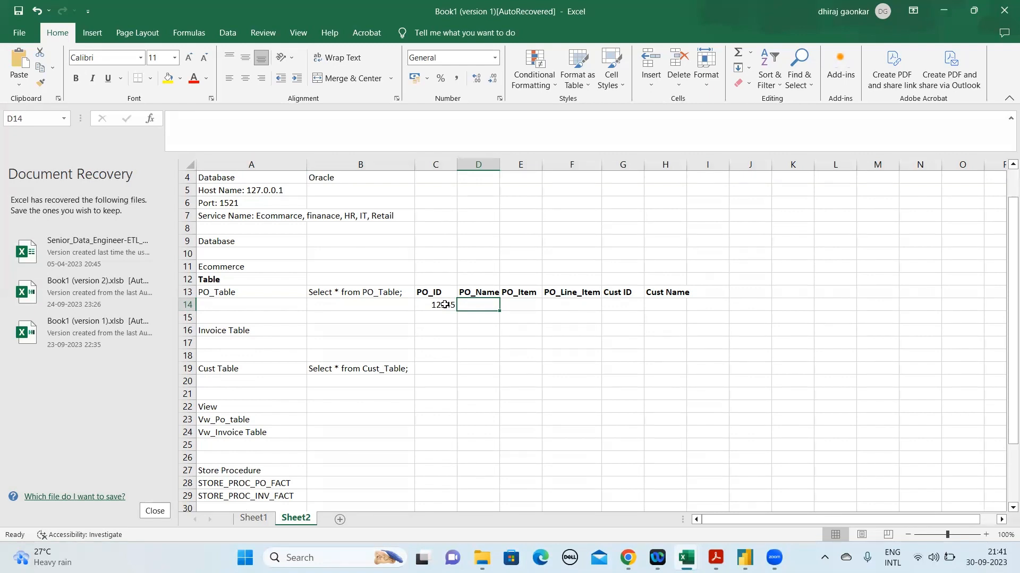
# Enter Electronics in D14 under the PO_Name heading
pyautogui.write('Electronics')
pyautogui.press('Return')
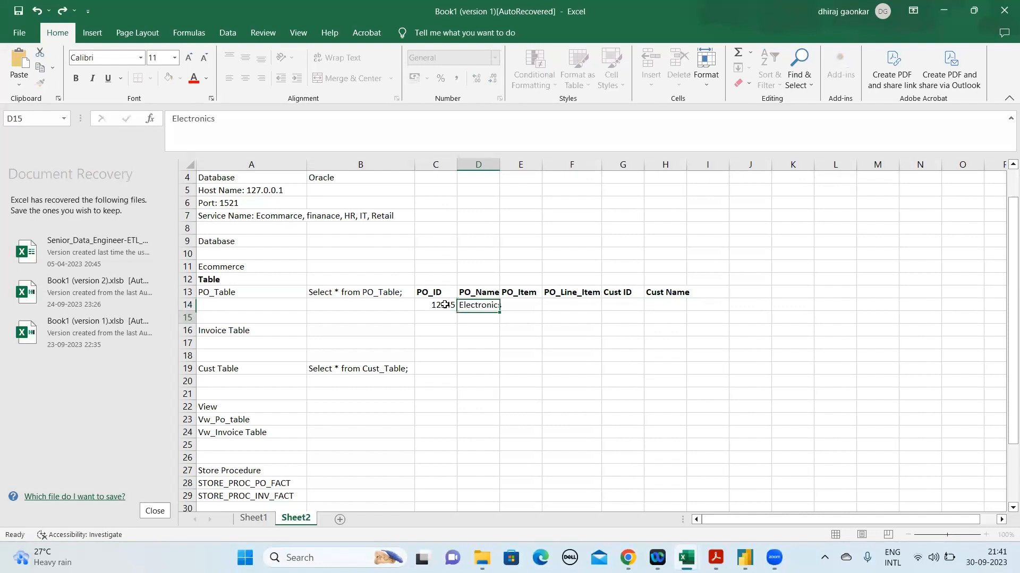
pyautogui.press('Up')
pyautogui.press('Tab')
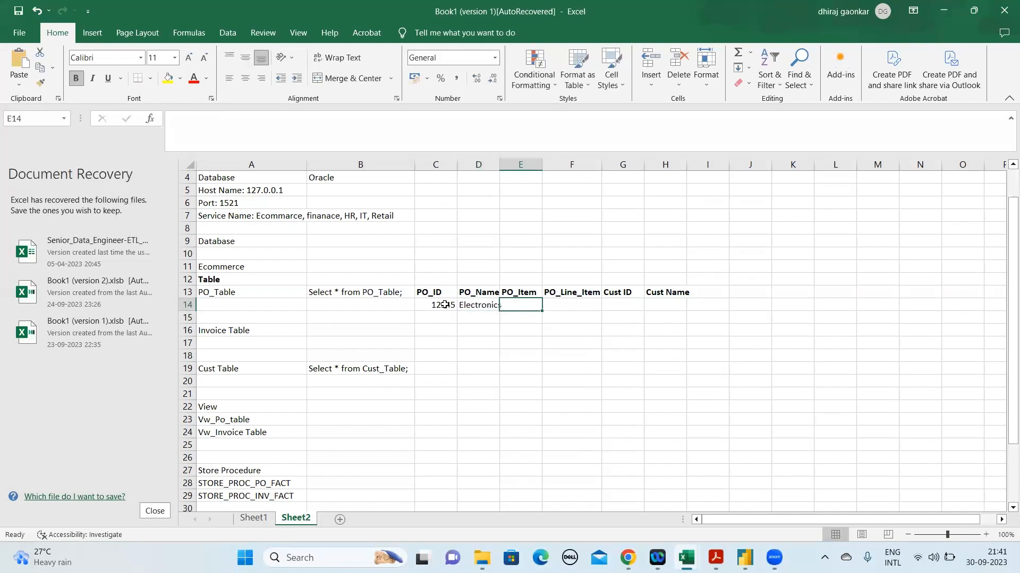
# Enter Headphone in E14 under the PO_Item heading and remove its bold formatting
pyautogui.write('Headphone')
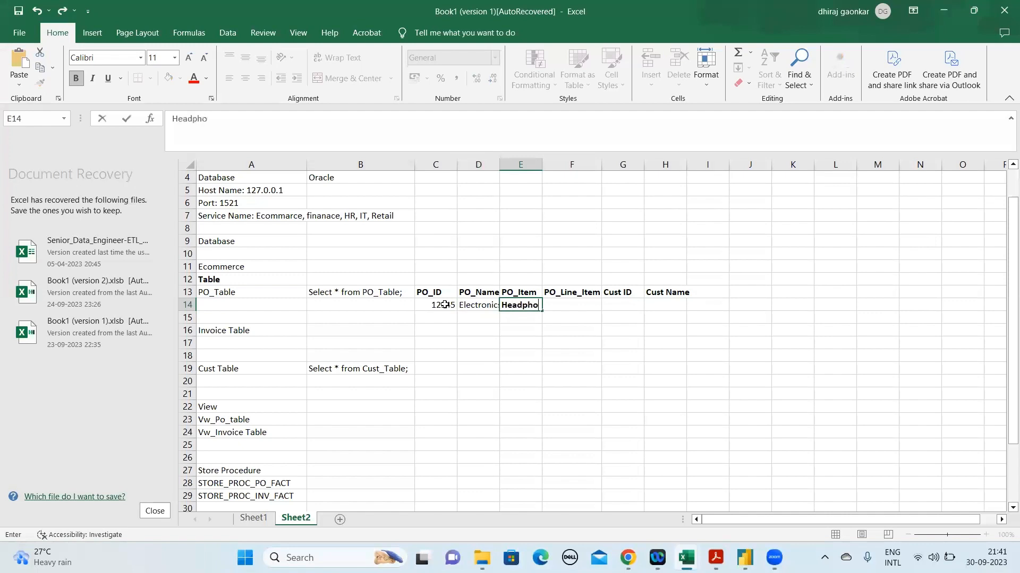
pyautogui.press('Return')
pyautogui.press('Up')
pyautogui.hotkey('ctrl', 'b')
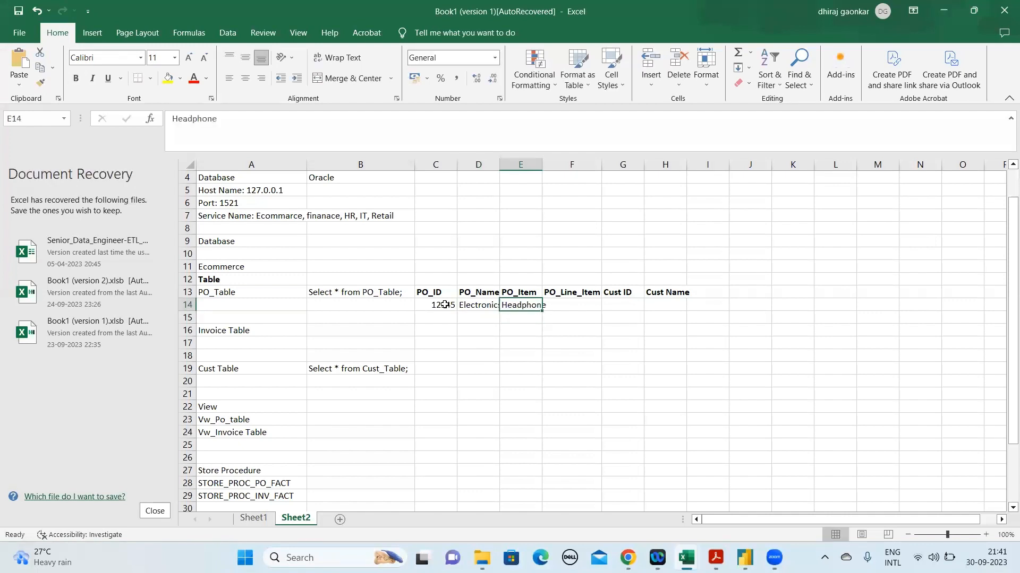
pyautogui.press('Right')
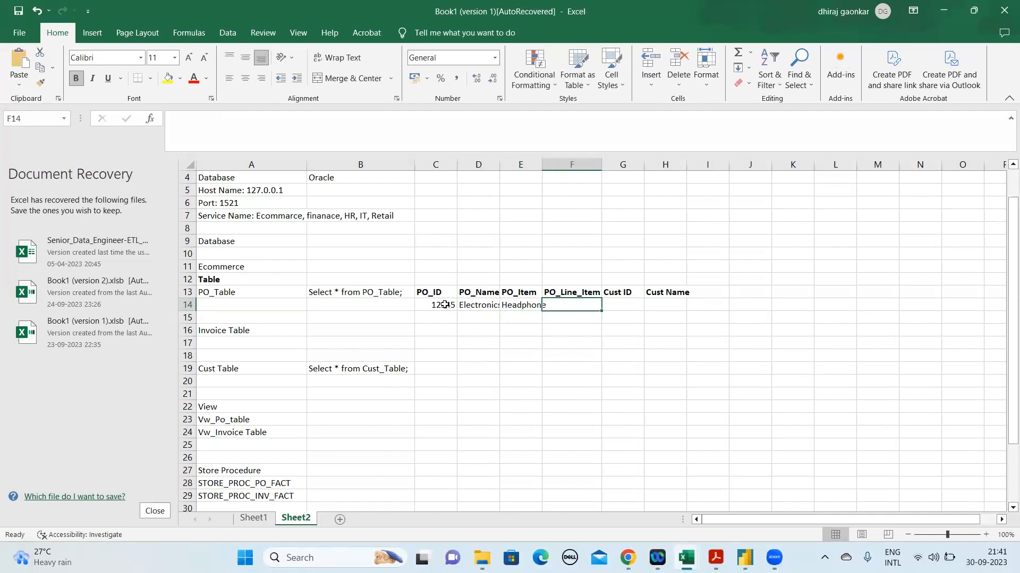
# Enter 1 in F14 under the PO_Line_Item heading
pyautogui.write('1')
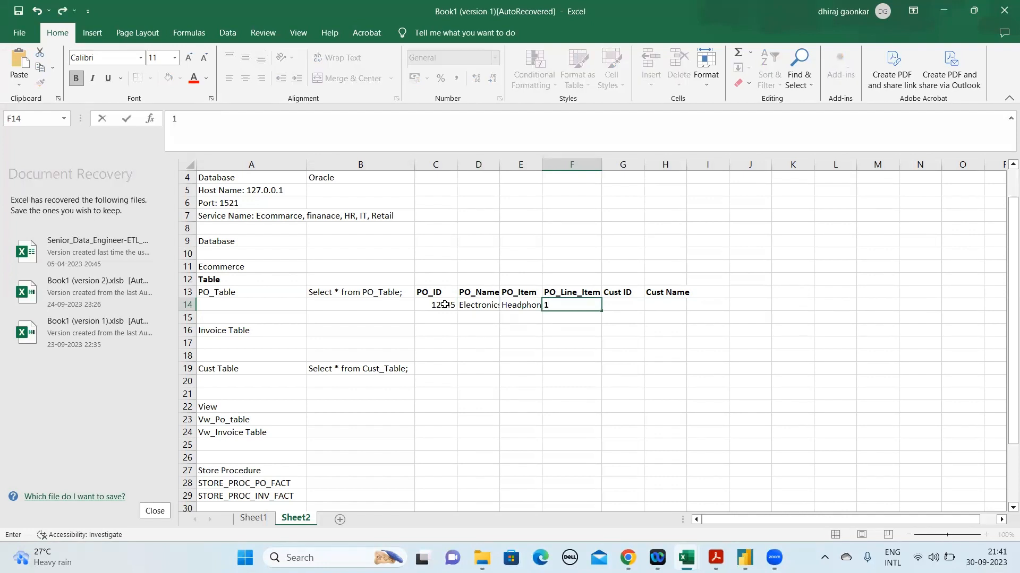
pyautogui.press('Return')
pyautogui.press('Up')
pyautogui.press('Right')
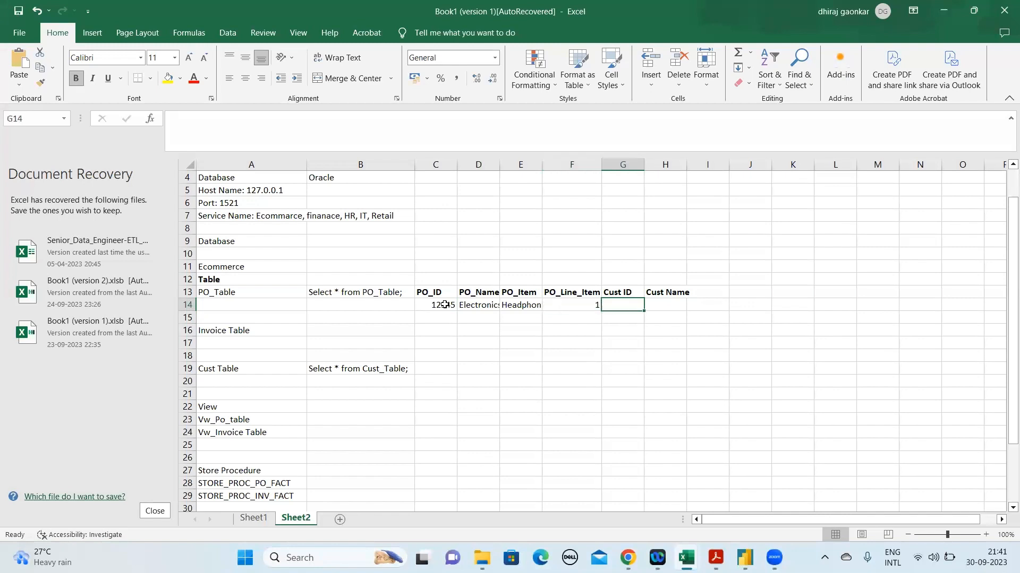
# Enter the sample customer's first name in G14 and move it to H14 under the Cust Name heading
pyautogui.write('Dhiraj')
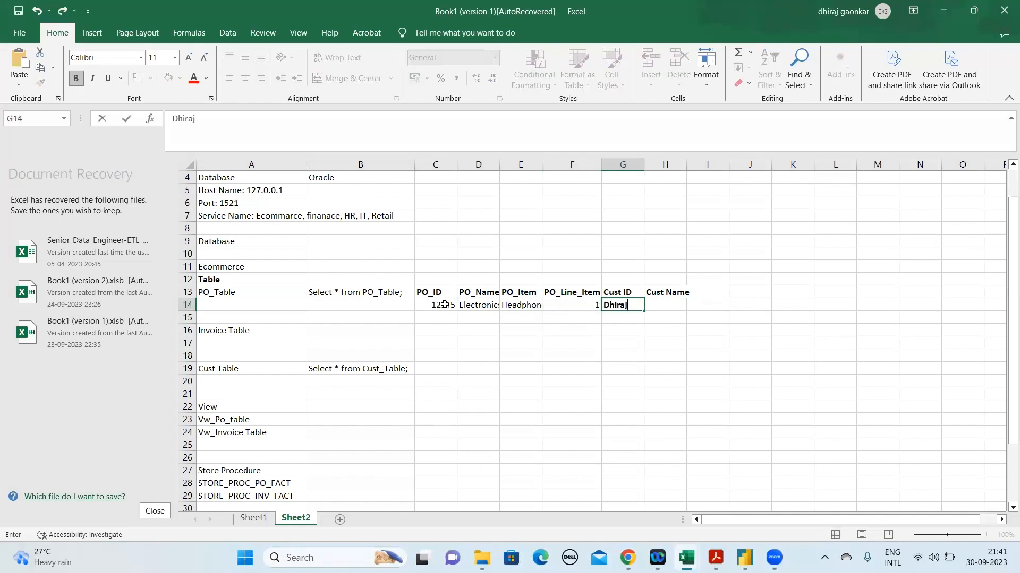
pyautogui.press('Return')
pyautogui.press('Up')
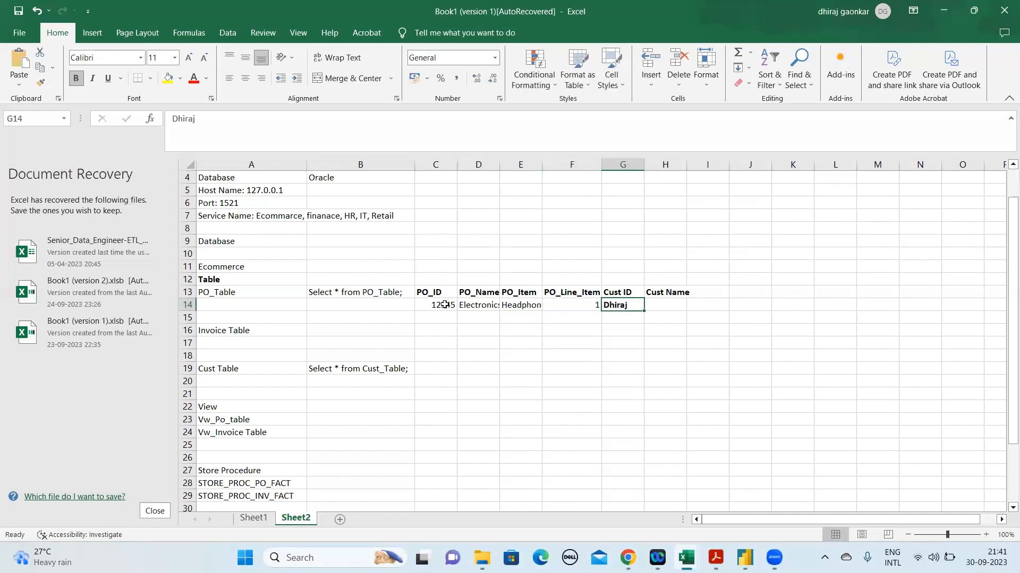
pyautogui.hotkey('ctrl', 'c')
pyautogui.press('Right')
pyautogui.hotkey('ctrl', 'v')
pyautogui.press('Left')
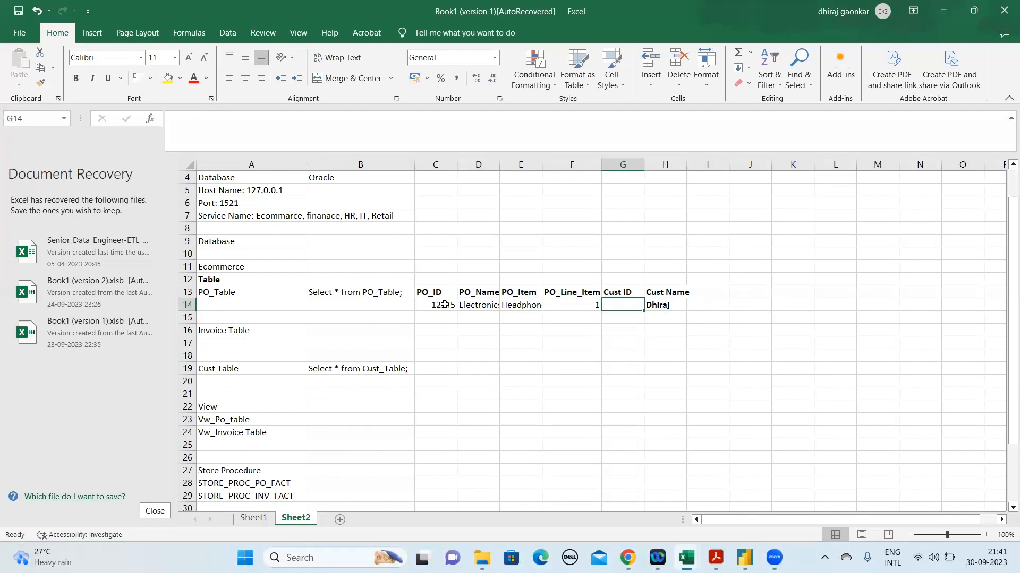
# Enter a sample six-digit customer ID in G14 and remove the bold formatting from the customer name in H14
pyautogui.write('1')
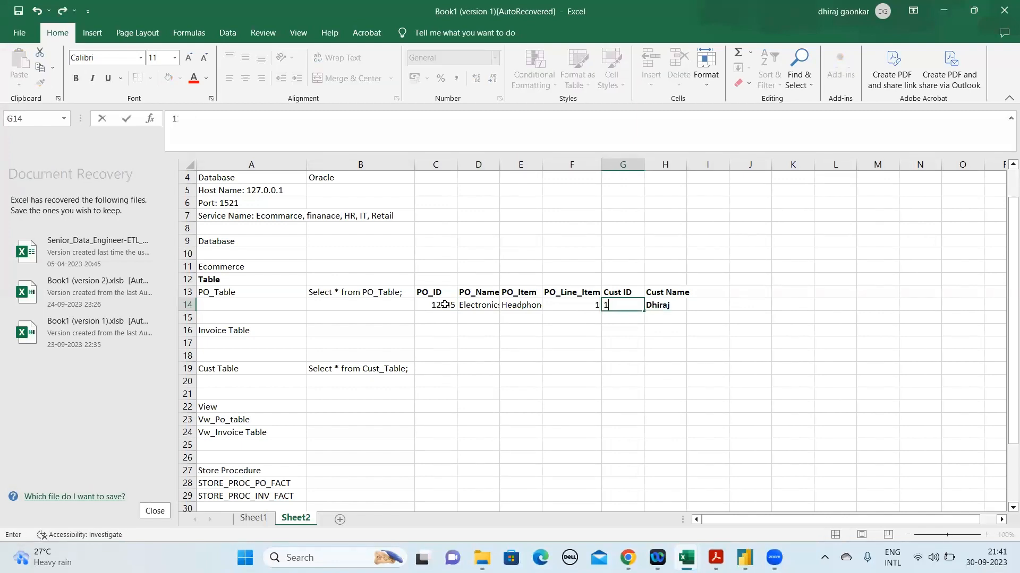
pyautogui.write('843378')
pyautogui.press('Return')
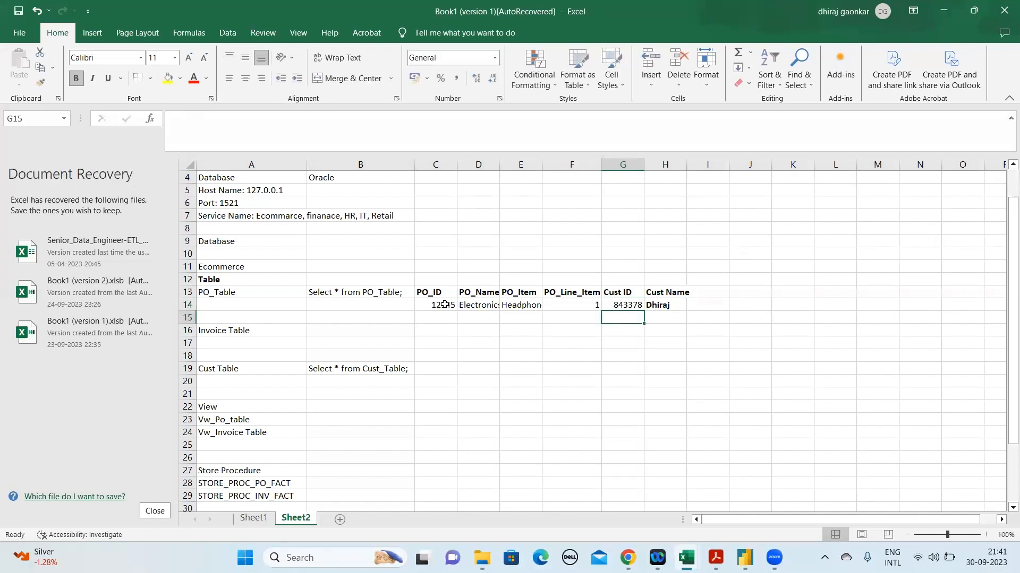
pyautogui.press('Up')
pyautogui.press('Right')
pyautogui.hotkey('ctrl', 'b')
# Highlight the PO_Table headings together with their sample row, C13 to H14, to examine the table's structure
pyautogui.press('Down')
pyautogui.press('Left')
pyautogui.press('Left')
pyautogui.press('Left')
pyautogui.press('Left')
pyautogui.press('Left')
pyautogui.press('Left')
pyautogui.press('Up')
pyautogui.press('Right')
pyautogui.hotkey('shift', 'Up')
pyautogui.hotkey('shift', 'Right')
pyautogui.hotkey('shift', 'Right')
pyautogui.hotkey('shift', 'Right')
pyautogui.hotkey('shift', 'Right')
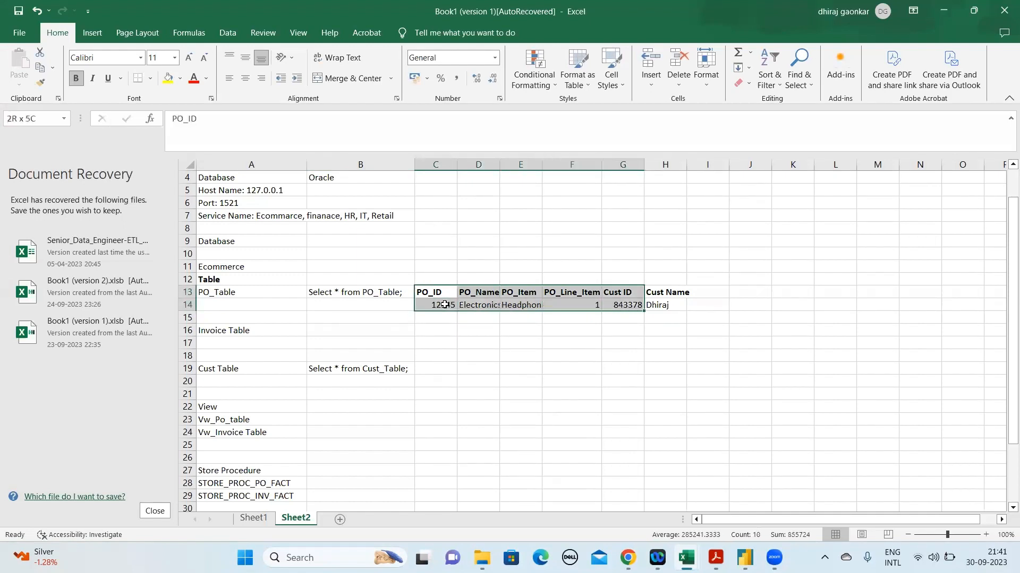
pyautogui.hotkey('shift', 'Right')
# Enter Inter in C12 above the PO_ID heading
pyautogui.click(439, 281)
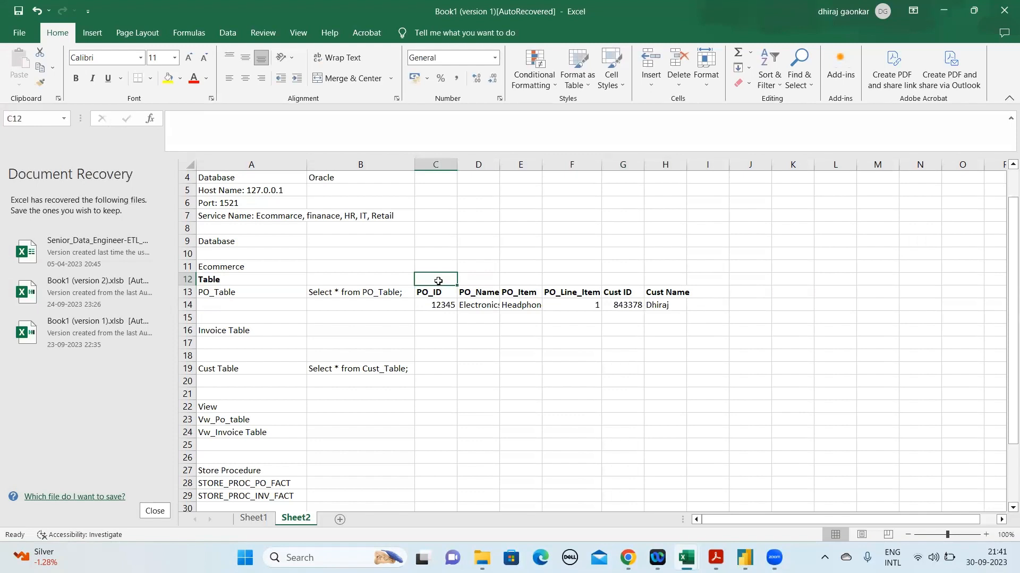
pyautogui.write('Inter')
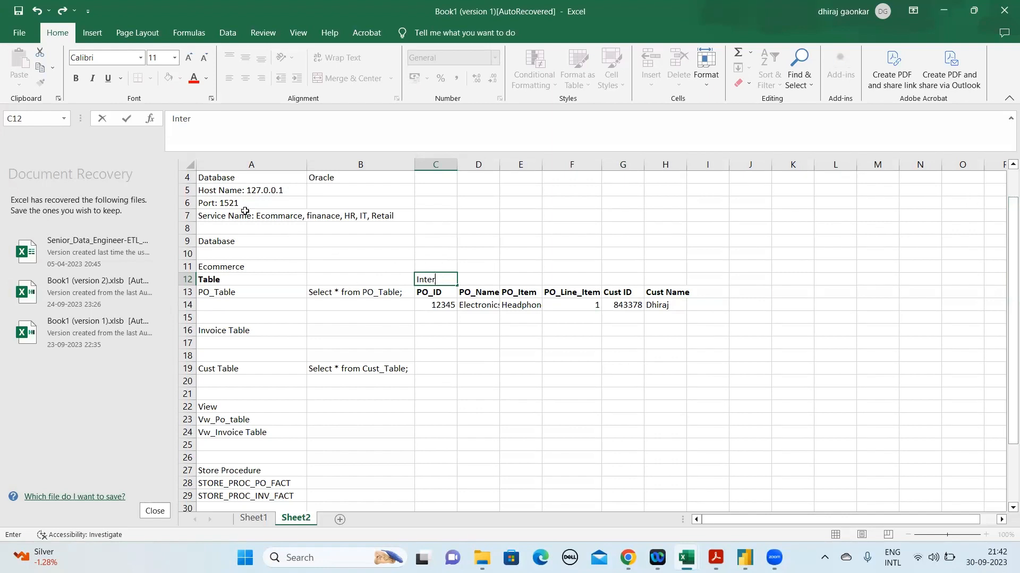
pyautogui.click(443, 294)
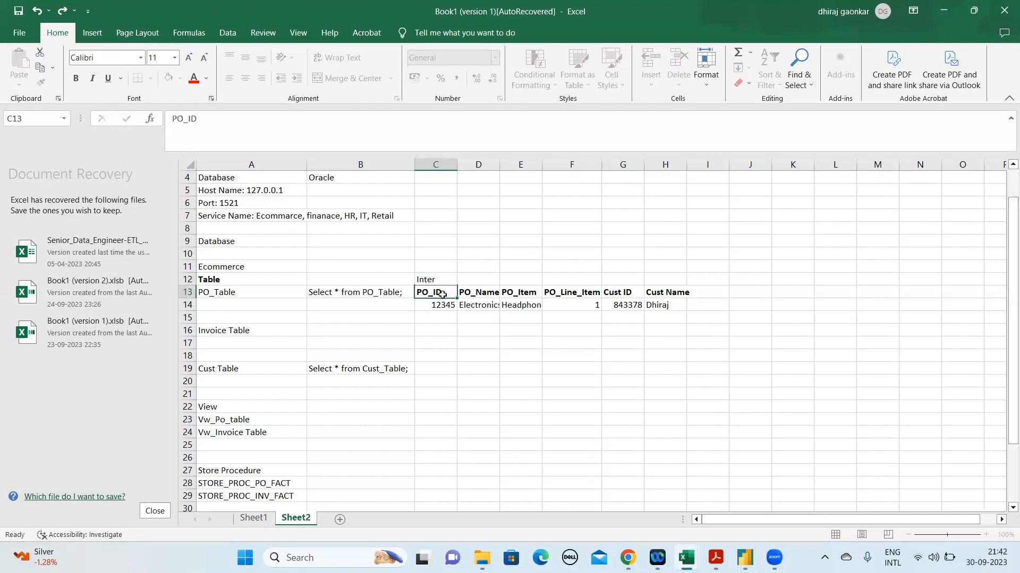
# Examine the PO_Table headings and the sample values beneath them, comparing PO_ID with PO_Name
pyautogui.click(440, 274)
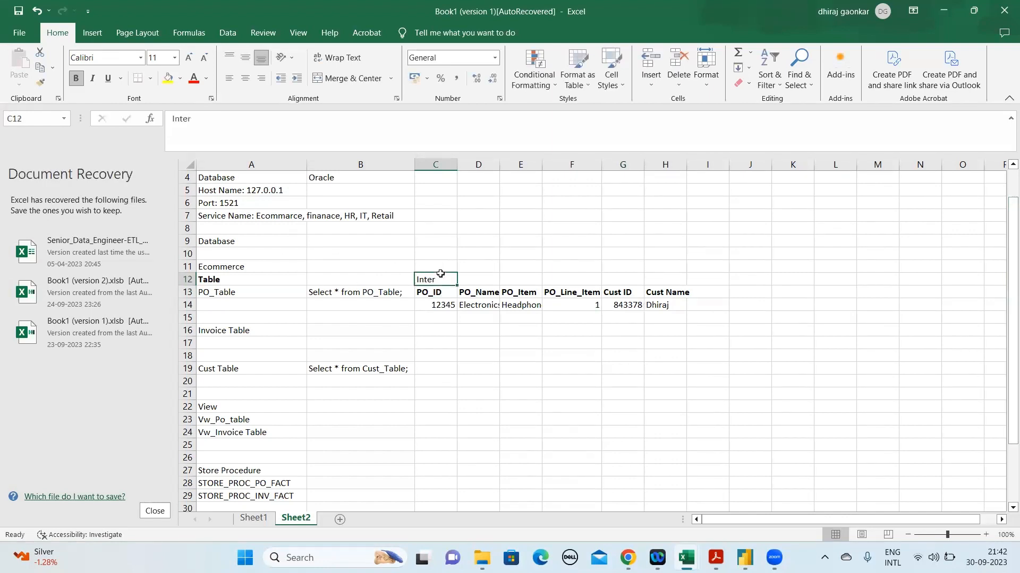
pyautogui.click(216, 120)
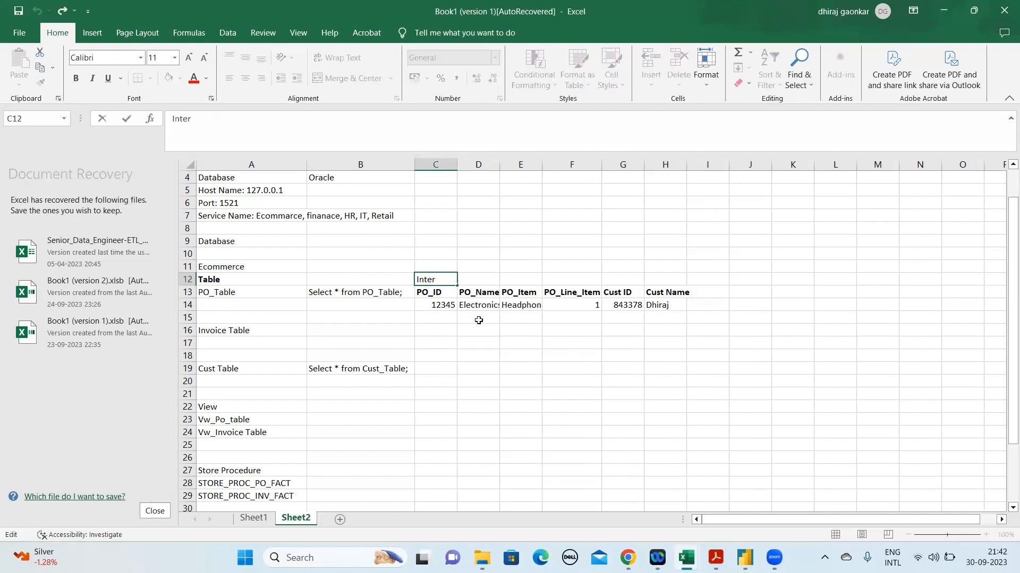
pyautogui.click(445, 295)
pyautogui.moveTo(446, 295); pyautogui.dragTo(489, 305)
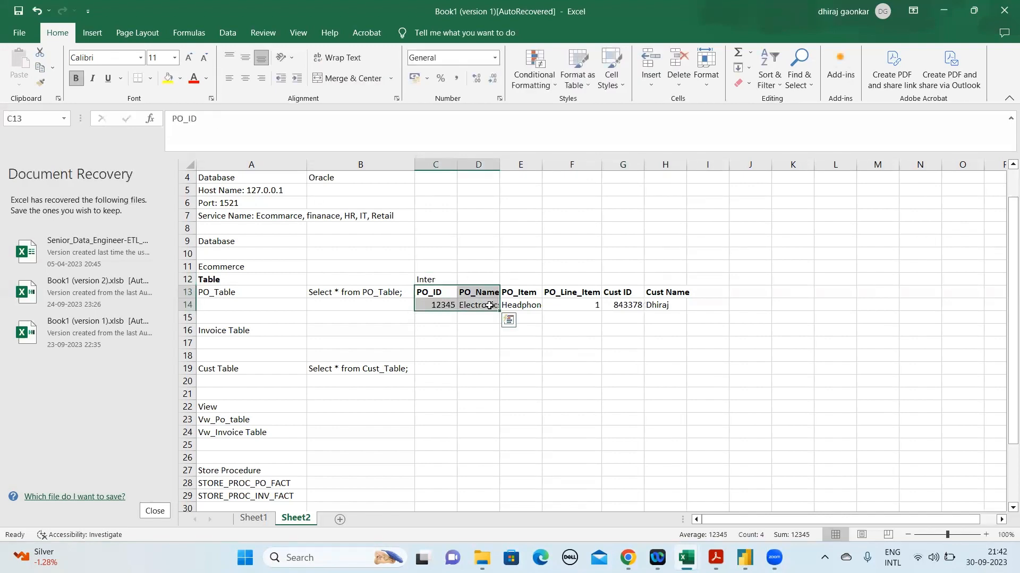
pyautogui.click(489, 305)
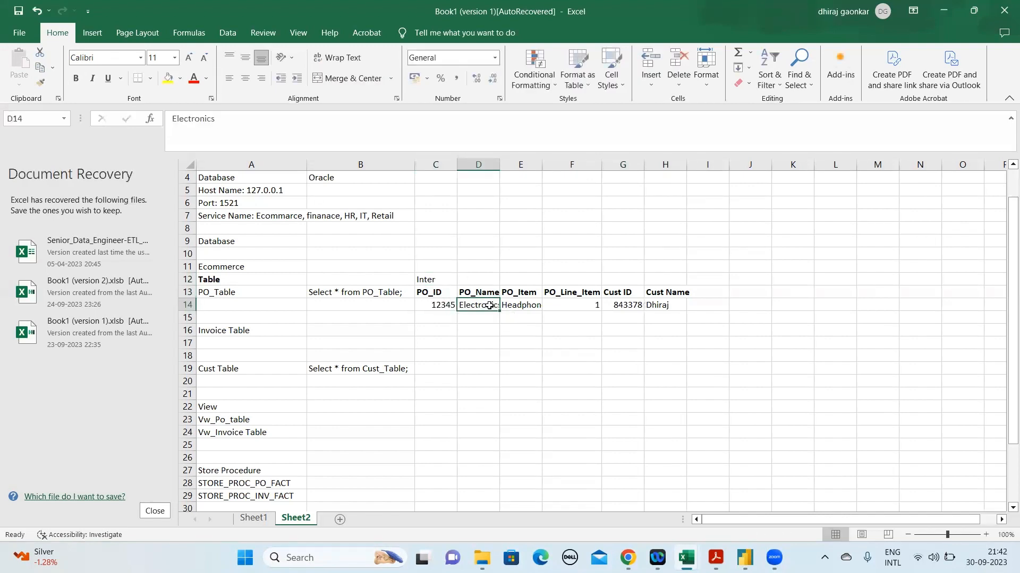
pyautogui.click(449, 306)
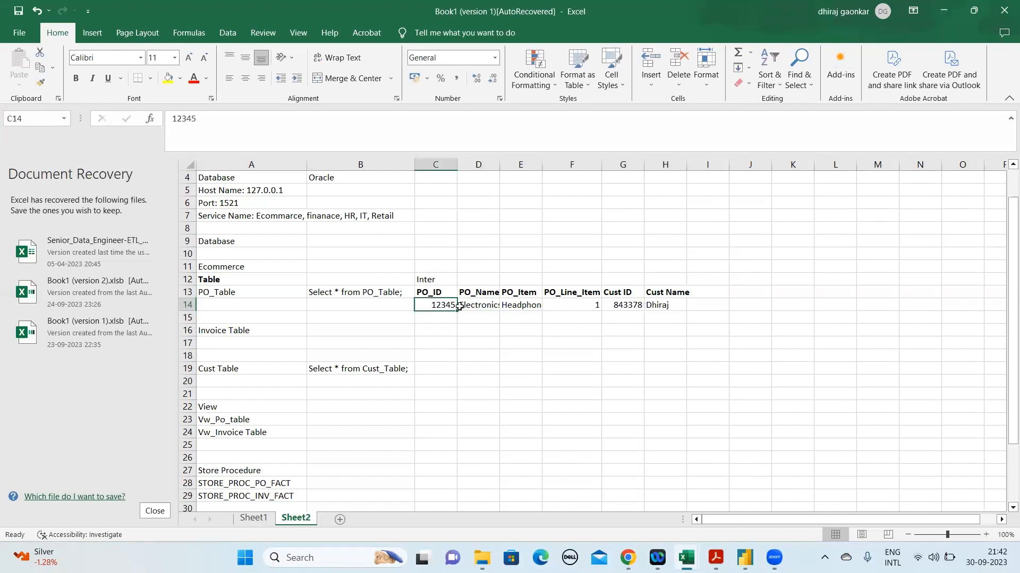
pyautogui.click(483, 304)
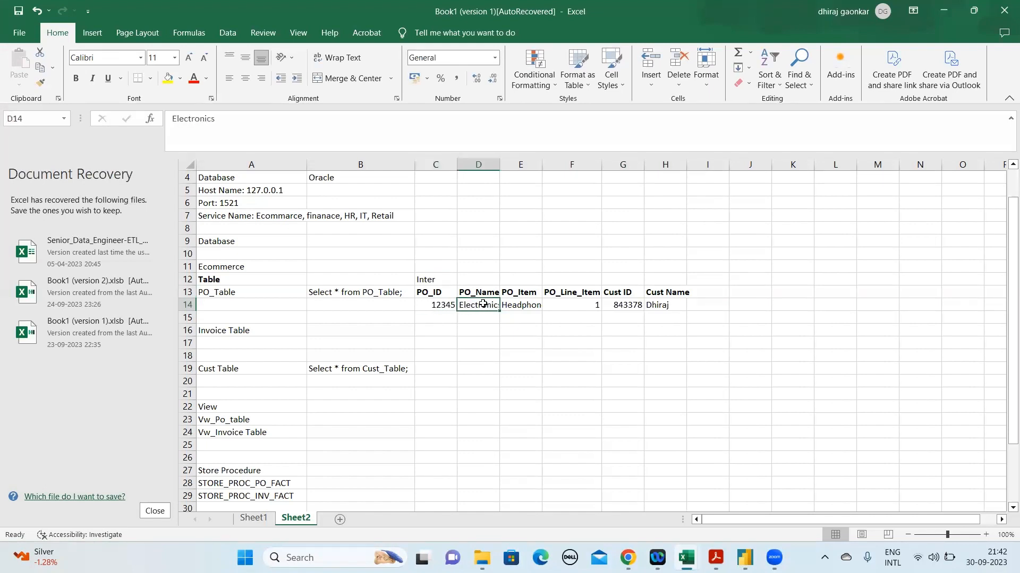
pyautogui.click(436, 304)
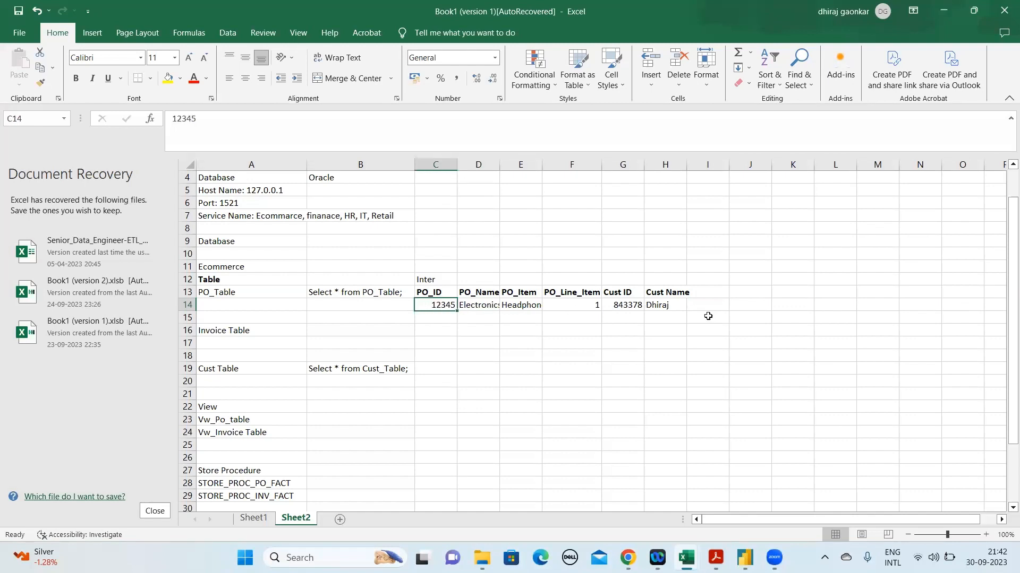
pyautogui.moveTo(421, 291); pyautogui.dragTo(674, 307)
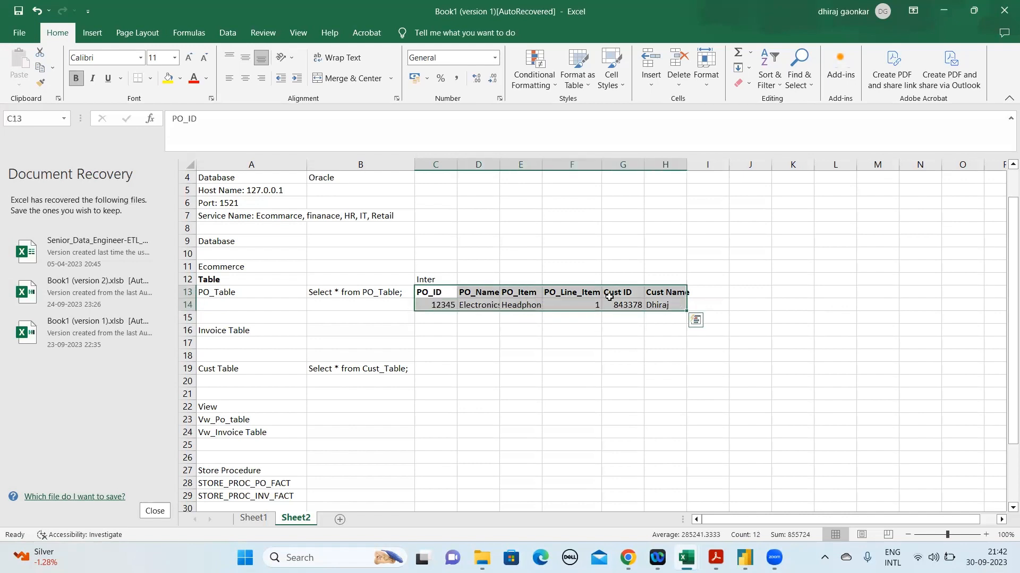
pyautogui.click(206, 121)
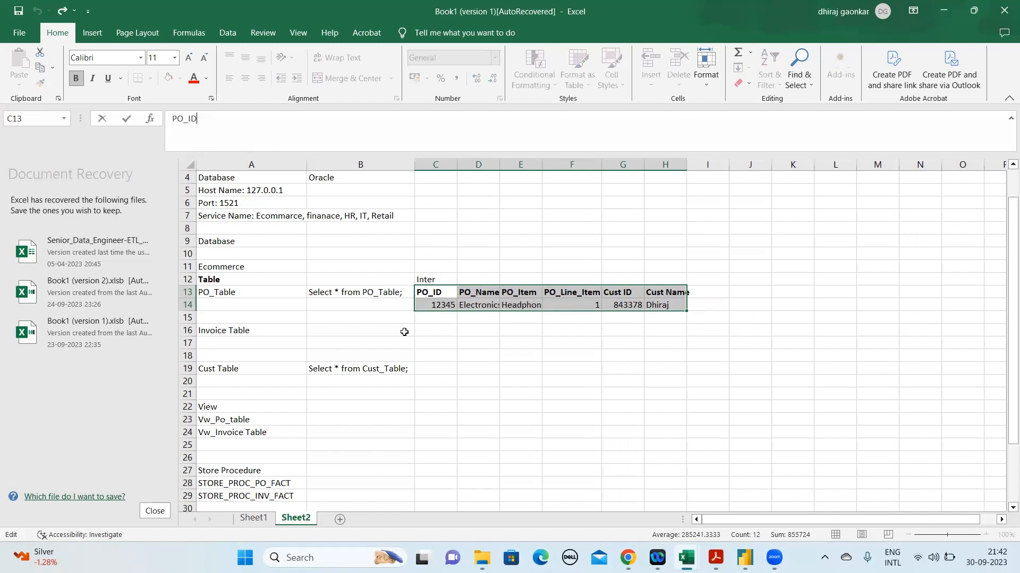
pyautogui.click(448, 281)
# Label cell B12 as Data Type, above the PO_Table query
pyautogui.click(380, 281)
pyautogui.write('Data Type')
pyautogui.press('Return')
# Complete the data type in C12 as Integer and make it bold
pyautogui.press('Up')
pyautogui.press('Right')
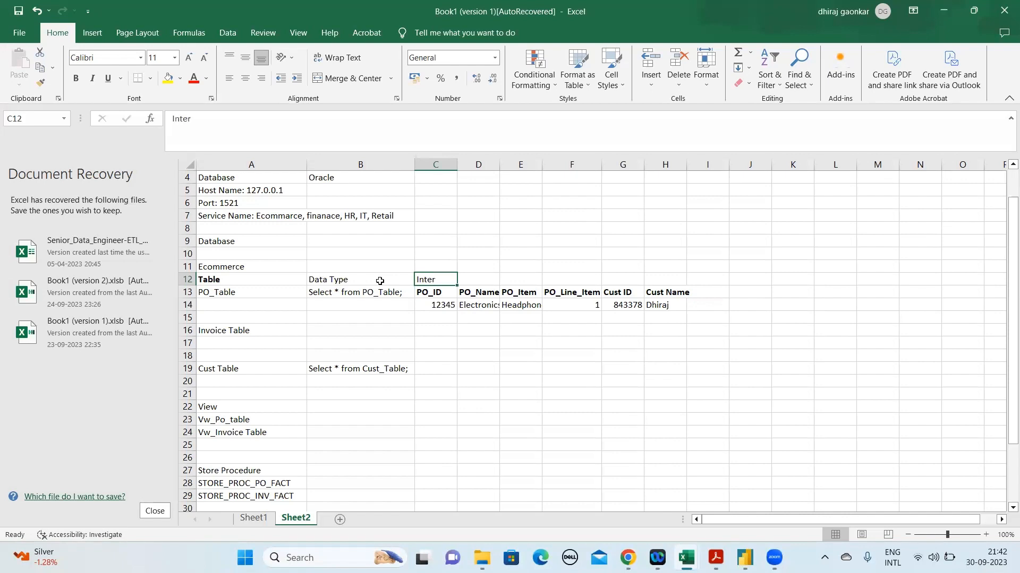
pyautogui.click(283, 120)
pyautogui.write('ger')
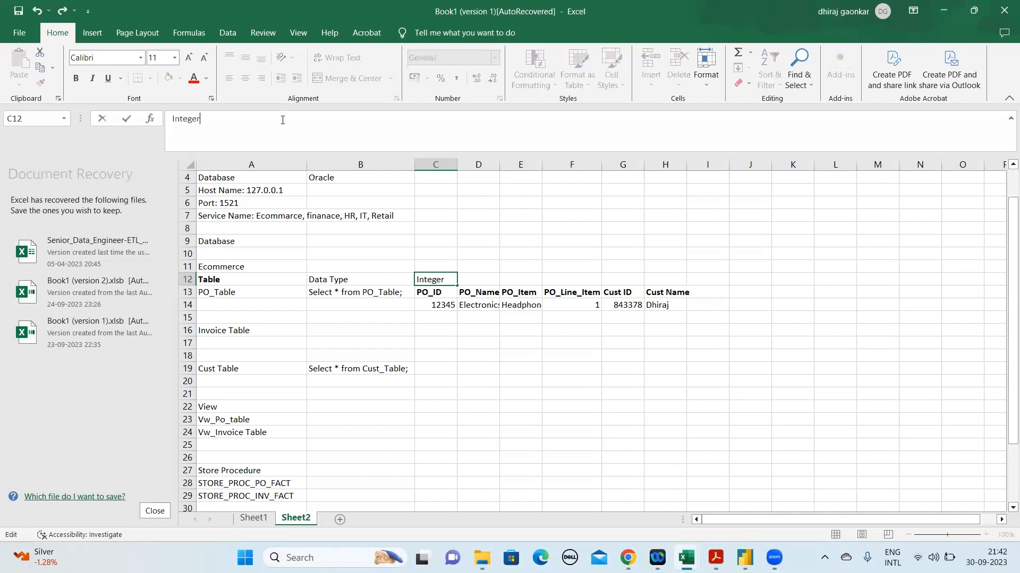
pyautogui.press('Tab')
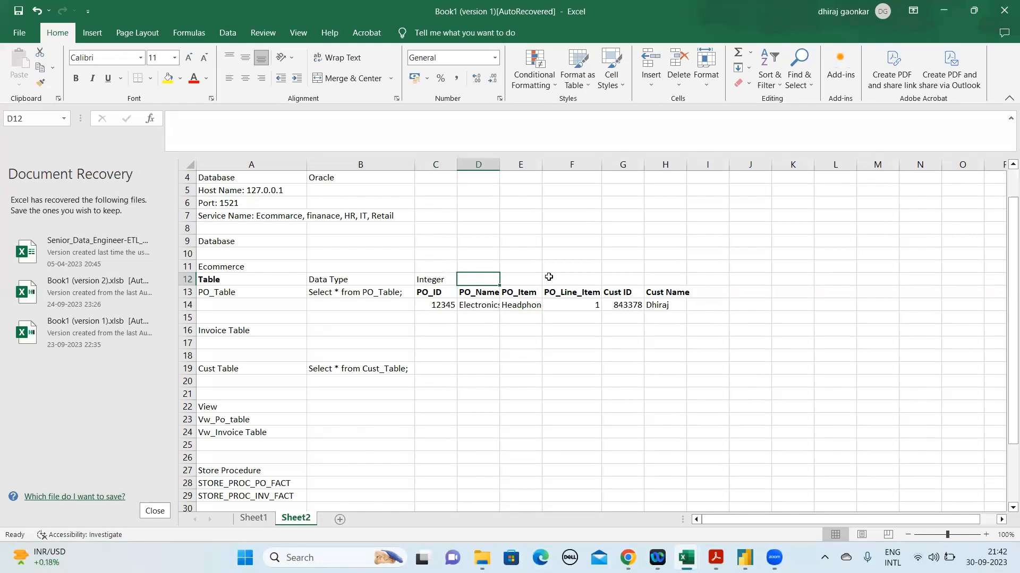
pyautogui.click(438, 280)
pyautogui.hotkey('ctrl', 'b')
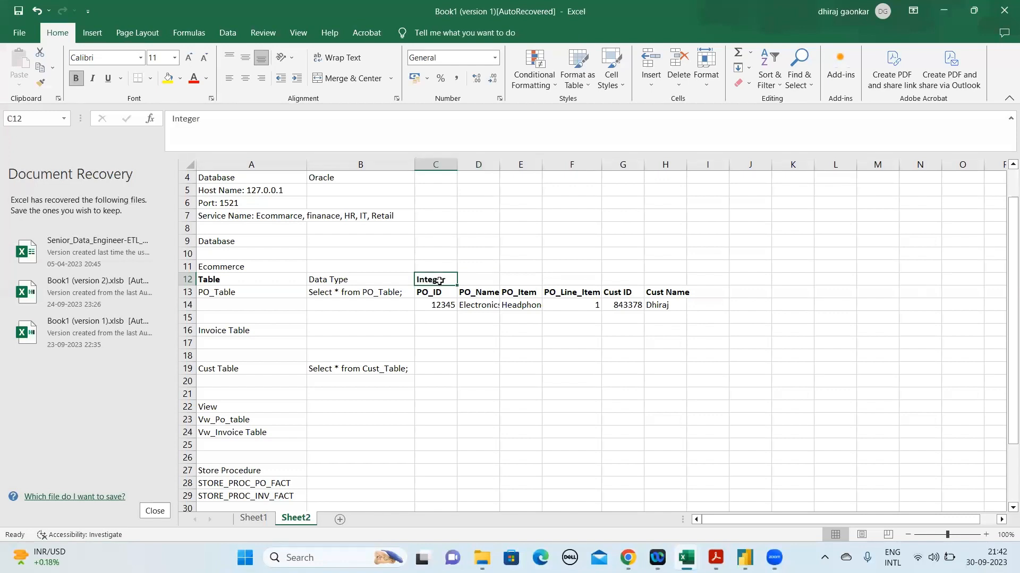
# Enter Varchar in D12 above the PO_Name heading and make it bold
pyautogui.click(480, 294)
pyautogui.click(478, 279)
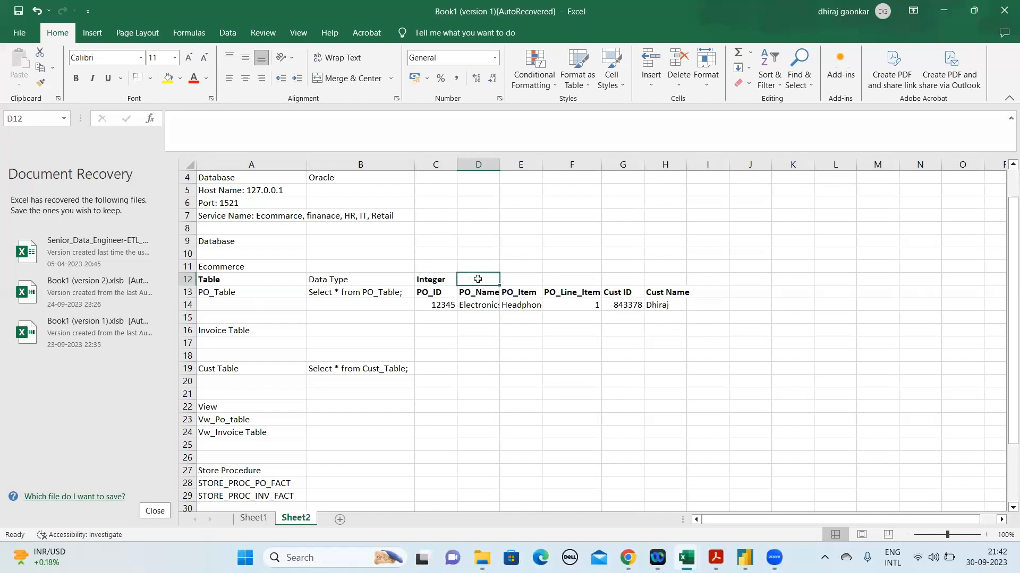
pyautogui.write('Varchar')
pyautogui.press('Return')
pyautogui.click(478, 279)
pyautogui.hotkey('ctrl', 'b')
pyautogui.press('Tab')
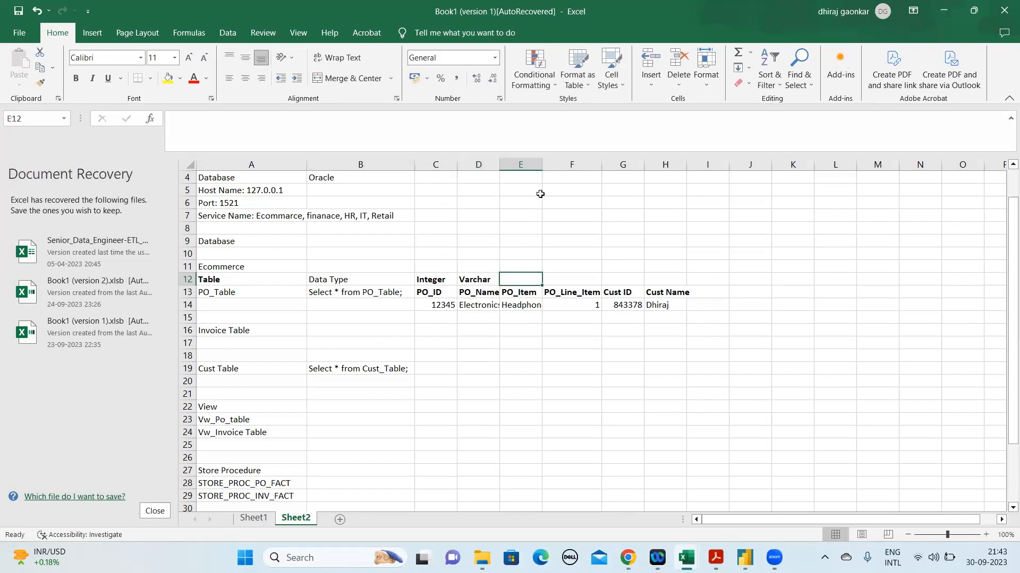
# Fit column E's width to its contents and copy the Varchar data type from D12 into E12
pyautogui.doubleClick(543, 166)
pyautogui.press('Left')
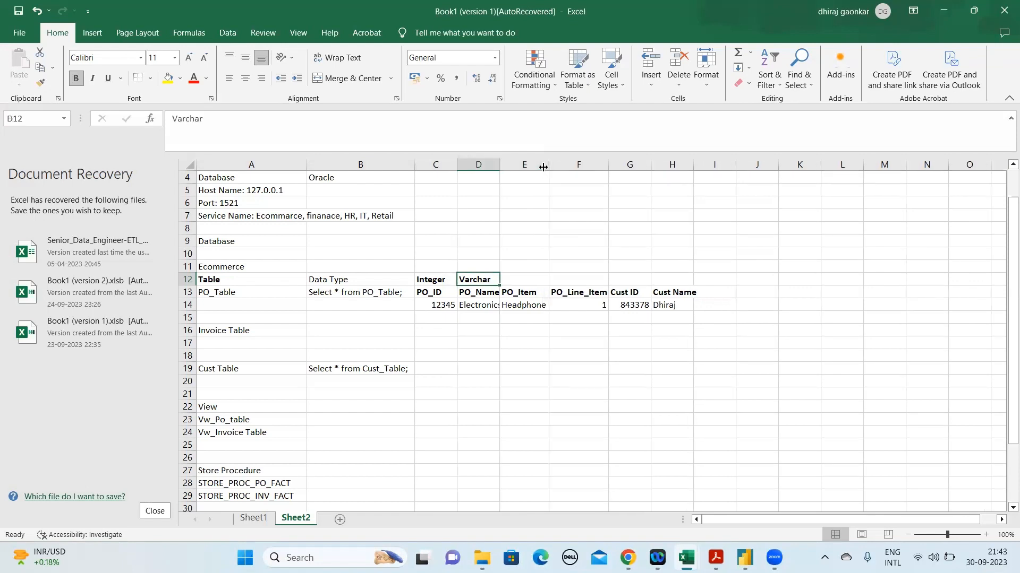
pyautogui.hotkey('ctrl', 'c')
pyautogui.press('Right')
pyautogui.press('Return')
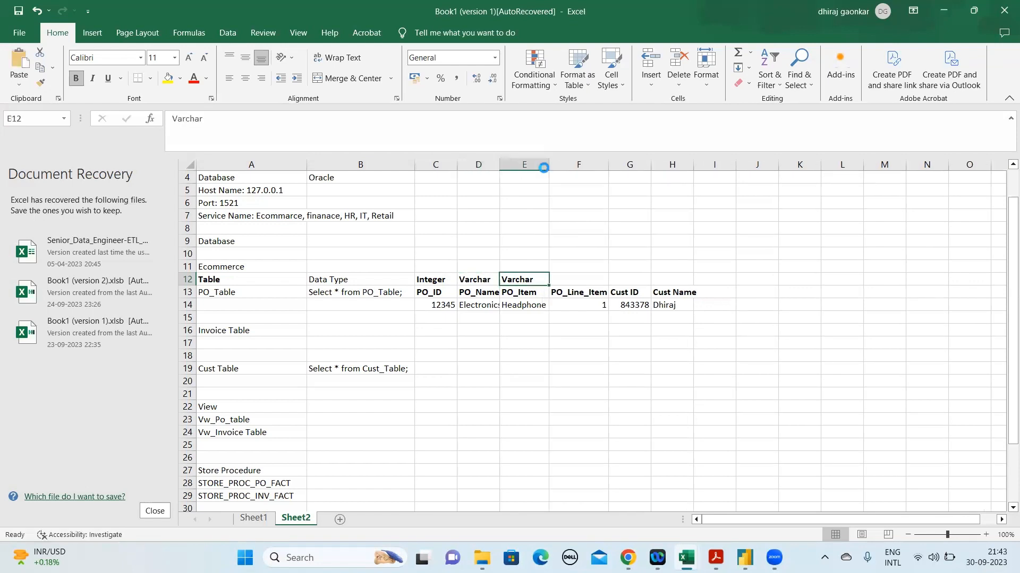
pyautogui.hotkey('ctrl', 's')
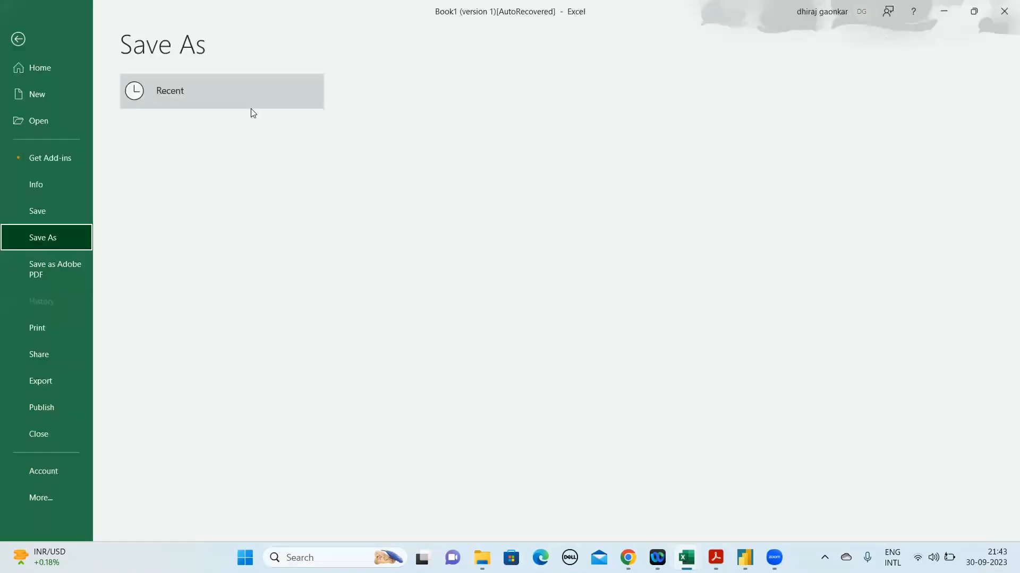
pyautogui.click(17, 38)
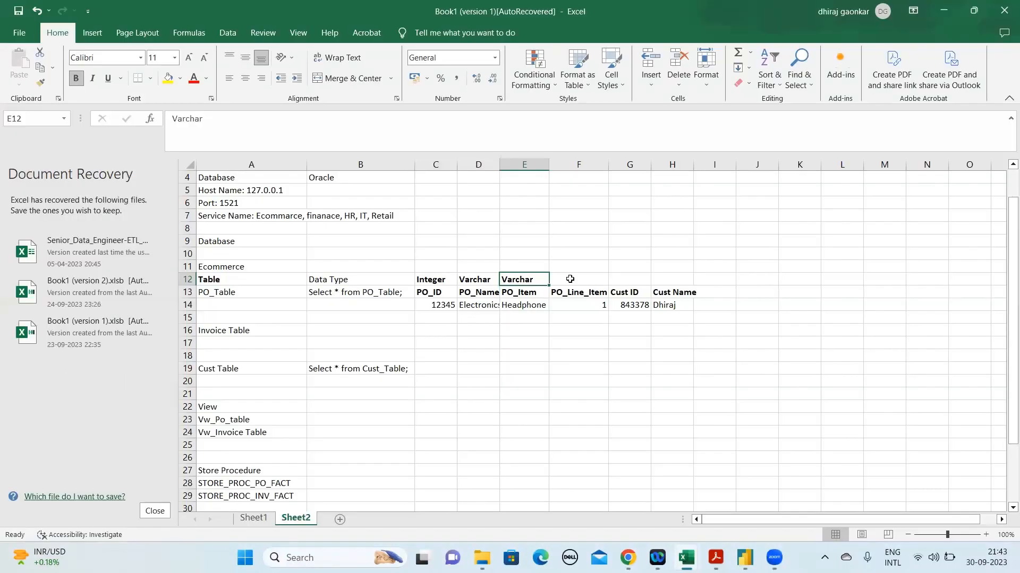
# Enter integer in F12 above the PO_Line_Item heading and copy it into G12 above Cust ID
pyautogui.click(570, 279)
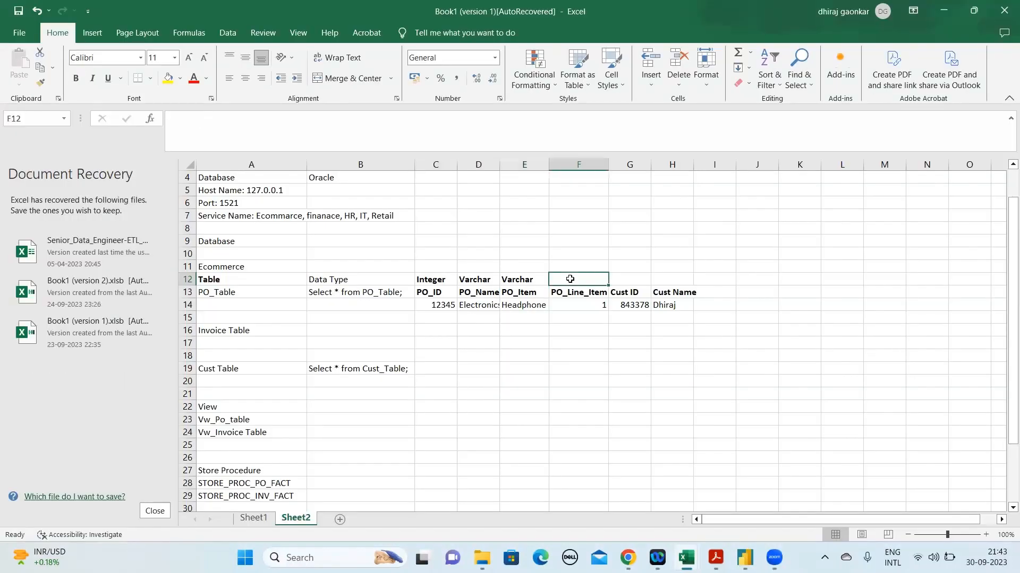
pyautogui.write('inte')
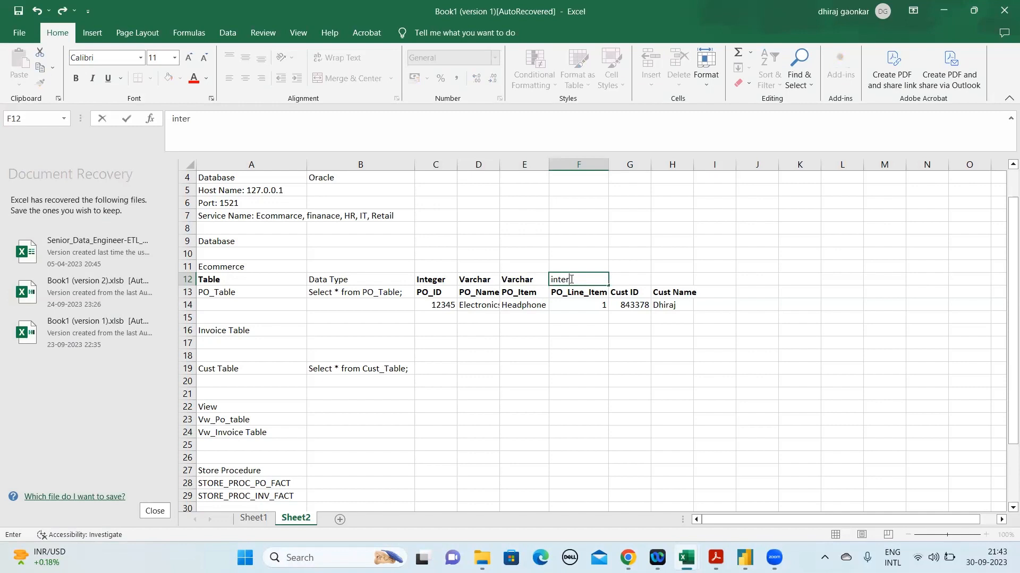
pyautogui.write('ger')
pyautogui.press('Return')
pyautogui.press('Up')
pyautogui.press('Right')
pyautogui.press('Left')
pyautogui.hotkey('ctrl', 'c')
pyautogui.press('Right')
pyautogui.hotkey('ctrl', 'v')
pyautogui.press('Escape')
# Enter varchar in H12 as the data type above the Cust Name heading
pyautogui.press('Right')
pyautogui.write('varchar')
pyautogui.press('Return')
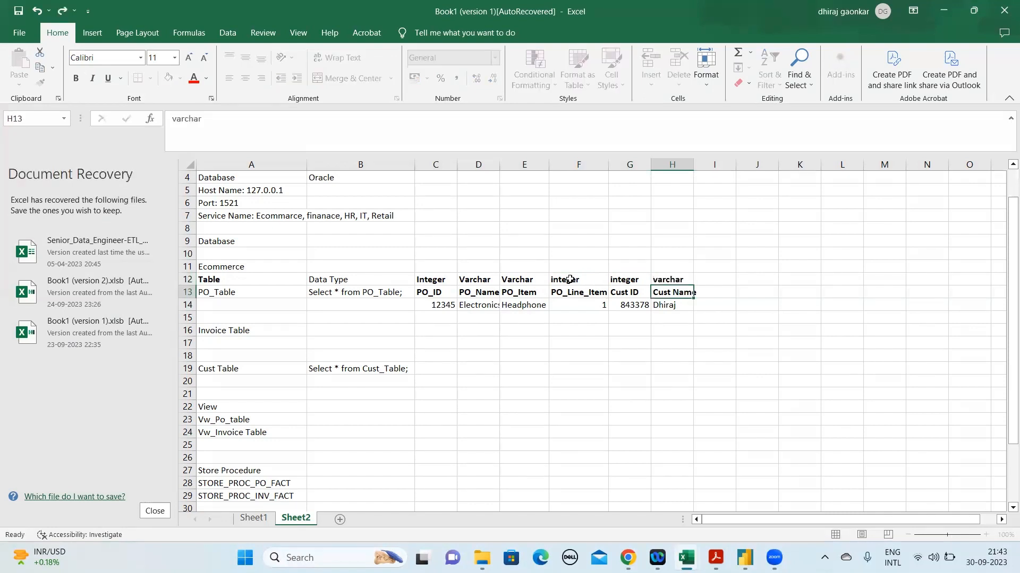
pyautogui.press('Down')
pyautogui.press('Down')
pyautogui.press('Left')
pyautogui.press('Left')
pyautogui.press('Left')
pyautogui.press('Left')
pyautogui.press('Left')
pyautogui.press('Left')
pyautogui.press('Left')
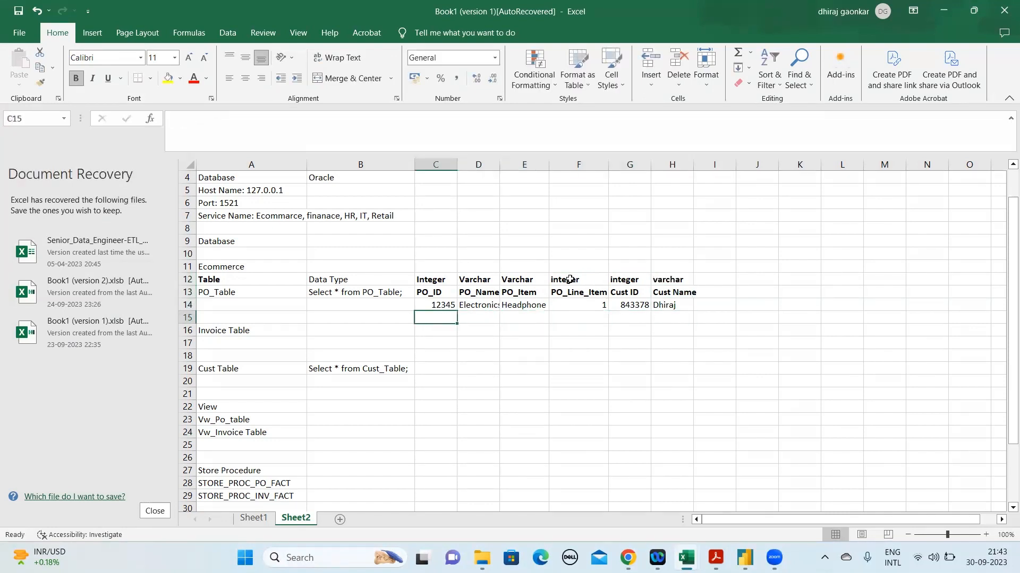
pyautogui.press('Down')
pyautogui.press('Down')
pyautogui.press('Down')
pyautogui.press('Up')
pyautogui.press('Up')
pyautogui.press('Down')
pyautogui.press('Down')
pyautogui.press('Down')
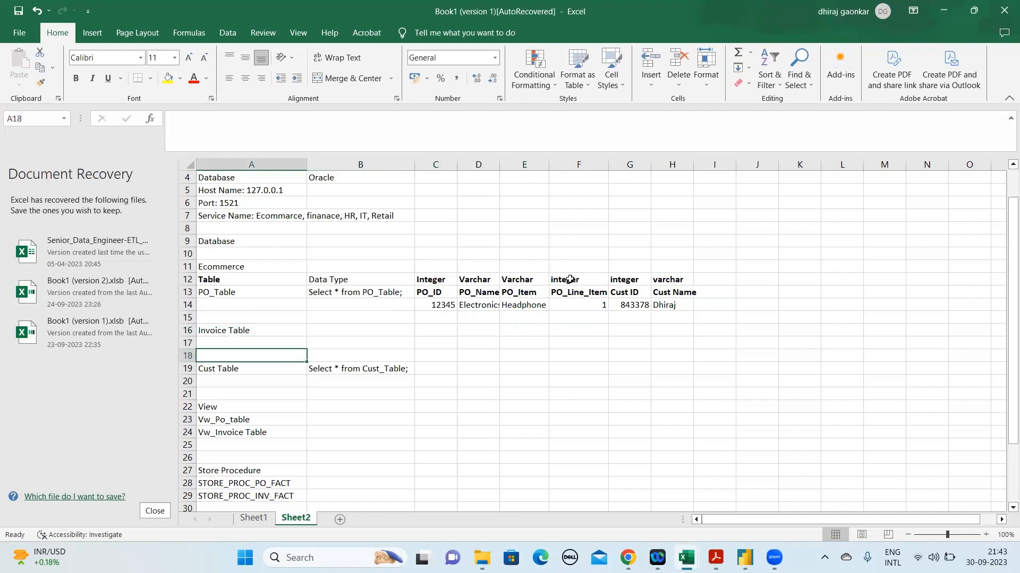
# Enter the query Select * from Table; in B16 beside Invoice Table
pyautogui.click(360, 325)
pyautogui.write('Select')
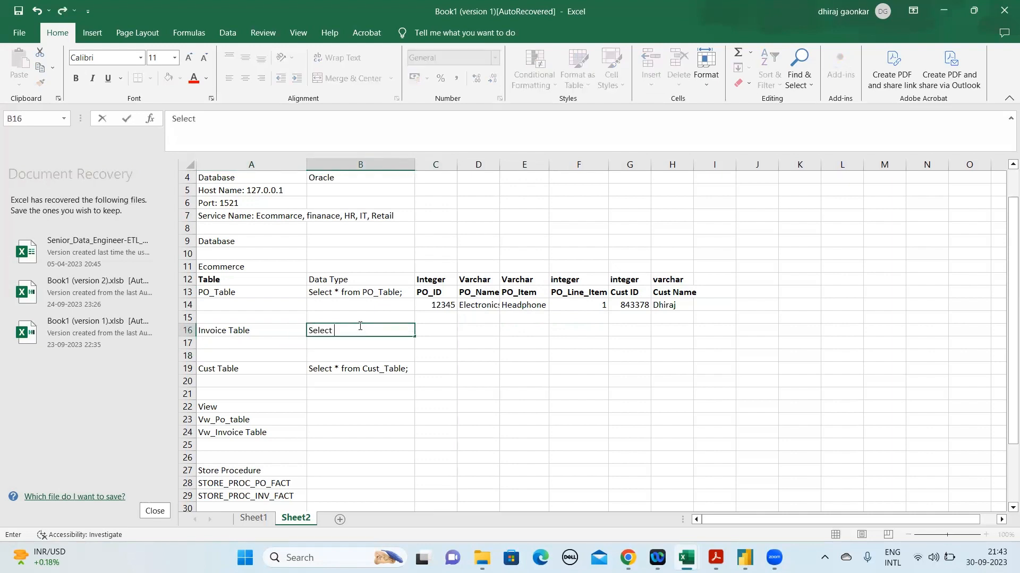
pyautogui.write(' * froim Table')
pyautogui.press('Tab')
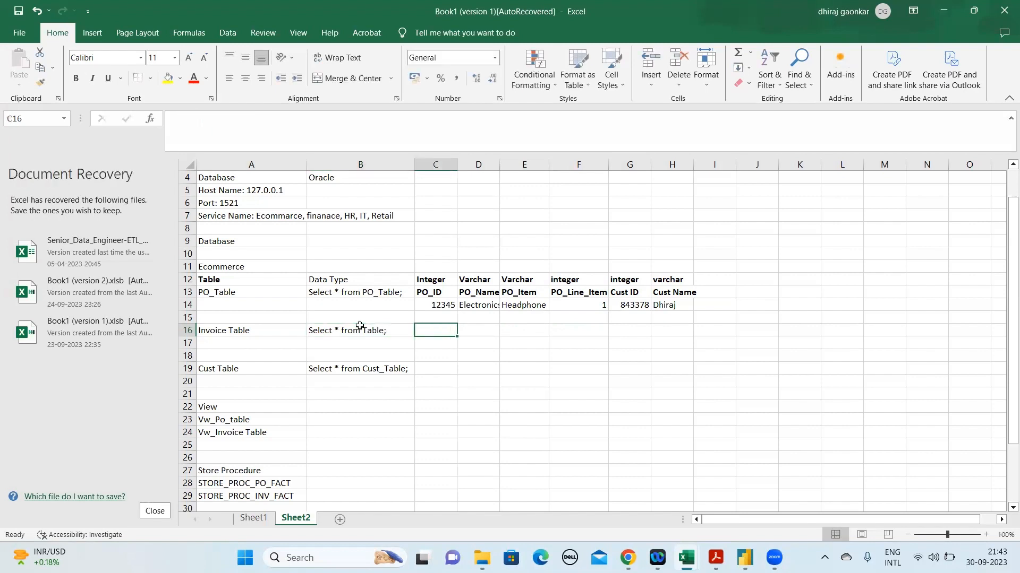
# Move the Invoice Table query down to B17 and label B16 as Data Type
pyautogui.click(360, 329)
pyautogui.moveTo(360, 326); pyautogui.dragTo(360, 339)
pyautogui.click(360, 326)
pyautogui.write('Data')
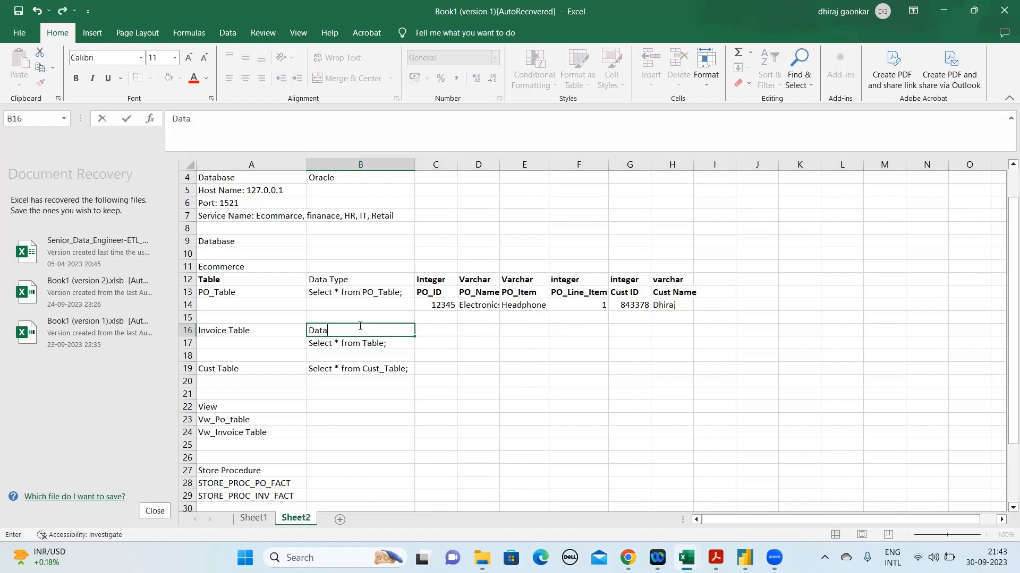
pyautogui.write(' Type')
pyautogui.press('BackSpace')
pyautogui.press('BackSpace')
pyautogui.write('pe')
pyautogui.press('Return')
# Enter the column heading Inv_ID in C17 beside the invoice query
pyautogui.press('Up')
pyautogui.press('Right')
pyautogui.press('Down')
pyautogui.write('Inv_ID')
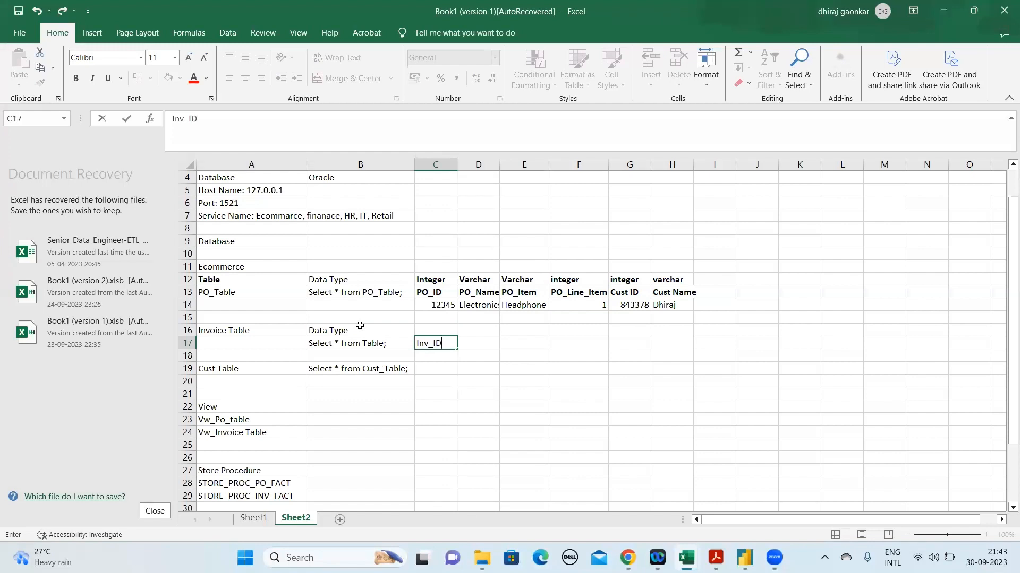
pyautogui.moveTo(422, 280); pyautogui.dragTo(678, 289)
pyautogui.click(429, 291)
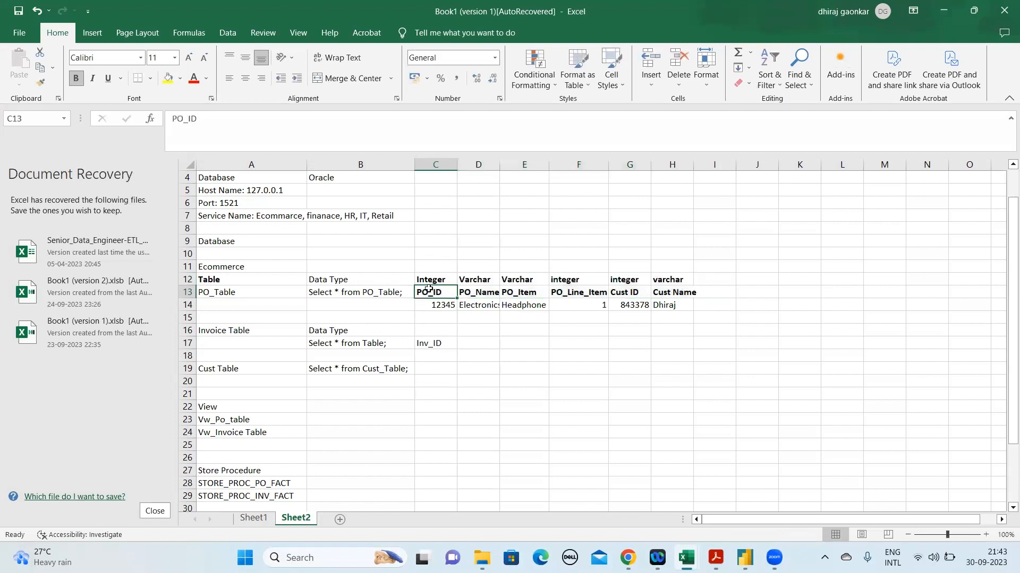
# Enter the key note PK: NOT NULL: UNQ in B14 below the PO_Table query
pyautogui.click(440, 346)
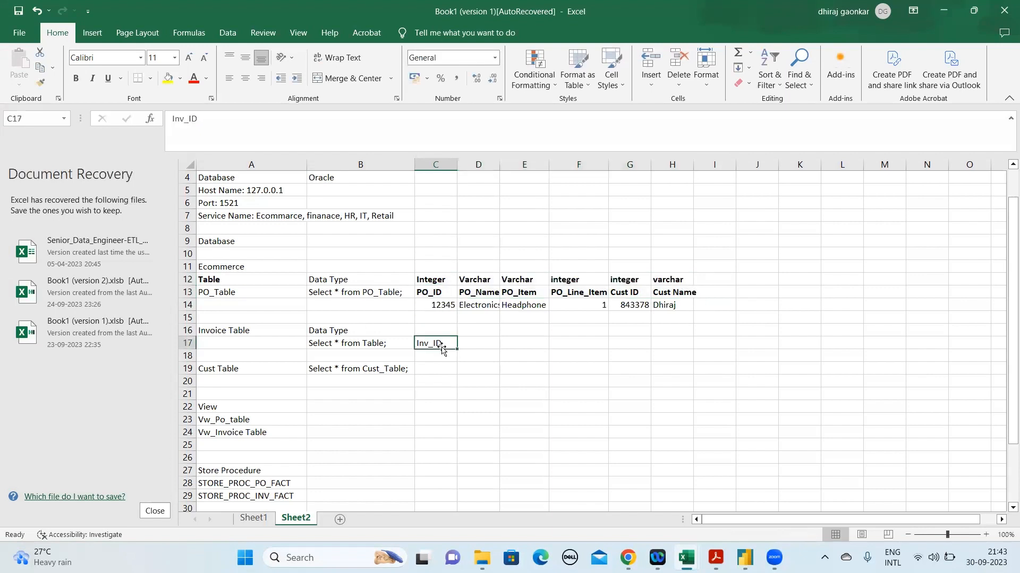
pyautogui.click(670, 309)
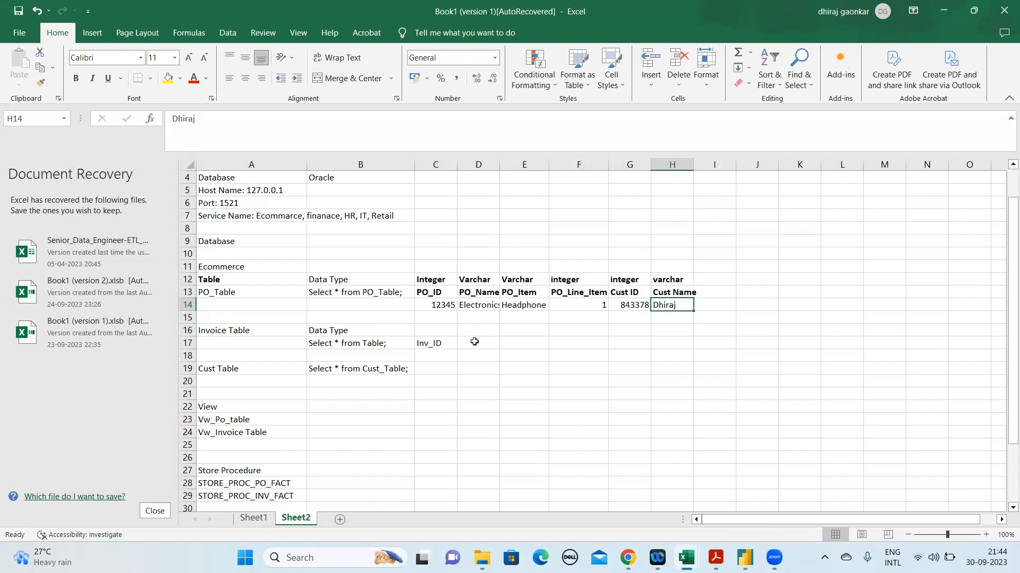
pyautogui.click(442, 304)
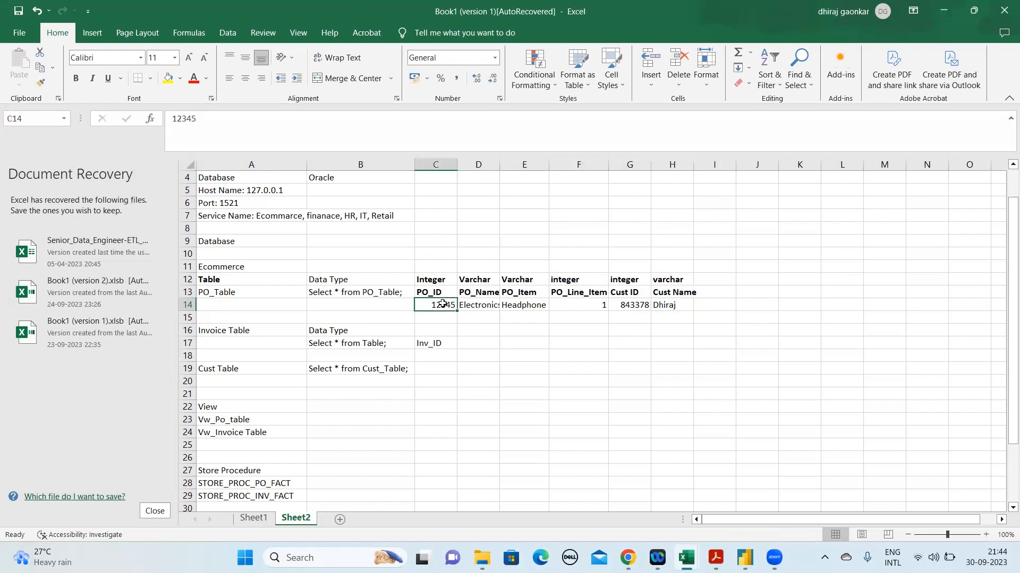
pyautogui.click(380, 303)
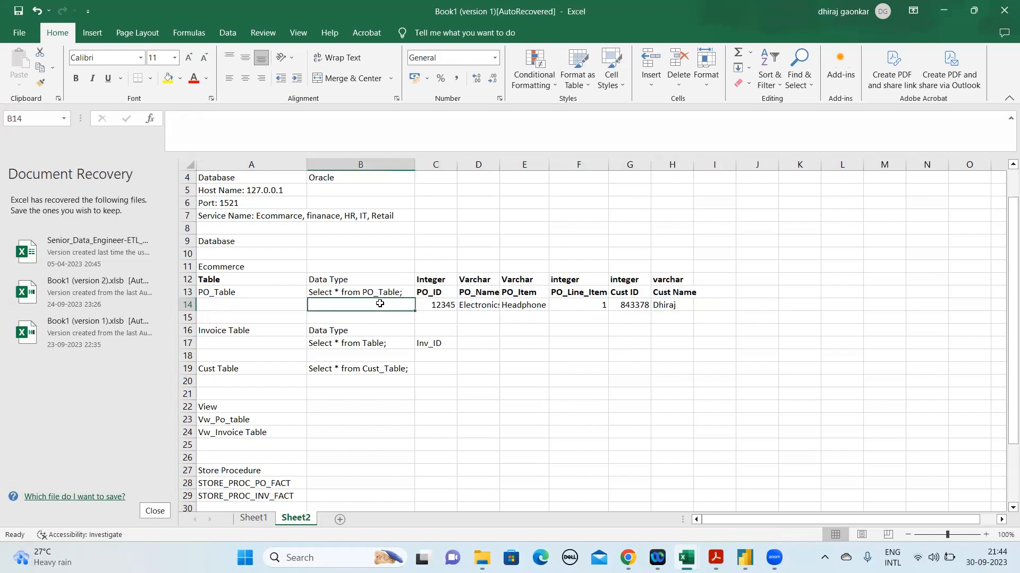
pyautogui.write('PK: NOT NUL')
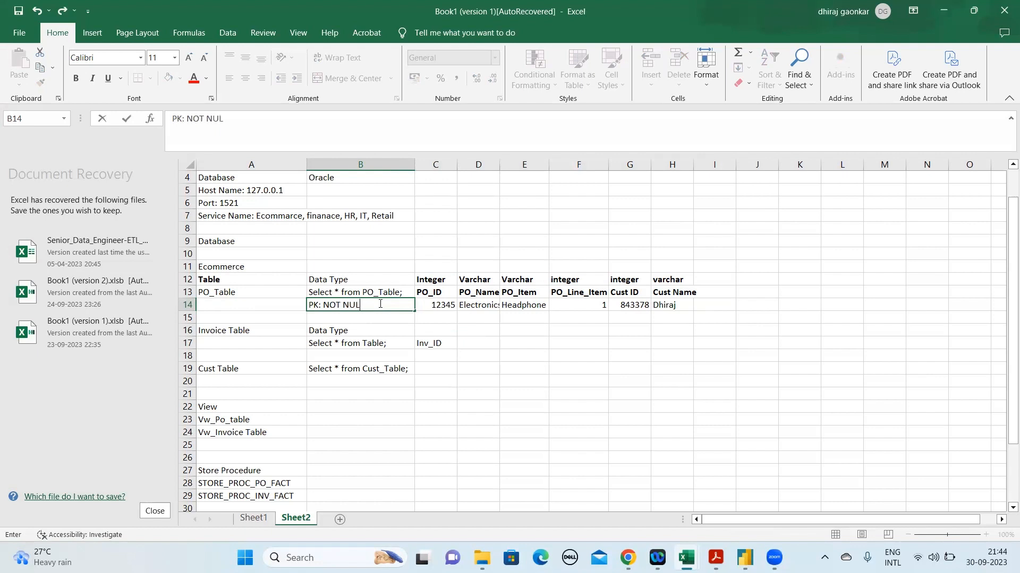
pyautogui.write('L:')
pyautogui.write('UnQ')
pyautogui.press('BackSpace')
pyautogui.press('BackSpace')
pyautogui.write('NQ')
pyautogui.press('Return')
# Insert a blank row above the Cust Table row
pyautogui.press('Right')
pyautogui.press('Down')
pyautogui.press('Down')
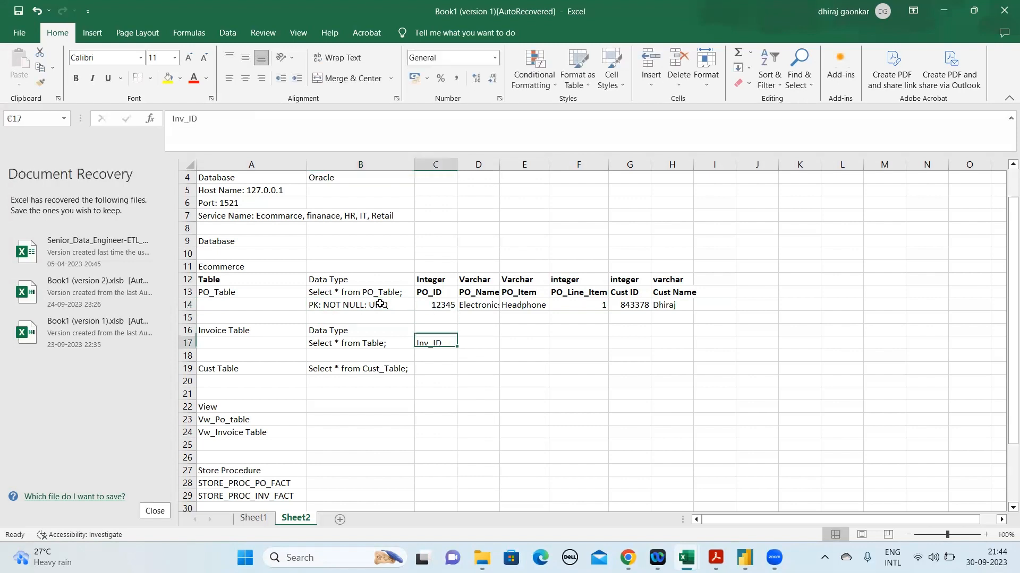
pyautogui.rightClick(193, 371)
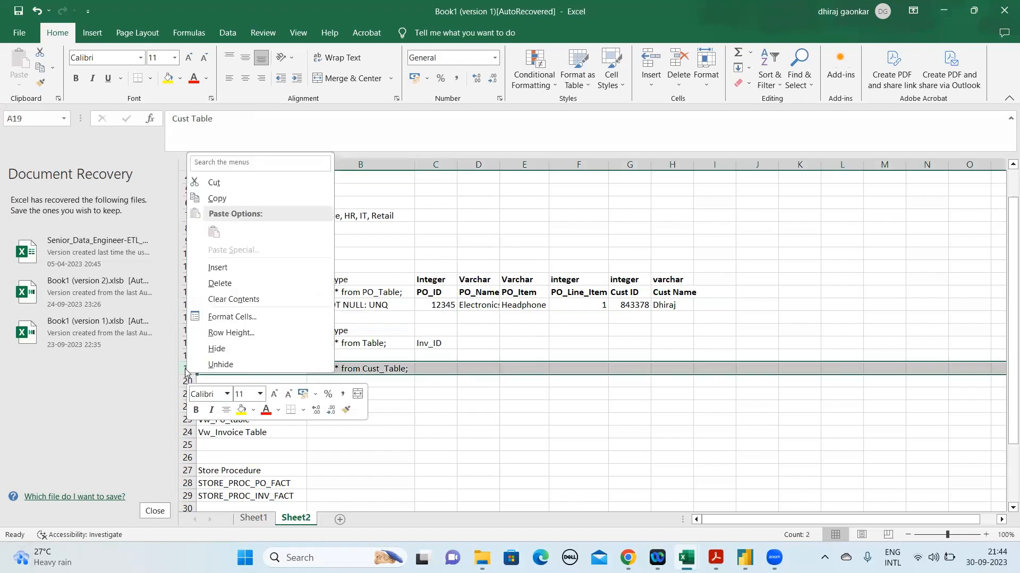
pyautogui.click(223, 267)
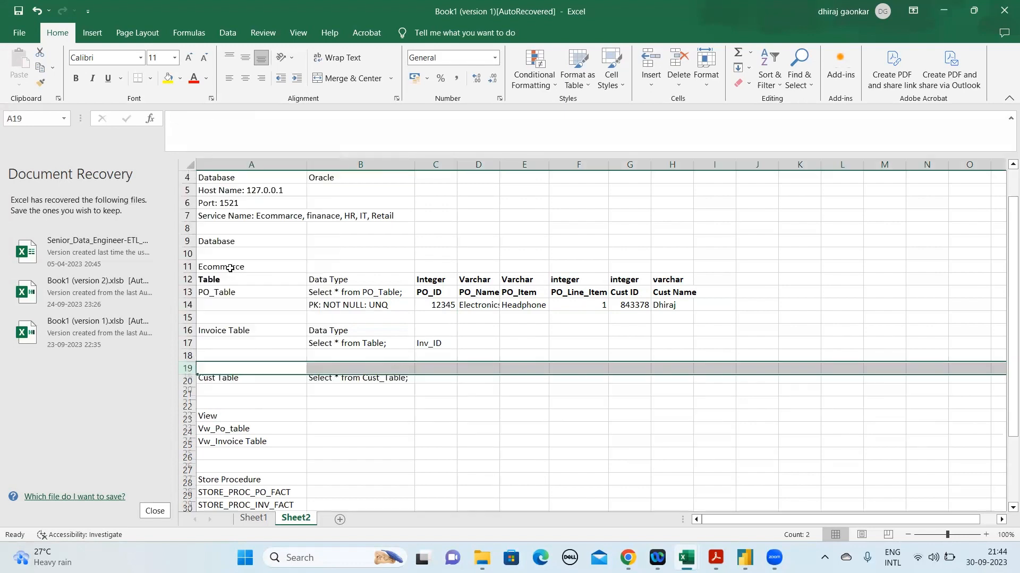
# Enter the heading inv date in D17 and make the Inv_ID heading in C17 bold
pyautogui.click(474, 344)
pyautogui.write('INV')
pyautogui.press('BackSpace')
pyautogui.press('BackSpace')
pyautogui.press('BackSpace')
pyautogui.write('inv')
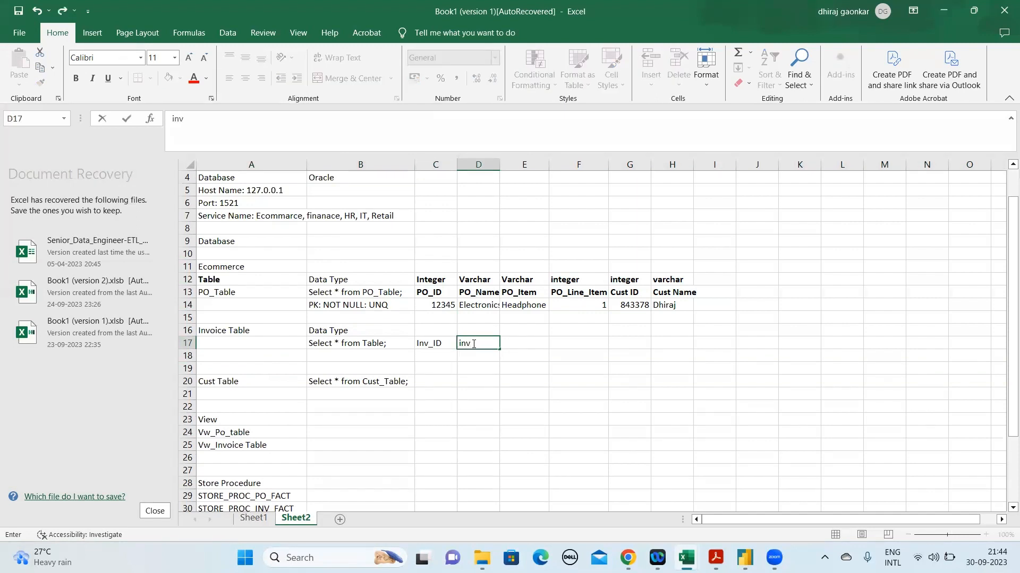
pyautogui.write('_date')
pyautogui.press('Return')
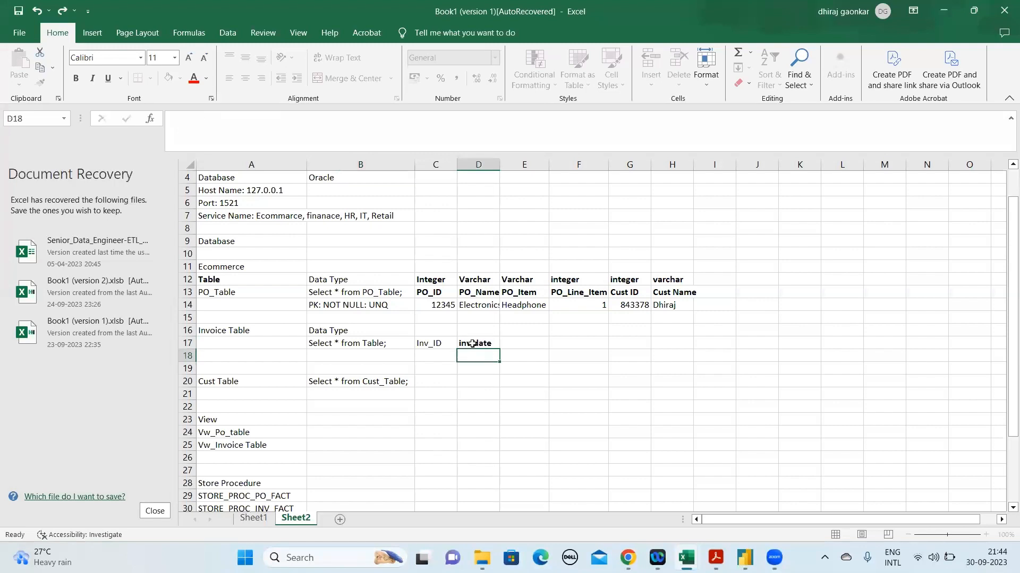
pyautogui.press('Up')
pyautogui.press('Left')
pyautogui.hotkey('ctrl', 'b')
pyautogui.press('Right')
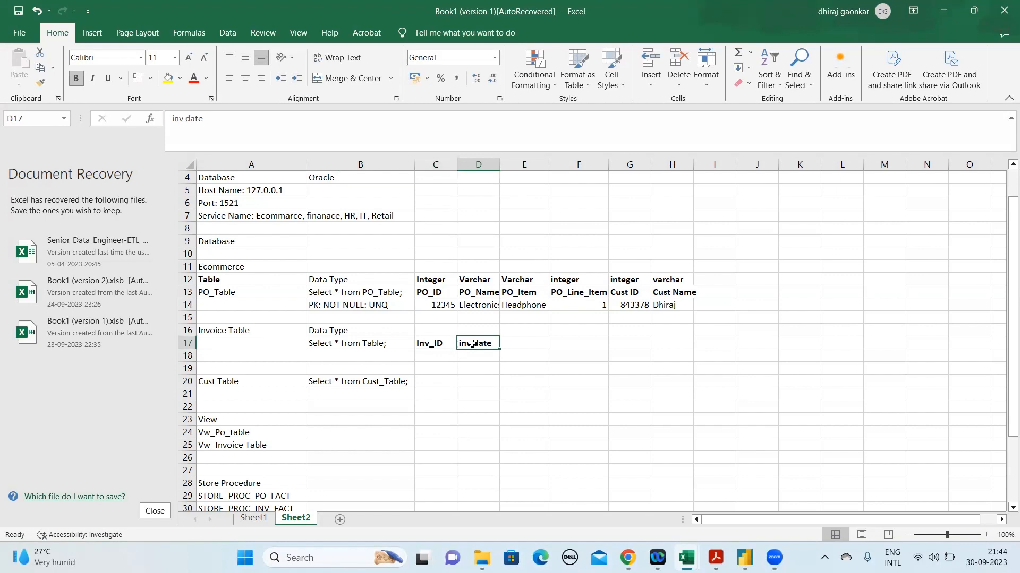
# Enter the heading Inv_name in E17 and make it bold
pyautogui.press('Right')
pyautogui.write('Inv')
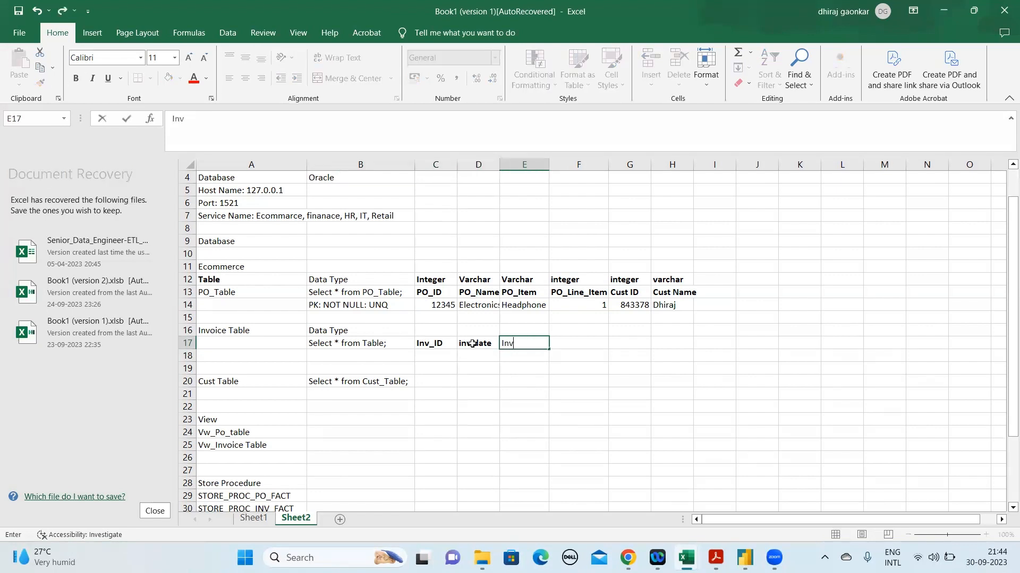
pyautogui.write('_name')
pyautogui.hotkey('ctrl', 'Return')
pyautogui.hotkey('ctrl', 'b')
pyautogui.press('Right')
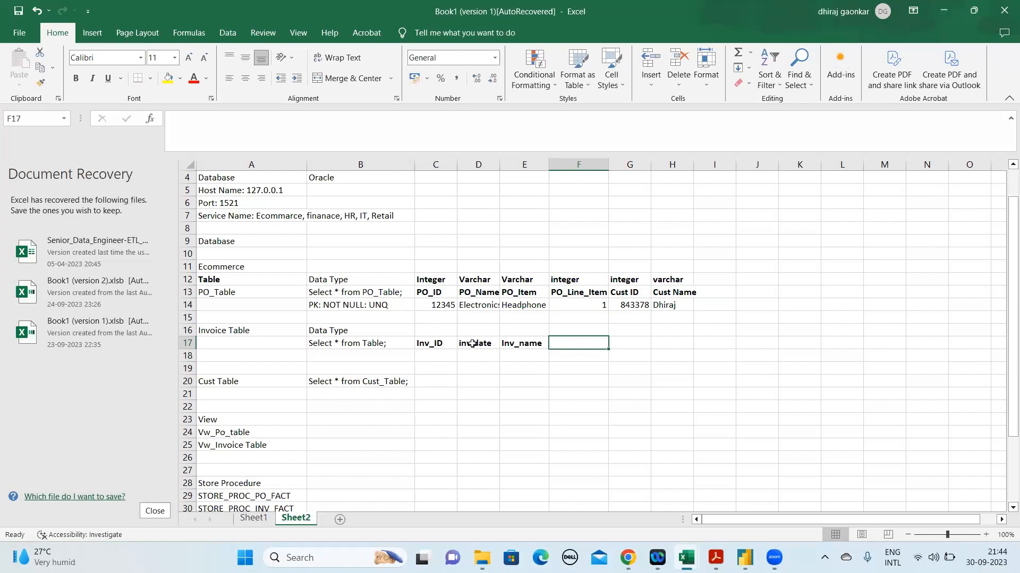
# Add the invoice column headings Cust_id in F17 and Cust Name in G17
pyautogui.write('C')
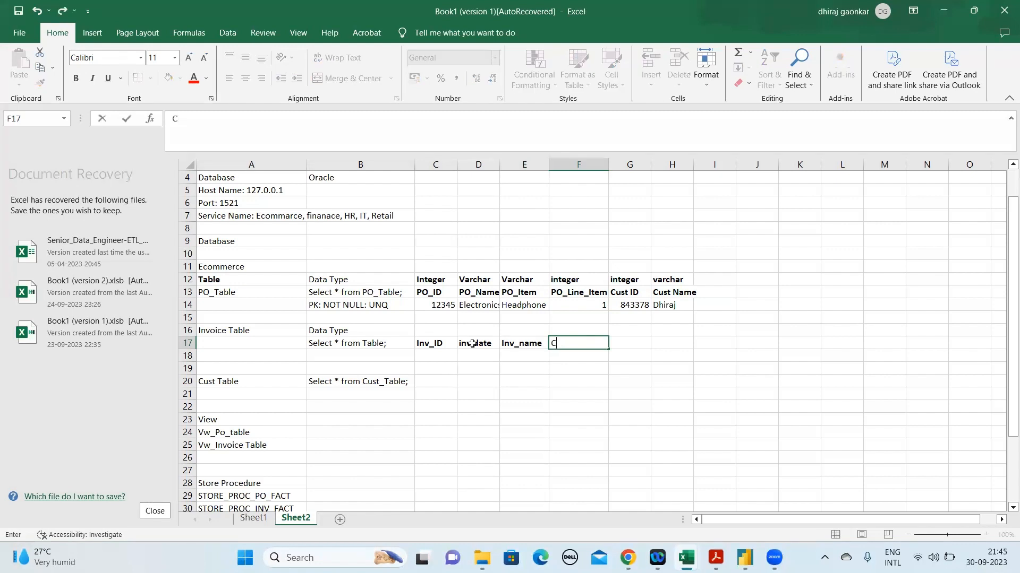
pyautogui.write('ust_id')
pyautogui.press('Tab')
pyautogui.write('Cust ')
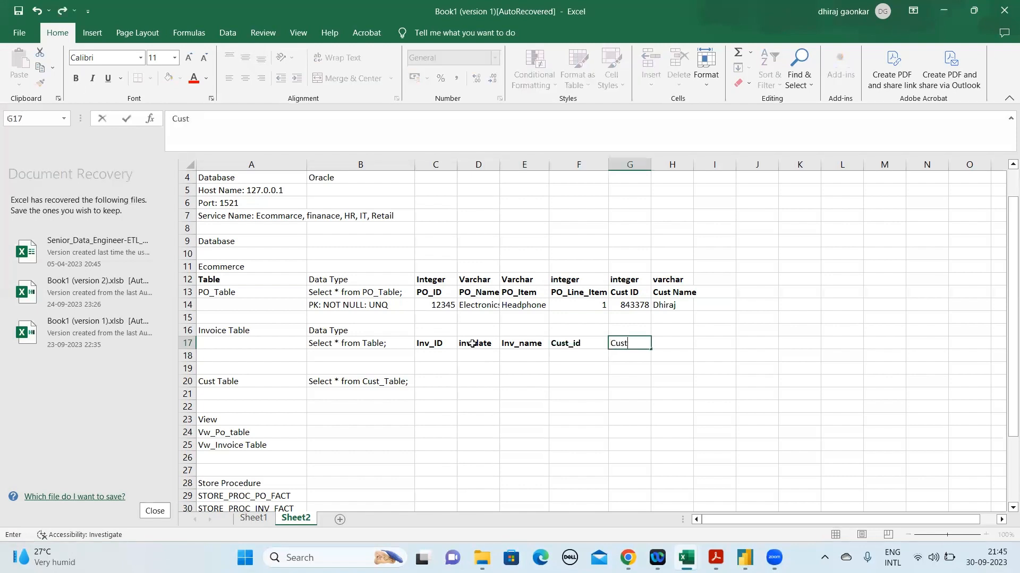
pyautogui.write('Name')
pyautogui.moveTo(186, 278); pyautogui.dragTo(617, 377)
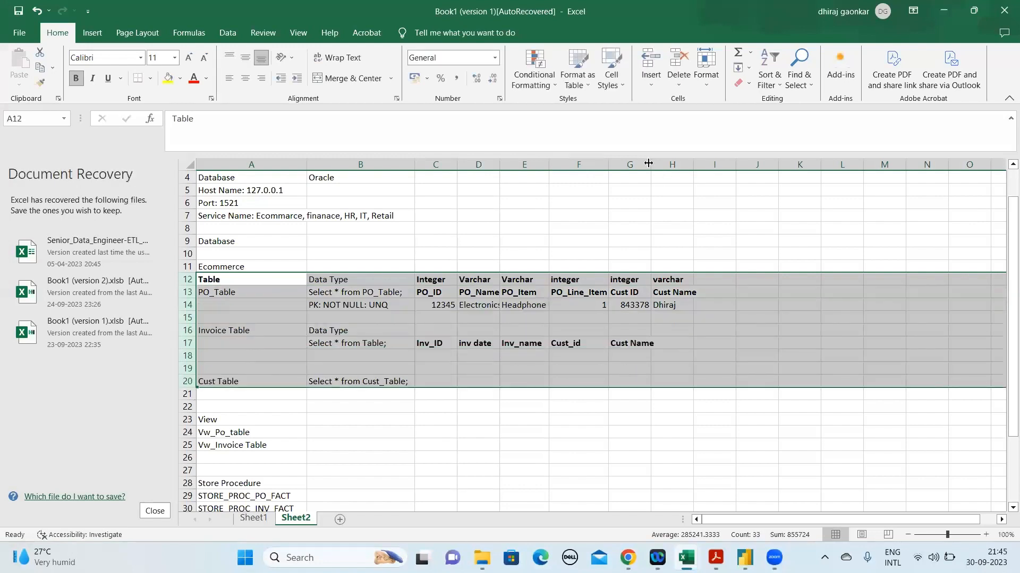
# Enter the sample value 4567 in C18 below the Inv_ID heading
pyautogui.click(622, 327)
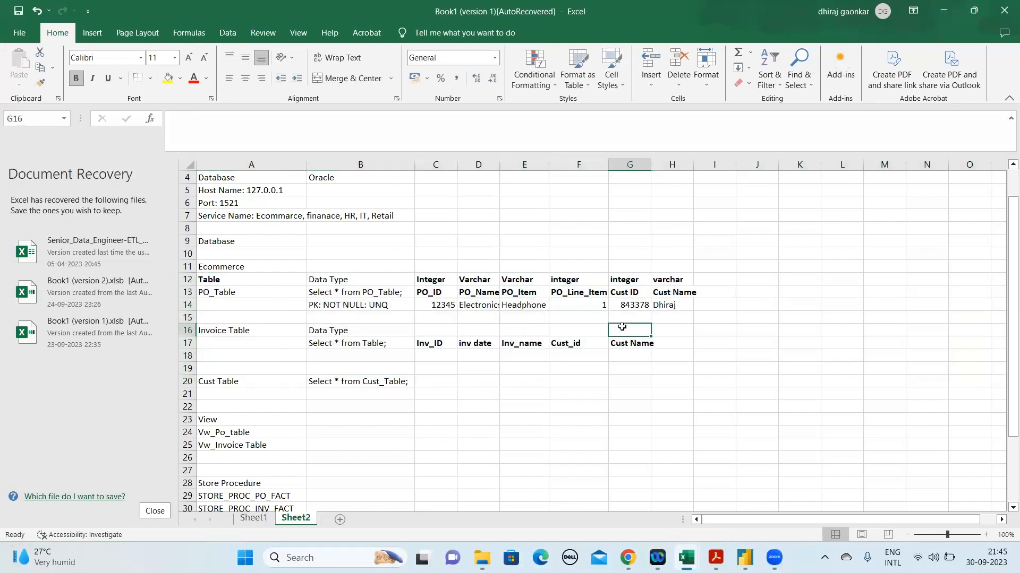
pyautogui.click(420, 356)
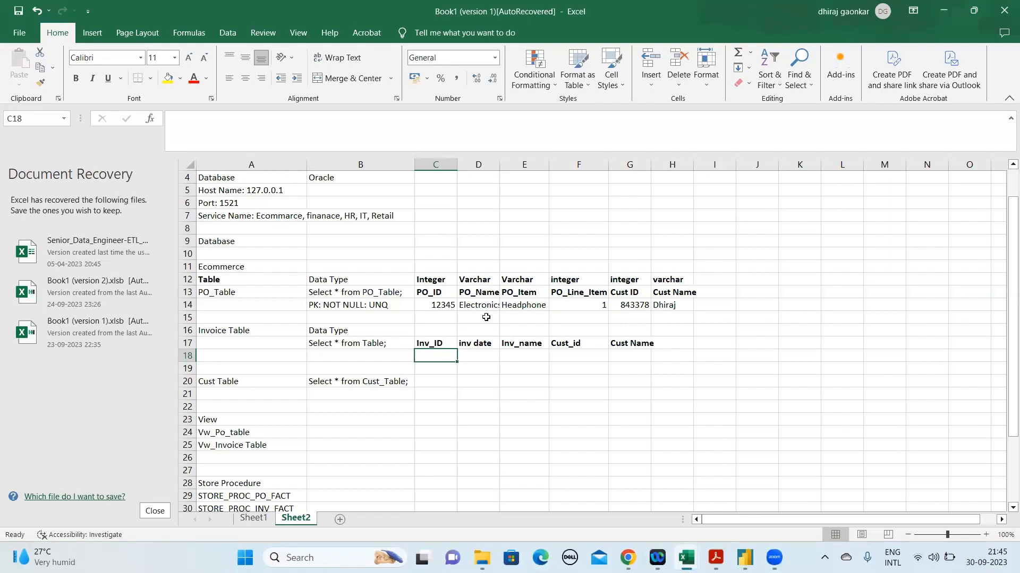
pyautogui.click(349, 366)
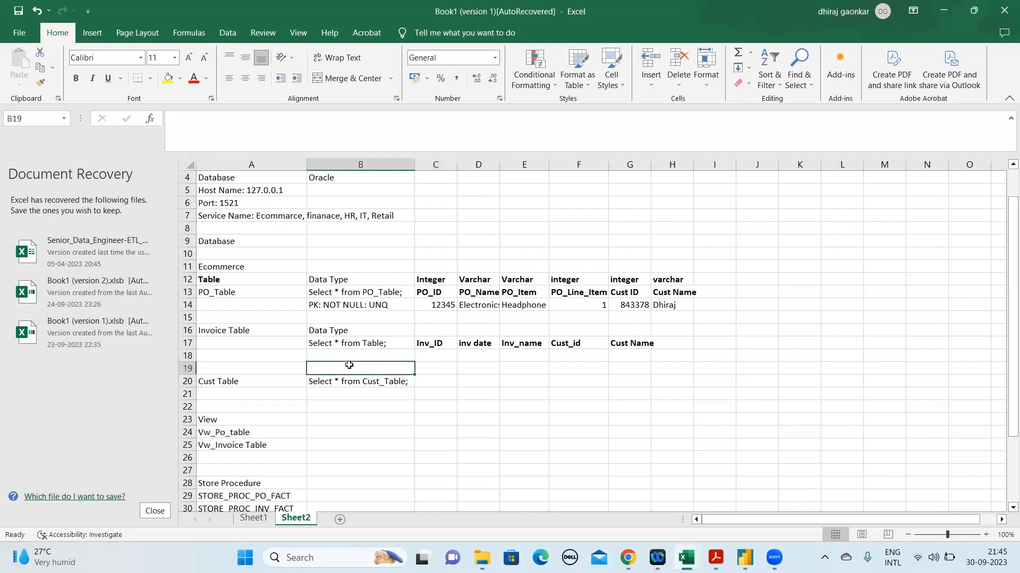
pyautogui.click(437, 356)
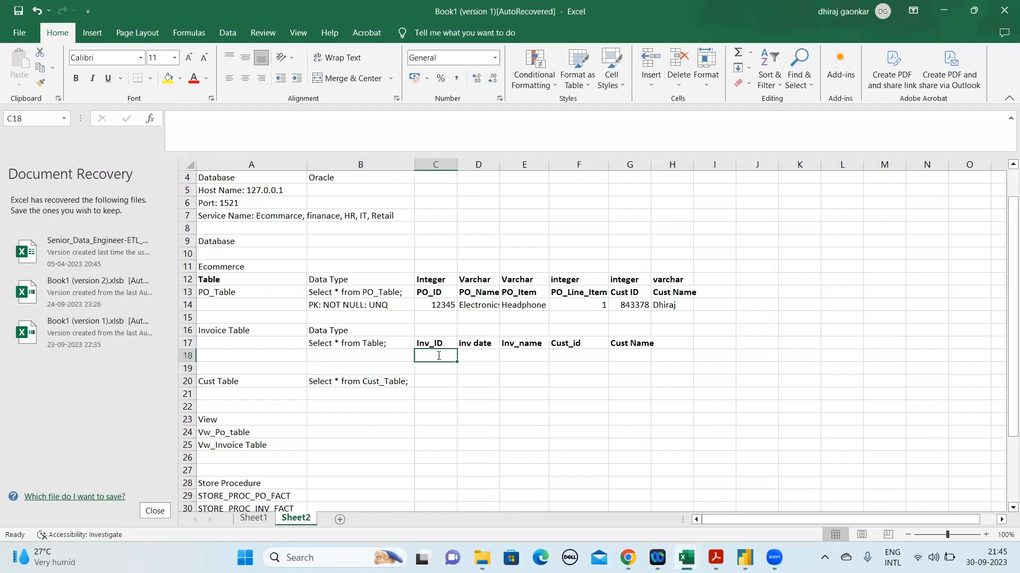
pyautogui.write('45677')
pyautogui.press('BackSpace')
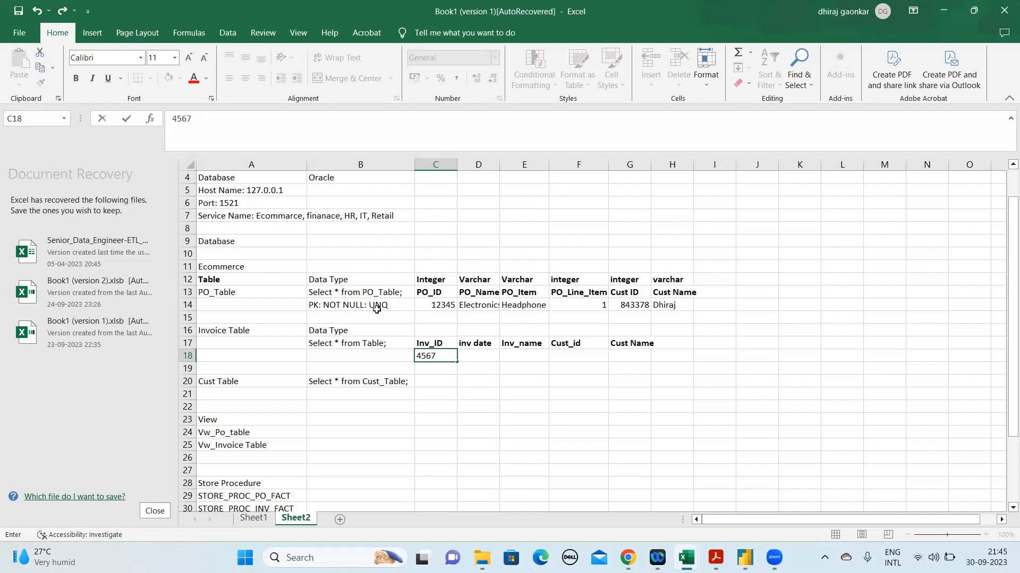
pyautogui.click(183, 304)
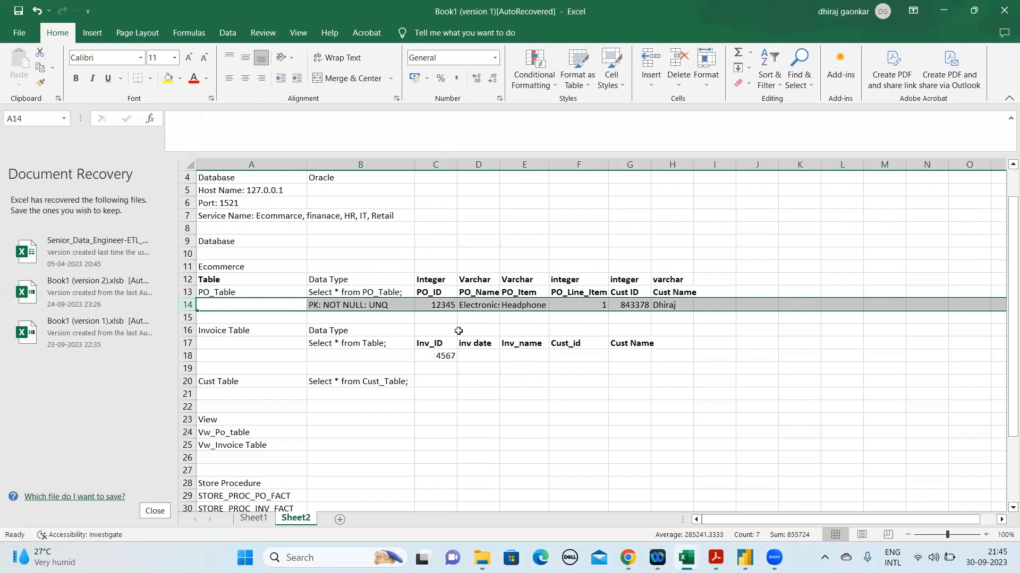
# Add a PO_Date column heading in I13 of the PO table and enter its data type Date in I12
pyautogui.click(715, 279)
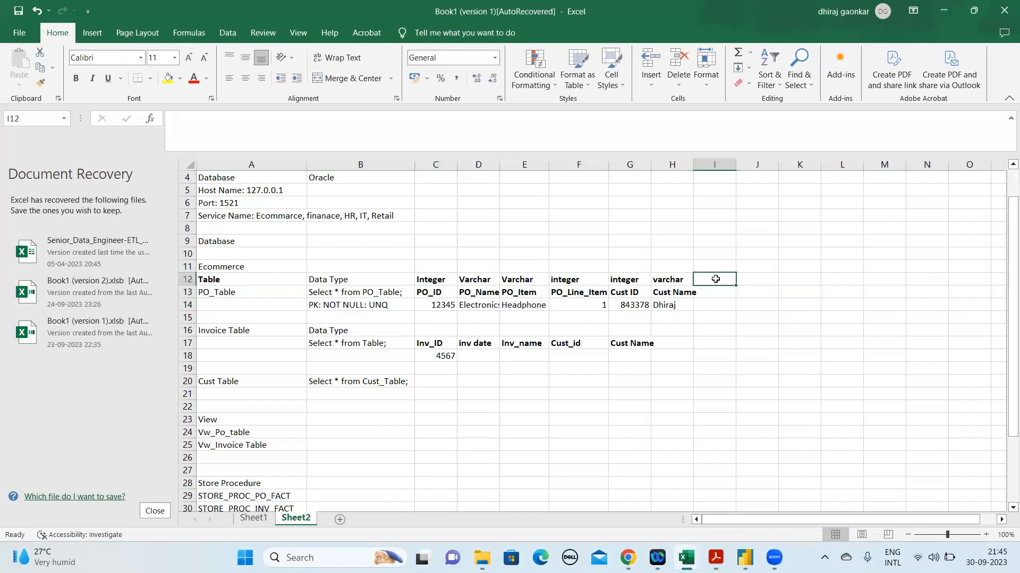
pyautogui.click(712, 294)
pyautogui.doubleClick(712, 293)
pyautogui.write('PO_Date')
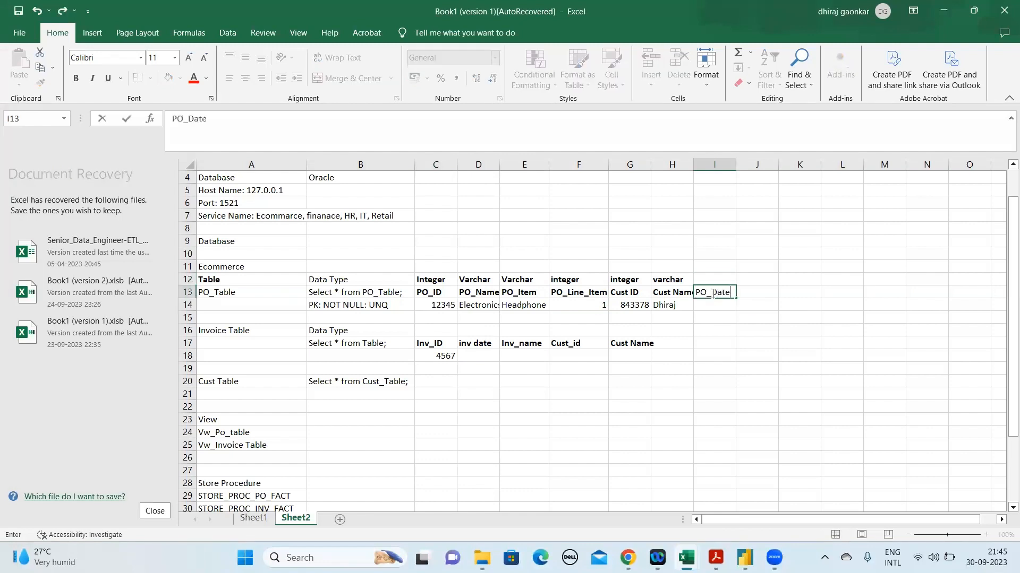
pyautogui.press('Return')
pyautogui.press('Up')
pyautogui.press('Up')
pyautogui.write('Date')
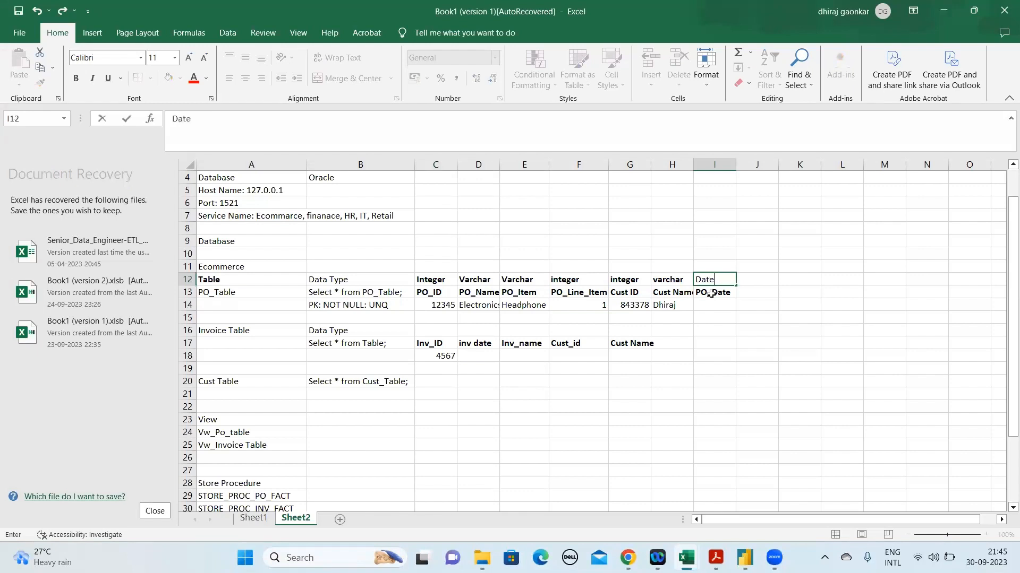
pyautogui.press('Return')
pyautogui.press('Return')
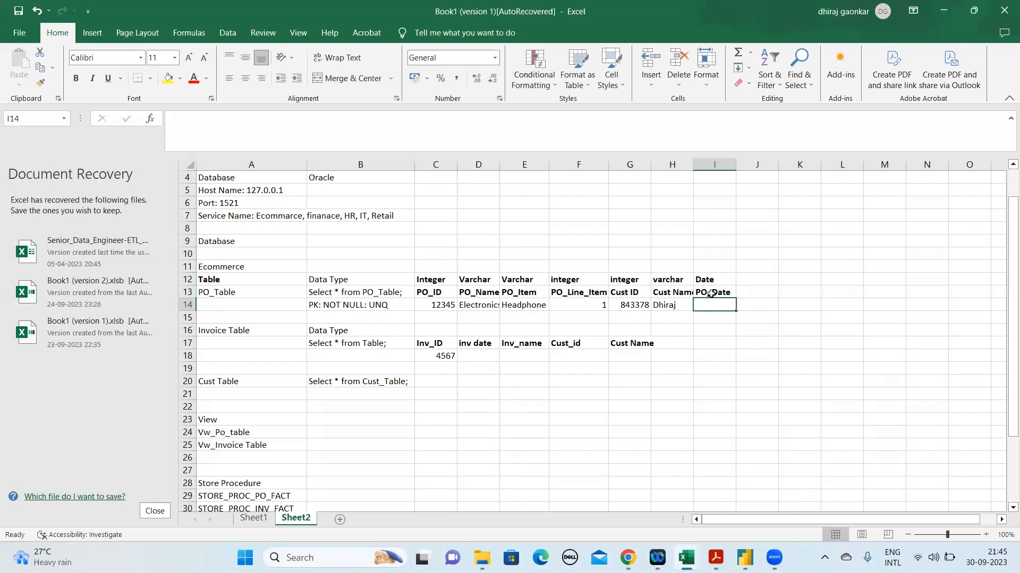
# Enter the sample PO date 29-09-2023 in I14
pyautogui.write('29')
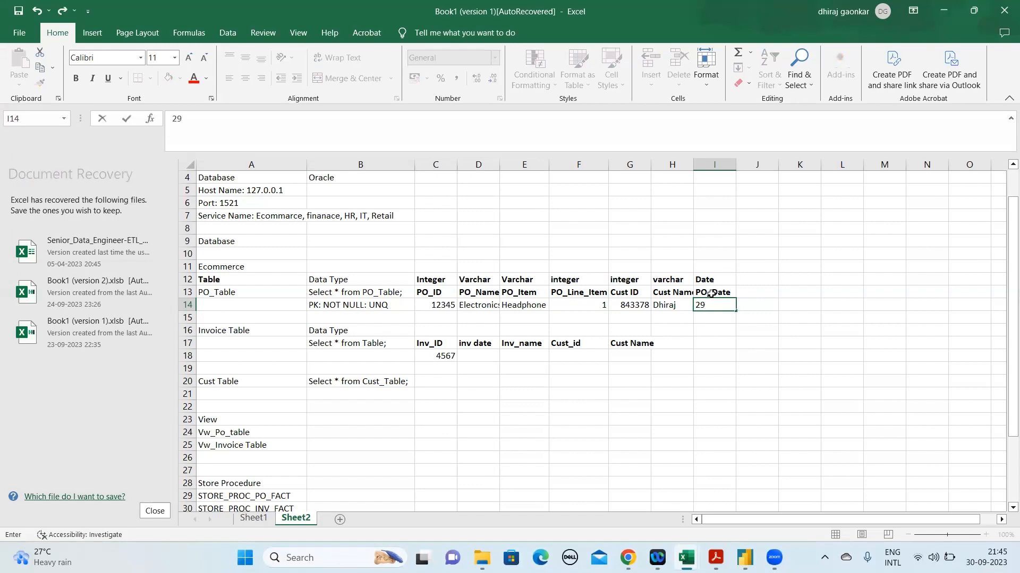
pyautogui.write('-09-2023')
pyautogui.press('Return')
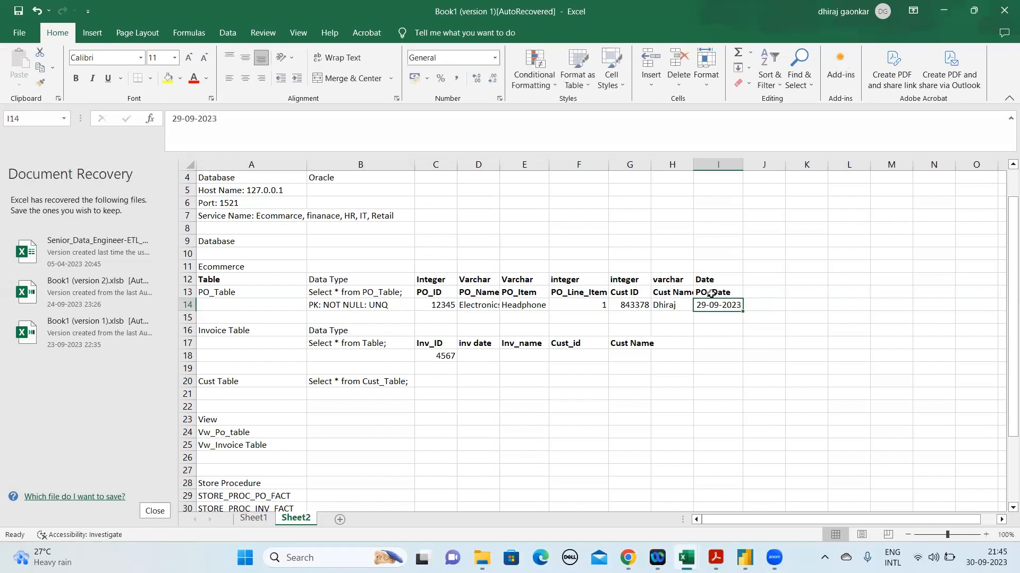
pyautogui.press('Left')
pyautogui.press('Left')
pyautogui.press('Left')
pyautogui.press('Left')
pyautogui.press('Left')
pyautogui.press('Down')
pyautogui.press('Down')
pyautogui.press('Down')
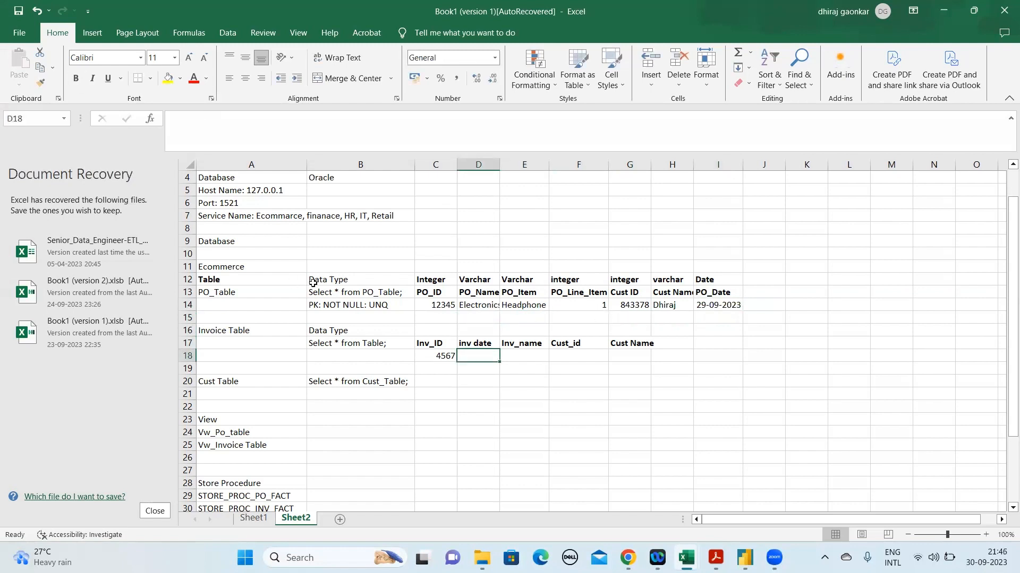
pyautogui.moveTo(336, 281); pyautogui.dragTo(728, 349)
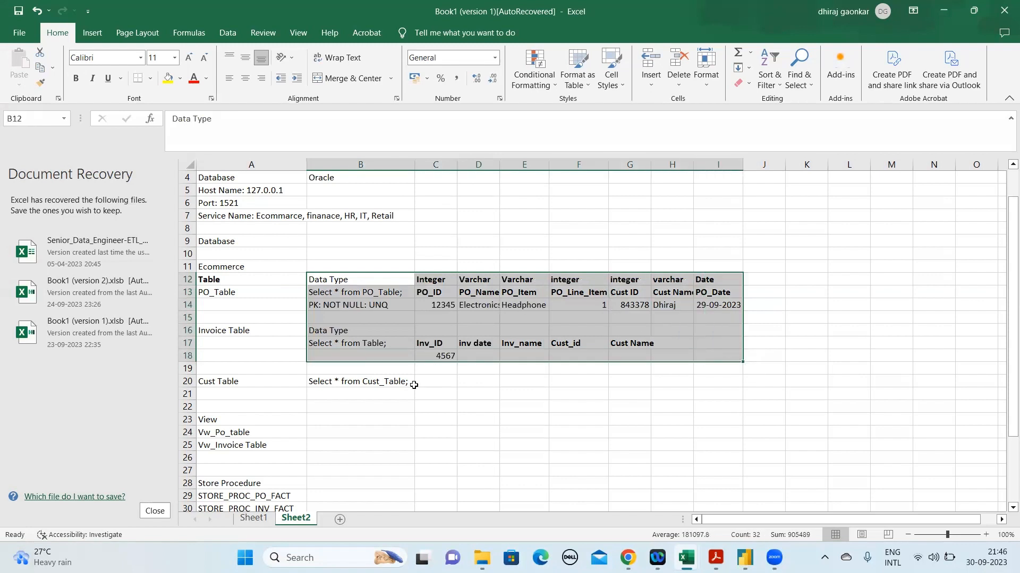
pyautogui.click(390, 305)
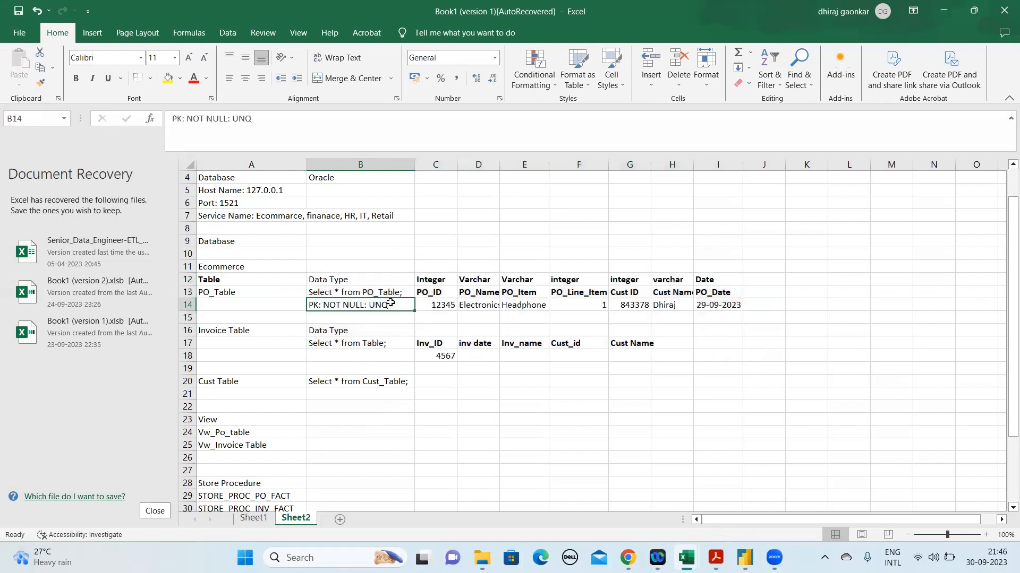
pyautogui.click(664, 341)
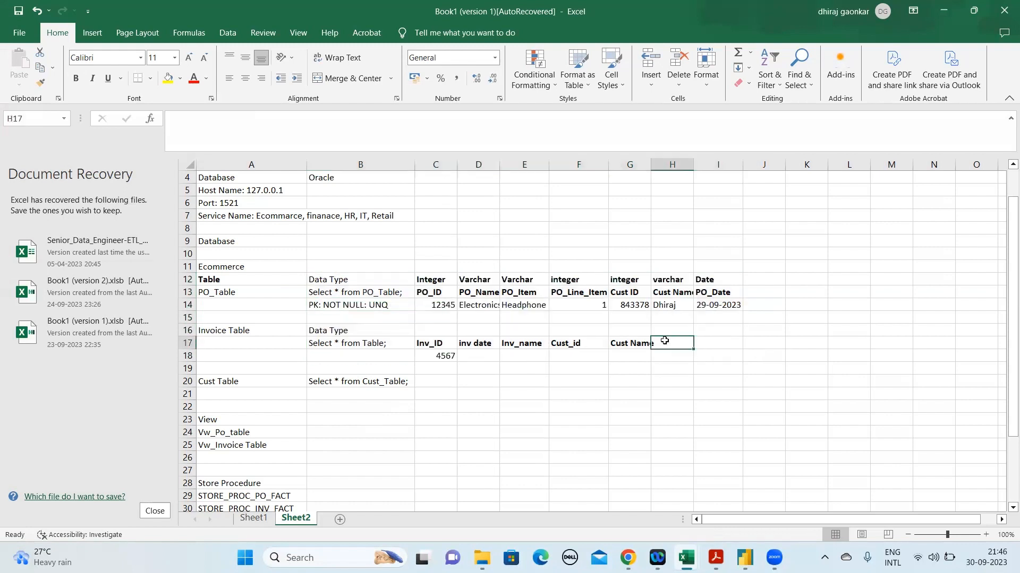
pyautogui.write('PO')
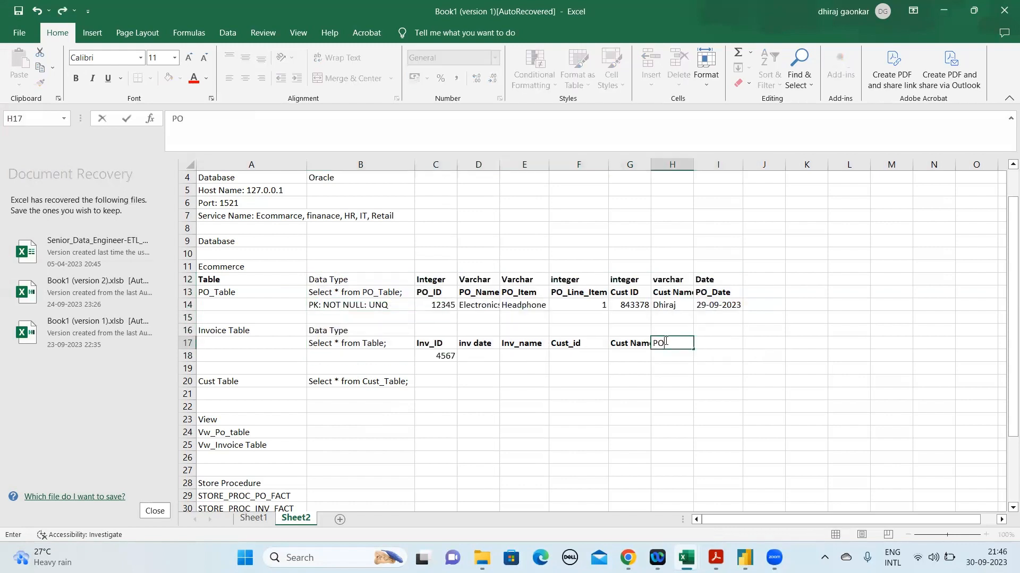
pyautogui.press('BackSpace')
pyautogui.press('BackSpace')
pyautogui.click(531, 344)
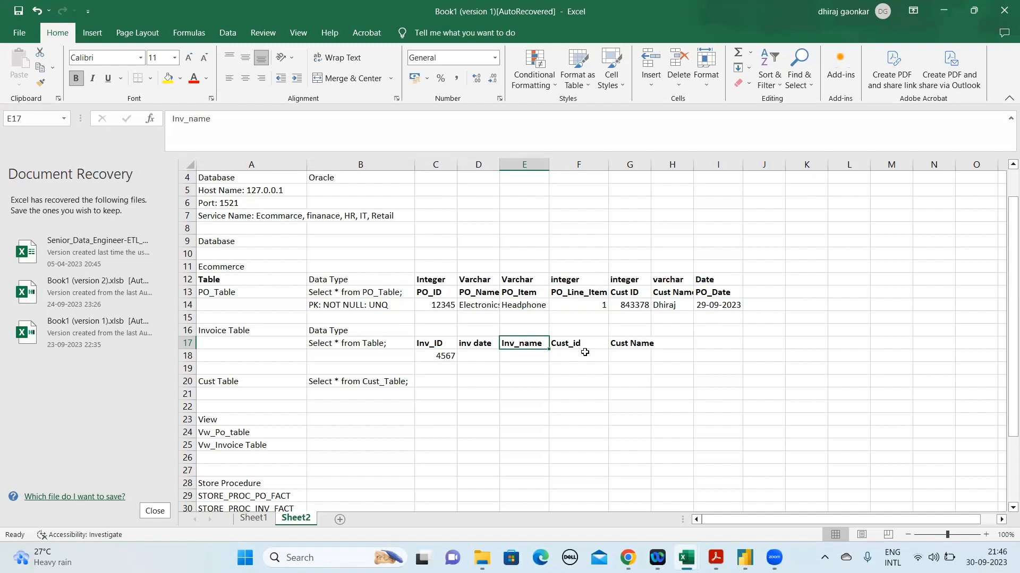
pyautogui.click(570, 344)
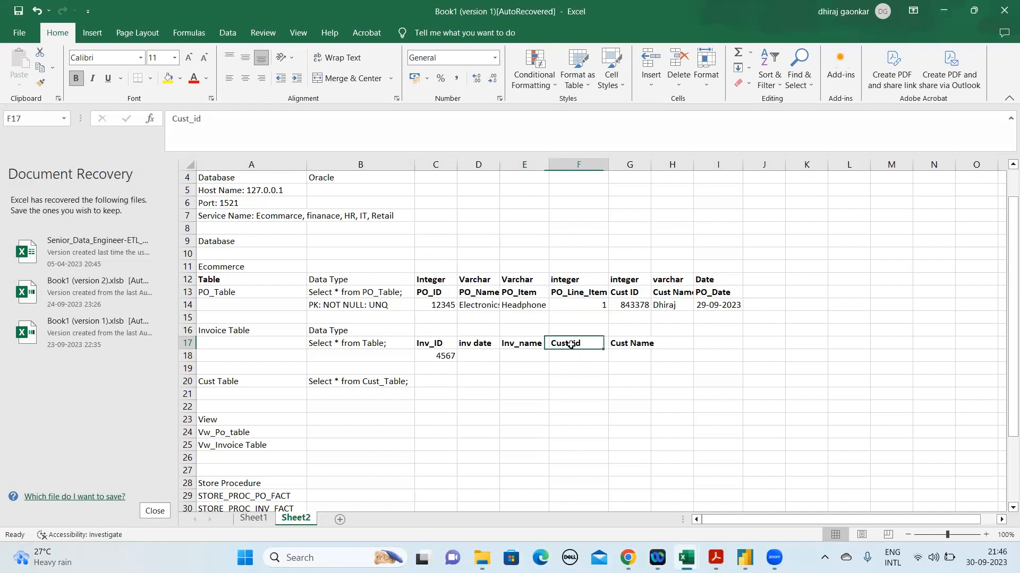
pyautogui.click(180, 292)
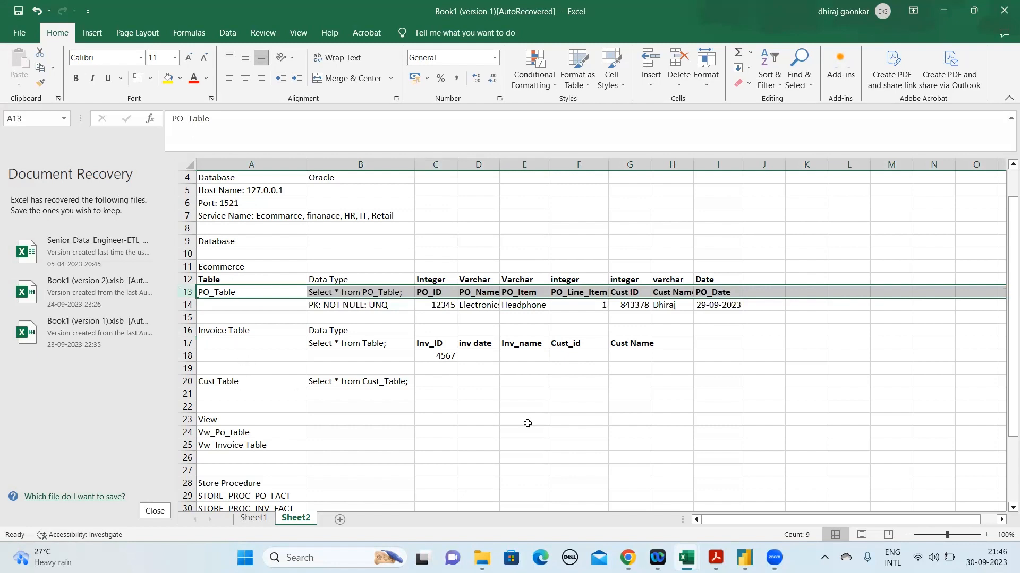
# Add the invoice column heading PO ID in H17
pyautogui.click(671, 345)
pyautogui.write('PO')
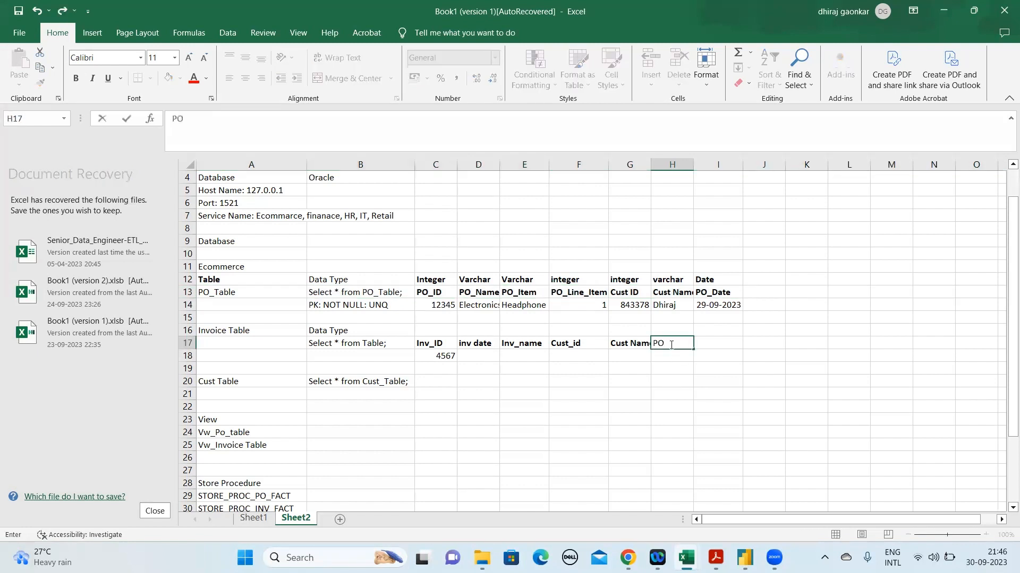
pyautogui.write(' ID')
pyautogui.press('Return')
pyautogui.click(671, 345)
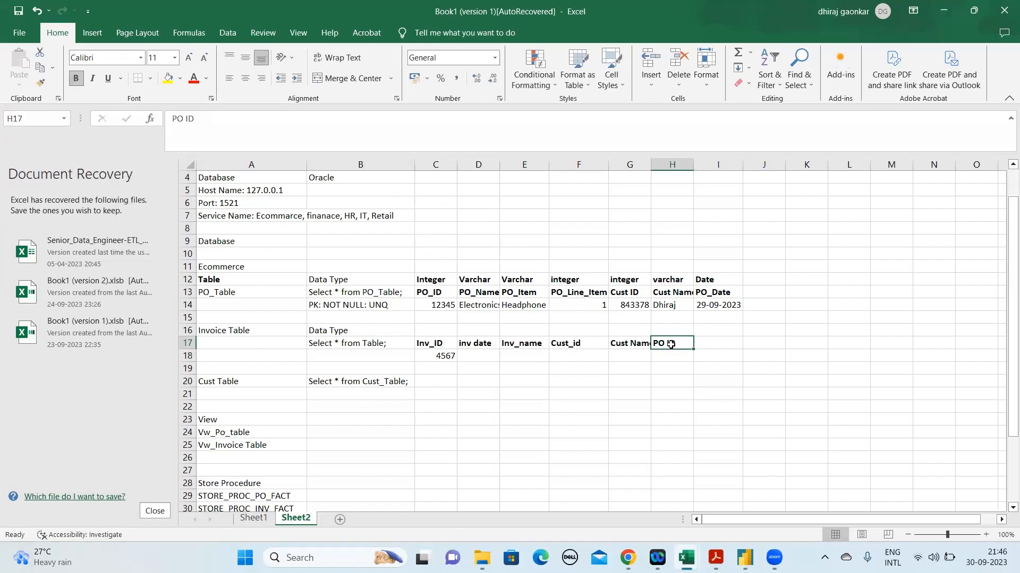
# Mark the invoice table's PO ID column as a foreign key by changing the heading in H17 to PO ID(FK)
pyautogui.click(183, 292)
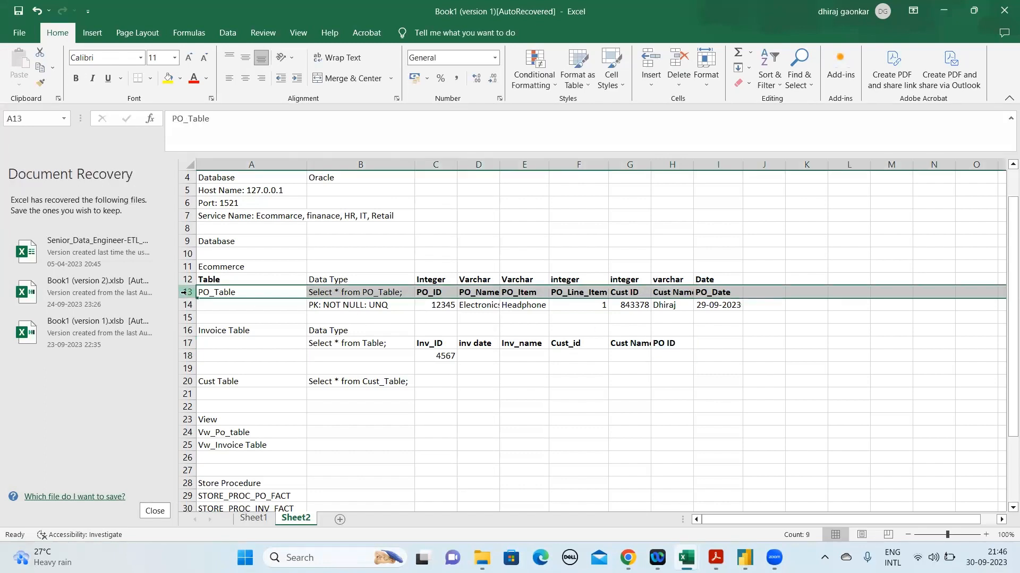
pyautogui.click(442, 301)
pyautogui.click(437, 287)
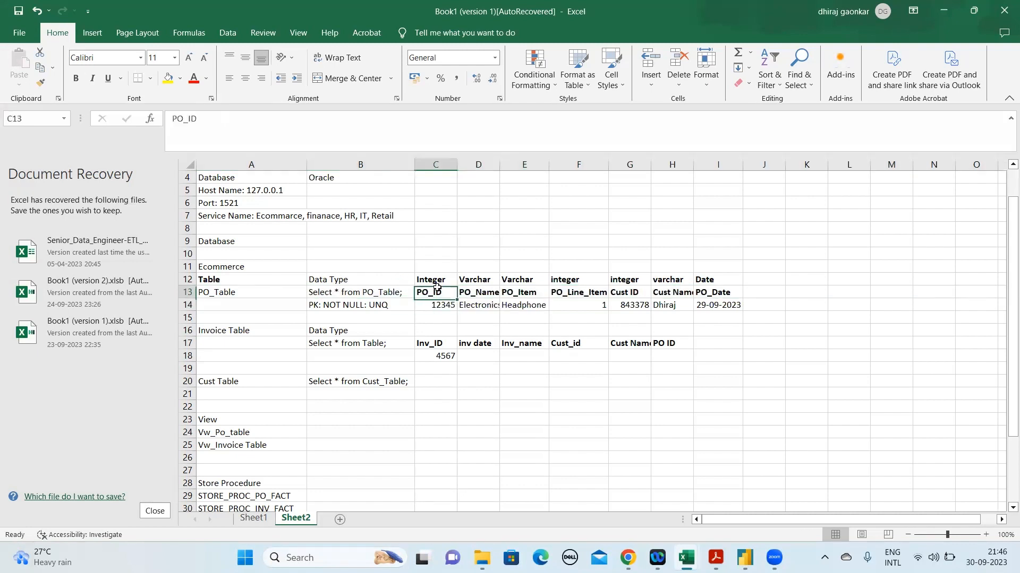
pyautogui.click(670, 345)
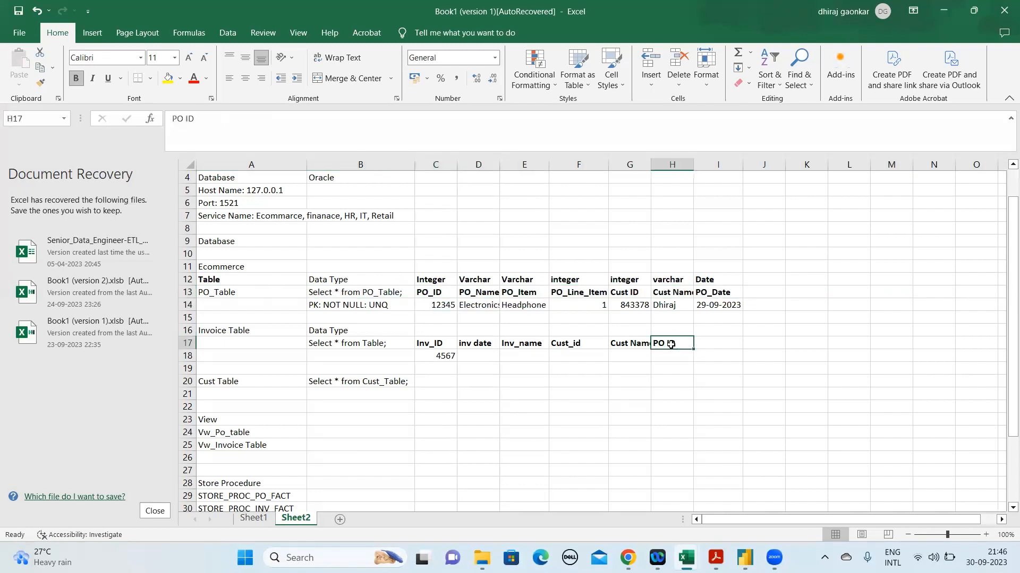
pyautogui.click(282, 134)
pyautogui.write('()')
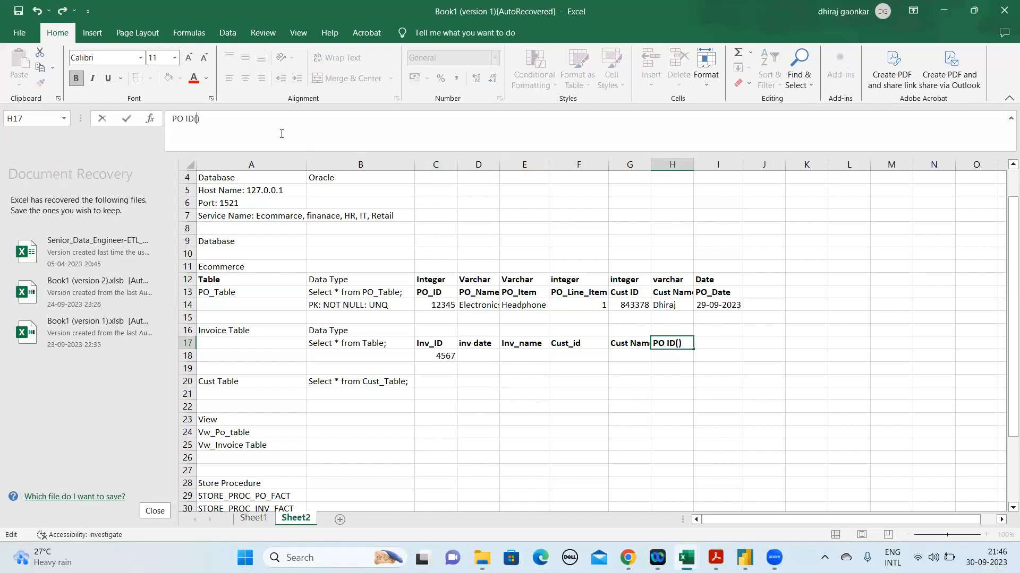
pyautogui.write('FK')
pyautogui.press('Return')
pyautogui.press('Up')
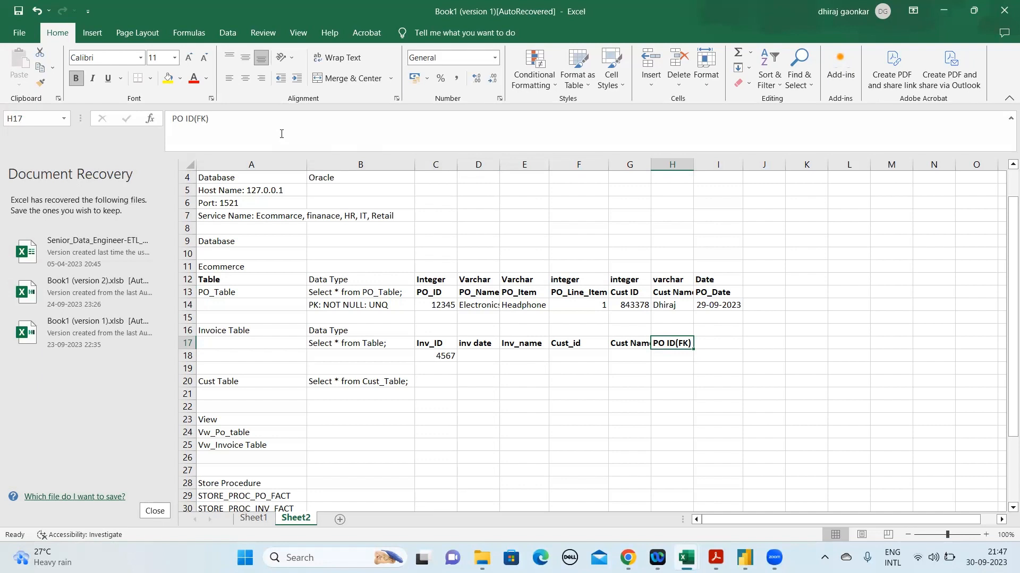
pyautogui.press('Down')
pyautogui.press('Down')
pyautogui.press('Left')
pyautogui.press('Up')
pyautogui.press('Up')
pyautogui.press('Left')
pyautogui.press('Down')
pyautogui.press('Left')
pyautogui.press('Up')
pyautogui.press('Down')
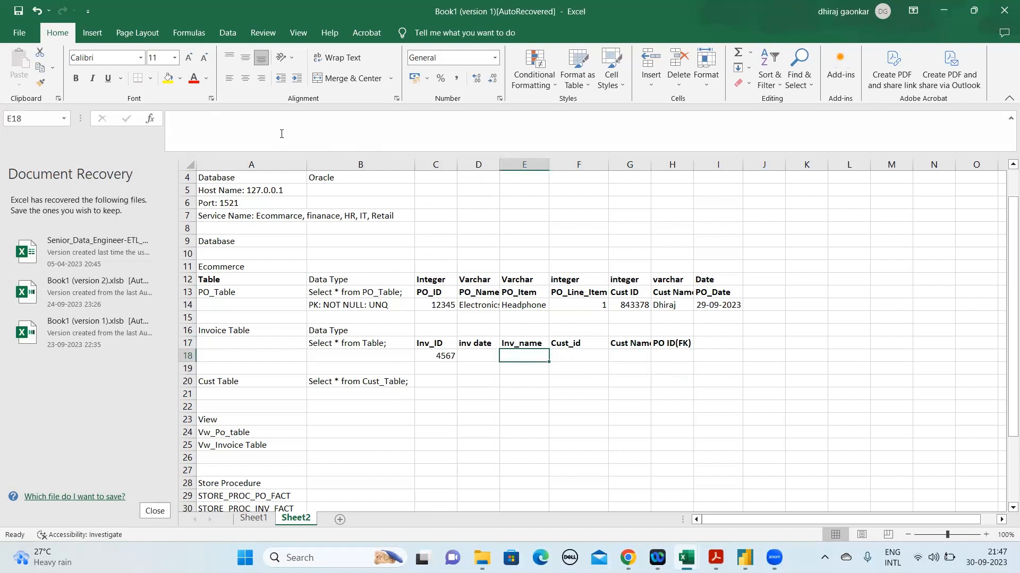
# Enter the sample invoice date 29-09-2023 in D18
pyautogui.click(472, 351)
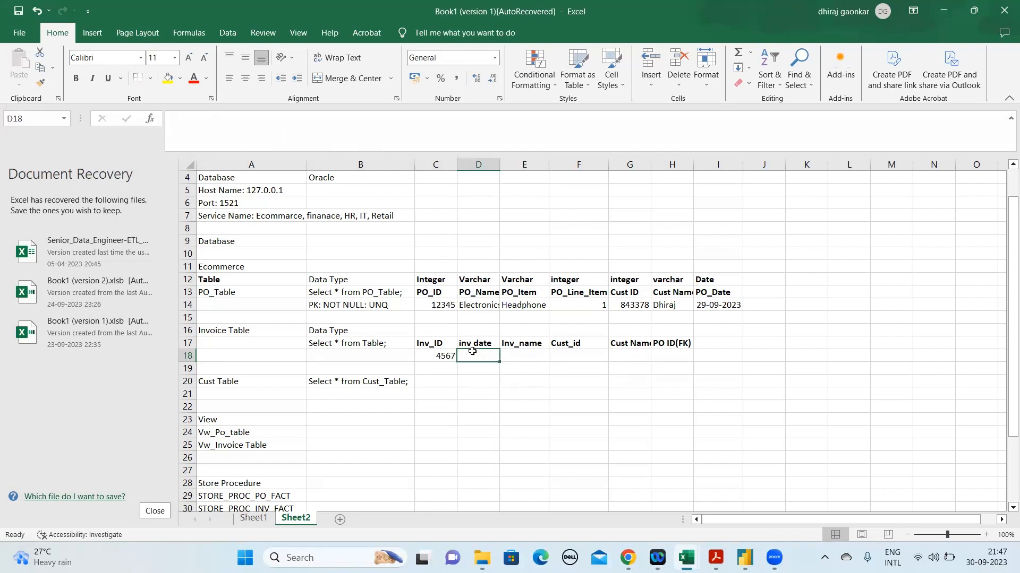
pyautogui.write('29')
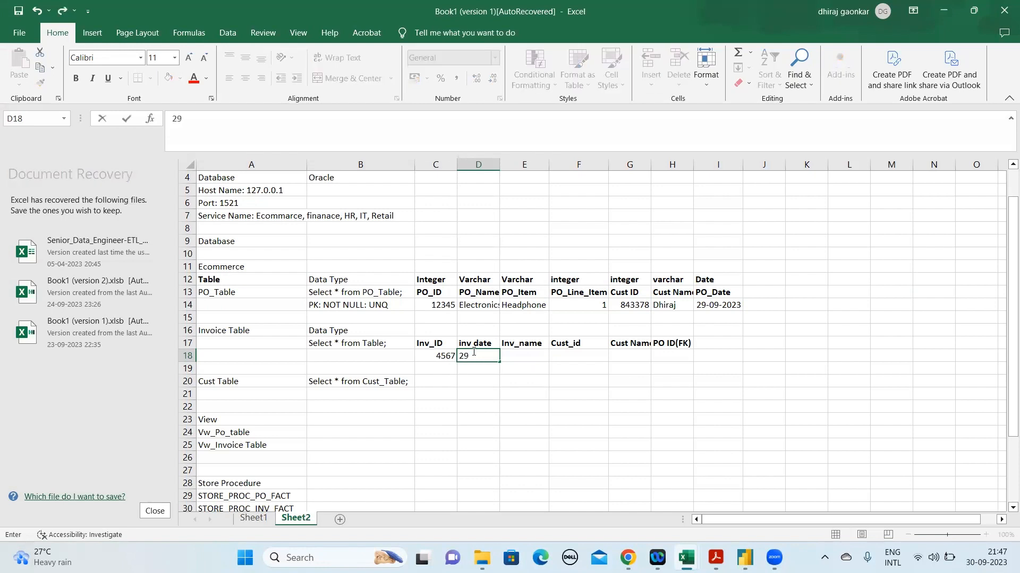
pyautogui.write('-09-2023')
pyautogui.press('Return')
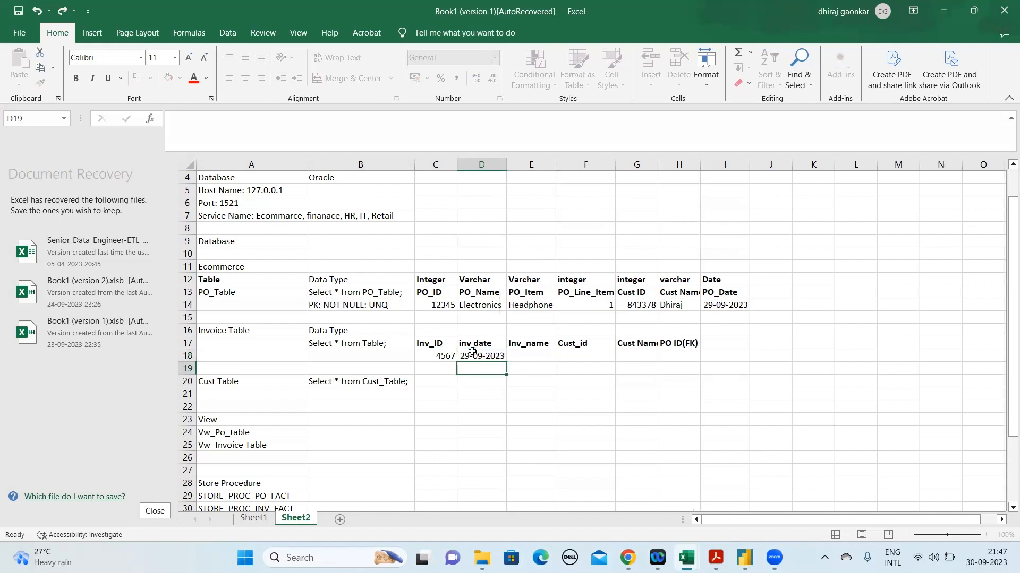
# Enter the sample invoice name ELC_DHI_INV in E18 and autofit the width of column E
pyautogui.press('Up')
pyautogui.press('Up')
pyautogui.press('Right')
pyautogui.press('Down')
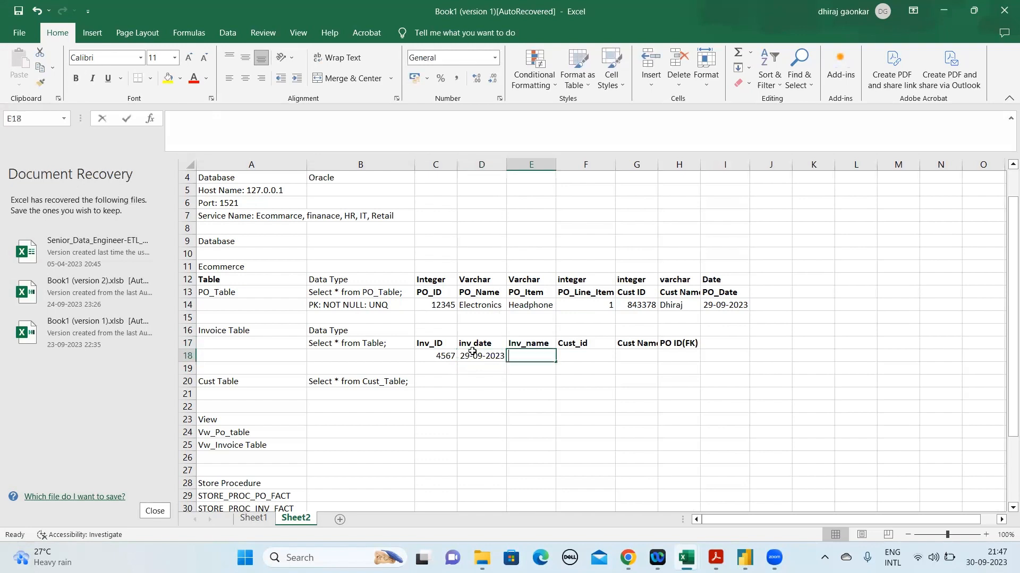
pyautogui.write('Dh')
pyautogui.press('BackSpace')
pyautogui.press('BackSpace')
pyautogui.write('ELC_DHI_INV')
pyautogui.hotkey('ctrl', 'Return')
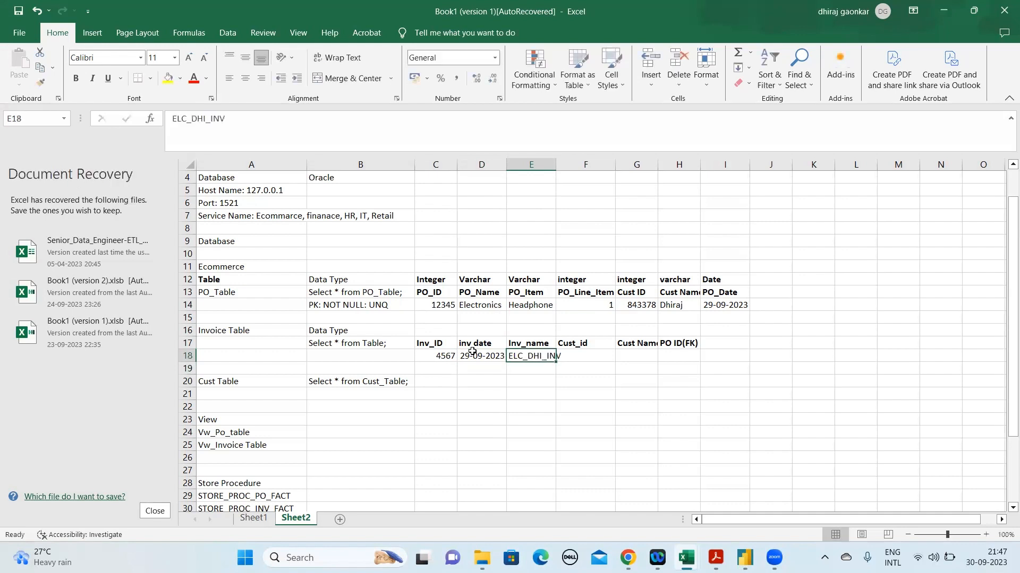
pyautogui.click(576, 357)
pyautogui.doubleClick(555, 164)
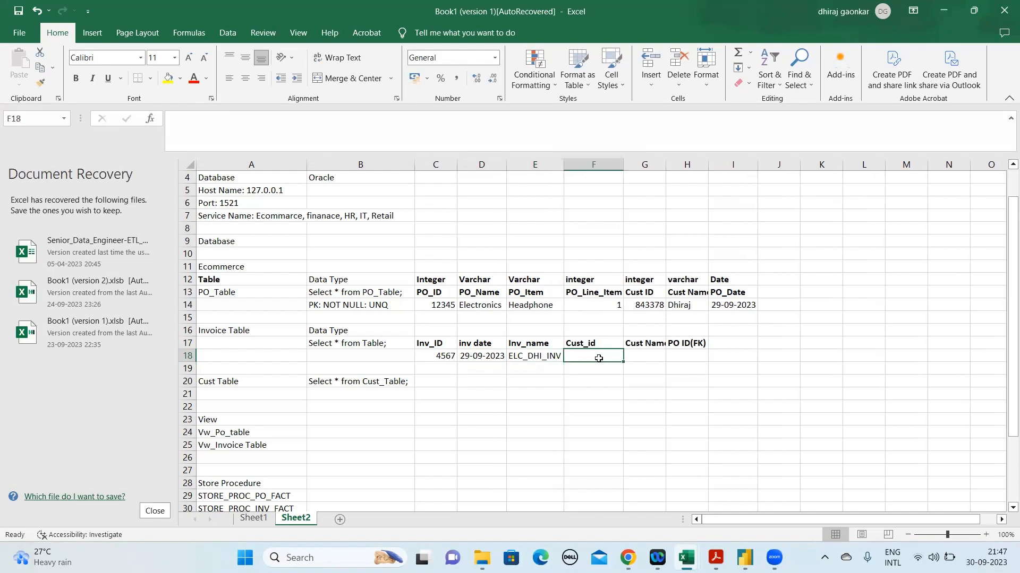
# Copy the customer ID from G14 of the PO table into F18 below the invoice Cust_id heading
pyautogui.click(417, 380)
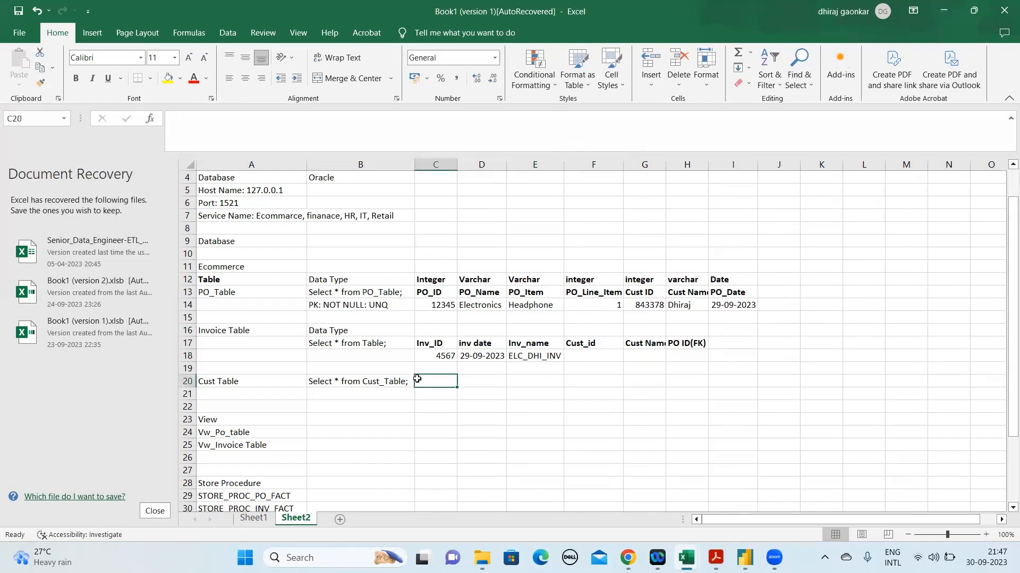
pyautogui.click(653, 355)
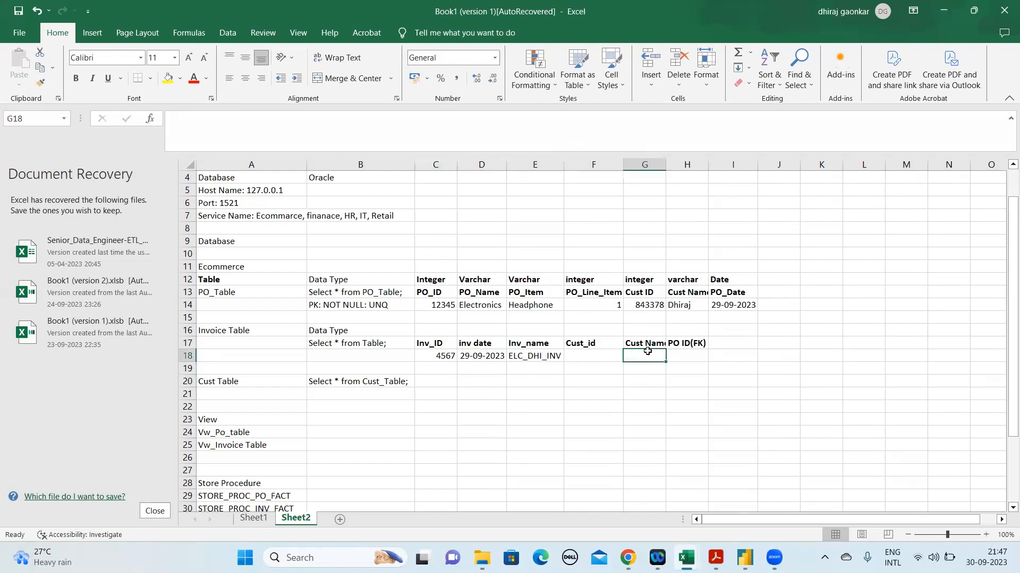
pyautogui.click(651, 305)
pyautogui.hotkey('ctrl', 'c')
pyautogui.press('Down')
pyautogui.press('Down')
pyautogui.press('Down')
pyautogui.press('Down')
pyautogui.press('Left')
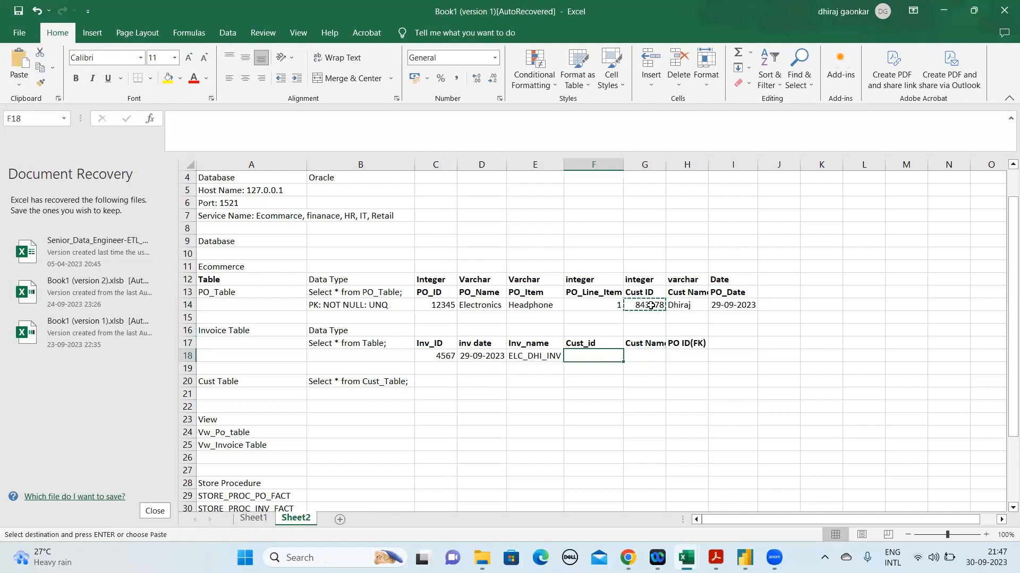
pyautogui.hotkey('ctrl', 'v')
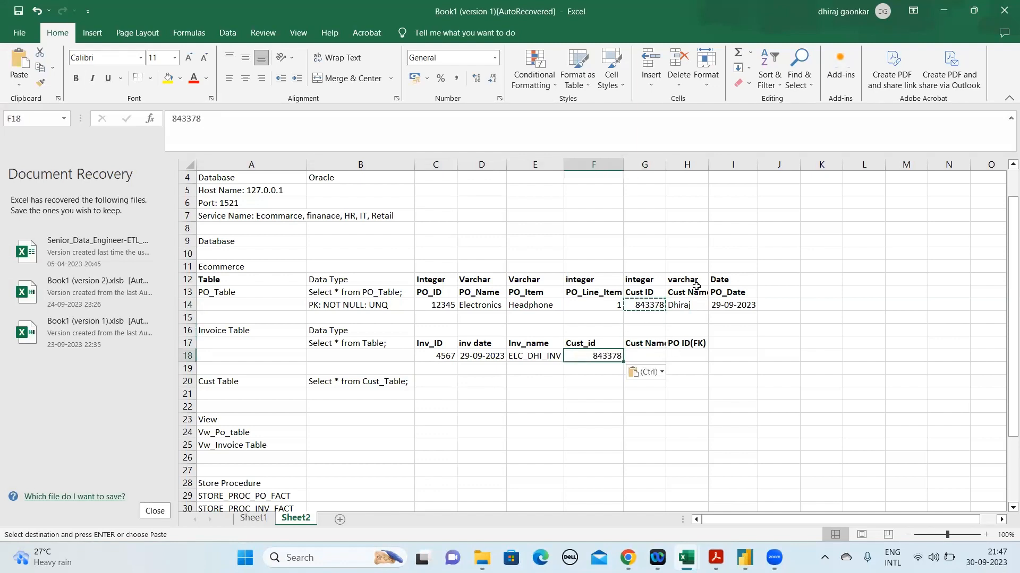
# Copy the customer name from H14 of the PO table into G18 below the invoice Cust Name heading
pyautogui.click(689, 306)
pyautogui.hotkey('ctrl', 'c')
pyautogui.press('Down')
pyautogui.press('Down')
pyautogui.press('Left')
pyautogui.press('Down')
pyautogui.press('Down')
pyautogui.hotkey('ctrl', 'v')
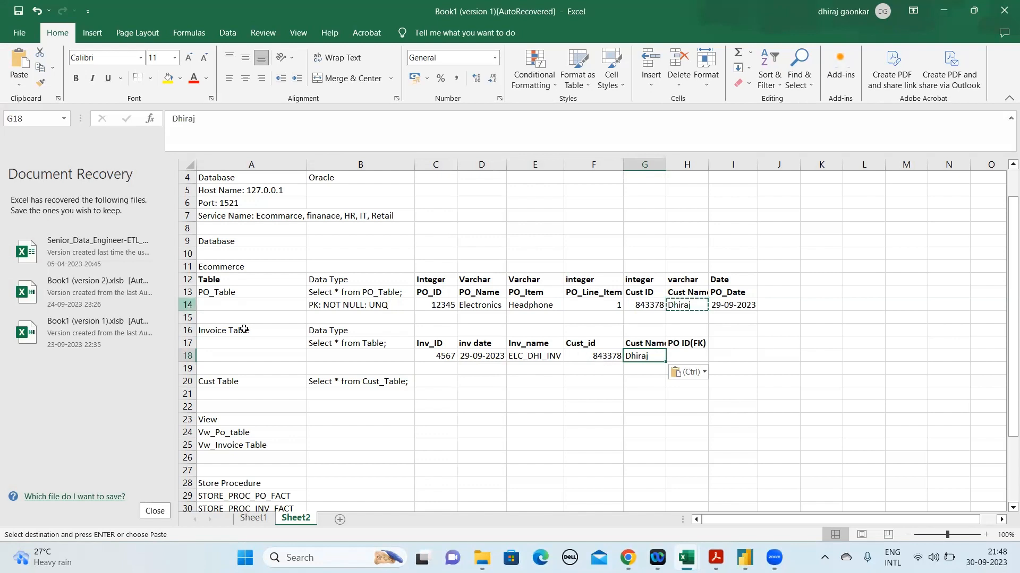
# Edit the invoice query in B17 to read "Select * Invoice from Table;"
pyautogui.click(338, 344)
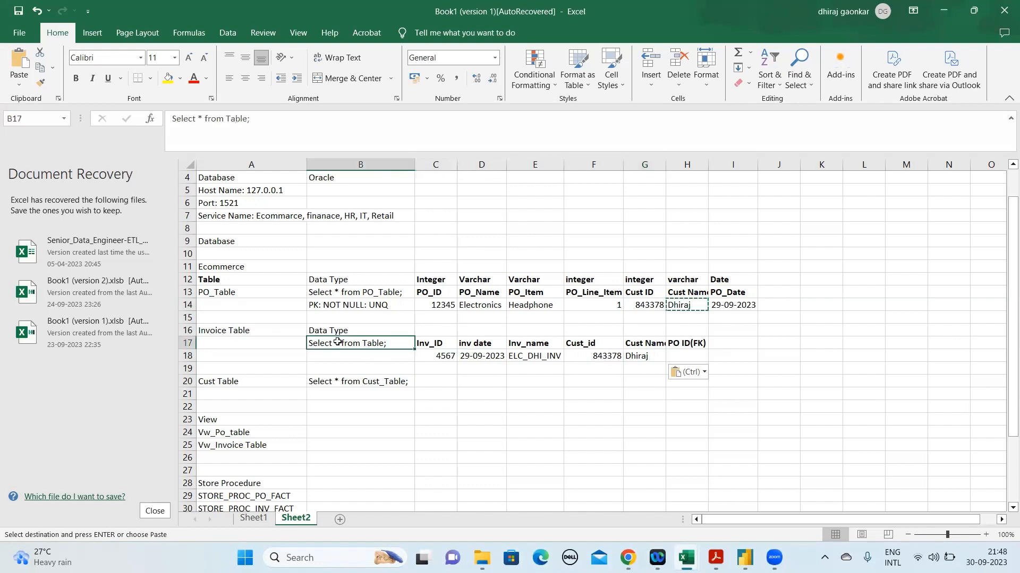
pyautogui.click(205, 118)
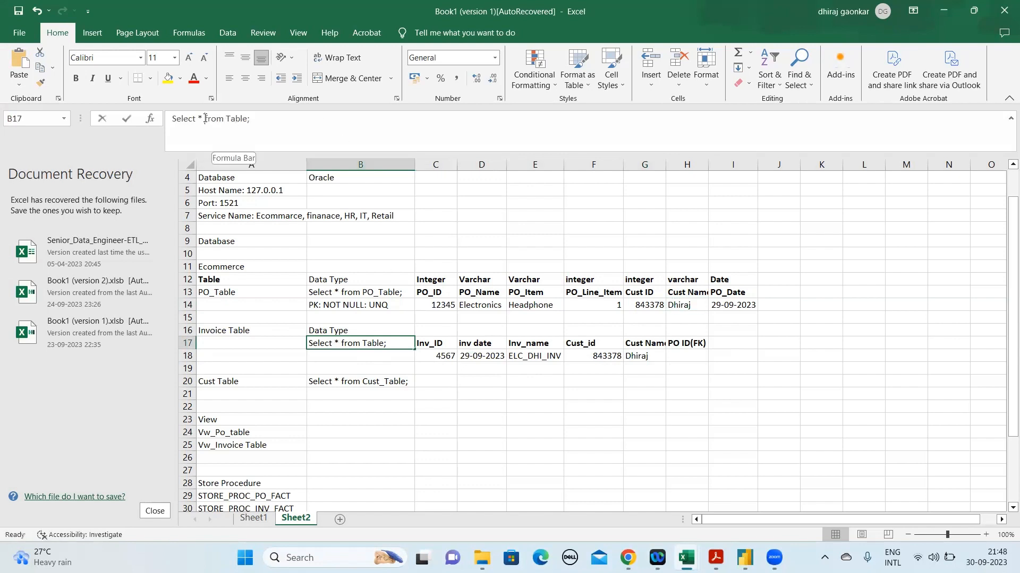
pyautogui.write('Inv')
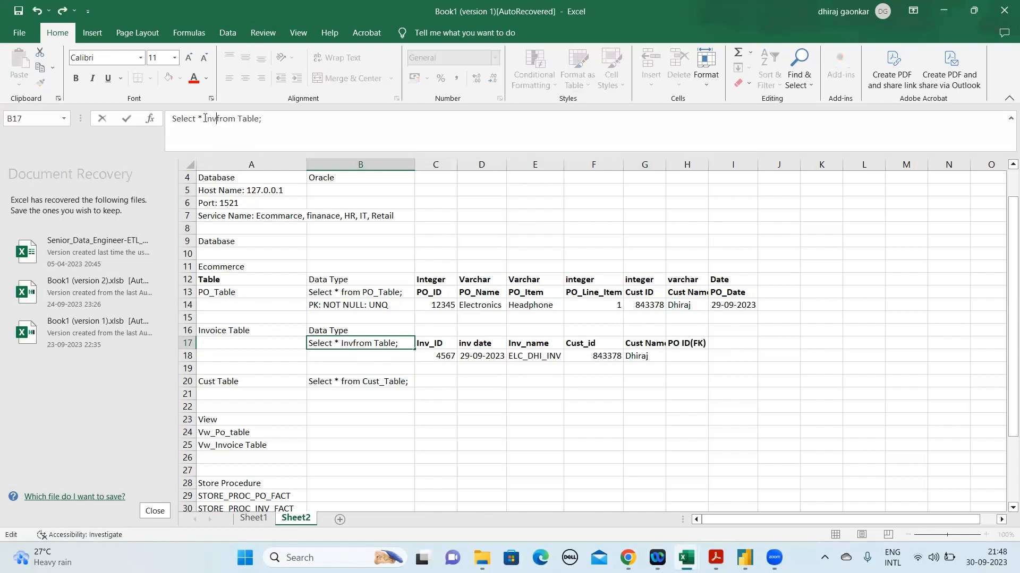
pyautogui.write('oice')
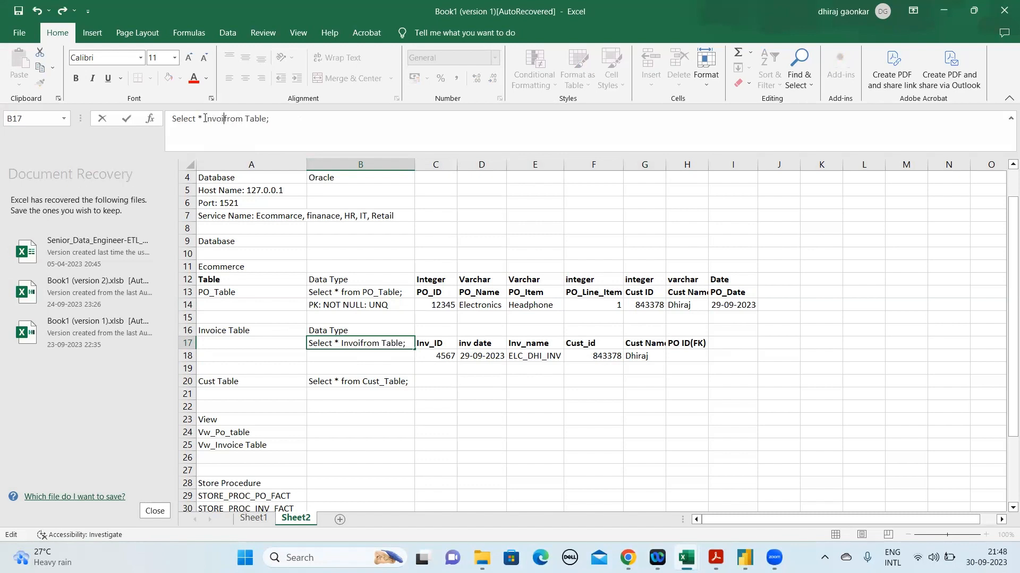
pyautogui.click(495, 366)
# Copy the PO_ID value from C14 of the PO table into H18 below the invoice PO ID(FK) heading
pyautogui.click(694, 345)
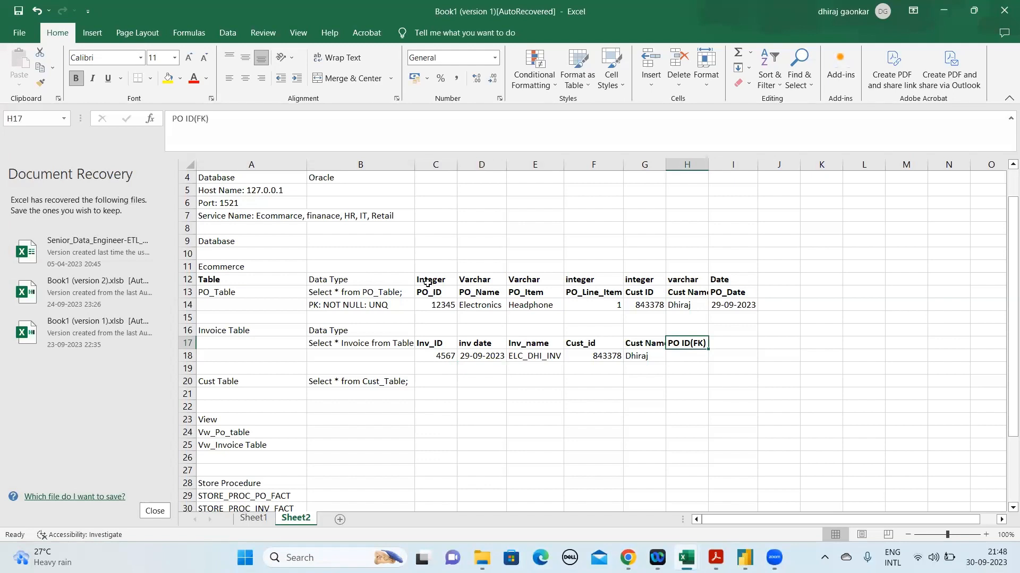
pyautogui.click(690, 355)
pyautogui.moveTo(690, 355); pyautogui.dragTo(462, 307)
pyautogui.click(445, 304)
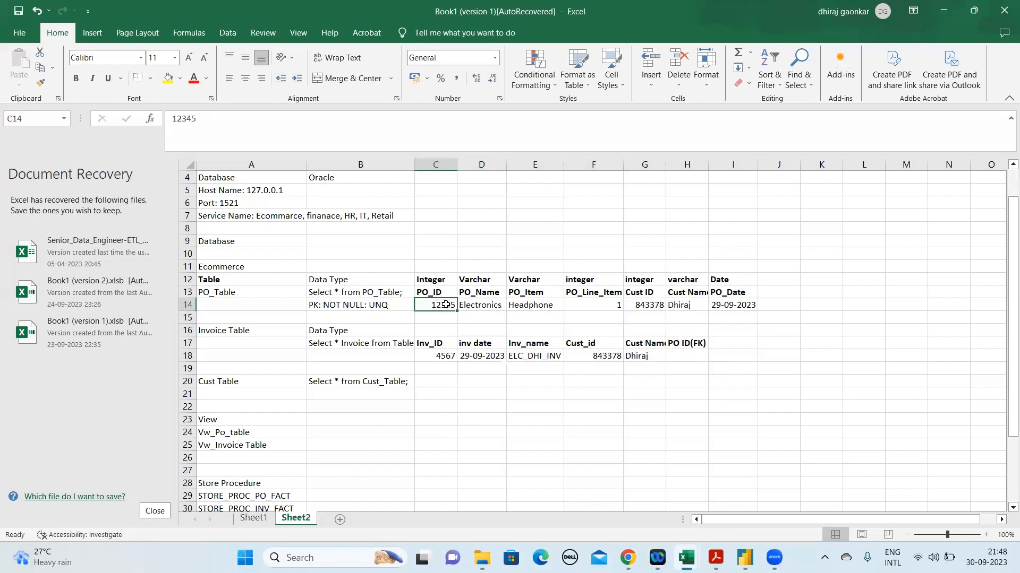
pyautogui.hotkey('ctrl', 'c')
pyautogui.click(682, 355)
pyautogui.hotkey('ctrl', 'v')
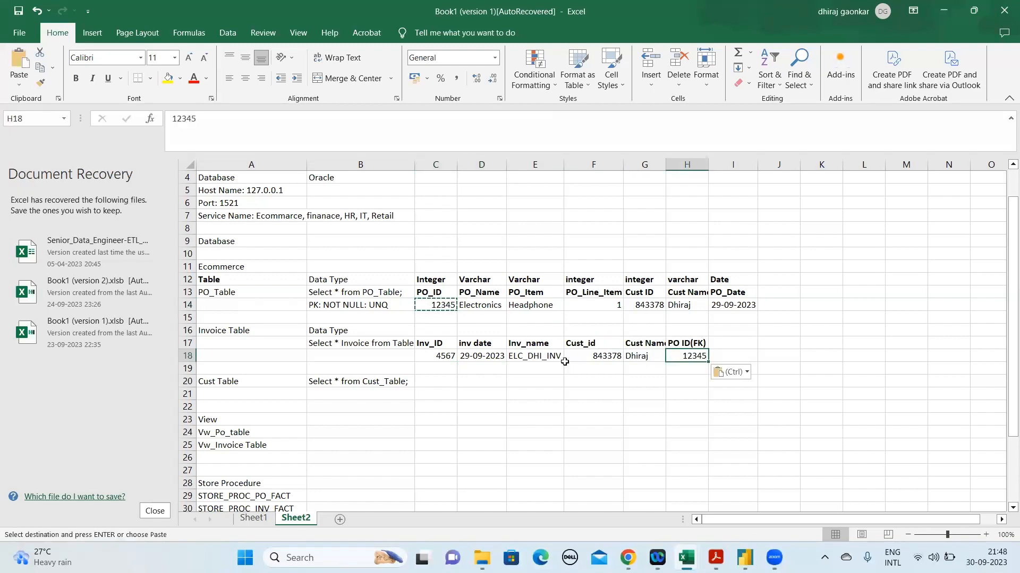
# Mark the invoice customer ID as a foreign key by changing the F17 heading to Cust_id (FK)
pyautogui.click(613, 352)
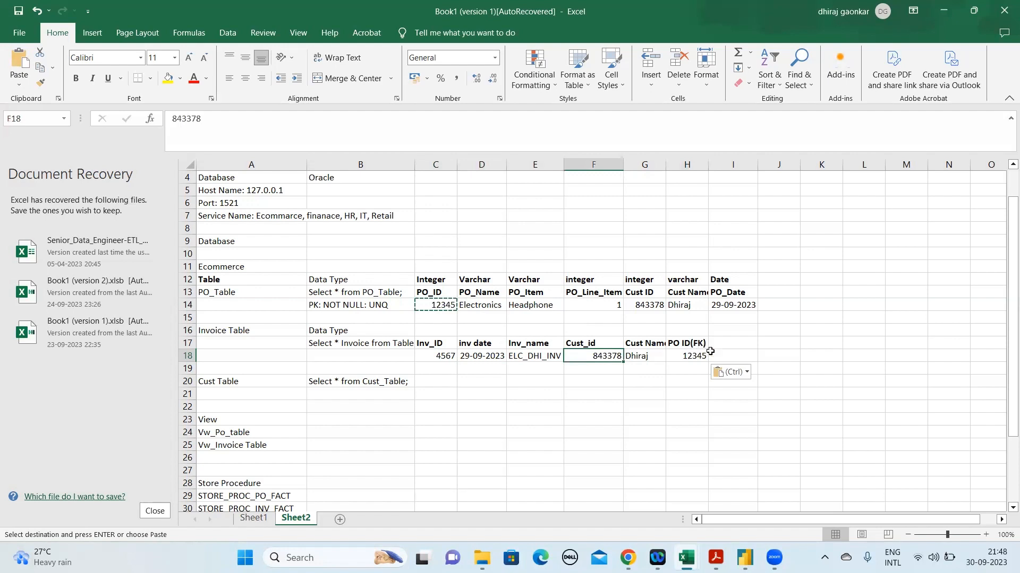
pyautogui.press('Escape')
pyautogui.click(433, 294)
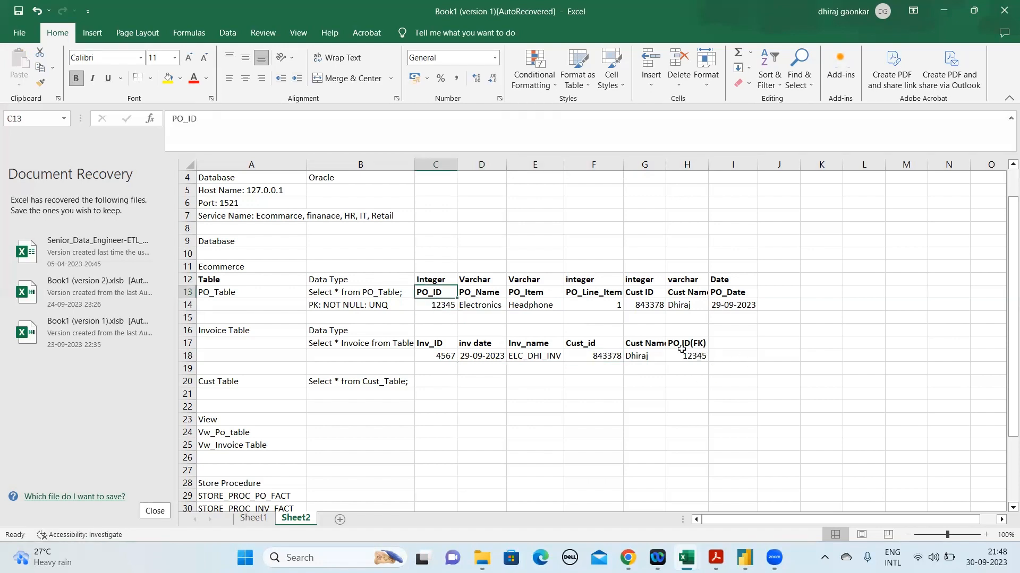
pyautogui.click(577, 345)
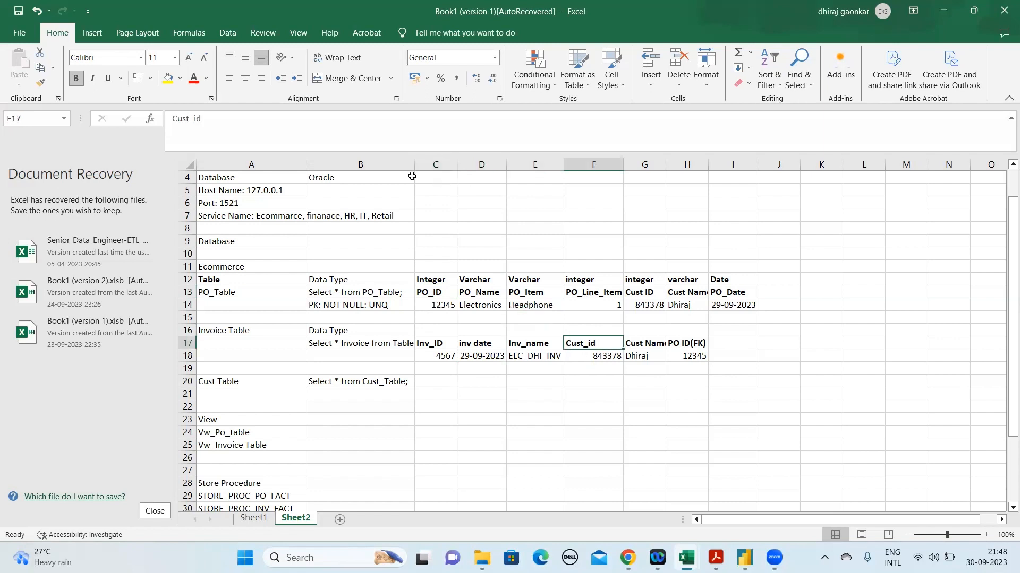
pyautogui.click(295, 127)
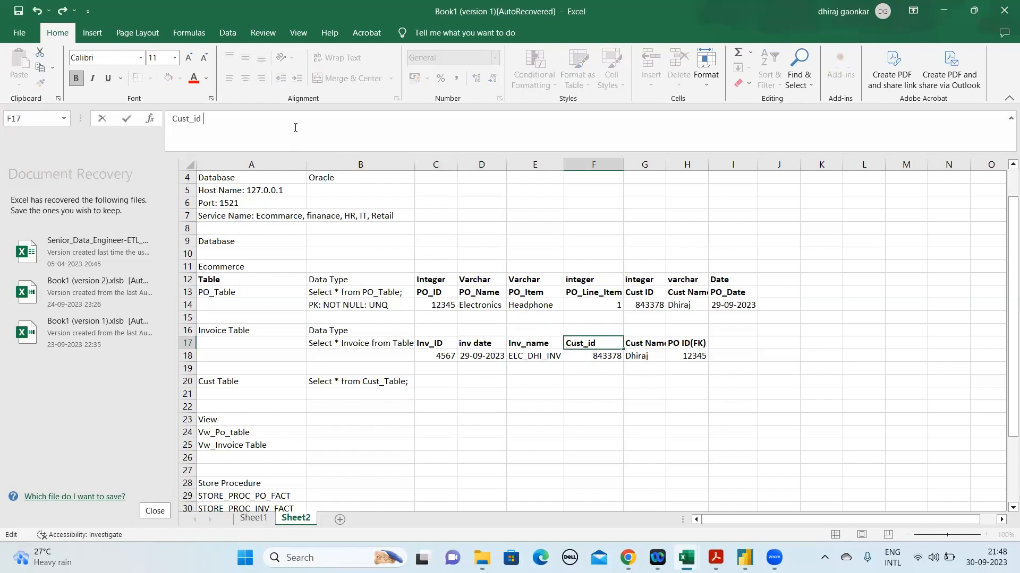
pyautogui.write('()FK')
pyautogui.press('Return')
# Copy the PO table's data type row C12:I12 into C16:I16 above the invoice headings
pyautogui.press('Up')
pyautogui.press('Down')
pyautogui.press('Down')
pyautogui.press('Down')
pyautogui.press('Down')
pyautogui.press('Up')
pyautogui.press('Left')
pyautogui.press('Left')
pyautogui.press('Left')
pyautogui.press('Left')
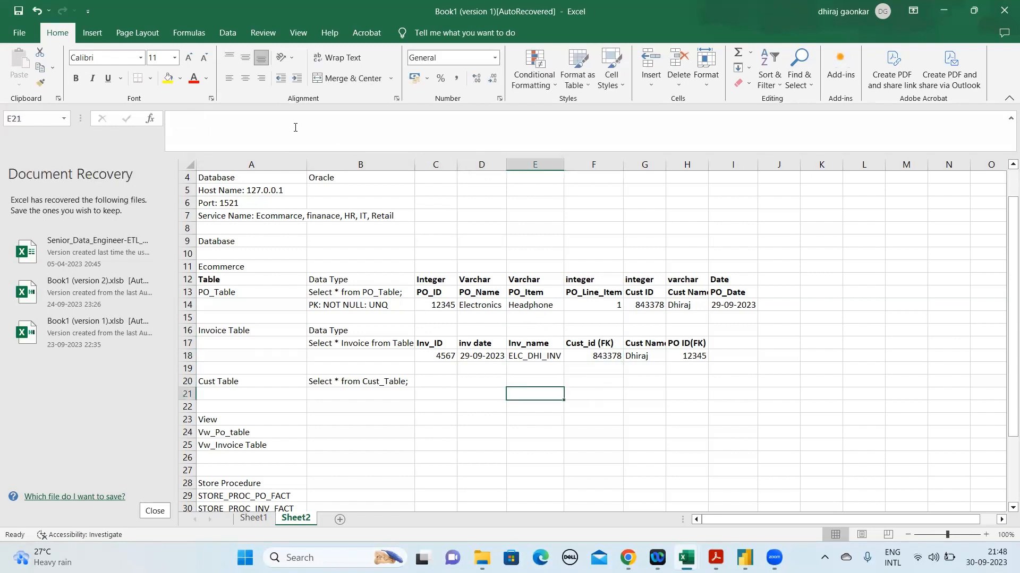
pyautogui.press('Right')
pyautogui.press('Up')
pyautogui.press('Up')
pyautogui.press('Up')
pyautogui.press('Up')
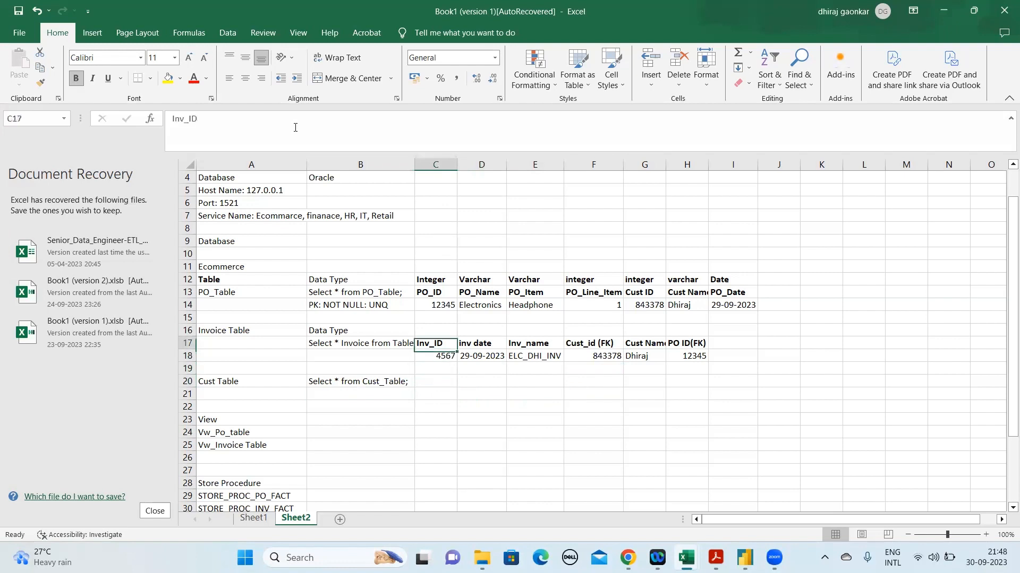
pyautogui.press('Up')
pyautogui.press('Up')
pyautogui.press('Up')
pyautogui.press('Up')
pyautogui.hotkey('shift', 'Right')
pyautogui.hotkey('shift', 'Right')
pyautogui.hotkey('shift', 'Right')
pyautogui.hotkey('shift', 'Right')
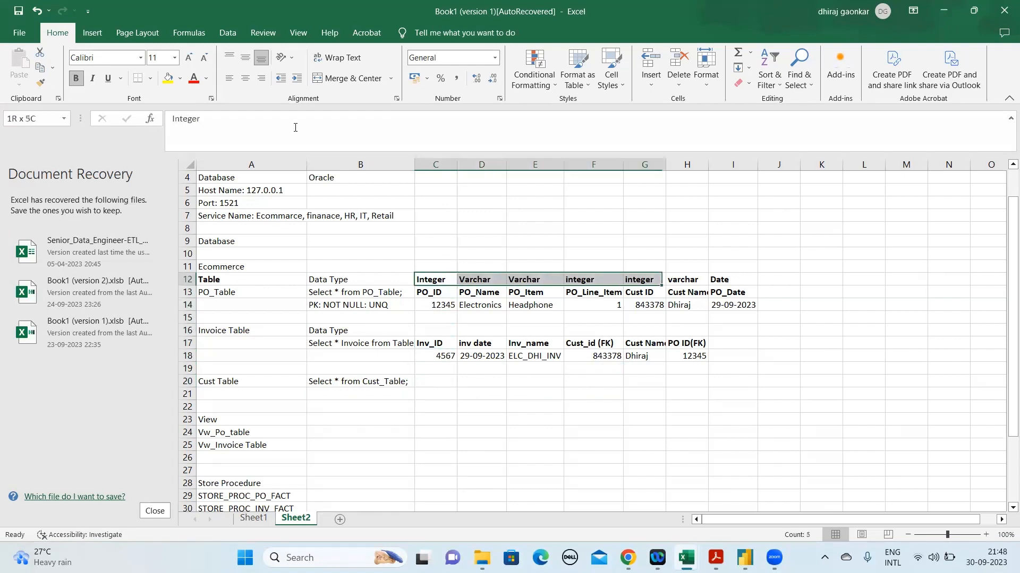
pyautogui.hotkey('shift', 'Right')
pyautogui.hotkey('shift', 'Right')
pyautogui.hotkey('ctrl', 'c')
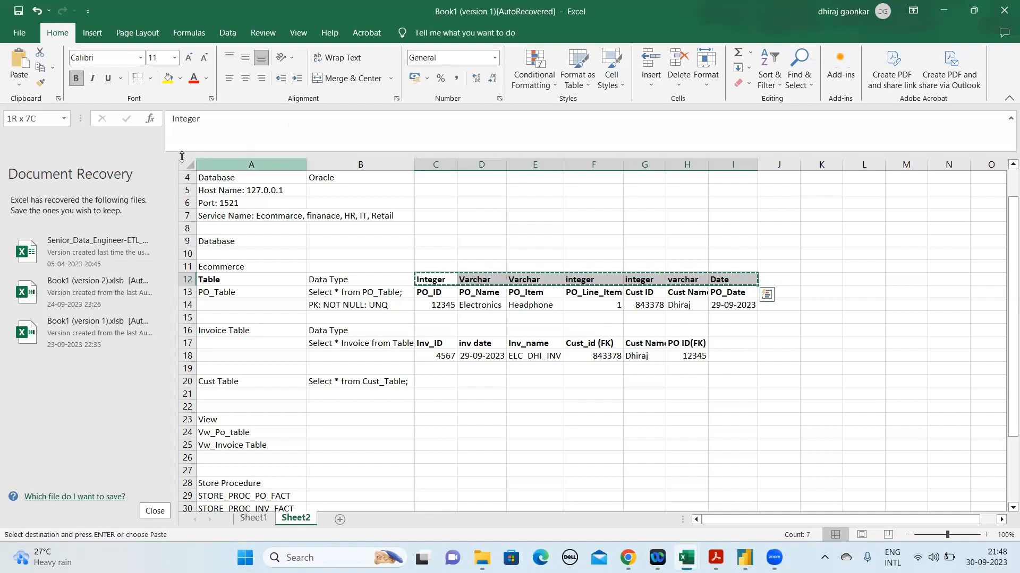
pyautogui.click(432, 327)
pyautogui.hotkey('ctrl', 'v')
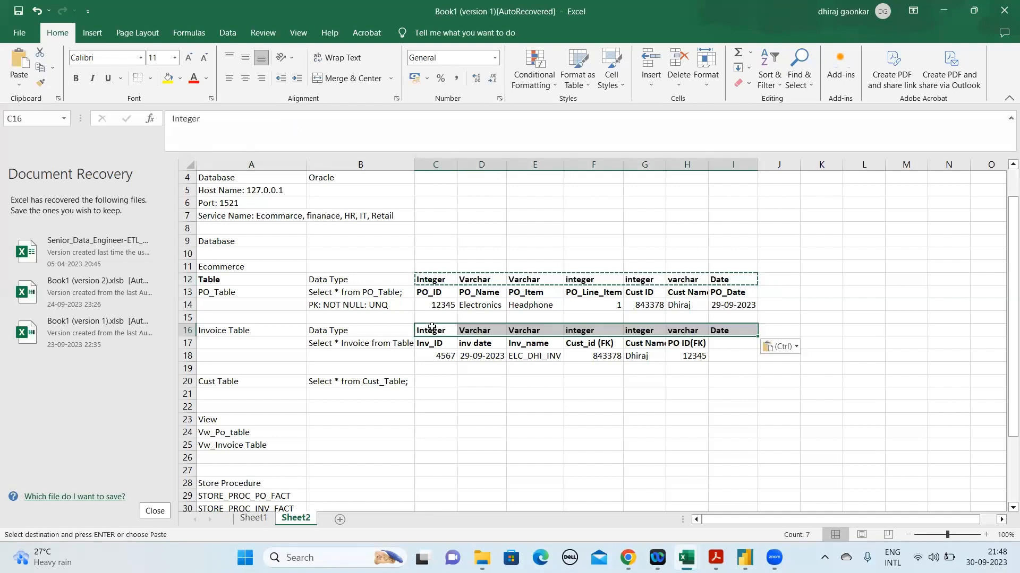
# Set the invoice data types in D16 above inv date and G16 above Cust Name to Date
pyautogui.click(485, 331)
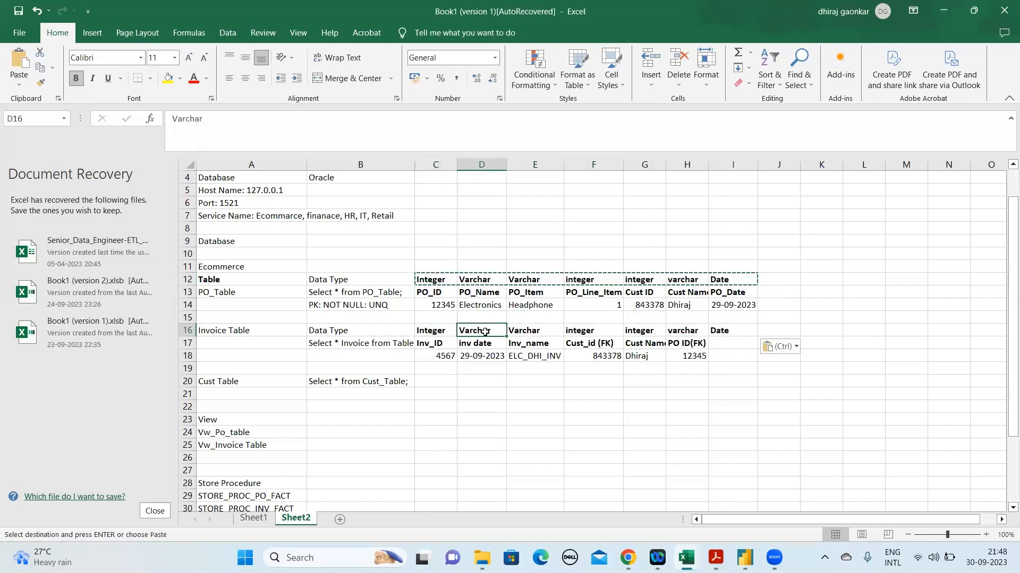
pyautogui.write('Date')
pyautogui.press('Return')
pyautogui.press('Up')
pyautogui.press('Right')
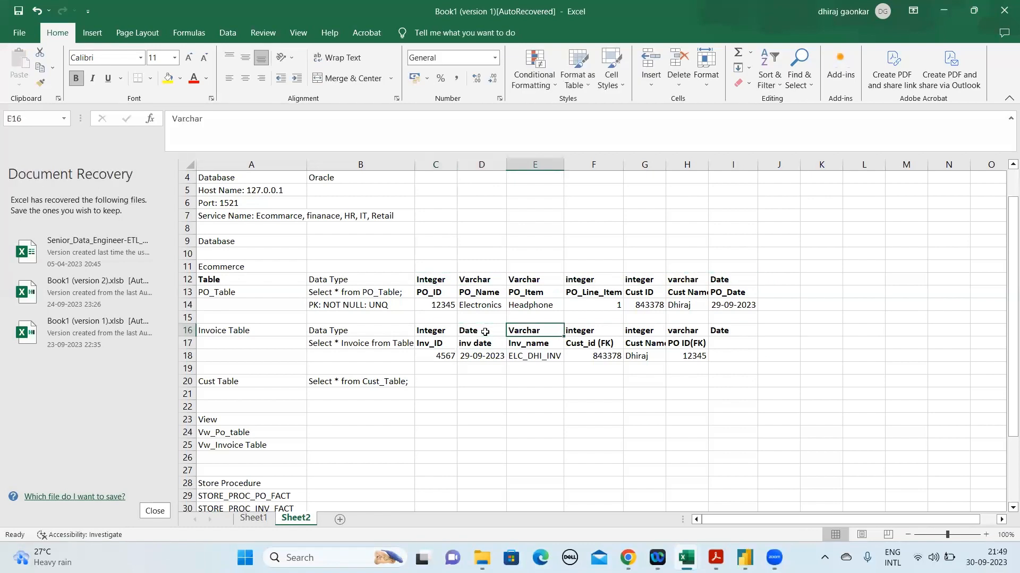
pyautogui.press('Right')
pyautogui.press('Right')
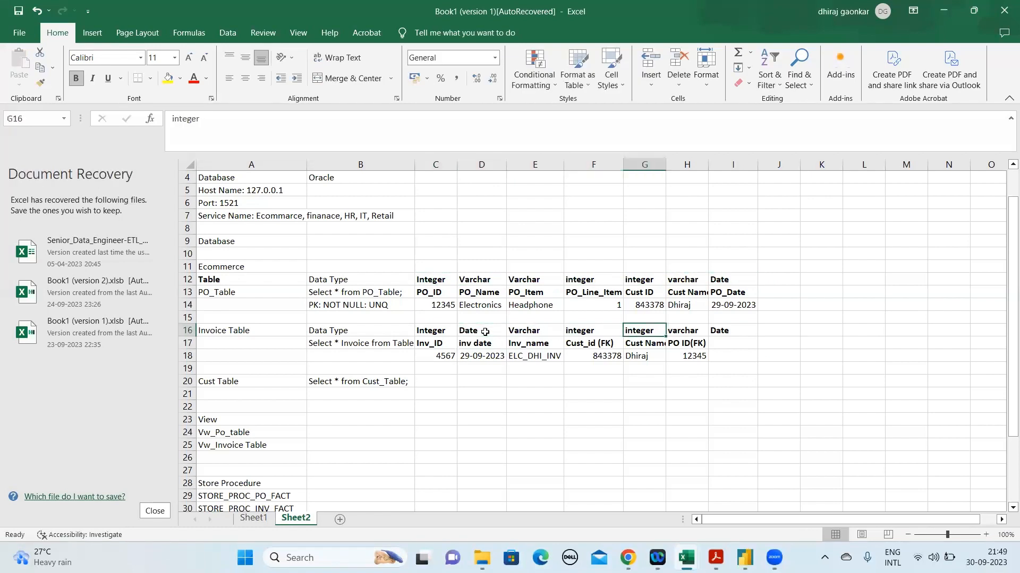
pyautogui.write('Date')
pyautogui.press('Return')
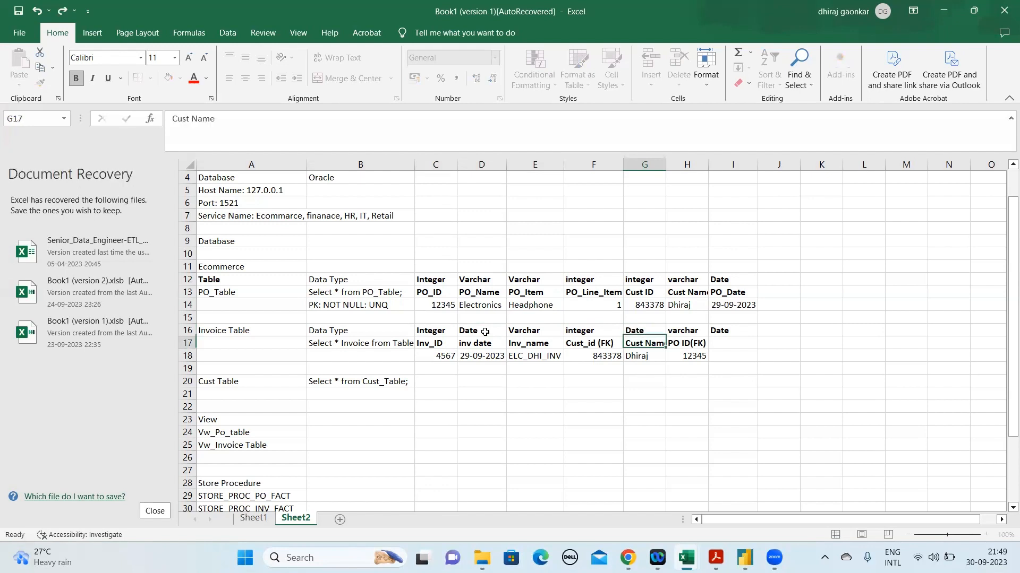
# Set the data type in H16 above the invoice PO ID(FK) heading to Integer
pyautogui.press('Up')
pyautogui.press('Right')
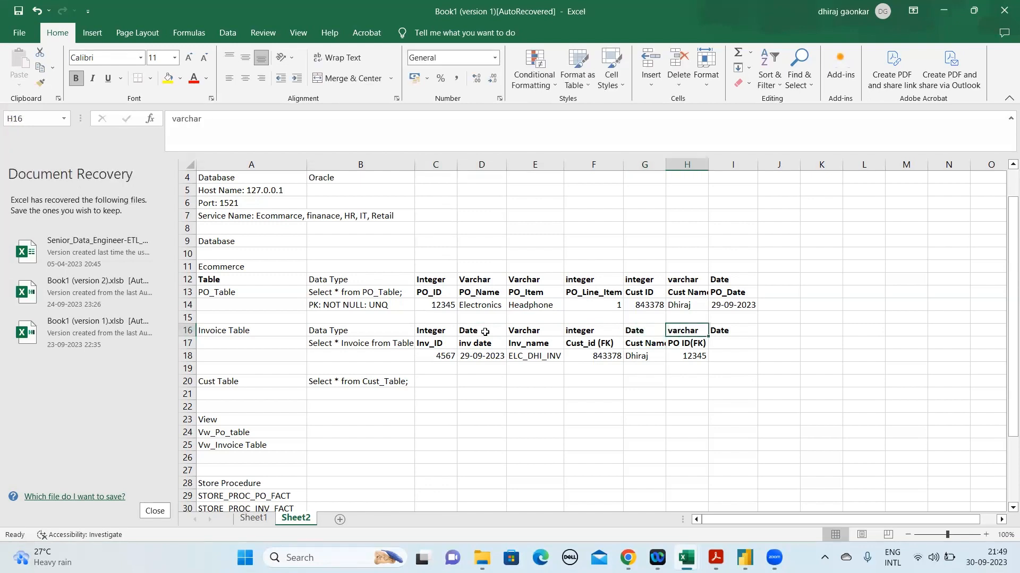
pyautogui.write('ID')
pyautogui.press('BackSpace')
pyautogui.press('BackSpace')
pyautogui.write('Interger')
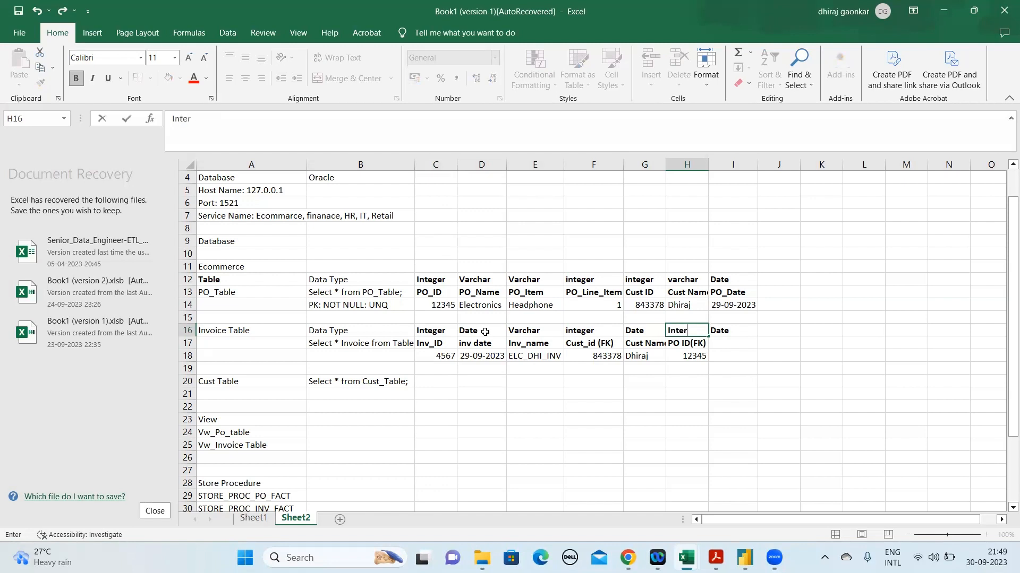
pyautogui.press('BackSpace')
pyautogui.write('ger')
pyautogui.press('Return')
# Clear the surplus data type from I16 at the end of the invoice data type row
pyautogui.press('Up')
pyautogui.press('Right')
pyautogui.press('Delete')
# Enter Cust ID in C21 and Cust in D21 as headings for the Cust Table
pyautogui.press('Down')
pyautogui.press('Down')
pyautogui.press('Down')
pyautogui.press('Left')
pyautogui.press('Left')
pyautogui.press('Left')
pyautogui.press('Left')
pyautogui.press('Left')
pyautogui.press('Left')
pyautogui.press('Down')
pyautogui.press('Up')
pyautogui.press('Up')
pyautogui.press('Down')
pyautogui.press('Down')
pyautogui.press('Down')
pyautogui.press('Left')
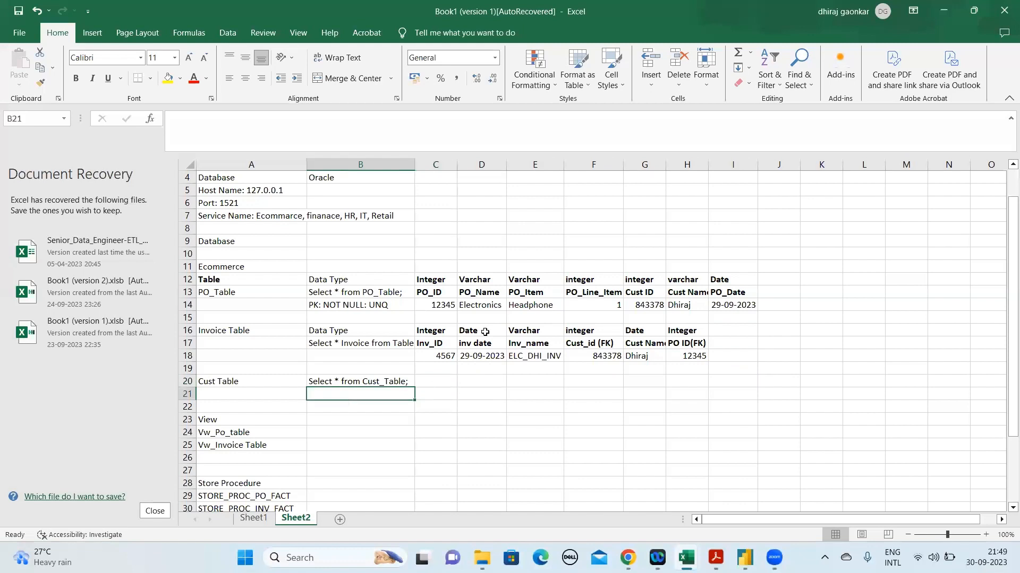
pyautogui.press('Right')
pyautogui.press('Left')
pyautogui.press('Right')
pyautogui.write('Cus')
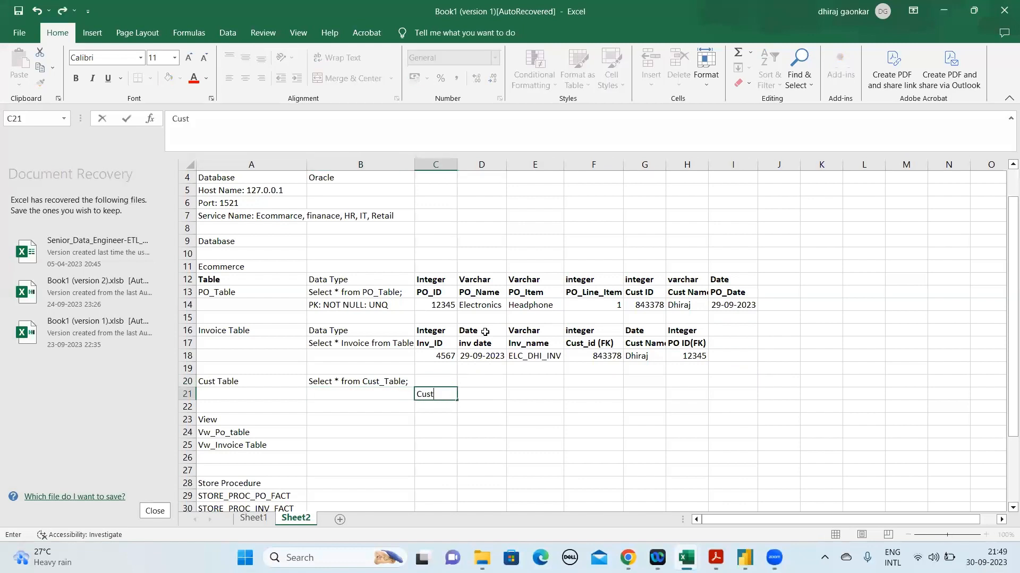
pyautogui.press('Tab')
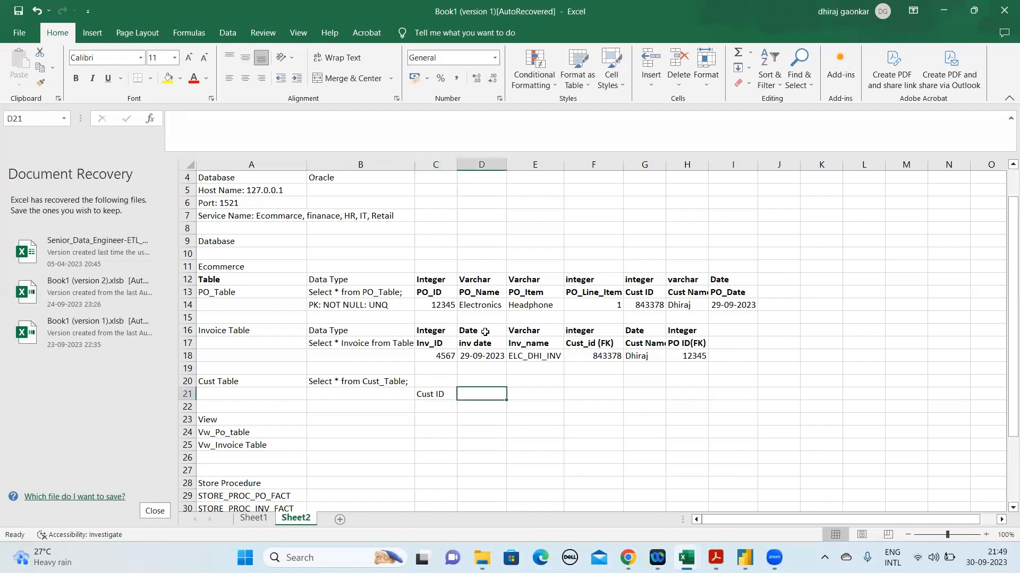
pyautogui.write('Cust')
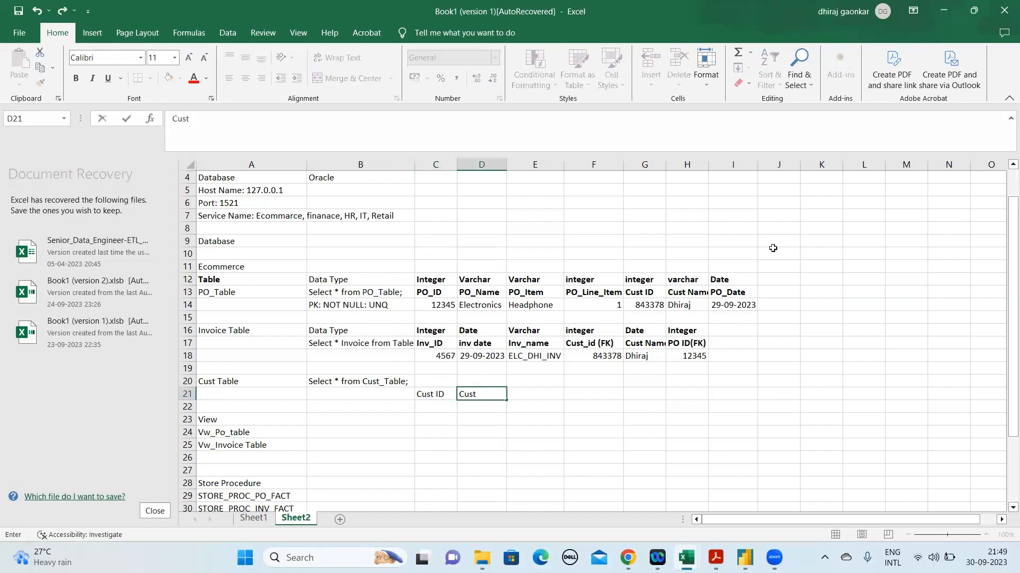
# Change the PO table heading in G13 to Cust ID(FK) and autofit the widths of columns G and H
pyautogui.click(658, 289)
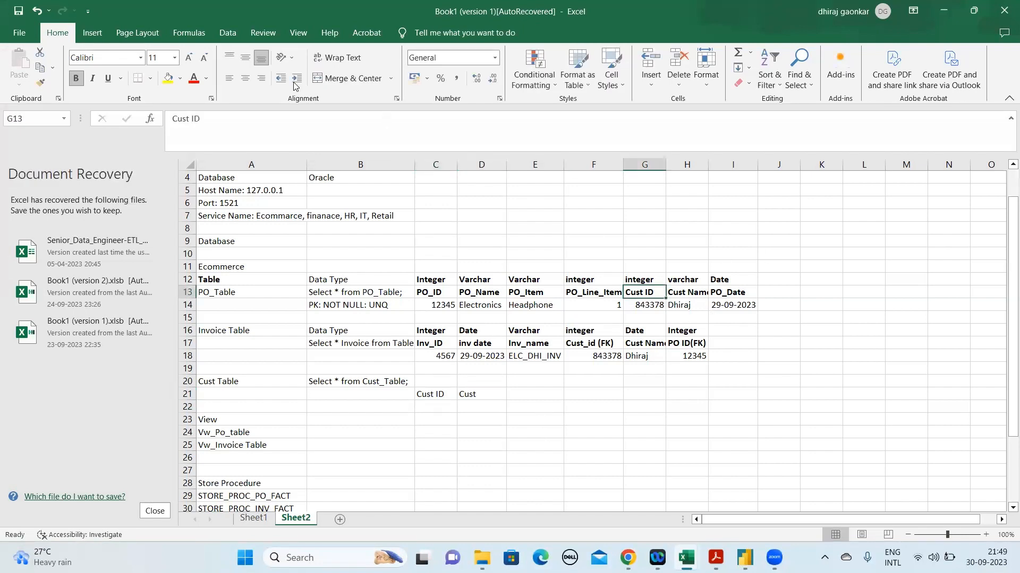
pyautogui.click(254, 118)
pyautogui.write('()')
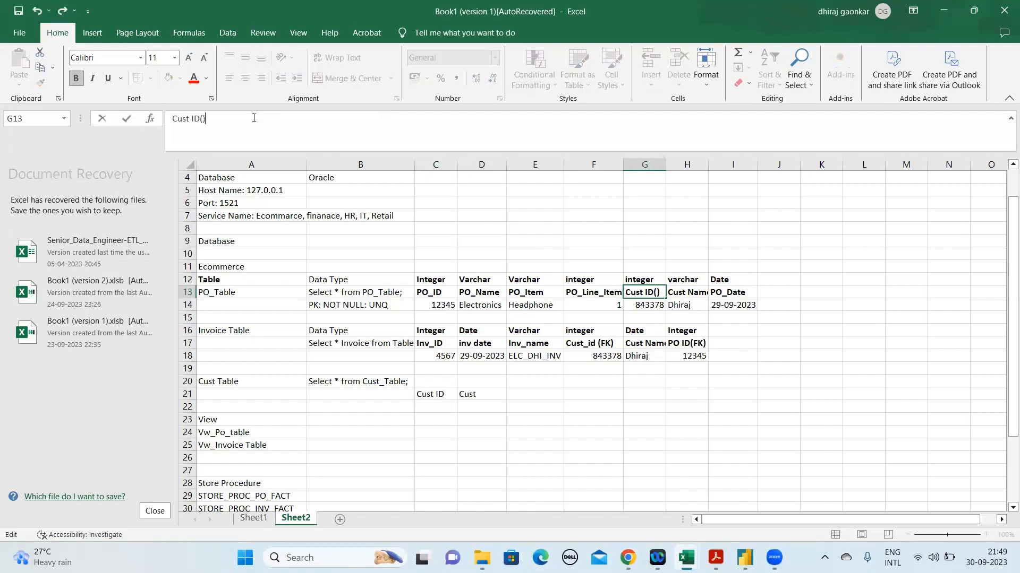
pyautogui.write('FK')
pyautogui.press('Return')
pyautogui.press('Return')
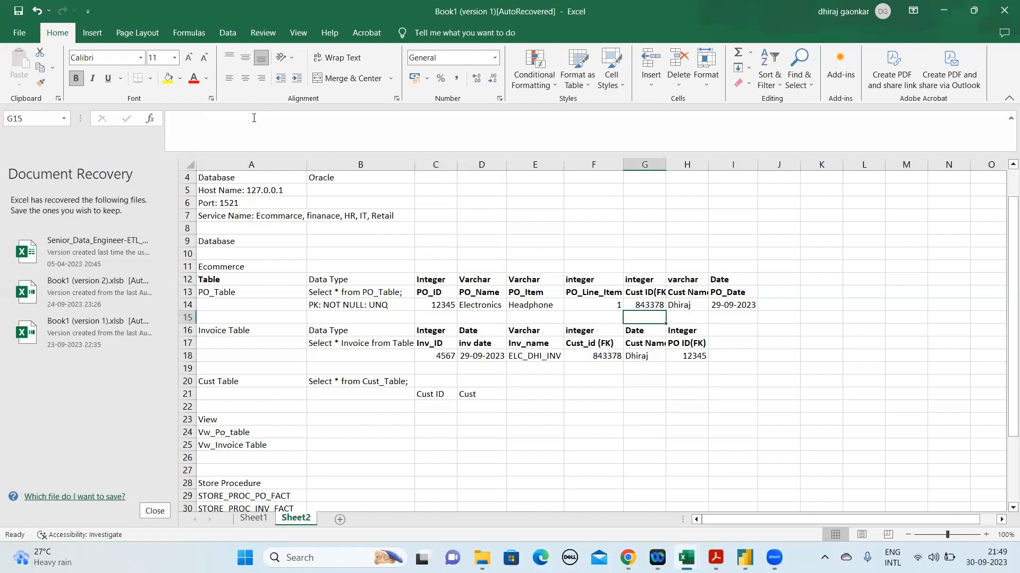
pyautogui.doubleClick(666, 164)
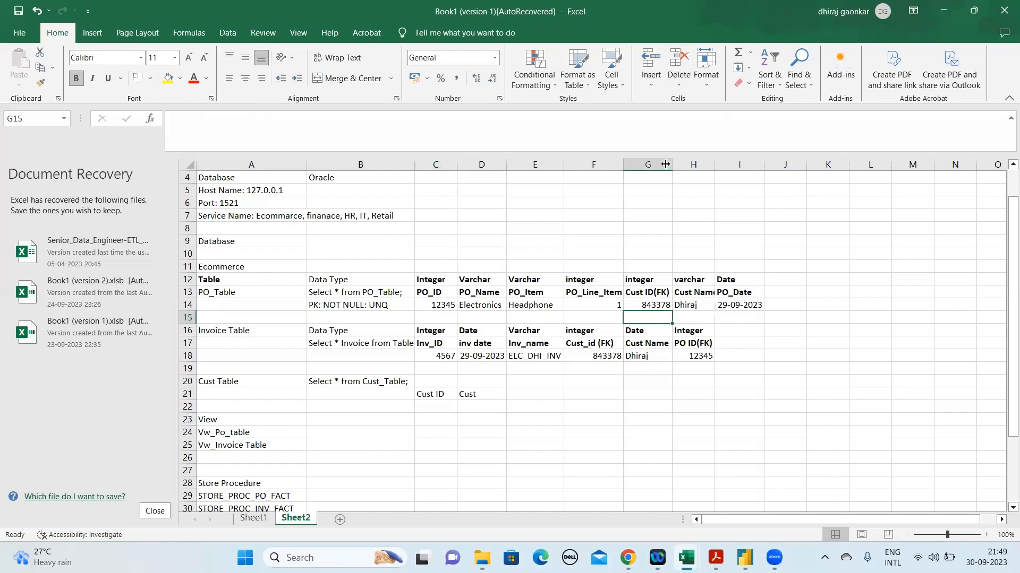
pyautogui.doubleClick(714, 164)
# Complete the Cust Table heading in D21 as Cust_Name
pyautogui.click(483, 393)
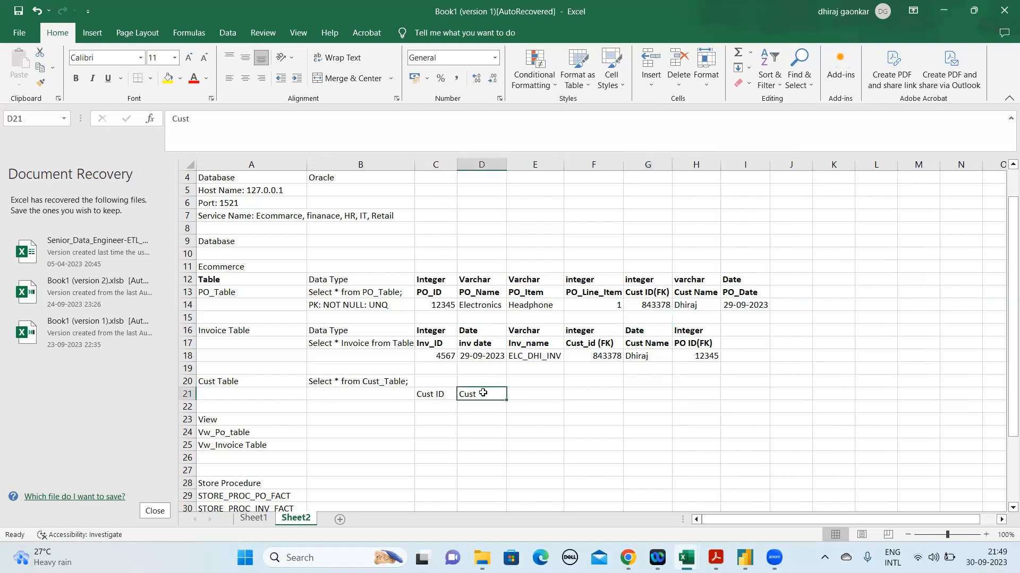
pyautogui.click(262, 128)
pyautogui.write('_Name')
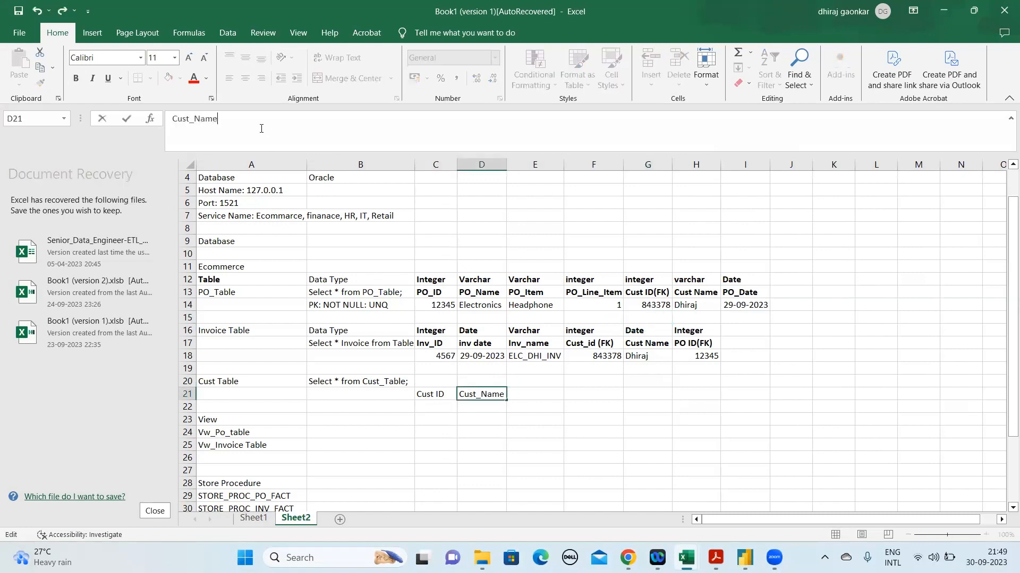
pyautogui.press('Tab')
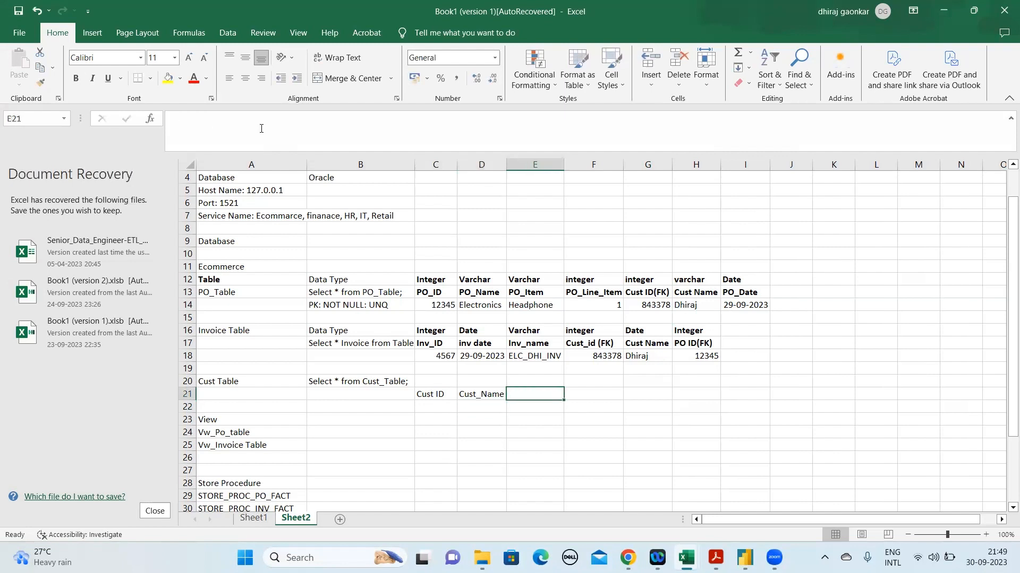
# Add the heading Cust_Loc in E21 of the Cust Table
pyautogui.write('Cust_Loc')
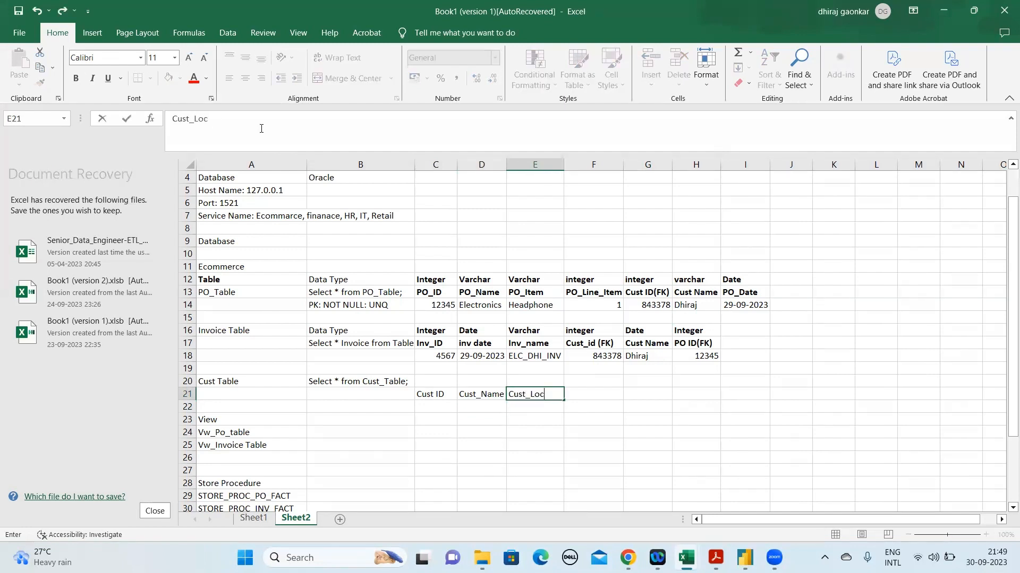
pyautogui.press('Tab')
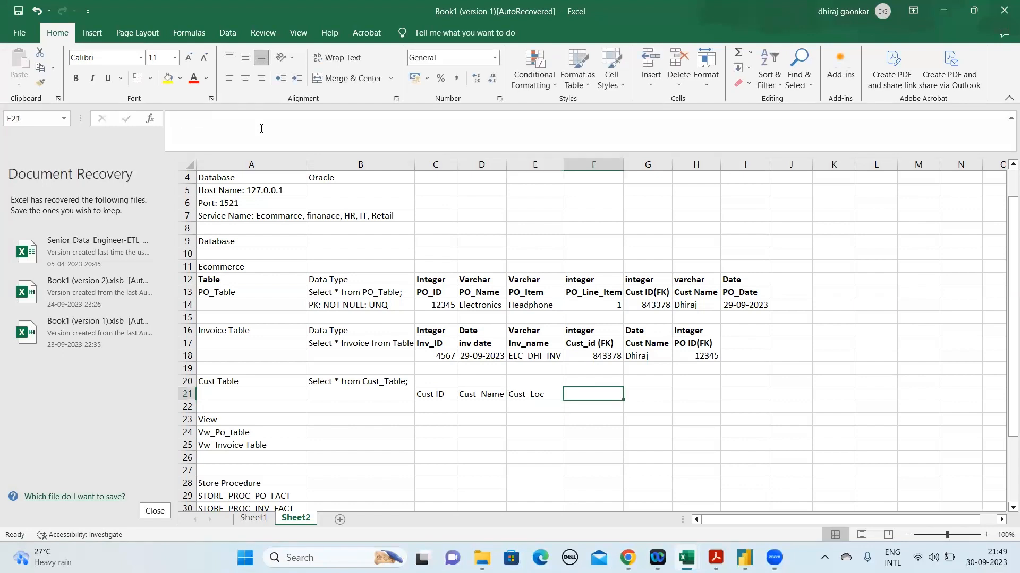
pyautogui.write('C')
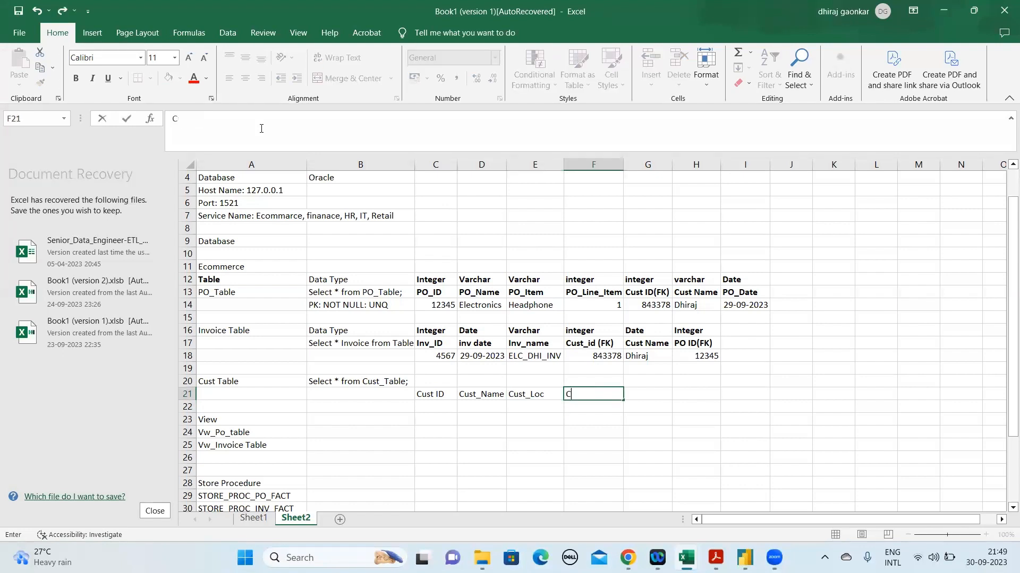
pyautogui.press('BackSpace')
pyautogui.click(542, 395)
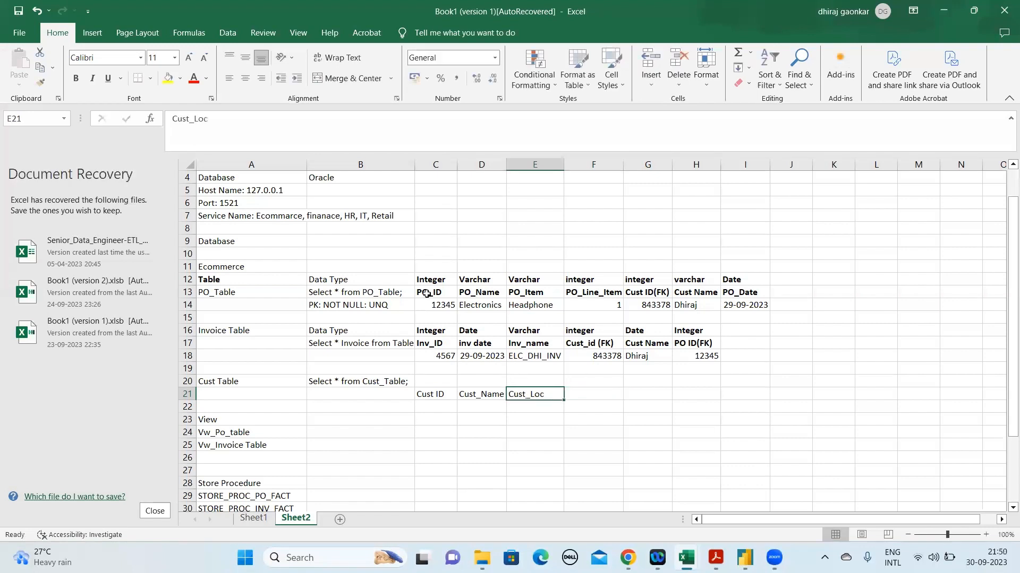
# Add the heading Address1 in F21 of the Cust Table
pyautogui.click(603, 395)
pyautogui.write('Address')
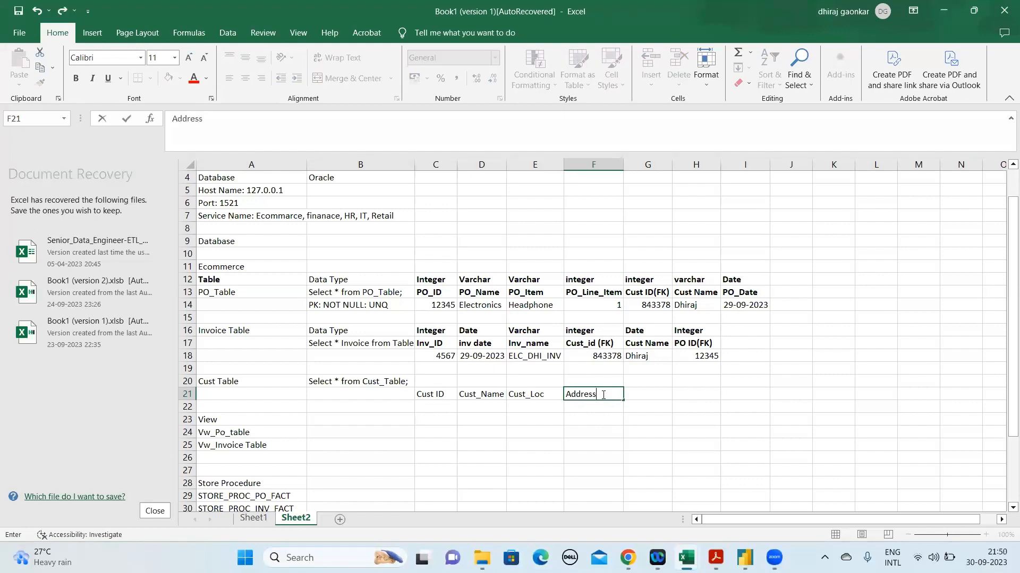
pyautogui.hotkey('ctrl', 'Return')
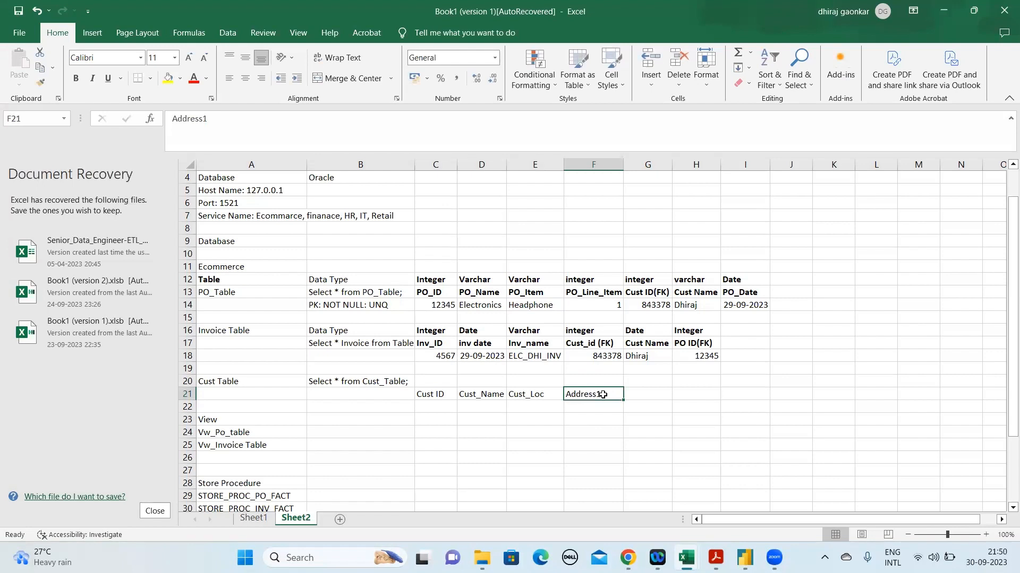
# Copy the Address1 heading to G21 and change the copy to Address2
pyautogui.hotkey('ctrl', 'c')
pyautogui.press('Right')
pyautogui.hotkey('ctrl', 'v')
pyautogui.press('Escape')
pyautogui.press('F2')
pyautogui.press('BackSpace')
pyautogui.write('2')
pyautogui.hotkey('ctrl', 'Return')
# Add the heading Phone in H21 of the Cust Table
pyautogui.press('Right')
pyautogui.write('P')
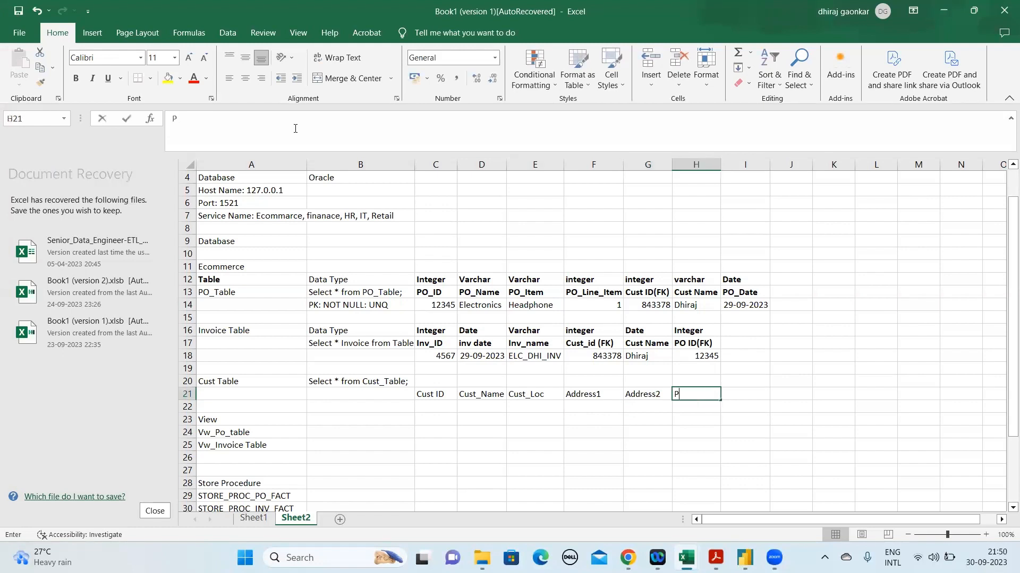
pyautogui.write('hone')
pyautogui.press('Return')
pyautogui.press('Up')
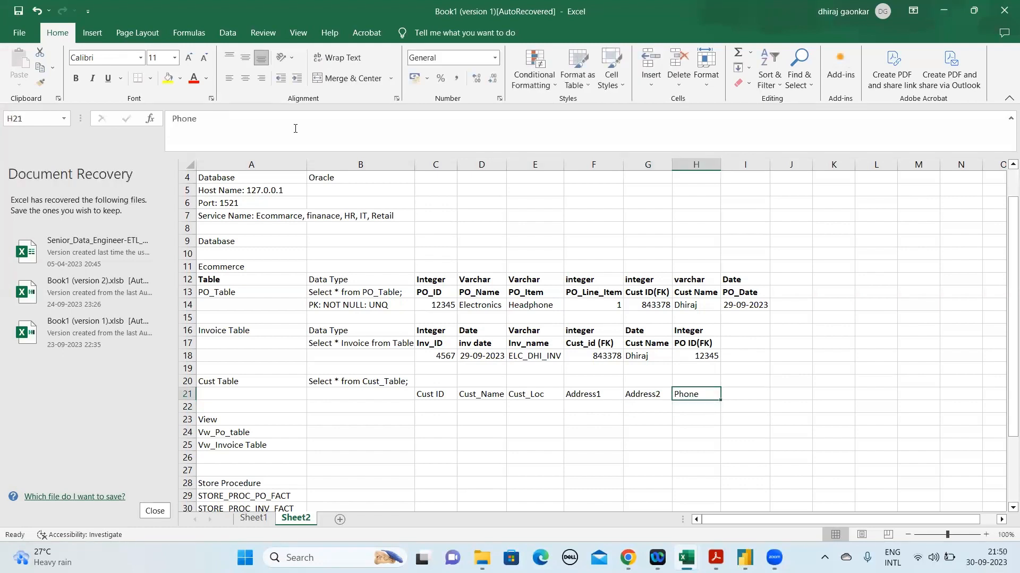
pyautogui.press('Right')
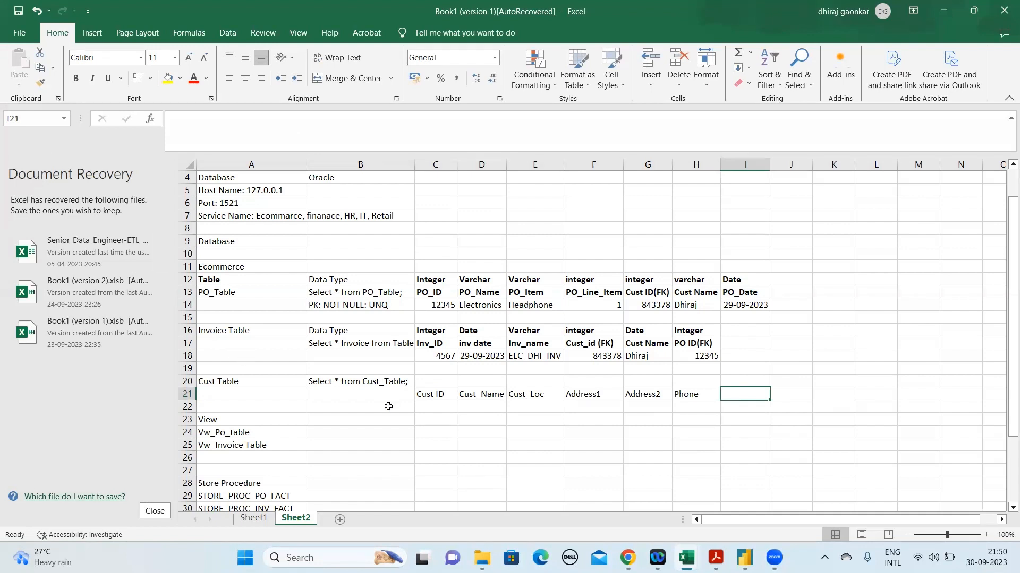
# Enter the data types Integer in C20 above Cust ID and Varchar in D20 above Cust_Name
pyautogui.click(437, 394)
pyautogui.press('Up')
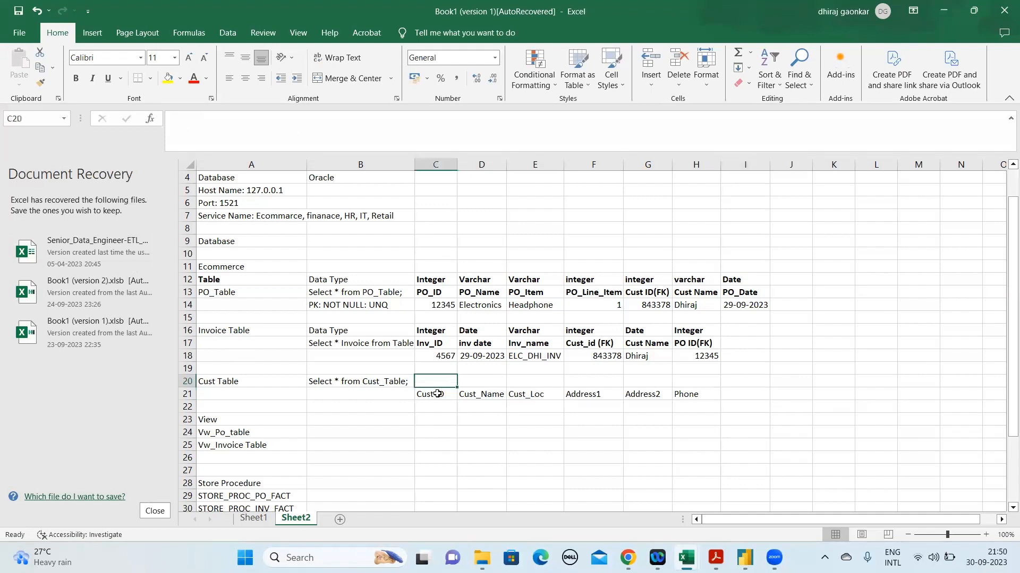
pyautogui.write('In')
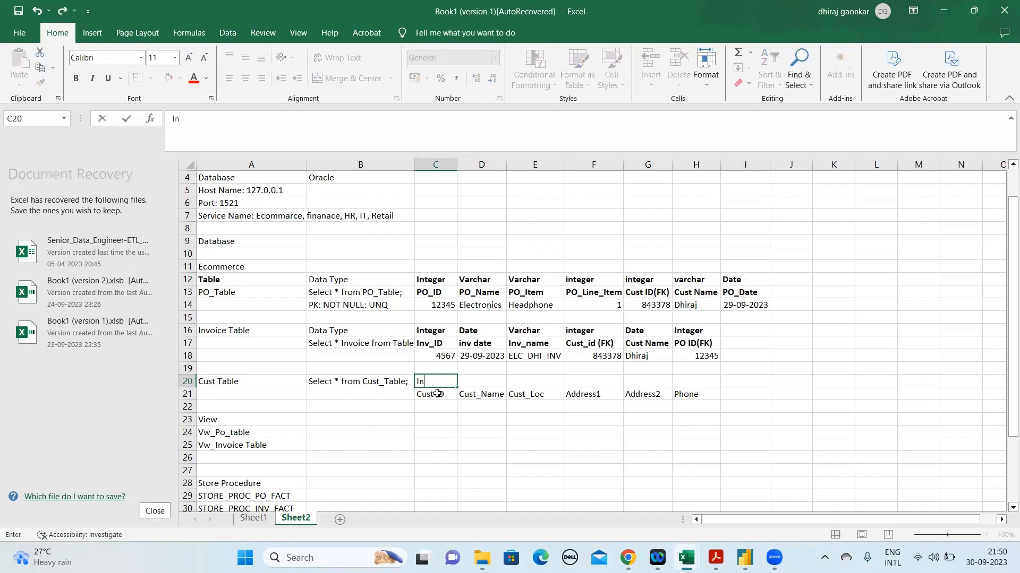
pyautogui.write('teger')
pyautogui.press('Return')
pyautogui.press('Up')
pyautogui.press('Right')
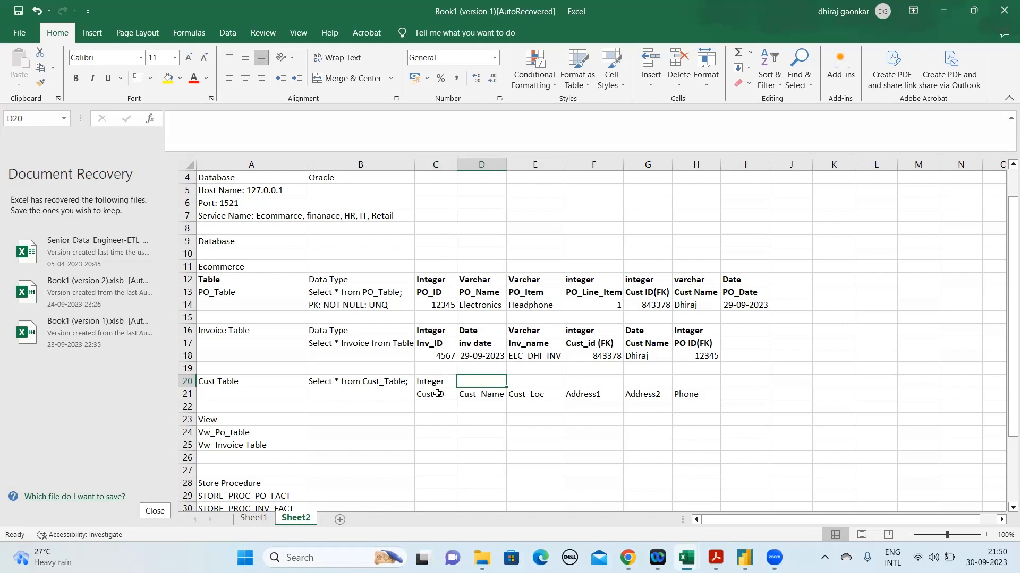
pyautogui.write('Varchar')
pyautogui.press('Return')
pyautogui.press('Up')
# Enter the data type Varchar in bold in E20 above Cust_Loc and copy it to F20 above Address1
pyautogui.press('Right')
pyautogui.write('CBVa')
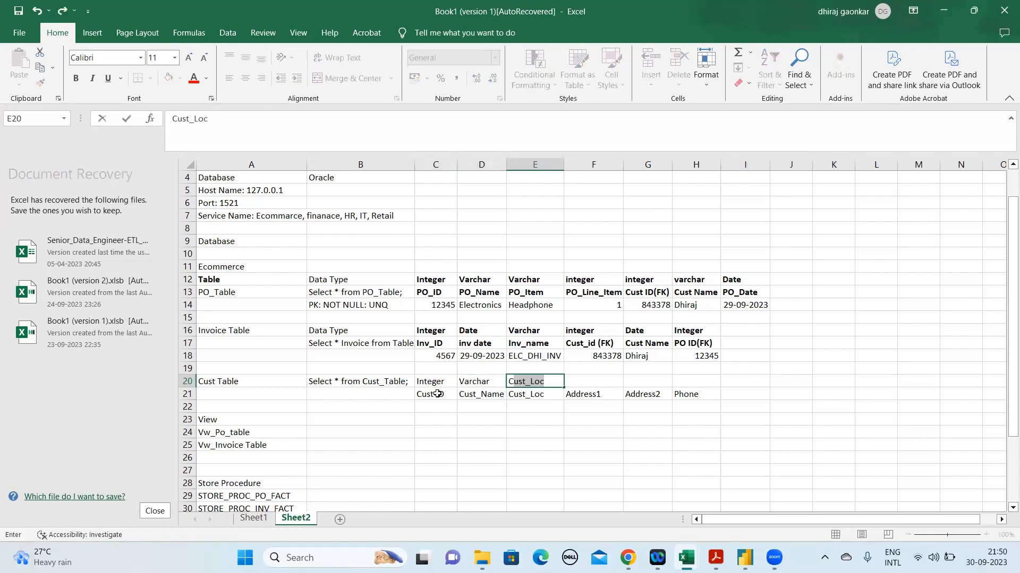
pyautogui.press('BackSpace')
pyautogui.press('BackSpace')
pyautogui.press('BackSpace')
pyautogui.write('Varchar')
pyautogui.press('Return')
pyautogui.press('Up')
pyautogui.hotkey('ctrl', 'b')
pyautogui.hotkey('ctrl', 'v')
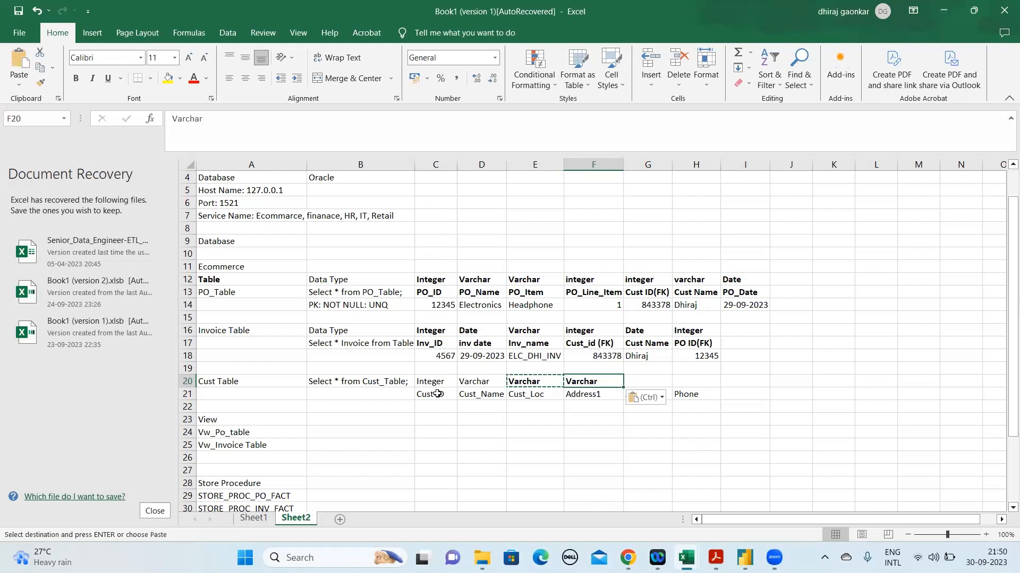
pyautogui.press('Right')
pyautogui.press('Escape')
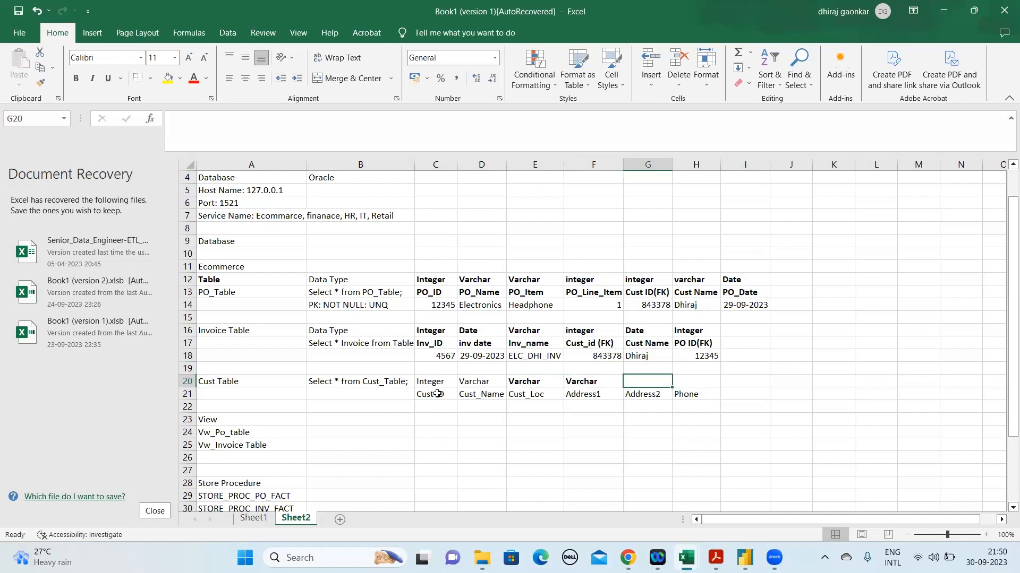
# Copy the Varchar data type from F20 to G20 above Address2
pyautogui.press('Left')
pyautogui.hotkey('ctrl', 'c')
pyautogui.press('Right')
pyautogui.hotkey('ctrl', 'v')
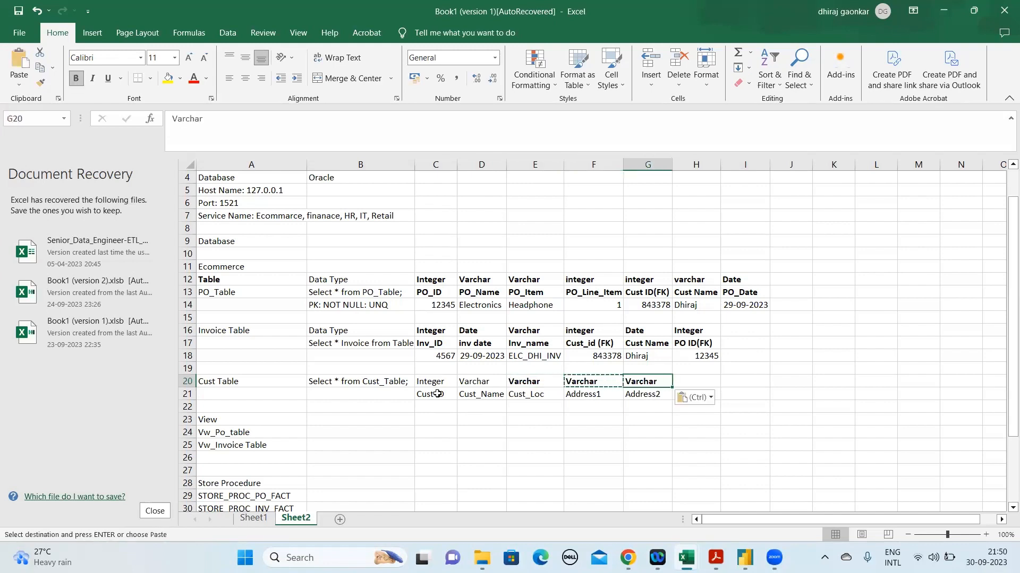
pyautogui.press('Escape')
# Enter the data type Integer in H20 above the Phone heading
pyautogui.press('Right')
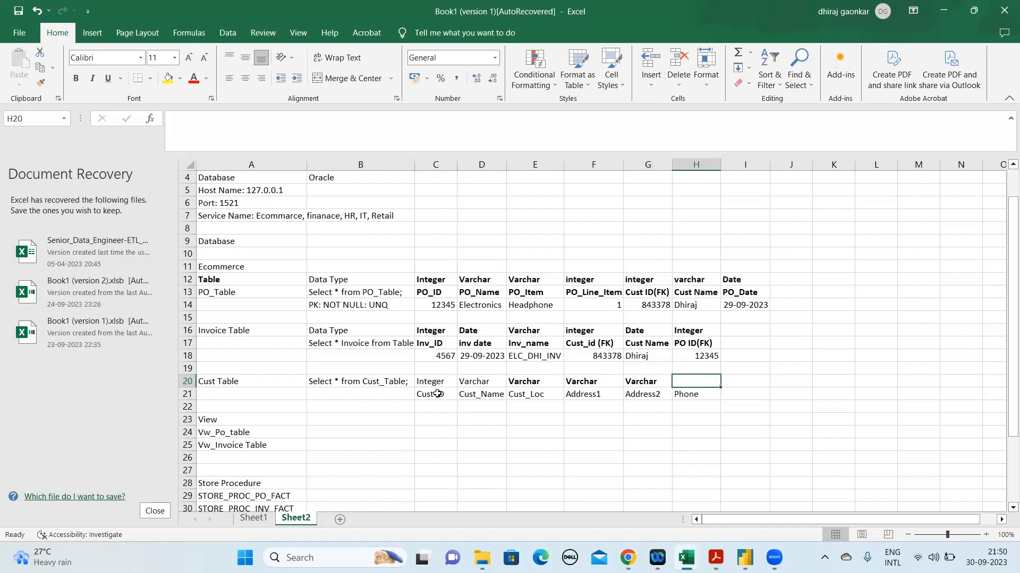
pyautogui.write('Integer')
pyautogui.press('Return')
pyautogui.press('Up')
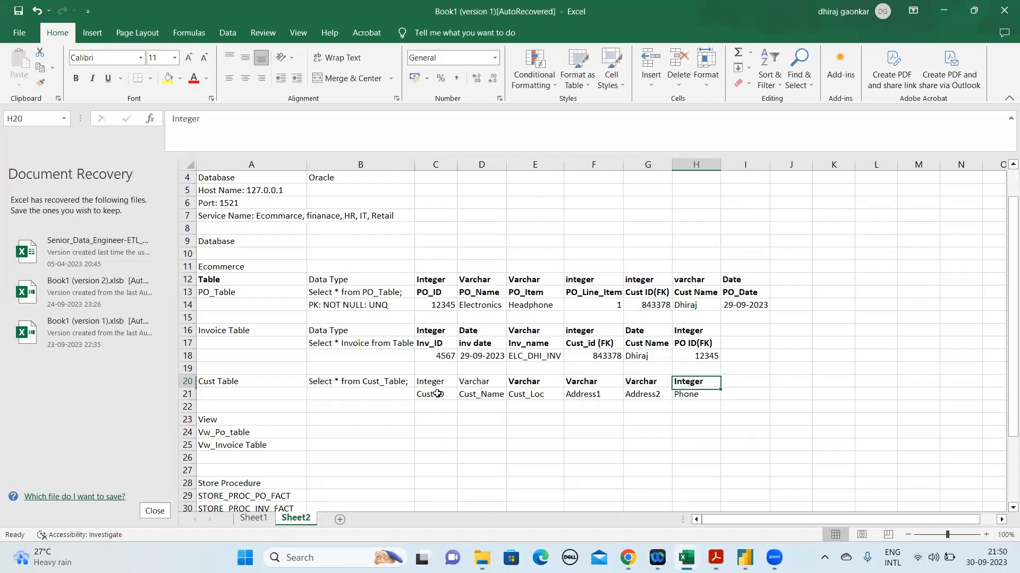
# Re-enter Integer in C20 of the Cust Table's data type row and make it bold
pyautogui.press('Left')
pyautogui.press('Left')
pyautogui.press('Left')
pyautogui.press('Left')
pyautogui.press('Left')
pyautogui.press('Left')
pyautogui.press('Right')
pyautogui.press('Right')
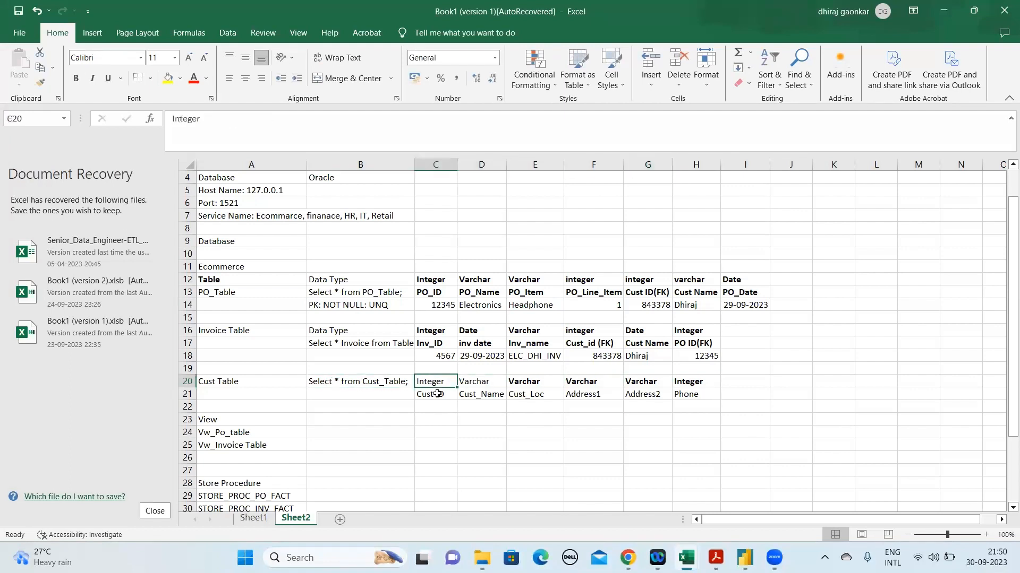
pyautogui.press('Left')
pyautogui.hotkey('shift', 'Right')
pyautogui.hotkey('shift', 'Right')
pyautogui.hotkey('shift', 'Right')
pyautogui.hotkey('shift', 'Right')
pyautogui.hotkey('shift', 'Right')
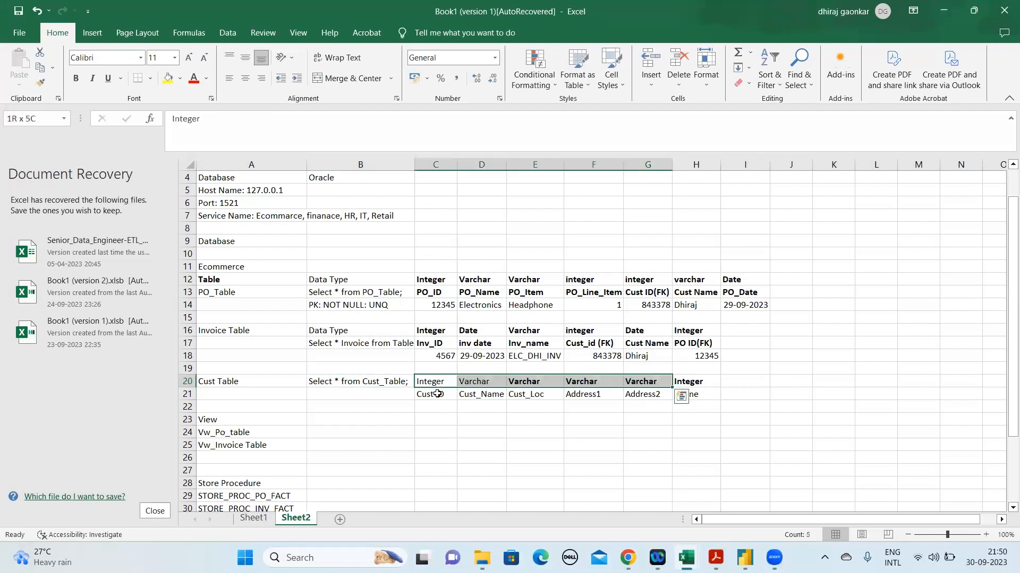
pyautogui.hotkey('ctrl', 'q')
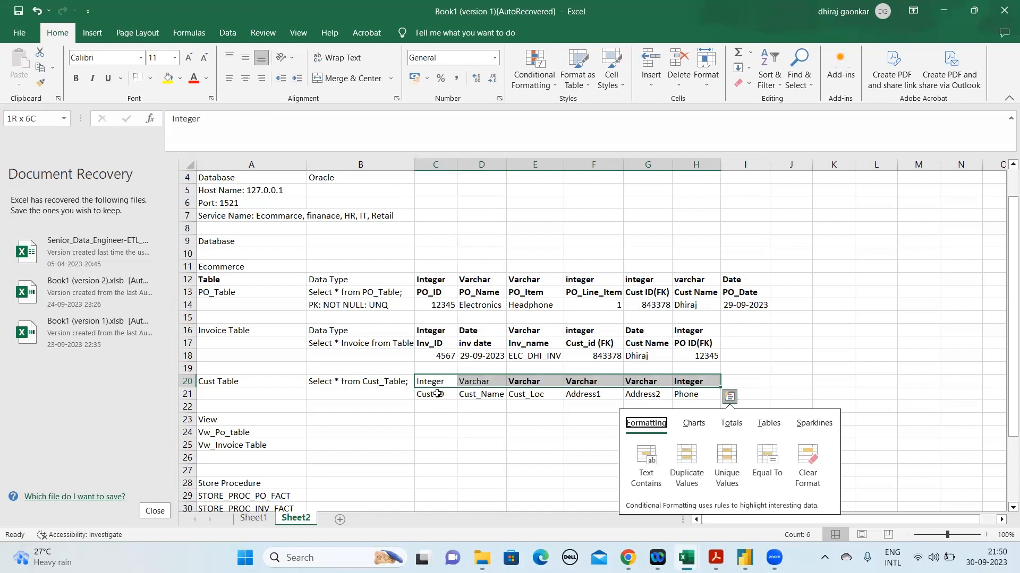
pyautogui.press('Escape')
pyautogui.write('`')
pyautogui.press('BackSpace')
pyautogui.write('Integer')
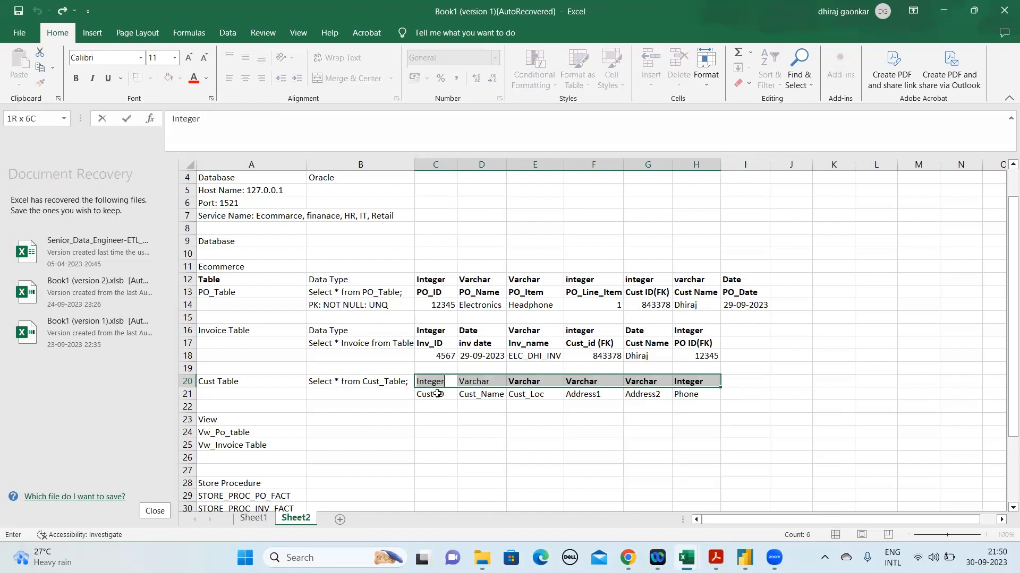
pyautogui.hotkey('ctrl', 'b')
# Make the Cust Table's data types and headings in C20:H21 bold
pyautogui.press('Down')
pyautogui.press('Up')
pyautogui.hotkey('shift', 'Right')
pyautogui.hotkey('shift', 'Down')
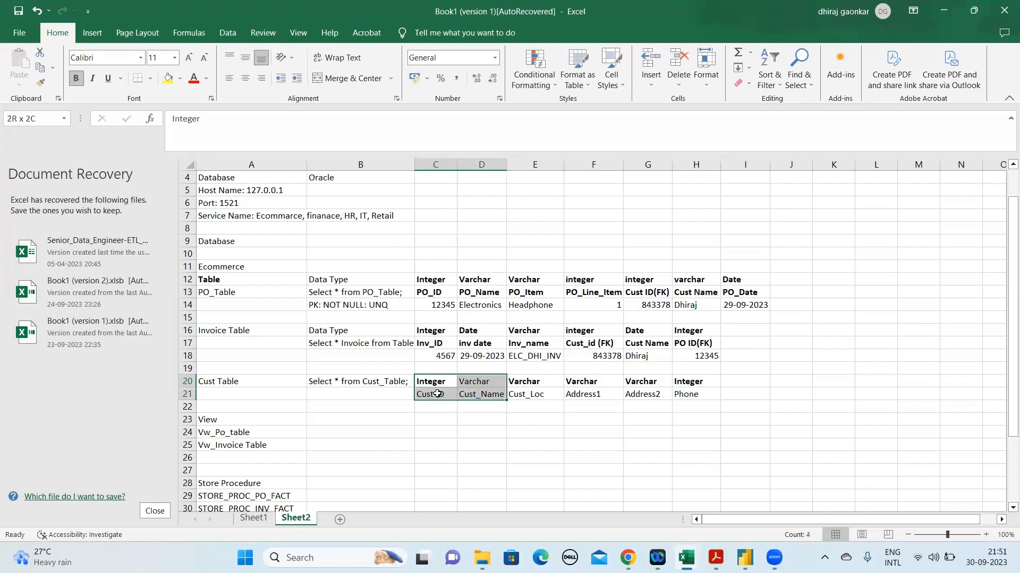
pyautogui.hotkey('ctrl', 'shift', 'Right')
pyautogui.hotkey('ctrl', 'b')
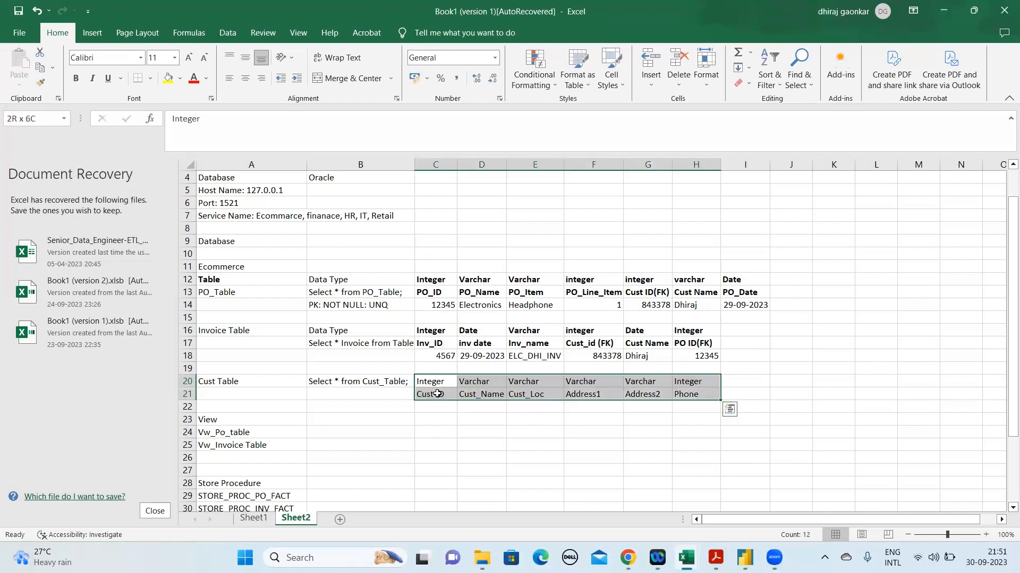
pyautogui.hotkey('ctrl', 'b')
pyautogui.press('Down')
pyautogui.press('Down')
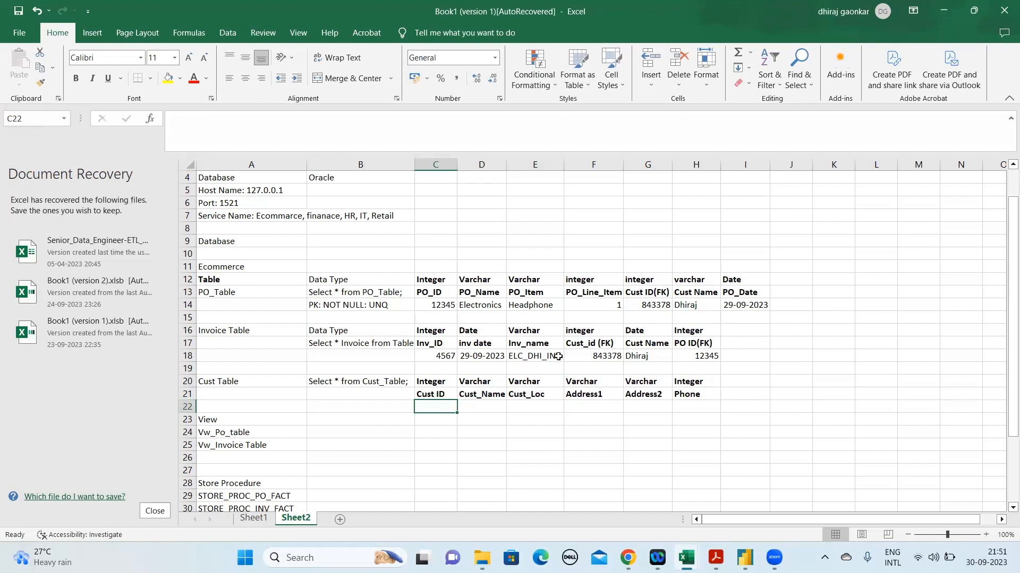
# Copy the customer ID from F18 of the Invoice Table to C22 under Cust ID
pyautogui.click(613, 357)
pyautogui.hotkey('ctrl', 'c')
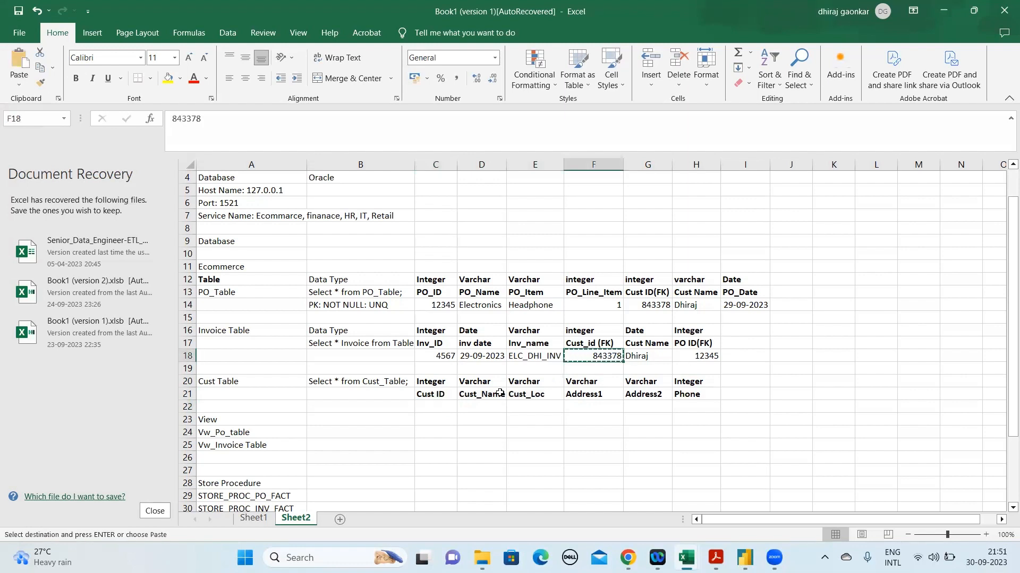
pyautogui.click(450, 408)
pyautogui.hotkey('ctrl', 'v')
# Change the Invoice Table heading in C17 to Inv_ID(PK)
pyautogui.click(446, 346)
pyautogui.click(235, 127)
pyautogui.write('()')
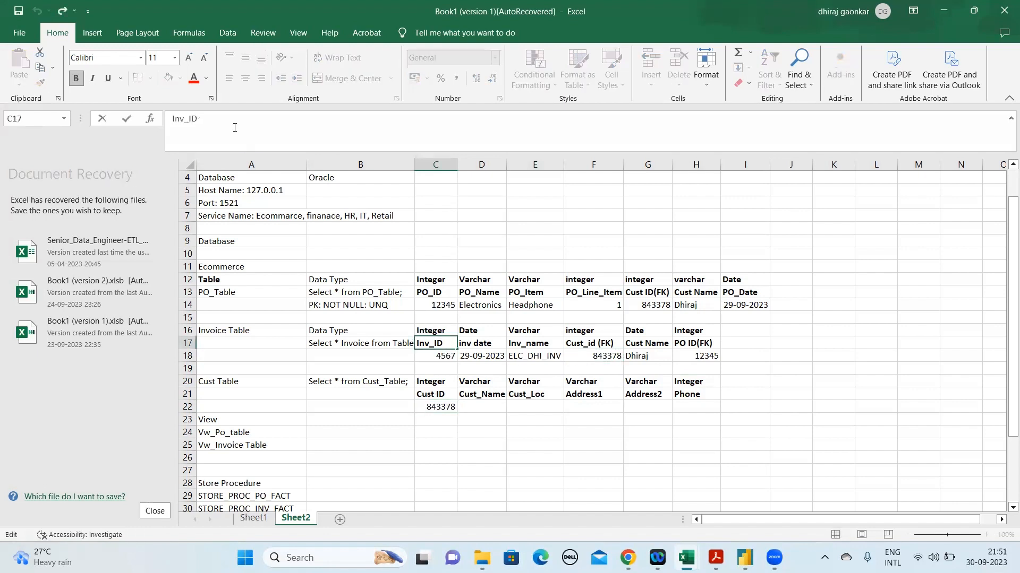
pyautogui.write('PK')
pyautogui.press('Return')
# Enter the customer's first name in D22 under Cust_Name and make it non-bold
pyautogui.press('Down')
pyautogui.press('Down')
pyautogui.press('Down')
pyautogui.press('Down')
pyautogui.press('Right')
pyautogui.press('Right')
pyautogui.press('Left')
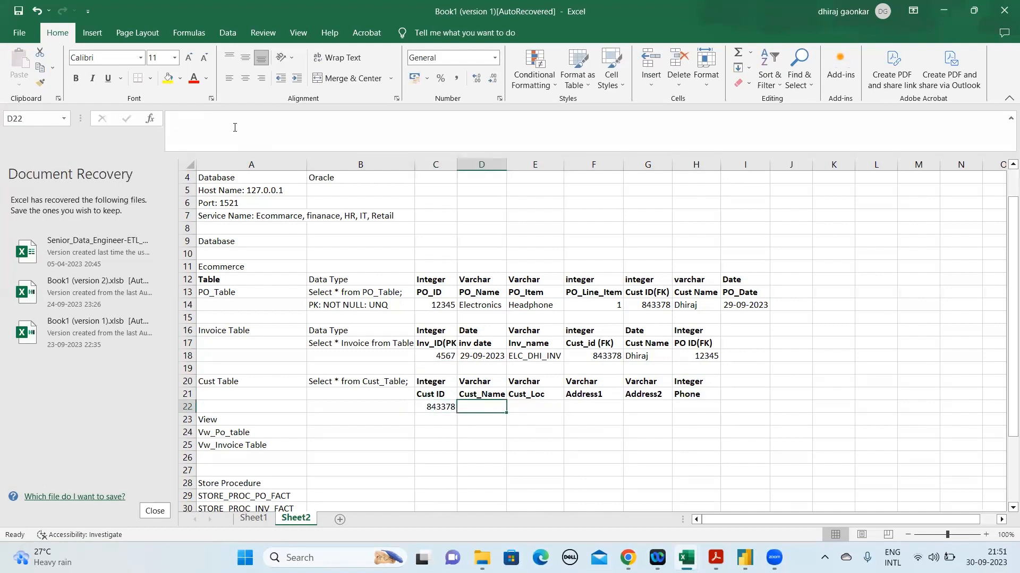
pyautogui.write('Dhiraj')
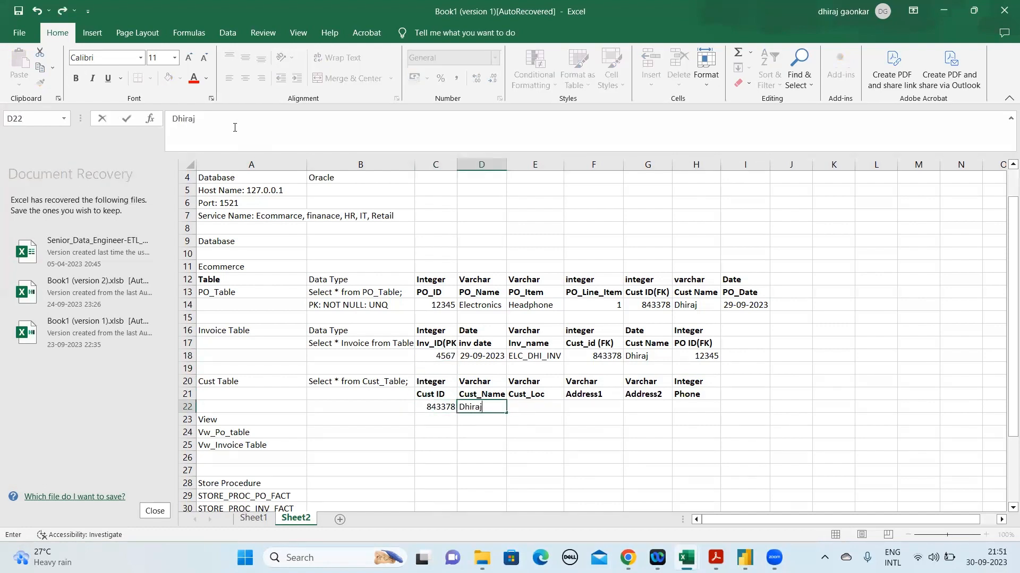
pyautogui.press('Return')
pyautogui.press('Up')
pyautogui.hotkey('ctrl', 'b')
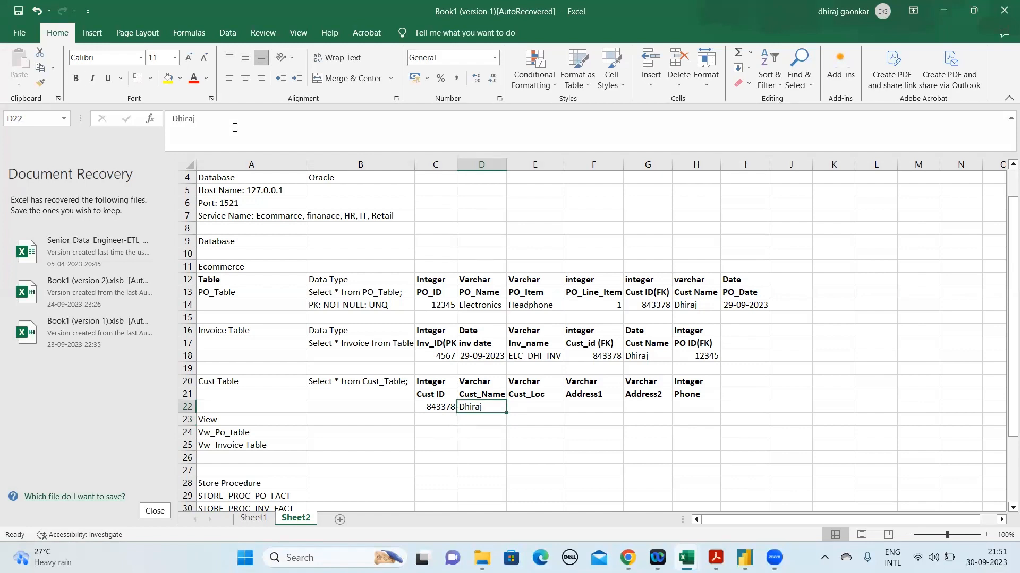
# Enter Mum in E22 under Cust_Loc and remove its bold formatting
pyautogui.press('Right')
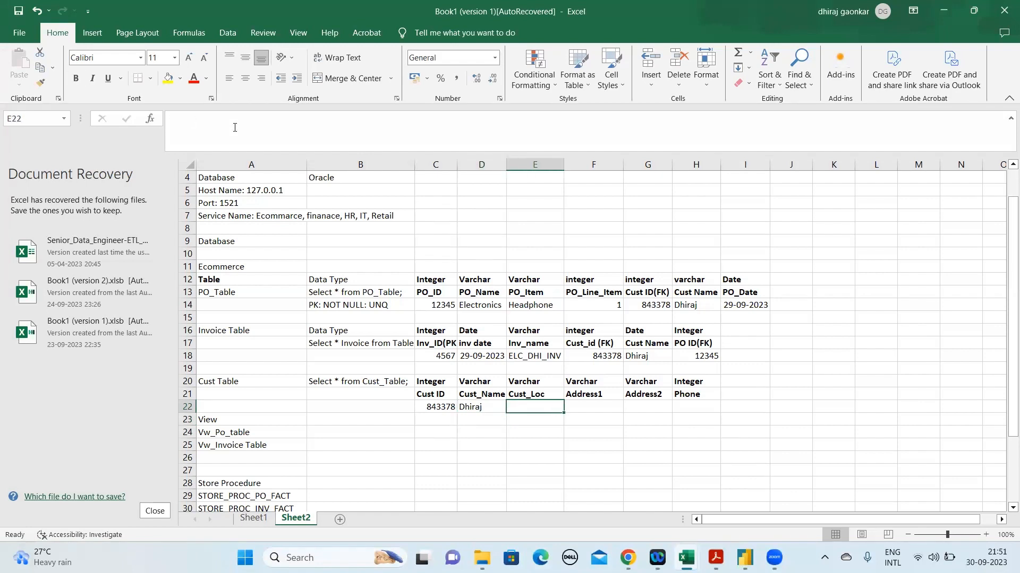
pyautogui.write('Mum')
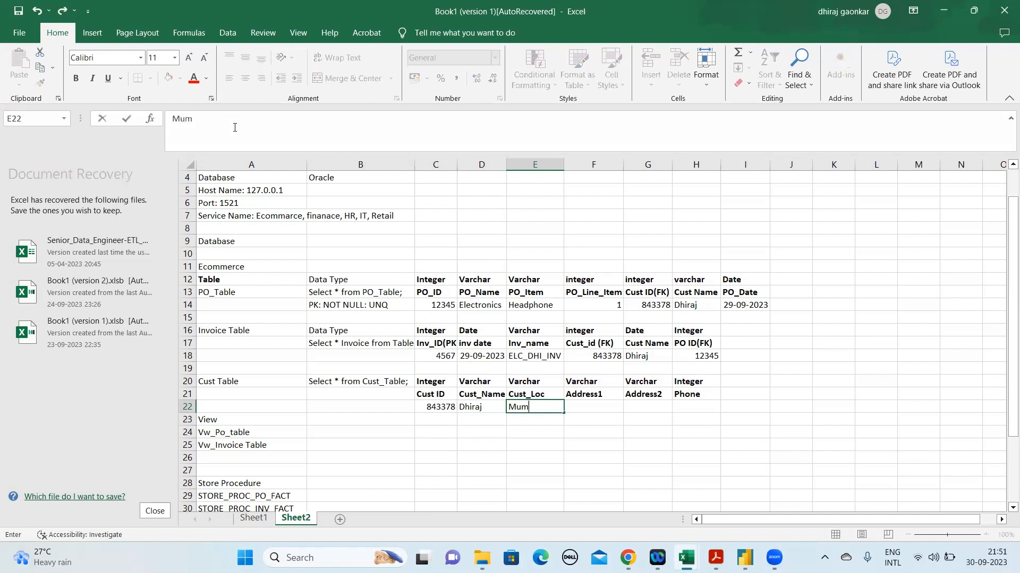
pyautogui.press('Return')
pyautogui.press('Up')
pyautogui.press('Right')
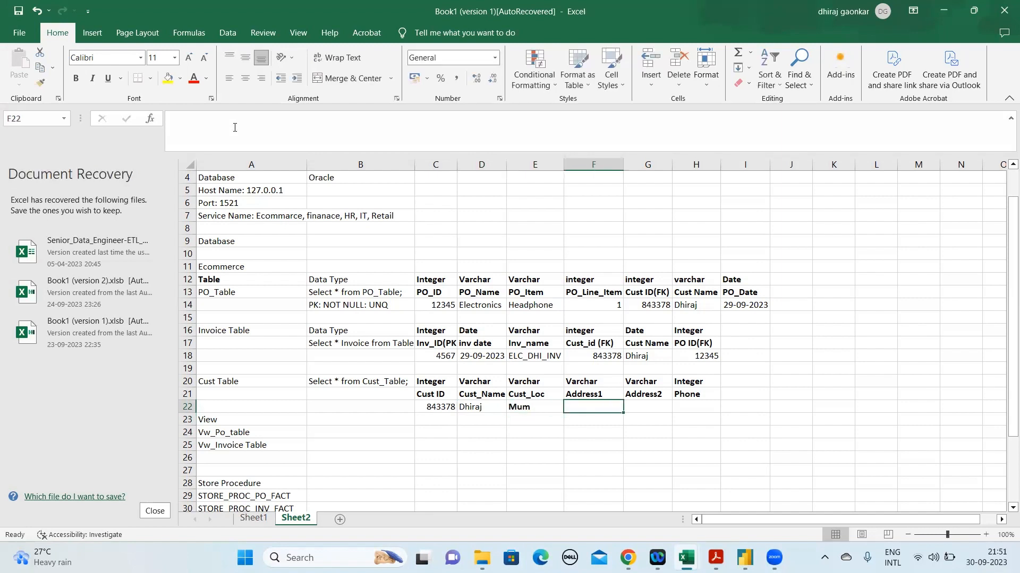
pyautogui.press('Left')
pyautogui.hotkey('ctrl', 'b')
# Enter NULL in F22 under Address1 and Null in G22 under Address2, and remove the bold from both
pyautogui.press('Right')
pyautogui.write('NULL')
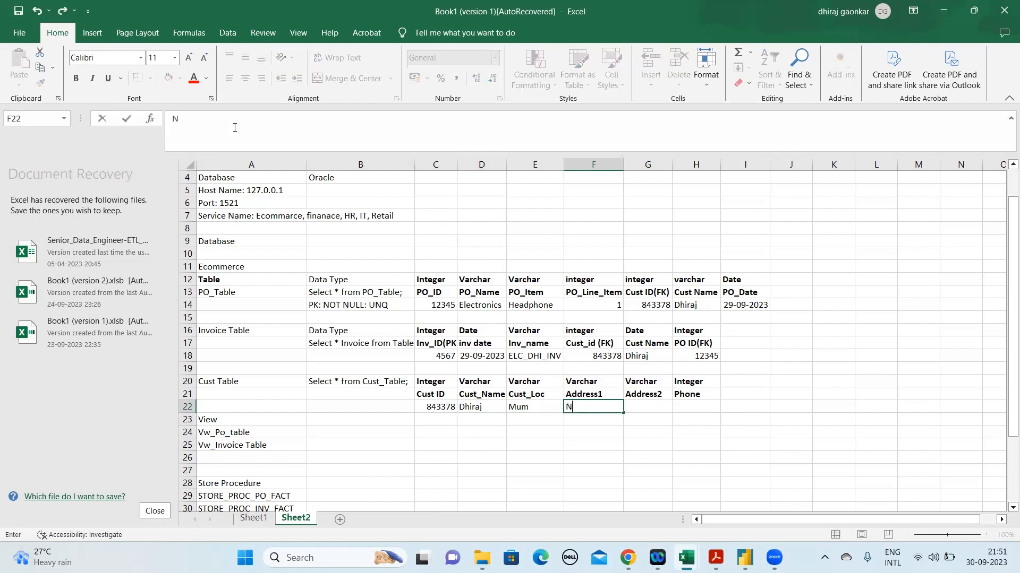
pyautogui.press('Return')
pyautogui.press('Up')
pyautogui.press('Right')
pyautogui.write('NUll')
pyautogui.press('Return')
pyautogui.press('Up')
pyautogui.press('Left')
pyautogui.hotkey('shift', 'Right')
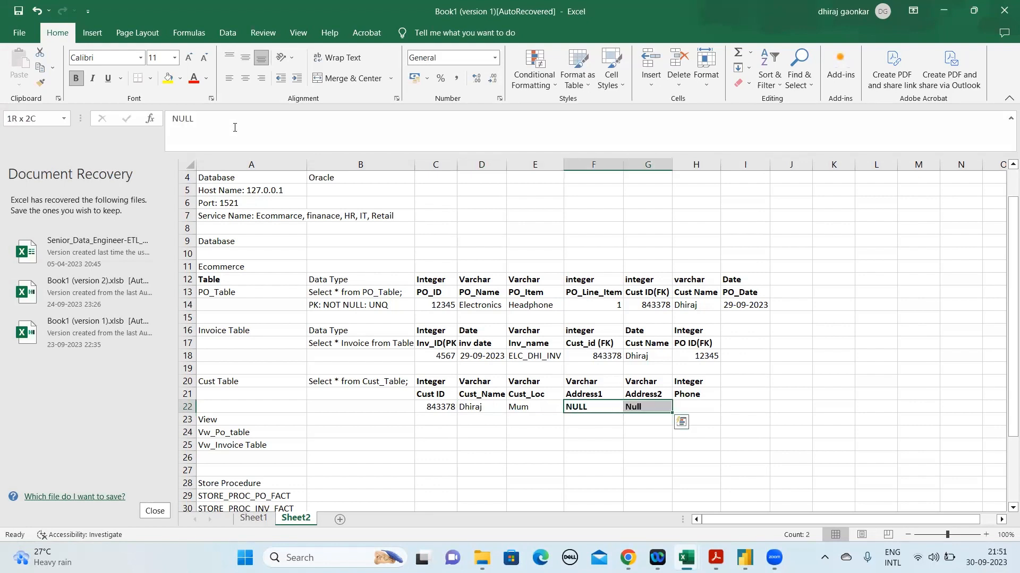
pyautogui.hotkey('ctrl', 'b')
# Enter the customer's phone number in H22 under the Phone heading of the Cust Table
pyautogui.press('Right')
pyautogui.press('Right')
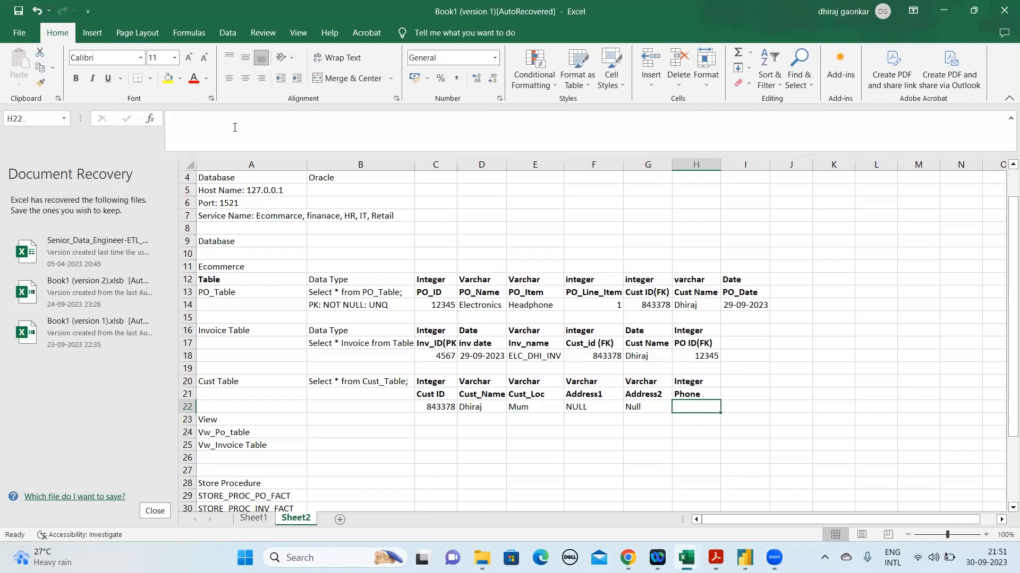
pyautogui.write('98765432')
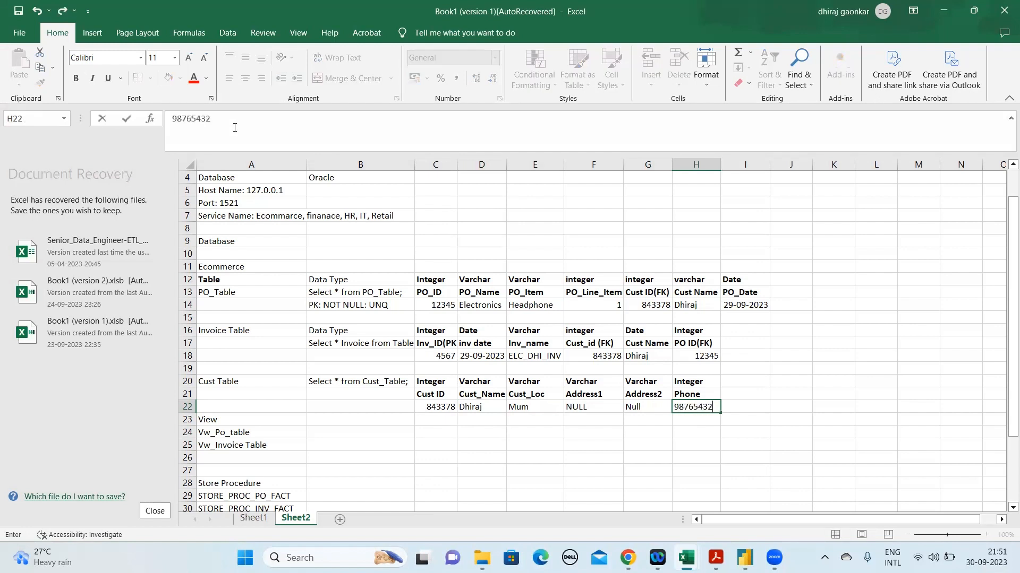
pyautogui.press('Return')
pyautogui.press('Up')
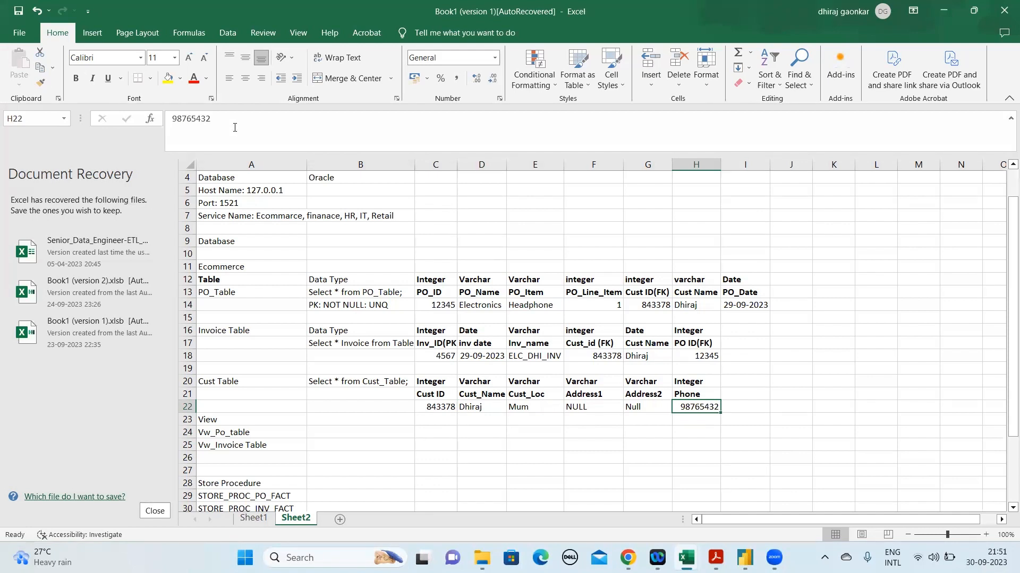
# Change the Cust Table heading in C21 to Cust ID(PK) and autofit column C to its contents
pyautogui.press('Left')
pyautogui.press('Left')
pyautogui.press('Left')
pyautogui.press('Left')
pyautogui.press('Left')
pyautogui.press('Up')
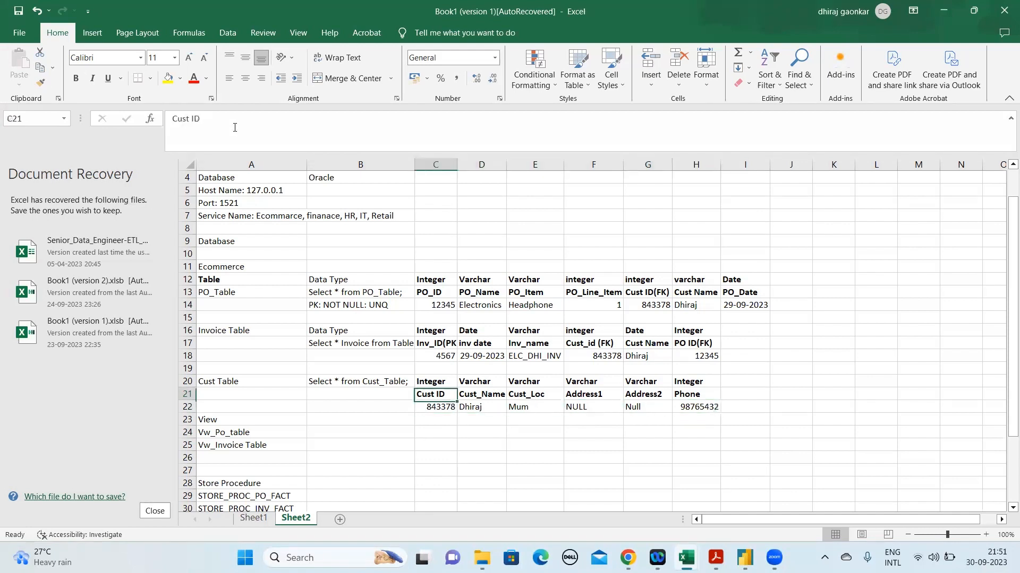
pyautogui.click(234, 123)
pyautogui.write('(')
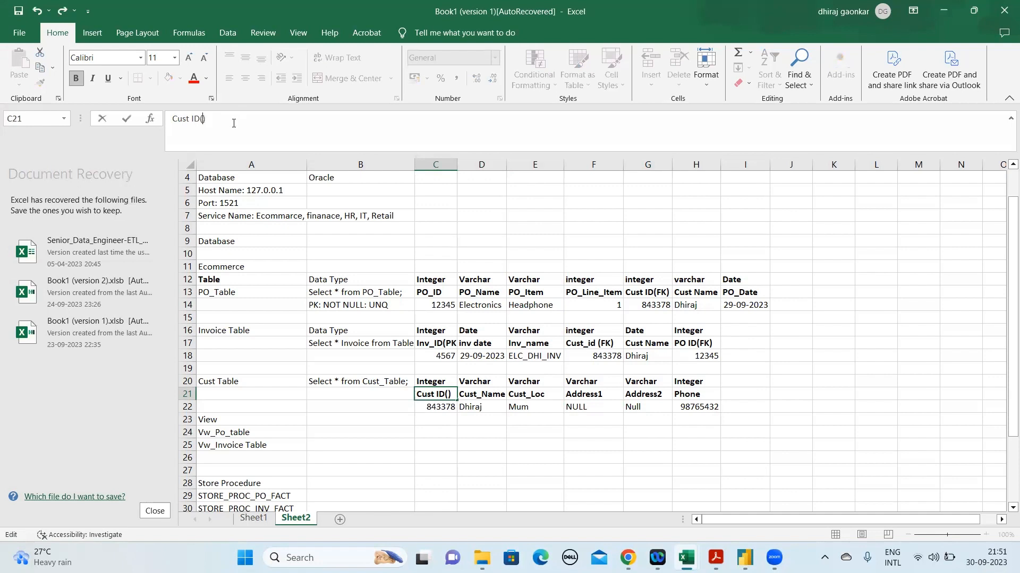
pyautogui.write('PK')
pyautogui.press('Return')
pyautogui.press('Up')
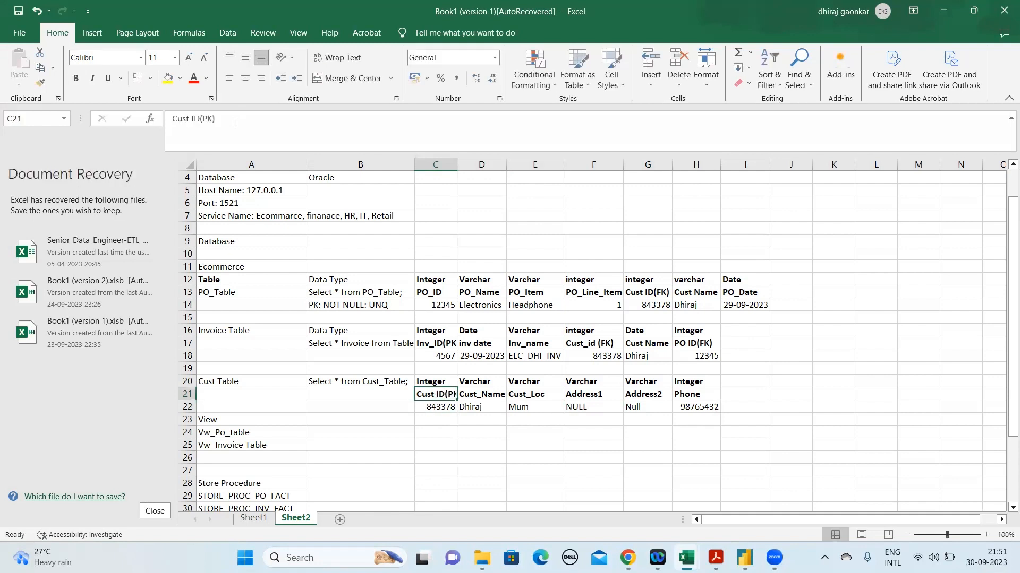
pyautogui.doubleClick(456, 165)
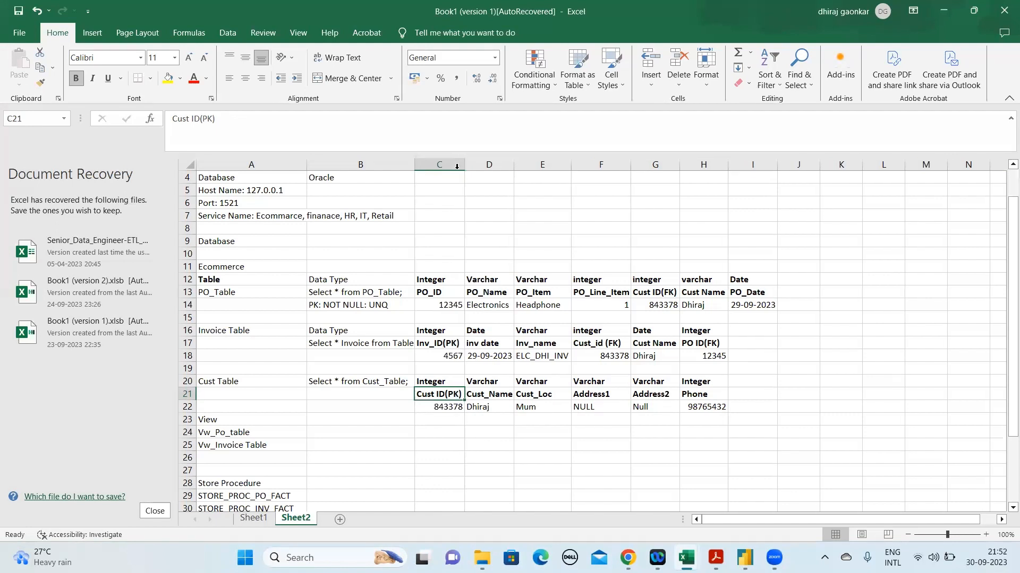
# Change the PO_Table heading in C13 to PO_ID(PK)
pyautogui.click(441, 294)
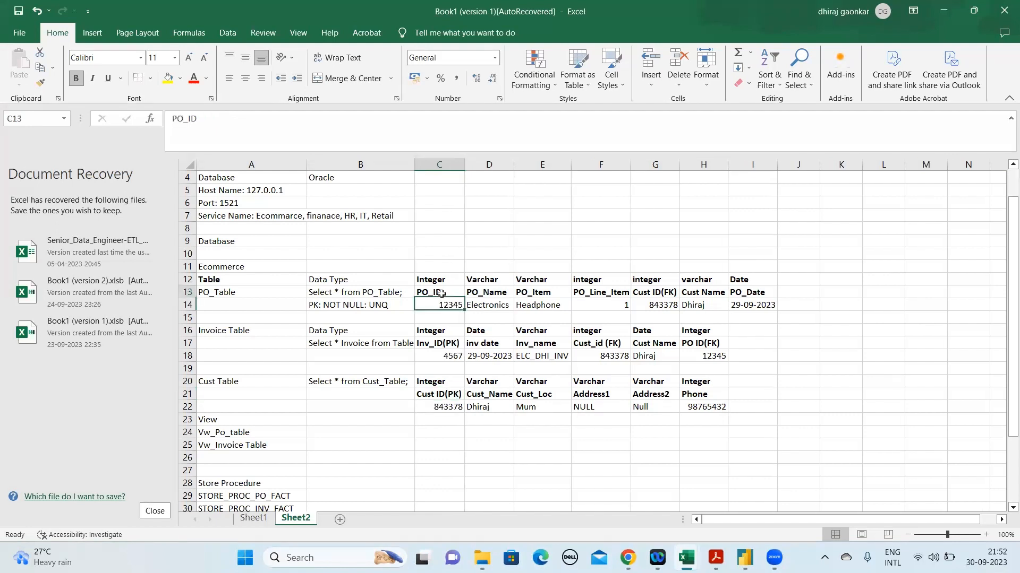
pyautogui.click(268, 122)
pyautogui.write('()')
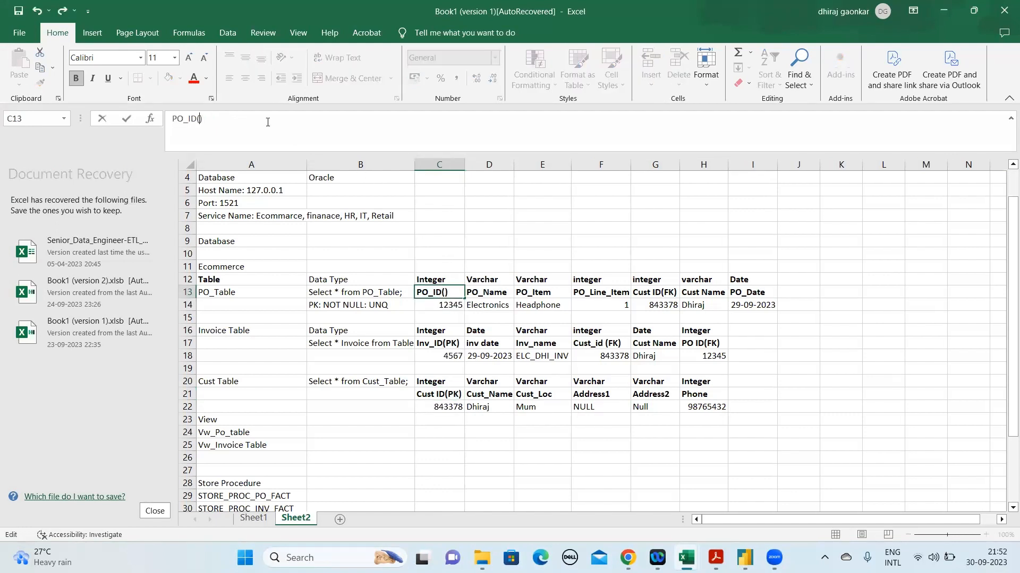
pyautogui.write('PK')
pyautogui.press('Return')
# Review the Cust Table's sample row, checking the customer ID and name cells
pyautogui.press('Down')
pyautogui.press('Down')
pyautogui.press('Down')
pyautogui.press('Down')
pyautogui.press('Down')
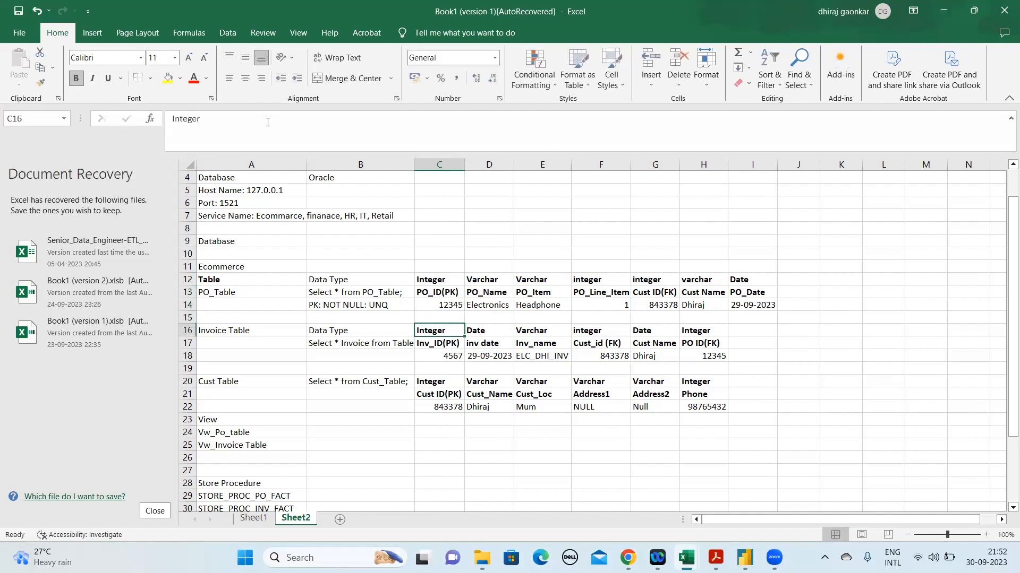
pyautogui.press('Down')
pyautogui.press('Down')
pyautogui.press('Down')
pyautogui.press('Right')
pyautogui.press('Right')
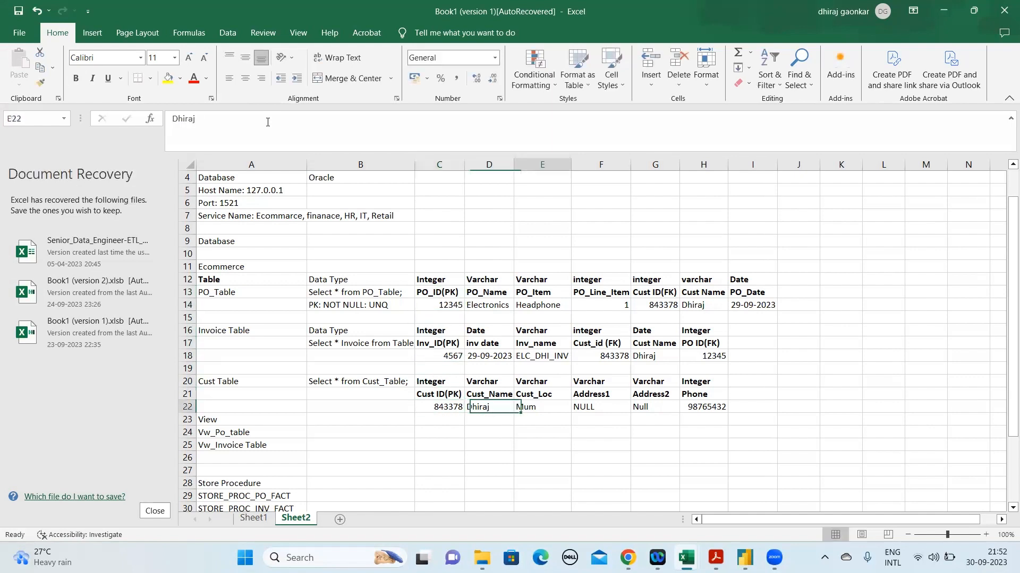
pyautogui.press('Left')
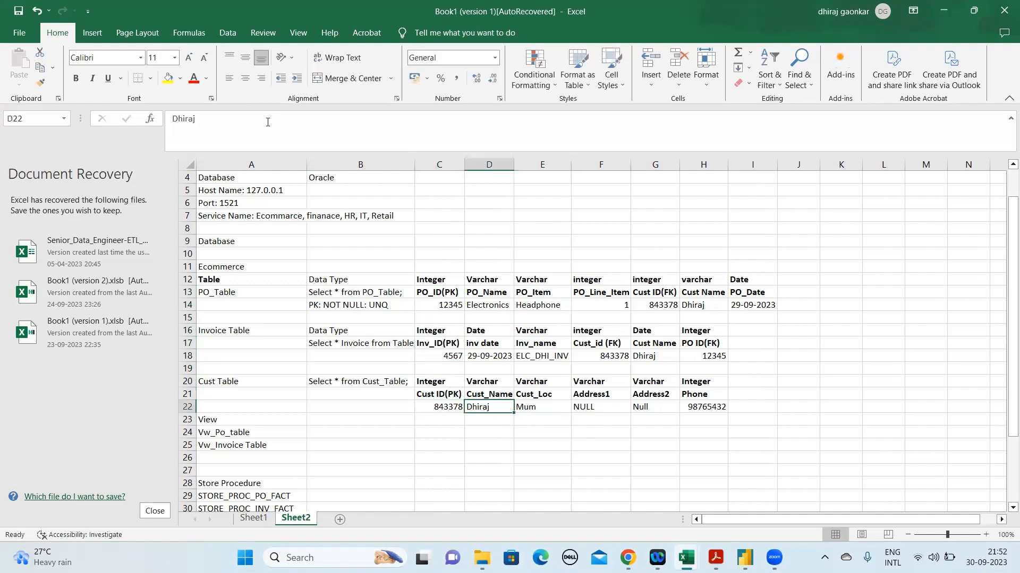
pyautogui.press('Left')
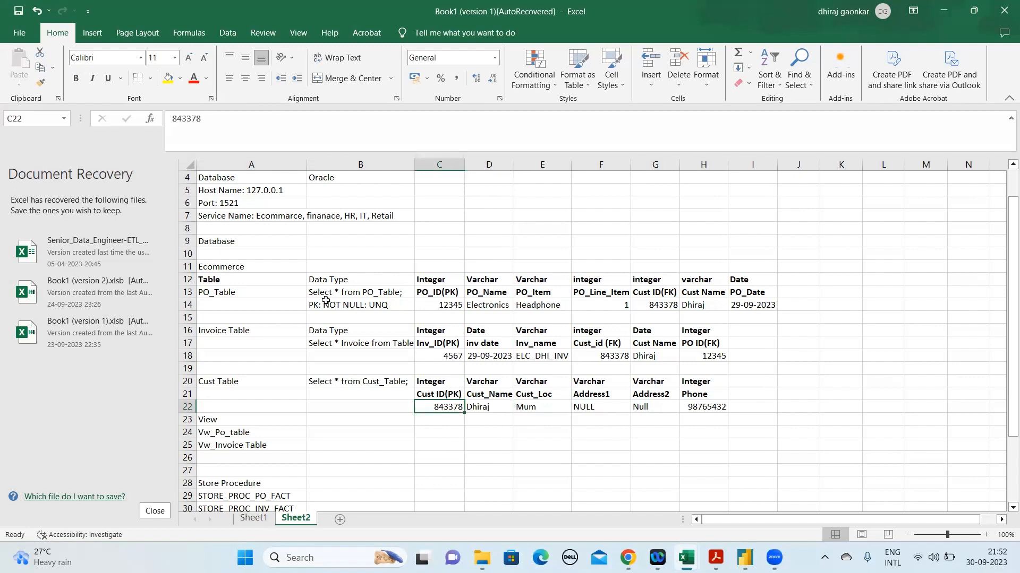
# Apply All Borders to the range B12:I22 covering the PO, Invoice and Cust tables
pyautogui.click(313, 279)
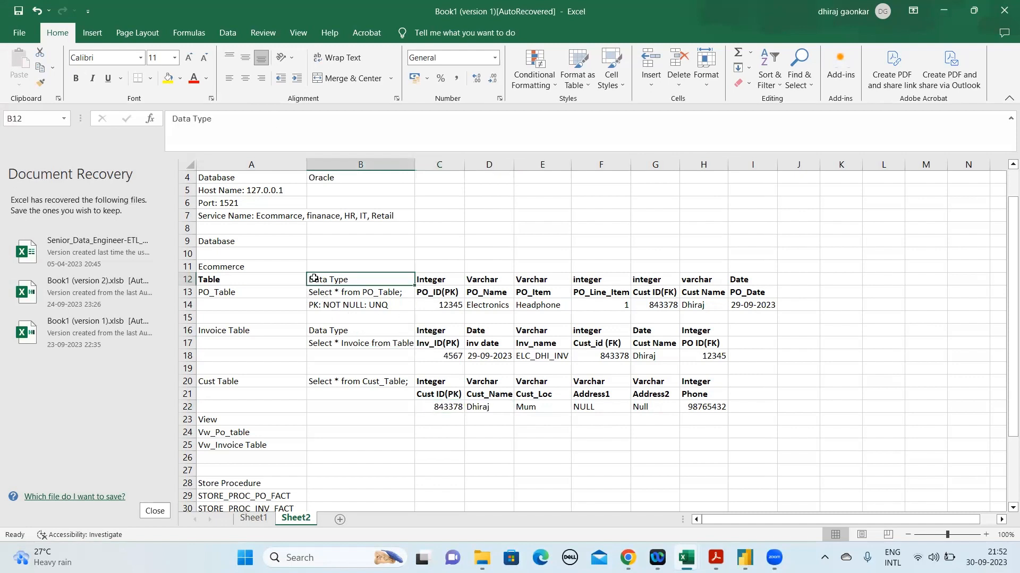
pyautogui.hotkey('shift', 'Down')
pyautogui.hotkey('shift', 'Down')
pyautogui.hotkey('shift', 'Down')
pyautogui.hotkey('shift', 'Down')
pyautogui.hotkey('shift', 'Down')
pyautogui.hotkey('shift', 'Down')
pyautogui.hotkey('shift', 'Down')
pyautogui.hotkey('shift', 'Down')
pyautogui.hotkey('shift', 'Down')
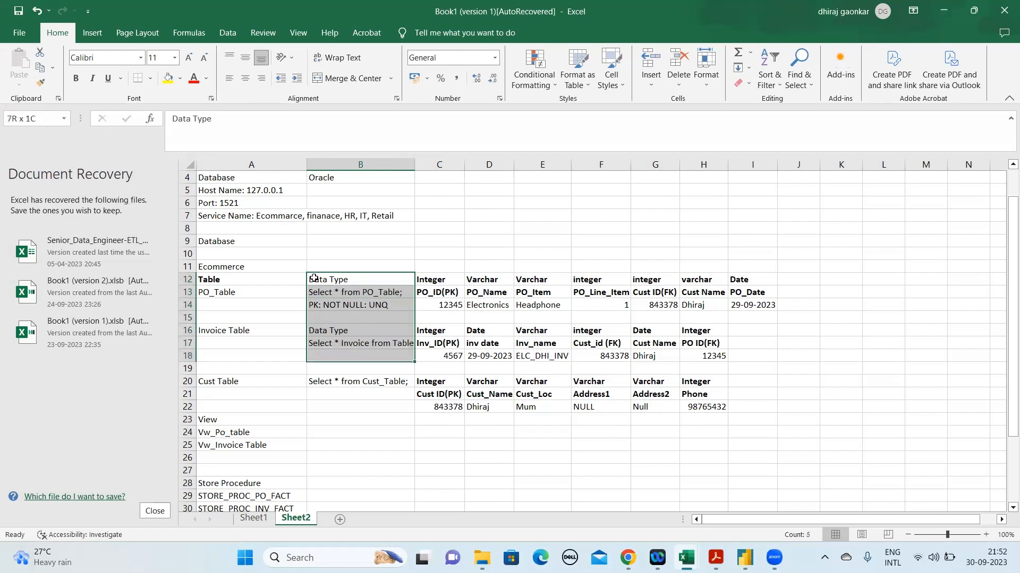
pyautogui.hotkey('shift', 'Down')
pyautogui.hotkey('shift', 'Down')
pyautogui.hotkey('shift', 'Up')
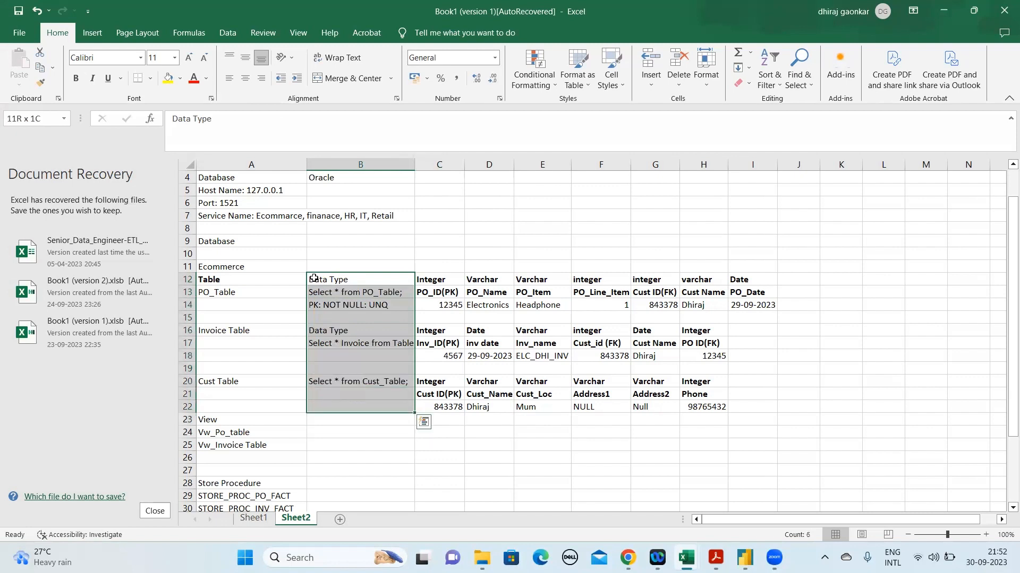
pyautogui.hotkey('shift', 'Right')
pyautogui.hotkey('shift', 'Right')
pyautogui.hotkey('shift', 'Right')
pyautogui.hotkey('shift', 'Right')
pyautogui.hotkey('shift', 'Right')
pyautogui.hotkey('shift', 'Right')
pyautogui.hotkey('shift', 'Right')
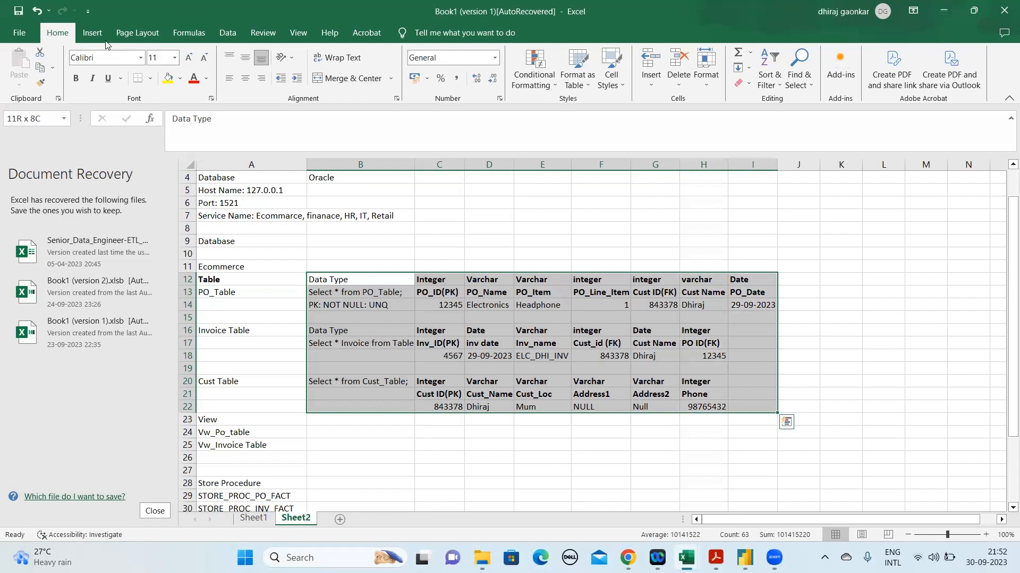
pyautogui.click(92, 32)
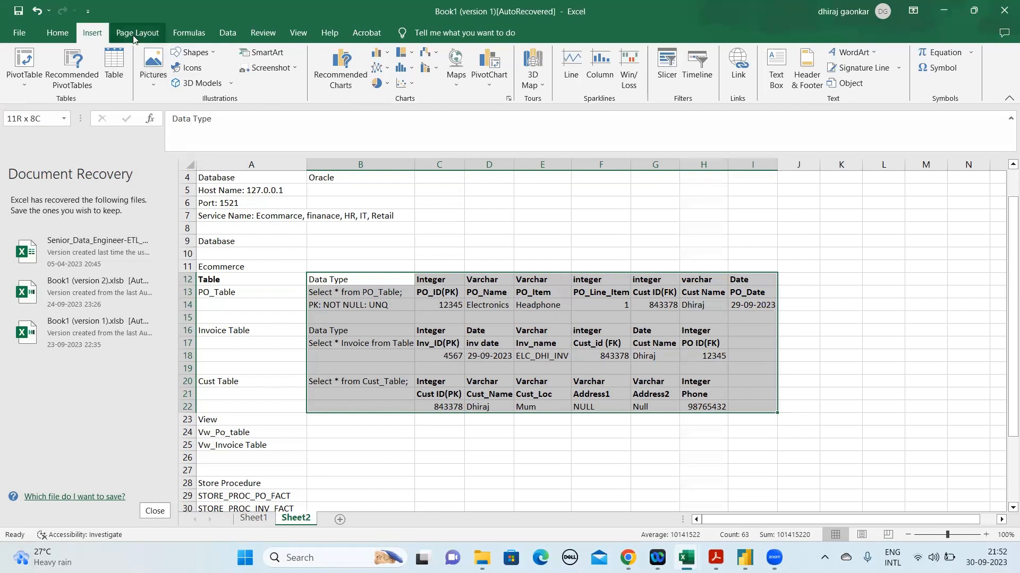
pyautogui.click(58, 34)
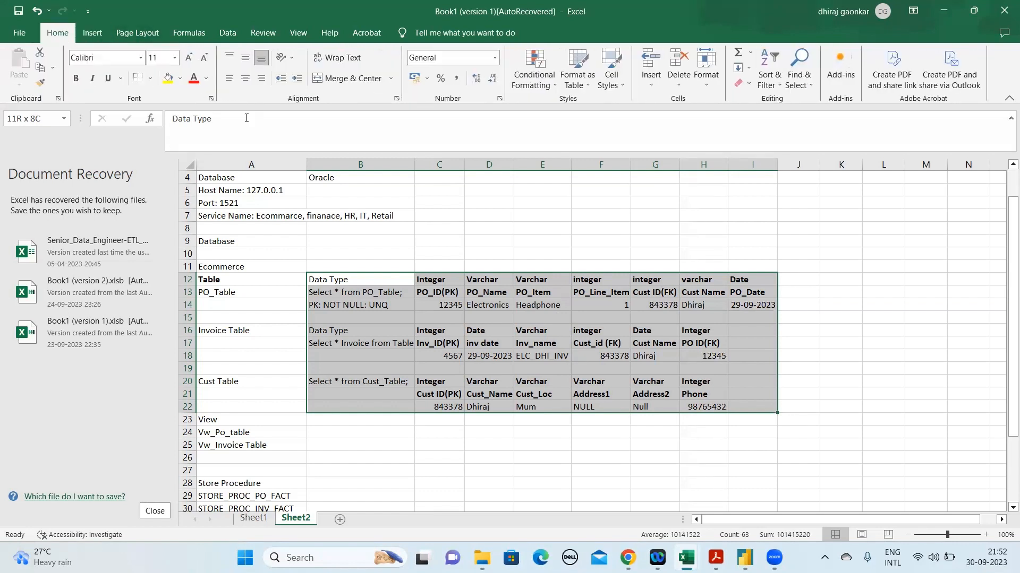
pyautogui.click(151, 79)
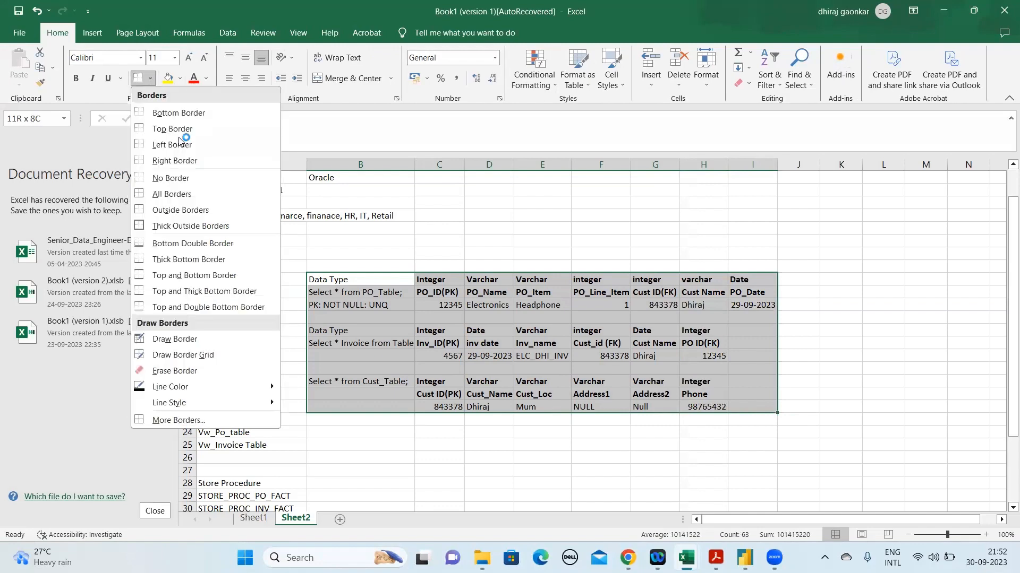
pyautogui.click(179, 194)
pyautogui.click(499, 368)
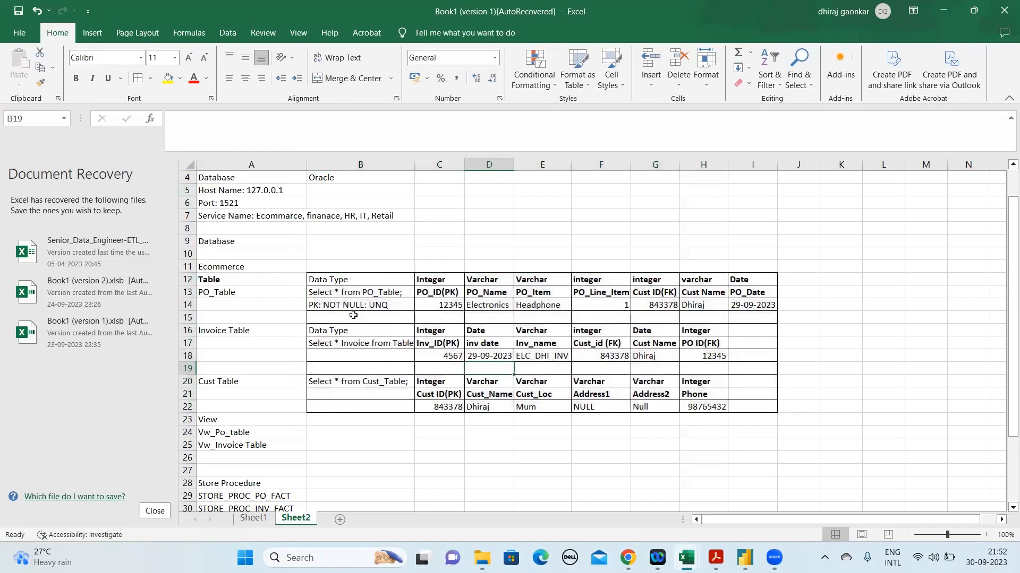
# Review the PO_Table's primary key and sample values across row 14, and the Invoice Table's Inv_ID(PK) heading and value
pyautogui.click(449, 293)
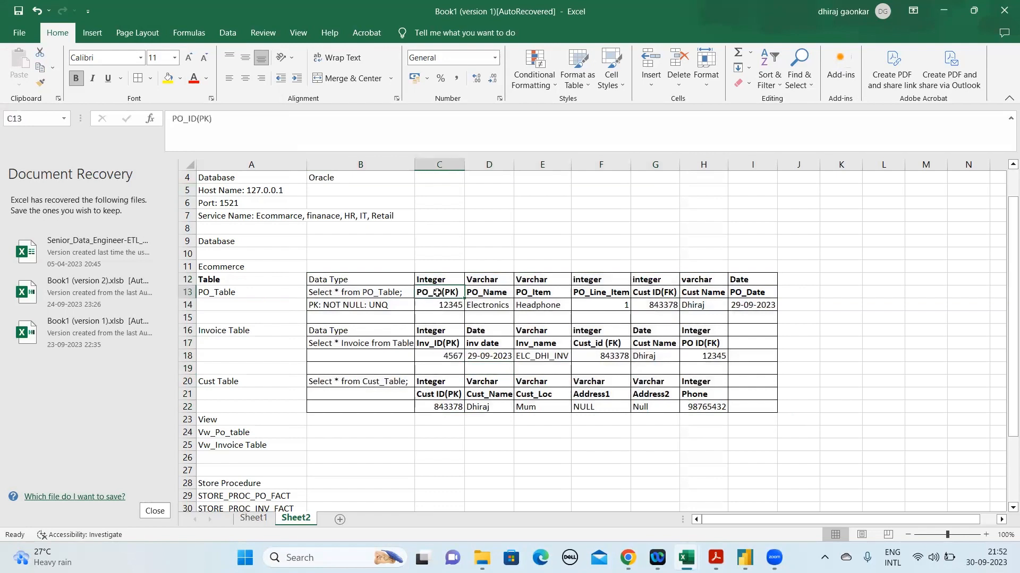
pyautogui.click(488, 309)
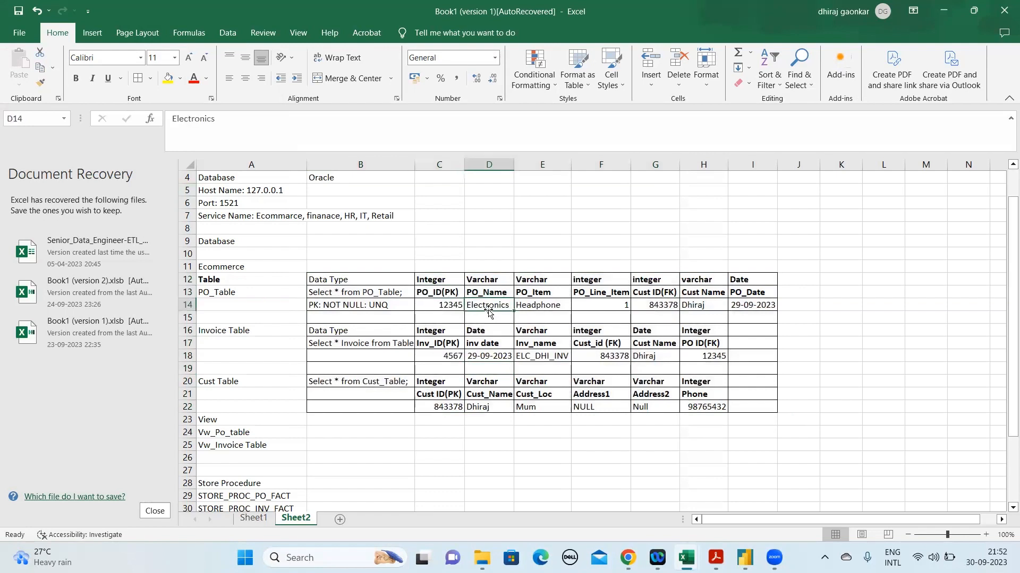
pyautogui.click(546, 307)
pyautogui.click(616, 304)
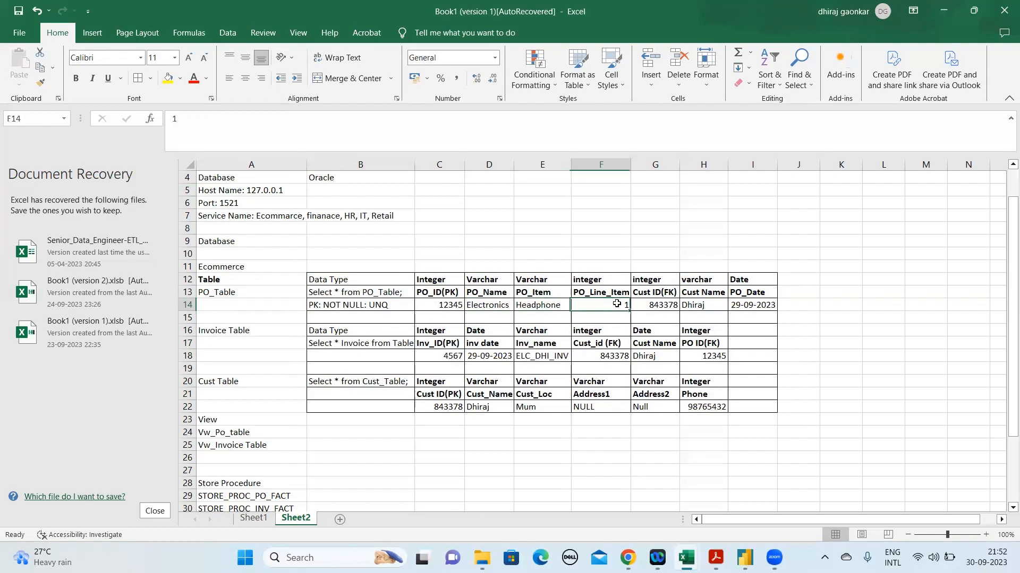
pyautogui.click(670, 305)
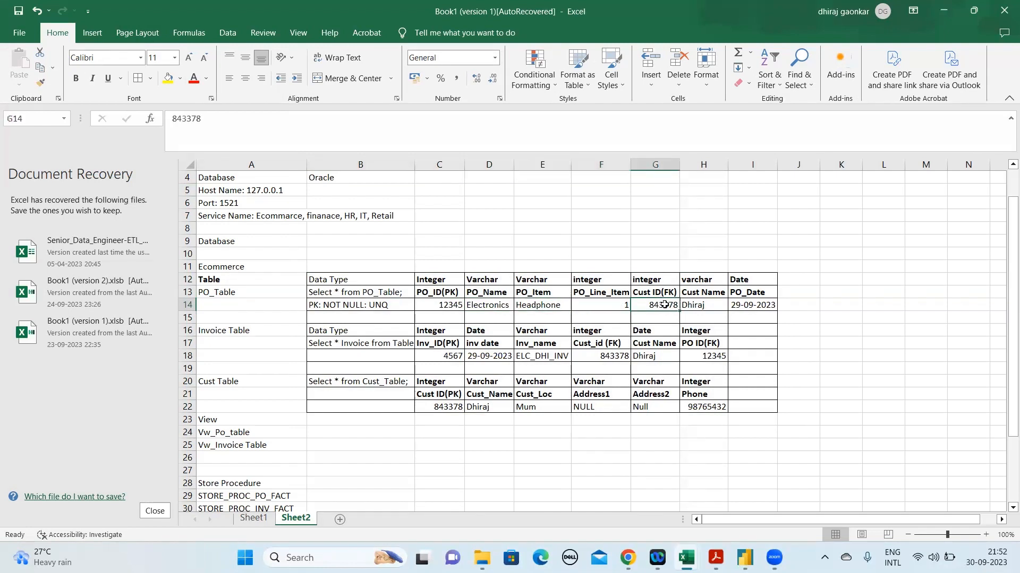
pyautogui.click(702, 303)
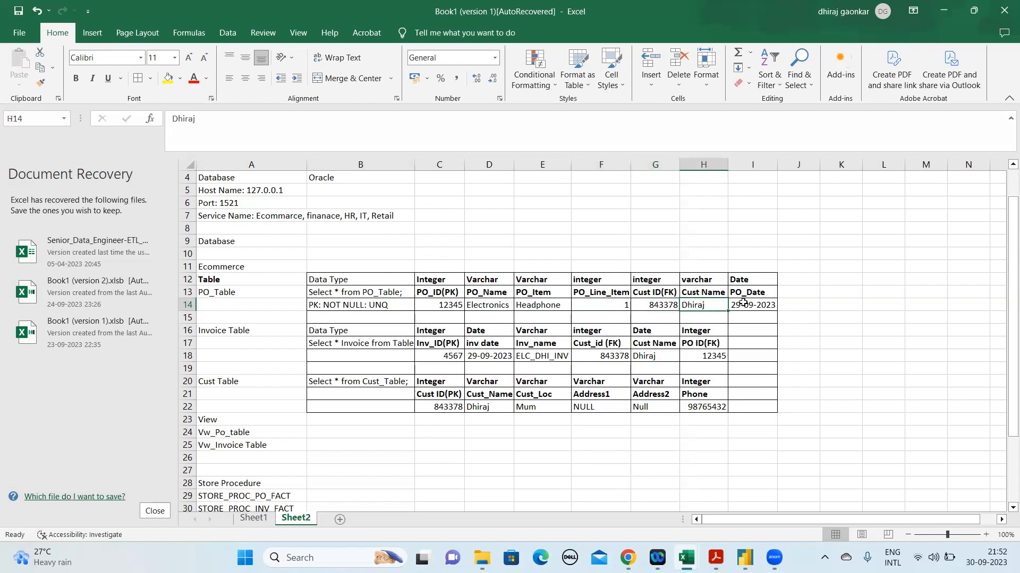
pyautogui.click(746, 303)
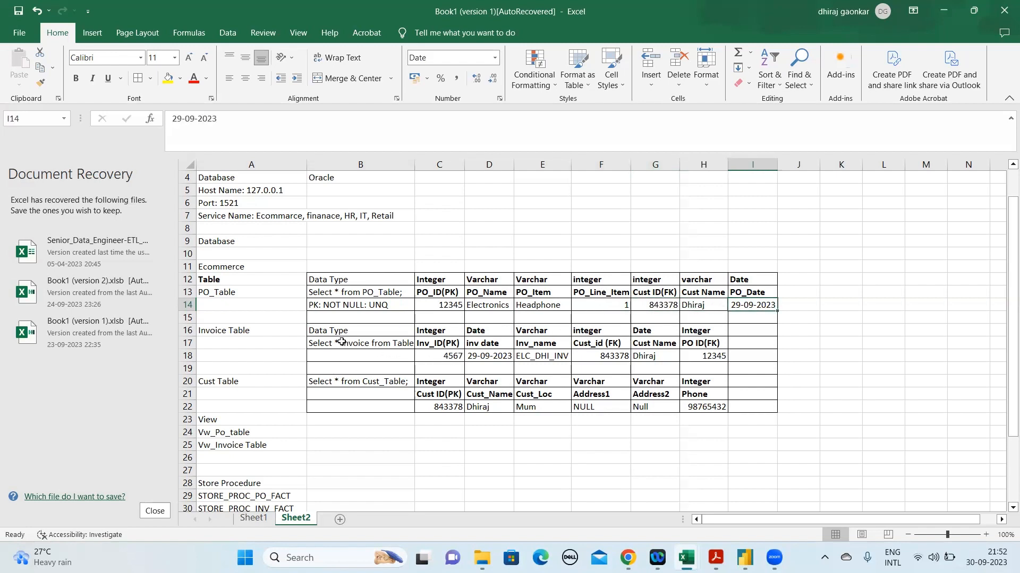
pyautogui.click(422, 346)
pyautogui.click(462, 364)
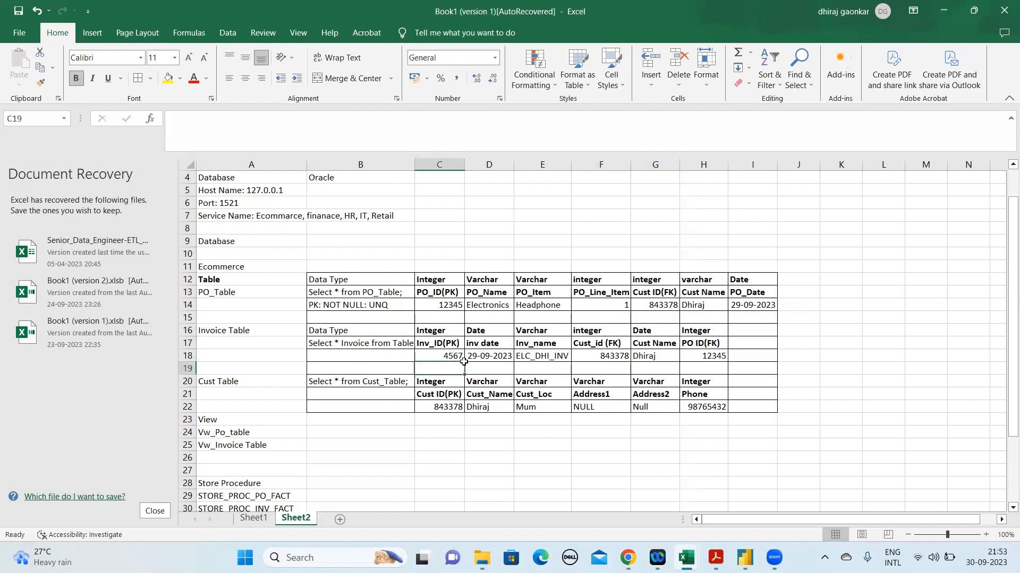
pyautogui.click(451, 348)
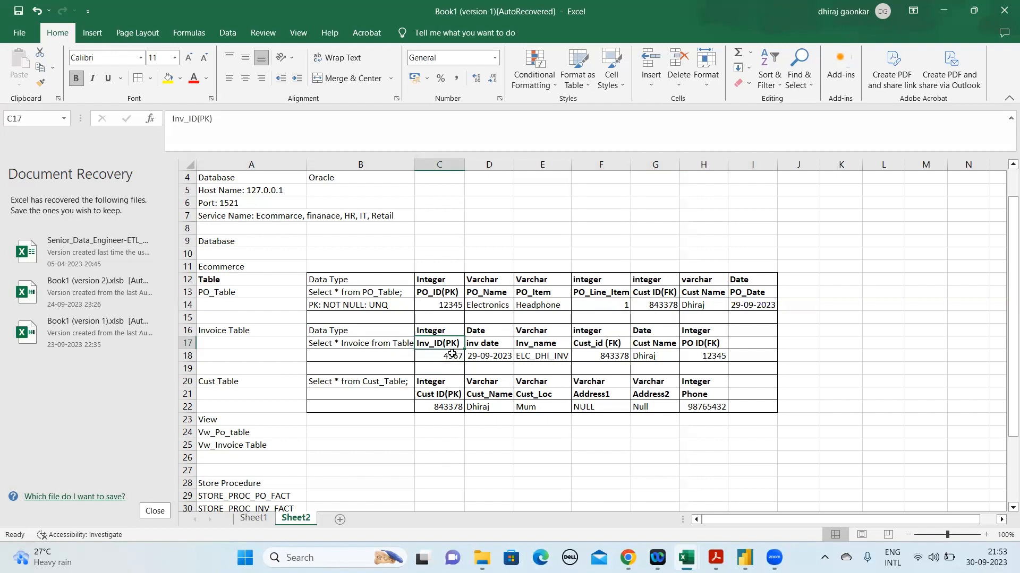
pyautogui.click(451, 354)
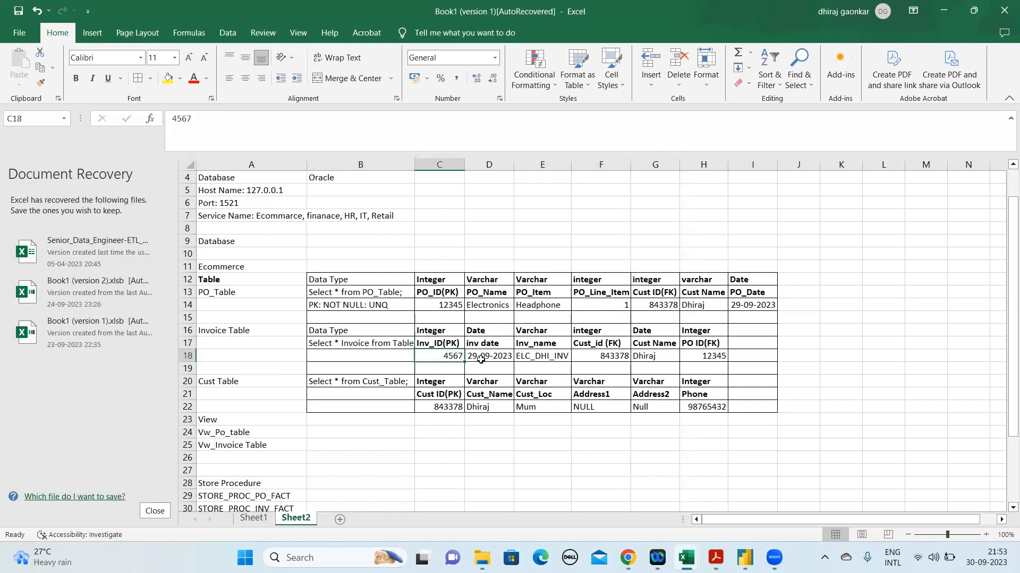
# Add the heading Trans_ID in I17 of the Invoice Table and make it bold
pyautogui.click(762, 331)
pyautogui.click(753, 345)
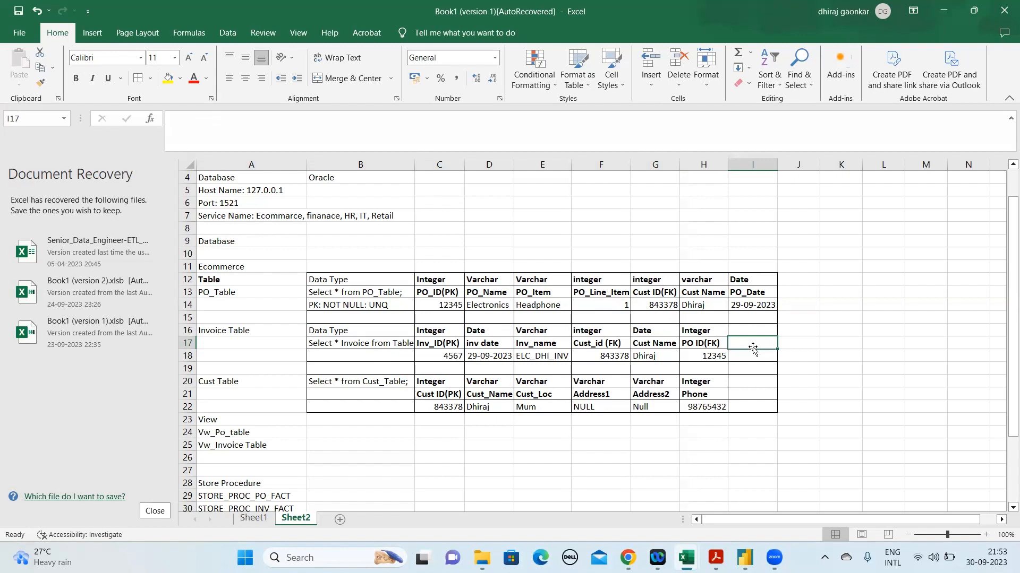
pyautogui.write('Tranc')
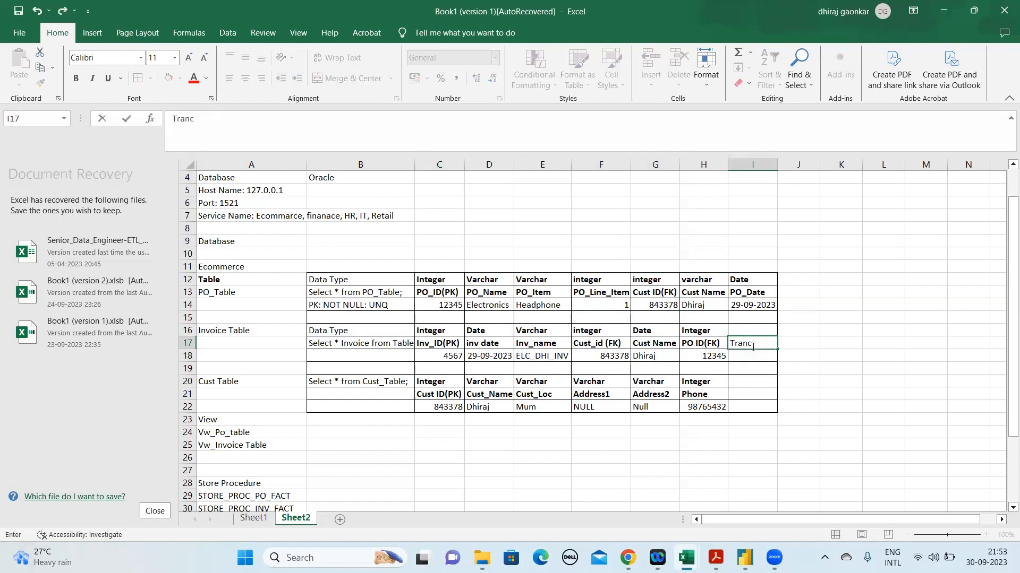
pyautogui.press('BackSpace')
pyautogui.press('BackSpace')
pyautogui.press('BackSpace')
pyautogui.write('ans_ID')
pyautogui.hotkey('ctrl', 'Return')
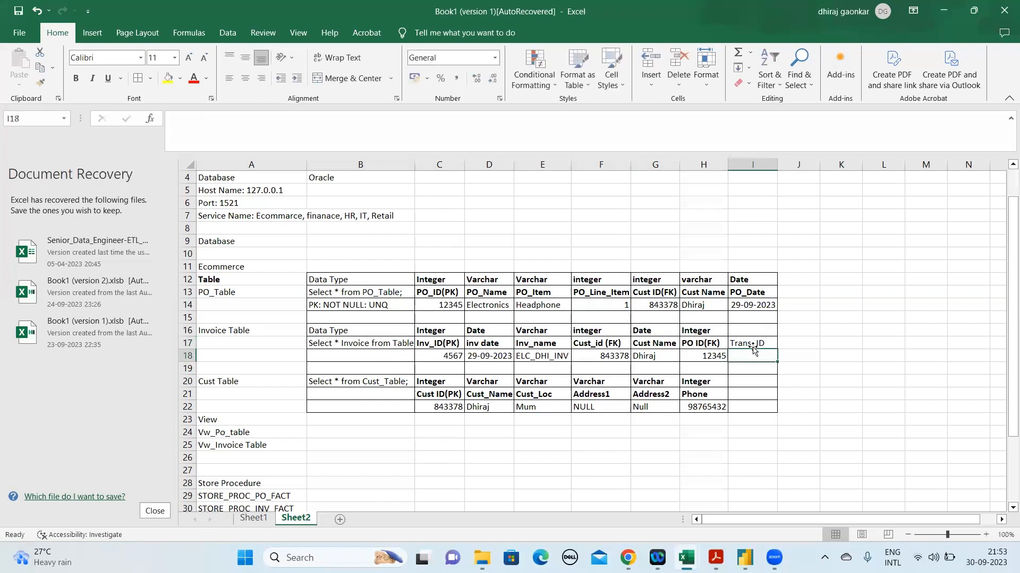
pyautogui.hotkey('ctrl', 'b')
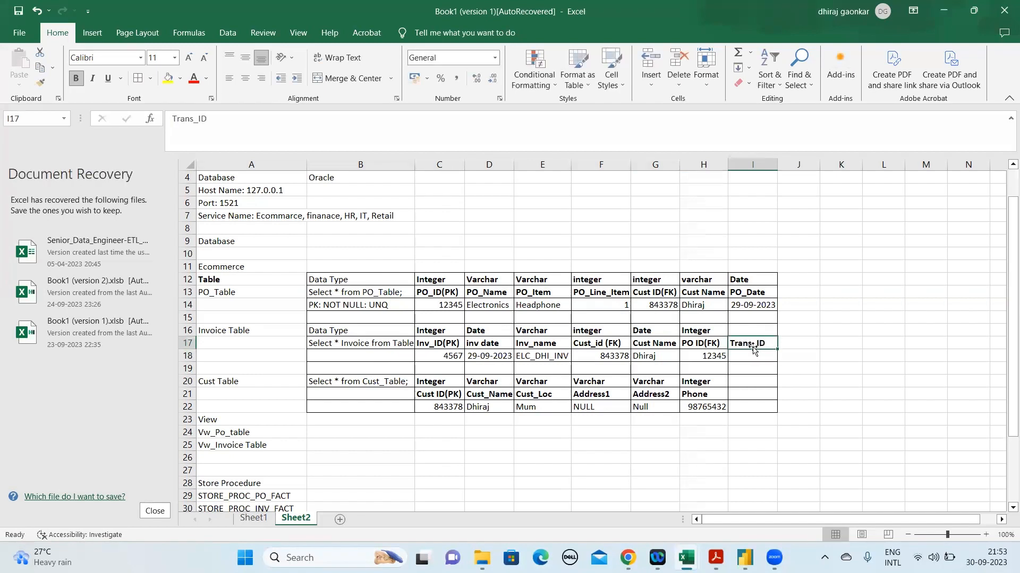
# Change the Invoice Table heading in I17 to Trans_ID(FK) and autofit column I to its contents
pyautogui.click(312, 119)
pyautogui.write('()')
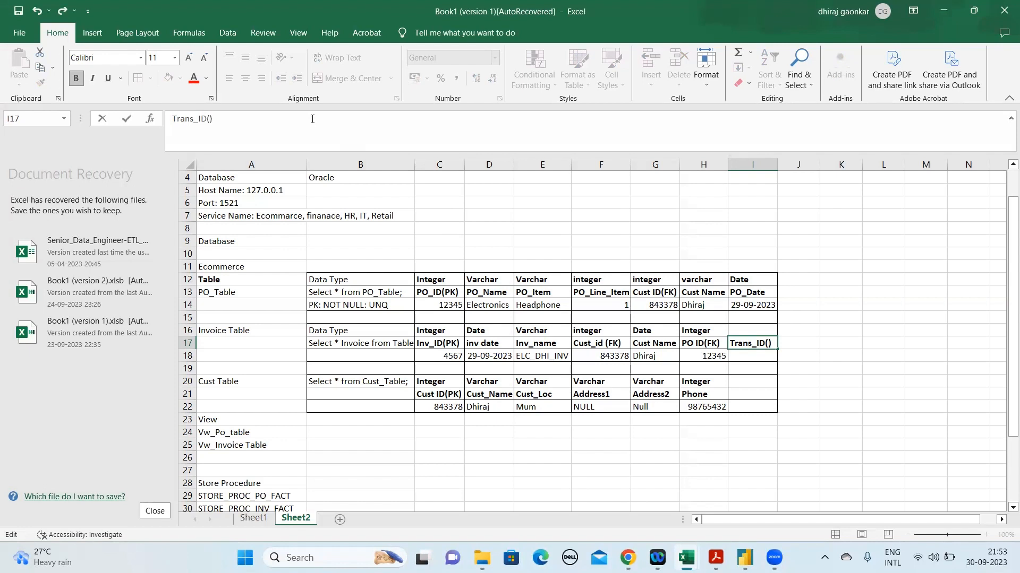
pyautogui.write('FK')
pyautogui.press('Return')
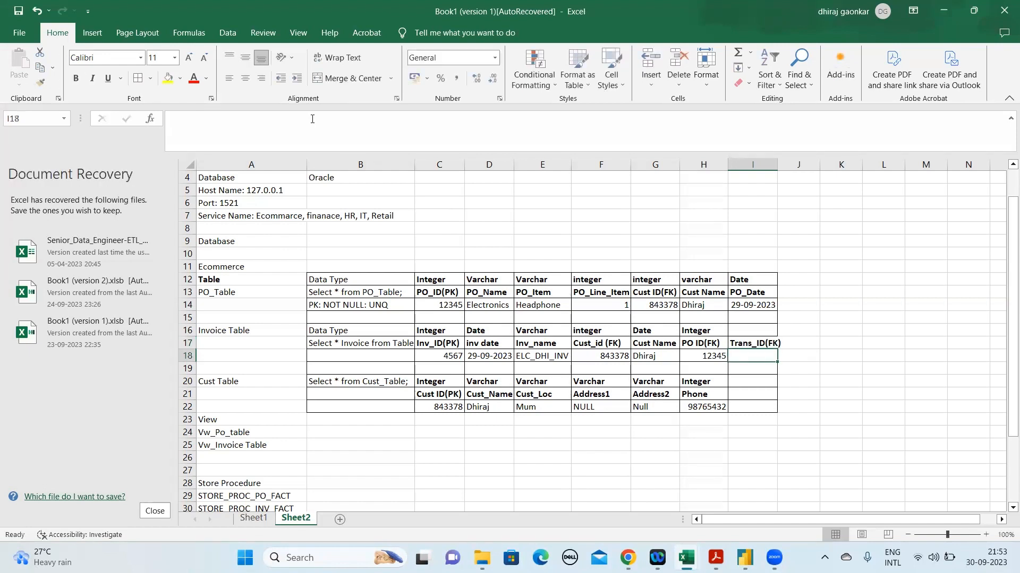
pyautogui.doubleClick(776, 168)
# Insert four blank rows at row 23, between the Cust Table and the View section
pyautogui.click(184, 420)
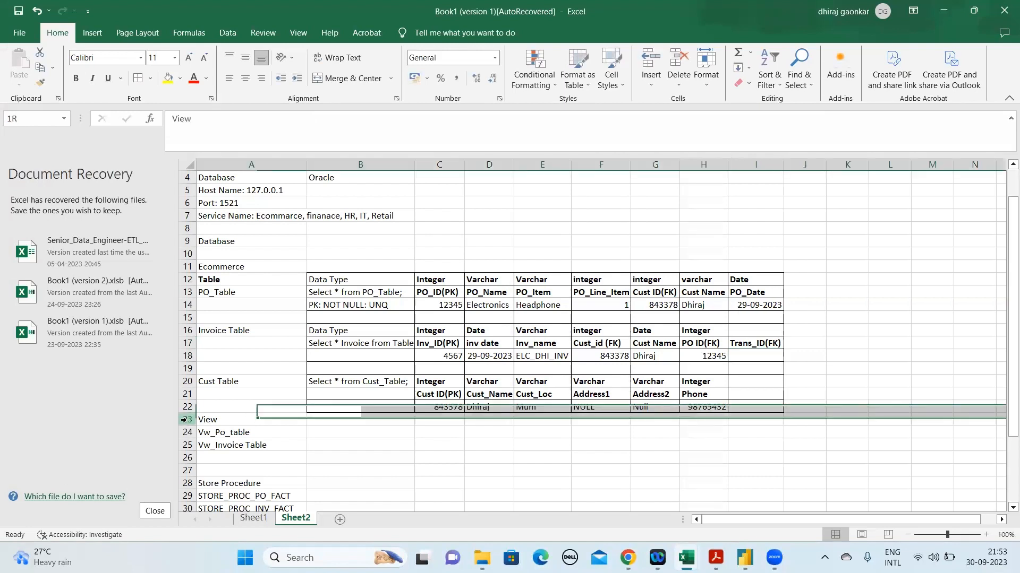
pyautogui.rightClick(184, 420)
pyautogui.click(238, 315)
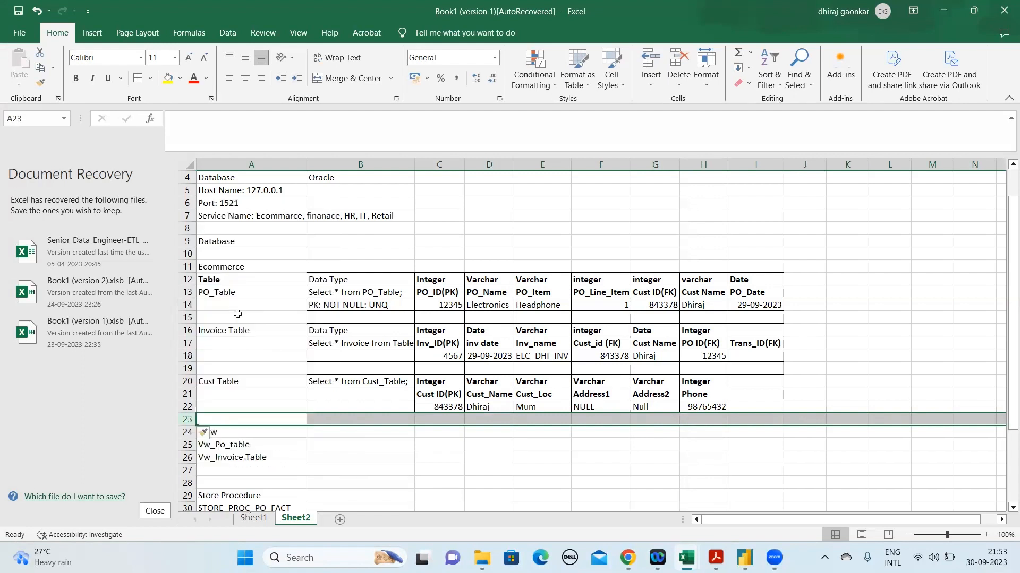
pyautogui.rightClick(184, 420)
pyautogui.click(238, 315)
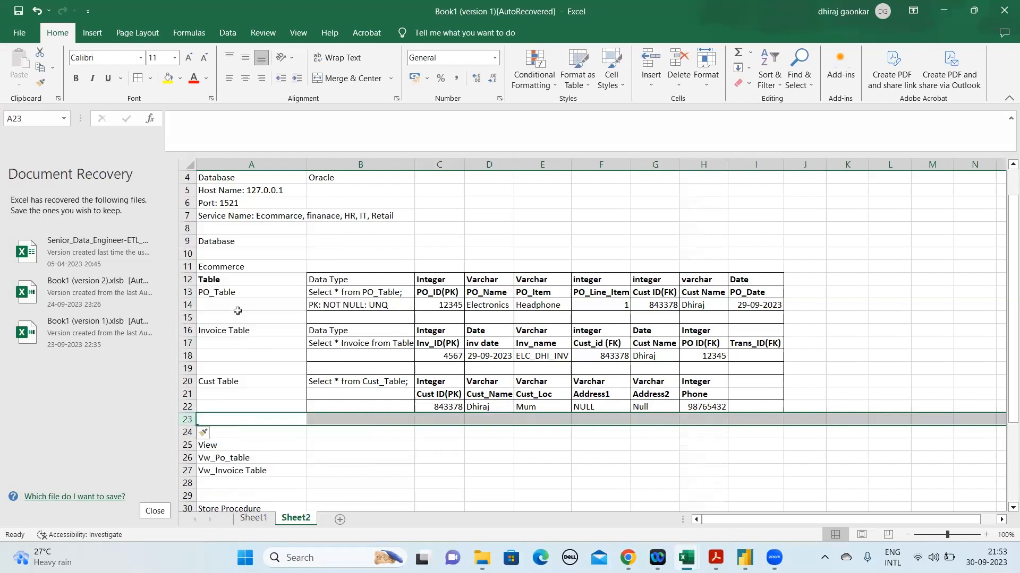
pyautogui.rightClick(186, 424)
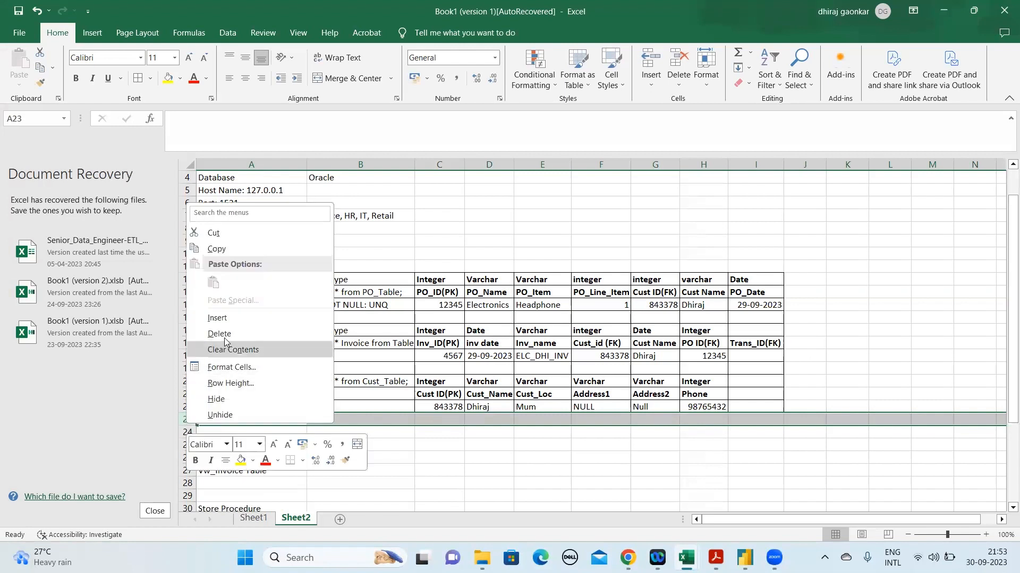
pyautogui.click(226, 318)
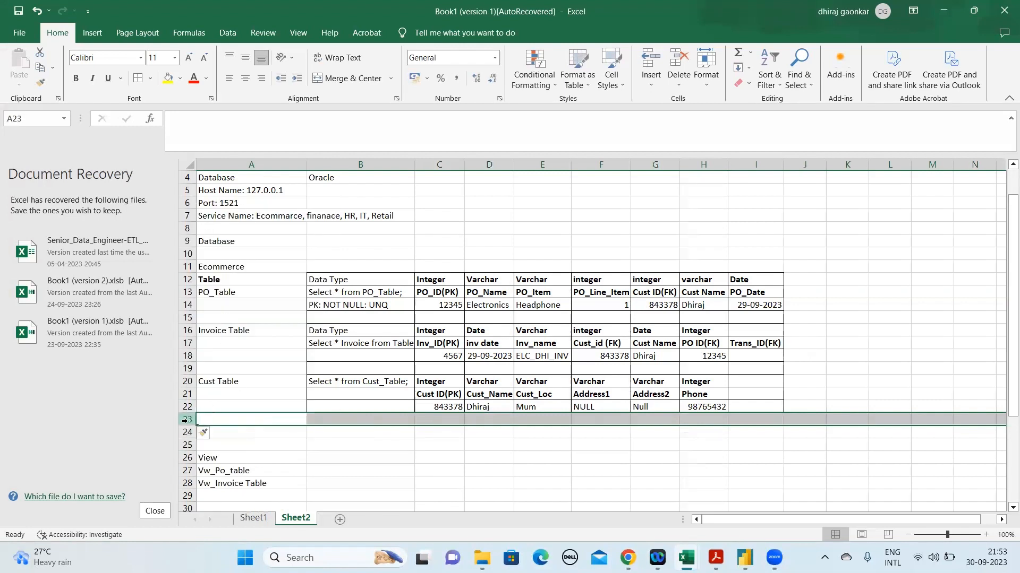
pyautogui.rightClick(187, 420)
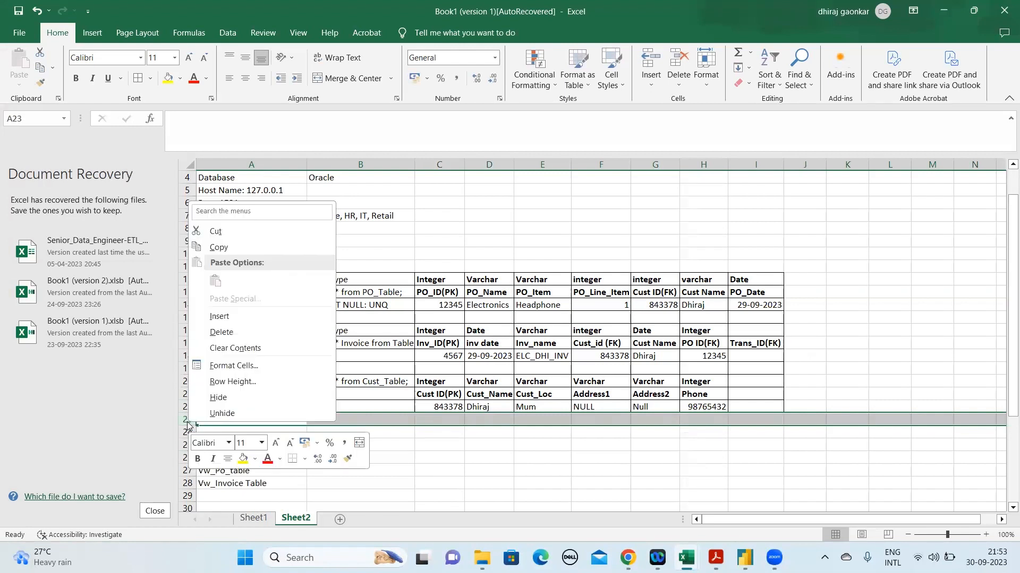
pyautogui.click(228, 317)
# Review the data type and query column B, and the fields and sample values in C12:I22
pyautogui.click(502, 307)
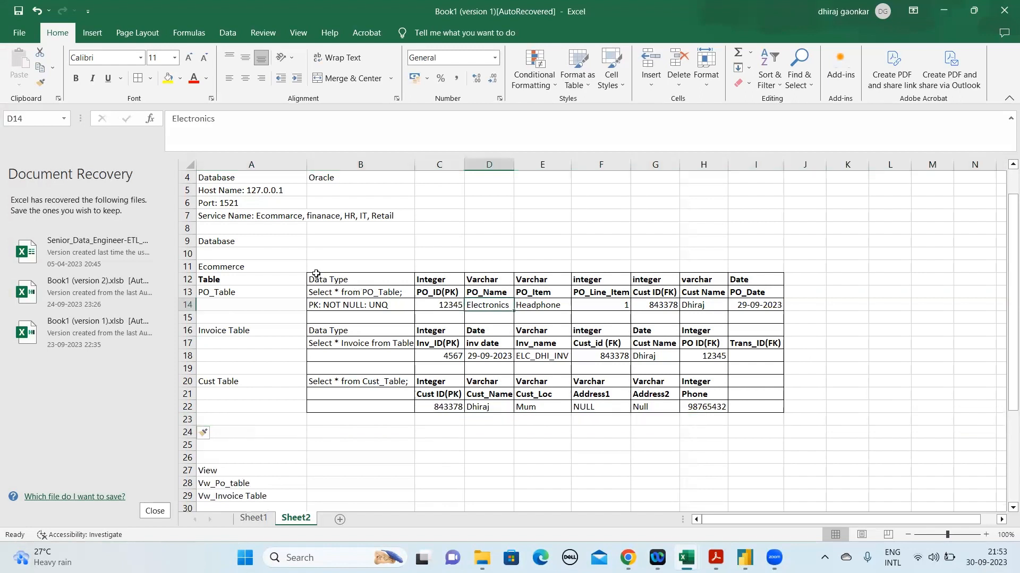
pyautogui.click(317, 275)
pyautogui.hotkey('shift', 'Down')
pyautogui.hotkey('shift', 'Down')
pyautogui.hotkey('shift', 'Down')
pyautogui.hotkey('shift', 'Down')
pyautogui.hotkey('shift', 'Down')
pyautogui.hotkey('shift', 'Down')
pyautogui.hotkey('shift', 'Down')
pyautogui.hotkey('shift', 'Down')
pyautogui.hotkey('shift', 'Down')
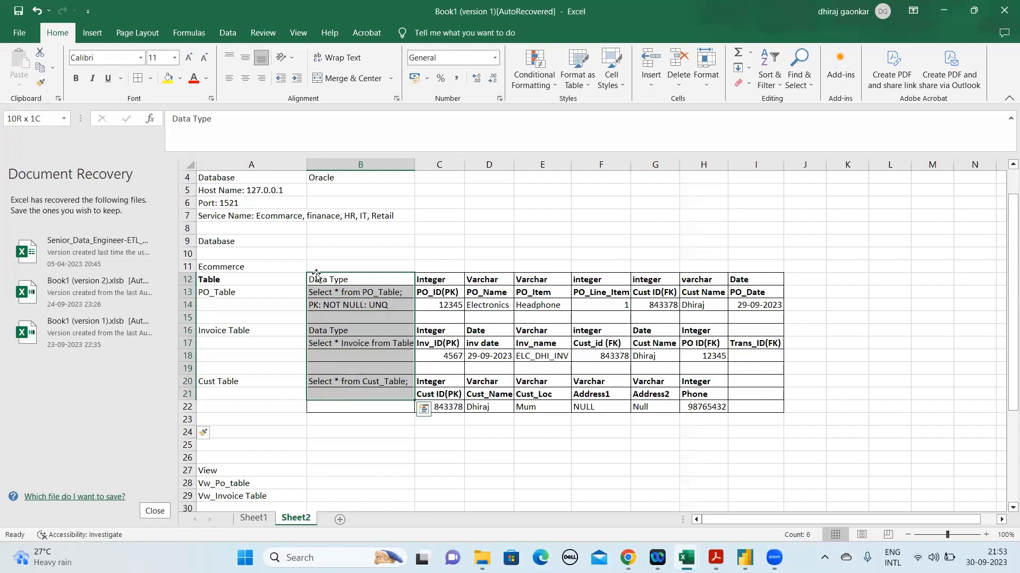
pyautogui.click(426, 280)
pyautogui.moveTo(657, 346); pyautogui.dragTo(757, 410)
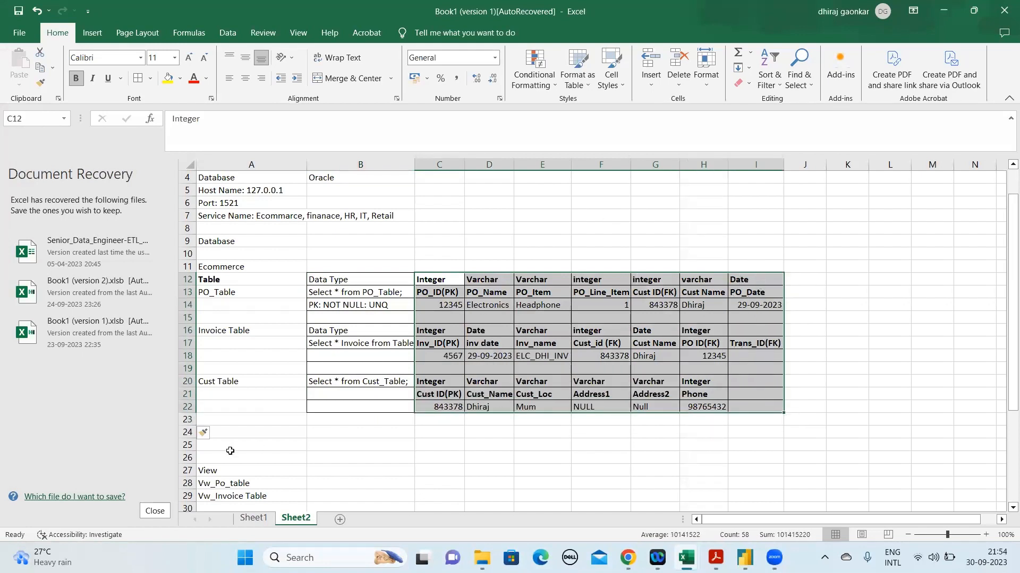
pyautogui.click(243, 431)
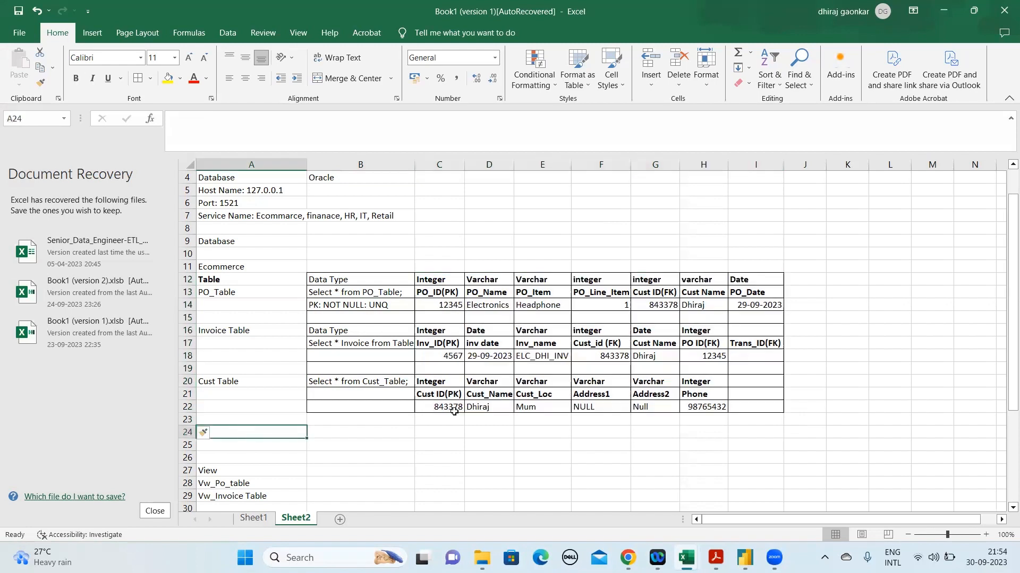
# Enter the sample value 354345765 under Trans_ID(FK) in I18 of the Invoice Table
pyautogui.click(775, 346)
pyautogui.click(760, 357)
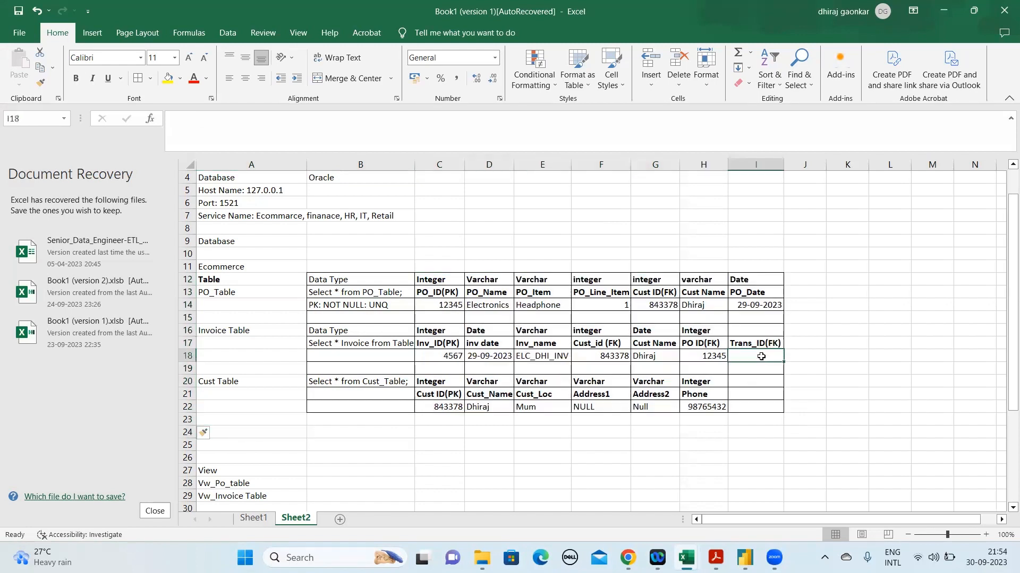
pyautogui.write('354345765765')
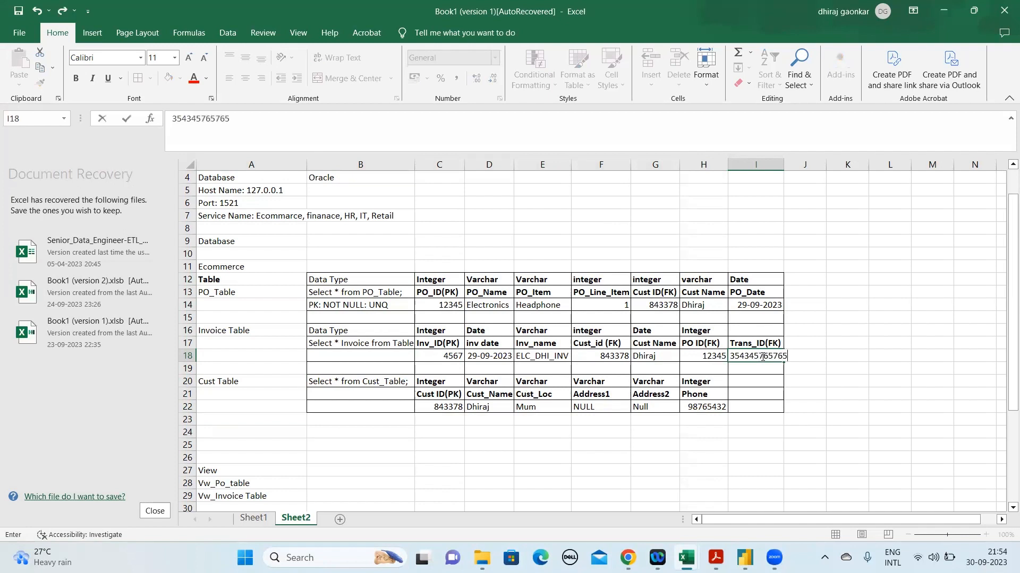
pyautogui.hotkey('ctrl', 'Return')
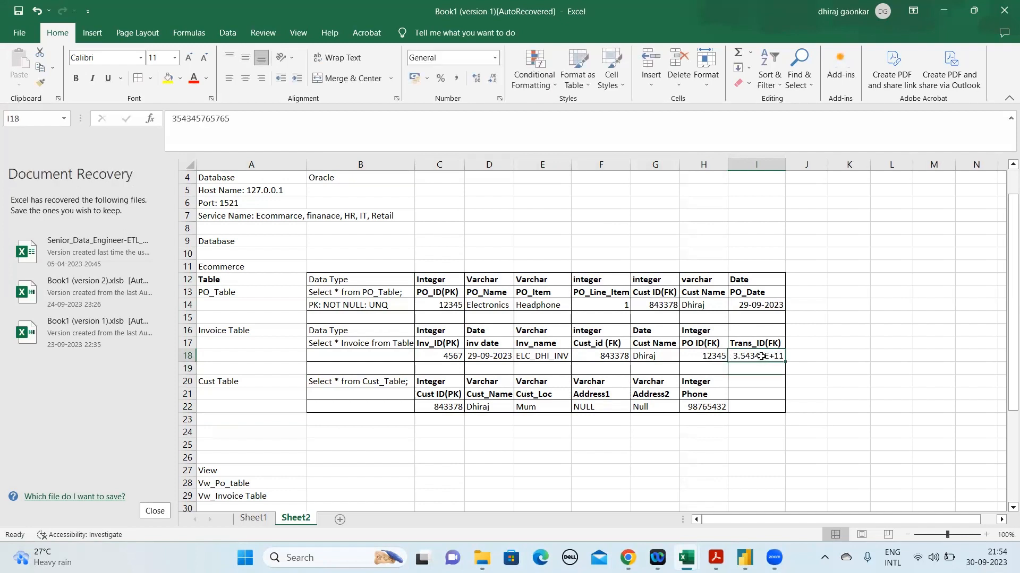
pyautogui.click(287, 121)
pyautogui.press('BackSpace')
pyautogui.press('BackSpace')
pyautogui.press('BackSpace')
pyautogui.press('Return')
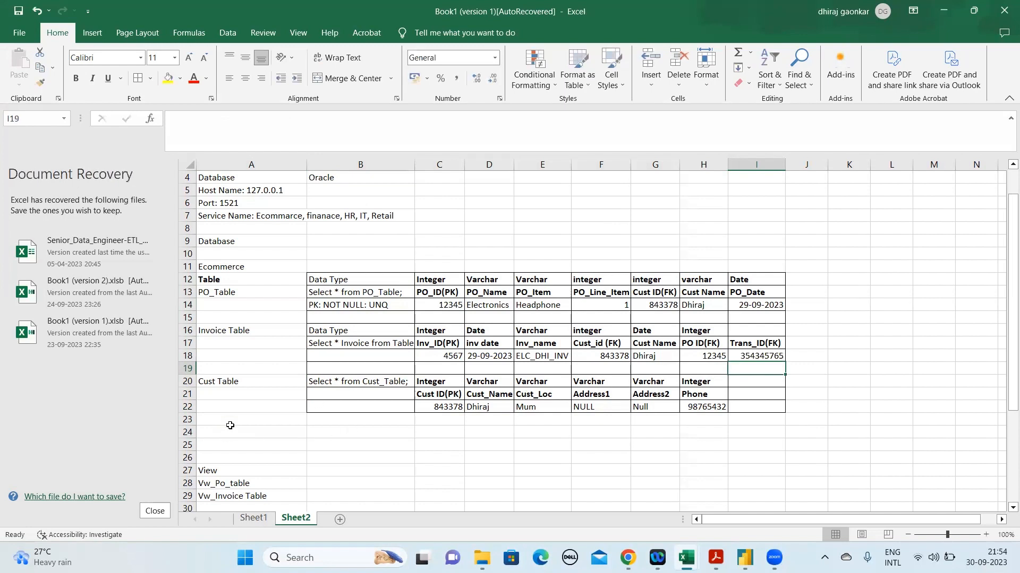
# Add the label "Trans_ Table" in A23 and the query "Select * from Trans_Table" in B23
pyautogui.click(231, 424)
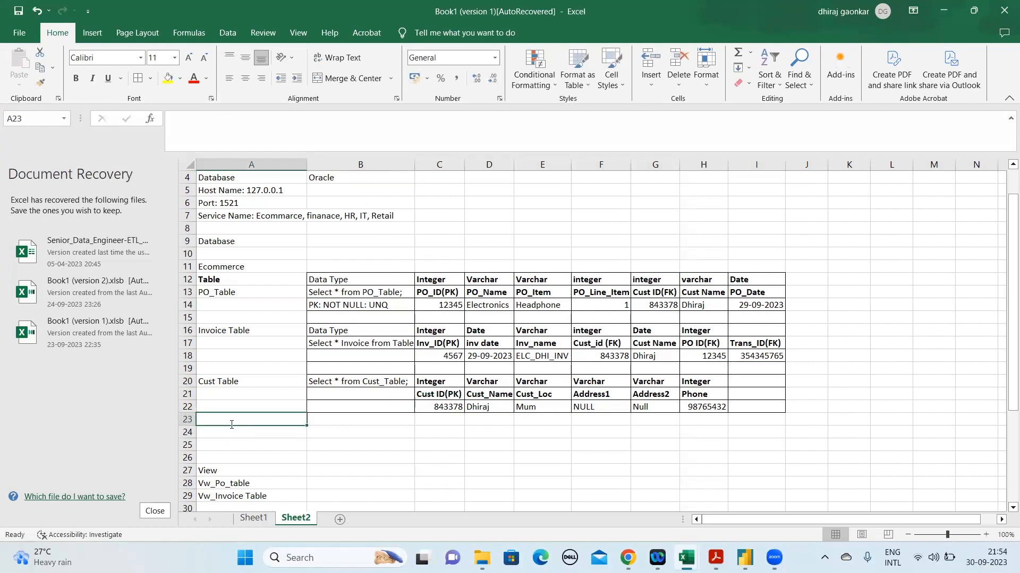
pyautogui.write('Trans_ Table')
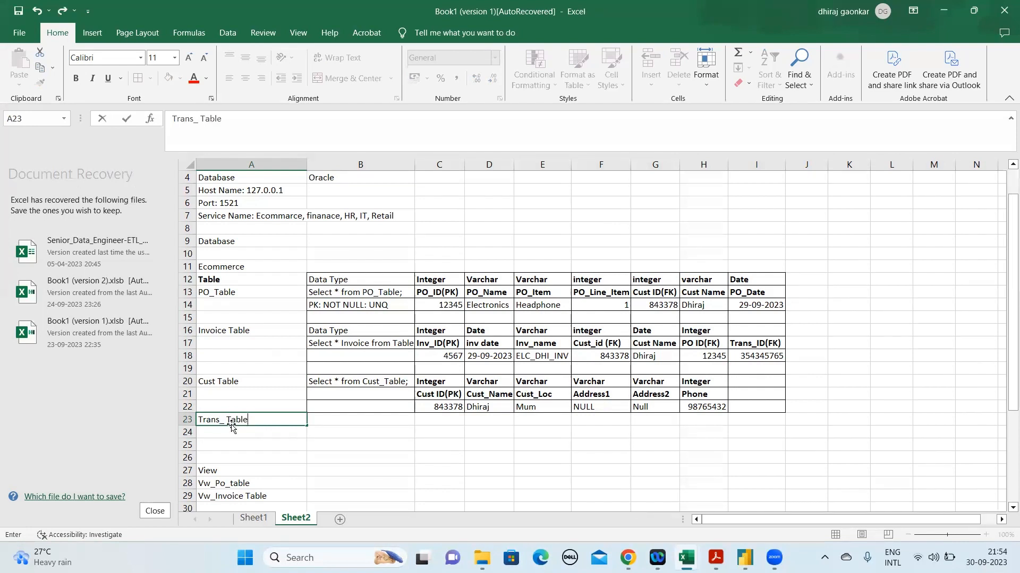
pyautogui.press('Tab')
pyautogui.write('Select * f')
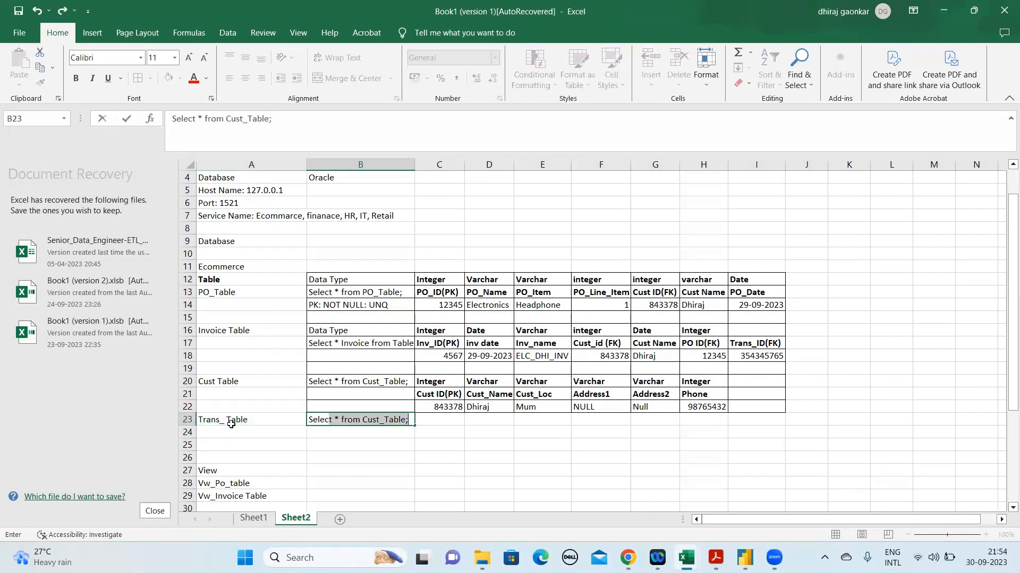
pyautogui.write('rom Trans')
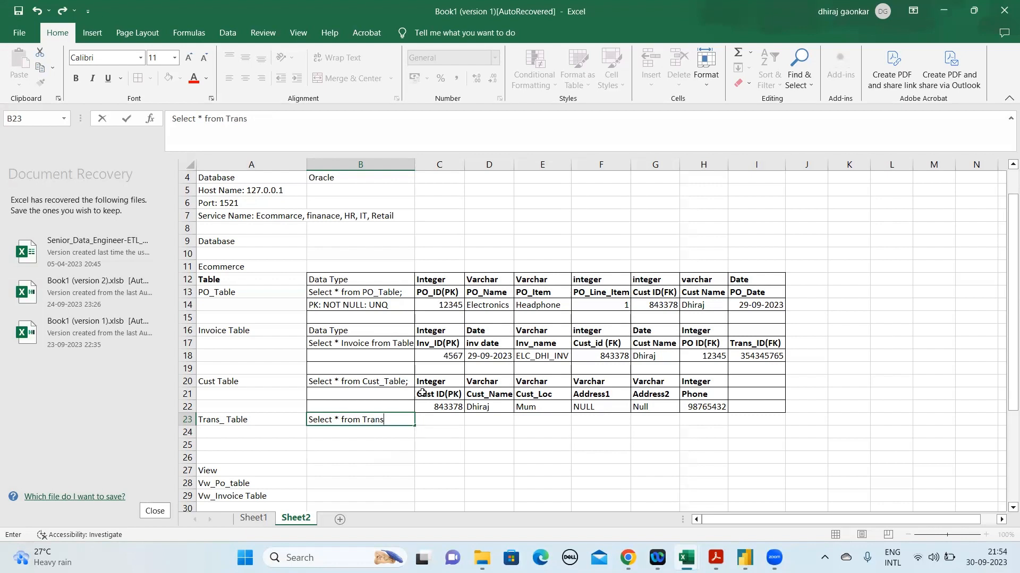
pyautogui.write('_Table')
pyautogui.hotkey('ctrl', 'Return')
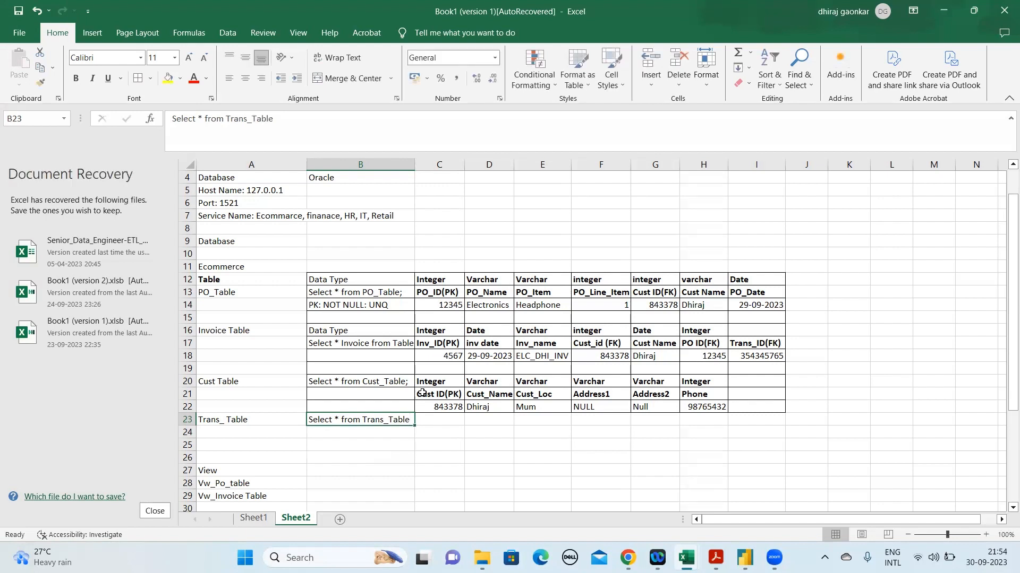
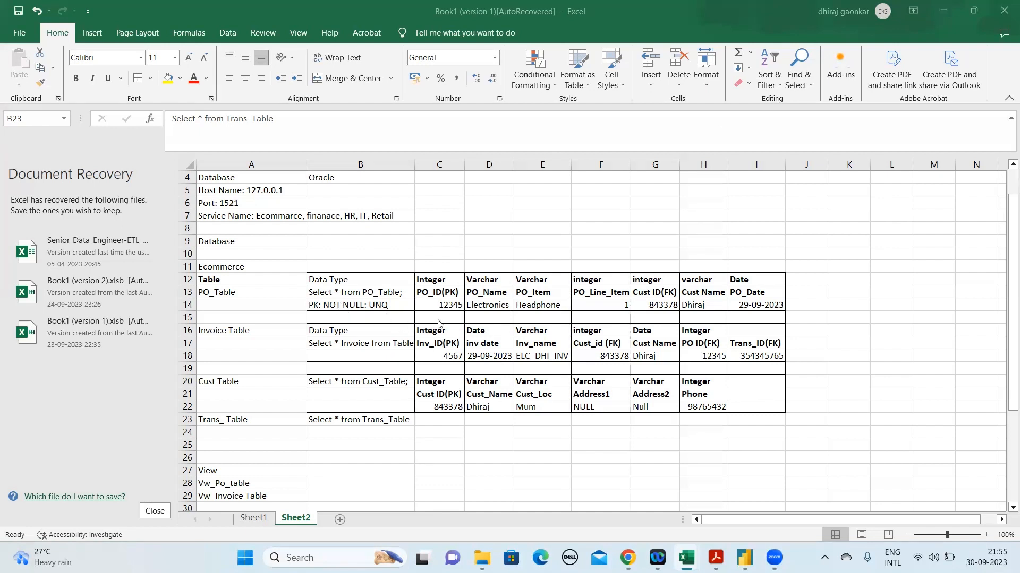
# Examine the PO_ID(PK) heading, the primary key note in B14, and the Invoice Table's query and PO ID(FK) value
pyautogui.click(449, 288)
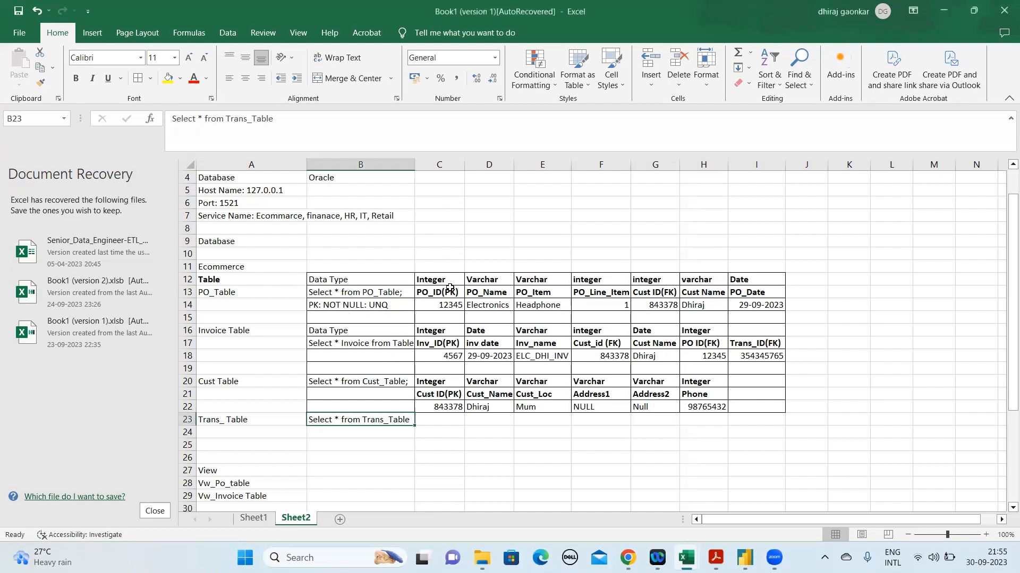
pyautogui.click(450, 288)
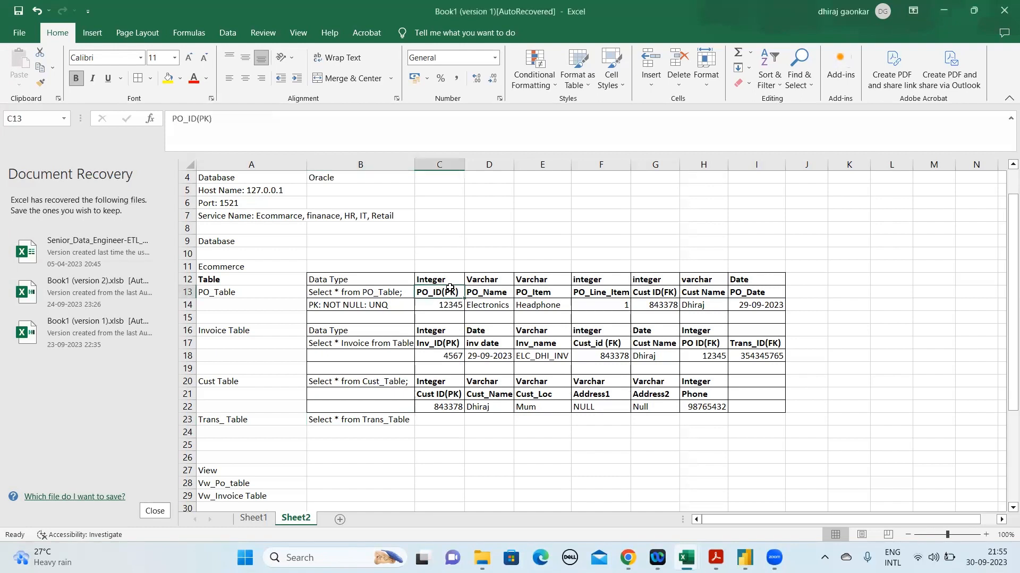
pyautogui.moveTo(172, 118); pyautogui.dragTo(212, 118)
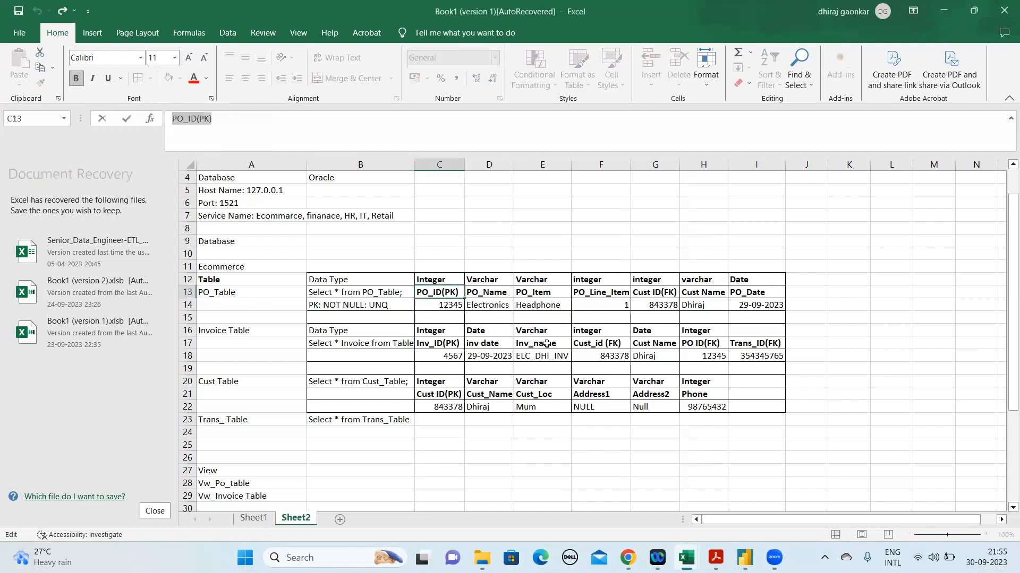
pyautogui.click(363, 343)
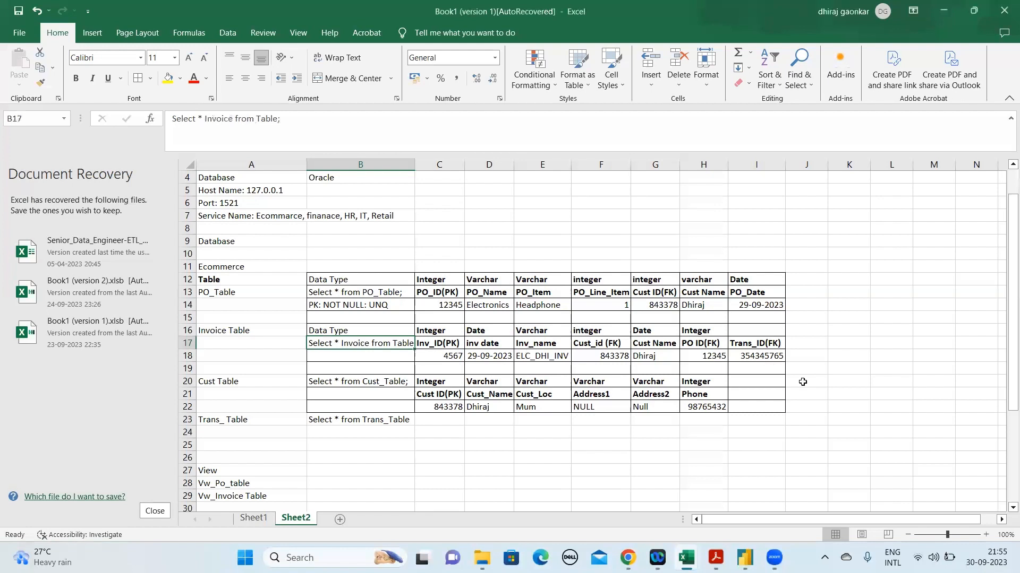
pyautogui.click(714, 356)
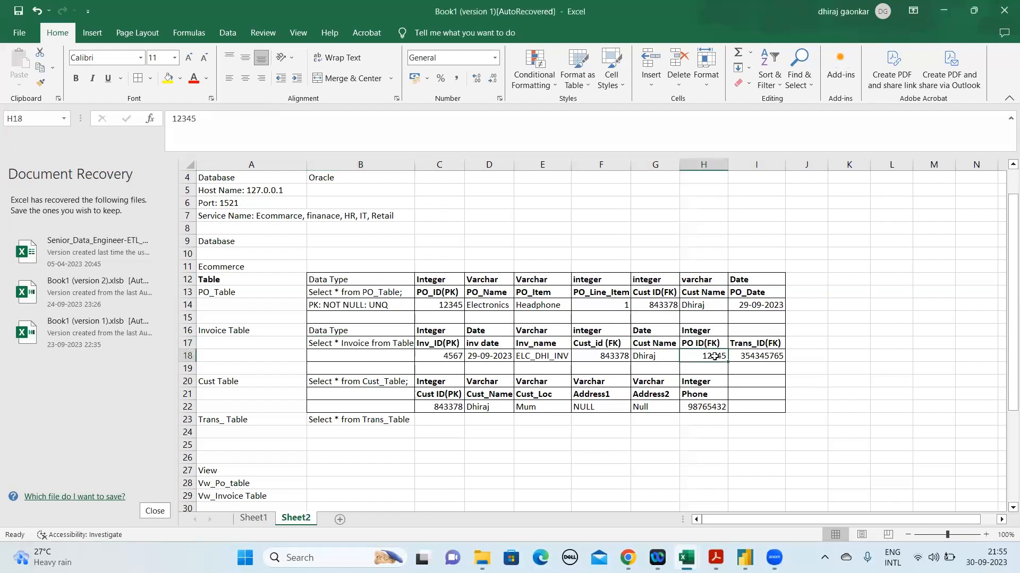
pyautogui.click(361, 307)
pyautogui.doubleClick(250, 118)
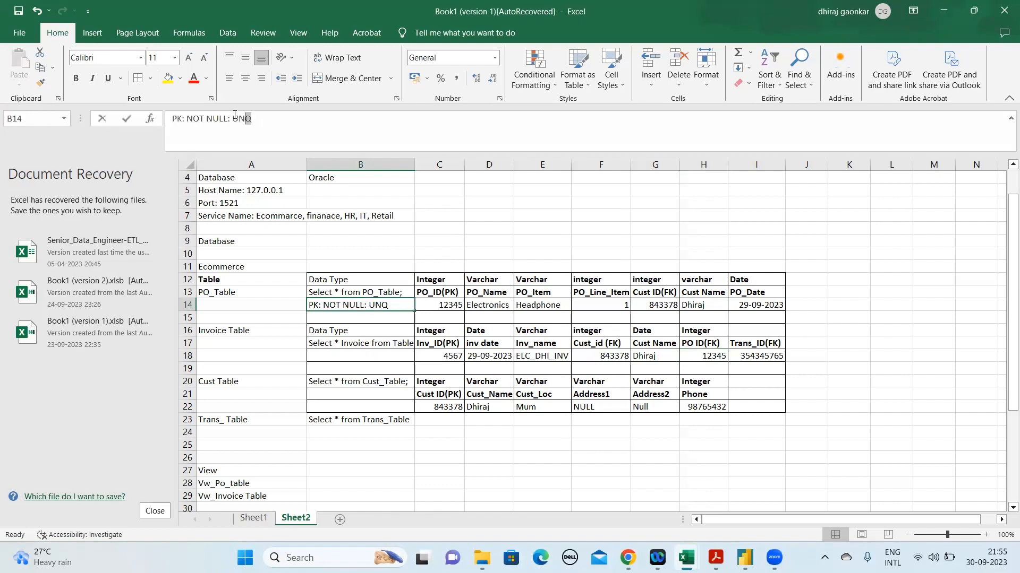
pyautogui.click(718, 359)
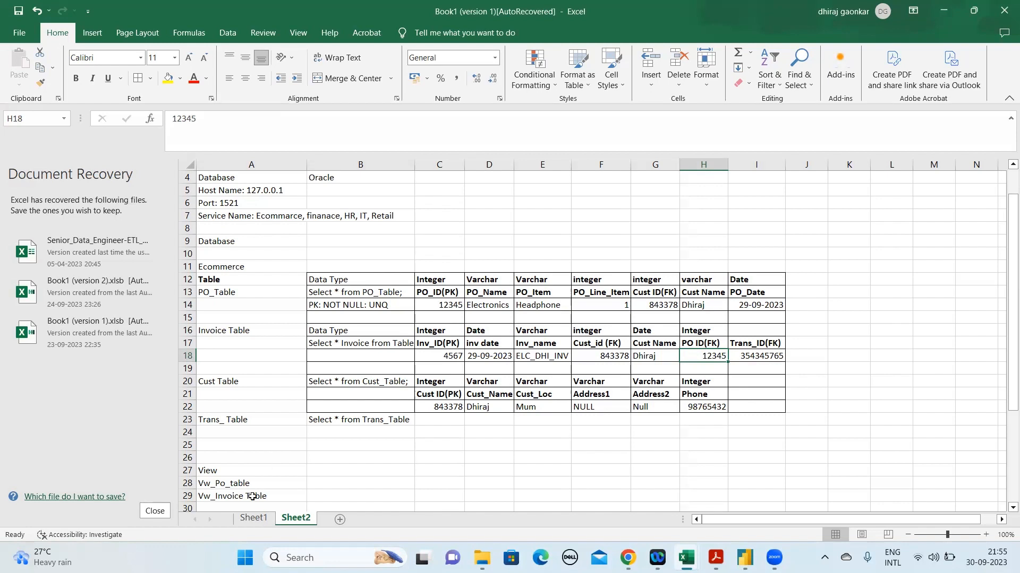
# Compare the Emp_id values in Sheet1's Employee and department tables, highlight department rows 14 and 15, and return to Sheet2
pyautogui.click(253, 519)
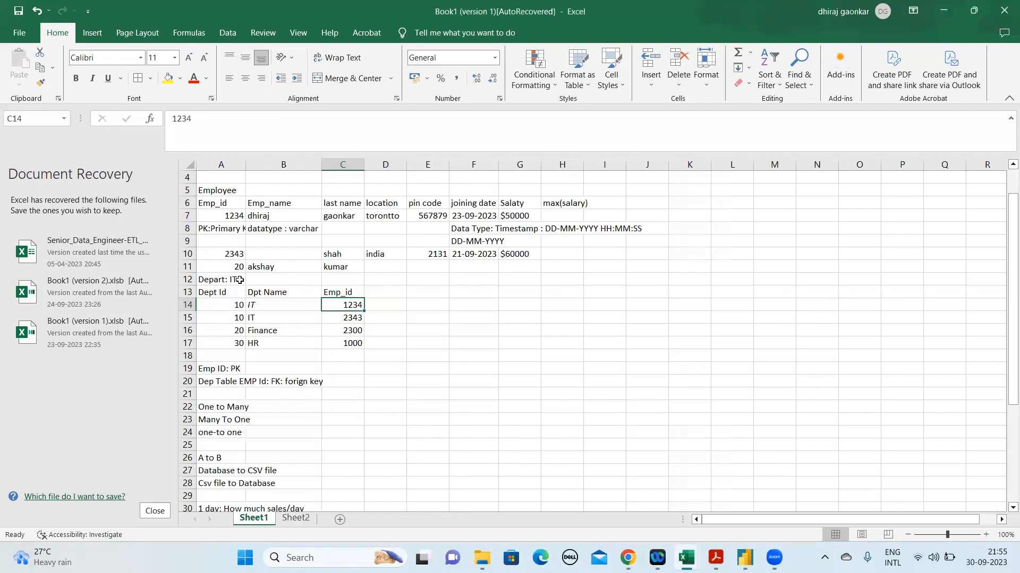
pyautogui.click(248, 243)
pyautogui.click(226, 214)
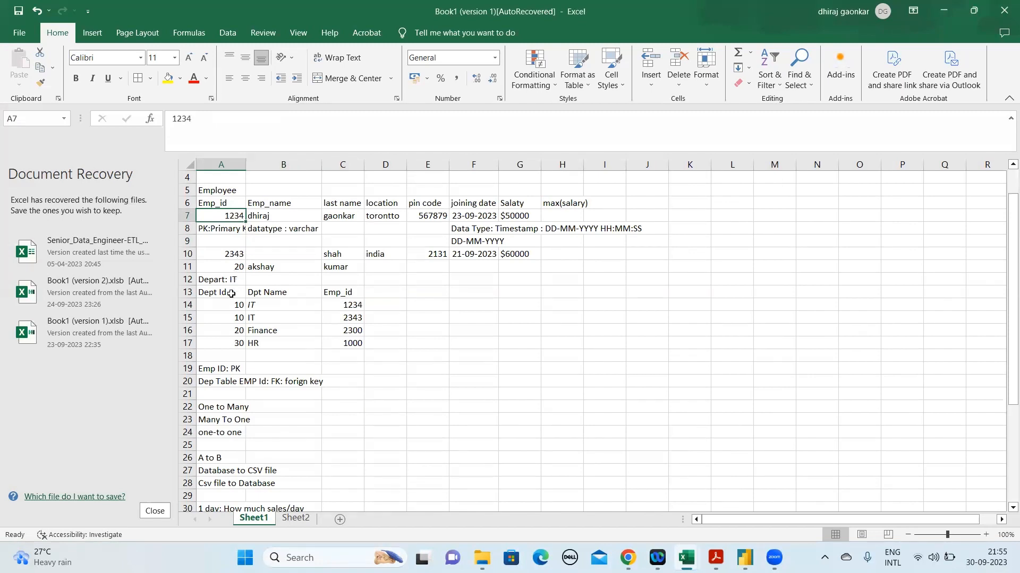
pyautogui.moveTo(354, 304); pyautogui.dragTo(355, 316)
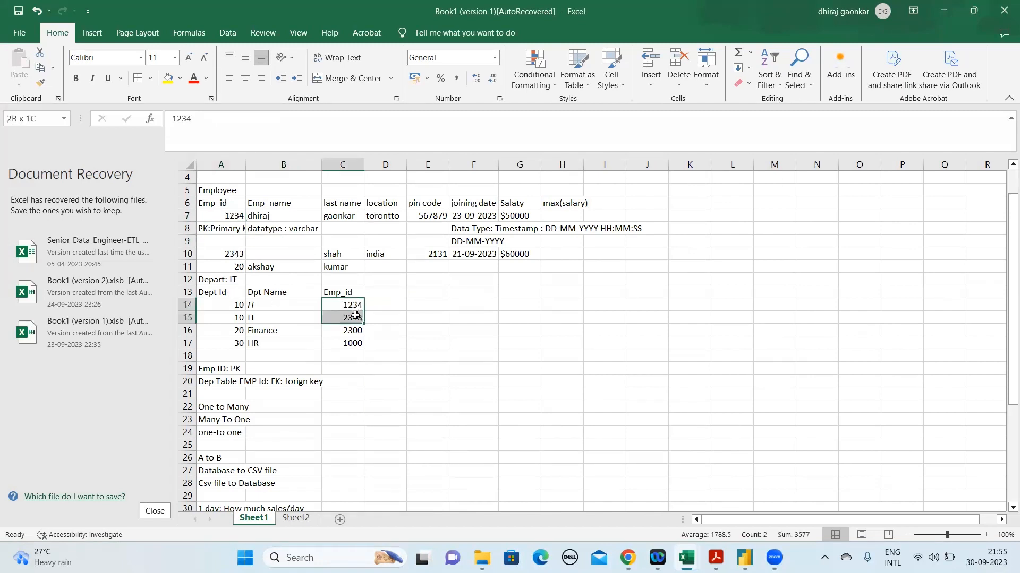
pyautogui.moveTo(228, 307); pyautogui.dragTo(186, 320)
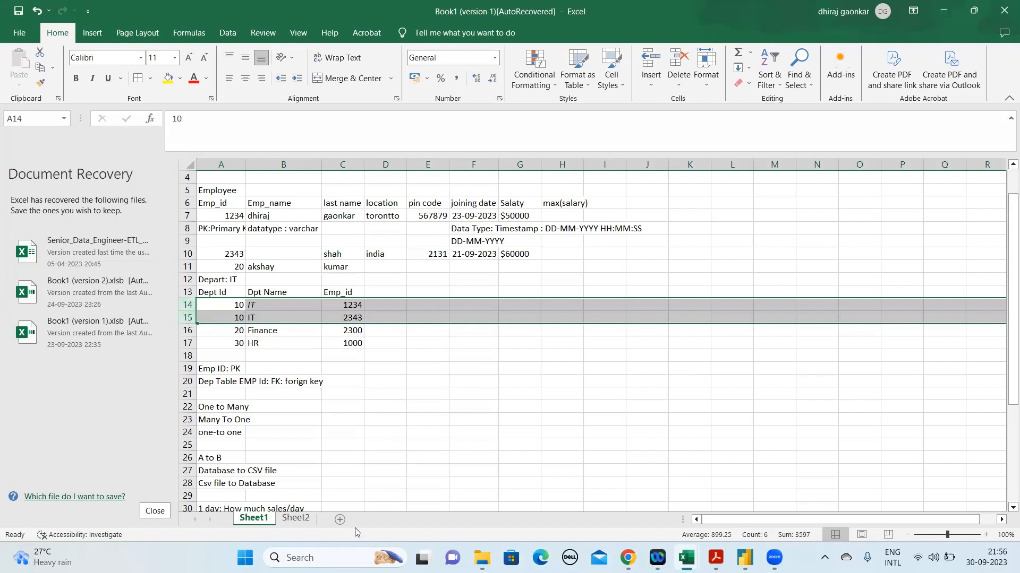
pyautogui.click(293, 519)
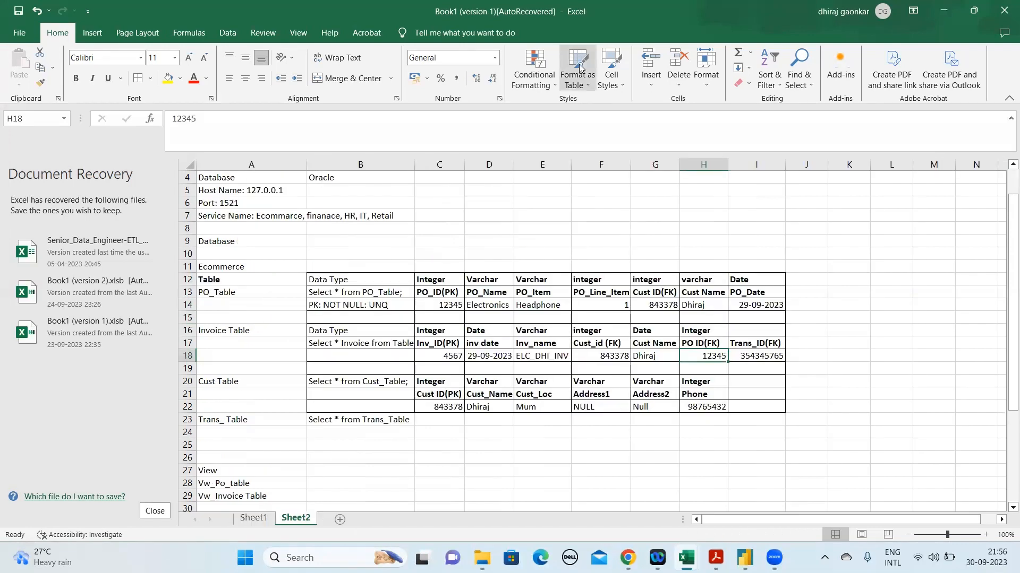
pyautogui.click(580, 68)
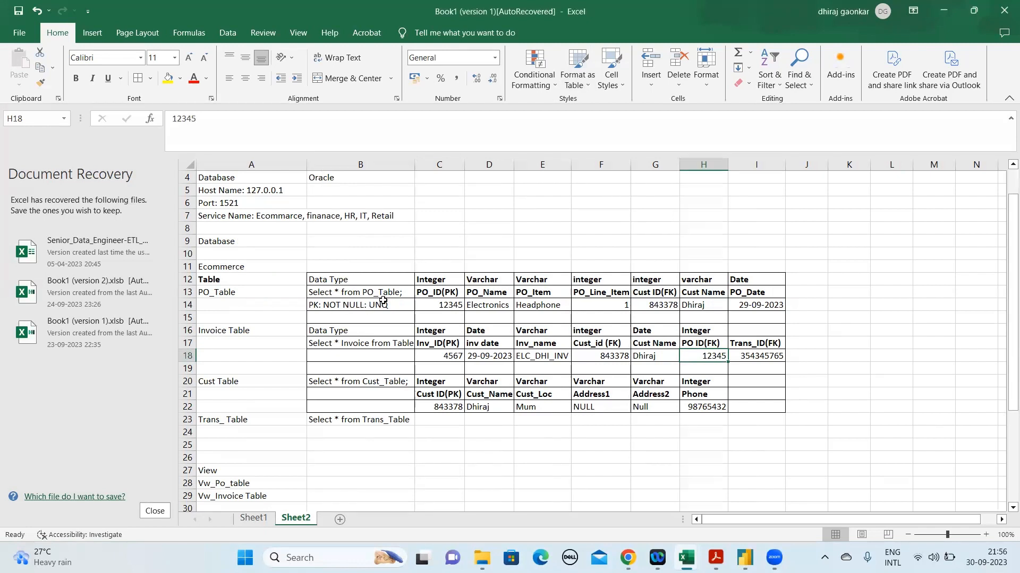
pyautogui.moveTo(774, 558)
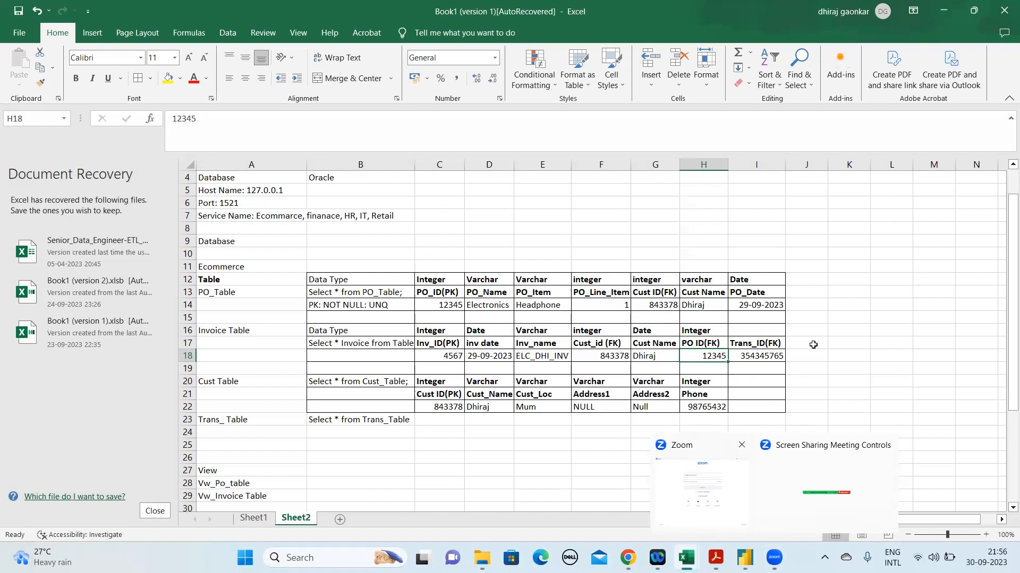
pyautogui.click(849, 356)
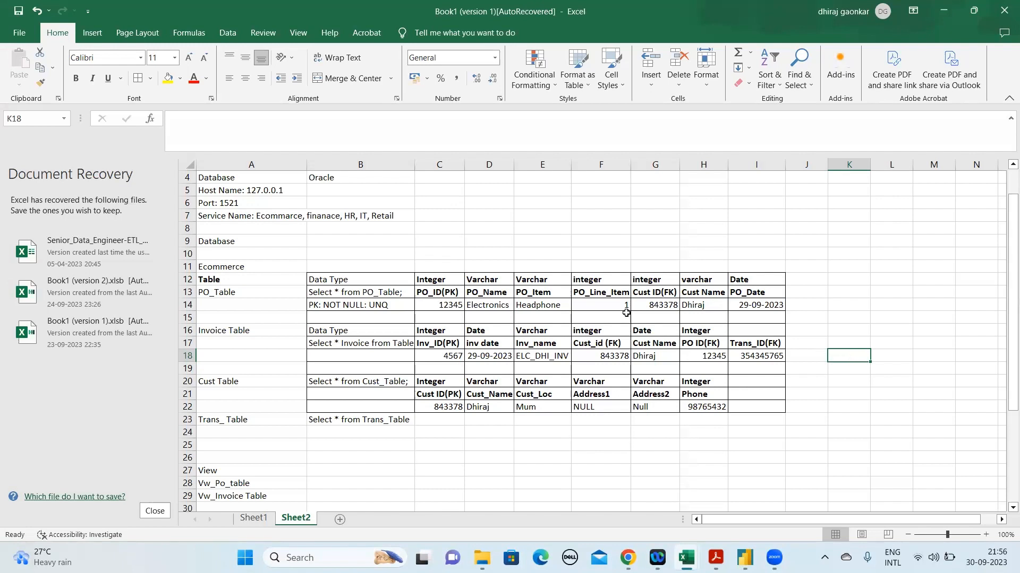
# Examine the PO_ID value, the NOT NULL part of the note in B14, and the full PO_Table record in row 14
pyautogui.click(430, 304)
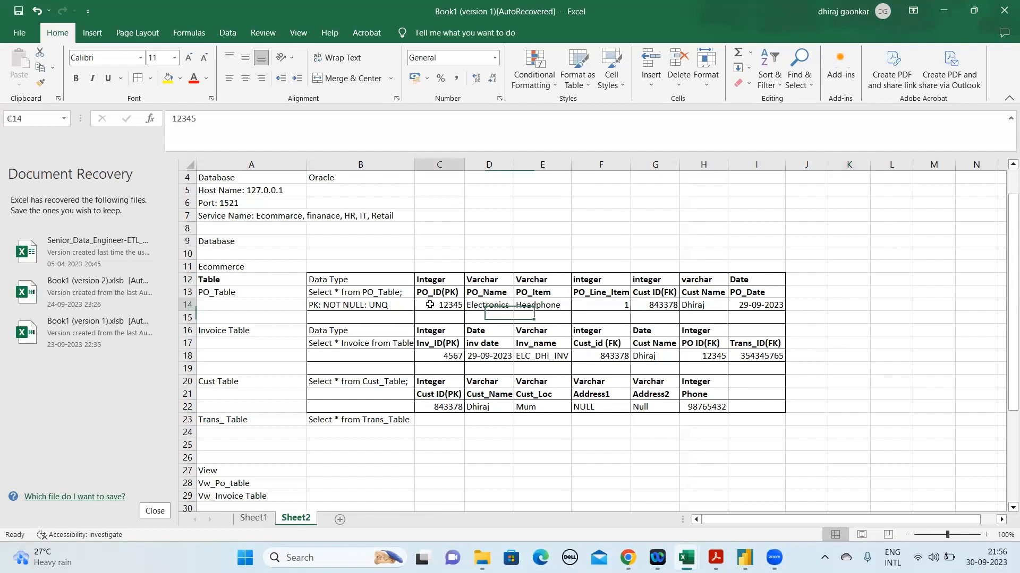
pyautogui.click(355, 305)
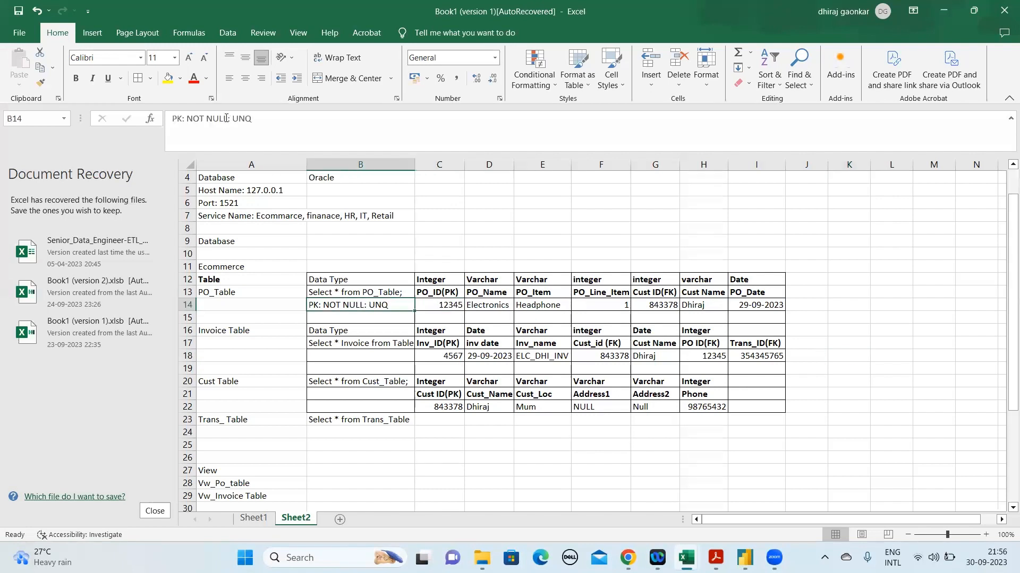
pyautogui.moveTo(228, 118); pyautogui.dragTo(187, 124)
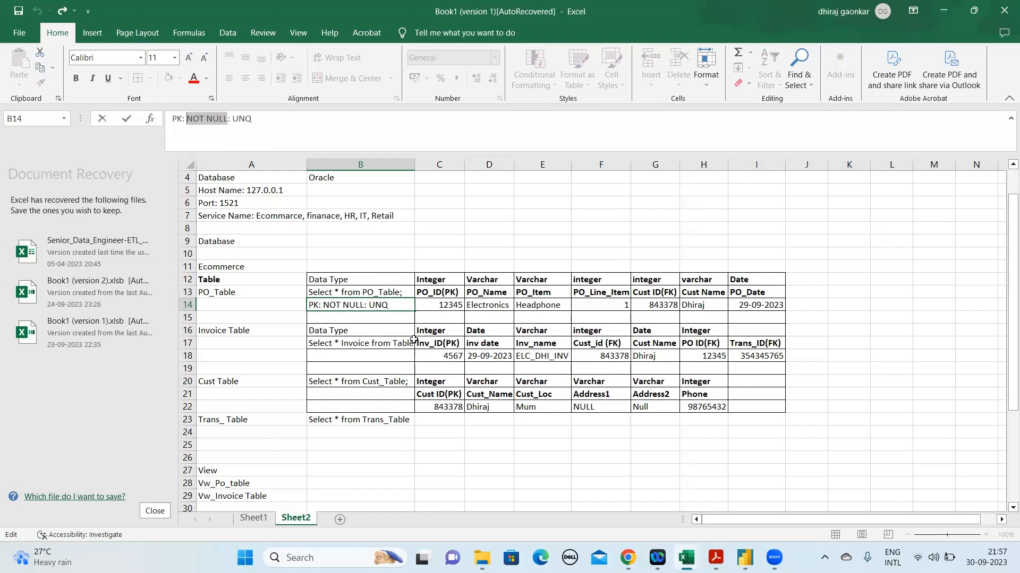
pyautogui.click(690, 307)
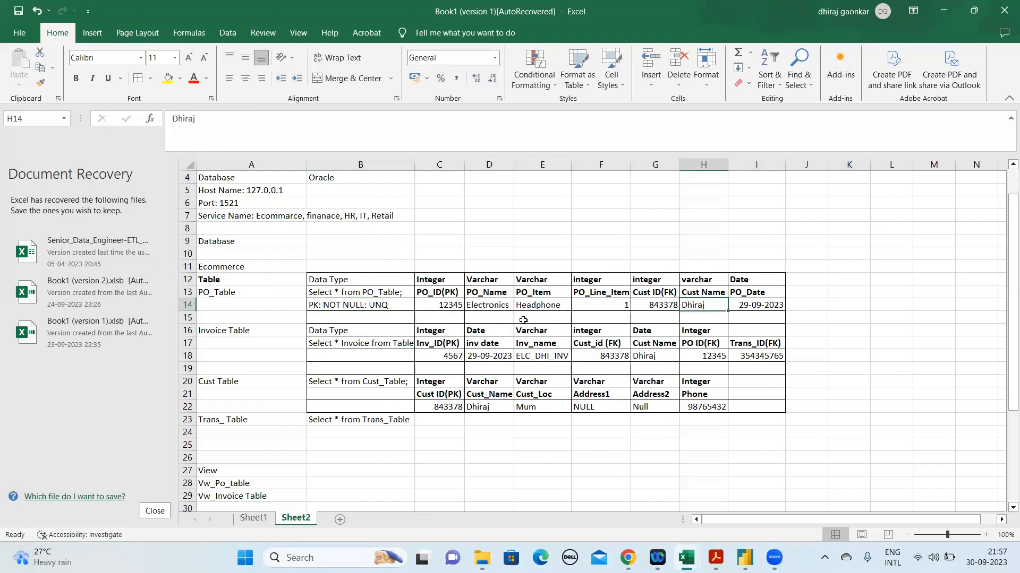
pyautogui.click(700, 321)
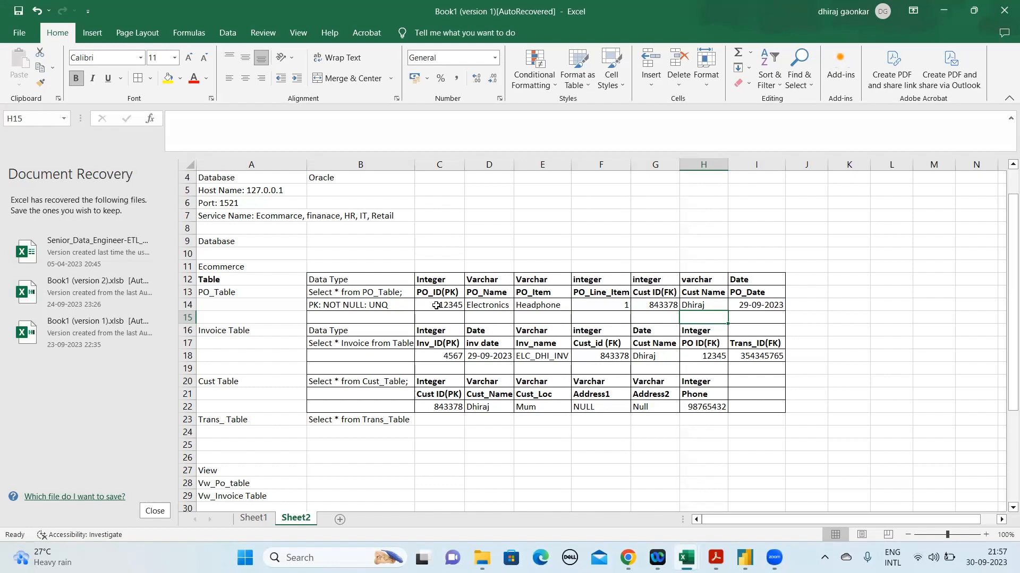
pyautogui.click(184, 305)
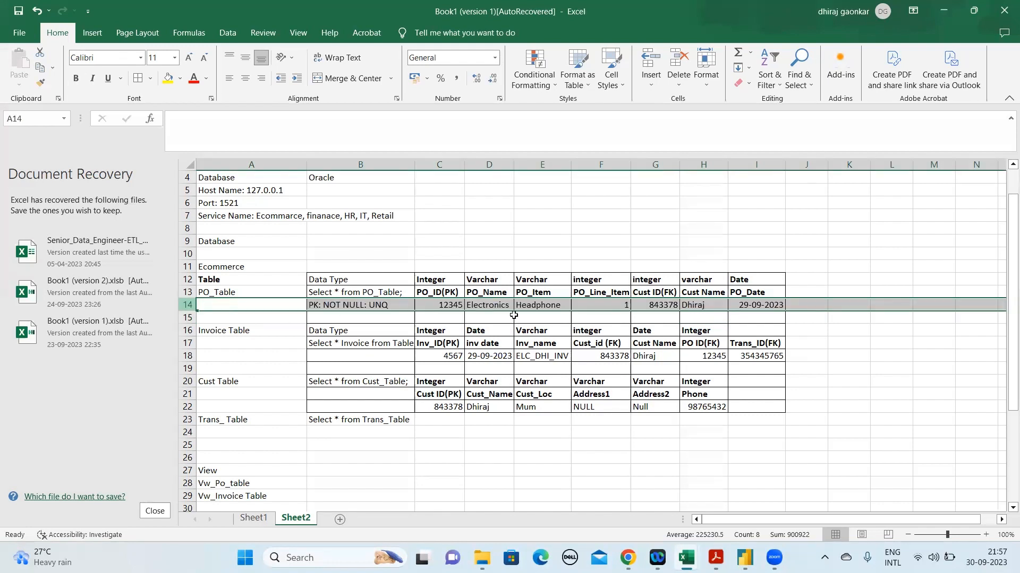
# Review how the PO_ID value in C14 relates to the PO_Item, Cust Name and PO_Date values of the same PO_Table record
pyautogui.click(444, 307)
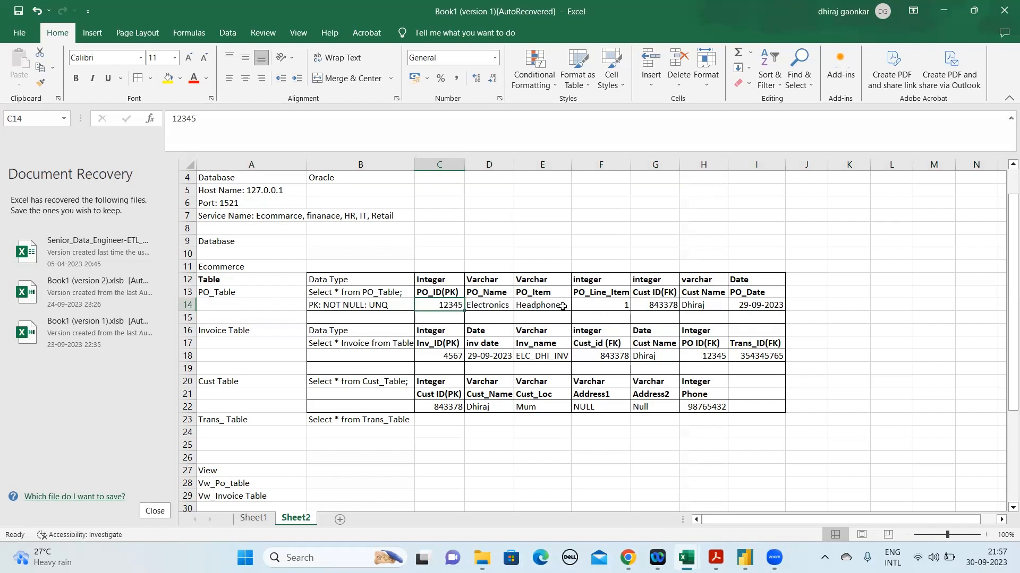
pyautogui.click(694, 306)
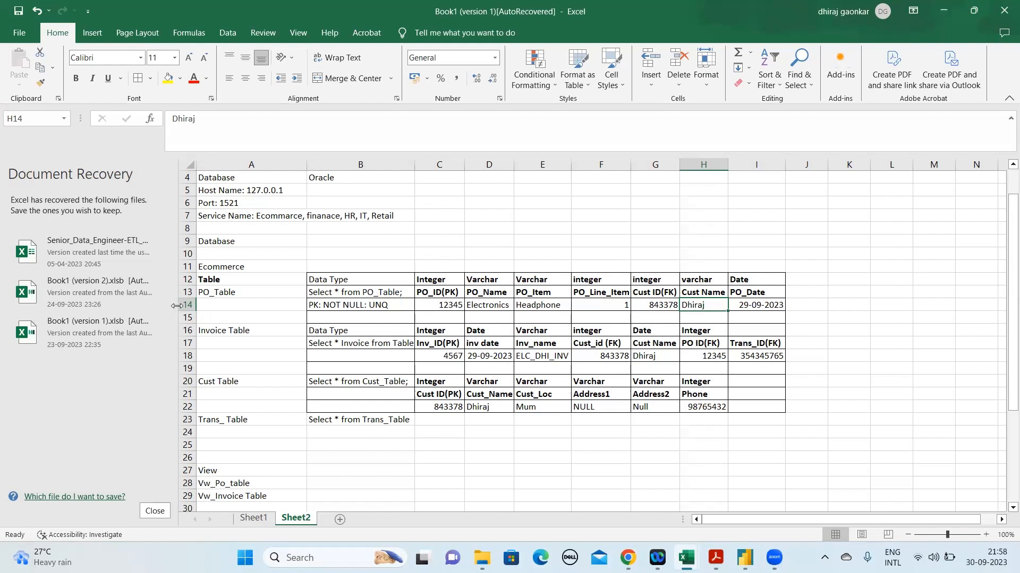
pyautogui.click(548, 306)
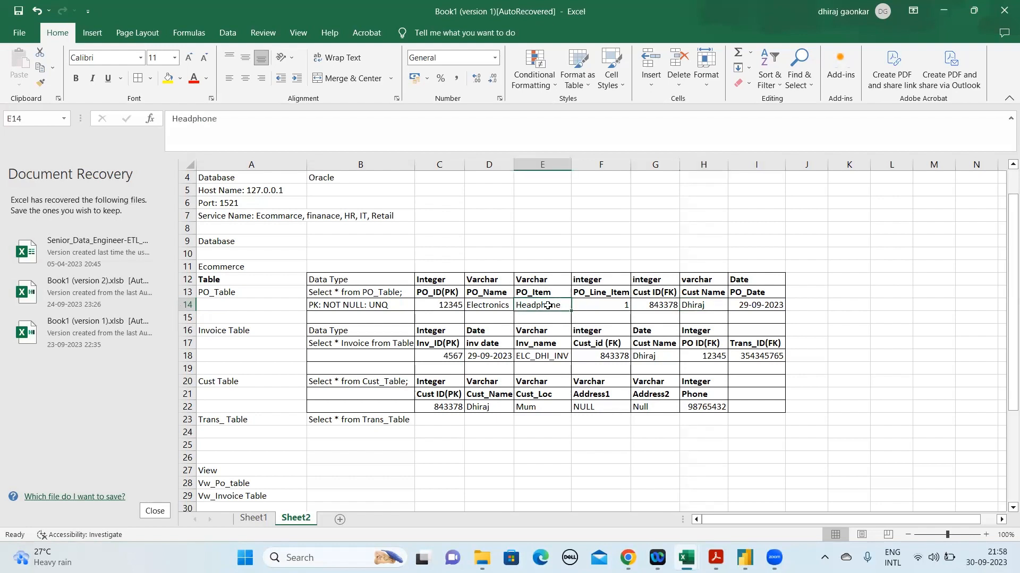
pyautogui.click(541, 255)
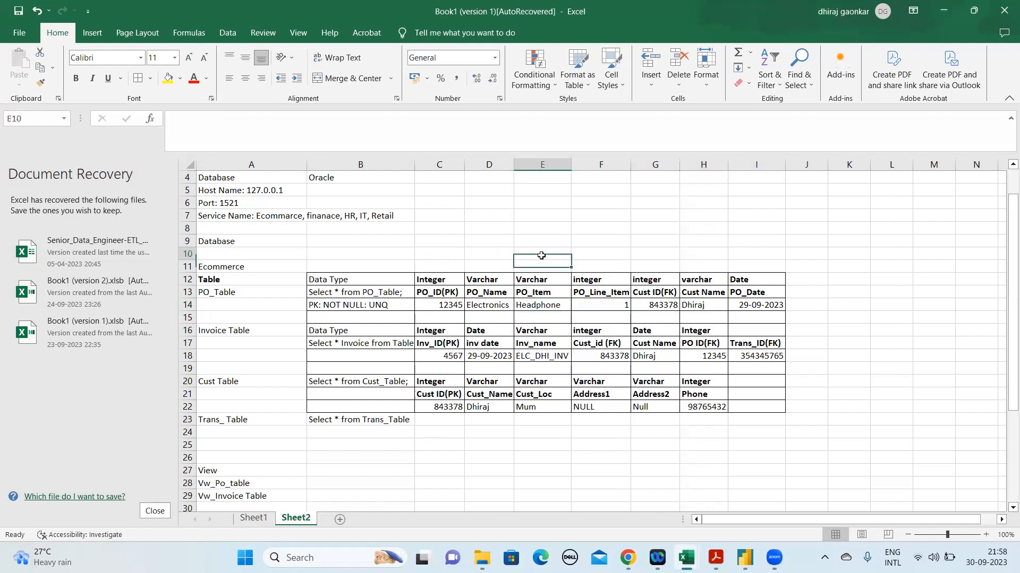
pyautogui.click(733, 304)
pyautogui.moveTo(728, 304); pyautogui.dragTo(714, 307)
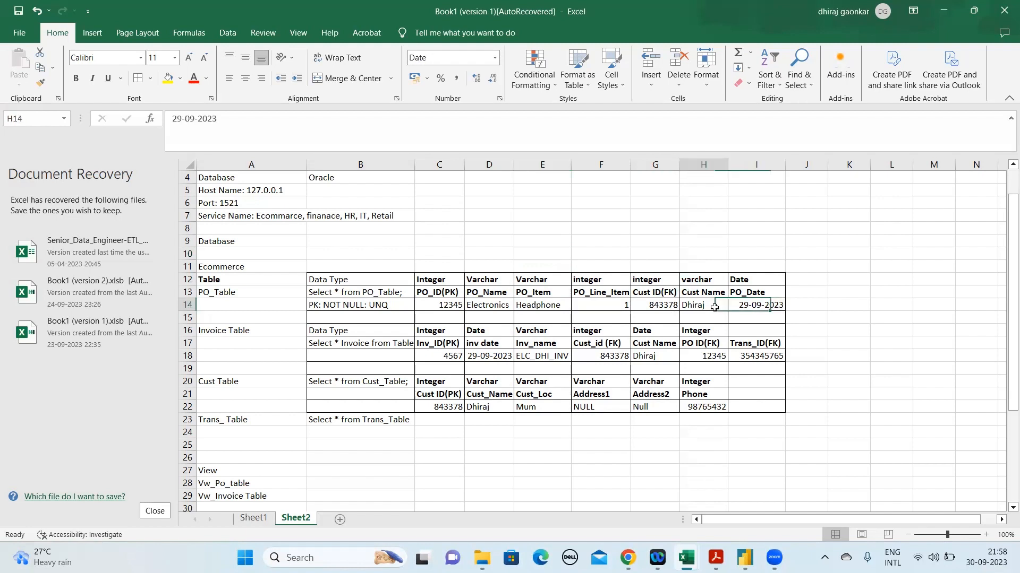
pyautogui.click(421, 306)
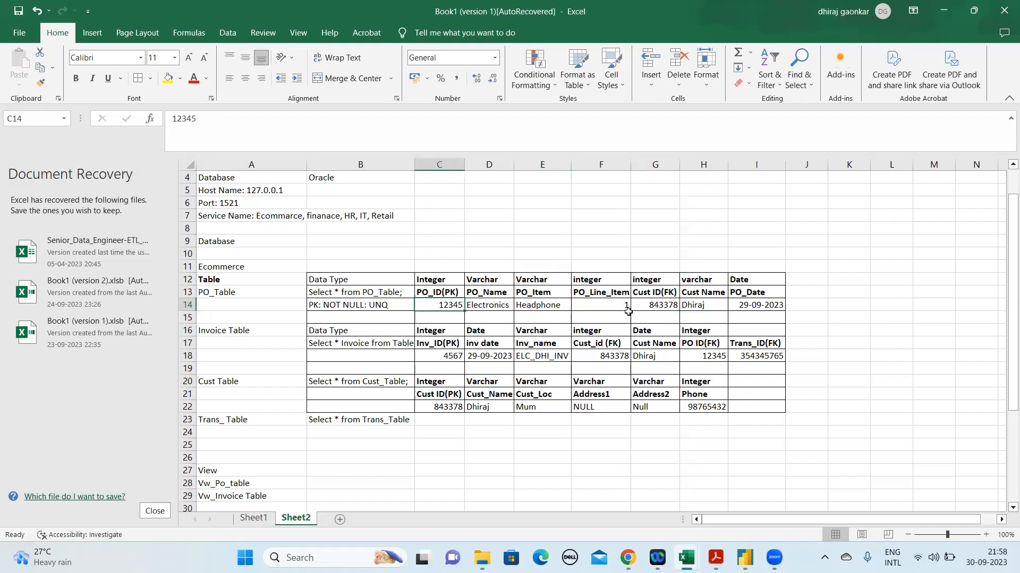
pyautogui.click(712, 307)
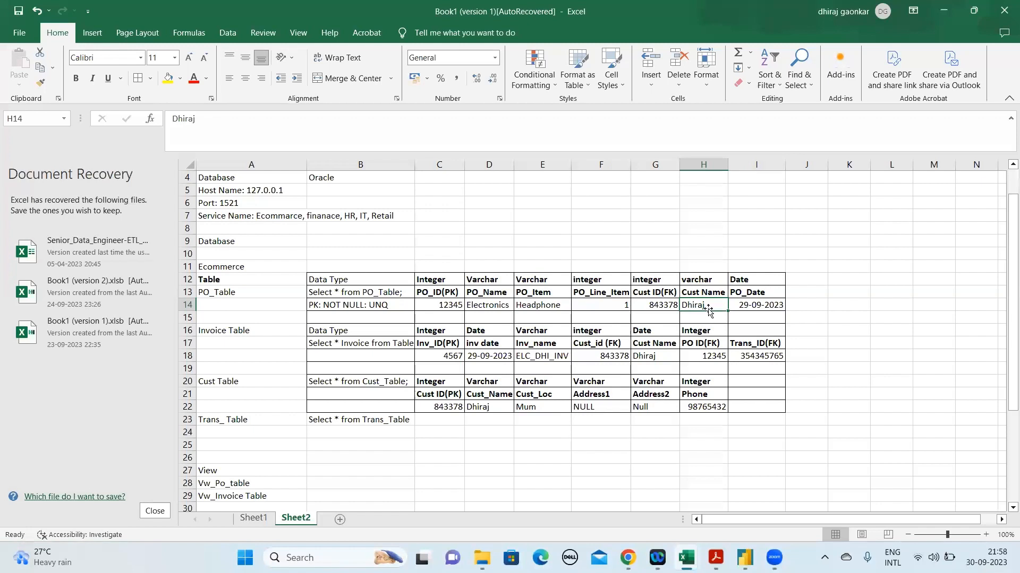
pyautogui.click(443, 305)
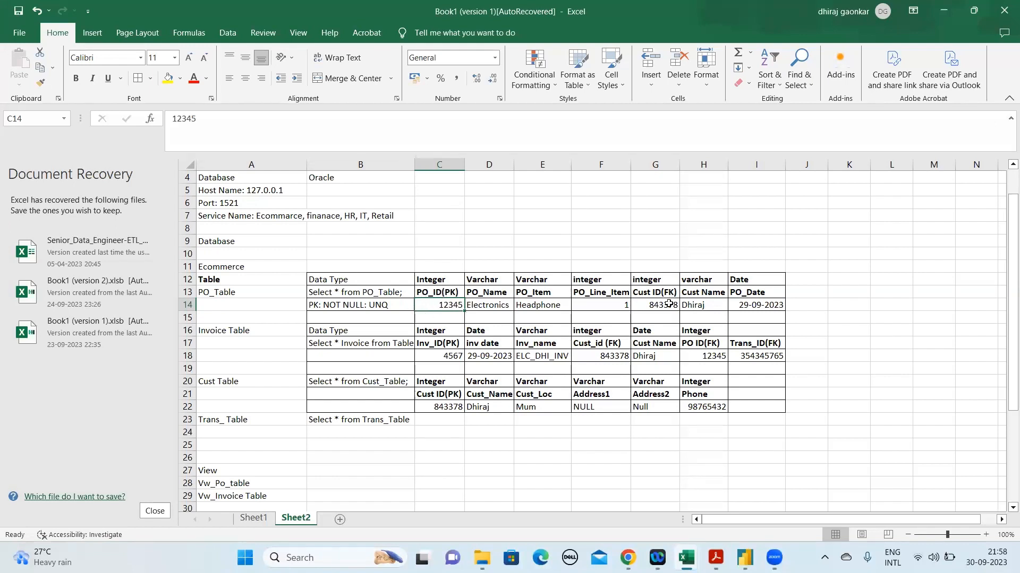
pyautogui.click(525, 305)
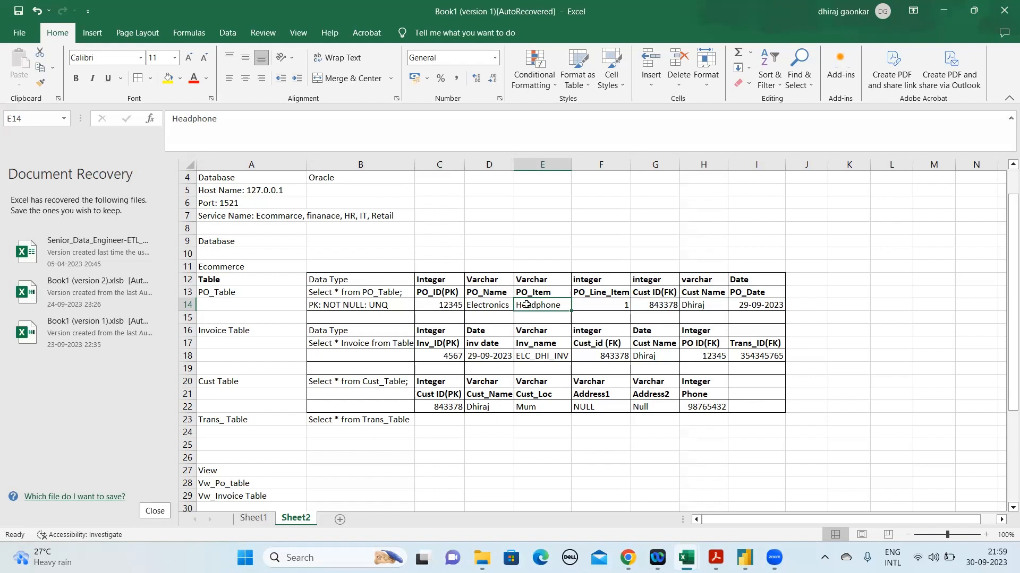
pyautogui.click(430, 305)
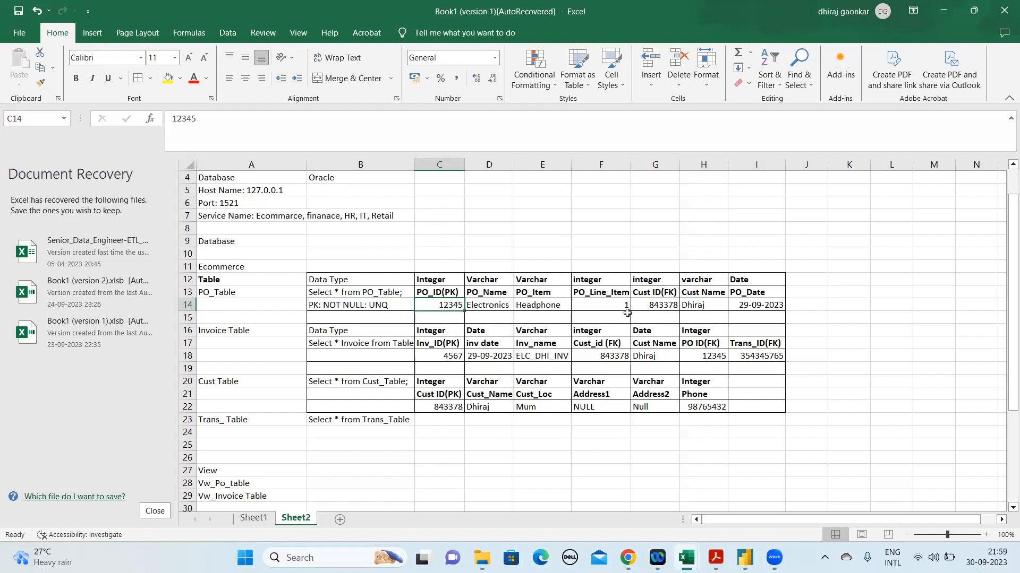
# Compare Cust ID(FK) in the PO_Table with the Inv_ID(PK) heading and the Cust_id (FK) heading and value in the Invoice Table
pyautogui.click(661, 292)
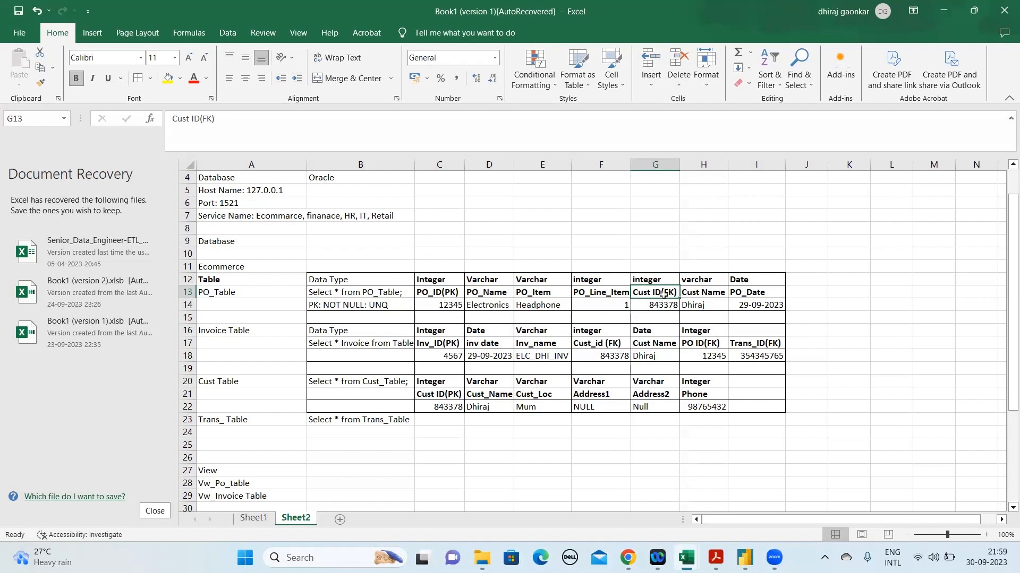
pyautogui.click(423, 344)
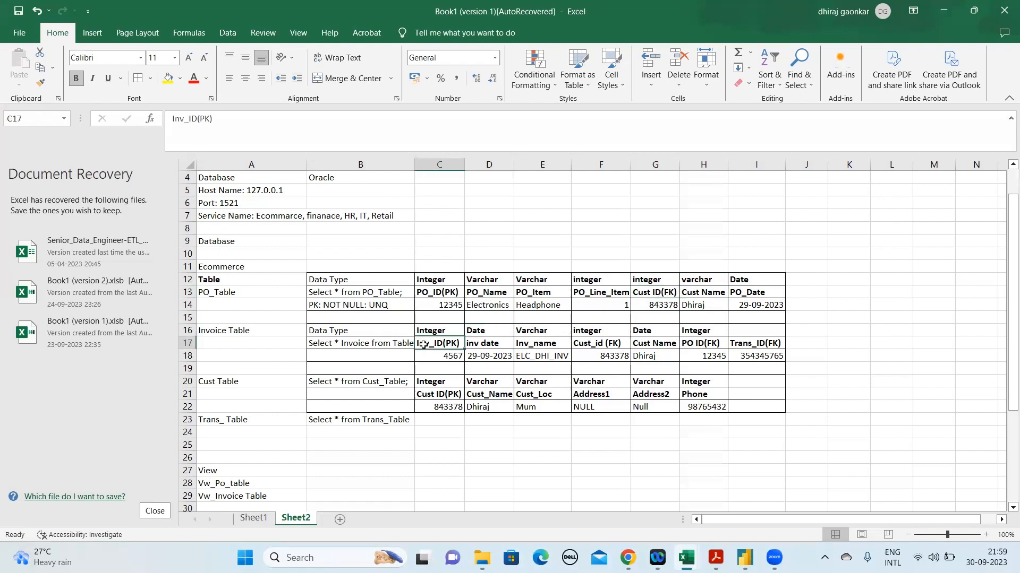
pyautogui.click(611, 345)
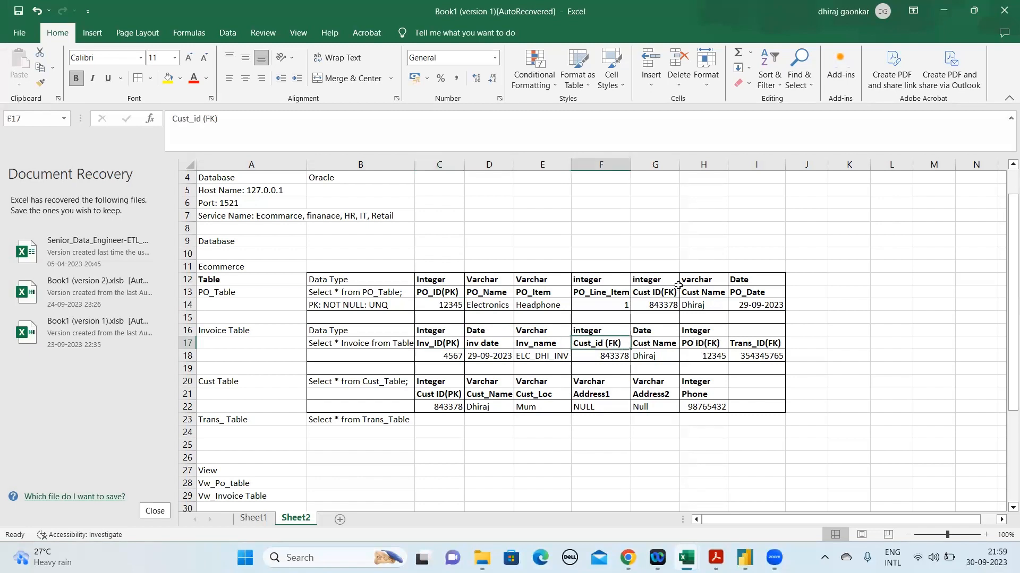
pyautogui.click(657, 365)
pyautogui.click(624, 355)
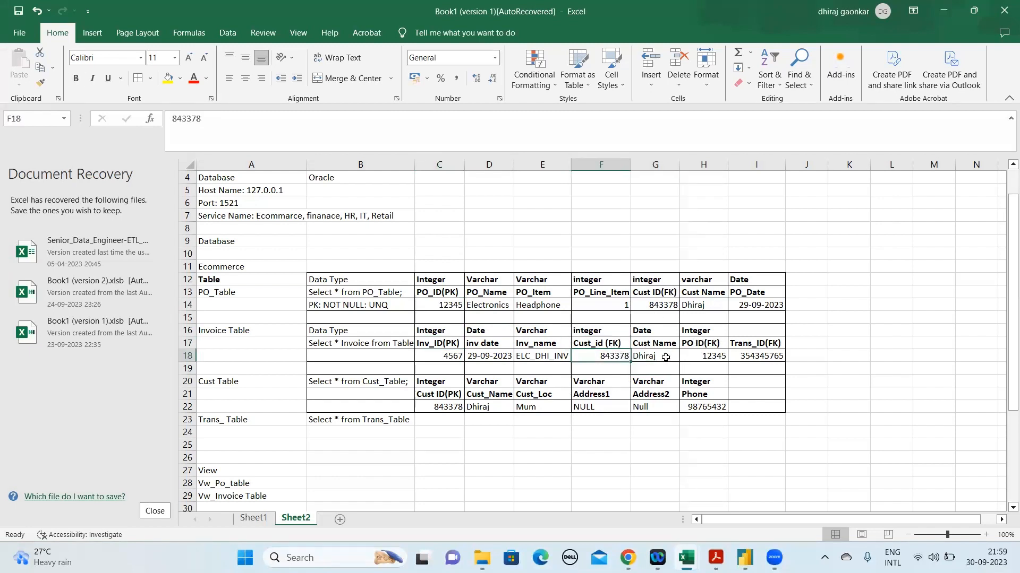
# Compare the Trans_ID(FK) heading in the Invoice Table with the Trans_Table query in B23 and the empty cells beside it
pyautogui.click(787, 346)
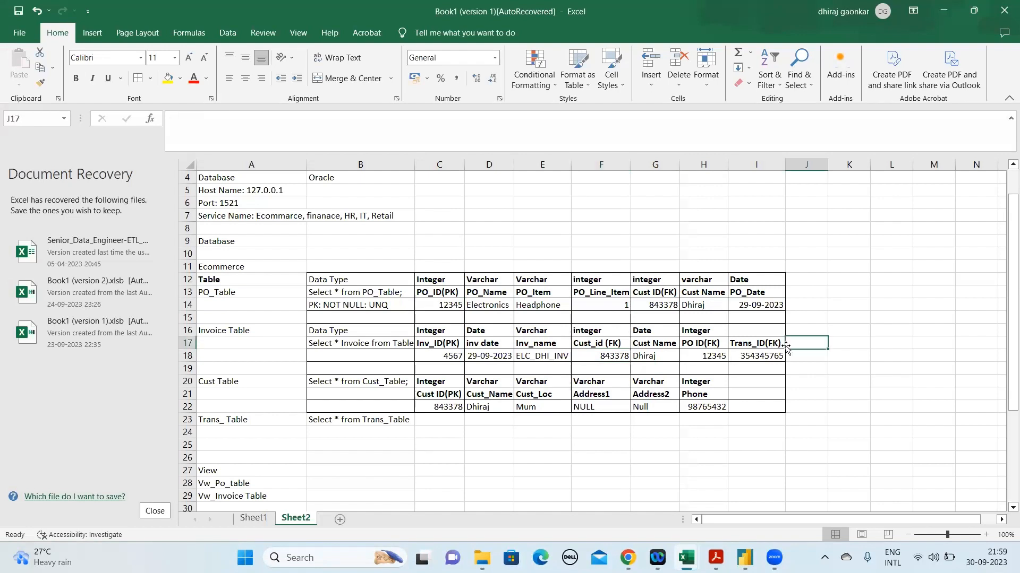
pyautogui.click(751, 345)
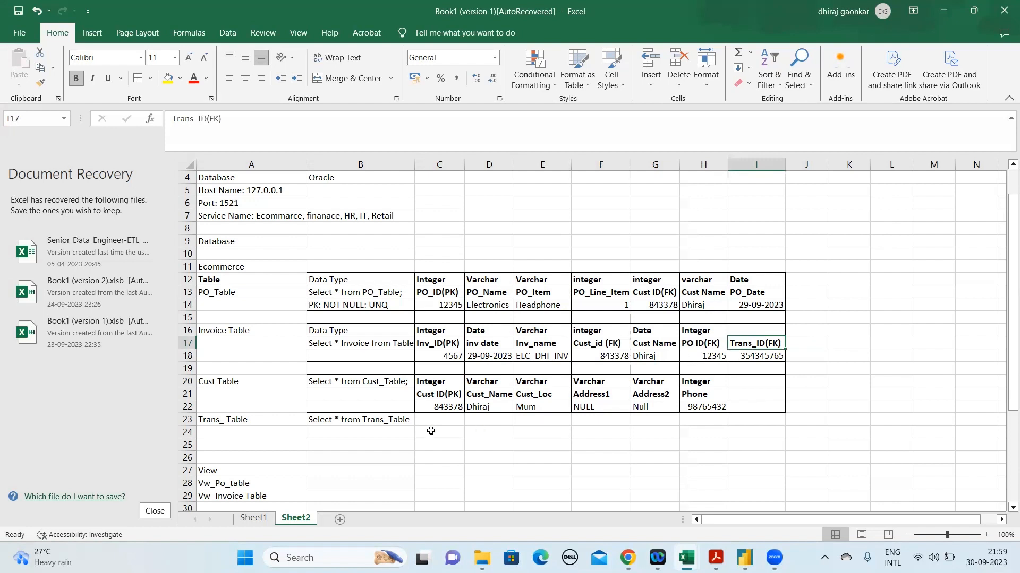
pyautogui.click(391, 422)
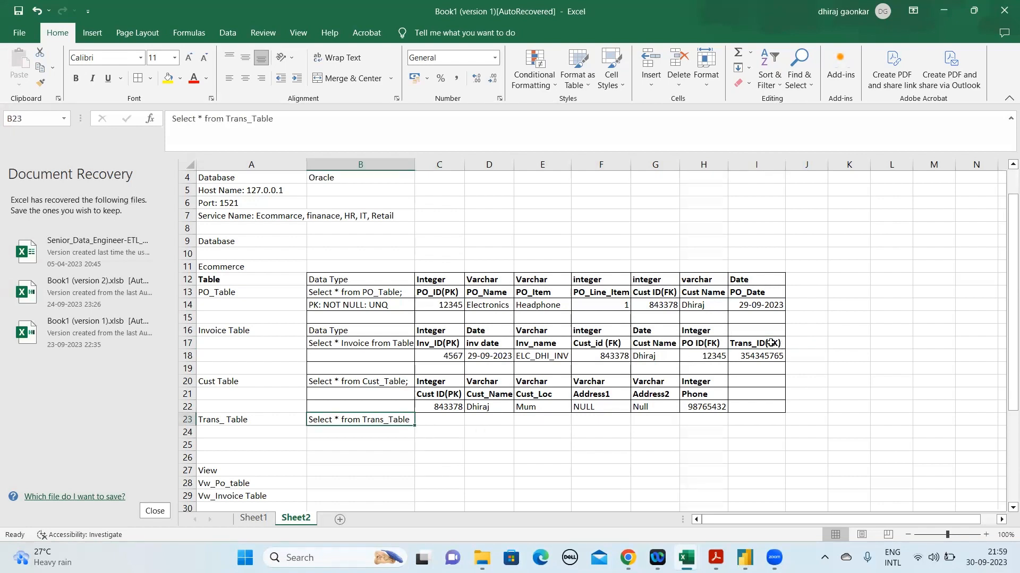
pyautogui.click(775, 345)
pyautogui.click(433, 425)
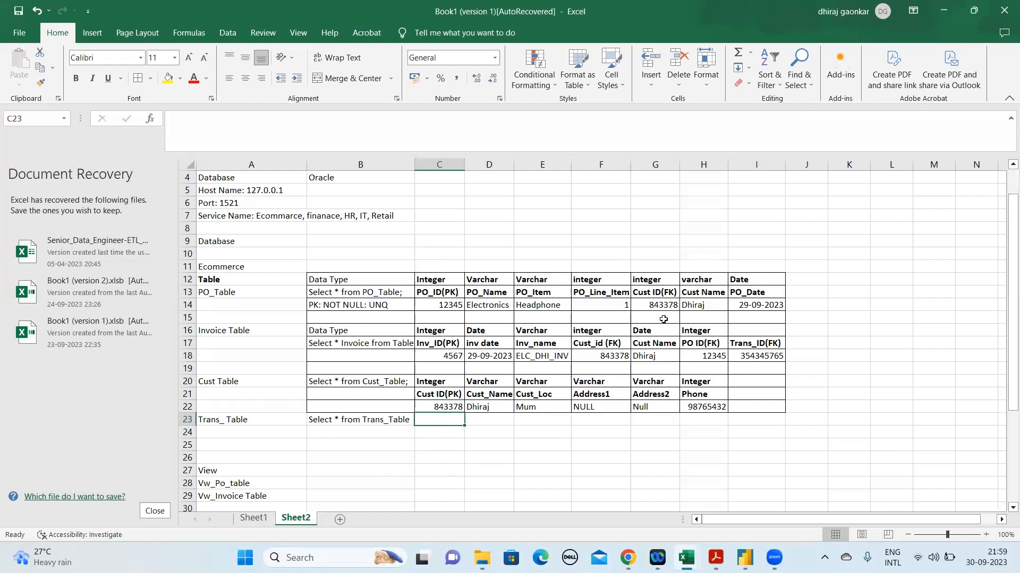
pyautogui.click(520, 409)
pyautogui.click(701, 415)
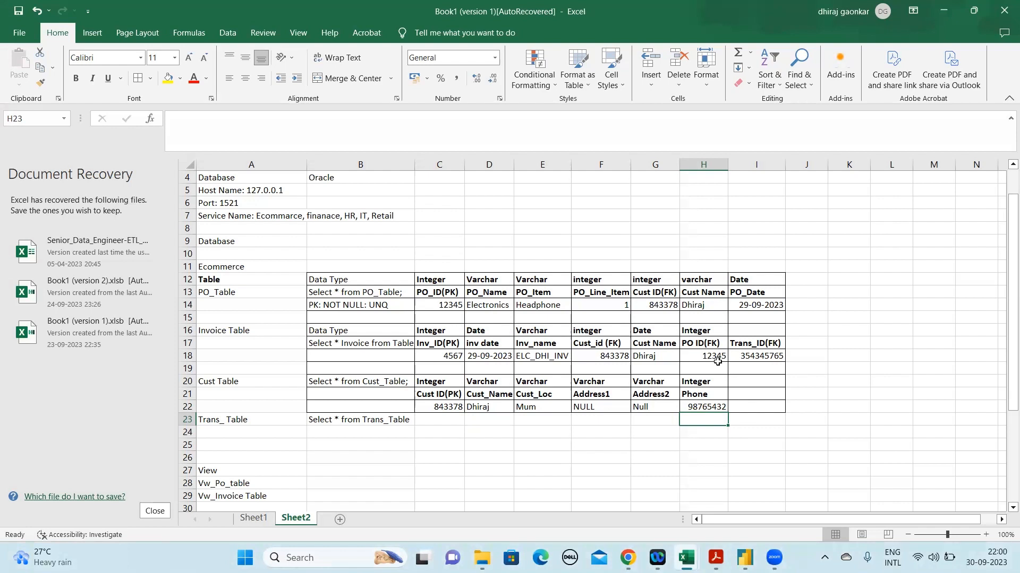
# Insert two blank rows at rows 25 and 26, between the Trans_ Table entry and the View section
pyautogui.click(367, 431)
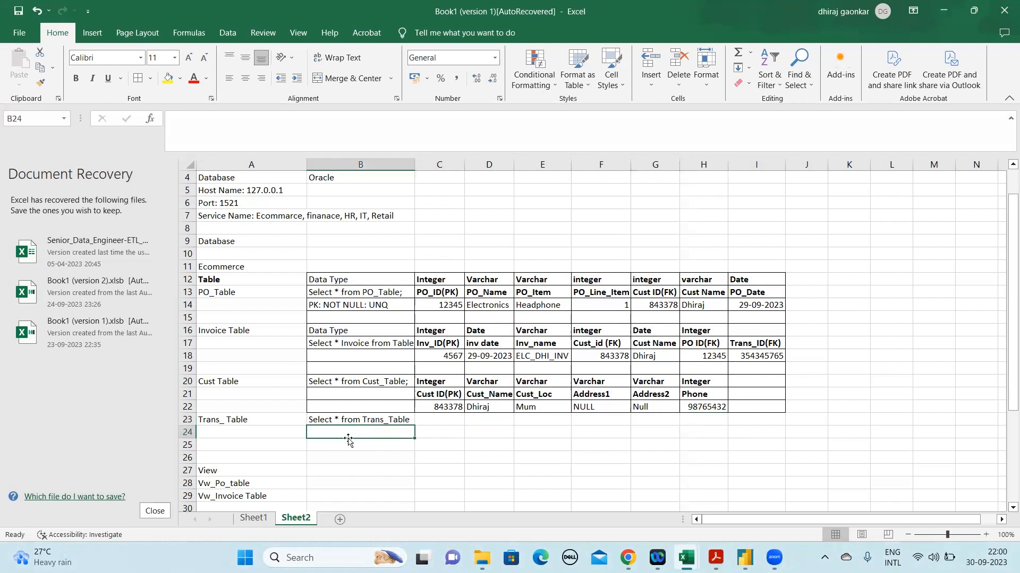
pyautogui.press('Down')
pyautogui.press('Left')
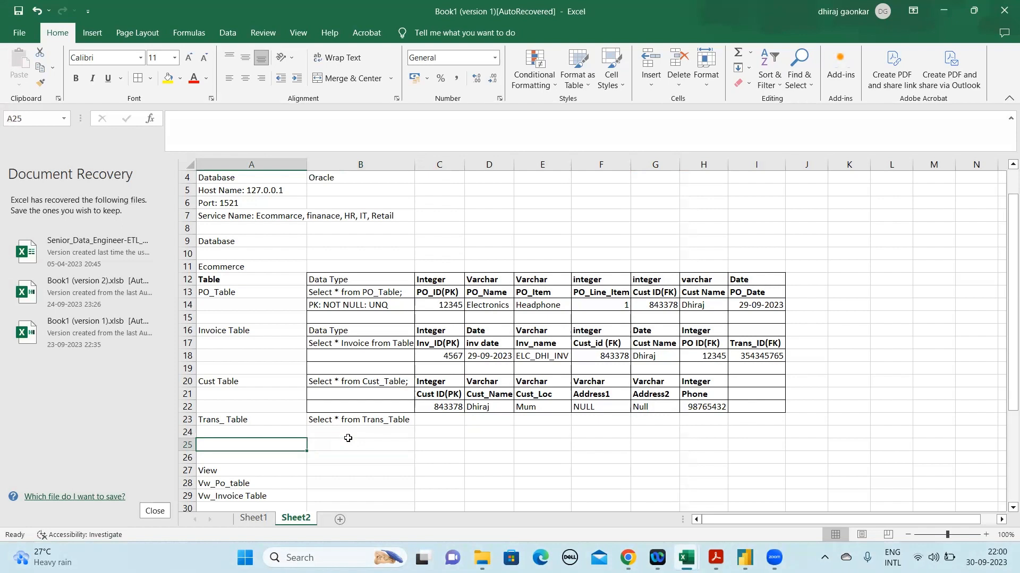
pyautogui.write('D')
pyautogui.press('BackSpace')
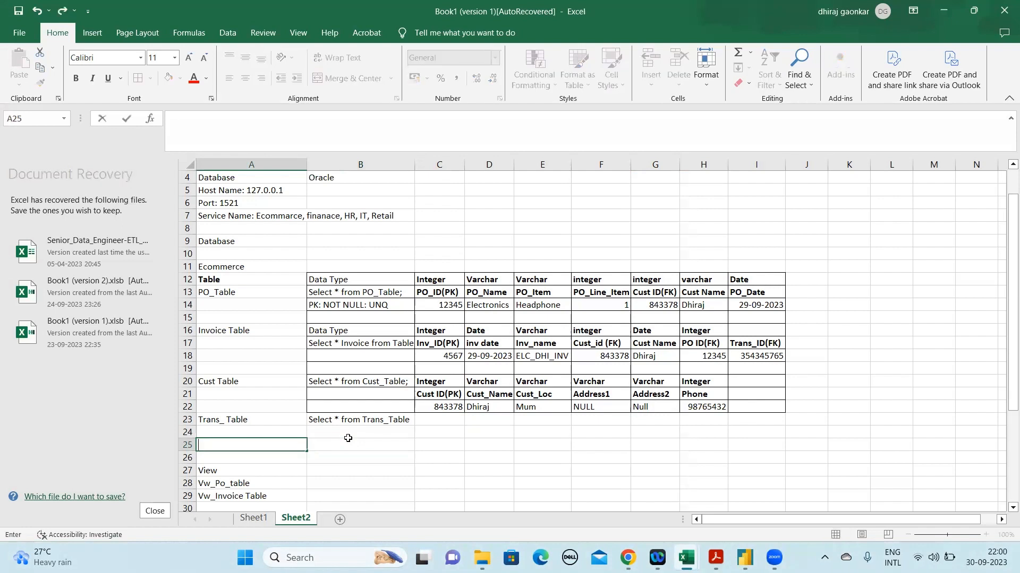
pyautogui.click(176, 445)
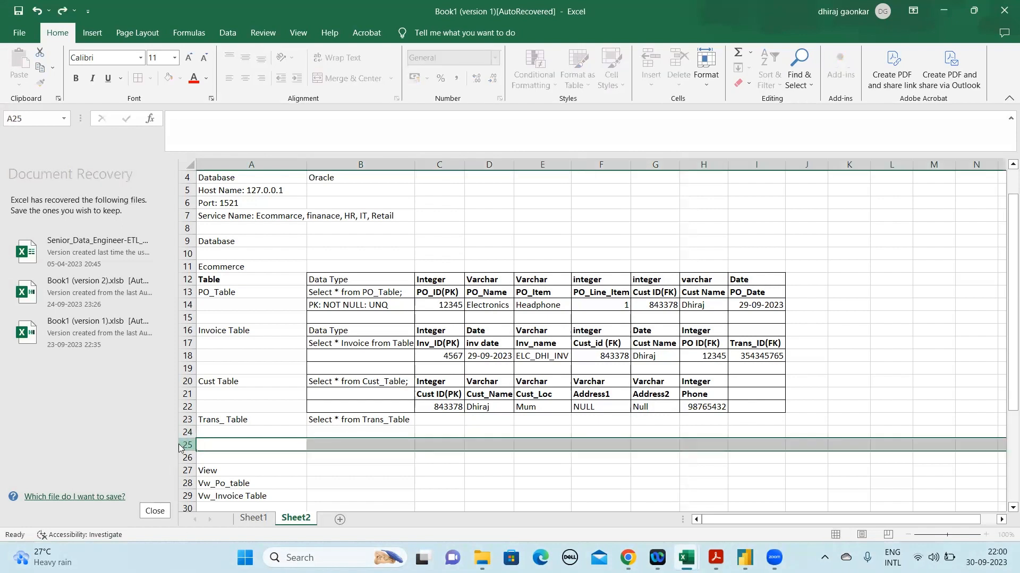
pyautogui.rightClick(181, 446)
pyautogui.click(232, 339)
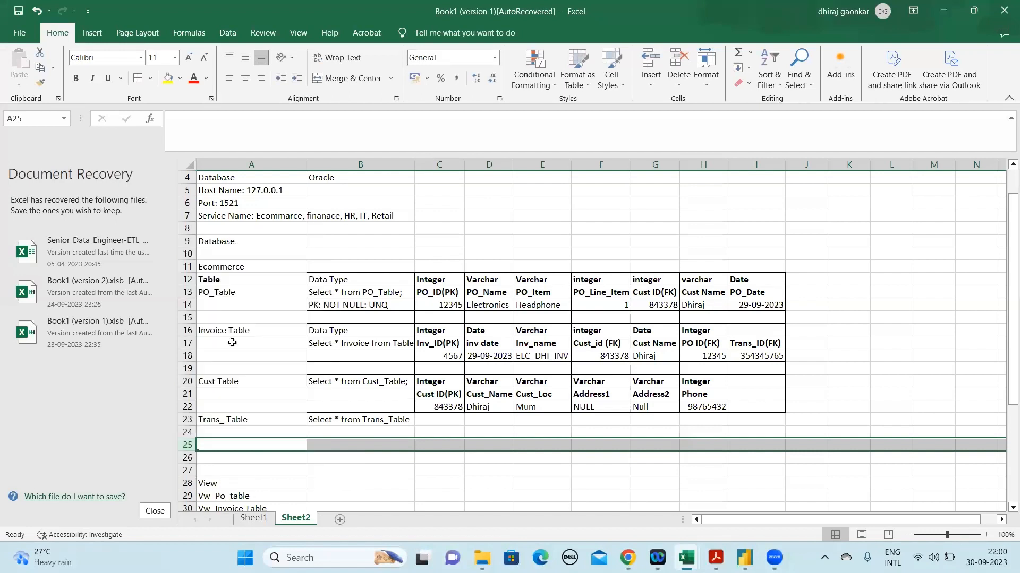
pyautogui.click(185, 457)
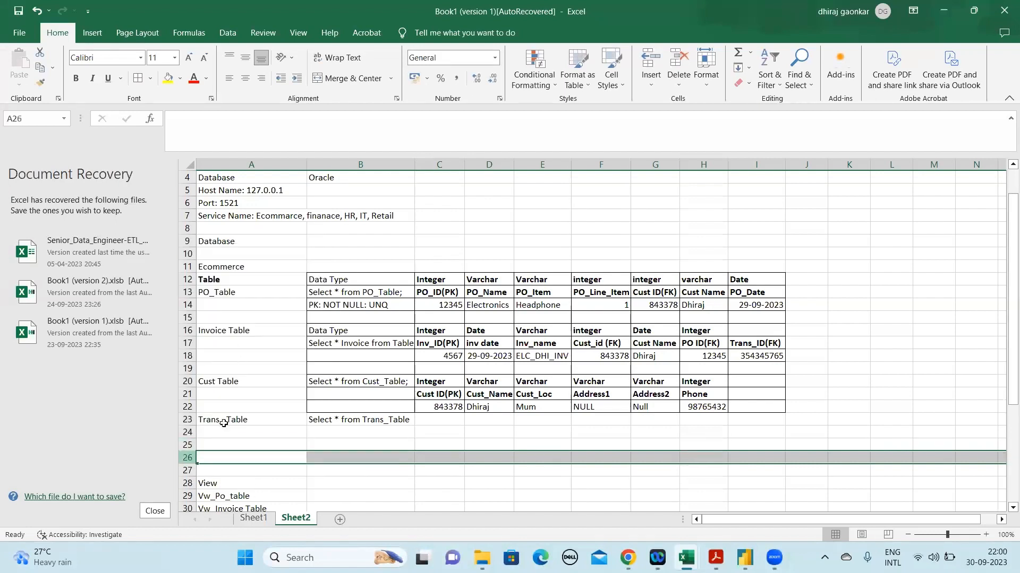
pyautogui.rightClick(181, 460)
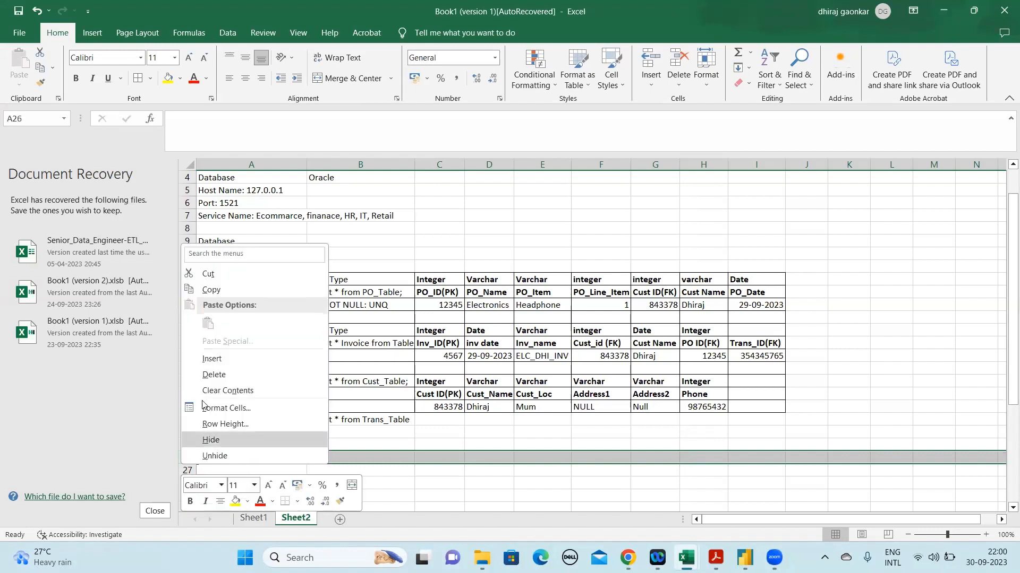
pyautogui.click(217, 363)
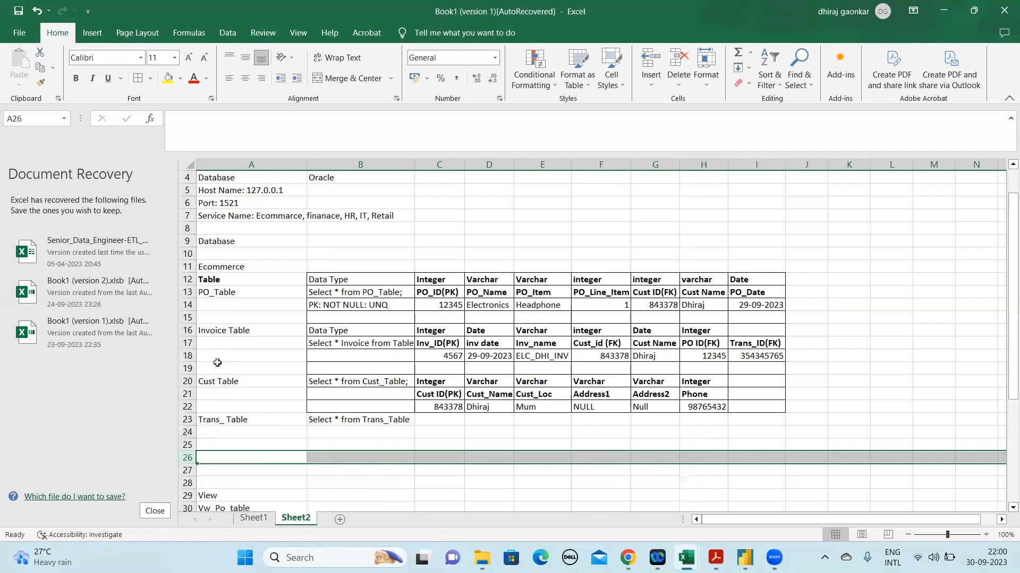
# Label cell A26 as Delivery Table
pyautogui.click(232, 458)
pyautogui.write('D')
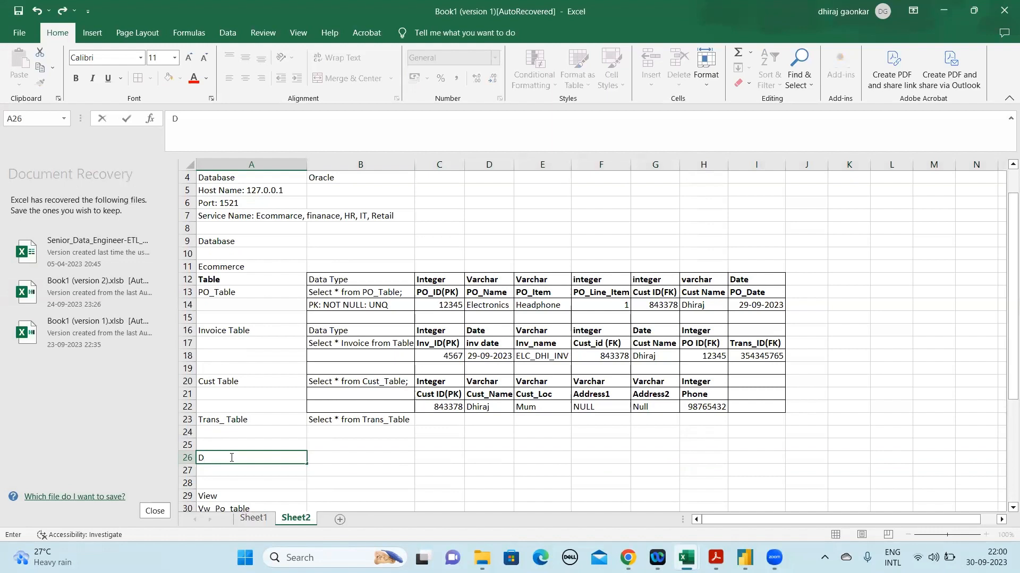
pyautogui.write('elivery')
pyautogui.press('Return')
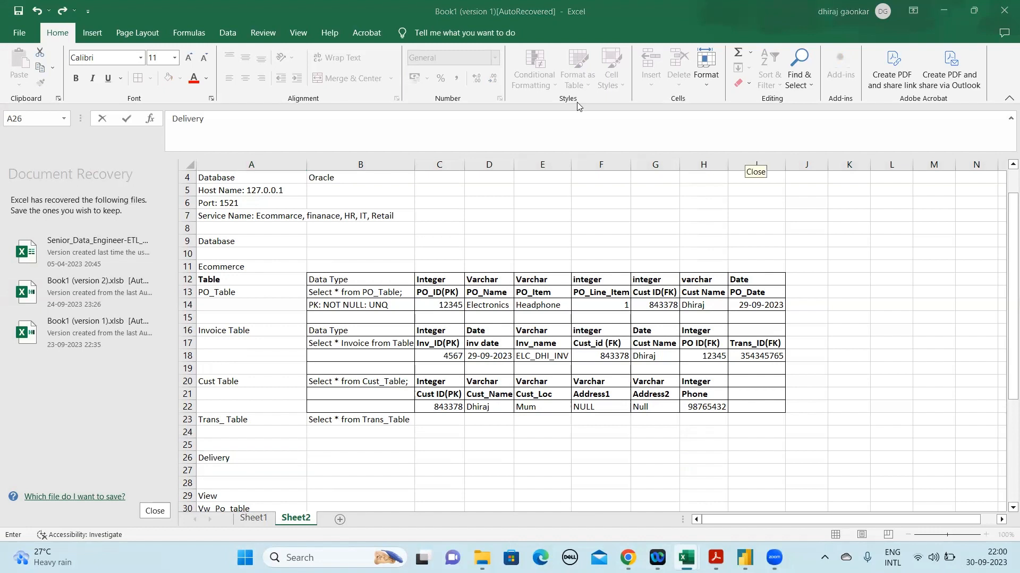
pyautogui.click(254, 459)
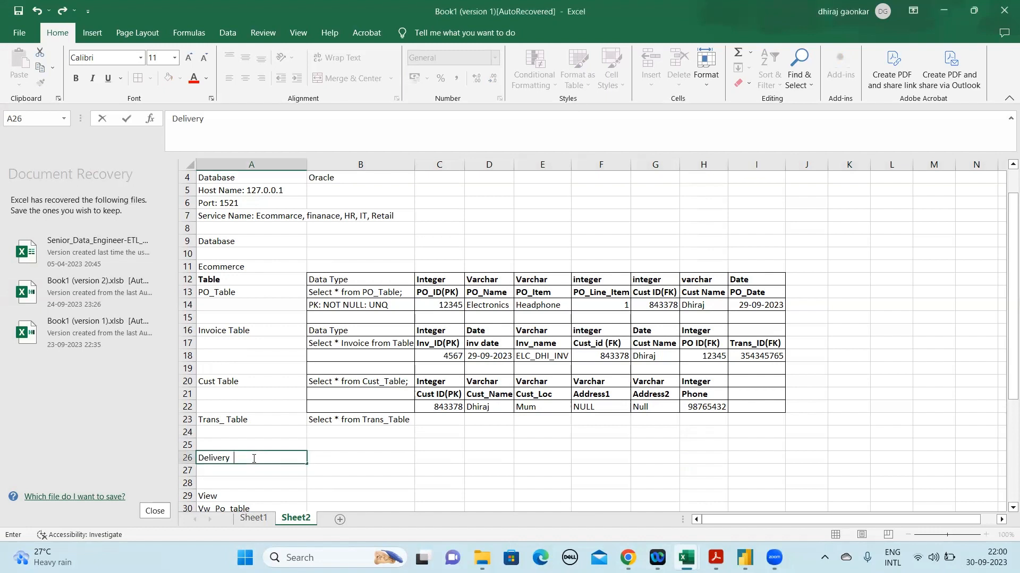
pyautogui.write('Table')
pyautogui.press('Return')
# Enter the query Select * from Delv_Table in B26 beside the Delivery Table label
pyautogui.press('Up')
pyautogui.press('Right')
pyautogui.write('S')
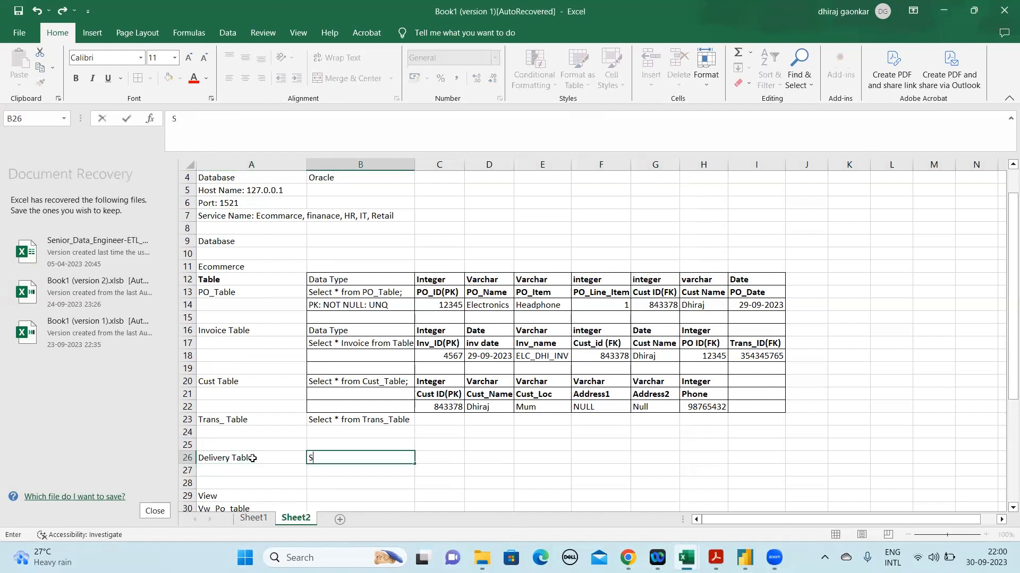
pyautogui.write('elect * from Delv')
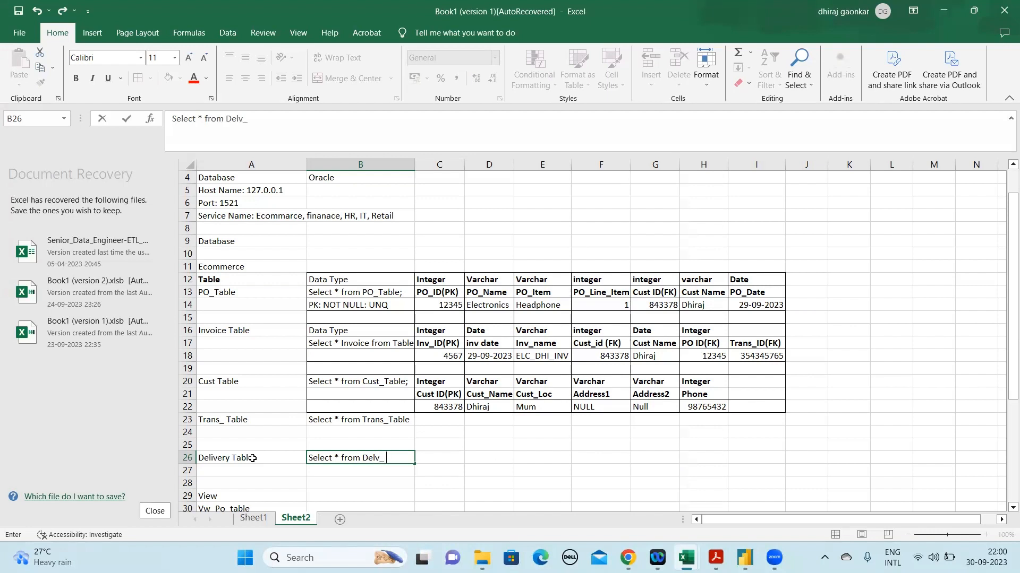
pyautogui.write('_Table')
pyautogui.press('Tab')
# Enter Del_ID in C26 as the first column heading of the Delivery Table
pyautogui.press('Up')
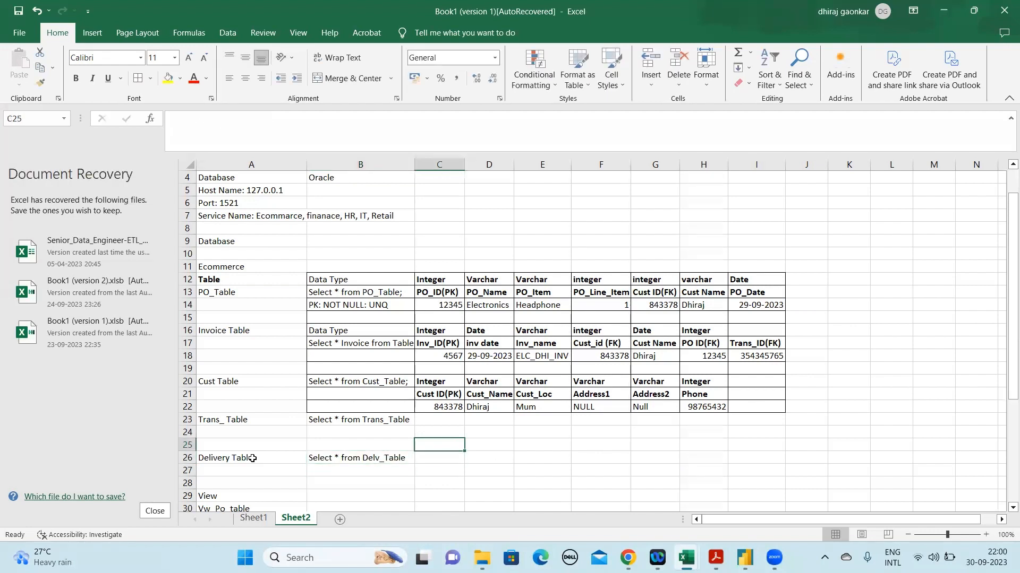
pyautogui.hotkey('shift', 'Left')
pyautogui.hotkey('shift', 'Left')
pyautogui.hotkey('shift', 'Right')
pyautogui.hotkey('shift', 'Right')
pyautogui.press('Down')
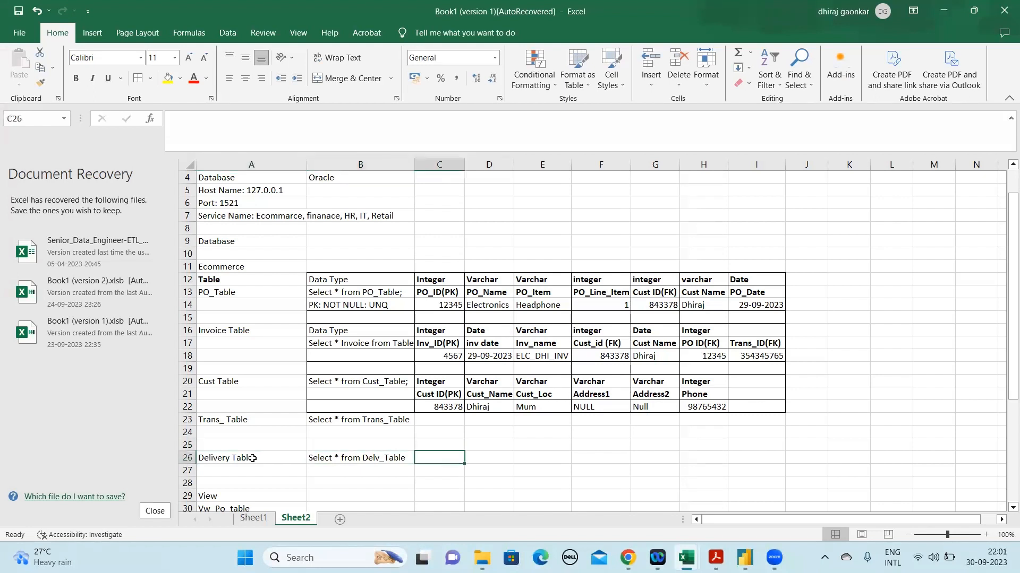
pyautogui.write('De')
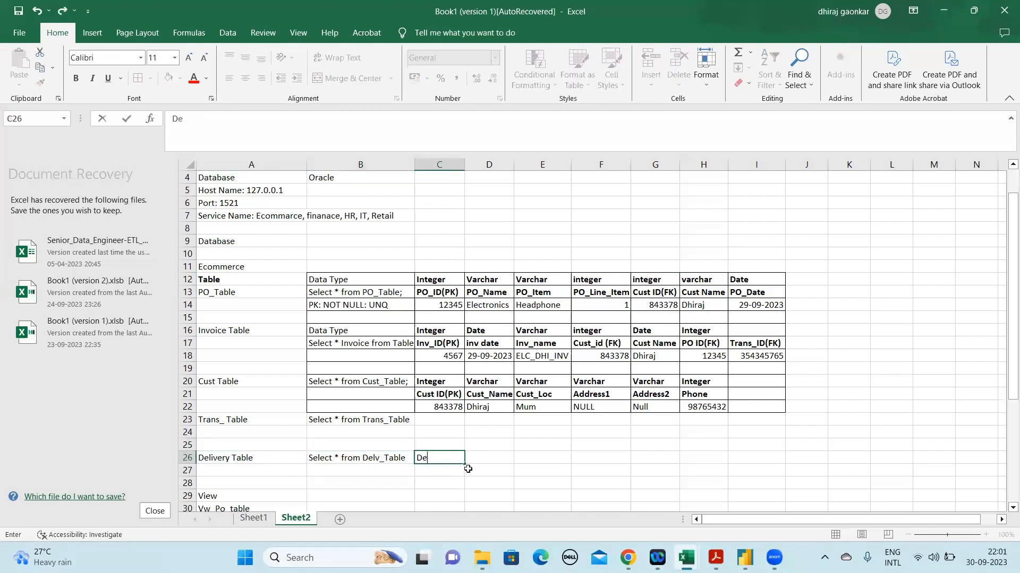
pyautogui.press('BackSpace')
pyautogui.write('el_ID')
pyautogui.press('Tab')
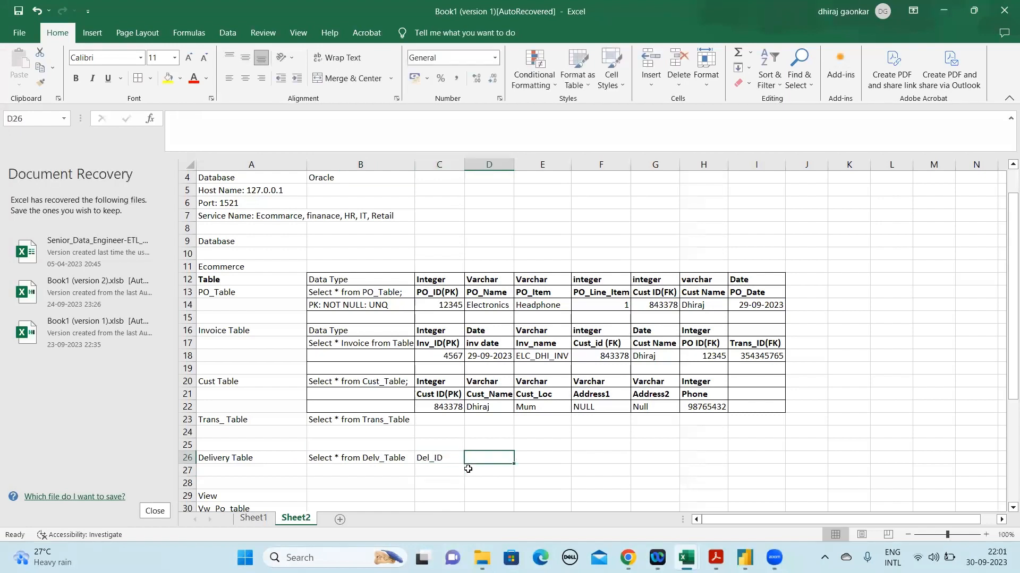
# Add the Delivery Table column headings Del_loc in D26 and Address in E26
pyautogui.write('Del_loc')
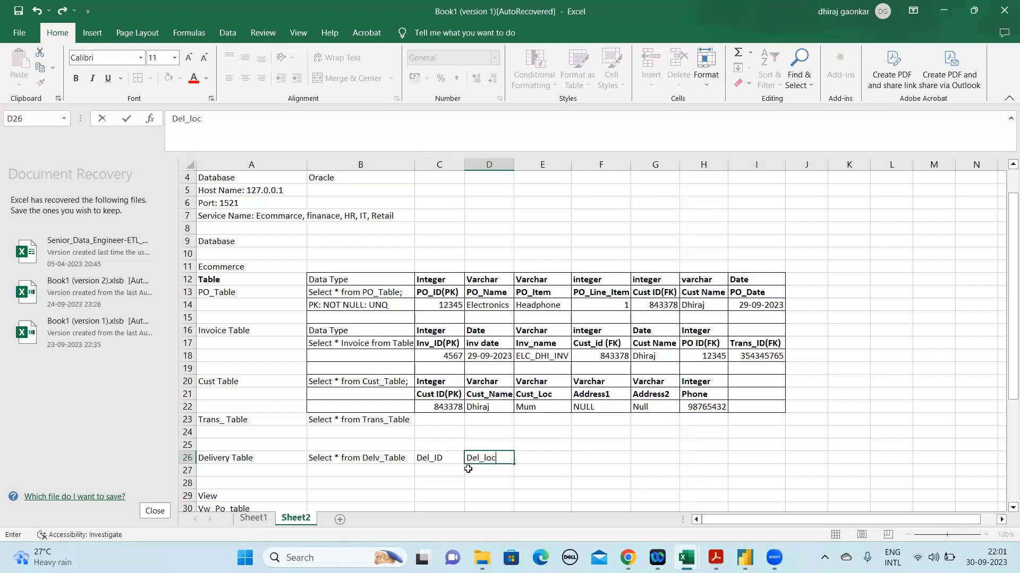
pyautogui.press('Tab')
pyautogui.write('Add')
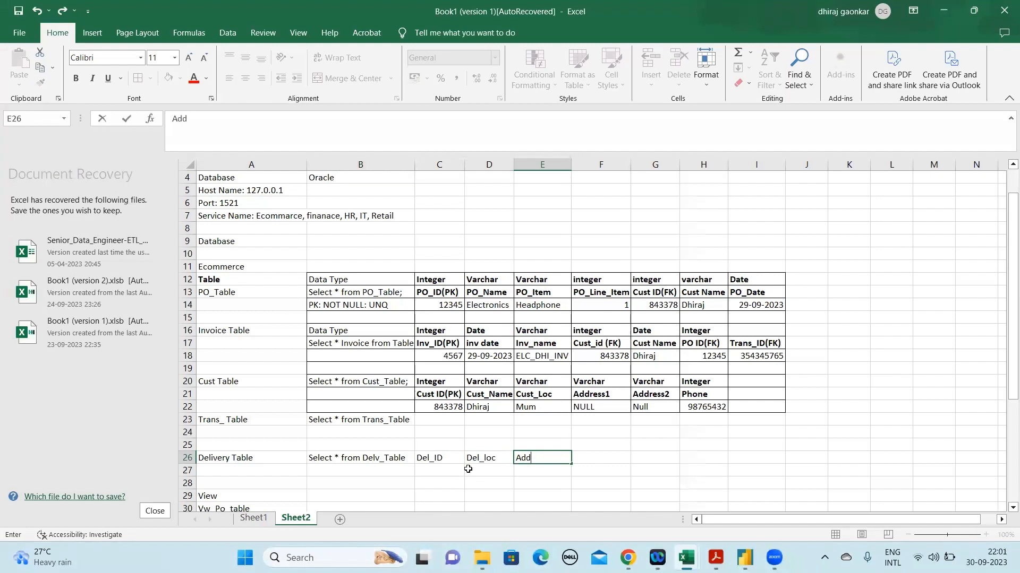
pyautogui.write('ress')
pyautogui.press('Return')
# Mark the Del_ID heading in C26 as the primary key by changing it to Del_ID (PK)
pyautogui.press('Up')
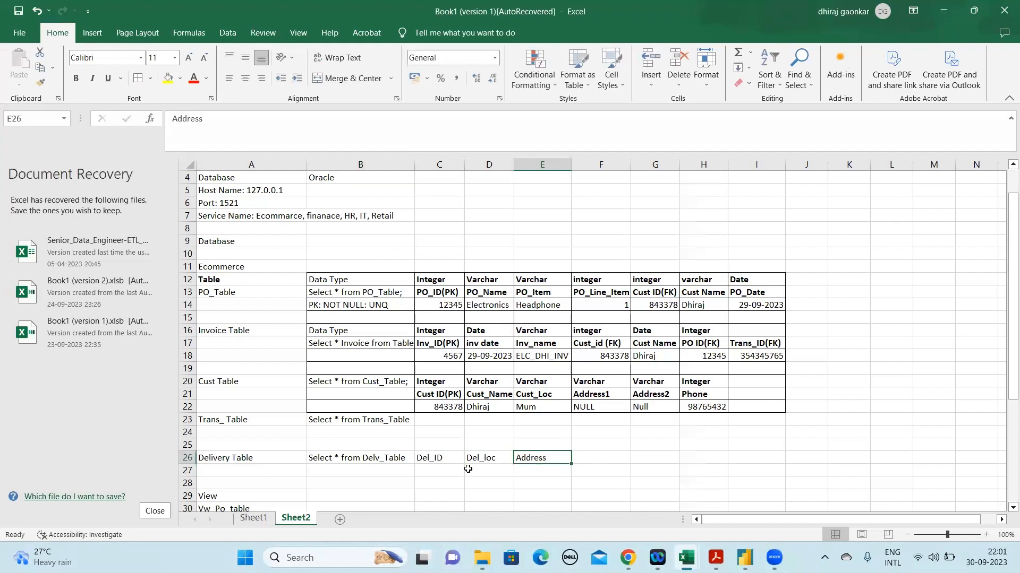
pyautogui.press('Left')
pyautogui.press('Left')
pyautogui.click(304, 113)
pyautogui.write('()PK')
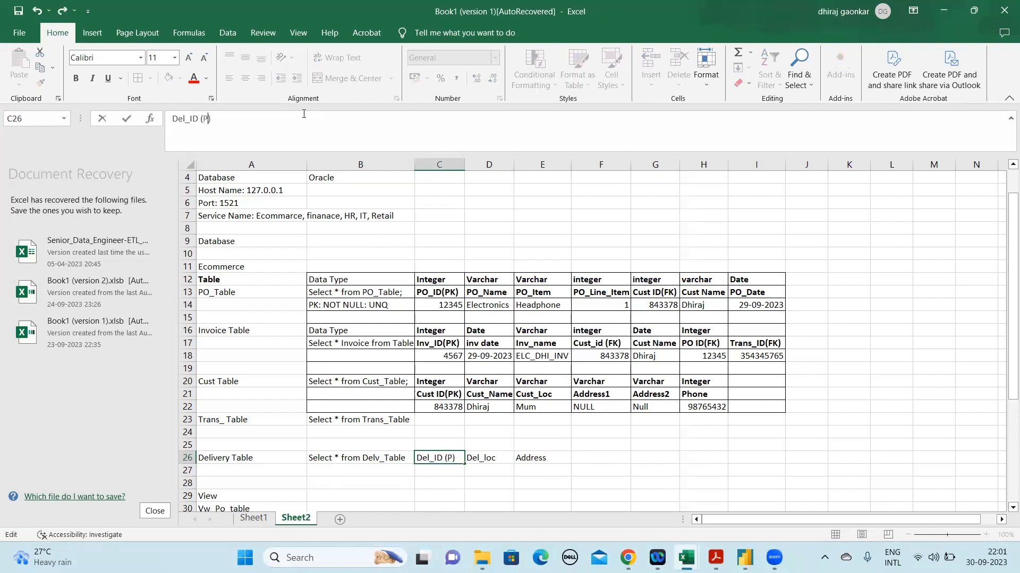
pyautogui.press('Return')
# Add the foreign key heading Cust_ID(FK) to the Delivery Table in F26
pyautogui.press('Up')
pyautogui.press('Right')
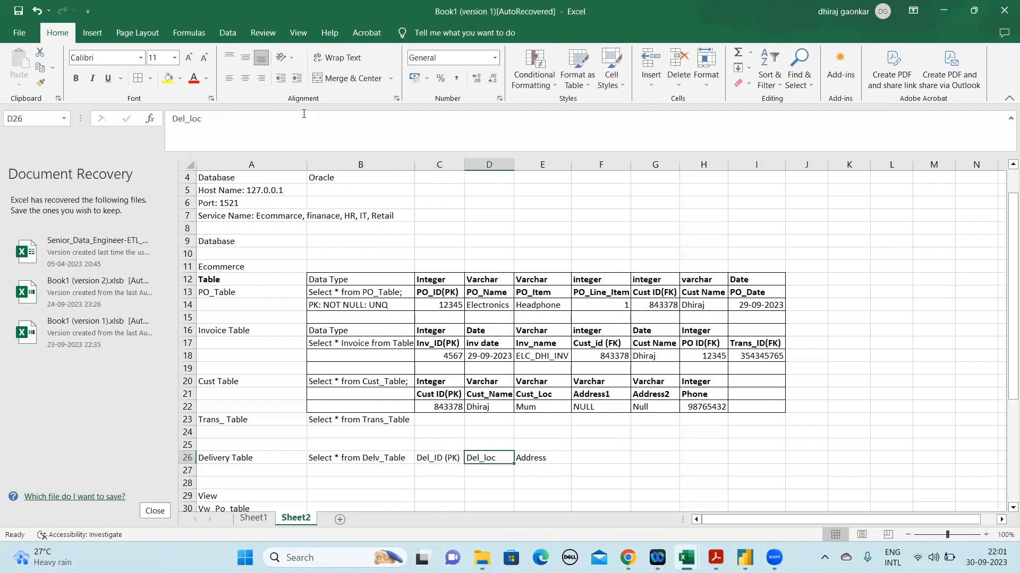
pyautogui.press('Right')
pyautogui.press('Right')
pyautogui.write('Cus')
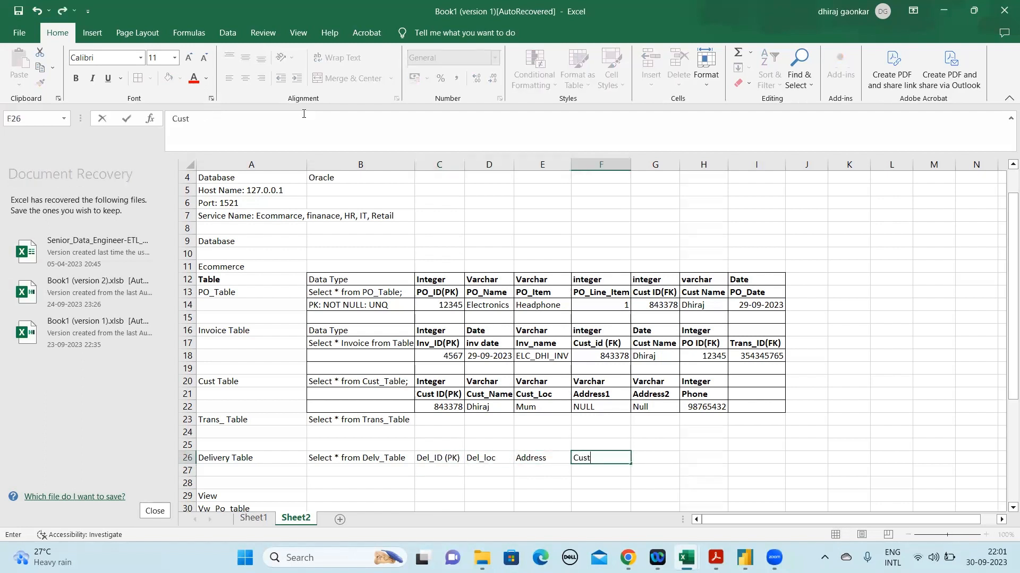
pyautogui.write('t_ID()')
pyautogui.press('Left')
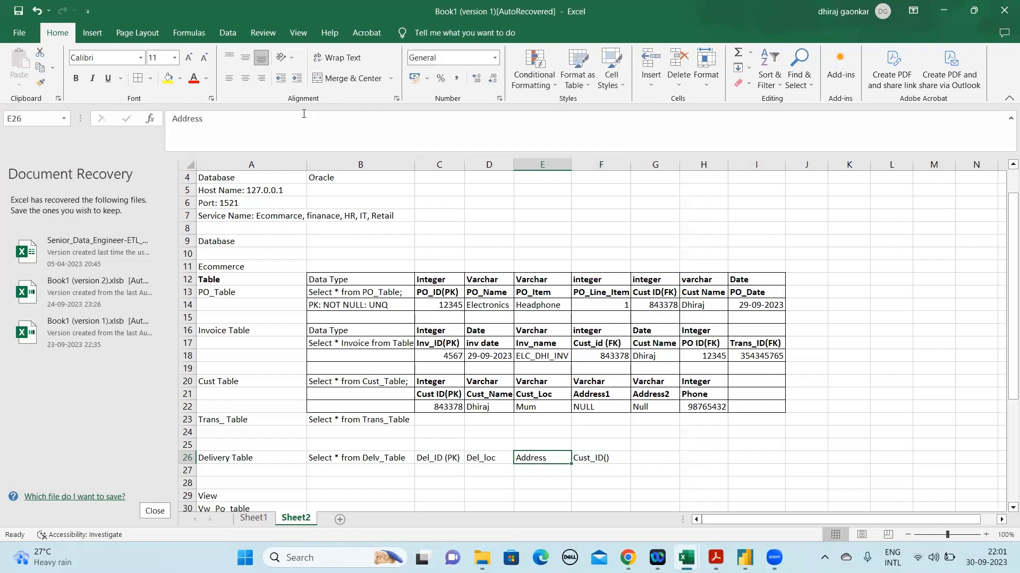
pyautogui.press('Right')
pyautogui.click(205, 119)
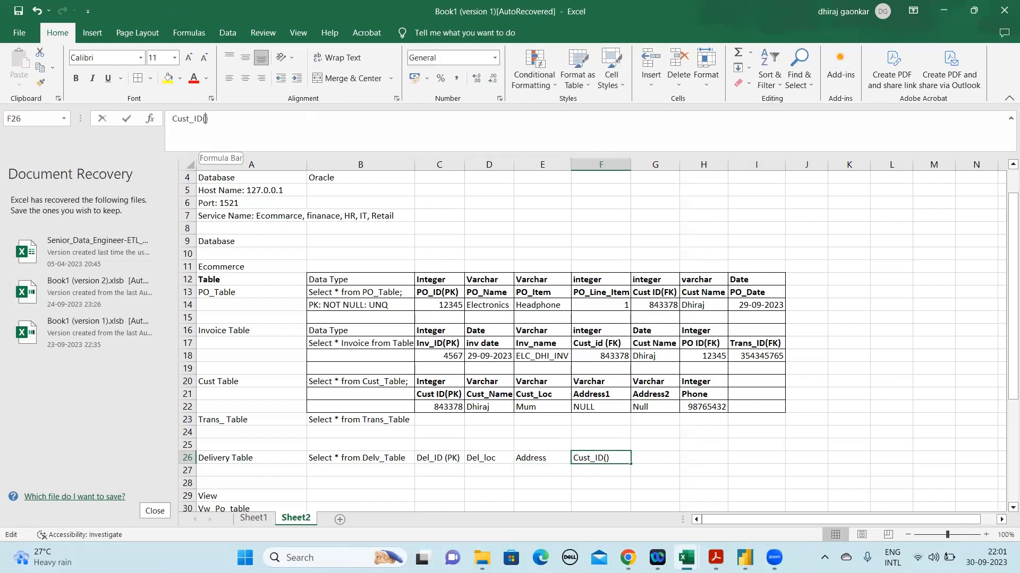
pyautogui.write('FK')
# Make the Delivery Table column headings in C26:F26 bold
pyautogui.hotkey('shift', 'Tab')
pyautogui.press('Left')
pyautogui.press('Left')
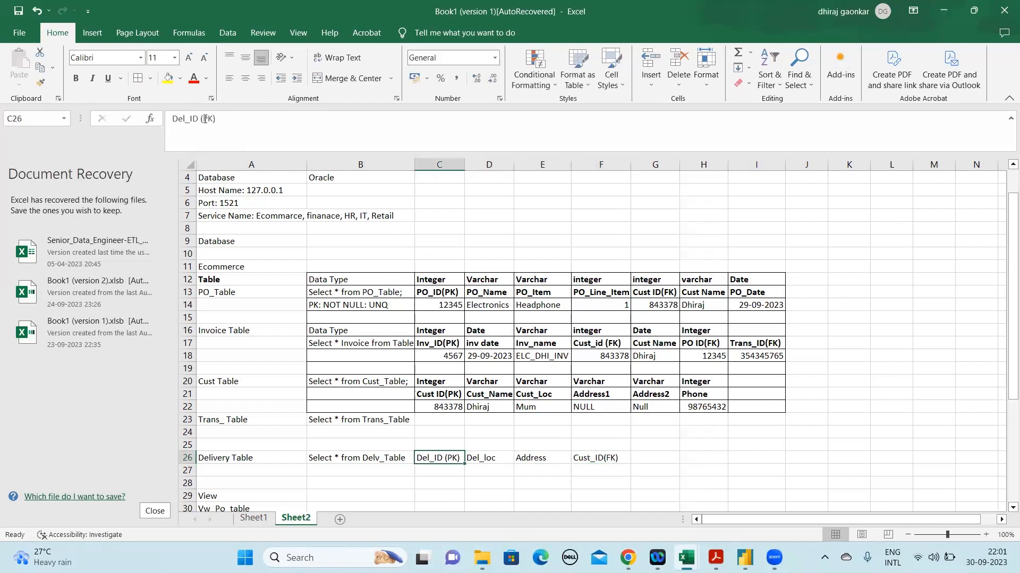
pyautogui.hotkey('shift', 'Right')
pyautogui.hotkey('shift', 'Right')
pyautogui.hotkey('shift', 'Right')
pyautogui.hotkey('ctrl', 'b')
pyautogui.hotkey('shift', 'Left')
pyautogui.hotkey('shift', 'Left')
pyautogui.hotkey('shift', 'Left')
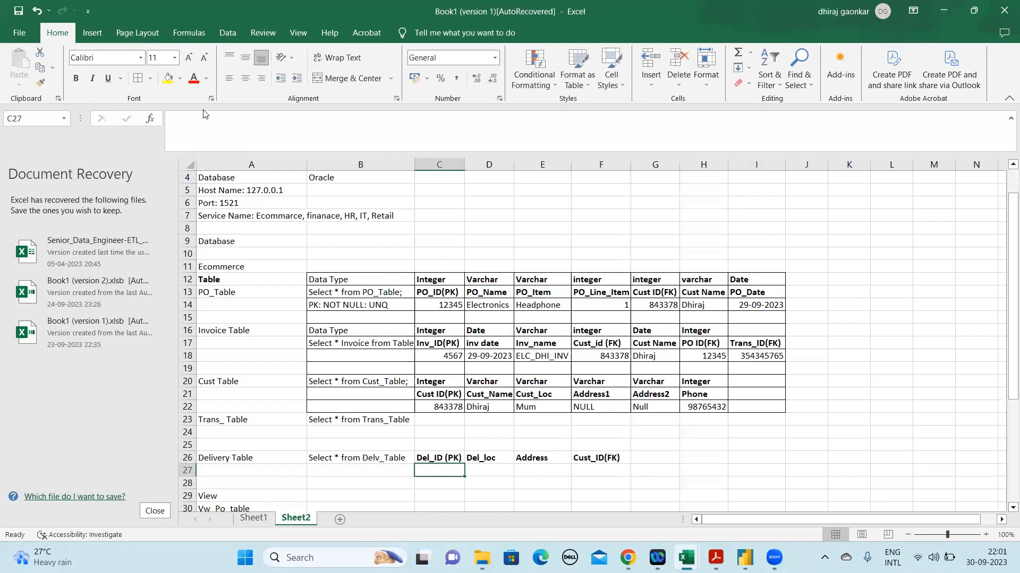
# Enter Trans_ID in C23 as the first column heading of the Trans_ Table
pyautogui.press('Left')
pyautogui.press('Up')
pyautogui.press('Up')
pyautogui.press('Up')
pyautogui.press('Right')
pyautogui.write('Tra')
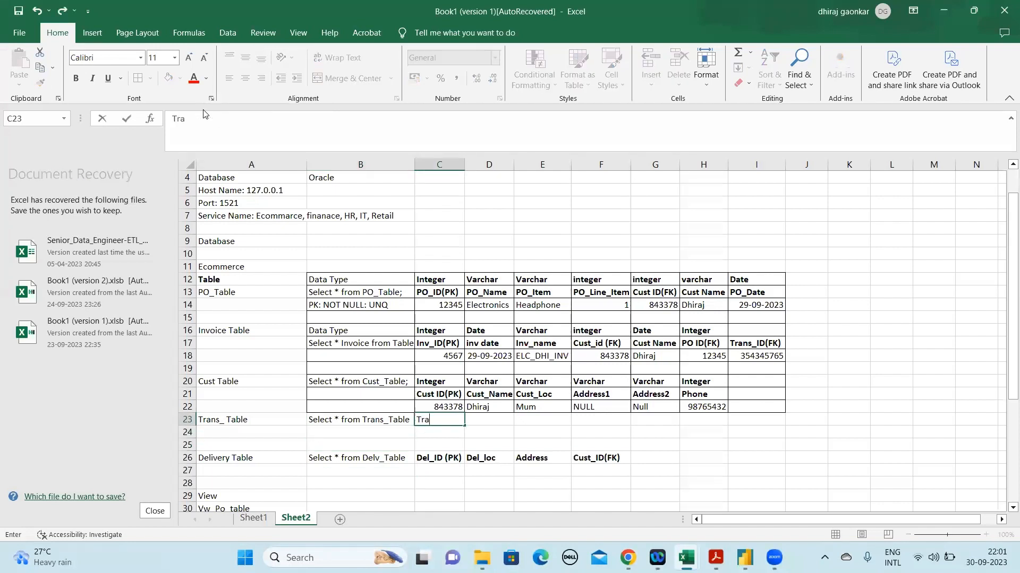
pyautogui.write('ns_ID')
pyautogui.hotkey('ctrl', 'Return')
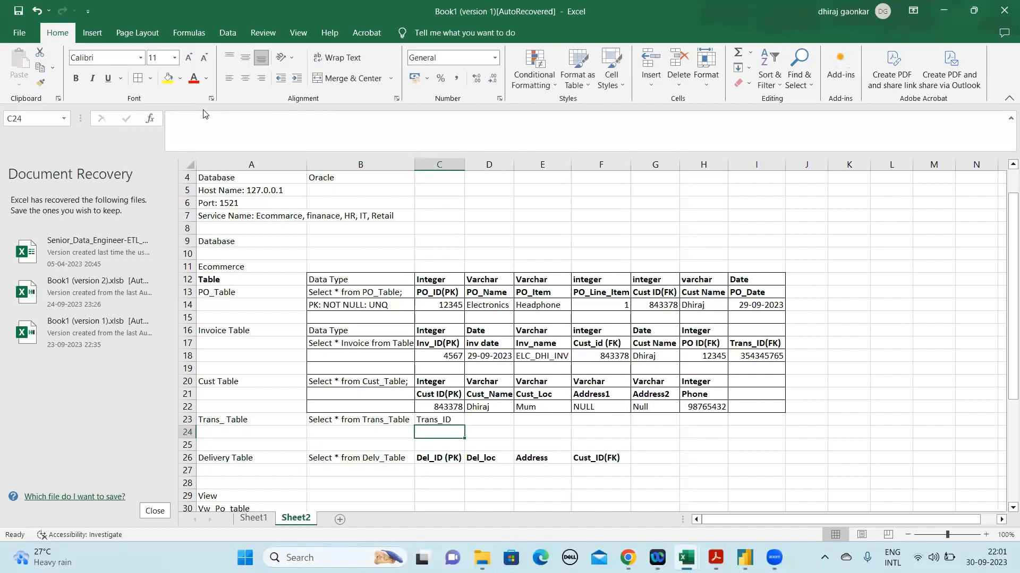
# Copy the transaction ID value from the Invoice Table in I18 into C24 under the Trans_ID heading
pyautogui.press('Right')
pyautogui.press('Down')
pyautogui.press('Left')
pyautogui.click(771, 357)
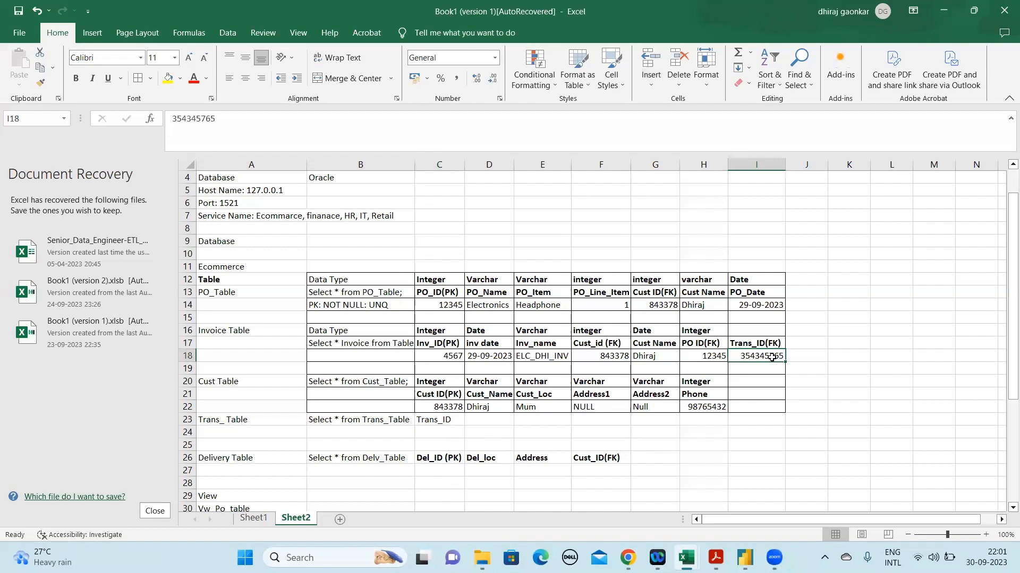
pyautogui.hotkey('ctrl', 'c')
pyautogui.click(431, 430)
pyautogui.hotkey('ctrl', 'v')
# Enter the Trans_ Table column headings Trans_Amt in D23 and Currancy in E23
pyautogui.click(493, 423)
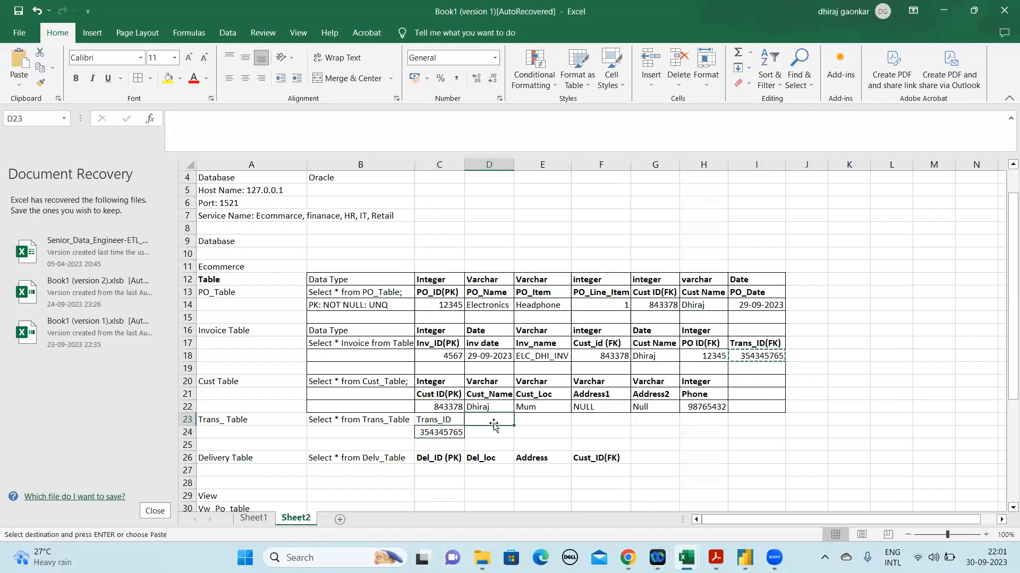
pyautogui.write('Trans')
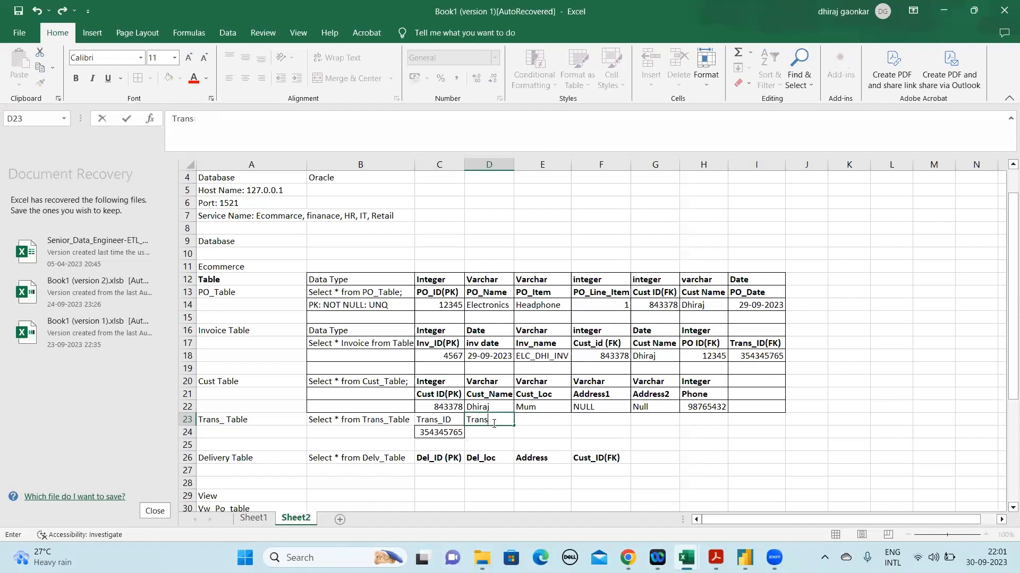
pyautogui.write('_AM')
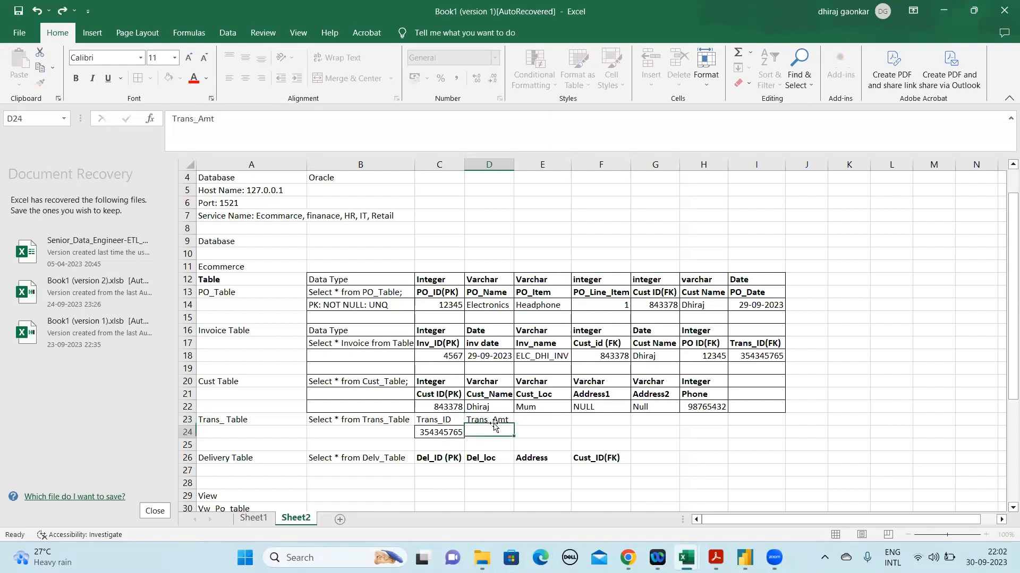
pyautogui.press('Tab')
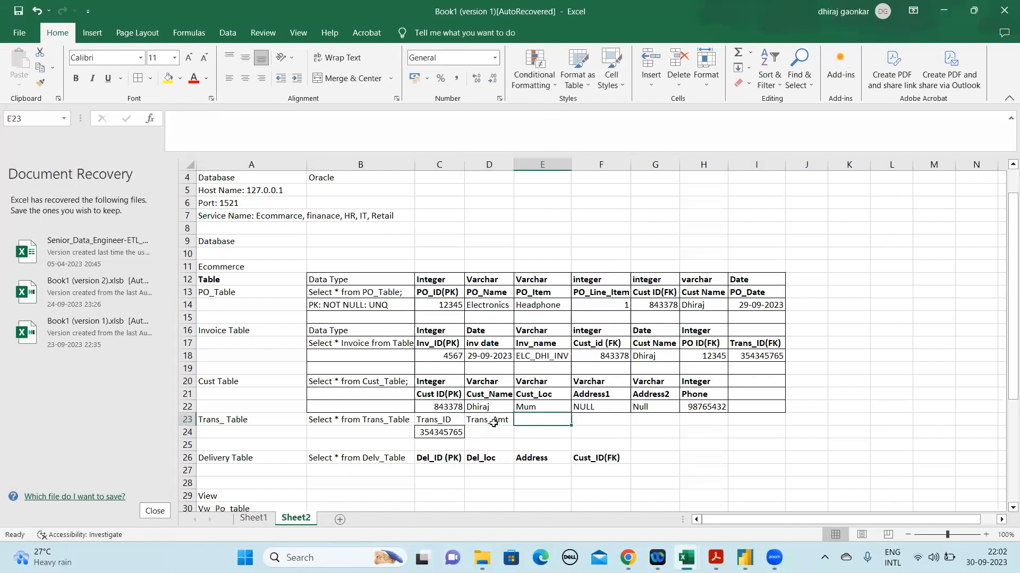
pyautogui.write('Currancy')
pyautogui.press('Return')
# Enter the Trans_ Table column headings PO_ID in F23 and CUST_ID in G23
pyautogui.press('Up')
pyautogui.press('Left')
pyautogui.press('Down')
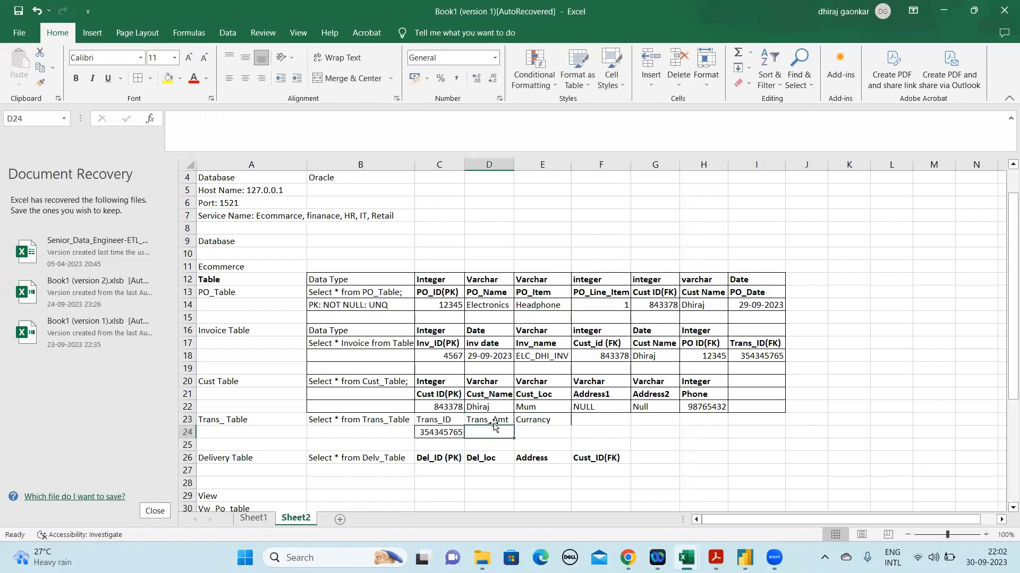
pyautogui.press('Right')
pyautogui.press('Right')
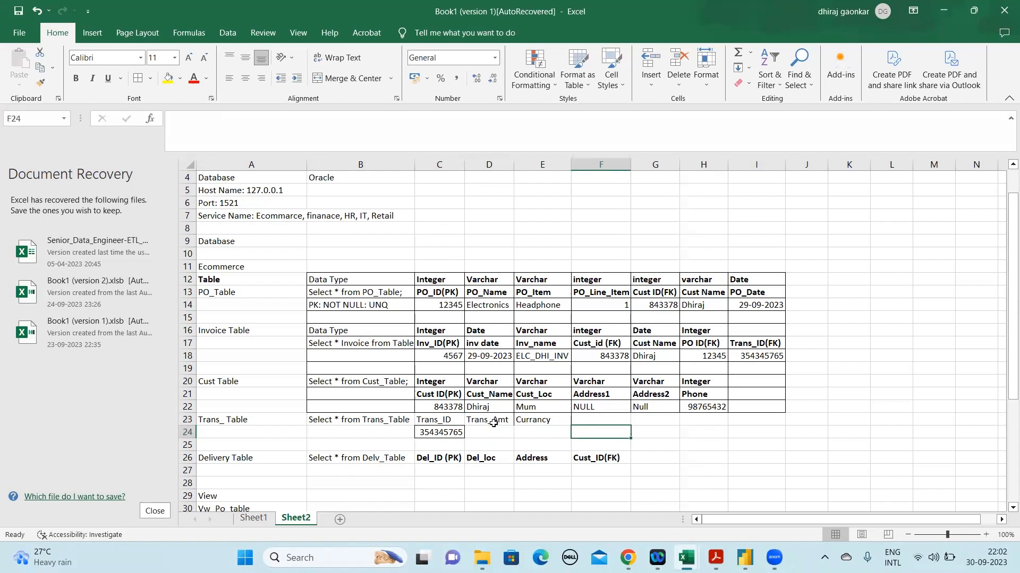
pyautogui.press('Up')
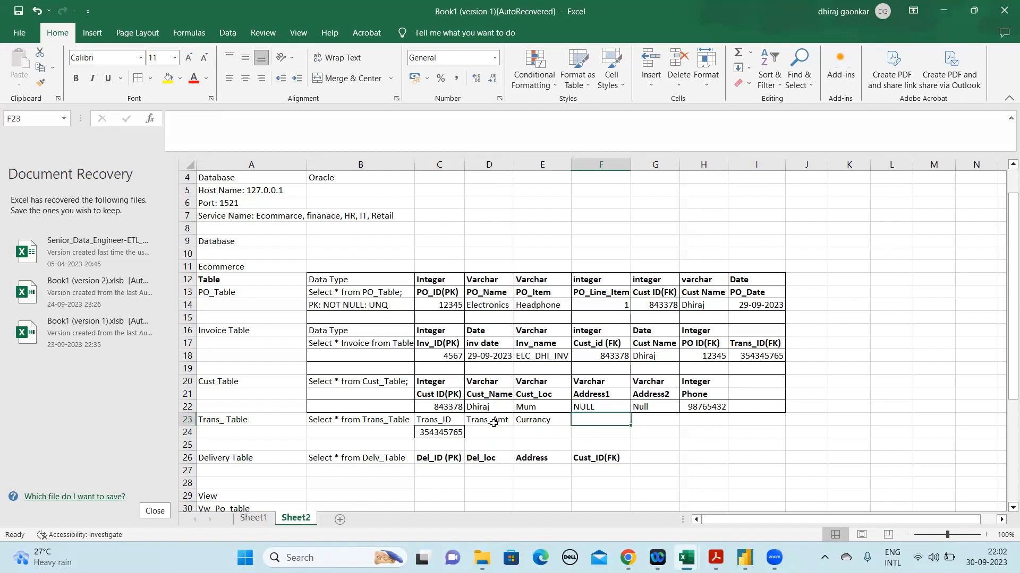
pyautogui.write('Cus')
pyautogui.press('BackSpace')
pyautogui.press('BackSpace')
pyautogui.write('PO_I')
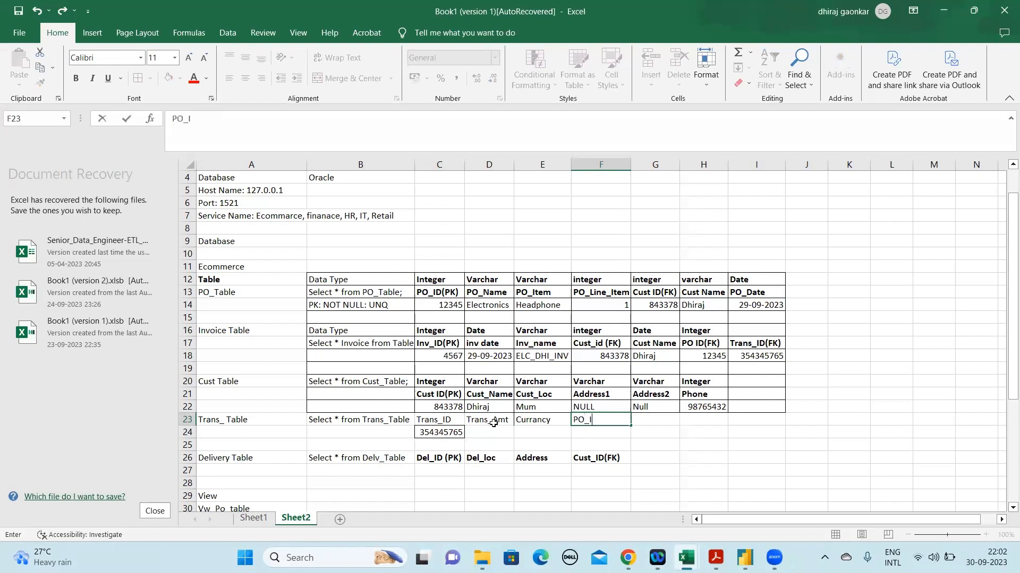
pyautogui.write('D')
pyautogui.press('Tab')
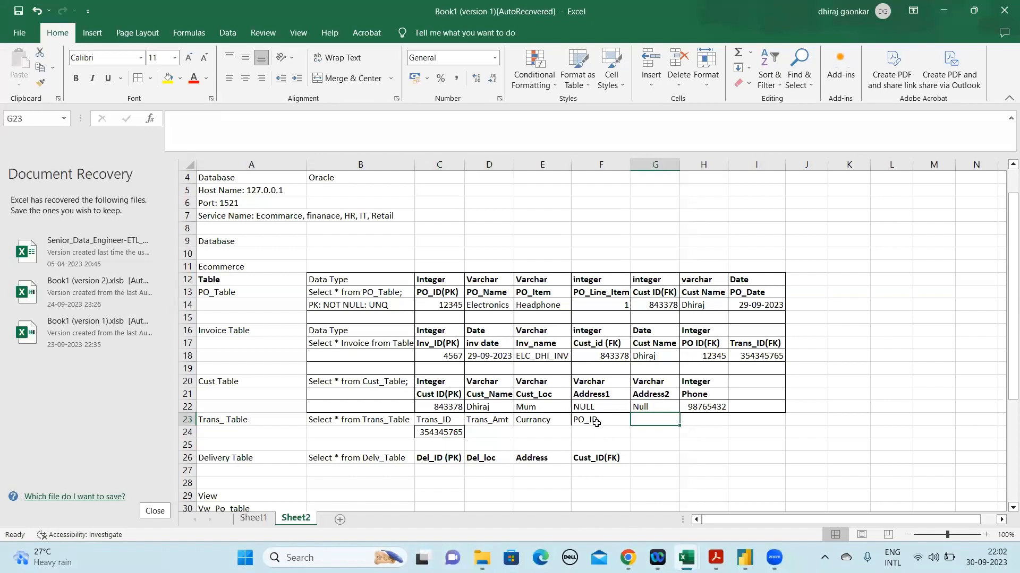
pyautogui.write('CUST_ID')
pyautogui.press('Return')
# Copy the PO_ID value from PO_Table cell C14 into F24 under the Trans_ Table's PO_ID heading
pyautogui.press('Up')
pyautogui.press('Left')
pyautogui.press('Left')
pyautogui.press('Left')
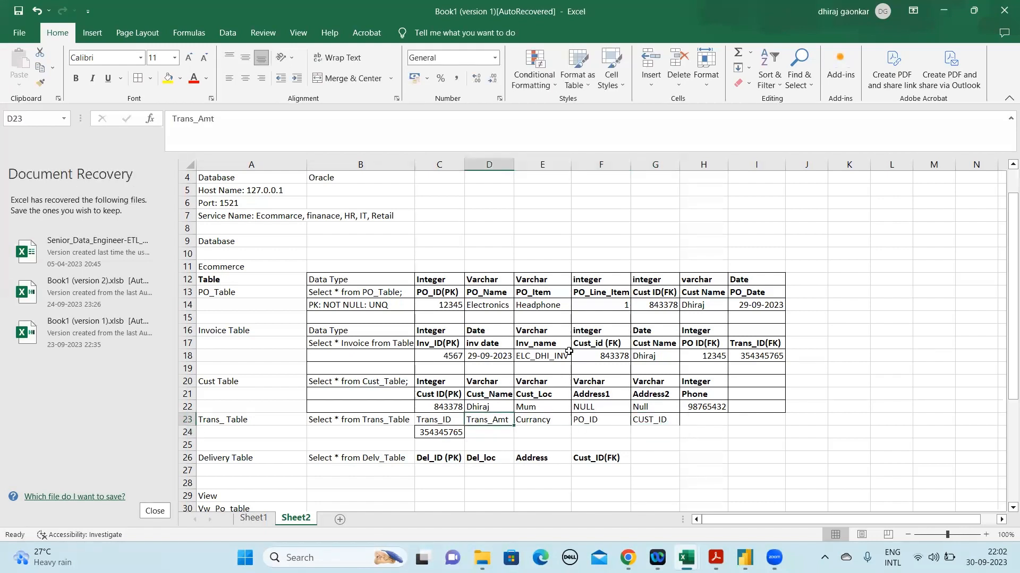
pyautogui.click(451, 302)
pyautogui.hotkey('ctrl', 'c')
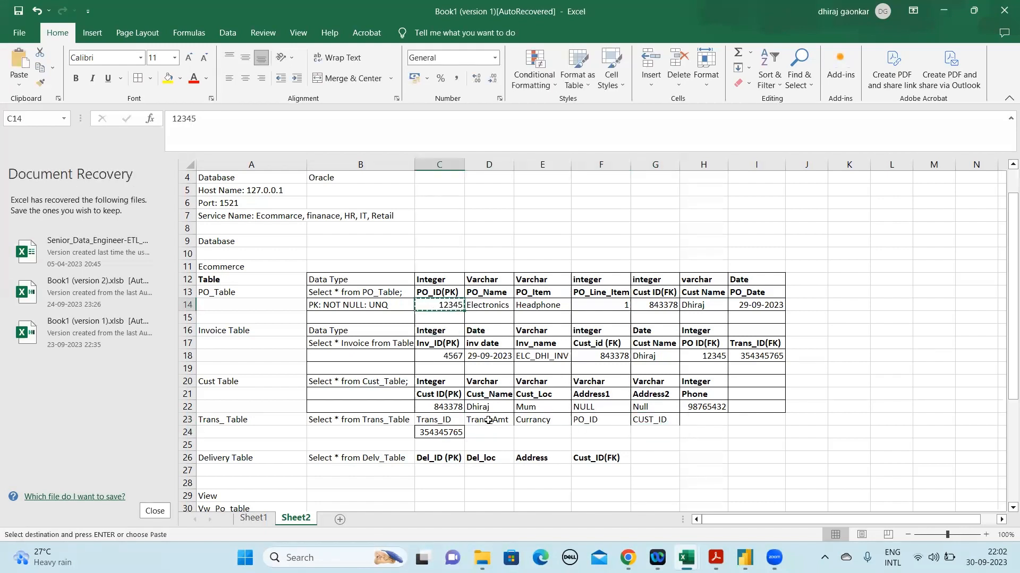
pyautogui.click(598, 429)
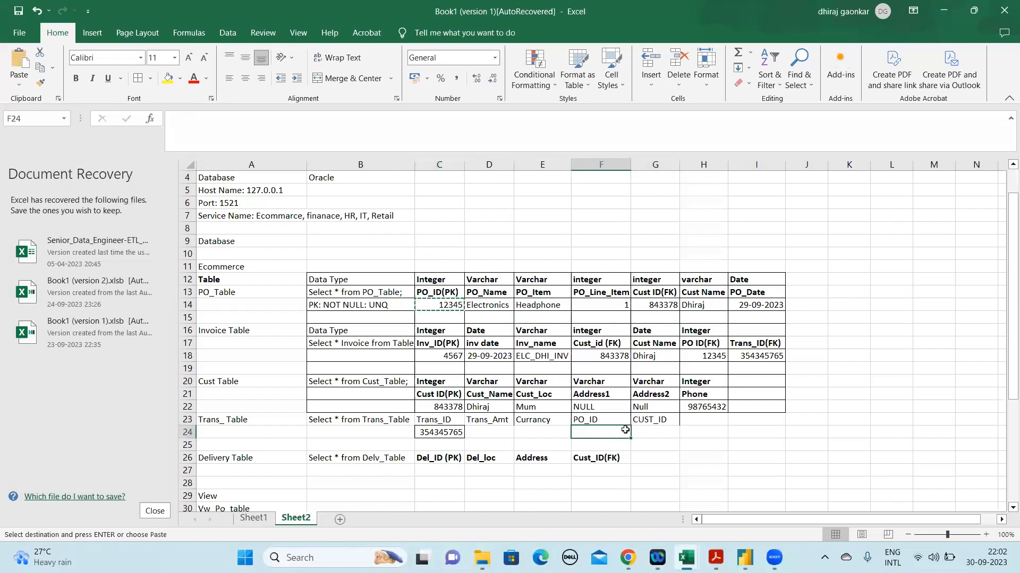
pyautogui.hotkey('ctrl', 'v')
# Copy the customer ID value from PO_Table cell G14 into G24 under the CUST_ID heading
pyautogui.click(648, 430)
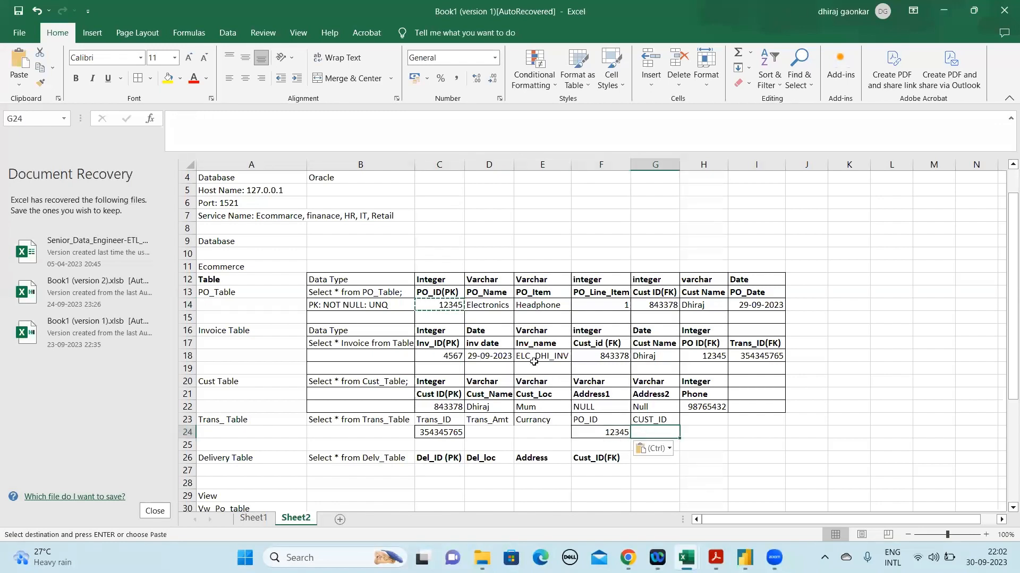
pyautogui.click(659, 304)
pyautogui.hotkey('ctrl', 'c')
pyautogui.click(655, 433)
pyautogui.hotkey('ctrl', 'v')
# Enter INR as the currency value in E24 of the Trans_ Table
pyautogui.click(549, 433)
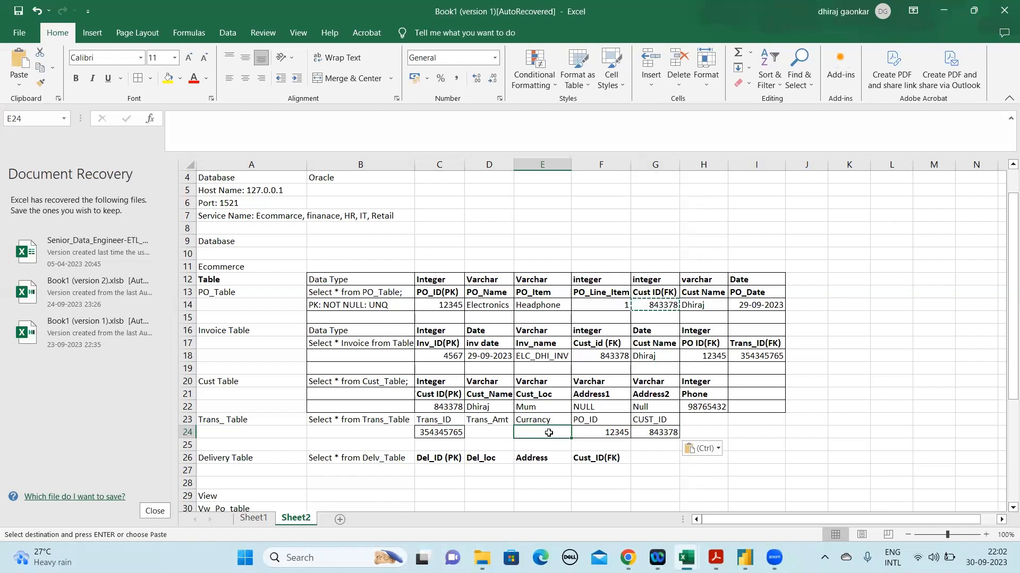
pyautogui.write('5000')
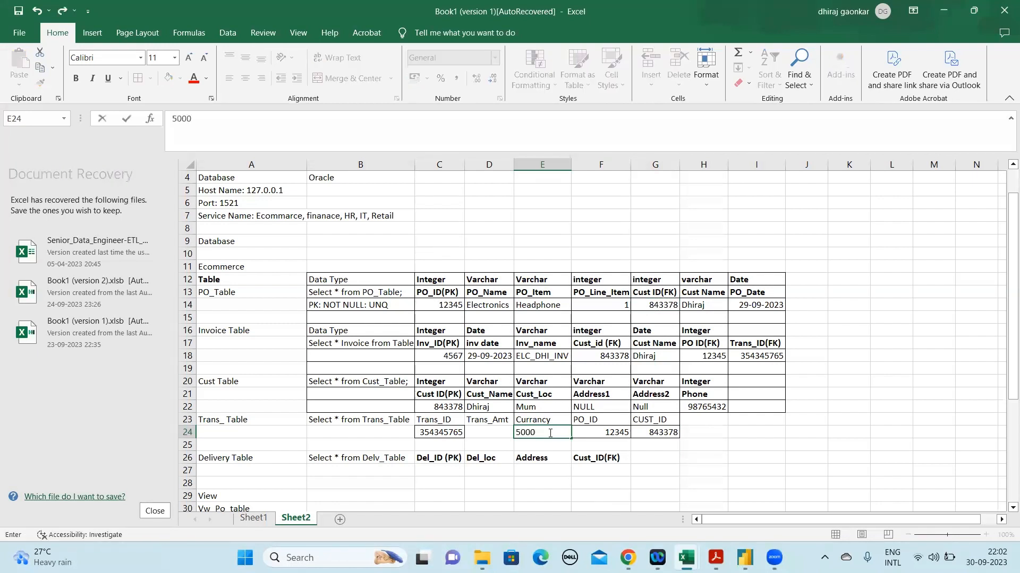
pyautogui.press('BackSpace')
pyautogui.press('BackSpace')
pyautogui.press('BackSpace')
pyautogui.press('BackSpace')
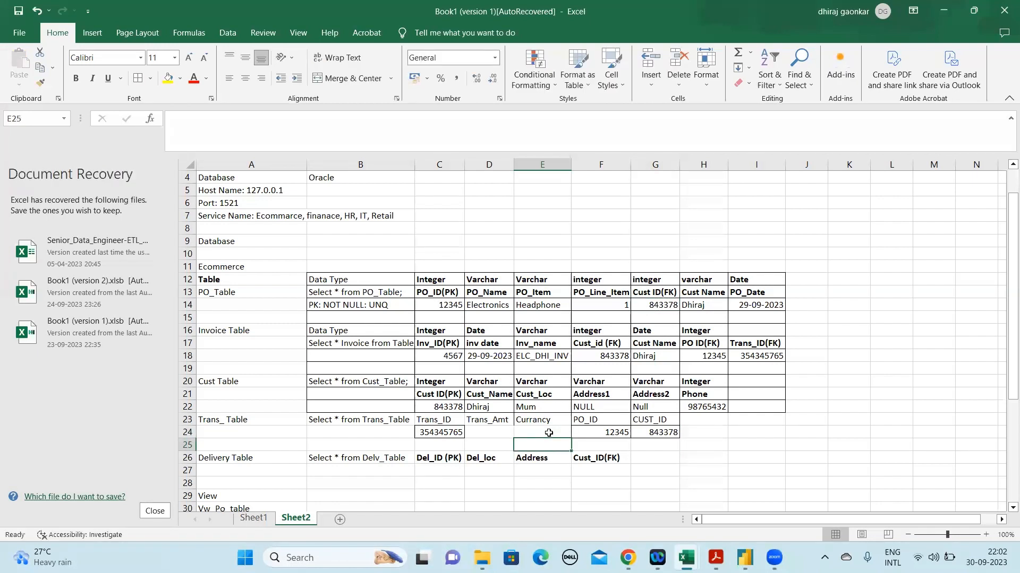
pyautogui.write('INR')
pyautogui.press('Return')
# Enter 5000 as the transaction amount in D24 under the Trans_Amt heading
pyautogui.press('Left')
pyautogui.press('Up')
pyautogui.write('%0')
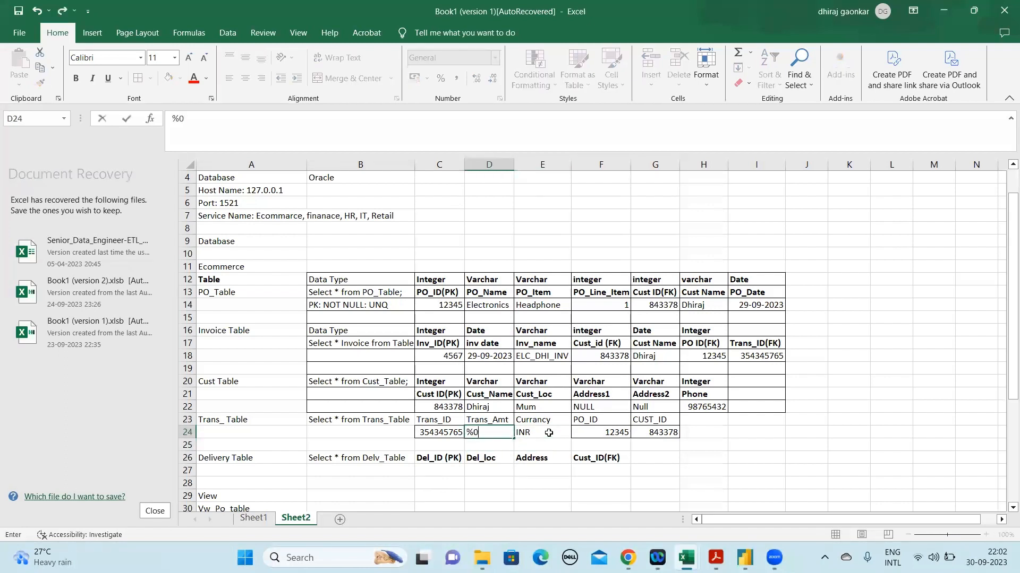
pyautogui.press('BackSpace')
pyautogui.press('BackSpace')
pyautogui.write('5000')
pyautogui.press('Return')
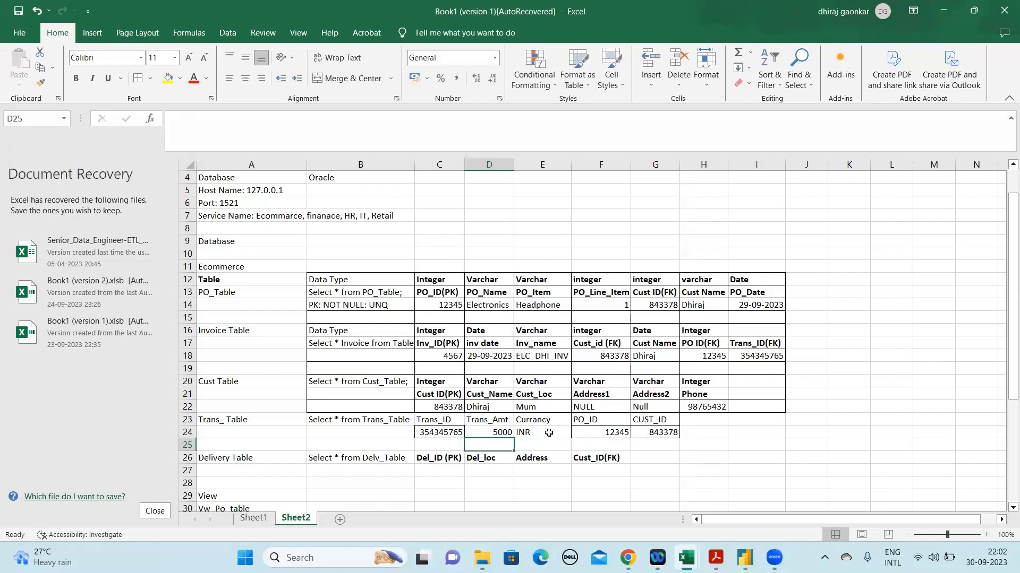
# Make the Trans_ Table range B23:G24 bold and apply borders around all its cells
pyautogui.press('Left')
pyautogui.press('Left')
pyautogui.press('Left')
pyautogui.press('Up')
pyautogui.press('Up')
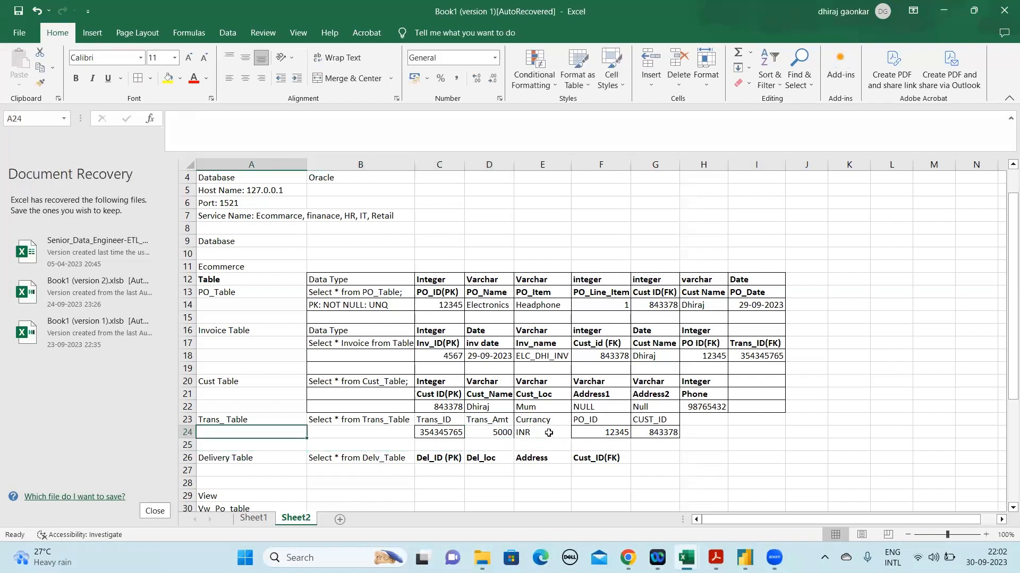
pyautogui.press('Right')
pyautogui.hotkey('shift', 'Down')
pyautogui.hotkey('shift', 'Right')
pyautogui.hotkey('shift', 'Right')
pyautogui.hotkey('shift', 'Right')
pyautogui.hotkey('shift', 'Right')
pyautogui.hotkey('shift', 'Right')
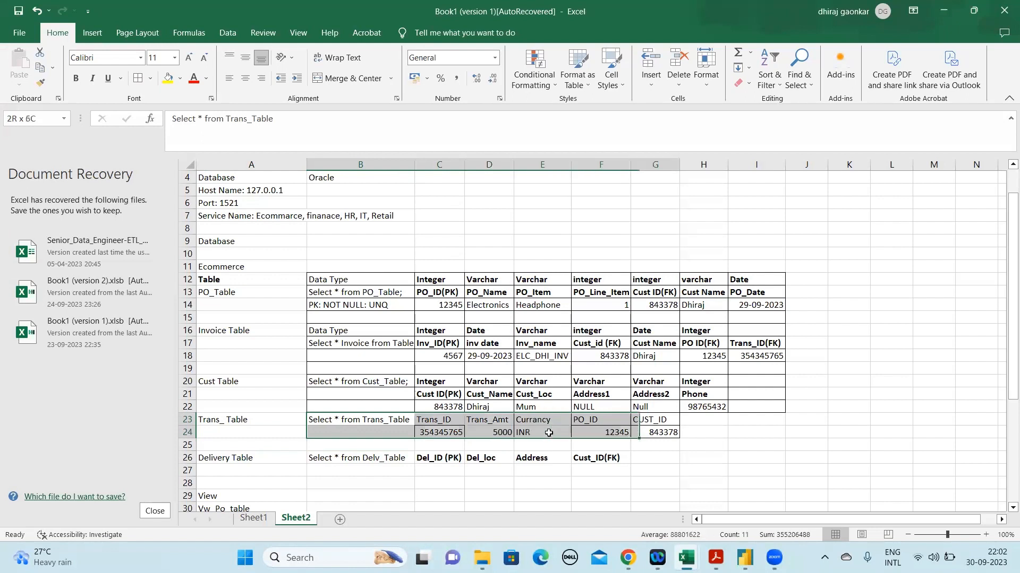
pyautogui.hotkey('ctrl', 'b')
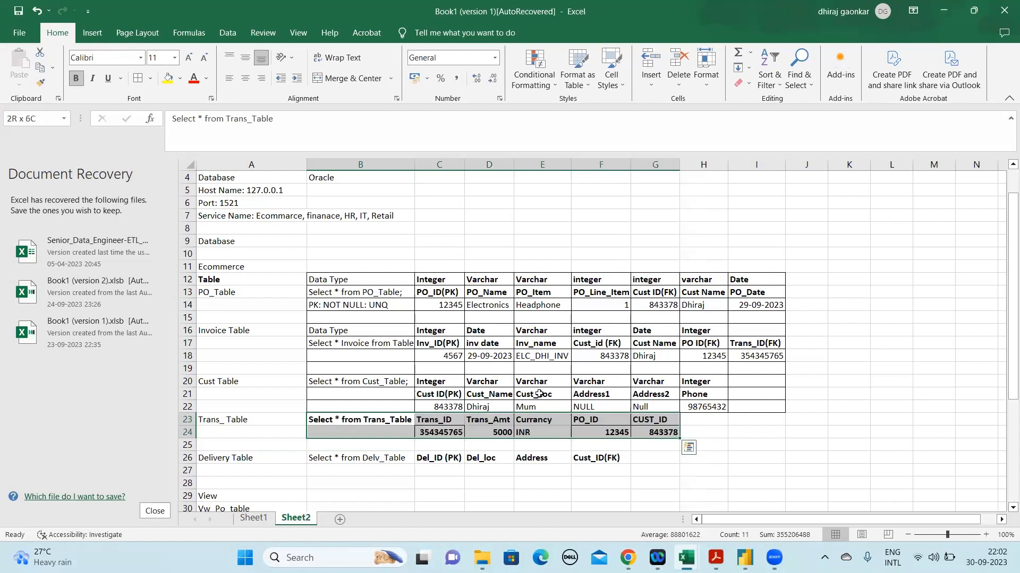
pyautogui.click(137, 80)
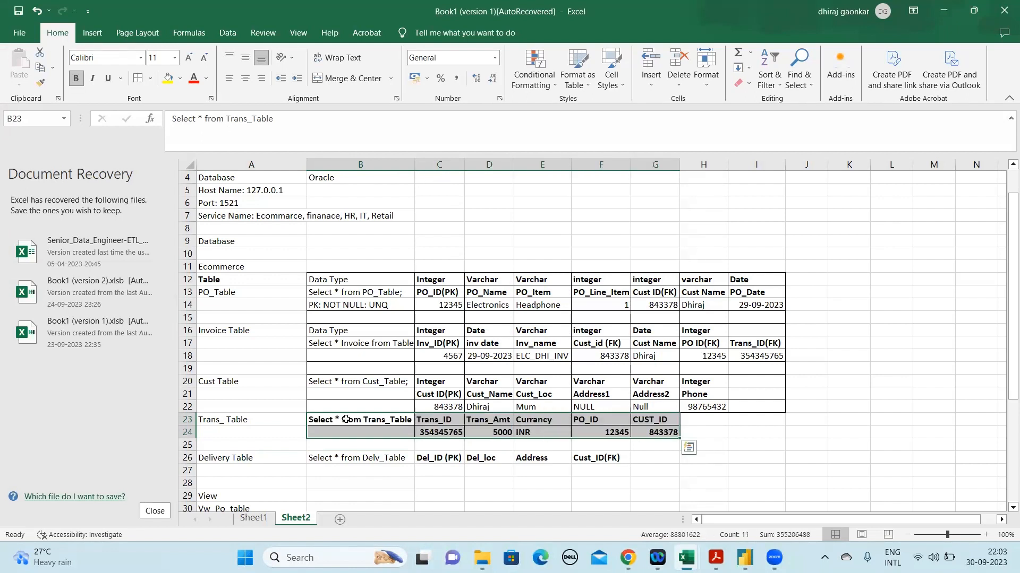
# Remove the bold formatting from the query text in B23 and the Trans_ Table values in C24:G24
pyautogui.click(309, 279)
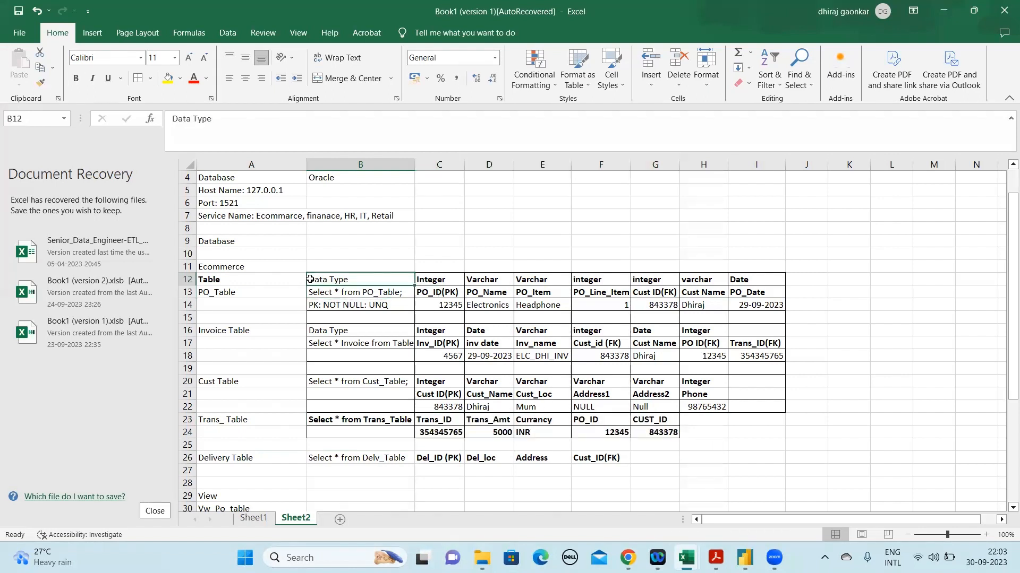
pyautogui.click(381, 420)
pyautogui.hotkey('ctrl', 'b')
pyautogui.click(392, 458)
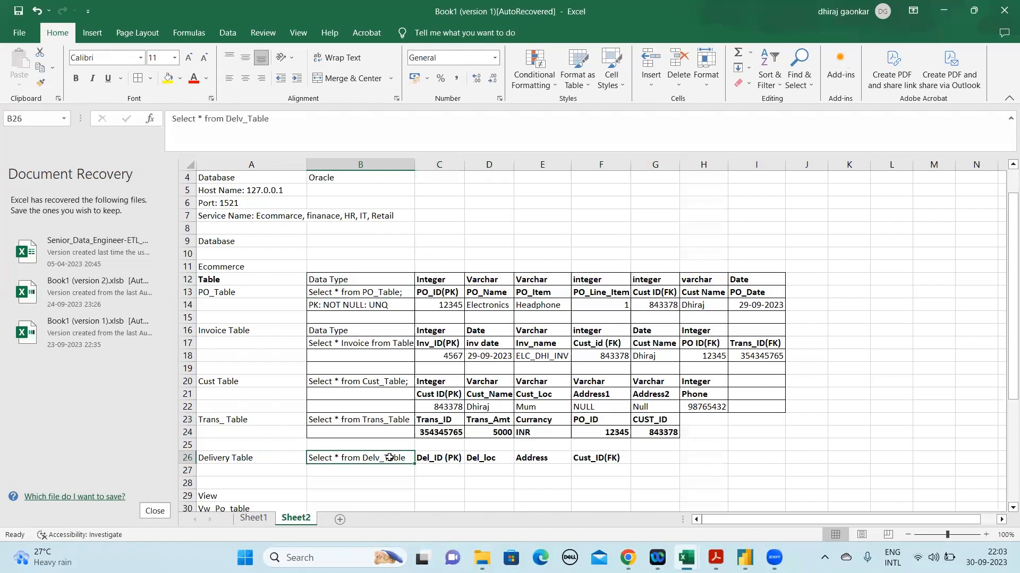
pyautogui.click(439, 473)
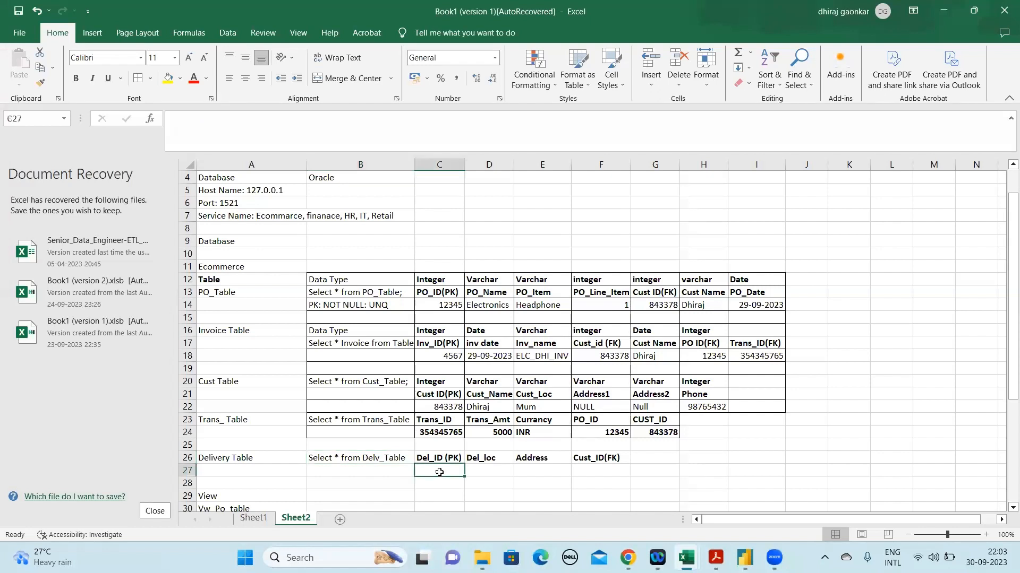
pyautogui.click(442, 429)
pyautogui.hotkey('shift', 'Right')
pyautogui.hotkey('shift', 'Right')
pyautogui.hotkey('shift', 'Right')
pyautogui.hotkey('shift', 'Right')
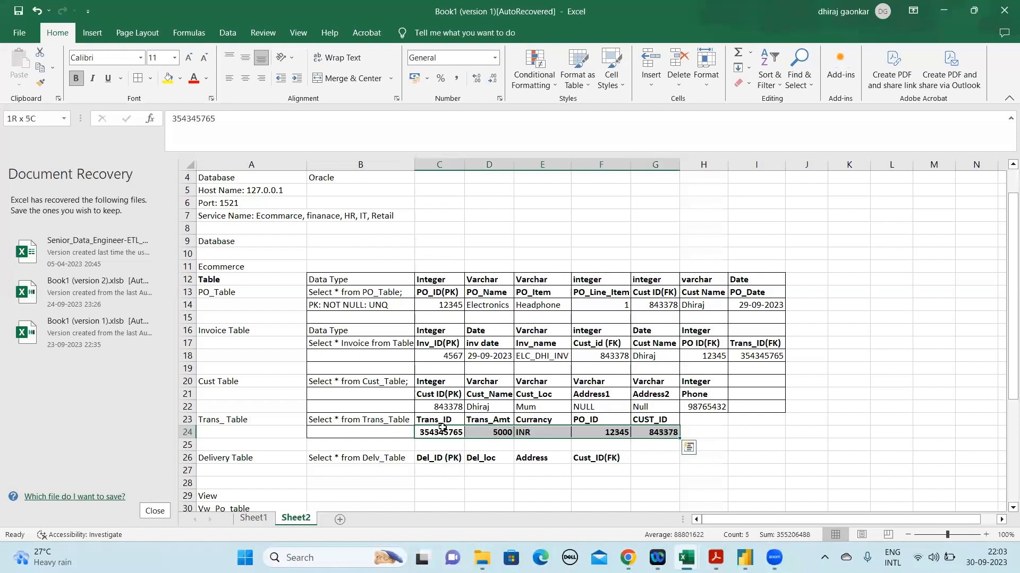
# Apply borders to all cells of the Delivery Table range C26:F27
pyautogui.press('Down')
pyautogui.press('Down')
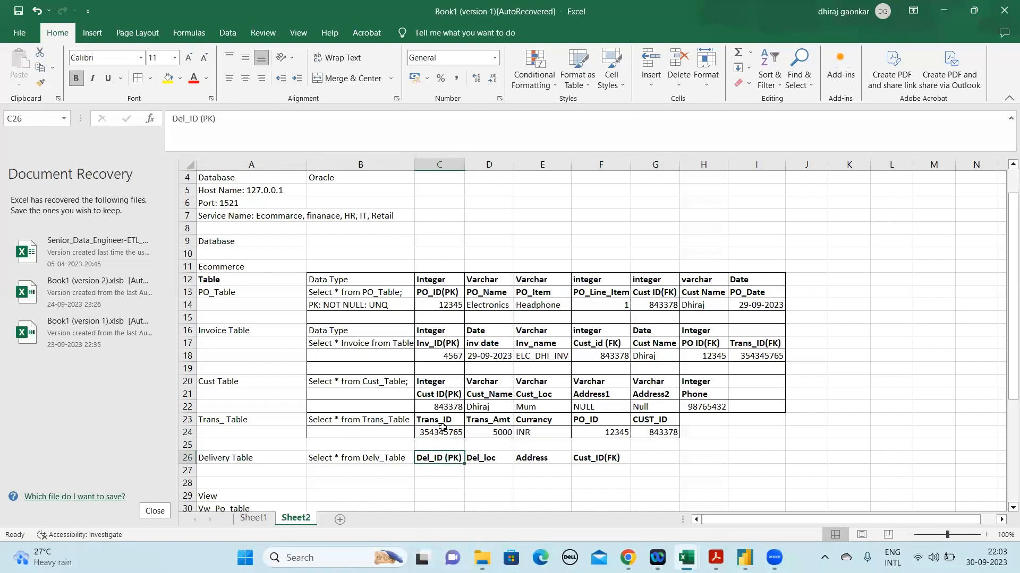
pyautogui.hotkey('ctrl', 'shift', 'Right')
pyautogui.hotkey('ctrl', 'shift', 'Down')
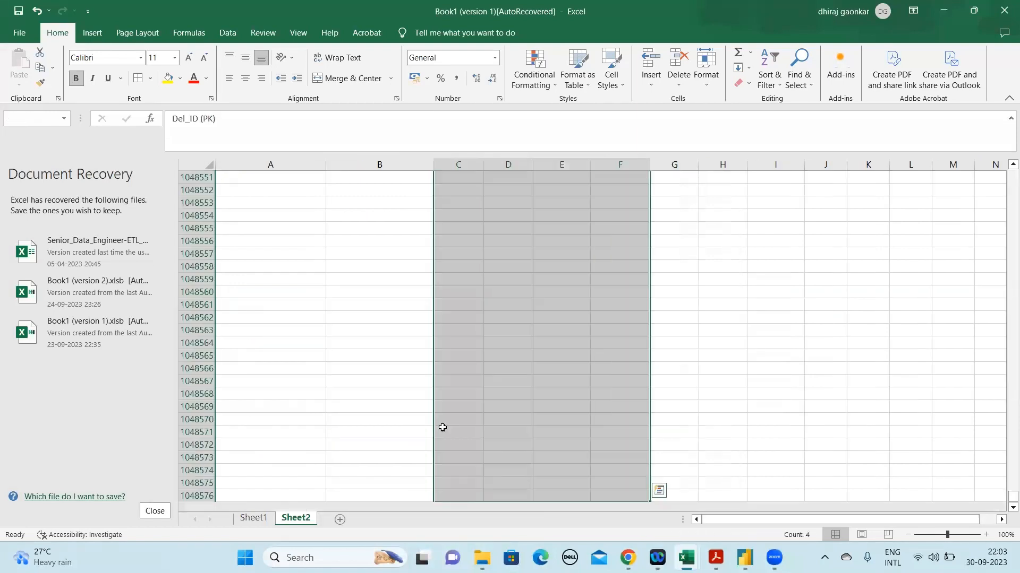
pyautogui.hotkey('ctrl', 'shift', 'Up')
pyautogui.hotkey('shift', 'Down')
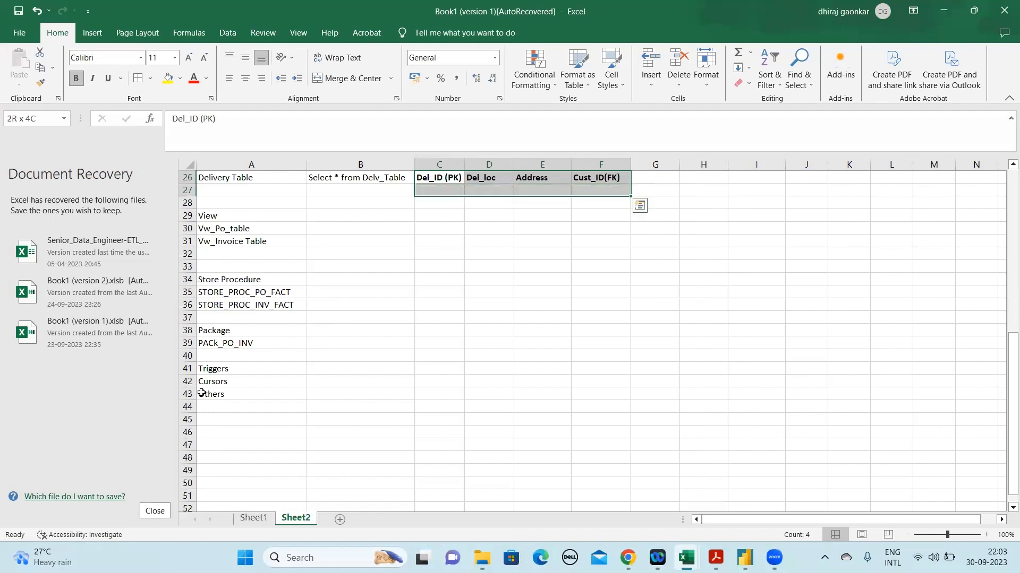
pyautogui.click(443, 191)
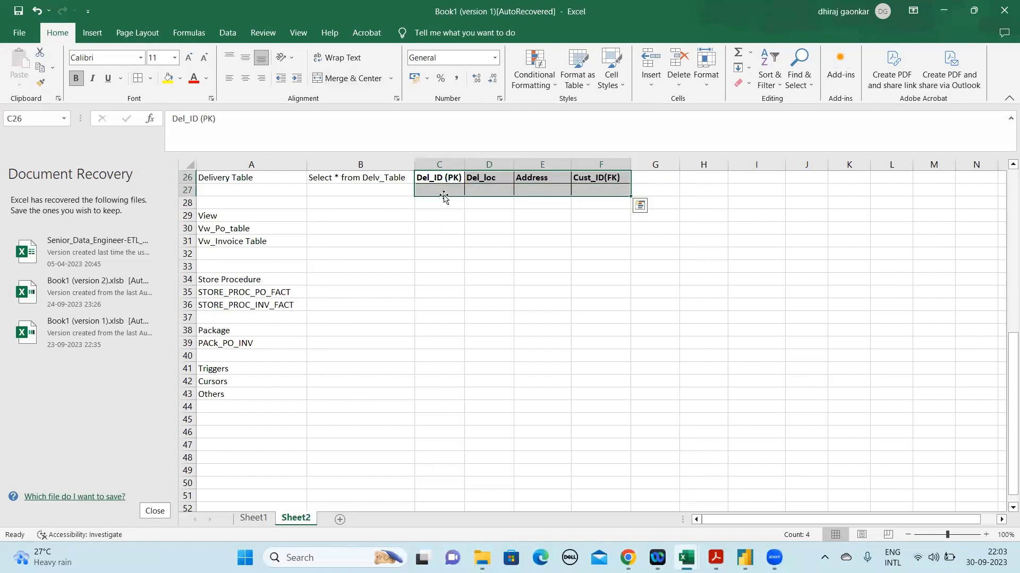
# Mark the Trans_ID heading in C23 as the primary key by changing it to Trans_ID(PK)
pyautogui.press('Up')
pyautogui.press('Up')
pyautogui.press('Up')
pyautogui.press('Up')
pyautogui.press('Up')
pyautogui.press('Up')
pyautogui.press('Up')
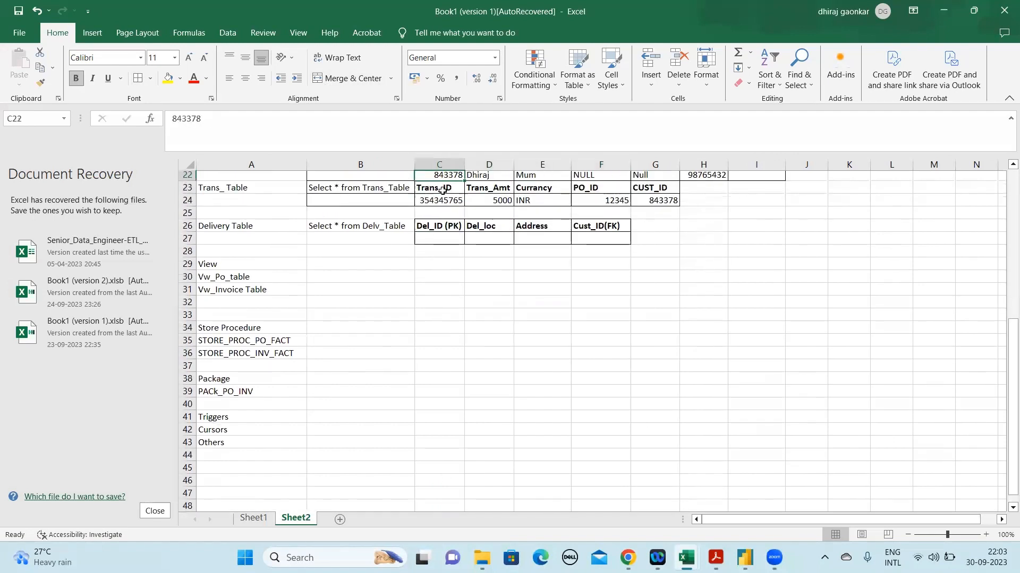
pyautogui.click(454, 215)
pyautogui.click(259, 124)
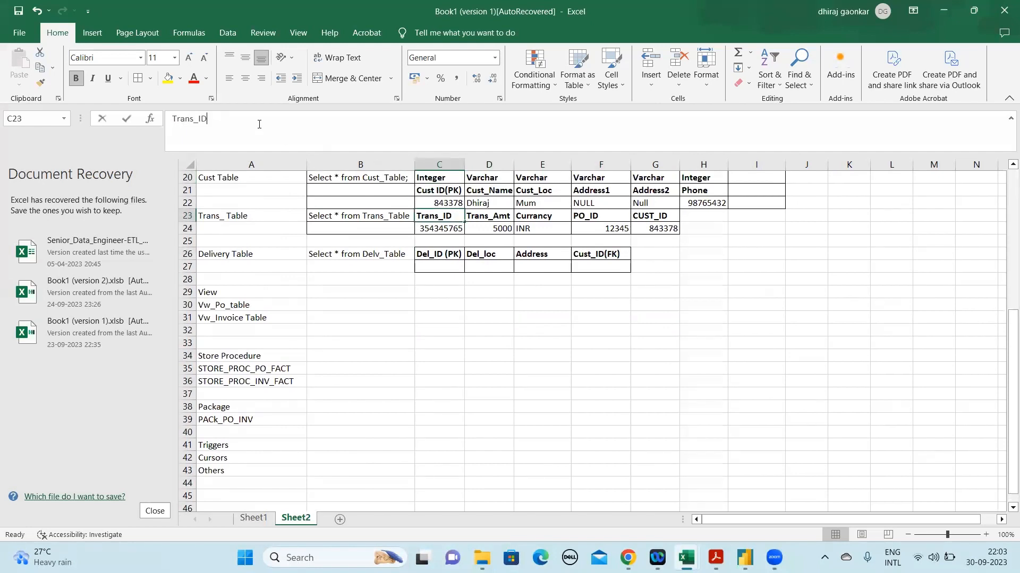
pyautogui.write('()')
pyautogui.press('Left')
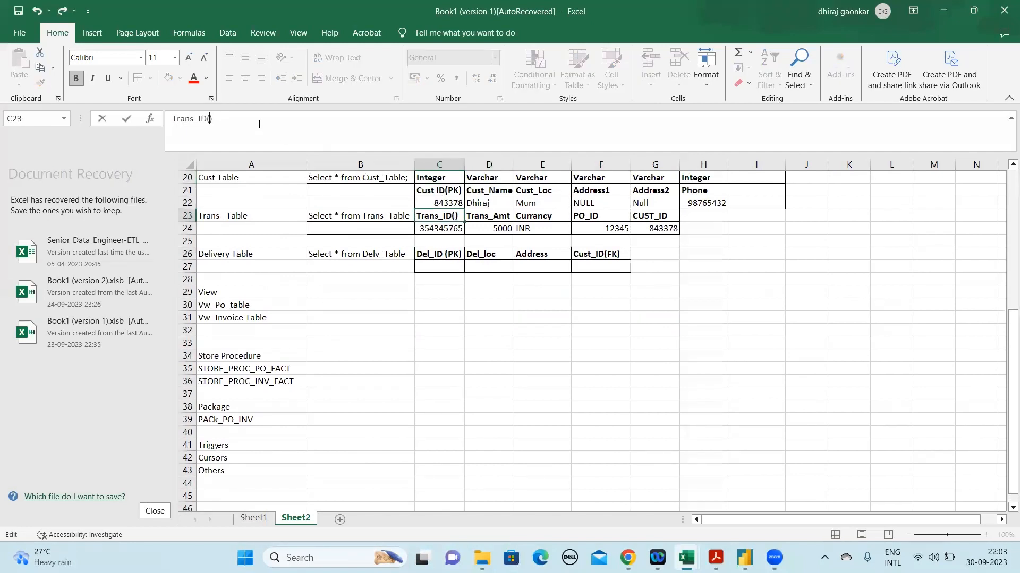
pyautogui.write('PK')
pyautogui.hotkey('ctrl', 'Return')
# Mark the PO_ID heading in F23 of the Trans_ Table as a foreign key by changing it to PO_ID(FK)
pyautogui.press('Right')
pyautogui.press('Right')
pyautogui.press('Right')
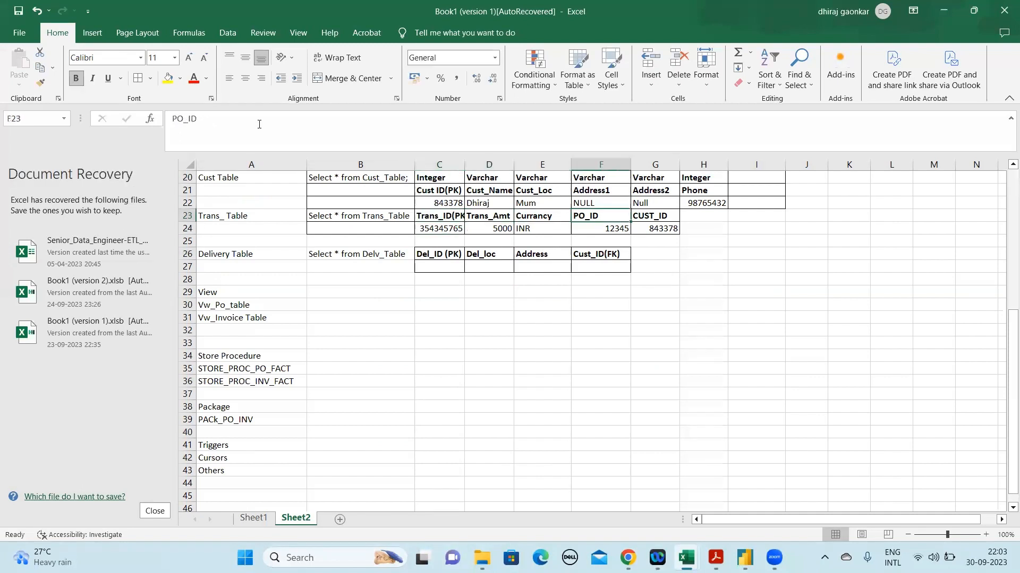
pyautogui.click(216, 114)
pyautogui.write('()')
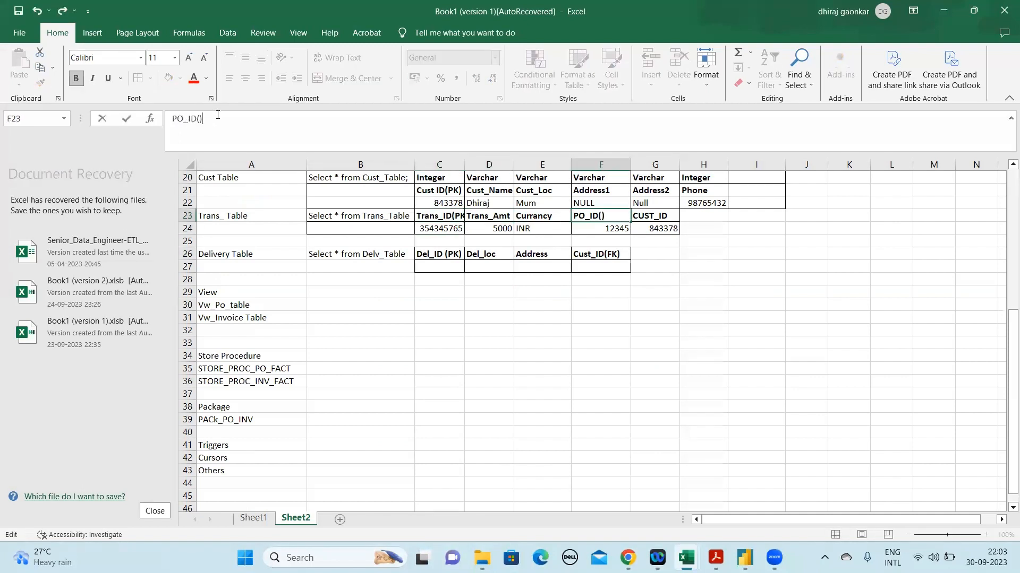
pyautogui.write('FK')
pyautogui.press('Return')
# Mark the CUST_ID heading in G23 of the Trans_ Table as a foreign key by changing it to CUST_ID(FK)
pyautogui.press('Up')
pyautogui.press('Right')
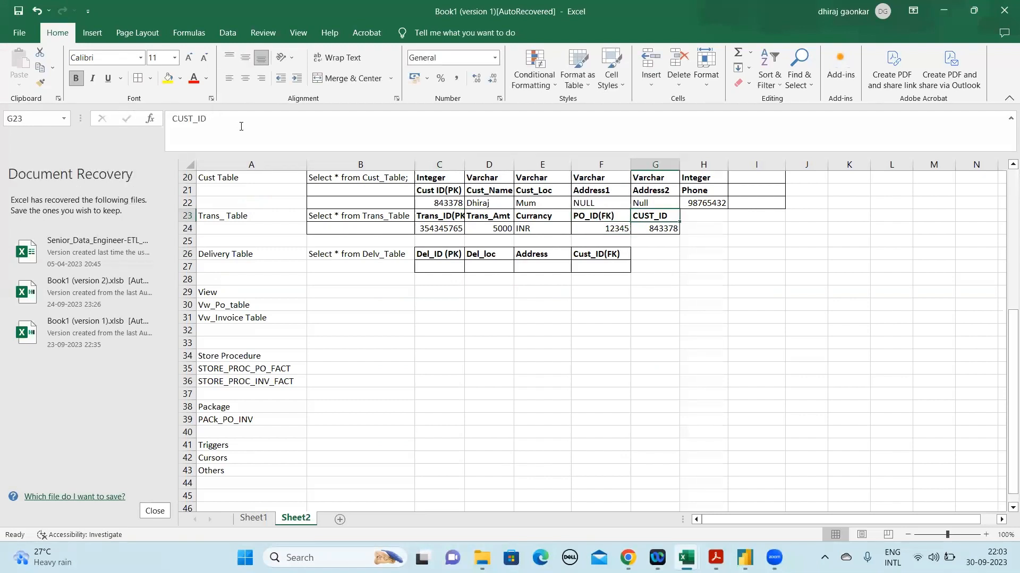
pyautogui.click(241, 125)
pyautogui.write('()')
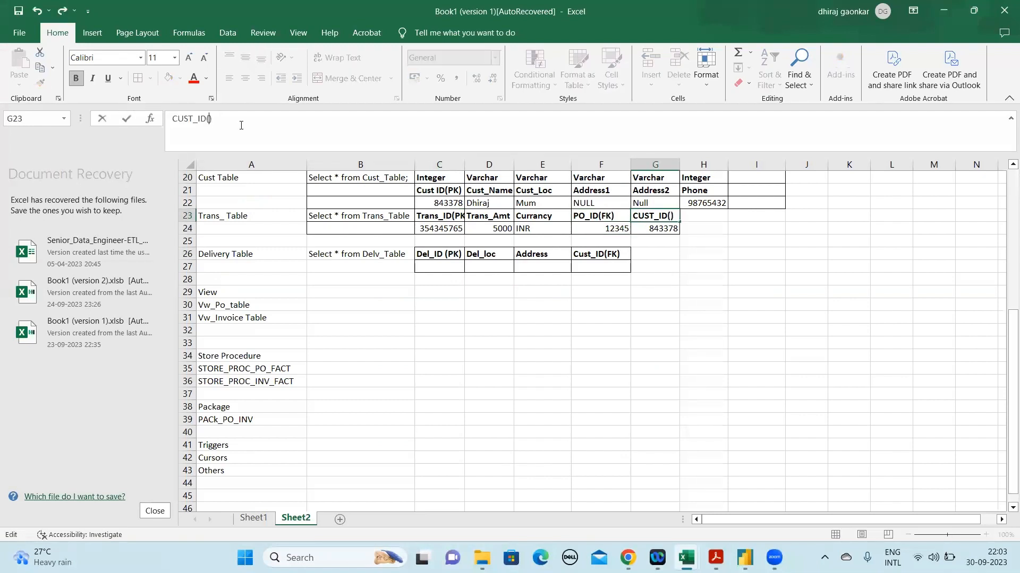
pyautogui.write('FK')
pyautogui.press('Return')
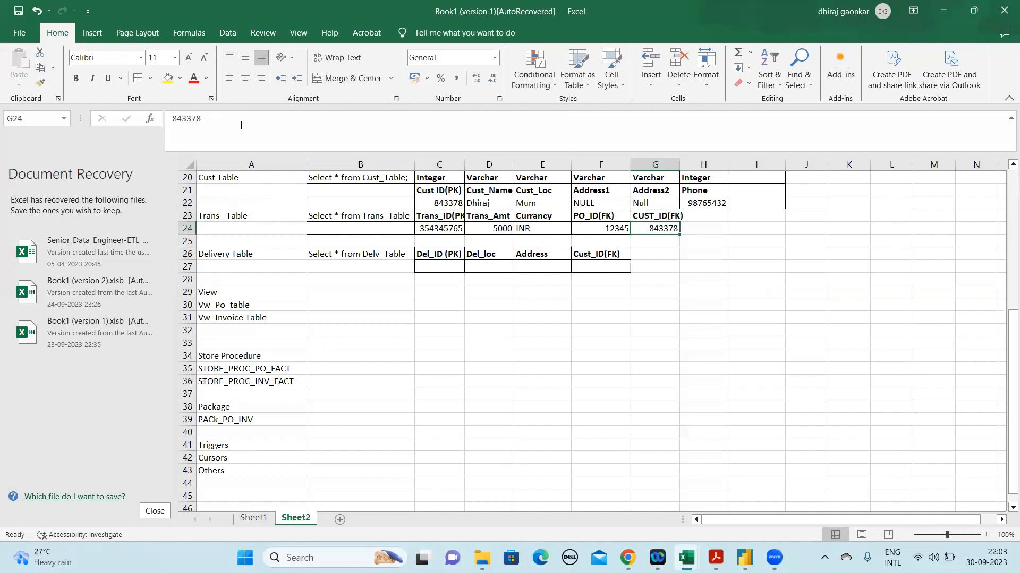
# Enter 567878 as the Del_ID (PK) value in C27 of the Delivery Table
pyautogui.press('Left')
pyautogui.press('Left')
pyautogui.press('Left')
pyautogui.press('Left')
pyautogui.press('Down')
pyautogui.press('Down')
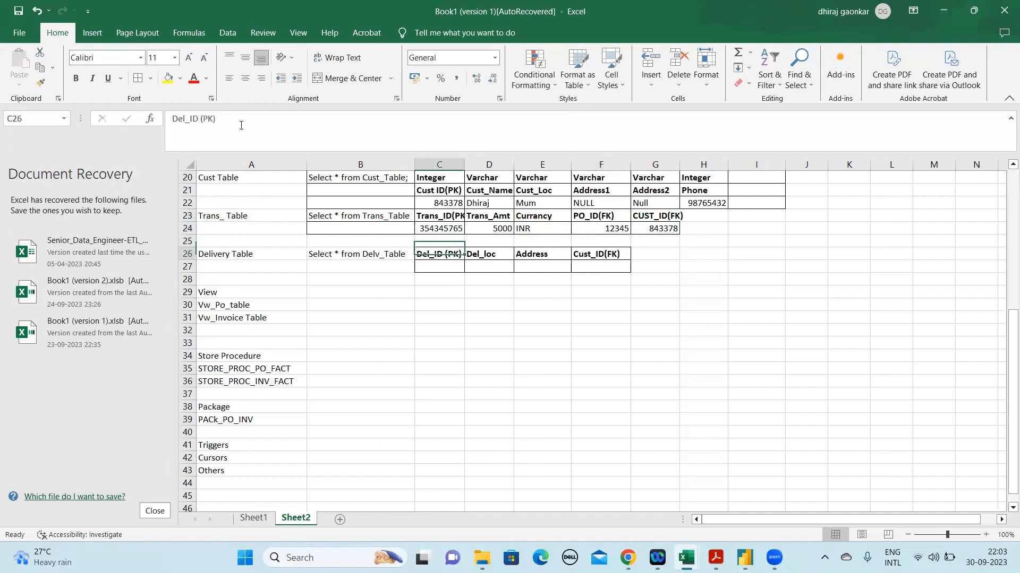
pyautogui.press('Left')
pyautogui.press('Down')
pyautogui.press('Up')
pyautogui.press('Right')
pyautogui.press('Down')
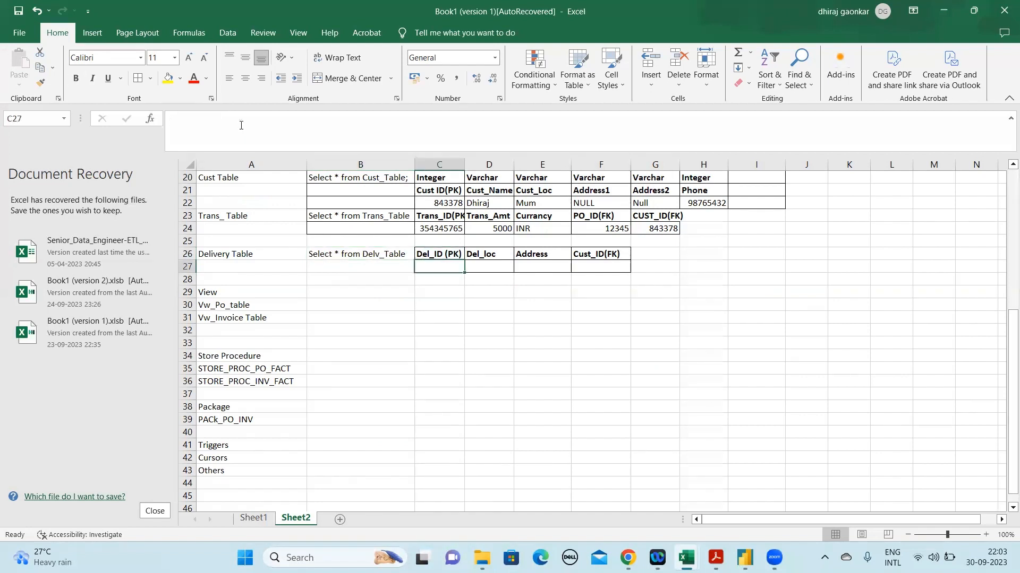
pyautogui.write('56')
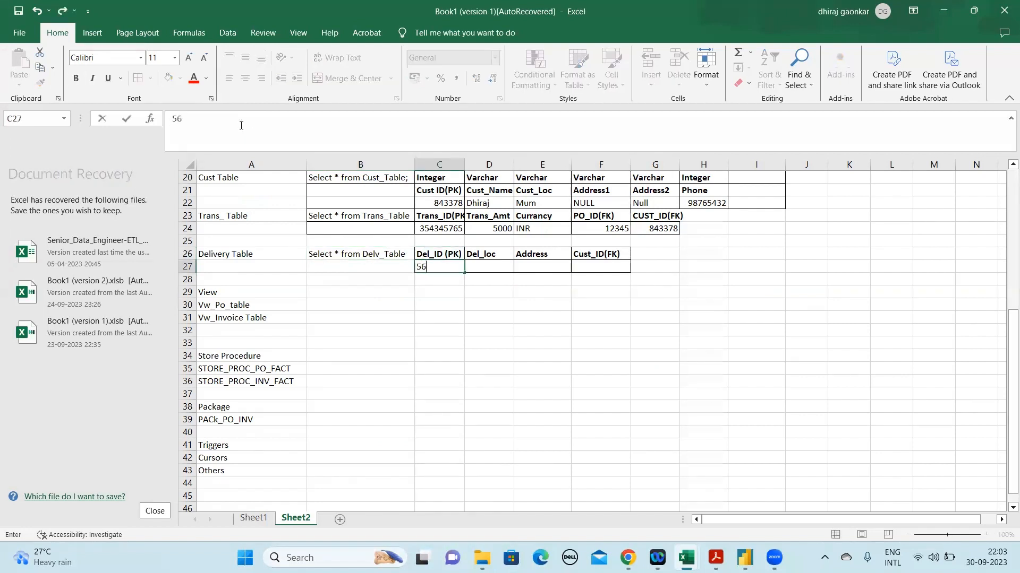
pyautogui.write('7878')
pyautogui.press('Return')
# Fill in the Delivery Table row with Mum as Del_loc in D27 and Complete Add as Address in E27
pyautogui.press('Up')
pyautogui.press('Right')
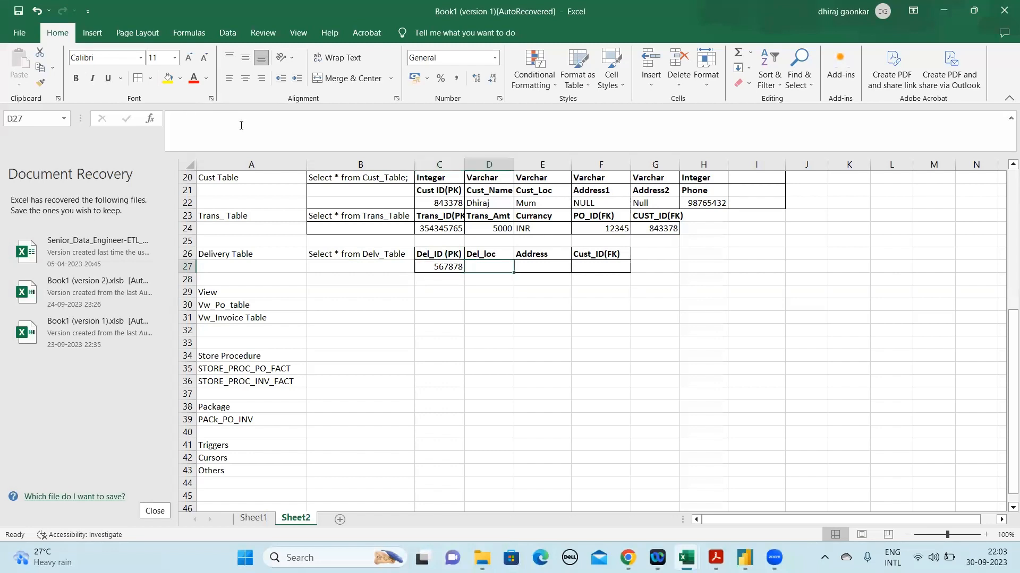
pyautogui.write('Mumu')
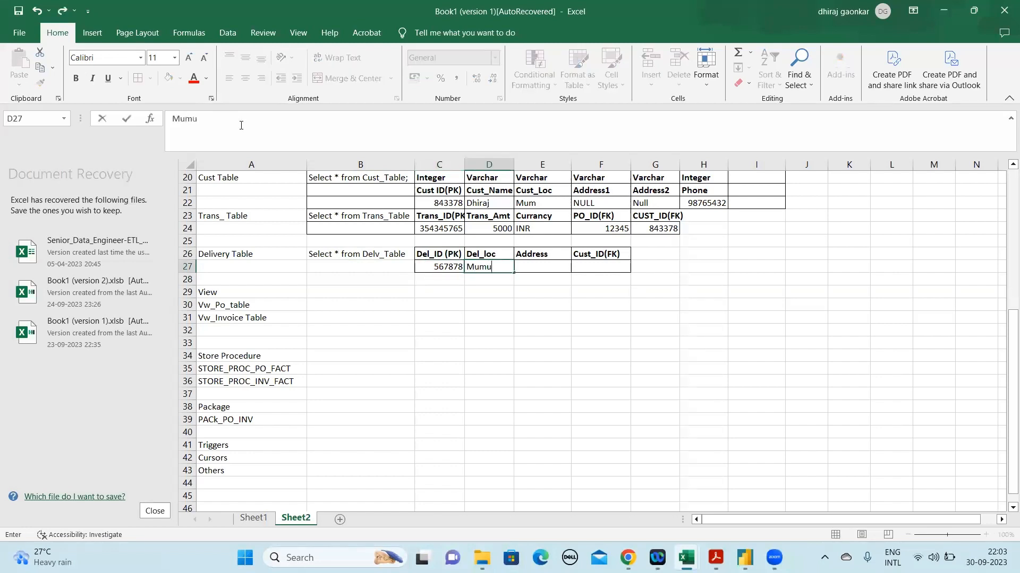
pyautogui.press('BackSpace')
pyautogui.press('Return')
pyautogui.press('Up')
pyautogui.press('Right')
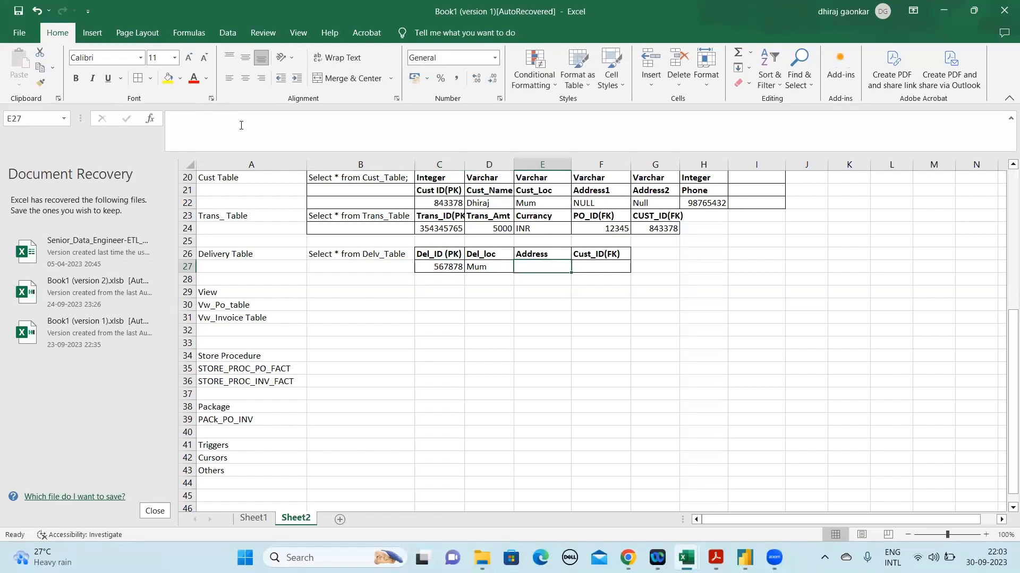
pyautogui.write('NU')
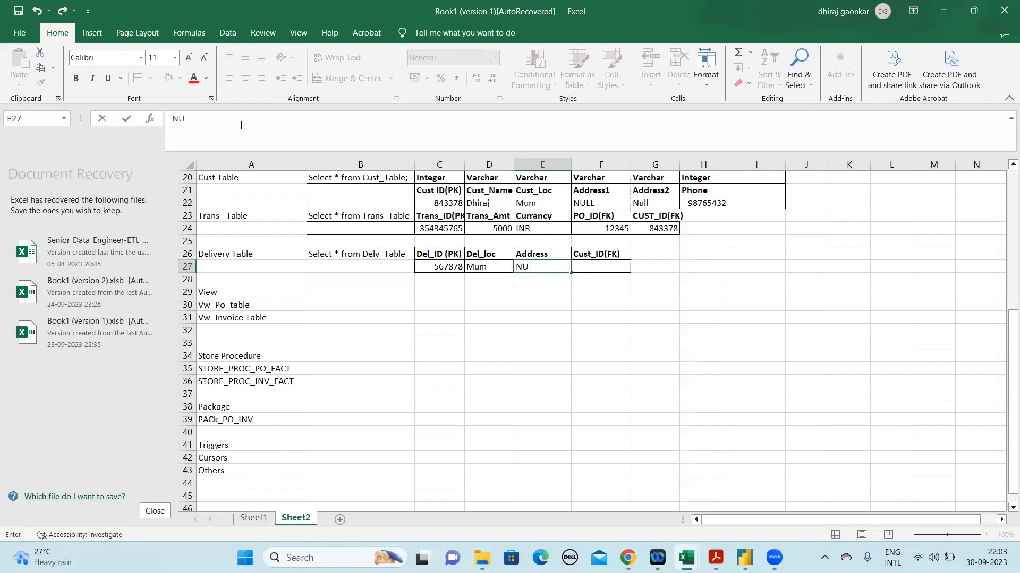
pyautogui.press('BackSpace')
pyautogui.press('BackSpace')
pyautogui.write('Complet')
pyautogui.write('Add')
# Replace the Address1 value in F22 of the Cust Table with Complete Address
pyautogui.press('Up')
pyautogui.press('Up')
pyautogui.press('Up')
pyautogui.press('Up')
pyautogui.press('Up')
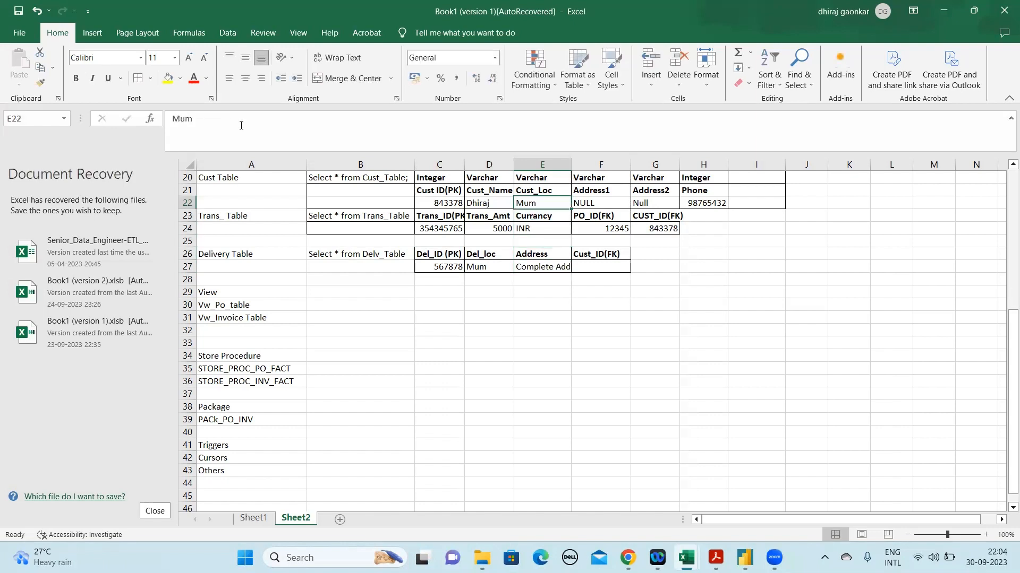
pyautogui.press('Right')
pyautogui.write('A')
pyautogui.press('BackSpace')
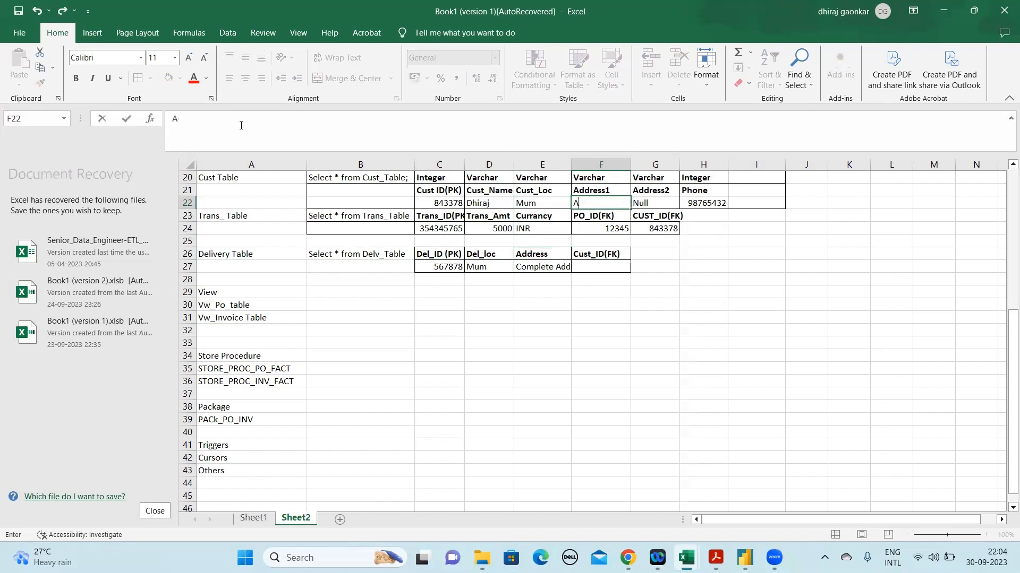
pyautogui.press('BackSpace')
pyautogui.write('Complete Address')
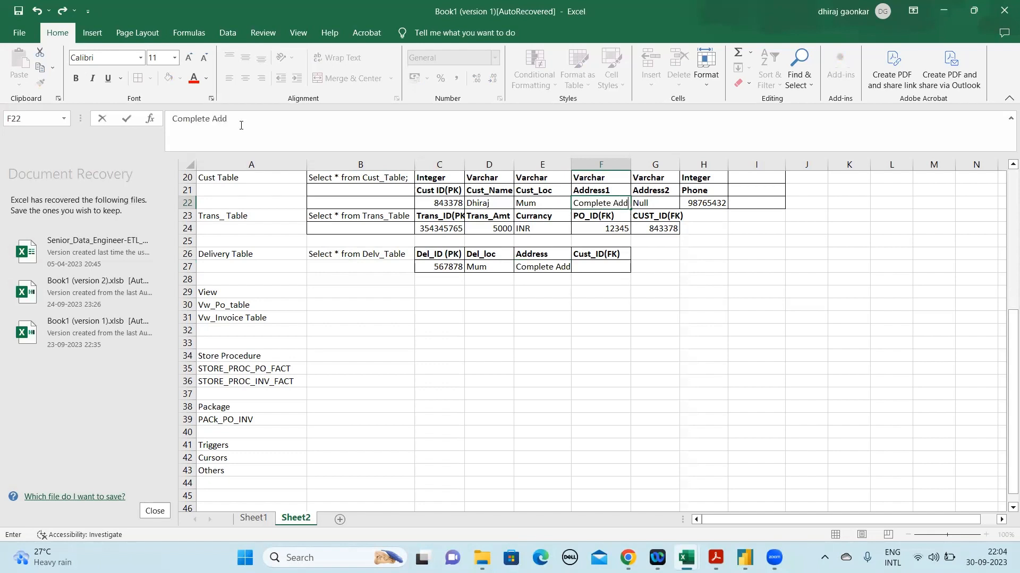
pyautogui.press('Return')
# Copy the Invoice Table's customer ID from F18 into the Cust_ID(FK) cell F27 of the Delivery Table
pyautogui.press('Up')
pyautogui.press('Down')
pyautogui.press('Down')
pyautogui.press('Down')
pyautogui.press('Up')
pyautogui.press('Up')
pyautogui.press('Up')
pyautogui.press('Up')
pyautogui.press('Up')
pyautogui.press('Up')
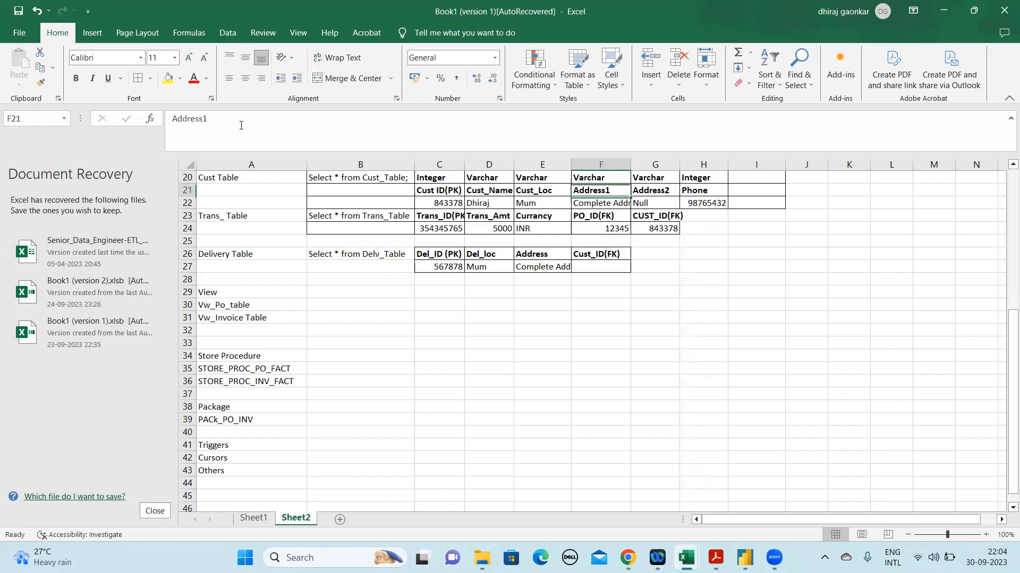
pyautogui.press('Up')
pyautogui.press('Up')
pyautogui.press('Up')
pyautogui.press('Down')
pyautogui.press('Down')
pyautogui.hotkey('ctrl', 'c')
pyautogui.press('Down')
pyautogui.press('Down')
pyautogui.press('Down')
pyautogui.press('Down')
pyautogui.press('Down')
pyautogui.press('Down')
pyautogui.press('Down')
pyautogui.press('Down')
pyautogui.press('Down')
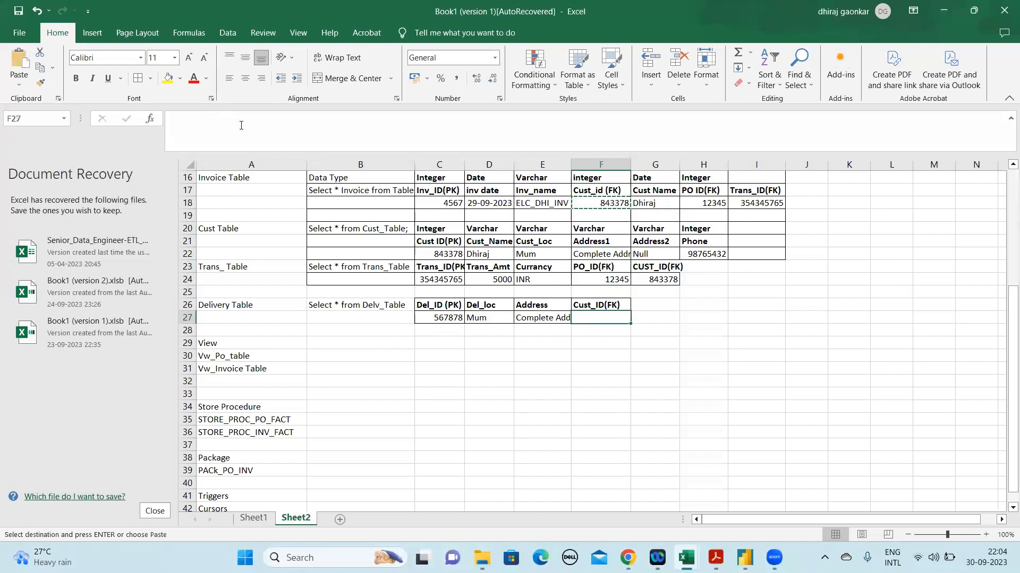
pyautogui.hotkey('ctrl', 'v')
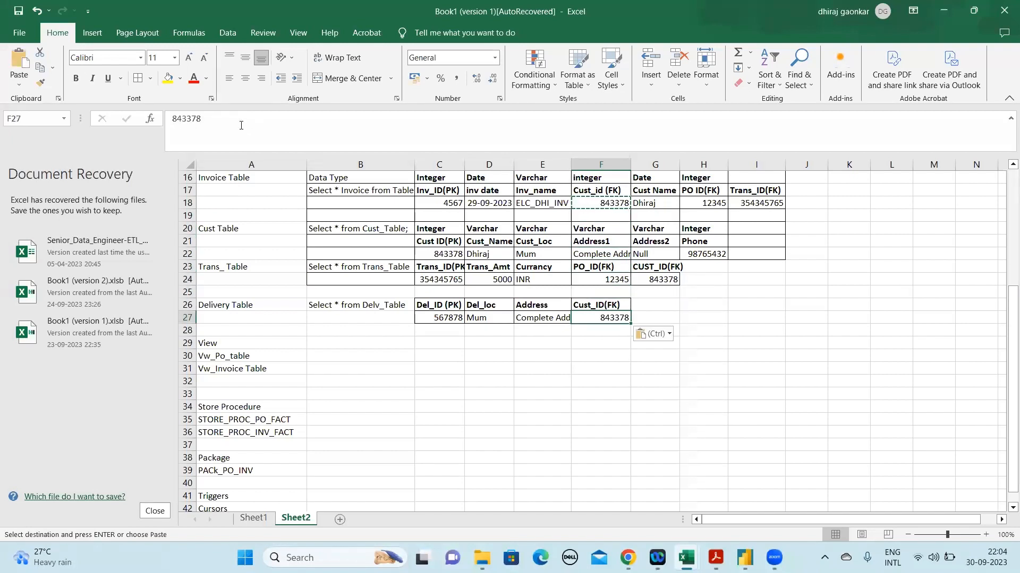
# Apply borders to all cells of the range B12:G27 covering the sample tables
pyautogui.click(406, 326)
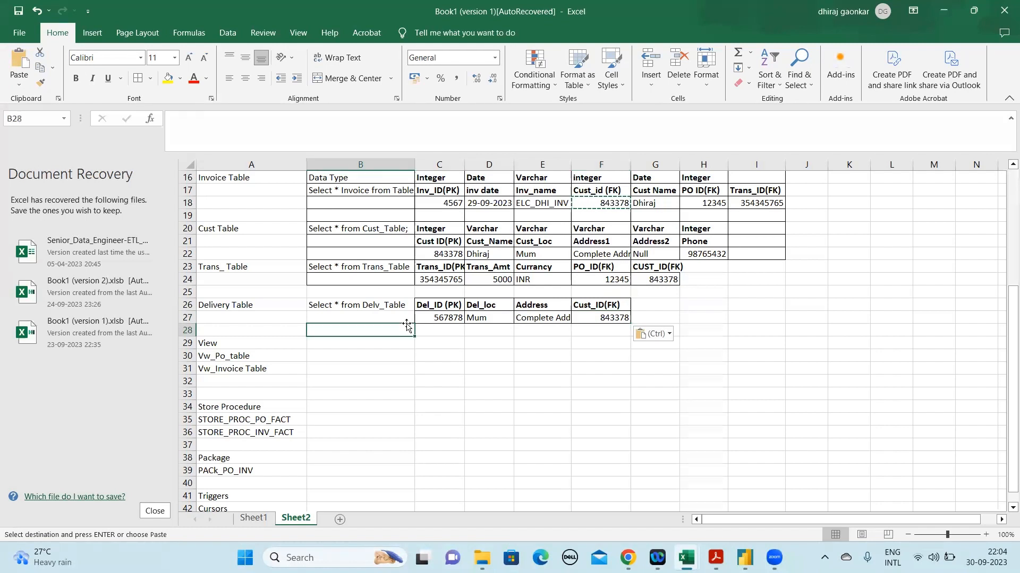
pyautogui.press('Up')
pyautogui.press('Up')
pyautogui.press('Up')
pyautogui.press('Up')
pyautogui.press('Up')
pyautogui.press('Up')
pyautogui.press('Up')
pyautogui.press('Up')
pyautogui.press('Up')
pyautogui.press('Up')
pyautogui.press('Up')
pyautogui.press('Up')
pyautogui.press('Up')
pyautogui.press('Up')
pyautogui.press('Up')
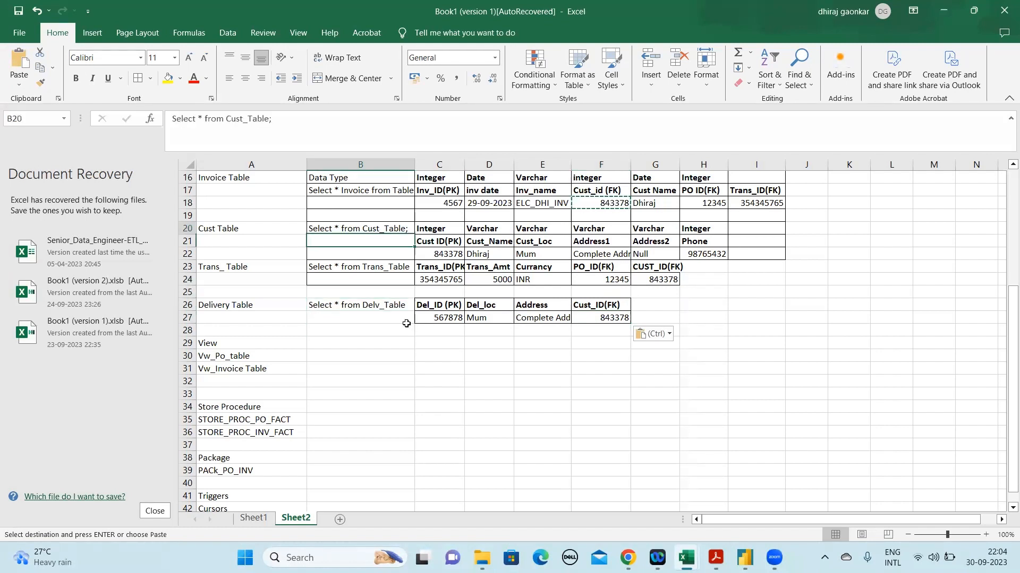
pyautogui.press('Up')
pyautogui.press('Up')
pyautogui.press('Up')
pyautogui.press('Up')
pyautogui.press('Up')
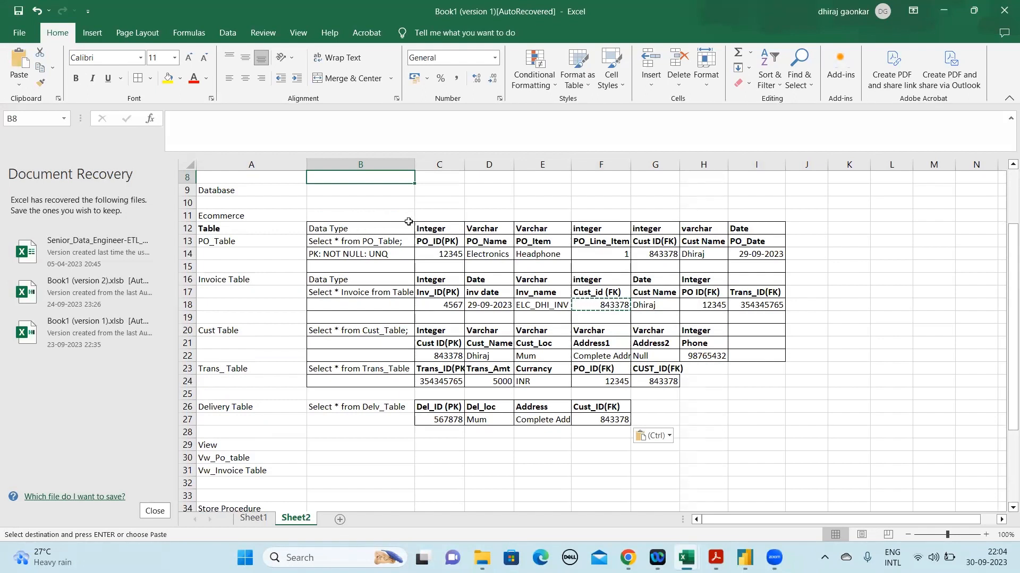
pyautogui.moveTo(364, 233); pyautogui.dragTo(659, 427)
pyautogui.click(654, 435)
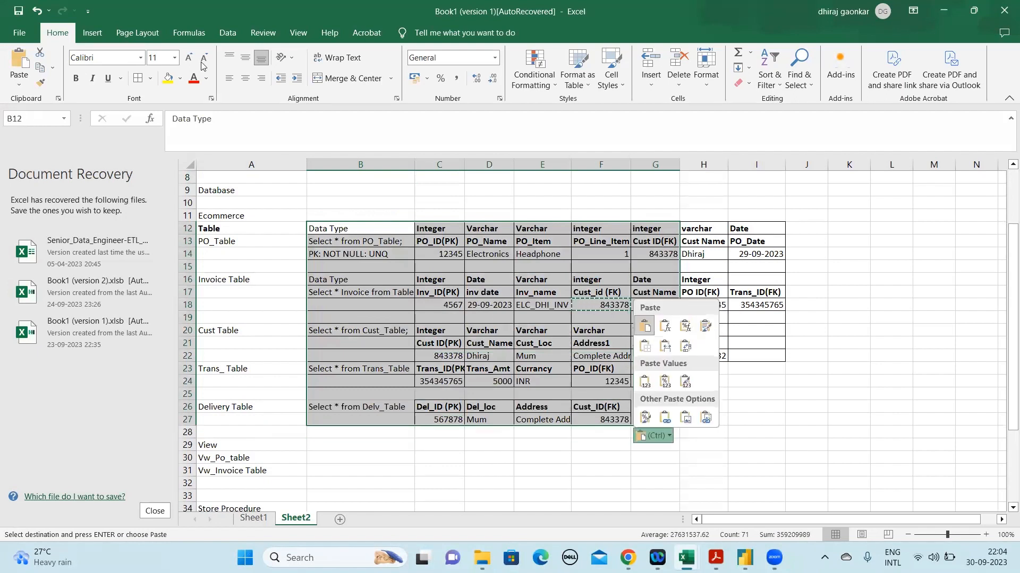
pyautogui.click(141, 80)
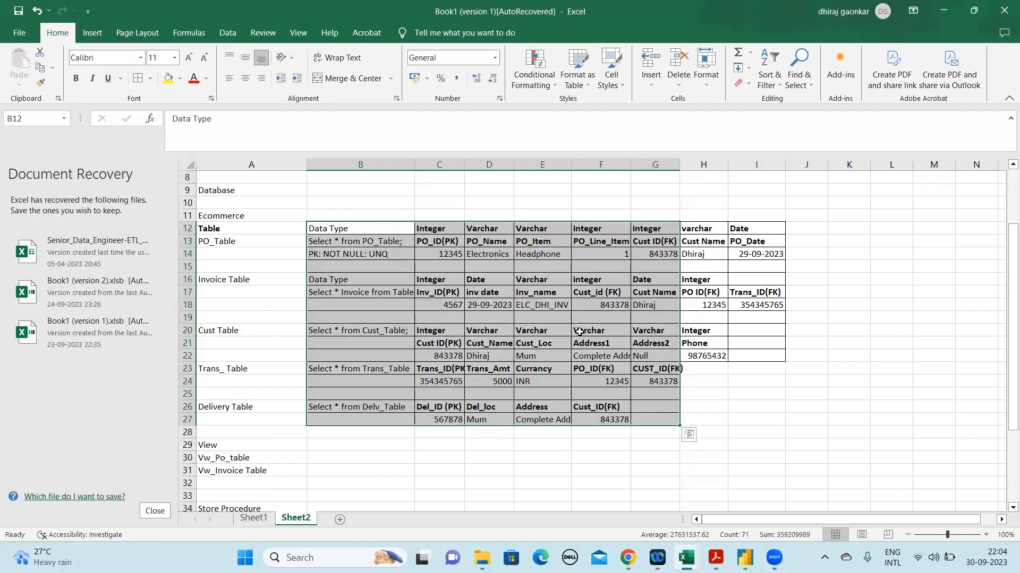
pyautogui.click(581, 331)
pyautogui.click(509, 282)
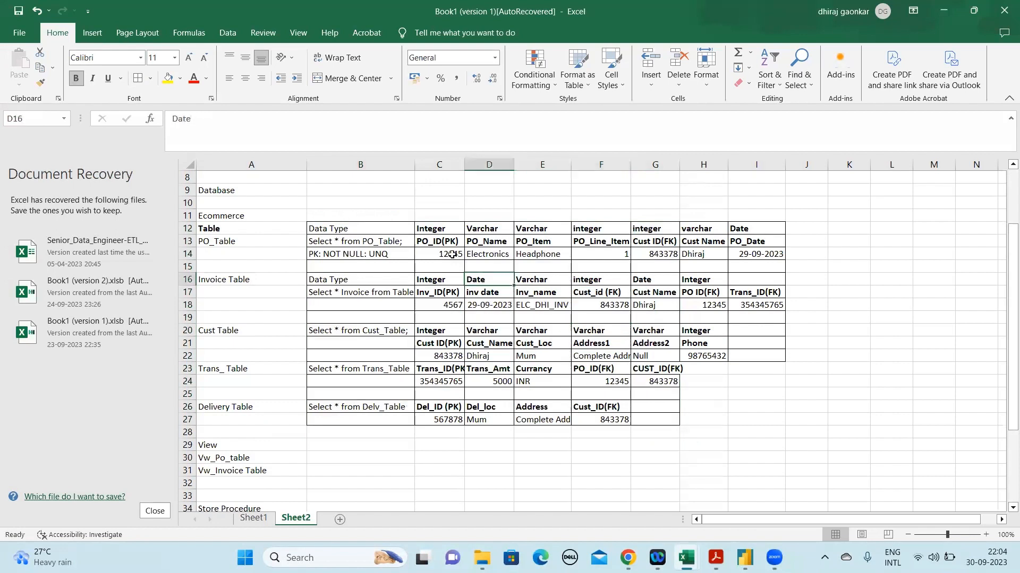
# Examine the queries and sample tables in B13:G27 and each service name listed in A7
pyautogui.click(349, 243)
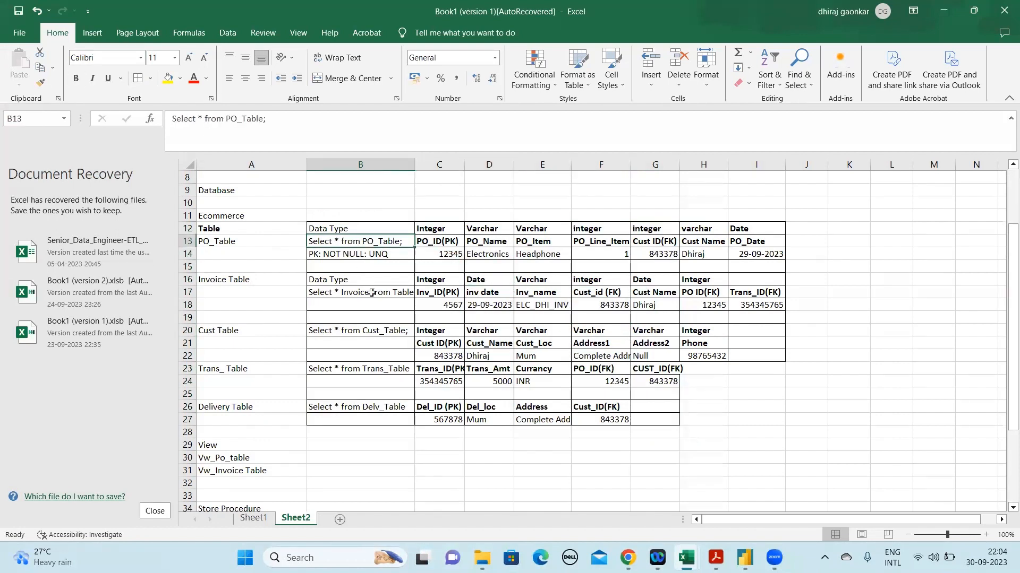
pyautogui.click(401, 413)
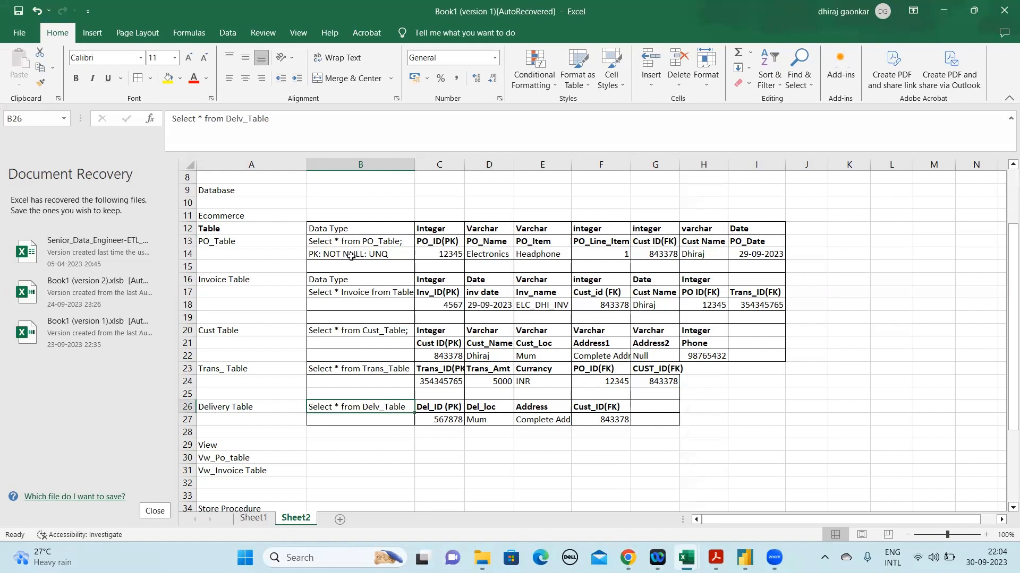
pyautogui.moveTo(327, 237); pyautogui.dragTo(645, 417)
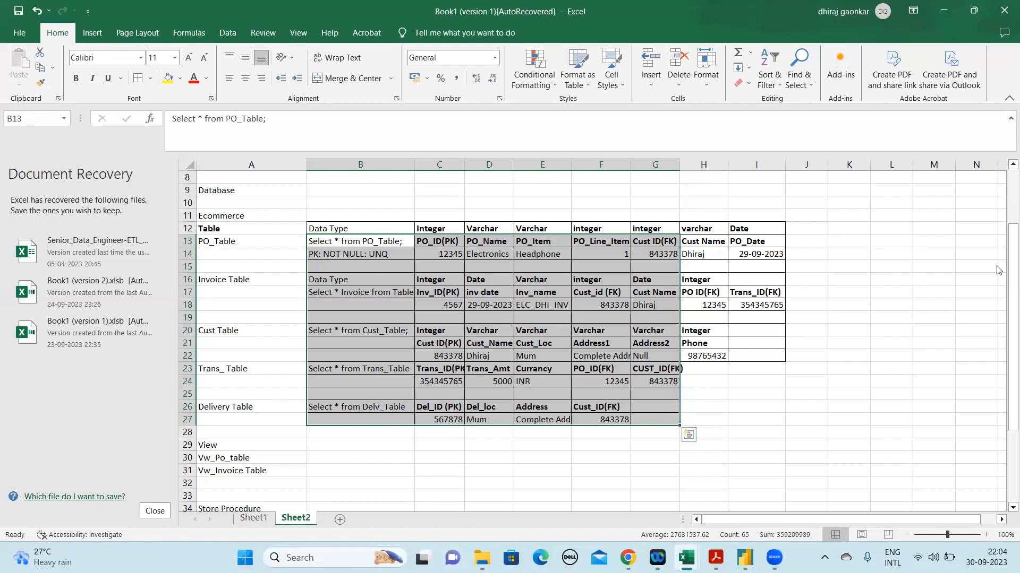
pyautogui.moveTo(1006, 254); pyautogui.dragTo(1004, 199)
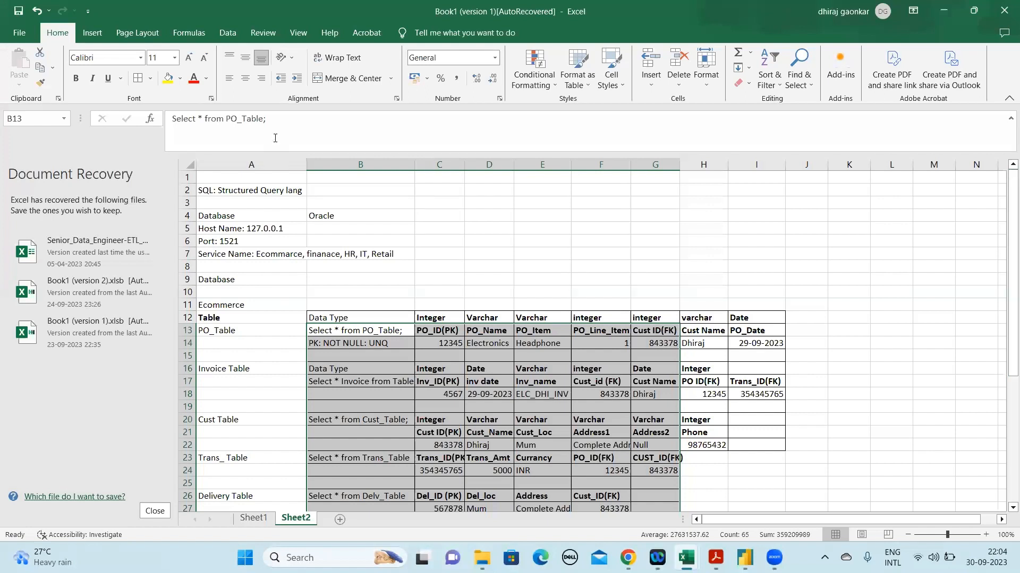
pyautogui.doubleClick(283, 256)
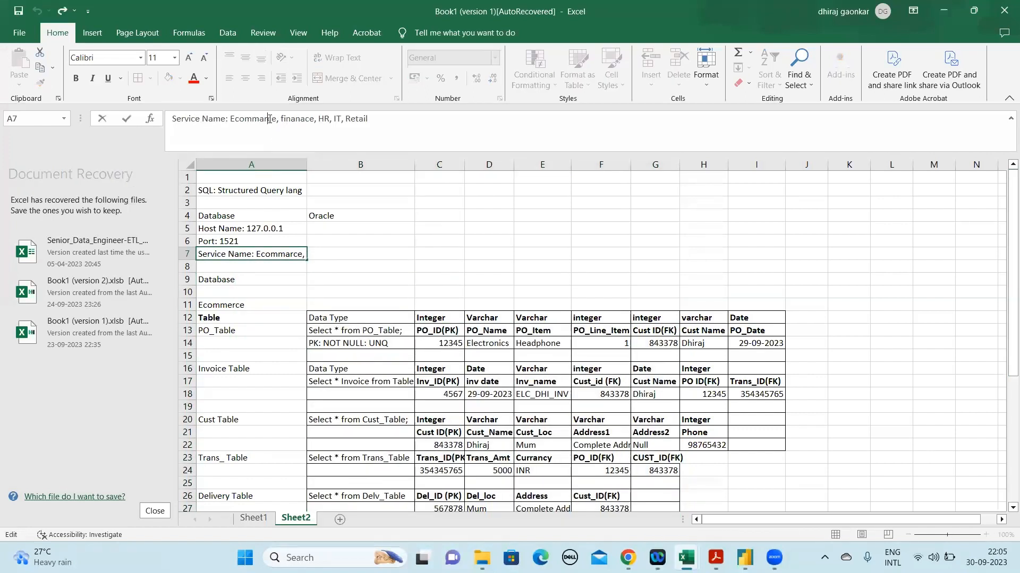
pyautogui.doubleClick(269, 119)
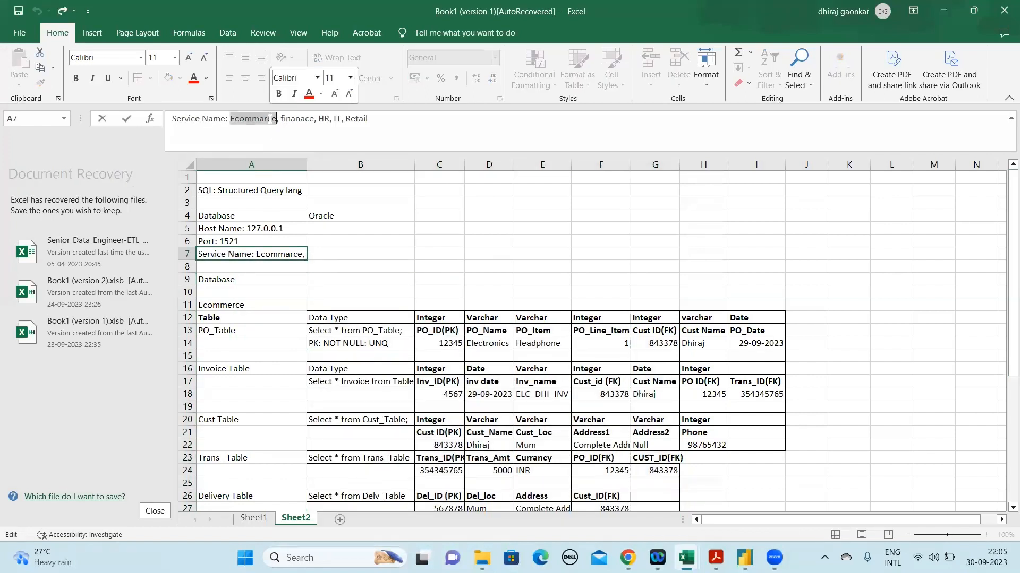
pyautogui.doubleClick(304, 119)
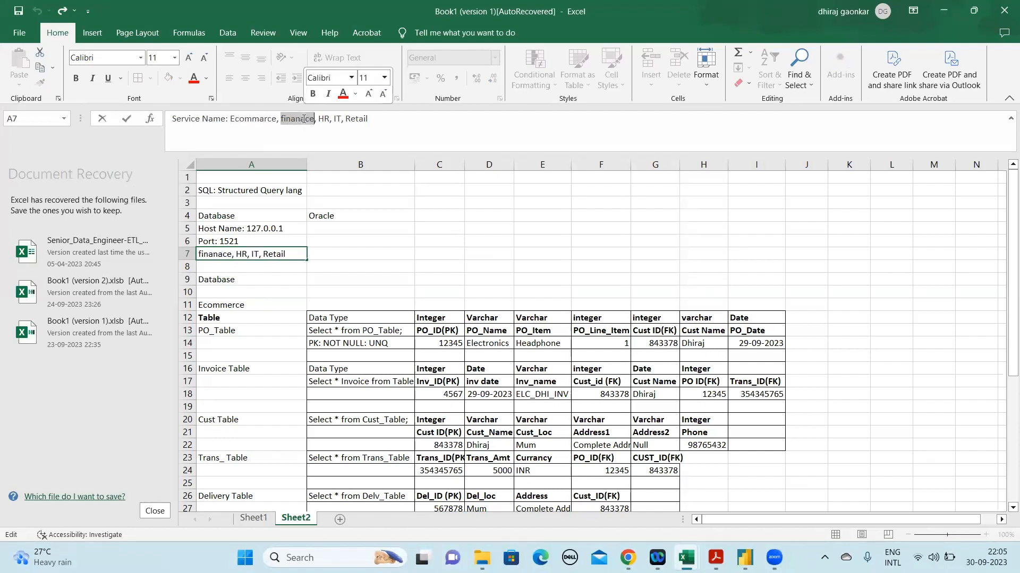
pyautogui.doubleClick(324, 119)
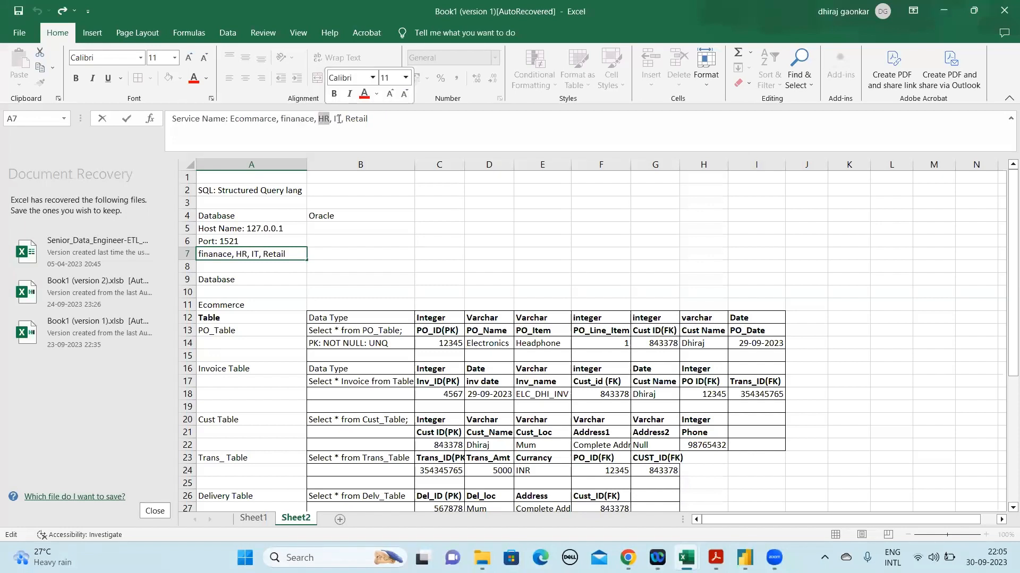
pyautogui.doubleClick(337, 119)
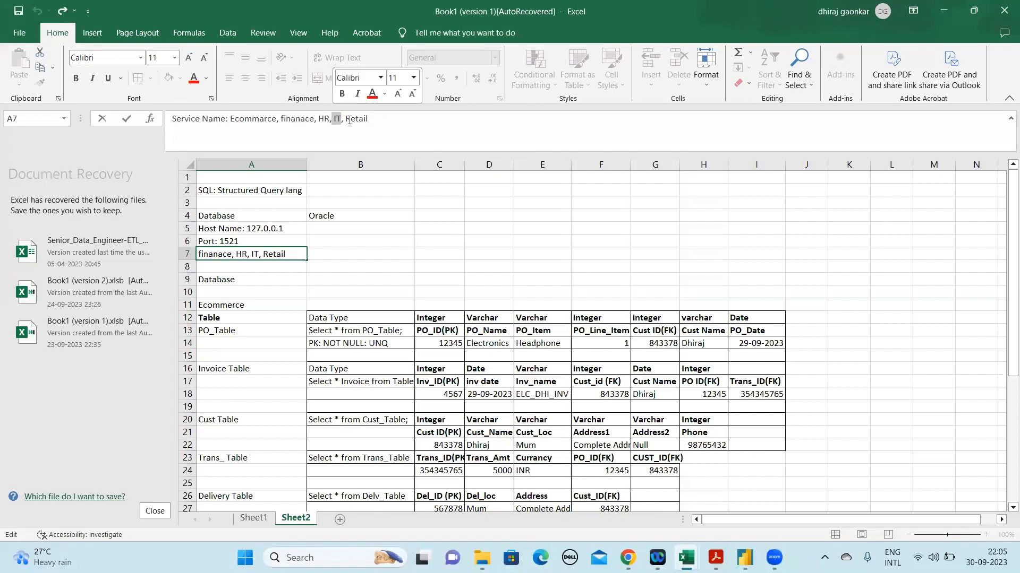
pyautogui.tripleClick(355, 120)
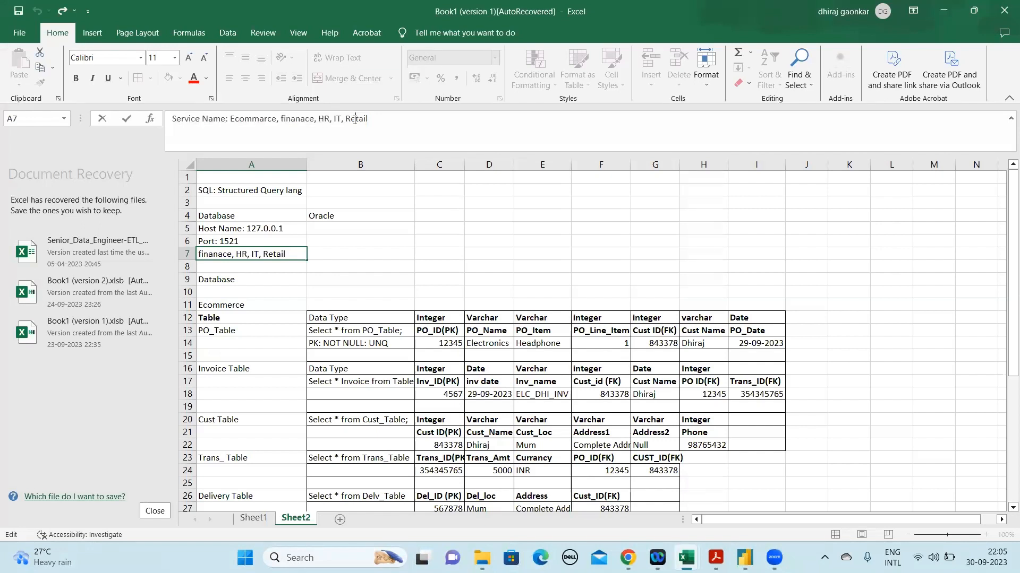
pyautogui.click(411, 331)
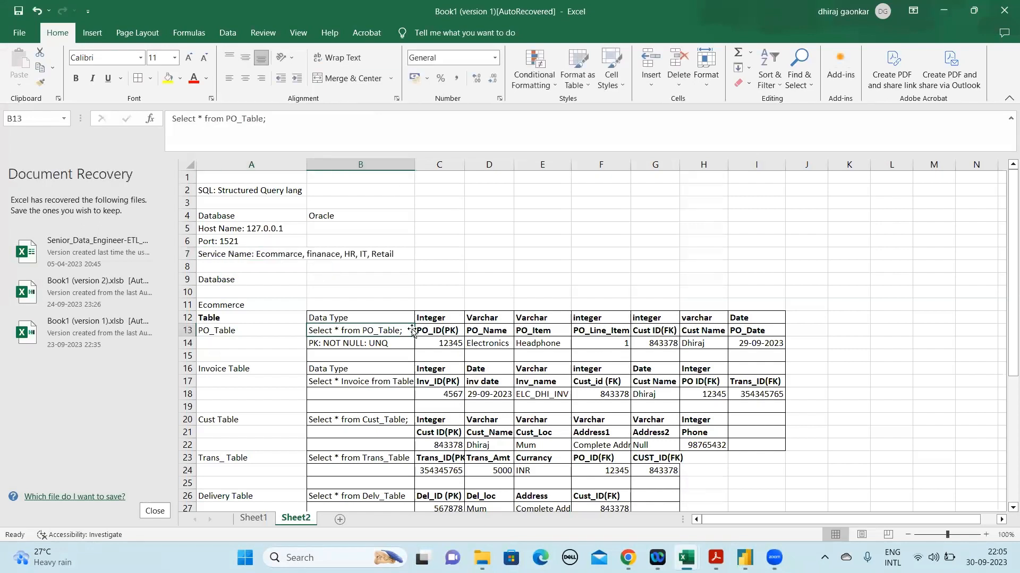
# Examine the select queries in column B and the linked sample tables across B12:I27 of the Ecommerce database
pyautogui.press('Down')
pyautogui.press('Down')
pyautogui.press('Down')
pyautogui.press('Down')
pyautogui.press('Down')
pyautogui.press('Down')
pyautogui.press('Down')
pyautogui.press('Down')
pyautogui.press('Down')
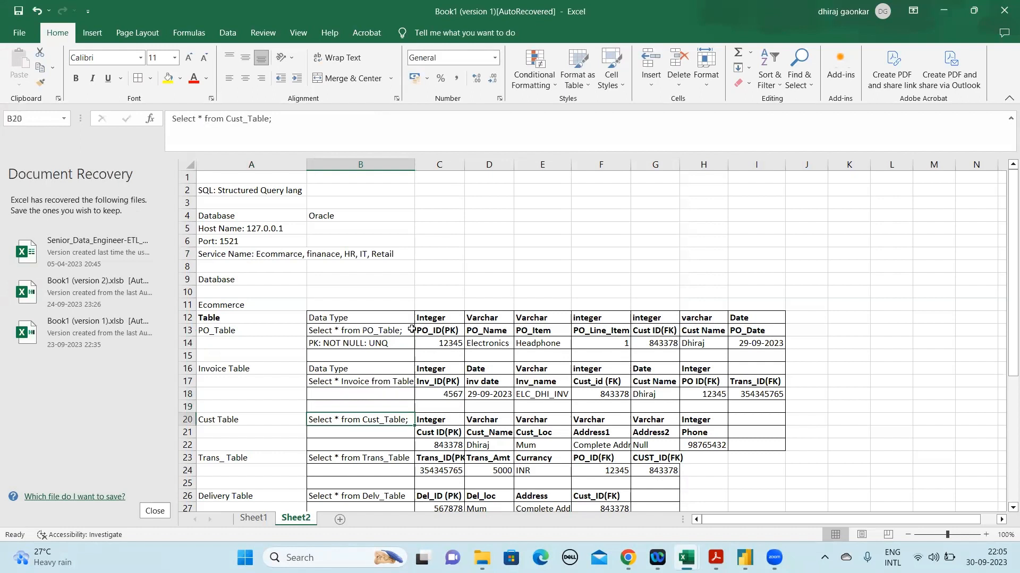
pyautogui.press('Down')
pyautogui.press('Down')
pyautogui.press('Down')
pyautogui.press('Down')
pyautogui.press('Down')
pyautogui.press('Down')
pyautogui.press('Down')
pyautogui.press('Down')
pyautogui.press('Down')
pyautogui.press('Up')
pyautogui.press('Up')
pyautogui.press('Up')
pyautogui.press('Up')
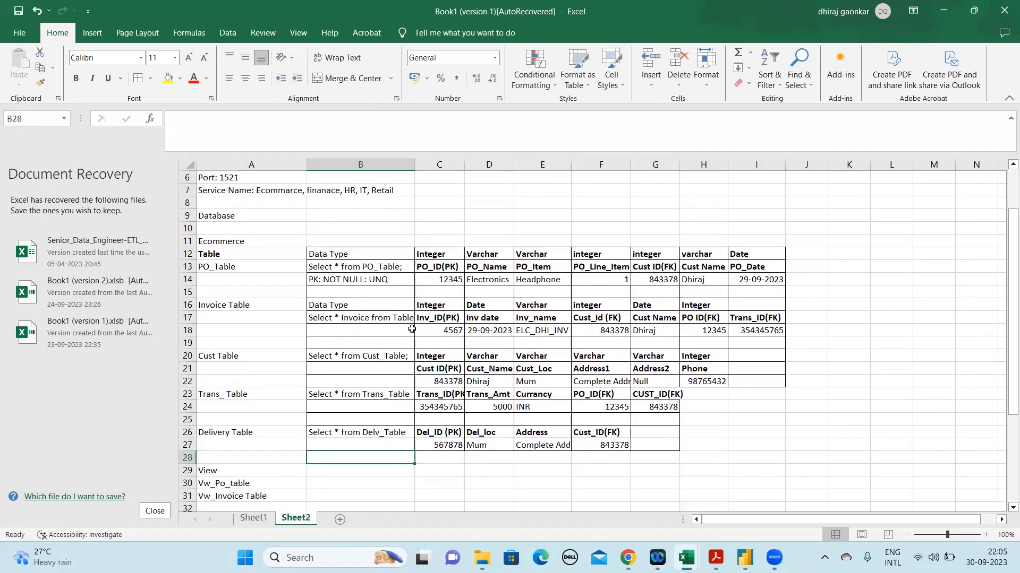
pyautogui.press('Up')
pyautogui.press('Right')
pyautogui.press('Right')
pyautogui.press('Right')
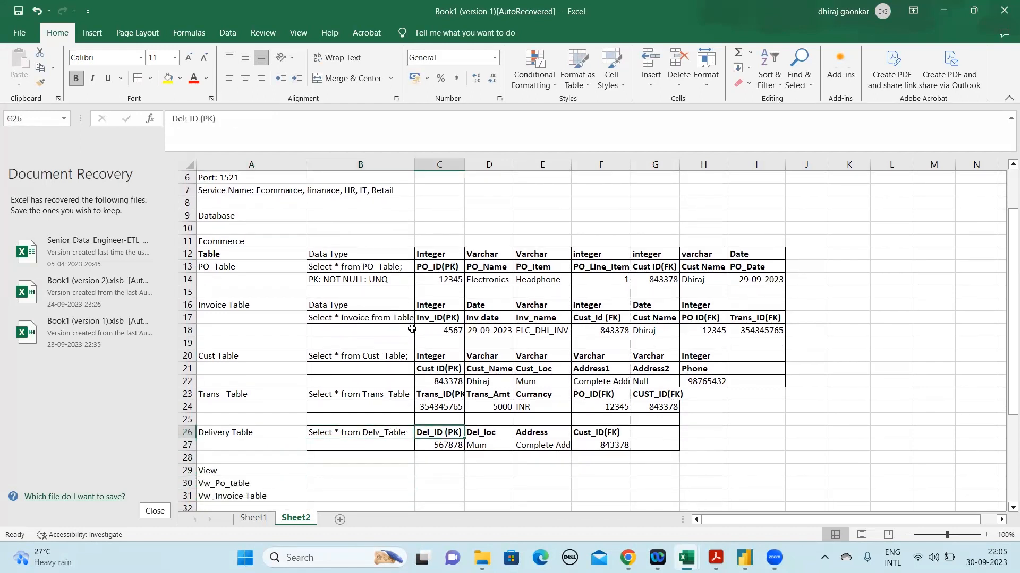
pyautogui.press('Right')
pyautogui.press('Right')
pyautogui.press('Up')
pyautogui.press('Up')
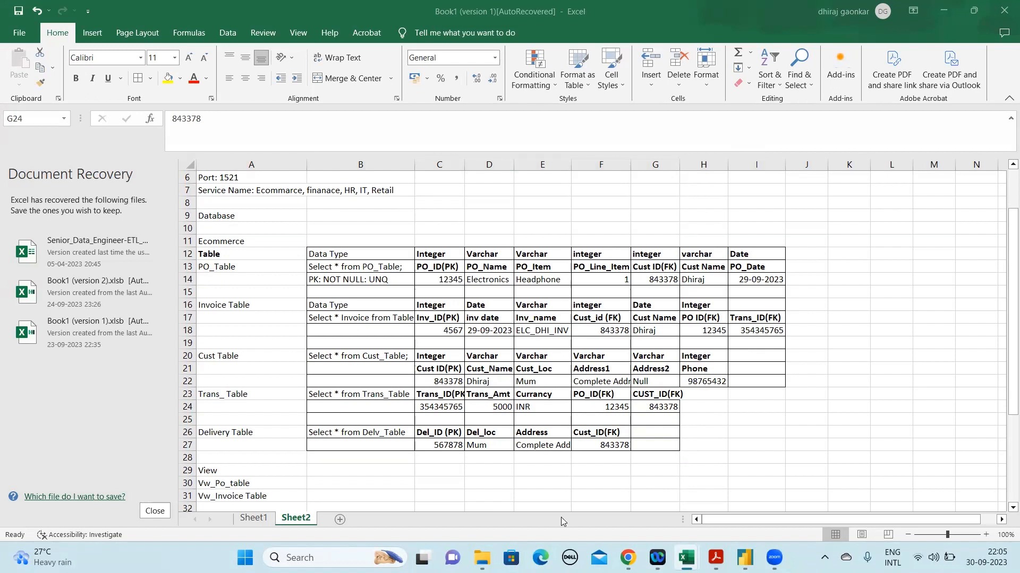
pyautogui.moveTo(738, 555)
pyautogui.click(235, 215)
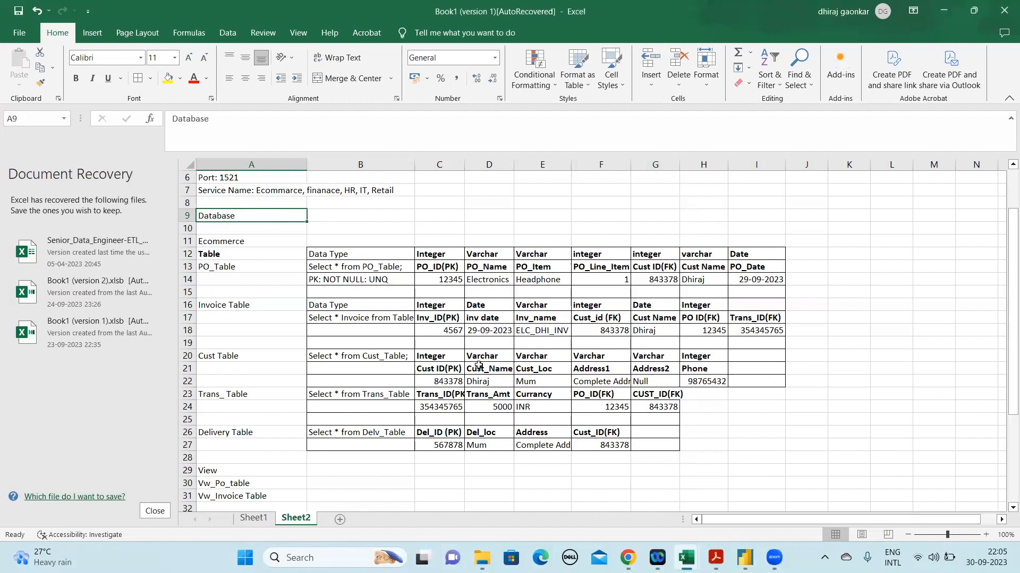
pyautogui.click(412, 254)
pyautogui.moveTo(563, 308); pyautogui.dragTo(760, 443)
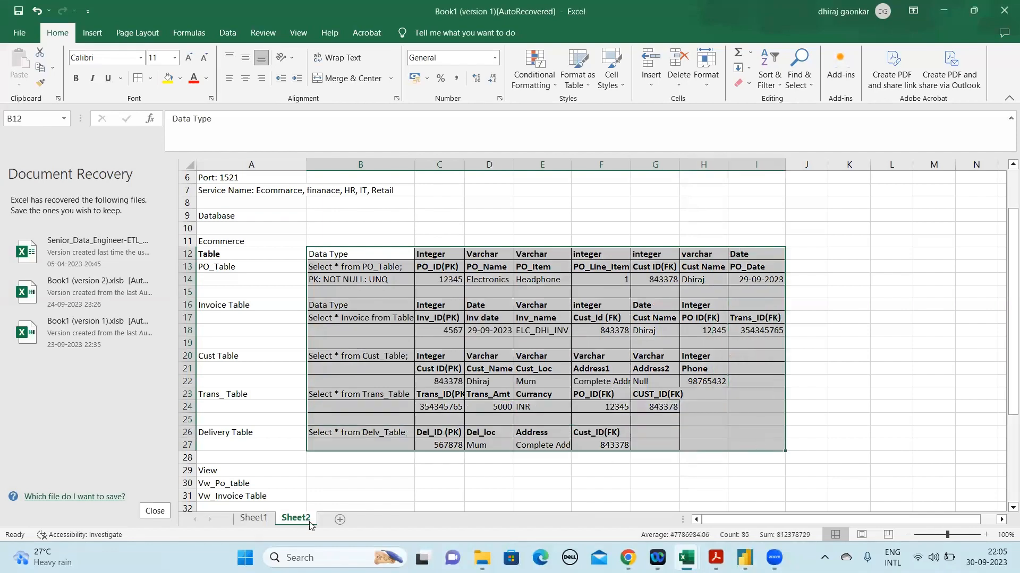
# Add a new blank worksheet to the workbook and return to the sample tables on Sheet2
pyautogui.click(338, 518)
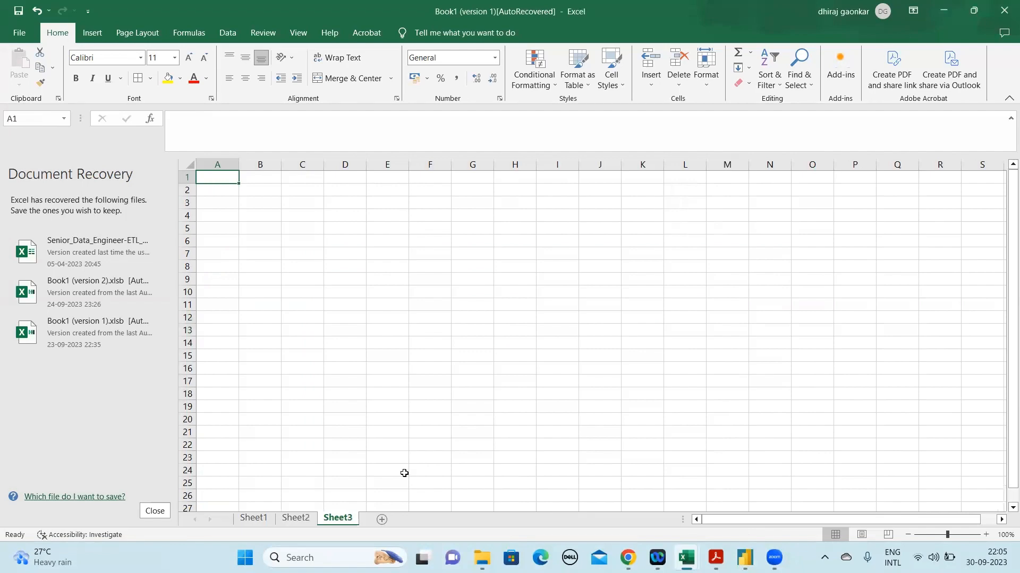
pyautogui.click(300, 519)
pyautogui.click(617, 368)
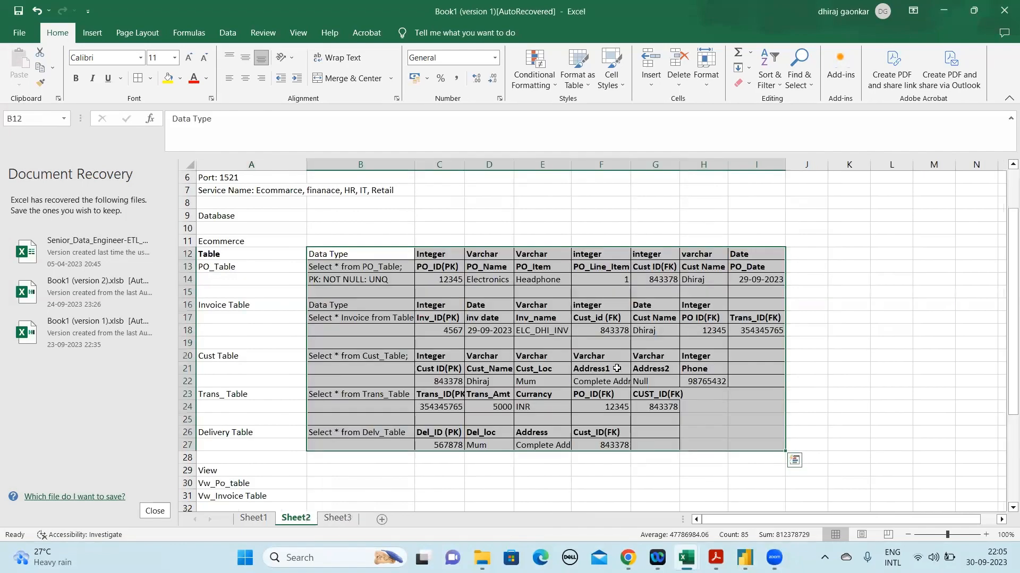
# Compare the PO_Table query in B13 with the Invoice Table query in B17
pyautogui.press('Up')
pyautogui.press('Up')
pyautogui.press('Up')
pyautogui.press('Up')
pyautogui.press('Up')
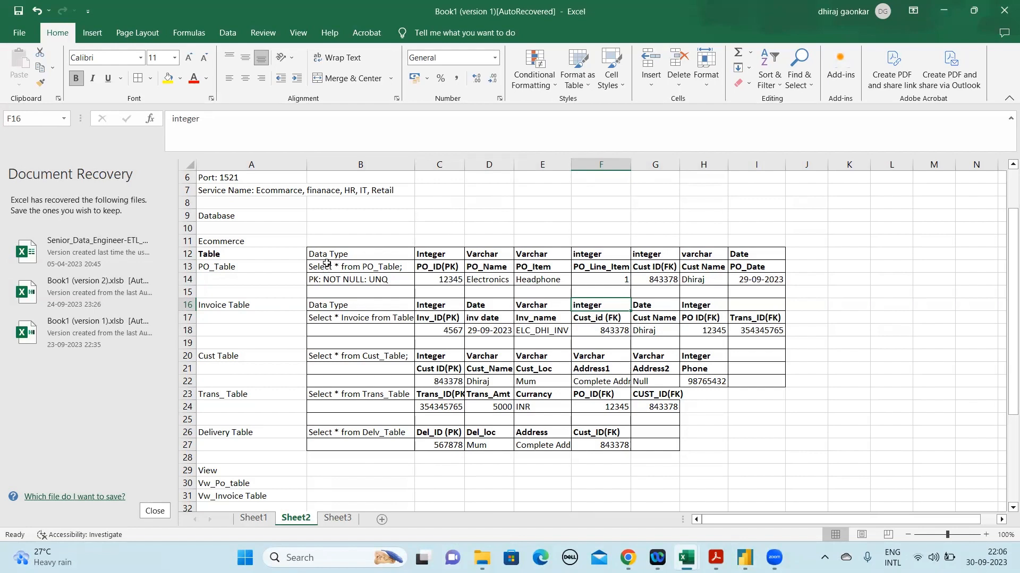
pyautogui.click(371, 268)
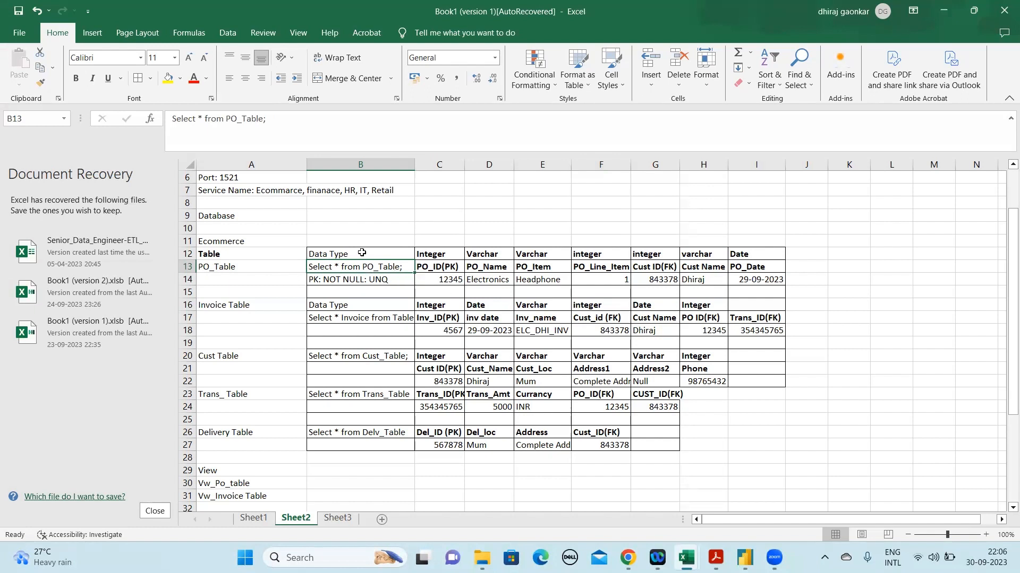
pyautogui.click(376, 322)
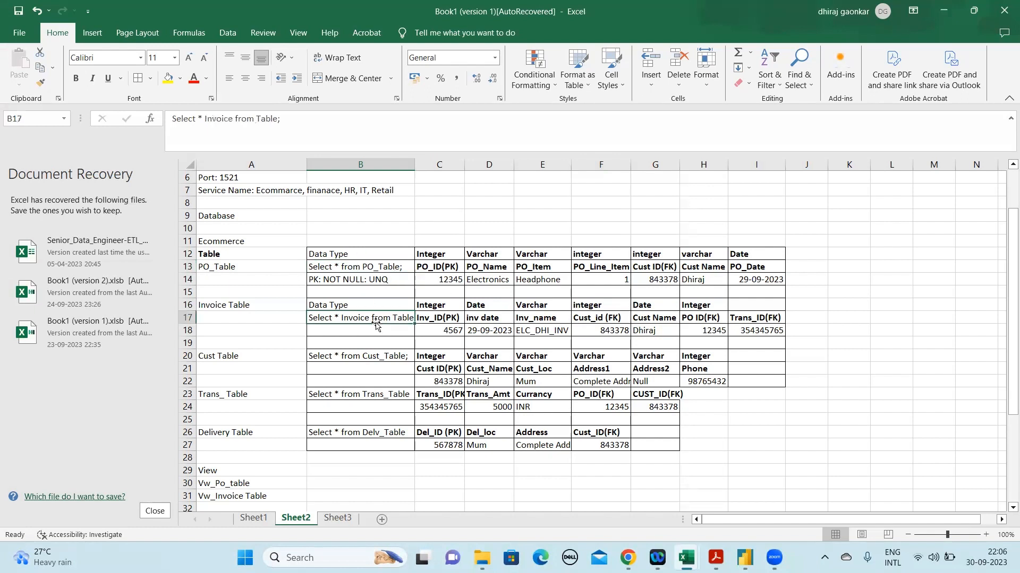
pyautogui.hotkey('ctrl', 'c')
pyautogui.click(368, 277)
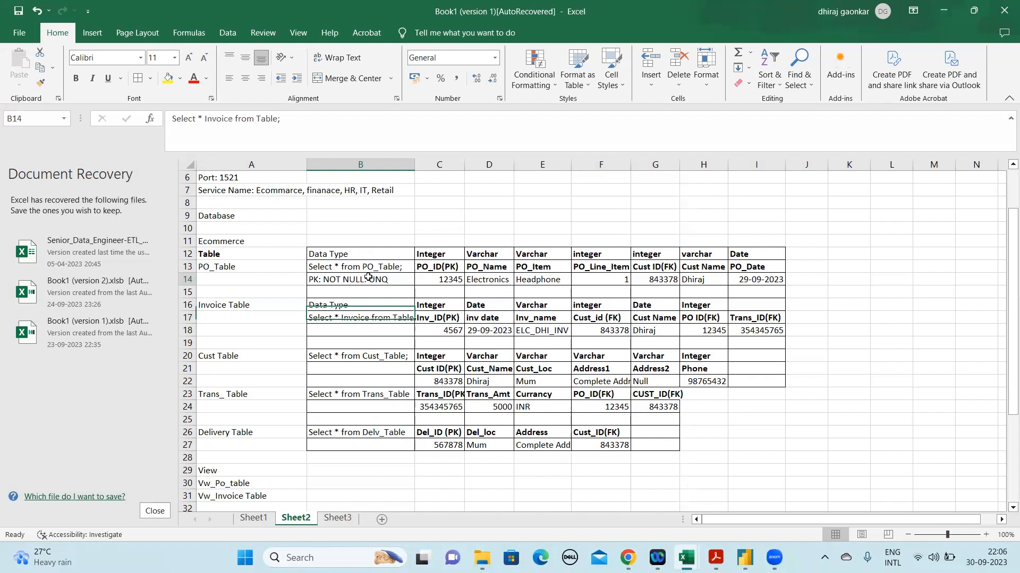
pyautogui.click(371, 266)
pyautogui.click(380, 318)
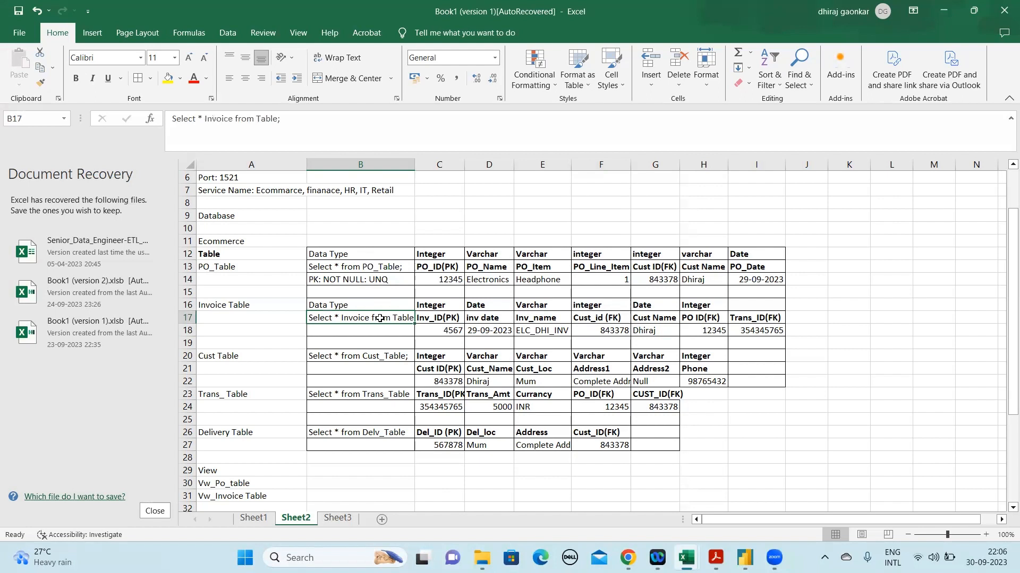
pyautogui.click(380, 268)
pyautogui.click(391, 319)
pyautogui.click(389, 271)
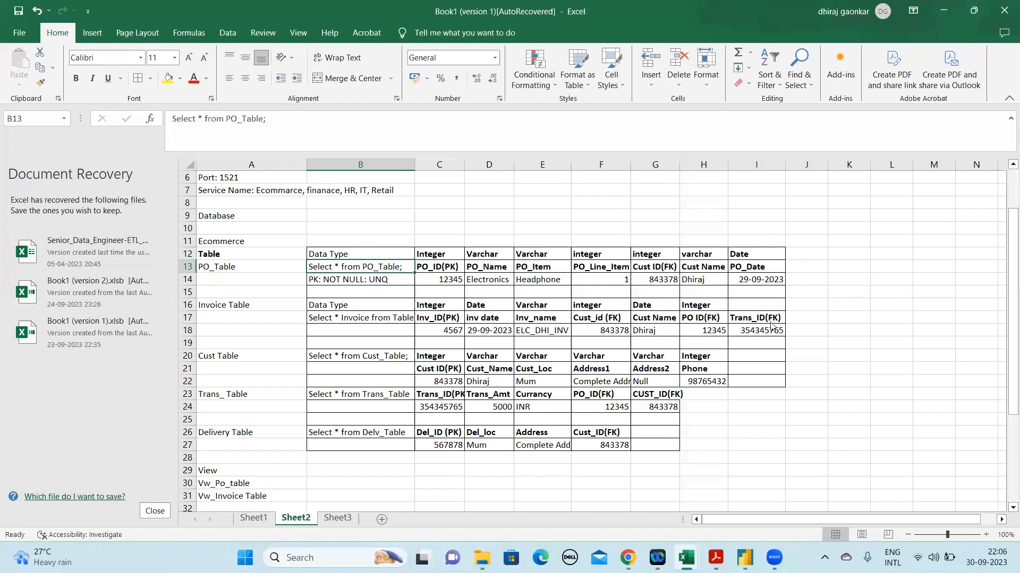
pyautogui.click(861, 86)
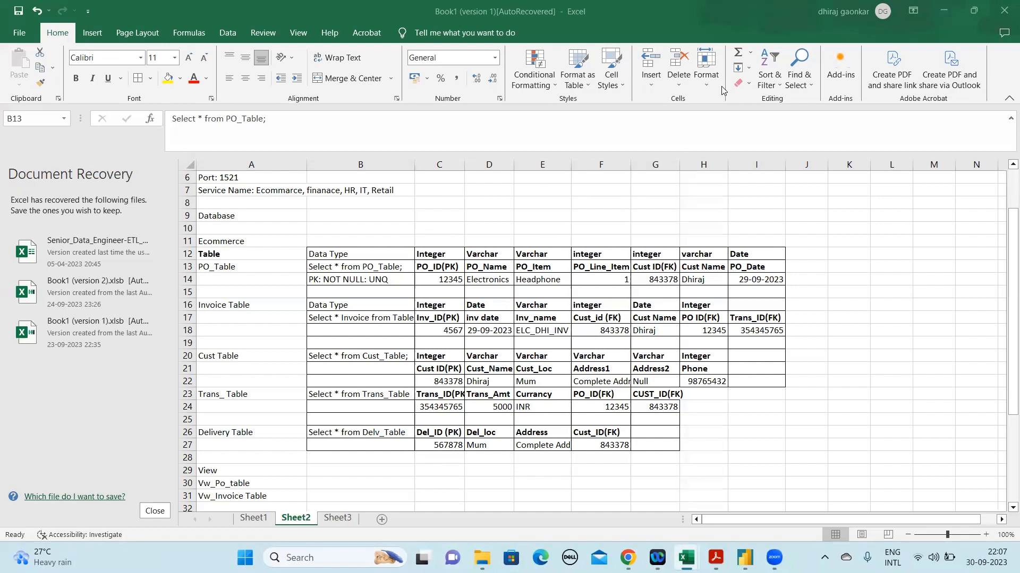
pyautogui.click(356, 269)
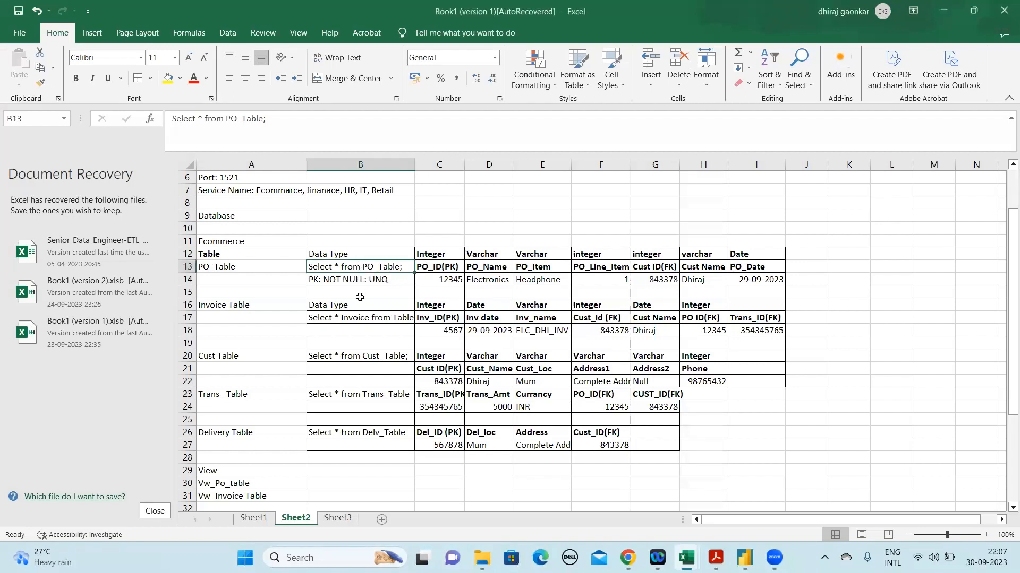
pyautogui.click(356, 319)
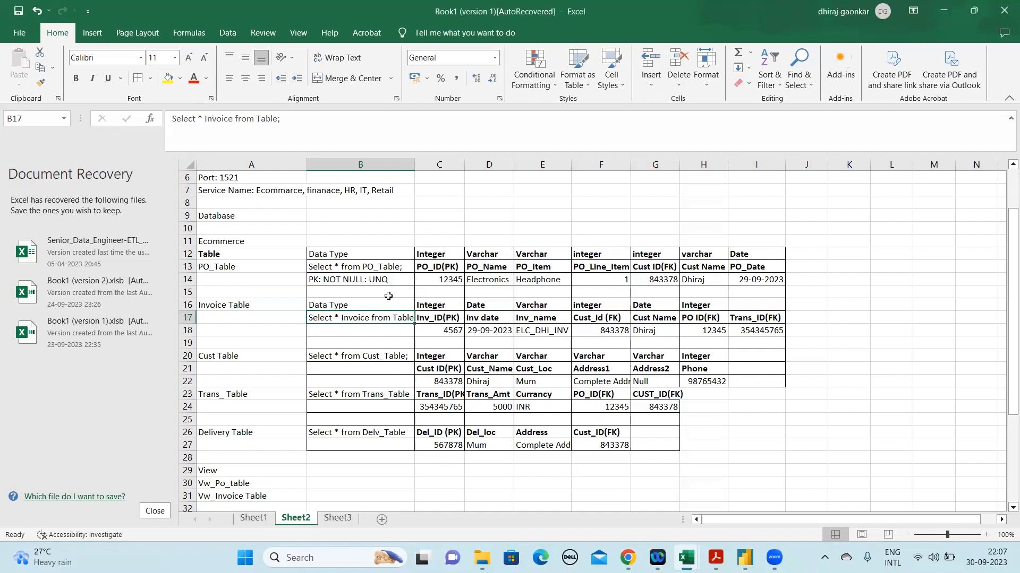
# Insert a blank row at row 15, between the PO_Table record and the Invoice Table
pyautogui.click(436, 293)
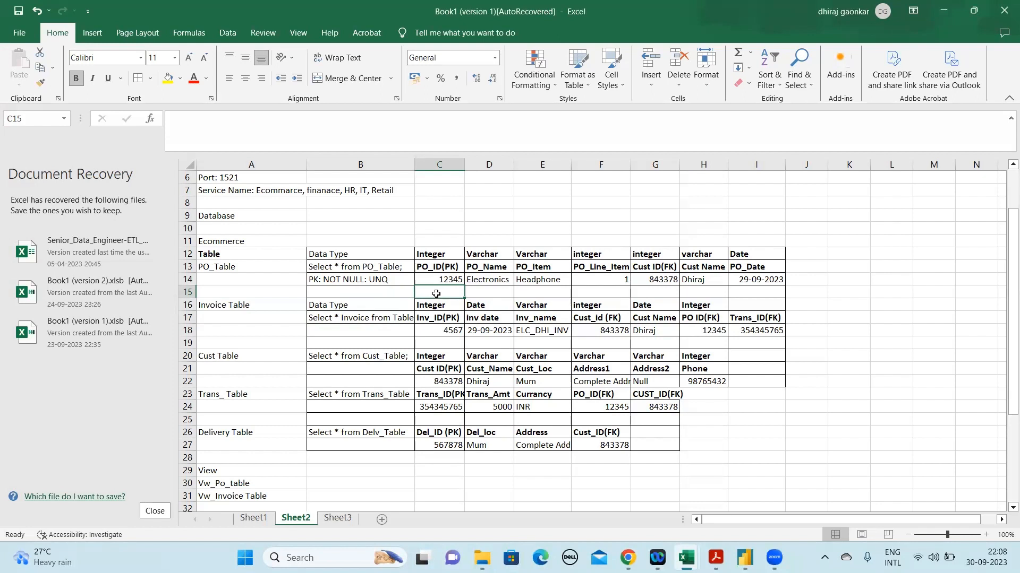
pyautogui.rightClick(189, 293)
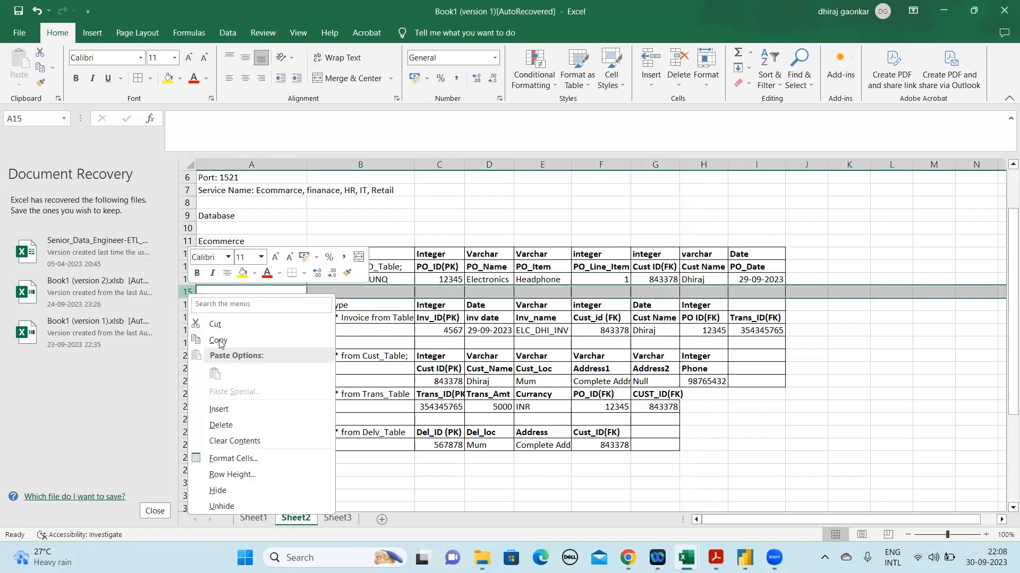
pyautogui.click(226, 409)
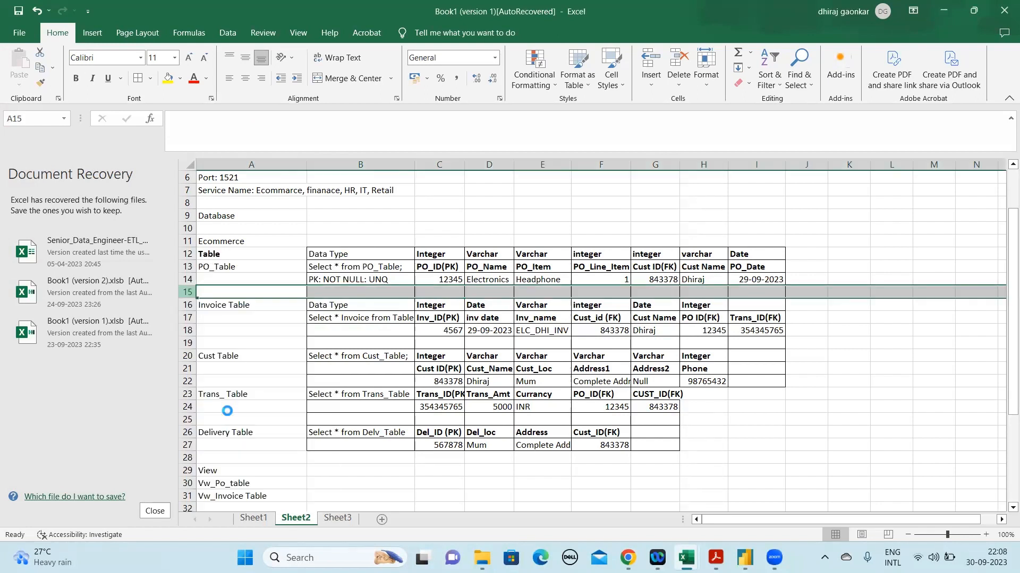
pyautogui.click(448, 289)
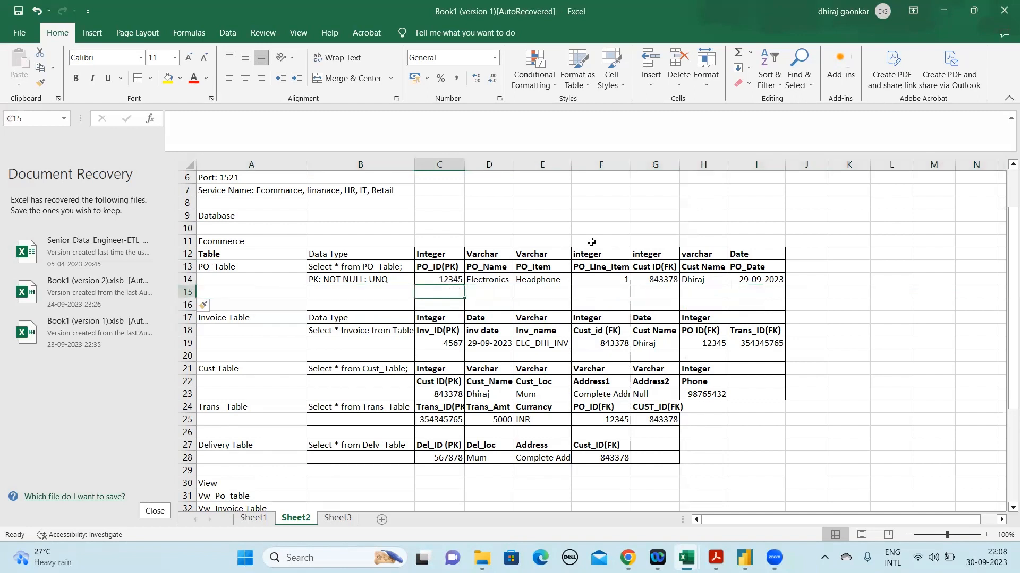
# Enter a second sample purchase order number in C15 under PO_ID(PK) of the PO_Table
pyautogui.hotkey('alt', 'Tab')
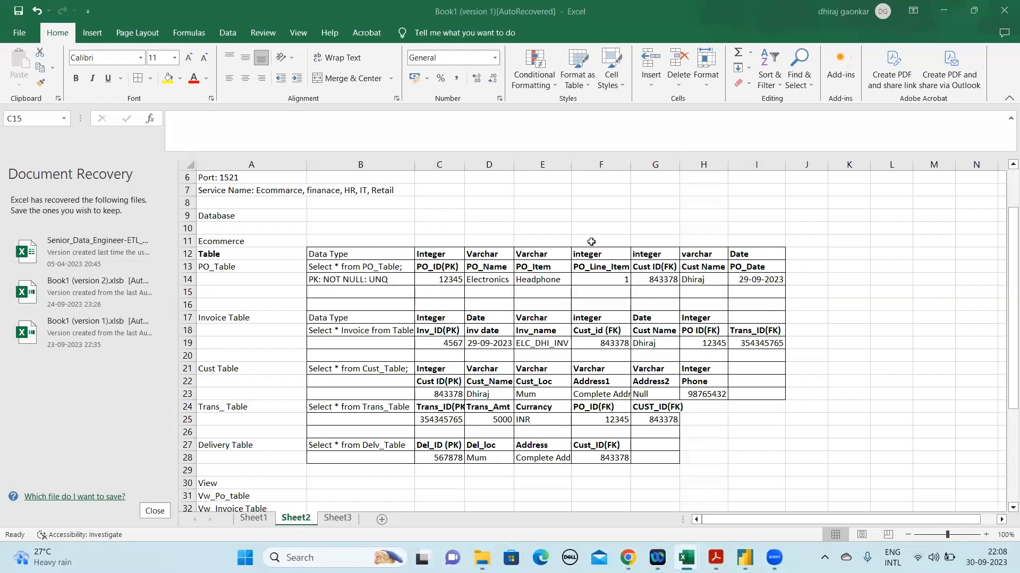
pyautogui.click(452, 289)
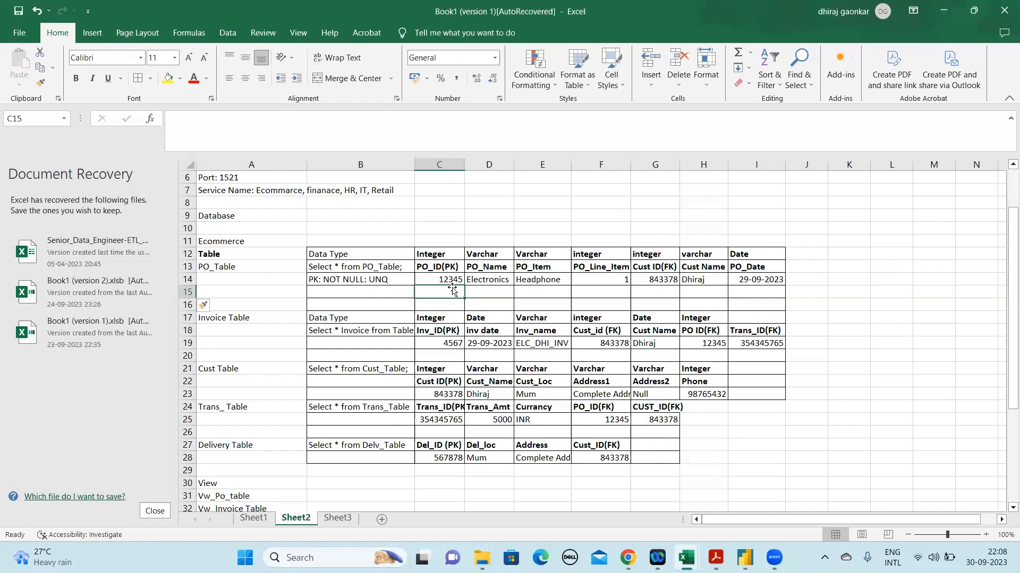
pyautogui.write('23456')
pyautogui.press('Return')
pyautogui.press('Up')
pyautogui.press('Right')
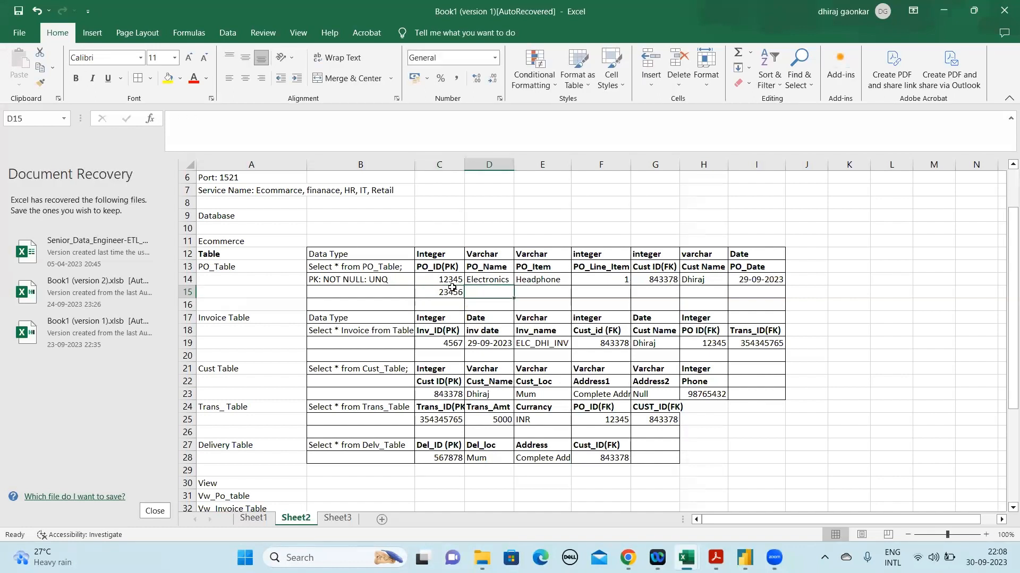
# Copy the PO_Name value Electronics from D14 into D15 for the second PO_Table record
pyautogui.press('Up')
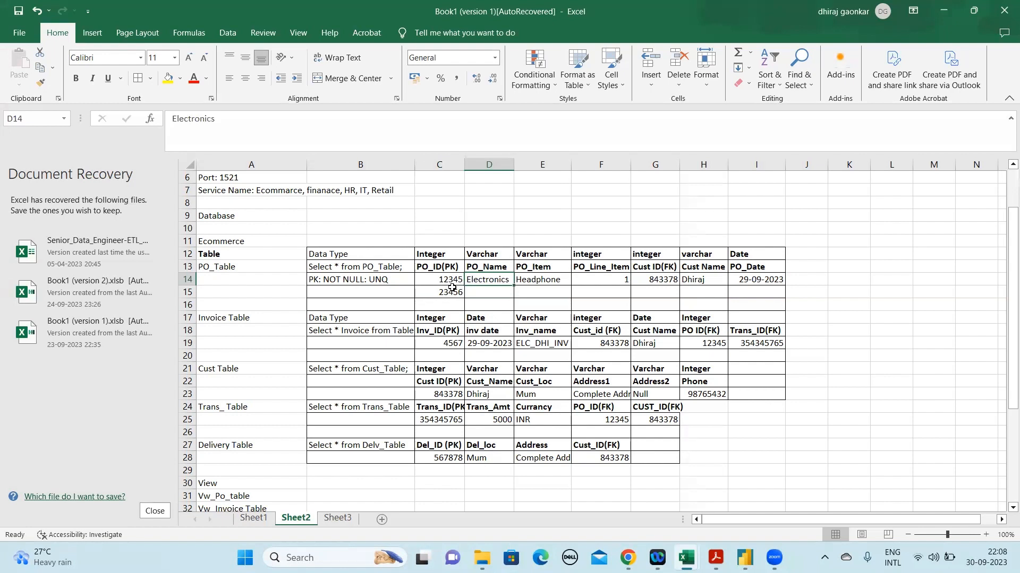
pyautogui.hotkey('ctrl', 'c')
pyautogui.press('Down')
pyautogui.hotkey('ctrl', 'v')
pyautogui.press('Escape')
pyautogui.press('Right')
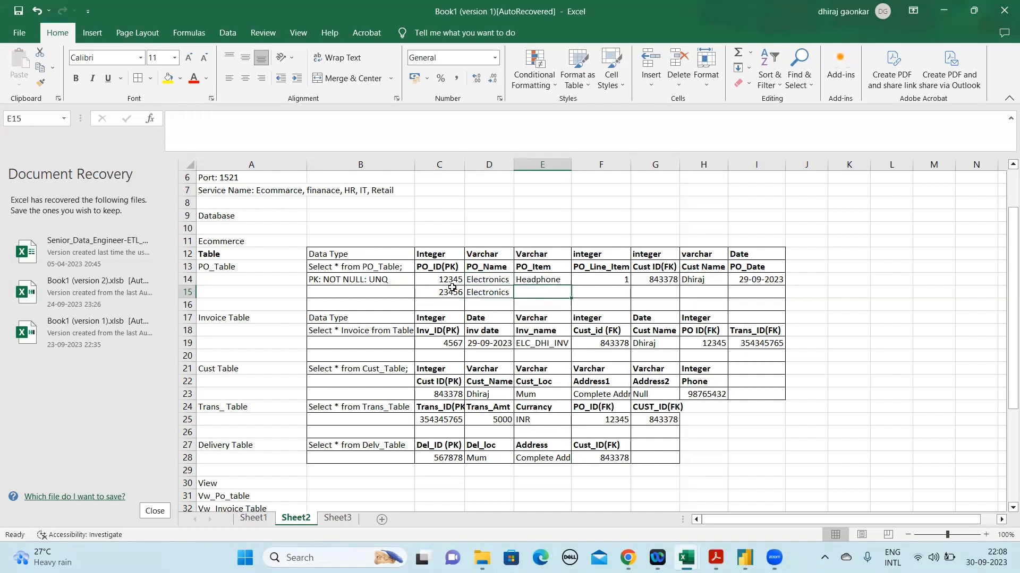
# Complete the second PO_Table record with Mobile as the PO_Item in E15 and 2 as the PO_Line_Item in F15
pyautogui.write('PO_Item')
pyautogui.press('BackSpace')
pyautogui.press('BackSpace')
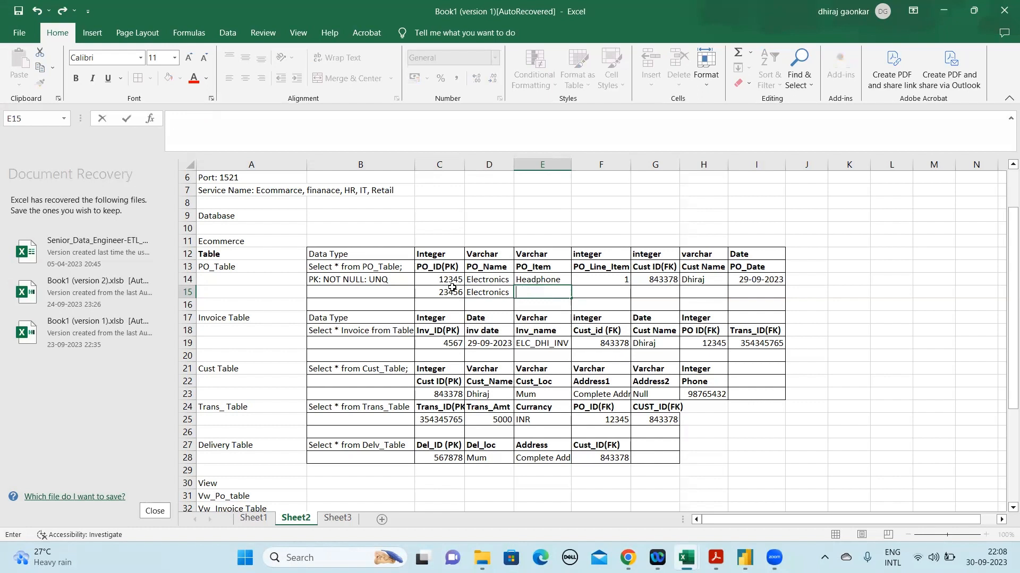
pyautogui.write('Mobile')
pyautogui.press('Return')
pyautogui.press('Up')
pyautogui.press('Right')
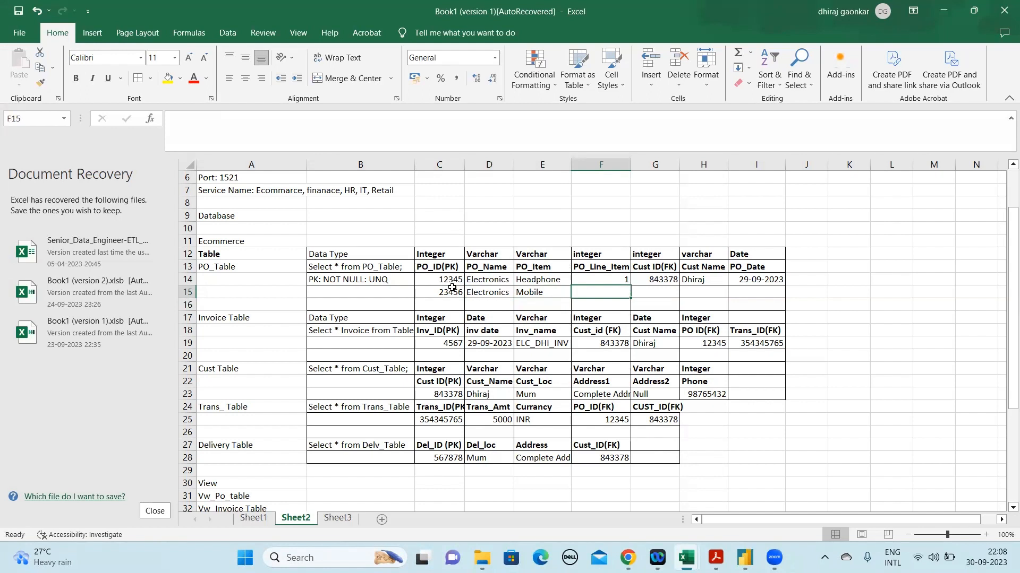
pyautogui.write('2')
pyautogui.press('Return')
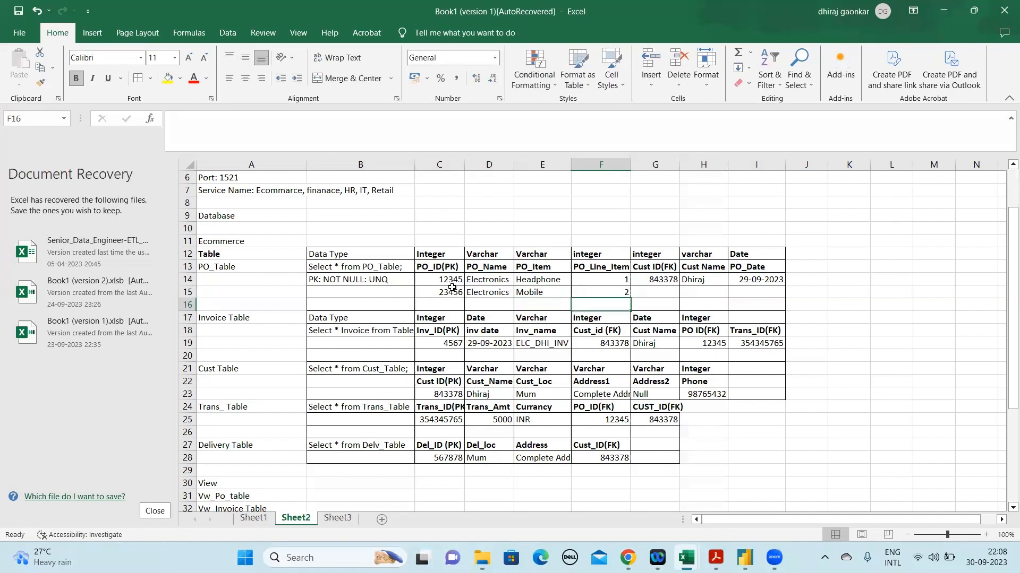
# Examine the PO_Table query and both PO_ID values alongside the Cust Table's customer ID in C23 and the Trans_Table record in row 25
pyautogui.click(452, 288)
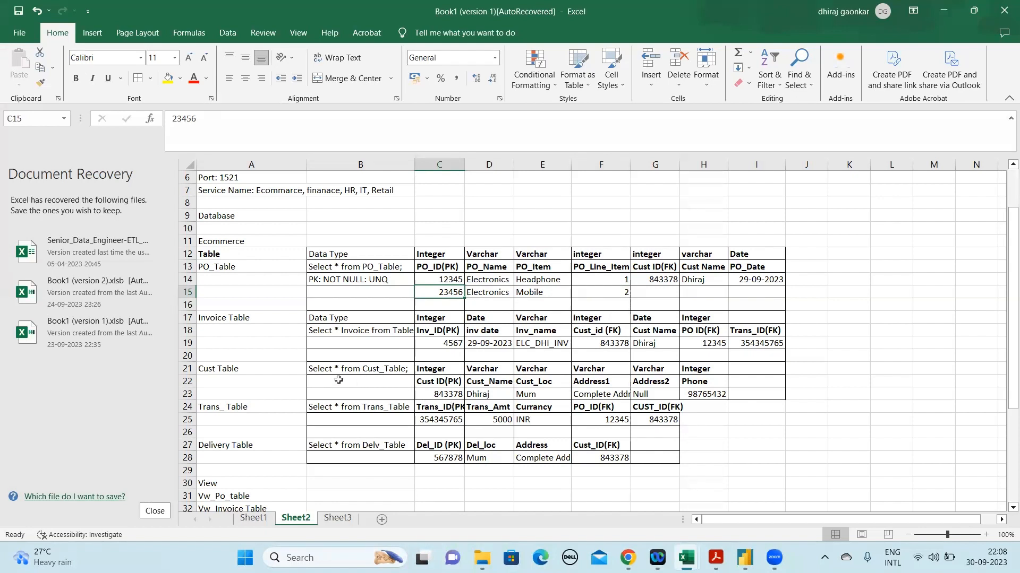
pyautogui.click(179, 419)
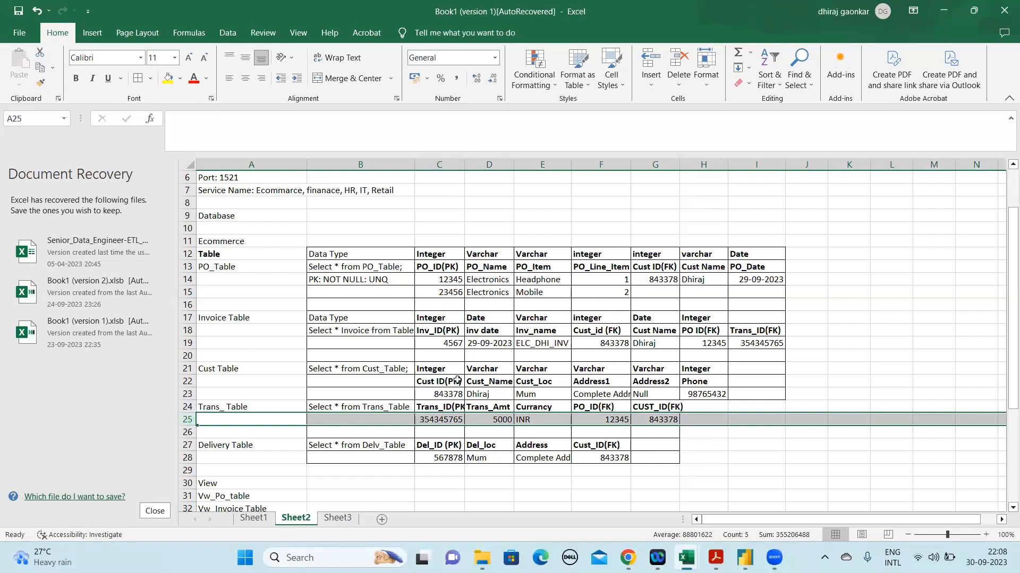
pyautogui.click(450, 393)
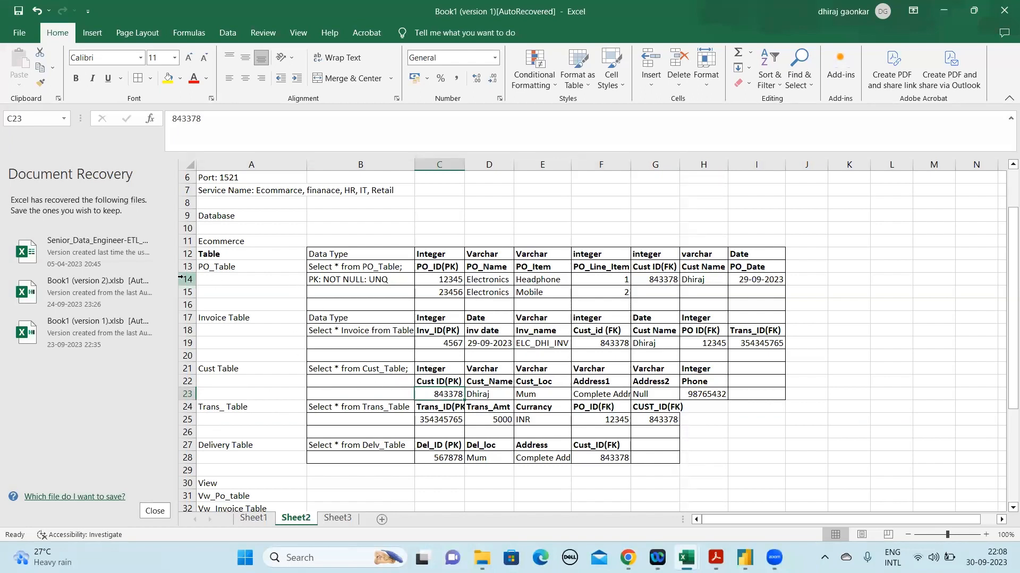
pyautogui.click(188, 260)
pyautogui.click(387, 282)
pyautogui.click(385, 264)
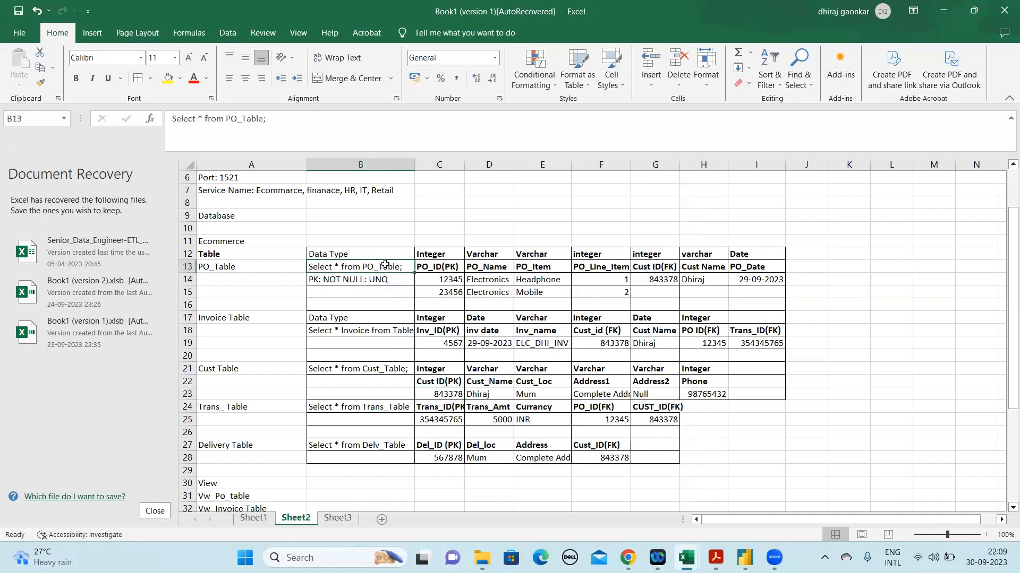
pyautogui.click(448, 393)
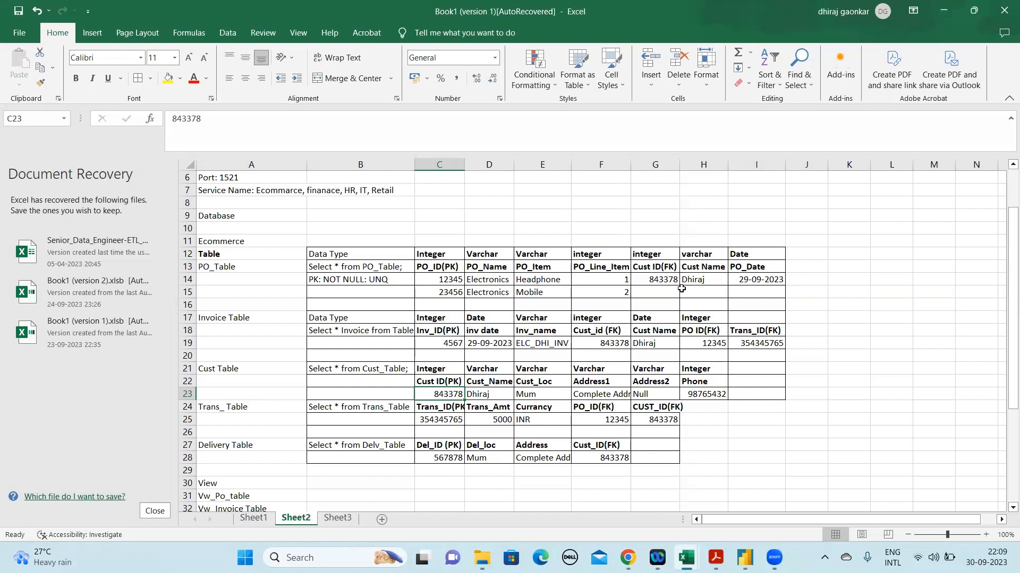
pyautogui.click(449, 280)
pyautogui.click(456, 293)
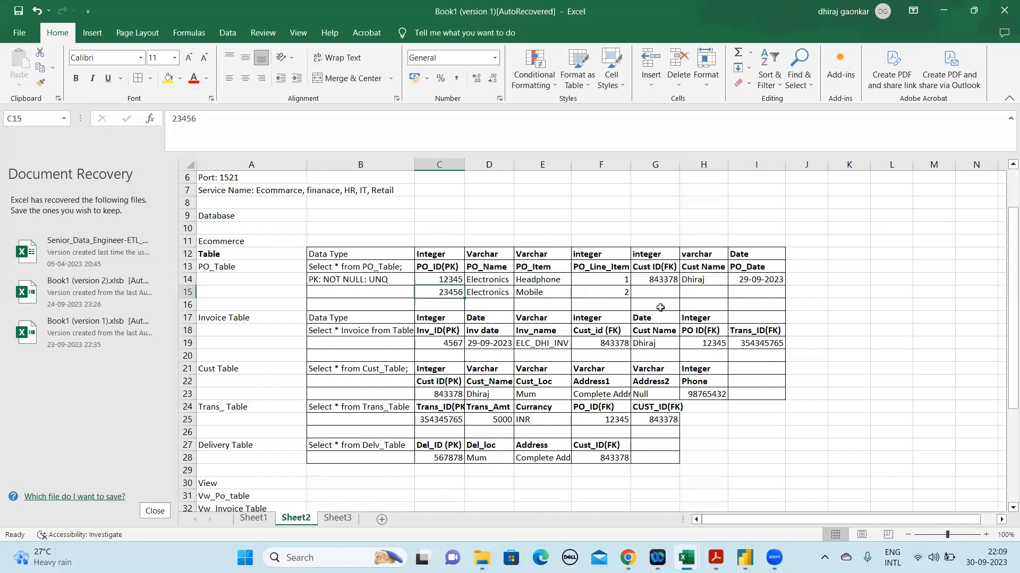
# Copy the customer ID and customer name from G14:H14 into G15:H15 for the second PO_Table record
pyautogui.click(618, 291)
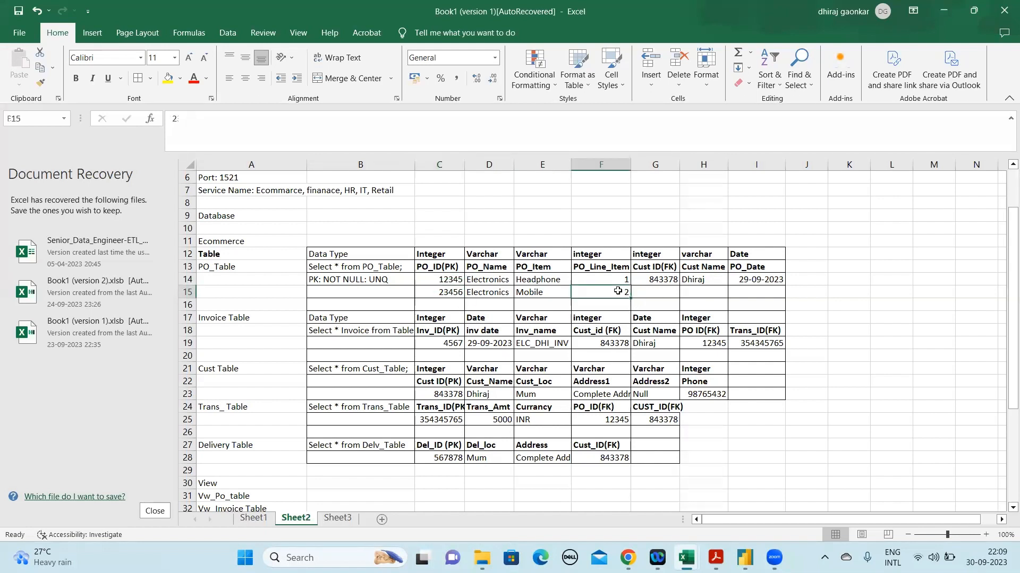
pyautogui.click(669, 292)
pyautogui.press('Up')
pyautogui.hotkey('shift', 'Right')
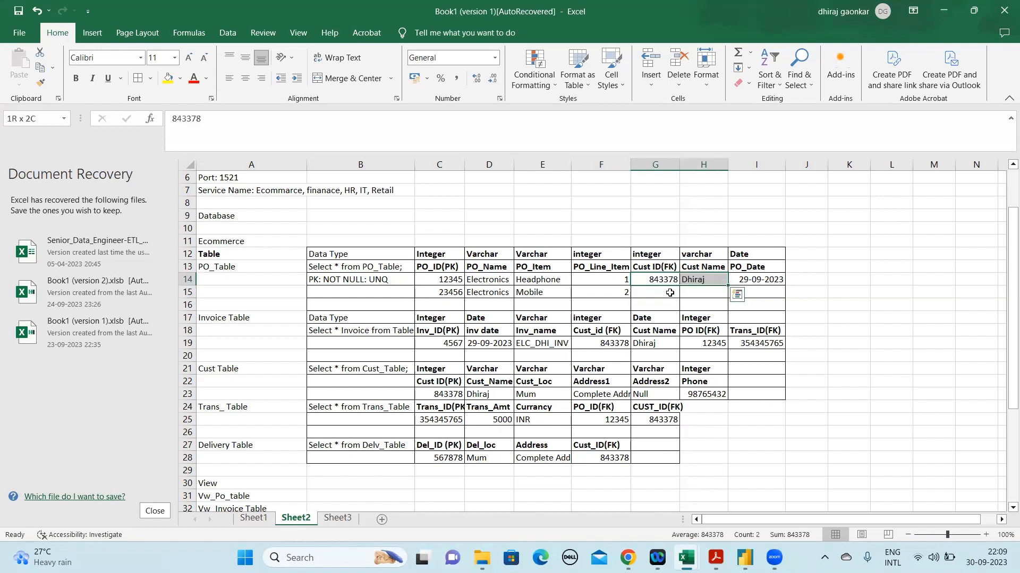
pyautogui.hotkey('ctrl', 'c')
pyautogui.press('Down')
pyautogui.hotkey('ctrl', 'v')
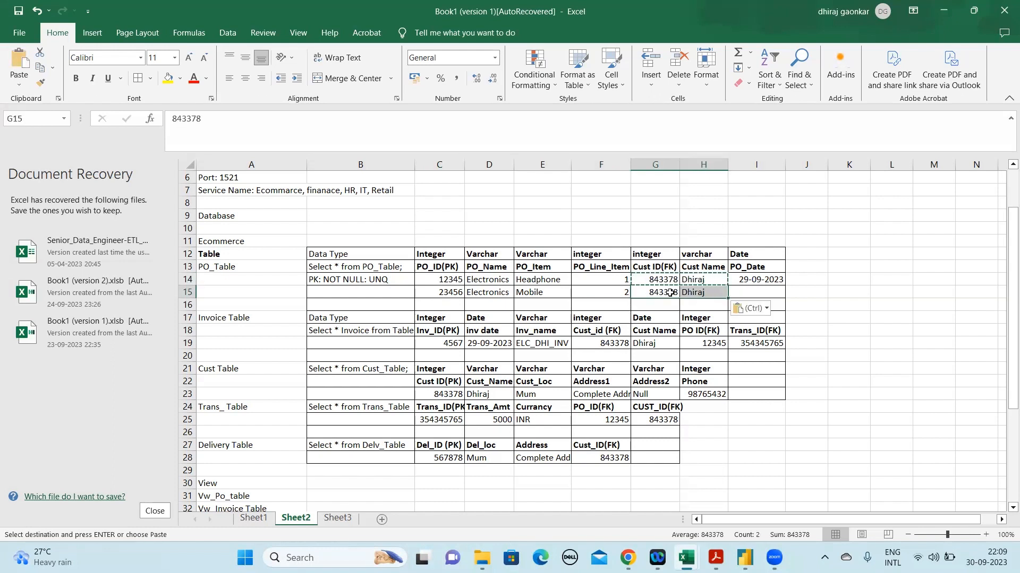
pyautogui.press('Escape')
# Copy the PO_Date 29-09-2023 from I14 into I15 for the second PO_Table record
pyautogui.click(768, 275)
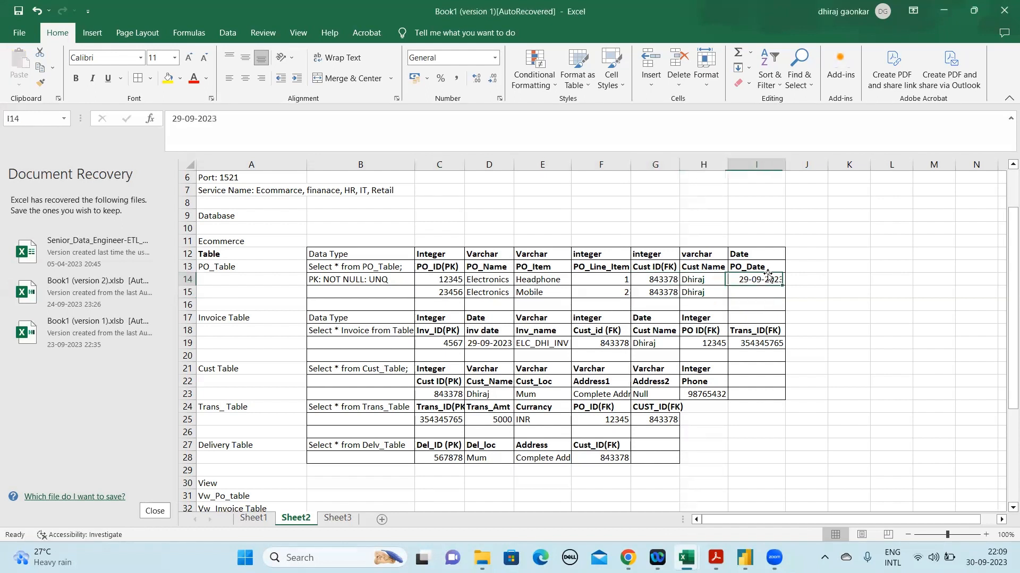
pyautogui.hotkey('ctrl', 'c')
pyautogui.press('Down')
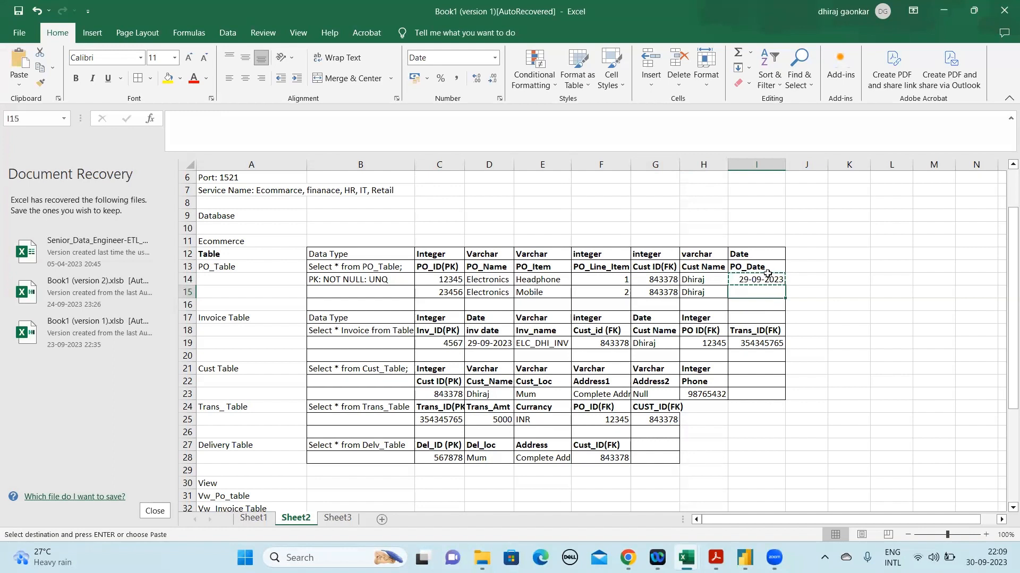
pyautogui.hotkey('ctrl', 'v')
pyautogui.press('Escape')
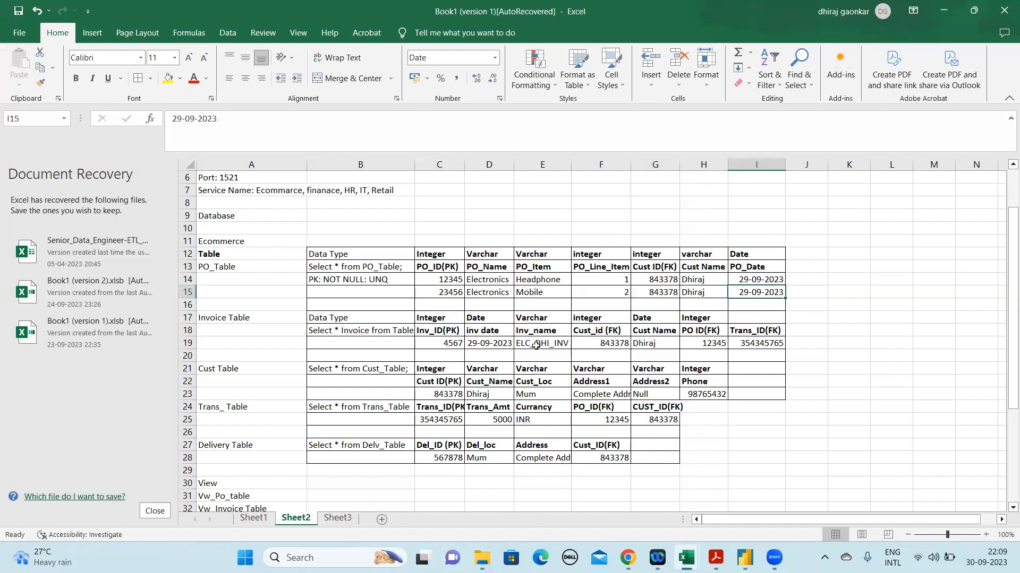
# Insert a blank row at row 20, below the Invoice Table's first record
pyautogui.click(180, 344)
pyautogui.rightClick(180, 344)
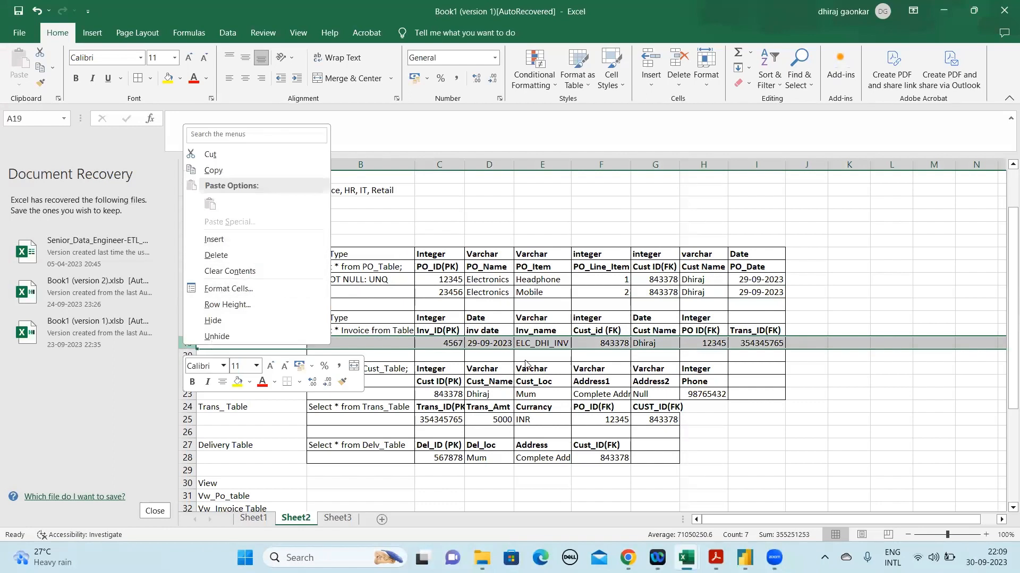
pyautogui.press('Escape')
pyautogui.click(182, 355)
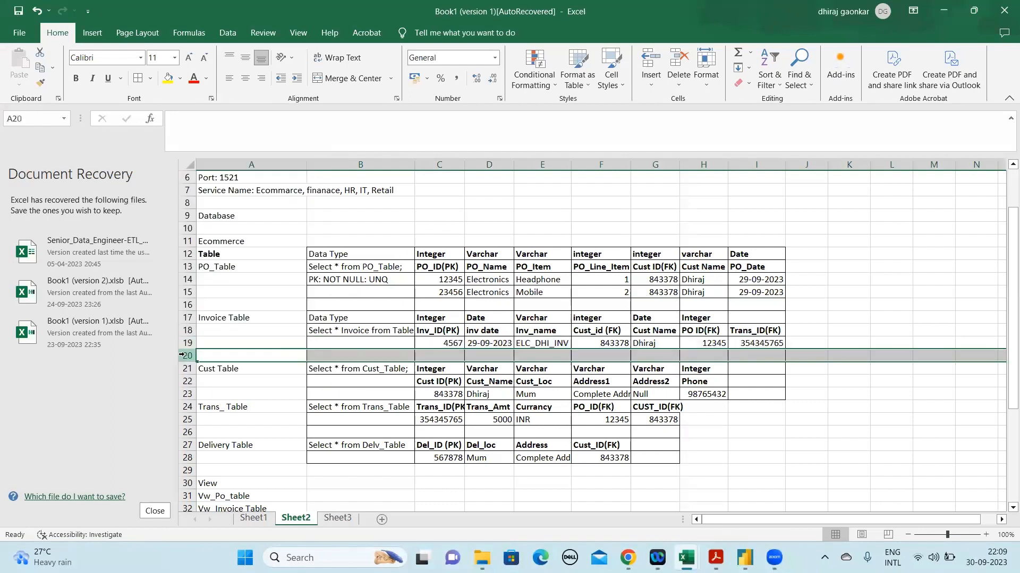
pyautogui.rightClick(182, 355)
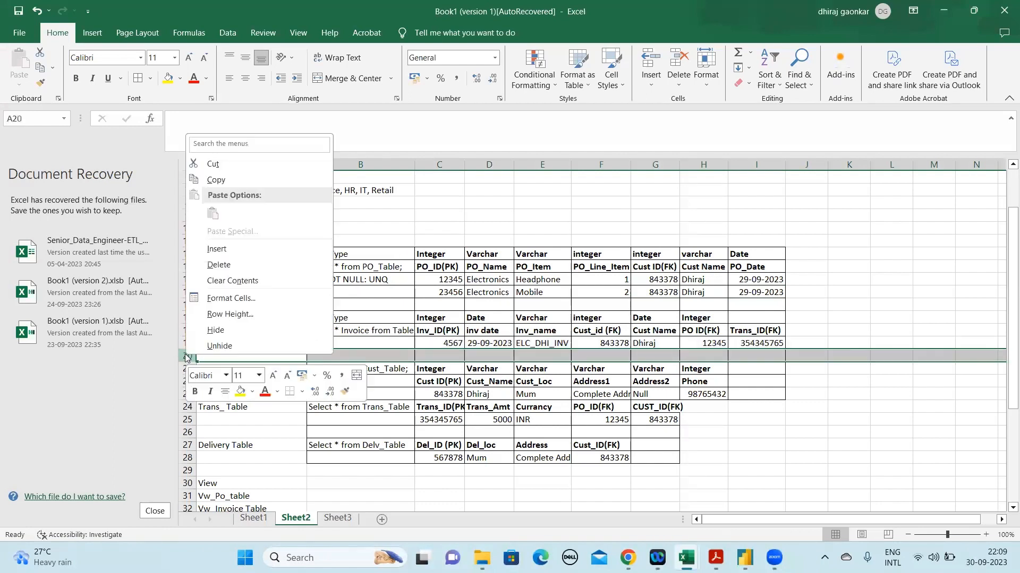
pyautogui.click(250, 248)
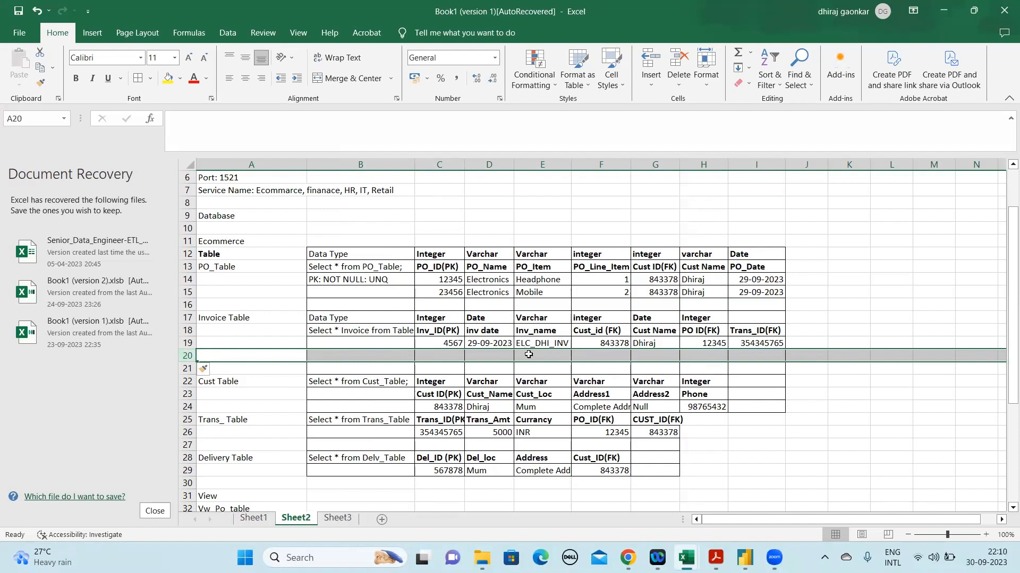
# Enter 5677 in C20 as the Inv_ID(PK) of a second Invoice Table record
pyautogui.click(462, 354)
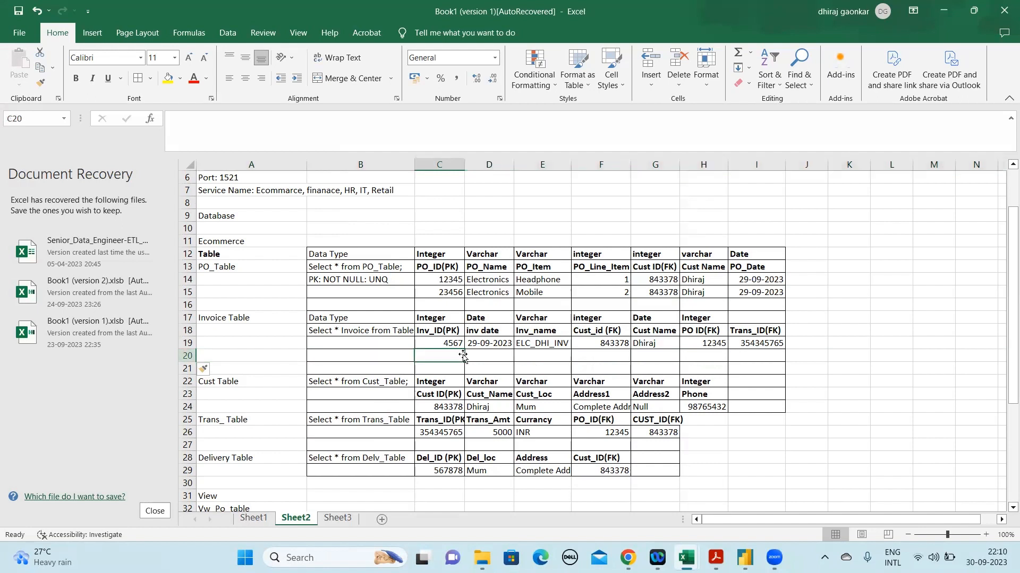
pyautogui.write('5677\\]')
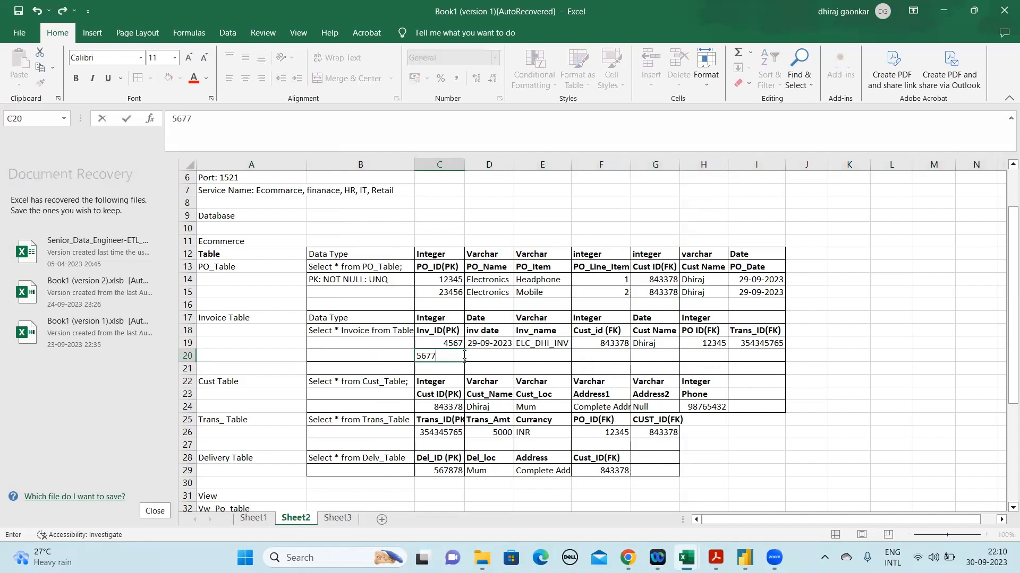
pyautogui.press('BackSpace')
pyautogui.press('BackSpace')
pyautogui.press('Return')
# Copy the invoice date 29-09-2023 from D19 into D20 for the second Invoice Table record
pyautogui.press('Up')
pyautogui.press('Right')
pyautogui.press('Up')
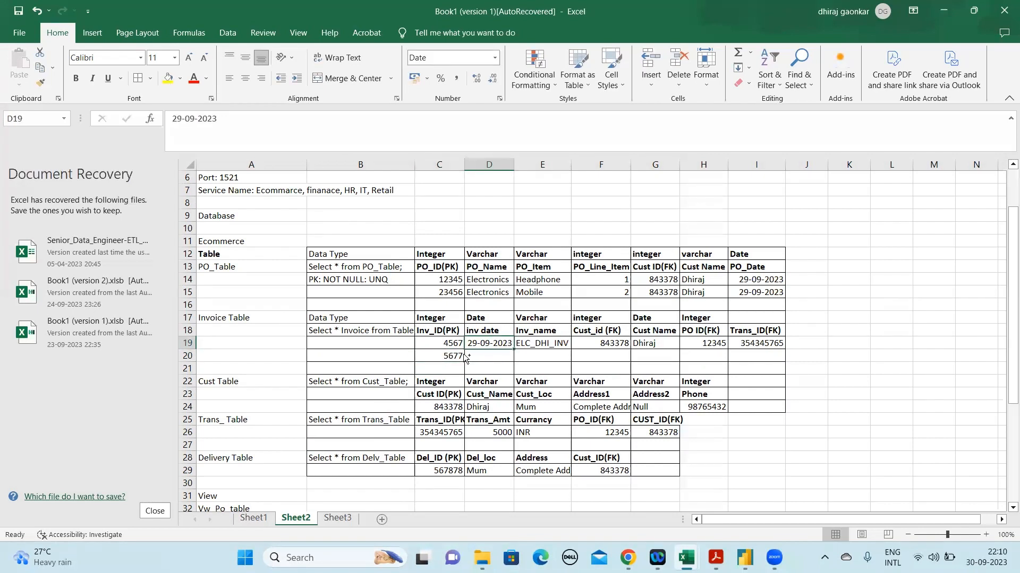
pyautogui.hotkey('ctrl', 'c')
pyautogui.press('Down')
pyautogui.hotkey('ctrl', 'v')
pyautogui.press('Escape')
# Copy the Inv_name value ELC_DHI_INV from E19 into E20 of the Invoice Table
pyautogui.press('Up')
pyautogui.press('Right')
pyautogui.hotkey('ctrl', 'c')
pyautogui.press('Down')
pyautogui.hotkey('ctrl', 'v')
pyautogui.press('ctrl')
pyautogui.press('Escape')
# Copy the customer ID and customer name from F19:G19 into F20:G20 of the Invoice Table
pyautogui.press('Up')
pyautogui.press('Right')
pyautogui.hotkey('shift', 'Right')
pyautogui.hotkey('ctrl', 'c')
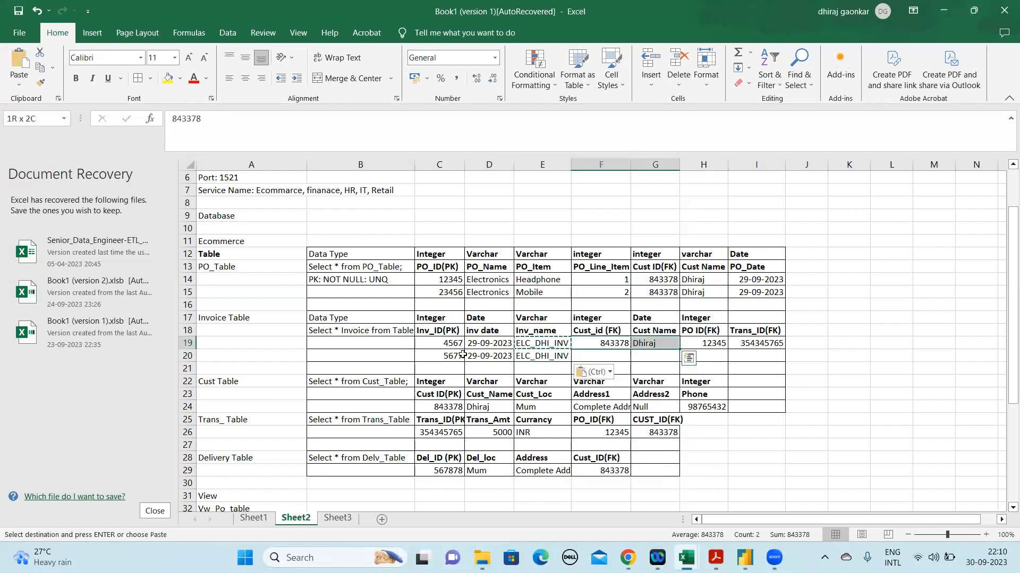
pyautogui.press('Down')
pyautogui.hotkey('ctrl', 'v')
pyautogui.press('Escape')
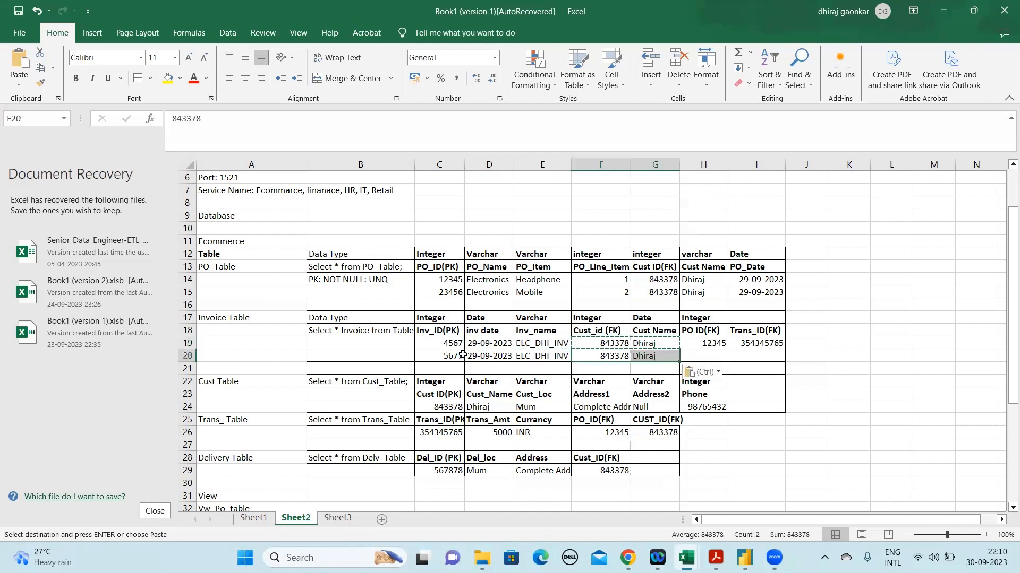
# Copy the second purchase order ID from C15 into H20 under the Invoice Table's PO ID(FK)
pyautogui.click(445, 284)
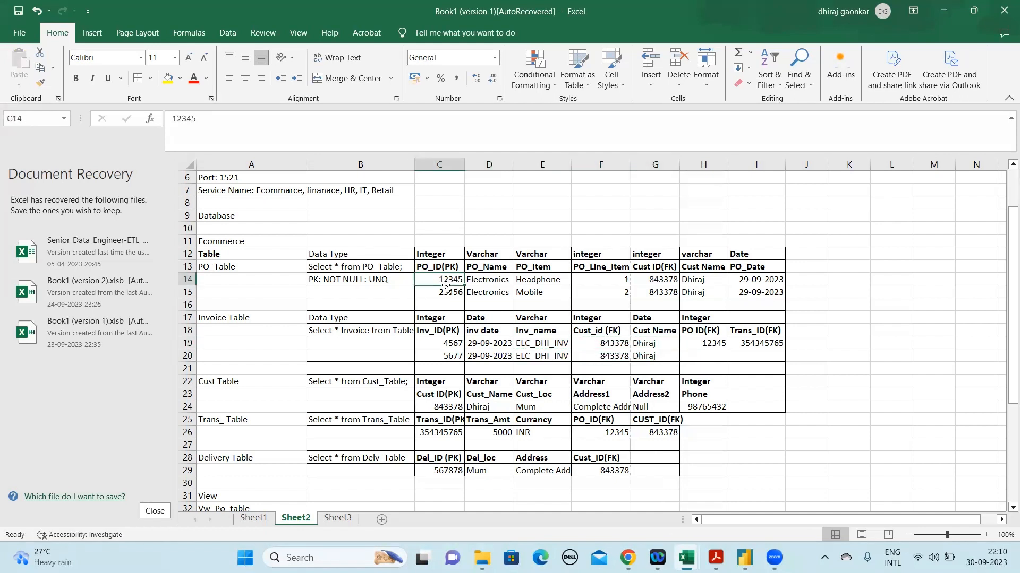
pyautogui.click(446, 289)
pyautogui.hotkey('ctrl', 'c')
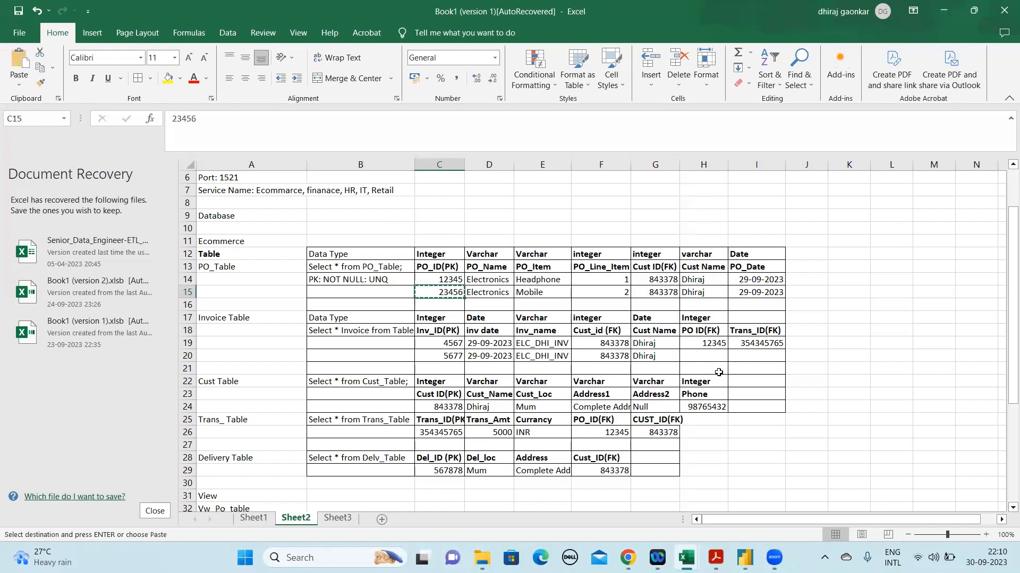
pyautogui.click(707, 346)
pyautogui.press('Down')
pyautogui.hotkey('ctrl', 'v')
pyautogui.press('Escape')
# Copy the Trans_ID(FK) value from I19 into I20 to complete the second Invoice Table record
pyautogui.press('Right')
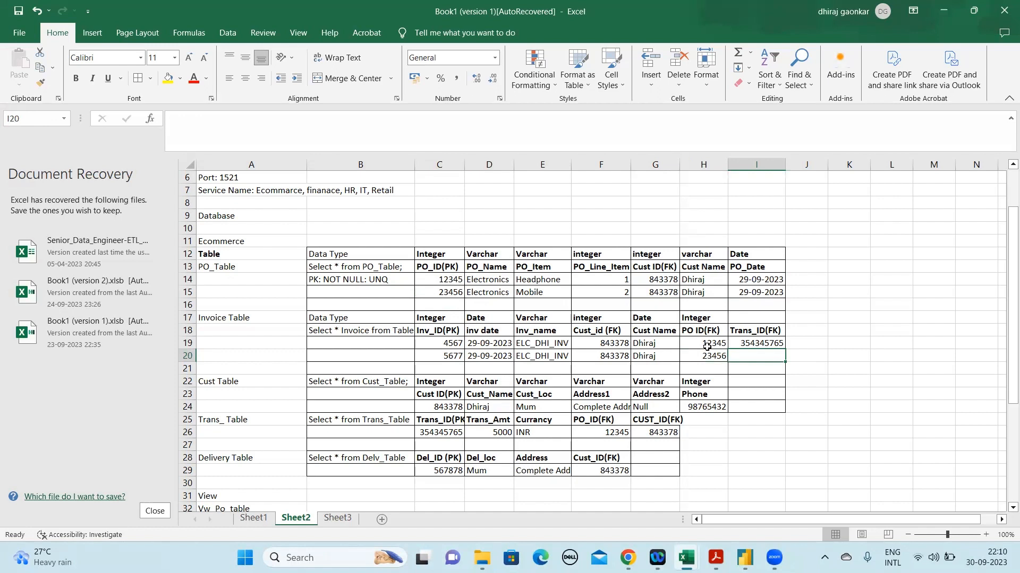
pyautogui.press('Up')
pyautogui.hotkey('ctrl', 'c')
pyautogui.press('Down')
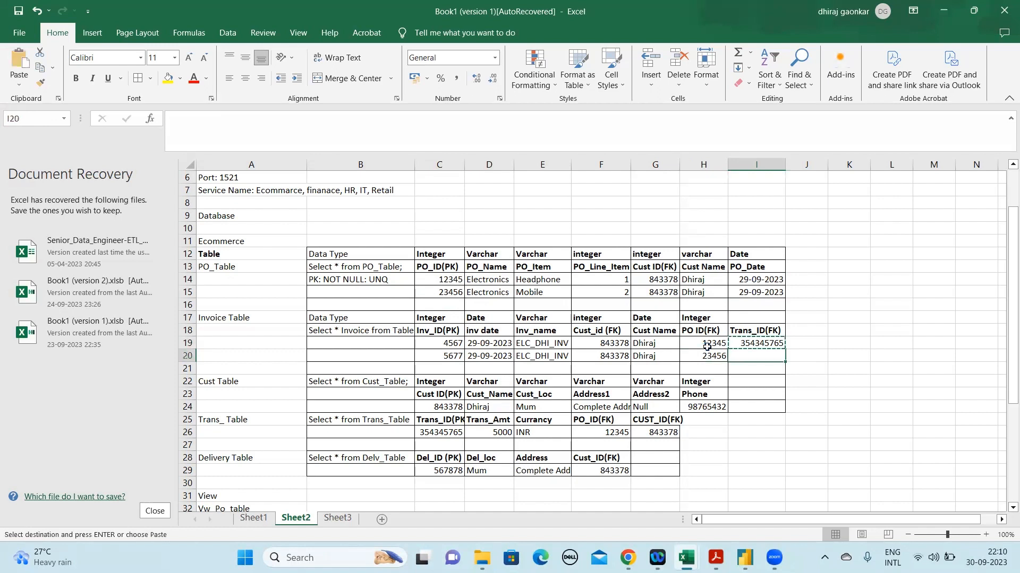
pyautogui.hotkey('ctrl', 'v')
pyautogui.press('Escape')
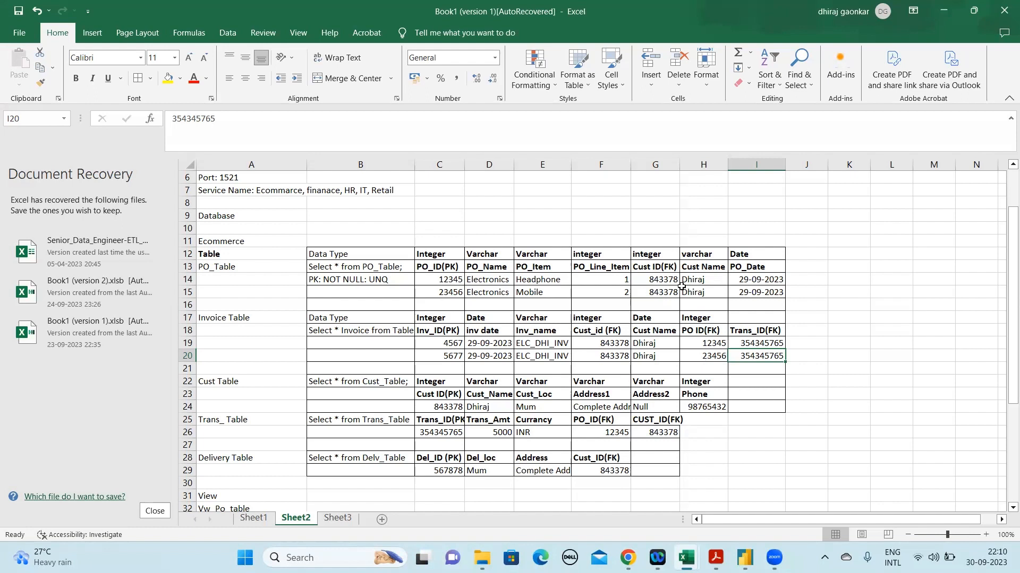
# Examine both PO_Table records in rows 14 and 15, comparing their name, item, line item, customer and date values
pyautogui.click(660, 278)
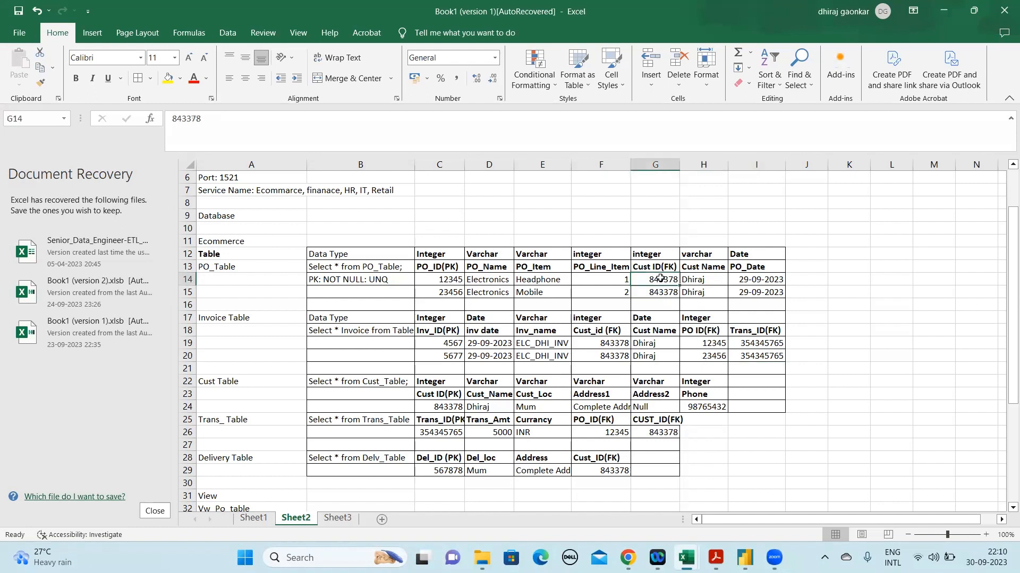
pyautogui.moveTo(660, 279); pyautogui.dragTo(659, 292)
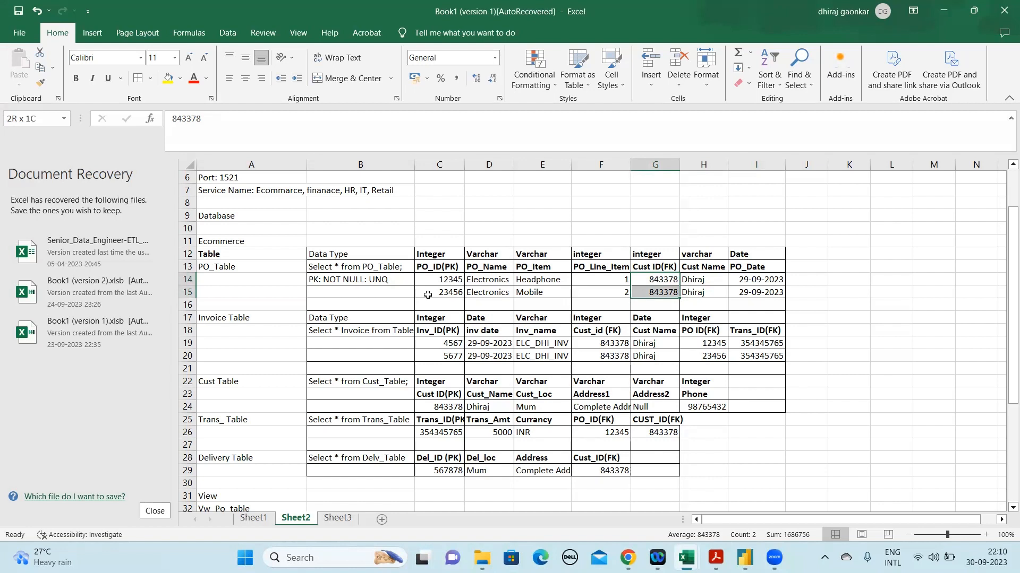
pyautogui.click(479, 279)
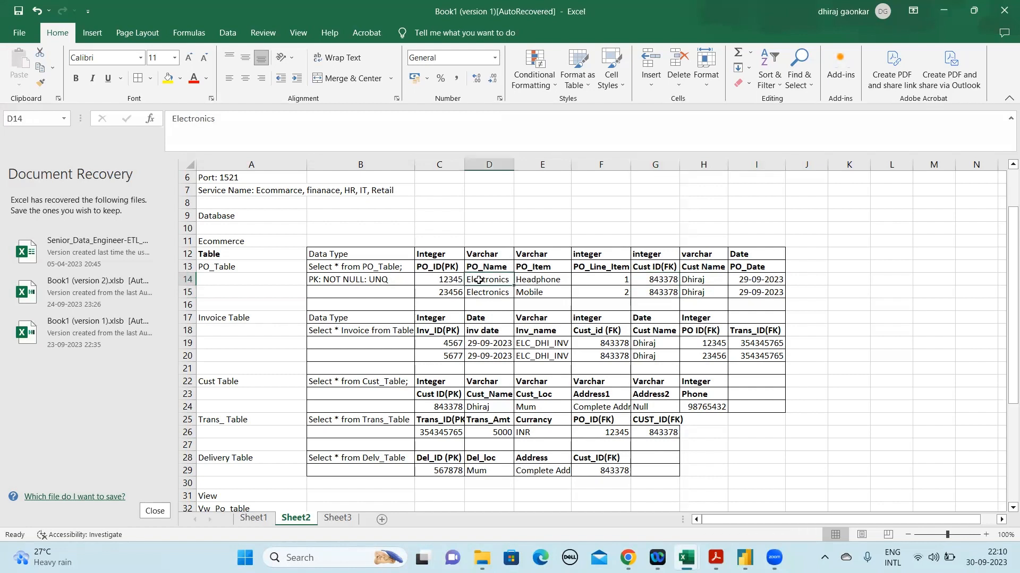
pyautogui.click(558, 288)
pyautogui.click(545, 277)
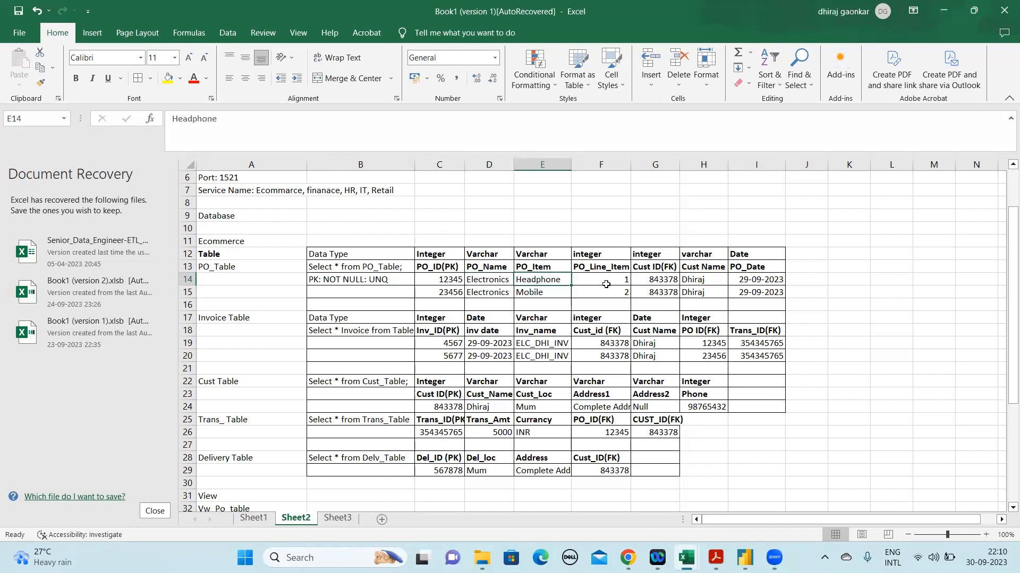
pyautogui.moveTo(621, 281); pyautogui.dragTo(621, 292)
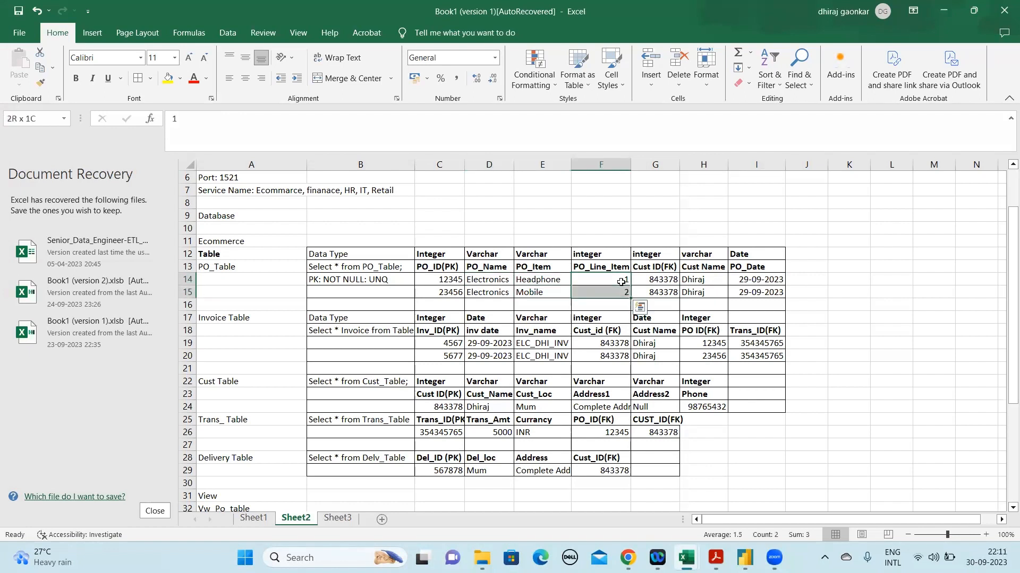
pyautogui.click(660, 279)
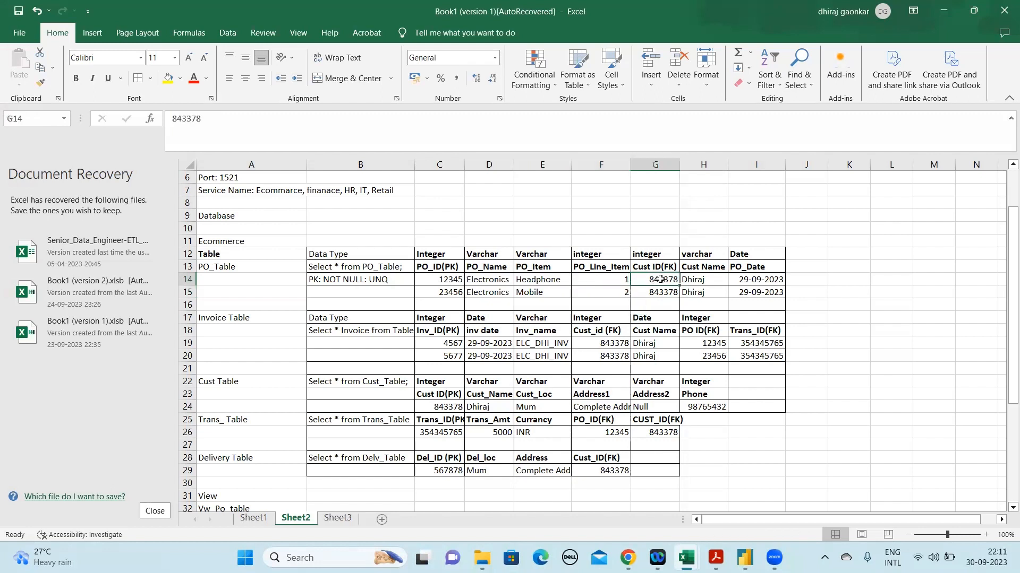
pyautogui.hotkey('shift', 'Down')
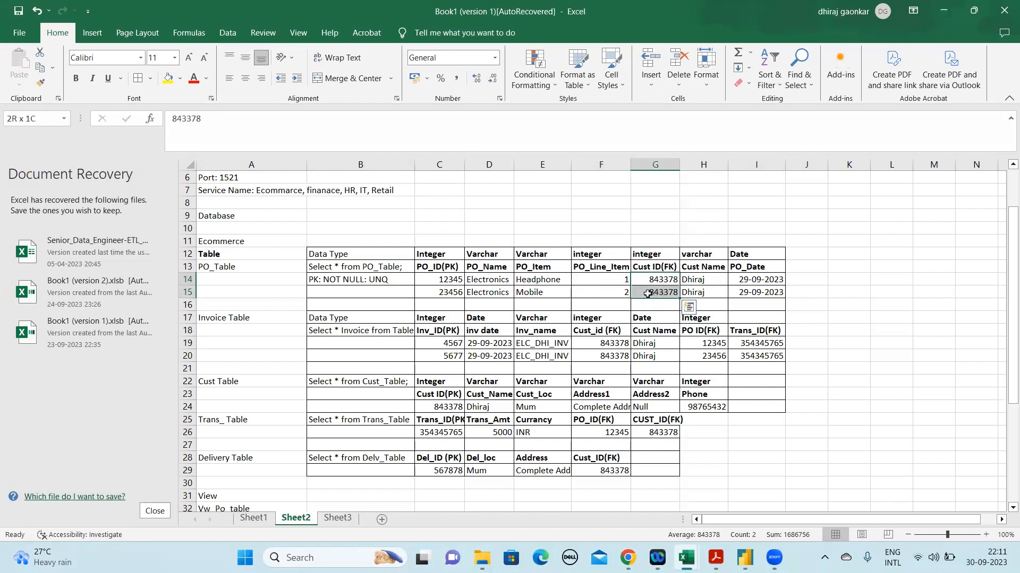
pyautogui.click(695, 279)
pyautogui.hotkey('shift', 'Down')
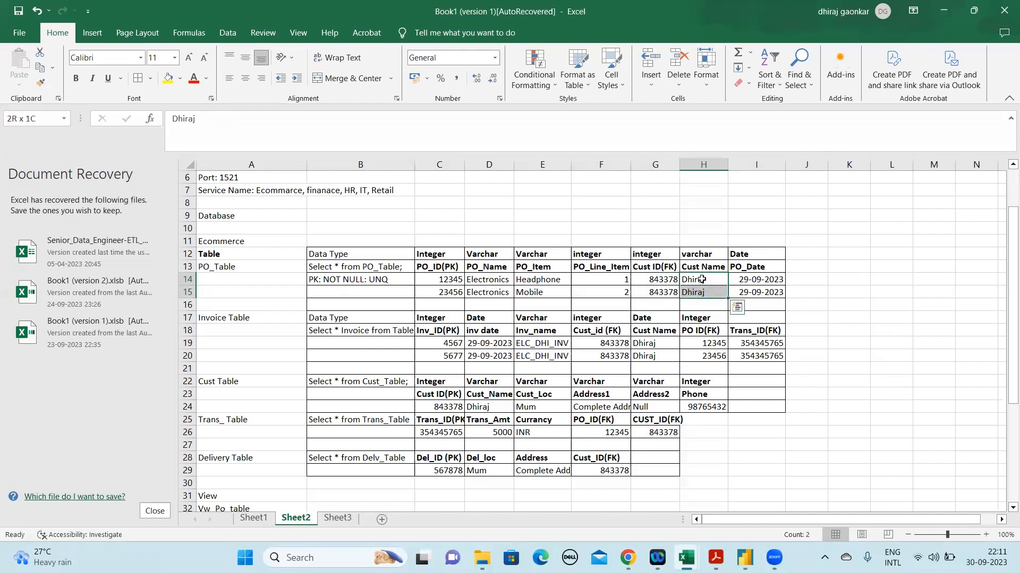
pyautogui.click(774, 287)
pyautogui.hotkey('shift', 'Up')
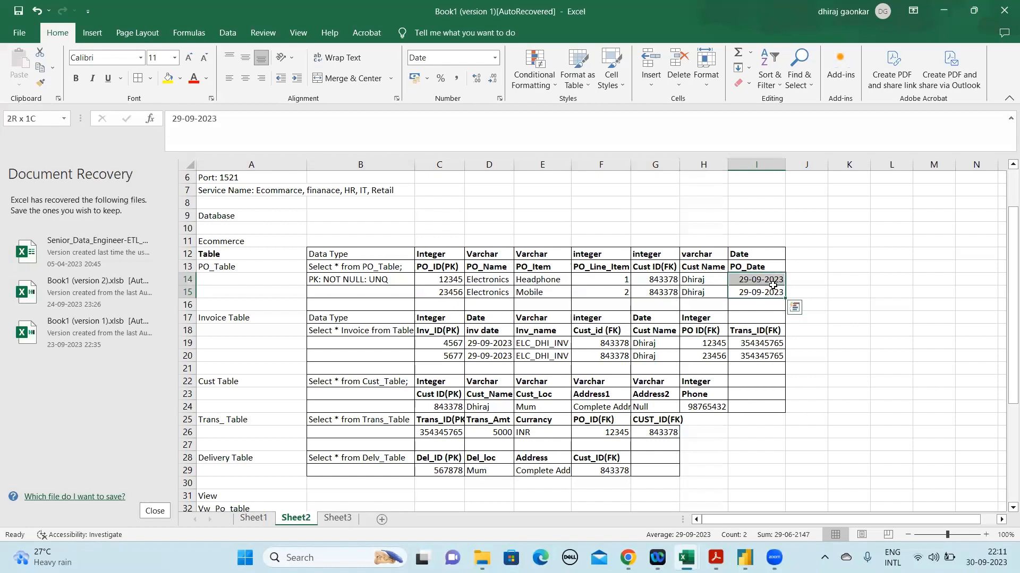
pyautogui.click(490, 290)
pyautogui.click(551, 295)
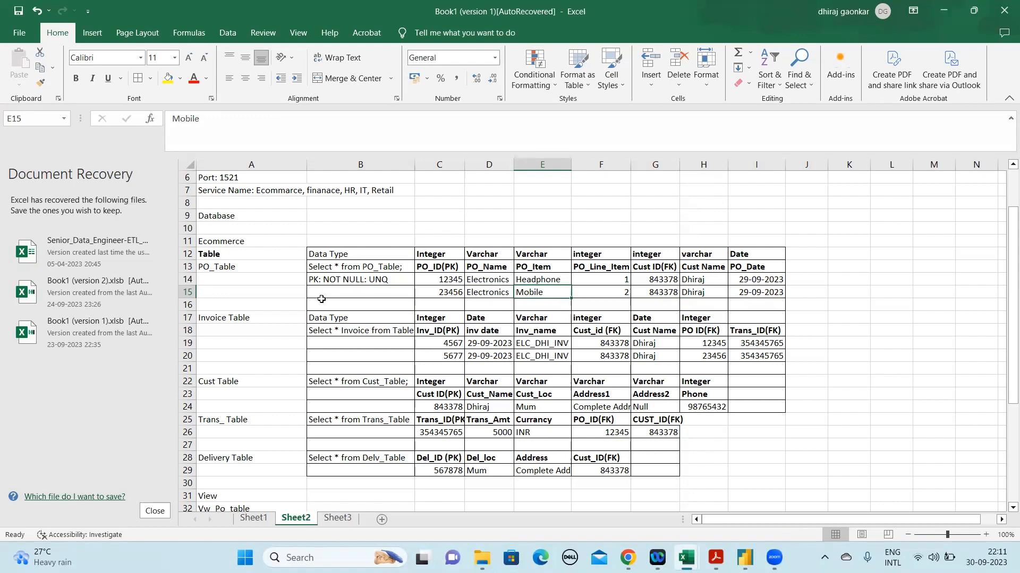
# Examine the Invoice Table's header in row 17 and its records in rows 19 and 20, including D20:G20
pyautogui.click(187, 318)
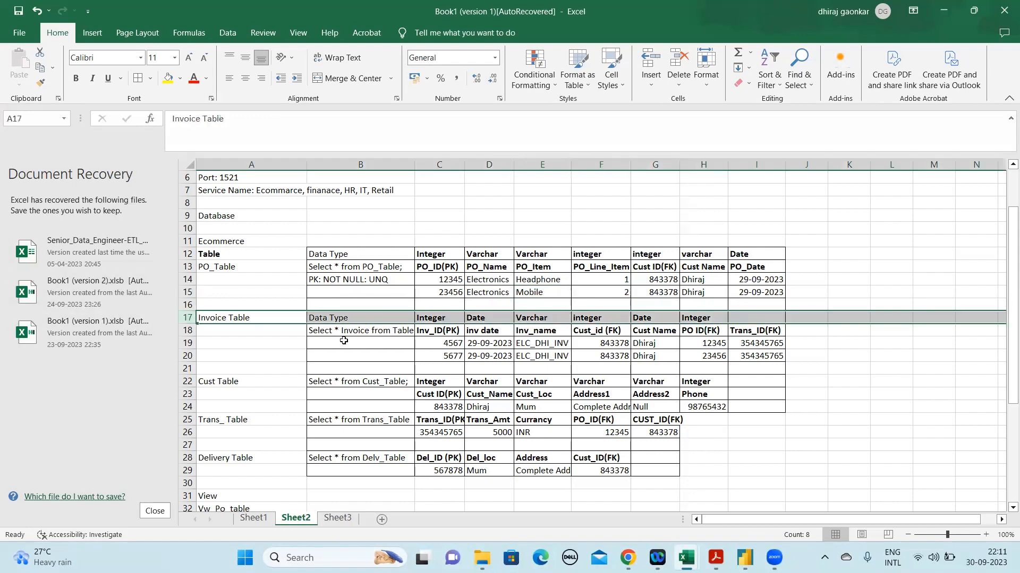
pyautogui.click(473, 344)
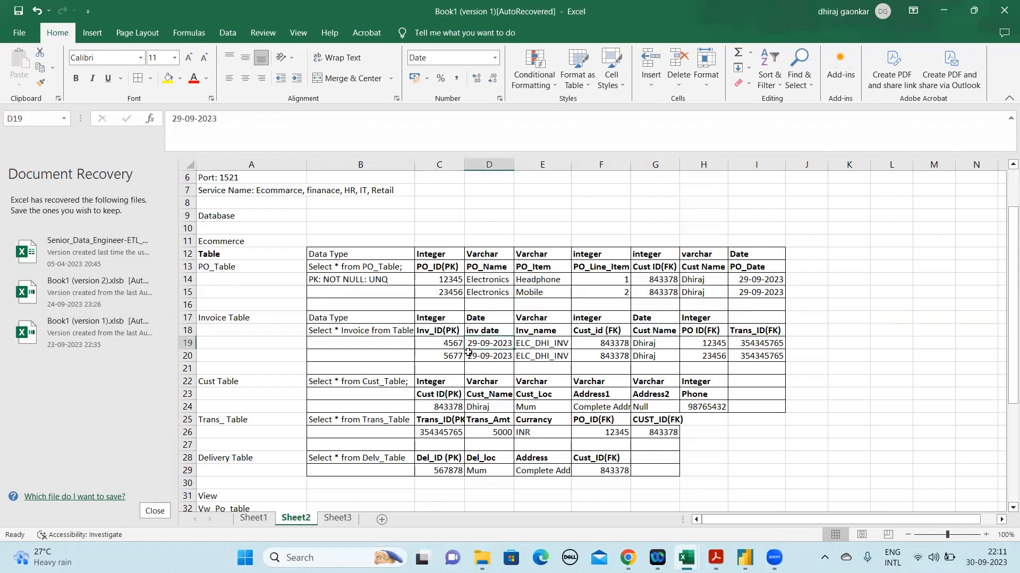
pyautogui.click(451, 357)
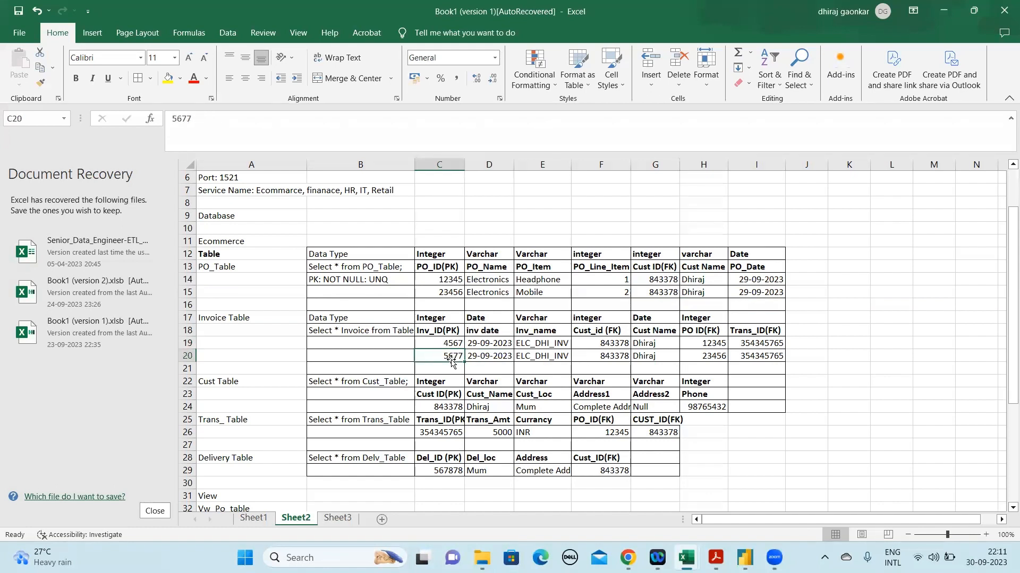
pyautogui.click(506, 356)
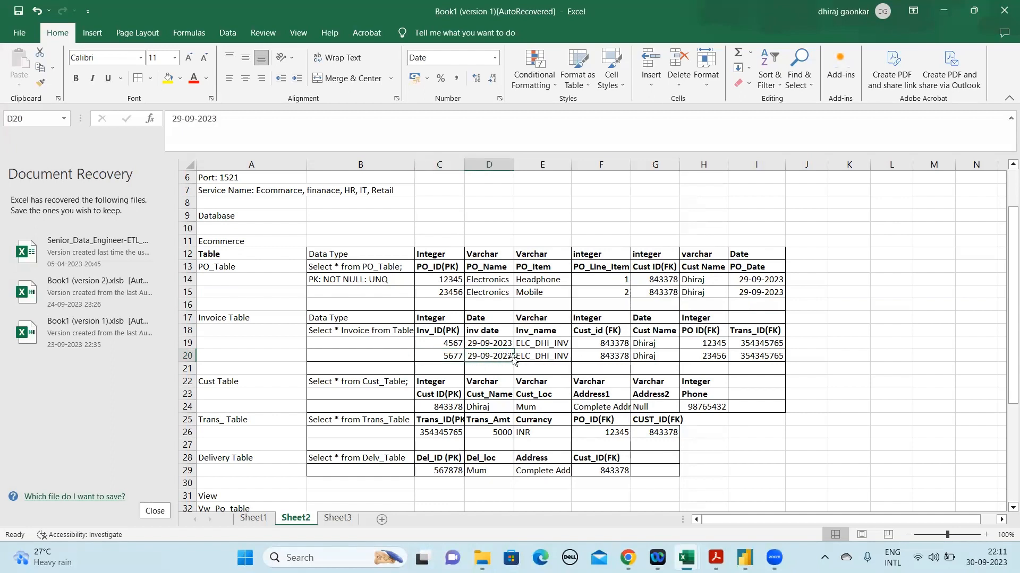
pyautogui.hotkey('shift', 'Right')
pyautogui.hotkey('shift', 'Right')
pyautogui.hotkey('shift', 'Right')
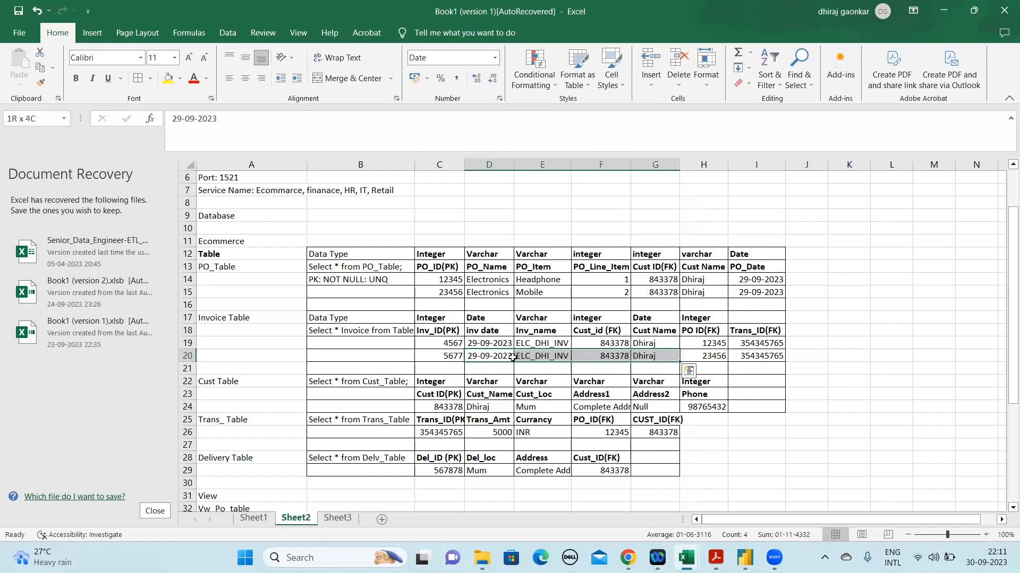
# Compare the second Invoice Table record's PO ID in H20 with C15, and examine the PO_Table records in rows 14 and 15
pyautogui.hotkey('shift', 'Right')
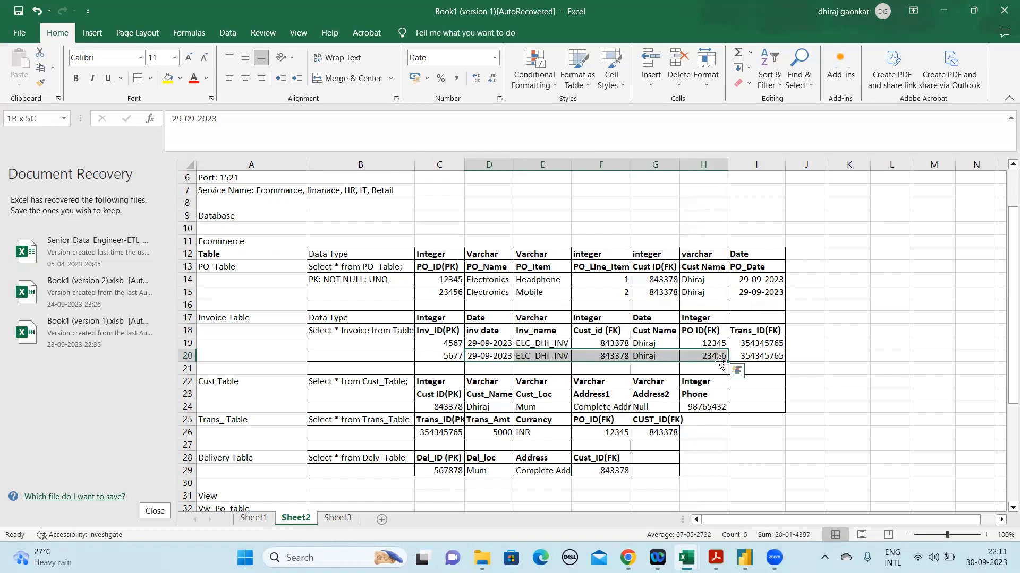
pyautogui.click(440, 295)
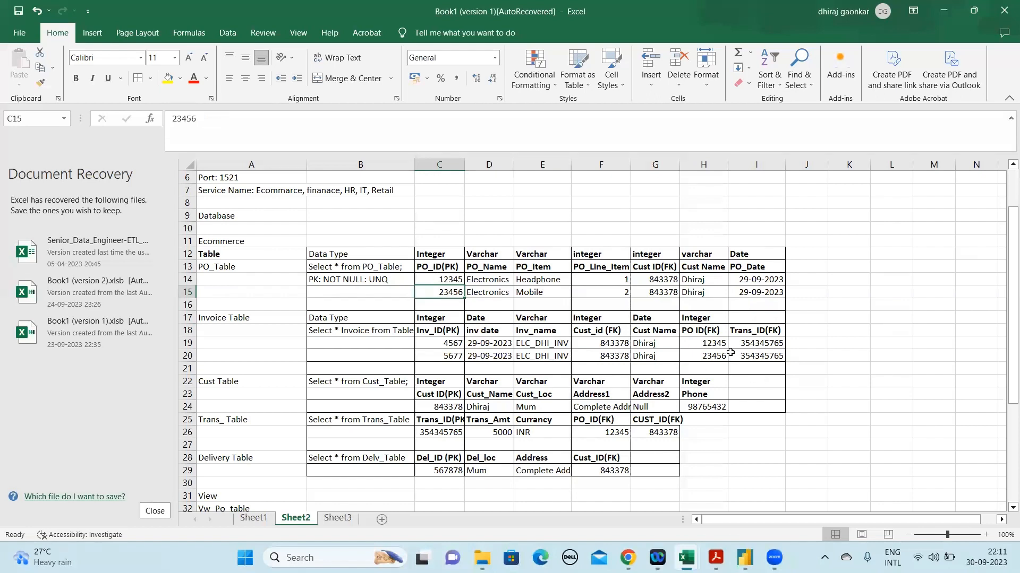
pyautogui.click(710, 354)
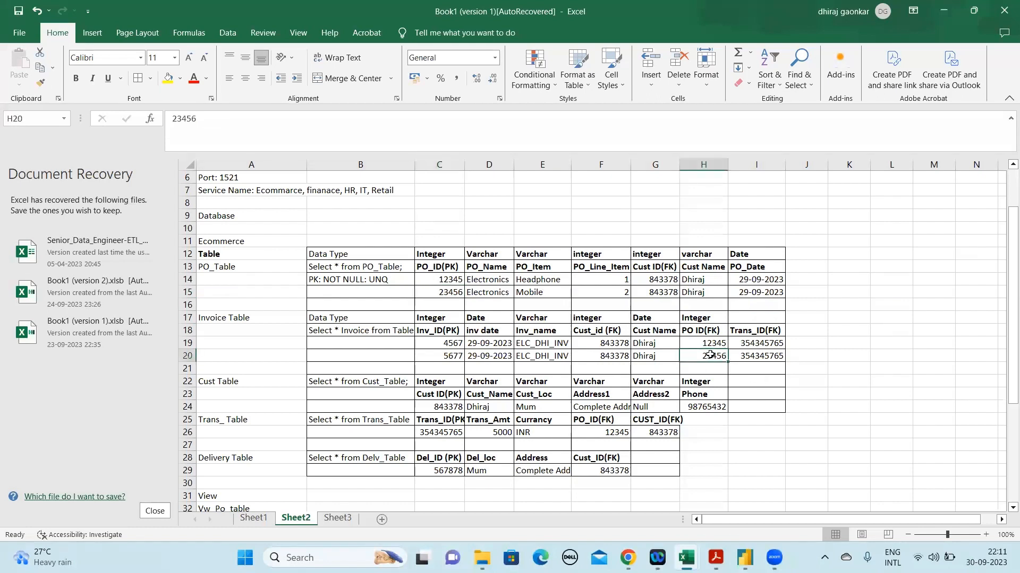
pyautogui.click(618, 353)
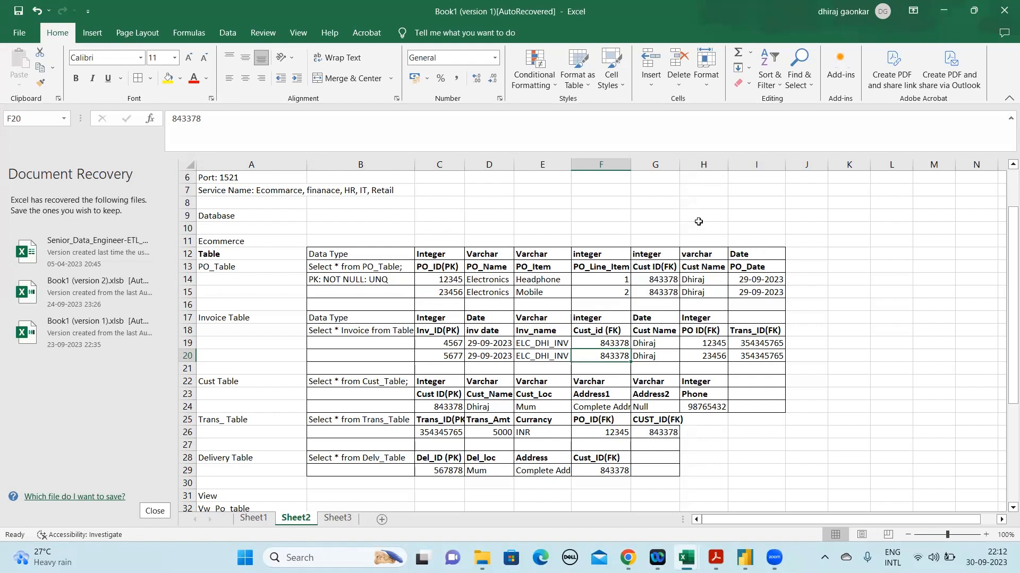
pyautogui.click(433, 281)
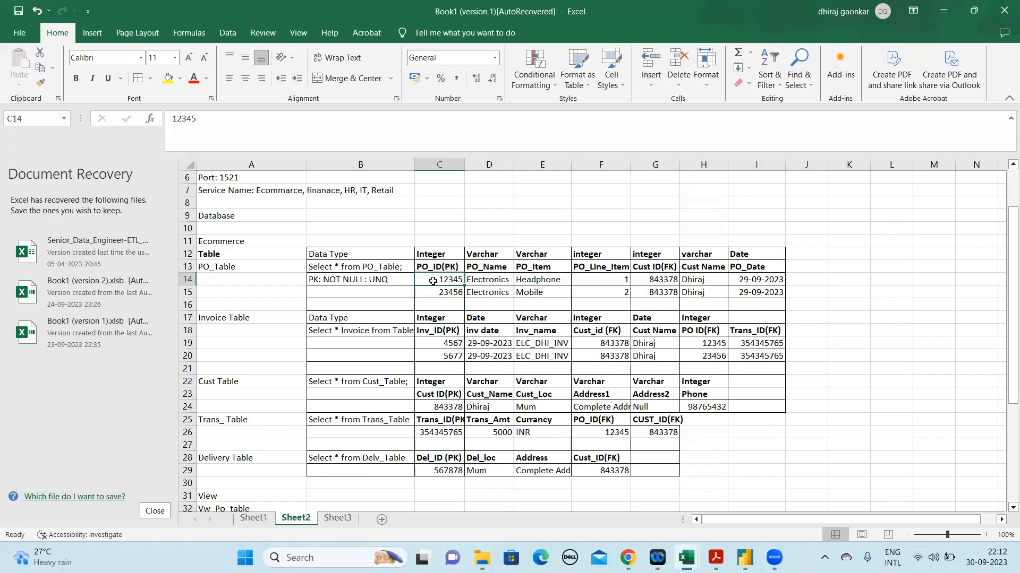
pyautogui.click(187, 280)
pyautogui.hotkey('shift', 'Down')
pyautogui.hotkey('shift', 'Down')
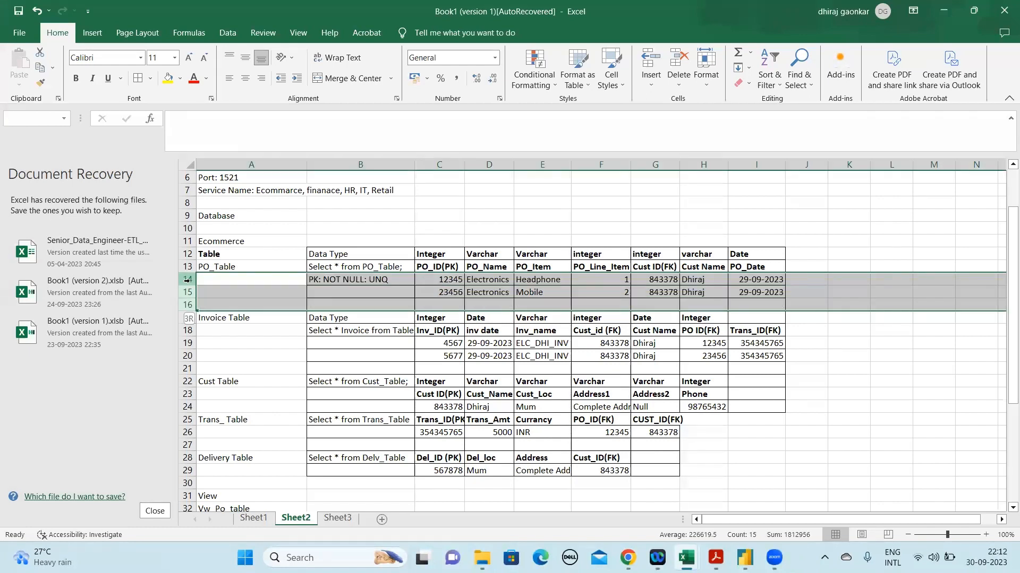
pyautogui.hotkey('shift', 'Up')
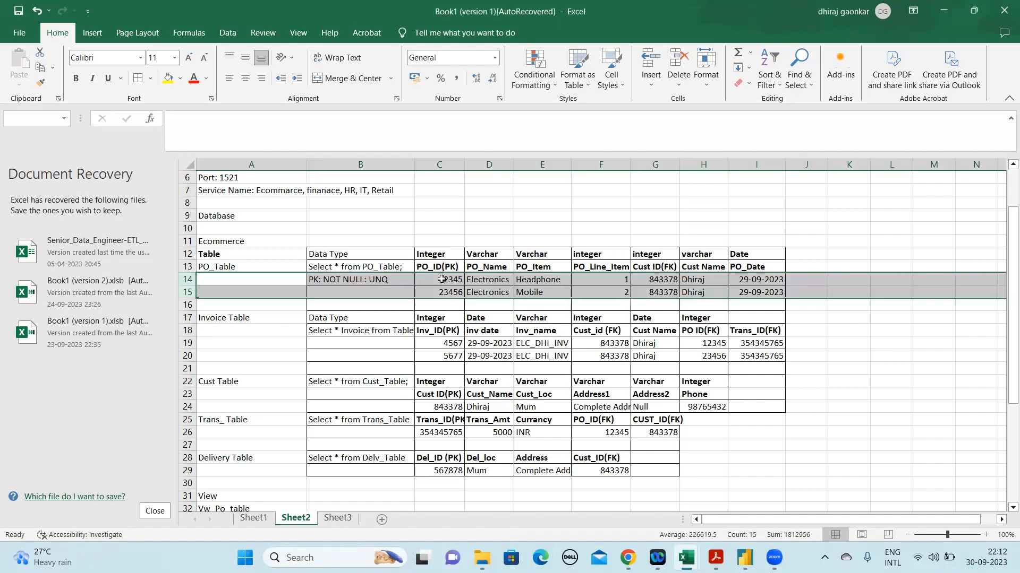
# Insert two blank rows at row 25, between the Cust Table record and the Trans_Table header
pyautogui.click(371, 406)
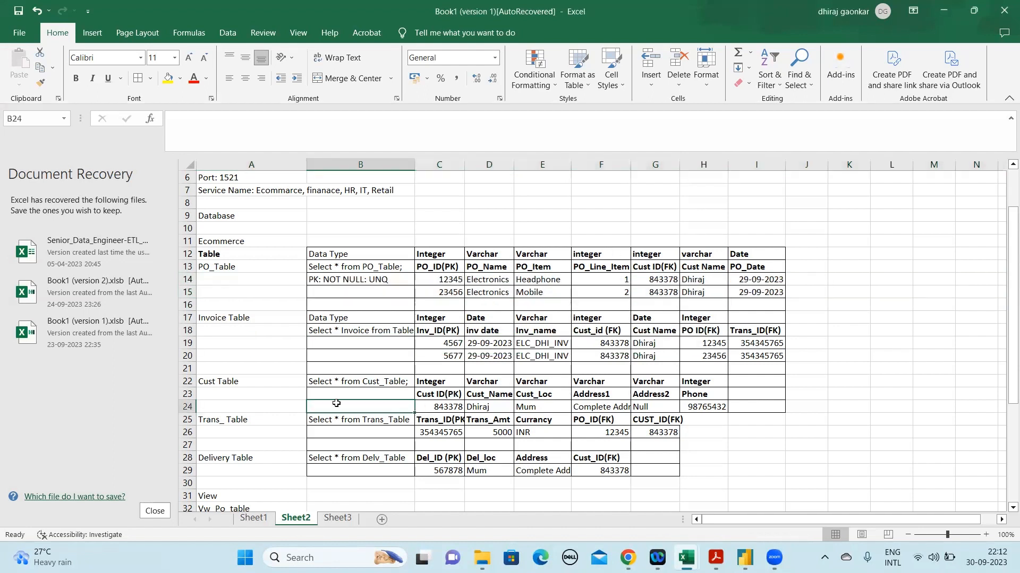
pyautogui.click(187, 420)
pyautogui.rightClick(187, 420)
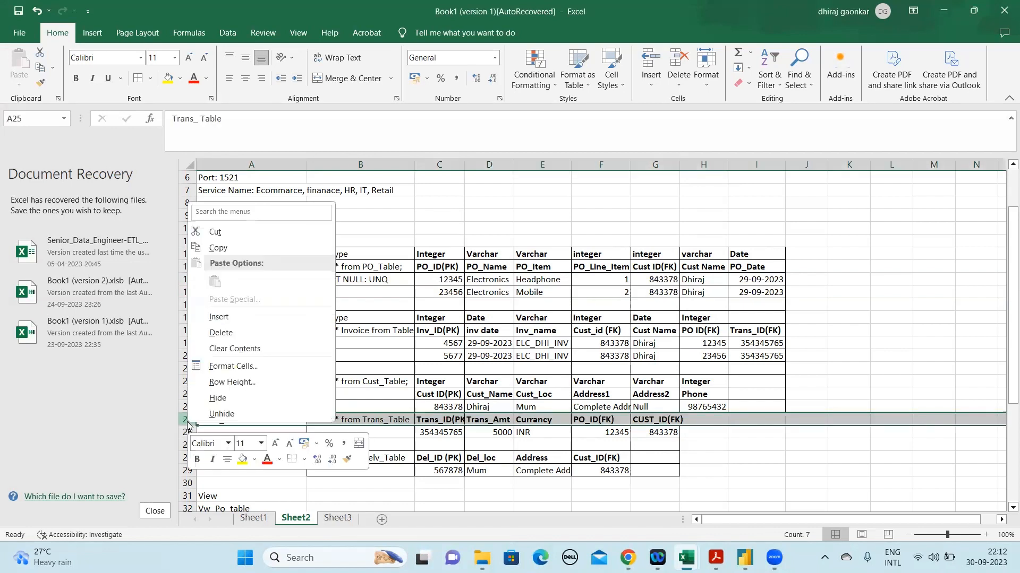
pyautogui.click(248, 320)
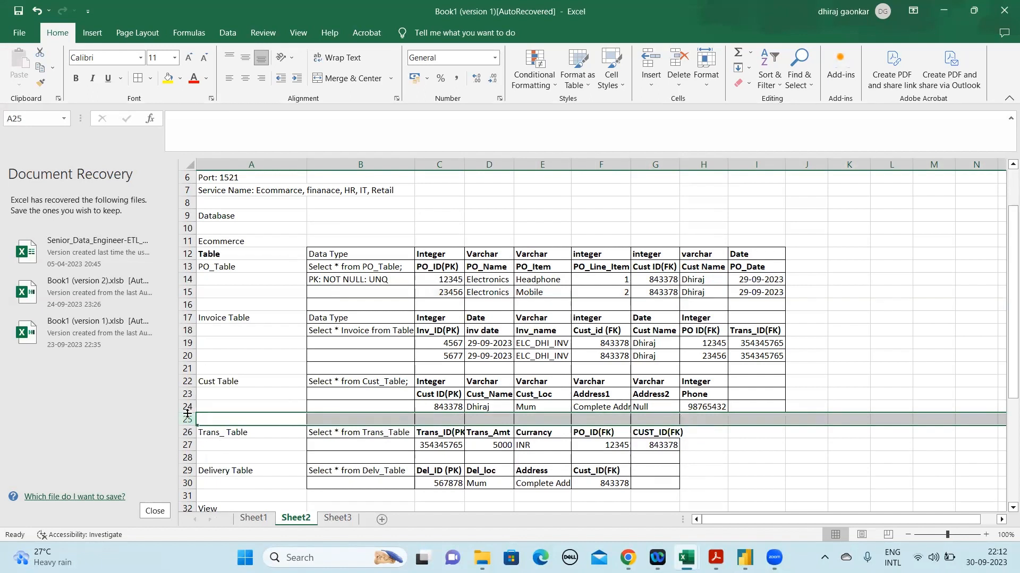
pyautogui.rightClick(187, 419)
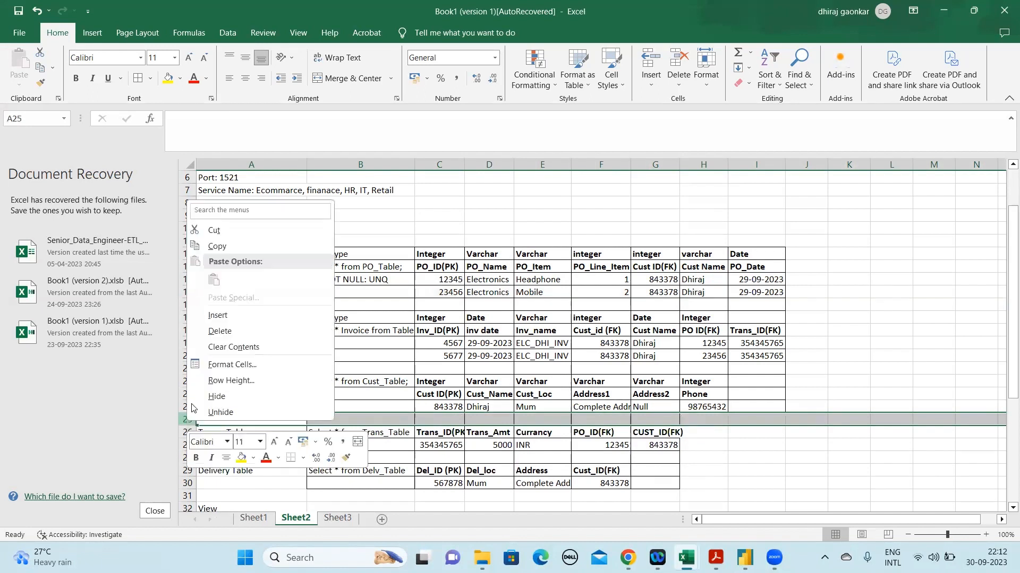
pyautogui.click(218, 317)
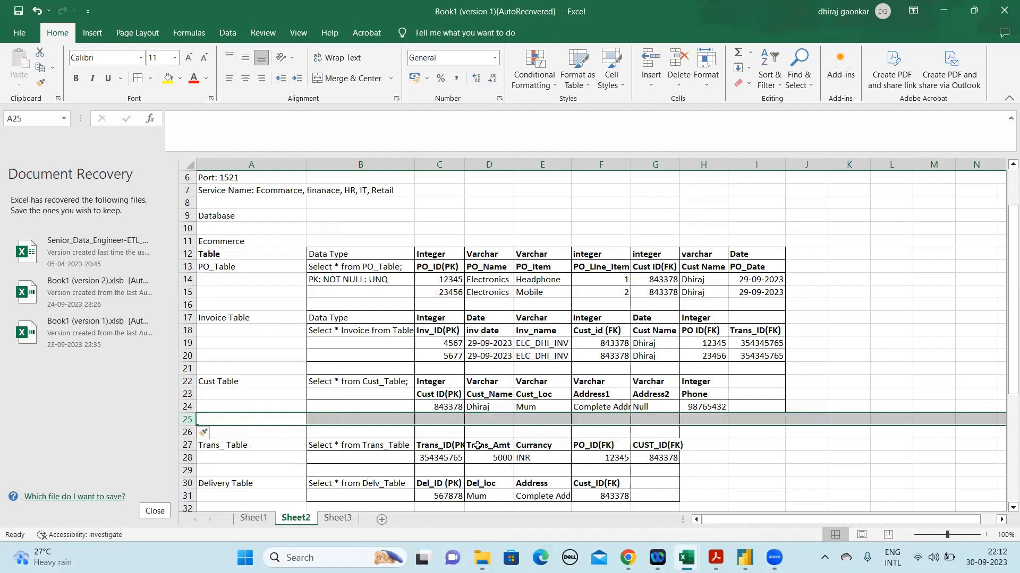
# Examine the Cust Table's customer ID and name in row 24, and the second invoice ID in C20
pyautogui.click(478, 445)
pyautogui.click(469, 421)
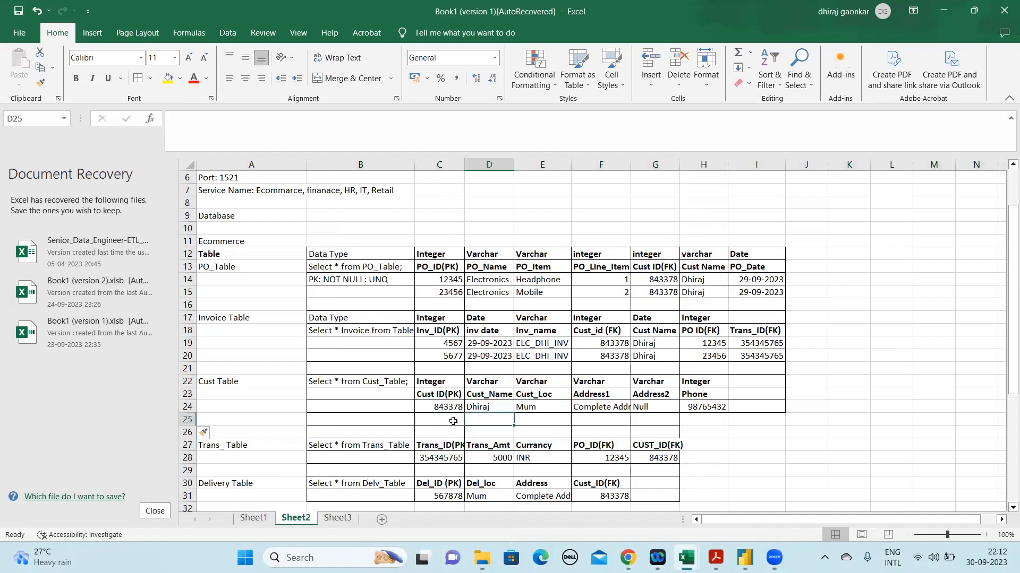
pyautogui.click(455, 421)
pyautogui.press('Up')
pyautogui.press('Down')
pyautogui.press('Up')
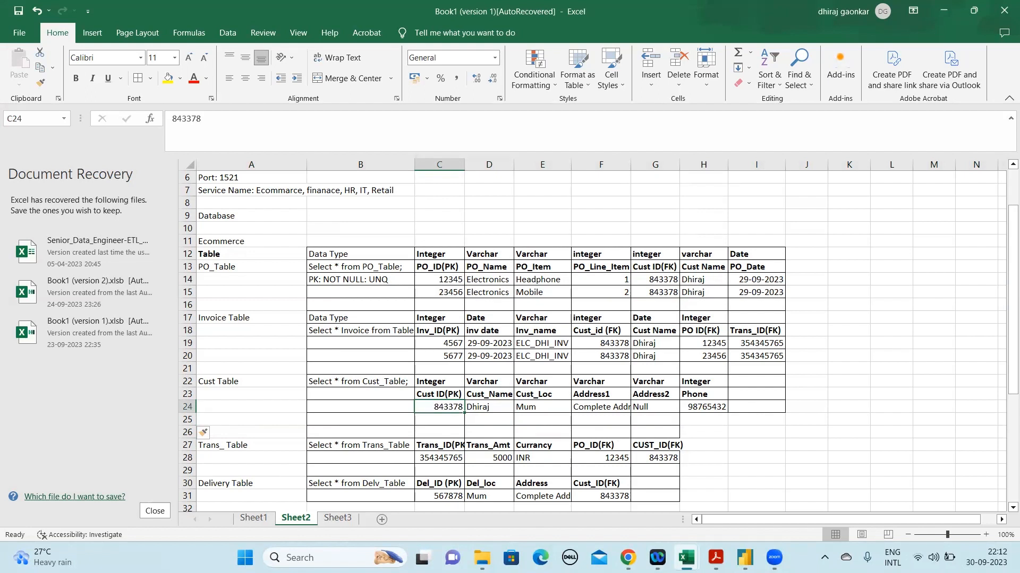
pyautogui.moveTo(775, 556)
pyautogui.click(461, 352)
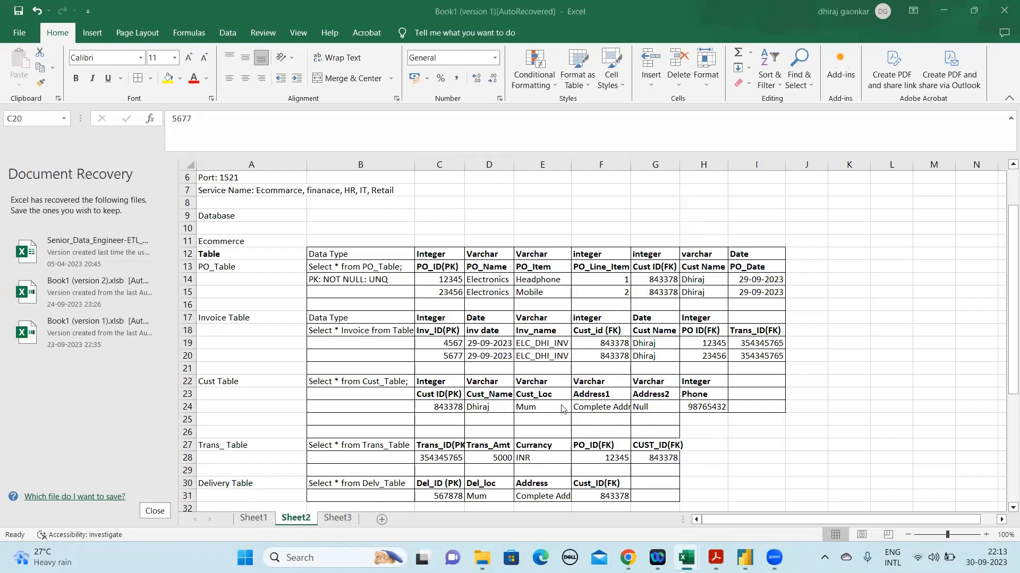
pyautogui.click(470, 406)
# Insert a blank row at row 28, directly below the Trans_Table header and above its existing record
pyautogui.click(1006, 376)
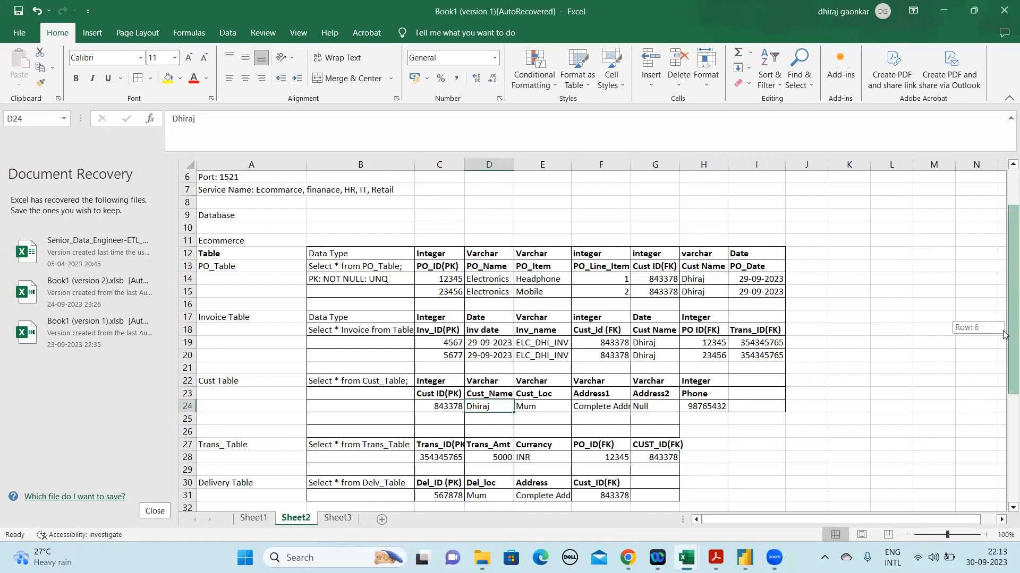
pyautogui.scroll(-1, 1005, 339)
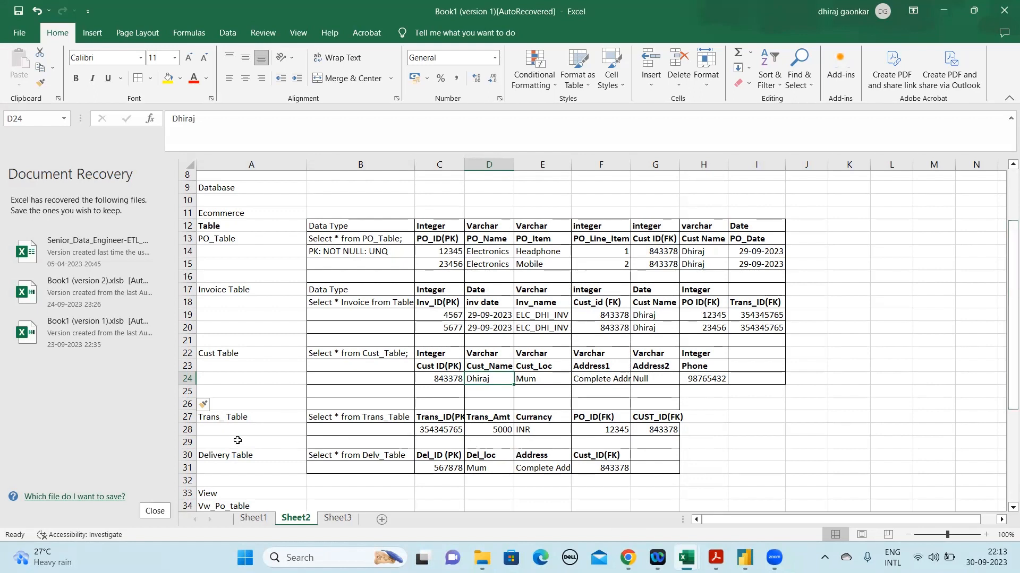
pyautogui.click(188, 438)
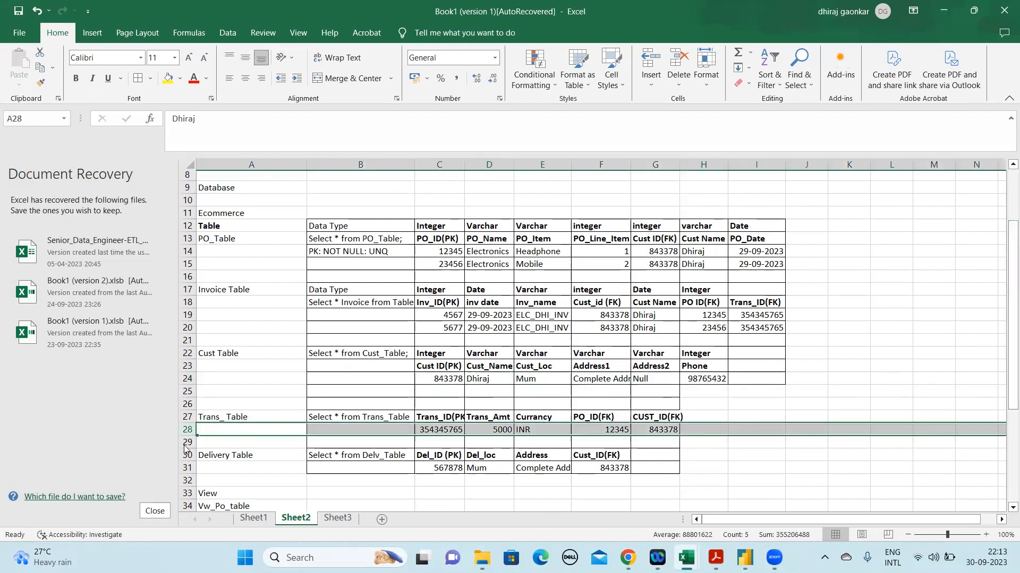
pyautogui.rightClick(188, 440)
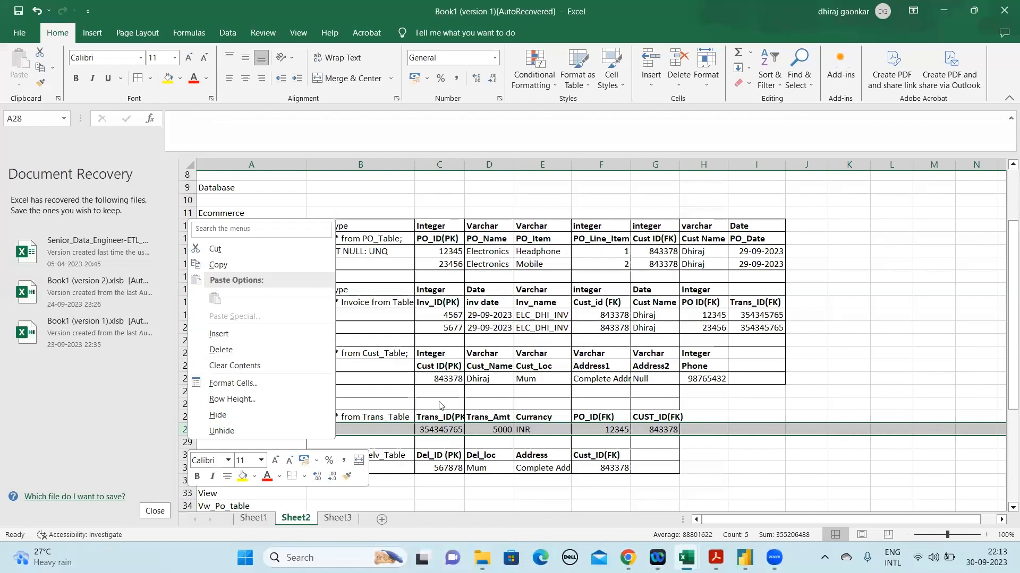
pyautogui.press('Escape')
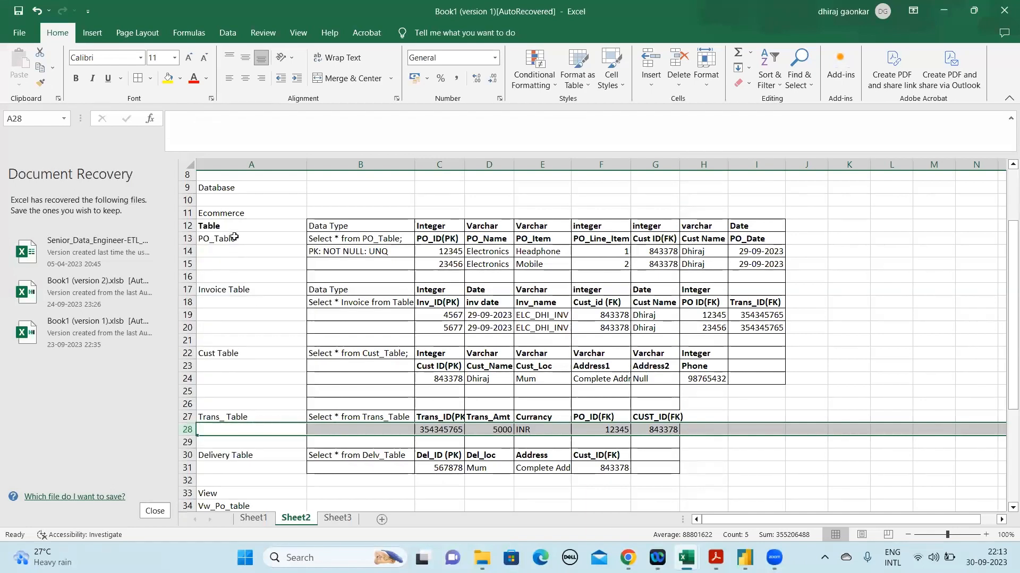
pyautogui.rightClick(187, 435)
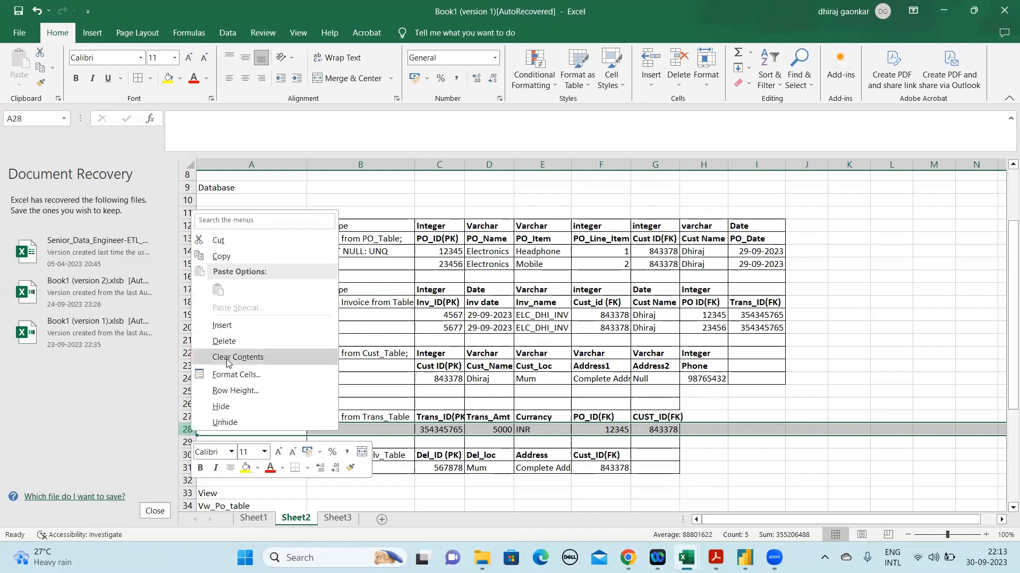
pyautogui.click(230, 331)
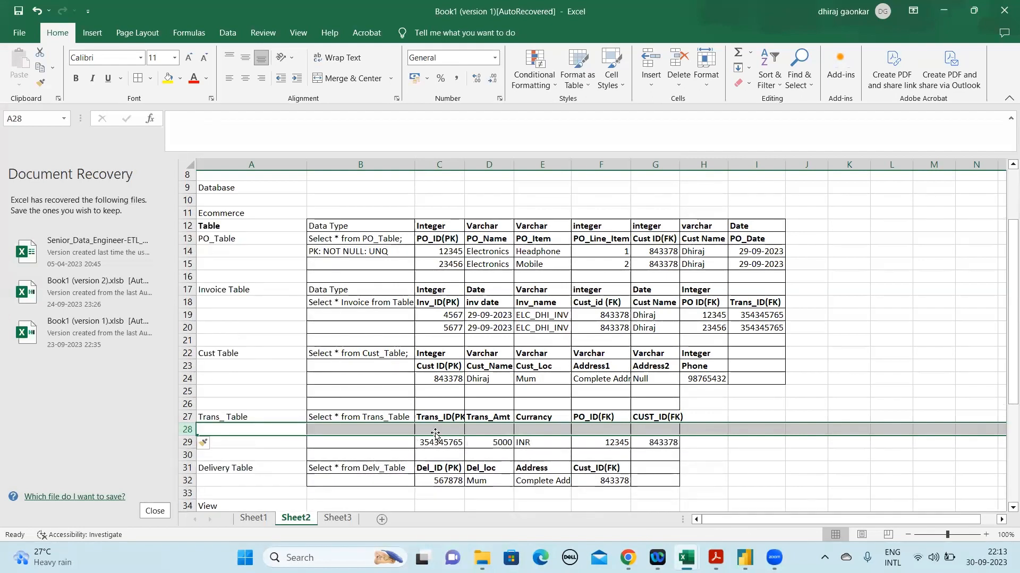
# Enter 1223r434 as the new Trans_Table record's Trans_ID in C28 and remove its bold formatting
pyautogui.press('Up')
pyautogui.press('Down')
pyautogui.press('Up')
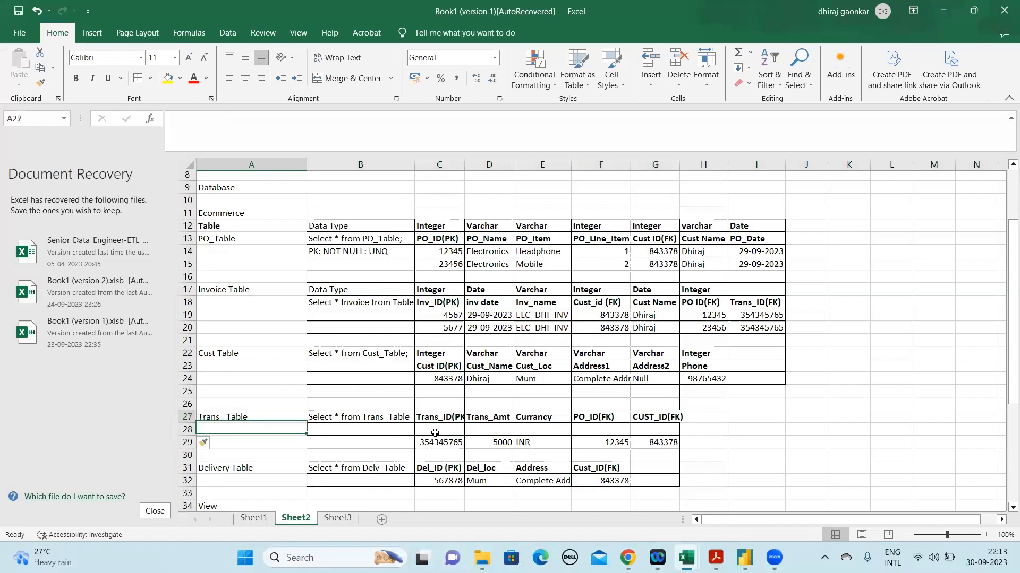
pyautogui.press('Right')
pyautogui.press('Right')
pyautogui.press('Right')
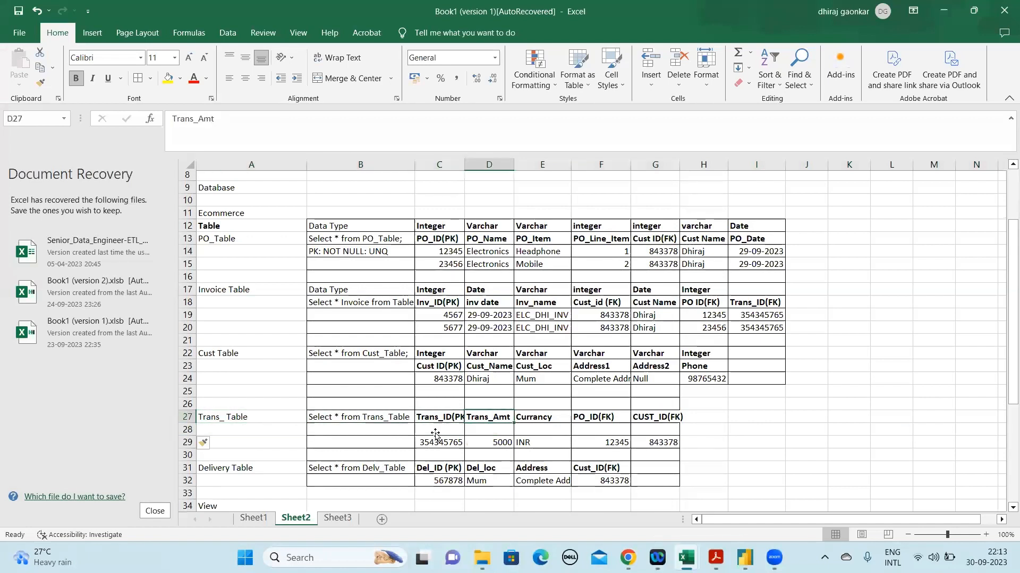
pyautogui.click(435, 435)
pyautogui.write('1223r434')
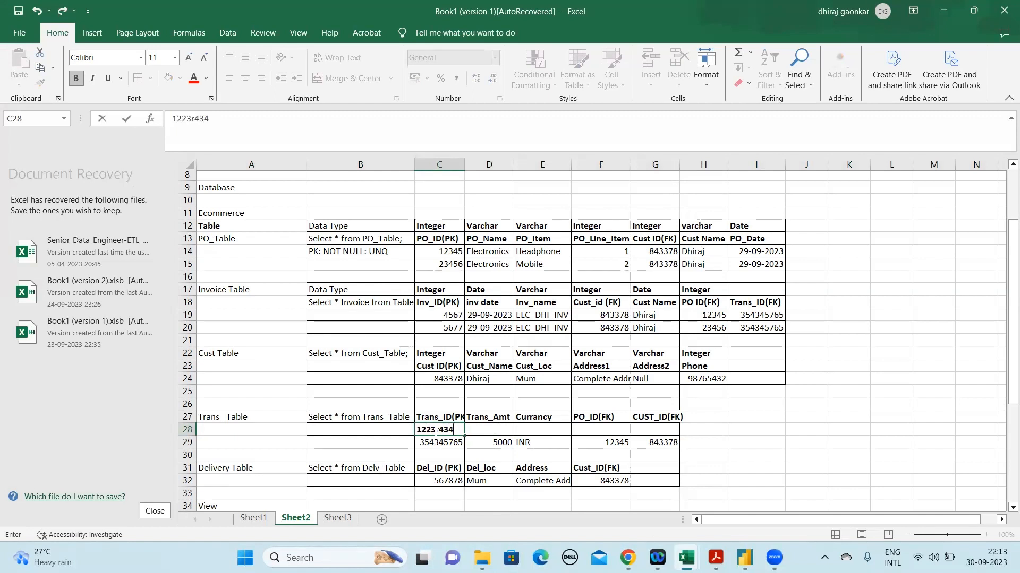
pyautogui.press('Return')
pyautogui.click(510, 439)
pyautogui.press('Up')
pyautogui.hotkey('ctrl', 'b')
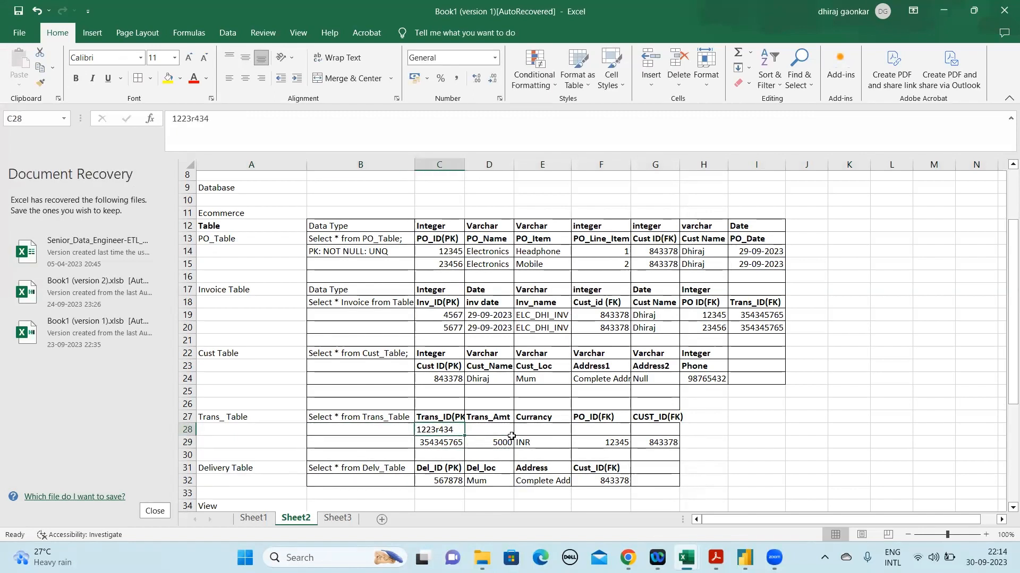
# Enter 10000 as the new transaction's Trans_Amt in D28 and remove its bold formatting
pyautogui.click(512, 436)
pyautogui.write('10000')
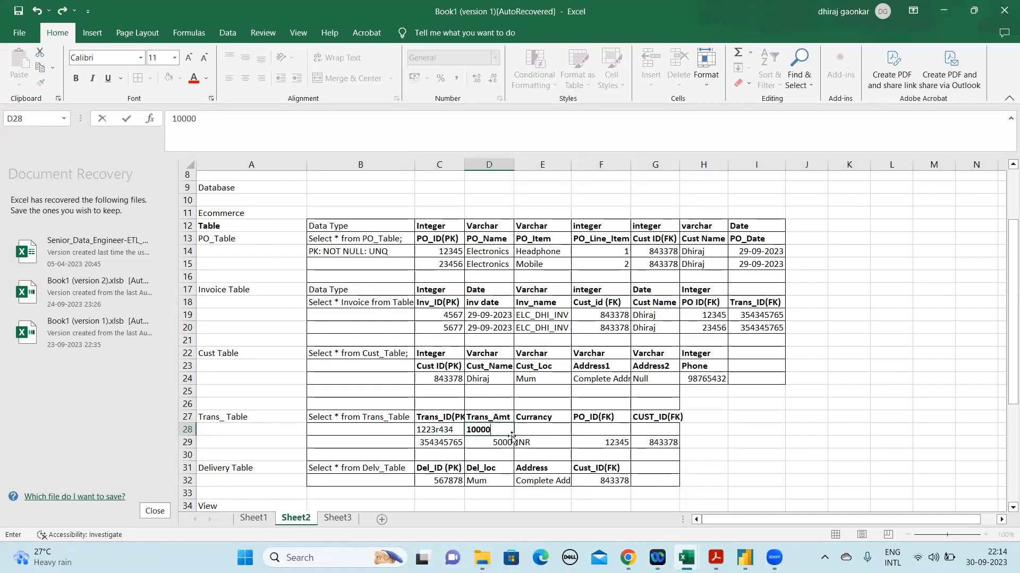
pyautogui.press('Return')
pyautogui.press('Up')
pyautogui.hotkey('ctrl', 'b')
pyautogui.press('Right')
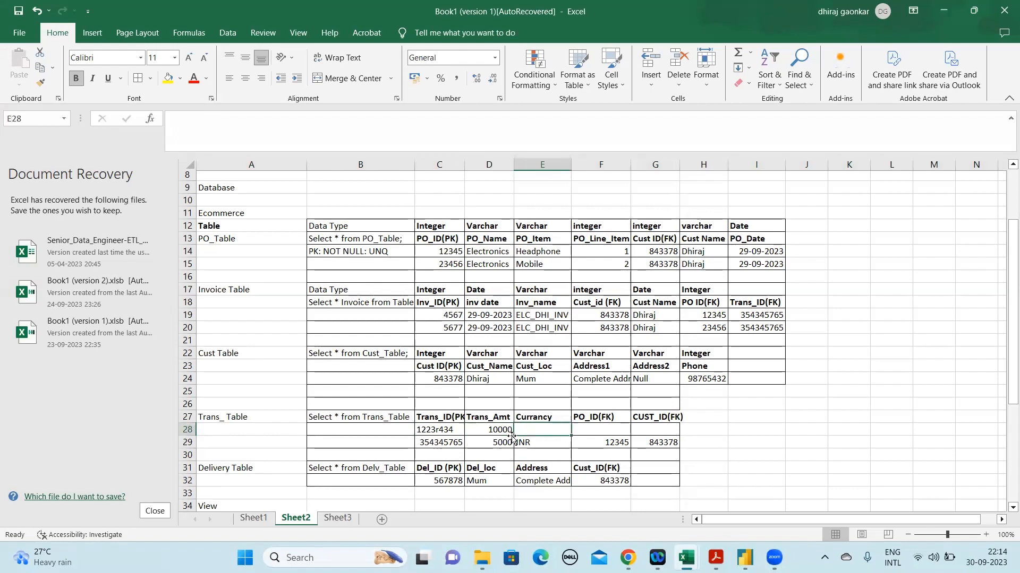
# Enter INR as the new transaction's currency in E28 and remove its bold formatting
pyautogui.write('INR')
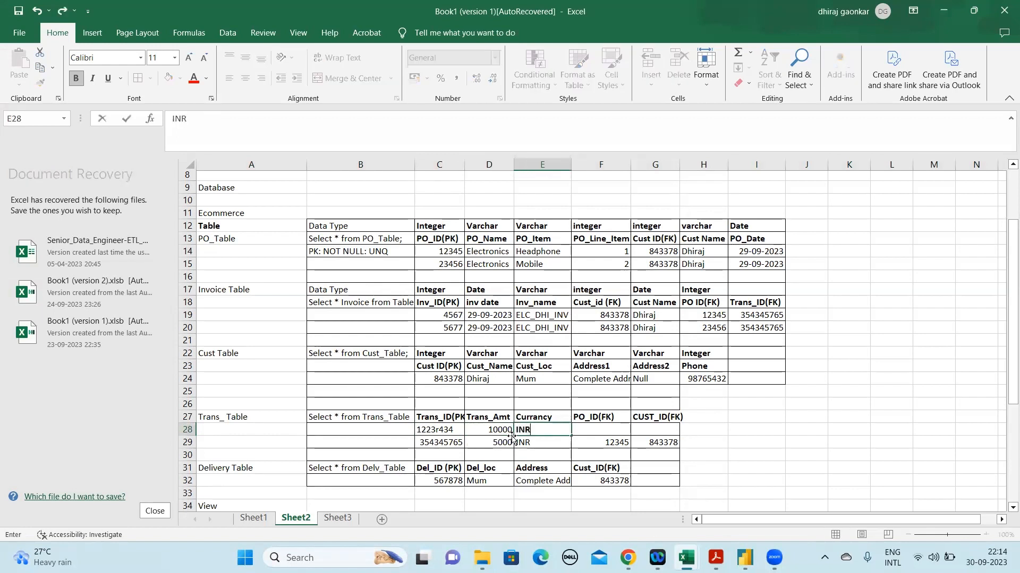
pyautogui.press('Return')
pyautogui.press('Up')
pyautogui.hotkey('ctrl', 'b')
pyautogui.press('Right')
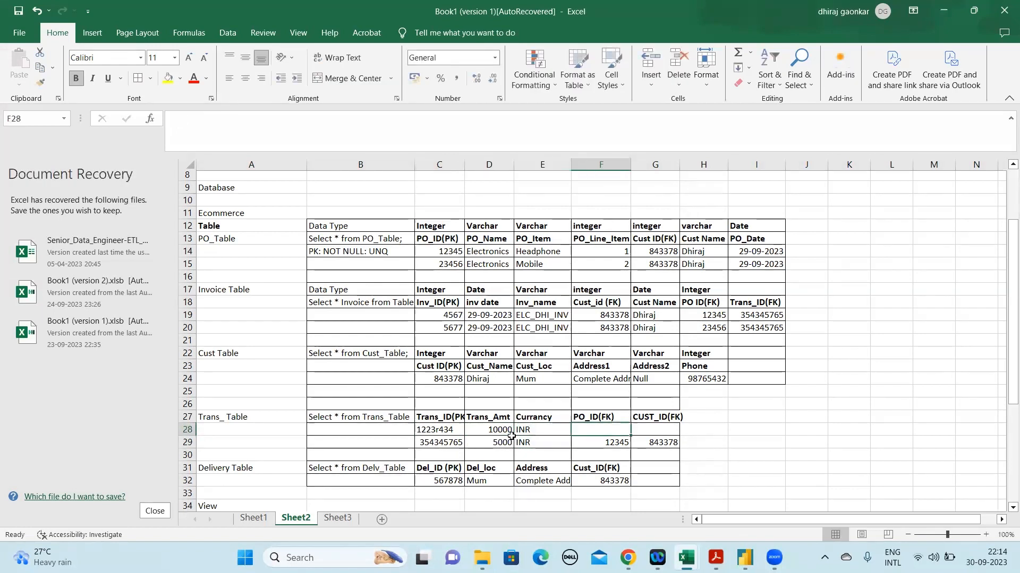
# Copy the second purchase order ID from C15 into F28 under the Trans_Table's PO_ID(FK)
pyautogui.click(452, 261)
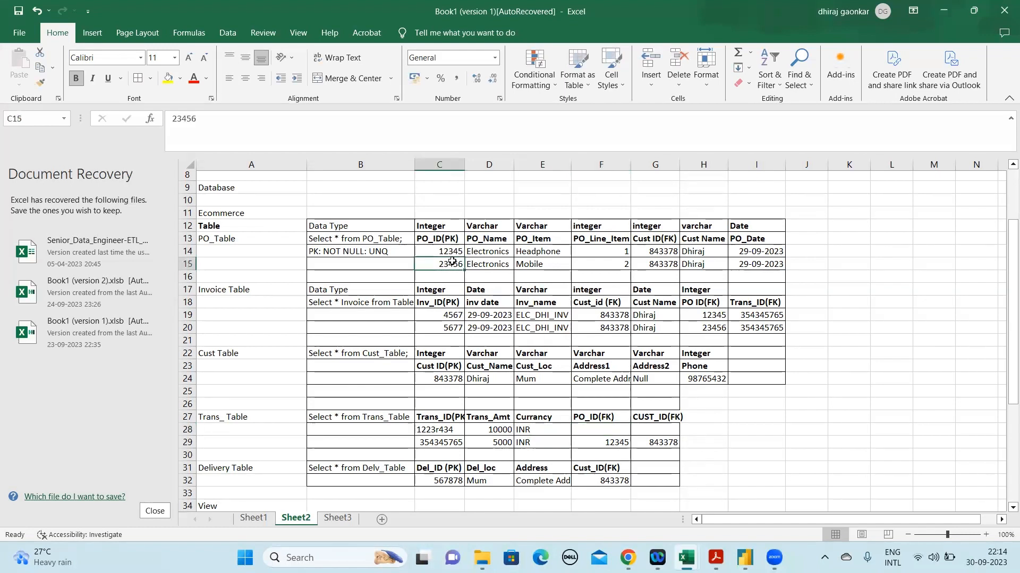
pyautogui.hotkey('ctrl', 'c')
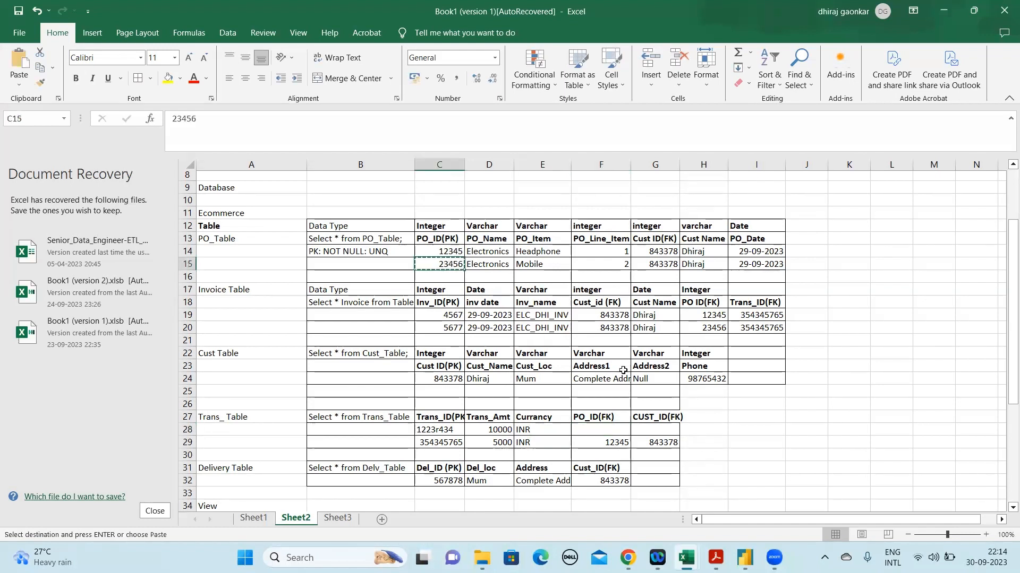
pyautogui.click(604, 430)
pyautogui.hotkey('ctrl', 'v')
pyautogui.press('Escape')
pyautogui.press('Right')
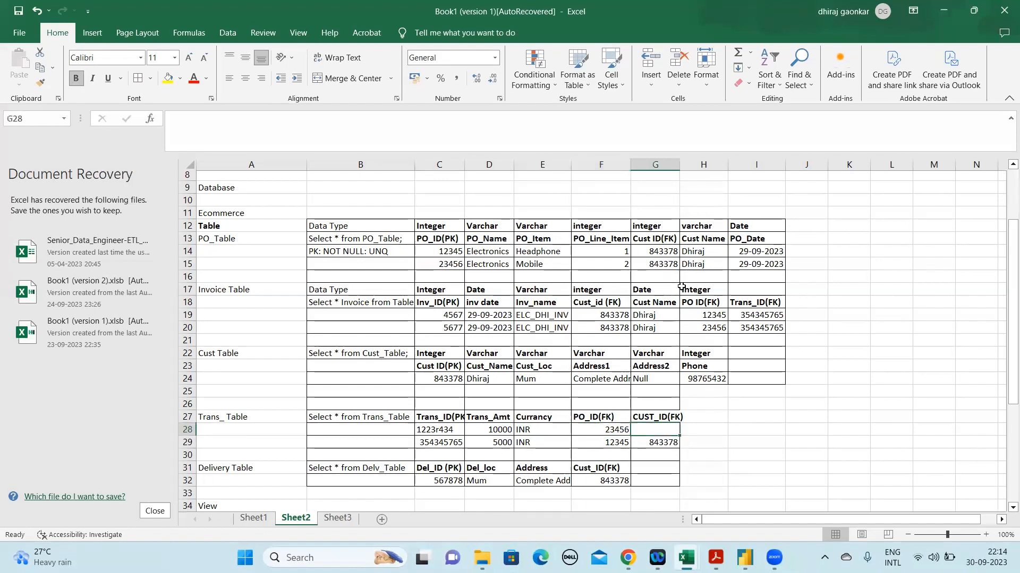
# Copy the customer ID from G15 into G28 under the Trans_Table's CUST_ID(FK)
pyautogui.click(668, 259)
pyautogui.hotkey('ctrl', 'c')
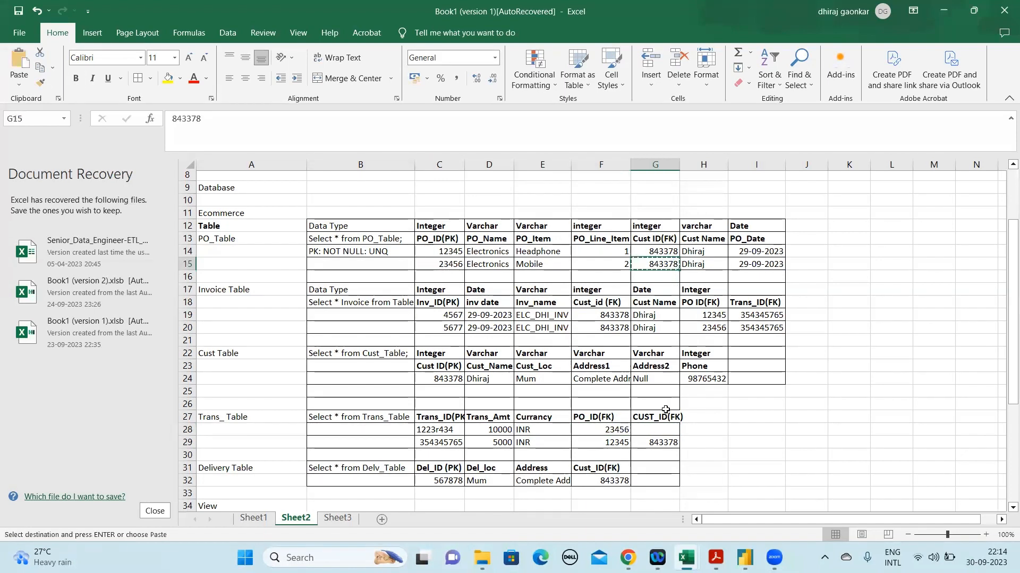
pyautogui.click(659, 435)
pyautogui.hotkey('ctrl', 'v')
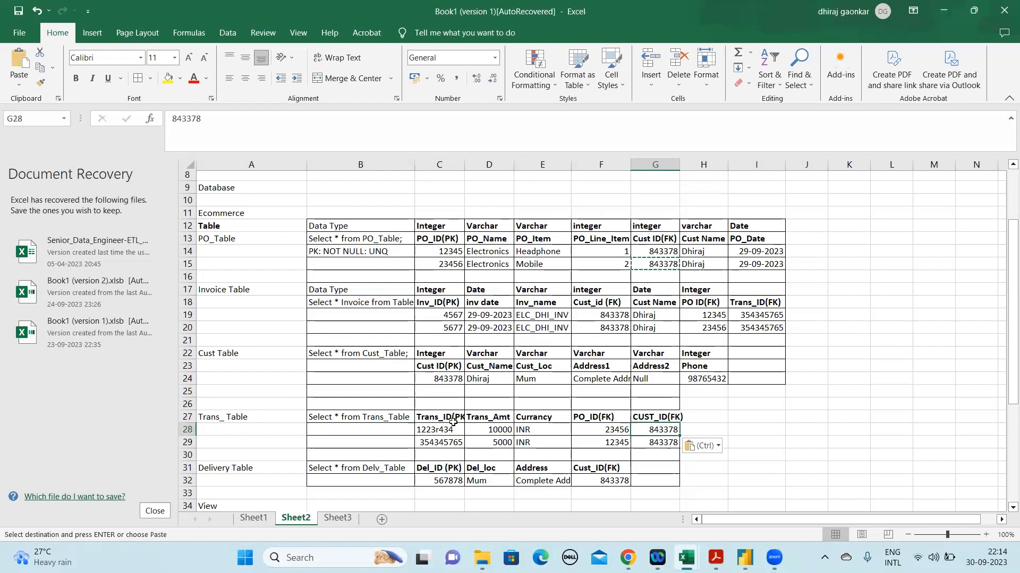
# Replace the new transaction's Trans_ID in C28 with the all-numeric value 1245678
pyautogui.click(452, 419)
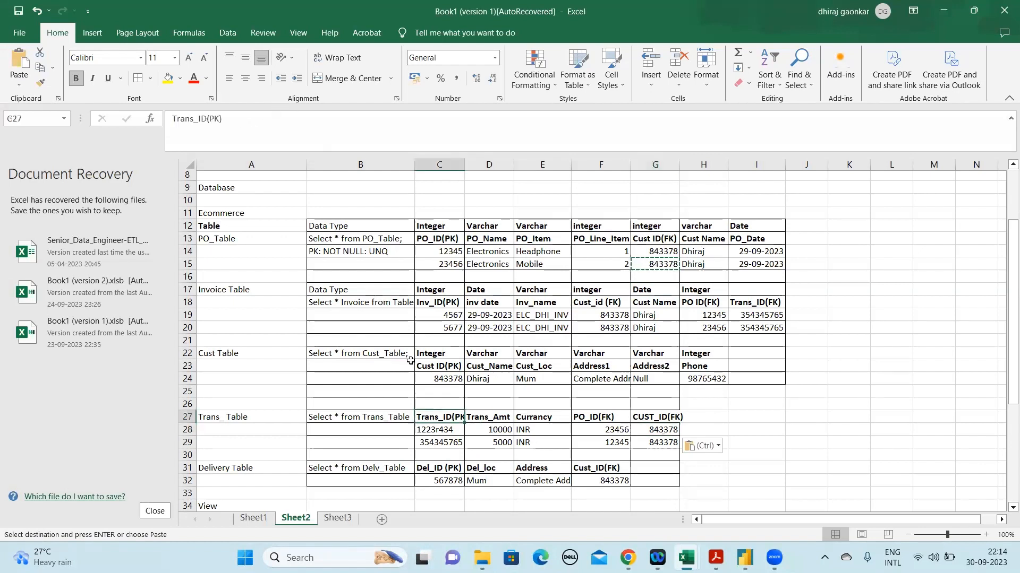
pyautogui.click(442, 428)
pyautogui.moveTo(220, 122); pyautogui.dragTo(121, 120)
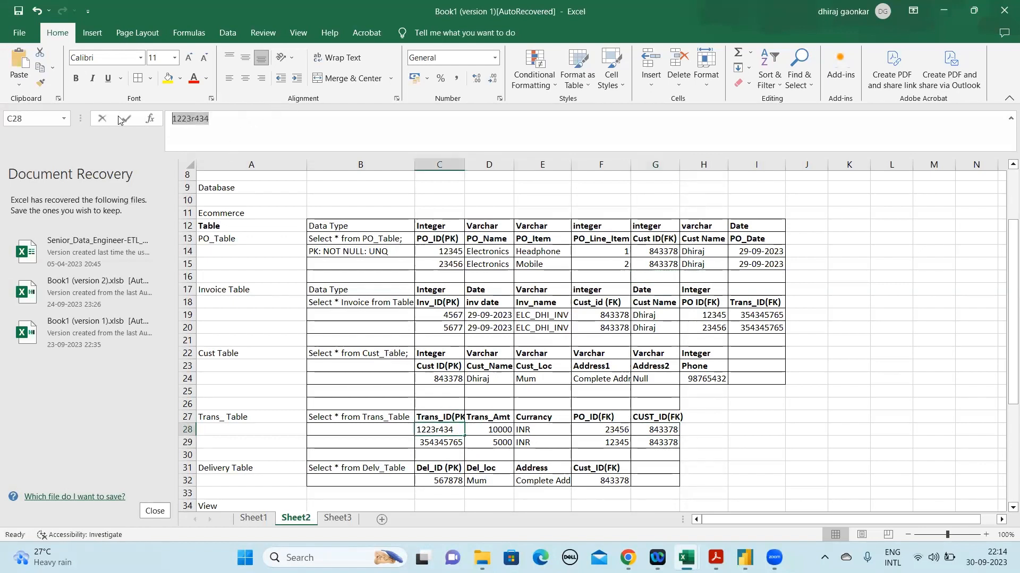
pyautogui.write('1245678')
pyautogui.press('Return')
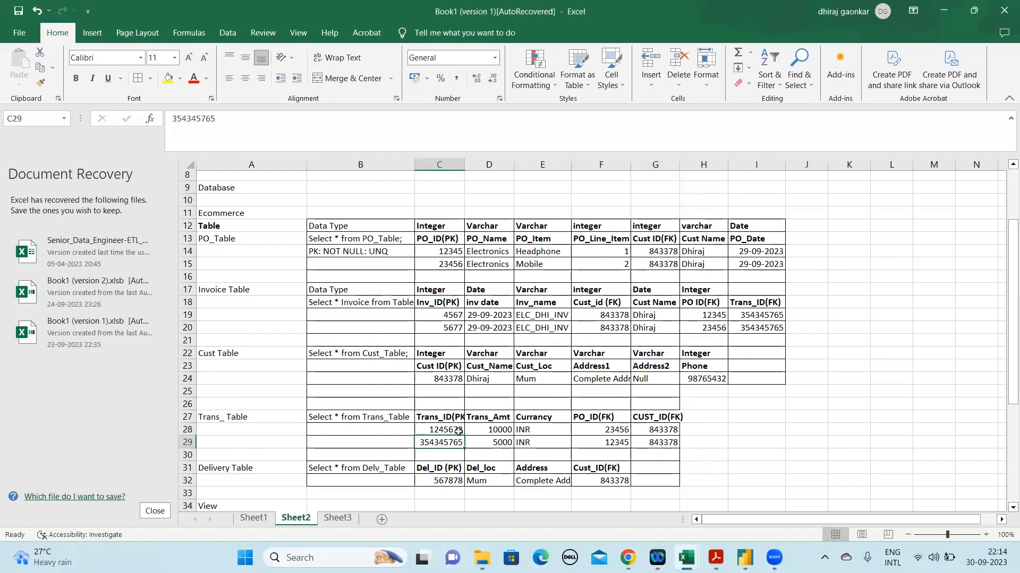
pyautogui.click(381, 239)
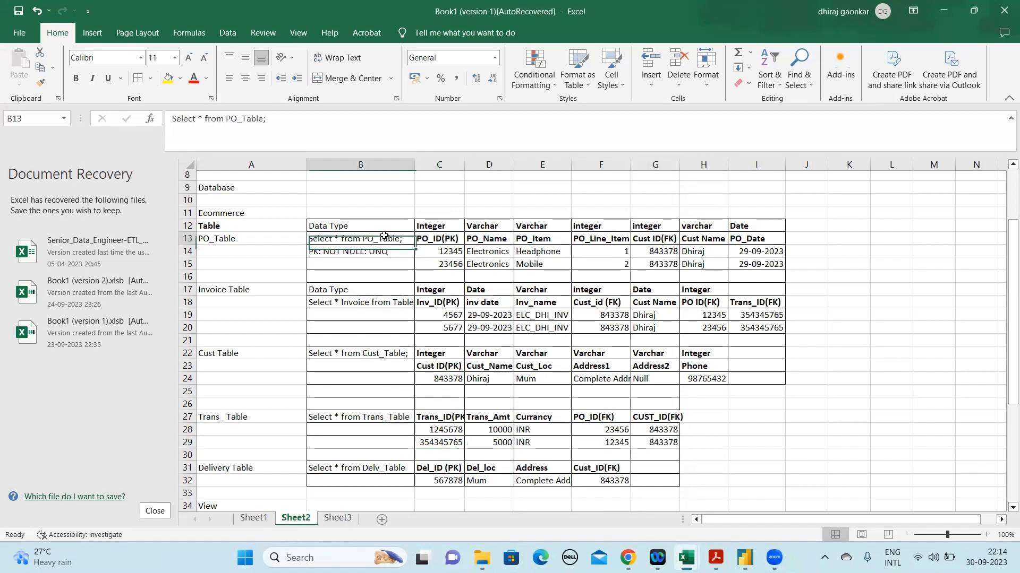
pyautogui.click(708, 249)
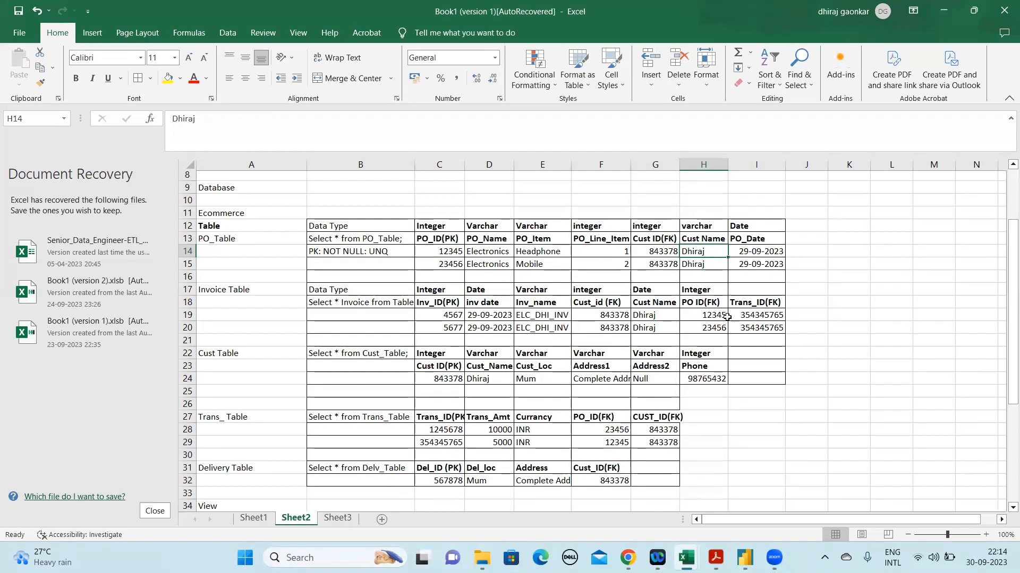
pyautogui.click(760, 303)
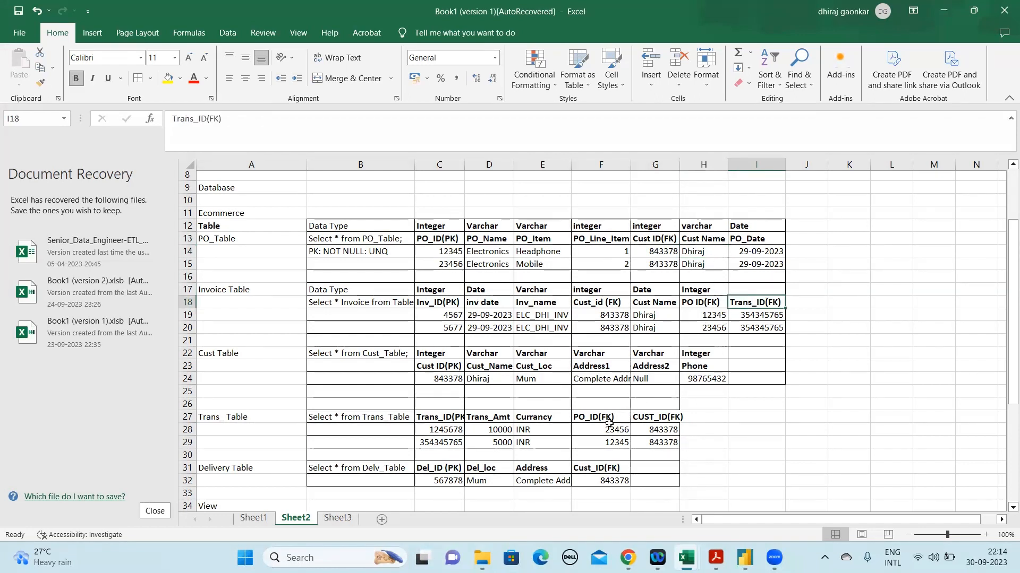
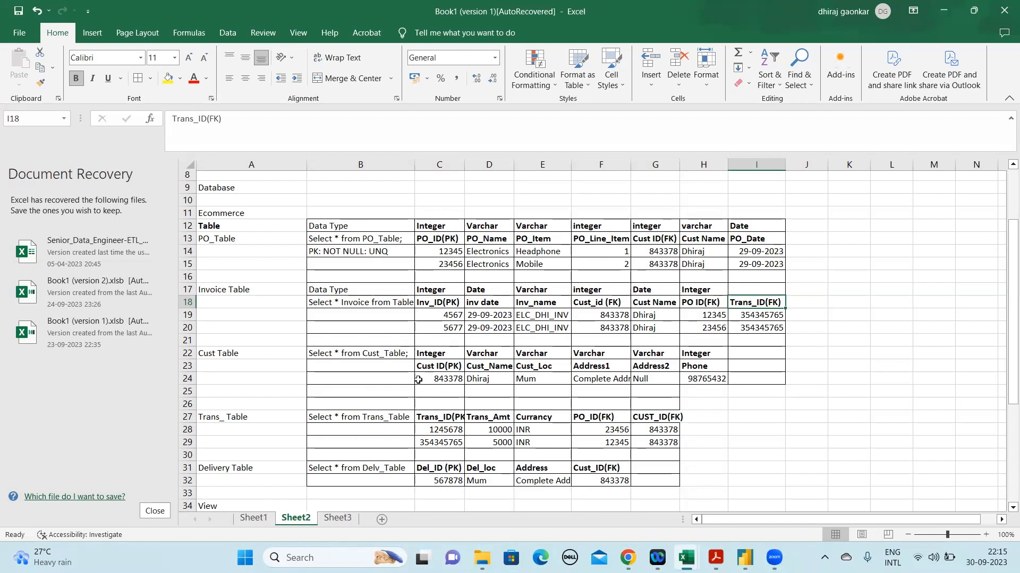
# Examine the single customer record in row 24 of the Cust Table, focusing on its Cust ID and name
pyautogui.click(183, 379)
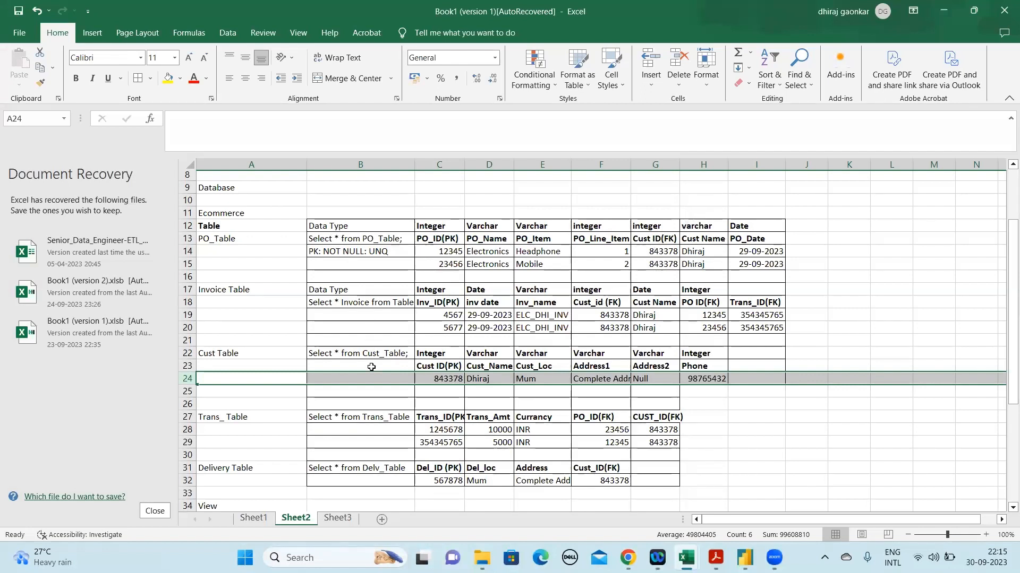
pyautogui.click(440, 390)
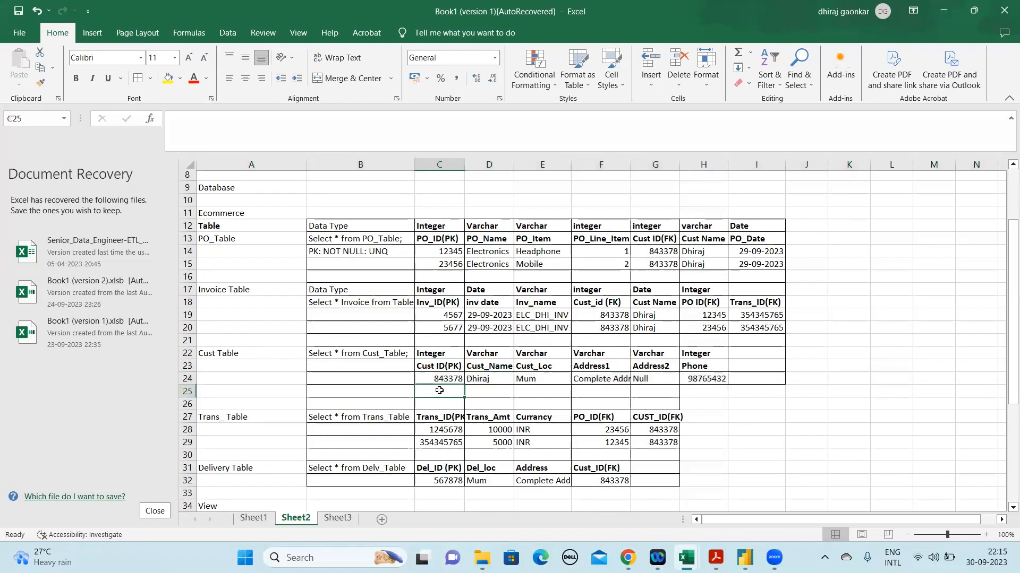
pyautogui.press('Right')
pyautogui.press('Up')
pyautogui.hotkey('shift', 'Left')
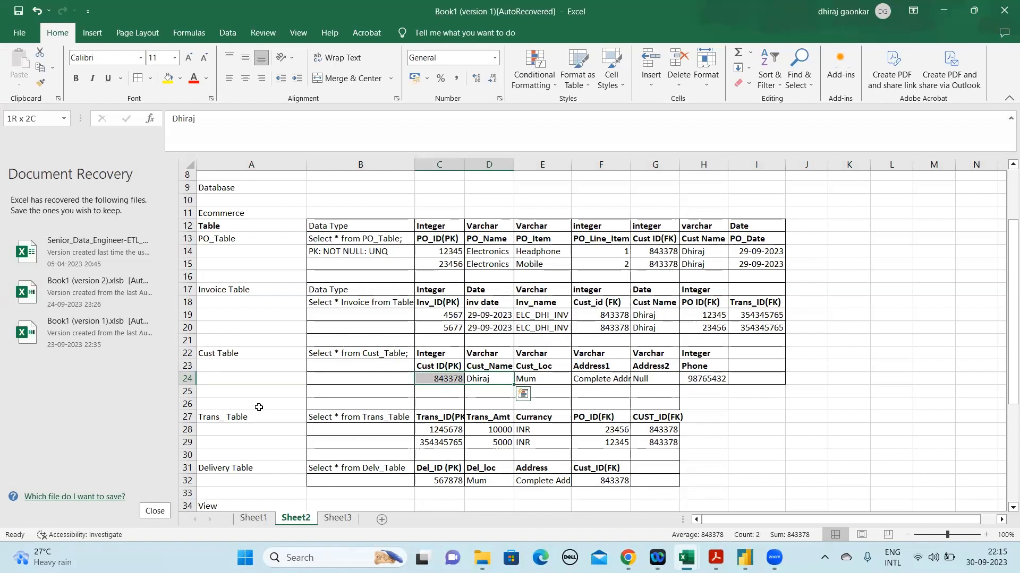
pyautogui.click(187, 379)
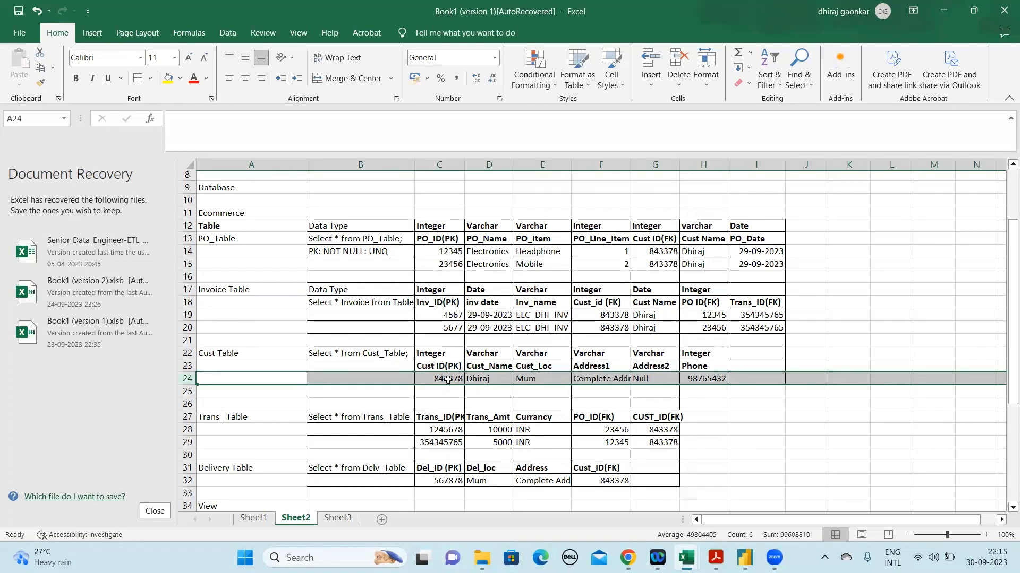
pyautogui.click(446, 379)
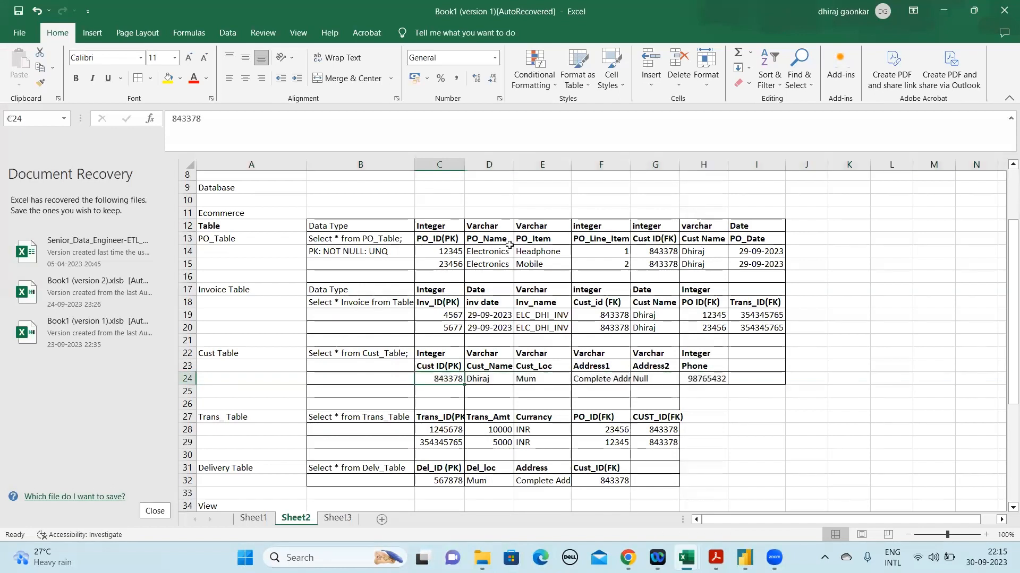
# Compare the Invoice Table records in C19:G20 with the Trans_Table records in C28:G29
pyautogui.click(214, 239)
pyautogui.click(229, 412)
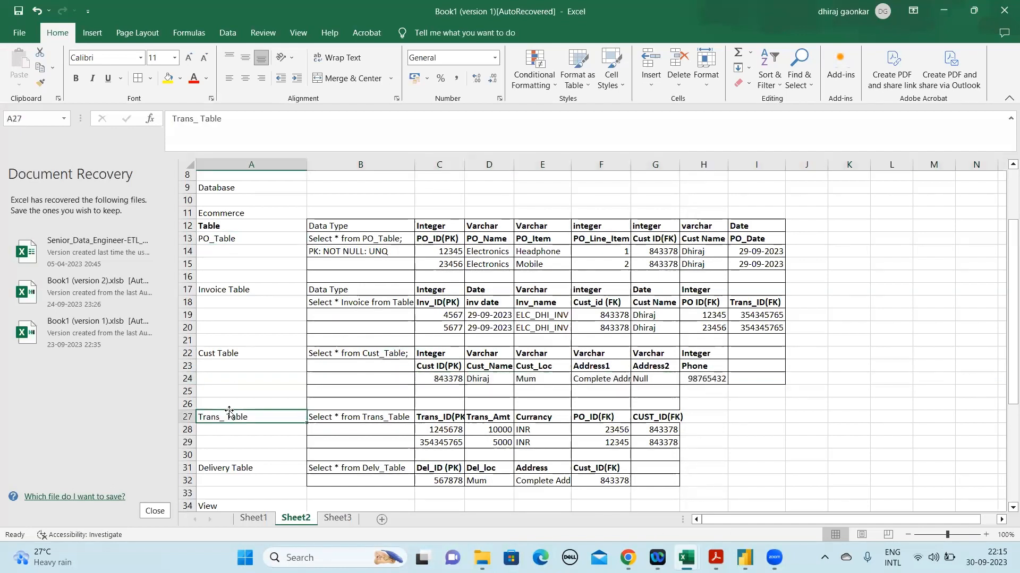
pyautogui.keyDown('ctrl'); pyautogui.click(250, 287); pyautogui.keyUp('ctrl')
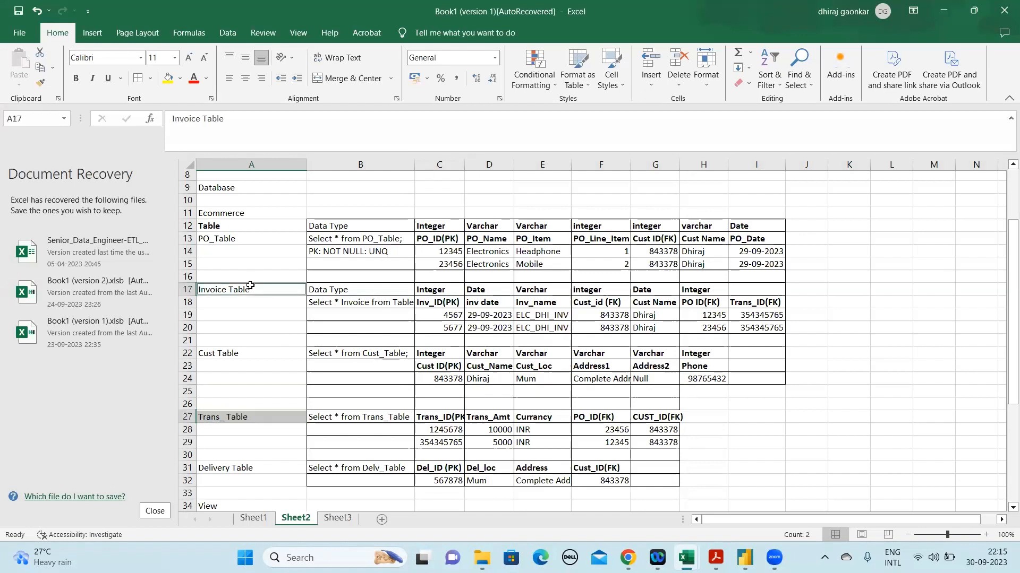
pyautogui.click(183, 287)
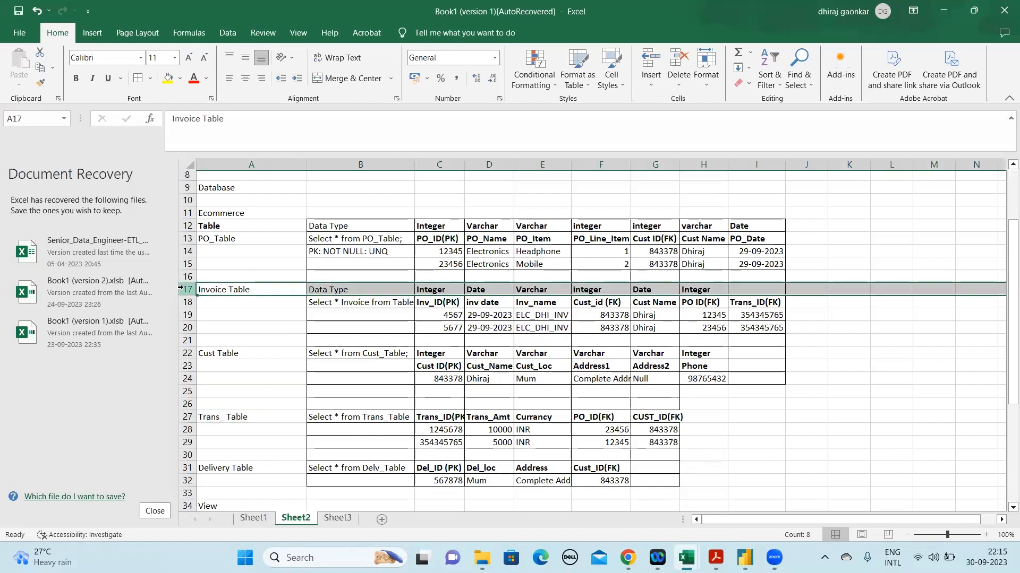
pyautogui.keyDown('shift'); pyautogui.click(190, 417); pyautogui.keyUp('shift')
pyautogui.click(365, 340)
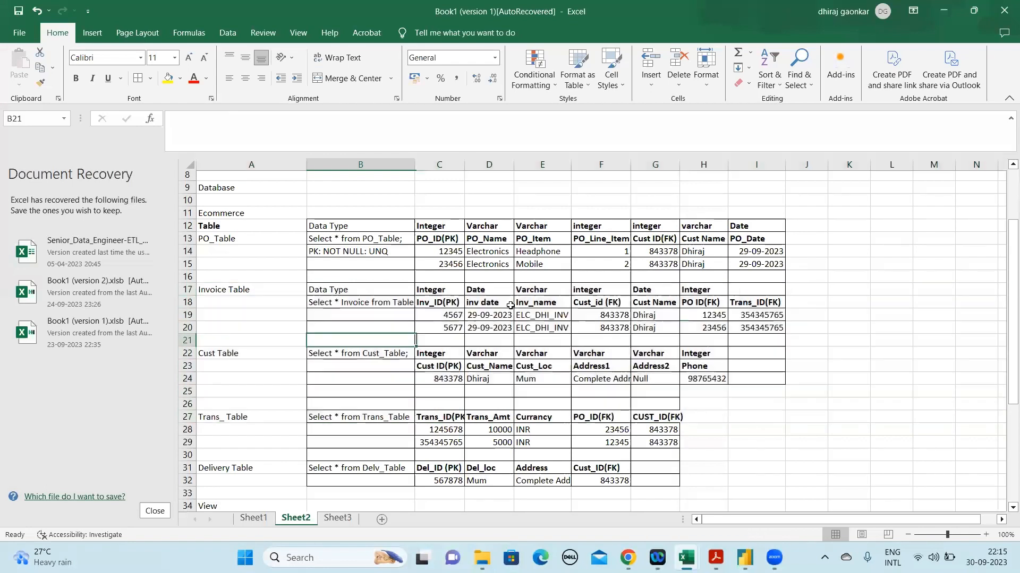
pyautogui.click(665, 315)
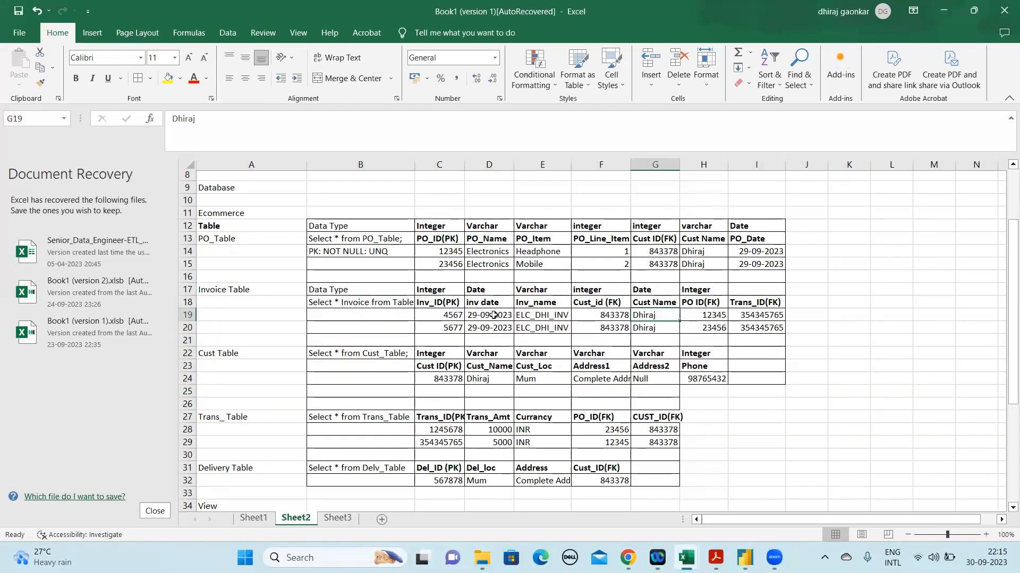
pyautogui.moveTo(425, 315); pyautogui.dragTo(672, 332)
pyautogui.moveTo(430, 430); pyautogui.dragTo(676, 443)
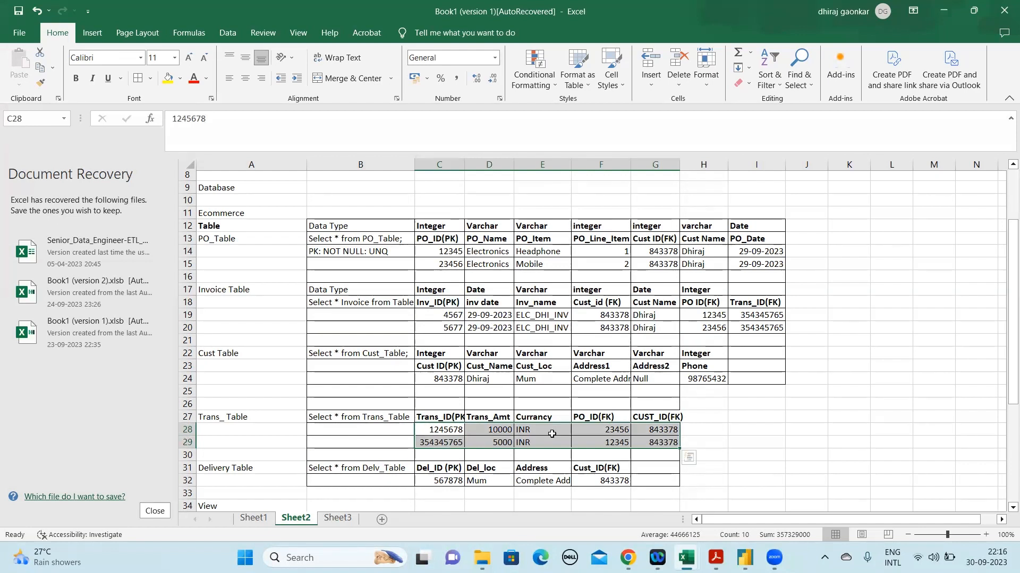
pyautogui.moveTo(452, 316); pyautogui.dragTo(665, 329)
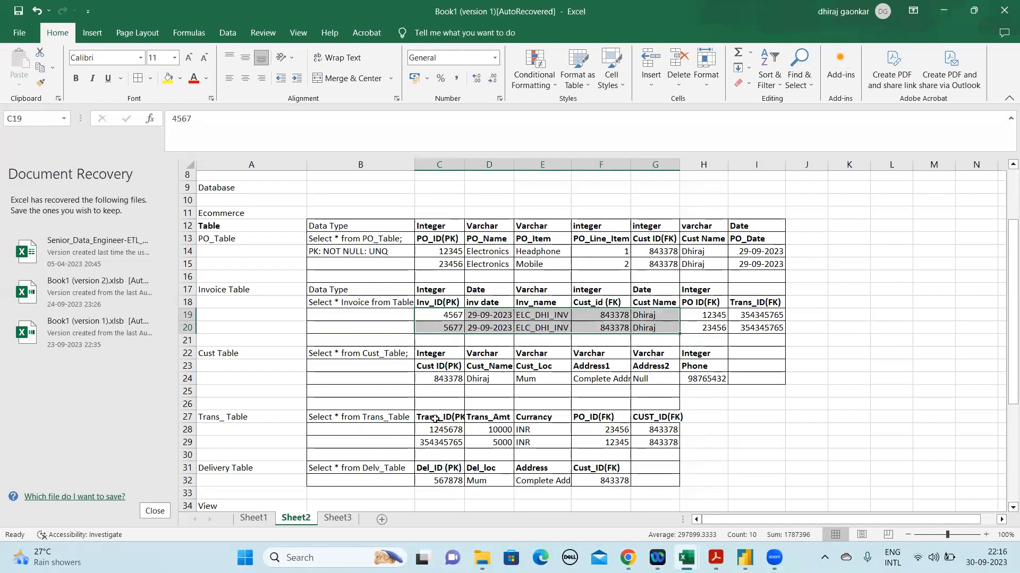
pyautogui.moveTo(431, 430); pyautogui.dragTo(653, 442)
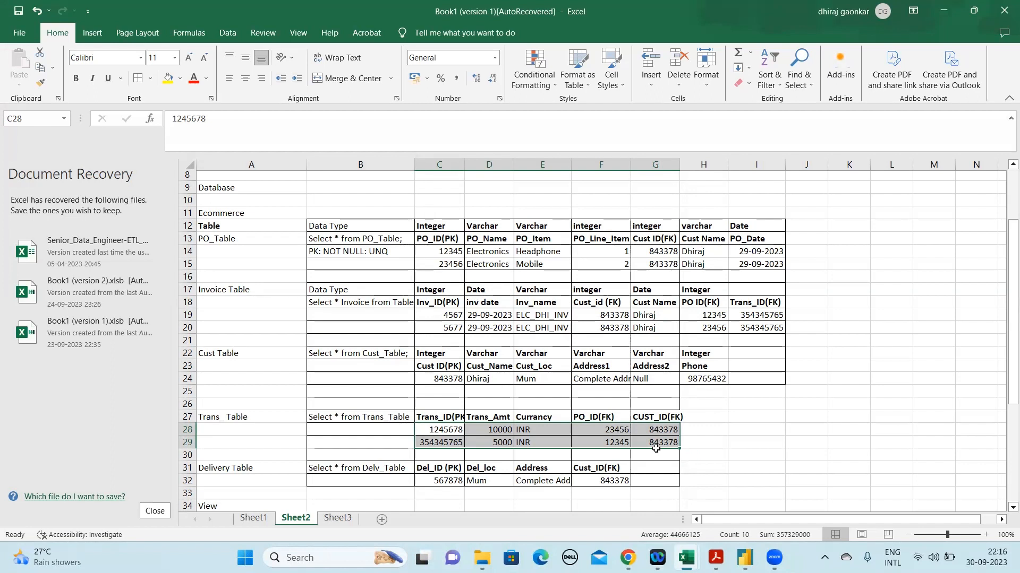
# Review the whole set of sample tables from PO_Table in row 13 down to the Delivery Table in row 32
pyautogui.click(498, 366)
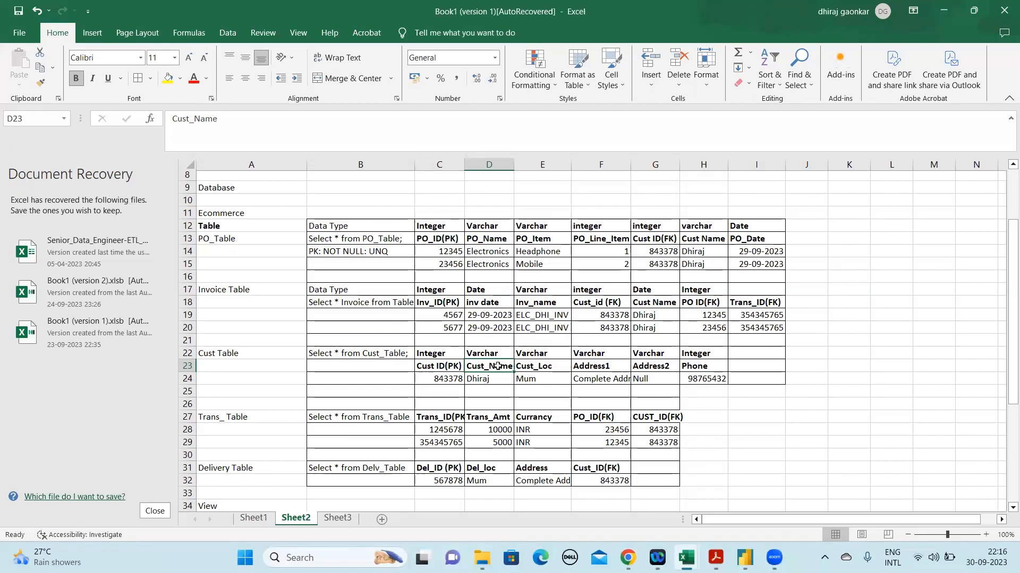
pyautogui.click(871, 332)
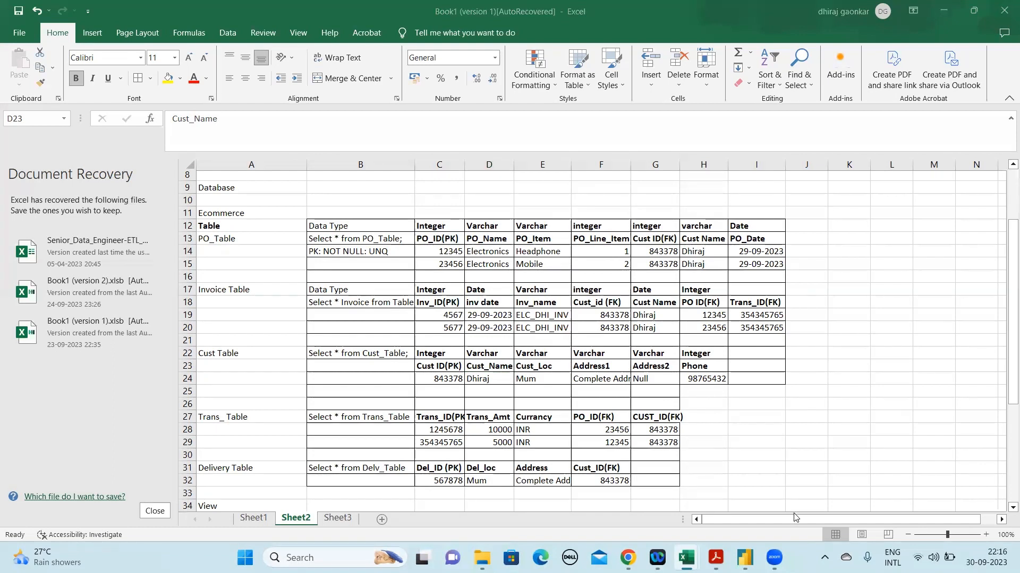
pyautogui.click(1004, 386)
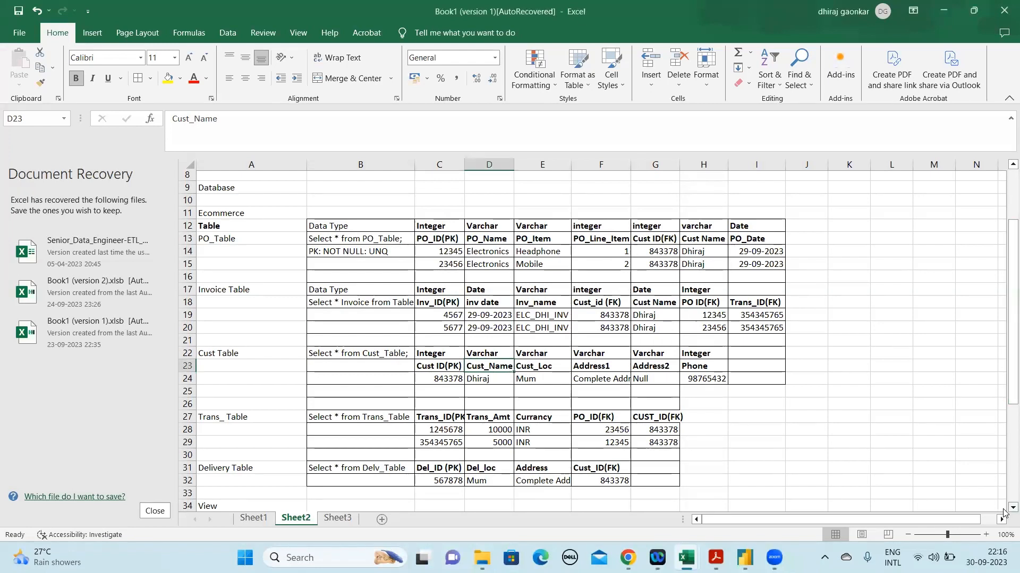
pyautogui.scroll(-1, 1003, 512)
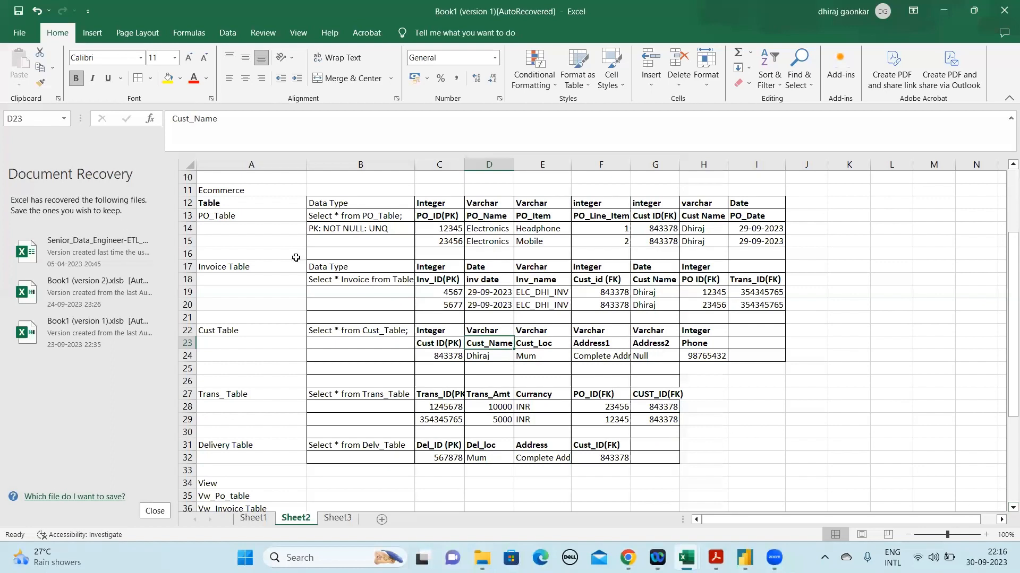
pyautogui.moveTo(214, 215); pyautogui.dragTo(739, 459)
pyautogui.moveTo(774, 557)
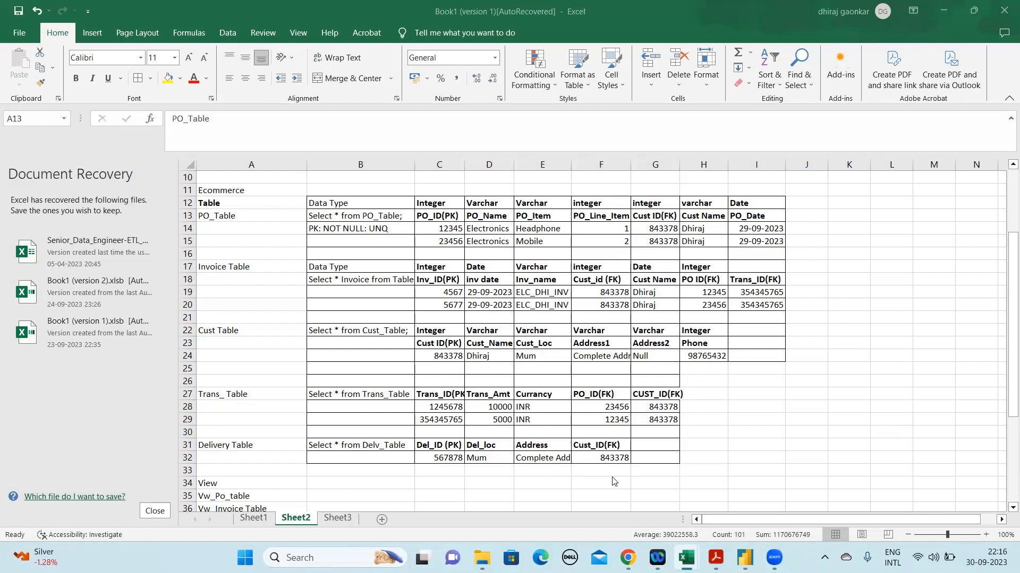
# Insert two blank rows at row 34, directly above the View heading
pyautogui.click(300, 483)
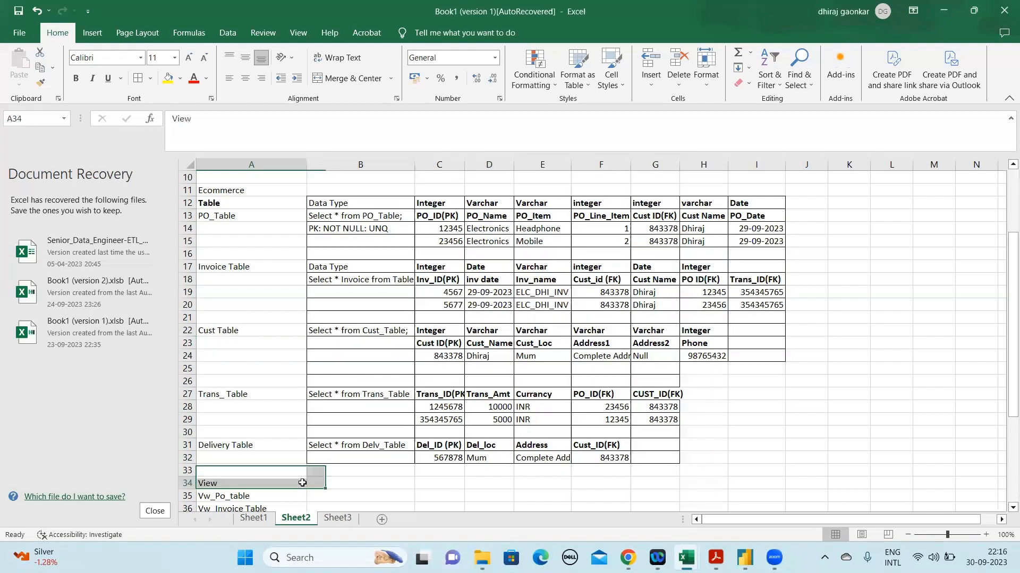
pyautogui.rightClick(182, 482)
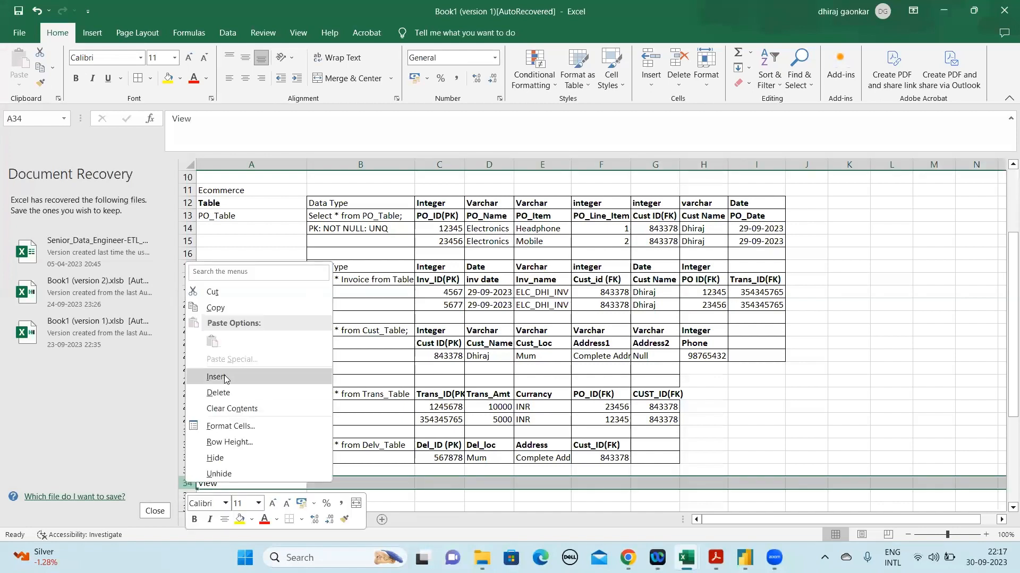
pyautogui.press('Escape')
pyautogui.rightClick(187, 483)
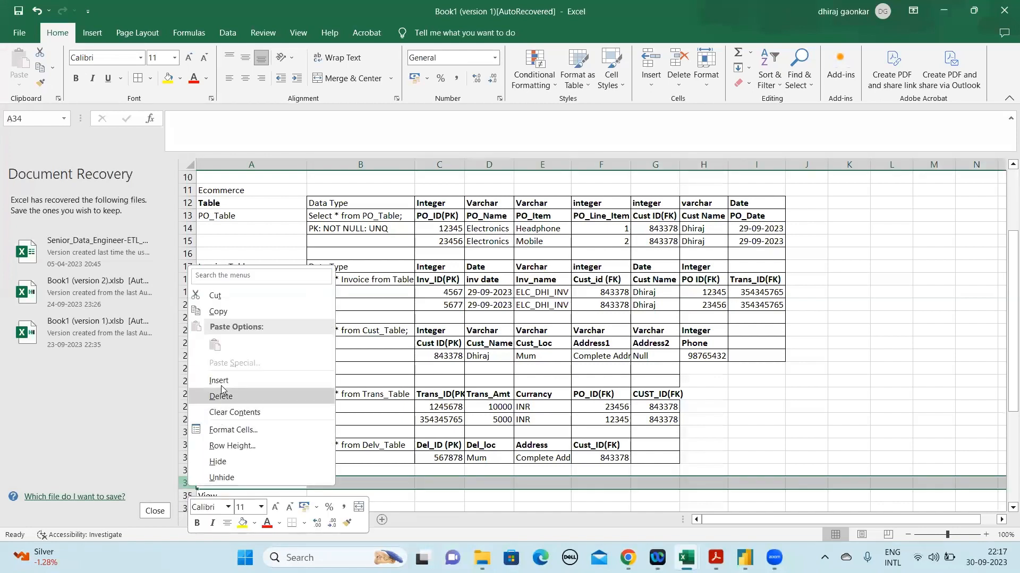
pyautogui.click(220, 382)
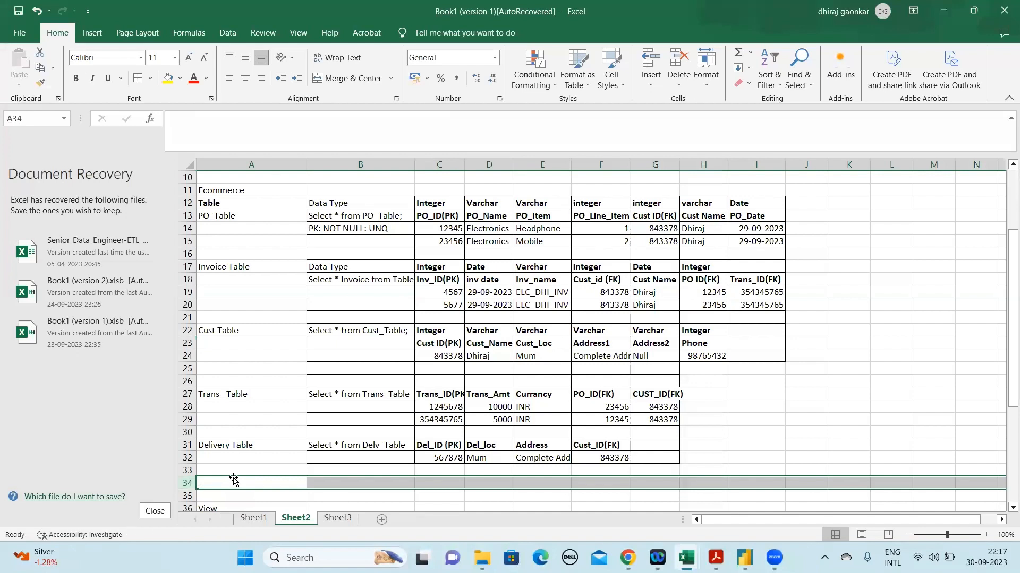
# Enter Return Table as a new table label in A34
pyautogui.write('Re')
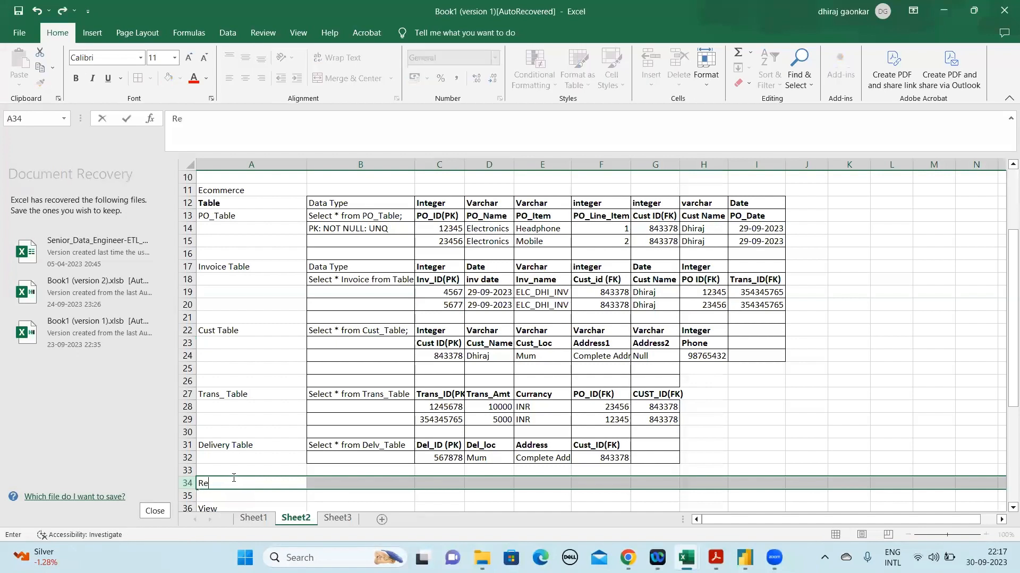
pyautogui.write('ture')
pyautogui.press('BackSpace')
pyautogui.press('BackSpace')
pyautogui.write('rn Table')
pyautogui.press('Tab')
pyautogui.press('Right')
pyautogui.press('Left')
# Enter the query Select * from Return Table in B34 beside the Return Table label
pyautogui.write('S')
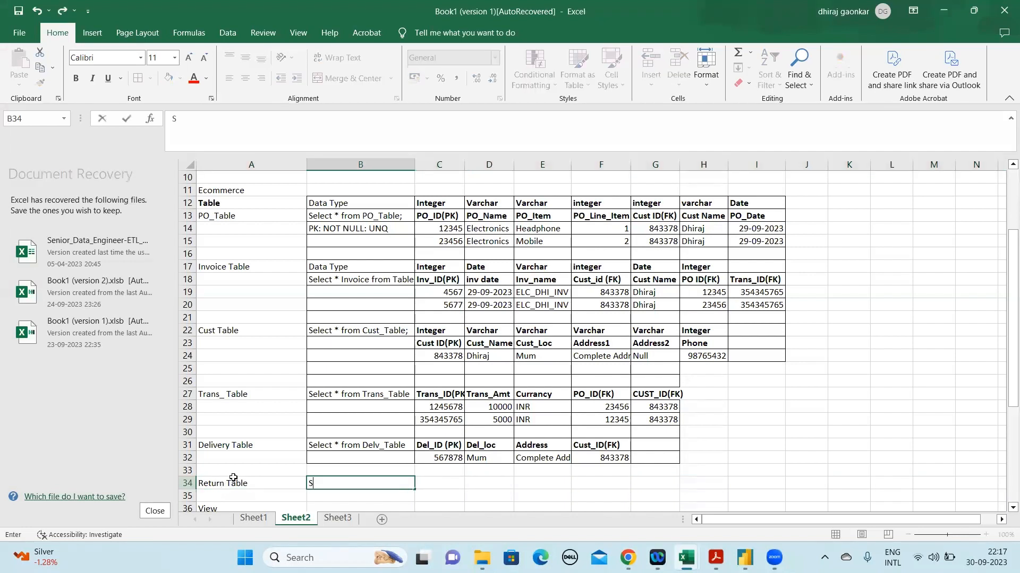
pyautogui.write('elect * from')
pyautogui.write('Retu')
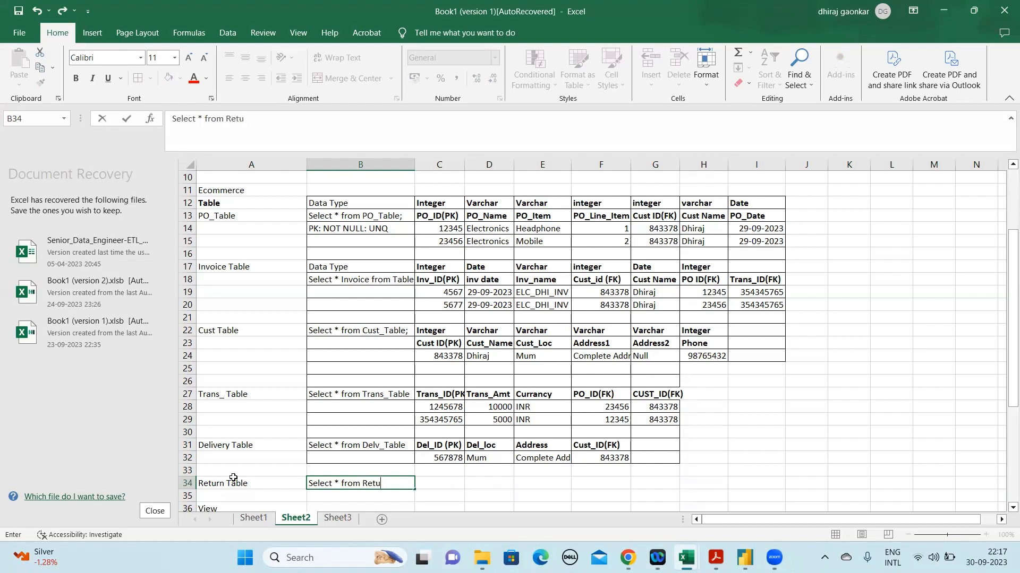
pyautogui.write('rn Table')
pyautogui.press('Tab')
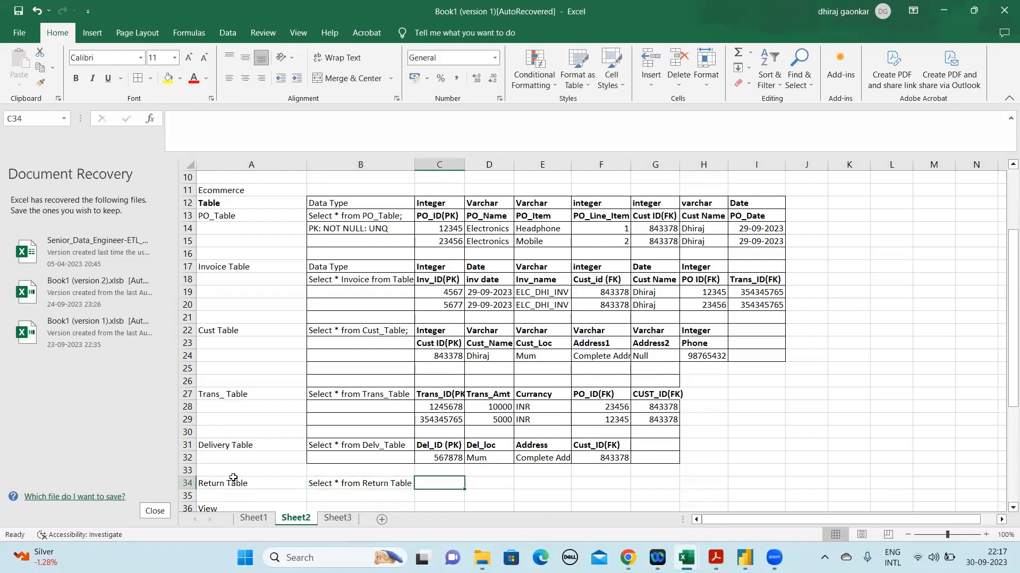
# Add the primary key column heading Ret_ID(PK) in C34 for the Return Table
pyautogui.click(235, 137)
pyautogui.write('Ret_ID')
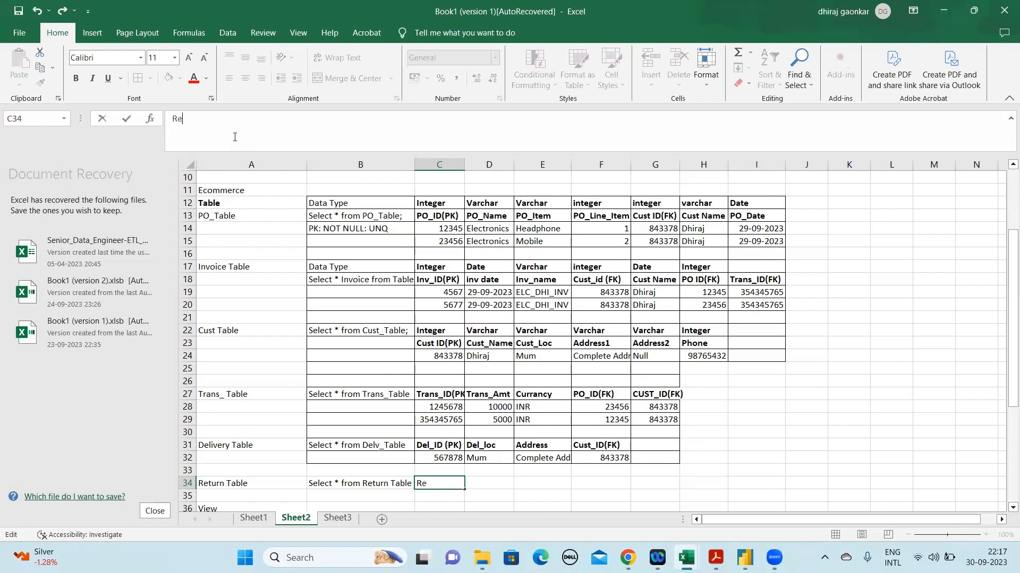
pyautogui.press('Return')
pyautogui.press('Up')
pyautogui.press('Right')
pyautogui.press('Left')
pyautogui.click(219, 127)
pyautogui.write('()')
pyautogui.write('PK')
pyautogui.press('Return')
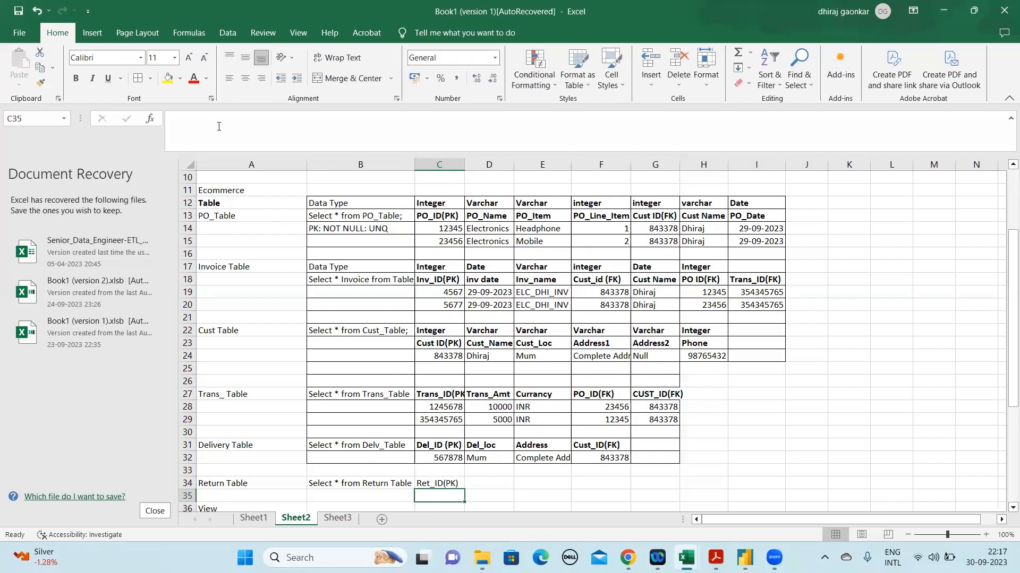
# Add Cust_ID as the Return Table's next column heading in D34
pyautogui.press('Up')
pyautogui.press('Right')
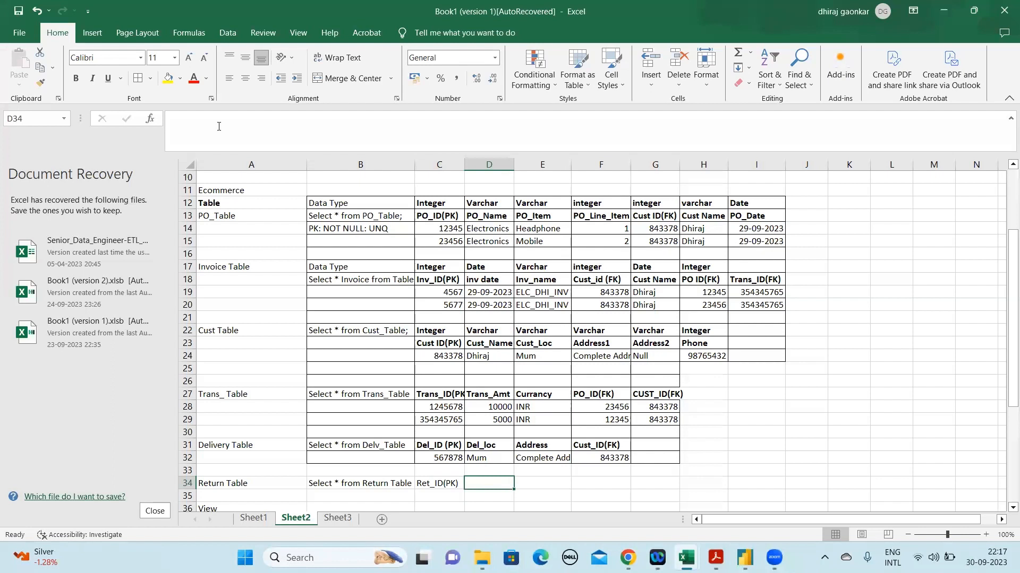
pyautogui.write('Cus')
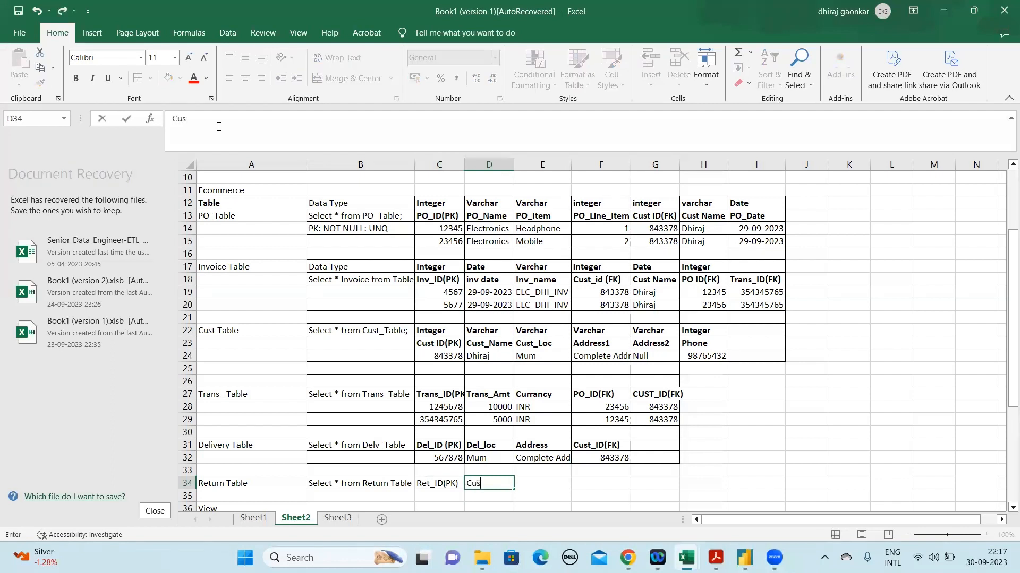
pyautogui.write('t_ID')
pyautogui.press('Tab')
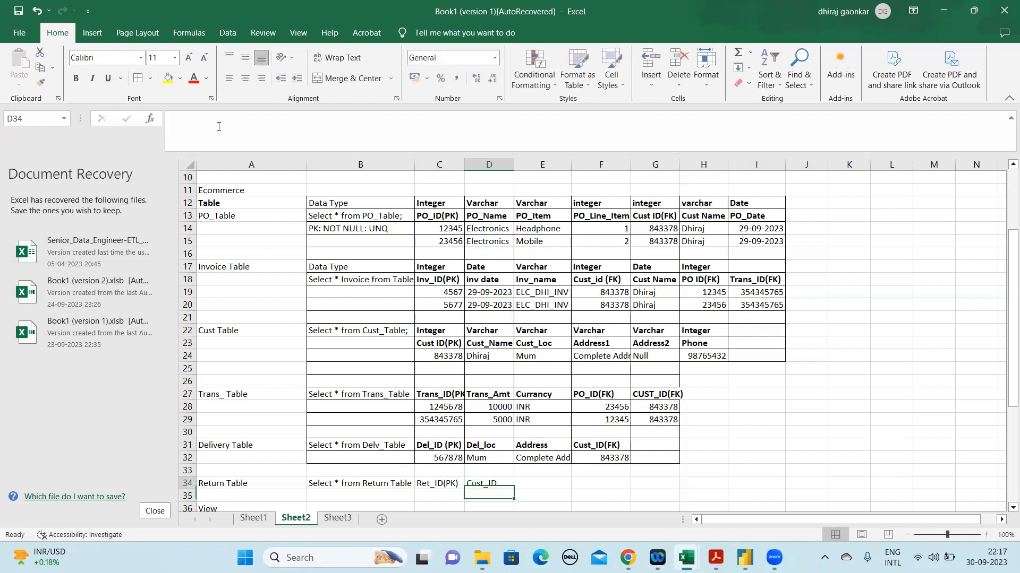
# Add PO_ID as the Return Table's column heading in E34
pyautogui.write('Cust')
pyautogui.press('BackSpace')
pyautogui.press('BackSpace')
pyautogui.press('BackSpace')
pyautogui.press('BackSpace')
pyautogui.write('PO_ID')
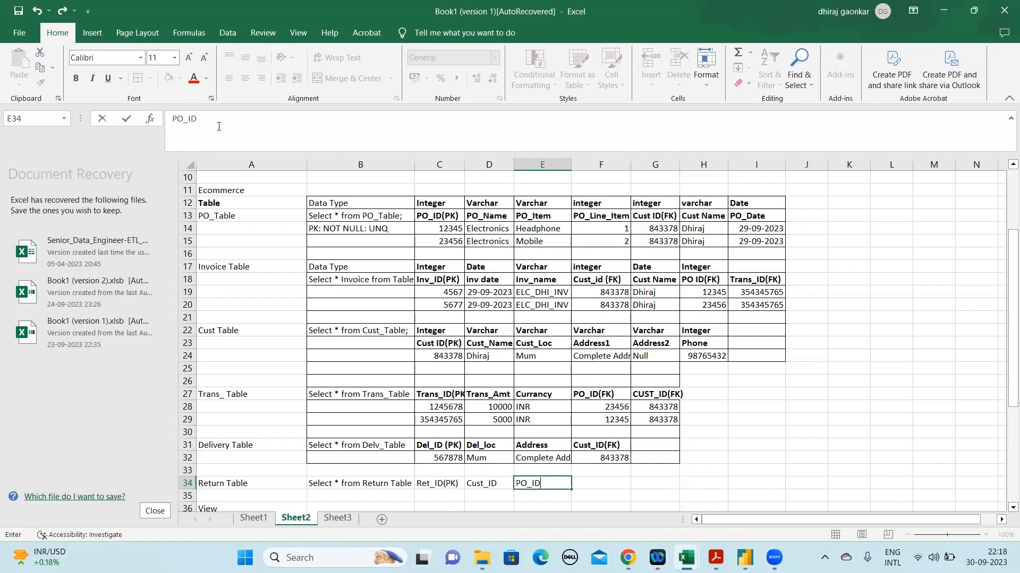
pyautogui.press('Tab')
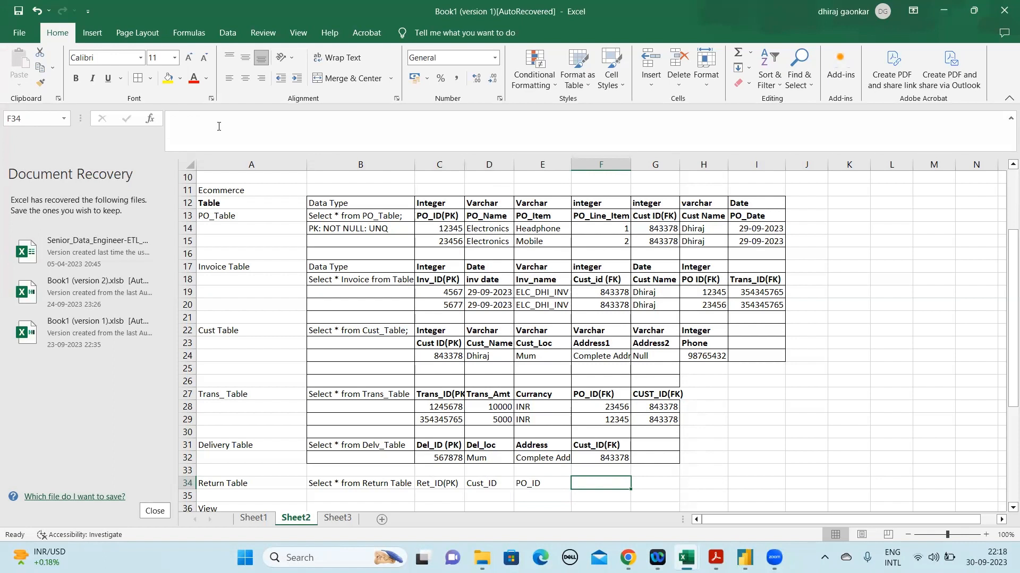
# Add Date as the Return Table's column heading in F34
pyautogui.write('Date')
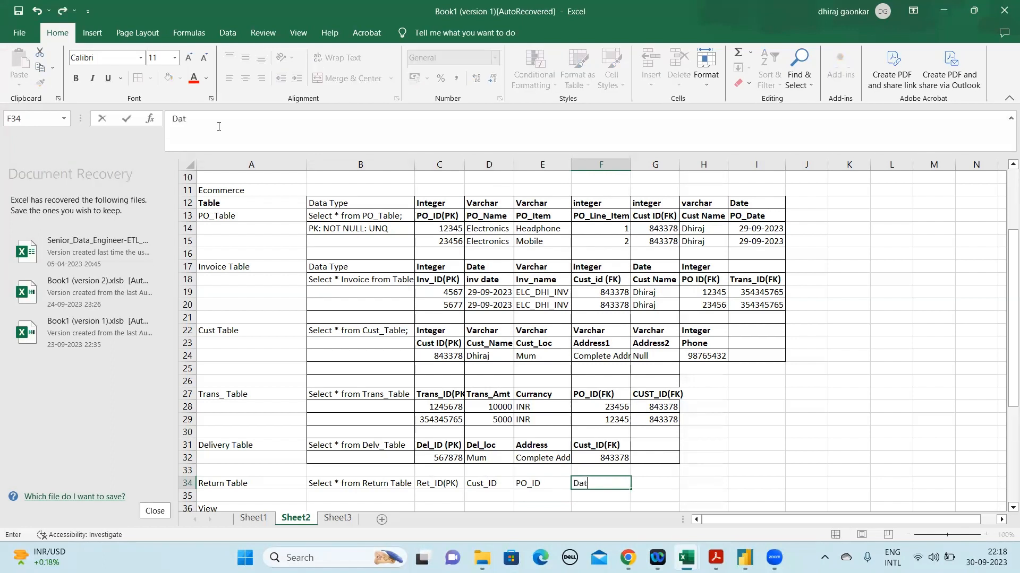
pyautogui.hotkey('ctrl', 'Return')
pyautogui.press('Left')
pyautogui.press('Left')
pyautogui.press('Left')
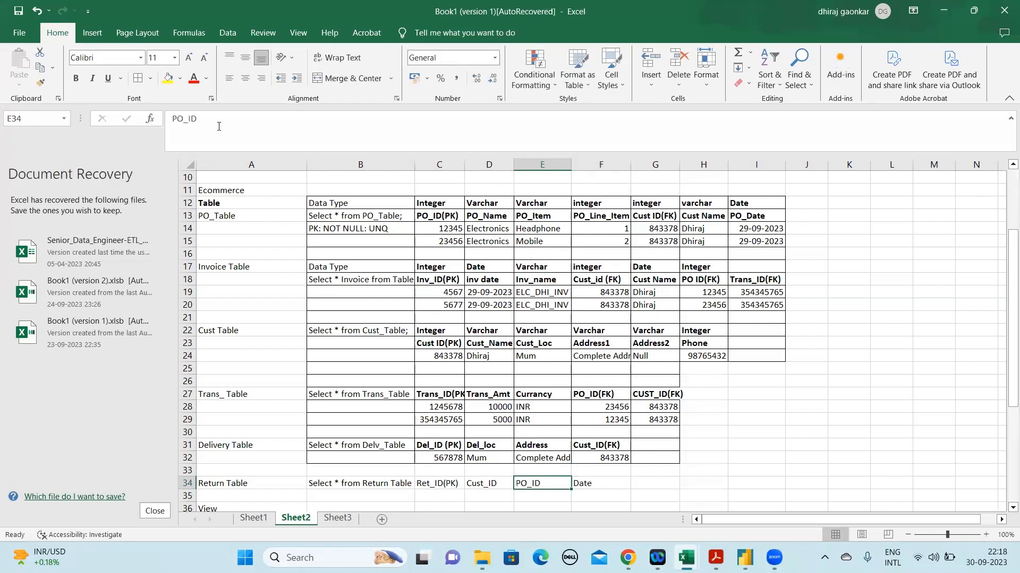
# Make the Return Table headings Ret_ID(PK), Cust_ID, PO_ID and Date in C34:F34 bold
pyautogui.hotkey('shift', 'Right')
pyautogui.hotkey('shift', 'Right')
pyautogui.hotkey('shift', 'Right')
pyautogui.hotkey('ctrl', 'b')
pyautogui.press('Down')
pyautogui.press('Down')
pyautogui.press('Down')
pyautogui.press('Up')
pyautogui.press('Up')
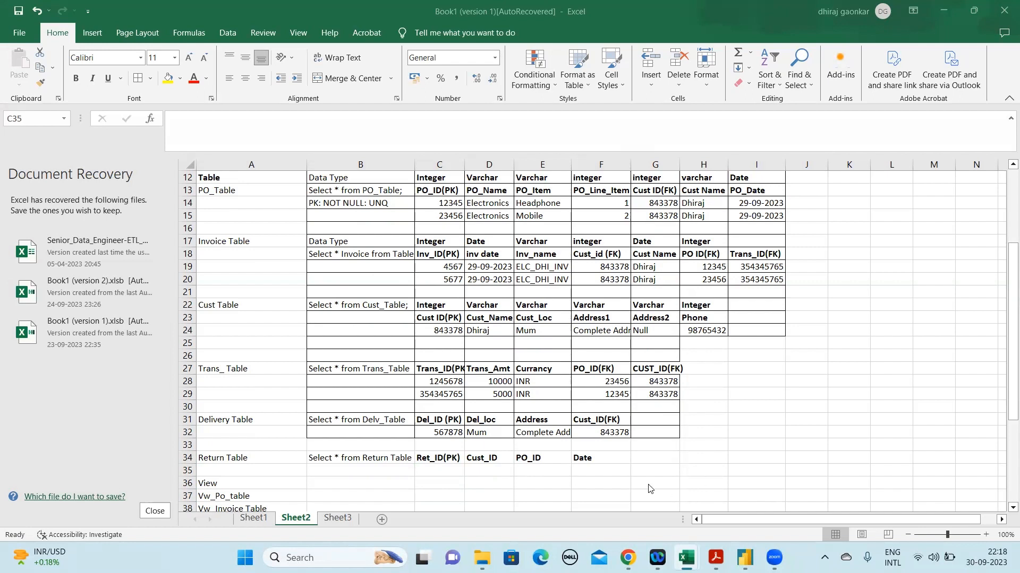
# Add transc_id as the Return Table's next column heading in G34
pyautogui.click(648, 461)
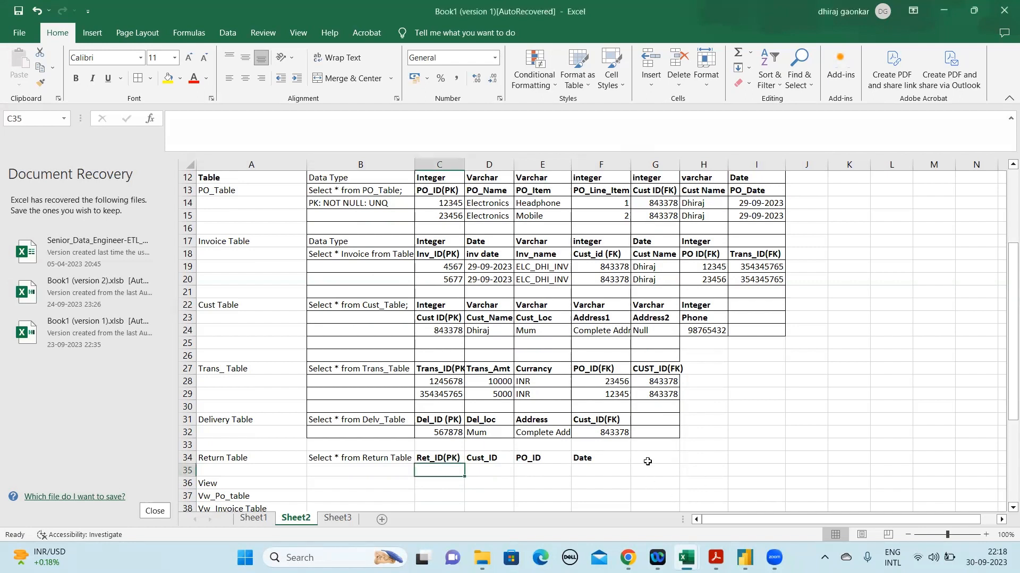
pyautogui.click(647, 462)
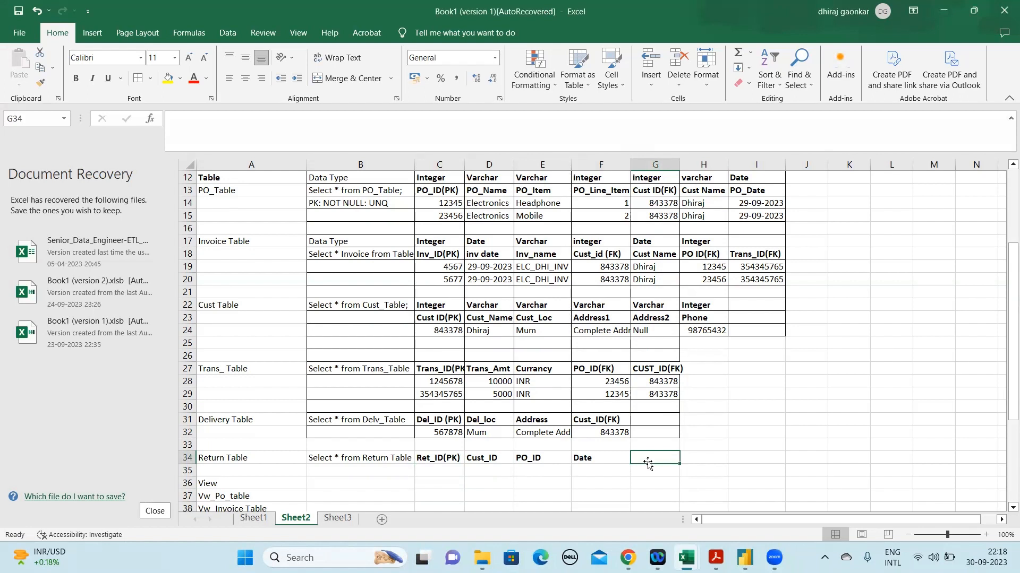
pyautogui.write('transc')
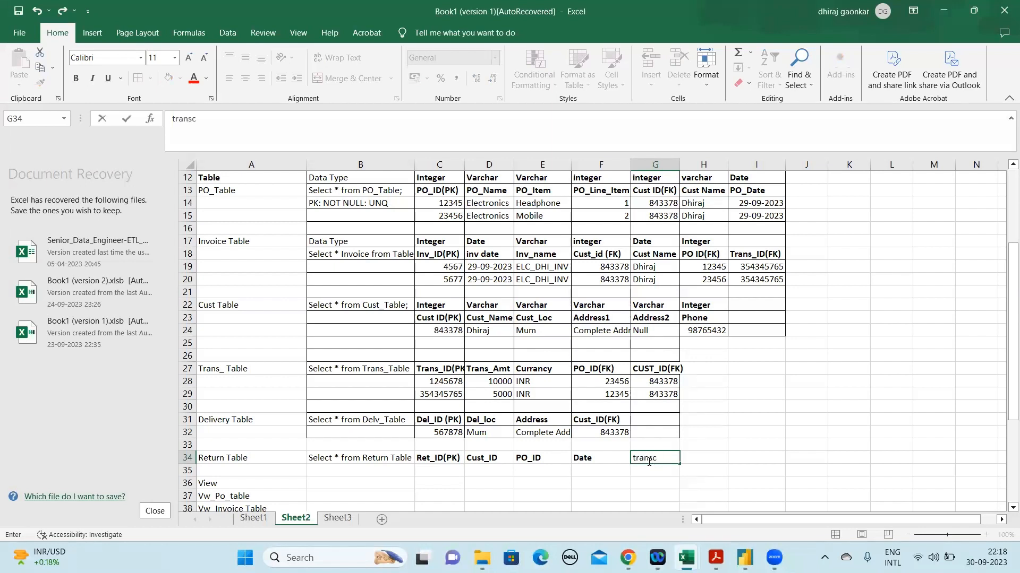
pyautogui.write('_id')
pyautogui.hotkey('ctrl', 'Return')
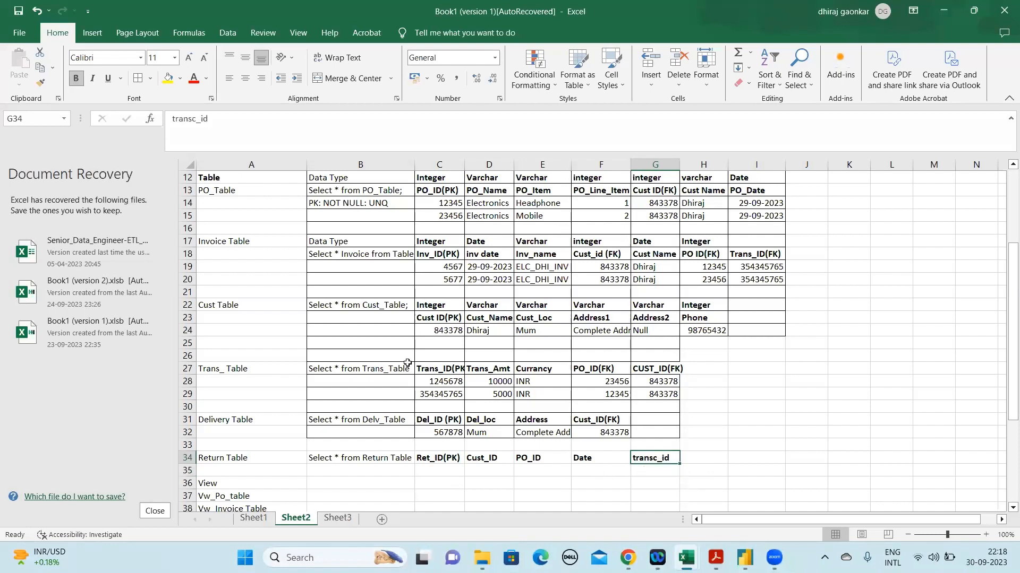
# Append (FK) to the Return Table's Cust_ID and PO_ID headings in D34 and E34
pyautogui.click(495, 461)
pyautogui.click(269, 133)
pyautogui.write('()')
pyautogui.write('FK')
pyautogui.press('Tab')
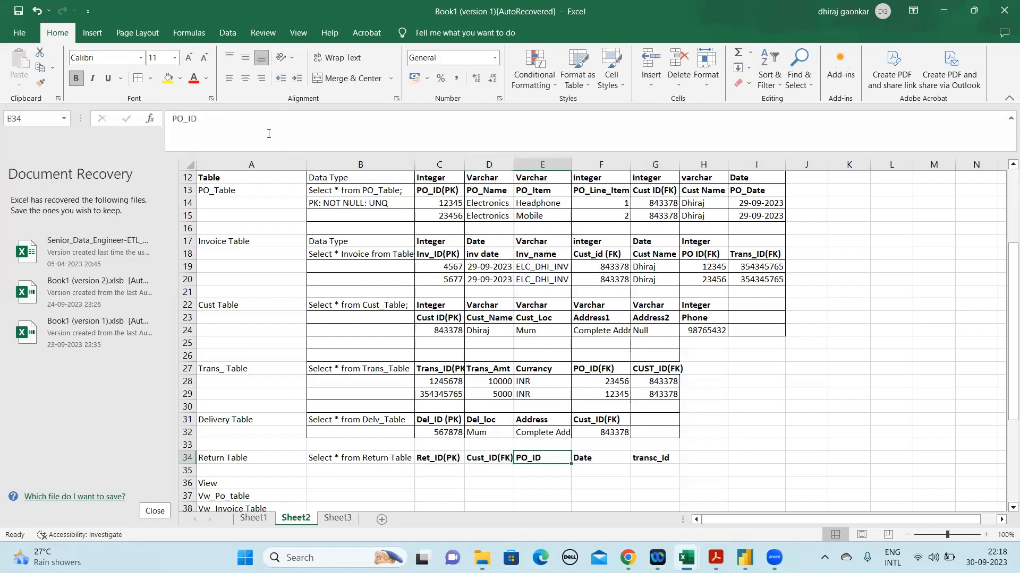
pyautogui.click(210, 121)
pyautogui.write('()')
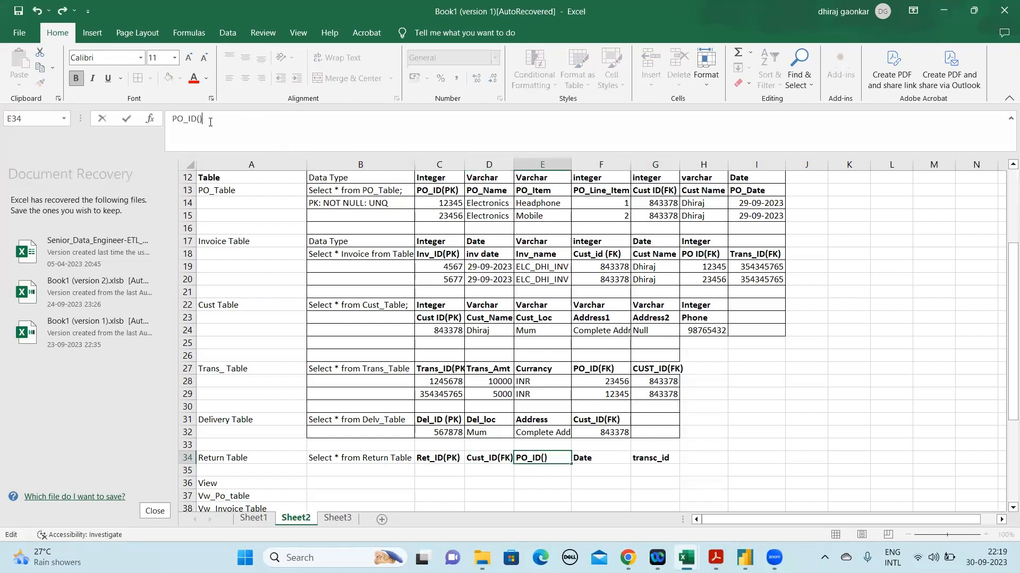
pyautogui.write('FK')
pyautogui.press('Tab')
pyautogui.press('Tab')
# Append (FK) to the Return Table's transc_id heading in G34
pyautogui.click(247, 118)
pyautogui.write('()')
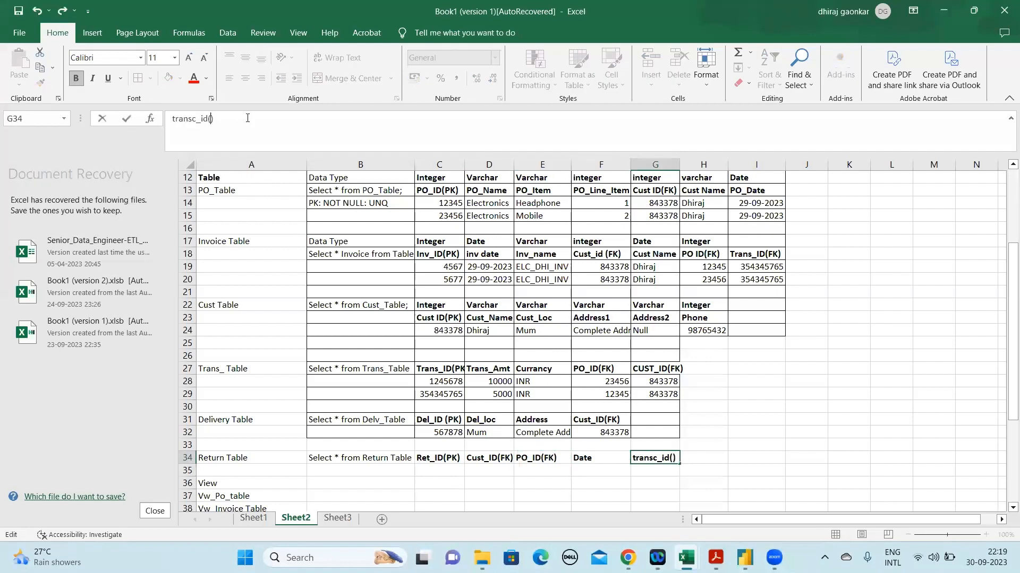
pyautogui.write('FK')
pyautogui.press('Return')
pyautogui.press('Up')
pyautogui.press('Left')
pyautogui.press('Left')
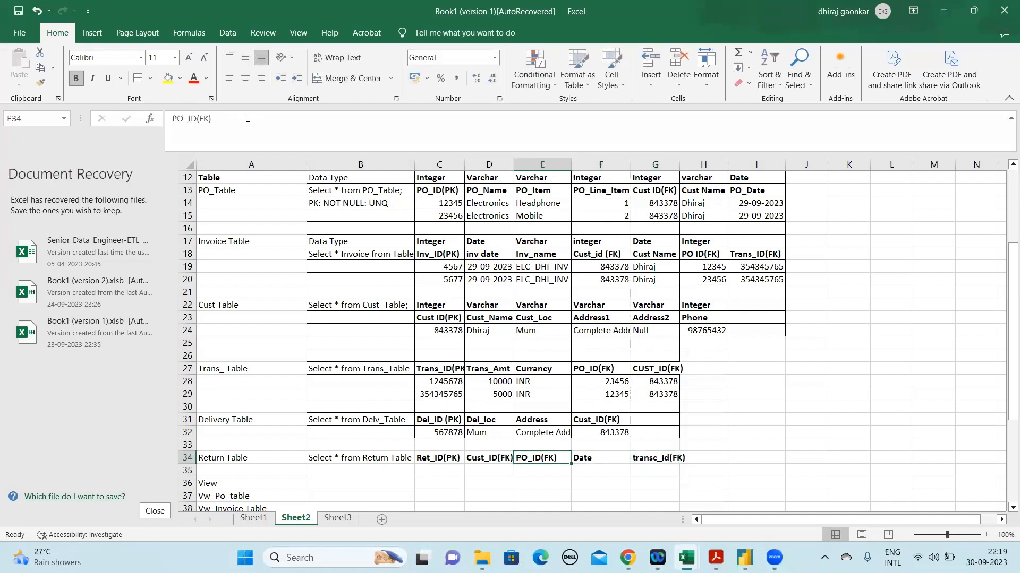
pyautogui.press('Left')
pyautogui.press('Left')
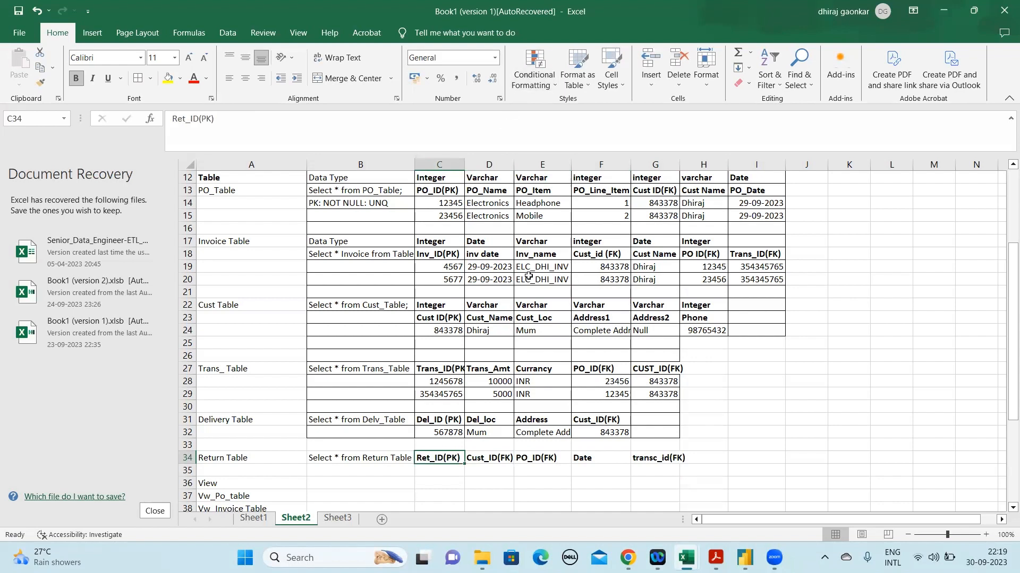
# Enter 12345678 as the first return ID under Ret_ID(PK) in C35
pyautogui.click(474, 281)
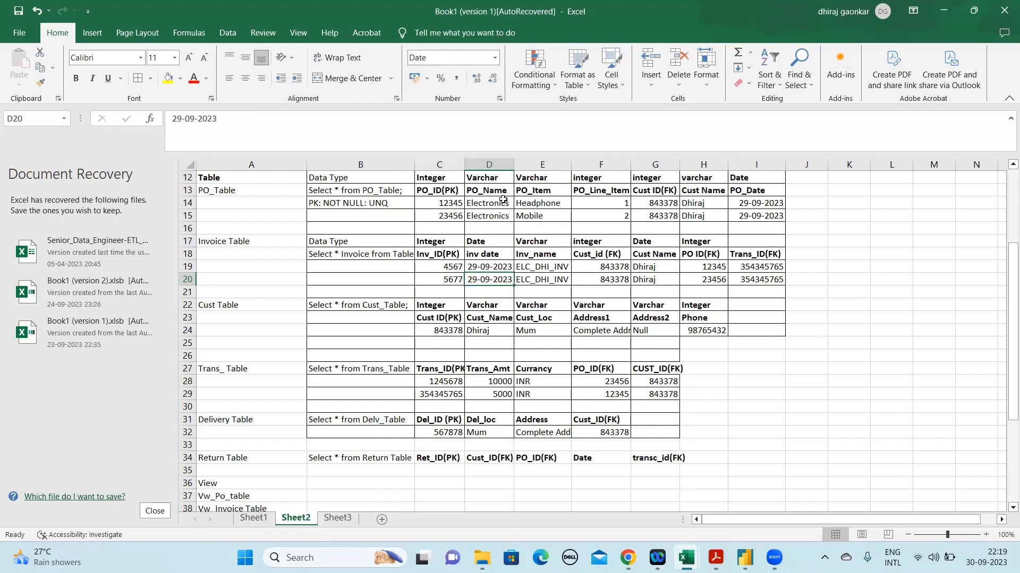
pyautogui.click(466, 205)
pyautogui.click(625, 202)
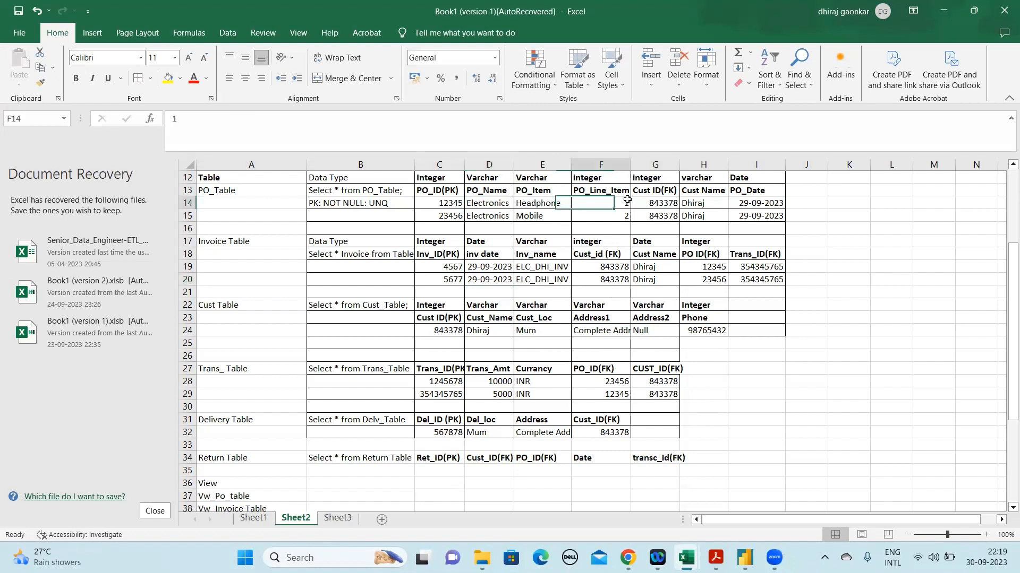
pyautogui.click(449, 469)
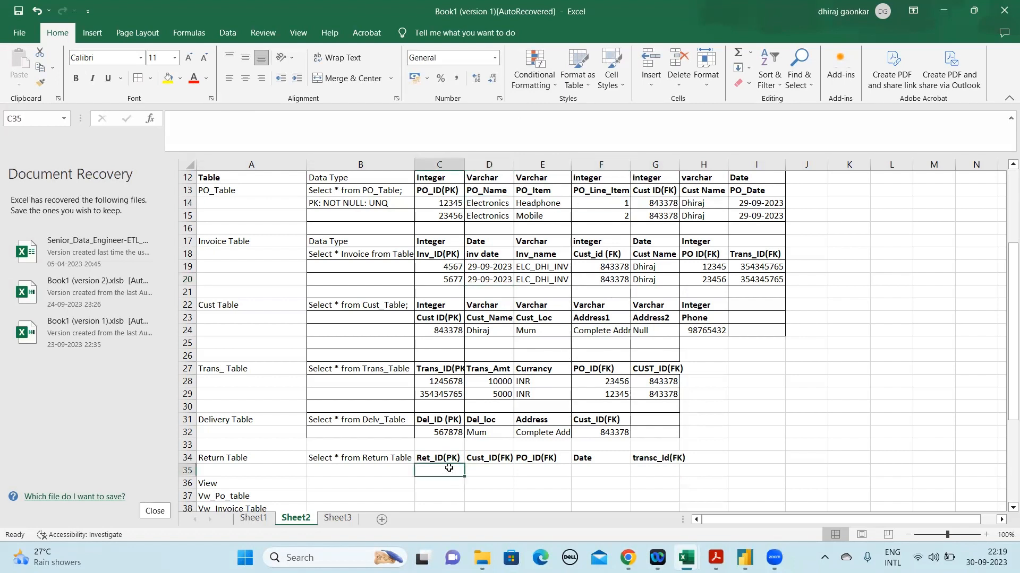
pyautogui.write('12345678')
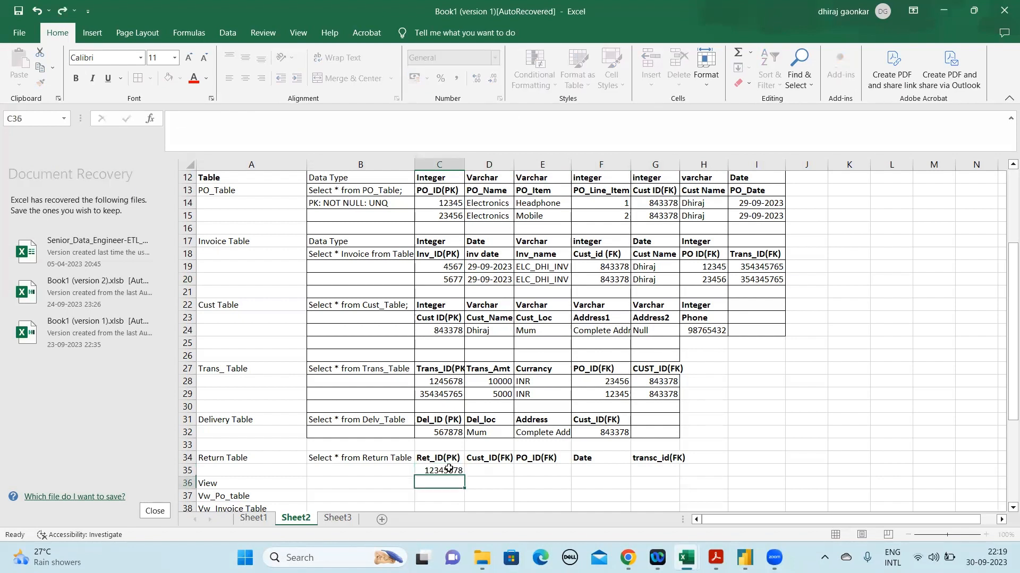
pyautogui.press('Tab')
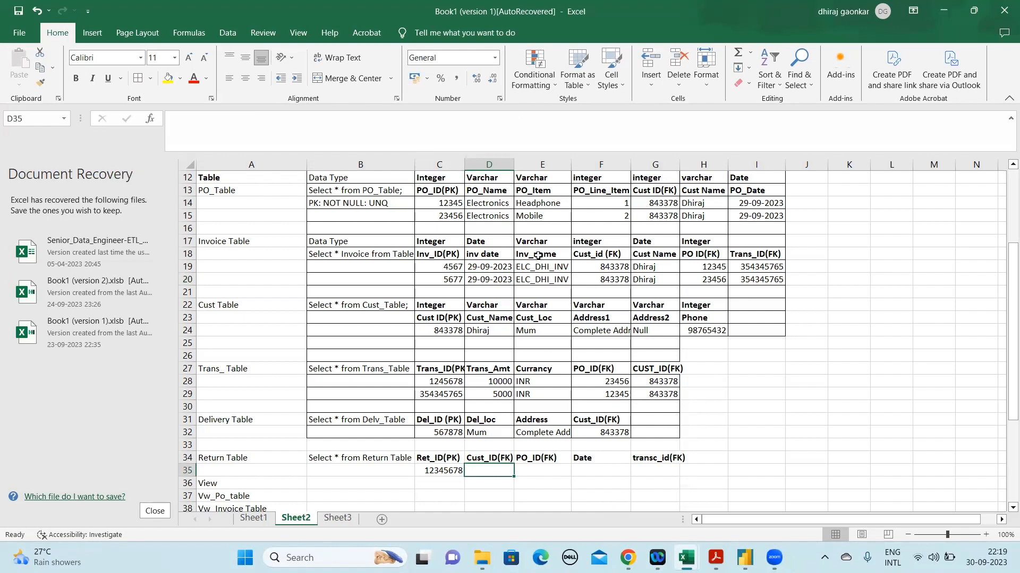
# Copy the customer ID from G15 of the PO_Table into D35 under Cust_ID(FK)
pyautogui.moveTo(662, 216); pyautogui.dragTo(691, 216)
pyautogui.click(662, 217)
pyautogui.hotkey('ctrl', 'c')
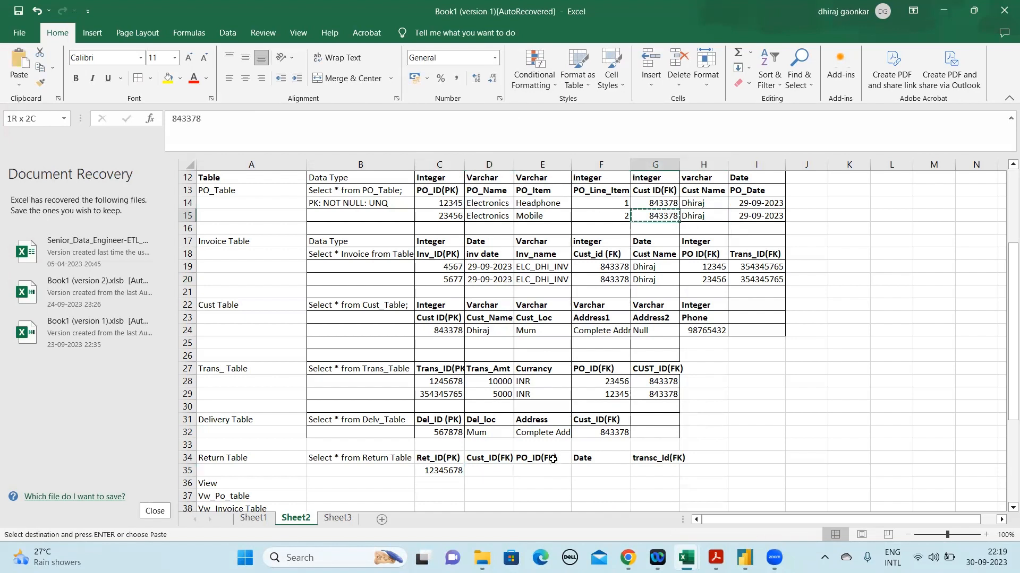
pyautogui.click(489, 469)
pyautogui.hotkey('ctrl', 'v')
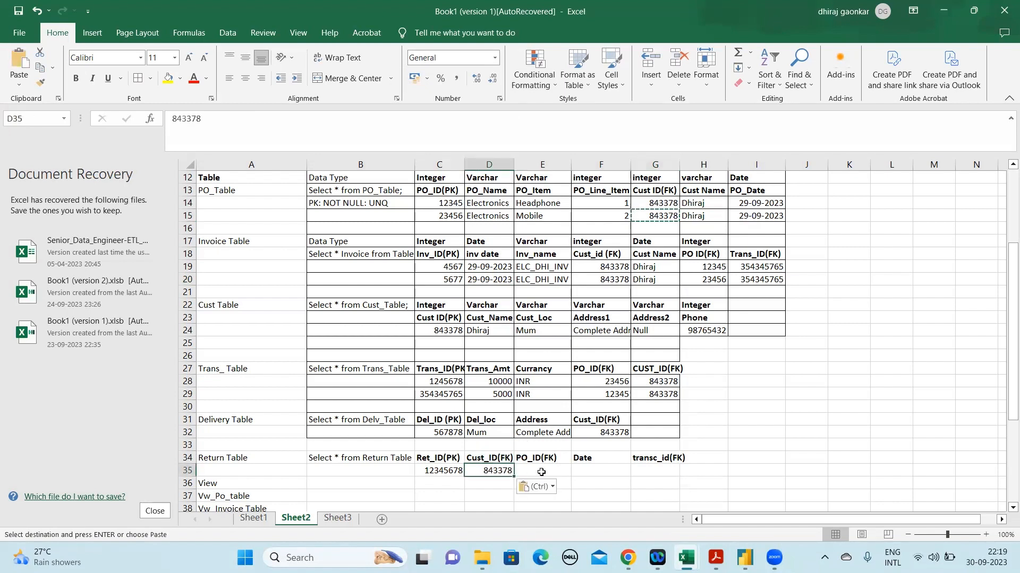
# Copy the Headphone record's PO ID from C14 into E35 under PO_ID(FK)
pyautogui.press('Tab')
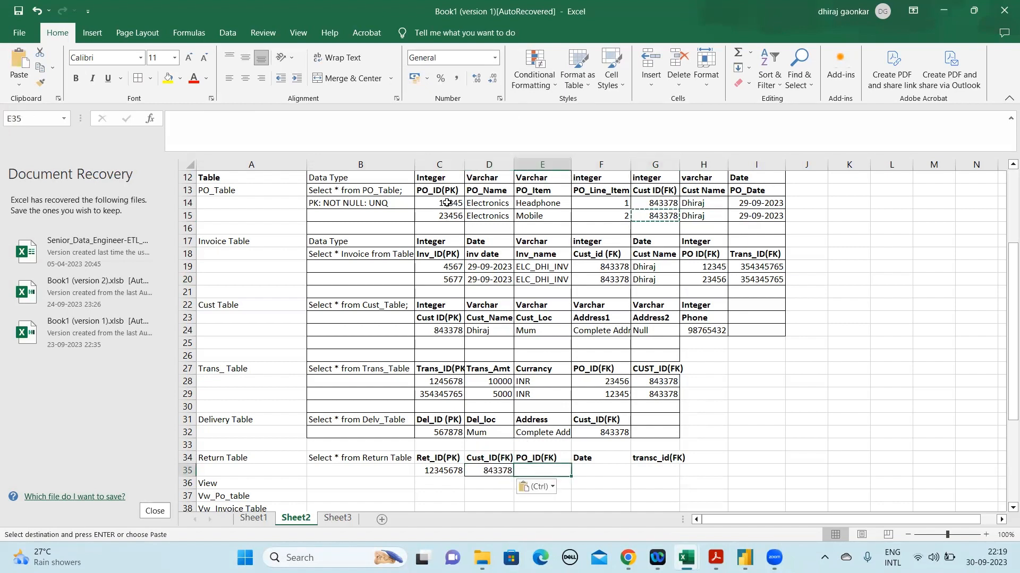
pyautogui.click(447, 203)
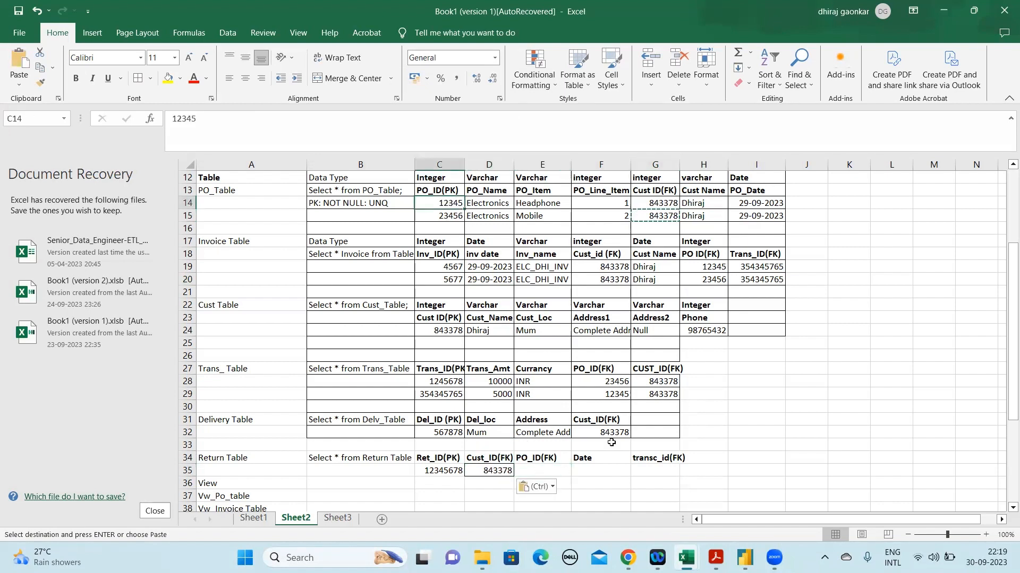
pyautogui.hotkey('ctrl', 'c')
pyautogui.click(539, 467)
pyautogui.hotkey('ctrl', 'v')
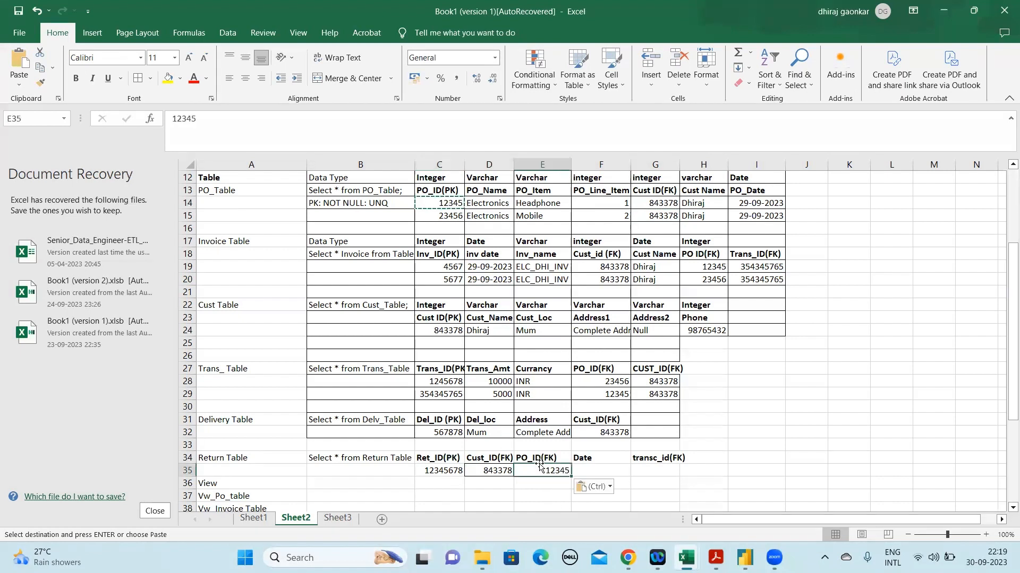
# Enter the return date 30-09-2023 in F35
pyautogui.click(600, 466)
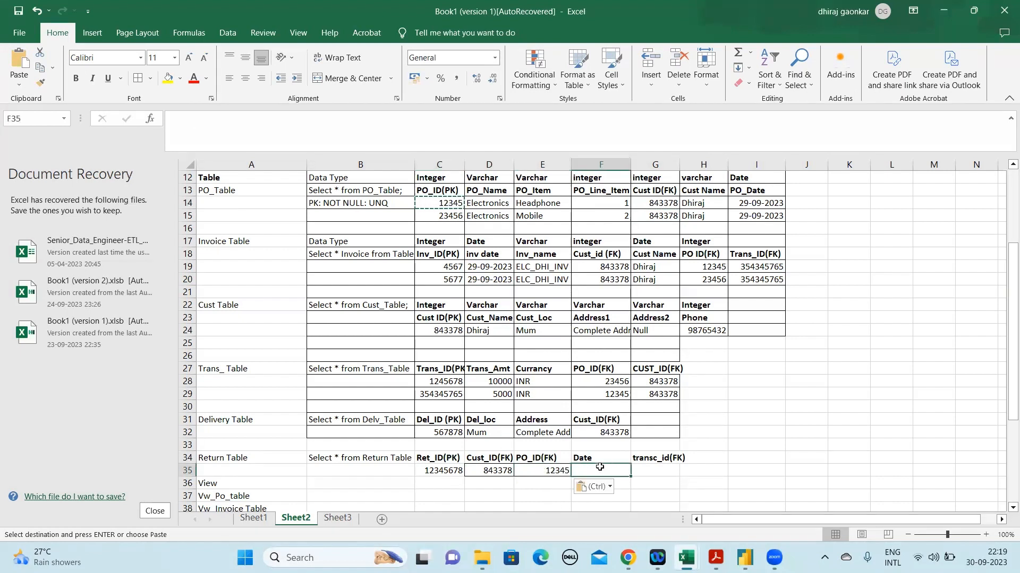
pyautogui.write('30-09')
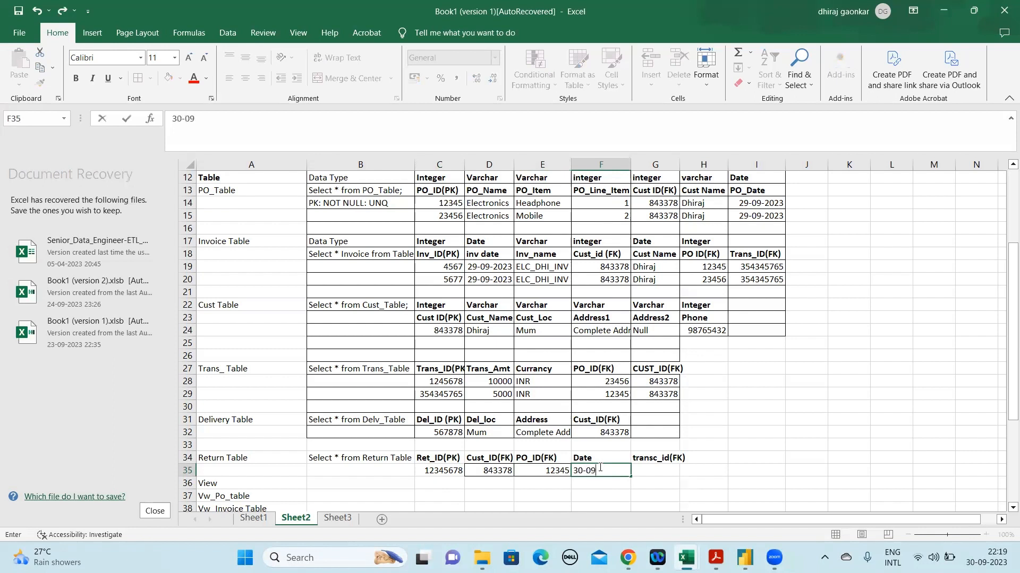
pyautogui.write('-2023')
pyautogui.press('Return')
# Copy the transaction ID from I19 of the Invoice Table into G35 under transc_id(FK)
pyautogui.press('Up')
pyautogui.press('Right')
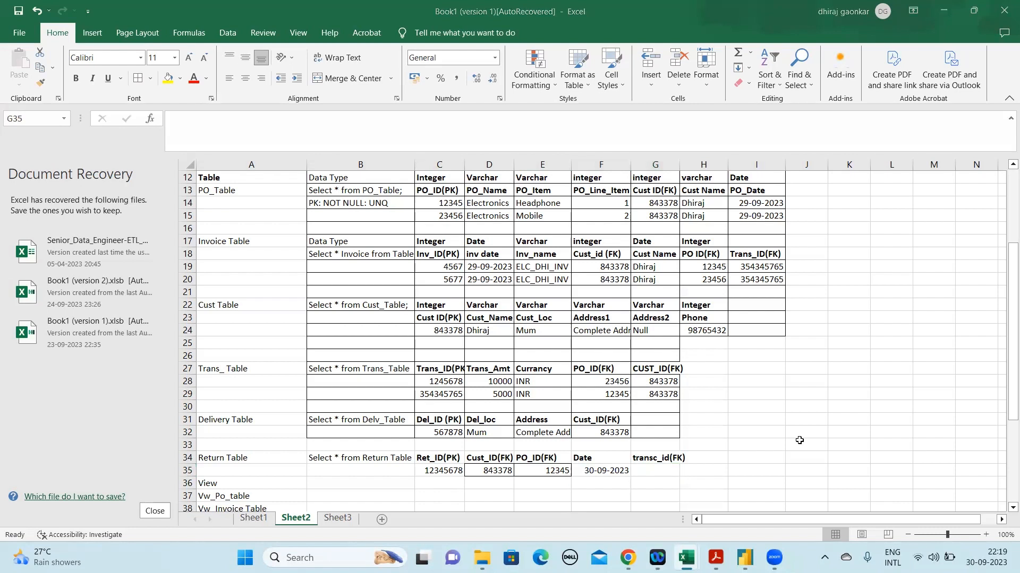
pyautogui.click(747, 268)
pyautogui.hotkey('ctrl', 'c')
pyautogui.click(655, 474)
pyautogui.hotkey('ctrl', 'v')
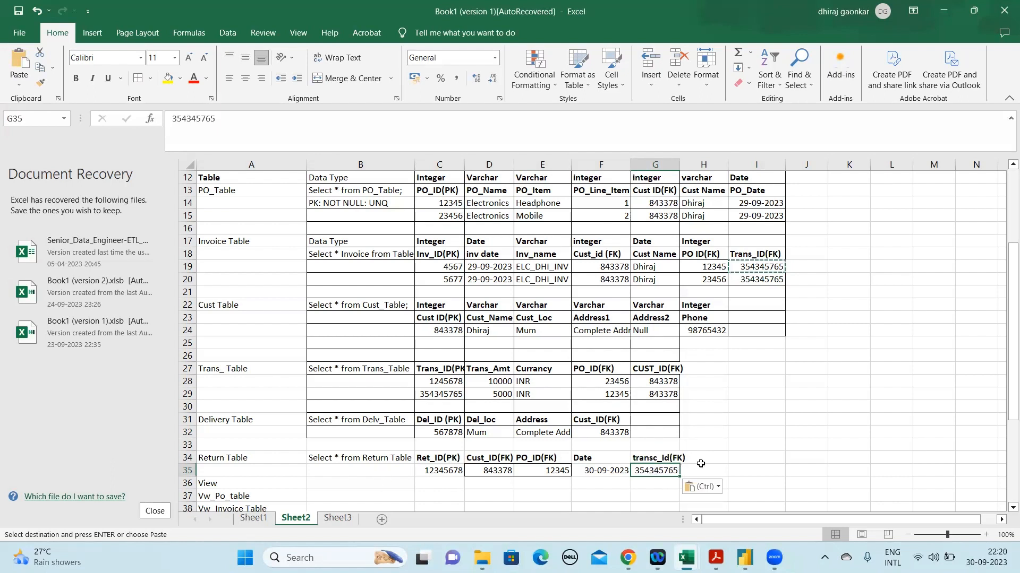
# Add a bold Trans_Amt column heading to the Return Table in H34
pyautogui.click(644, 460)
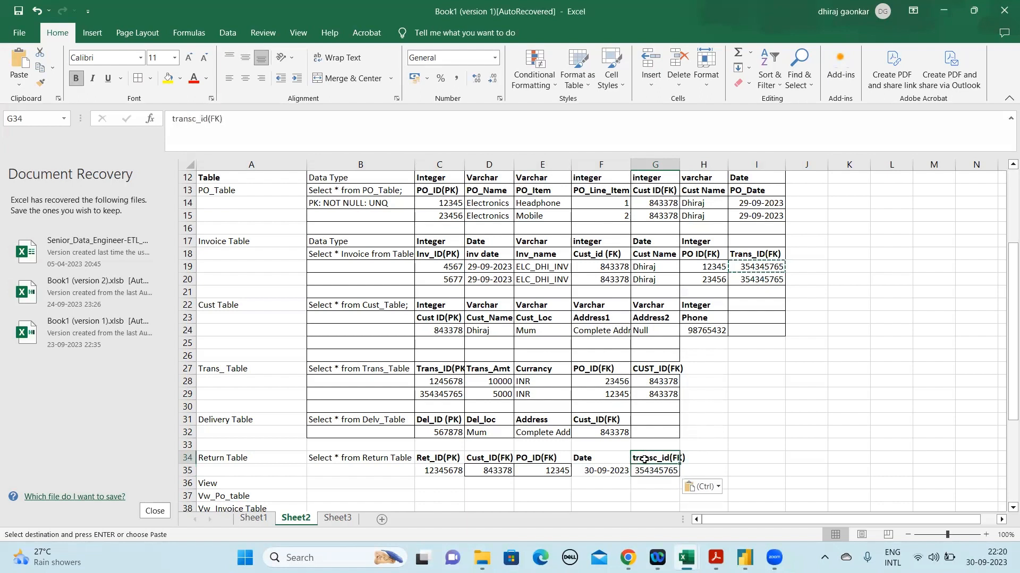
pyautogui.click(712, 460)
pyautogui.write('rans')
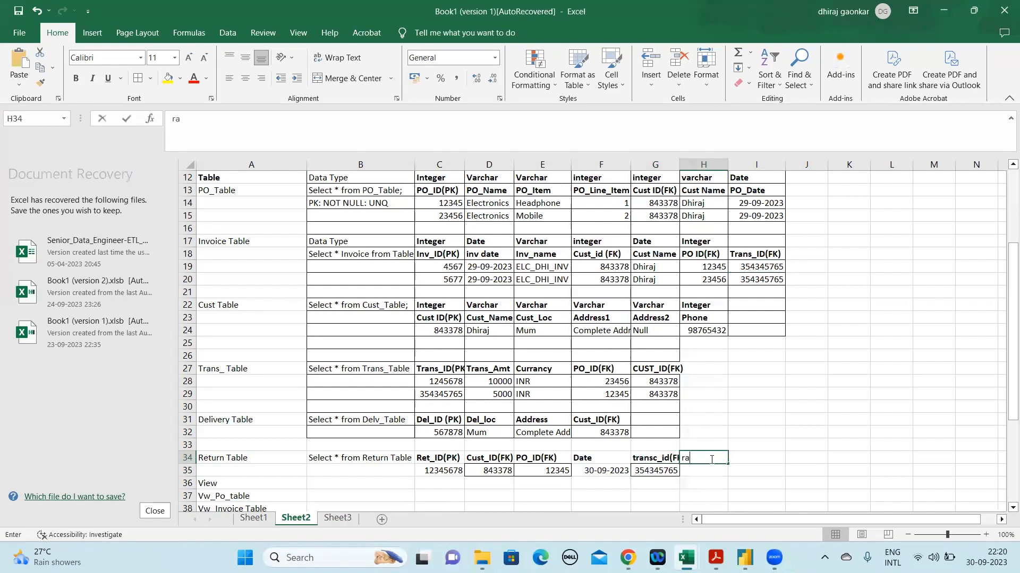
pyautogui.press('BackSpace')
pyautogui.press('BackSpace')
pyautogui.press('BackSpace')
pyautogui.press('BackSpace')
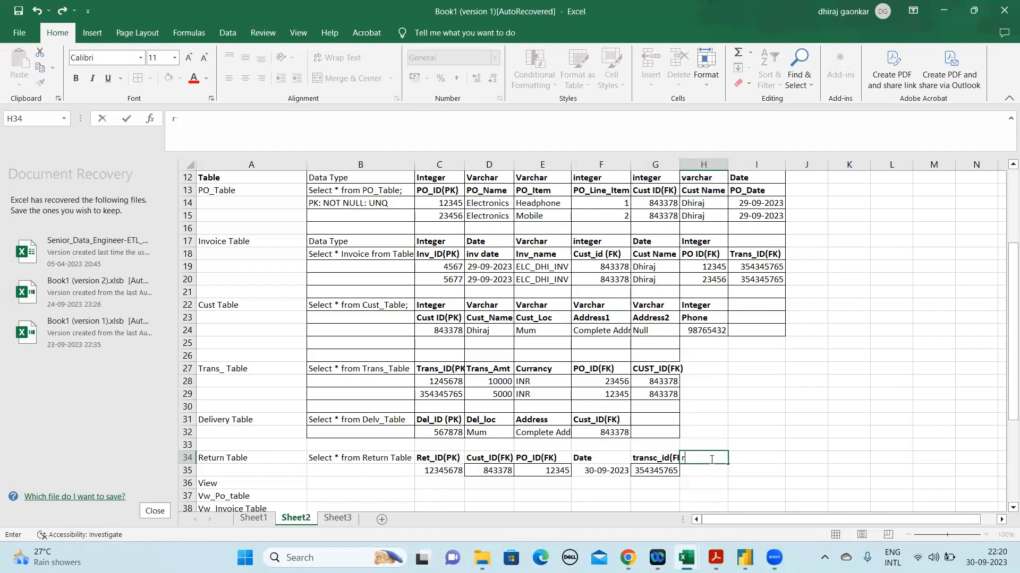
pyautogui.write('Trans_Amt')
pyautogui.hotkey('ctrl', 'Return')
pyautogui.hotkey('ctrl', 'b')
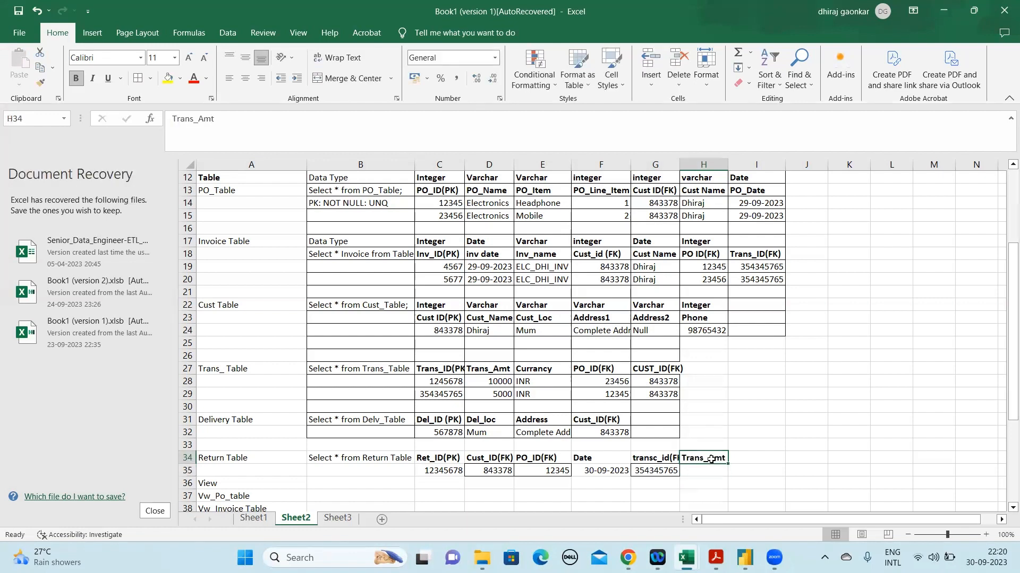
# Apply all borders to the Return Table range B33:G35
pyautogui.press('Left')
pyautogui.press('Left')
pyautogui.press('Left')
pyautogui.press('Left')
pyautogui.press('Left')
pyautogui.press('Left')
pyautogui.press('Left')
pyautogui.press('Up')
pyautogui.press('Right')
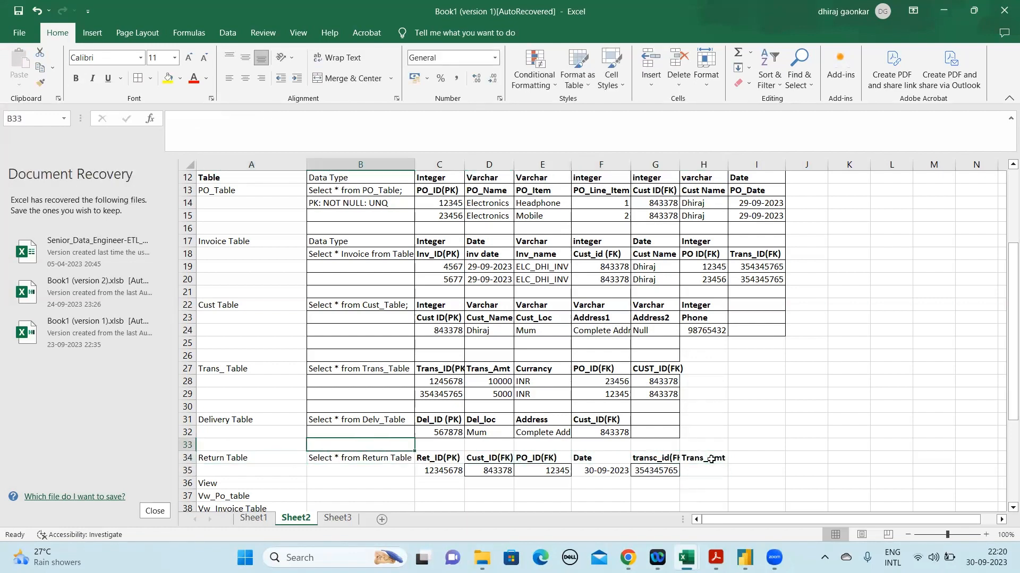
pyautogui.hotkey('shift', 'Down')
pyautogui.hotkey('ctrl', 'shift', 'Right')
pyautogui.hotkey('ctrl', 'shift', 'Right')
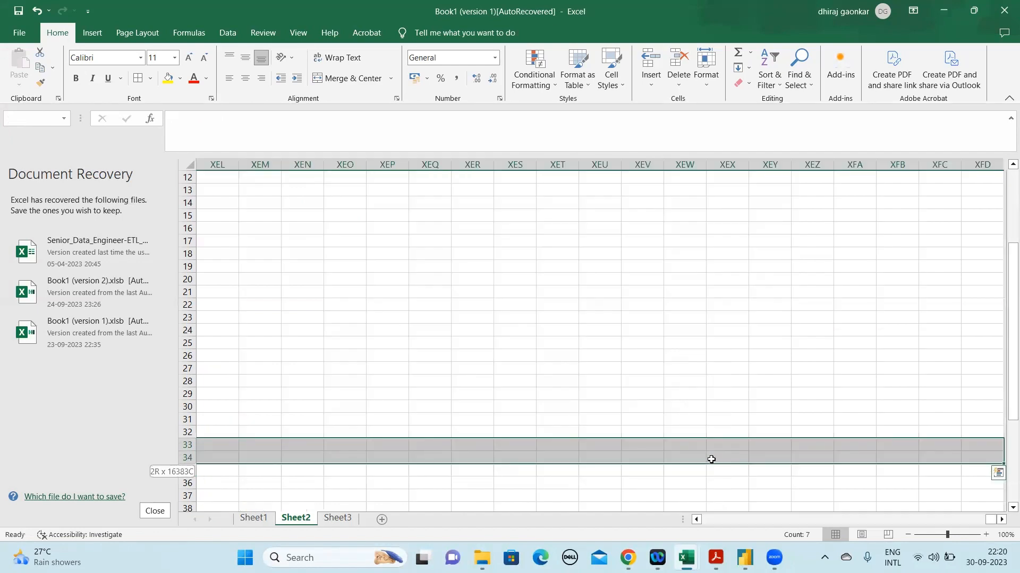
pyautogui.hotkey('shift', 'Home')
pyautogui.hotkey('shift', 'Right')
pyautogui.hotkey('shift', 'Right')
pyautogui.hotkey('shift', 'Right')
pyautogui.hotkey('shift', 'Right')
pyautogui.hotkey('shift', 'Right')
pyautogui.hotkey('shift', 'Right')
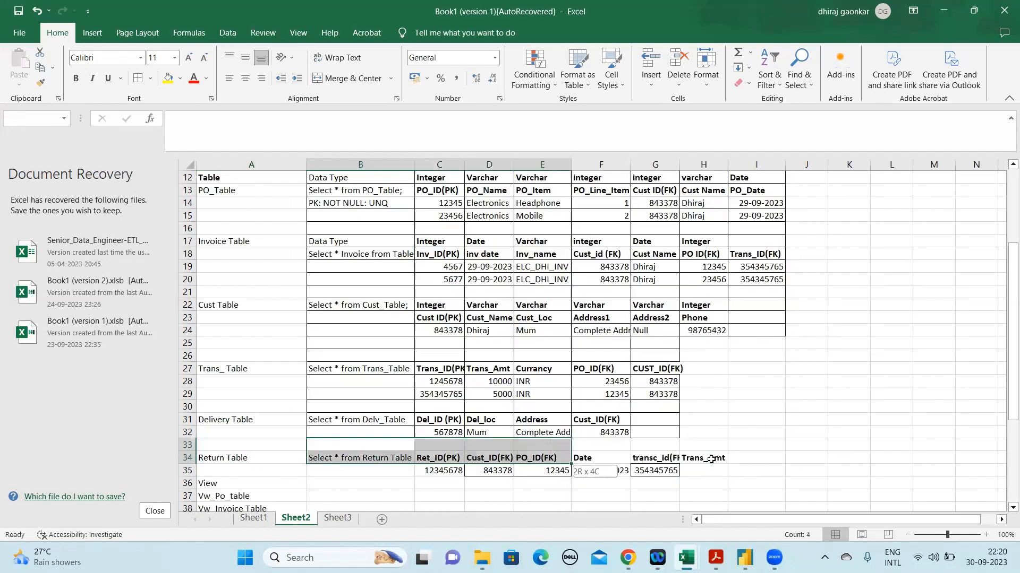
pyautogui.hotkey('shift', 'Down')
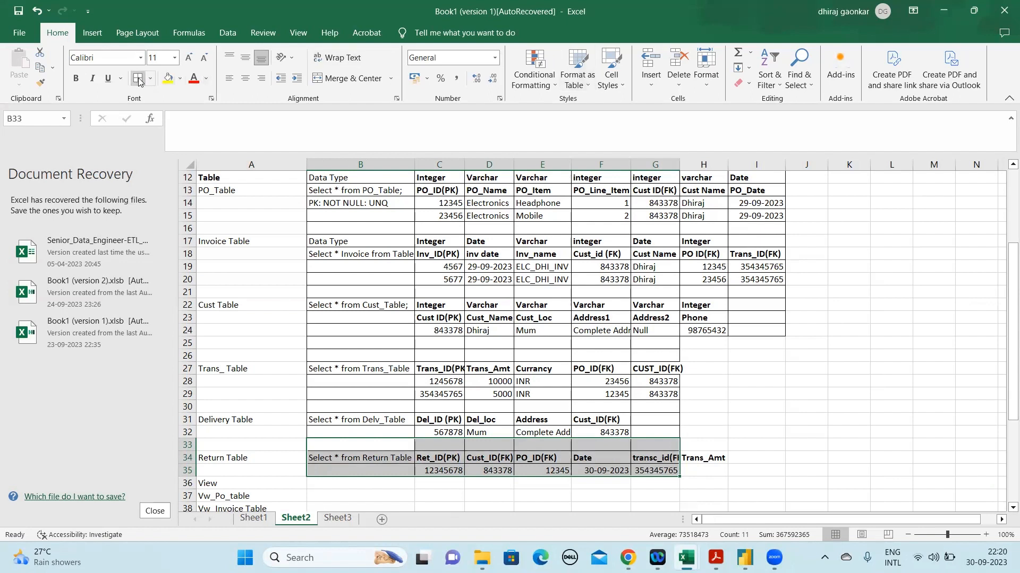
pyautogui.click(491, 241)
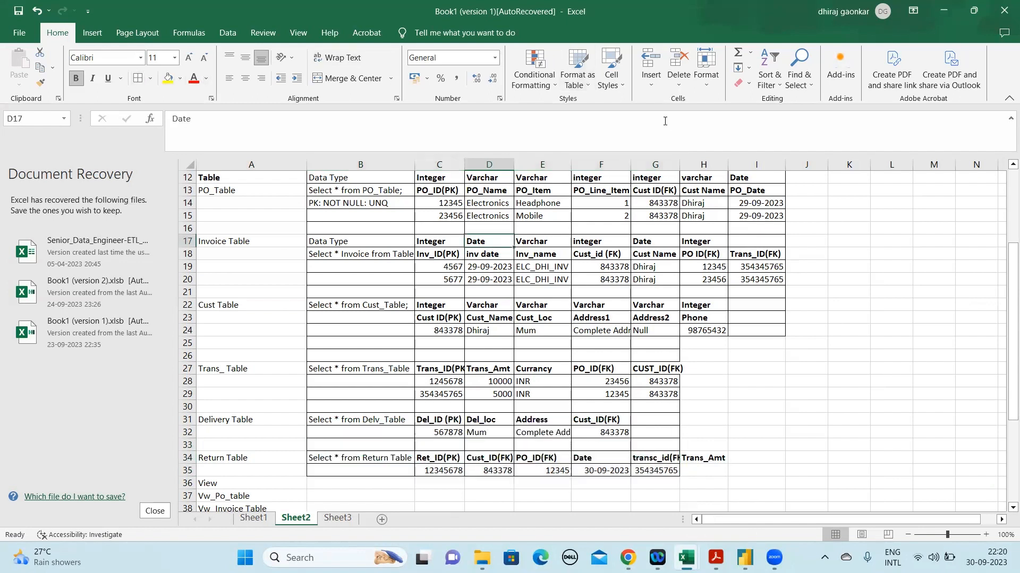
# Widen column G to fit its contents and enter 5000 under Trans_Amt in H35 of the Return Table
pyautogui.doubleClick(679, 165)
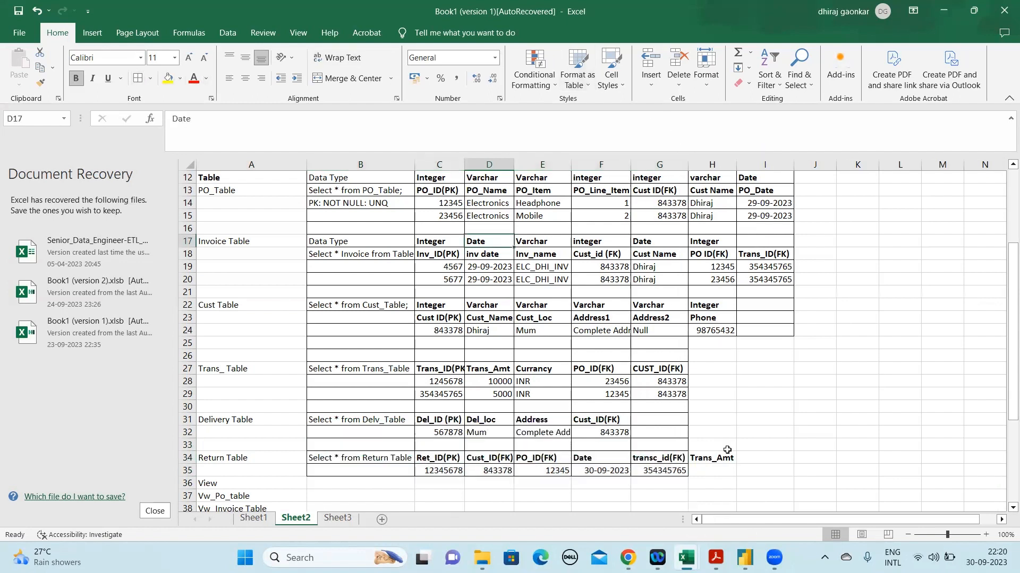
pyautogui.click(709, 470)
pyautogui.write('5000')
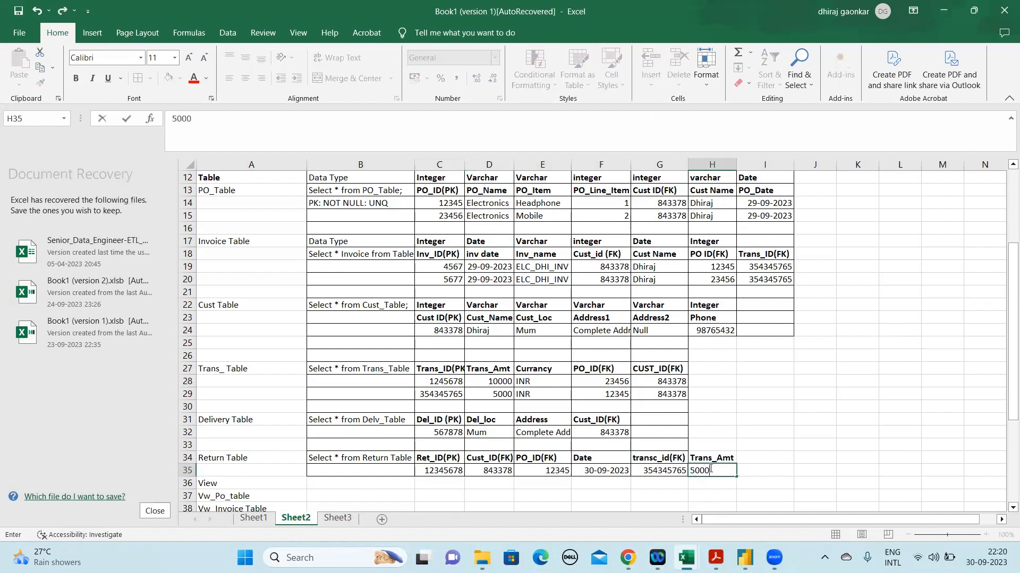
pyautogui.press('Return')
# Apply all borders to the Trans_Amt cells H34:H35 of the Return Table
pyautogui.click(711, 471)
pyautogui.moveTo(712, 458); pyautogui.dragTo(712, 470)
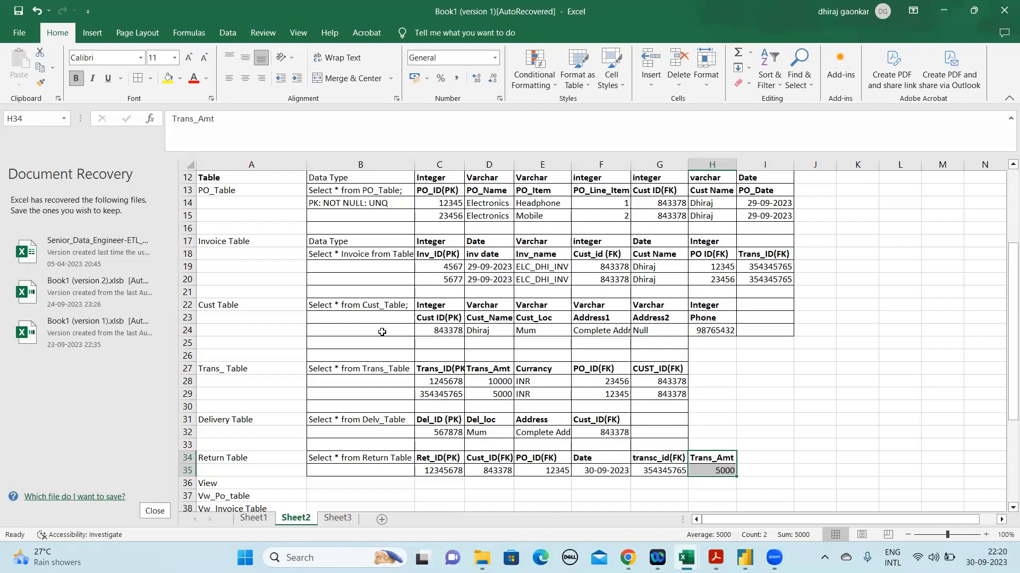
pyautogui.hotkey('ctrl', 'v')
pyautogui.click(749, 469)
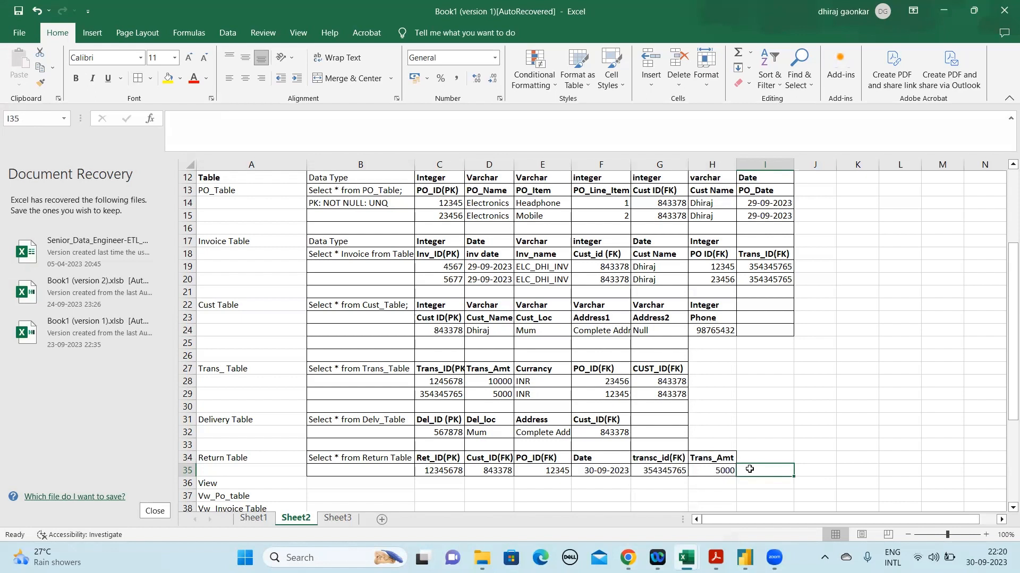
pyautogui.click(381, 383)
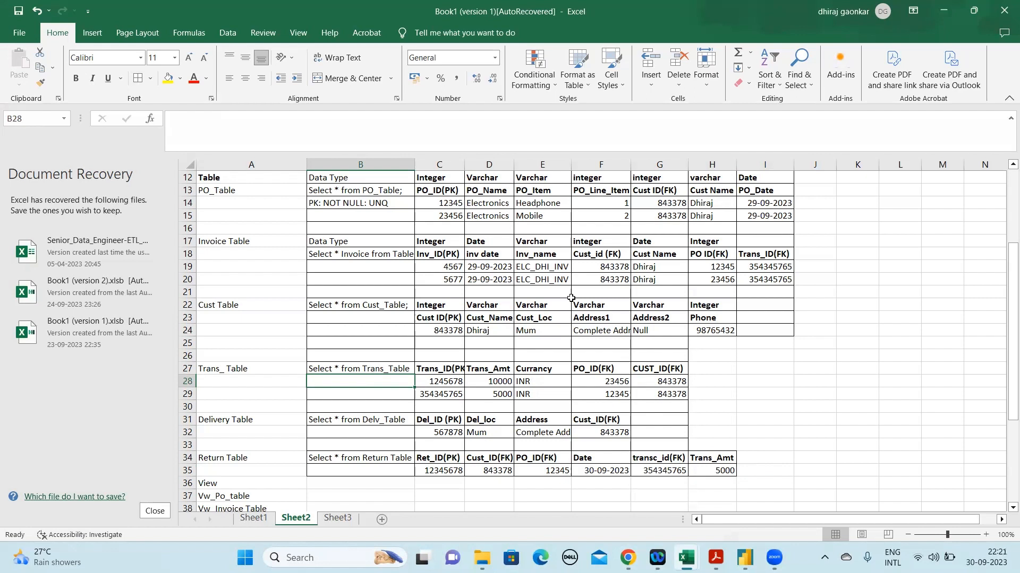
pyautogui.hotkey('alt', 'Tab')
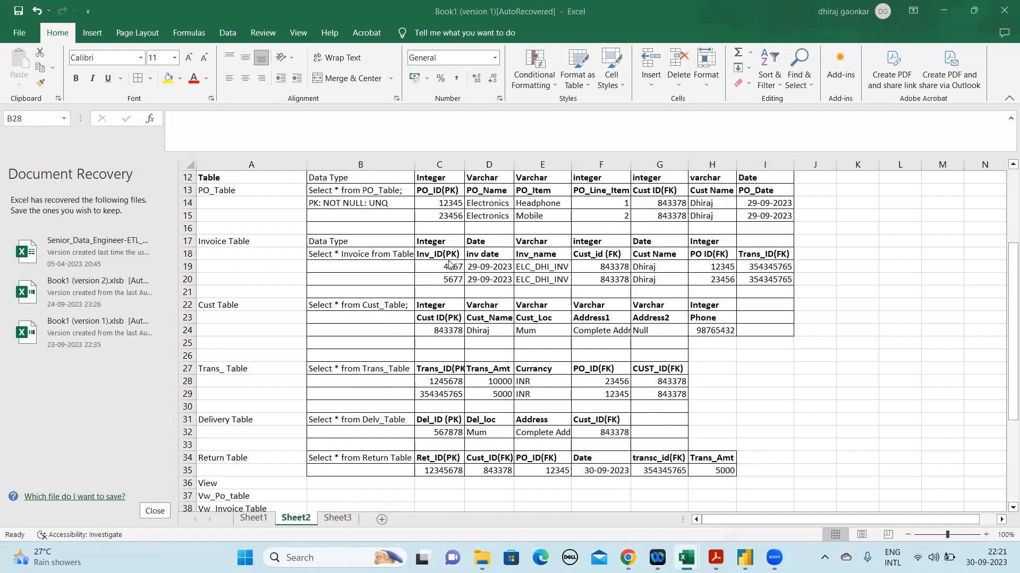
pyautogui.hotkey('alt', 'Tab')
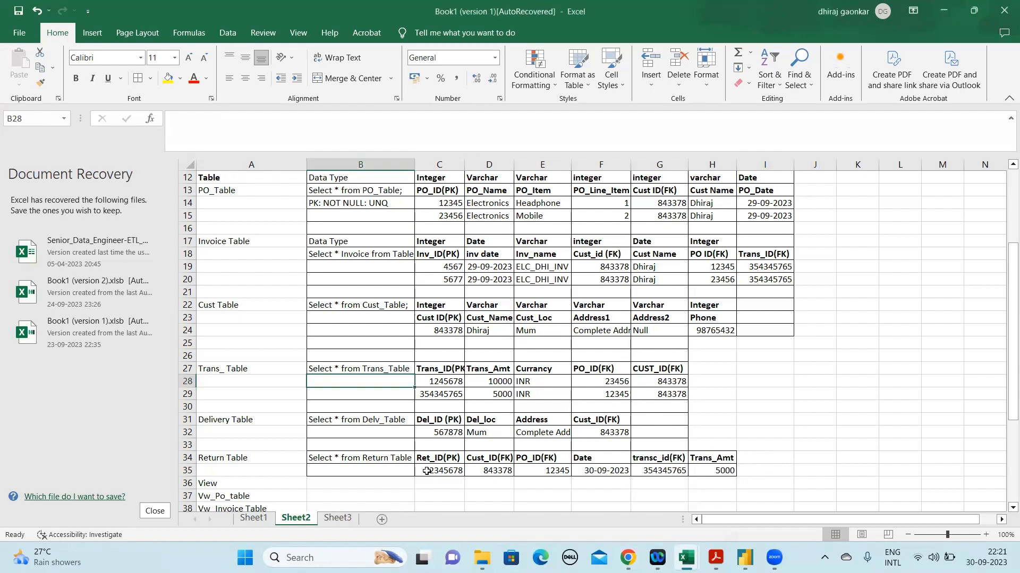
pyautogui.click(727, 469)
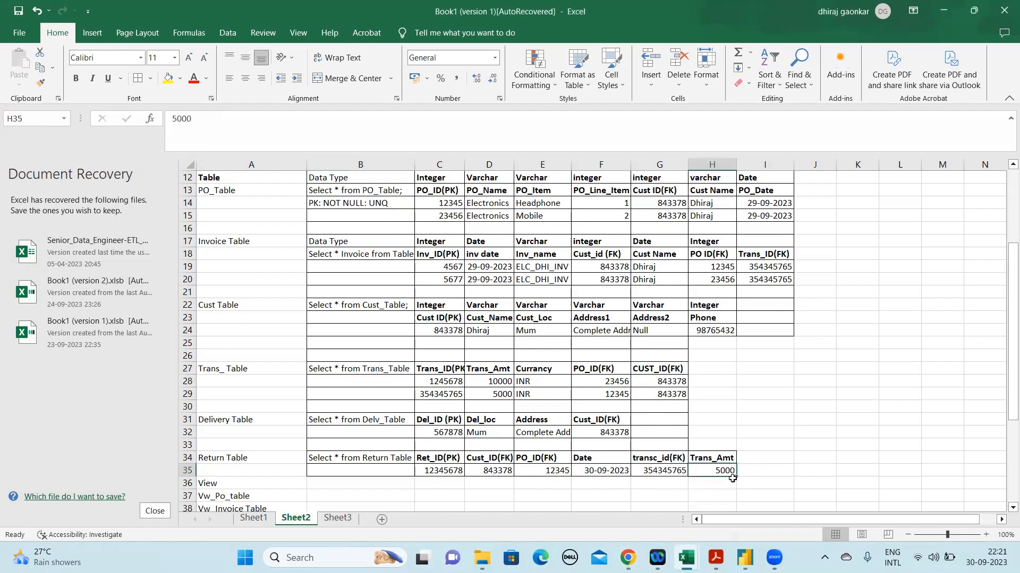
# Highlight the Return Table record in B35:H35 with a yellow fill
pyautogui.click(177, 469)
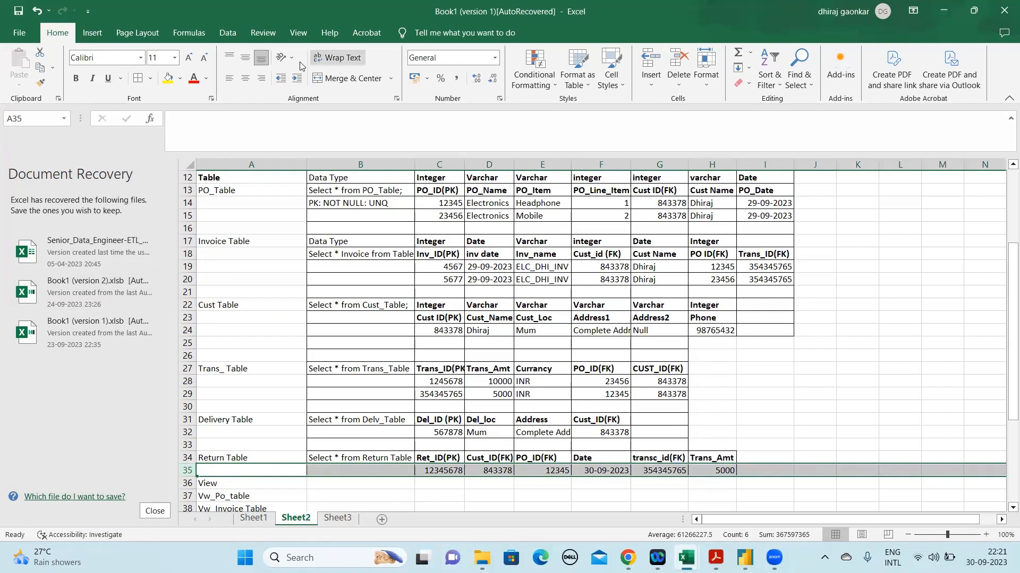
pyautogui.click(396, 470)
pyautogui.hotkey('shift', 'Right')
pyautogui.hotkey('shift', 'Right')
pyautogui.hotkey('shift', 'Right')
pyautogui.hotkey('shift', 'Right')
pyautogui.hotkey('shift', 'Right')
pyautogui.hotkey('shift', 'Right')
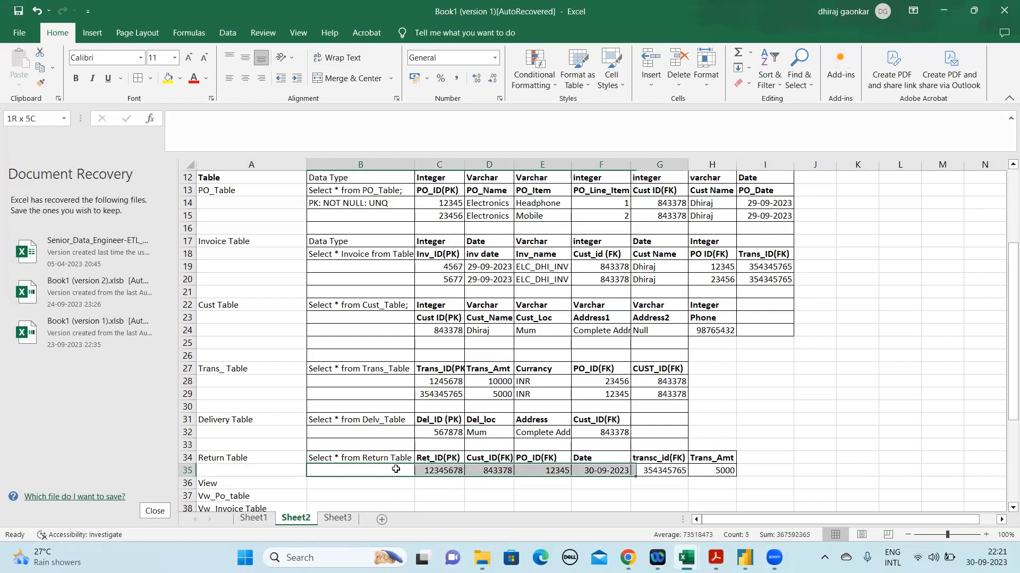
pyautogui.click(168, 80)
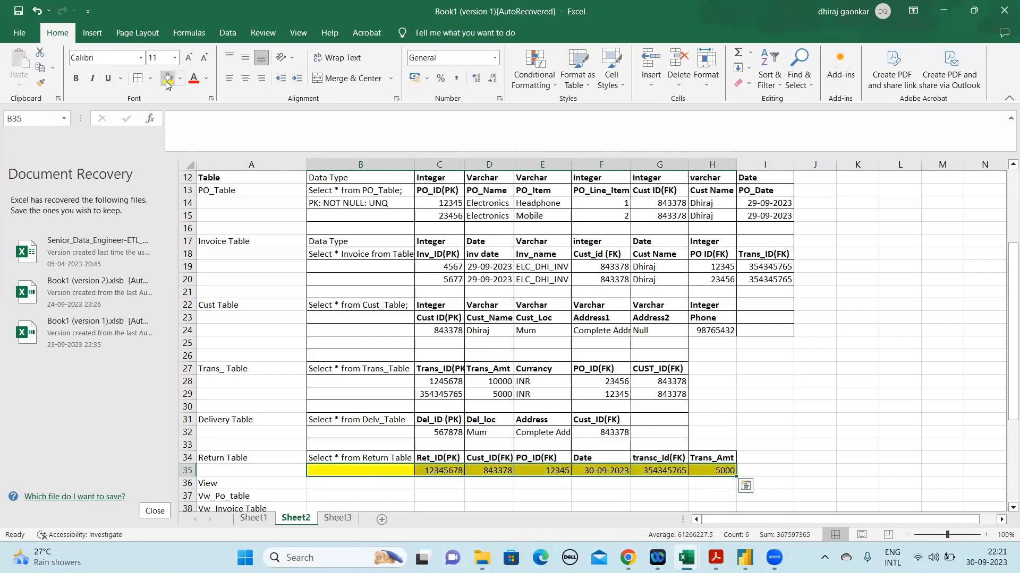
# Fill the Headphone record of the PO_Table, C14:I14, with yellow
pyautogui.click(430, 471)
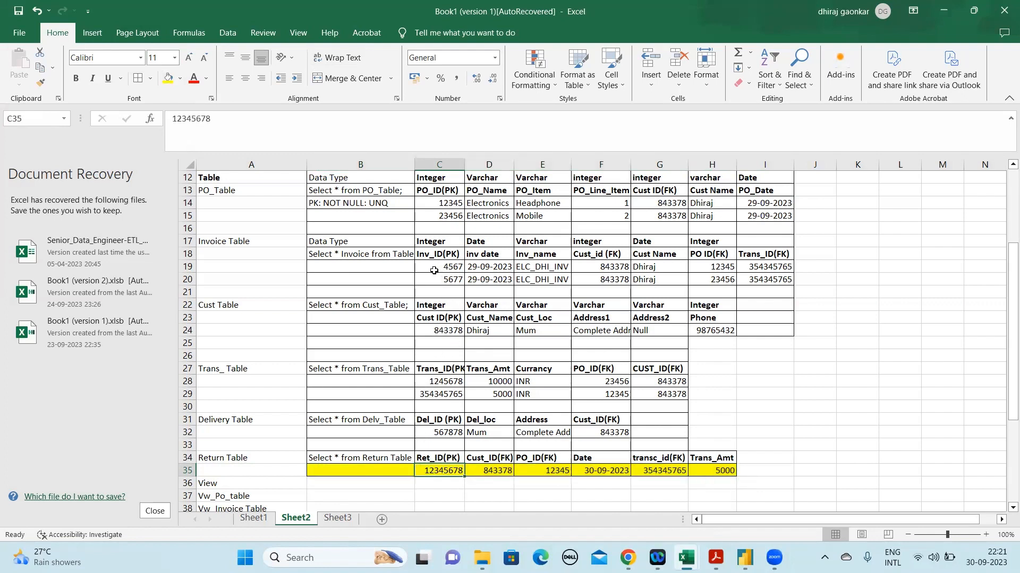
pyautogui.click(438, 201)
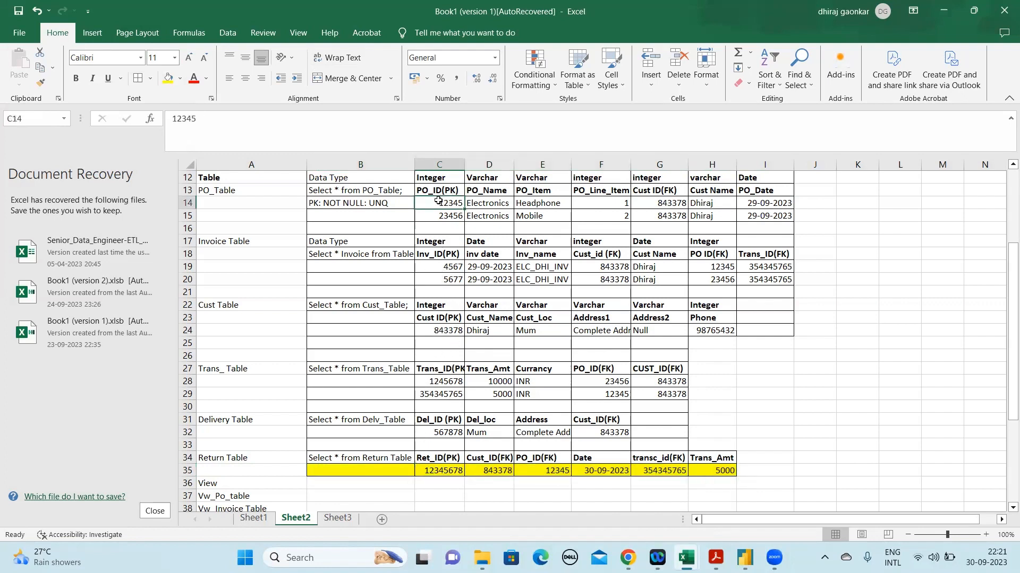
pyautogui.hotkey('shift', 'Right')
pyautogui.hotkey('shift', 'Right')
pyautogui.hotkey('shift', 'Right')
pyautogui.hotkey('shift', 'Right')
pyautogui.hotkey('shift', 'Right')
pyautogui.hotkey('shift', 'Right')
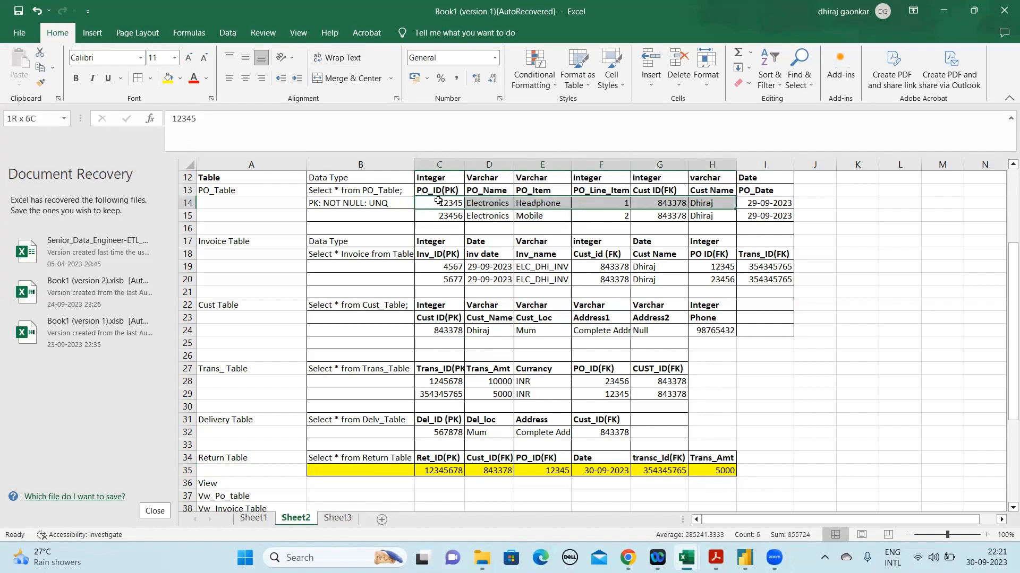
pyautogui.click(167, 78)
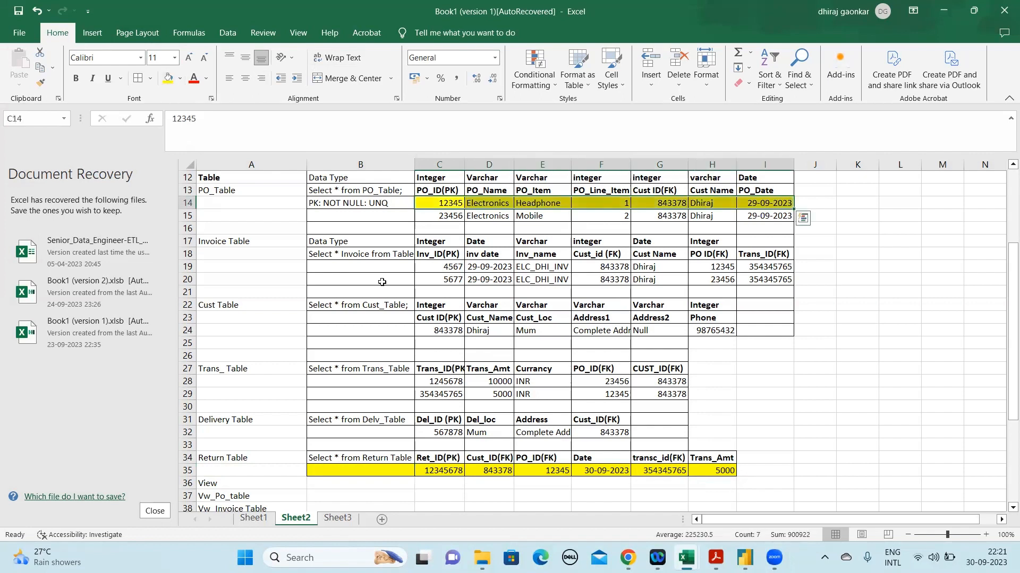
# Fill the first Invoice Table record, C19:I19, with yellow
pyautogui.click(436, 262)
pyautogui.hotkey('shift', 'Right')
pyautogui.hotkey('shift', 'Right')
pyautogui.hotkey('shift', 'Right')
pyautogui.hotkey('shift', 'Right')
pyautogui.hotkey('shift', 'Right')
pyautogui.hotkey('shift', 'Right')
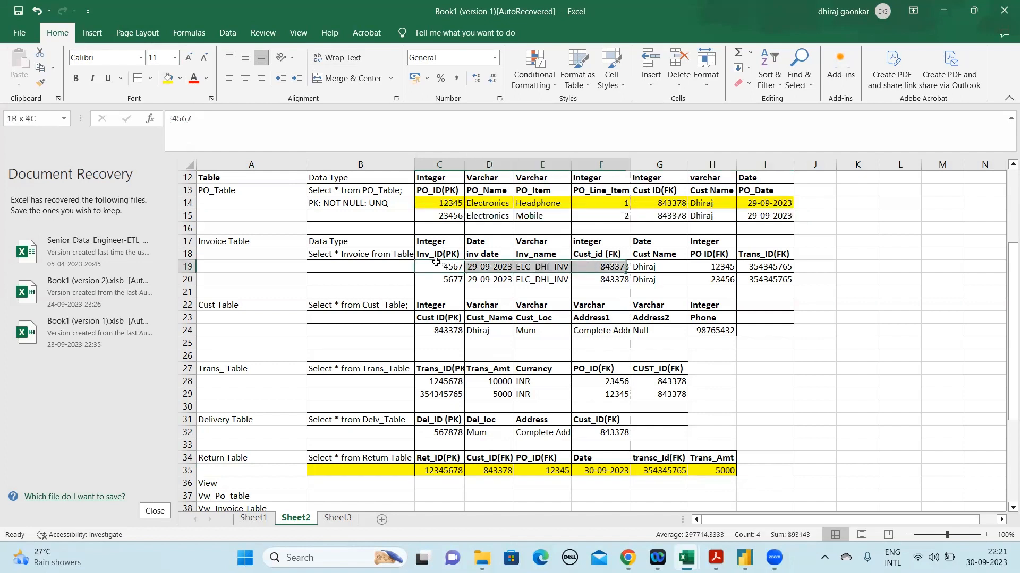
pyautogui.click(168, 78)
# Fill the second Trans_ Table record, C29:G29, with yellow
pyautogui.click(443, 330)
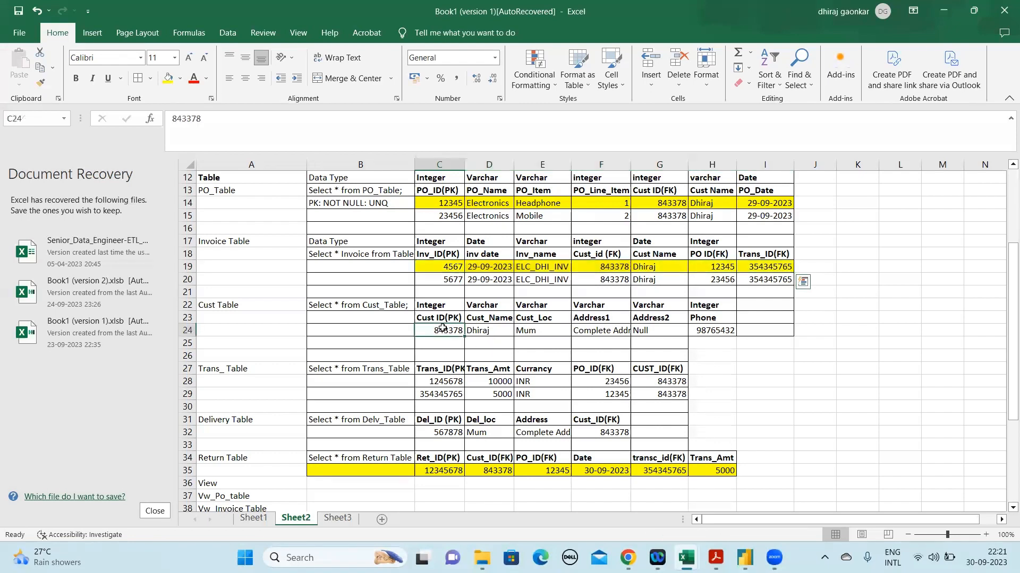
pyautogui.click(441, 381)
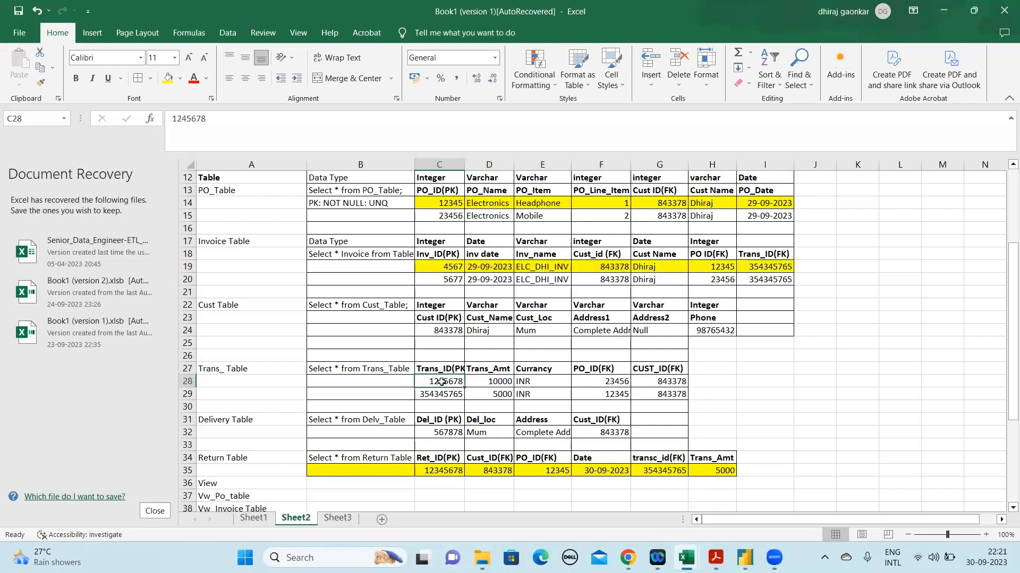
pyautogui.moveTo(441, 394); pyautogui.dragTo(659, 394)
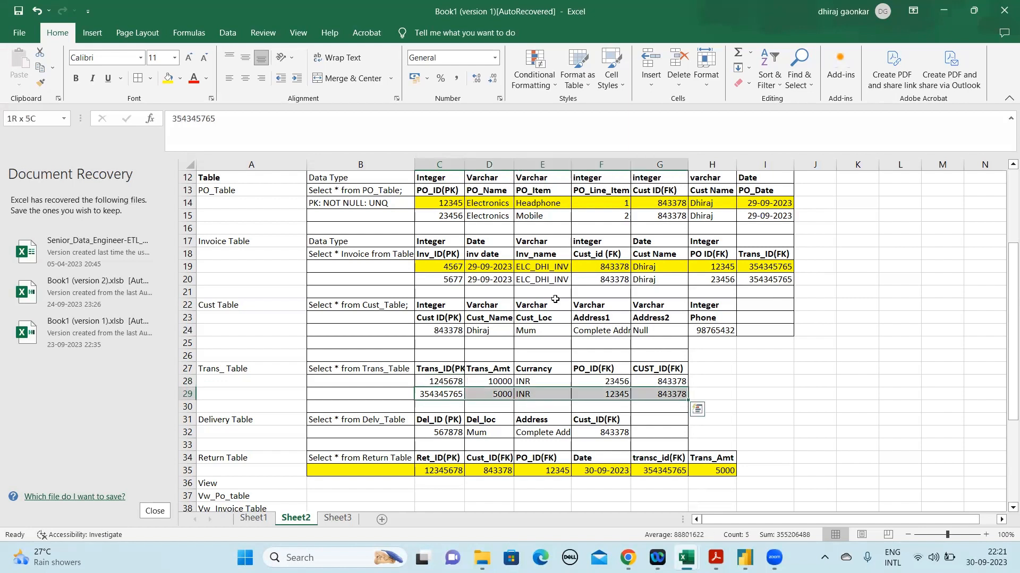
pyautogui.click(169, 78)
pyautogui.click(461, 382)
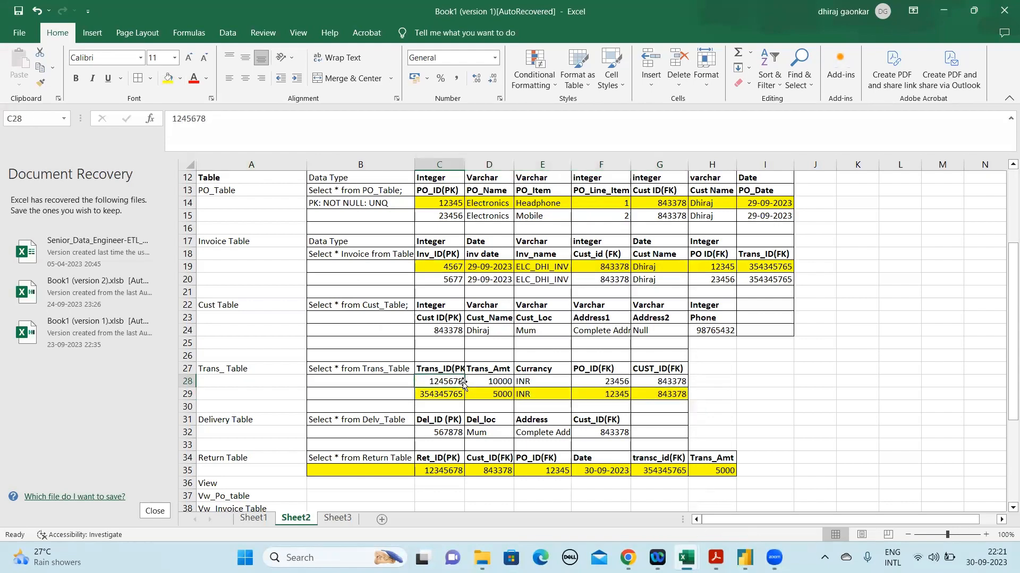
pyautogui.click(714, 470)
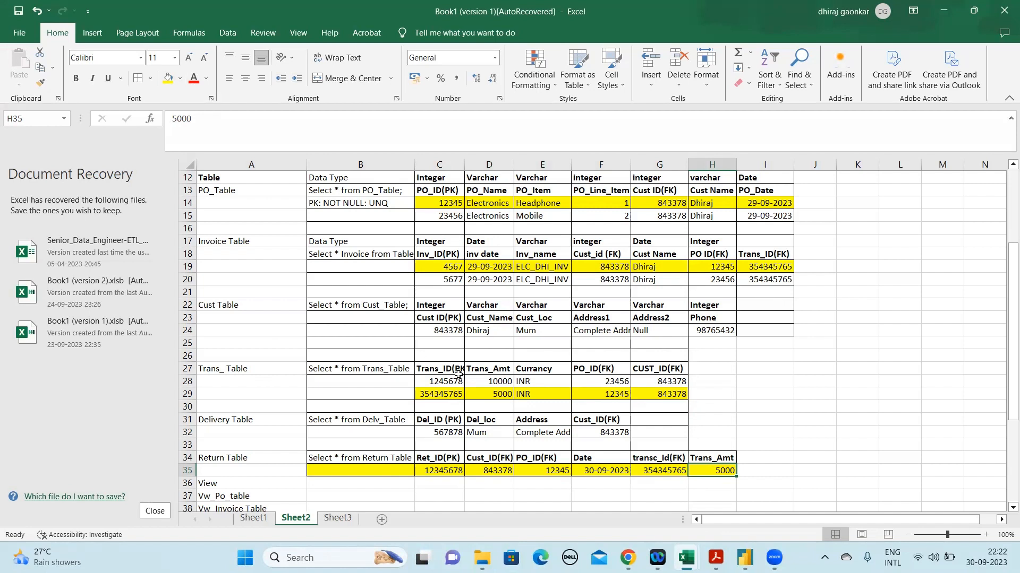
pyautogui.click(436, 332)
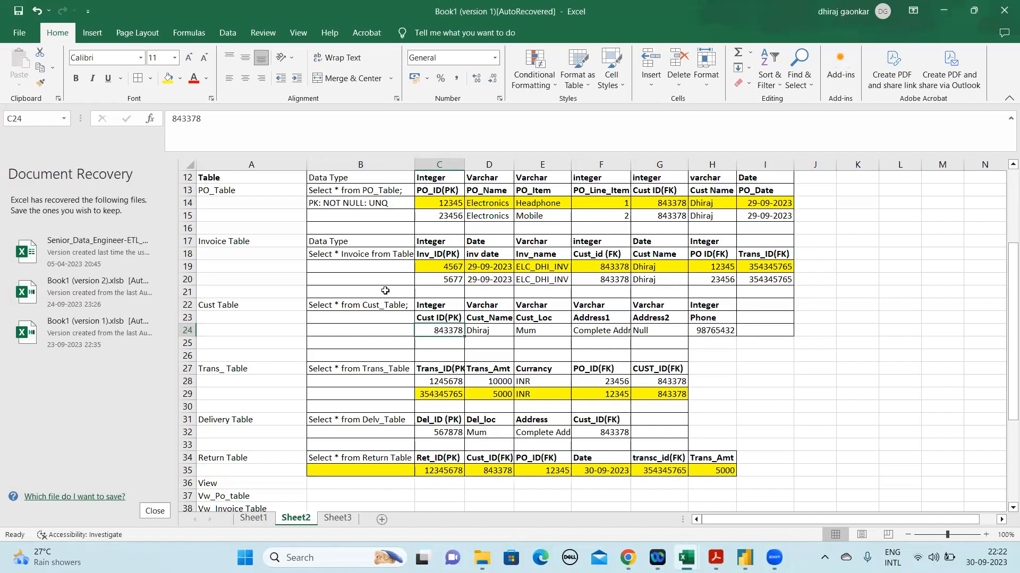
pyautogui.click(188, 241)
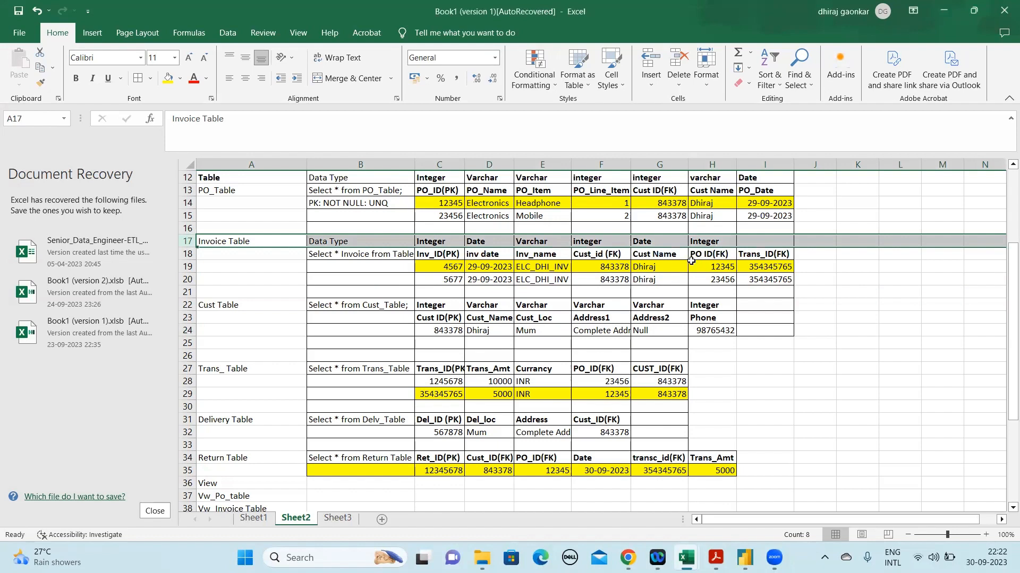
pyautogui.click(187, 254)
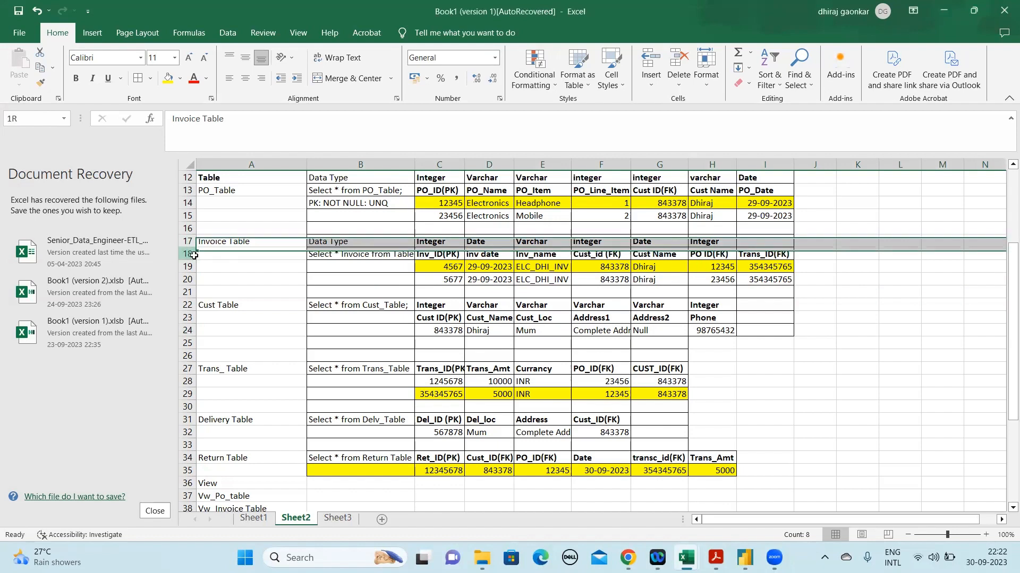
pyautogui.click(808, 257)
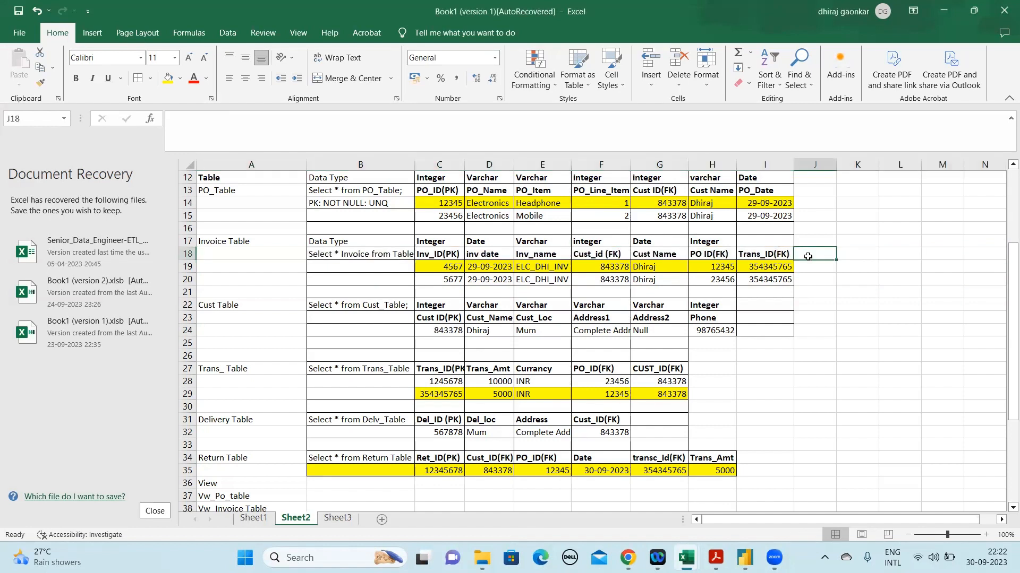
pyautogui.write('R')
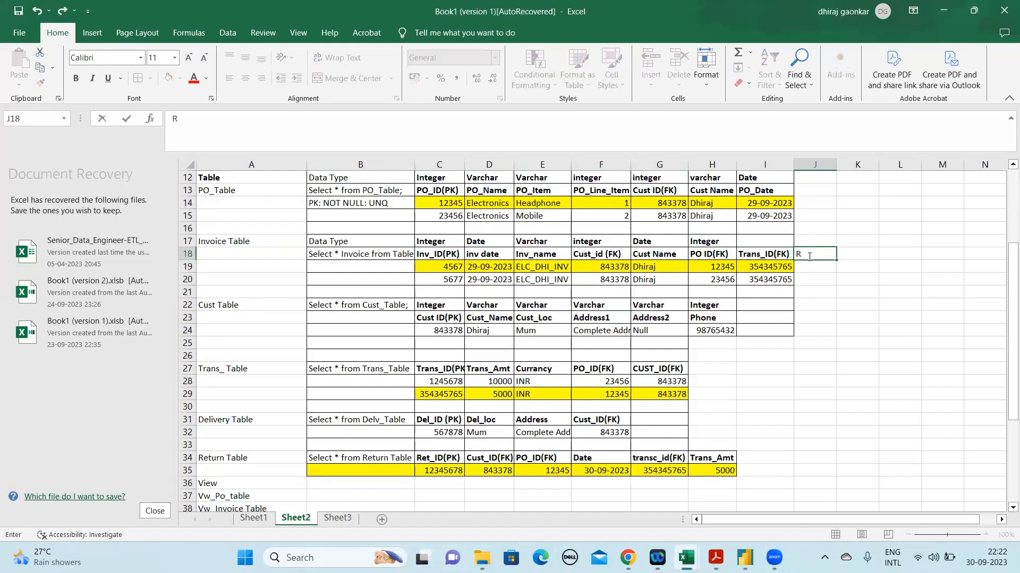
pyautogui.click(432, 462)
pyautogui.hotkey('ctrl', 'c')
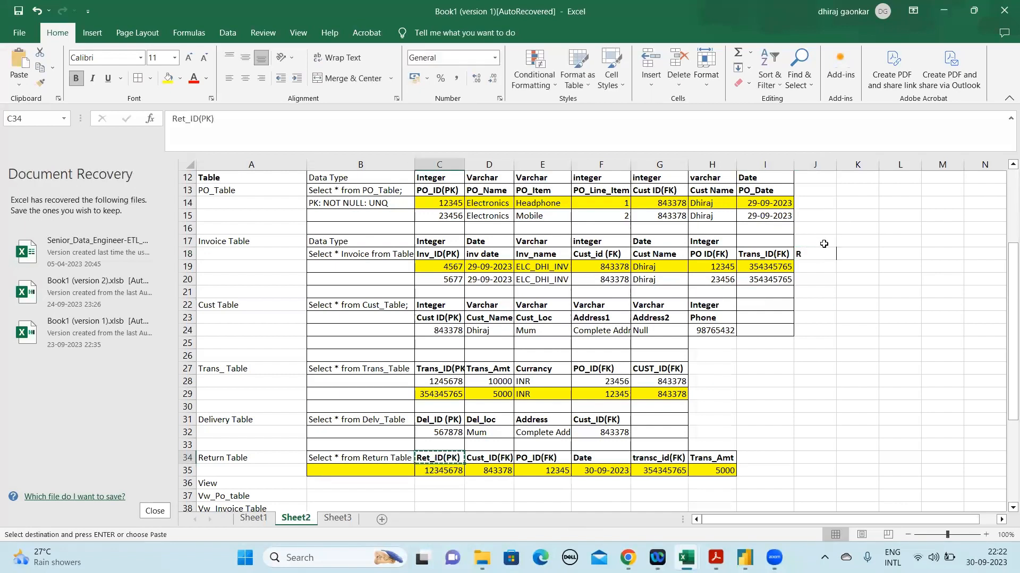
pyautogui.click(817, 253)
pyautogui.click(350, 141)
pyautogui.press('BackSpace')
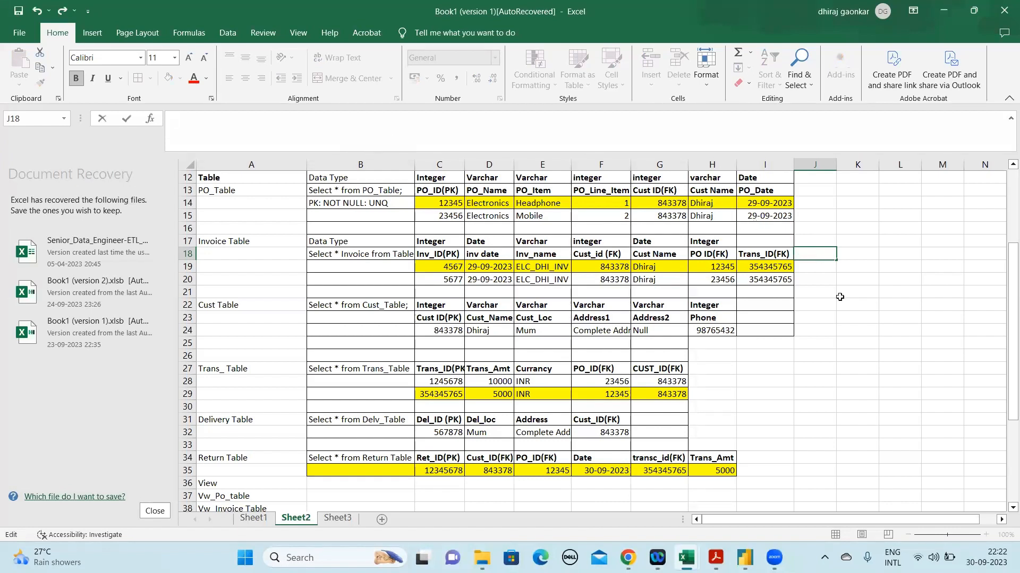
# Add a Ret_ID(FK) column heading to the Invoice Table in J18
pyautogui.click(815, 253)
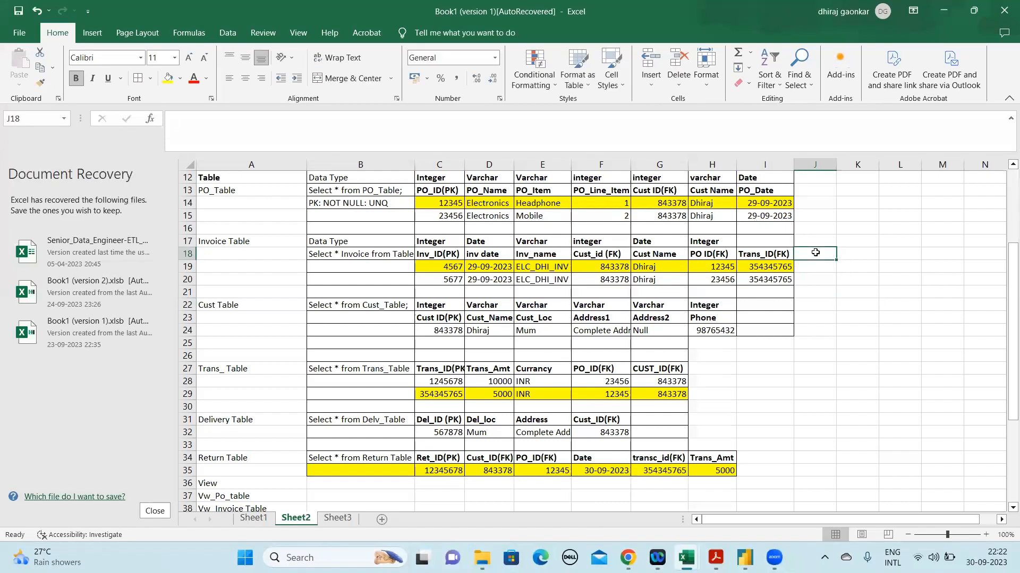
pyautogui.write('Ret')
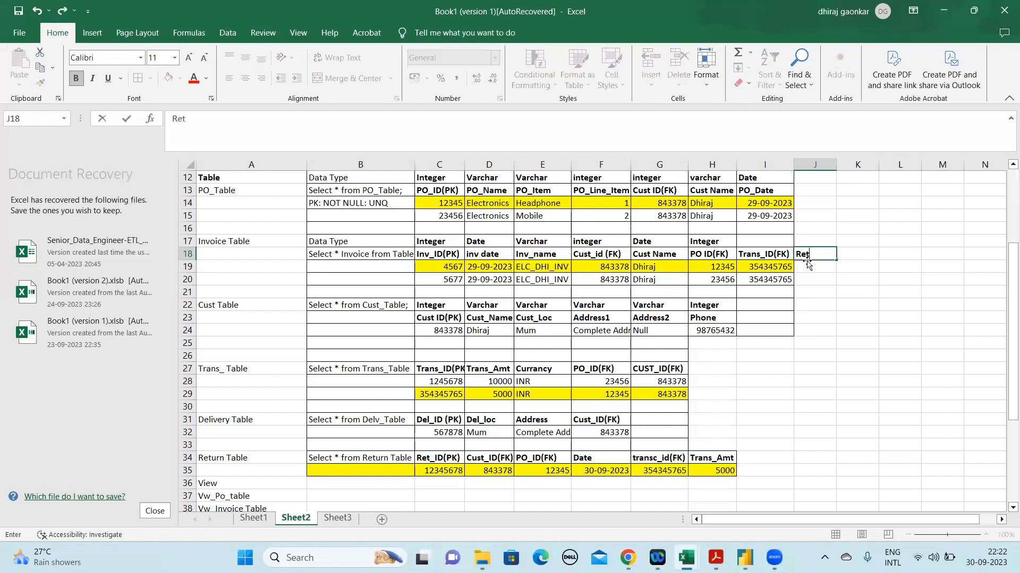
pyautogui.write('_ID()')
pyautogui.press('Left')
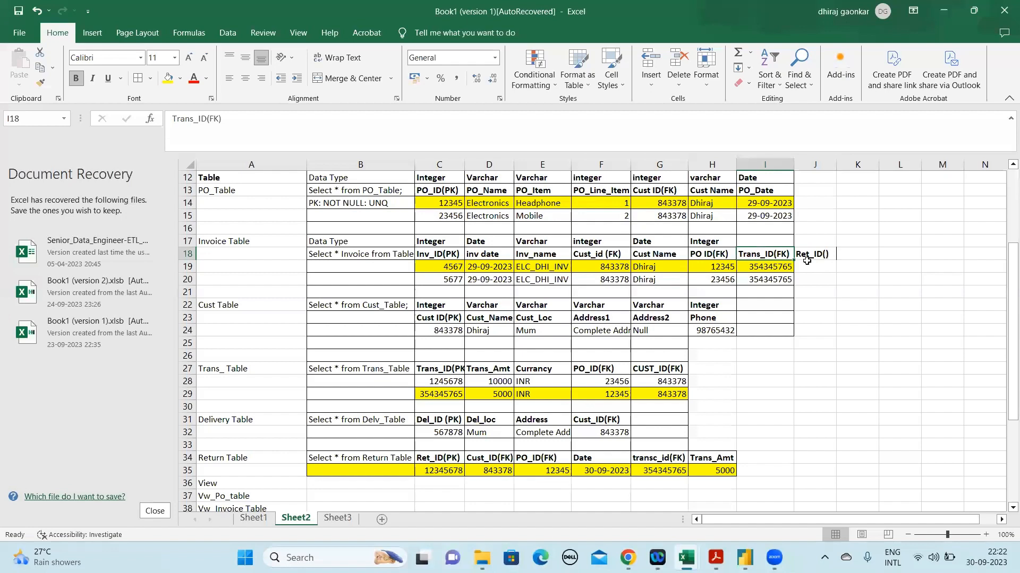
pyautogui.click(807, 260)
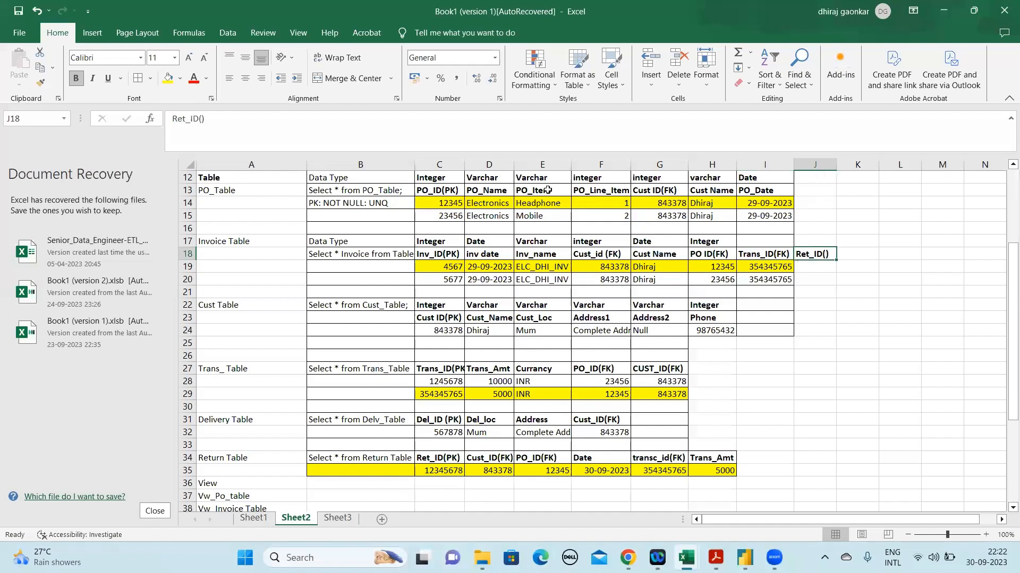
pyautogui.click(203, 119)
pyautogui.write('FK')
pyautogui.press('Return')
pyautogui.press('Up')
# Copy the Ret_ID from the Return Table record, C35, into J19 of the first Invoice Table record
pyautogui.click(806, 266)
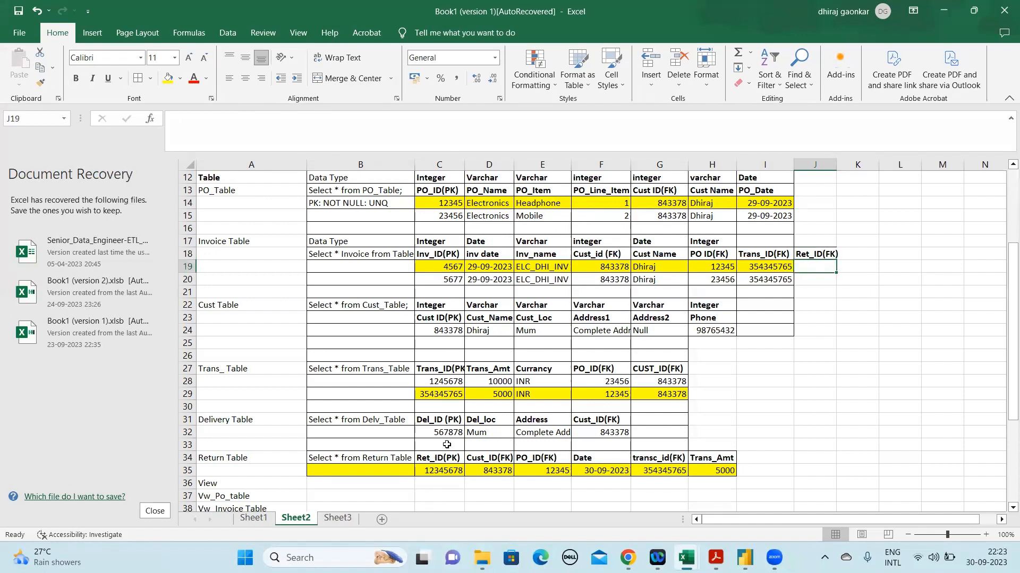
pyautogui.click(445, 475)
pyautogui.hotkey('ctrl', 'c')
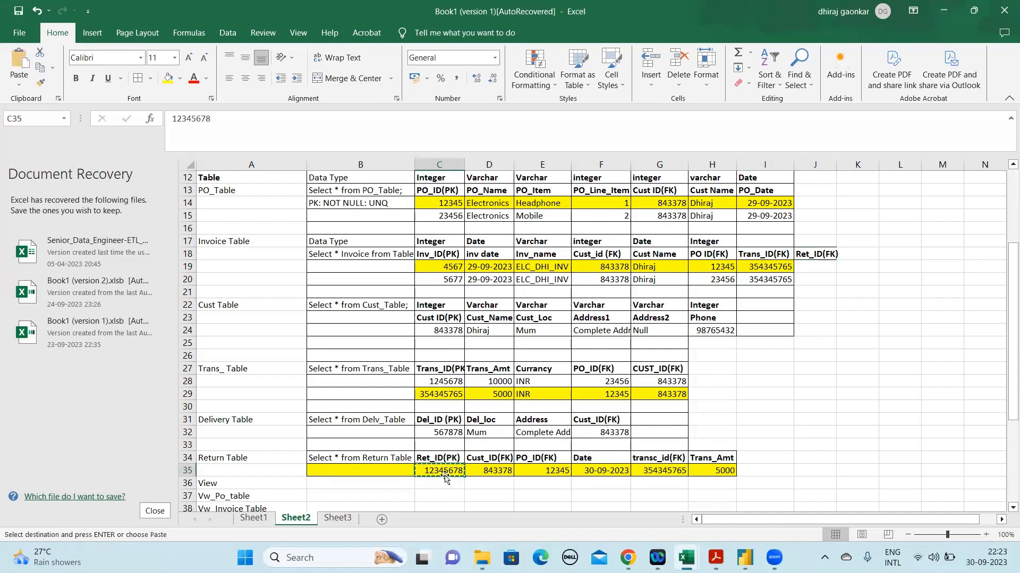
pyautogui.click(817, 272)
pyautogui.hotkey('ctrl', 'v')
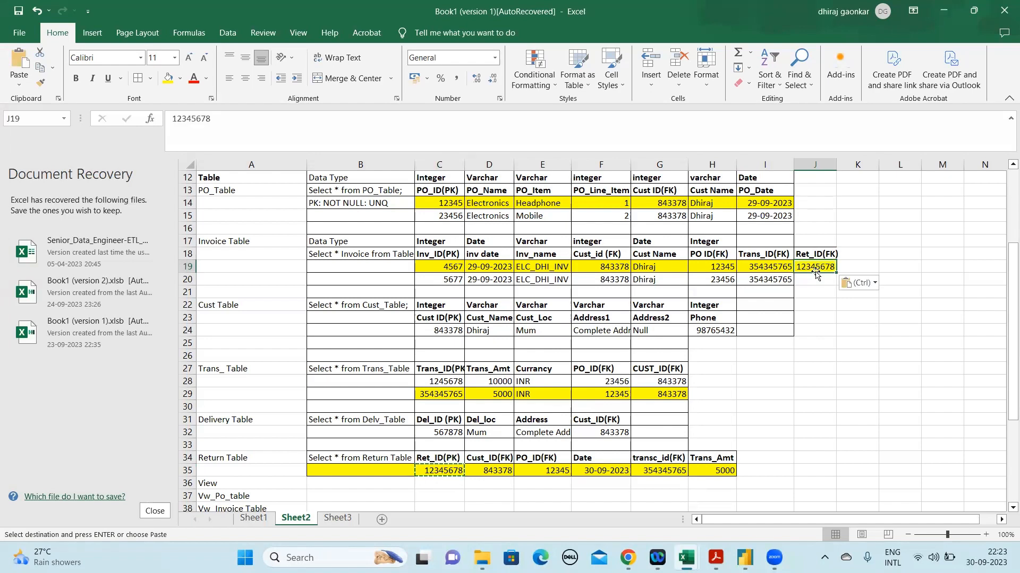
# Enter NULL as the Ret_ID(FK) value of the second Invoice Table record in J20
pyautogui.click(812, 279)
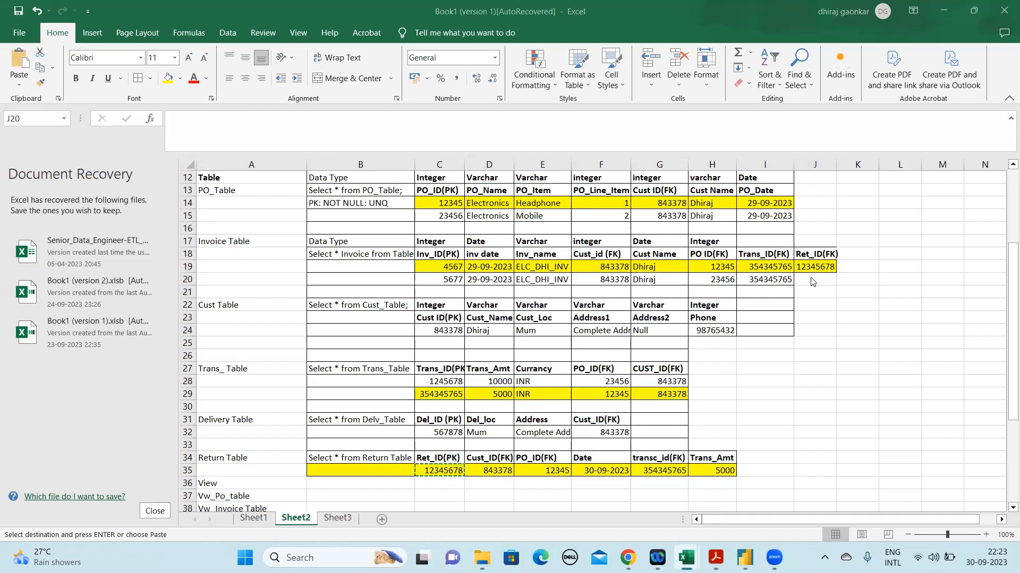
pyautogui.click(810, 278)
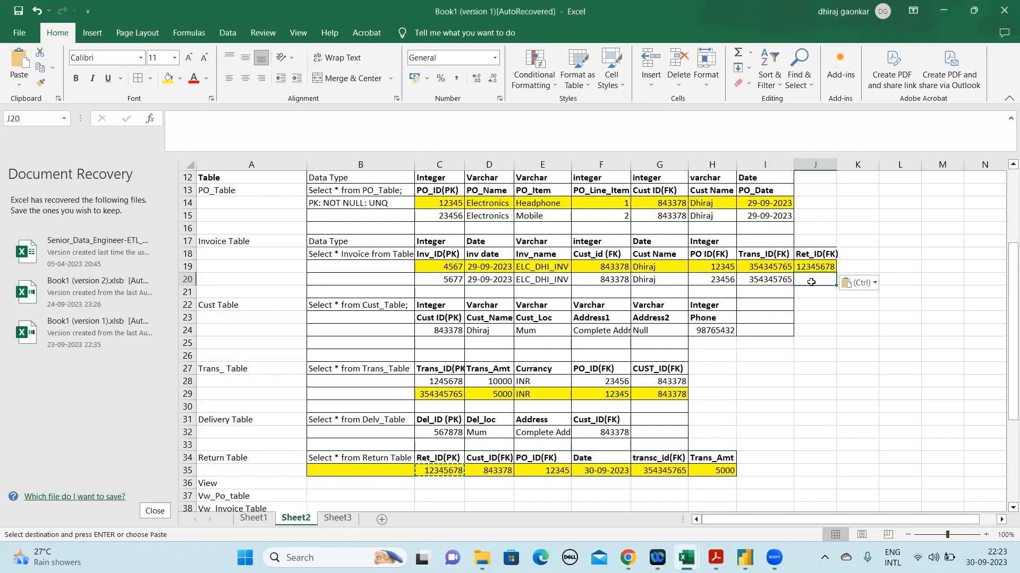
pyautogui.write('NUL')
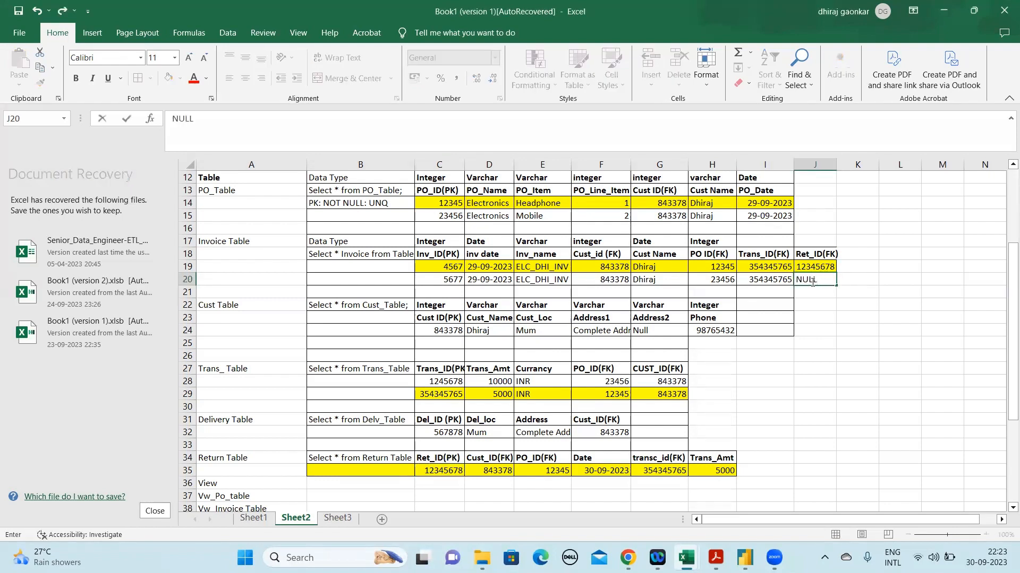
pyautogui.write('L')
pyautogui.press('Return')
pyautogui.click(816, 280)
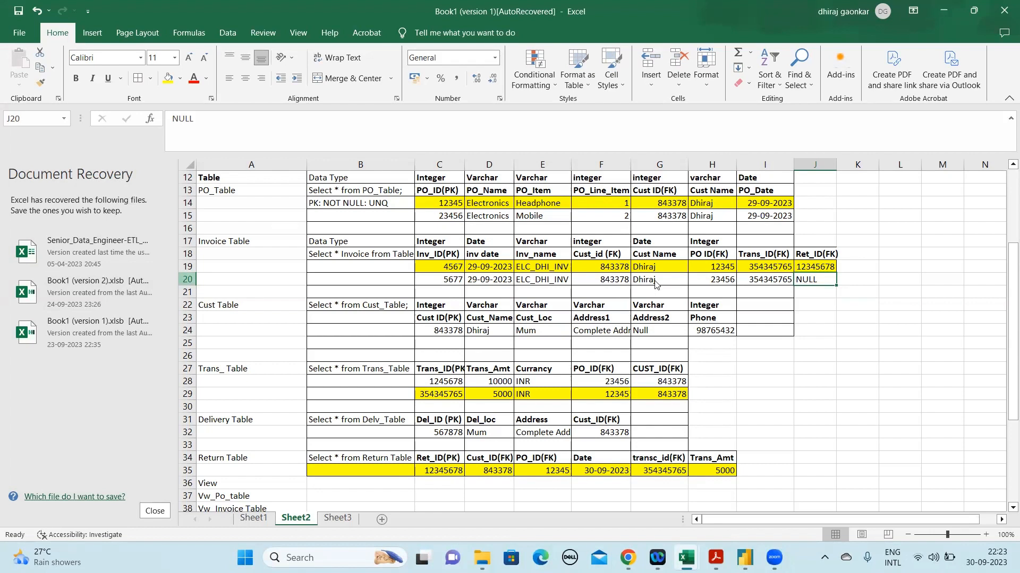
pyautogui.hotkey('shift', 'space')
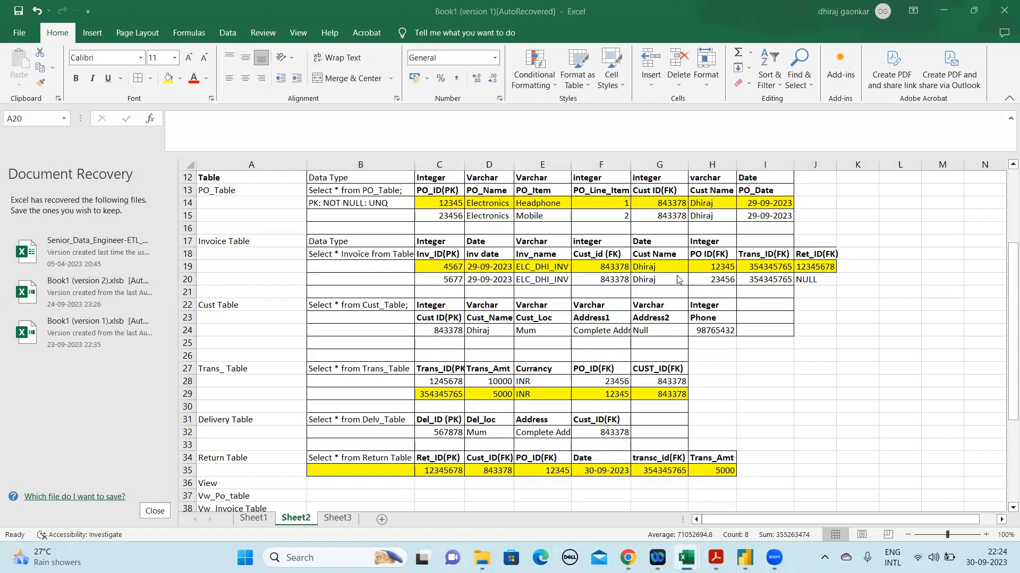
# Replace the Ret_ID(FK) value in J20 with 0
pyautogui.click(810, 281)
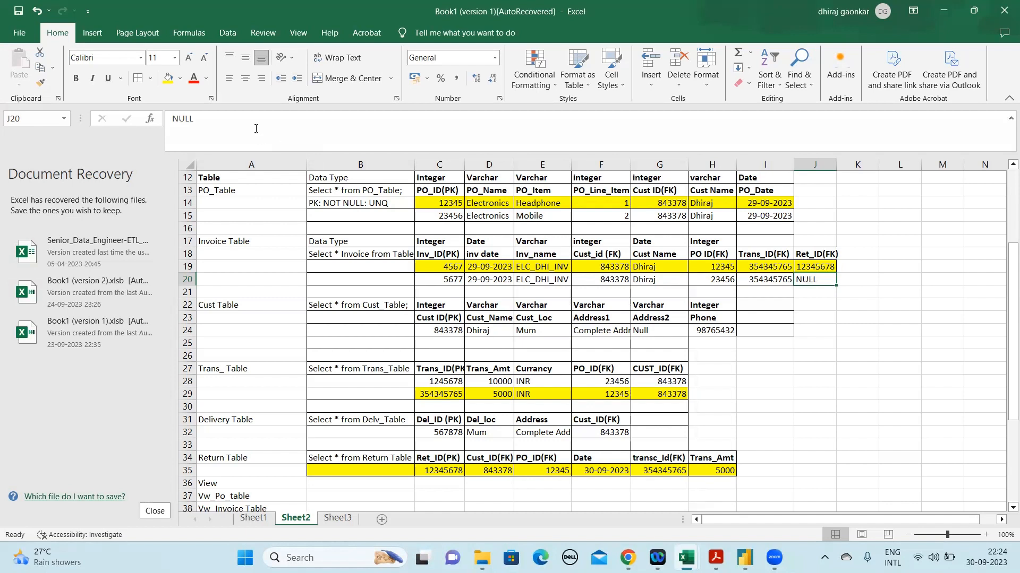
pyautogui.moveTo(251, 126); pyautogui.dragTo(158, 111)
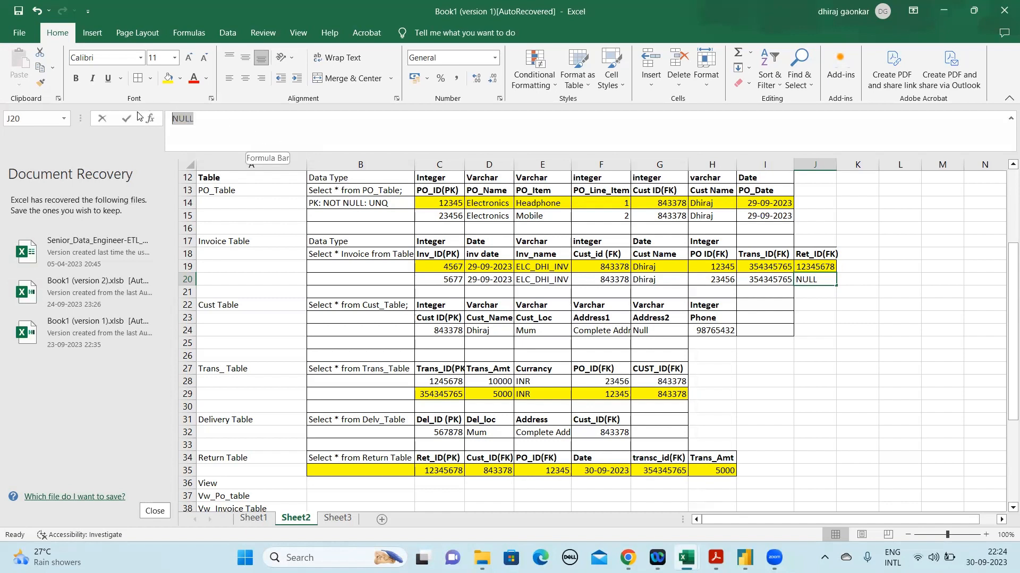
pyautogui.write('0')
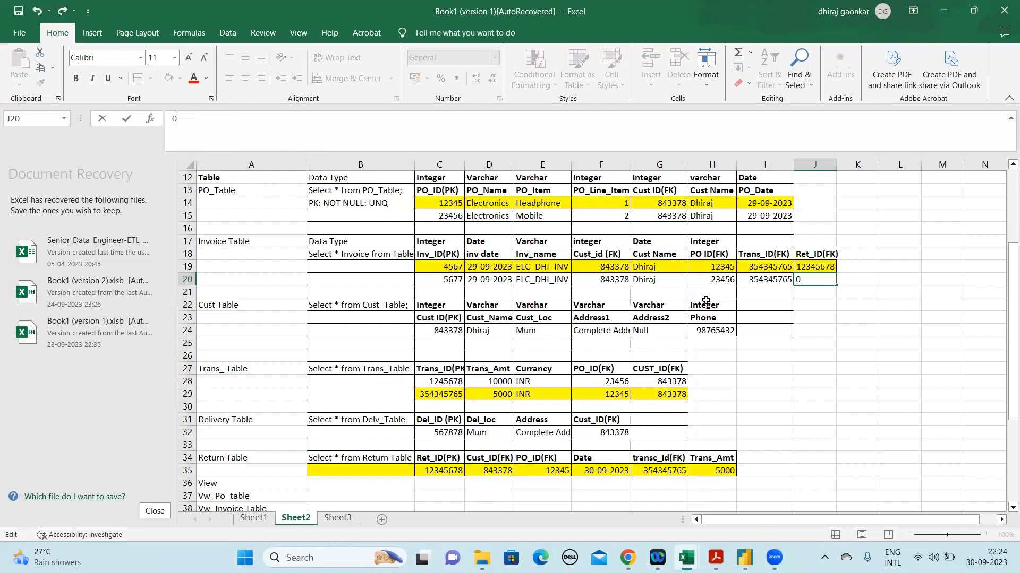
pyautogui.click(829, 256)
pyautogui.click(816, 280)
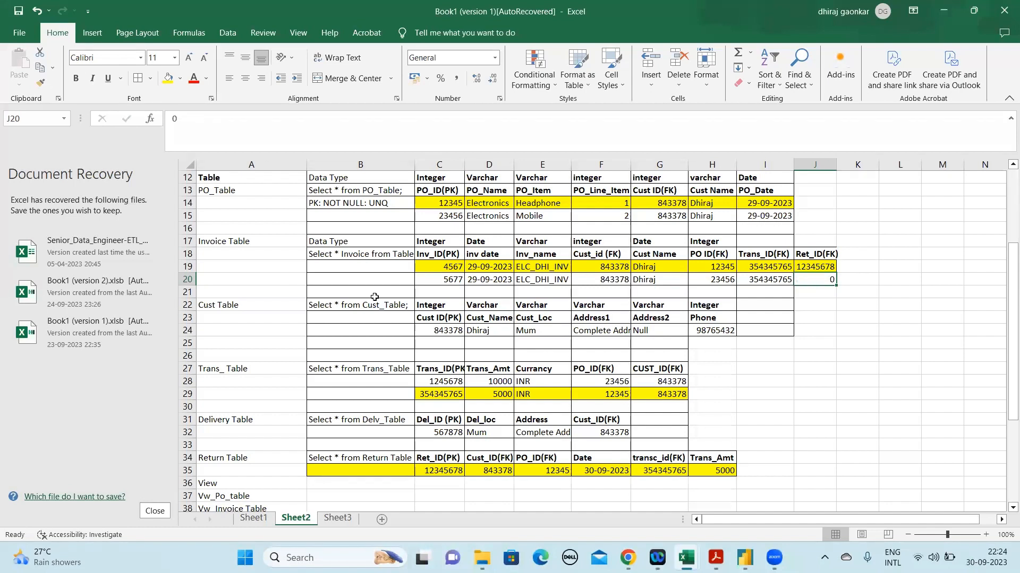
pyautogui.click(188, 264)
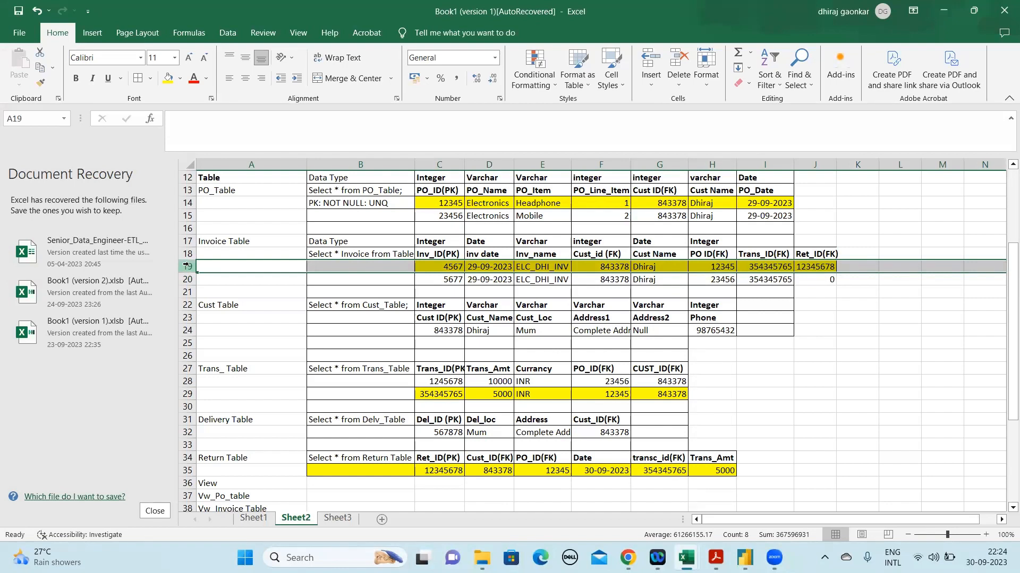
pyautogui.click(505, 206)
pyautogui.click(541, 207)
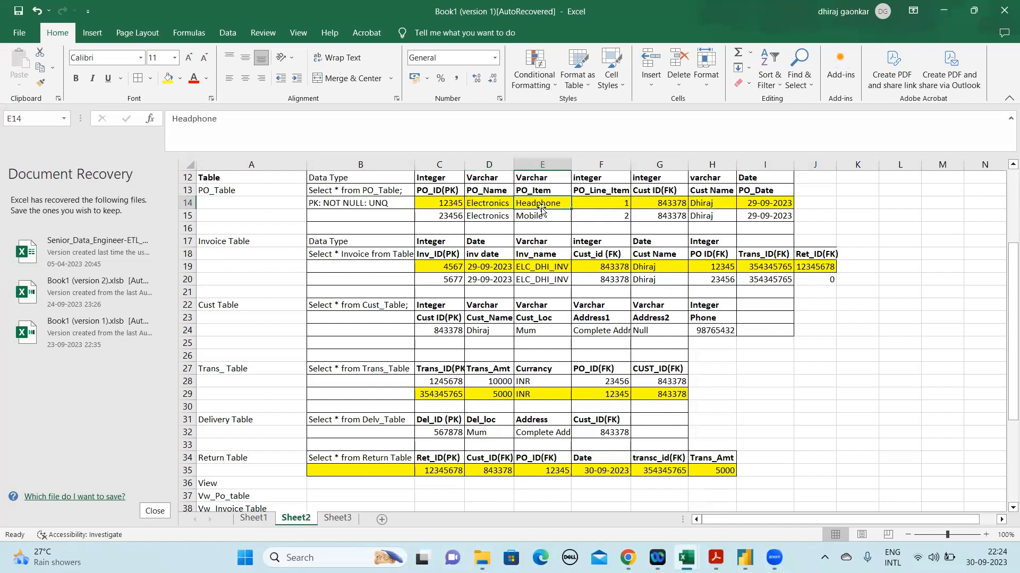
pyautogui.click(817, 269)
# Clear the Ret_ID(FK) value of the second Invoice Table record in J20
pyautogui.click(819, 279)
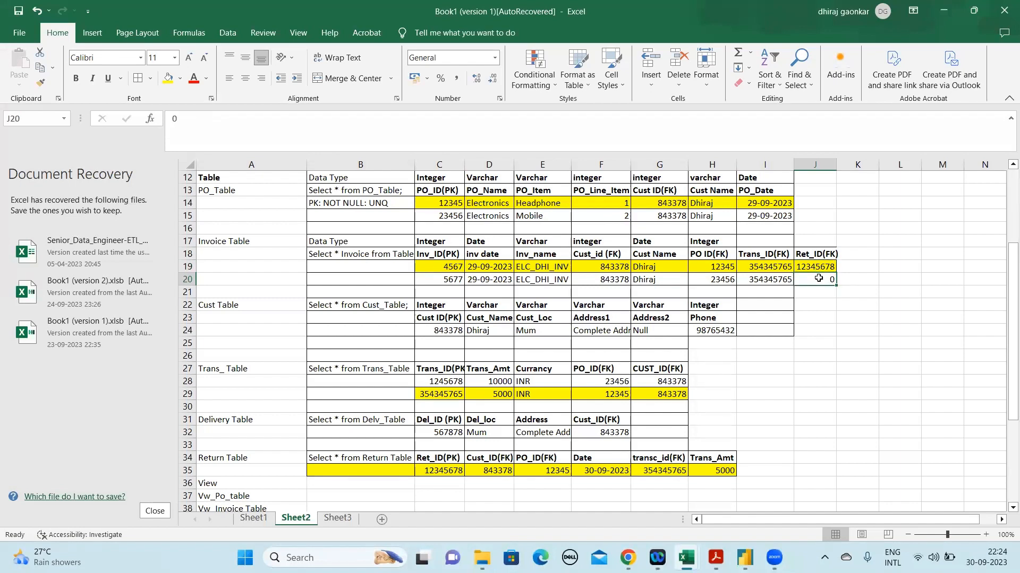
pyautogui.click(193, 122)
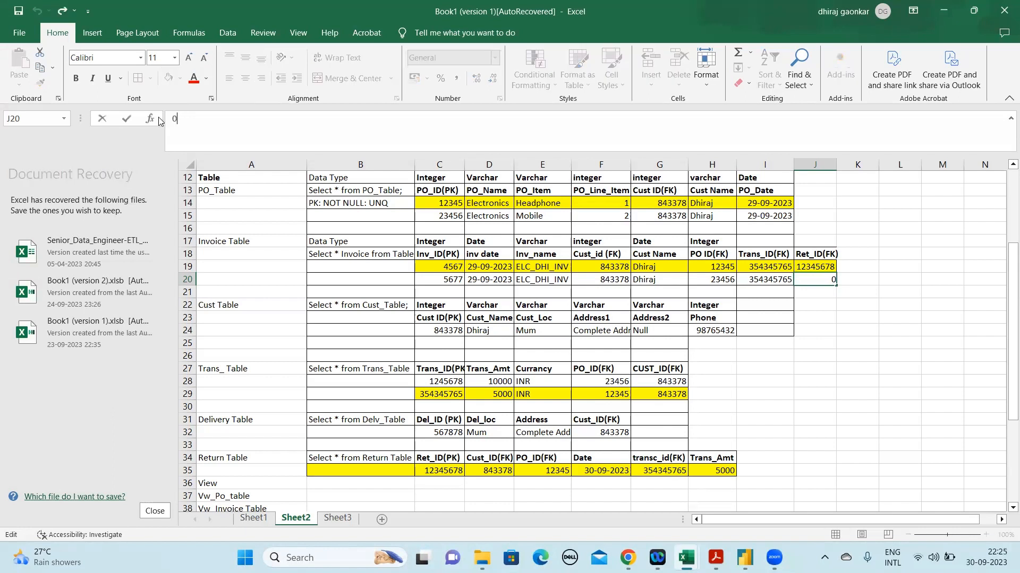
pyautogui.write(':')
pyautogui.press('BackSpace')
pyautogui.press('BackSpace')
pyautogui.press('Escape')
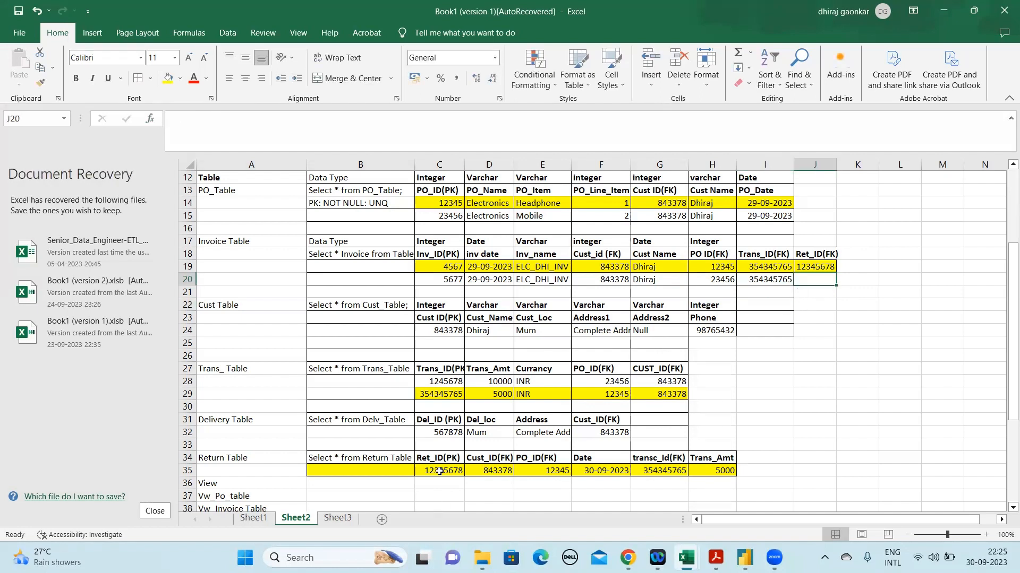
pyautogui.write('0')
pyautogui.press('BackSpace')
# Enter the text NVL(NULL, 0) as the second Invoice Table record's Ret_ID(FK) in J20
pyautogui.write('NVL')
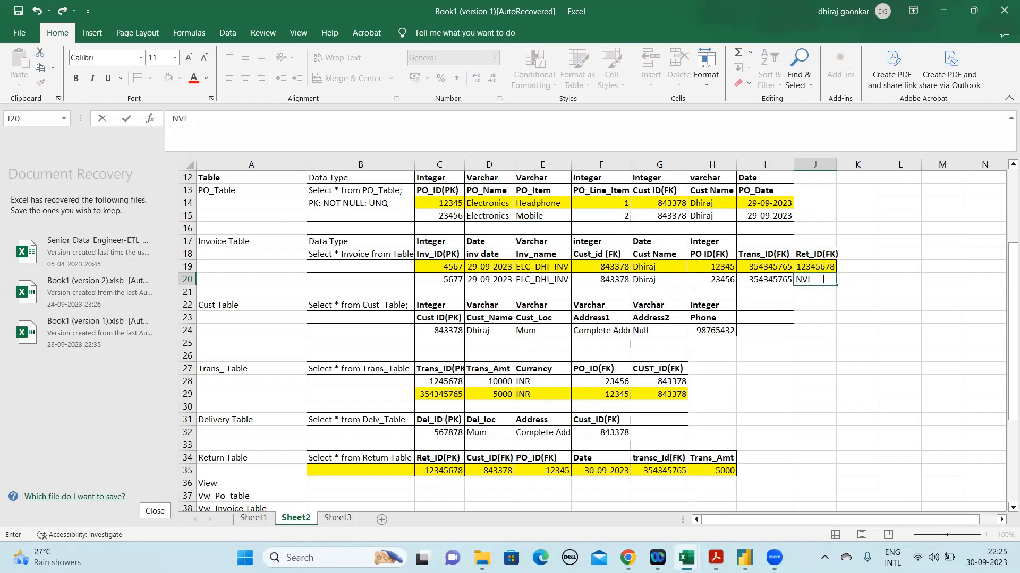
pyautogui.write('()')
pyautogui.press('Left')
pyautogui.press('Right')
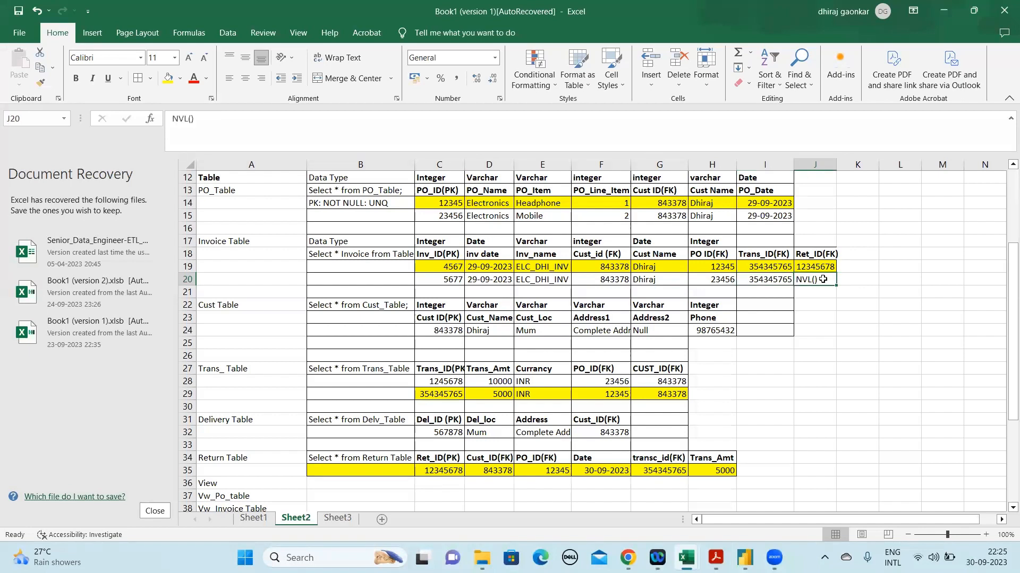
pyautogui.click(192, 119)
pyautogui.write('NULL')
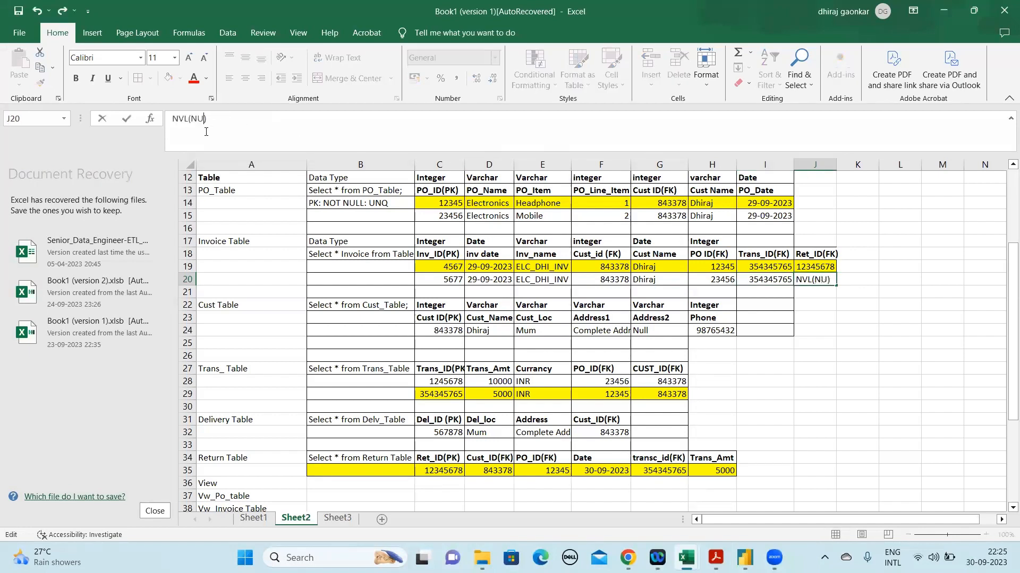
pyautogui.write(', 0')
pyautogui.press('Return')
# Try to turn the text in J20 into the formula =NVL(NULL, 0)
pyautogui.press('Up')
pyautogui.click(174, 118)
pyautogui.write('=')
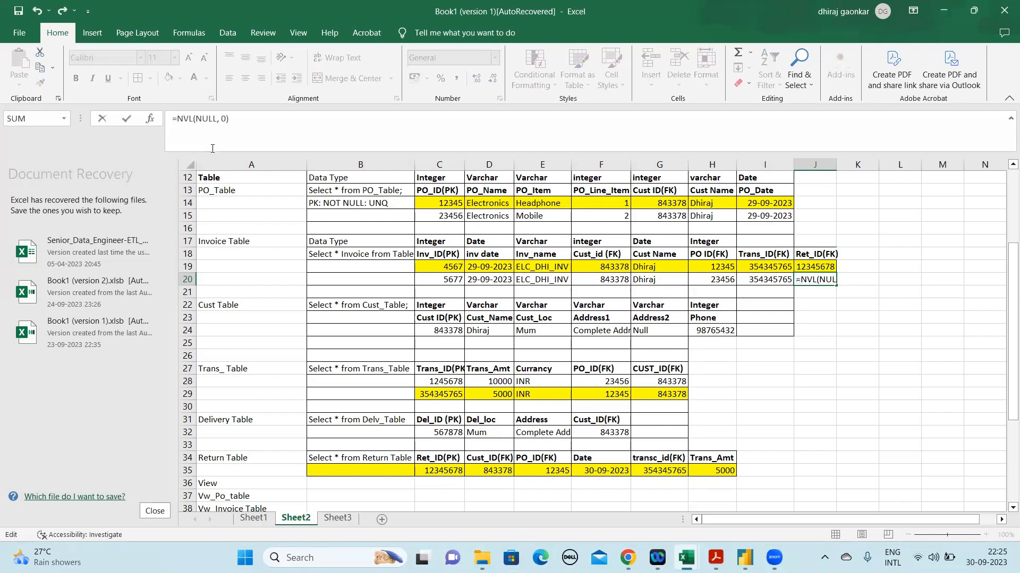
pyautogui.press('Return')
pyautogui.press('Up')
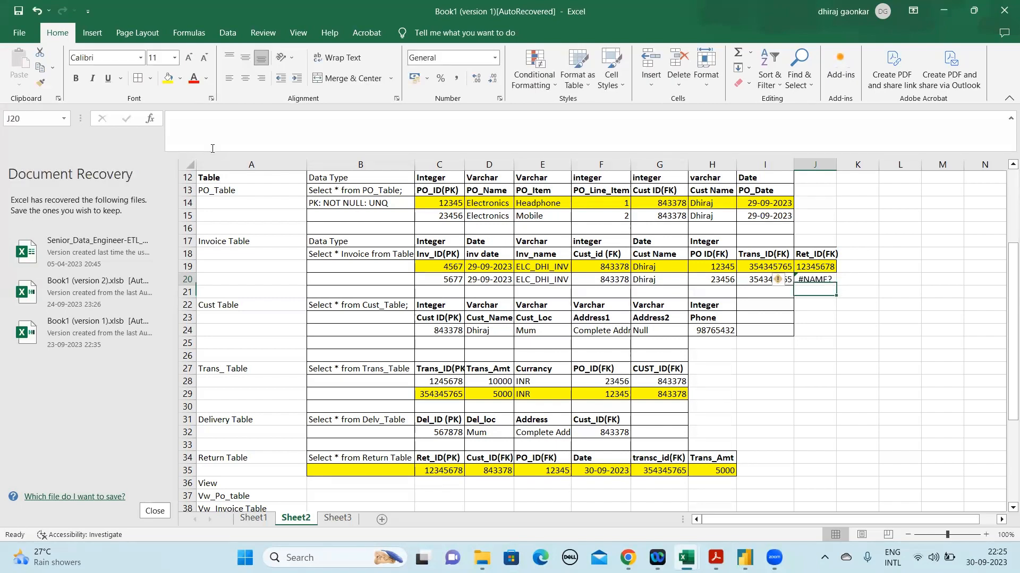
# Remove the equals sign from J20 so it holds the plain text NVL(NULL, 0)
pyautogui.click(177, 119)
pyautogui.press('BackSpace')
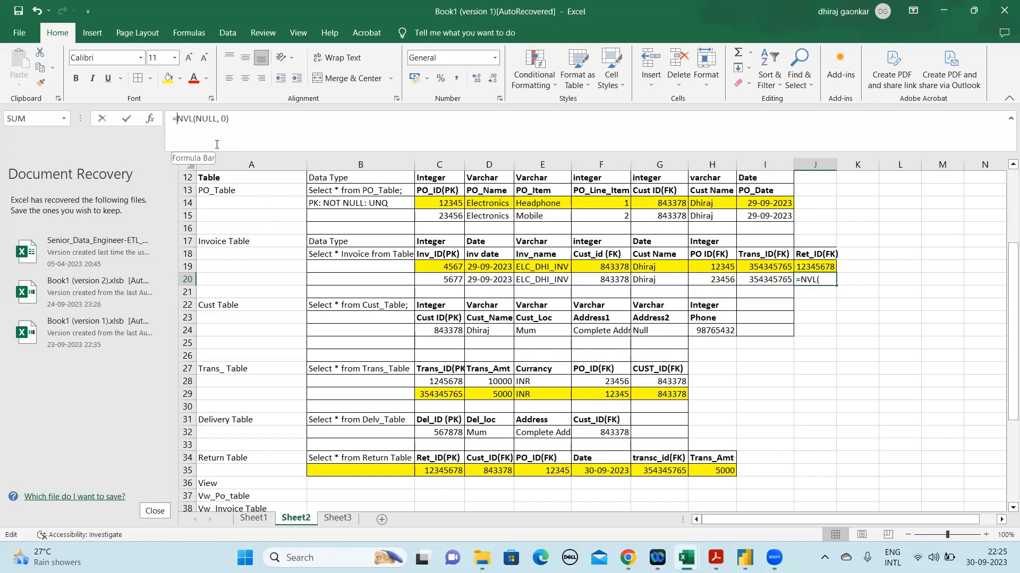
pyautogui.hotkey('ctrl', 'Return')
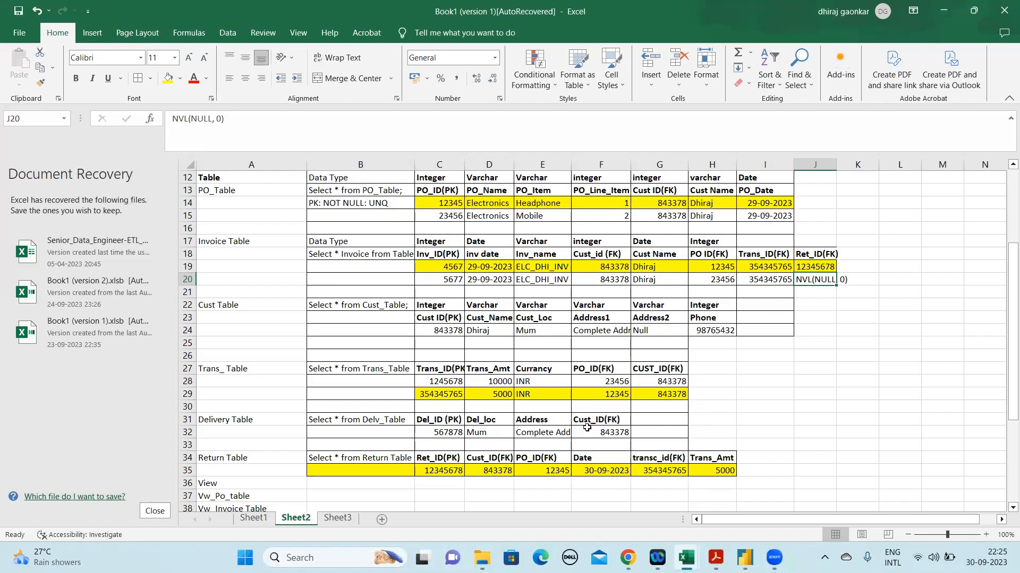
# Compare the two Invoice Table records in rows 19 and 20, examining their Ret_ID(FK) values in J19 and J20
pyautogui.press('Up')
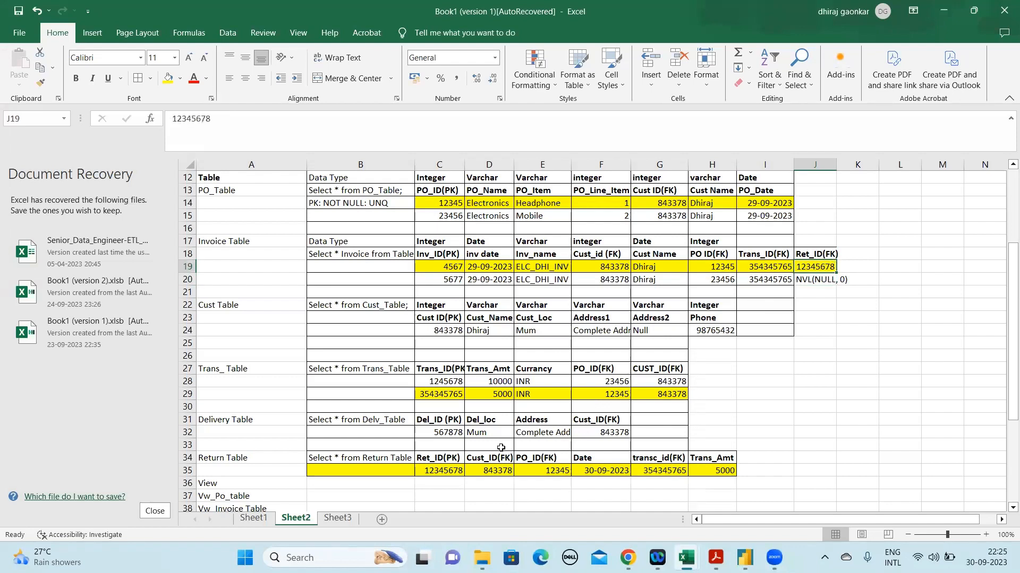
pyautogui.click(182, 280)
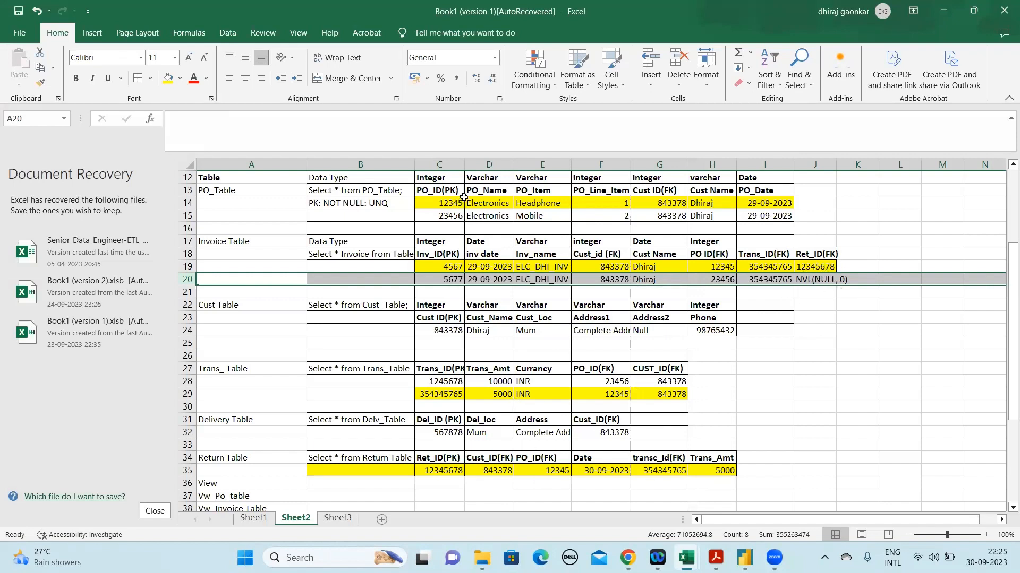
pyautogui.click(820, 278)
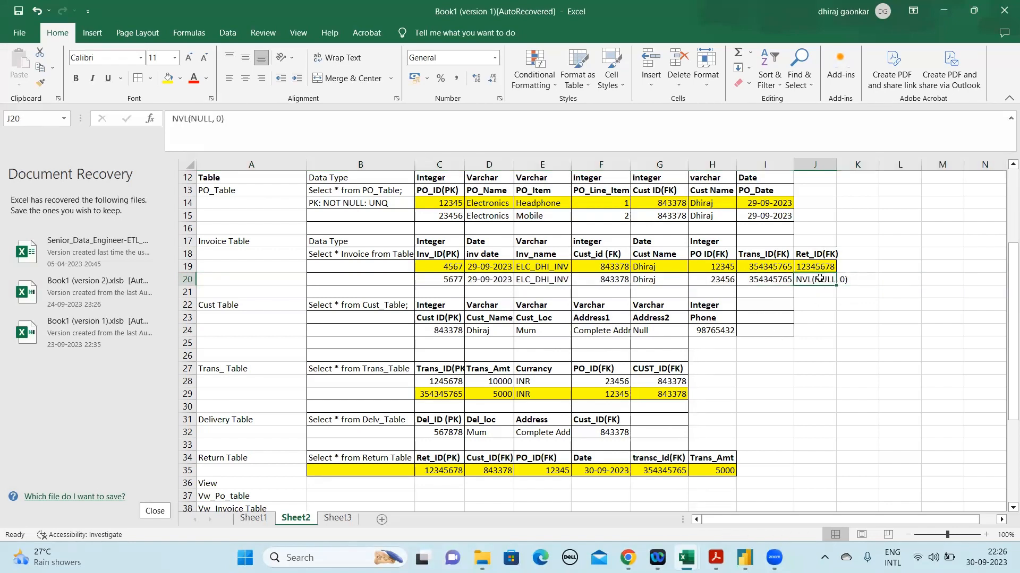
pyautogui.moveTo(233, 118); pyautogui.dragTo(169, 114)
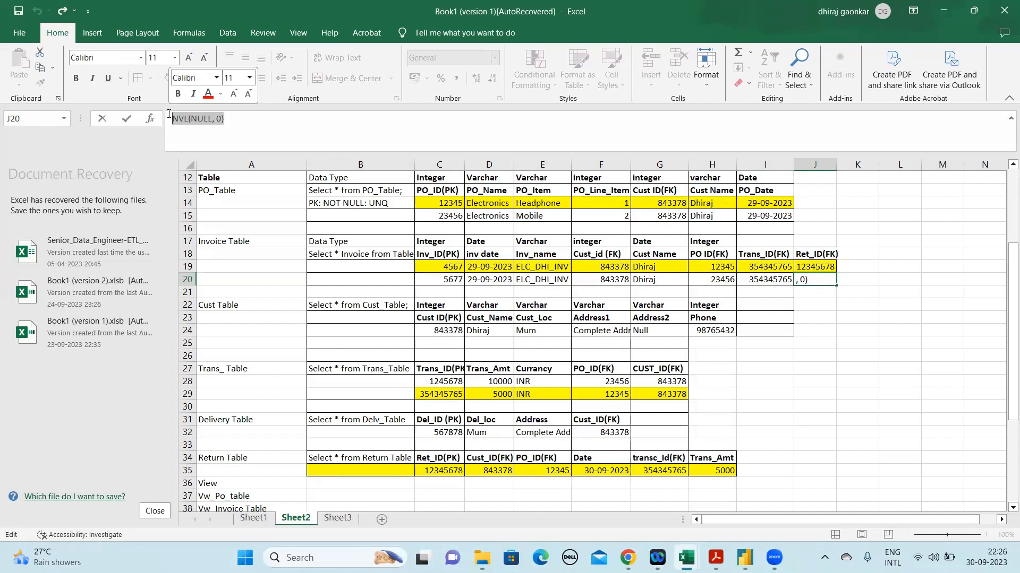
pyautogui.click(316, 228)
pyautogui.click(825, 280)
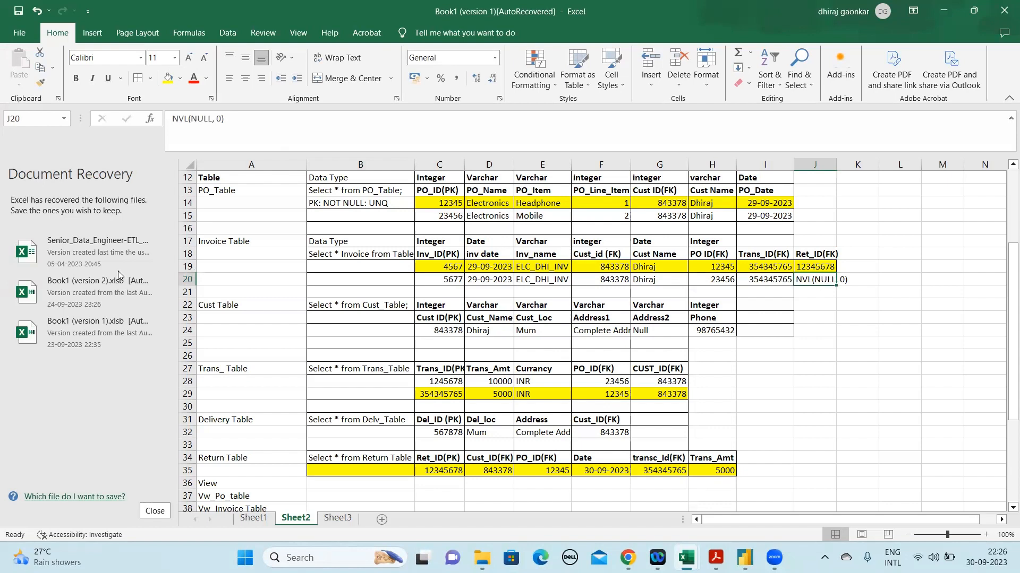
pyautogui.click(187, 279)
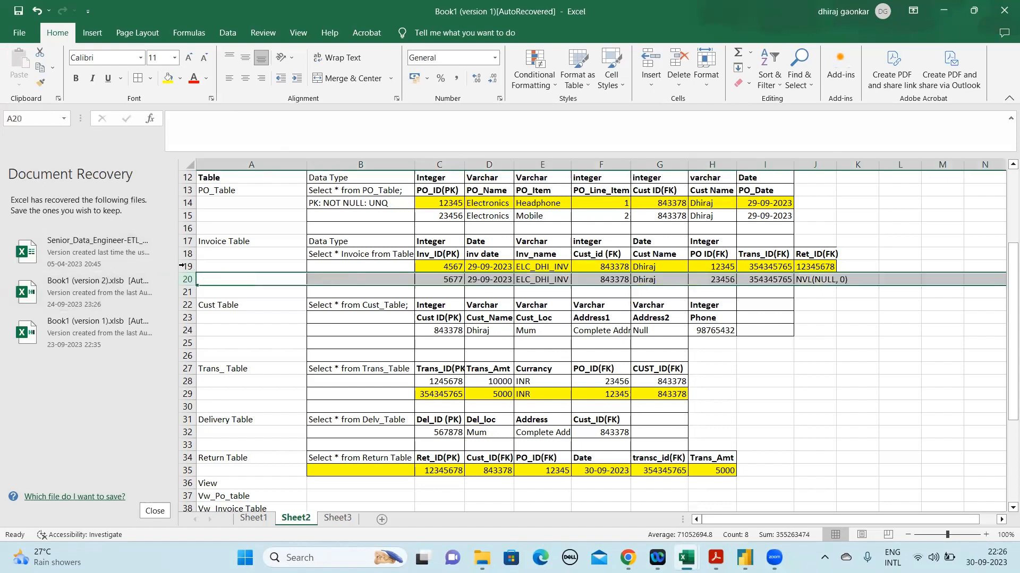
pyautogui.click(183, 266)
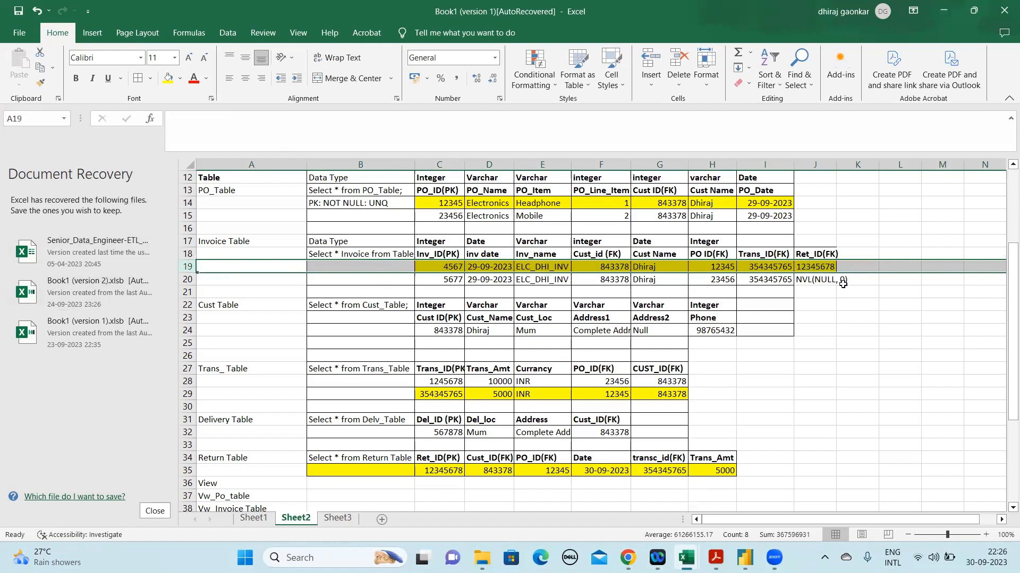
pyautogui.click(818, 268)
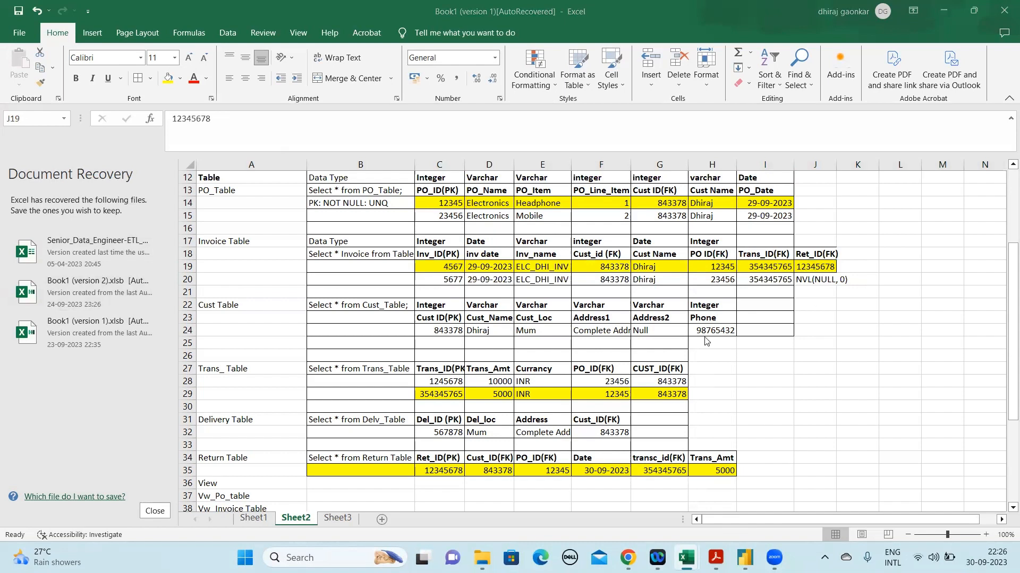
pyautogui.press('Down')
pyautogui.press('Down')
pyautogui.press('Down')
pyautogui.press('Up')
pyautogui.press('Up')
pyautogui.press('Up')
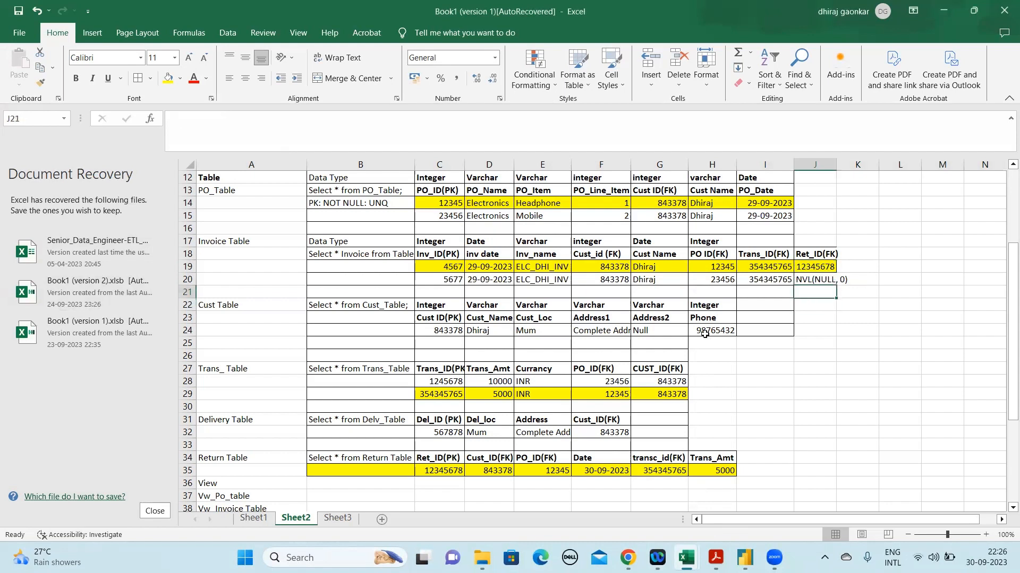
pyautogui.press('Down')
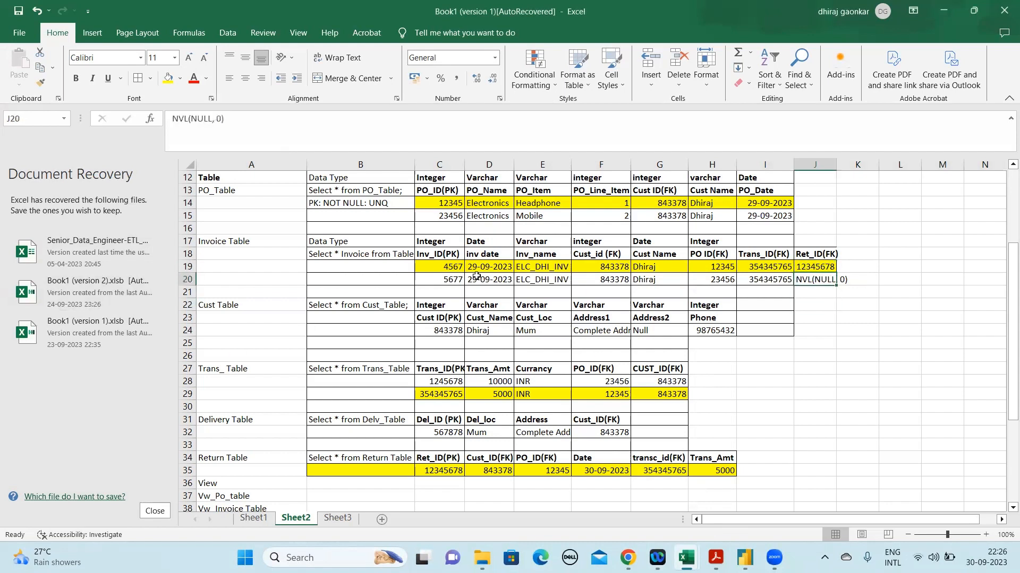
# Examine the full block of sample tables in B12:J35, together with the database details above it
pyautogui.click(343, 182)
pyautogui.moveTo(343, 182); pyautogui.dragTo(798, 476)
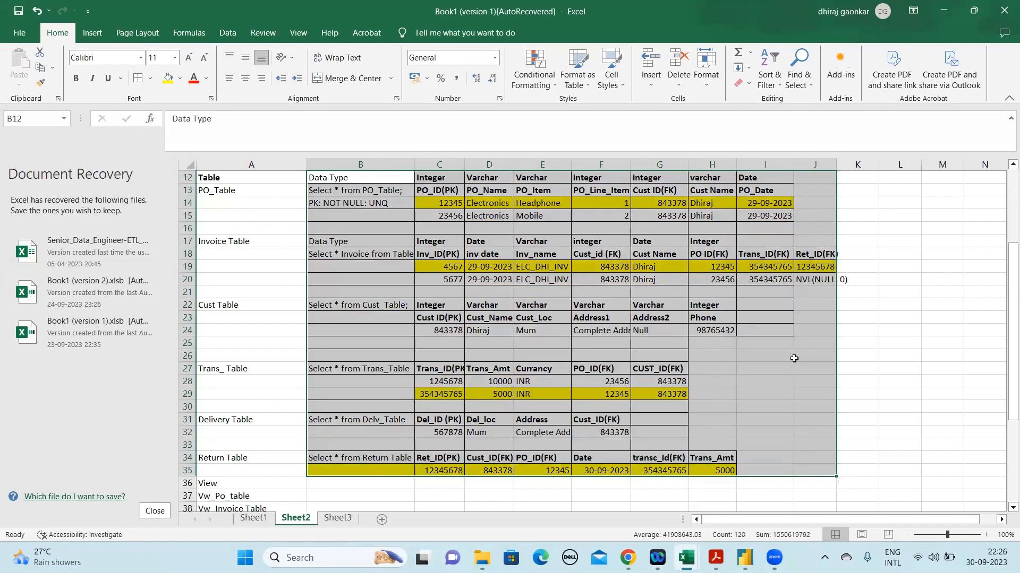
pyautogui.moveTo(1004, 273); pyautogui.dragTo(1003, 195)
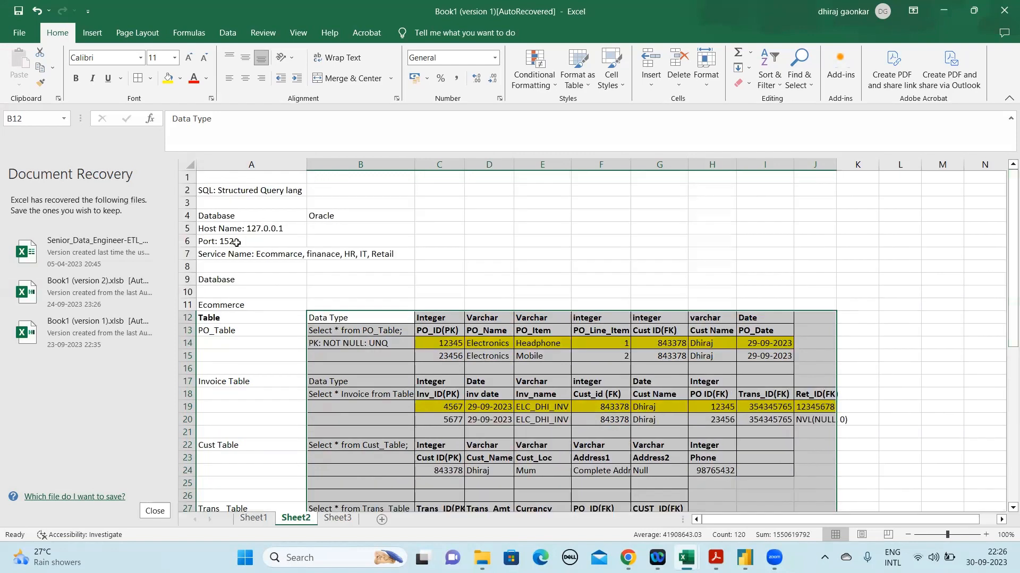
pyautogui.click(341, 277)
pyautogui.press('Down')
pyautogui.press('Down')
pyautogui.press('Down')
pyautogui.press('Down')
pyautogui.press('Down')
pyautogui.press('Down')
pyautogui.press('Down')
pyautogui.press('Down')
pyautogui.press('Down')
pyautogui.press('Down')
pyautogui.press('Down')
pyautogui.press('Down')
pyautogui.press('Down')
pyautogui.press('Down')
pyautogui.press('Down')
pyautogui.press('Down')
pyautogui.press('Down')
pyautogui.press('Down')
pyautogui.press('Down')
pyautogui.press('Down')
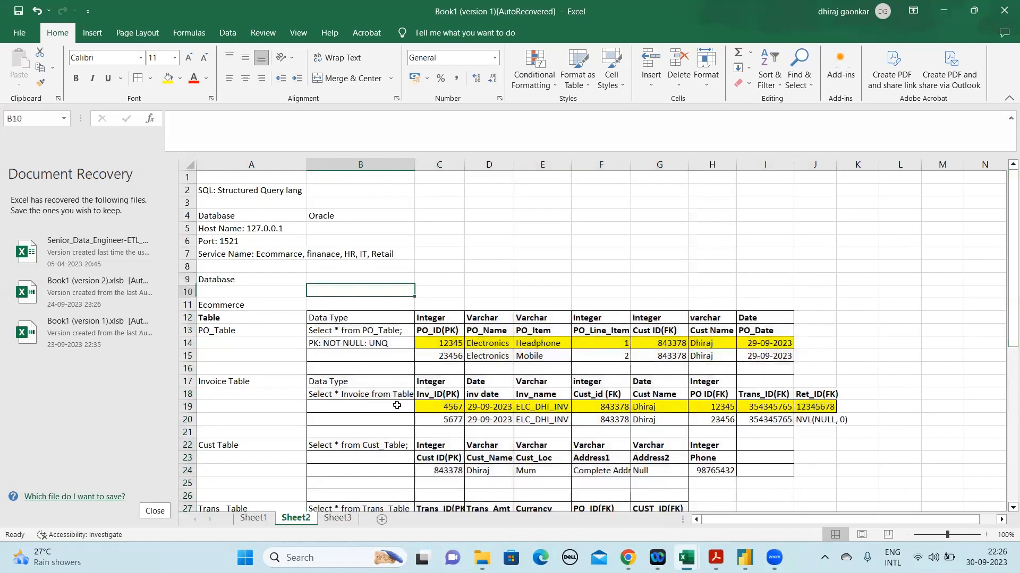
pyautogui.press('Up')
pyautogui.press('Up')
pyautogui.press('Up')
pyautogui.press('Up')
pyautogui.press('Up')
pyautogui.press('Up')
pyautogui.press('Up')
pyautogui.press('Up')
pyautogui.press('Up')
pyautogui.press('Up')
pyautogui.press('Up')
pyautogui.press('Up')
pyautogui.press('Up')
pyautogui.press('Up')
pyautogui.press('Up')
pyautogui.press('Up')
pyautogui.press('Up')
pyautogui.press('Up')
pyautogui.press('Up')
pyautogui.press('Up')
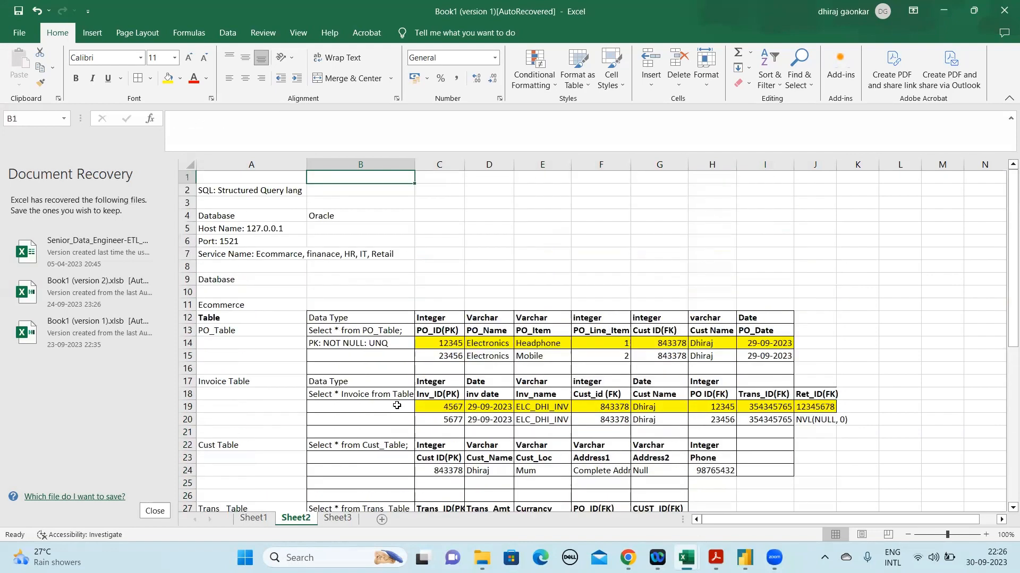
pyautogui.press('Down')
pyautogui.press('Down')
pyautogui.press('Down')
pyautogui.press('Down')
pyautogui.press('Down')
pyautogui.press('Down')
pyautogui.press('Down')
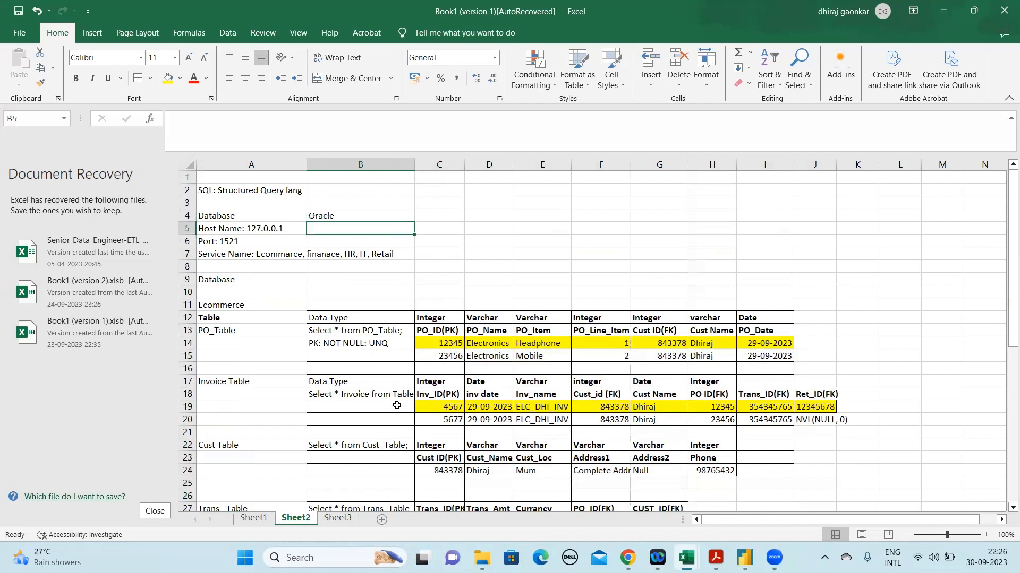
pyautogui.press('Down')
pyautogui.press('Down')
pyautogui.press('Up')
pyautogui.press('Up')
pyautogui.press('Up')
pyautogui.press('Up')
pyautogui.press('Up')
pyautogui.press('Up')
pyautogui.press('Up')
pyautogui.press('Up')
pyautogui.press('Up')
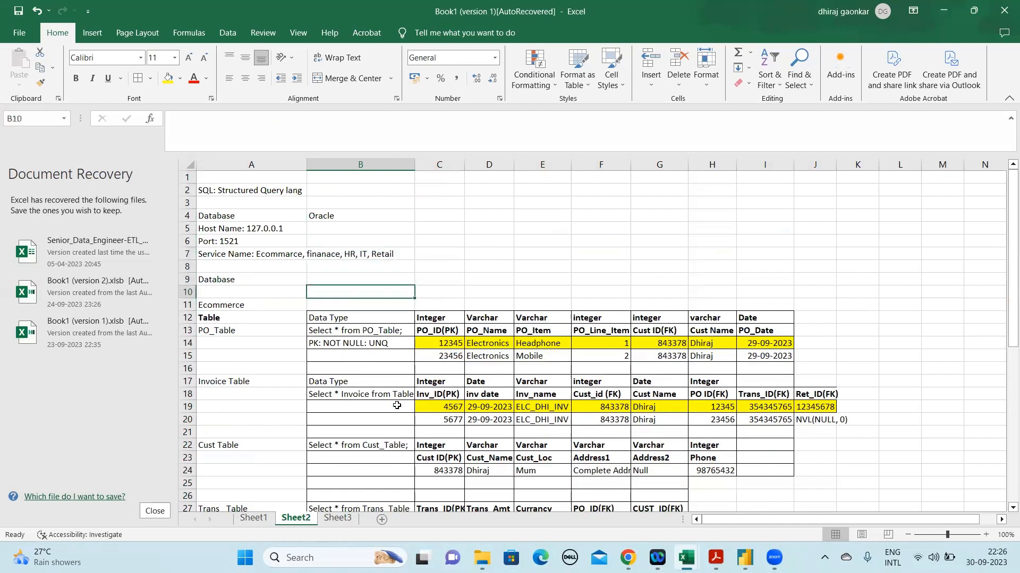
pyautogui.click(342, 250)
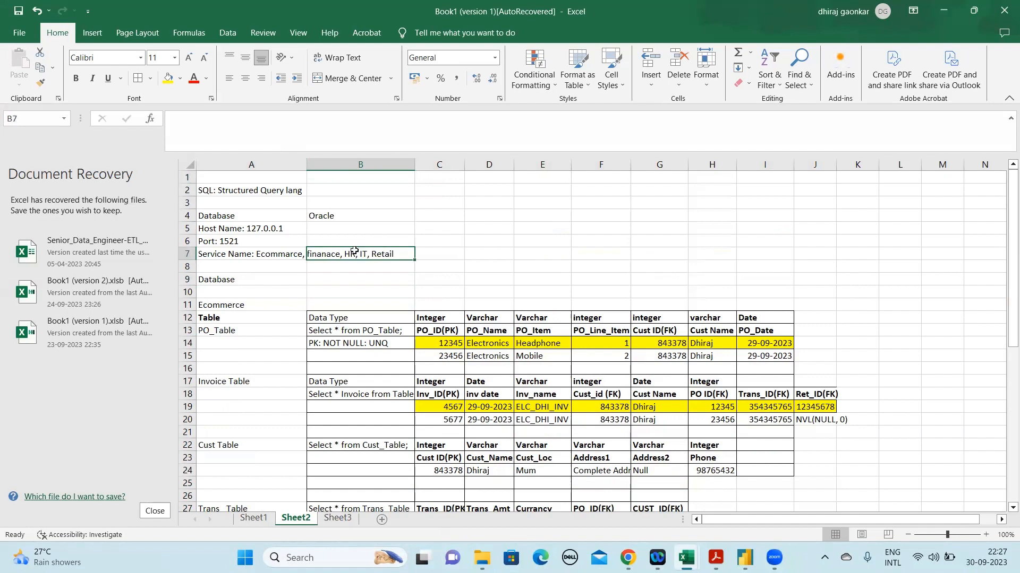
pyautogui.click(313, 138)
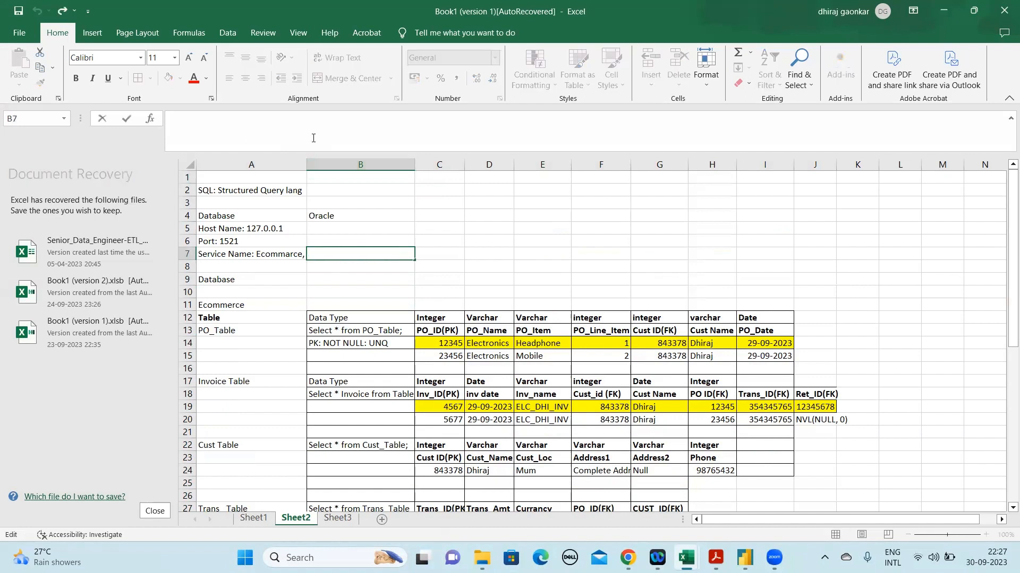
pyautogui.click(489, 394)
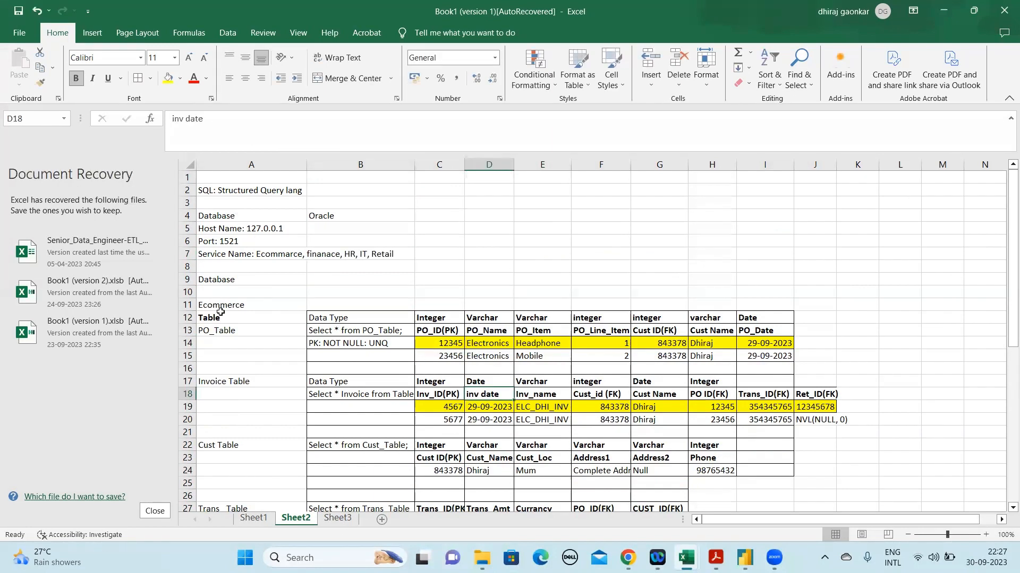
pyautogui.moveTo(353, 318); pyautogui.dragTo(709, 370)
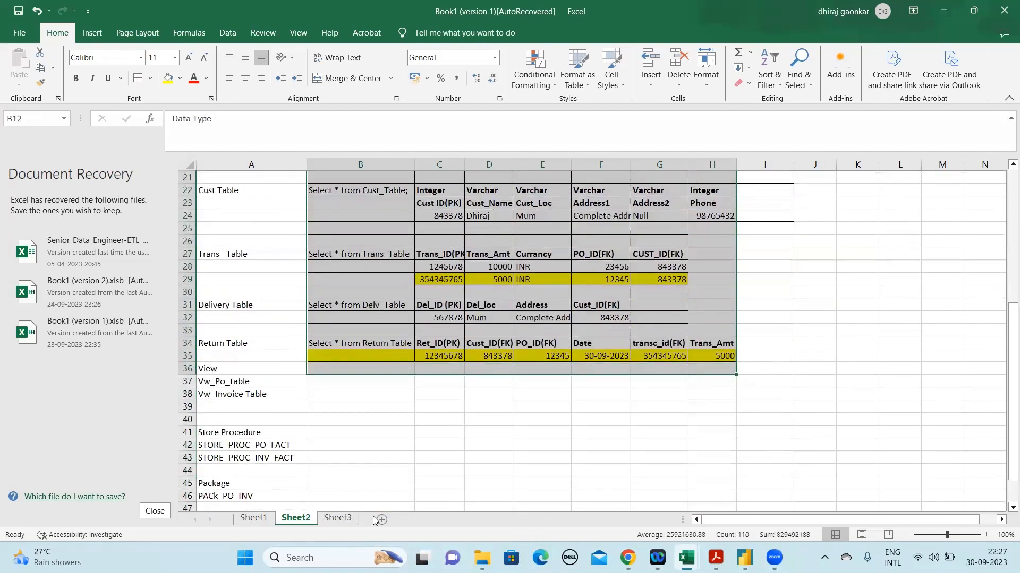
# Copy the database connection details in A2:B9 to Sheet3 starting at A1, and auto-fit column A there
pyautogui.moveTo(1007, 365); pyautogui.dragTo(1005, 209)
pyautogui.moveTo(197, 189); pyautogui.dragTo(399, 255)
pyautogui.hotkey('ctrl', 'c')
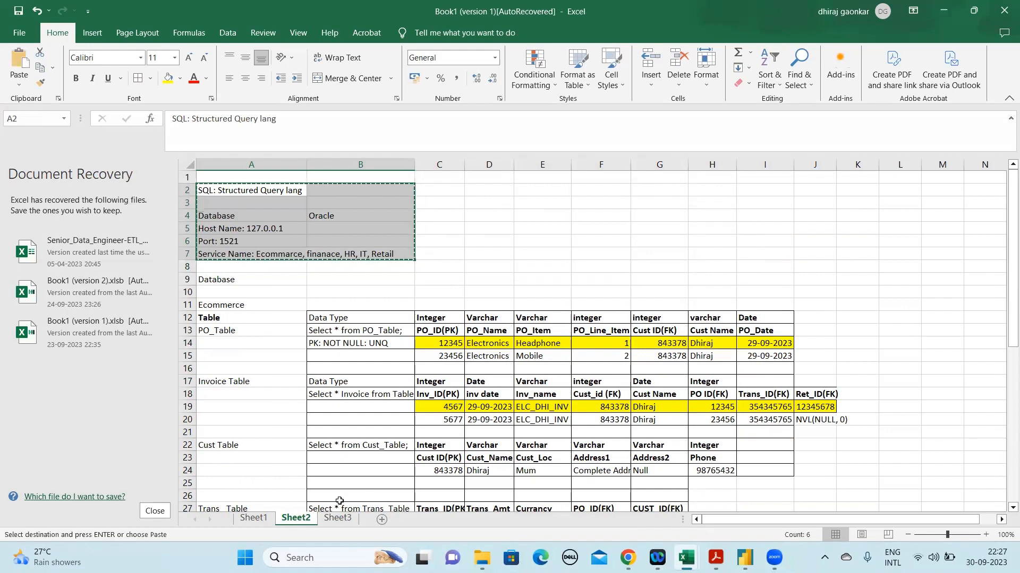
pyautogui.hotkey('shift', 'Down')
pyautogui.hotkey('shift', 'Down')
pyautogui.hotkey('ctrl', 'c')
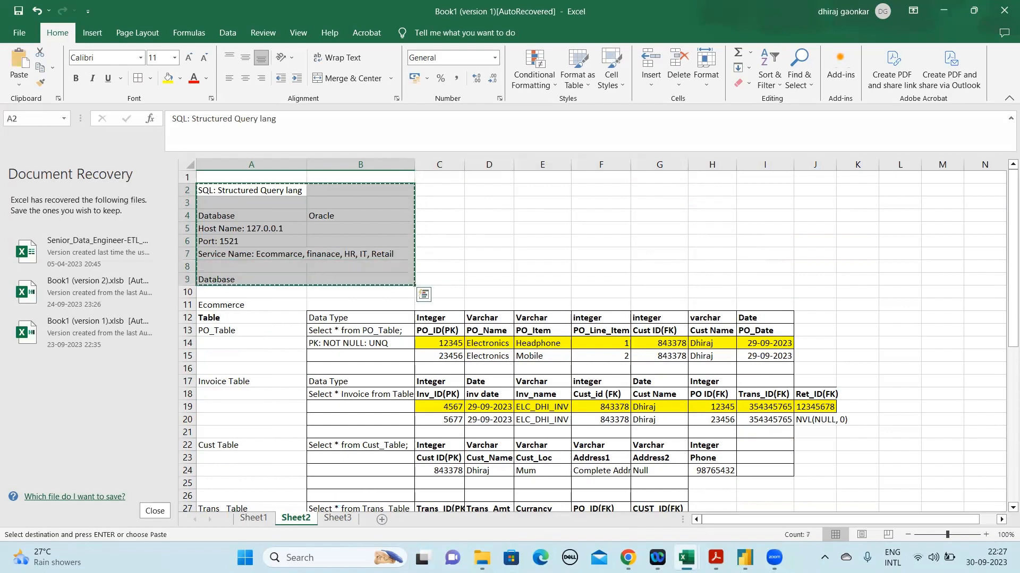
pyautogui.click(344, 519)
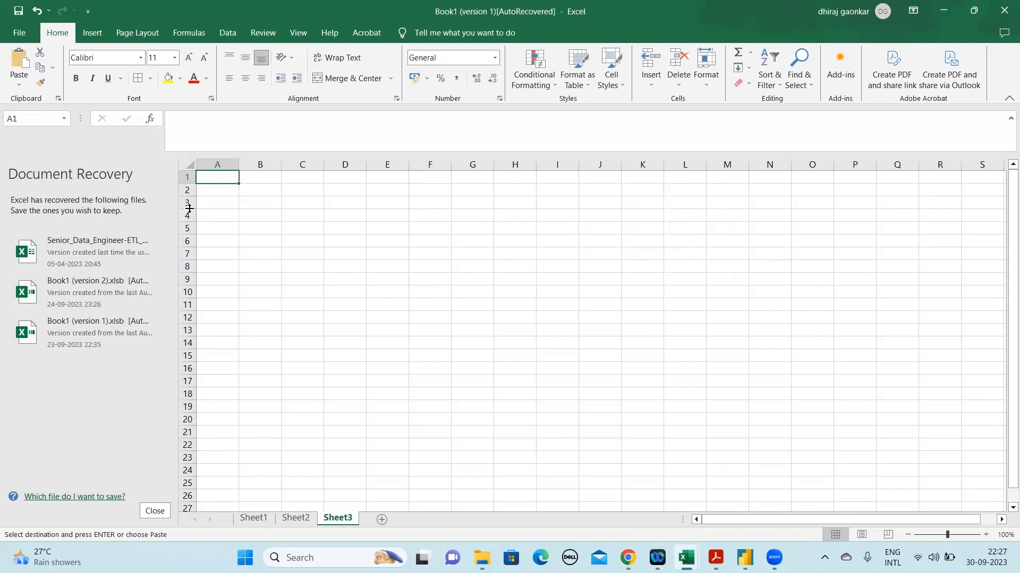
pyautogui.hotkey('ctrl', 'v')
pyautogui.doubleClick(237, 161)
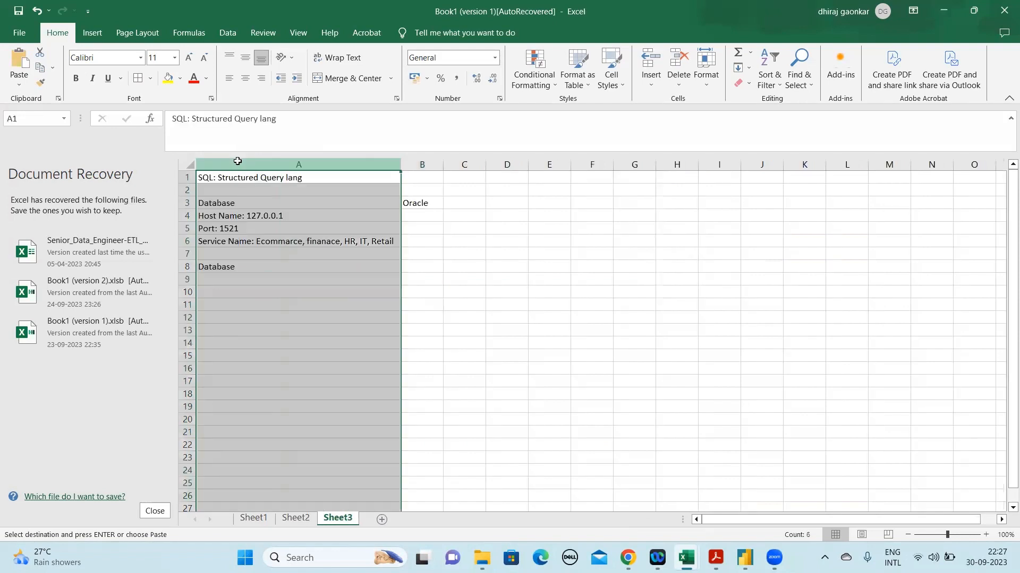
# Change the service name in A6 of Sheet3 to IT Org Infosys
pyautogui.click(309, 219)
pyautogui.click(310, 240)
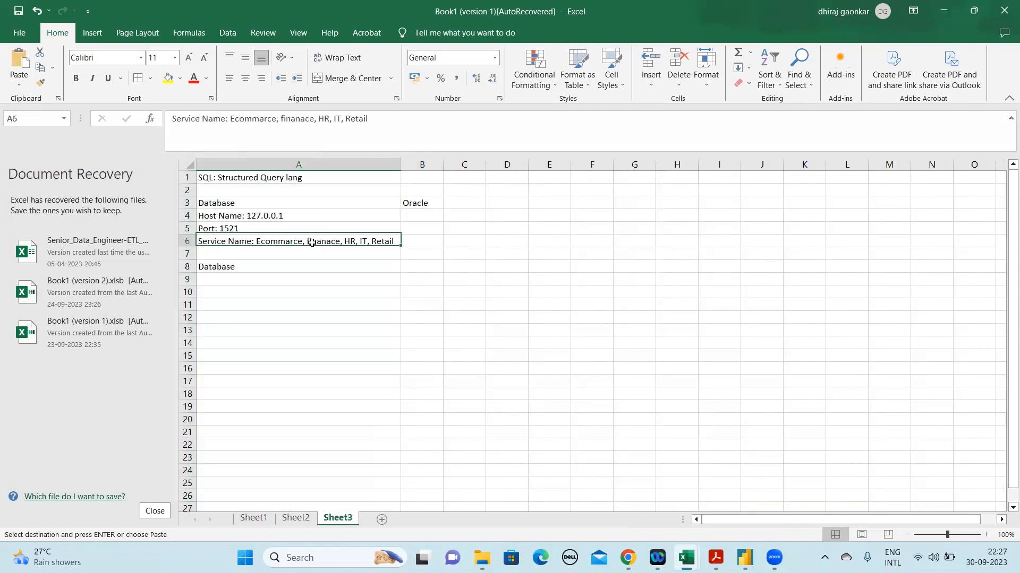
pyautogui.moveTo(377, 118); pyautogui.dragTo(230, 119)
pyautogui.press('BackSpace')
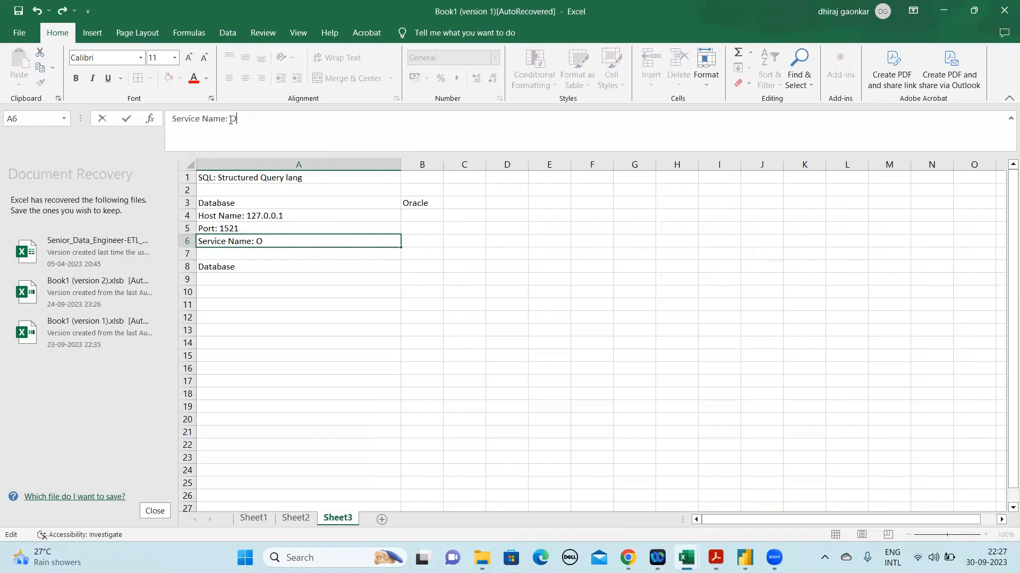
pyautogui.write('IT Org Infosy')
pyautogui.write('sy')
pyautogui.press('Return')
pyautogui.press('Up')
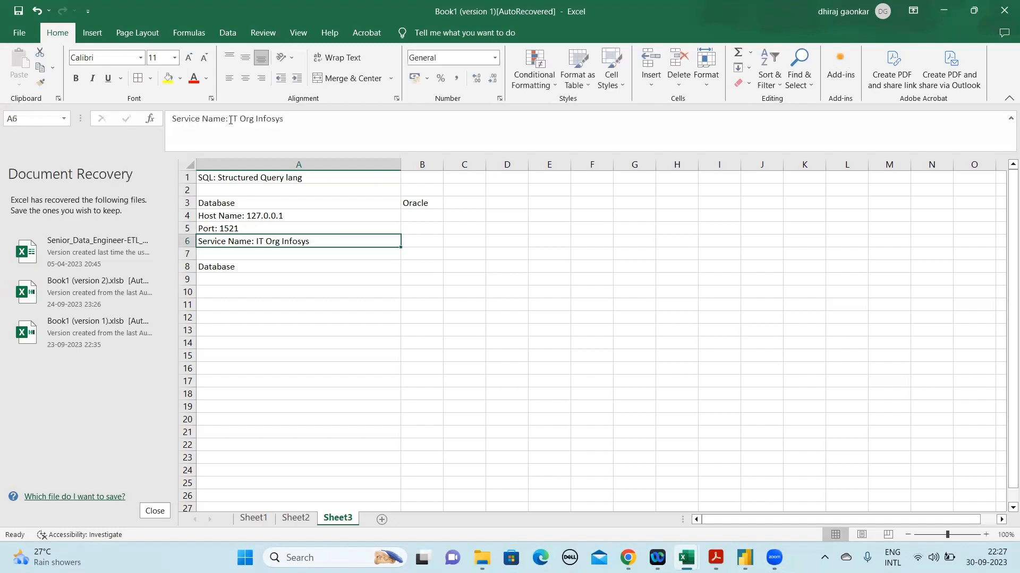
# Set the host name in A4 of Sheet3 to 127.0.0.2
pyautogui.click(273, 280)
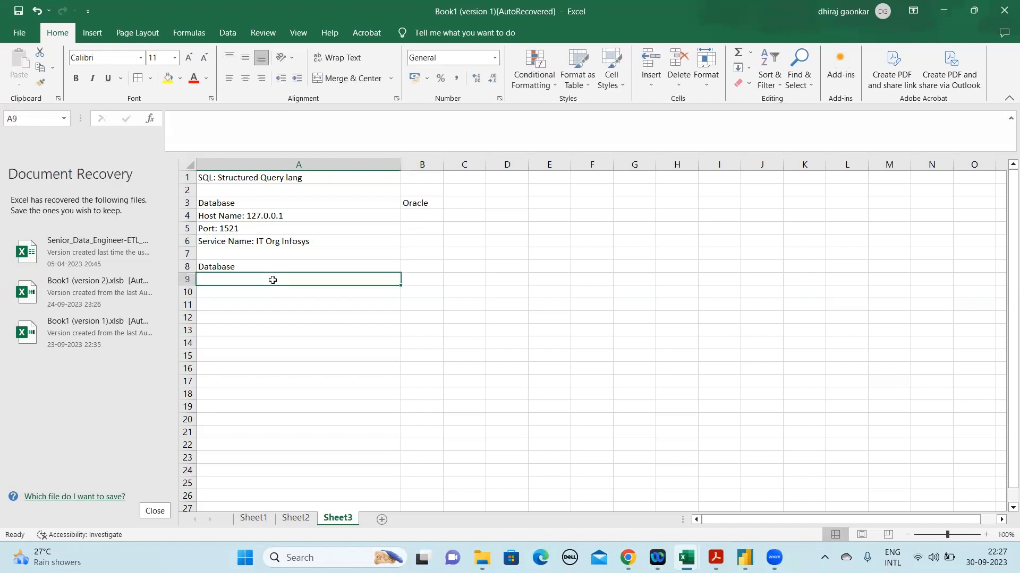
pyautogui.click(302, 219)
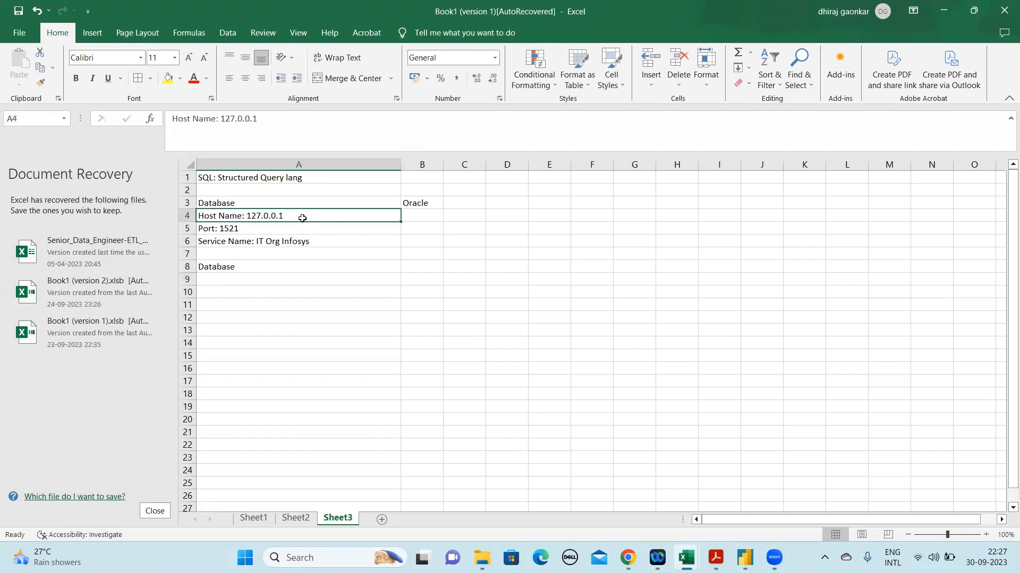
pyautogui.click(279, 115)
pyautogui.press('BackSpace')
pyautogui.write('2')
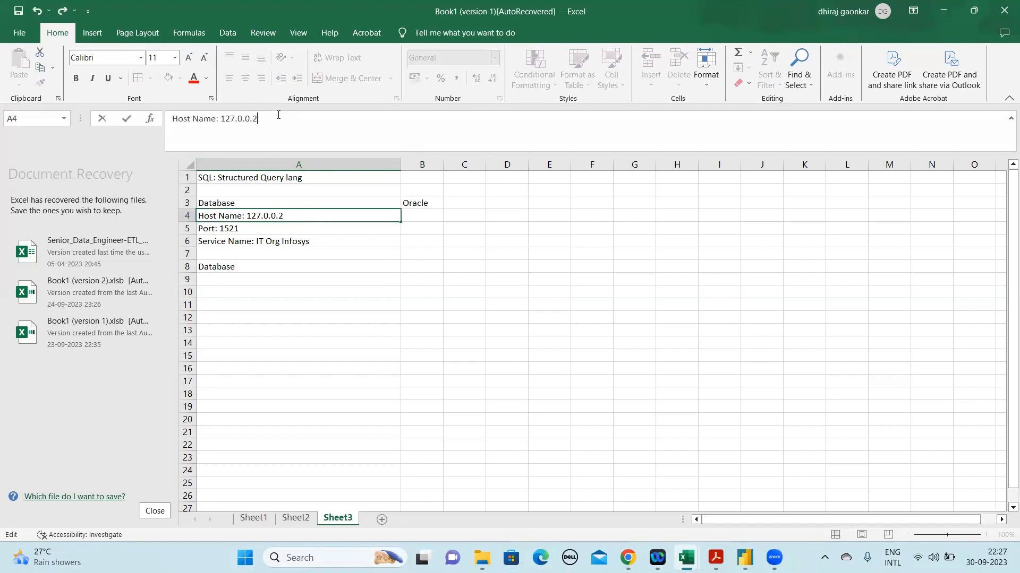
pyautogui.press('Return')
pyautogui.press('Up')
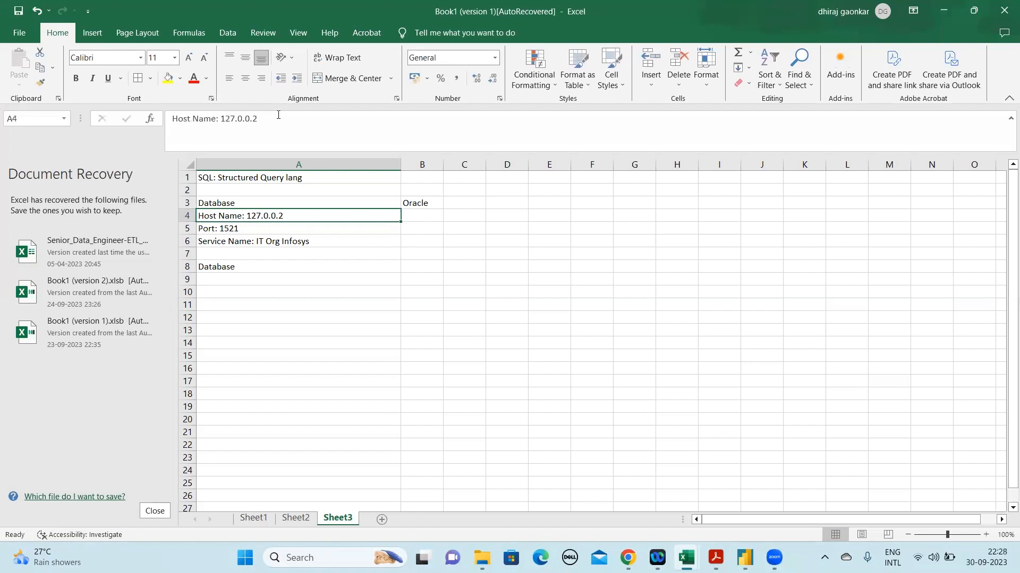
# Review the Sheet3 connection details, from the Oracle database entry through the host, port and service name
pyautogui.click(433, 207)
pyautogui.press('Down')
pyautogui.press('Down')
pyautogui.press('Up')
pyautogui.press('Up')
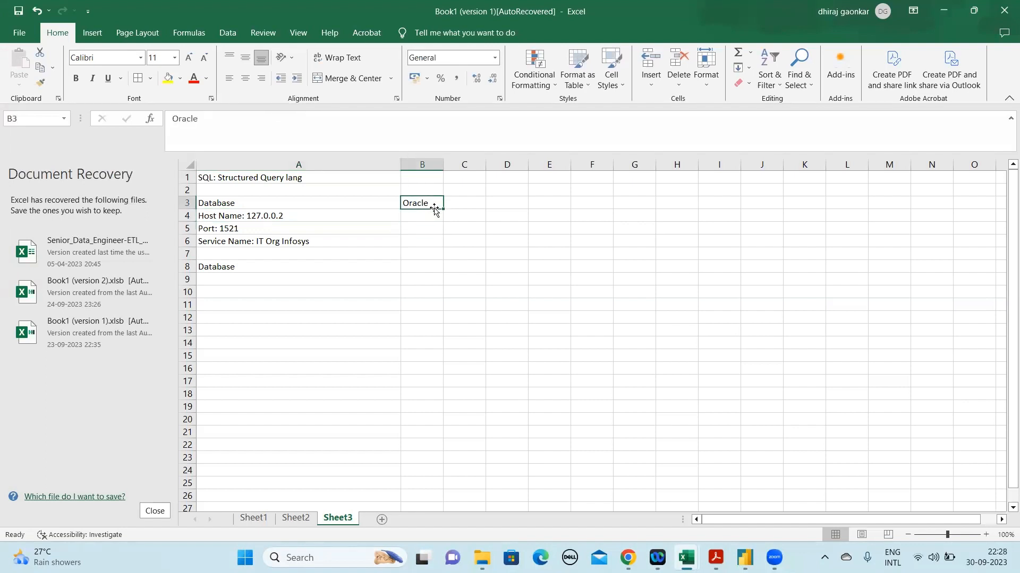
pyautogui.press('Left')
pyautogui.press('Right')
pyautogui.press('Left')
pyautogui.press('Down')
pyautogui.press('Down')
pyautogui.press('Down')
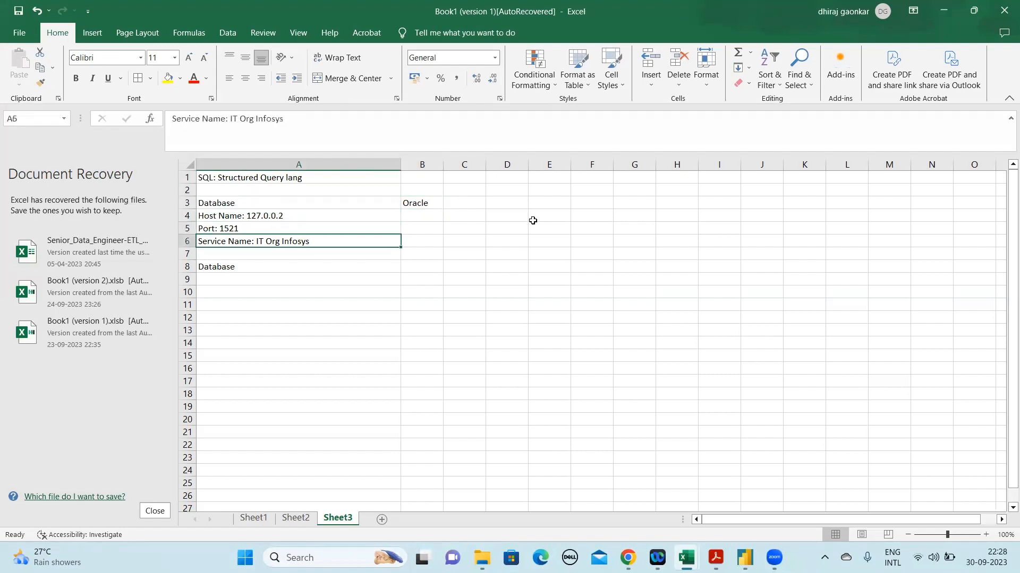
pyautogui.moveTo(282, 121); pyautogui.dragTo(231, 120)
pyautogui.click(364, 270)
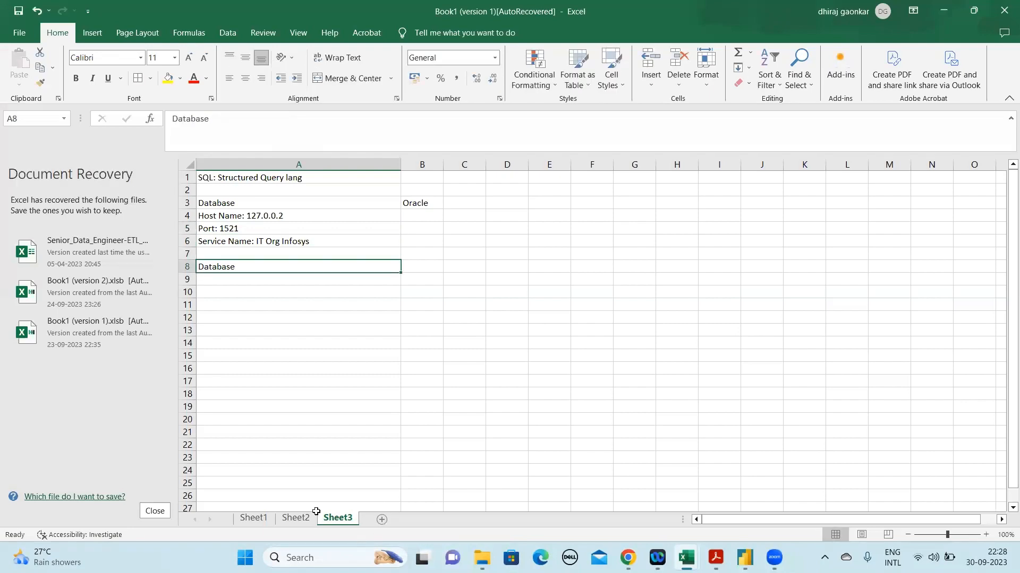
# Go back to Sheet2 and examine its Ecommerce tables from the PO table through the Return Table
pyautogui.click(296, 518)
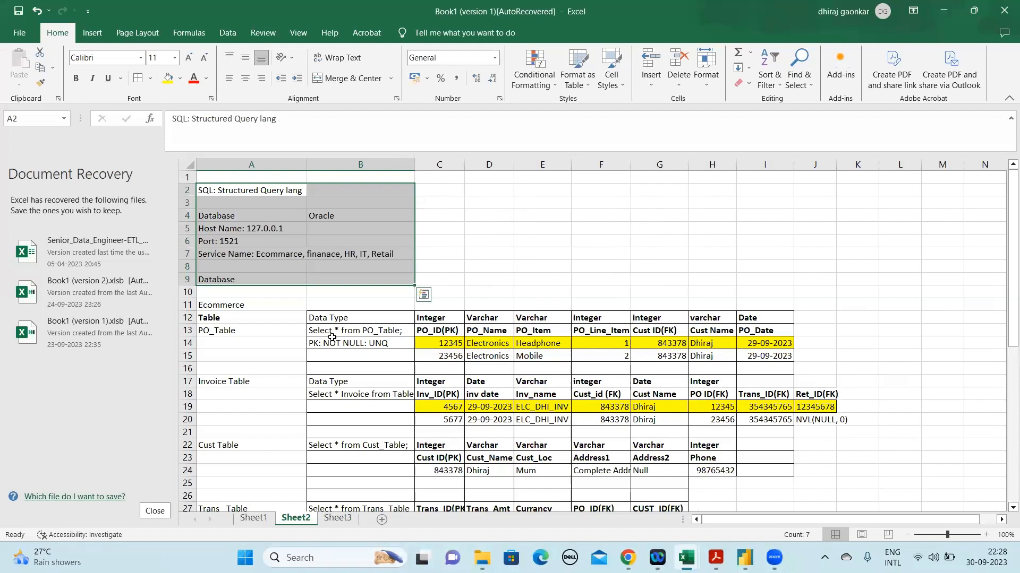
pyautogui.click(343, 319)
pyautogui.hotkey('shift', 'Right')
pyautogui.hotkey('shift', 'Right')
pyautogui.hotkey('shift', 'Right')
pyautogui.hotkey('shift', 'Right')
pyautogui.hotkey('shift', 'Right')
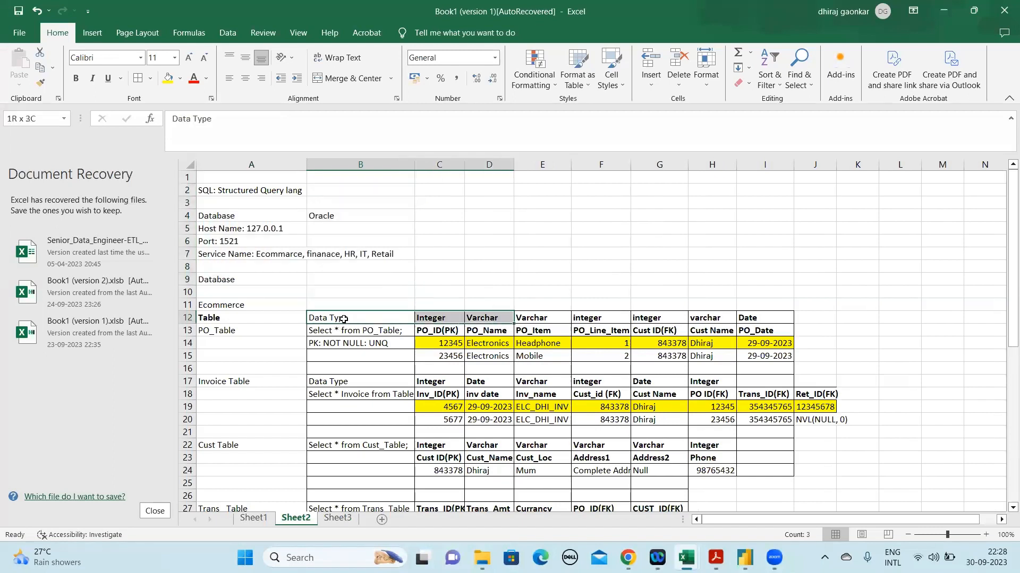
pyautogui.hotkey('shift', 'Right')
pyautogui.hotkey('shift', 'Right')
pyautogui.hotkey('shift', 'Down')
pyautogui.hotkey('shift', 'Down')
pyautogui.press('Up')
pyautogui.press('Down')
pyautogui.press('Down')
pyautogui.press('Down')
pyautogui.press('Down')
pyautogui.press('Down')
pyautogui.press('Down')
pyautogui.press('Down')
pyautogui.press('Down')
pyautogui.press('Down')
pyautogui.press('Down')
pyautogui.press('Down')
pyautogui.press('Down')
pyautogui.press('Down')
pyautogui.press('Down')
pyautogui.press('Down')
pyautogui.press('Down')
pyautogui.press('Down')
pyautogui.press('Down')
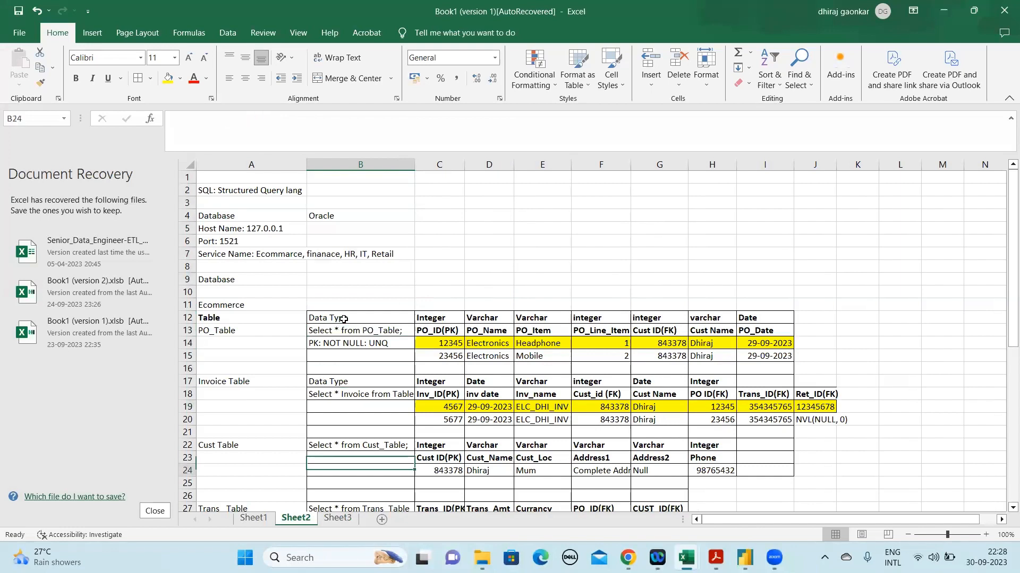
pyautogui.press('Down')
pyautogui.press('Down')
pyautogui.press('Down')
pyautogui.press('Down')
pyautogui.press('Down')
pyautogui.press('Down')
pyautogui.press('Down')
pyautogui.press('Down')
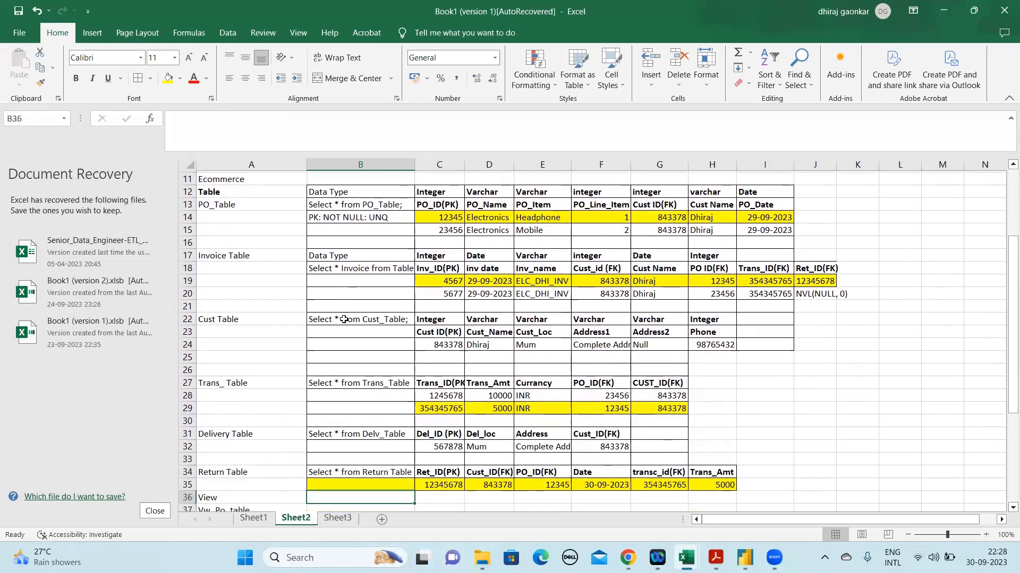
pyautogui.press('Up')
pyautogui.press('Up')
pyautogui.press('Up')
pyautogui.press('Up')
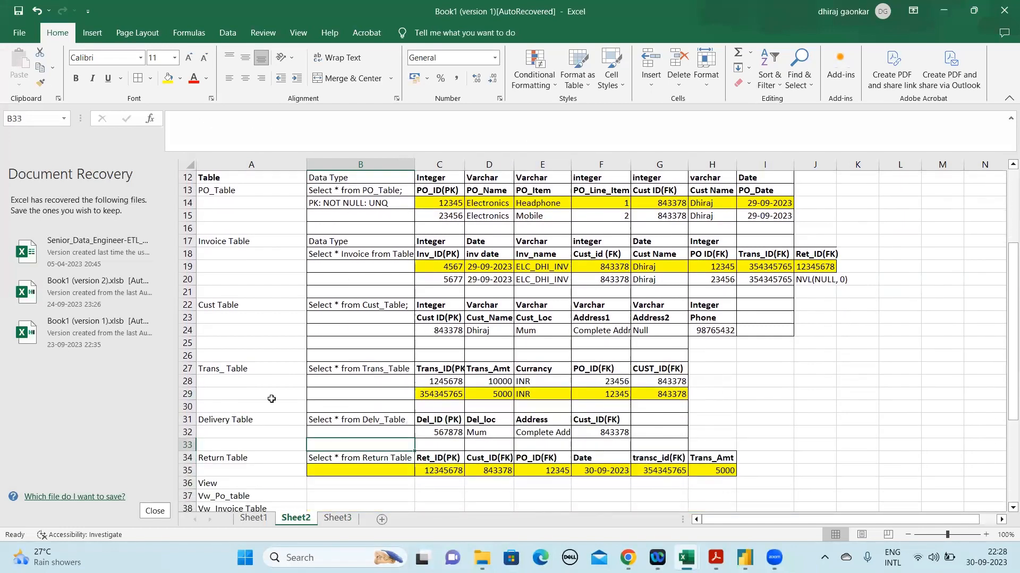
# Copy the second database's connection details in A1:B8 of Sheet3 to the clipboard
pyautogui.click(341, 521)
pyautogui.click(314, 300)
pyautogui.moveTo(215, 179); pyautogui.dragTo(423, 268)
pyautogui.hotkey('ctrl', 'c')
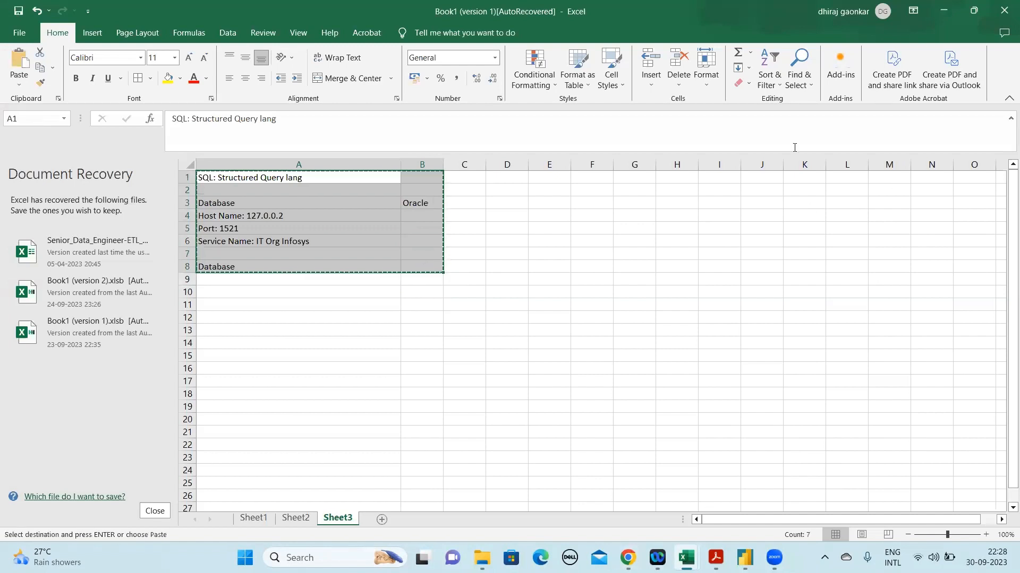
pyautogui.click(833, 387)
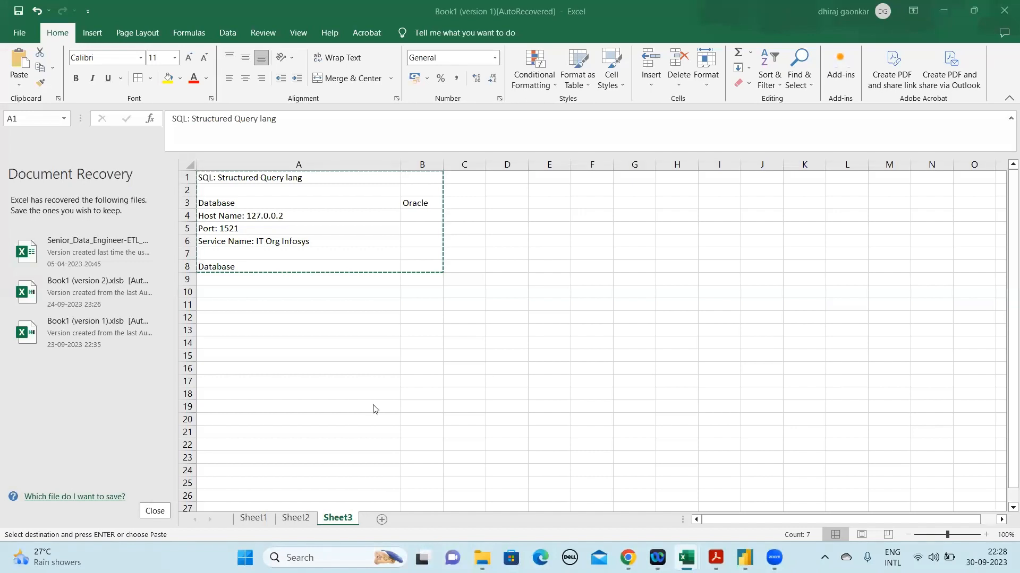
# Open Sheet1 and look at the paste options available for the second IT department record in row 15
pyautogui.click(297, 519)
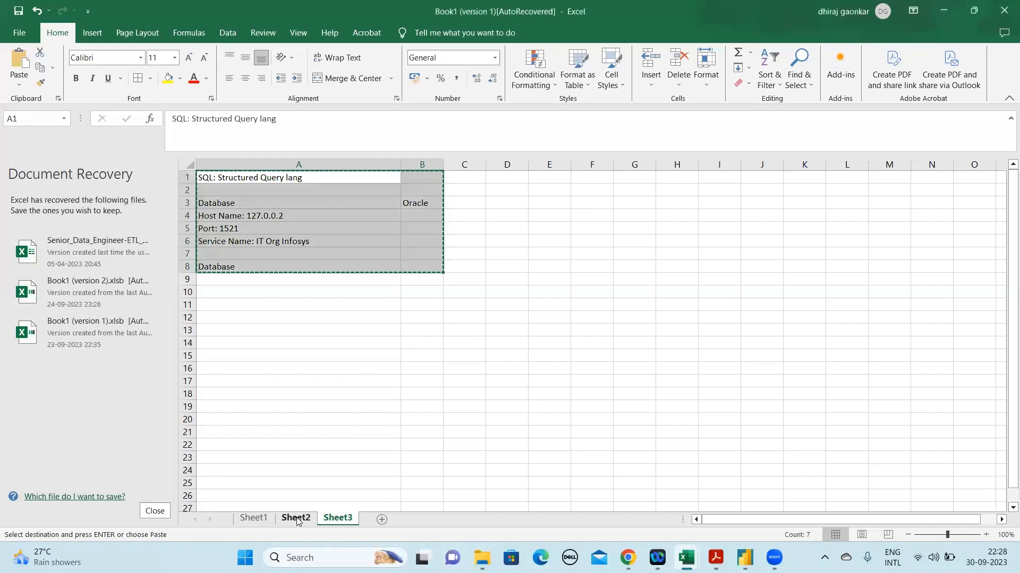
pyautogui.click(254, 519)
pyautogui.click(281, 368)
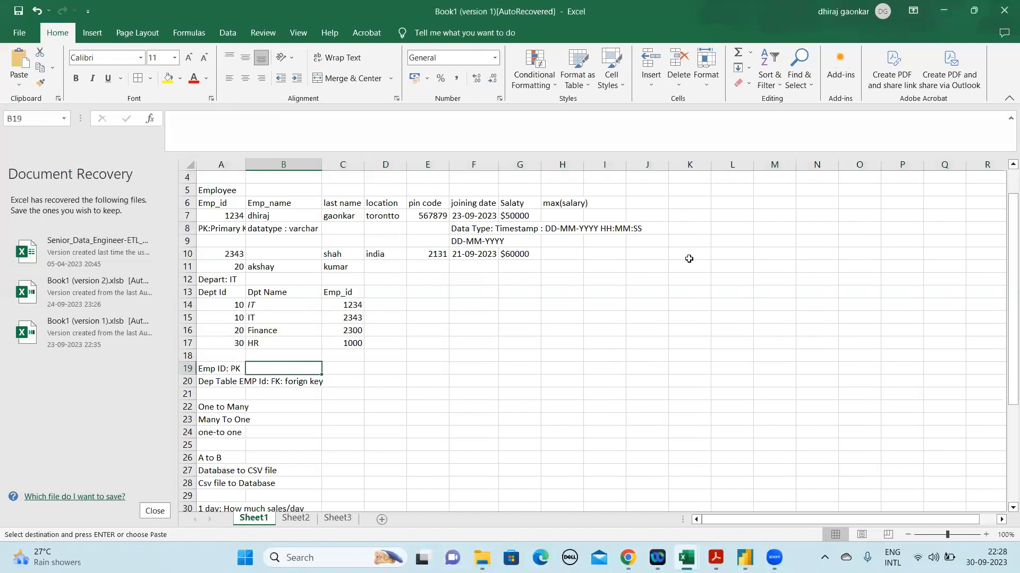
pyautogui.click(183, 318)
pyautogui.rightClick(186, 318)
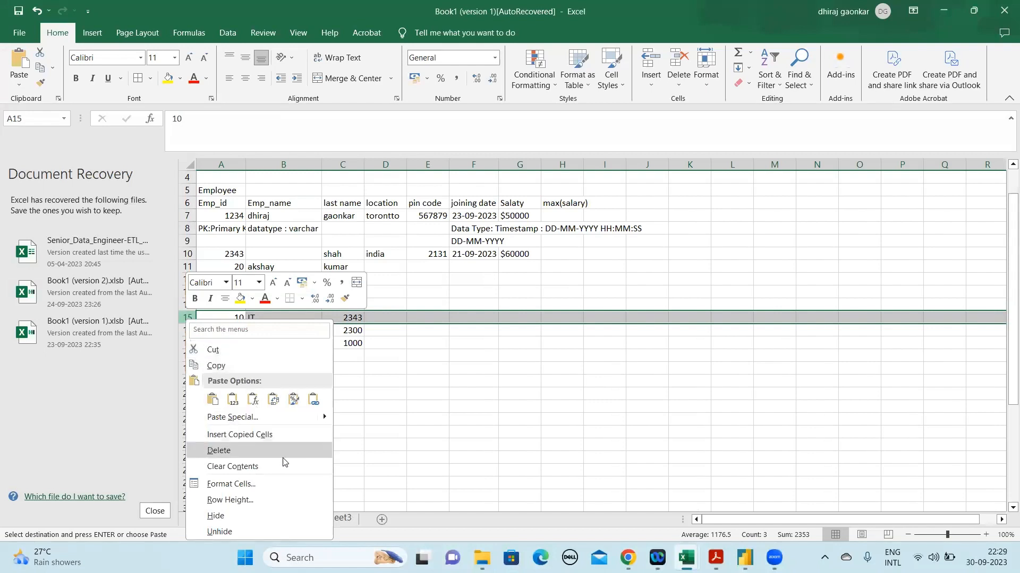
pyautogui.click(389, 365)
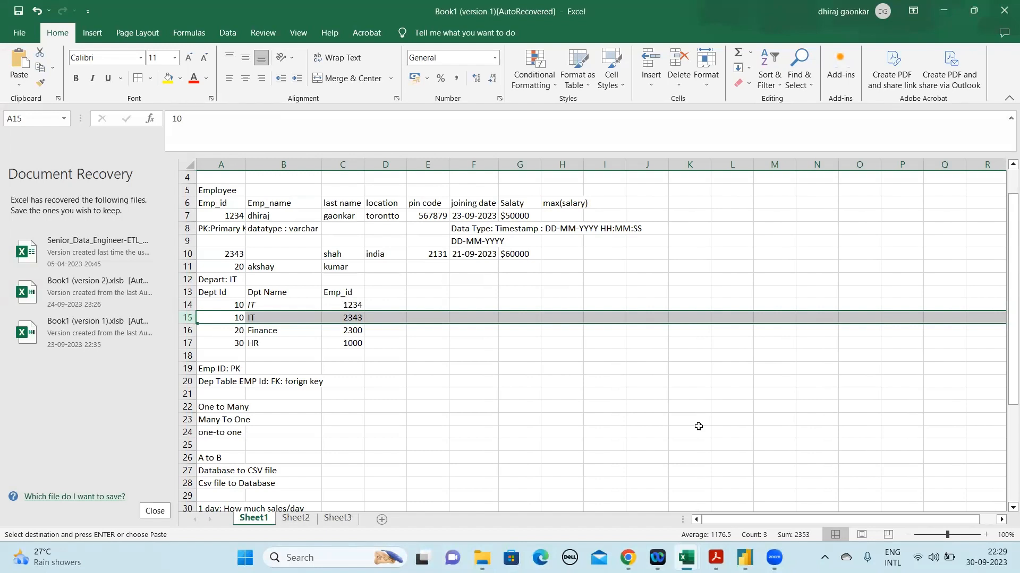
# Check the system calendar, go back to Sheet3 and cancel the pending copy of A1:B8
pyautogui.click(1002, 554)
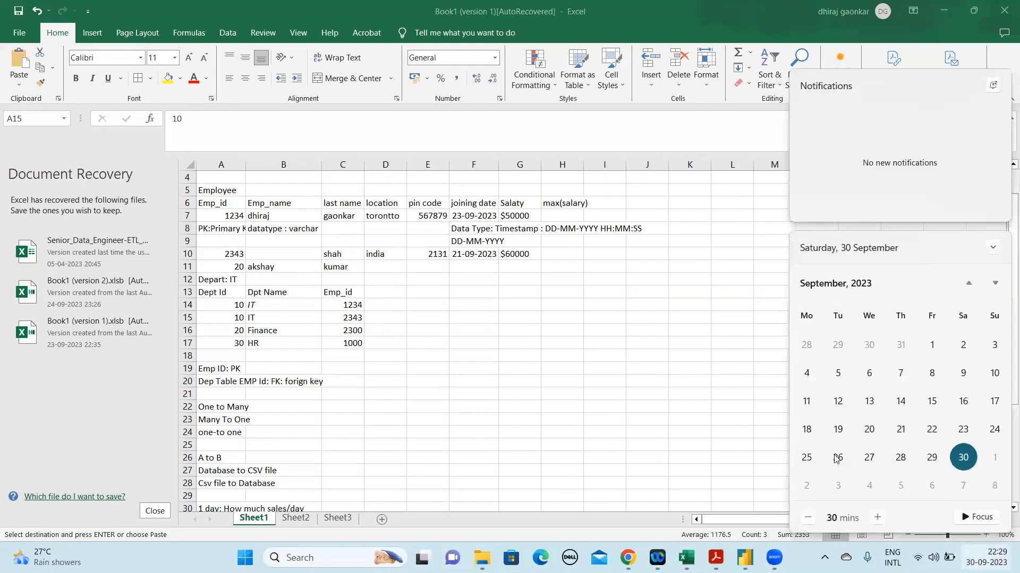
pyautogui.click(340, 518)
pyautogui.click(337, 518)
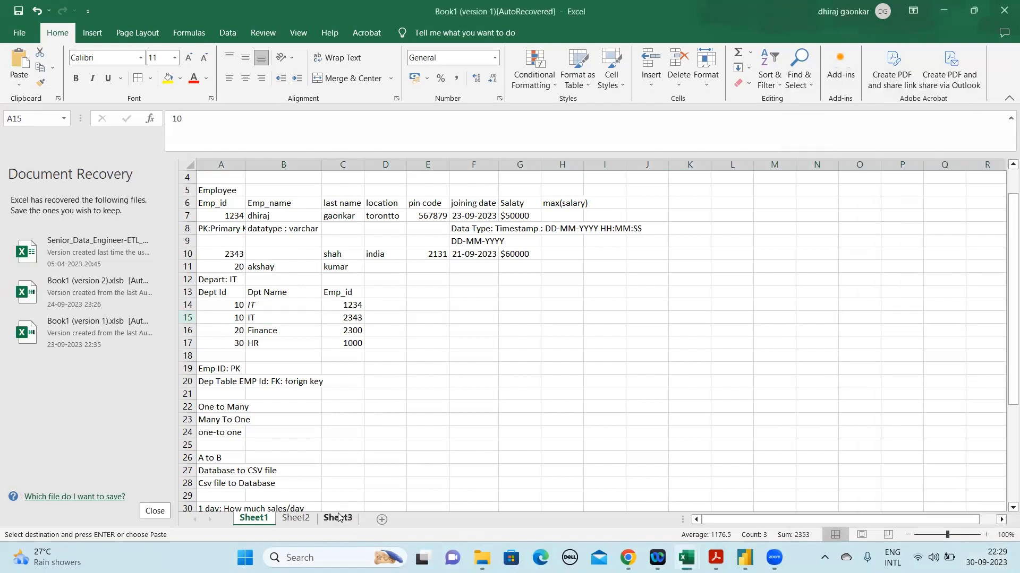
pyautogui.click(312, 244)
pyautogui.click(307, 303)
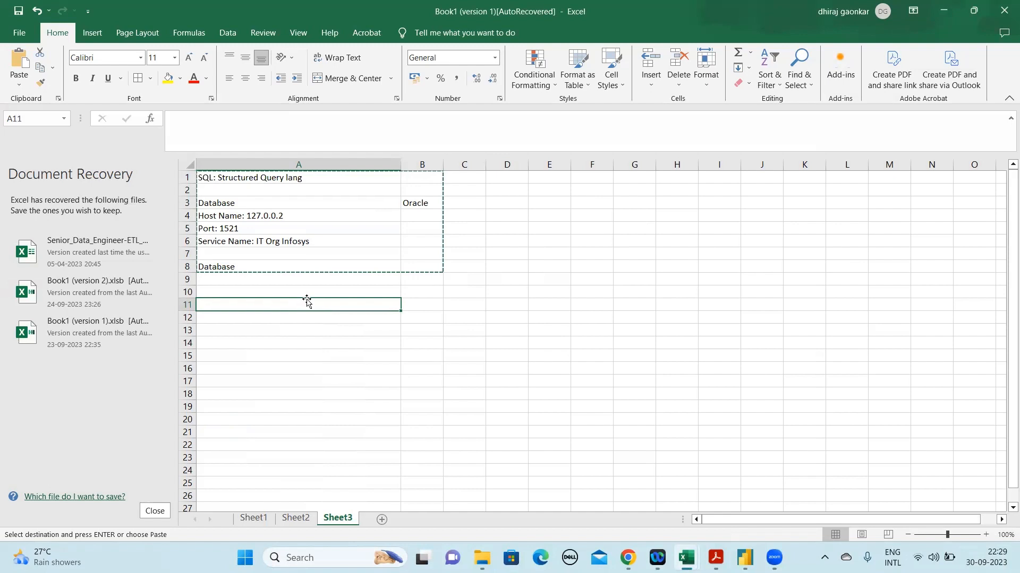
pyautogui.hotkey('alt', 'Tab')
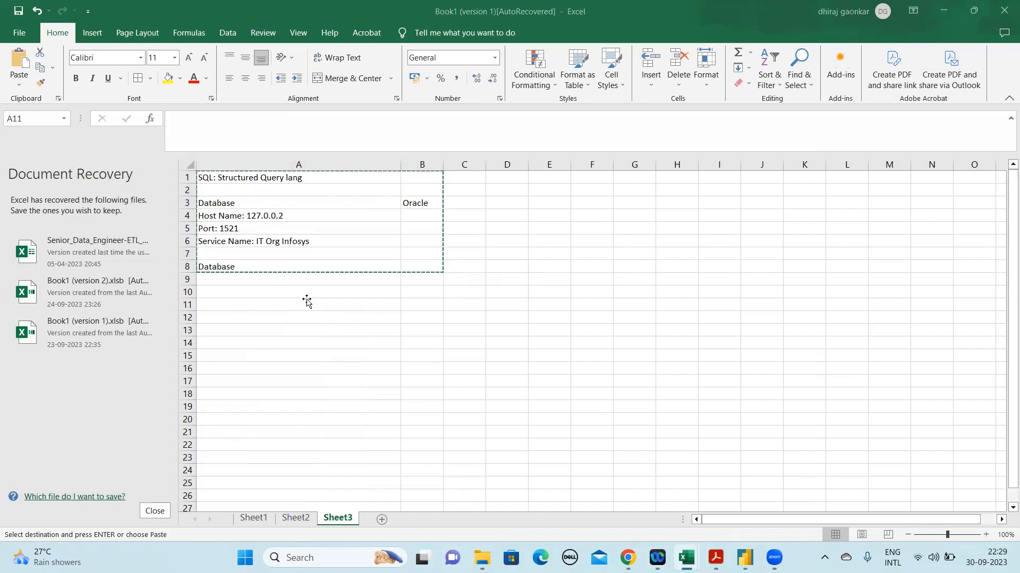
pyautogui.press('Escape')
pyautogui.press('Escape')
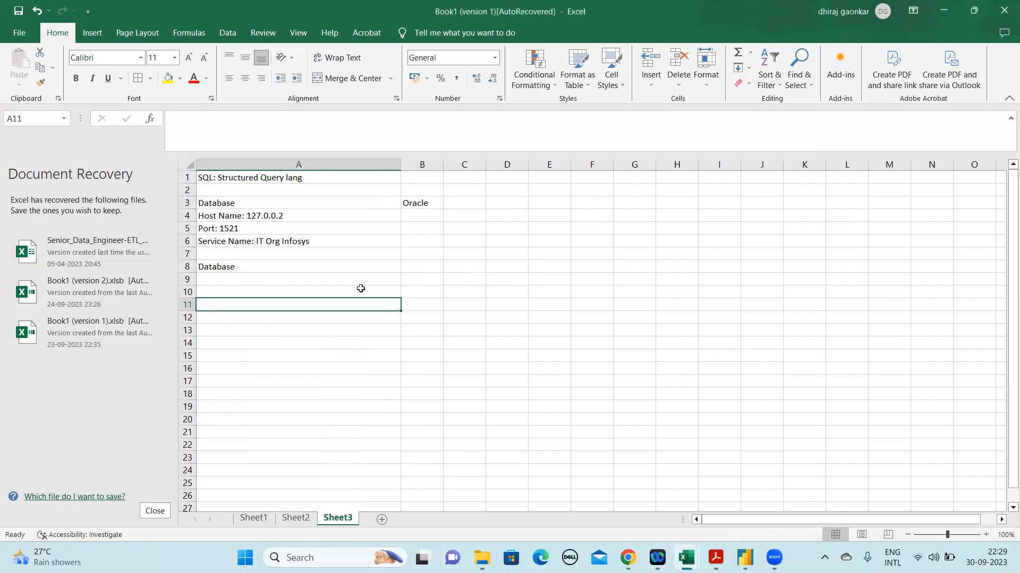
# Look up today's date in the system calendar and set the first employee's joining date on Sheet1 to 30-09-2023
pyautogui.click(986, 558)
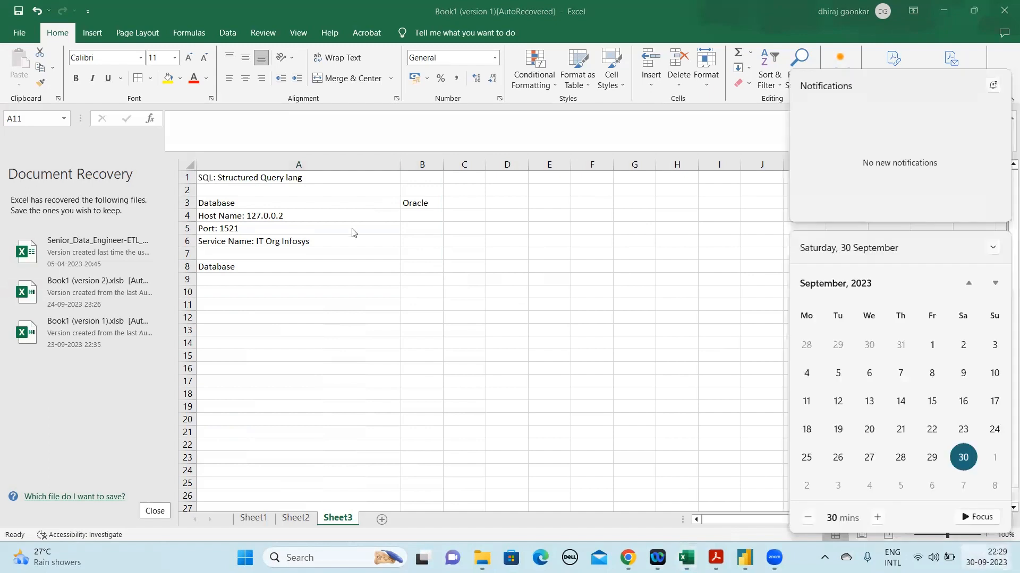
pyautogui.click(261, 279)
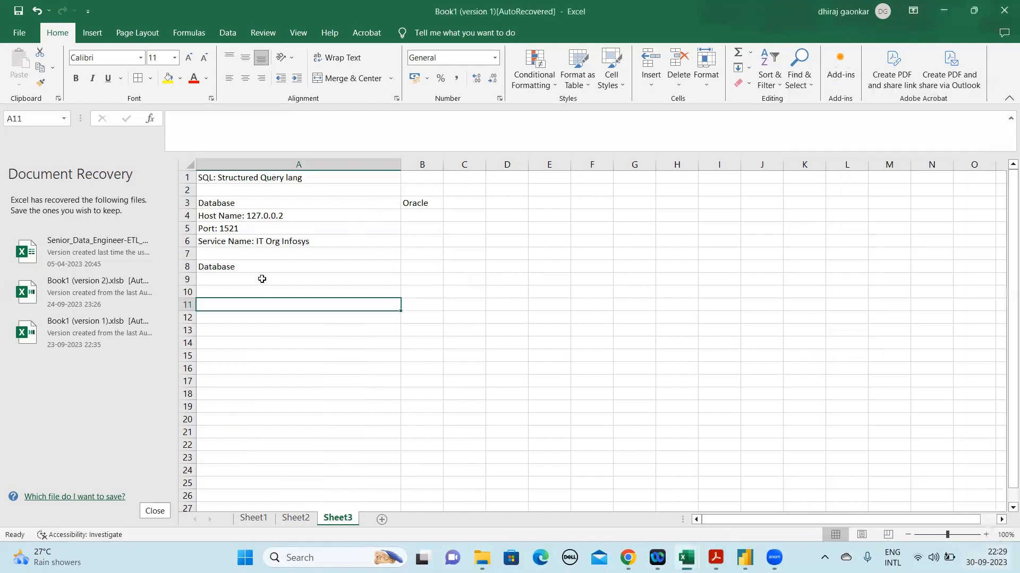
pyautogui.click(256, 522)
pyautogui.click(359, 319)
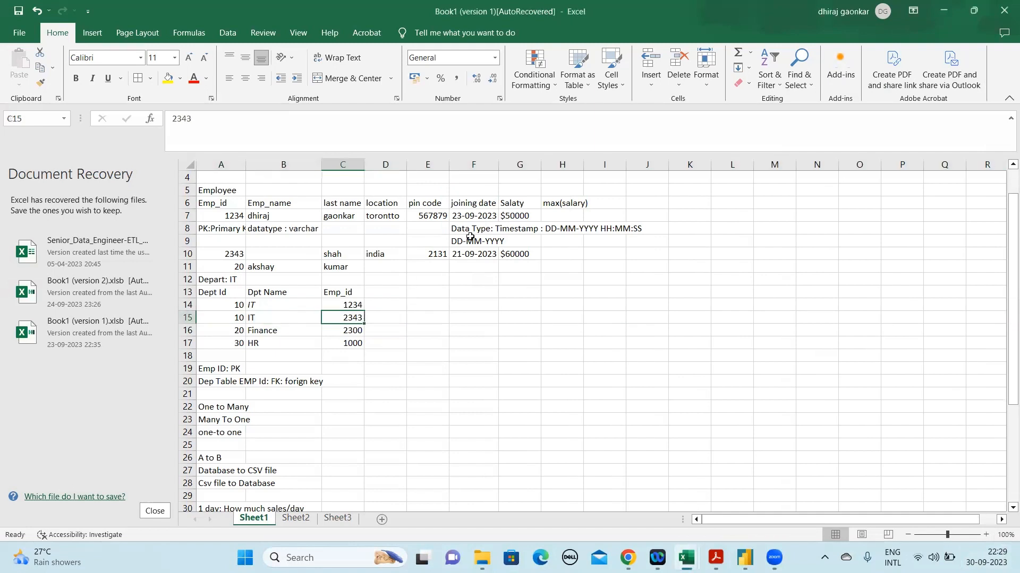
pyautogui.click(473, 214)
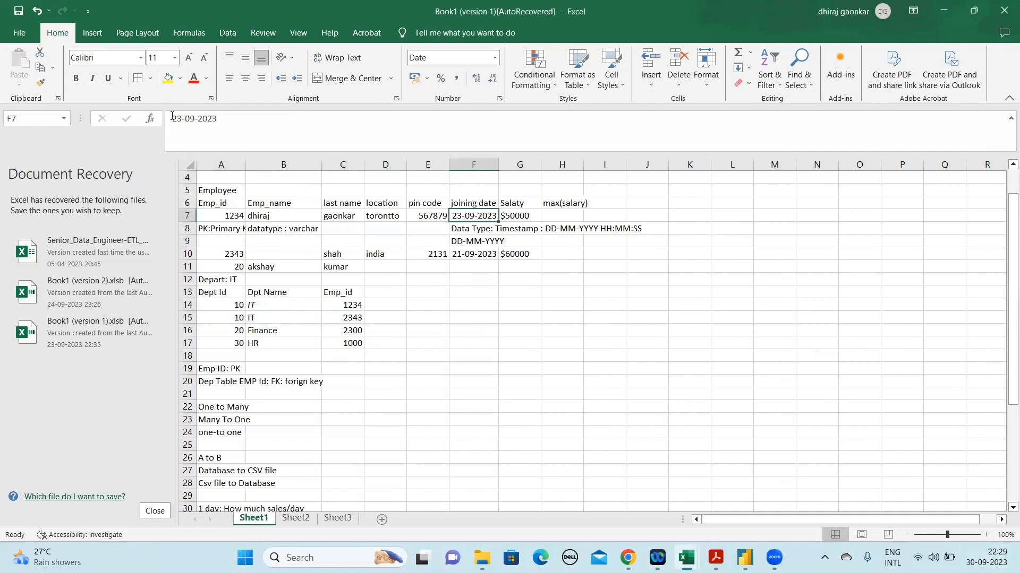
pyautogui.moveTo(184, 121); pyautogui.dragTo(165, 122)
pyautogui.write('30')
pyautogui.press('Return')
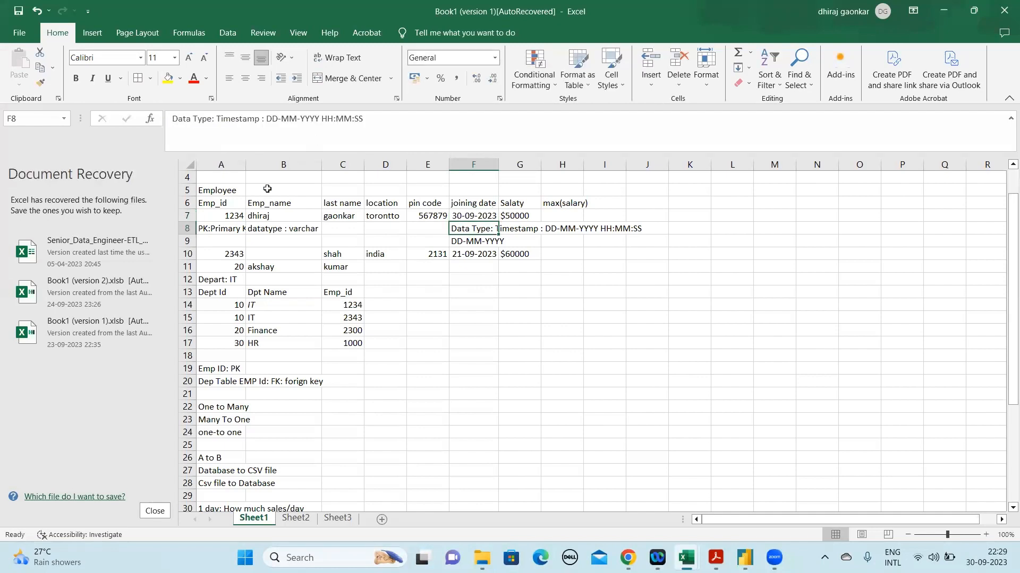
# Review the first employee's record in row 7, including the joining date, employee ID and name fields
pyautogui.click(477, 213)
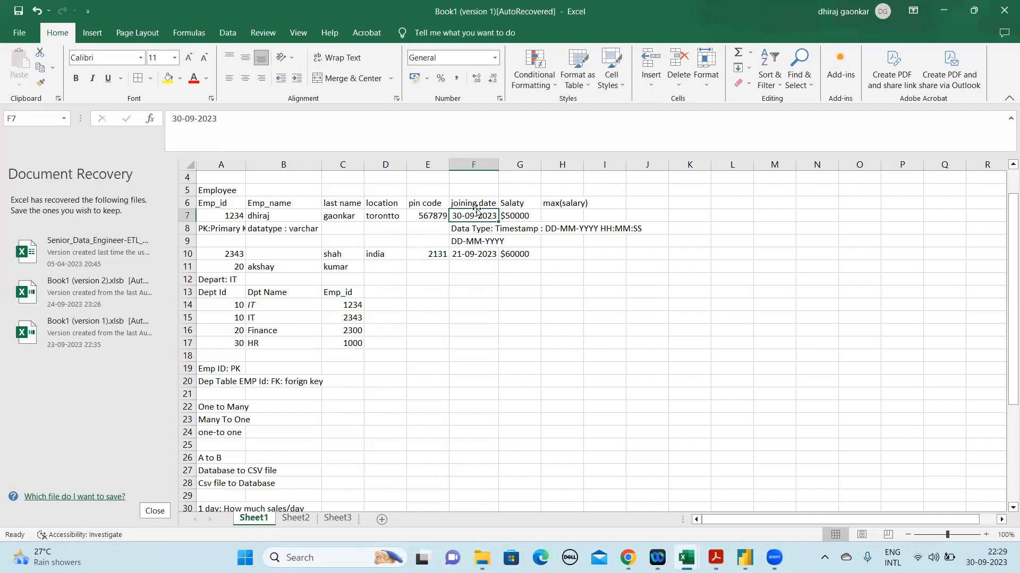
pyautogui.click(239, 217)
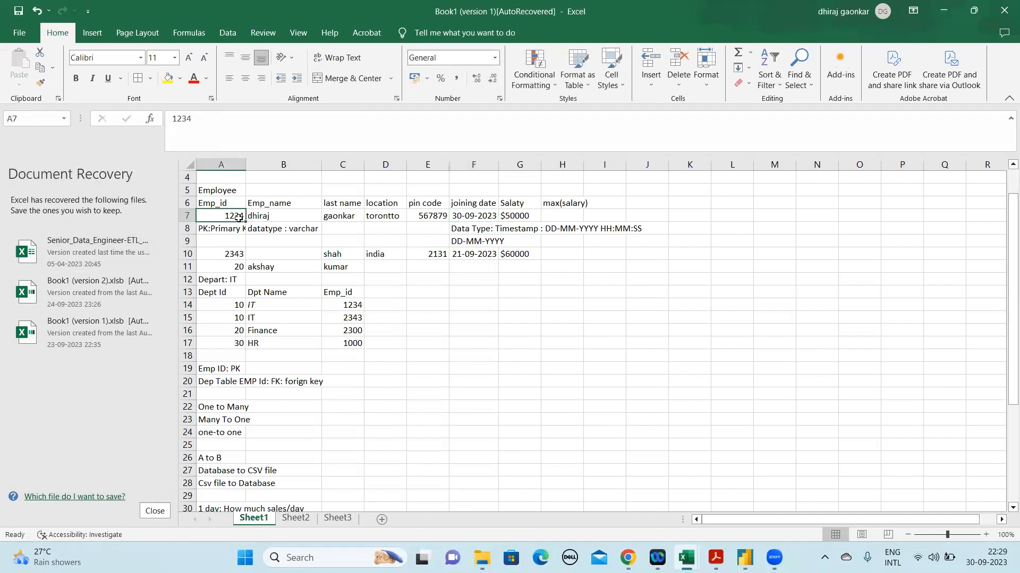
pyautogui.click(277, 218)
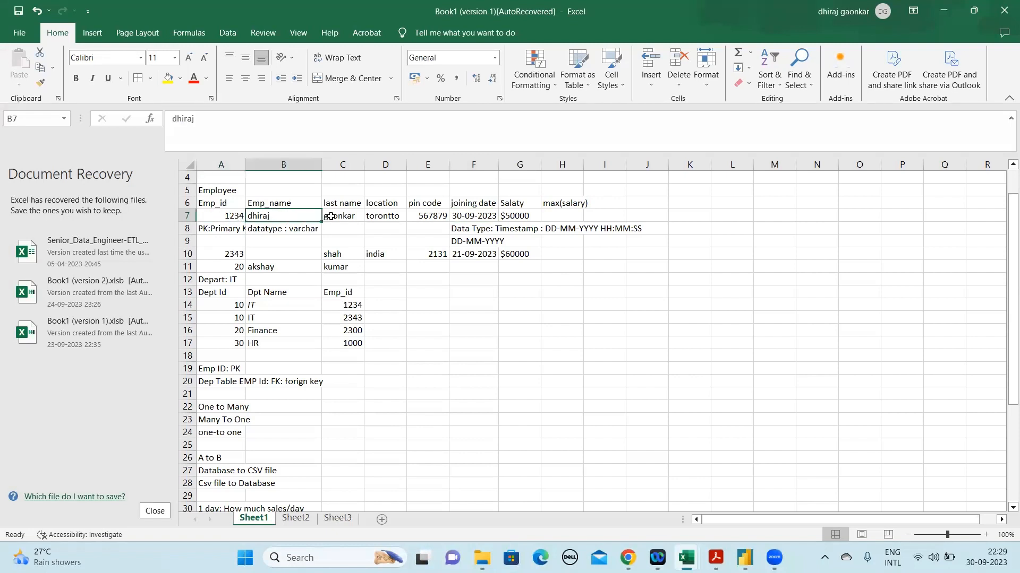
pyautogui.click(330, 216)
pyautogui.click(187, 216)
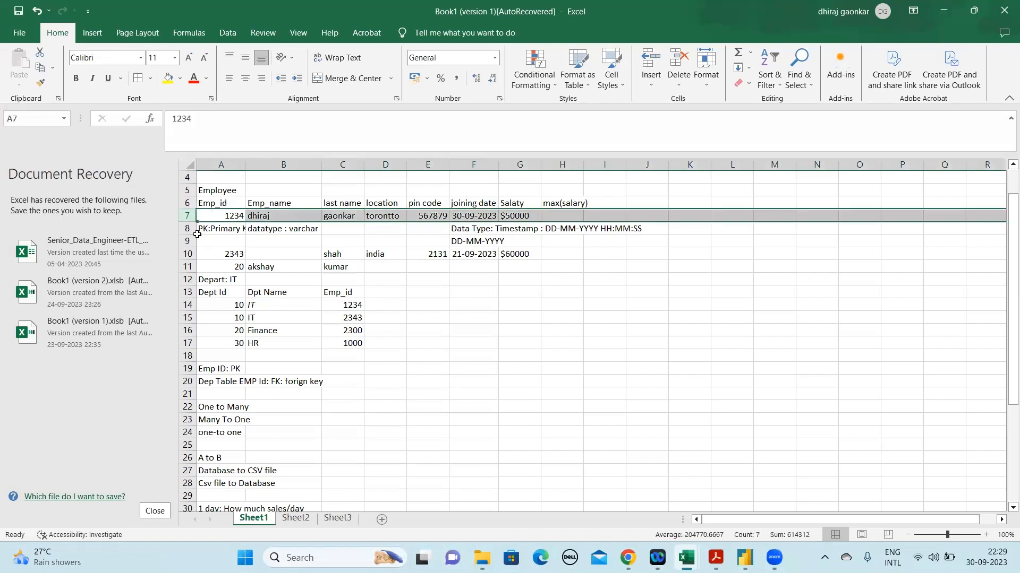
pyautogui.click(188, 242)
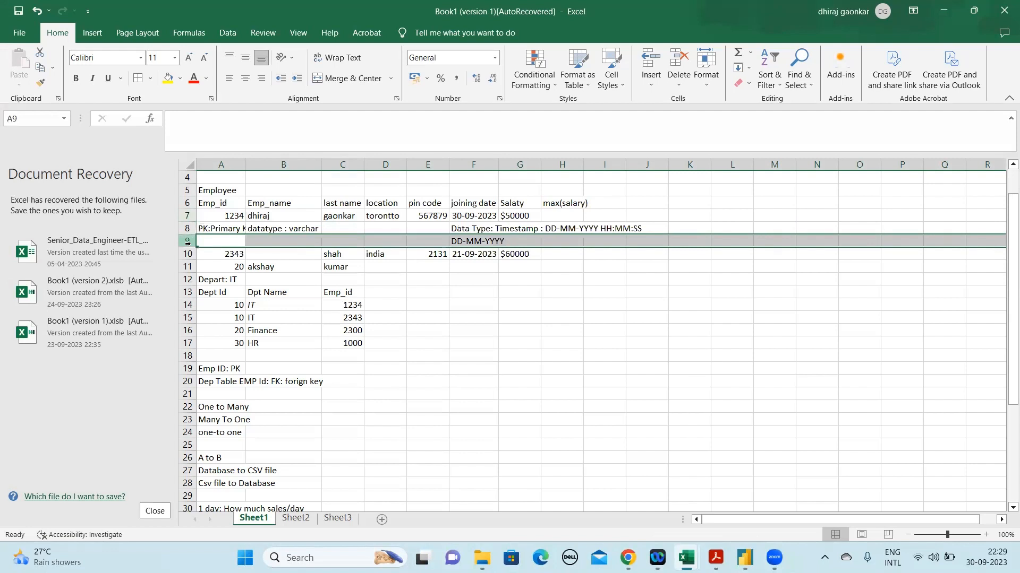
pyautogui.rightClick(189, 244)
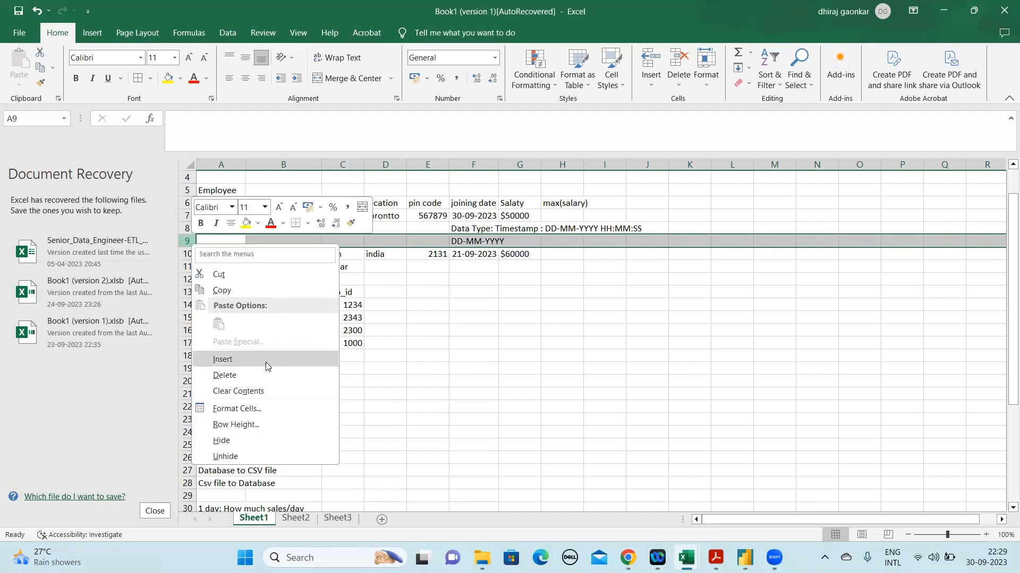
pyautogui.click(222, 360)
pyautogui.hotkey('ctrl', 'z')
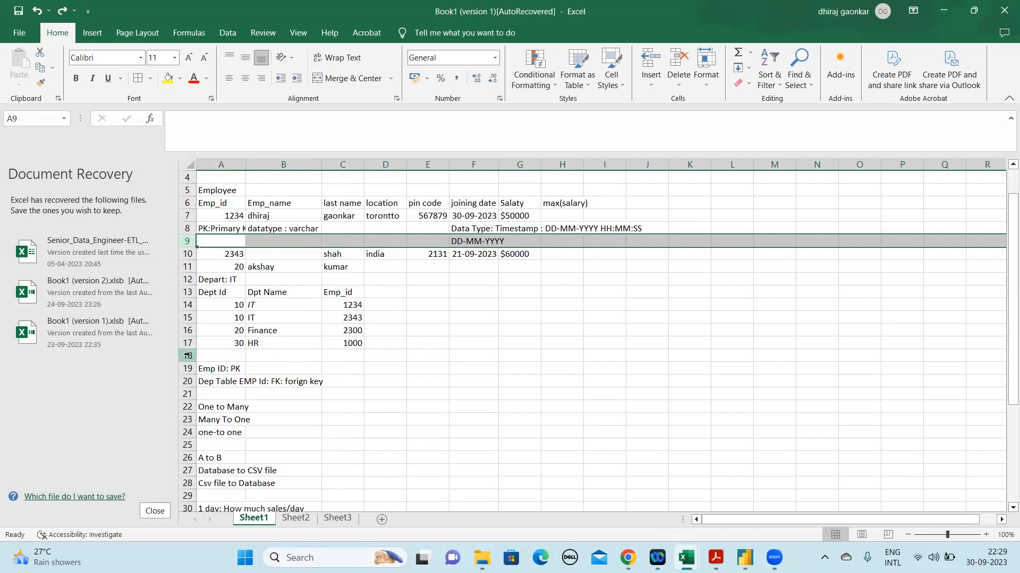
# Insert two blank rows below the department table, at rows 18 and 19, ahead of the Emp ID key notes
pyautogui.click(187, 318)
pyautogui.click(186, 356)
pyautogui.rightClick(189, 356)
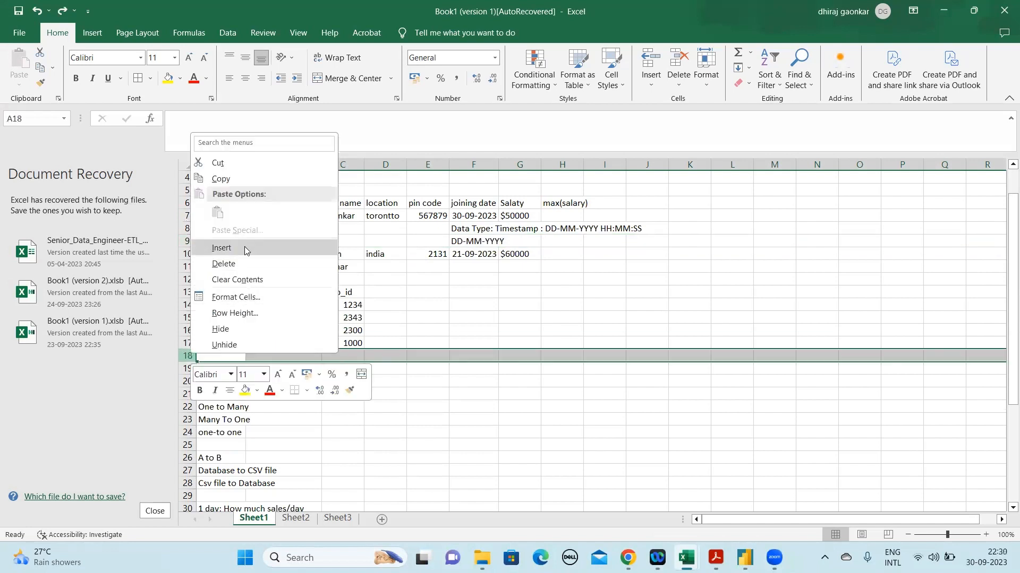
pyautogui.click(245, 248)
pyautogui.click(187, 368)
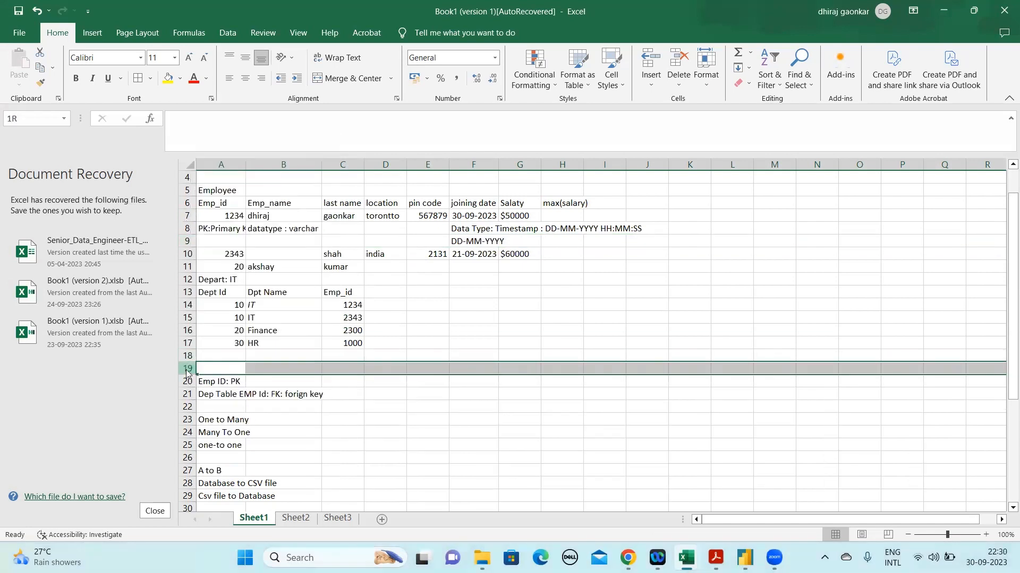
pyautogui.rightClick(188, 369)
pyautogui.click(227, 265)
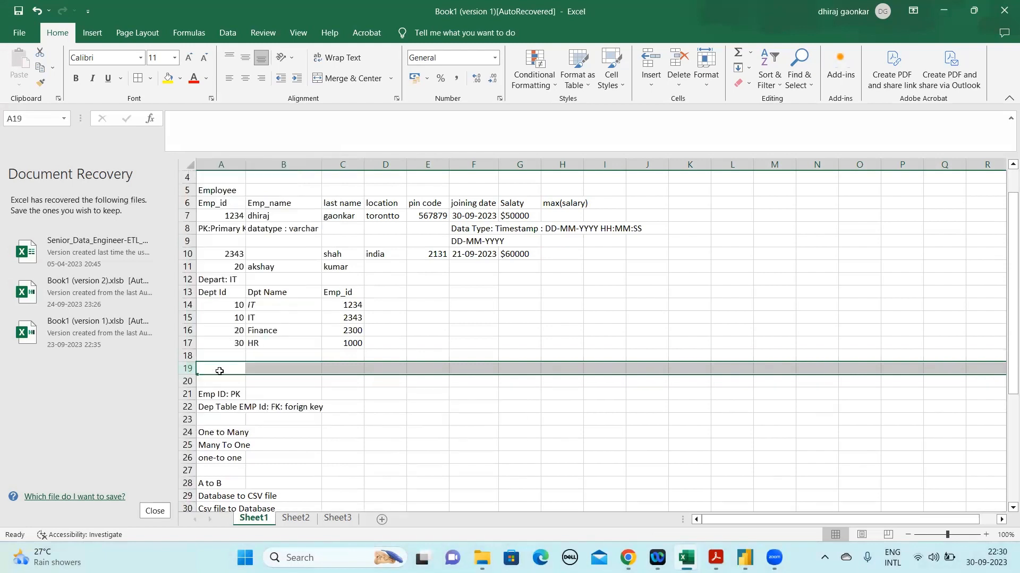
# Enter the title "Date Table" in A19 and refer back to the first employee's joining date
pyautogui.write('Date')
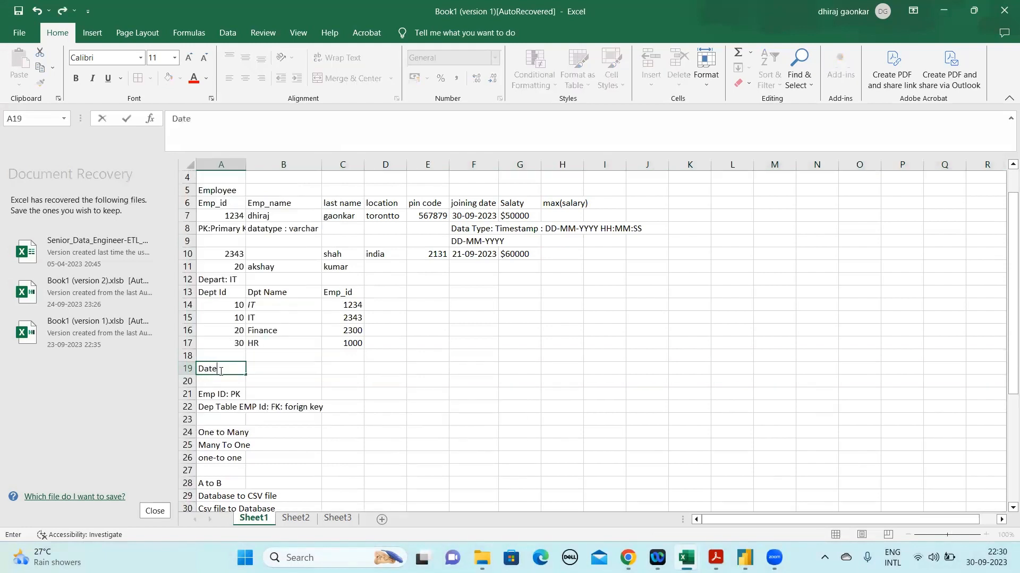
pyautogui.write(' Table')
pyautogui.press('Tab')
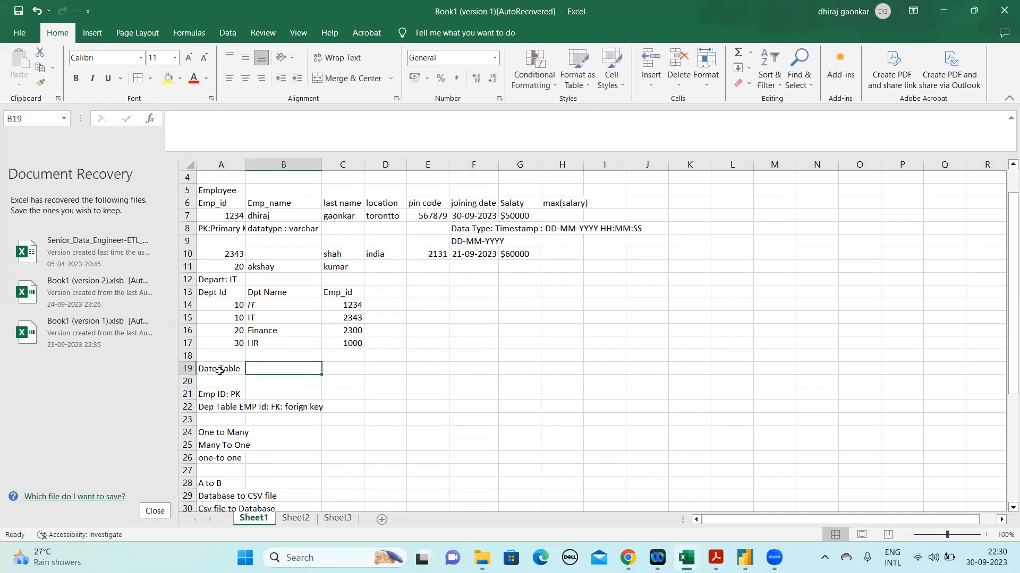
pyautogui.click(483, 211)
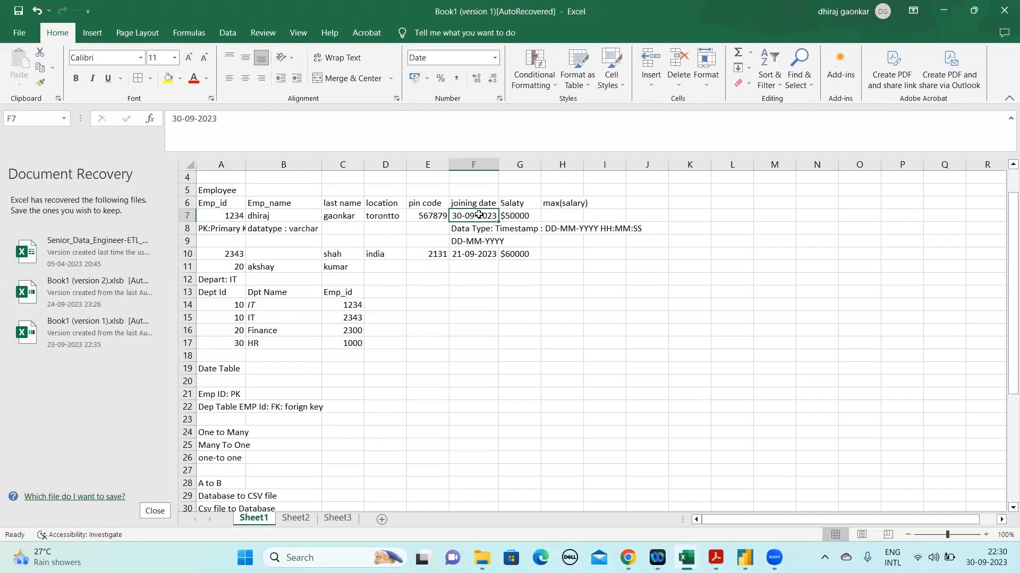
# Enter "Date" as the first column header in A20, removing the autocompleted word "Table"
pyautogui.click(215, 380)
pyautogui.write('Date Table')
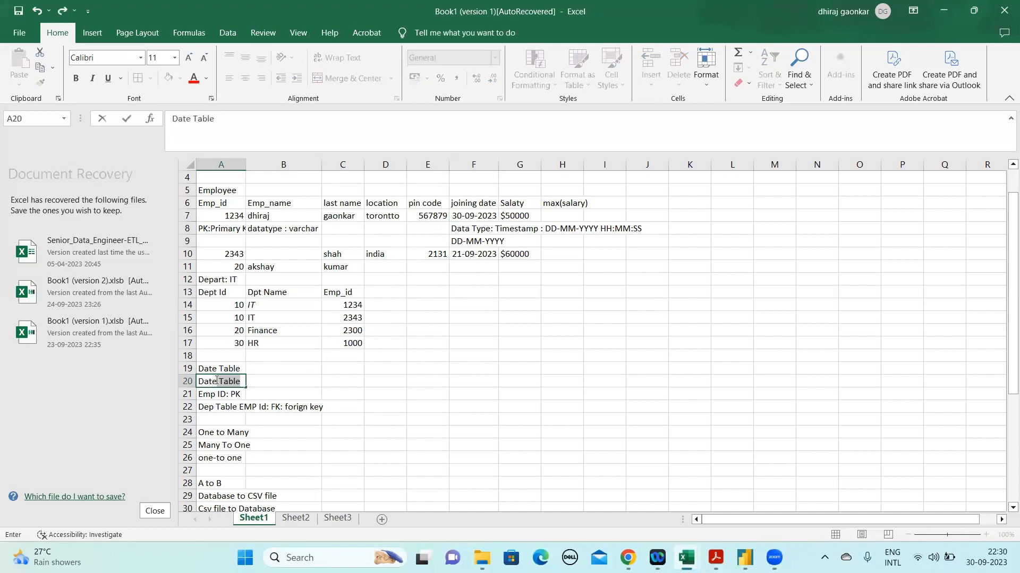
pyautogui.press('Return')
pyautogui.click(217, 381)
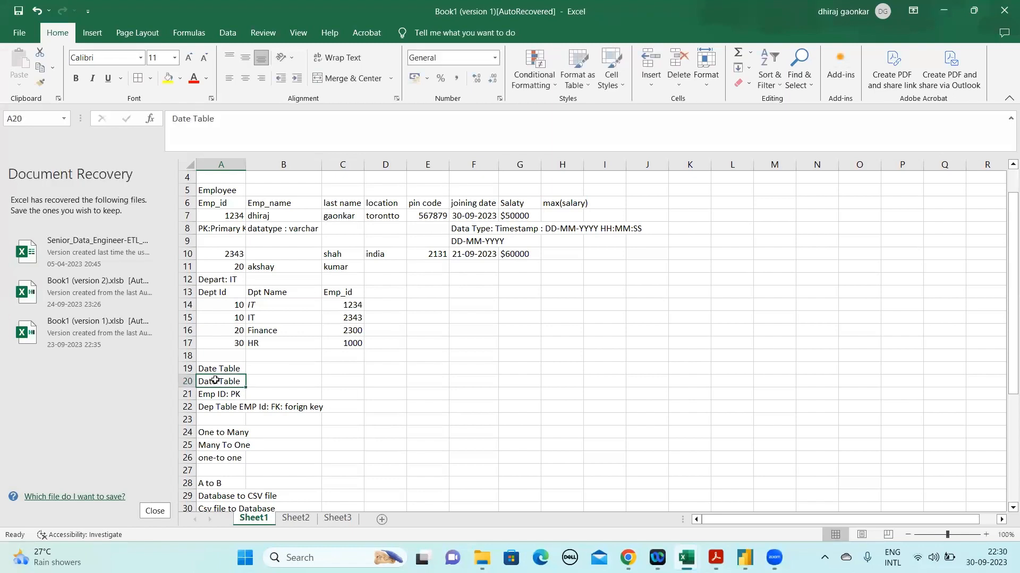
pyautogui.click(231, 119)
pyautogui.press('BackSpace')
pyautogui.press('BackSpace')
pyautogui.press('BackSpace')
pyautogui.press('BackSpace')
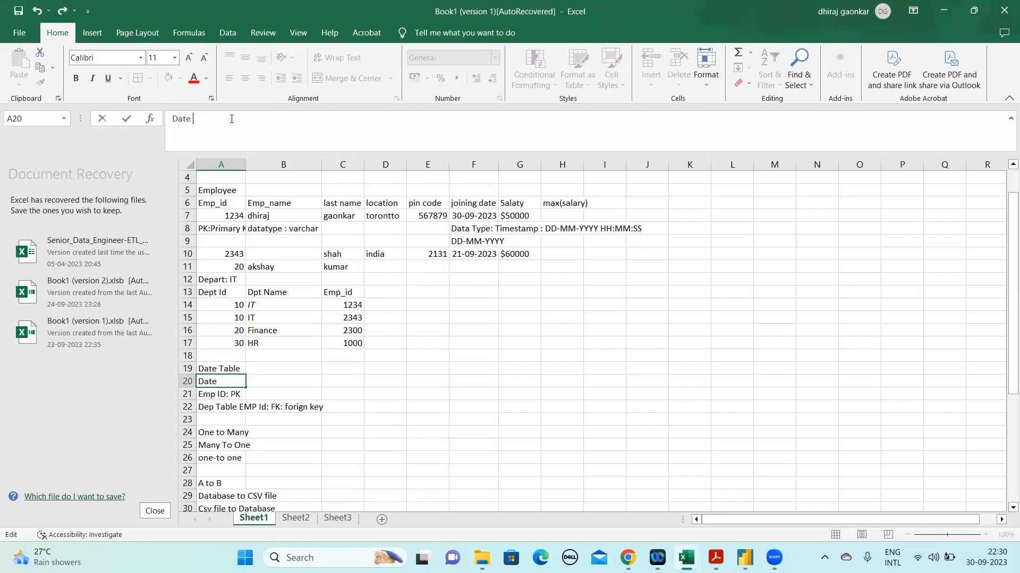
pyautogui.press('Return')
# Add the column headers Day, Month and Year in B20:D20 of the date table
pyautogui.press('Up')
pyautogui.press('Right')
pyautogui.write('Da')
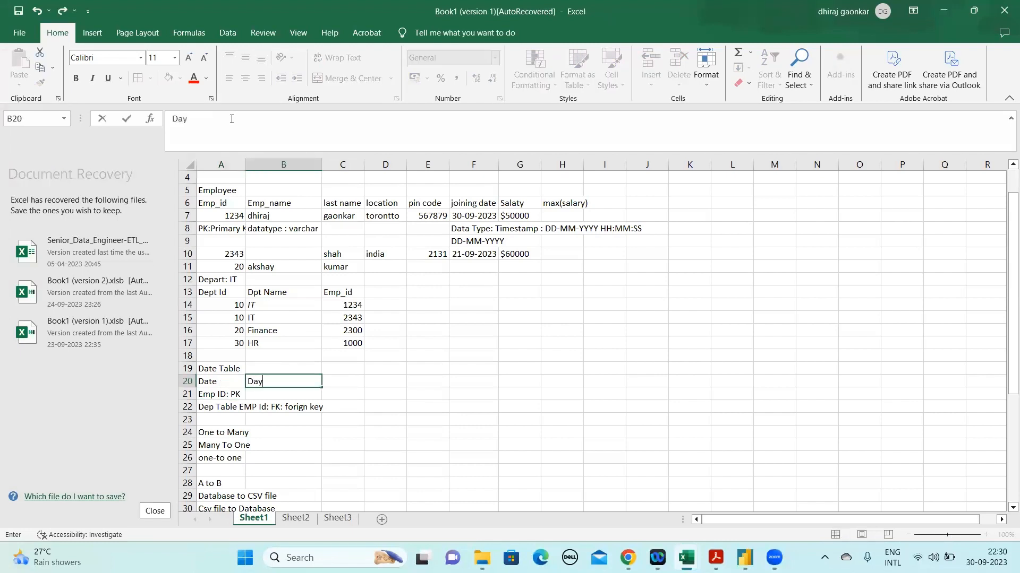
pyautogui.press('Return')
pyautogui.press('Up')
pyautogui.press('Right')
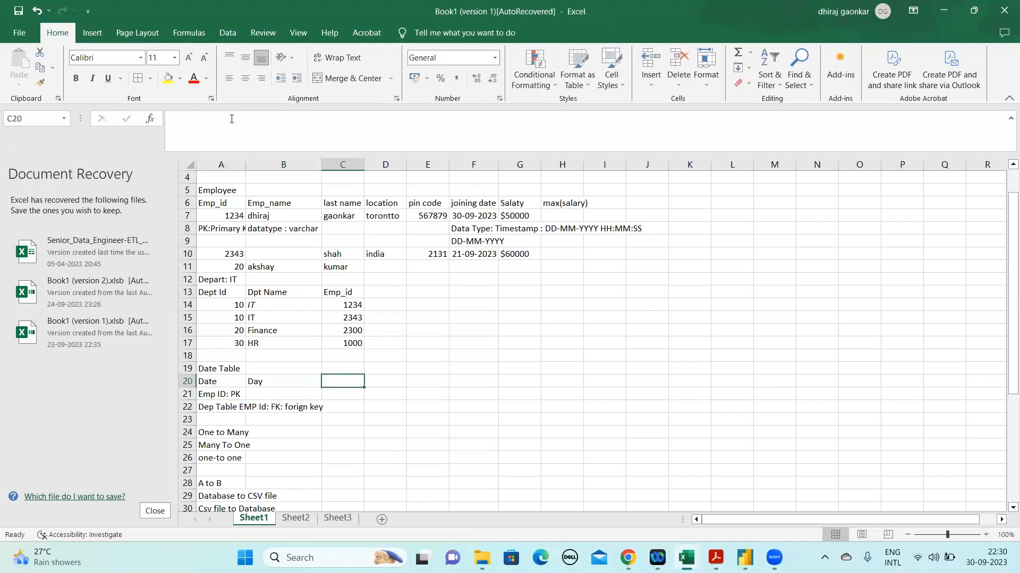
pyautogui.write('Month')
pyautogui.press('Return')
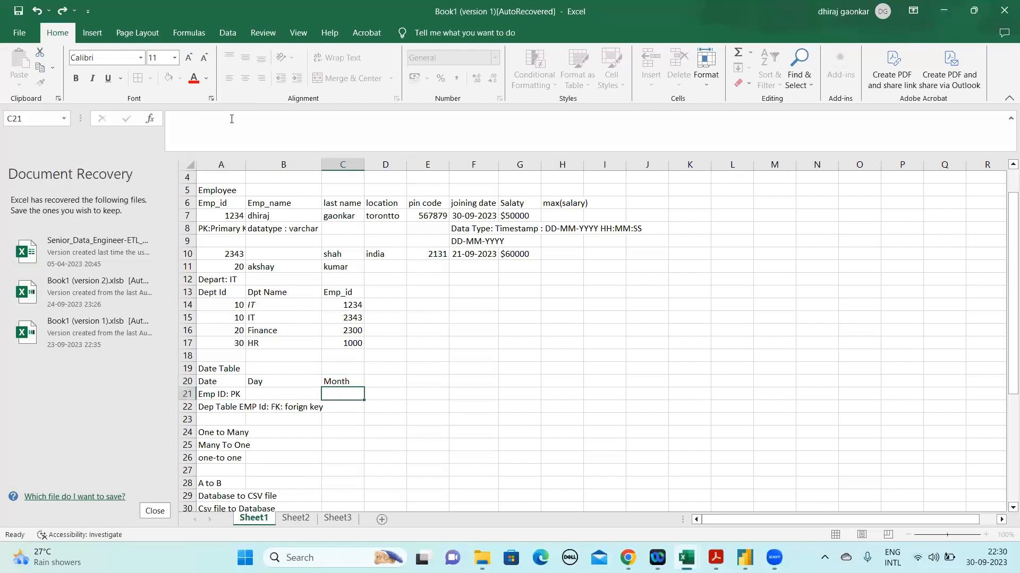
pyautogui.press('Up')
pyautogui.press('Right')
pyautogui.write('Year')
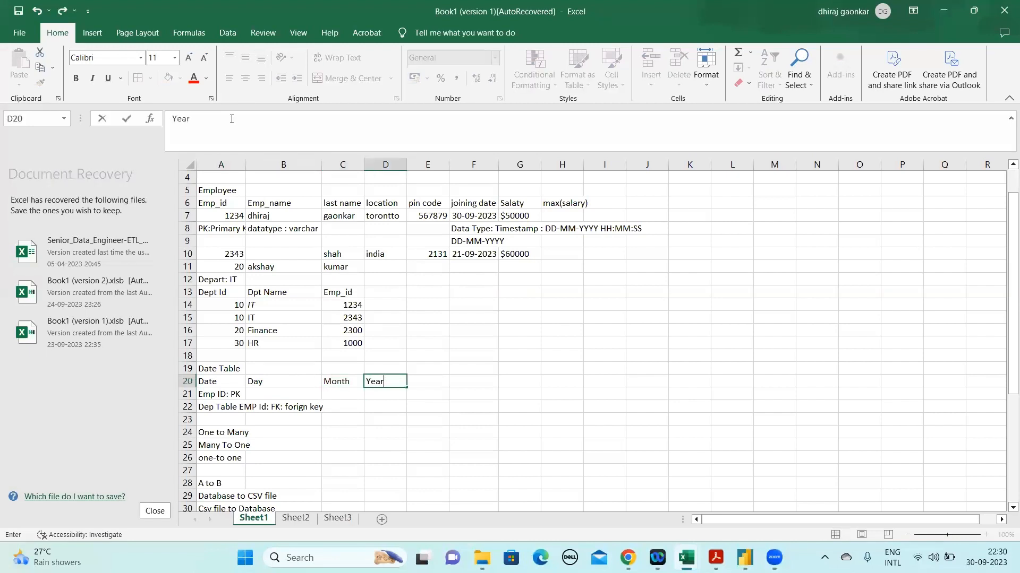
pyautogui.press('Return')
# Insert two blank rows at row 21, directly below the date table's headers
pyautogui.press('Left')
pyautogui.press('Left')
pyautogui.press('Left')
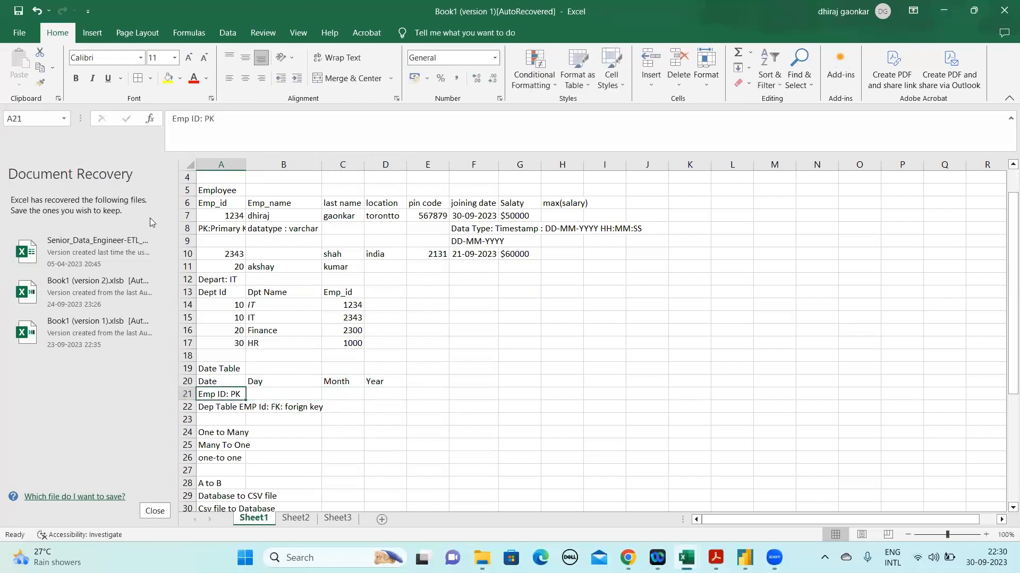
pyautogui.rightClick(184, 398)
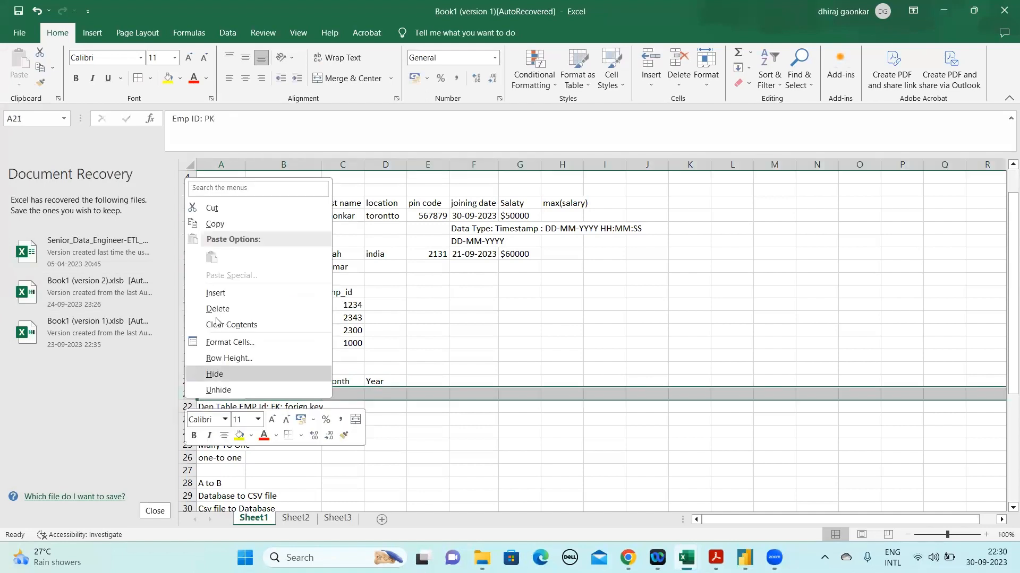
pyautogui.click(220, 296)
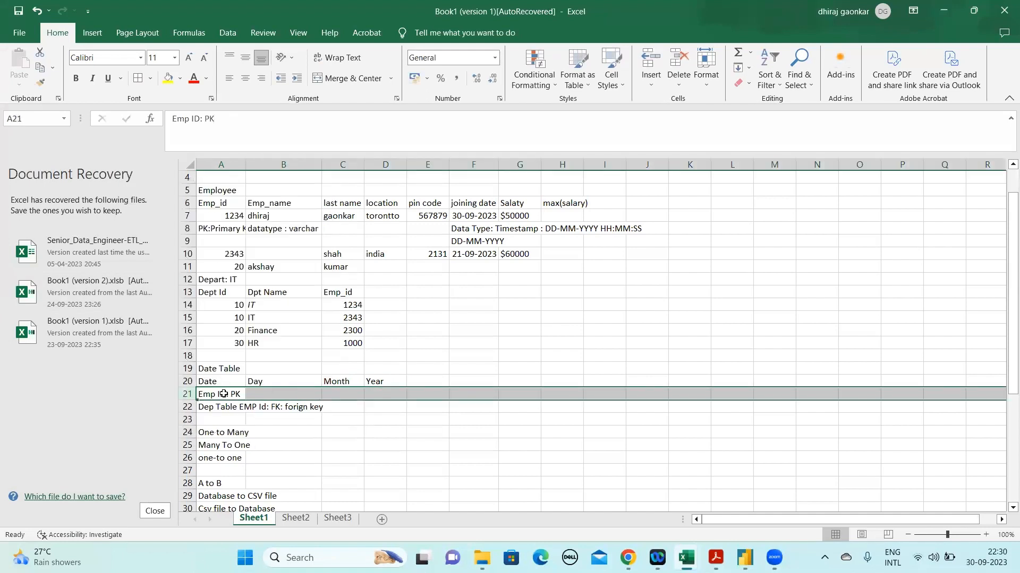
pyautogui.rightClick(187, 396)
pyautogui.click(219, 290)
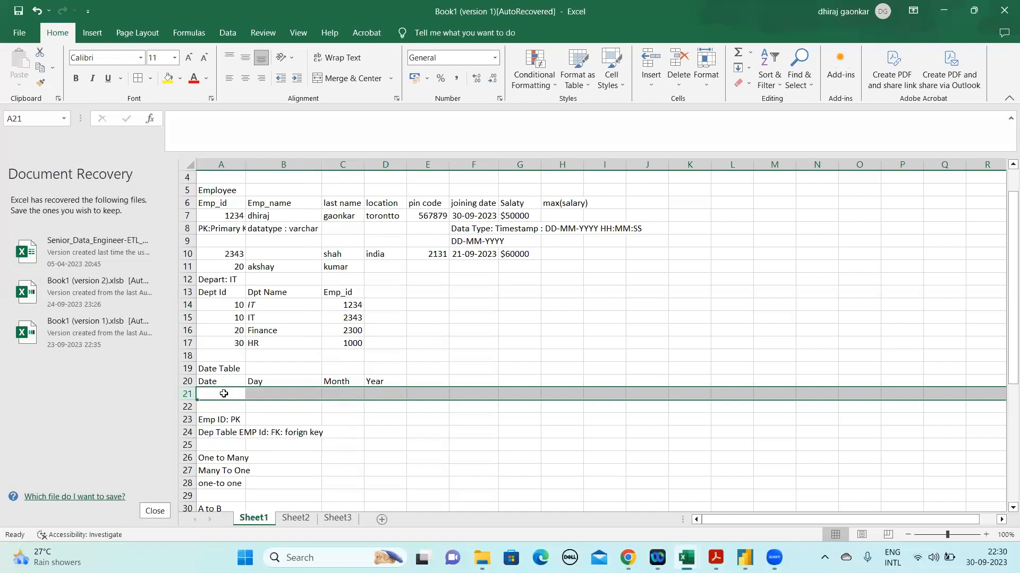
# Enter the date 30-09-2023 in A21 as the date table's first record
pyautogui.click(223, 395)
pyautogui.write('30')
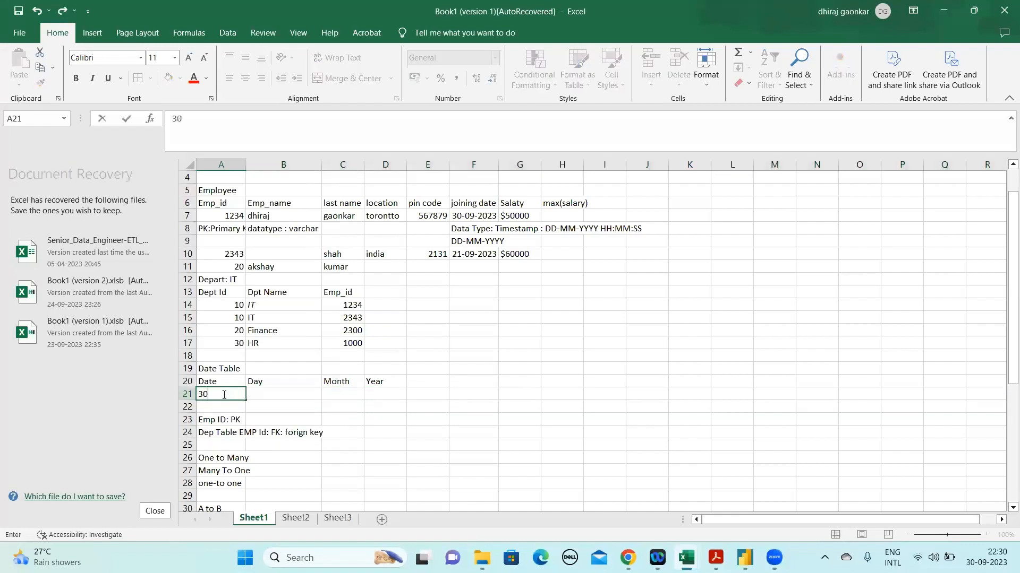
pyautogui.write('-09-2023')
pyautogui.press('Return')
pyautogui.click(222, 395)
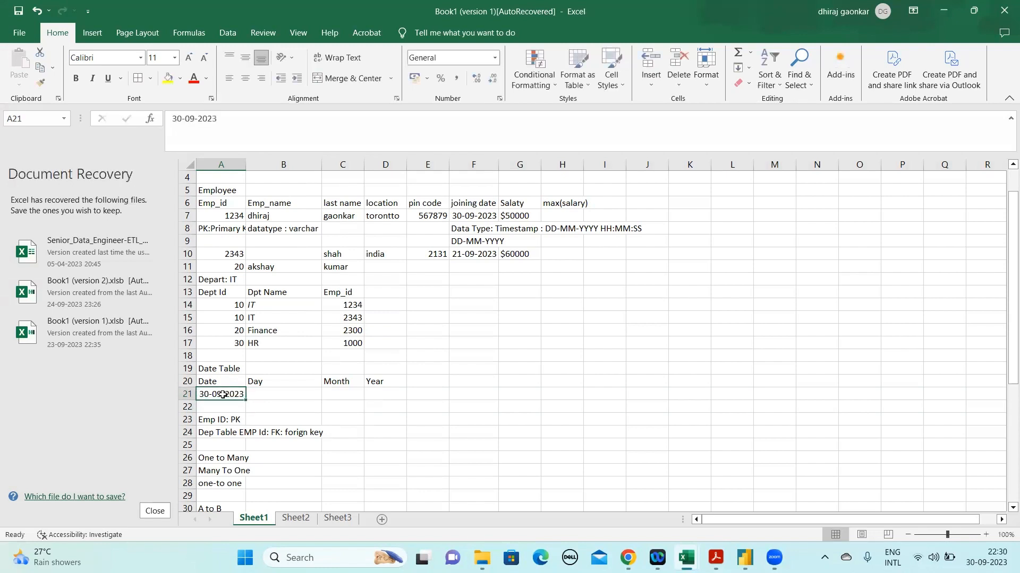
# Complete the row 21 record with Sat under Day, 09 under Month and 2023 under Year
pyautogui.press('Tab')
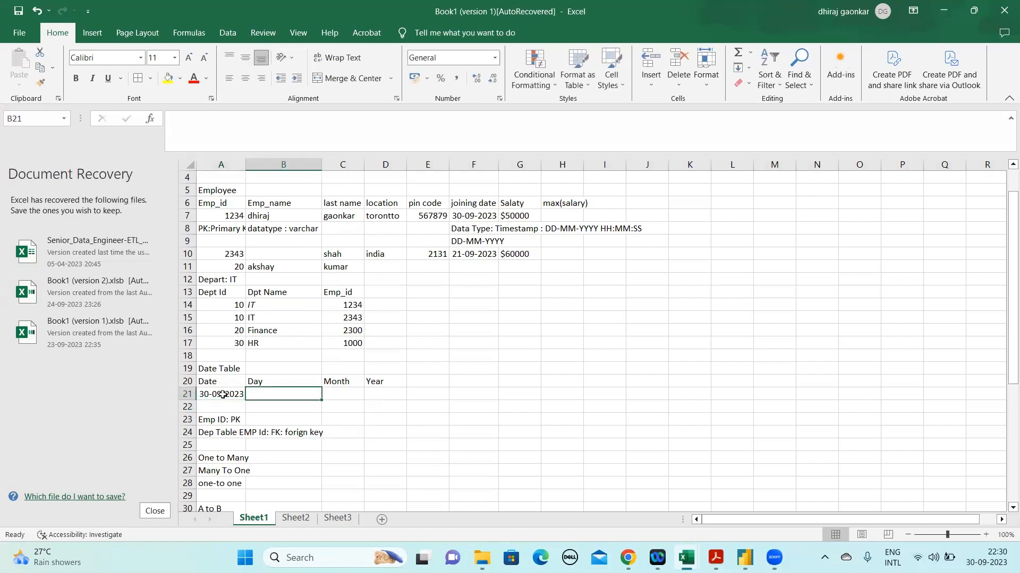
pyautogui.write('Sat')
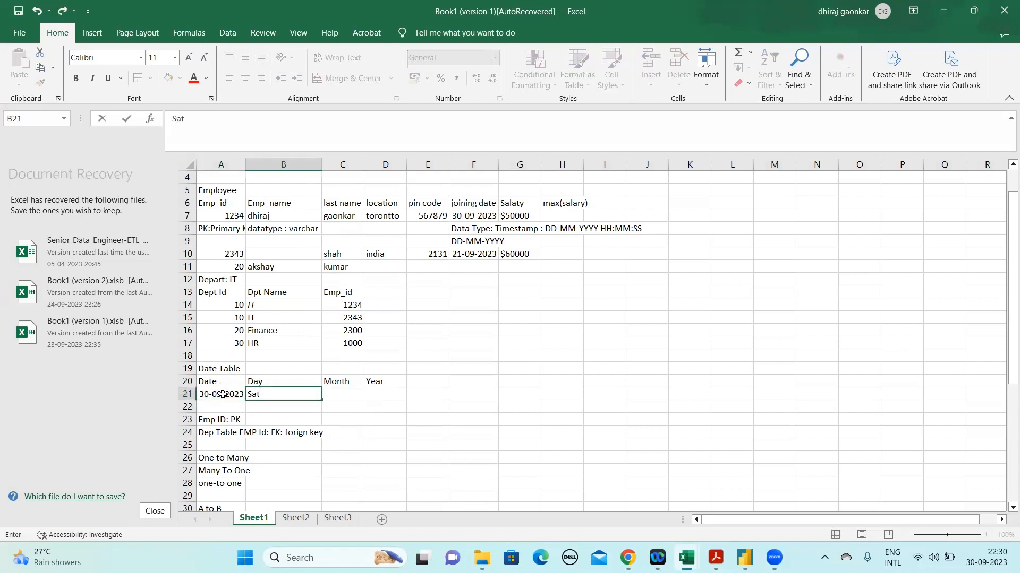
pyautogui.press('Tab')
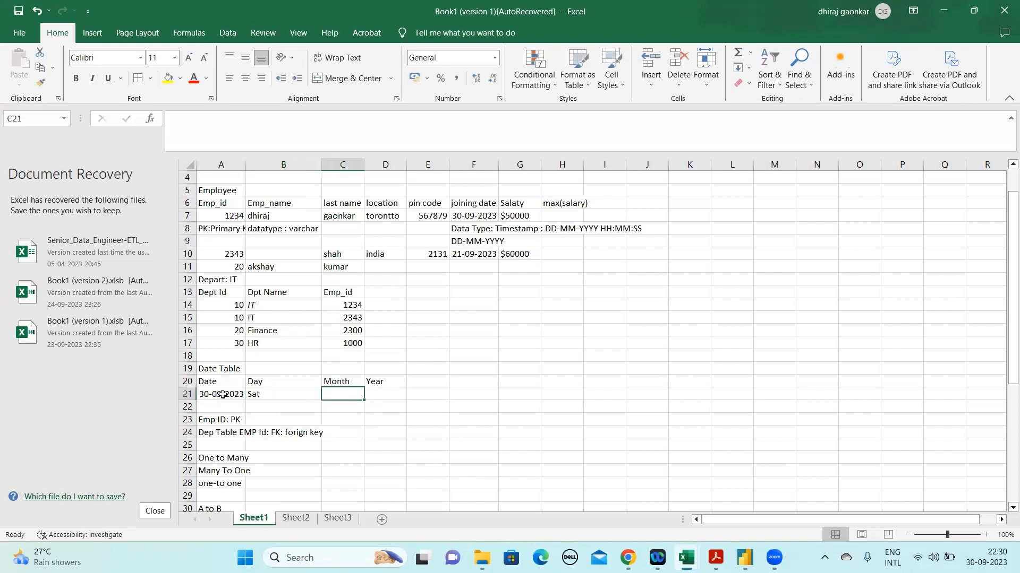
pyautogui.write('09')
pyautogui.press('Tab')
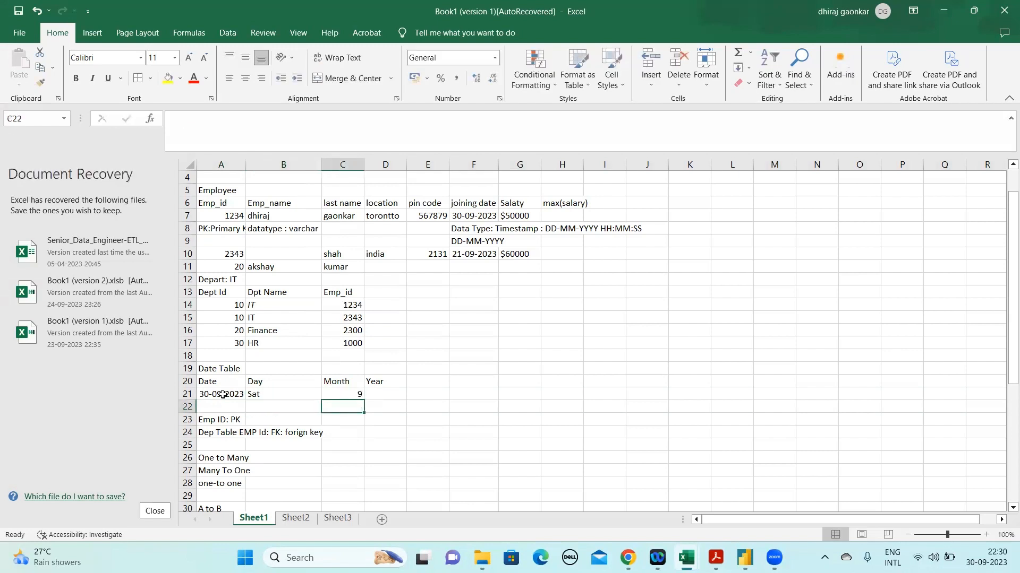
pyautogui.write('2023')
pyautogui.press('Return')
pyautogui.press('Up')
pyautogui.press('Right')
pyautogui.press('Up')
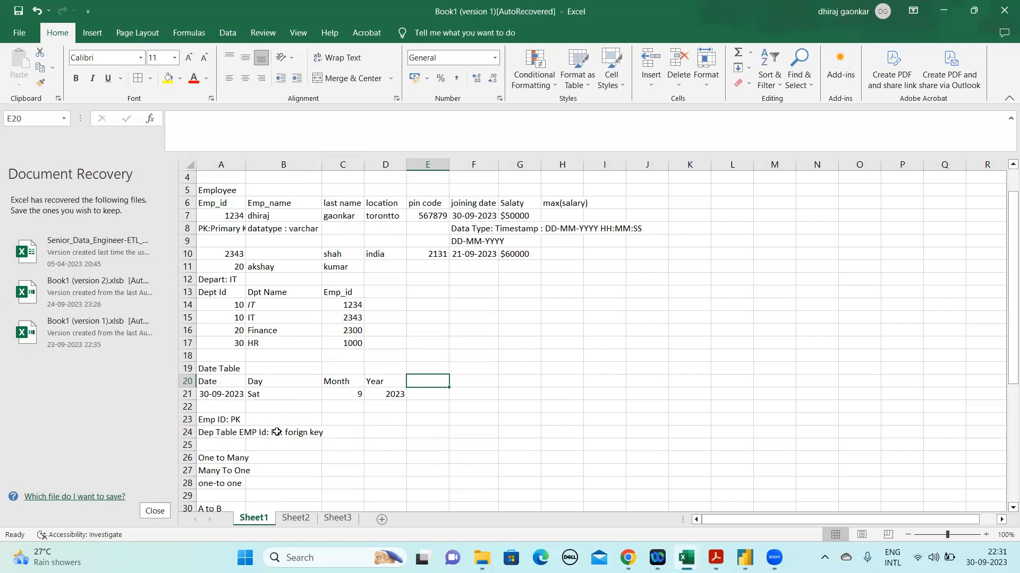
# Try duplicating the date record A21:D21 into row 22, and undo the paste
pyautogui.click(223, 396)
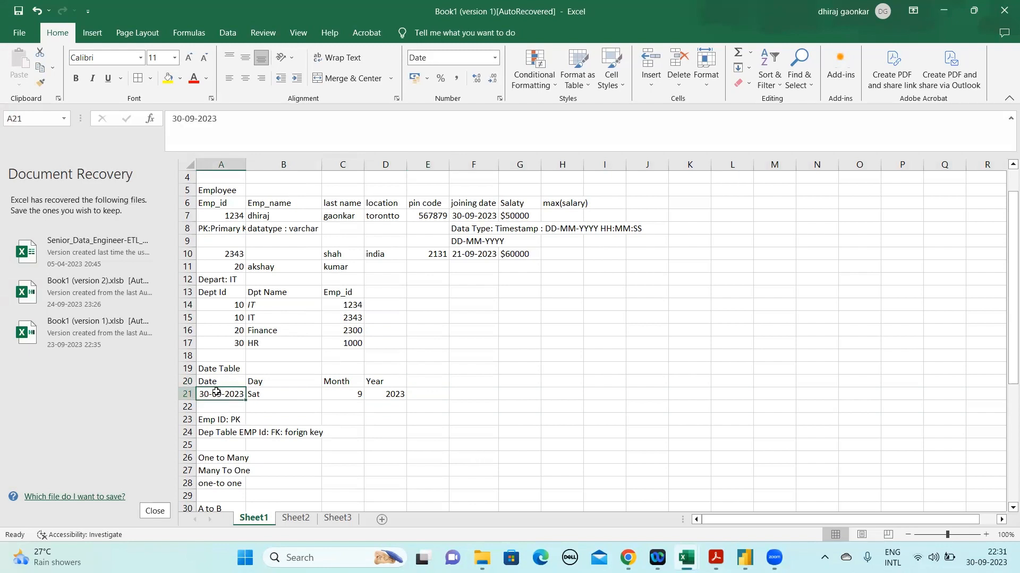
pyautogui.hotkey('shift', 'Right')
pyautogui.hotkey('shift', 'Right')
pyautogui.hotkey('shift', 'Right')
pyautogui.hotkey('ctrl', 'c')
pyautogui.press('Down')
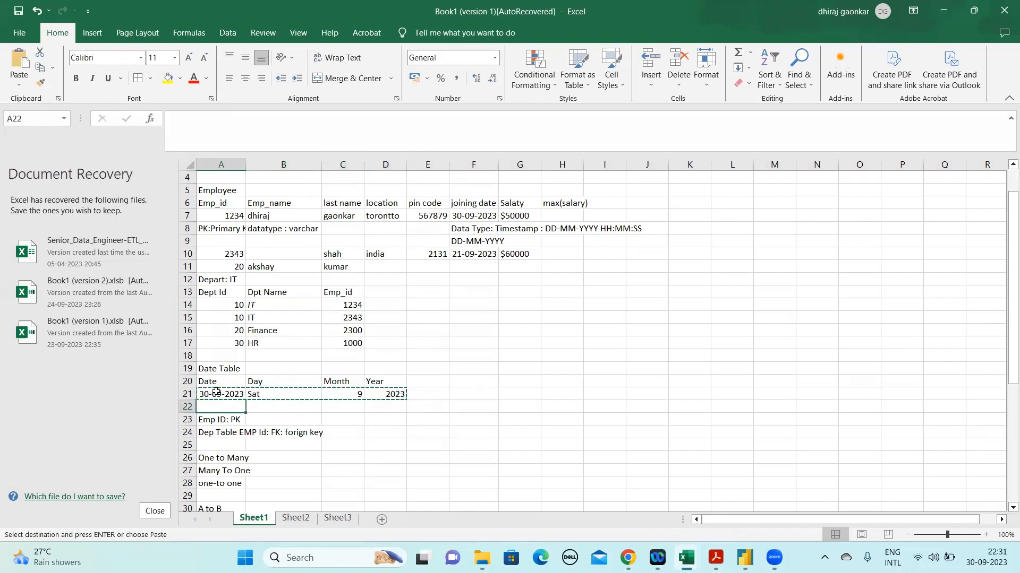
pyautogui.hotkey('ctrl', 'v')
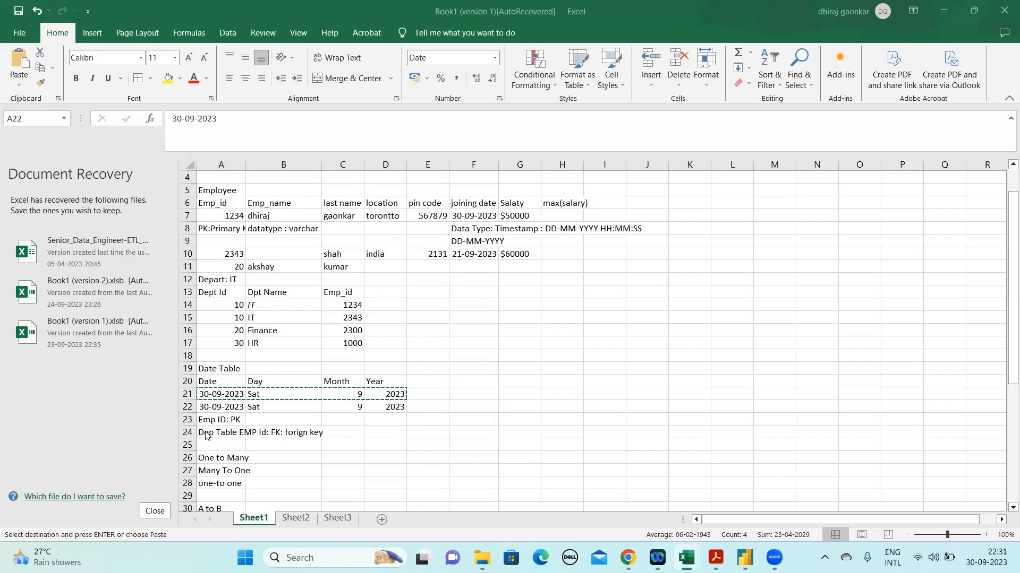
pyautogui.click(228, 381)
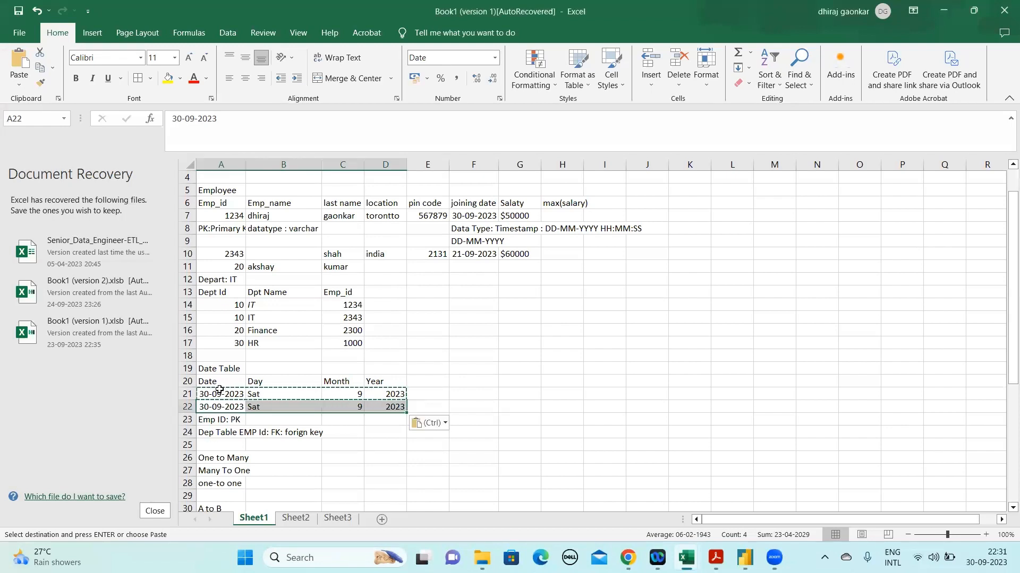
pyautogui.hotkey('ctrl', 'z')
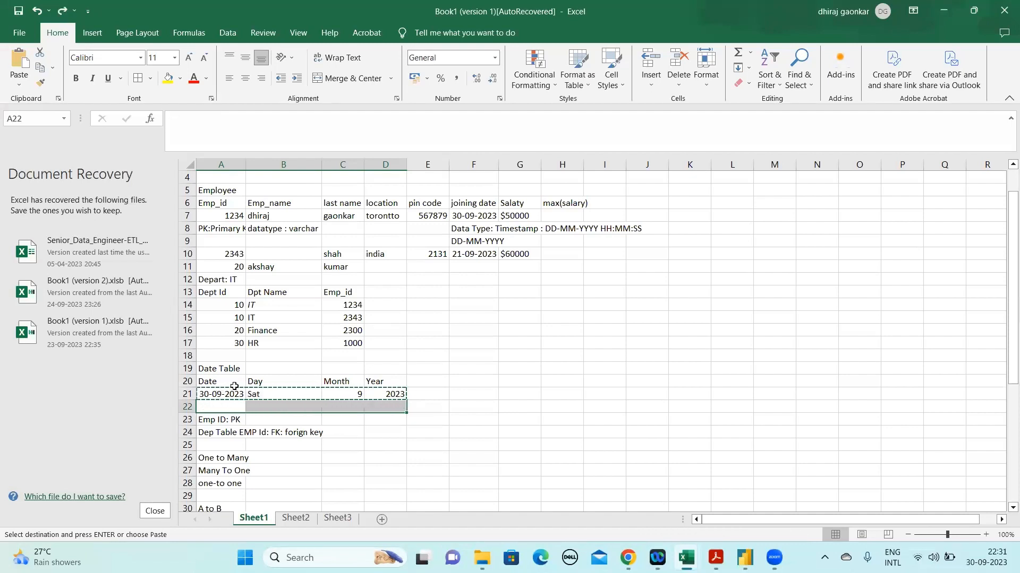
pyautogui.click(234, 386)
pyautogui.press('Escape')
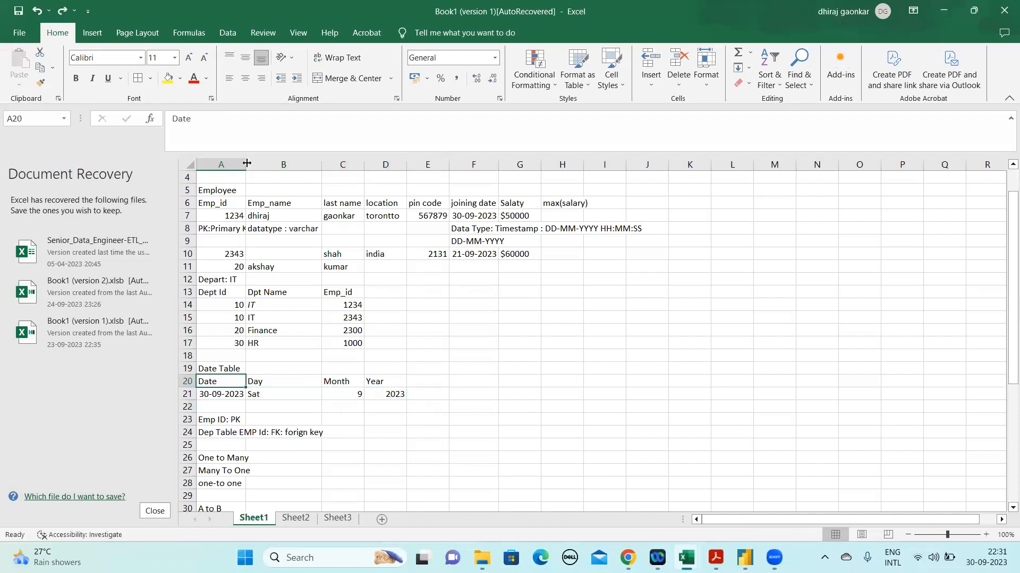
# Mark the date table's Date header in A20 as the primary key by appending "(PK)"
pyautogui.click(233, 127)
pyautogui.write('()')
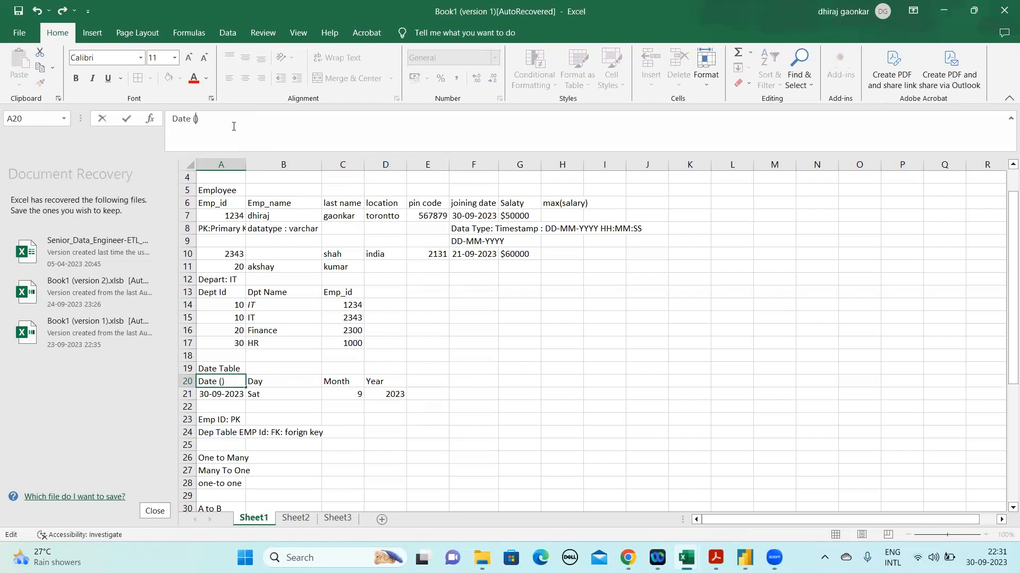
pyautogui.write('PK')
pyautogui.press('Return')
pyautogui.press('Up')
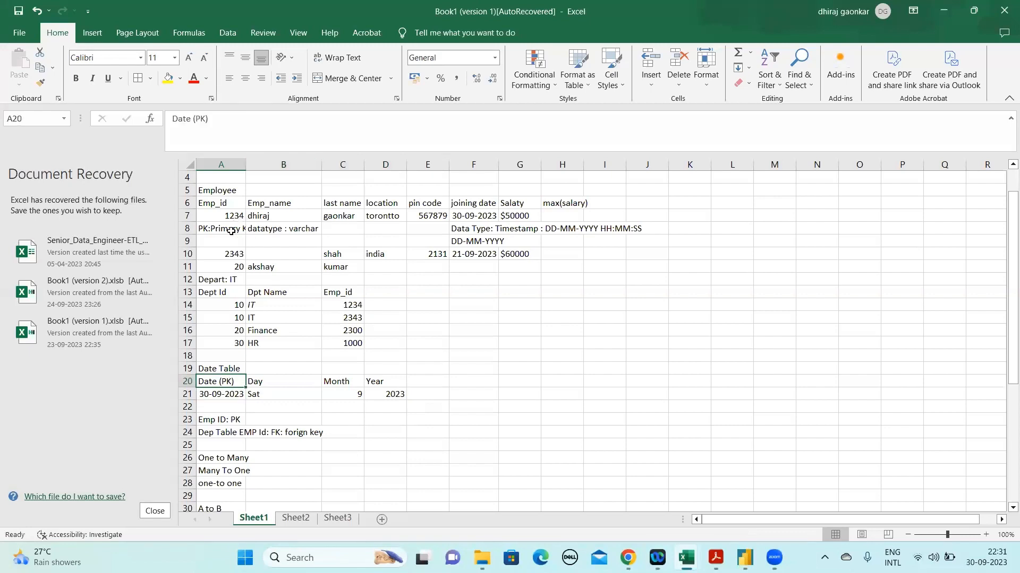
pyautogui.click(221, 398)
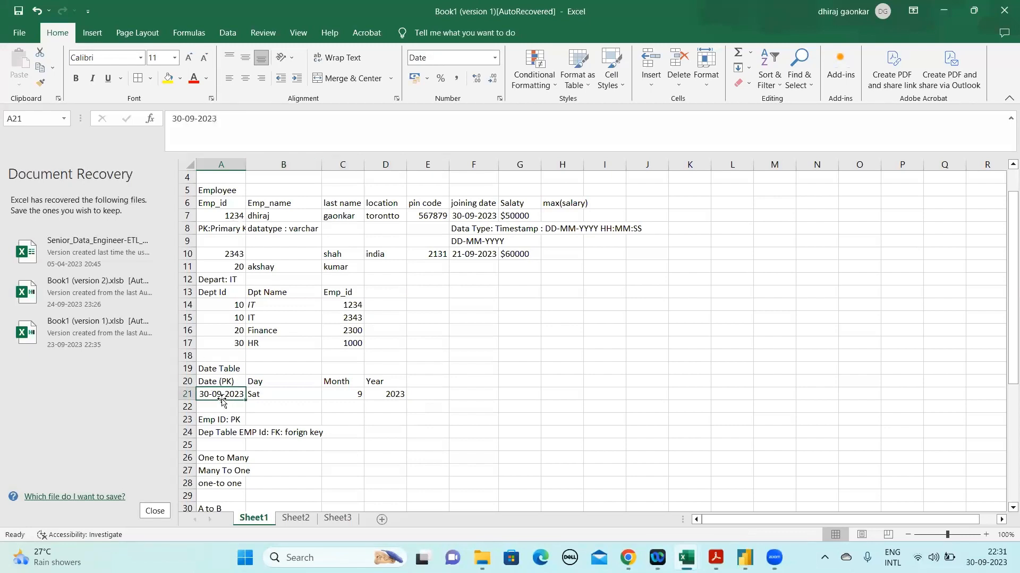
# Append a foreign key marker in parentheses to the employee table's joining date header in F6
pyautogui.click(480, 203)
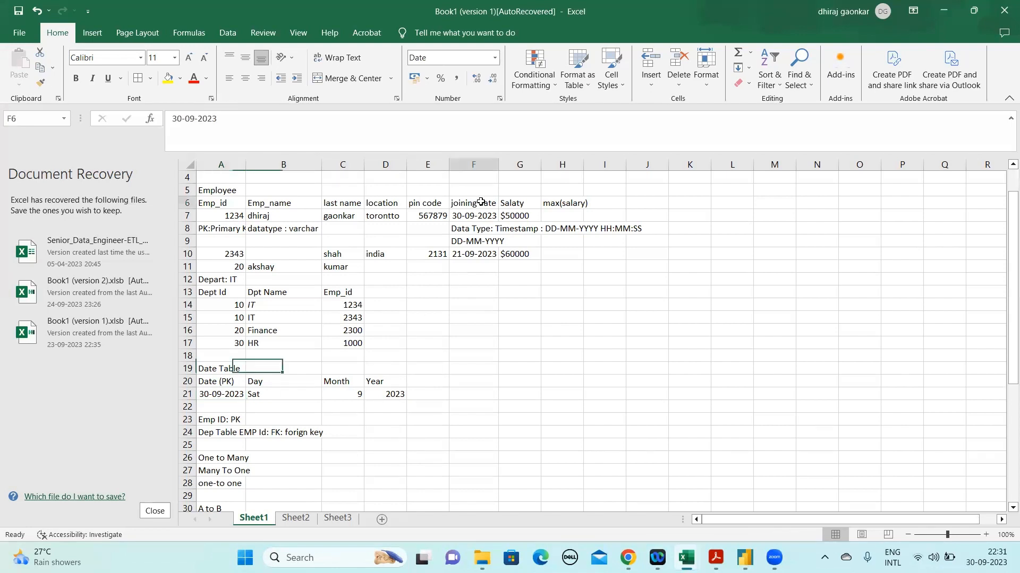
pyautogui.click(238, 119)
pyautogui.write('(')
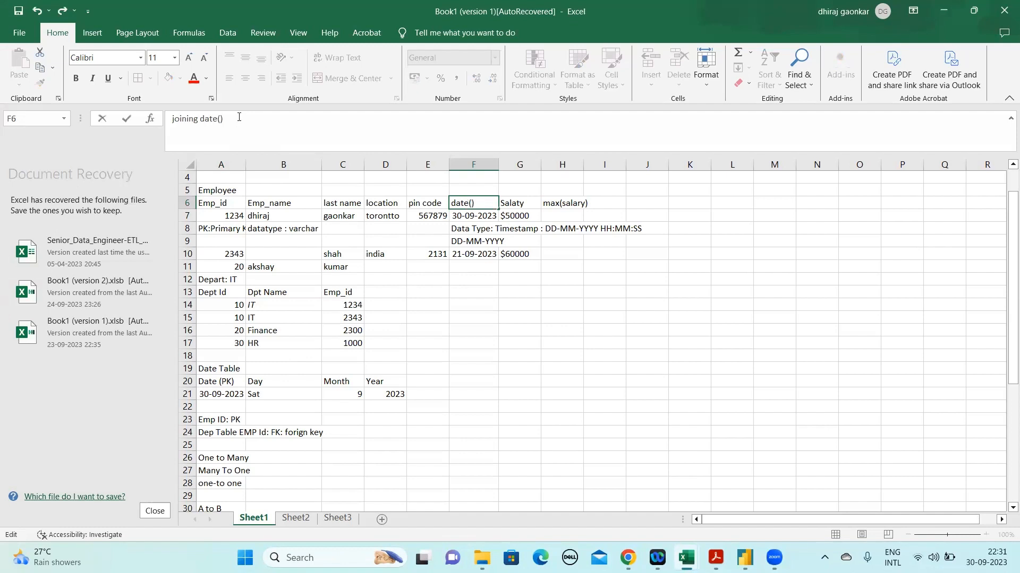
pyautogui.write('FK')
pyautogui.press('Return')
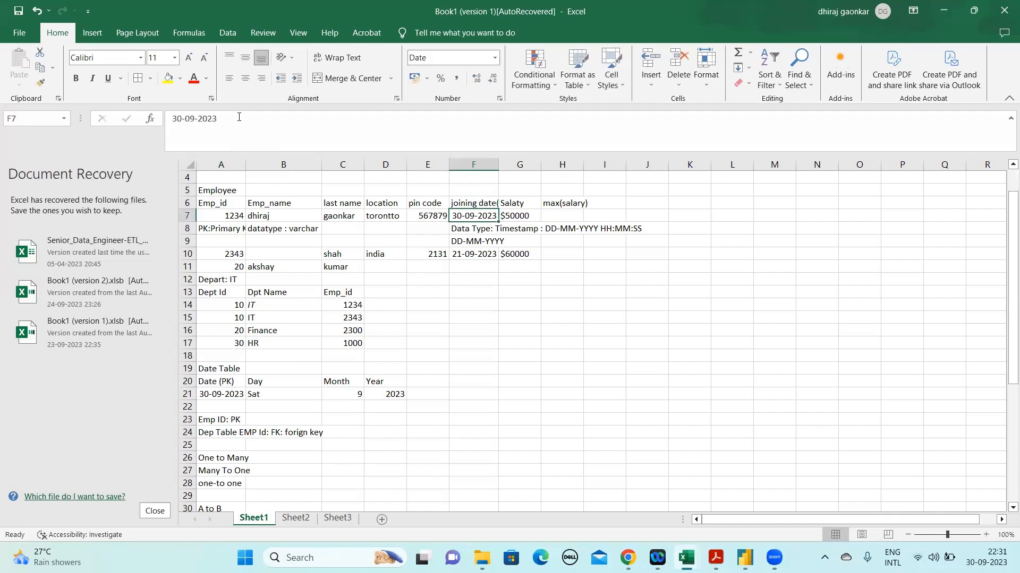
# Insert a row below the first employee record and enter 2345 as its Emp_id in A8
pyautogui.click(187, 229)
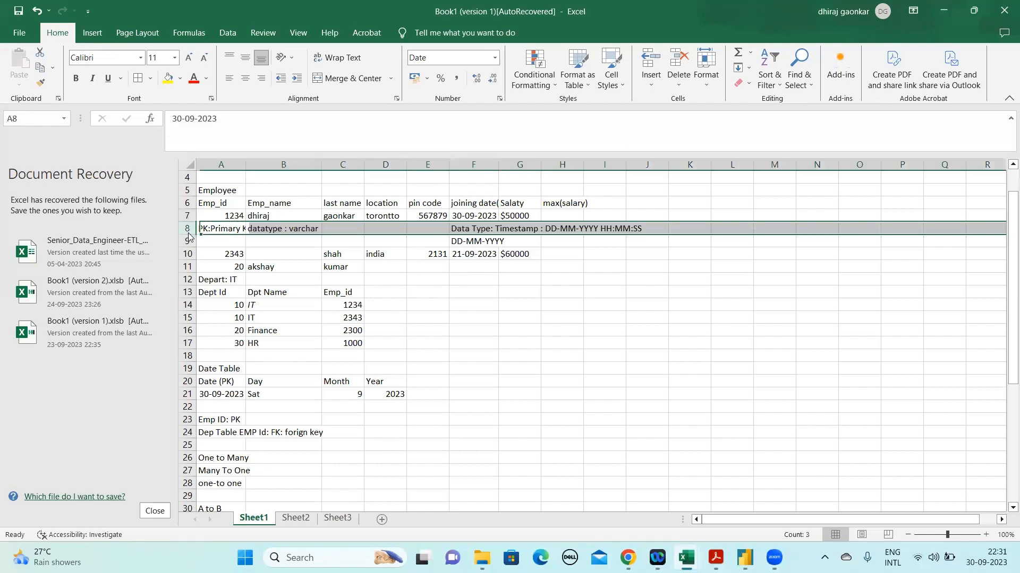
pyautogui.rightClick(187, 229)
pyautogui.click(220, 349)
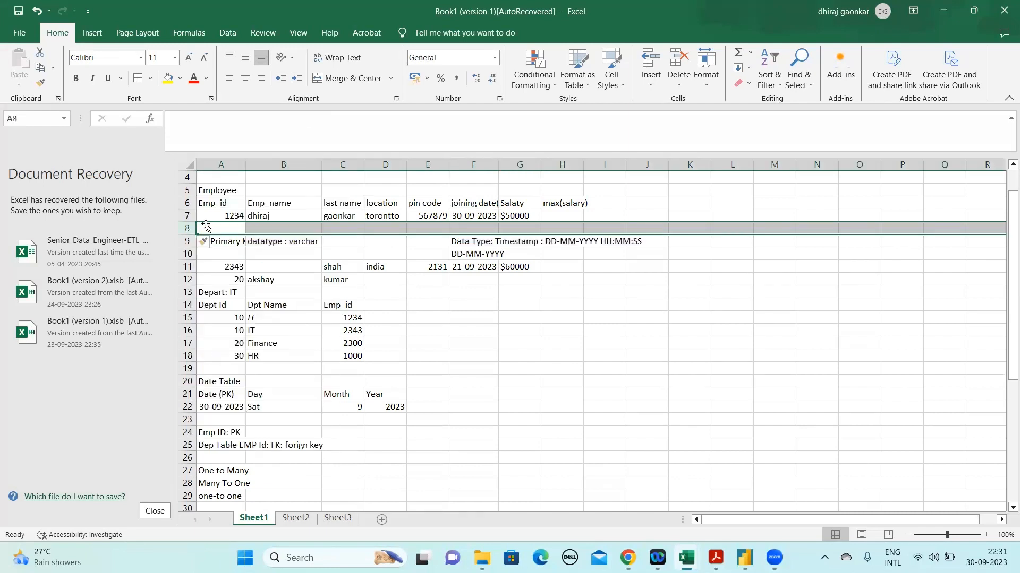
pyautogui.click(231, 226)
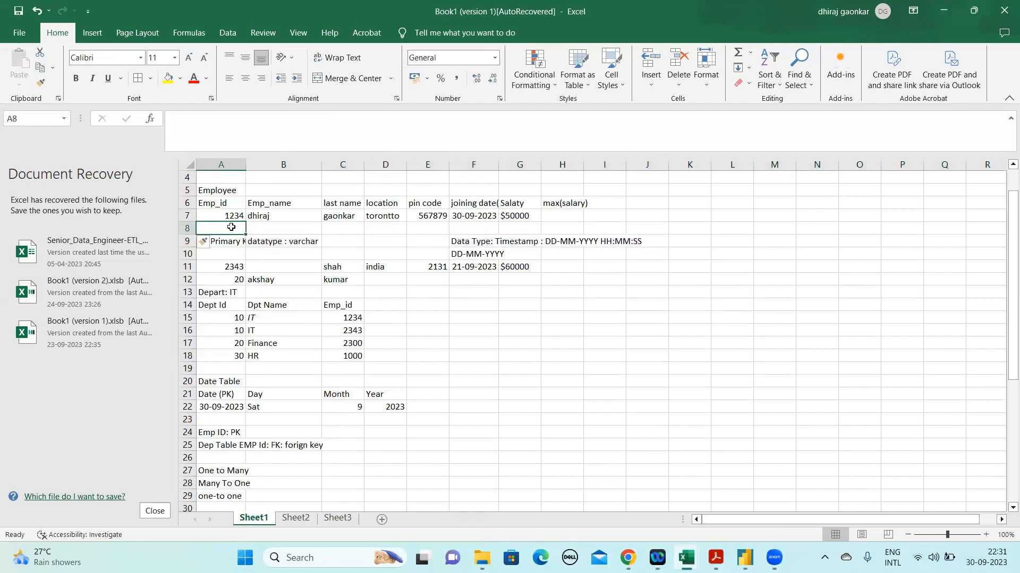
pyautogui.write('2345')
pyautogui.press('Tab')
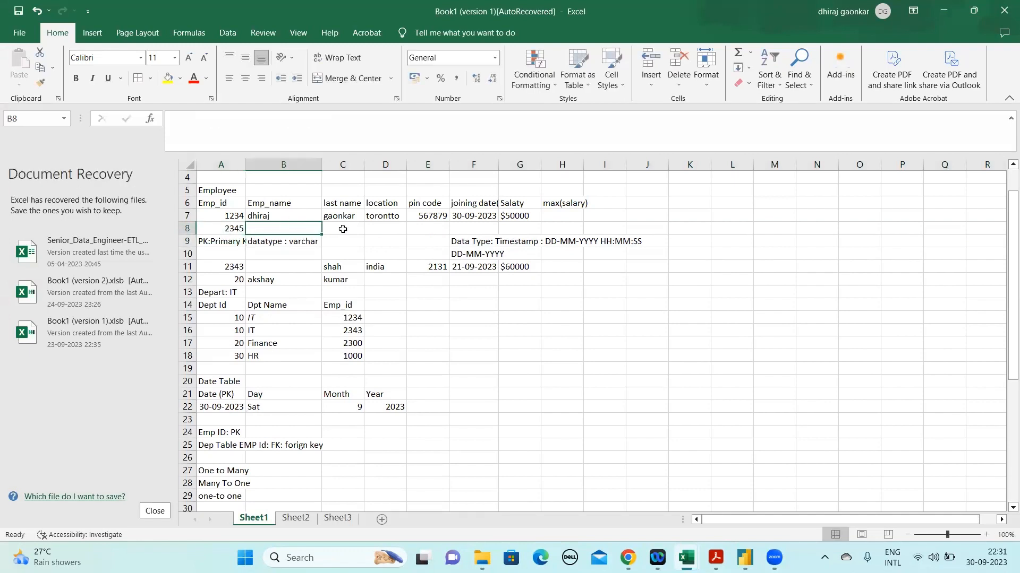
# Mark the employee table's Emp_id header in A6 as the primary key by appending "(PK)"
pyautogui.click(233, 203)
pyautogui.click(230, 120)
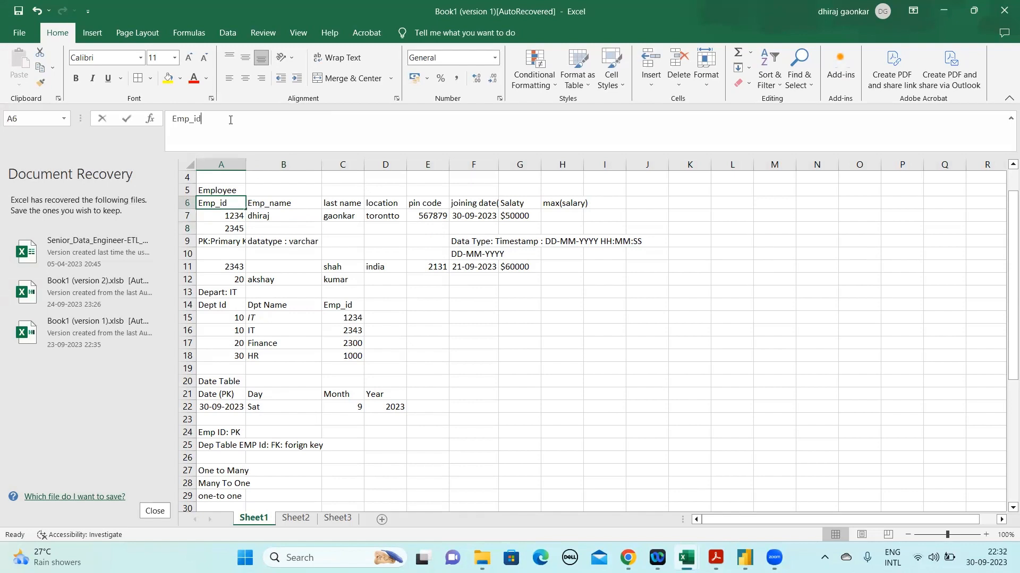
pyautogui.write('()')
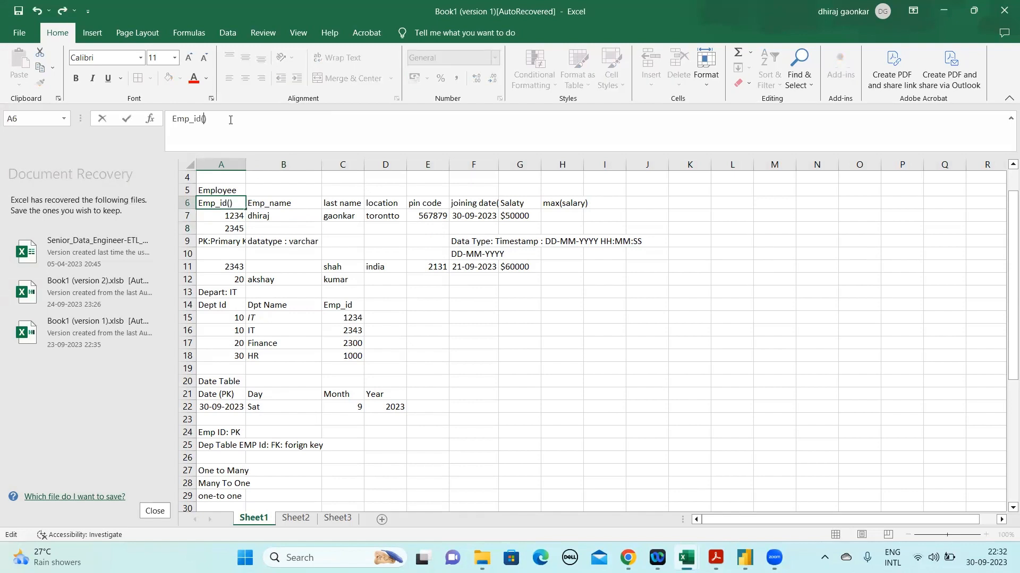
pyautogui.write('PK')
pyautogui.press('Return')
pyautogui.press('Up')
pyautogui.press('Down')
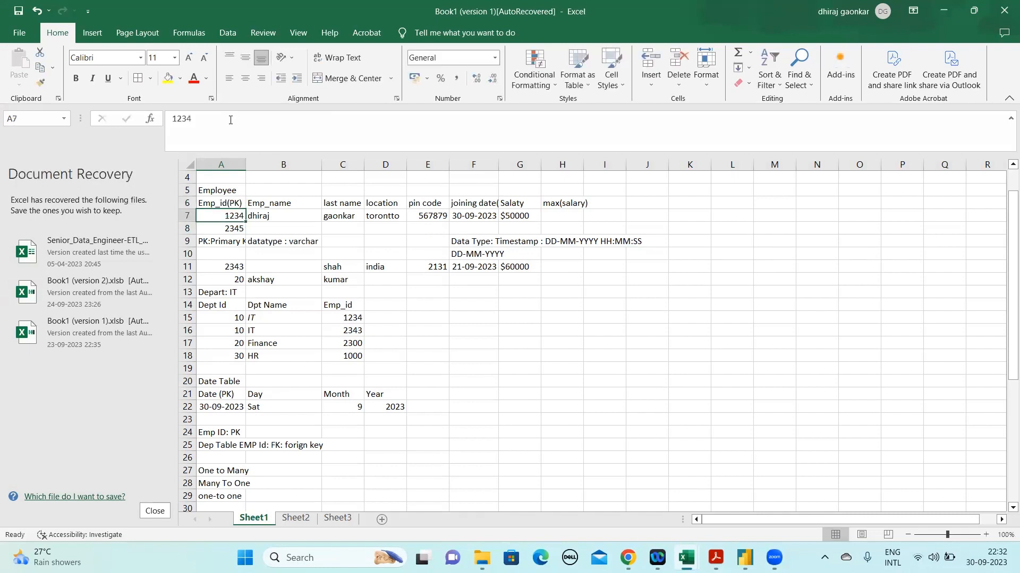
# Delete row 8, which holds only the Emp_id 2345, from the employee table
pyautogui.click(219, 409)
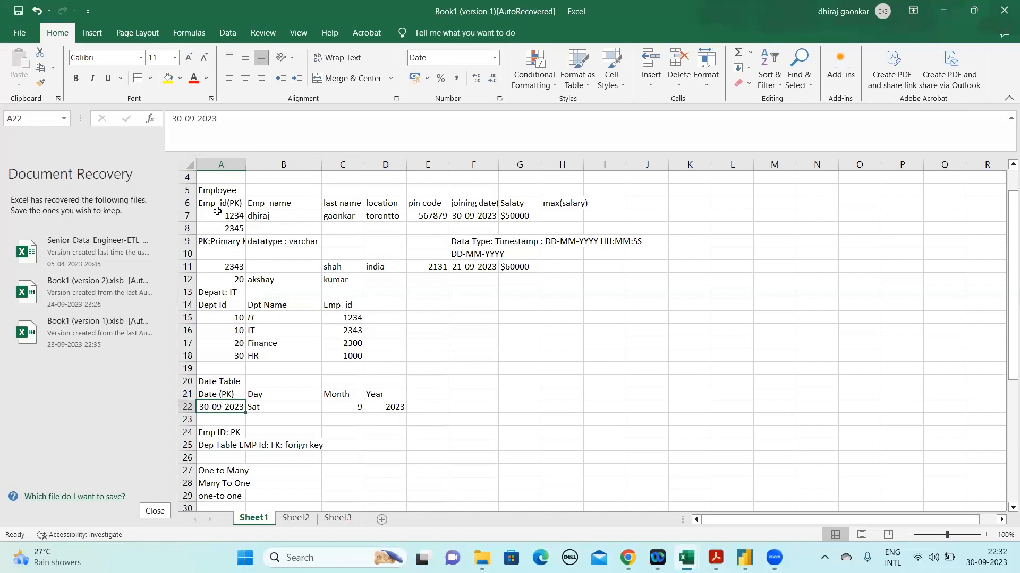
pyautogui.click(499, 176)
pyautogui.press('Home')
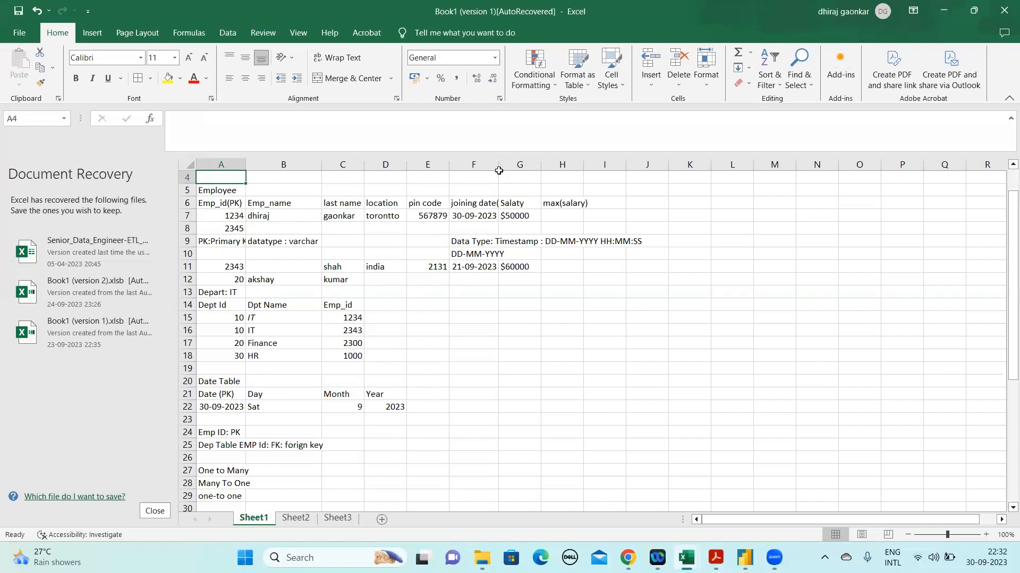
pyautogui.click(187, 228)
pyautogui.rightClick(188, 230)
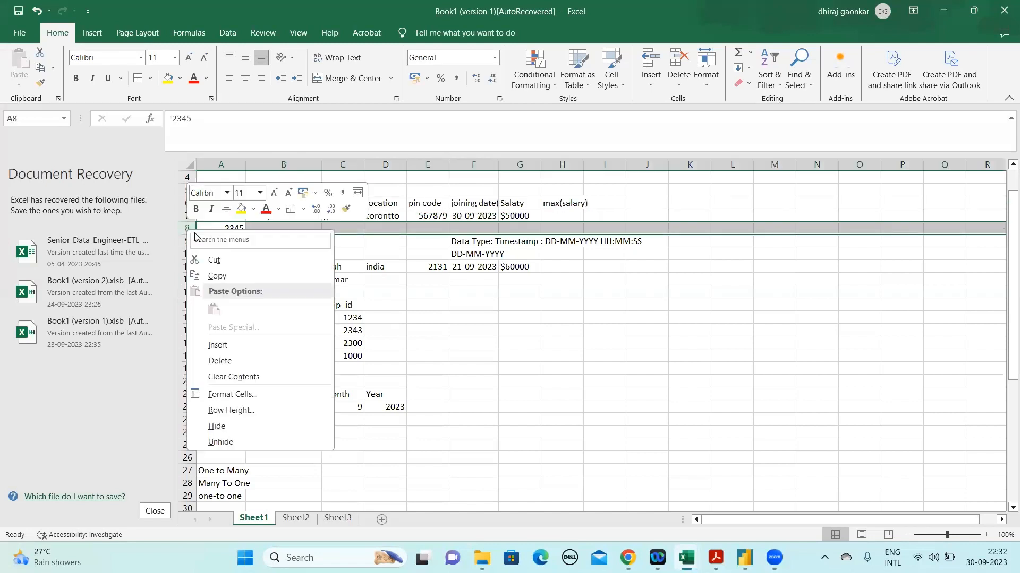
pyautogui.click(213, 359)
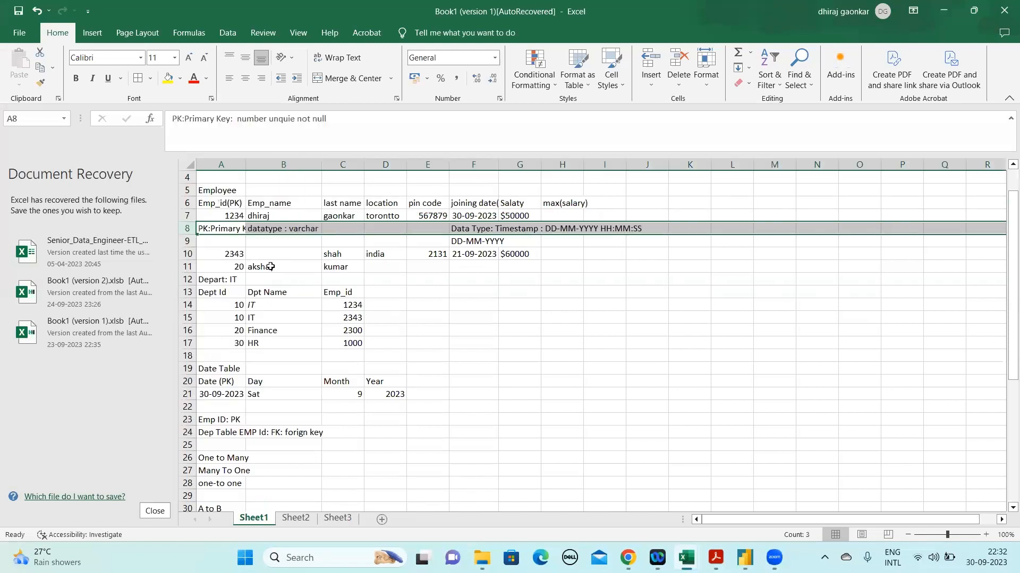
# Insert a blank row at row 8, directly below the first employee record
pyautogui.rightClick(180, 228)
pyautogui.click(230, 344)
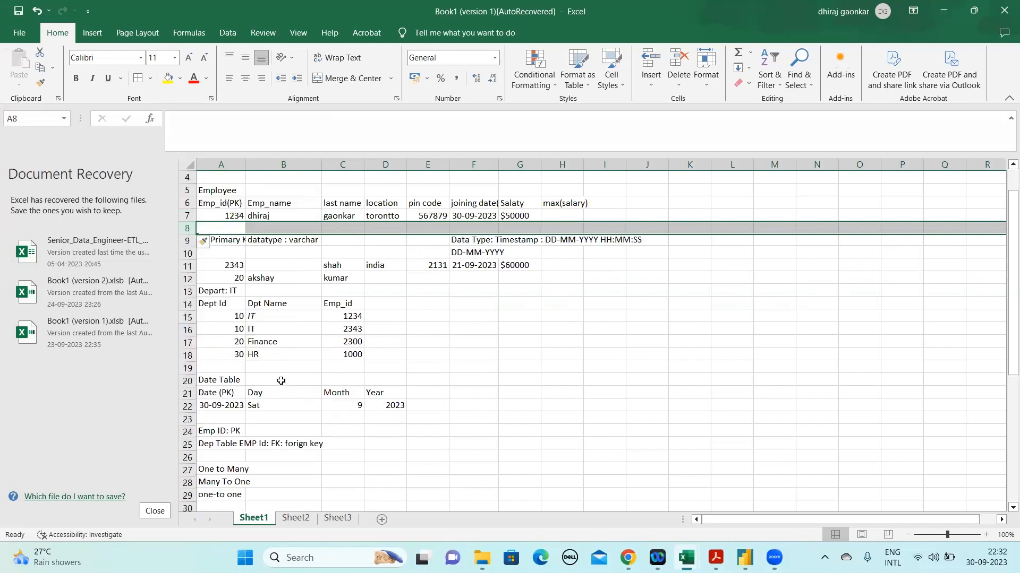
# Switch to Sheet2 and select the PO_Date of the first PO_Table record
pyautogui.click(295, 518)
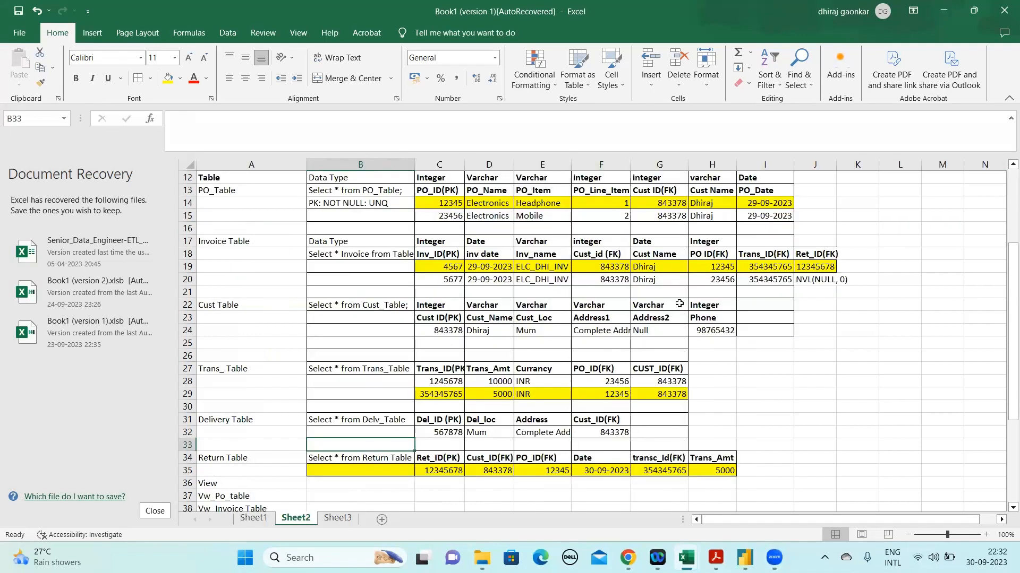
pyautogui.click(767, 207)
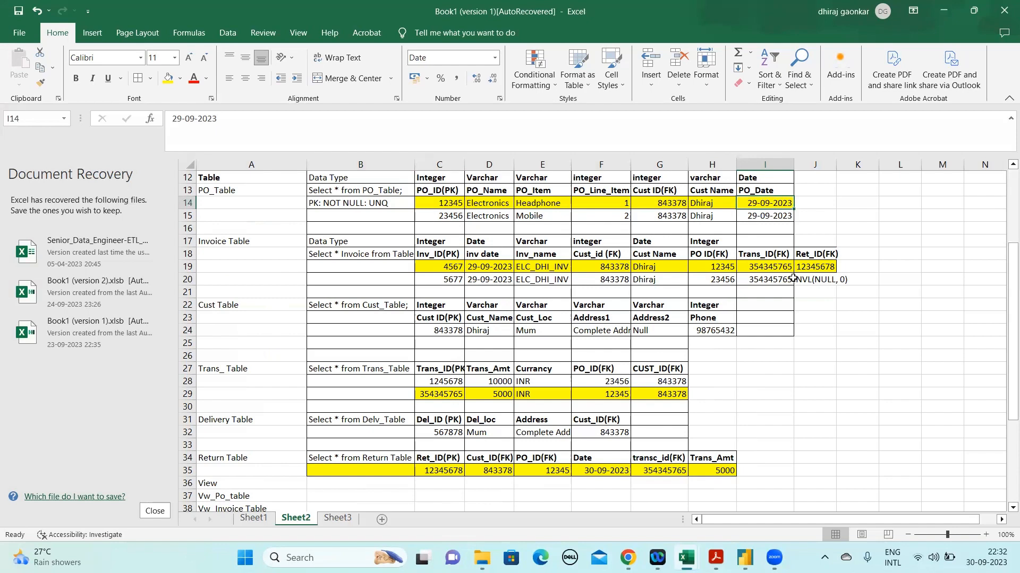
pyautogui.rightClick(187, 483)
pyautogui.click(236, 378)
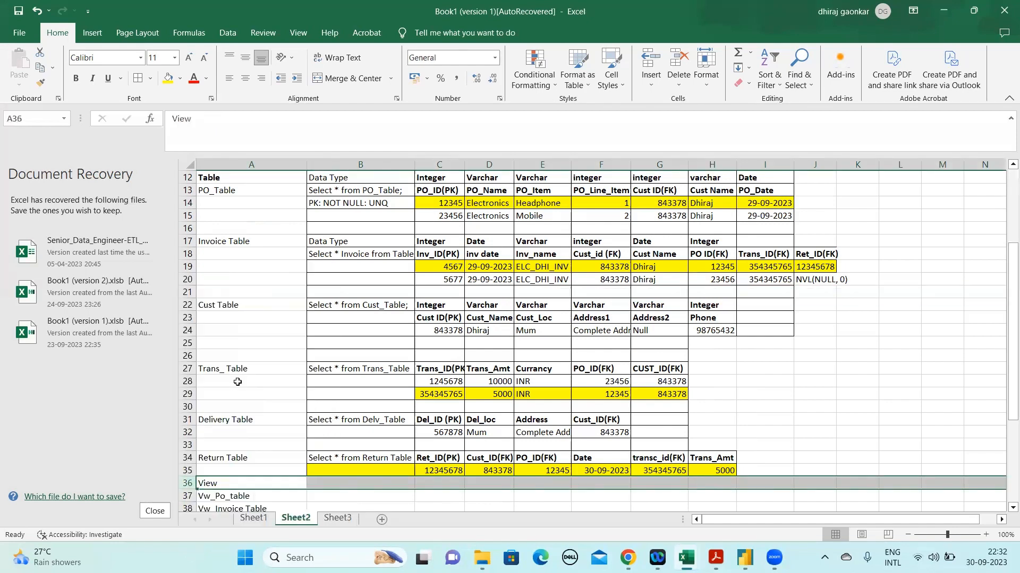
pyautogui.rightClick(187, 470)
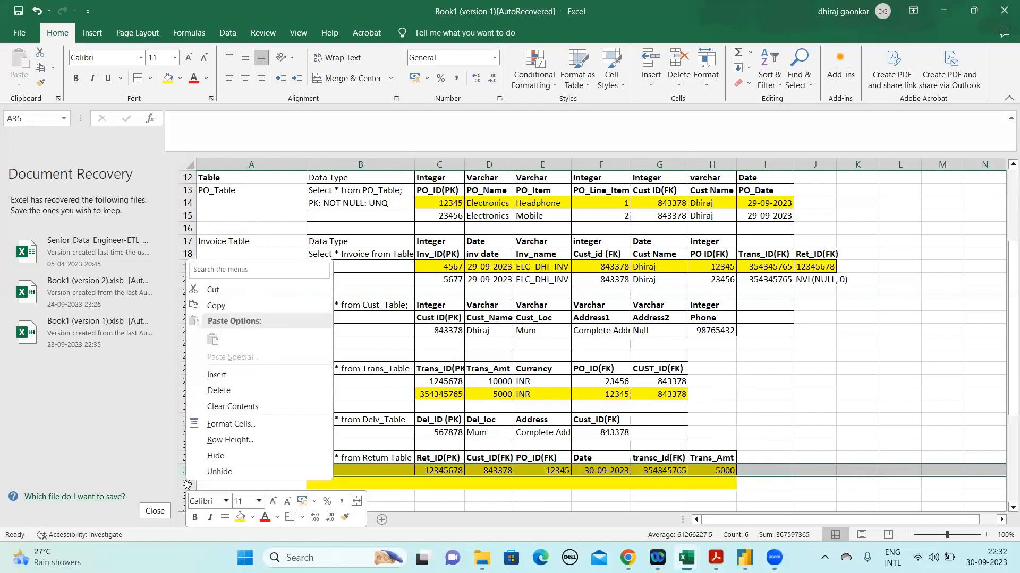
pyautogui.click(233, 375)
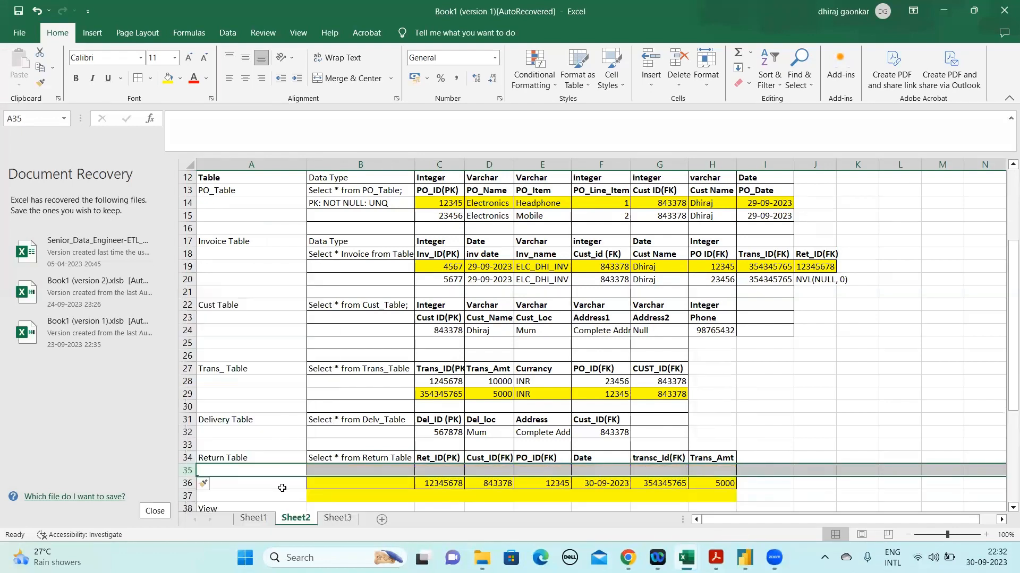
pyautogui.hotkey('ctrl', 'z')
pyautogui.hotkey('ctrl', 'z')
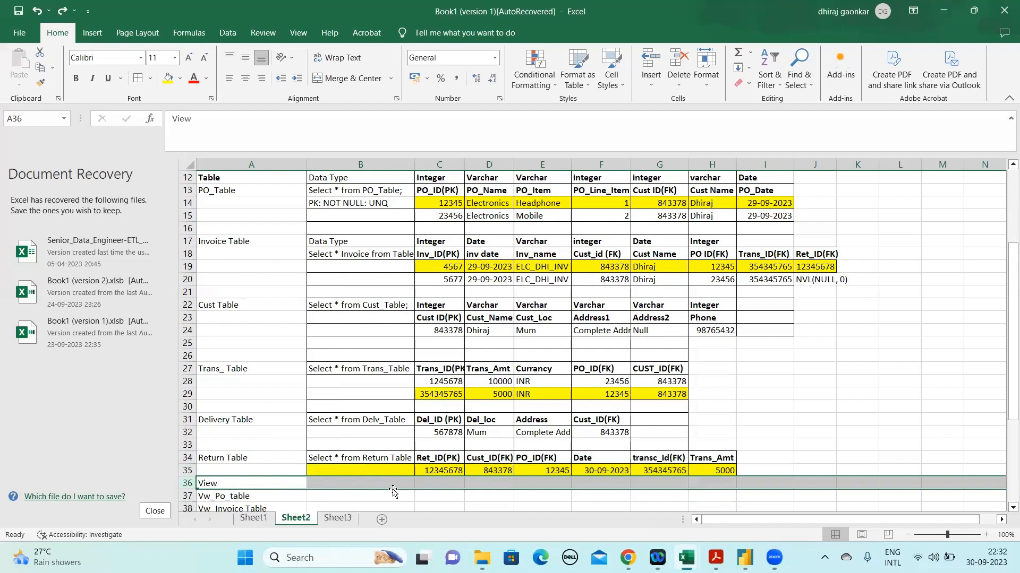
# Insert four blank rows at row 36, between the Return Table record and the View list
pyautogui.click(375, 457)
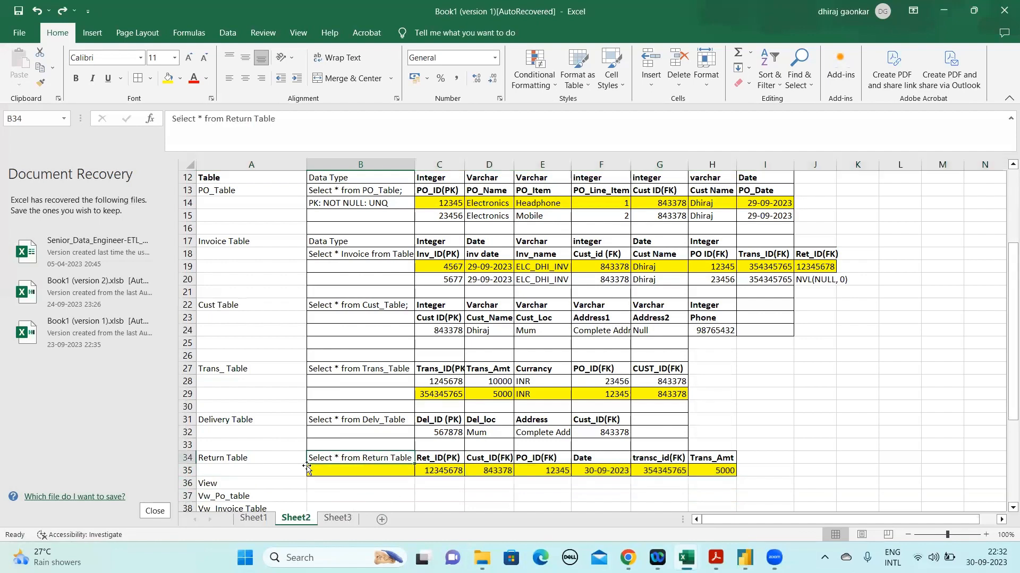
pyautogui.click(413, 473)
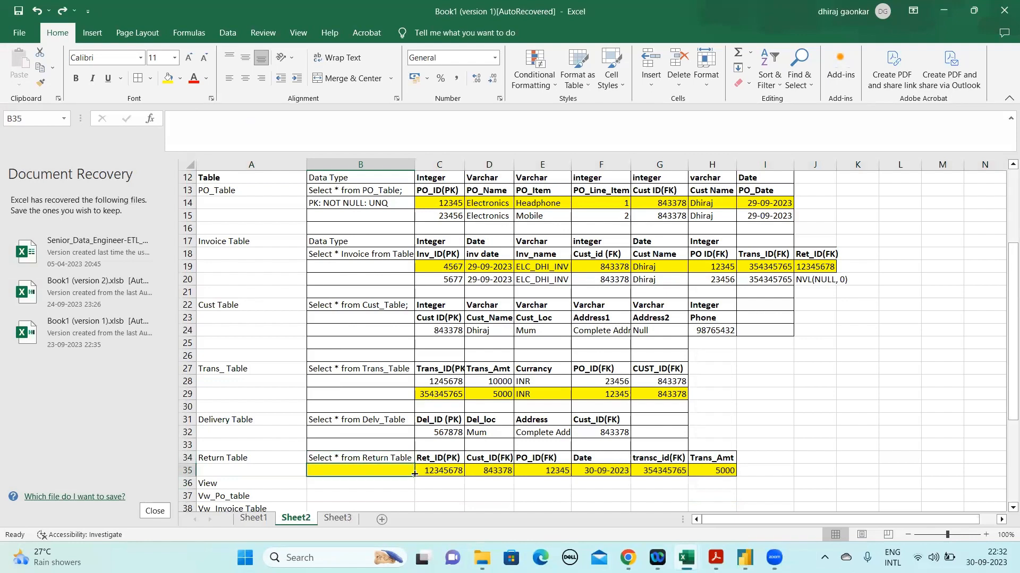
pyautogui.rightClick(183, 483)
pyautogui.click(239, 378)
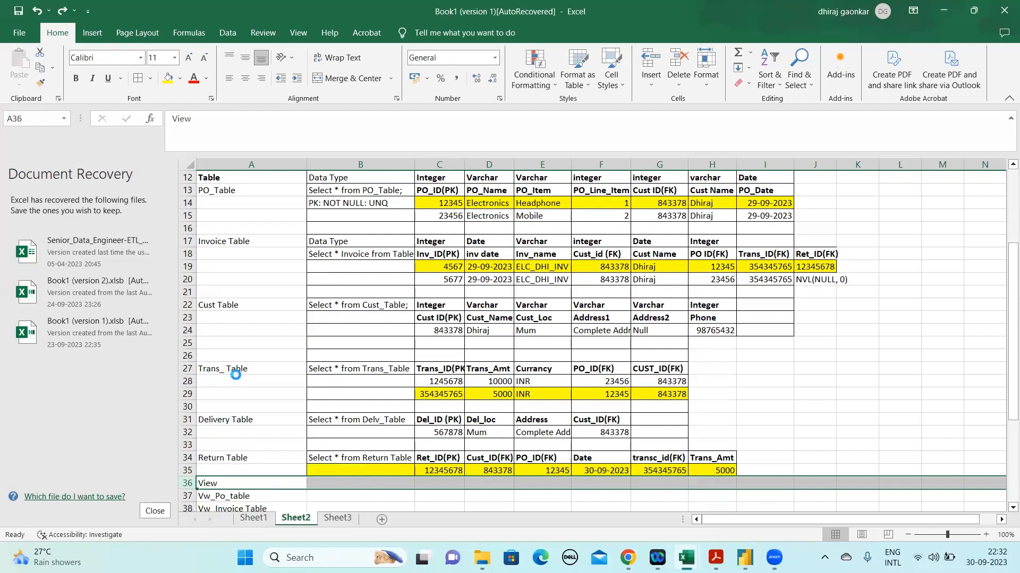
pyautogui.rightClick(192, 485)
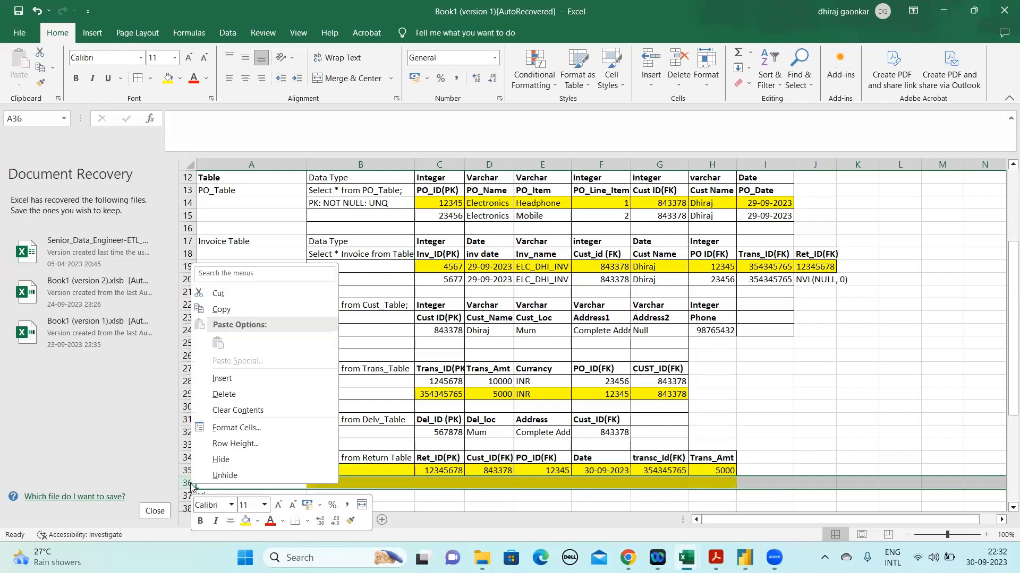
pyautogui.click(234, 381)
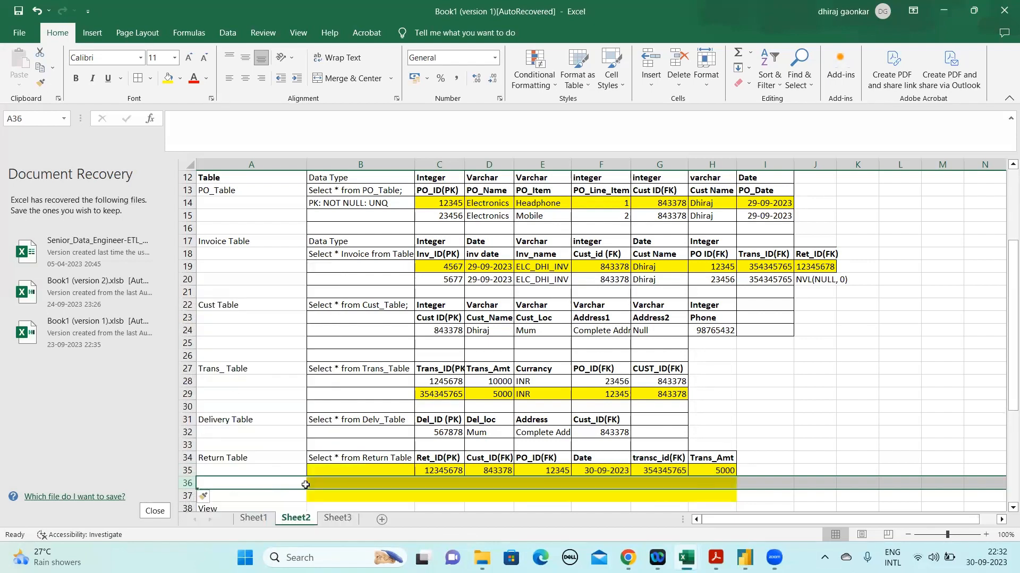
pyautogui.moveTo(184, 483); pyautogui.dragTo(184, 501)
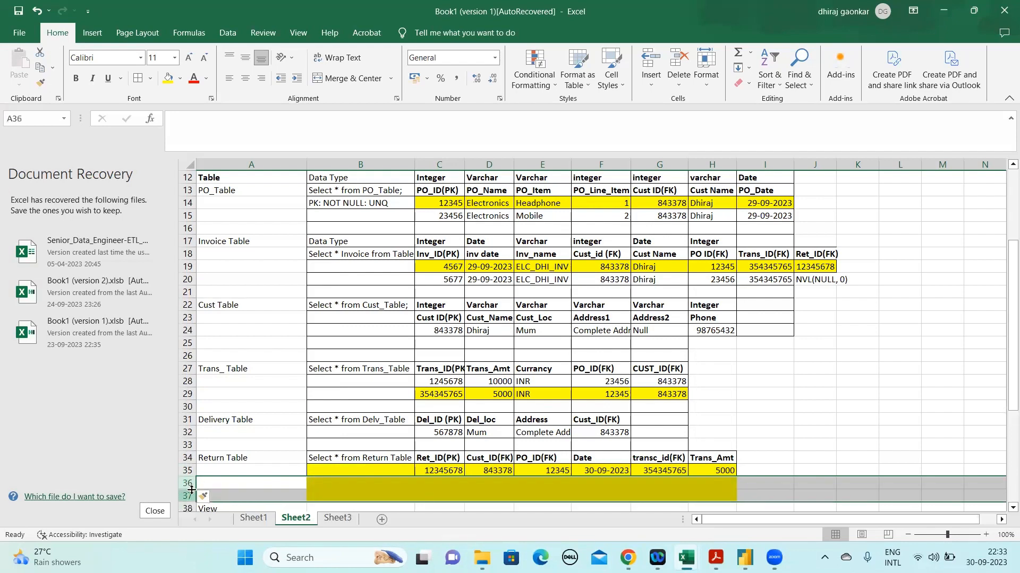
pyautogui.rightClick(185, 499)
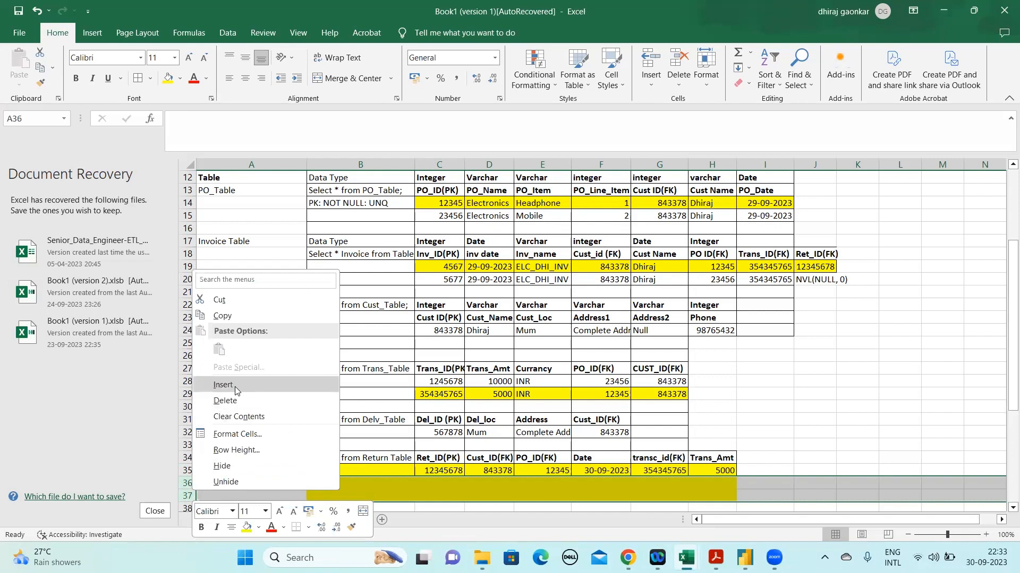
pyautogui.click(235, 388)
# Remove the yellow fill from the blank cells B36:H39 below the Return Table
pyautogui.press('Down')
pyautogui.press('Down')
pyautogui.press('Down')
pyautogui.press('Down')
pyautogui.press('Up')
pyautogui.press('Up')
pyautogui.press('Up')
pyautogui.press('Up')
pyautogui.press('Right')
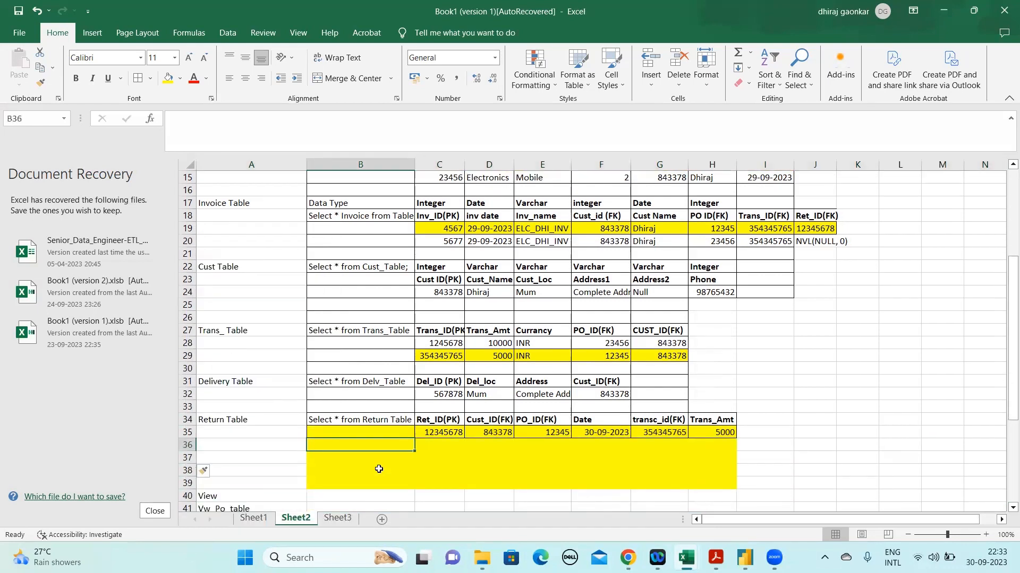
pyautogui.hotkey('shift', 'Down')
pyautogui.hotkey('shift', 'Down')
pyautogui.hotkey('shift', 'Down')
pyautogui.hotkey('shift', 'Right')
pyautogui.hotkey('shift', 'Right')
pyautogui.hotkey('shift', 'Right')
pyautogui.hotkey('shift', 'Right')
pyautogui.hotkey('shift', 'Right')
pyautogui.hotkey('shift', 'Right')
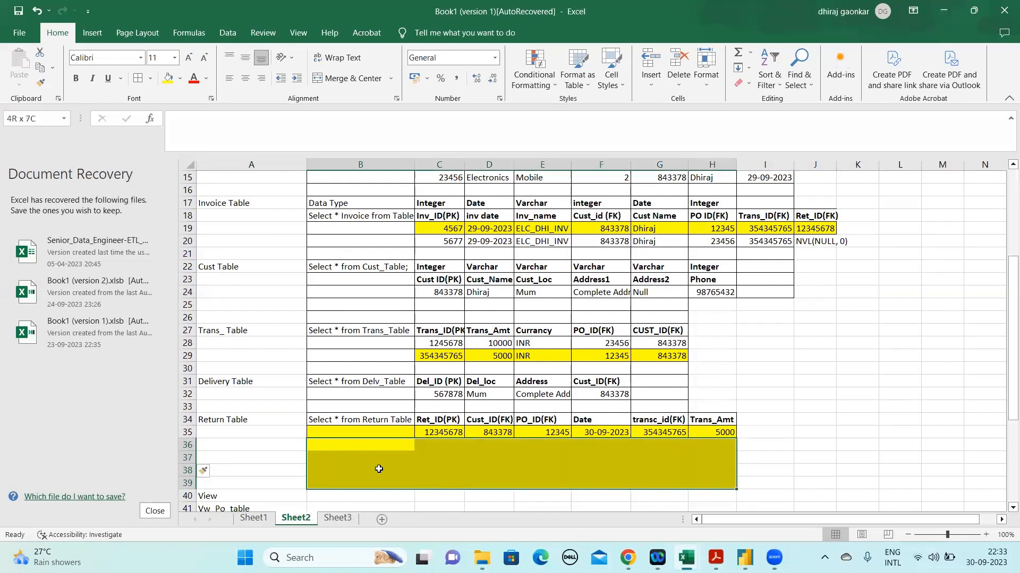
pyautogui.click(181, 78)
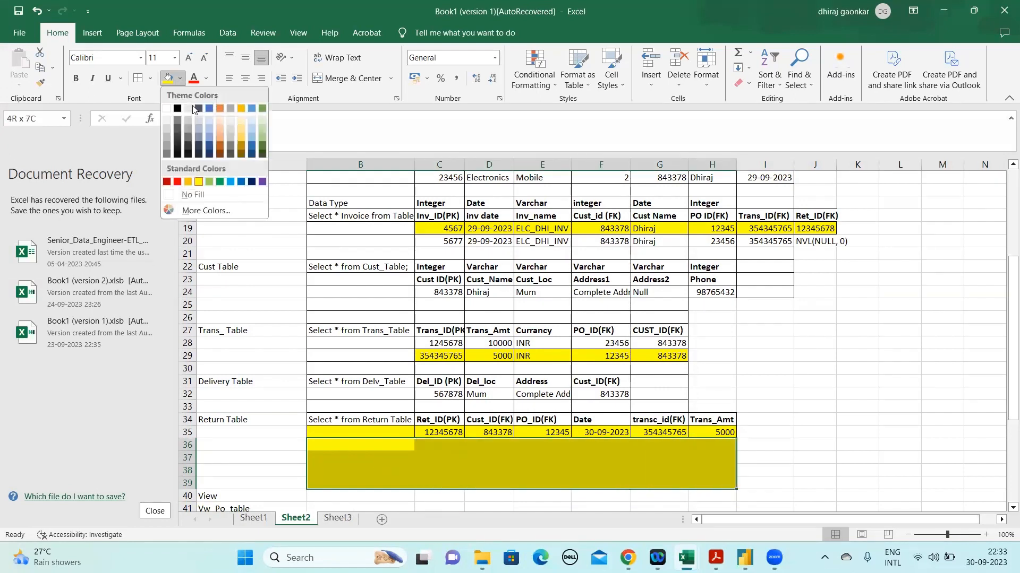
pyautogui.click(194, 195)
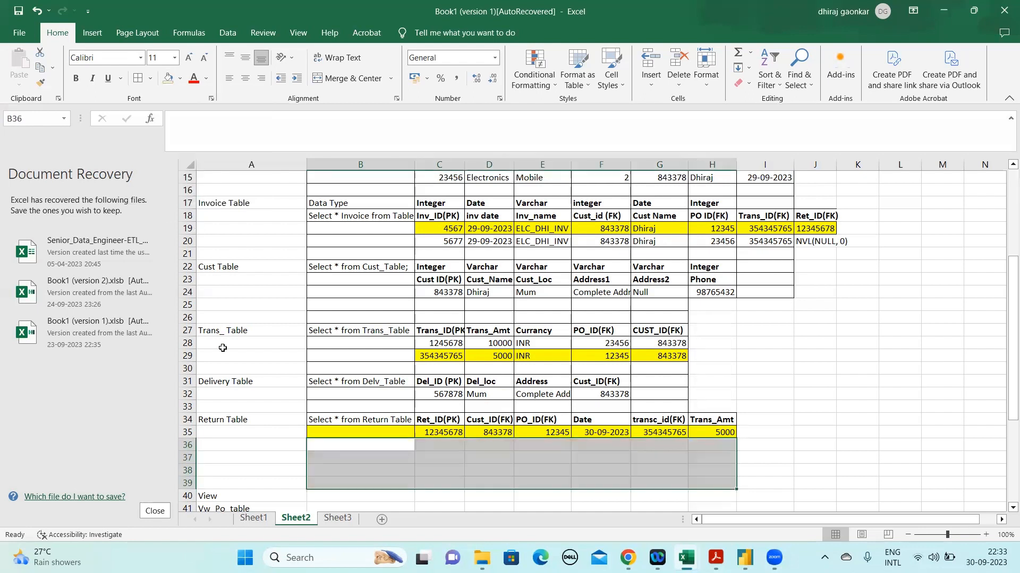
# Enter the label "Date Table" in A37, below the Return Table
pyautogui.click(231, 465)
pyautogui.press('Up')
pyautogui.press('Up')
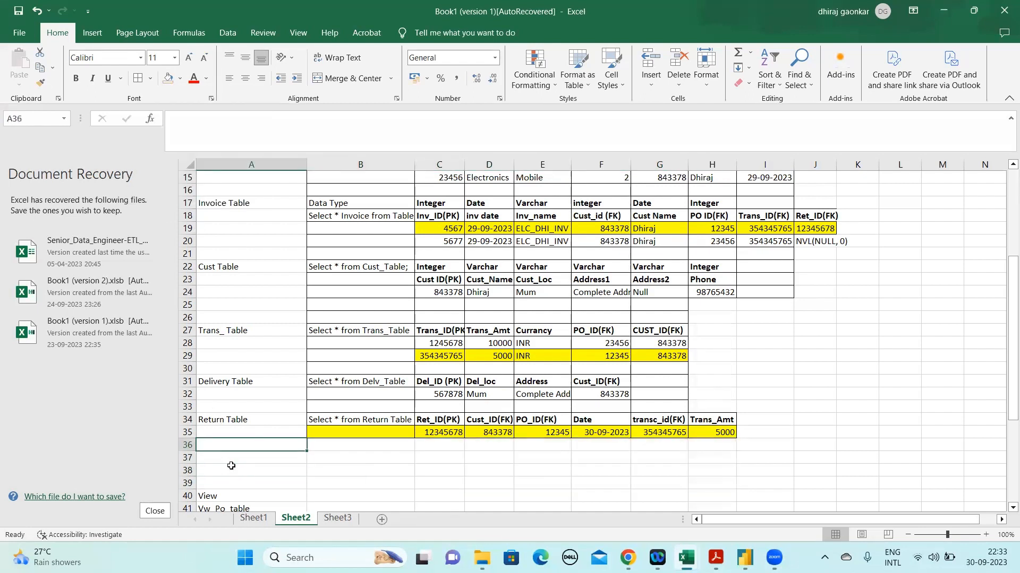
pyautogui.press('Down')
pyautogui.write('Date ')
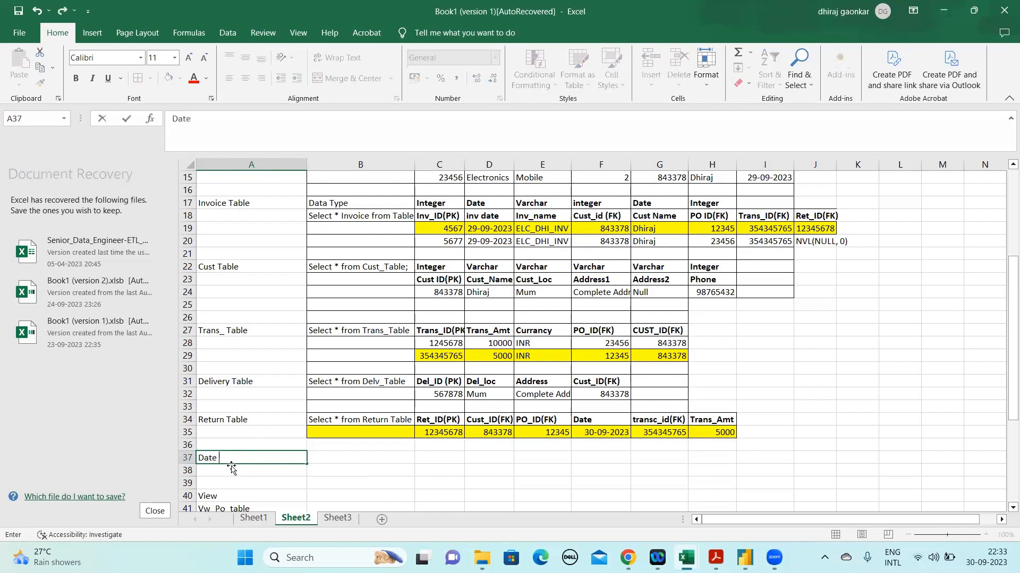
pyautogui.write('Tan')
pyautogui.write('b')
pyautogui.write('le')
pyautogui.press('Tab')
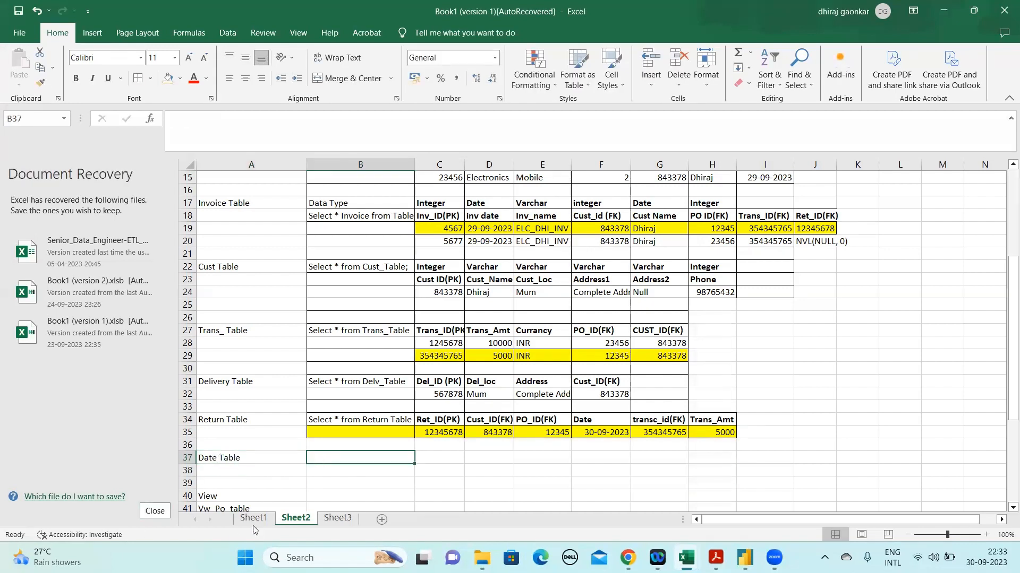
# Copy the date table's header row and 30-09-2023 record from Sheet1 A21:D22 and paste them at B37 on Sheet2
pyautogui.click(254, 521)
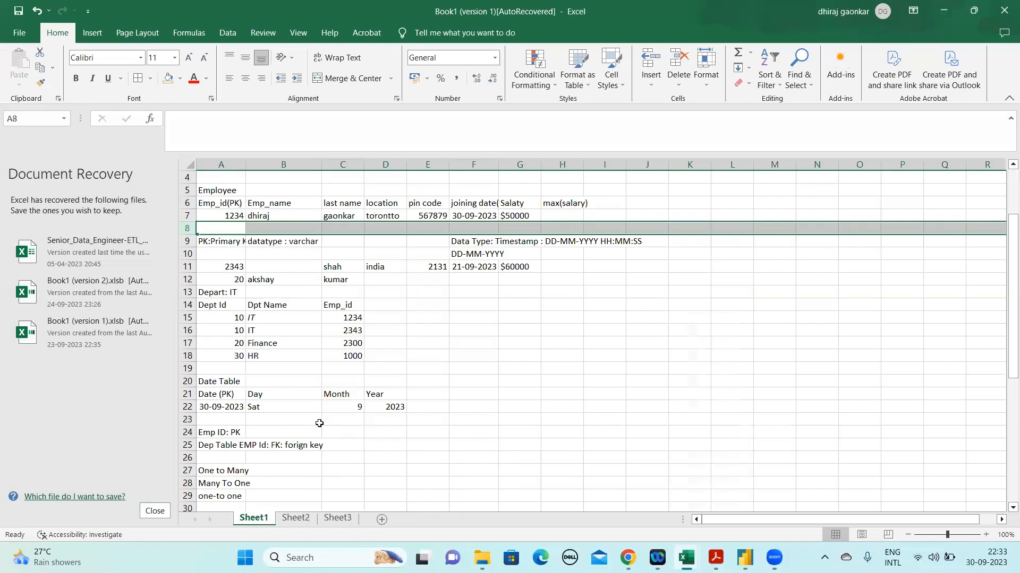
pyautogui.click(220, 396)
pyautogui.hotkey('shift', 'Right')
pyautogui.hotkey('shift', 'Right')
pyautogui.hotkey('shift', 'Right')
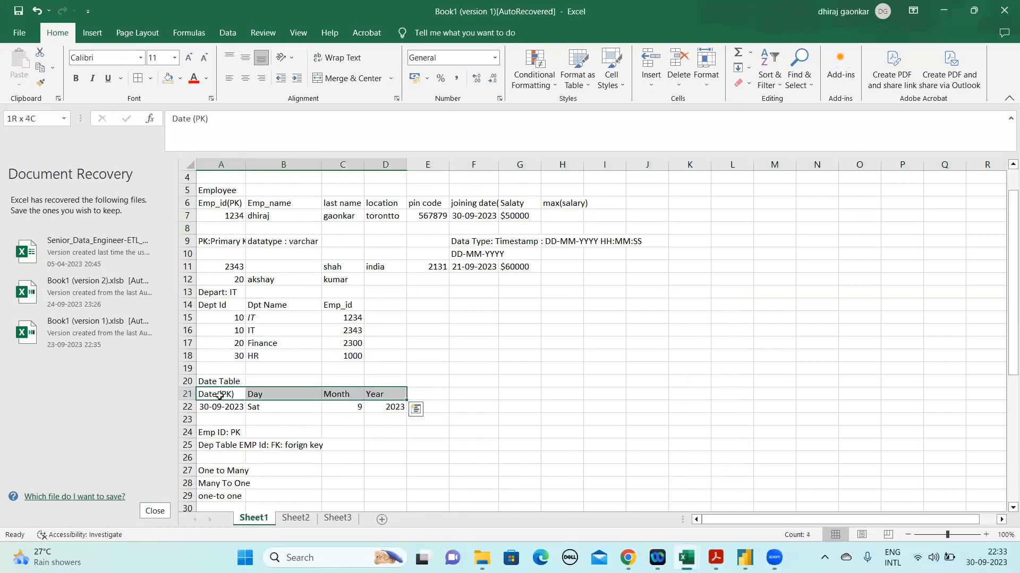
pyautogui.hotkey('shift', 'Down')
pyautogui.hotkey('ctrl', 'c')
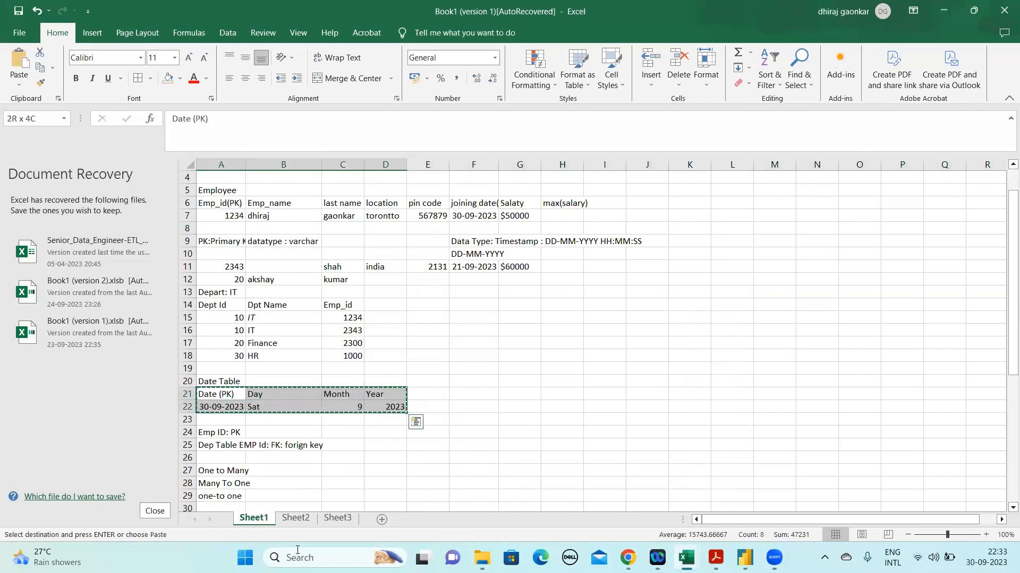
pyautogui.click(296, 518)
pyautogui.hotkey('ctrl', 'v')
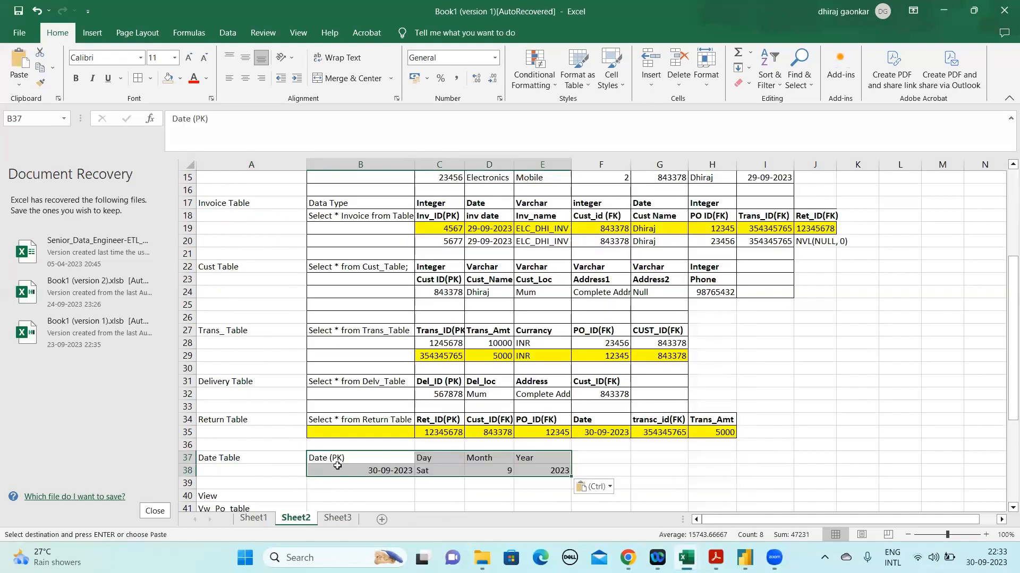
# Apply borders to all cells of the pasted date table in B37:E38
pyautogui.click(360, 468)
pyautogui.press('Up')
pyautogui.hotkey('shift', 'Down')
pyautogui.hotkey('shift', 'Right')
pyautogui.hotkey('shift', 'Right')
pyautogui.hotkey('shift', 'Right')
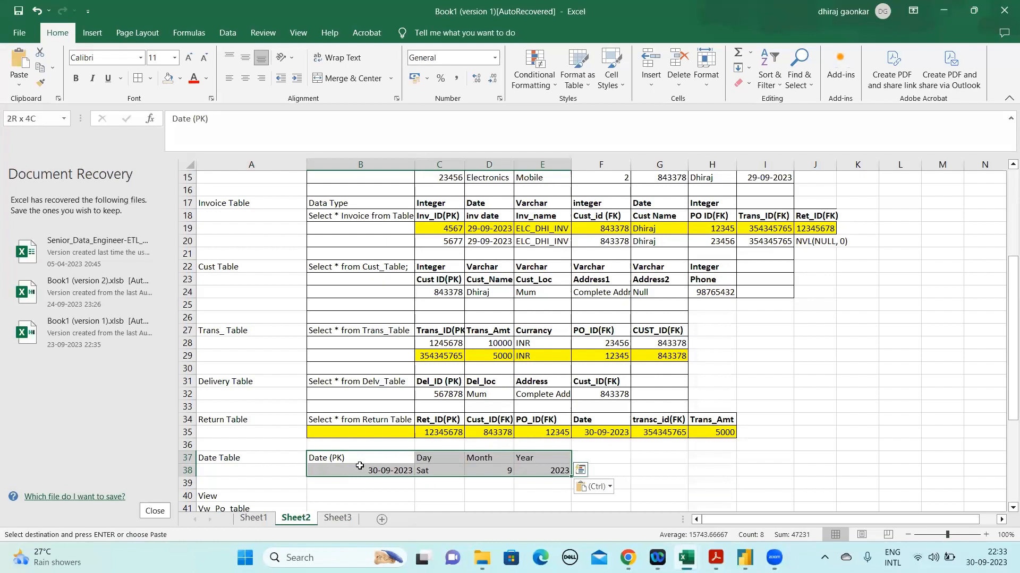
pyautogui.press('ctrl')
pyautogui.press('Escape')
pyautogui.press('Escape')
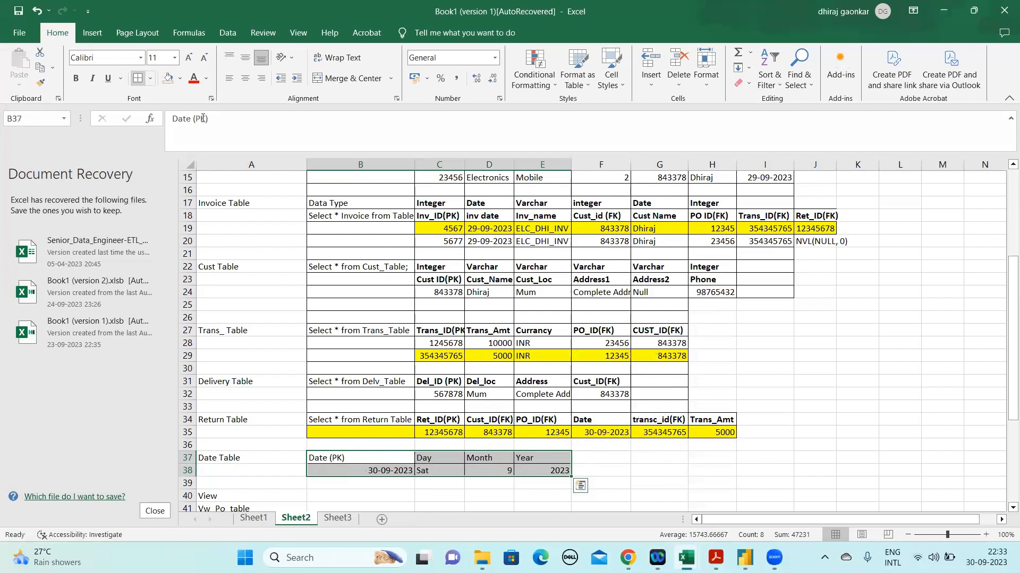
# Make the date table's header cells B37:E37 bold
pyautogui.hotkey('ctrl', 'q')
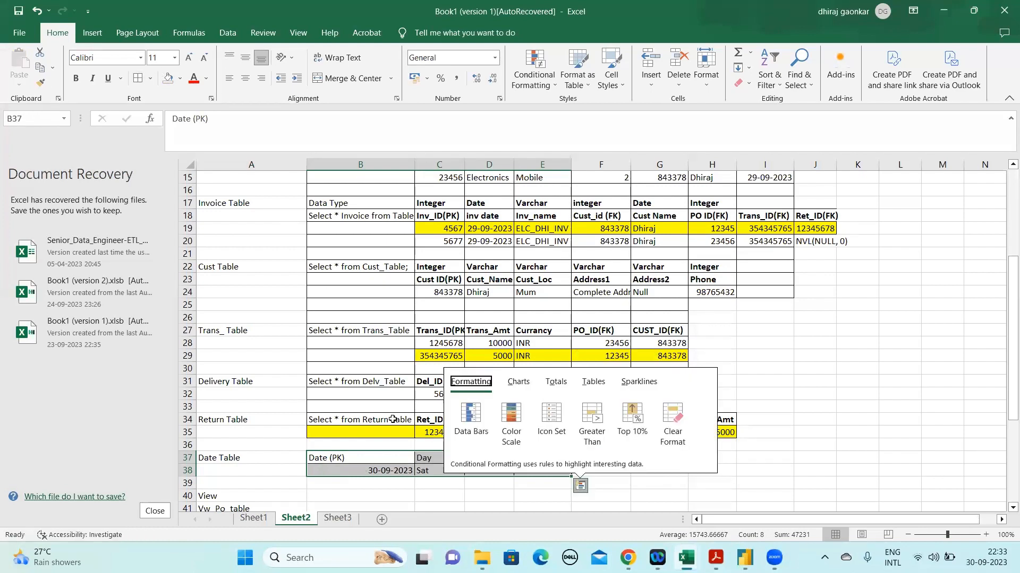
pyautogui.press('Escape')
pyautogui.hotkey('shift', 'Up')
pyautogui.hotkey('ctrl', 'b')
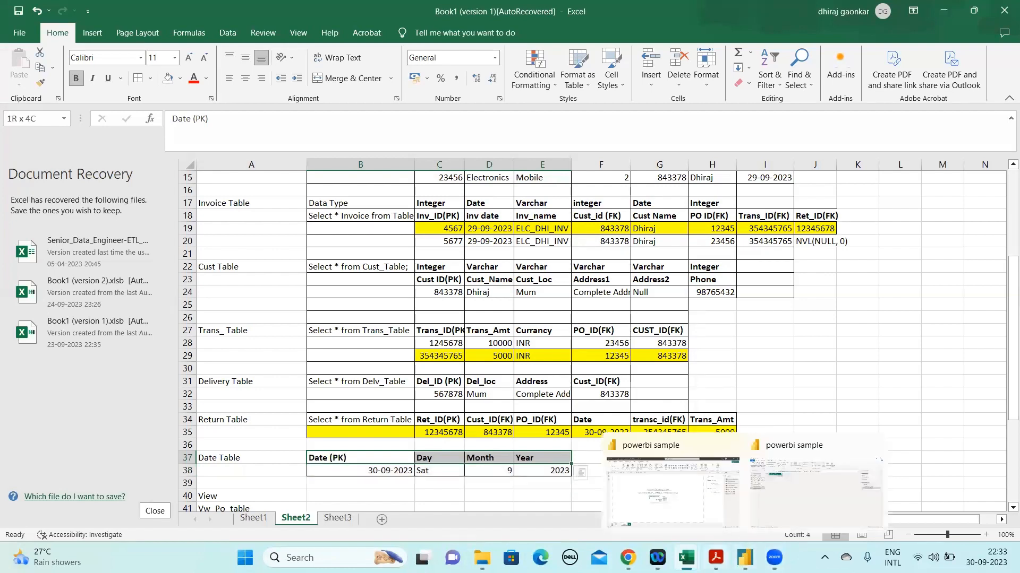
# Switch to the Power BI PDF in Acrobat, go back to the Calendar Tables assignment on page 46, and highlight its month and start-of-year column examples
pyautogui.click(715, 558)
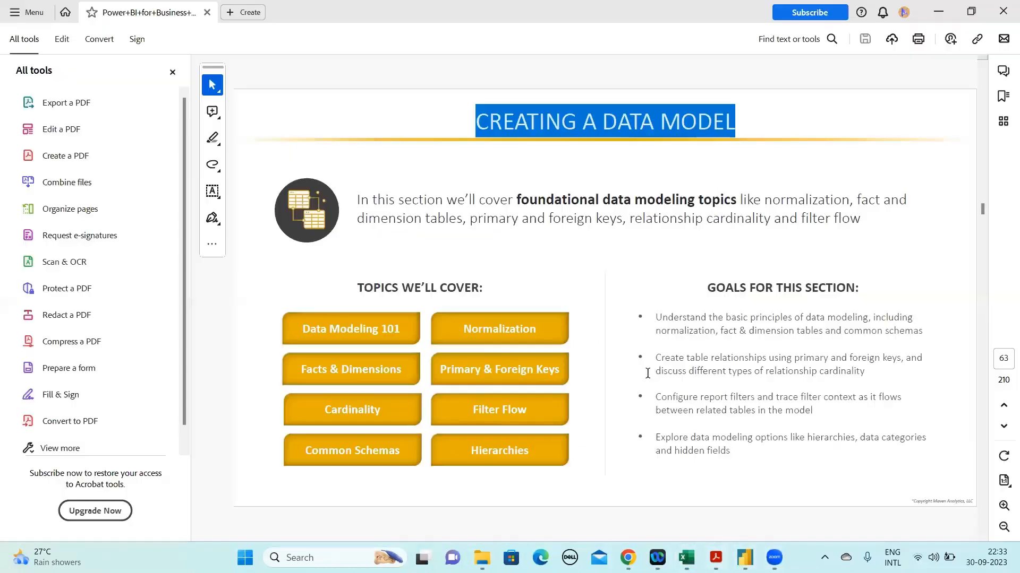
pyautogui.click(591, 365)
pyautogui.scroll(2, 591, 364)
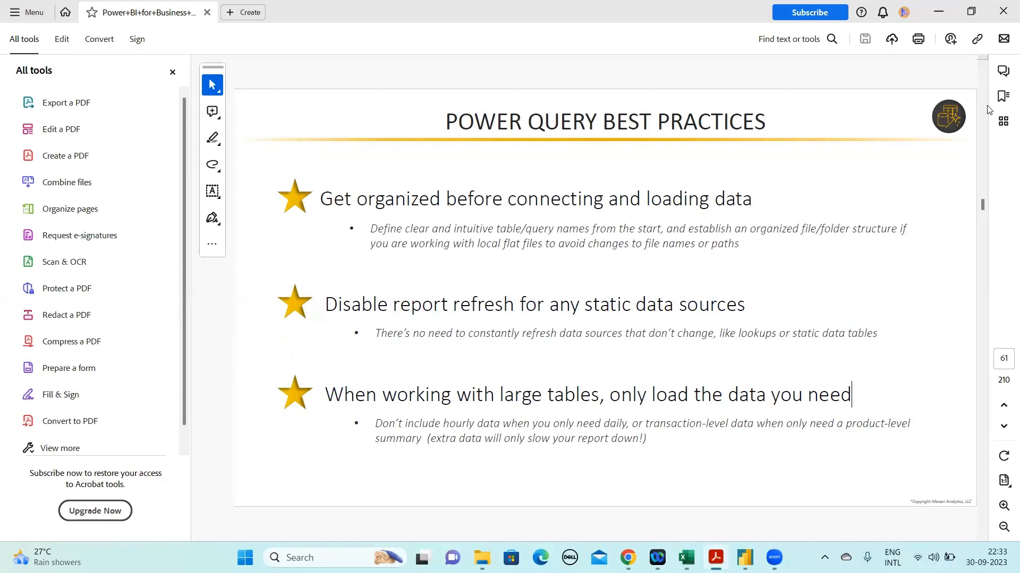
pyautogui.click(983, 63)
pyautogui.click(984, 63)
pyautogui.click(983, 63)
pyautogui.click(984, 63)
pyautogui.click(984, 63)
pyautogui.click(984, 64)
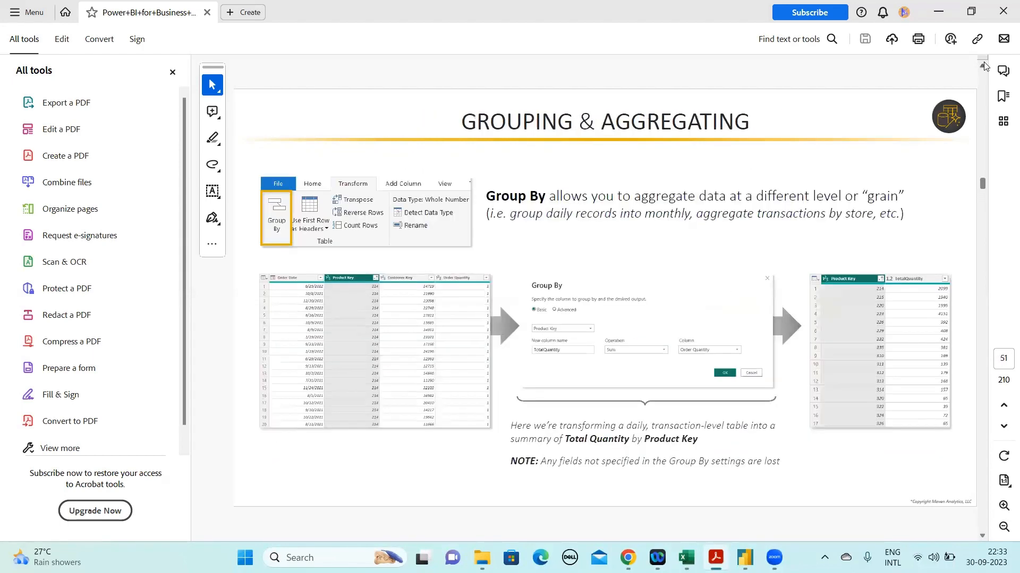
pyautogui.click(984, 63)
pyautogui.click(984, 64)
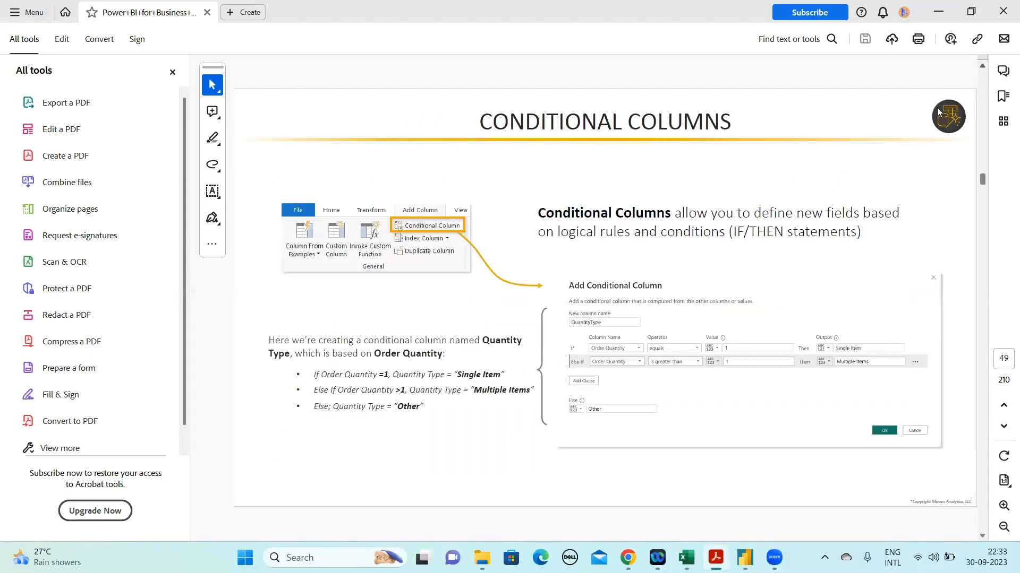
pyautogui.click(983, 65)
pyautogui.click(983, 65)
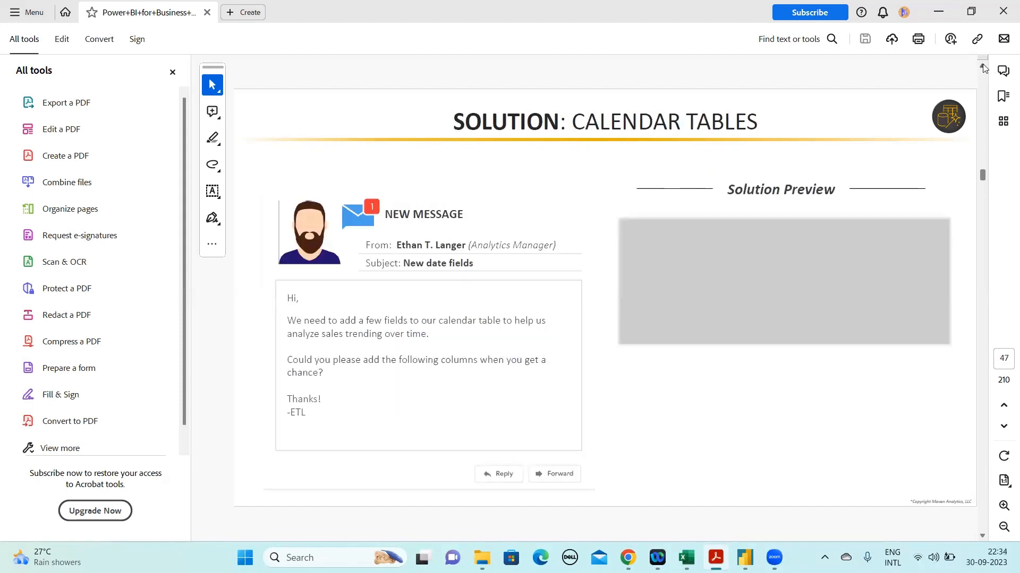
pyautogui.click(981, 67)
pyautogui.moveTo(742, 245); pyautogui.dragTo(819, 295)
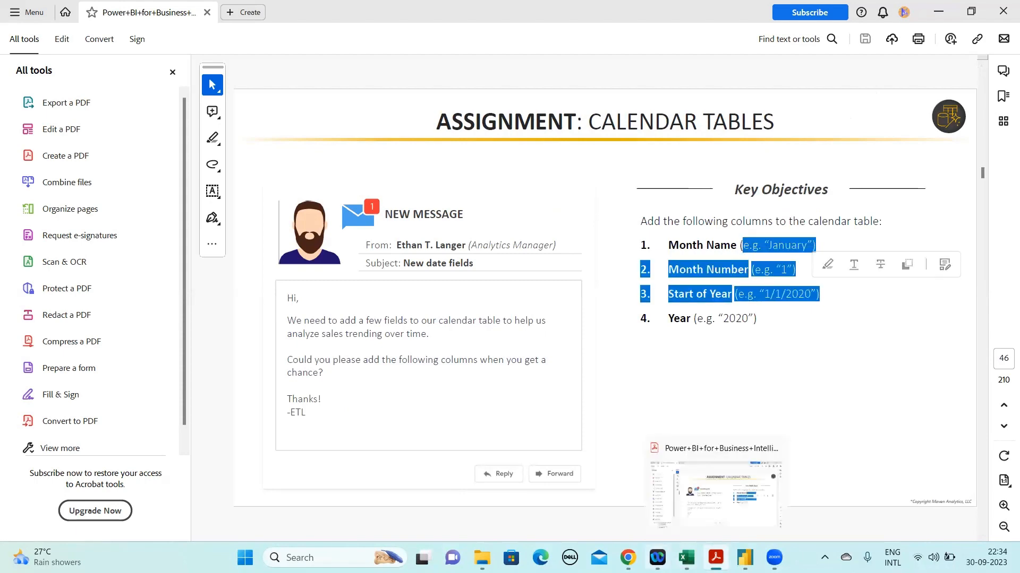
# Switch back to the Excel workbook's Sheet2 and select the date table's date in B38
pyautogui.moveTo(686, 557)
pyautogui.click(813, 507)
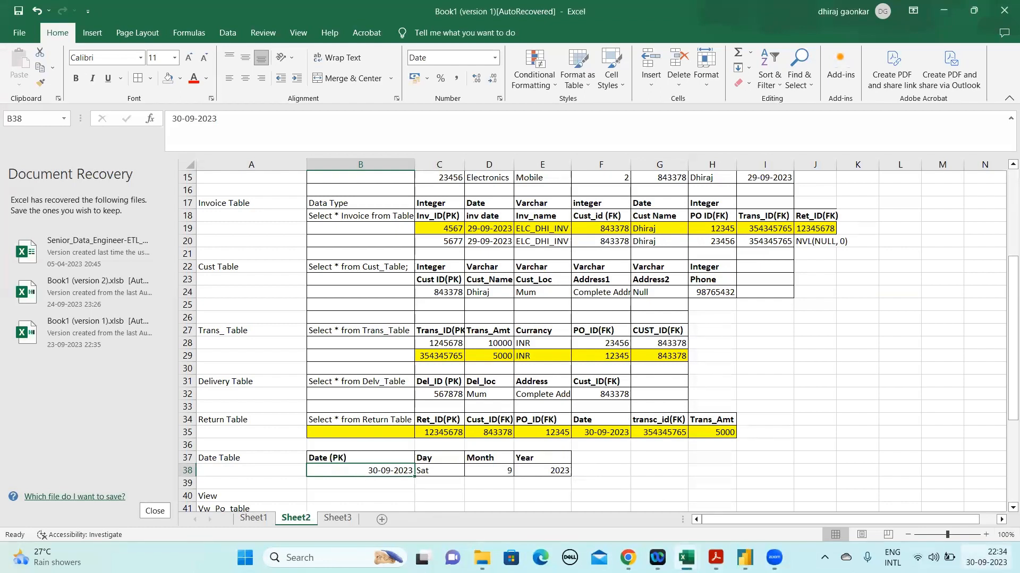
pyautogui.moveTo(986, 558)
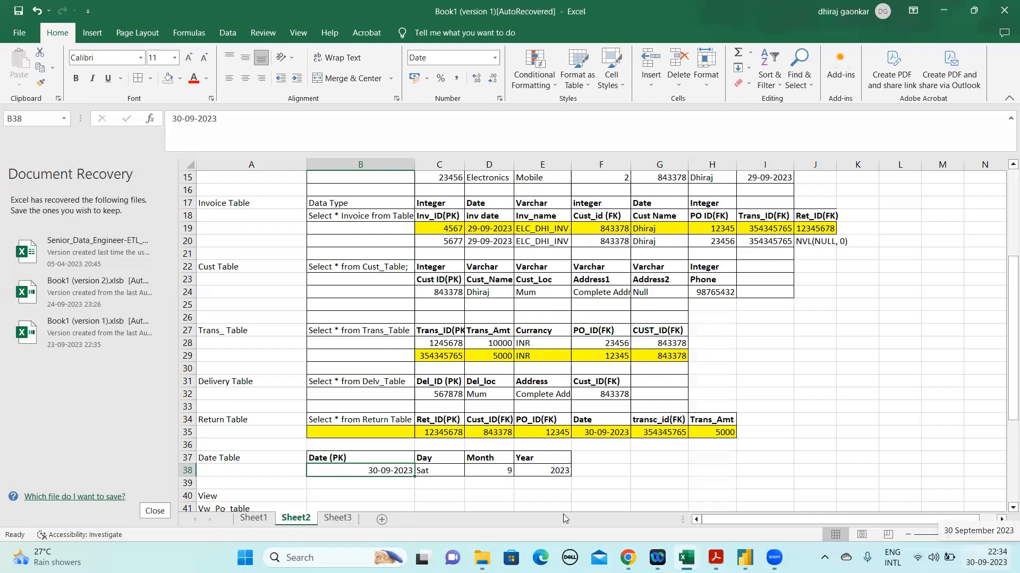
# Enter the note "Since 5 Year" in cell B39, directly below the Date Table's date value
pyautogui.click(362, 486)
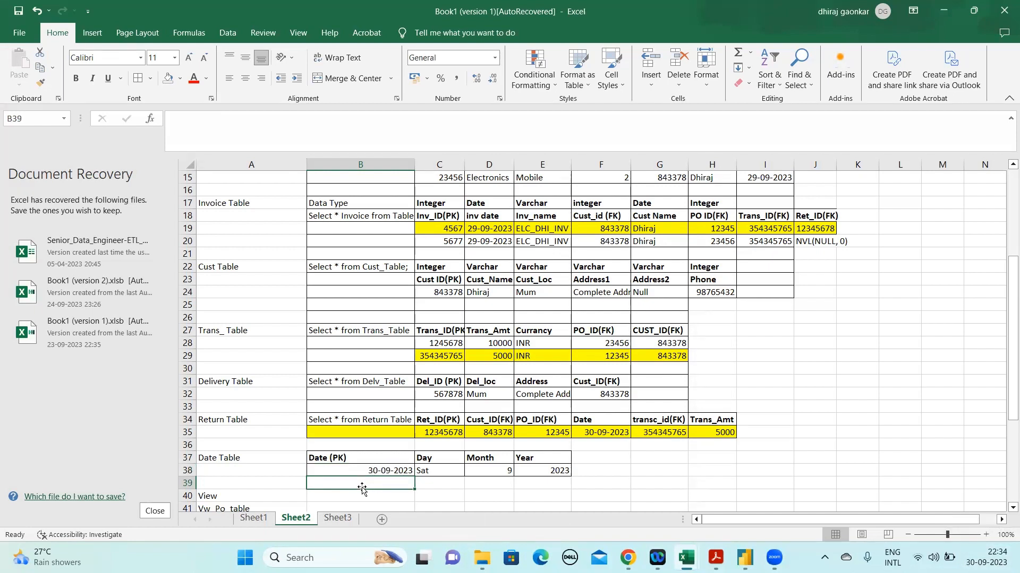
pyautogui.press('Up')
pyautogui.hotkey('shift', 'Down')
pyautogui.hotkey('shift', 'Up')
pyautogui.click(361, 486)
pyautogui.write('Since 5')
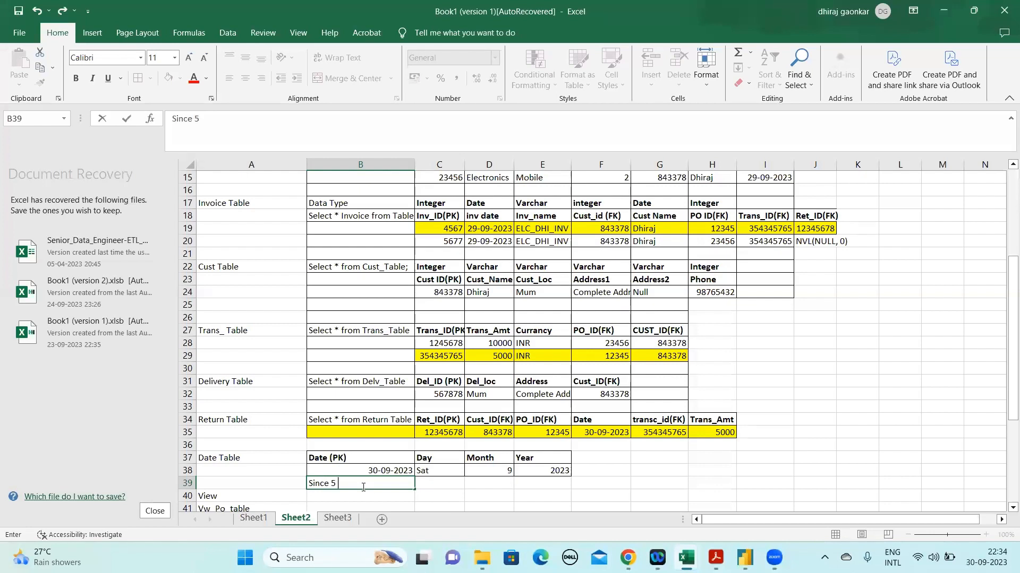
pyautogui.write(' Year')
pyautogui.press('Return')
pyautogui.press('Up')
pyautogui.press('Up')
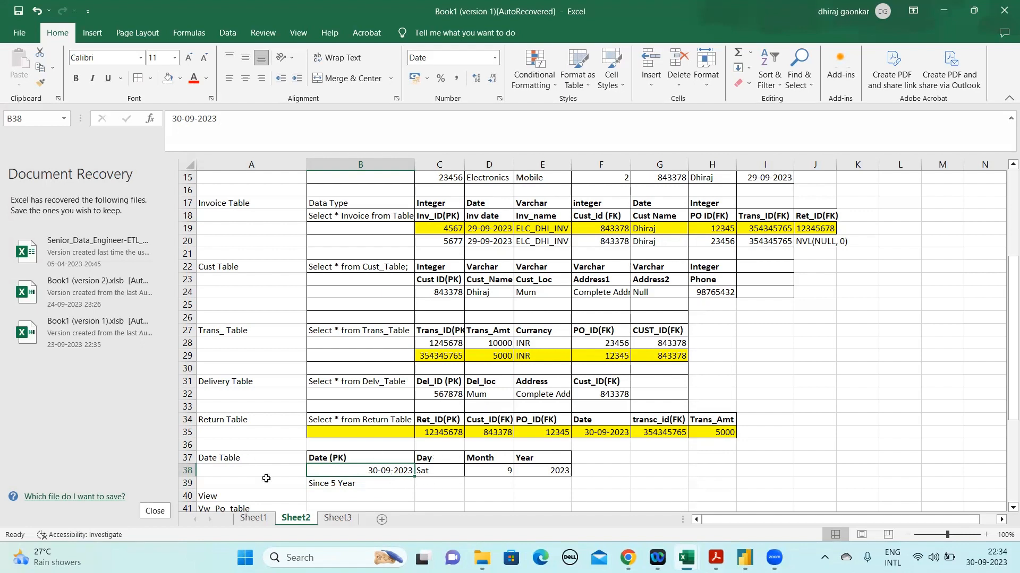
# Examine the e-commerce tables on Sheet2, going from PO_Table through the Invoice, Cust, Trans, Delivery and Return tables
pyautogui.click(498, 480)
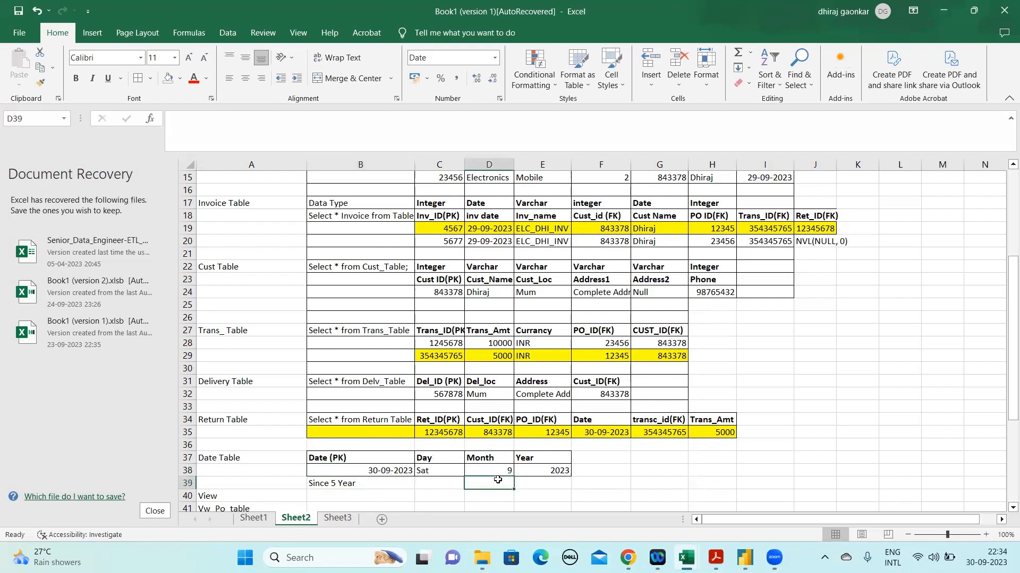
pyautogui.click(383, 475)
pyautogui.click(670, 229)
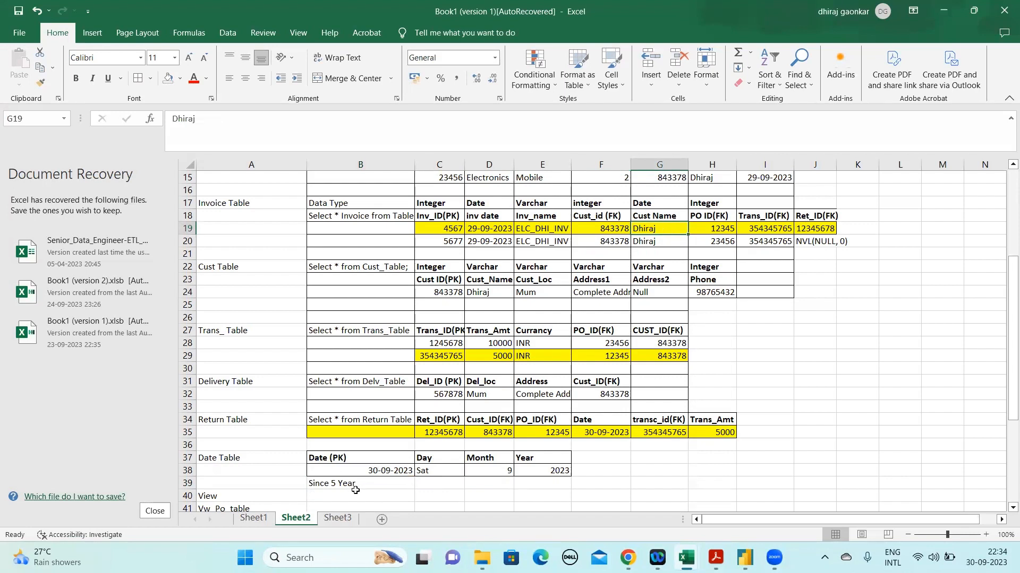
pyautogui.press('Down')
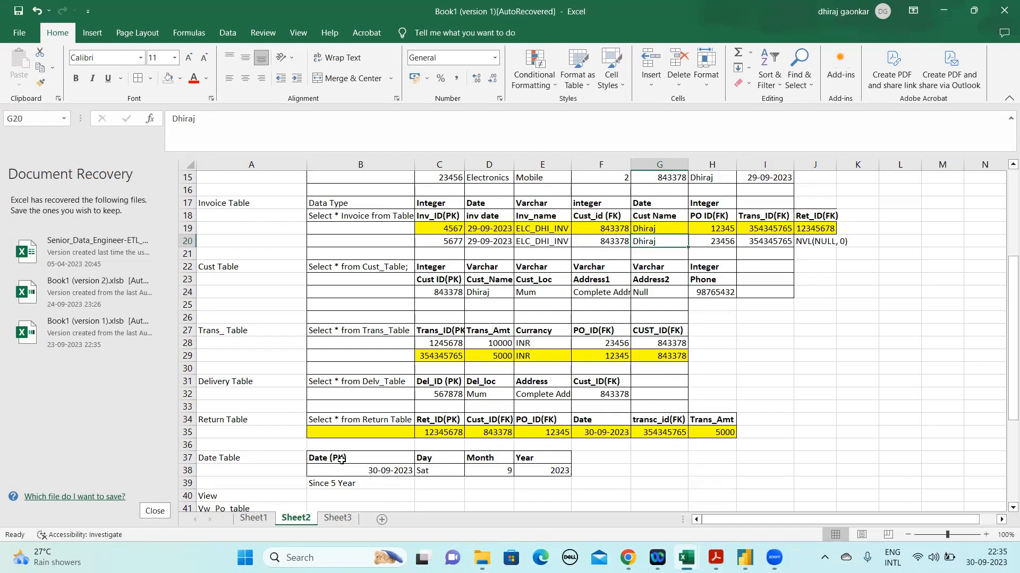
pyautogui.click(336, 523)
pyautogui.click(299, 522)
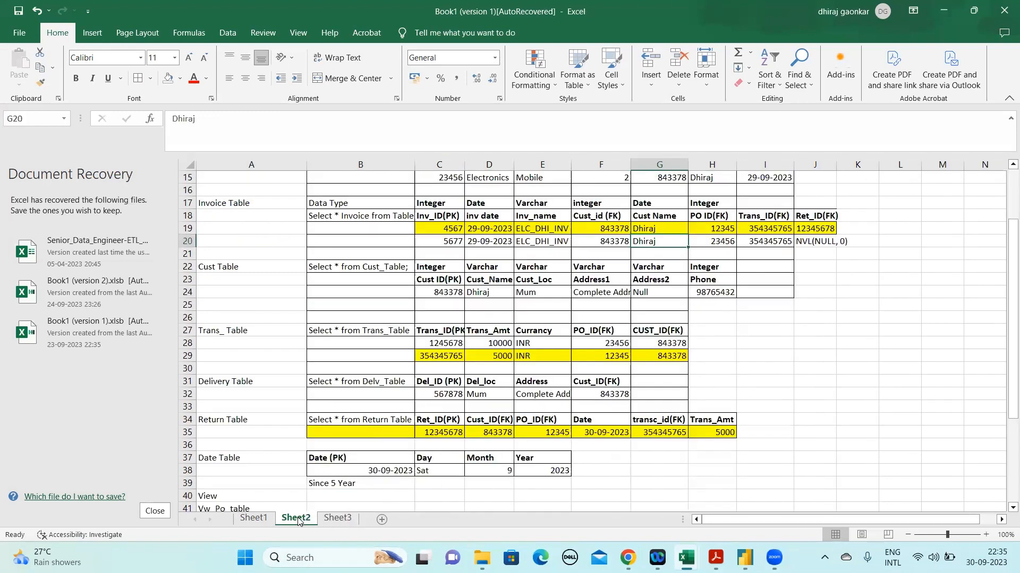
pyautogui.click(451, 314)
pyautogui.press('Up')
pyautogui.press('Up')
pyautogui.press('Up')
pyautogui.press('Up')
pyautogui.press('Up')
pyautogui.press('Up')
pyautogui.press('Up')
pyautogui.press('Up')
pyautogui.press('Up')
pyautogui.press('Up')
pyautogui.press('Up')
pyautogui.press('Up')
pyautogui.press('Up')
pyautogui.press('Up')
pyautogui.press('Up')
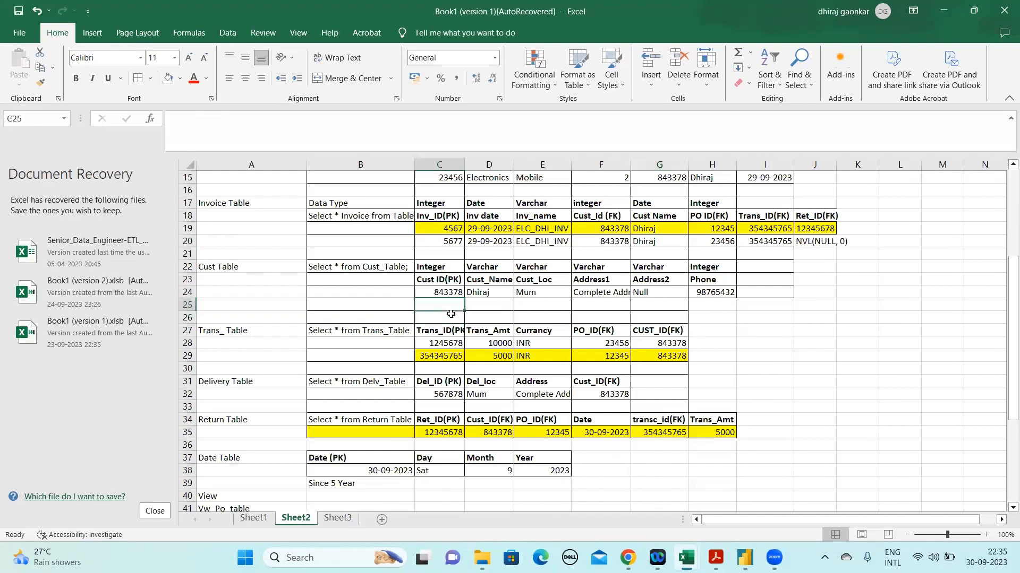
pyautogui.press('Up')
pyautogui.press('Down')
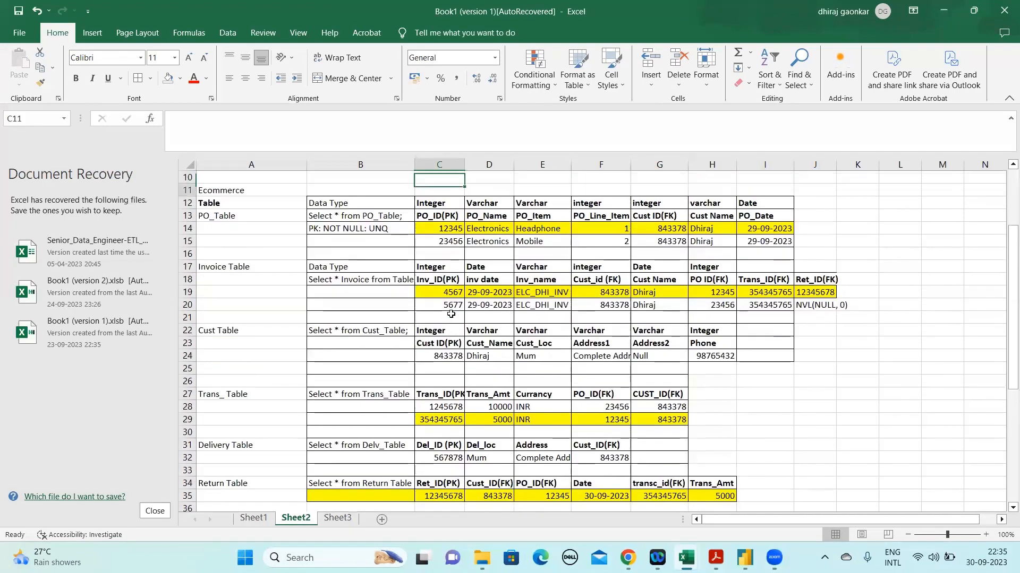
pyautogui.press('Left')
pyautogui.press('Down')
pyautogui.press('Down')
pyautogui.press('Down')
pyautogui.press('Down')
pyautogui.press('Down')
pyautogui.press('Down')
pyautogui.press('Down')
pyautogui.press('Down')
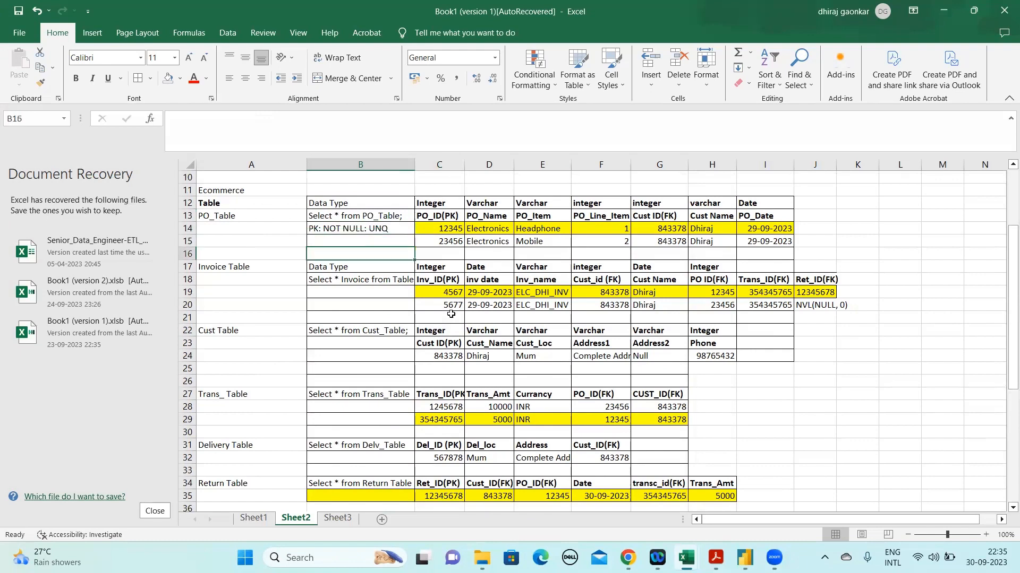
pyautogui.press('Down')
pyautogui.press('Down')
pyautogui.press('Down')
pyautogui.press('Down')
pyautogui.press('Down')
pyautogui.press('Down')
pyautogui.press('Down')
pyautogui.press('Down')
pyautogui.press('Down')
pyautogui.press('Down')
pyautogui.press('Down')
pyautogui.press('Down')
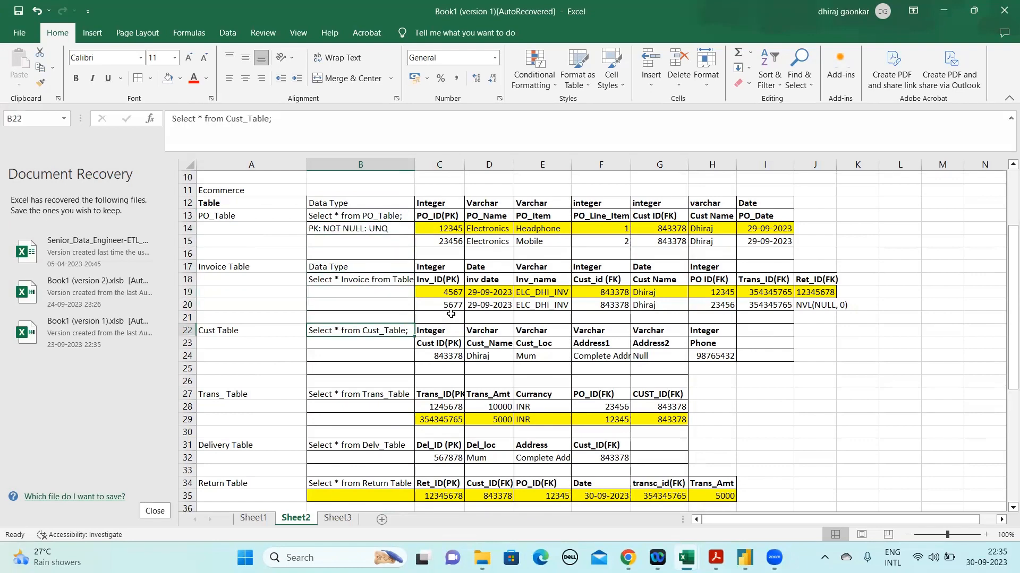
pyautogui.press('Down')
pyautogui.press('Down')
pyautogui.press('Down')
pyautogui.press('Down')
pyautogui.press('Down')
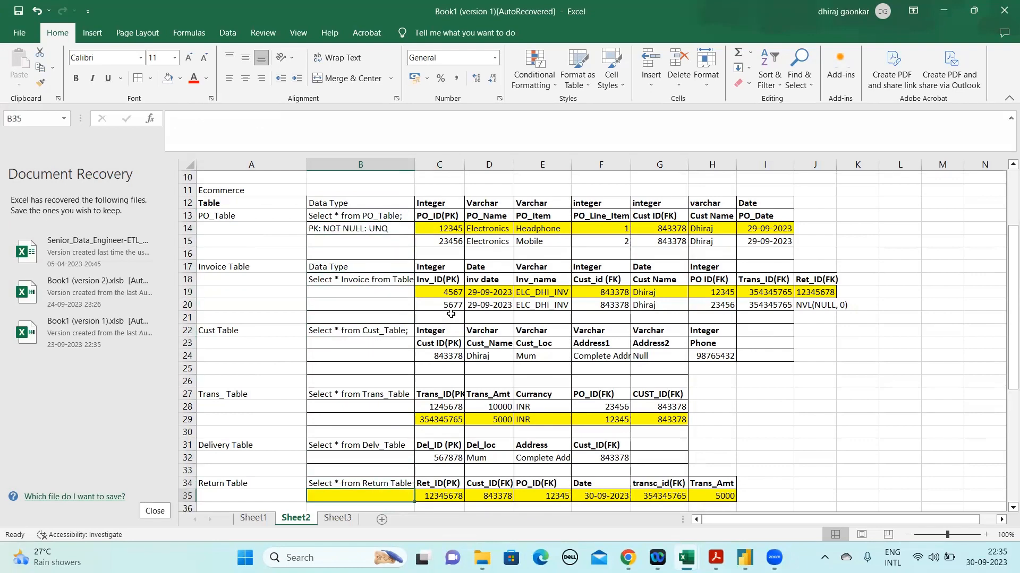
# Examine the database connection details on Sheet3 alongside the block of e-commerce tables on Sheet2
pyautogui.click(337, 519)
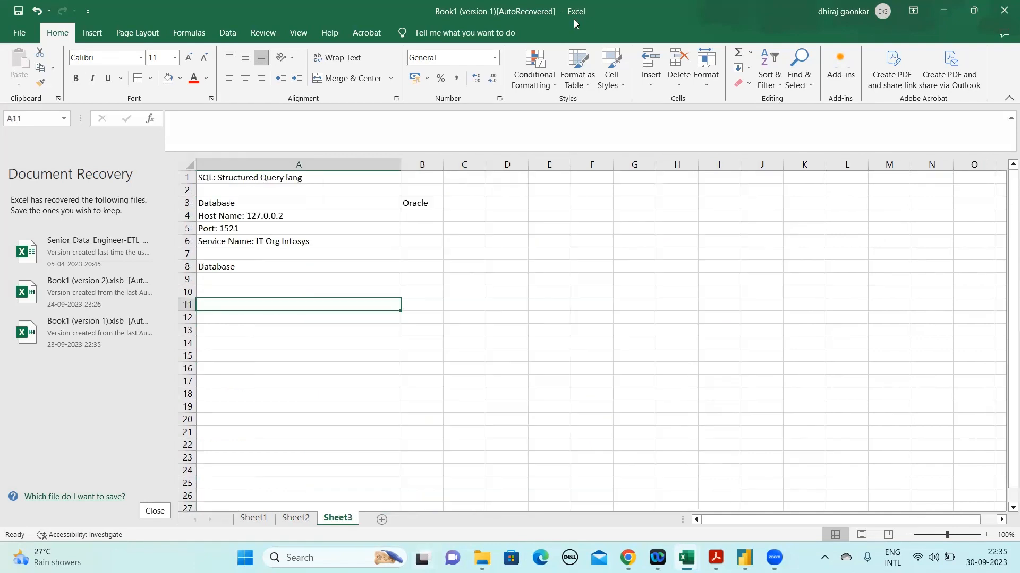
pyautogui.click(357, 276)
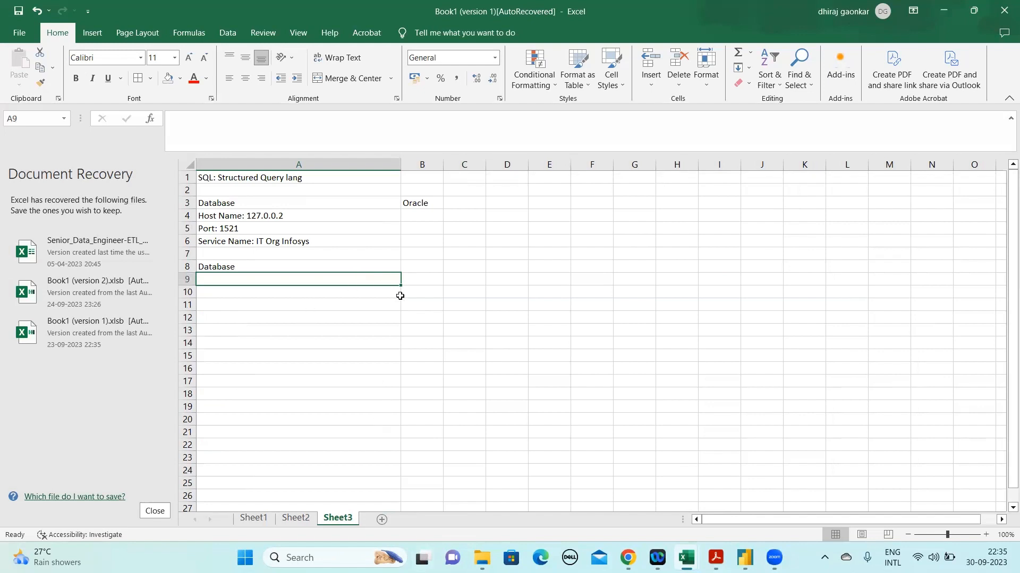
pyautogui.click(314, 291)
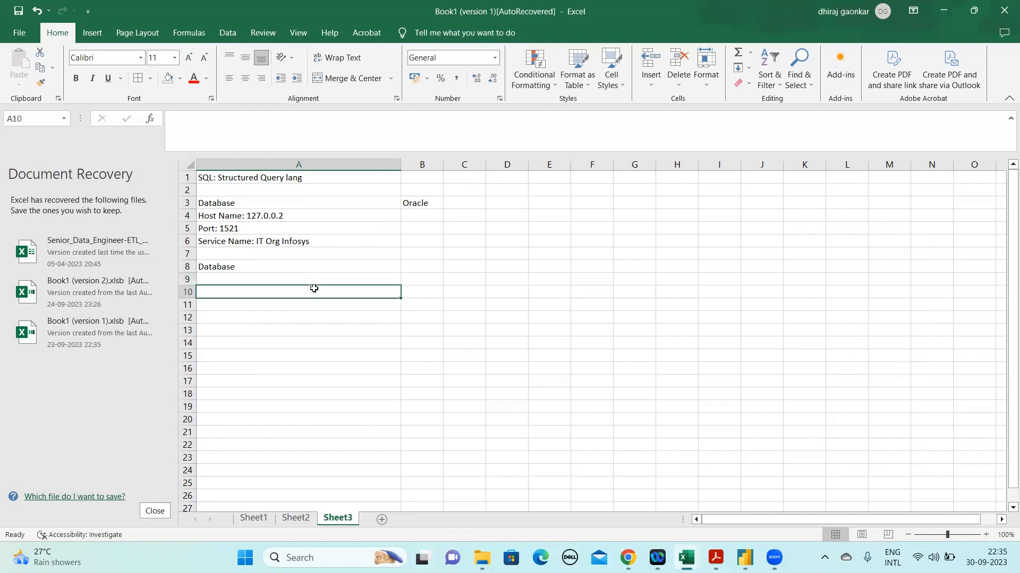
pyautogui.click(295, 518)
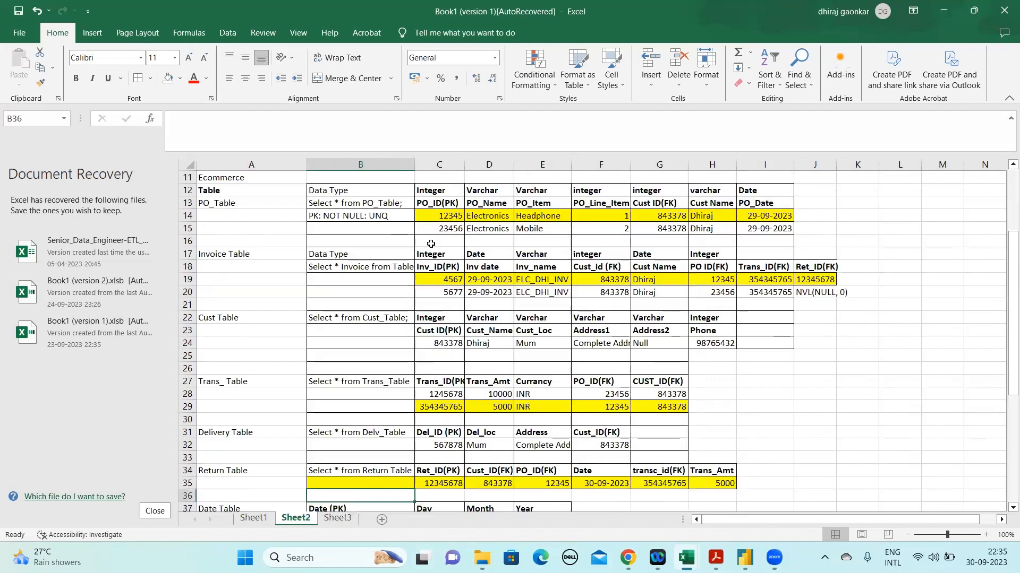
pyautogui.click(430, 243)
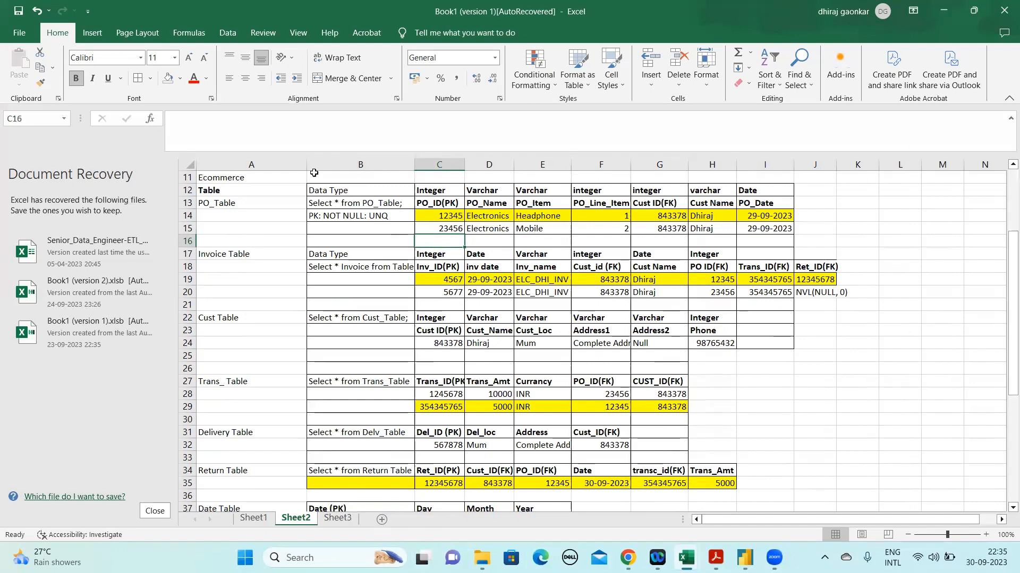
pyautogui.moveTo(253, 187); pyautogui.dragTo(678, 459)
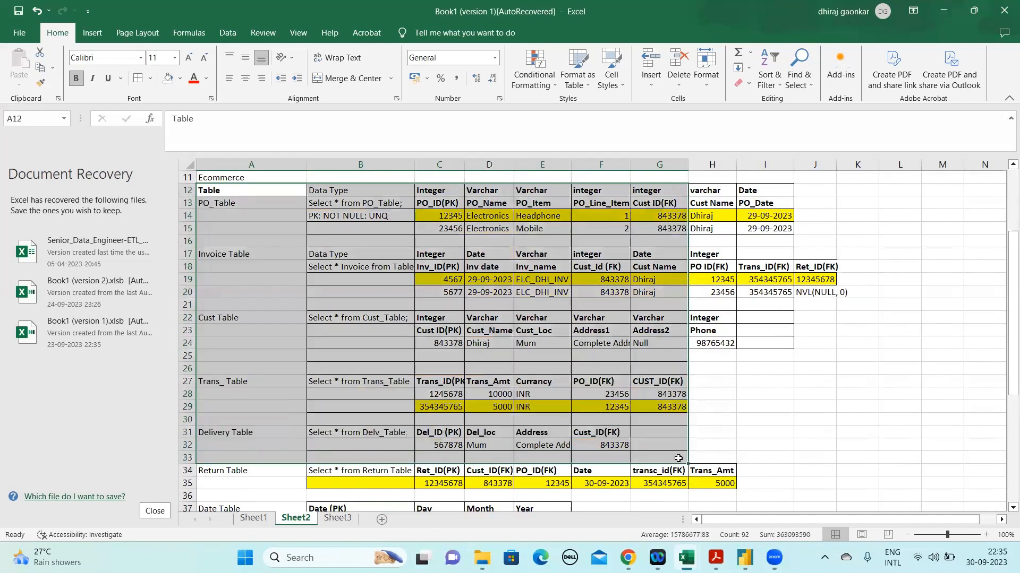
pyautogui.click(338, 519)
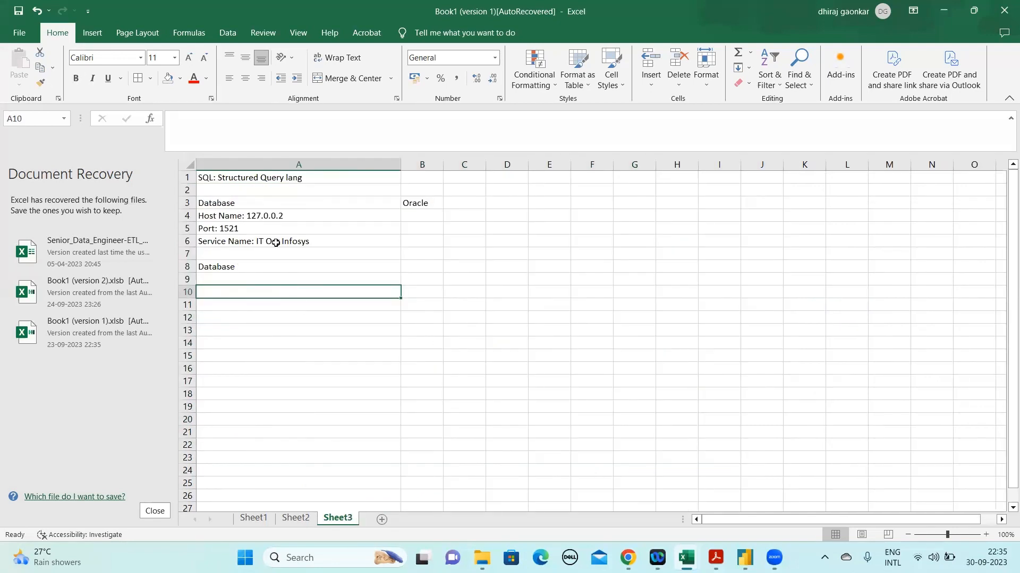
pyautogui.click(275, 242)
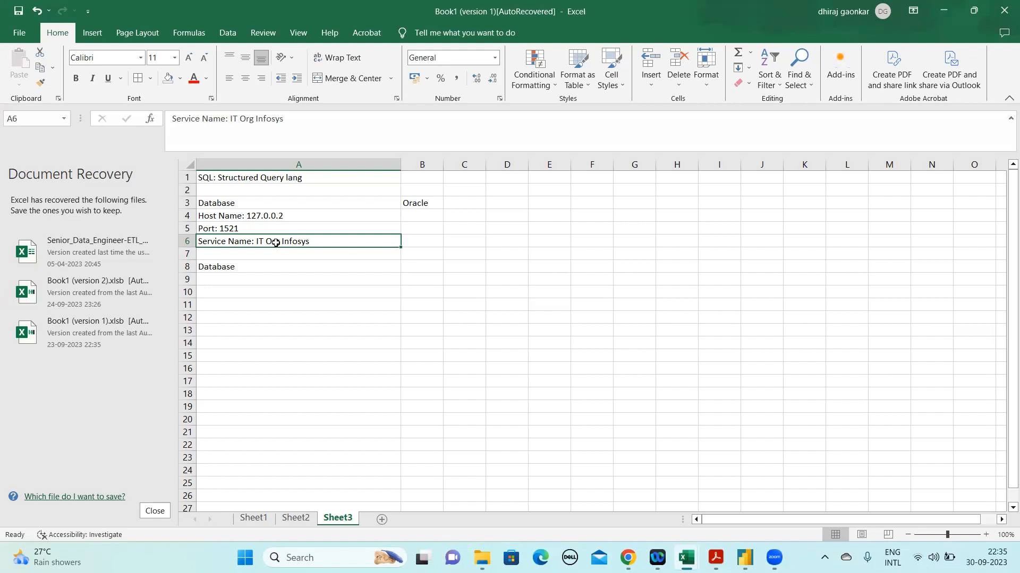
# Inspect the NVL(NULL, 0) expression in the Ret_ID(FK) column of the Invoice Table on Sheet2
pyautogui.click(296, 517)
pyautogui.click(818, 292)
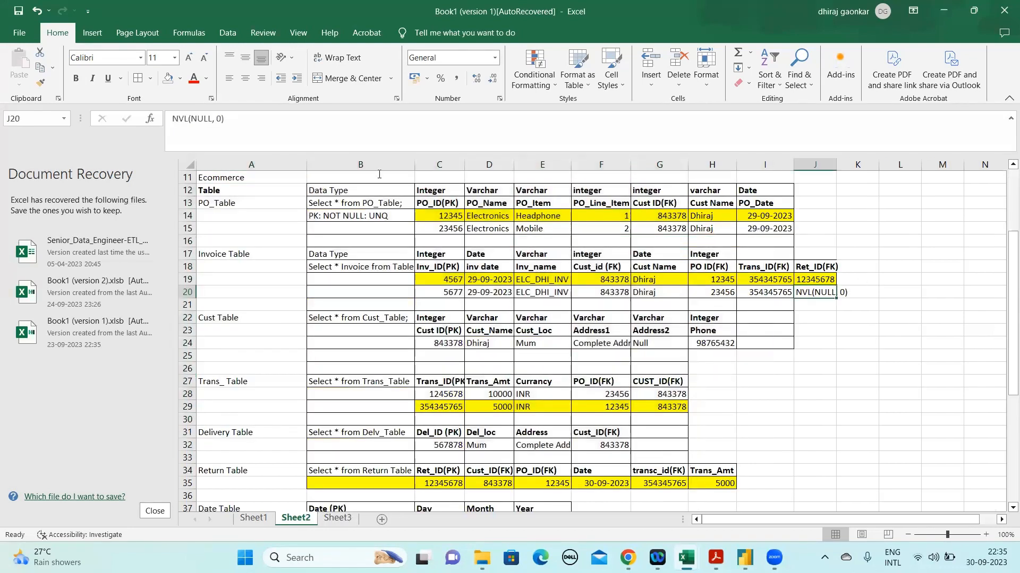
pyautogui.moveTo(229, 120); pyautogui.dragTo(169, 120)
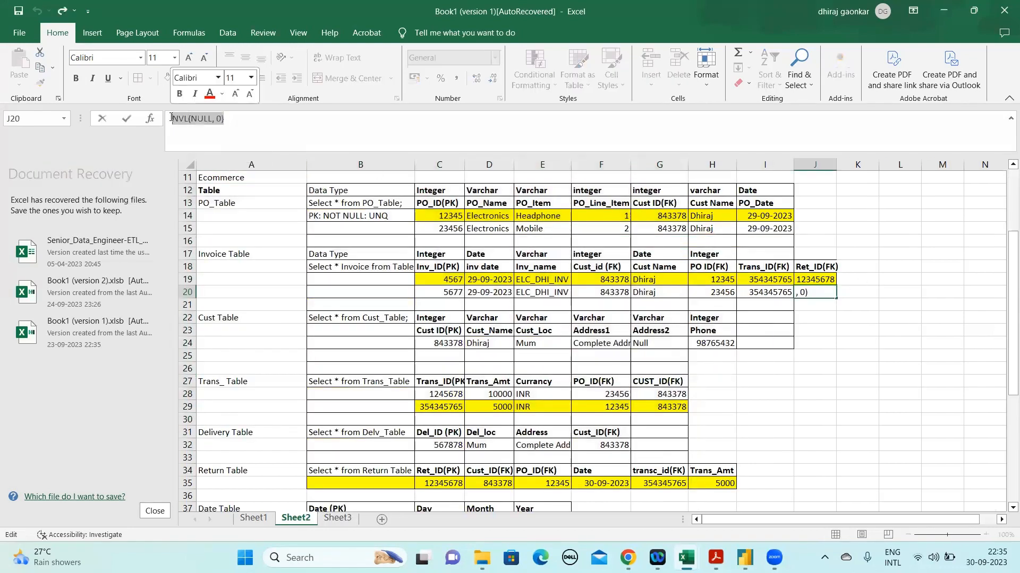
pyautogui.click(806, 307)
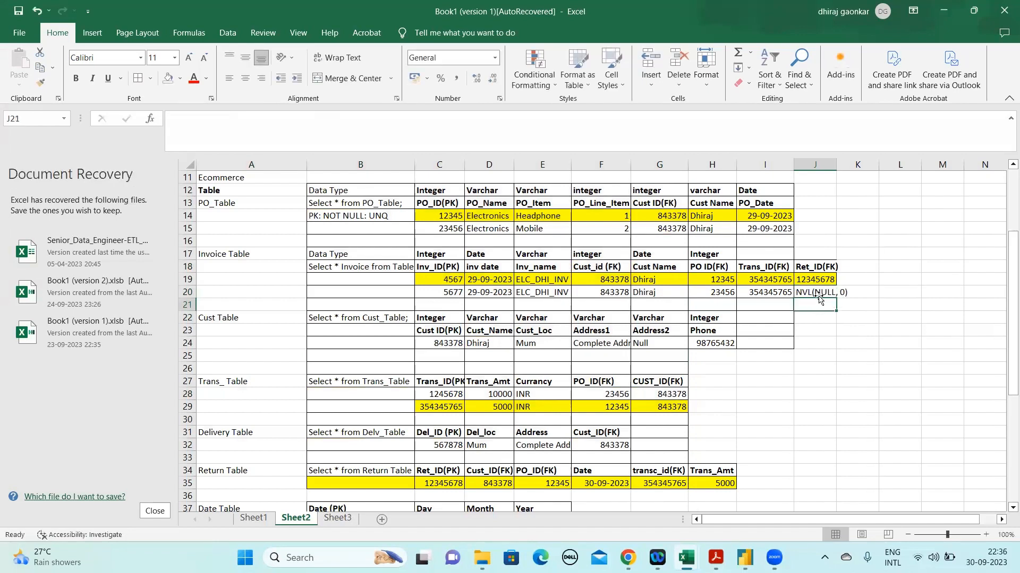
pyautogui.click(817, 292)
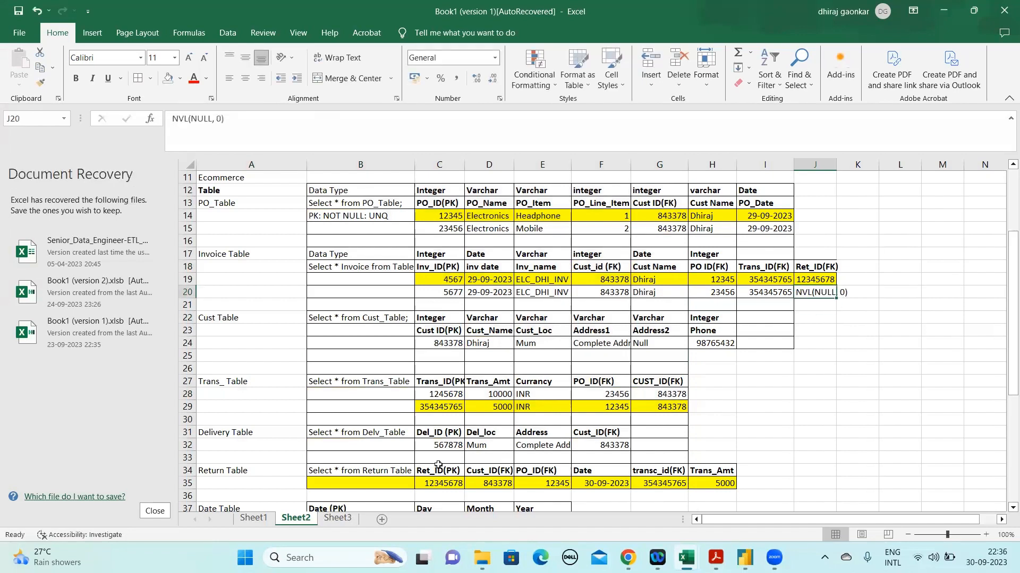
# Review the SQL and database notes in A1:B8 of Sheet3 against the tables on Sheet2
pyautogui.click(338, 518)
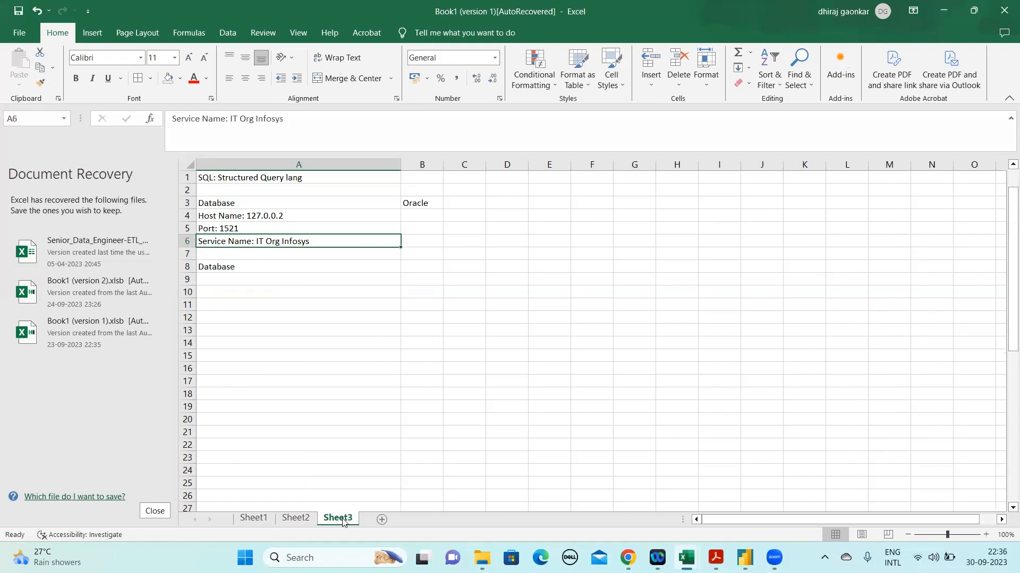
pyautogui.click(296, 305)
pyautogui.moveTo(247, 179); pyautogui.dragTo(415, 264)
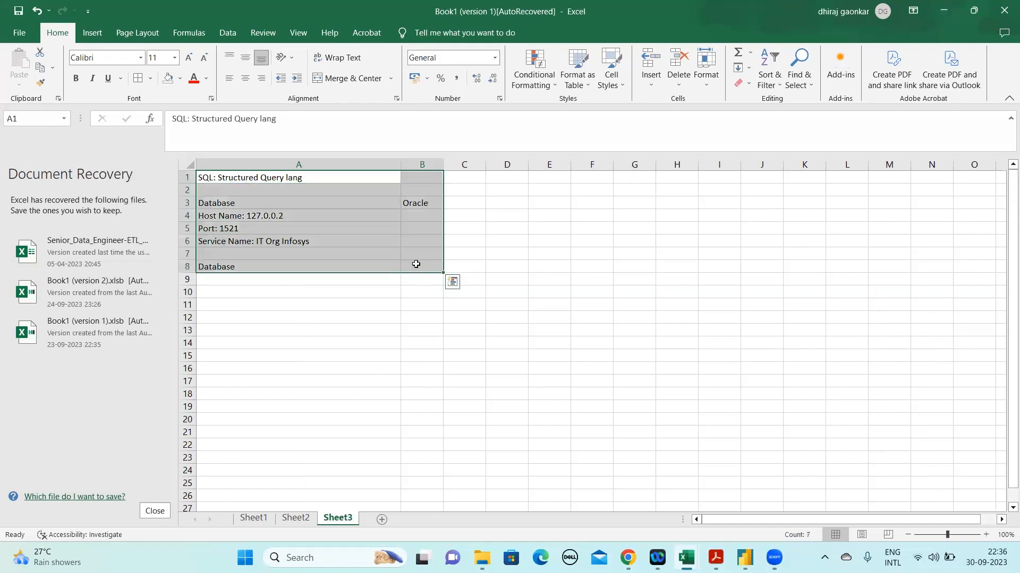
pyautogui.click(312, 329)
pyautogui.click(267, 177)
pyautogui.moveTo(299, 209); pyautogui.dragTo(422, 266)
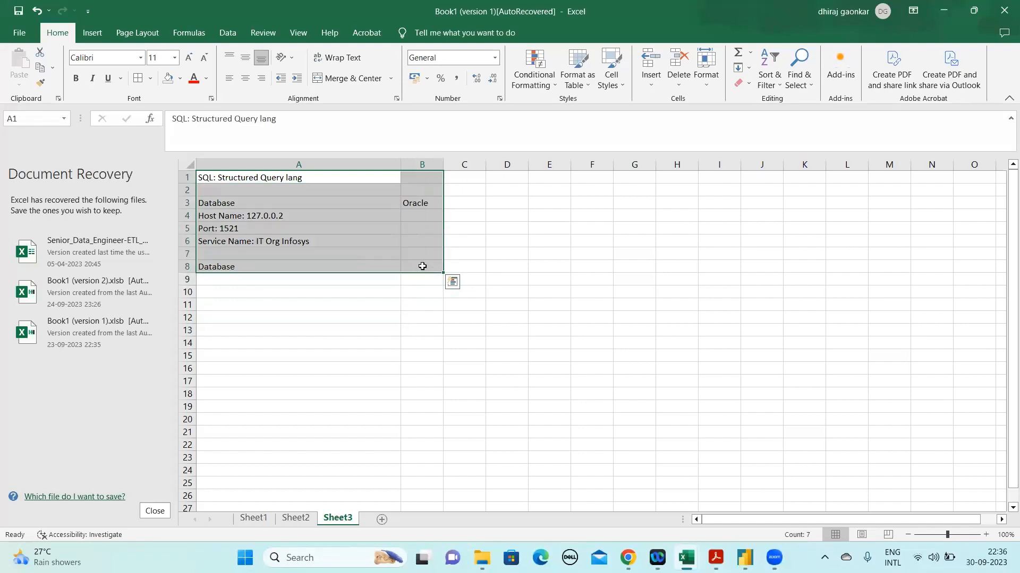
pyautogui.click(296, 519)
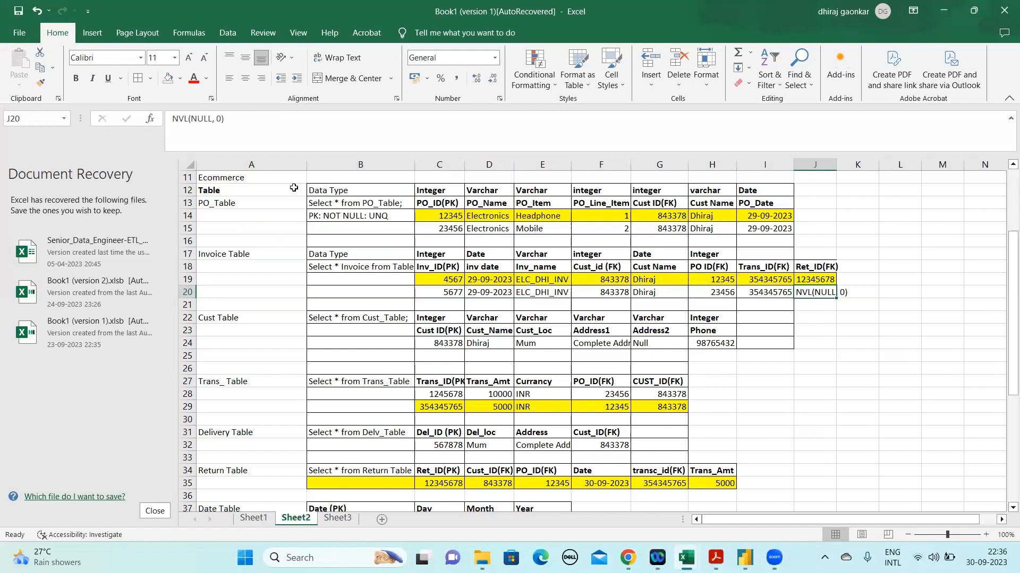
pyautogui.moveTo(294, 188); pyautogui.dragTo(734, 501)
pyautogui.click(336, 519)
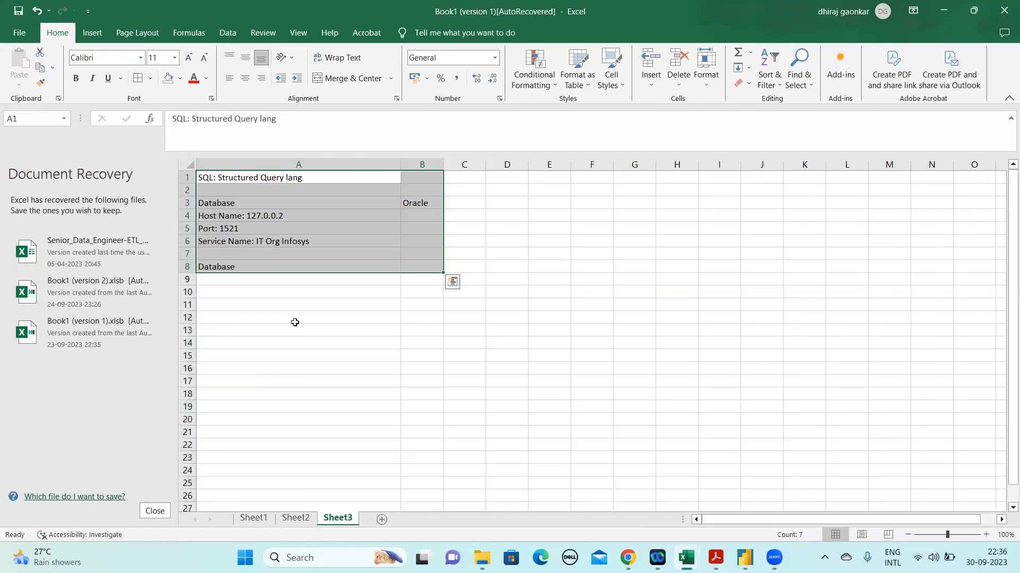
pyautogui.click(296, 240)
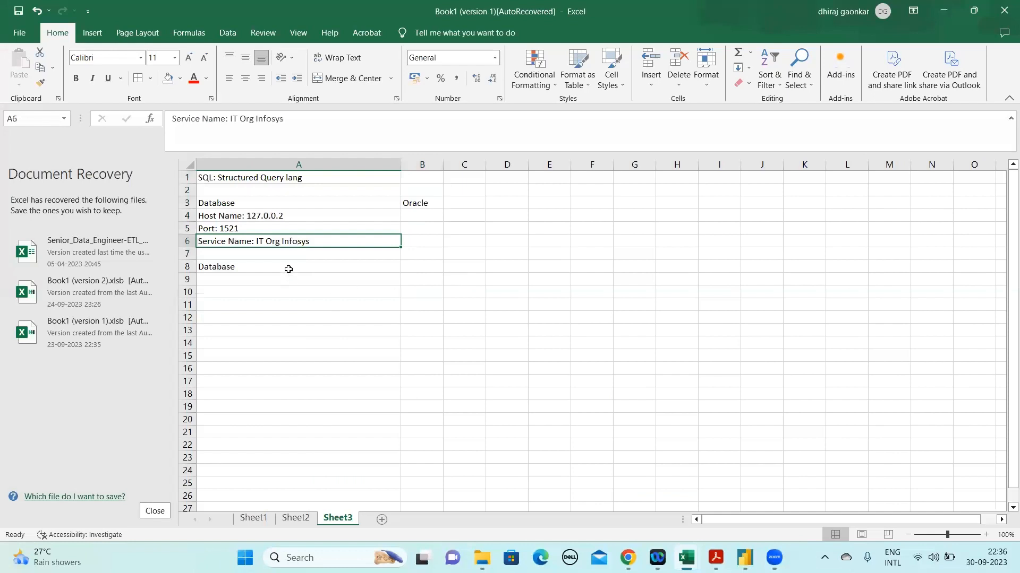
pyautogui.click(286, 267)
pyautogui.click(412, 279)
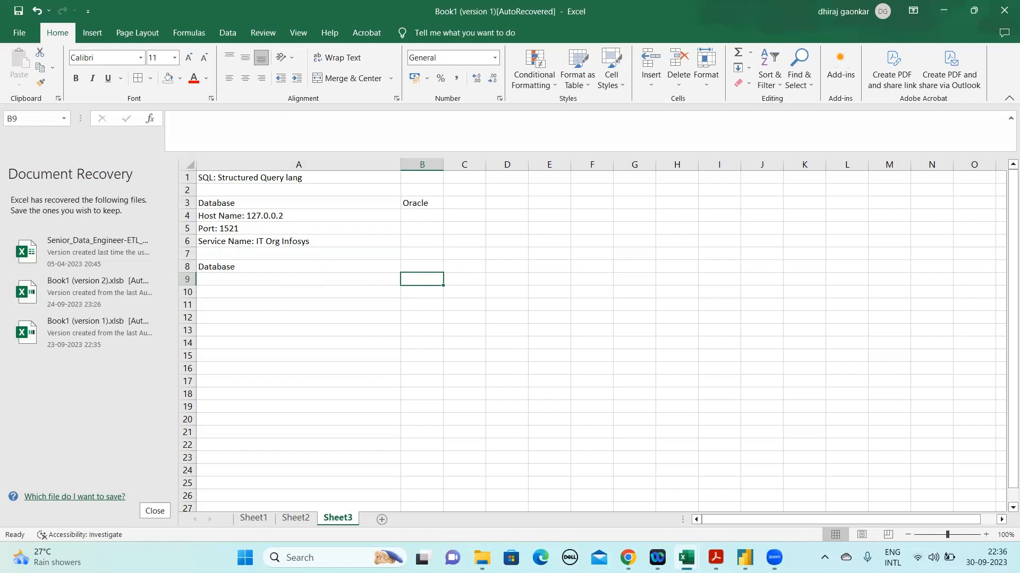
# Add a new worksheet after Sheet3 and enter the heading "Layers of Database" in cell A1
pyautogui.click(382, 520)
pyautogui.click(235, 215)
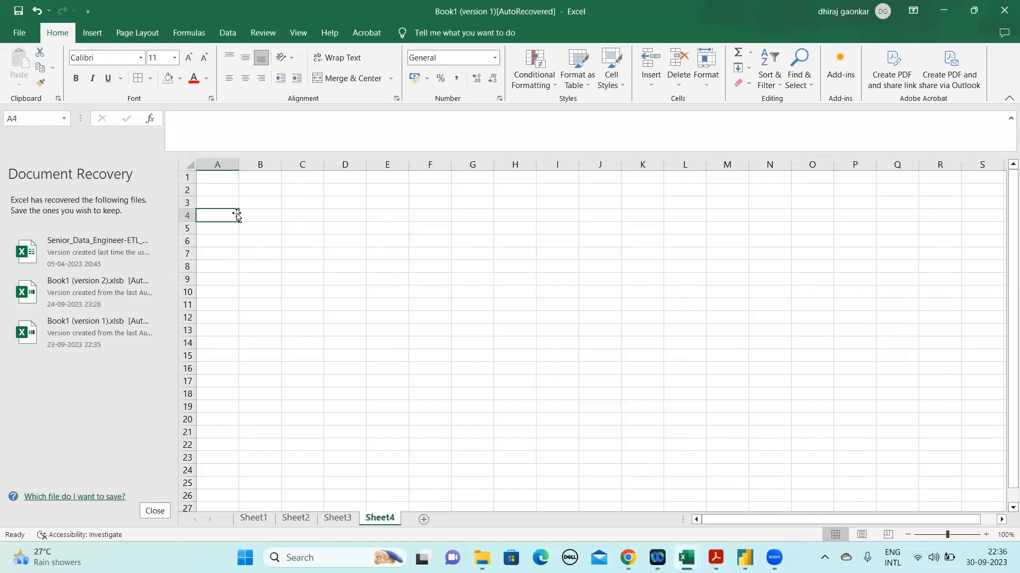
pyautogui.press('Up')
pyautogui.press('Up')
pyautogui.press('Up')
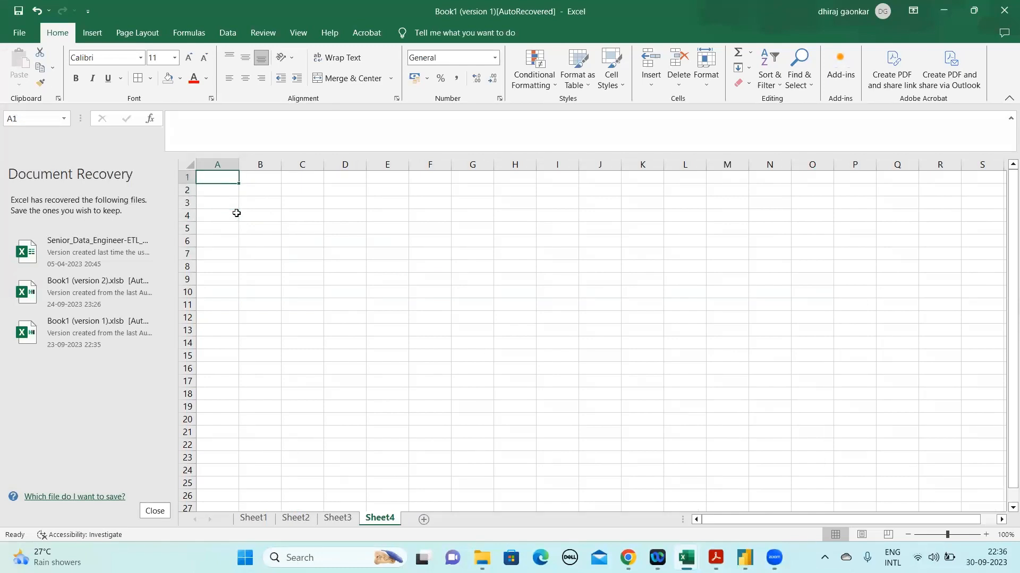
pyautogui.write('Layer')
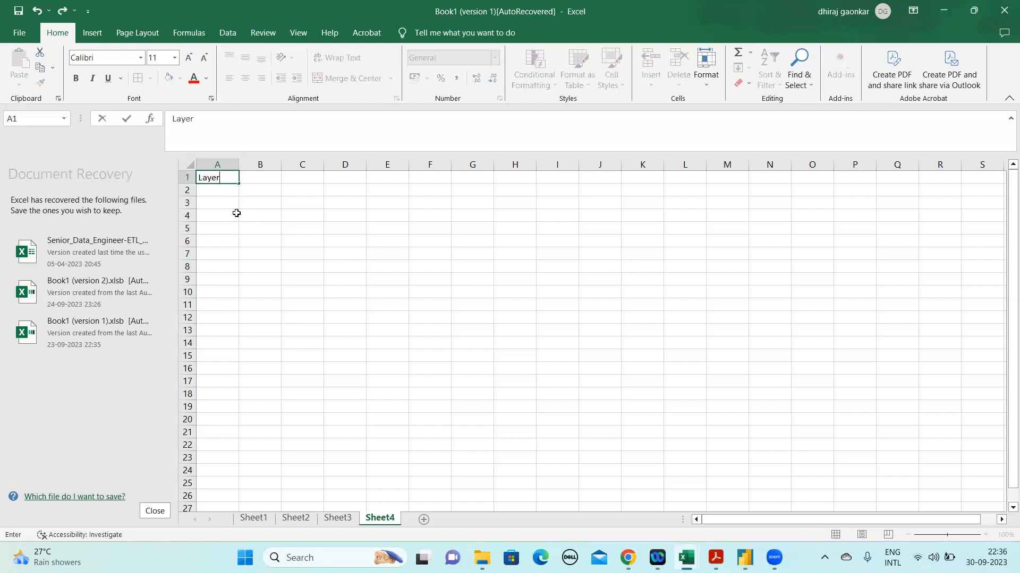
pyautogui.write('s of Database')
pyautogui.press('Return')
# Make the "Layers of Database" heading in cell A1 bold
pyautogui.press('Up')
pyautogui.press('Right')
pyautogui.press('Left')
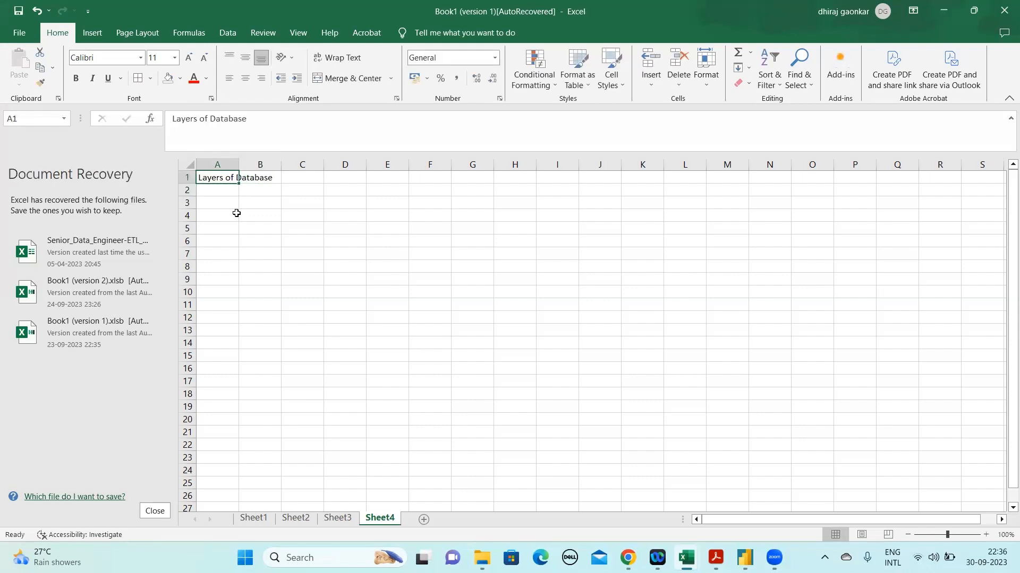
pyautogui.hotkey('ctrl', 'b')
pyautogui.hotkey('ctrl', 'b')
pyautogui.hotkey('ctrl', 'b')
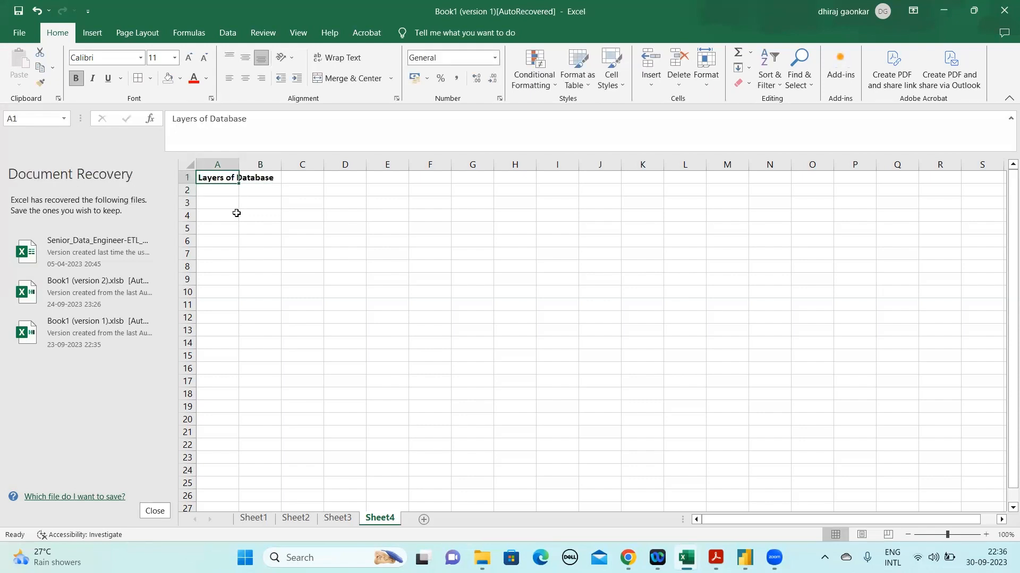
# Fit column A to its heading's width and enter "Source" in cell A2
pyautogui.doubleClick(241, 165)
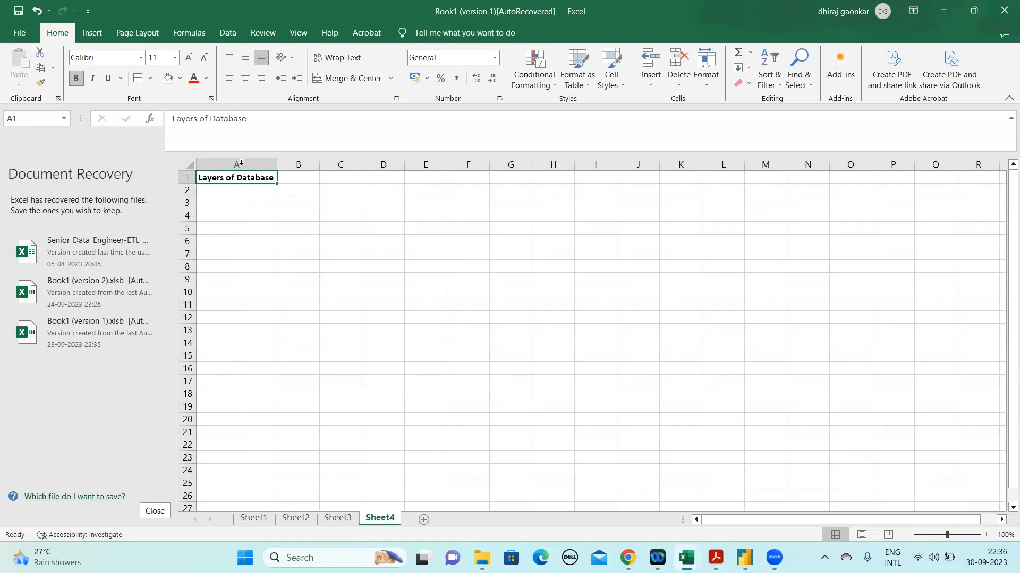
pyautogui.press('Down')
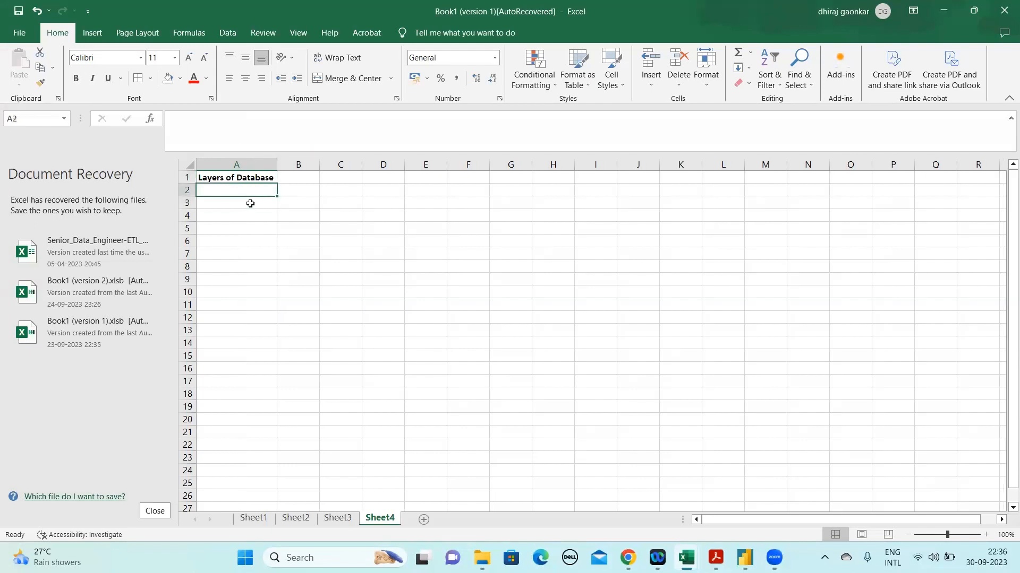
pyautogui.write('Source')
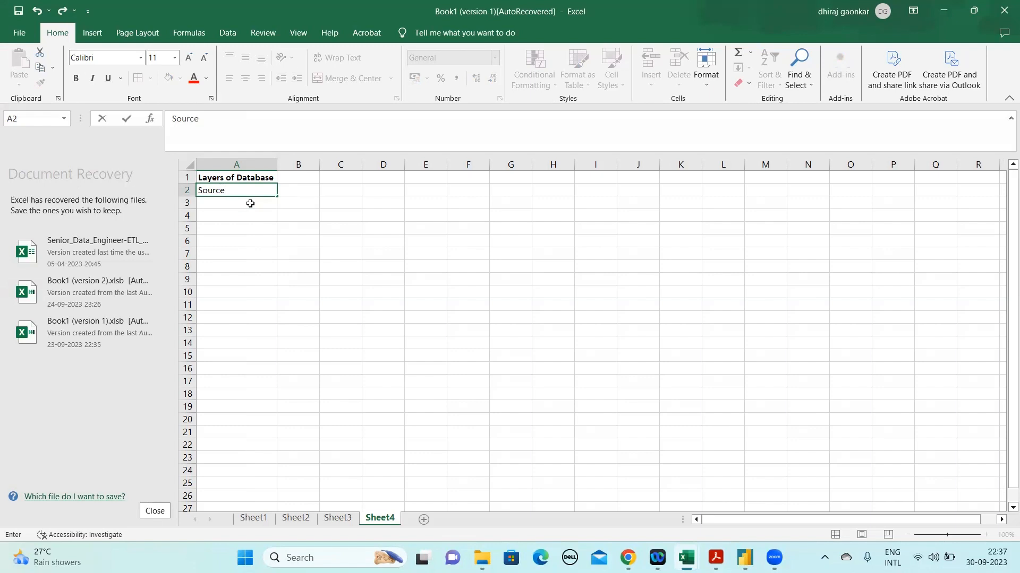
pyautogui.press('Return')
pyautogui.press('Up')
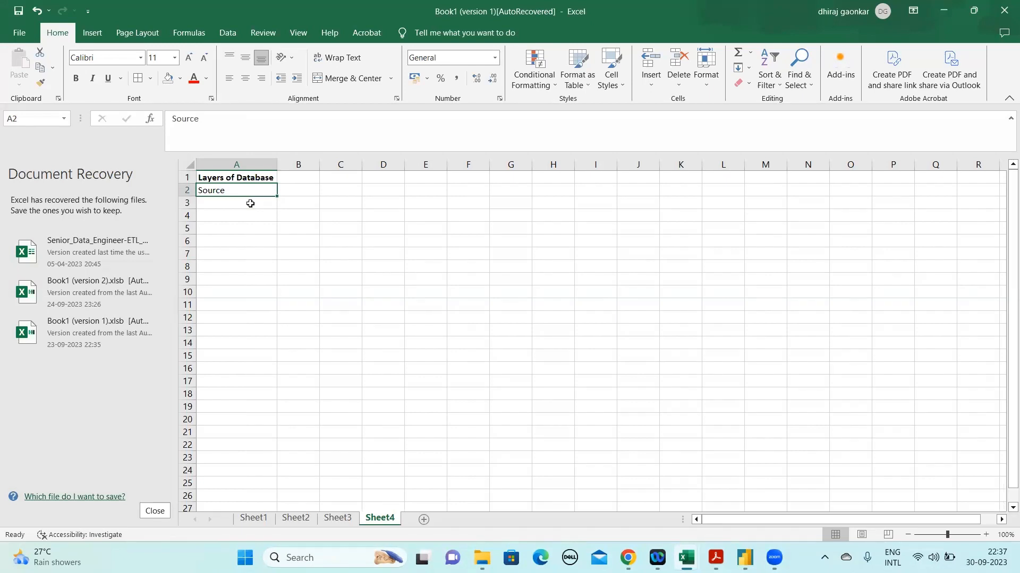
pyautogui.click(250, 204)
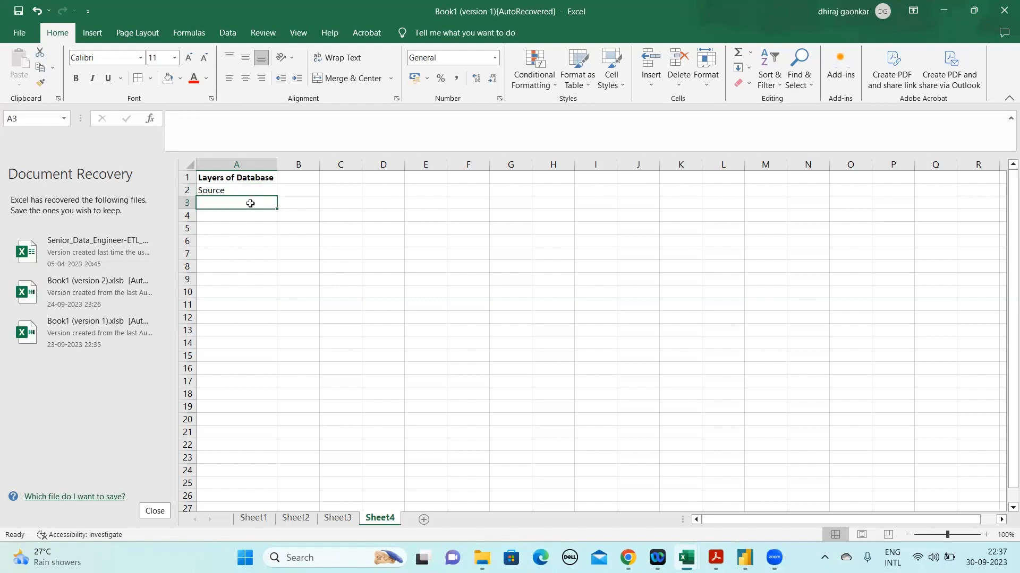
pyautogui.press('Up')
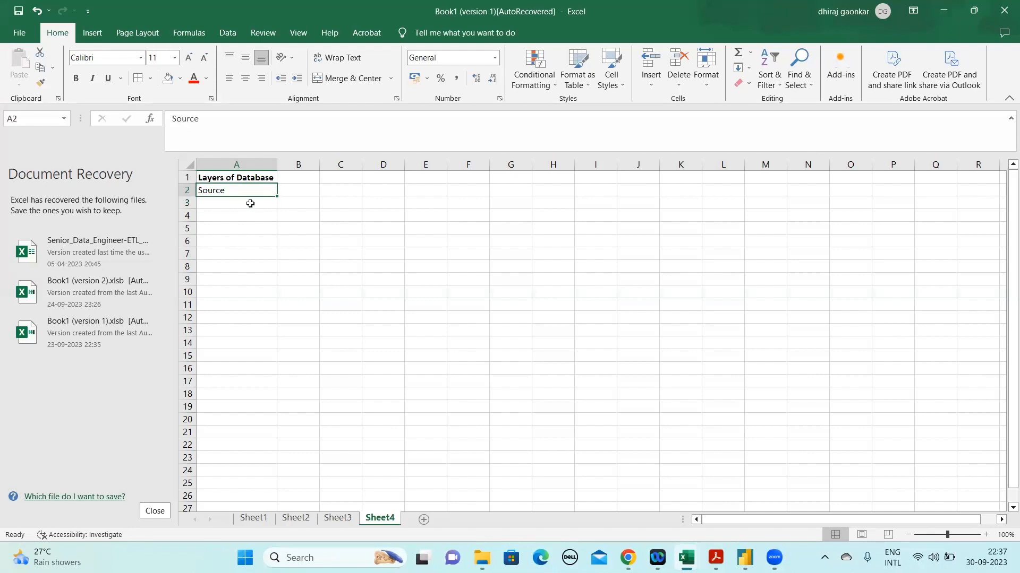
pyautogui.click(250, 203)
pyautogui.click(251, 204)
pyautogui.press('Up')
pyautogui.hotkey('shift', 'Right')
pyautogui.hotkey('shift', 'Left')
pyautogui.press('Up')
pyautogui.press('Down')
pyautogui.press('Down')
pyautogui.press('Up')
pyautogui.press('Down')
pyautogui.press('Up')
# Enter "Sta" in cell A4, leaving row 3 blank below the Source entry
pyautogui.press('Down')
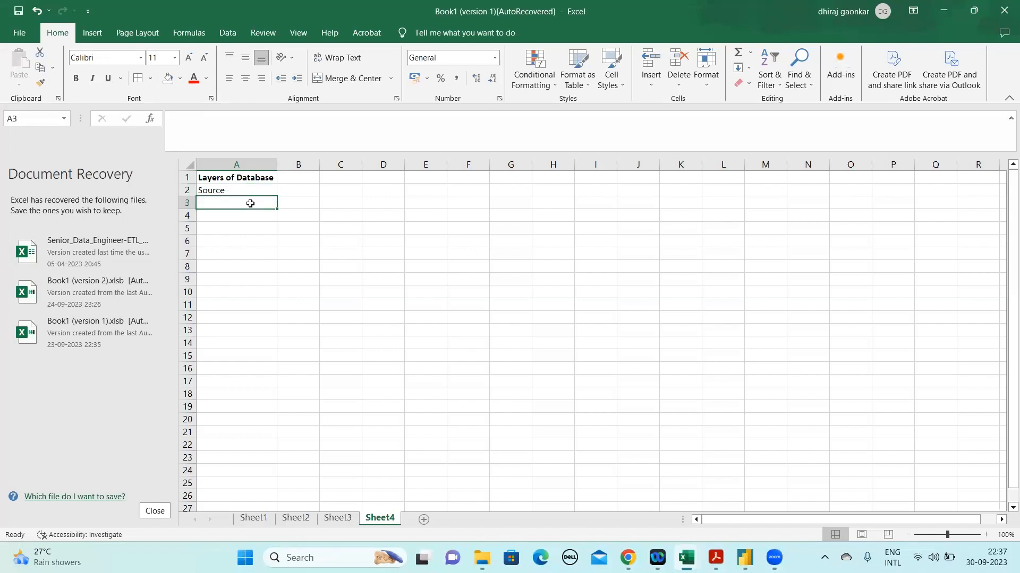
pyautogui.press('Down')
pyautogui.write('Sta')
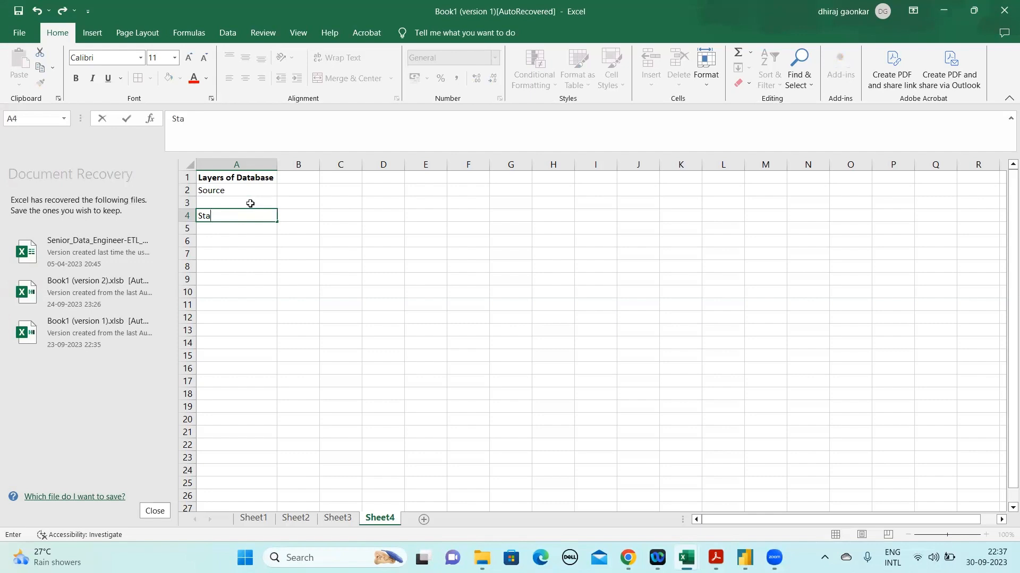
pyautogui.press('Up')
pyautogui.press('Up')
pyautogui.click(248, 116)
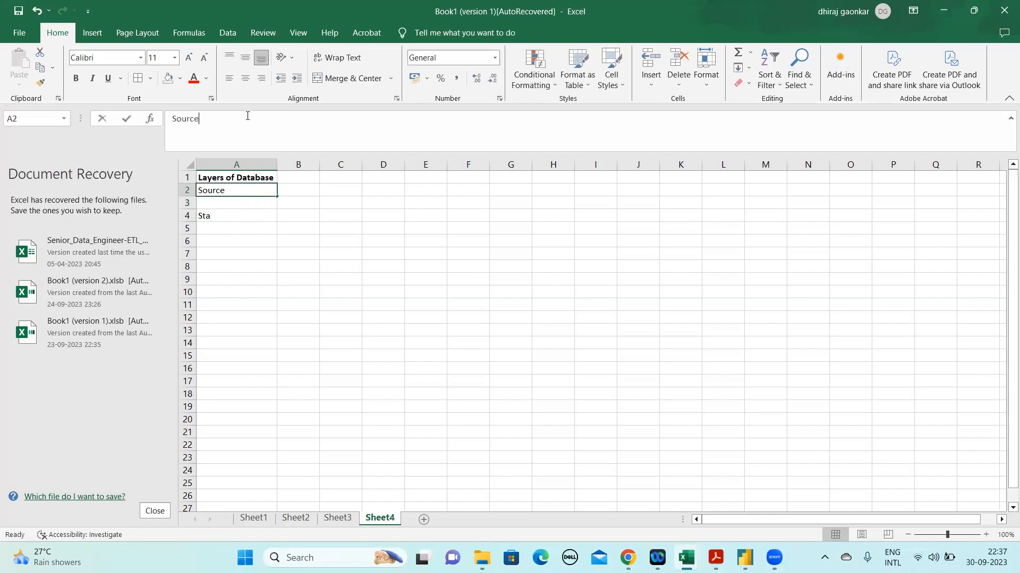
pyautogui.click(241, 181)
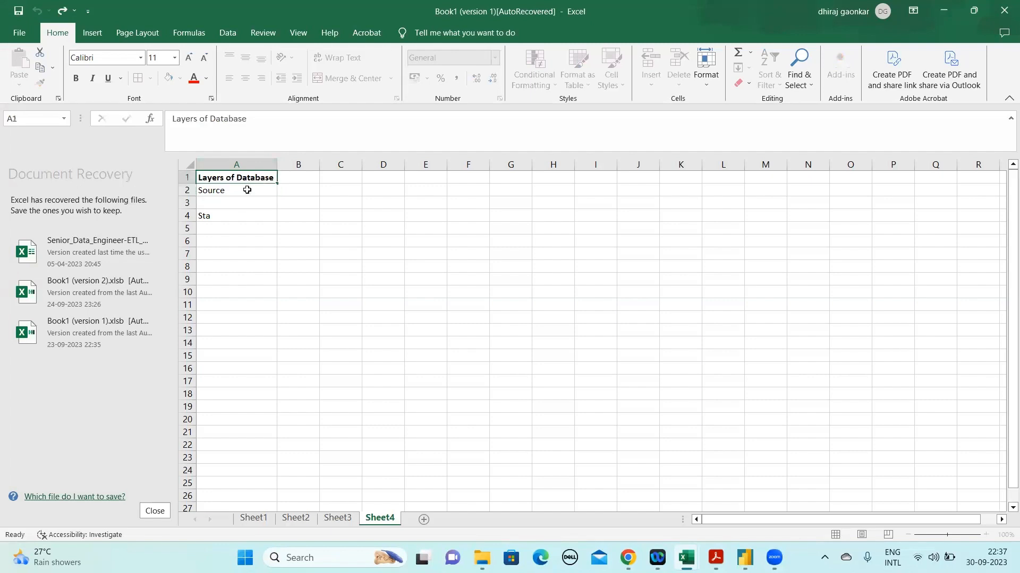
pyautogui.click(243, 192)
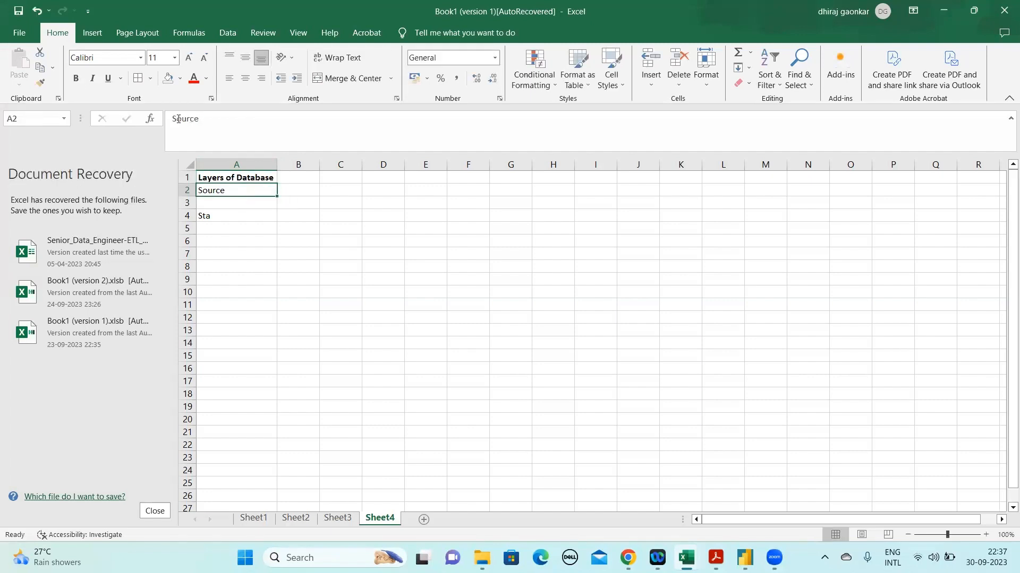
# Enter the column heading "Schema" in cell B1 and make it bold
pyautogui.click(290, 178)
pyautogui.write('Sch')
pyautogui.press('BackSpace')
pyautogui.write('hems')
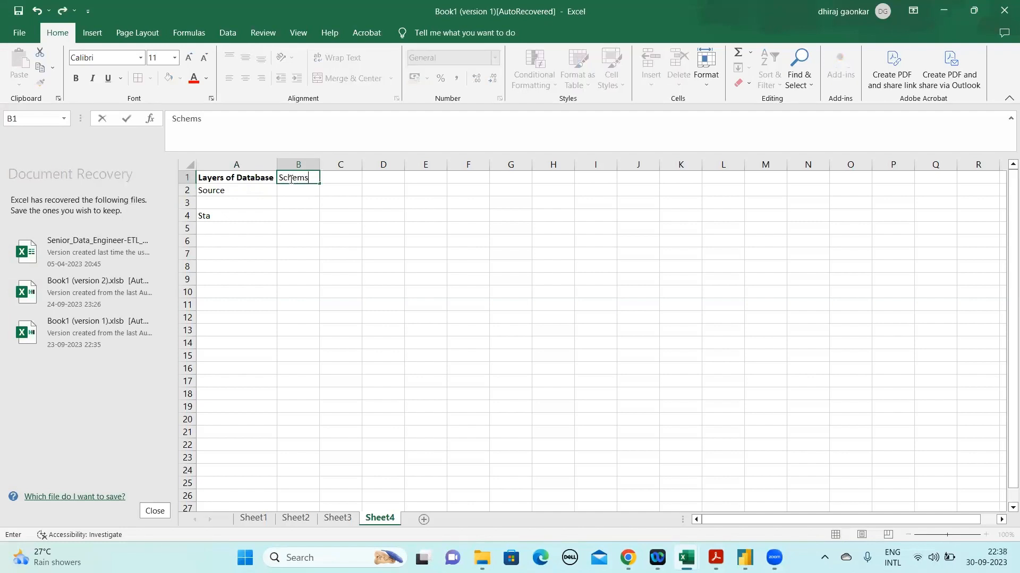
pyautogui.press('Return')
pyautogui.click(291, 179)
pyautogui.click(236, 123)
pyautogui.press('BackSpace')
pyautogui.write('a')
pyautogui.press('Return')
pyautogui.press('Up')
pyautogui.hotkey('ctrl', 'b')
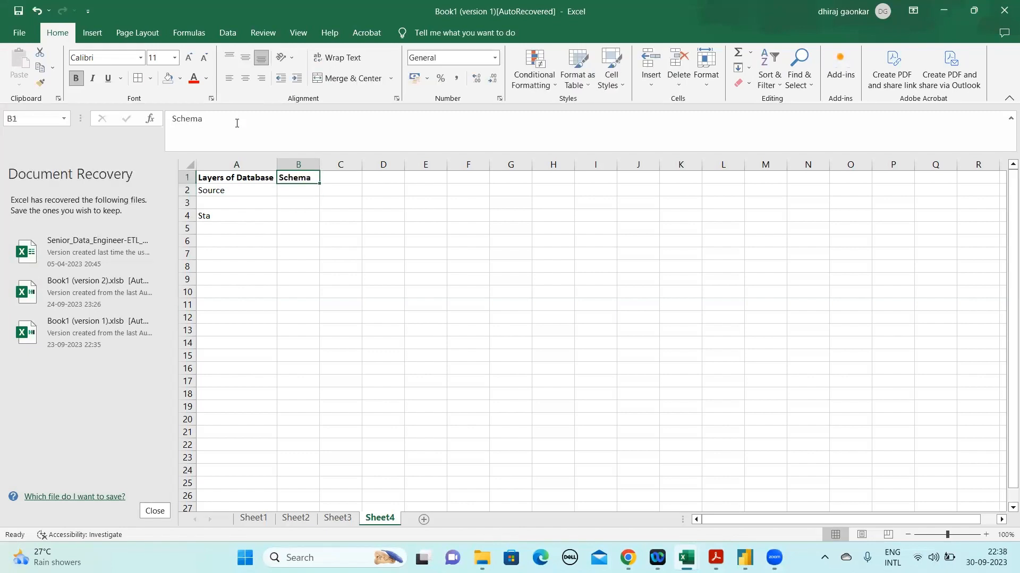
# Enter "DDL, DML, DCL" in cell B2 as the schema entry for the Source layer
pyautogui.press('Down')
pyautogui.press('Left')
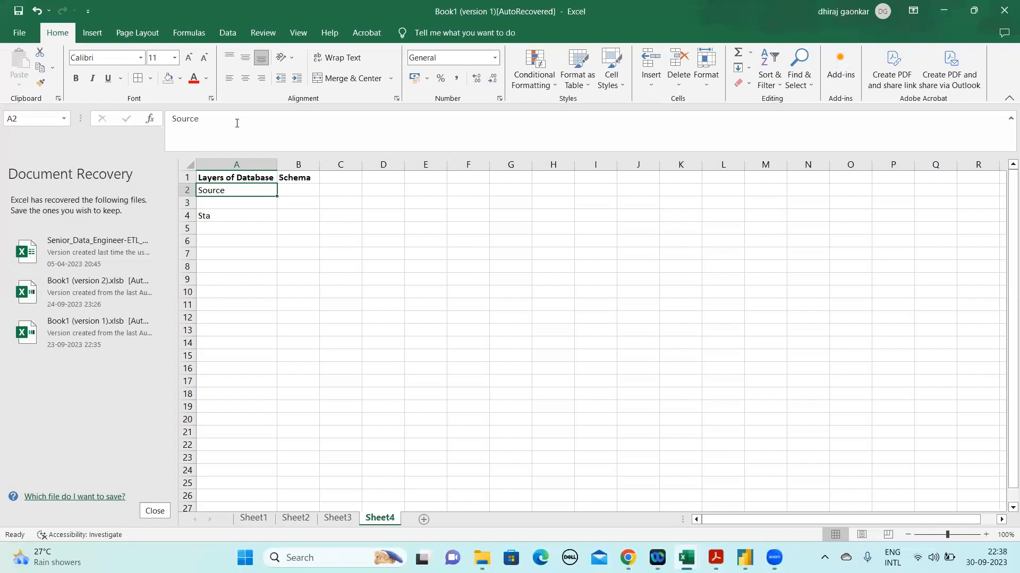
pyautogui.press('Right')
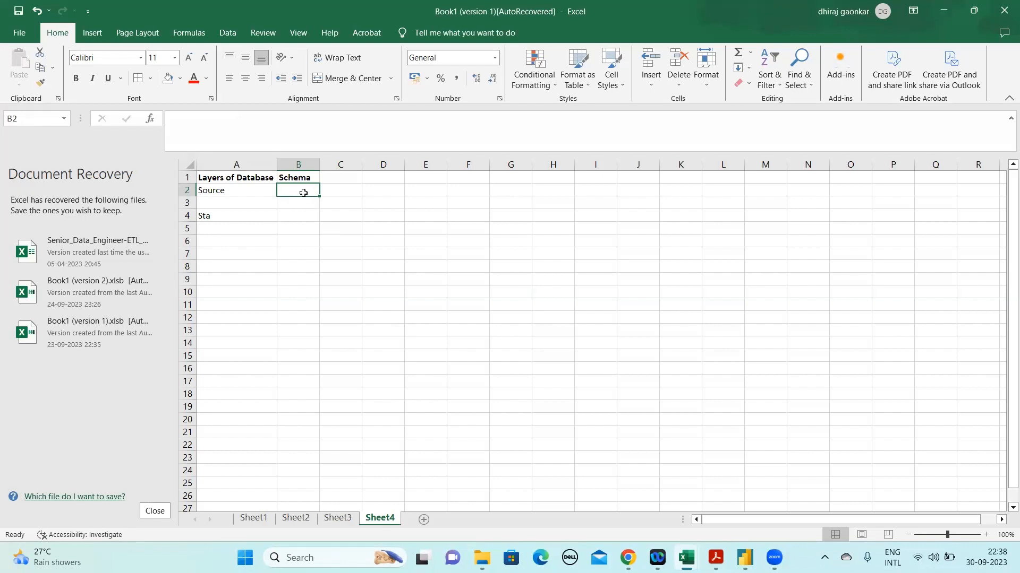
pyautogui.write('DML')
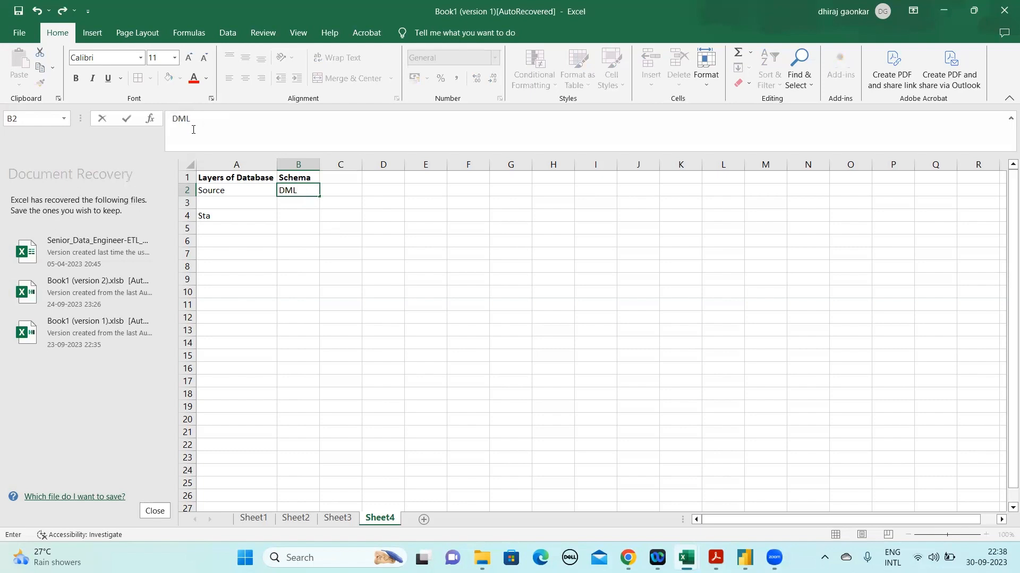
pyautogui.moveTo(193, 129); pyautogui.dragTo(169, 122)
pyautogui.press('BackSpace')
pyautogui.write('DDL, DML, DCL')
pyautogui.press('Return')
pyautogui.press('Up')
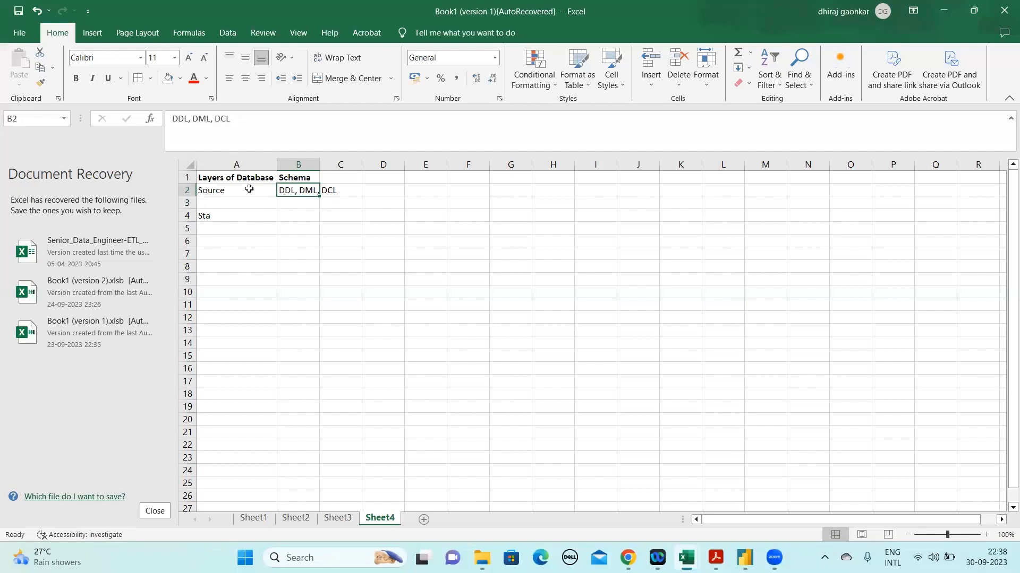
# Examine the DDL part of the Source schema entry in B2 alongside the table definitions and PO_Table query on Sheet2
pyautogui.click(232, 119)
pyautogui.moveTo(231, 119); pyautogui.dragTo(171, 119)
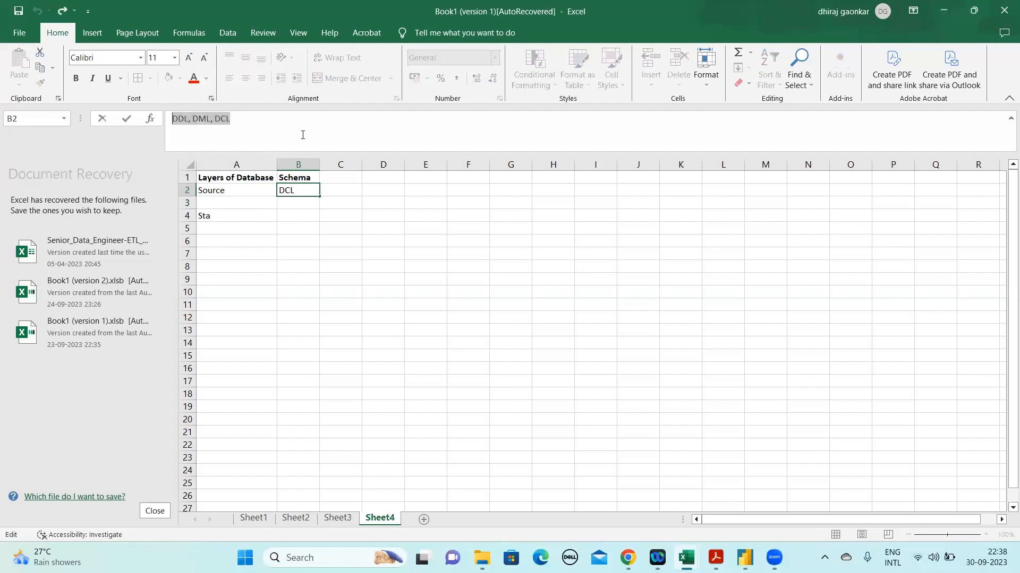
pyautogui.click(185, 118)
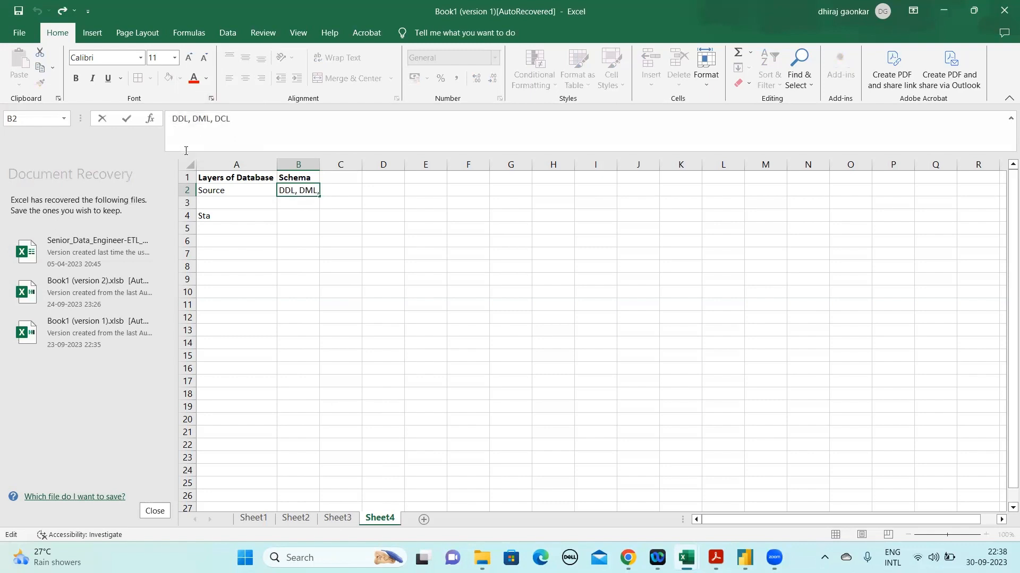
pyautogui.moveTo(188, 118); pyautogui.dragTo(173, 118)
pyautogui.click(296, 518)
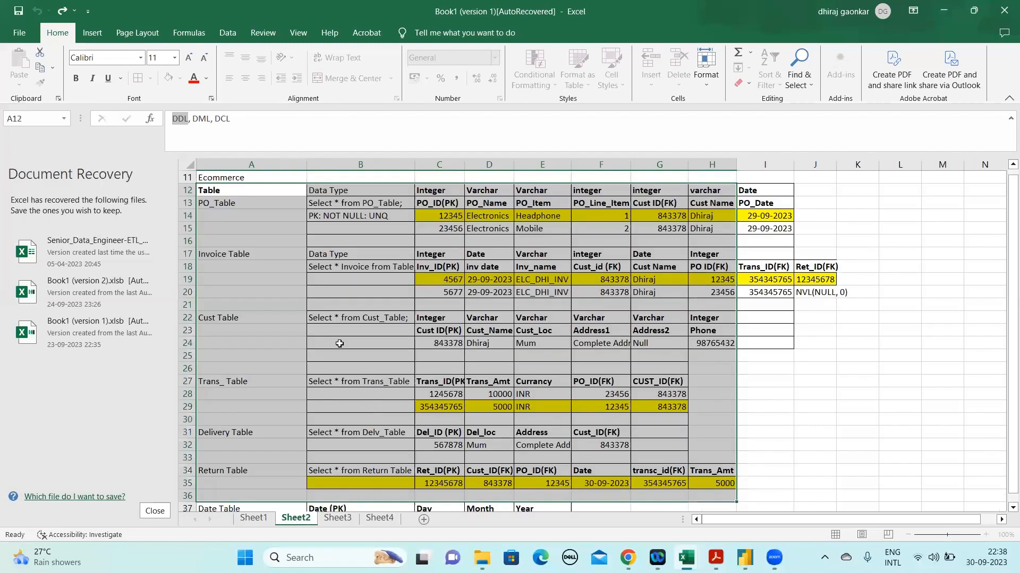
pyautogui.click(339, 331)
pyautogui.click(376, 202)
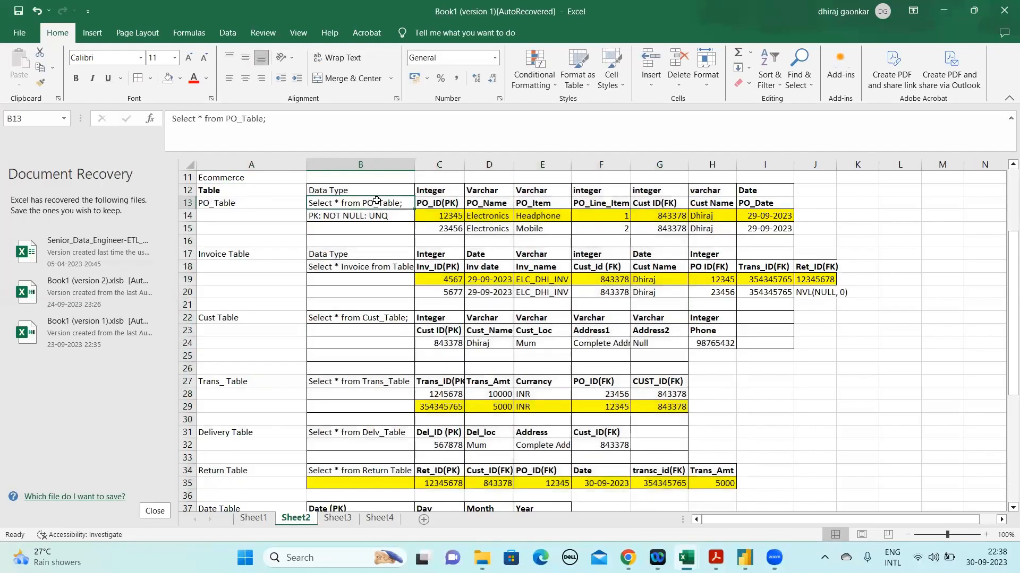
pyautogui.click(379, 518)
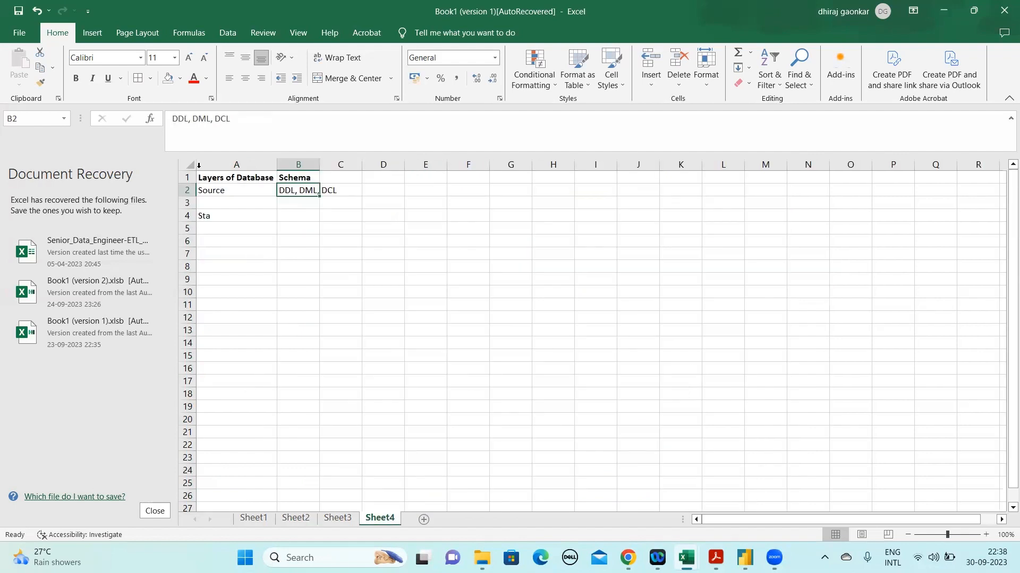
# Examine the DML part of the entry in B2 alongside the PO_Table data rows C14:J15 on Sheet2
pyautogui.click(192, 118)
pyautogui.doubleClick(166, 119)
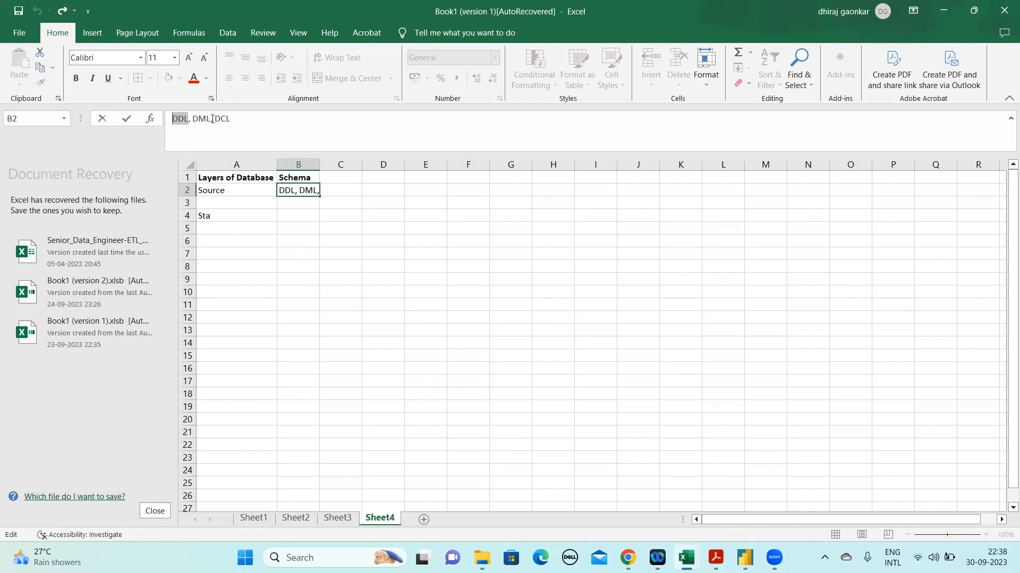
pyautogui.moveTo(213, 119); pyautogui.dragTo(194, 119)
pyautogui.click(335, 516)
pyautogui.click(302, 519)
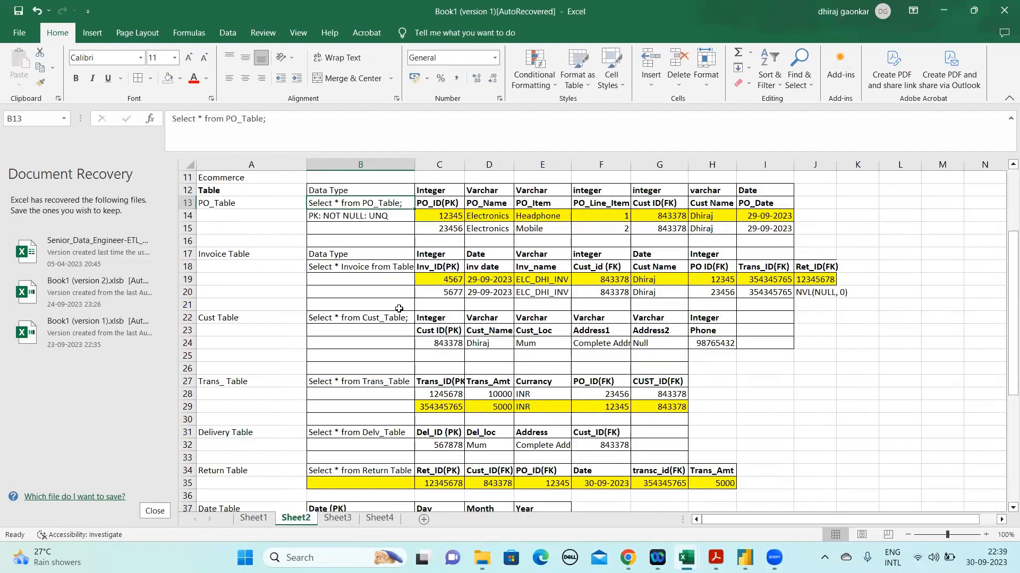
pyautogui.moveTo(451, 220); pyautogui.dragTo(810, 223)
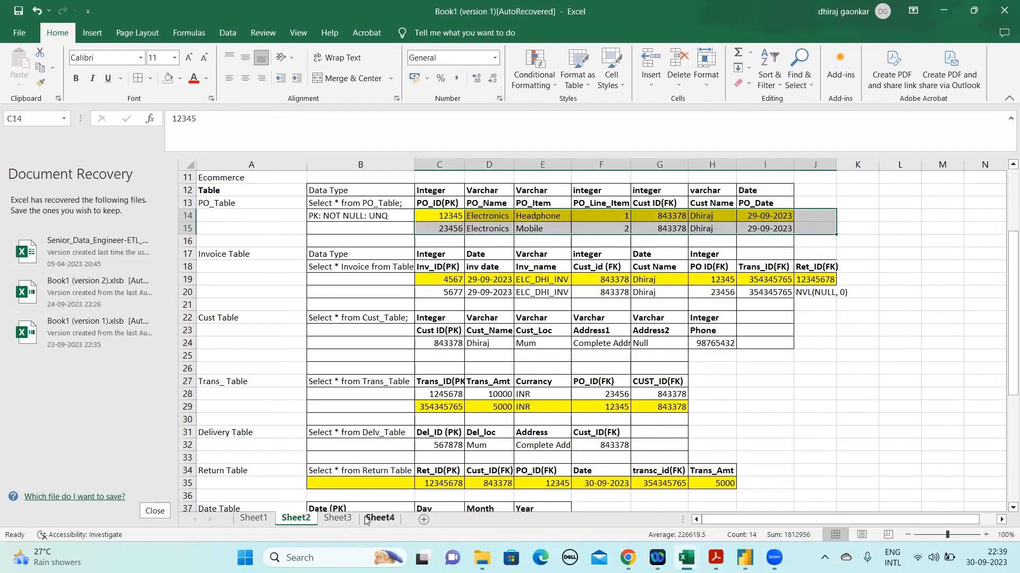
# Move Sheet4 ahead of Sheet3 and review the DDL and DML text in cell B2
pyautogui.moveTo(366, 523); pyautogui.dragTo(328, 518)
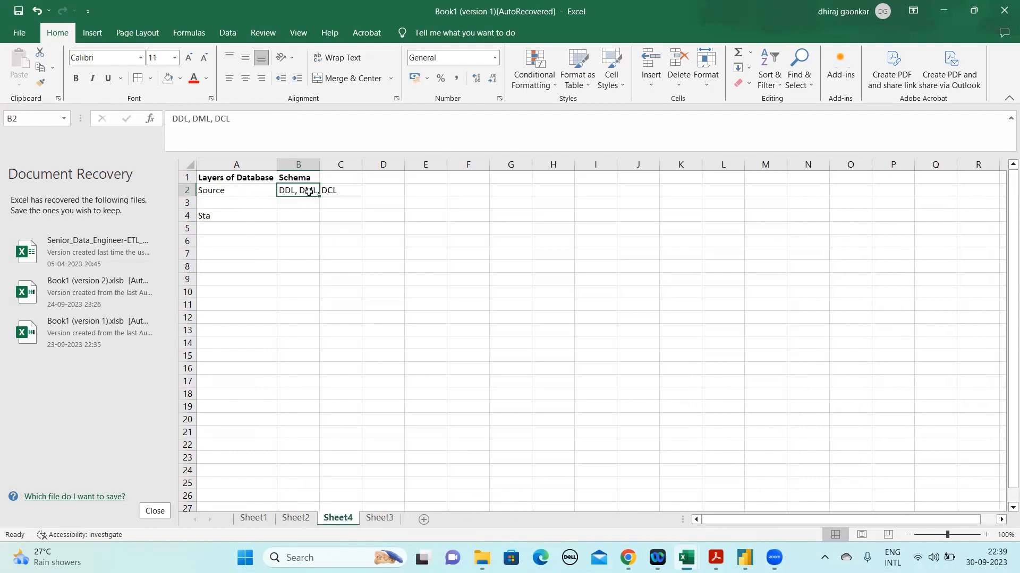
pyautogui.click(212, 119)
pyautogui.moveTo(212, 119); pyautogui.dragTo(163, 119)
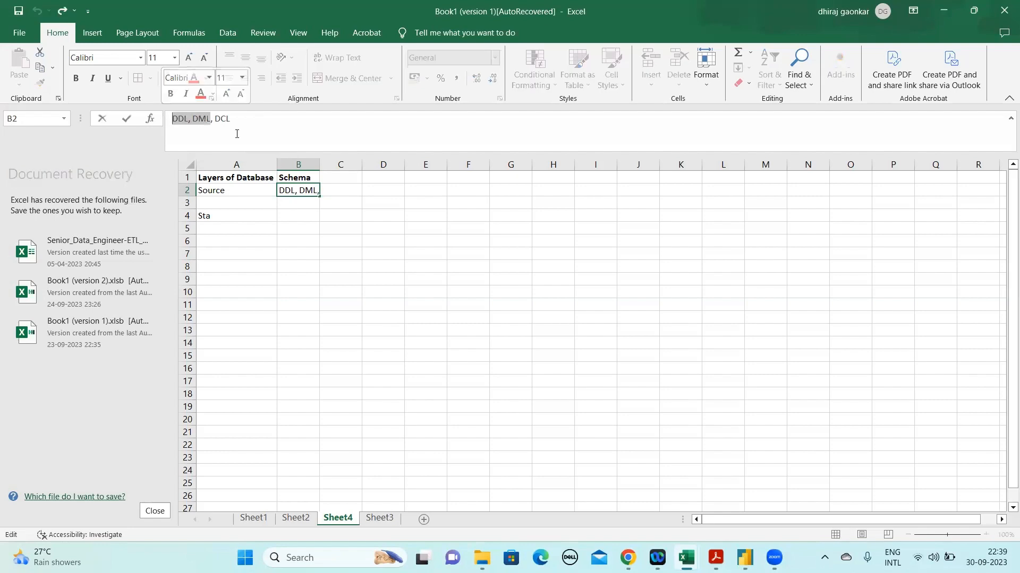
pyautogui.click(241, 118)
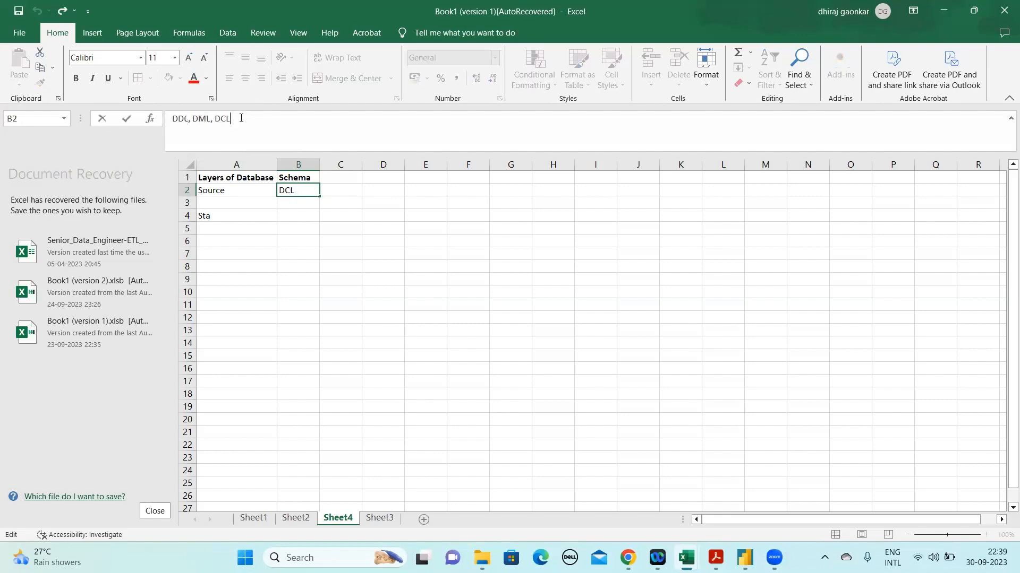
# Review the PO_Table records in D14:I15 on Sheet2 against the schema entry in cell B2 of Sheet4
pyautogui.click(296, 517)
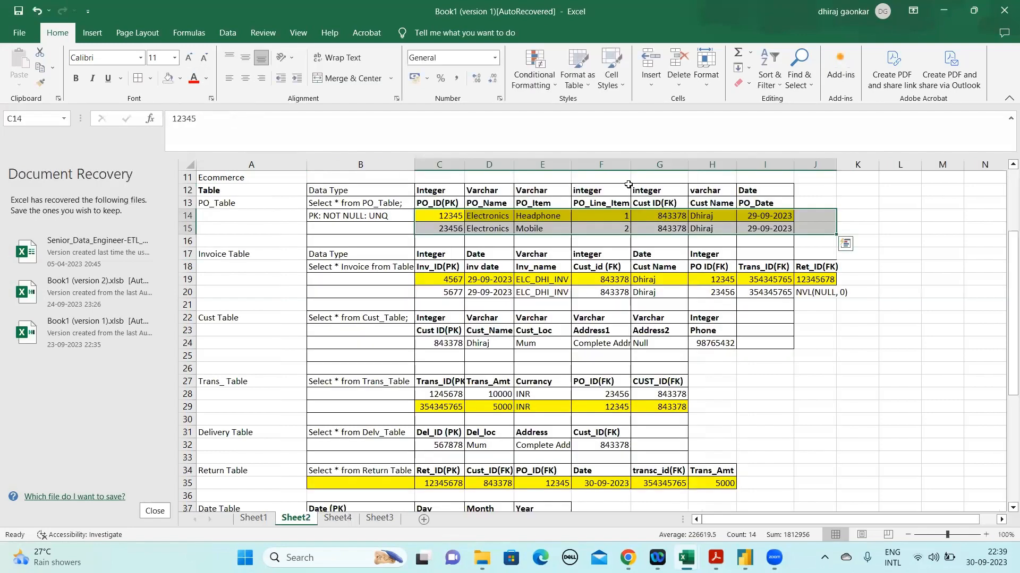
pyautogui.click(568, 218)
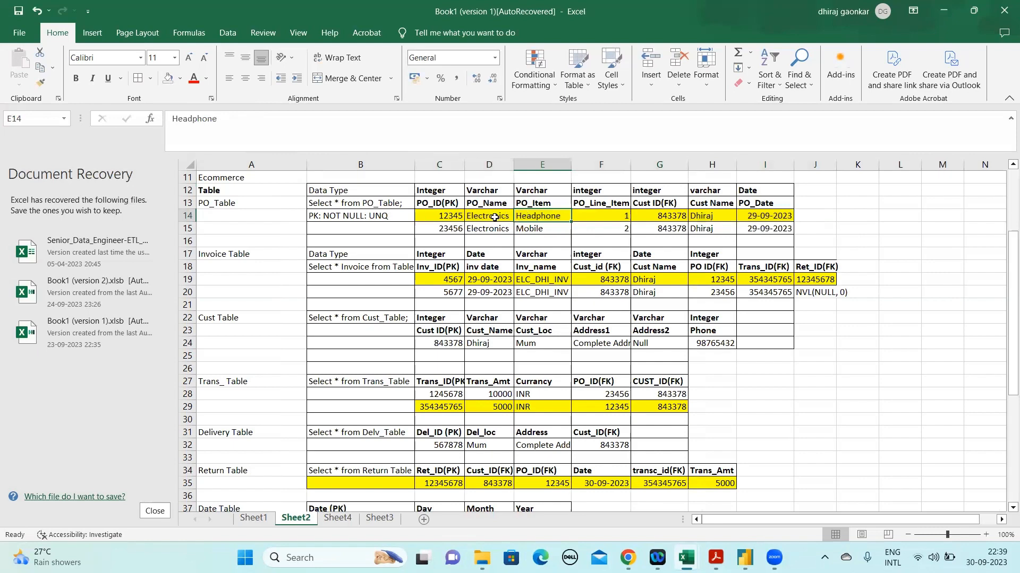
pyautogui.moveTo(467, 216); pyautogui.dragTo(738, 229)
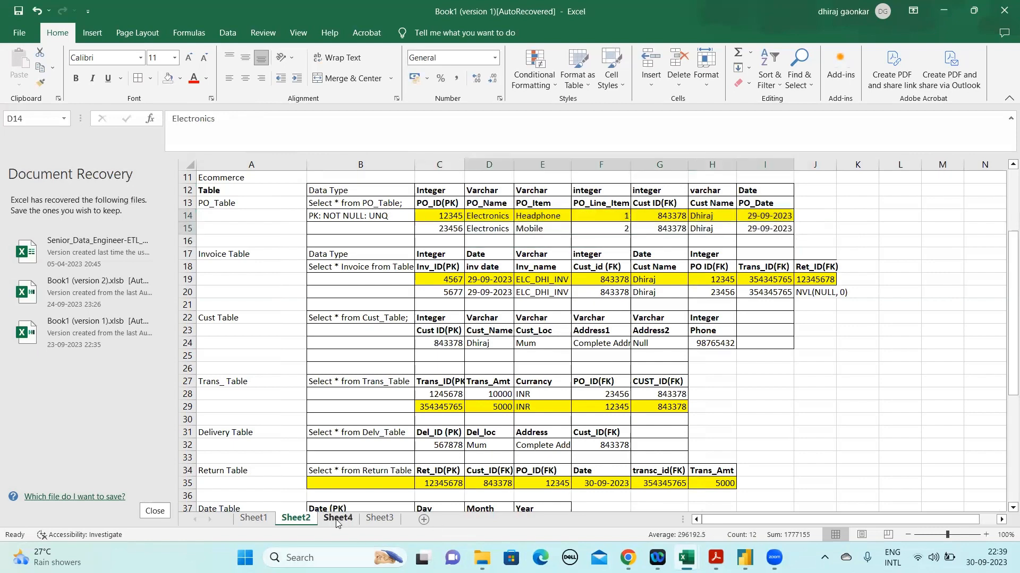
pyautogui.click(336, 518)
pyautogui.moveTo(324, 190); pyautogui.dragTo(299, 187)
pyautogui.moveTo(240, 117); pyautogui.dragTo(206, 118)
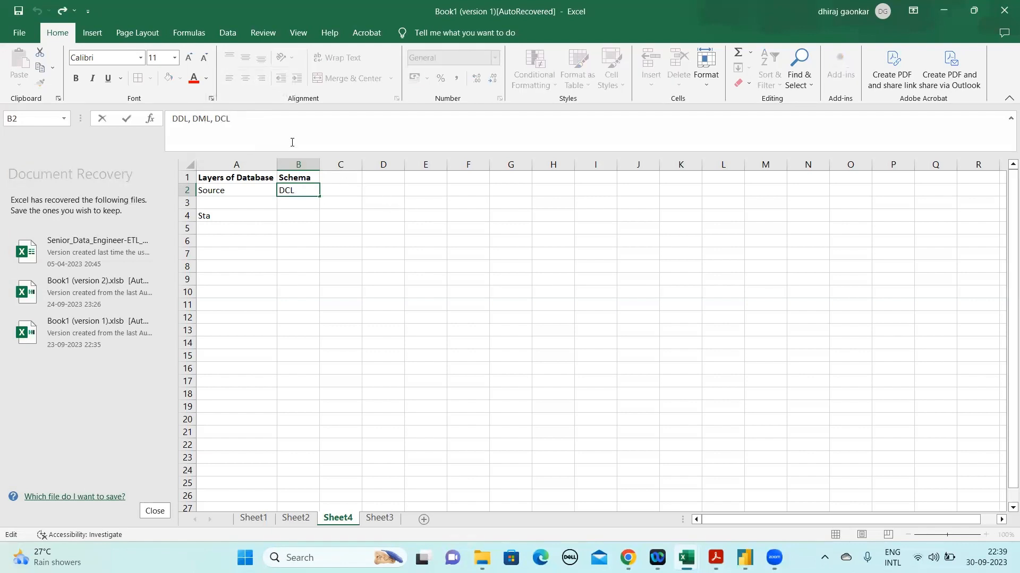
# Move the "DDL, DML, DCL" entry from cell B2 to C2 and fit column C to its text
pyautogui.click(300, 211)
pyautogui.click(301, 190)
pyautogui.moveTo(301, 186); pyautogui.dragTo(345, 183)
pyautogui.doubleClick(361, 165)
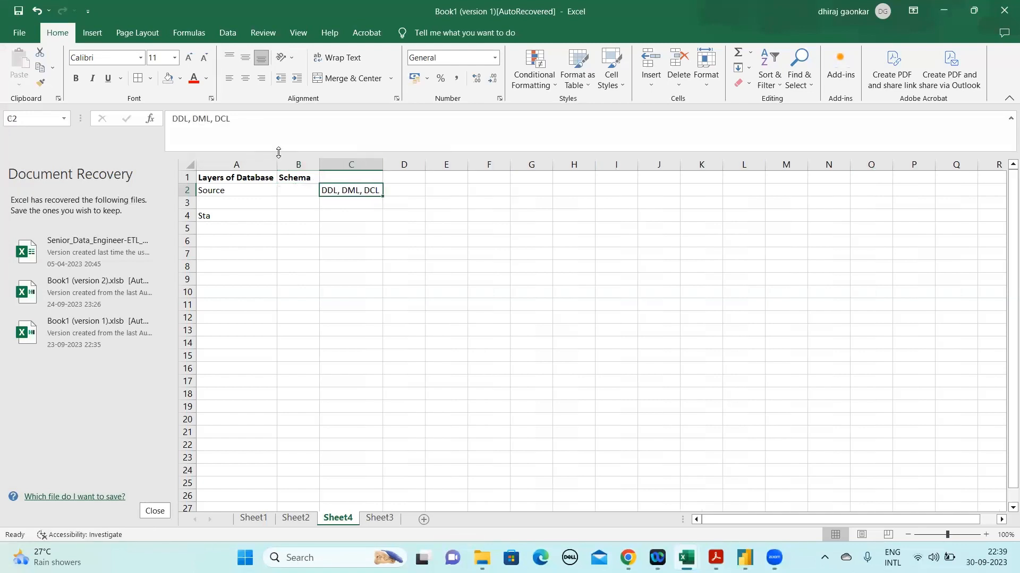
pyautogui.click(189, 117)
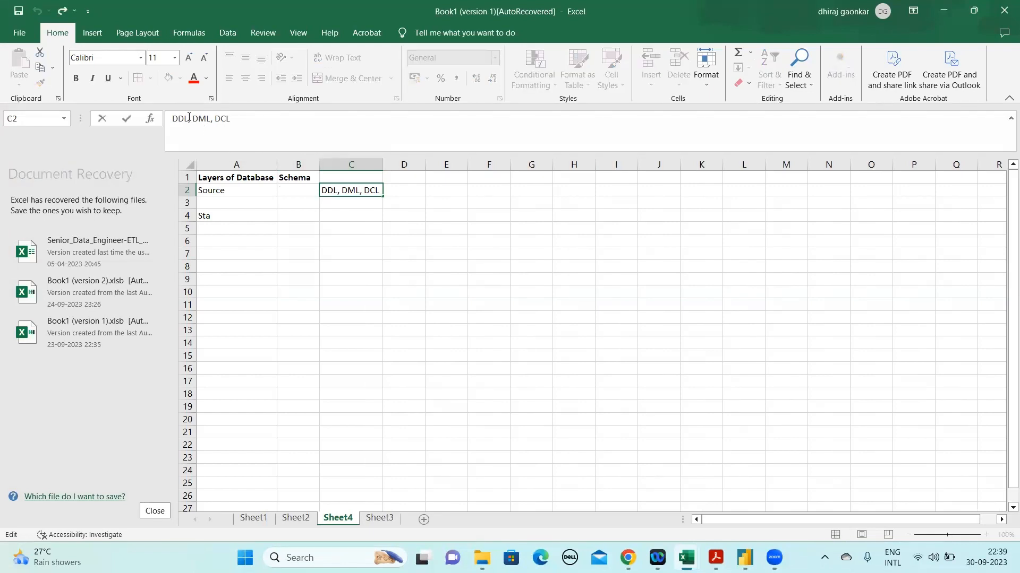
# Expand the DDL part of cell C2 with ": Create/Drop"
pyautogui.write(':')
pyautogui.write(' Create')
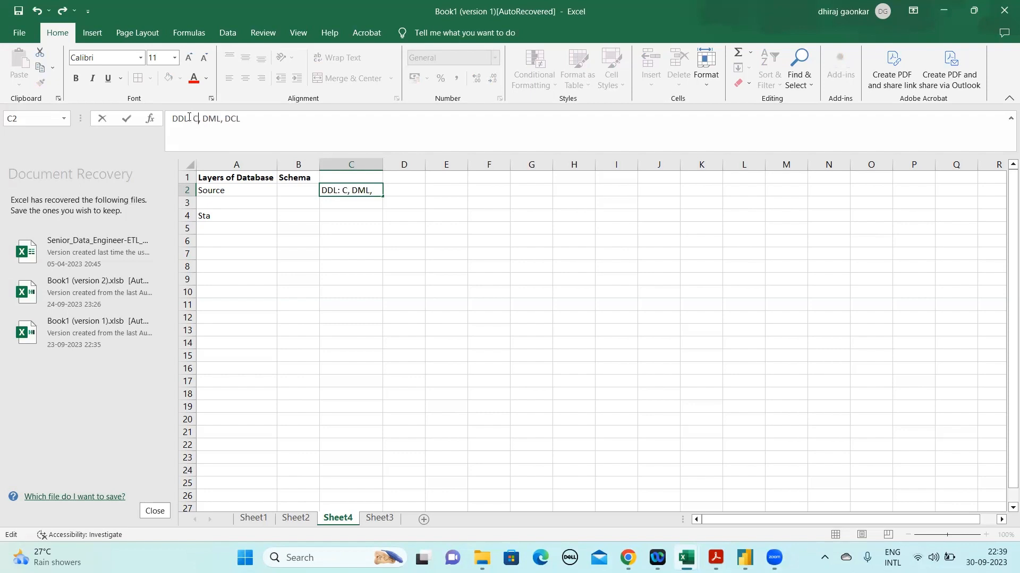
pyautogui.write('/Drop')
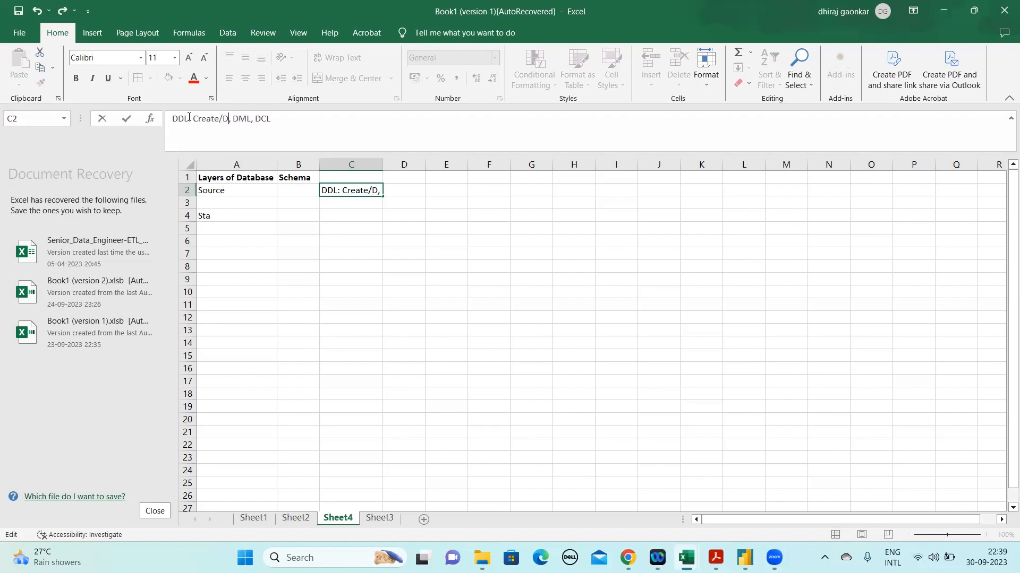
# Expand the DML part of cell C2 with ": INS/UPD/DEL"
pyautogui.press('Right')
pyautogui.press('Right')
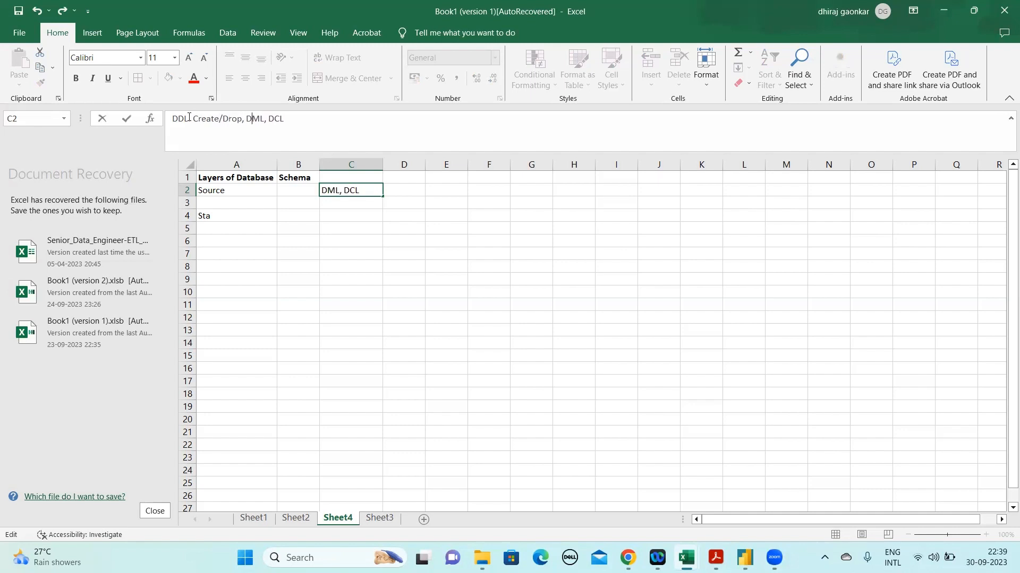
pyautogui.write(': ')
pyautogui.write('Insert')
pyautogui.press('BackSpace')
pyautogui.press('BackSpace')
pyautogui.press('BackSpace')
pyautogui.press('BackSpace')
pyautogui.press('BackSpace')
pyautogui.write('NSE')
pyautogui.press('BackSpace')
pyautogui.press('BackSpace')
pyautogui.write('S/UPD/DEL')
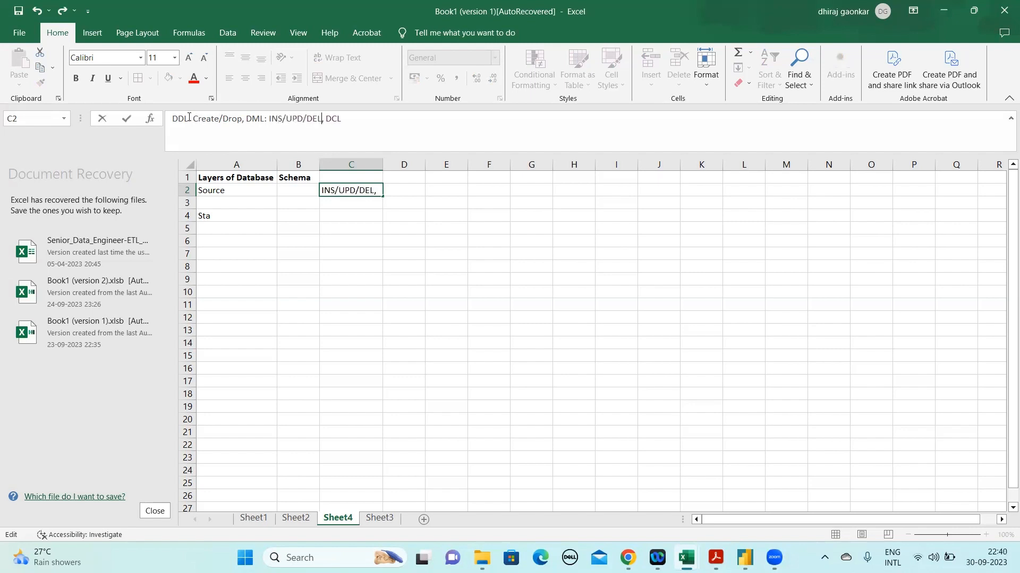
# Add ", Trunc" after "Create/Drop" in the DDL part of cell C2
pyautogui.click(189, 118)
pyautogui.write(':')
pyautogui.click(241, 120)
pyautogui.write(', Trunc')
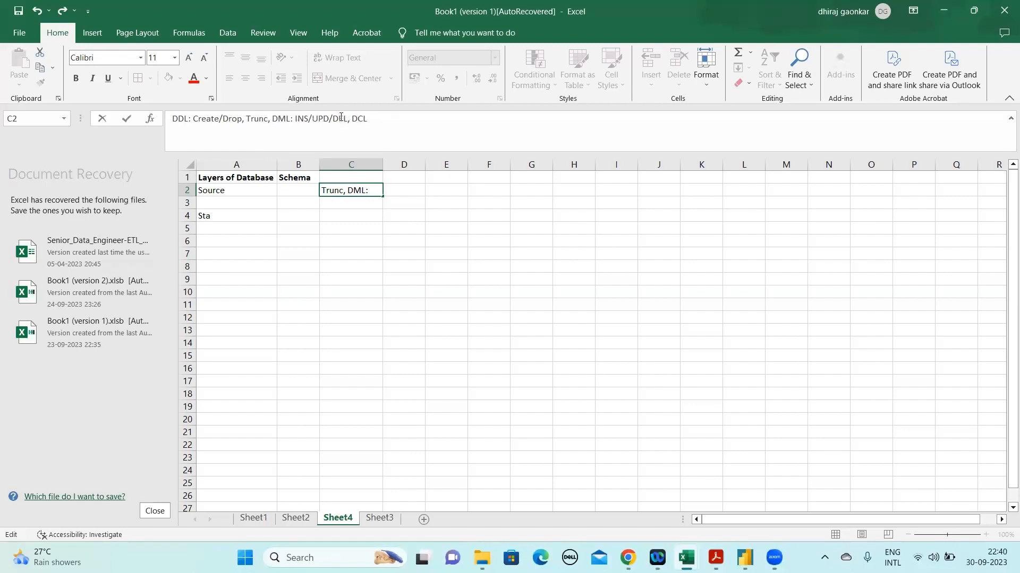
# Add "/ SEL" after "INS/UPD/DEL" in the DML part of cell C2
pyautogui.click(348, 119)
pyautogui.write(',')
pyautogui.write('/ SEL')
pyautogui.write(' Grant')
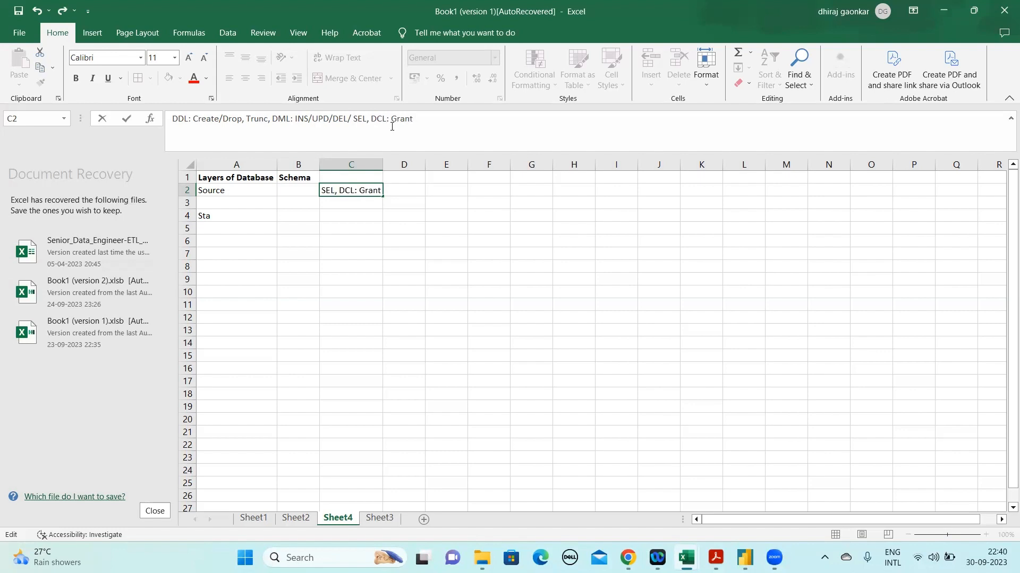
pyautogui.write(' $=')
# Expand the DCL part of cell C2 with ": Grant & Revoke"
pyautogui.press('BackSpace')
pyautogui.press('BackSpace')
pyautogui.write('& Revioke')
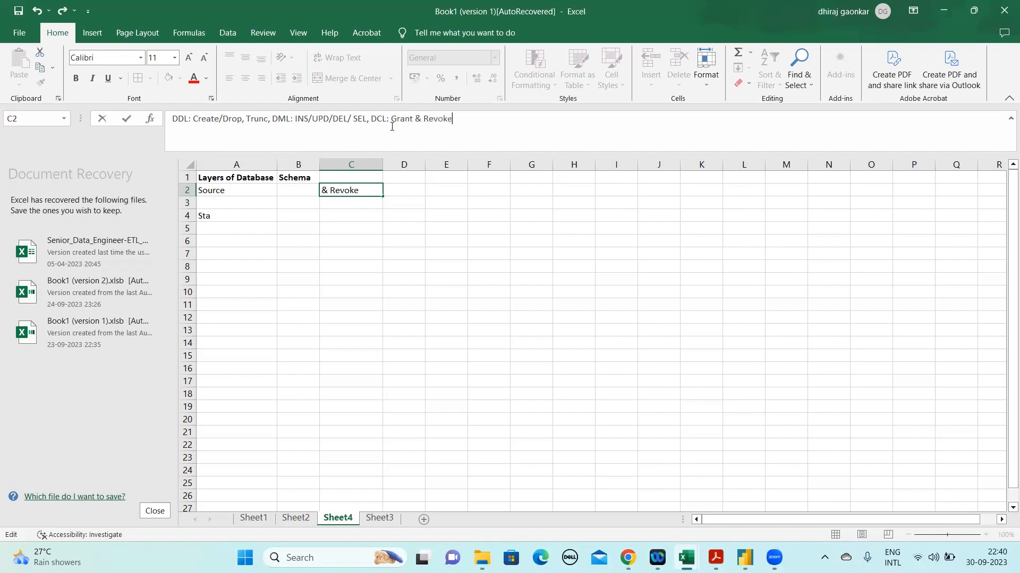
pyautogui.write(' Table')
# Complete cell C2 by adding "Accessing Table" after "Revoke" and fit column C to its text
pyautogui.click(454, 120)
pyautogui.write('Accessin')
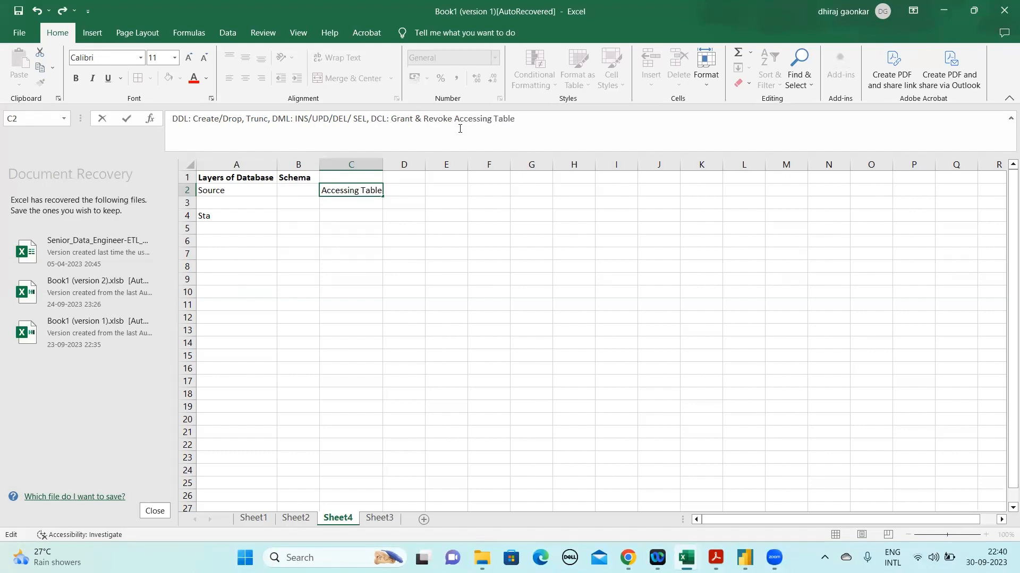
pyautogui.press('Return')
pyautogui.press('Up')
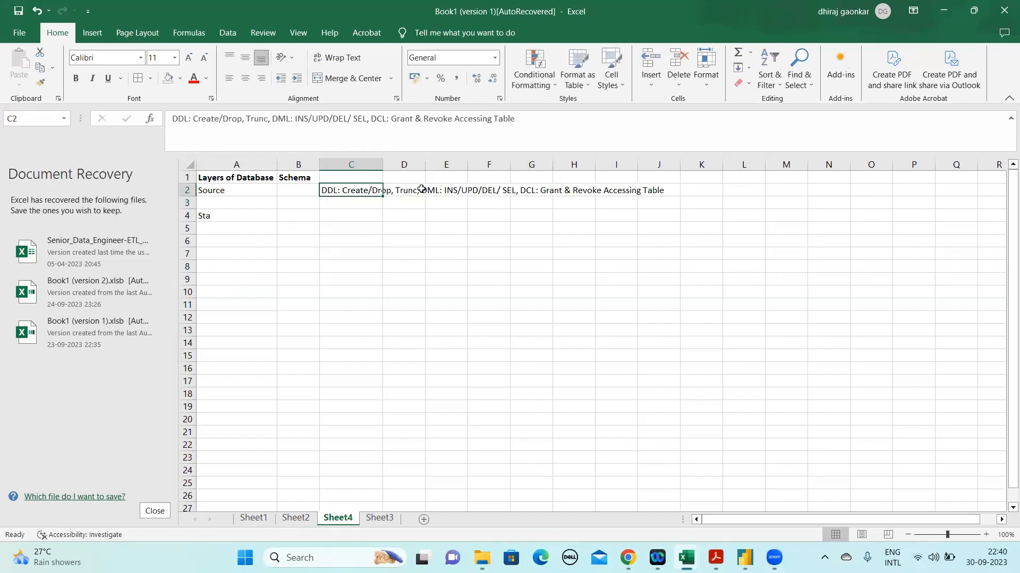
pyautogui.doubleClick(382, 162)
# Enter "SRC_Schema" in cell B2 as the Source layer's schema and fit column B to its text
pyautogui.click(295, 188)
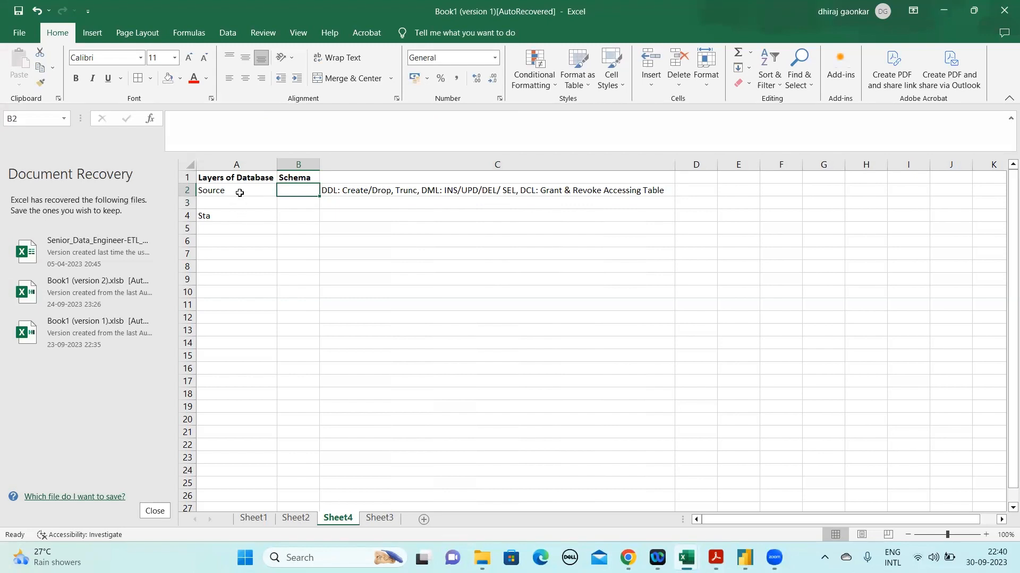
pyautogui.click(364, 191)
pyautogui.click(281, 194)
pyautogui.click(225, 193)
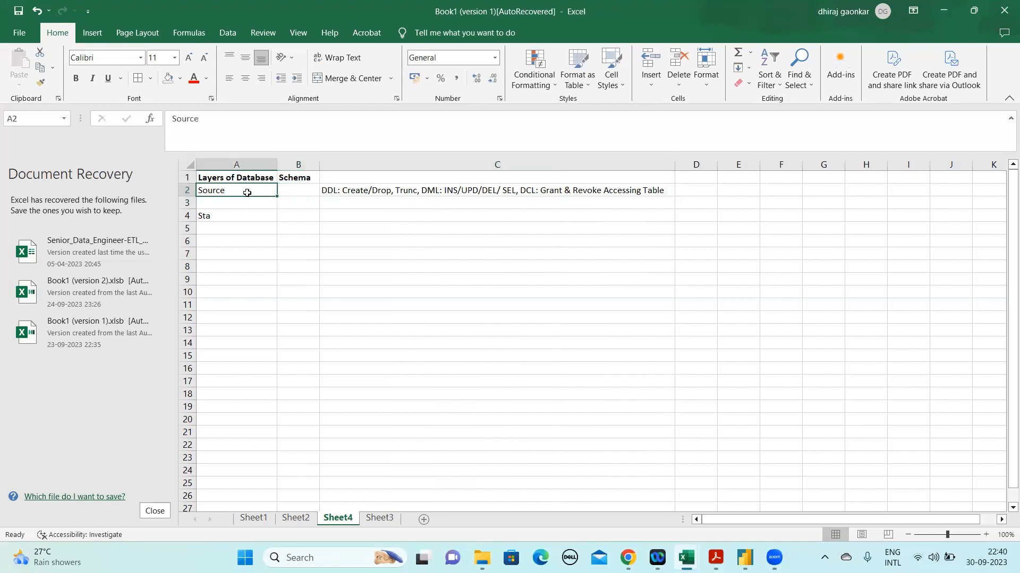
pyautogui.click(307, 188)
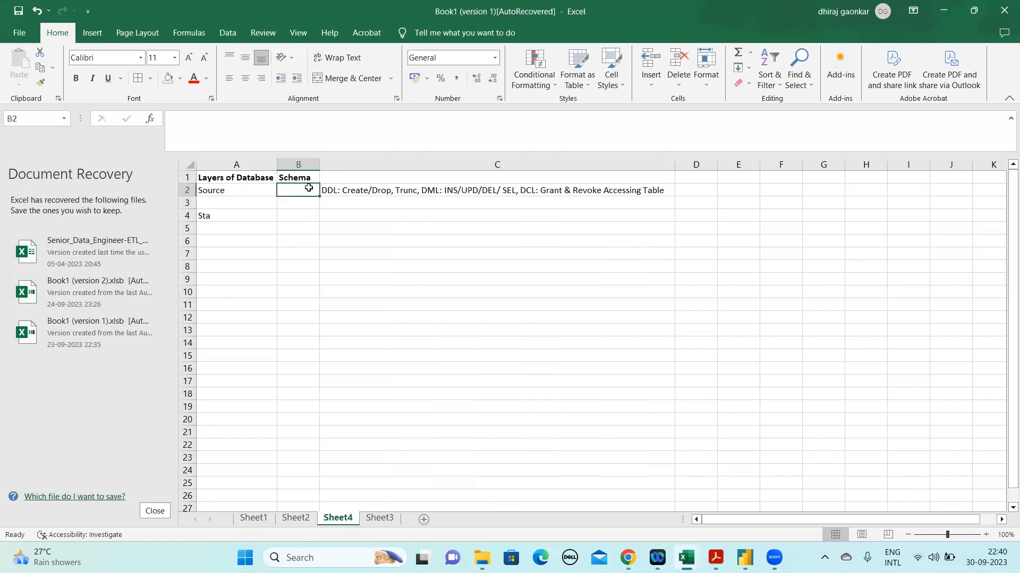
pyautogui.write('SRC_Schem')
pyautogui.press('BackSpace')
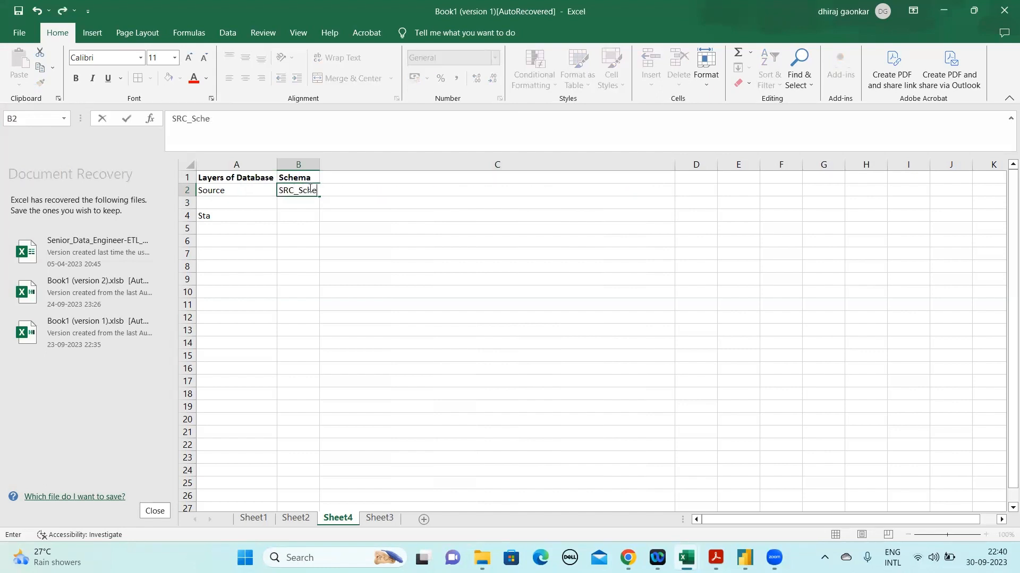
pyautogui.write('ma')
pyautogui.press('Return')
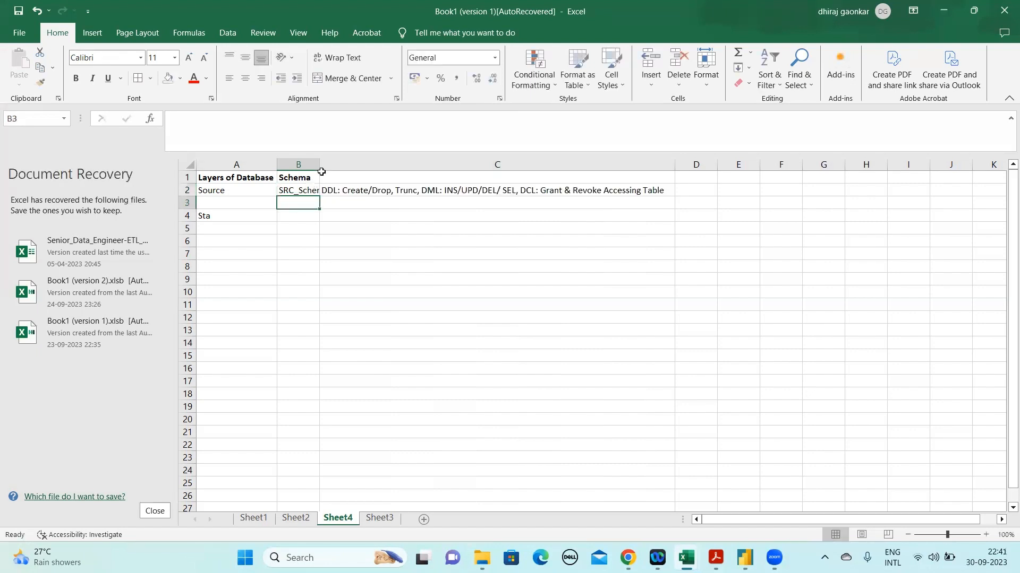
pyautogui.doubleClick(319, 161)
# Review the Source layer's schema and command entries in row 2 against the partial layer name in cell A4
pyautogui.click(234, 217)
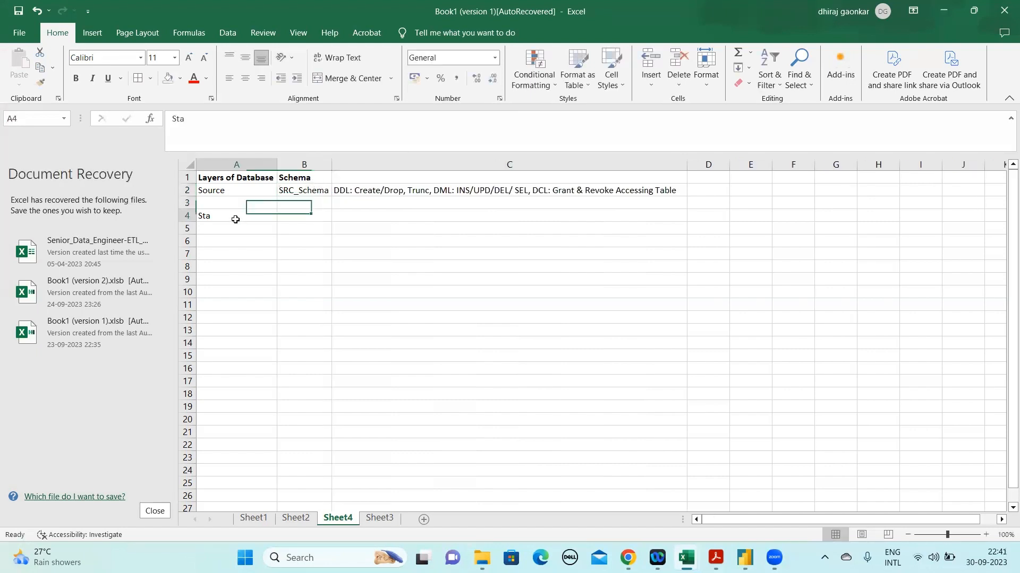
pyautogui.click(211, 128)
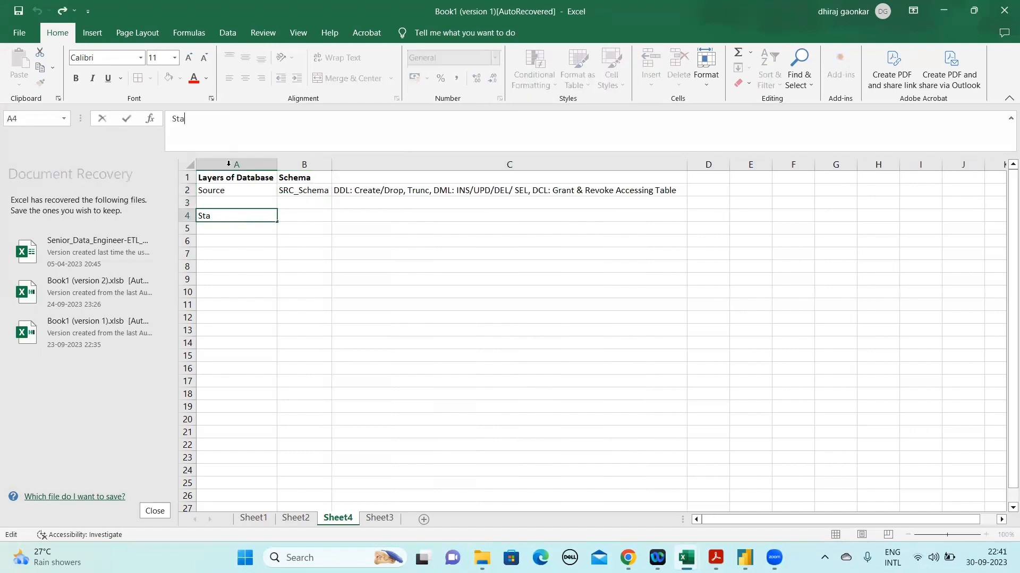
pyautogui.click(189, 190)
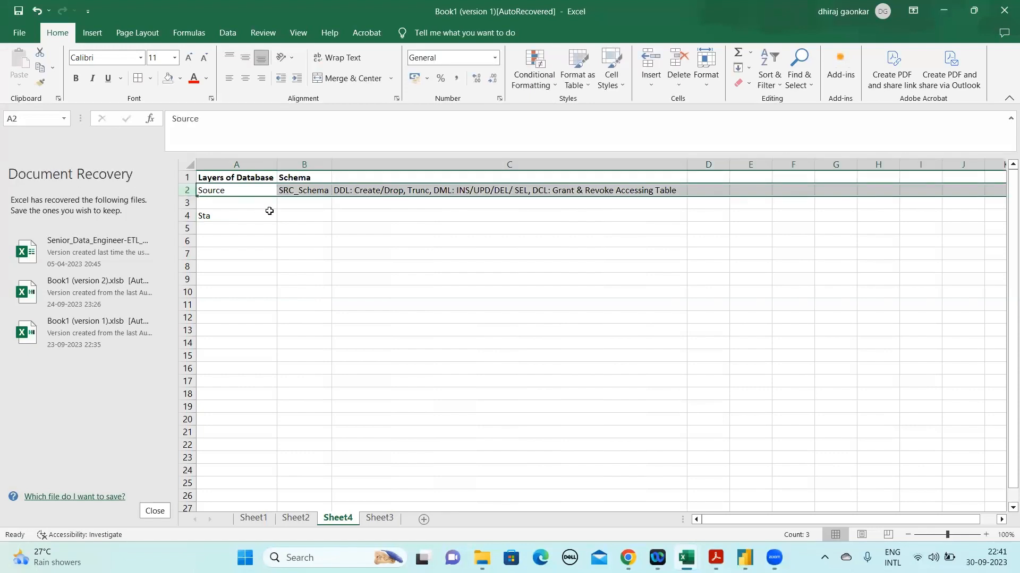
pyautogui.click(353, 216)
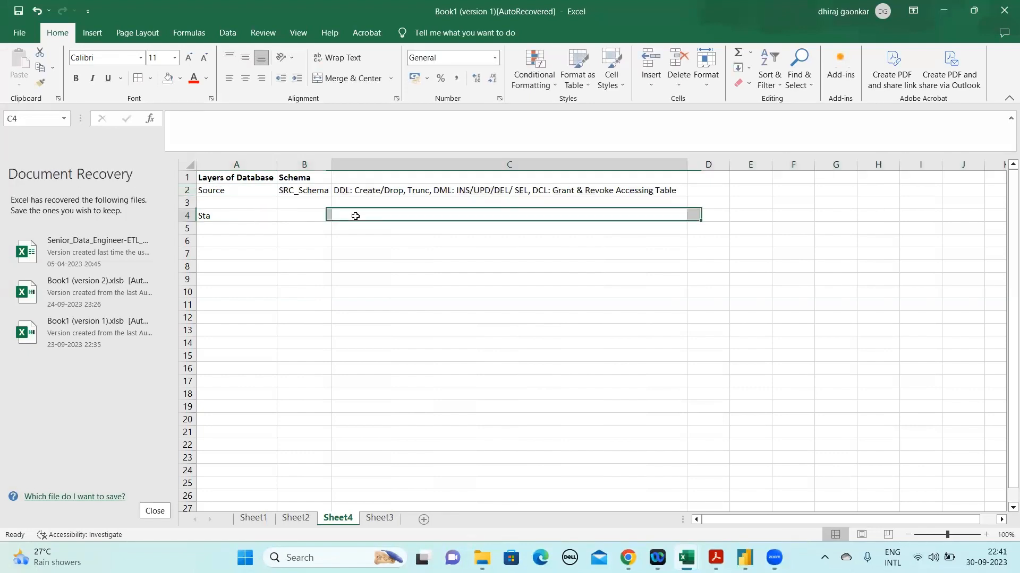
pyautogui.click(319, 196)
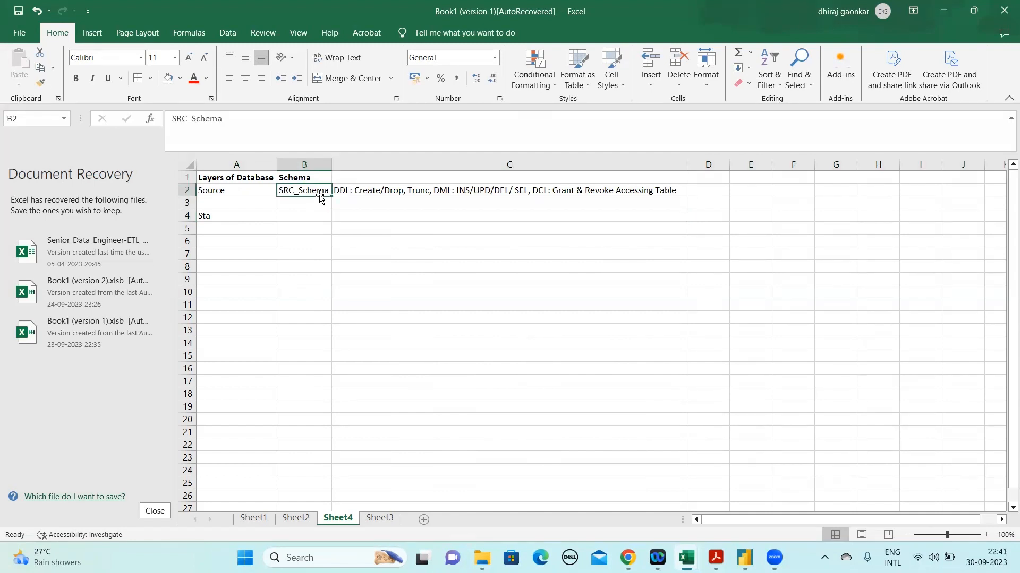
pyautogui.click(191, 191)
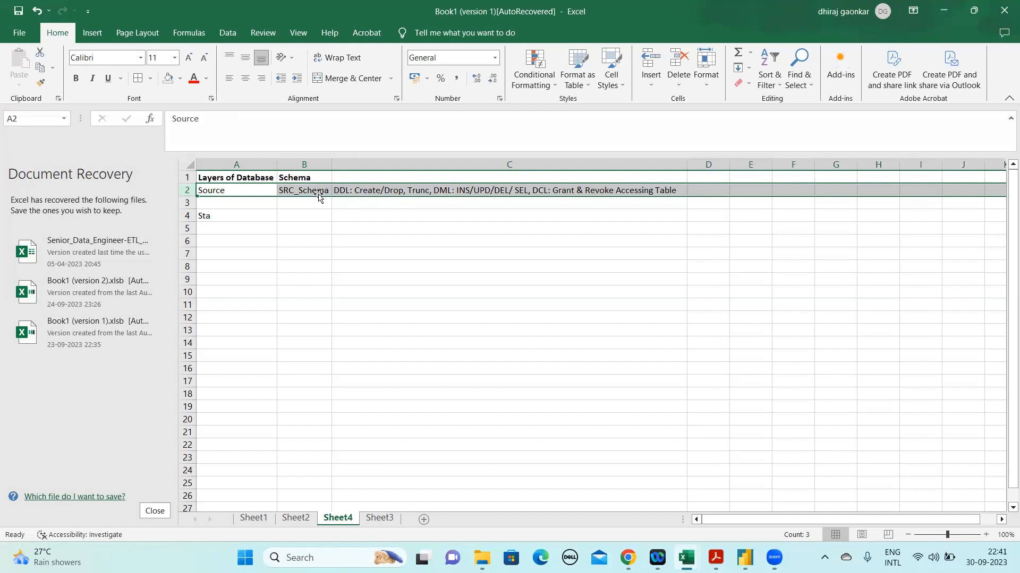
pyautogui.click(227, 216)
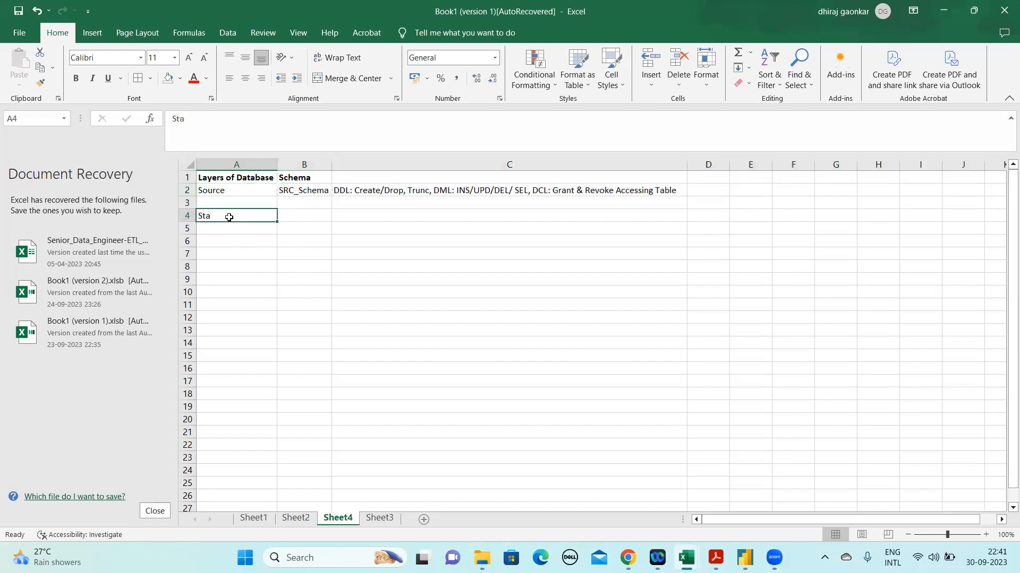
pyautogui.click(201, 118)
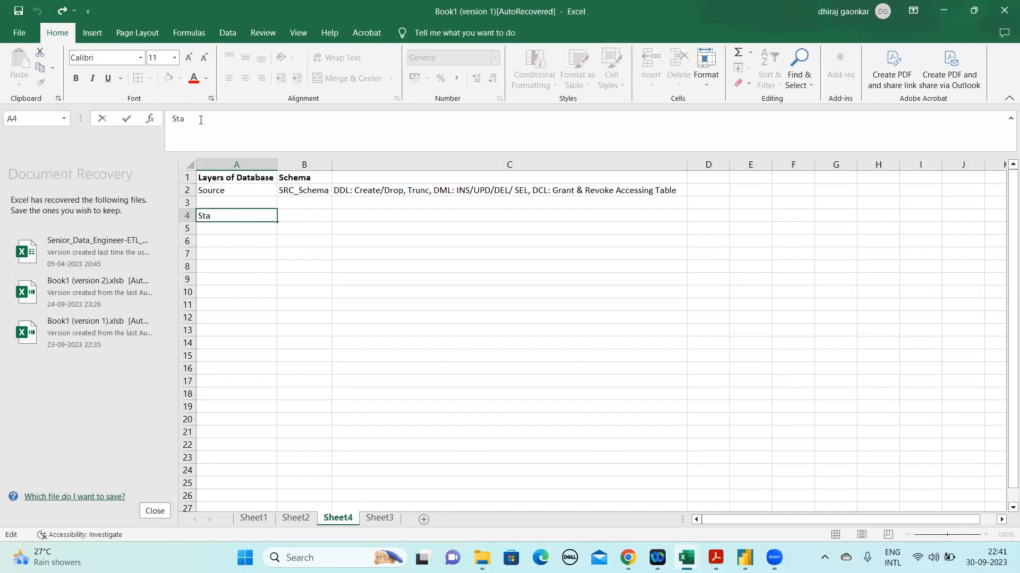
pyautogui.click(186, 191)
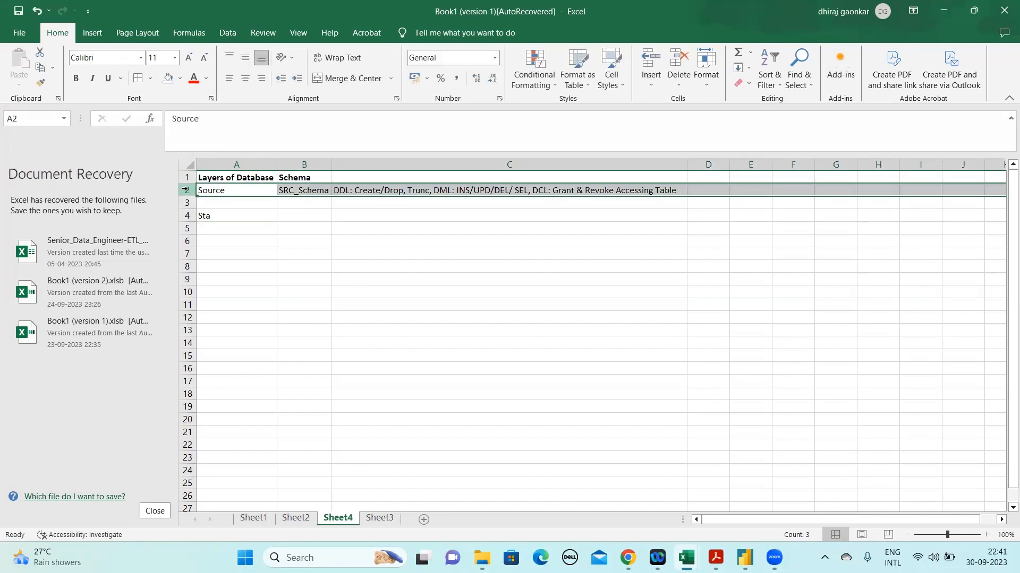
# Complete the layer name in cell A4 as "Stagging"
pyautogui.click(228, 212)
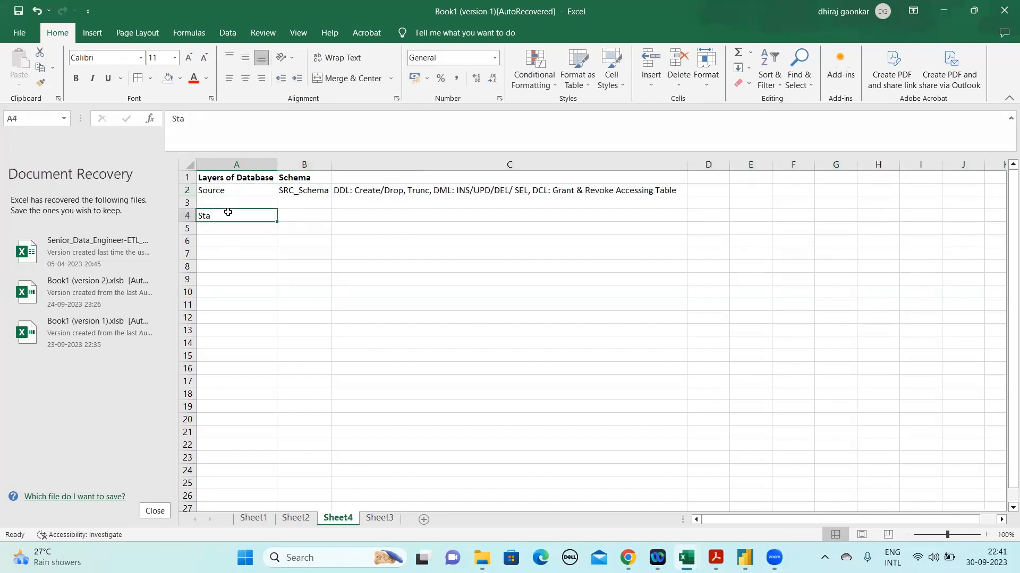
pyautogui.click(207, 128)
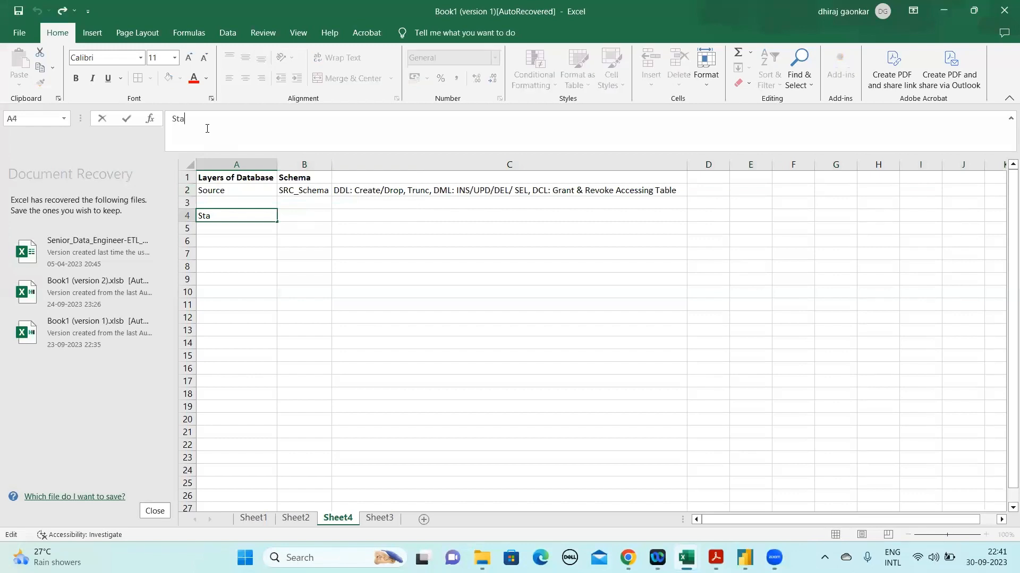
pyautogui.write('gging')
pyautogui.press('Return')
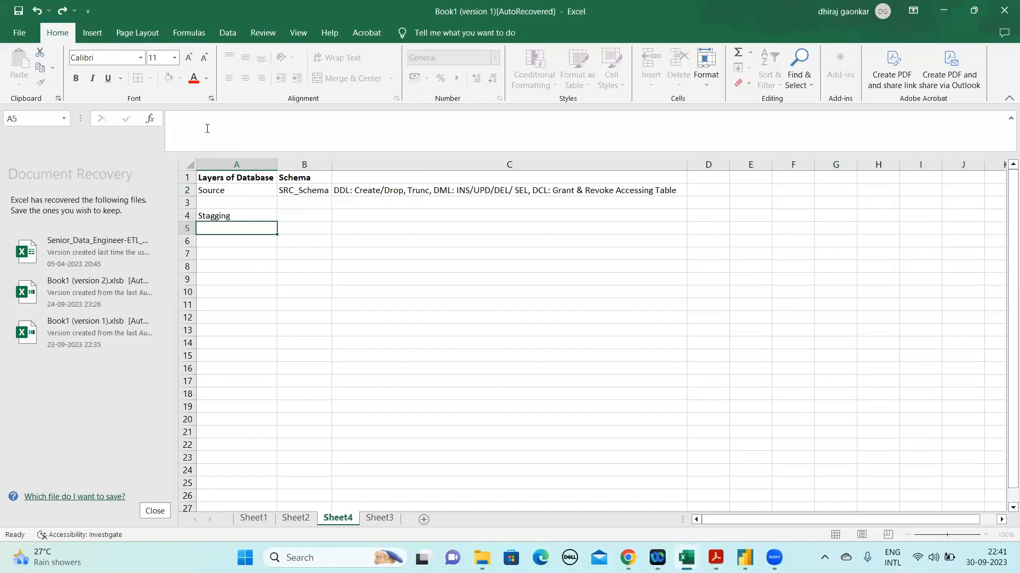
# Enter "Stg_Schema" in cell B4 as the schema of the Stagging layer
pyautogui.press('Up')
pyautogui.press('Right')
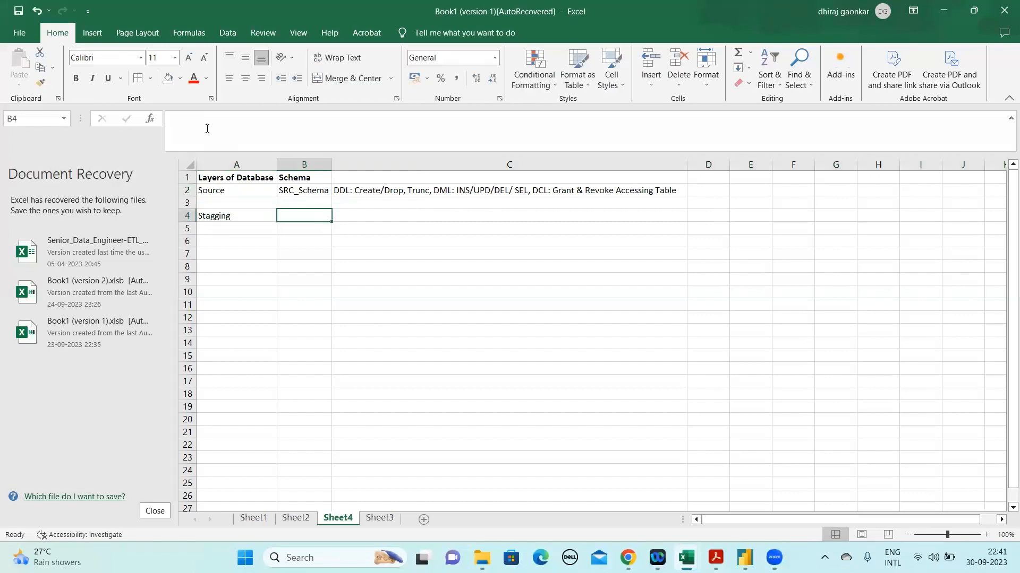
pyautogui.write('Stg_Schema')
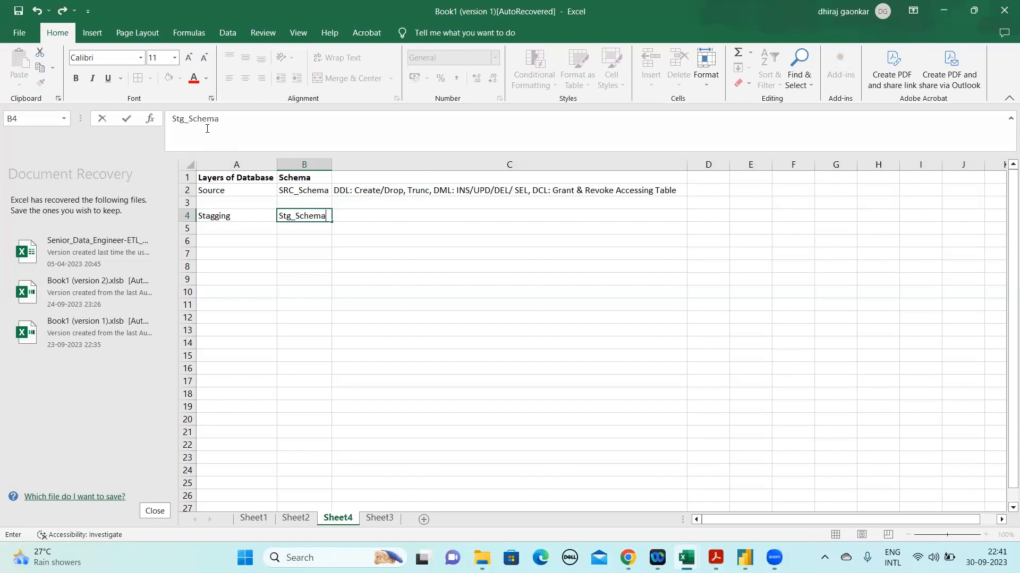
pyautogui.press('Return')
# Enter the note "Load the same data into Stg" in cell B5 below the staging schema
pyautogui.press('Up')
pyautogui.press('Down')
pyautogui.press('Up')
pyautogui.press('Up')
pyautogui.press('Up')
pyautogui.hotkey('shift', 'Down')
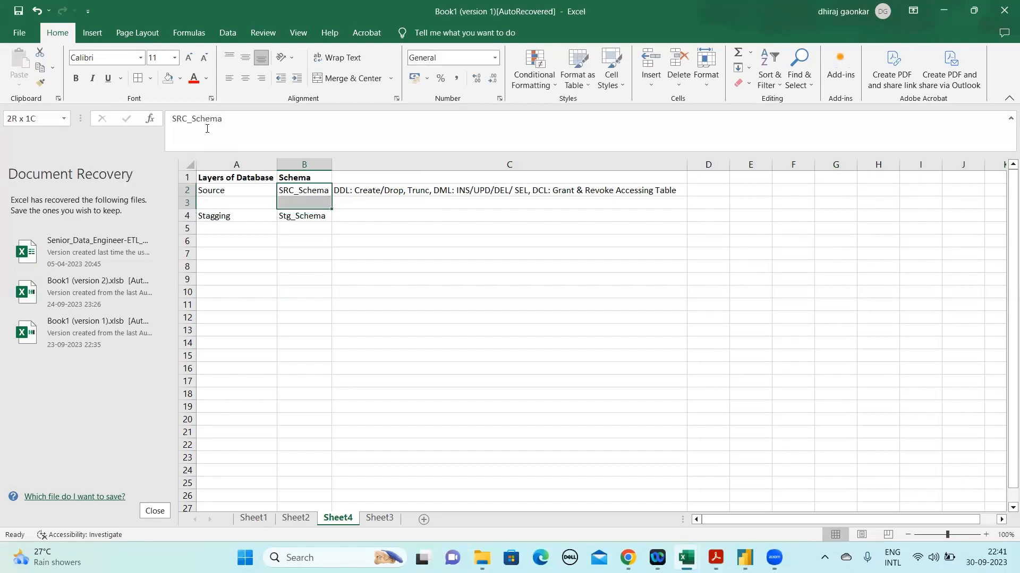
pyautogui.press('Down')
pyautogui.press('Down')
pyautogui.press('Down')
pyautogui.write('LA')
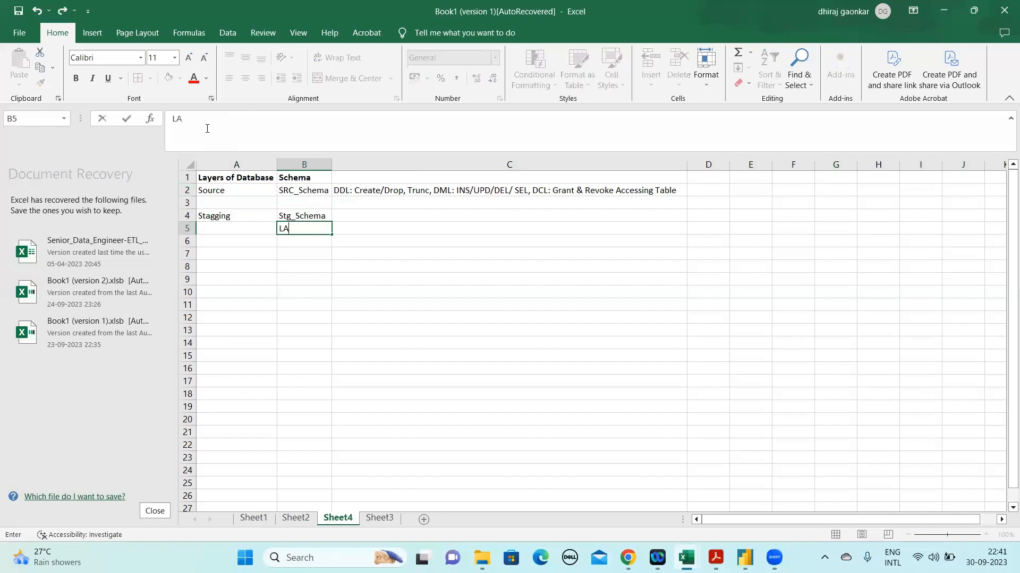
pyautogui.press('BackSpace')
pyautogui.press('BackSpace')
pyautogui.write('Load the same data into Stg')
pyautogui.press('Return')
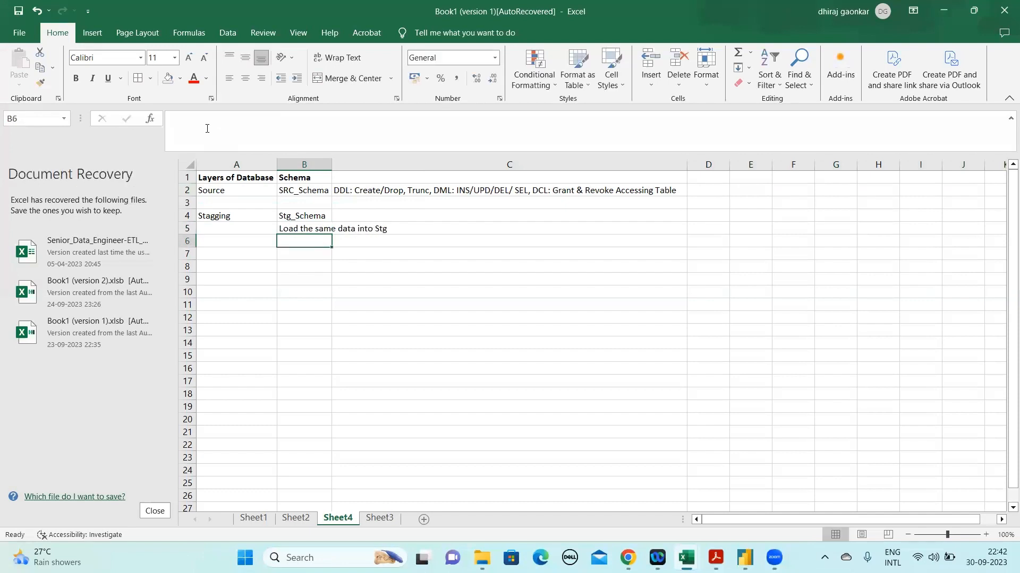
# Enter "ODS" in cell A7 as the layer following Stagging
pyautogui.press('Left')
pyautogui.press('Down')
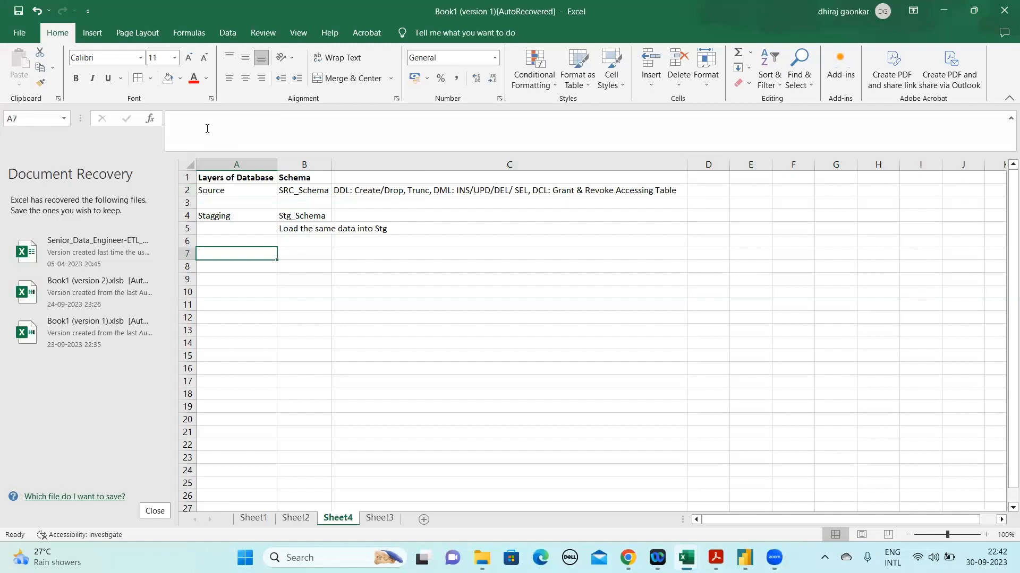
pyautogui.write('ODS')
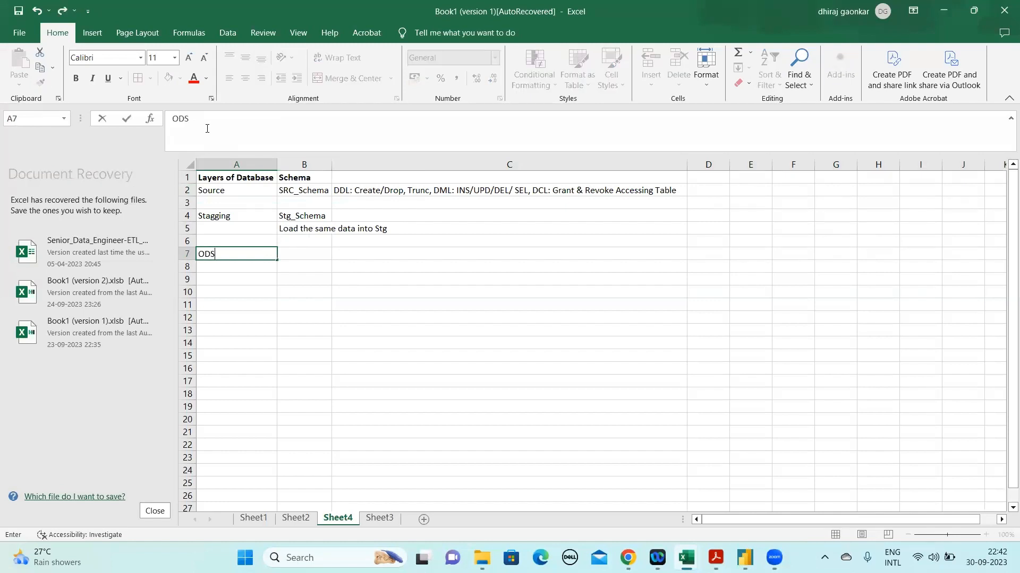
pyautogui.press('Tab')
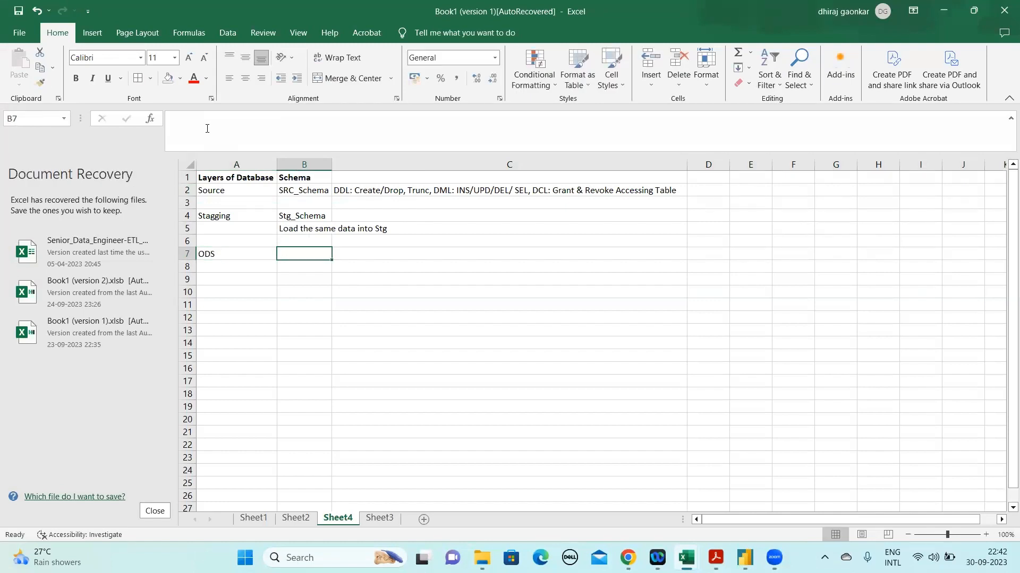
# Enter the full name "Operational Data Store" in cell B7 beside the ODS layer
pyautogui.write('ODS')
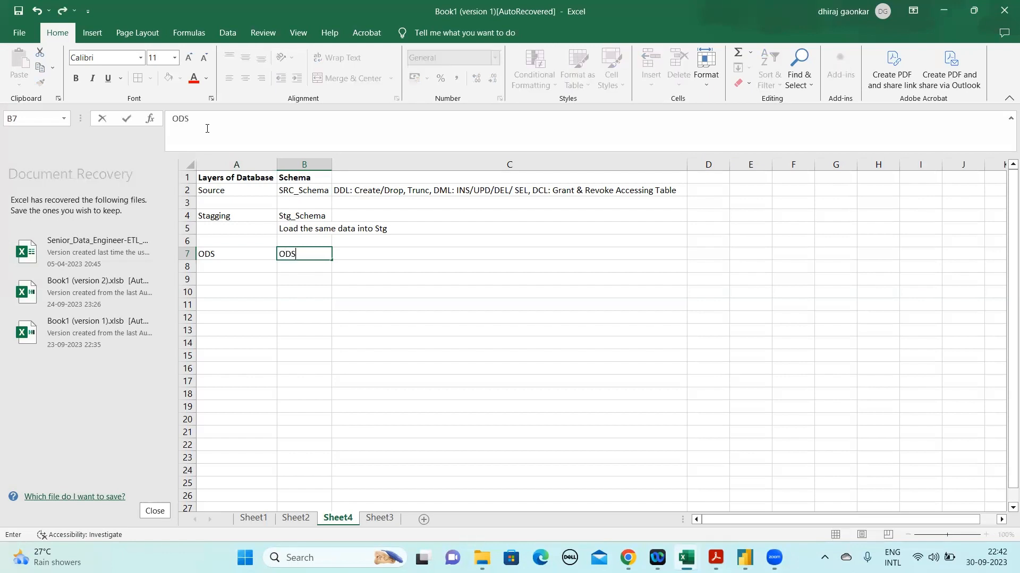
pyautogui.press('BackSpace')
pyautogui.press('BackSpace')
pyautogui.write('perational Data S')
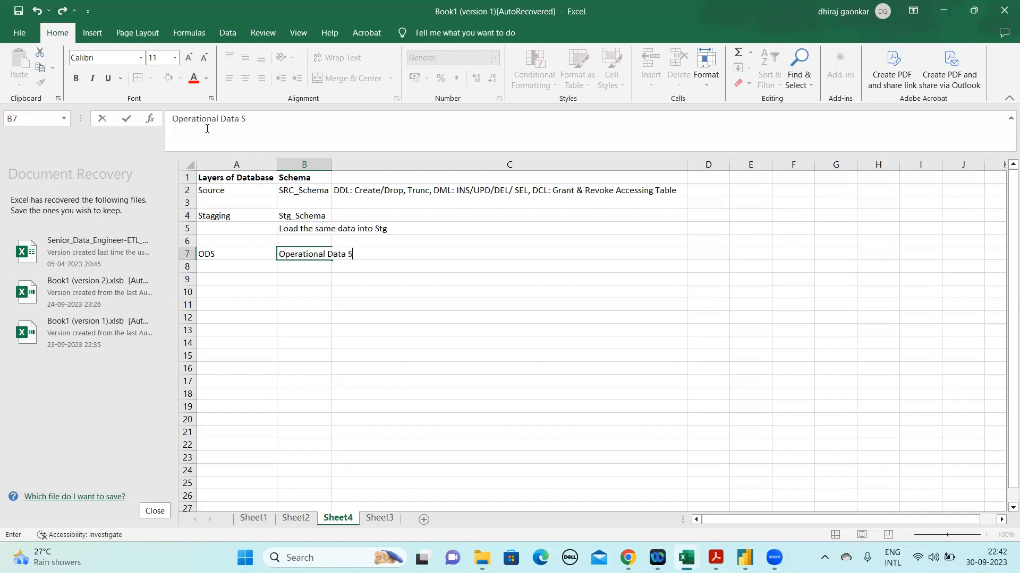
pyautogui.write('tore')
pyautogui.press('Return')
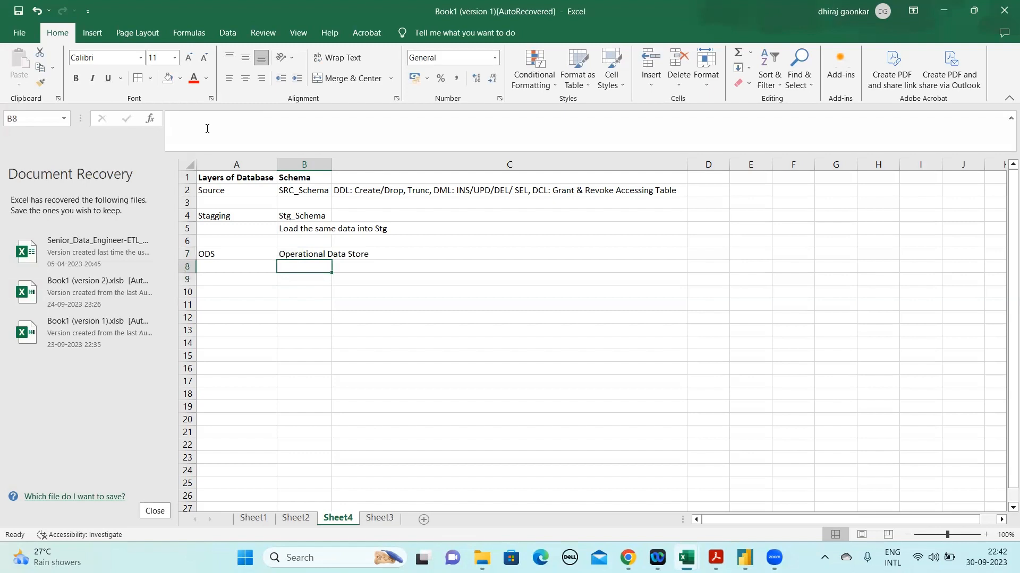
# Enter "ODS_Schema" in cell B8 as the schema of the ODS layer
pyautogui.write('ODS_Schema')
pyautogui.press('Return')
pyautogui.press('Up')
pyautogui.press('Up')
pyautogui.press('Up')
pyautogui.press('Up')
pyautogui.press('Up')
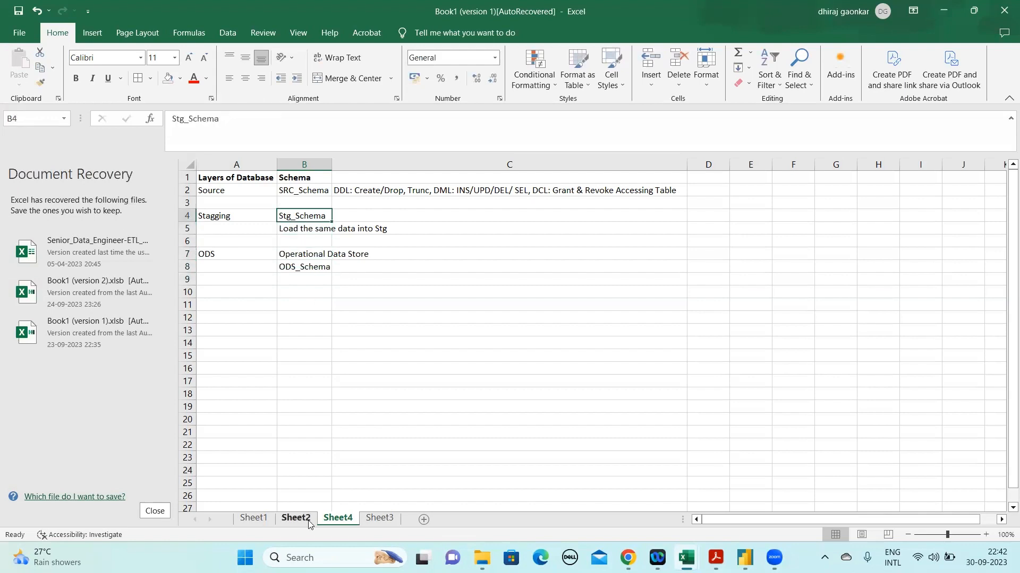
# Go to Sheet2 and review the connection details and Database heading above the e-commerce tables
pyautogui.click(251, 518)
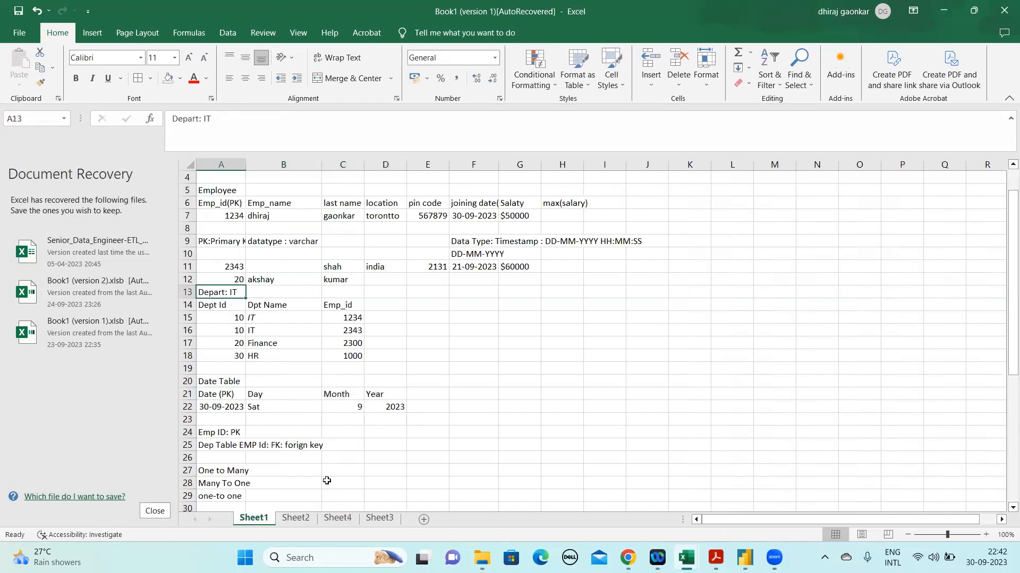
pyautogui.click(295, 519)
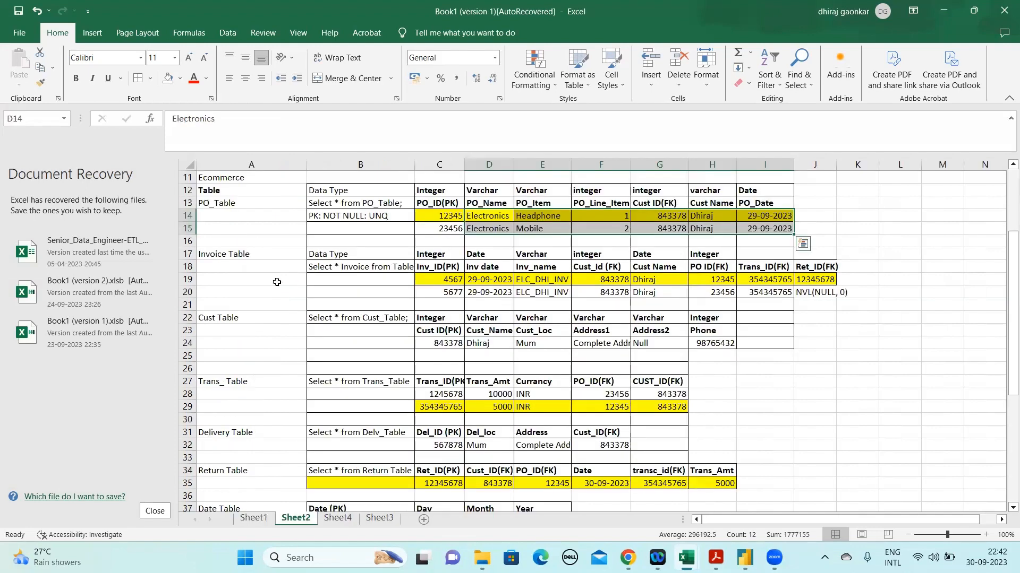
pyautogui.press('Up')
pyautogui.press('Up')
pyautogui.press('Up')
pyautogui.press('Up')
pyautogui.press('Up')
pyautogui.press('Up')
pyautogui.press('Up')
pyautogui.press('Up')
pyautogui.press('Up')
pyautogui.press('Up')
pyautogui.press('Up')
pyautogui.press('Up')
pyautogui.press('Up')
pyautogui.press('Up')
pyautogui.press('Up')
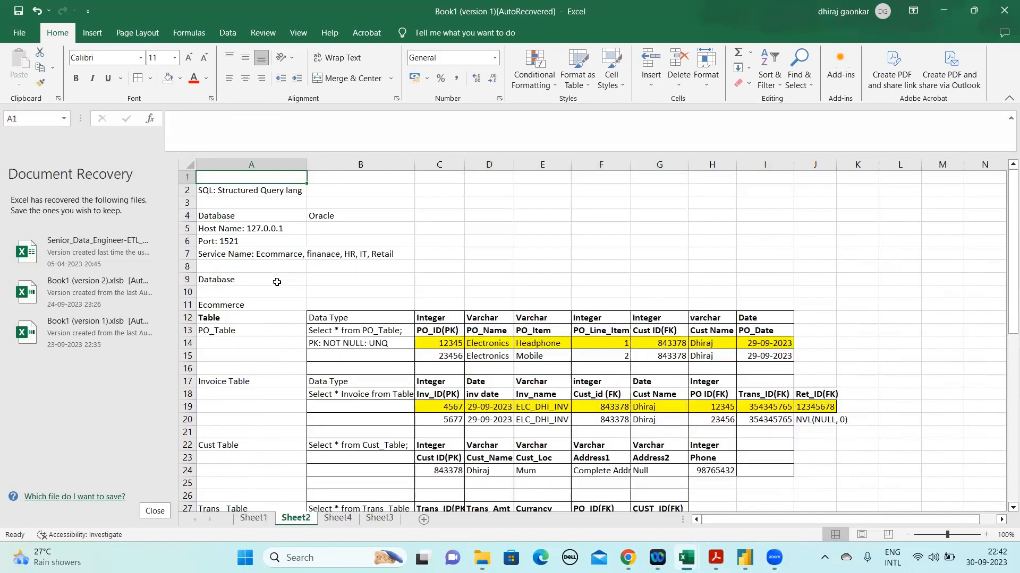
pyautogui.press('Down')
pyautogui.press('Down')
pyautogui.press('Down')
pyautogui.press('Down')
pyautogui.press('Down')
pyautogui.press('Down')
pyautogui.press('Down')
pyautogui.press('Down')
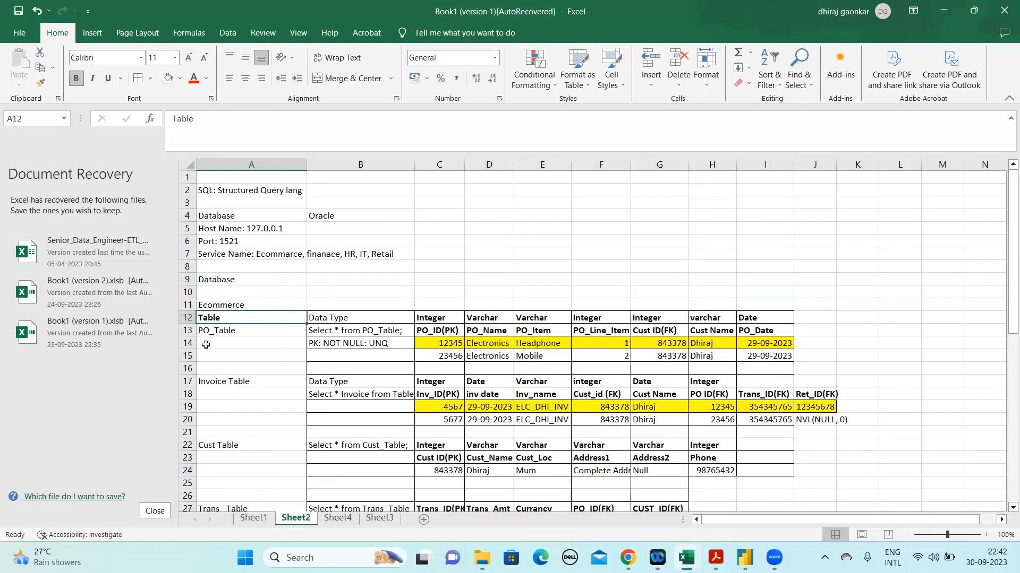
# Insert two blank rows at row 10, between the Database and Ecommerce headings on Sheet2
pyautogui.click(226, 294)
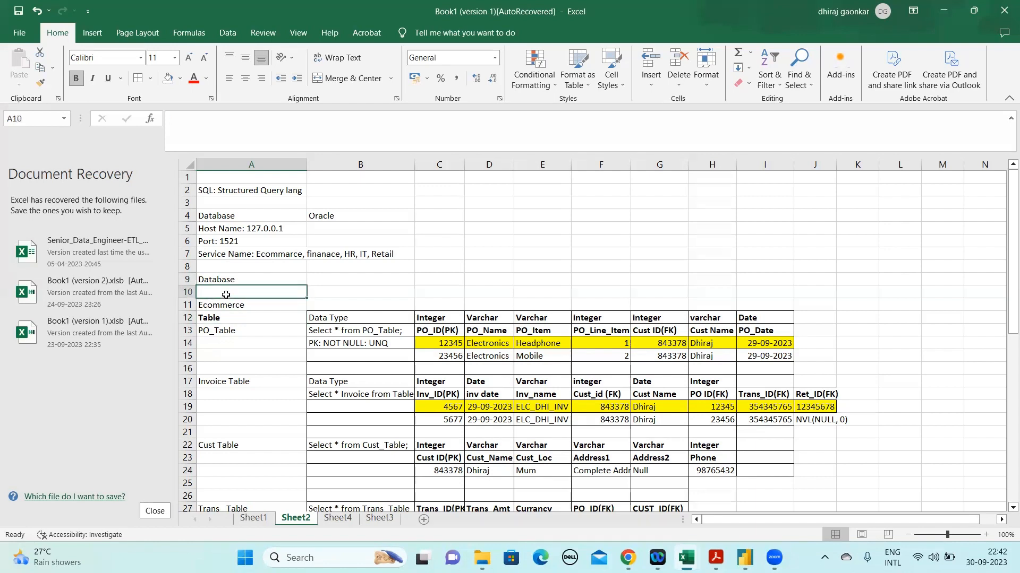
pyautogui.click(185, 292)
pyautogui.rightClick(184, 292)
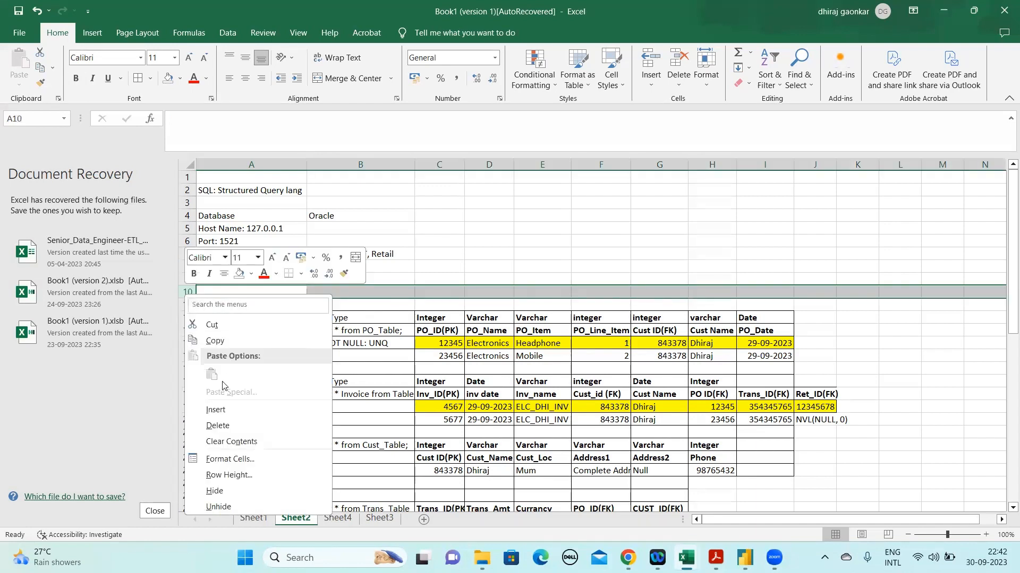
pyautogui.click(210, 410)
pyautogui.rightClick(189, 291)
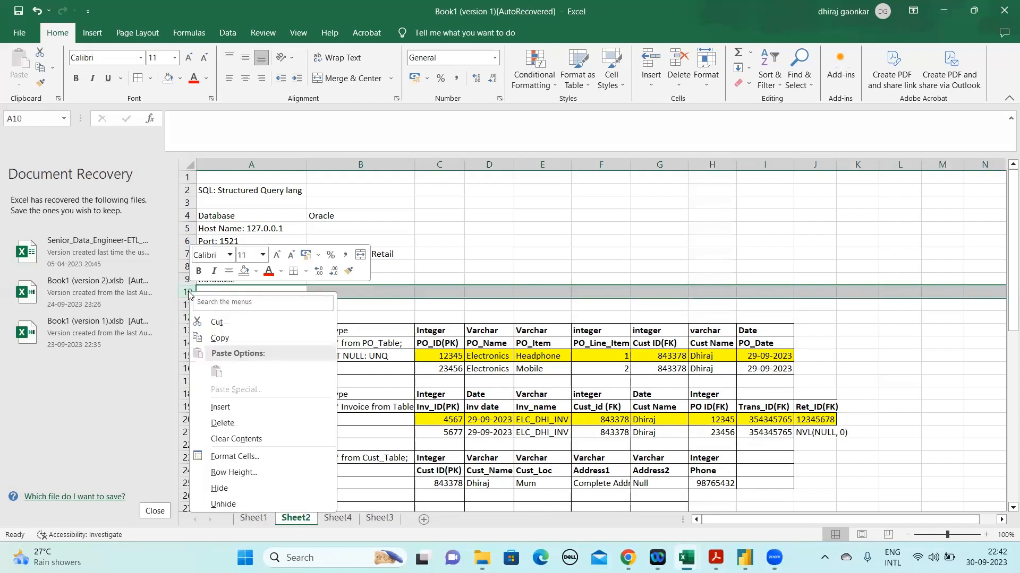
pyautogui.click(220, 407)
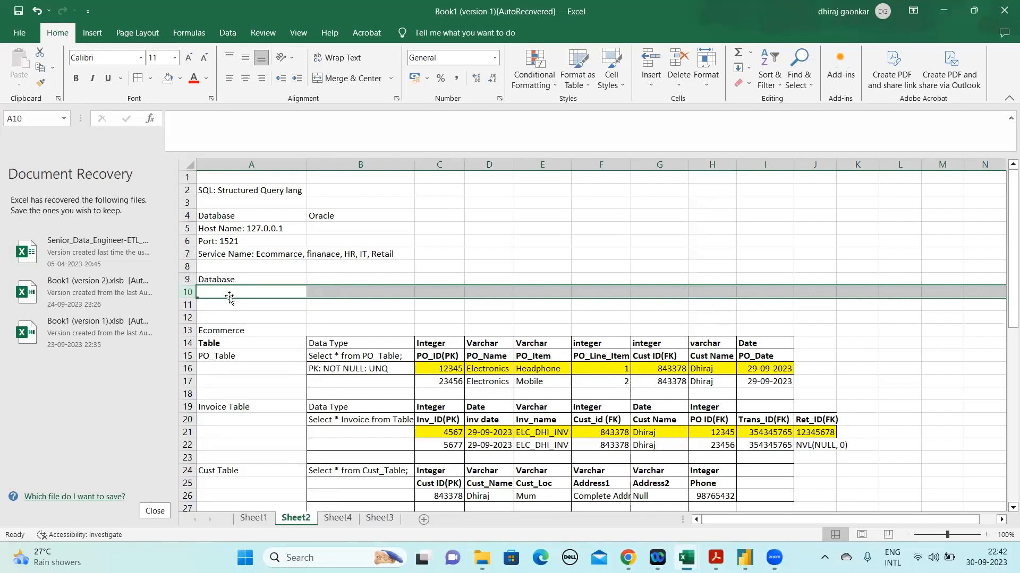
# Enter "Src_Schema" in cell A10 under the Database heading
pyautogui.write('St')
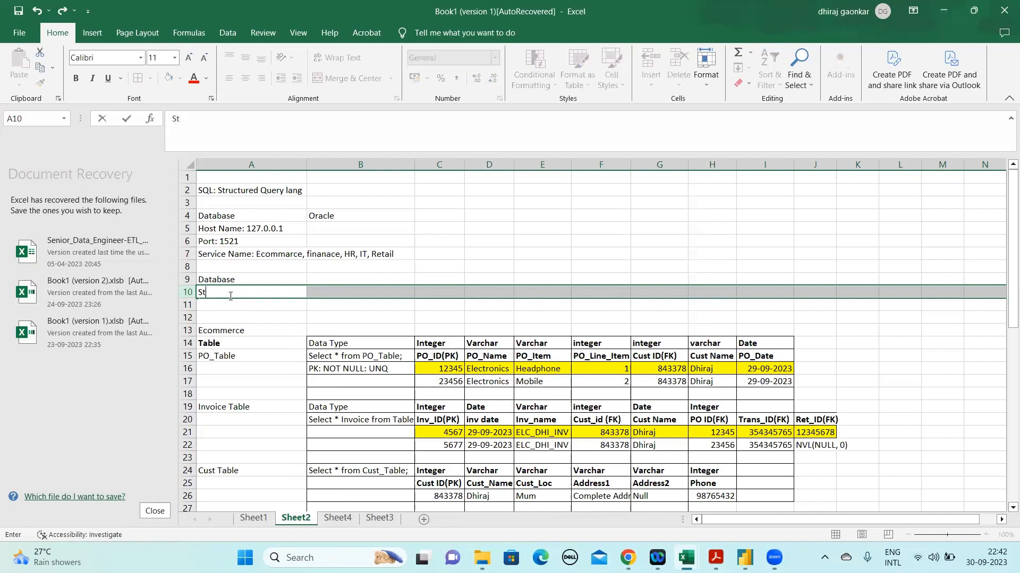
pyautogui.write('rc_Schema')
pyautogui.press('Tab')
pyautogui.press('Tab')
# Enter "Stg_Schema" in cell A11 and "ODS_Schema" in cell A12 below the source schema
pyautogui.click(230, 299)
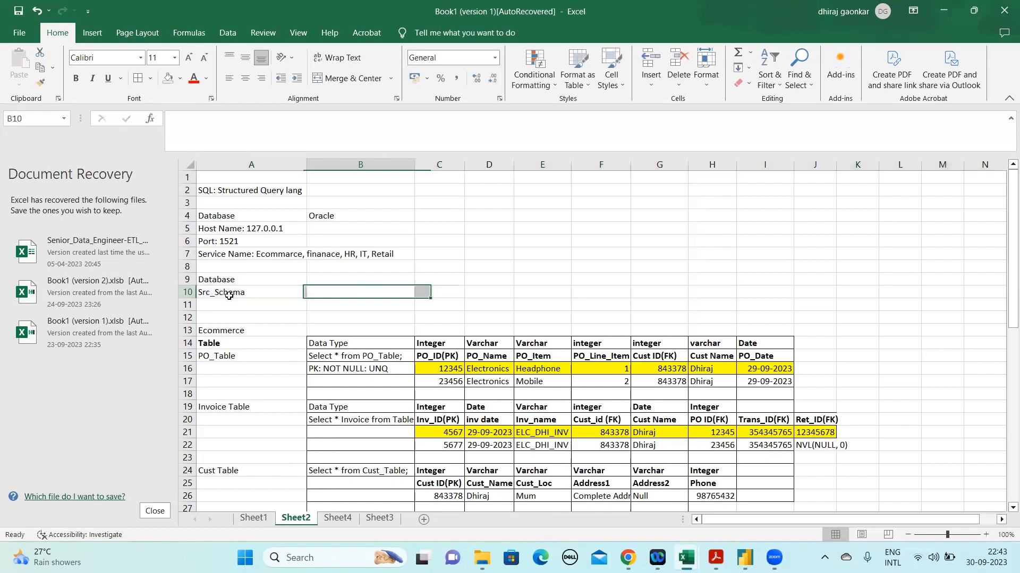
pyautogui.write('St')
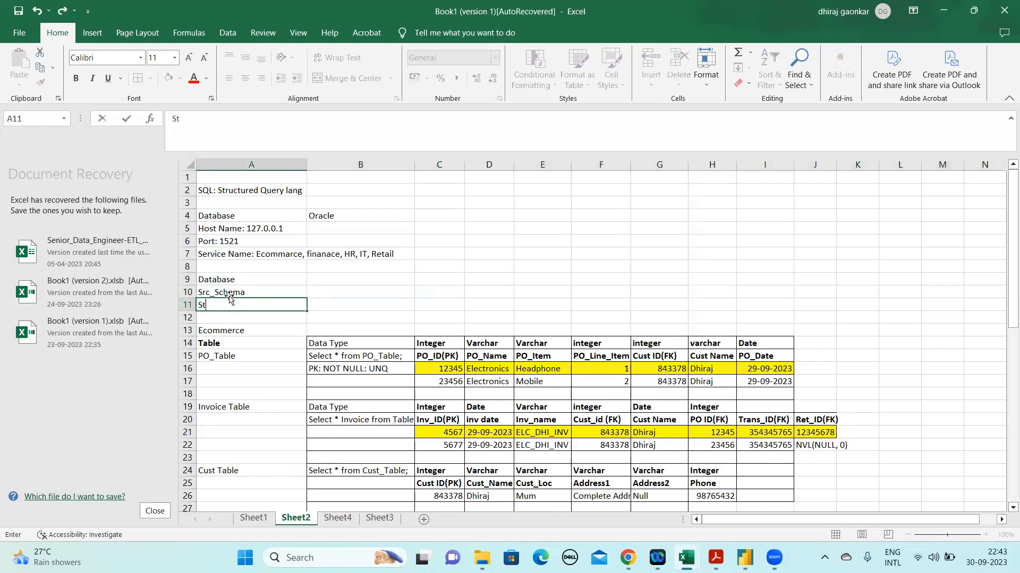
pyautogui.write('g_Schema')
pyautogui.press('Return')
pyautogui.write('ODS_S')
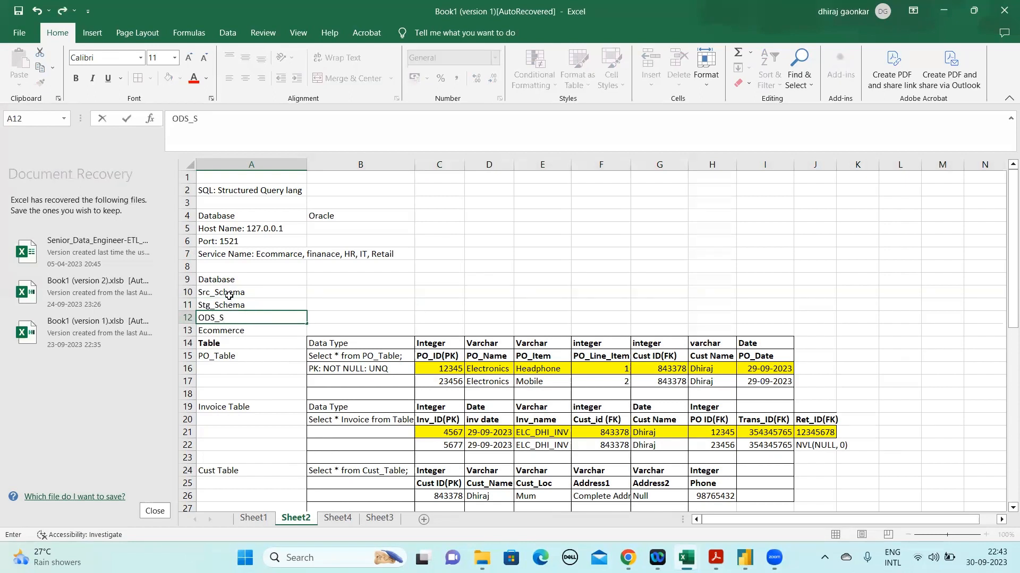
pyautogui.write('chema')
pyautogui.press('Return')
# Insert a row below Src_Schema and copy the PO_Table name from the e-commerce table list into cell A11
pyautogui.click(186, 292)
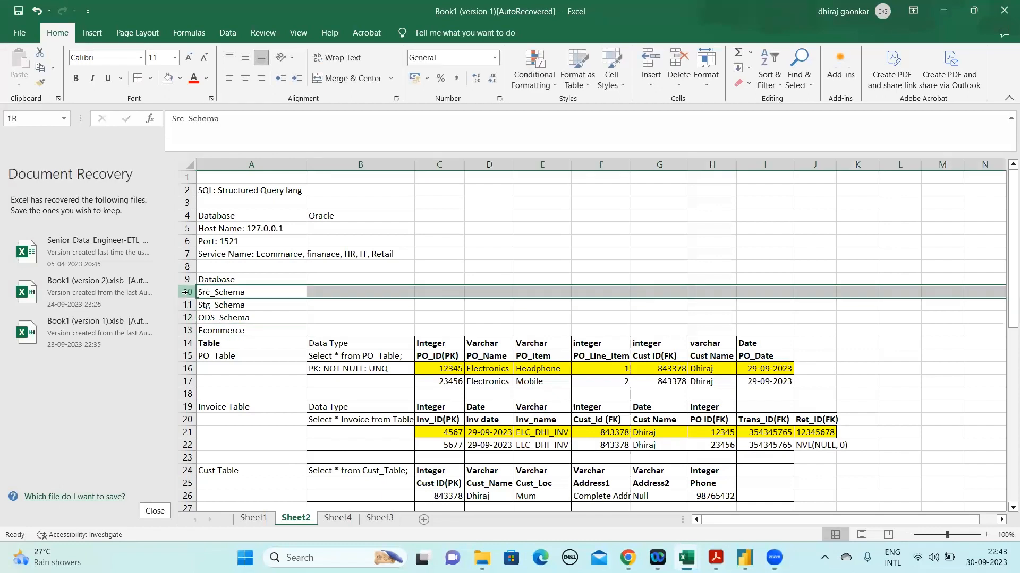
pyautogui.rightClick(188, 309)
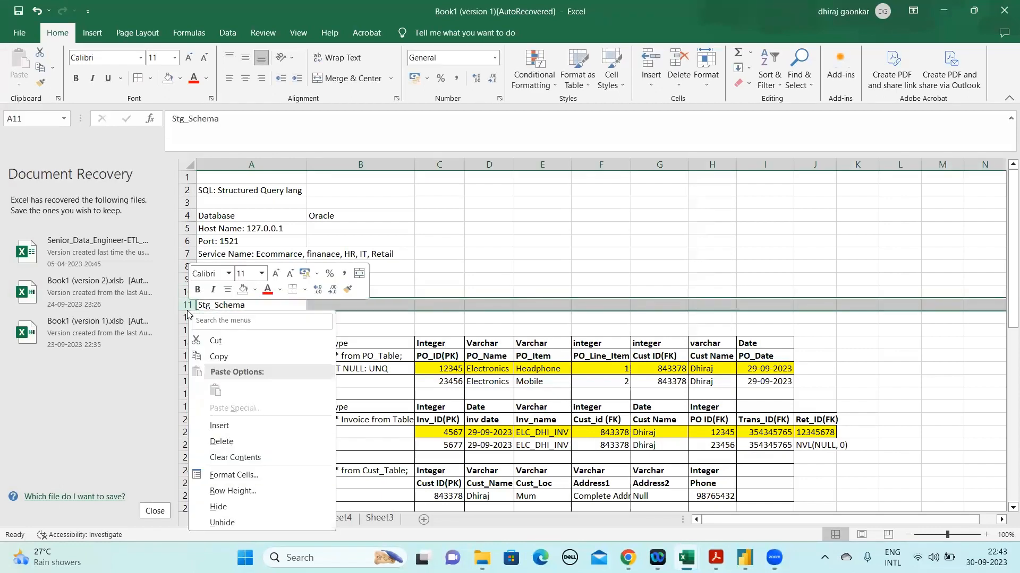
pyautogui.click(219, 425)
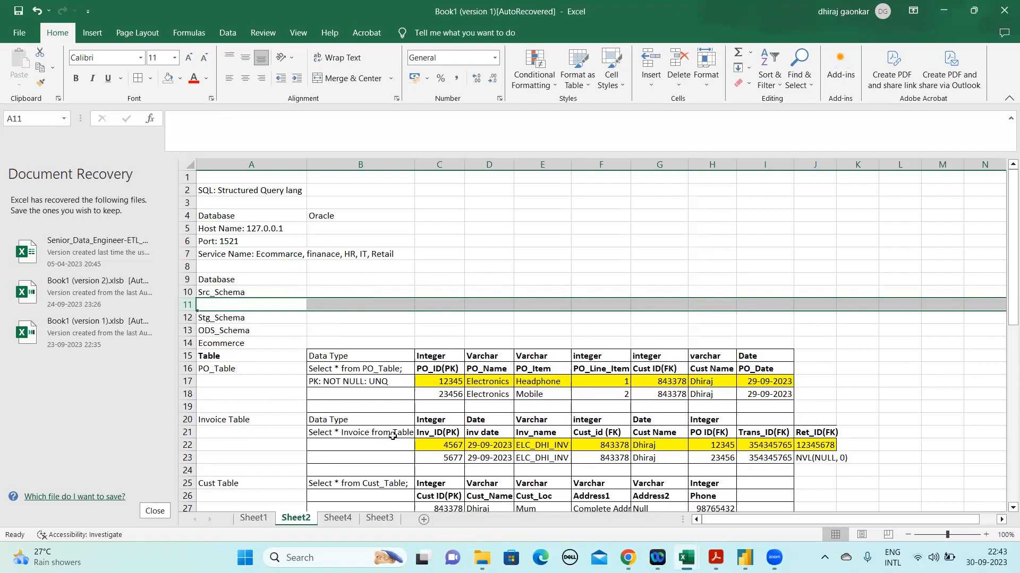
pyautogui.click(248, 365)
pyautogui.hotkey('ctrl', 'c')
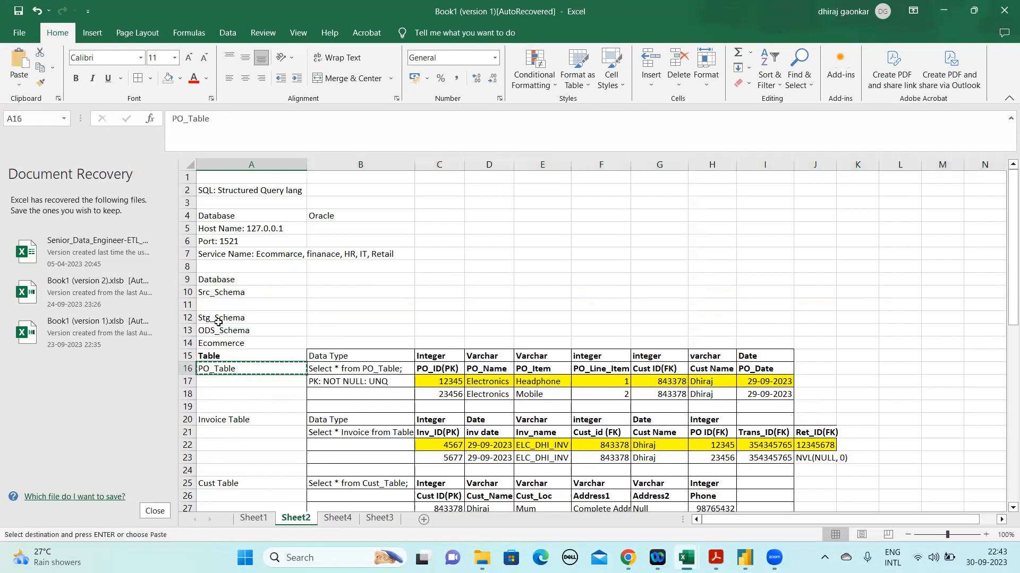
pyautogui.click(219, 304)
pyautogui.hotkey('ctrl', 'v')
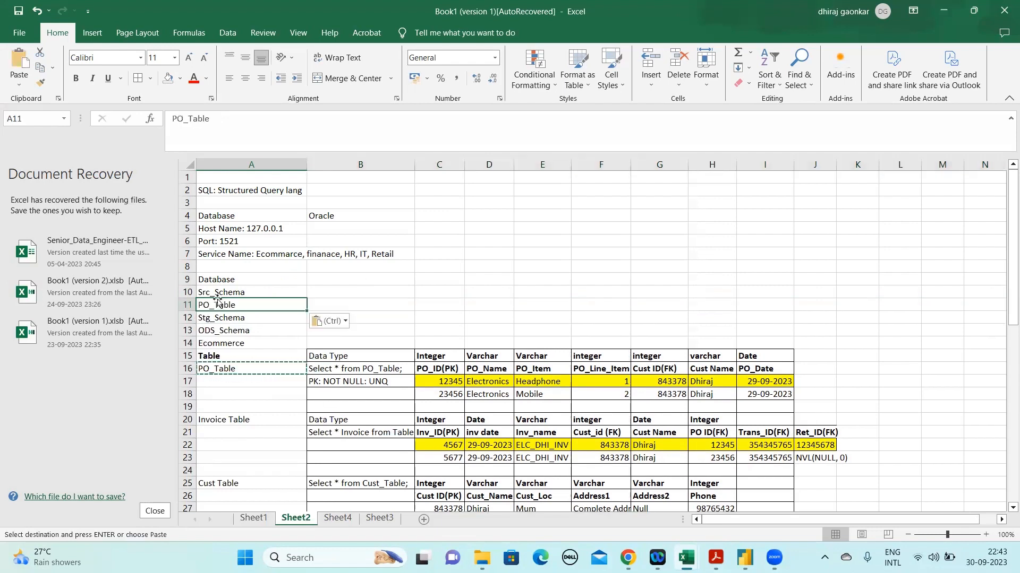
# Insert a blank row 13 between Stg_Schema and ODS_Schema
pyautogui.click(189, 313)
pyautogui.click(187, 316)
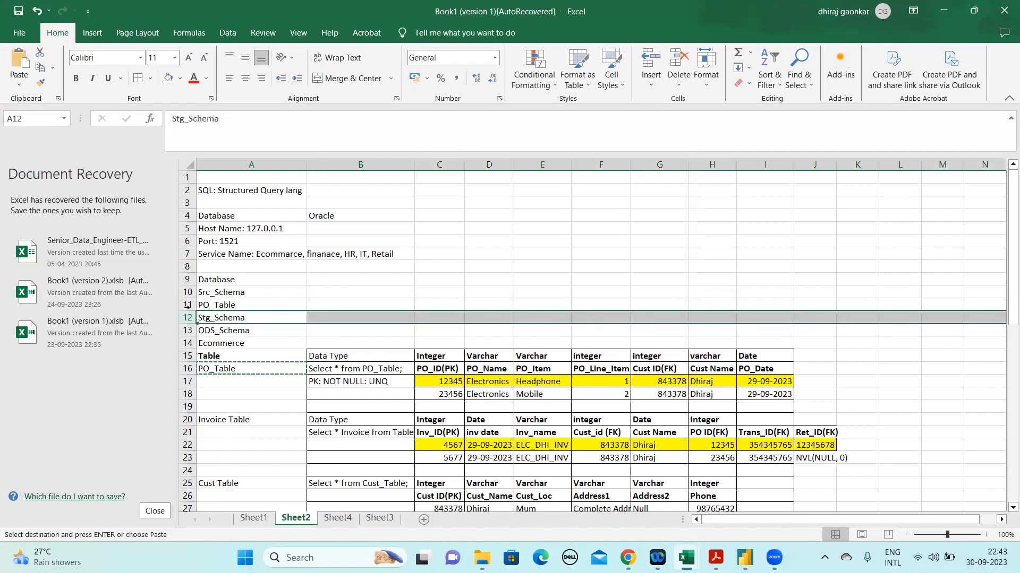
pyautogui.moveTo(183, 323); pyautogui.dragTo(183, 327)
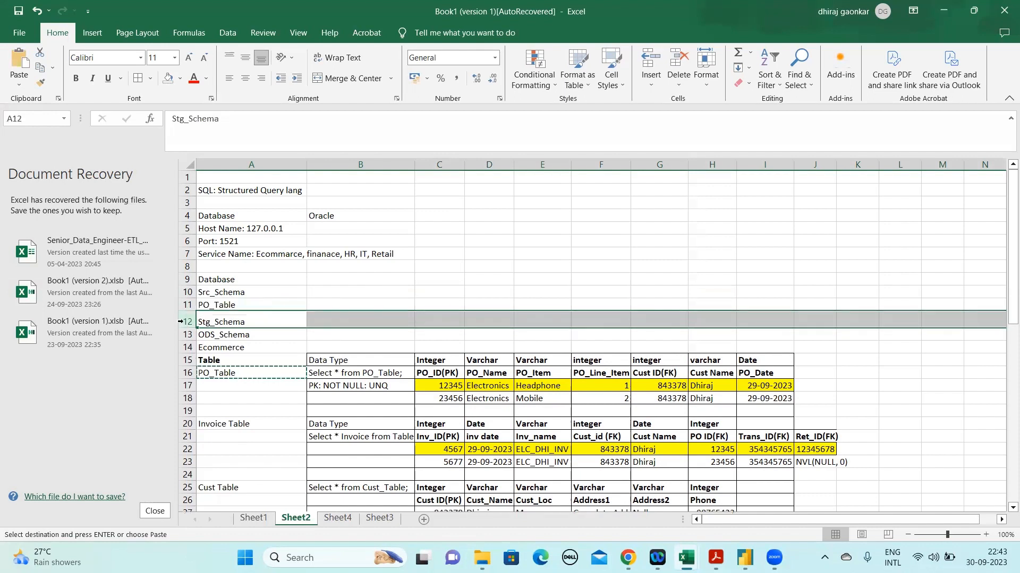
pyautogui.rightClick(183, 322)
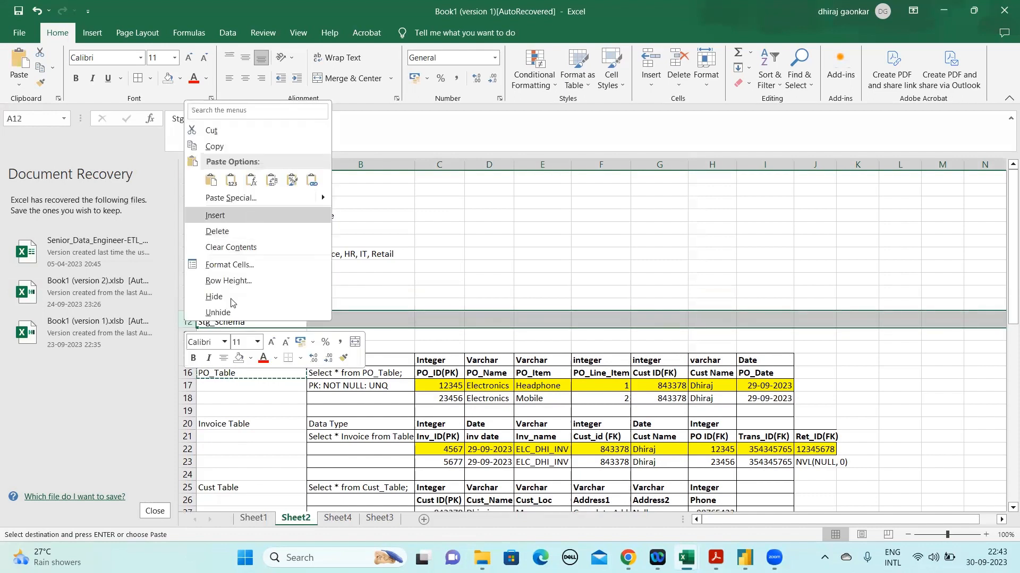
pyautogui.click(181, 328)
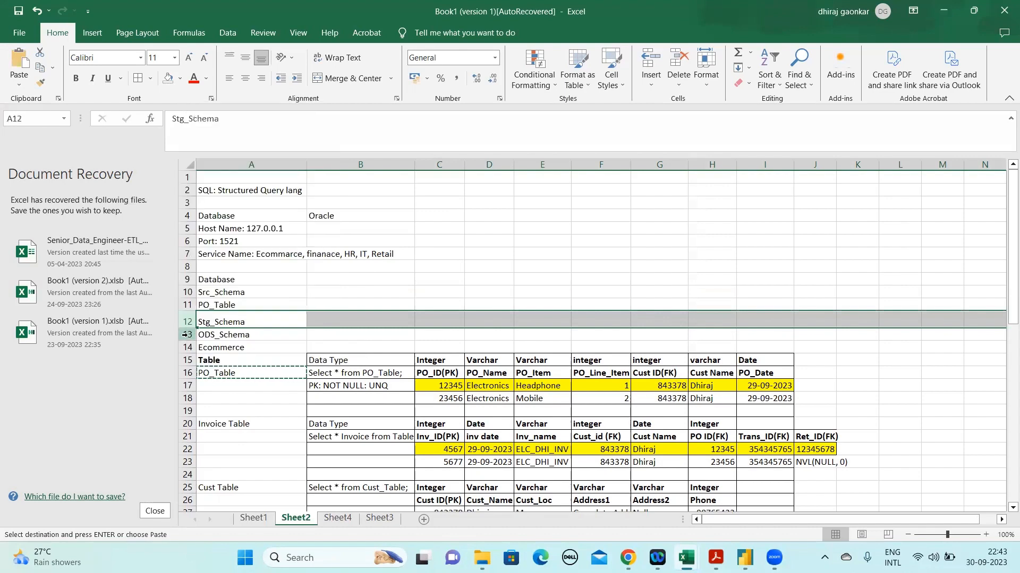
pyautogui.click(185, 335)
pyautogui.rightClick(189, 338)
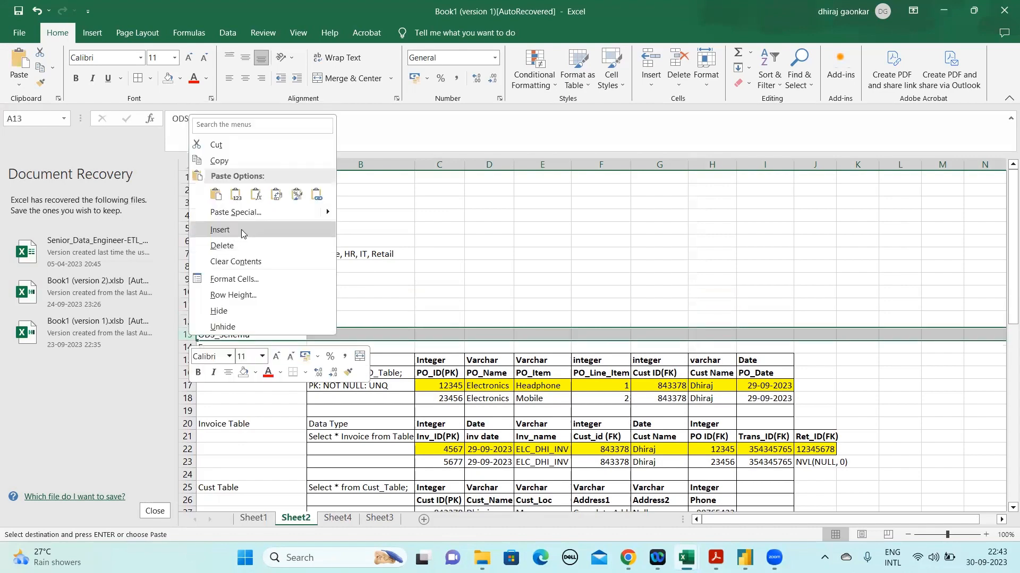
pyautogui.click(242, 234)
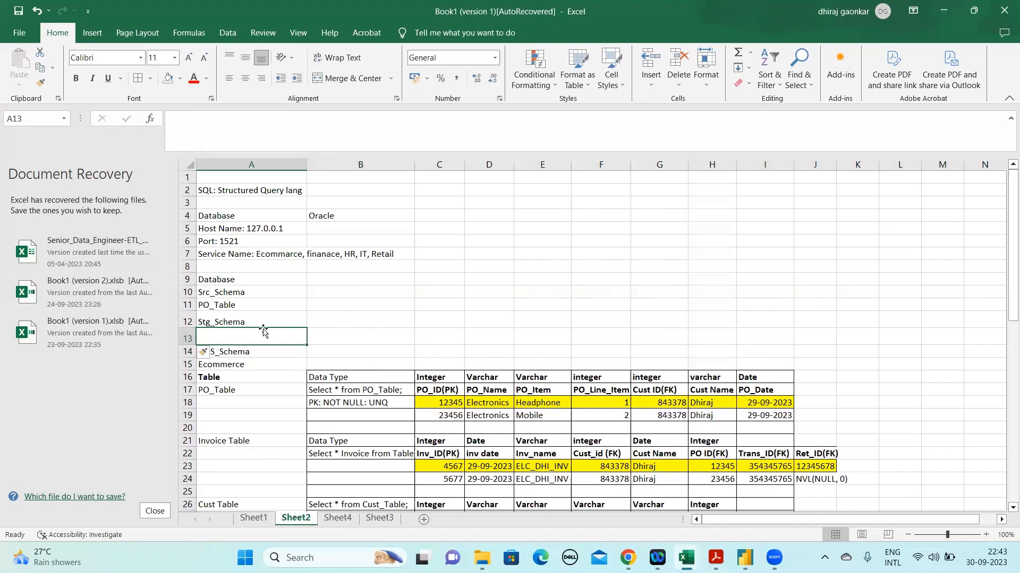
# Enter "STG_PO_Table" in cell A13 as the staging table under Stg_Schema
pyautogui.click(232, 141)
pyautogui.write('STG_PO_')
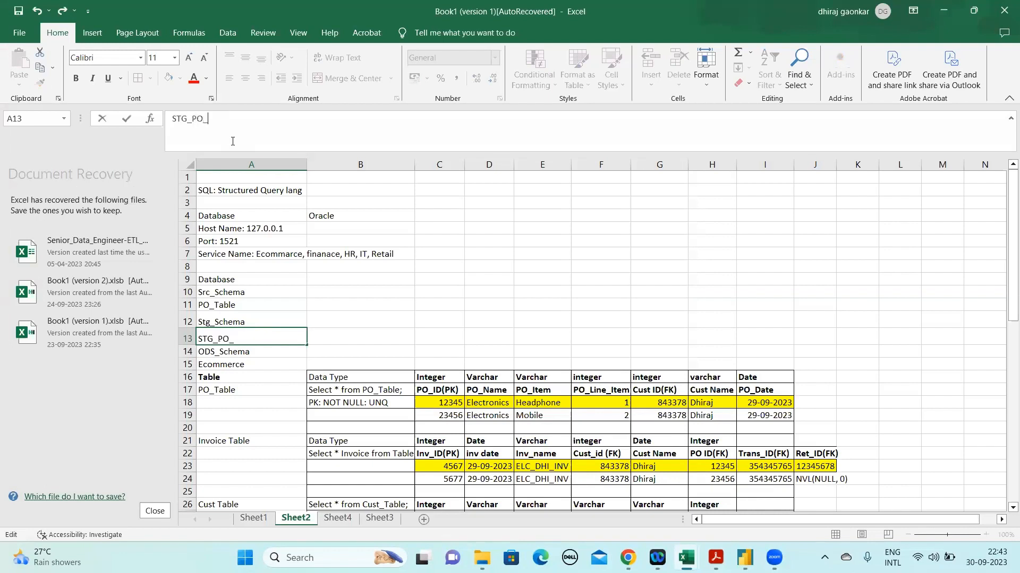
pyautogui.press('BackSpace')
pyautogui.press('BackSpace')
pyautogui.write('Table')
pyautogui.press('Return')
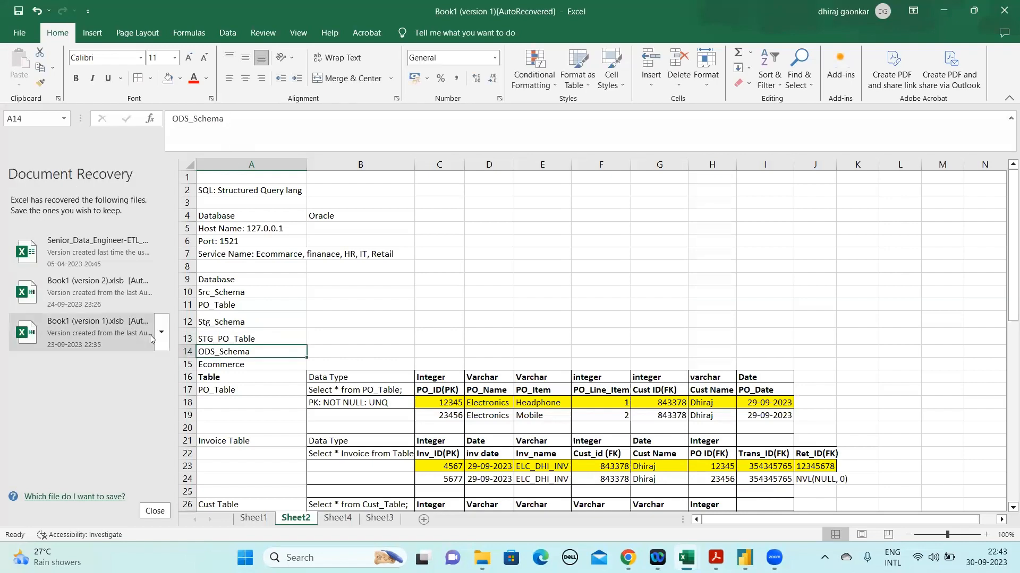
# Compare the PO_Table entry under Src_Schema with the STG_PO_Table and ODS_Schema entries below it
pyautogui.click(232, 332)
pyautogui.click(221, 307)
pyautogui.click(243, 339)
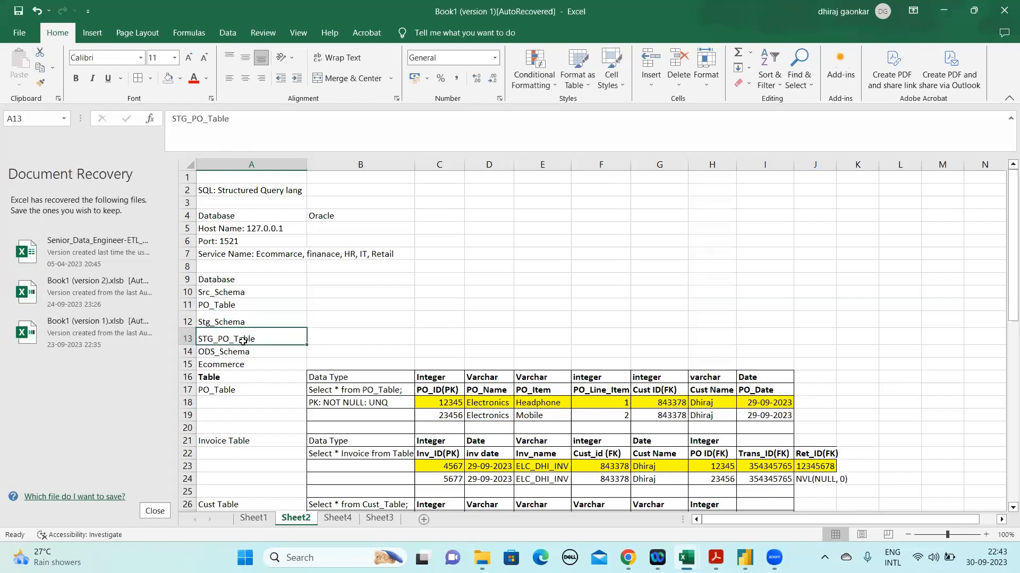
pyautogui.click(187, 352)
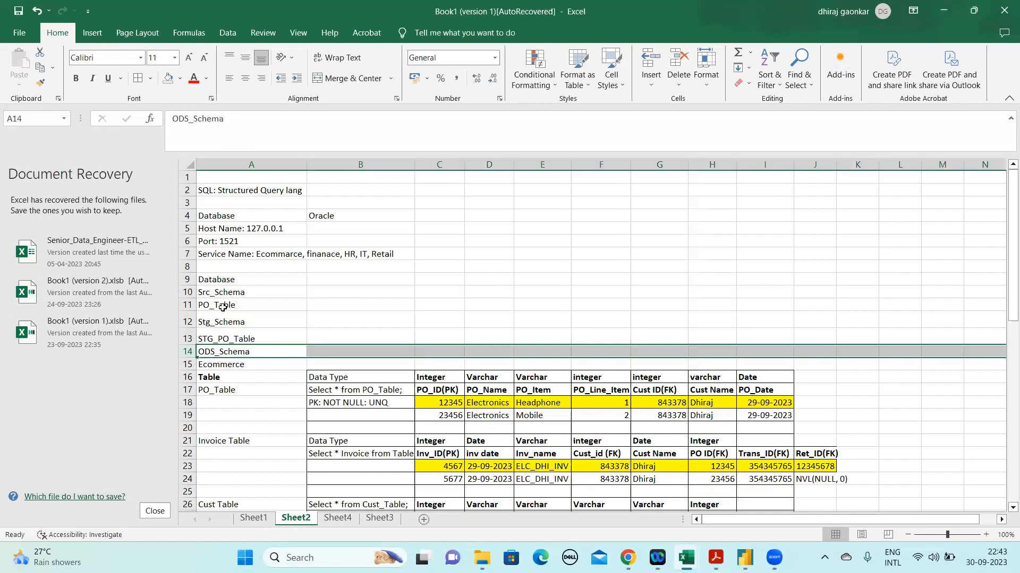
pyautogui.click(184, 305)
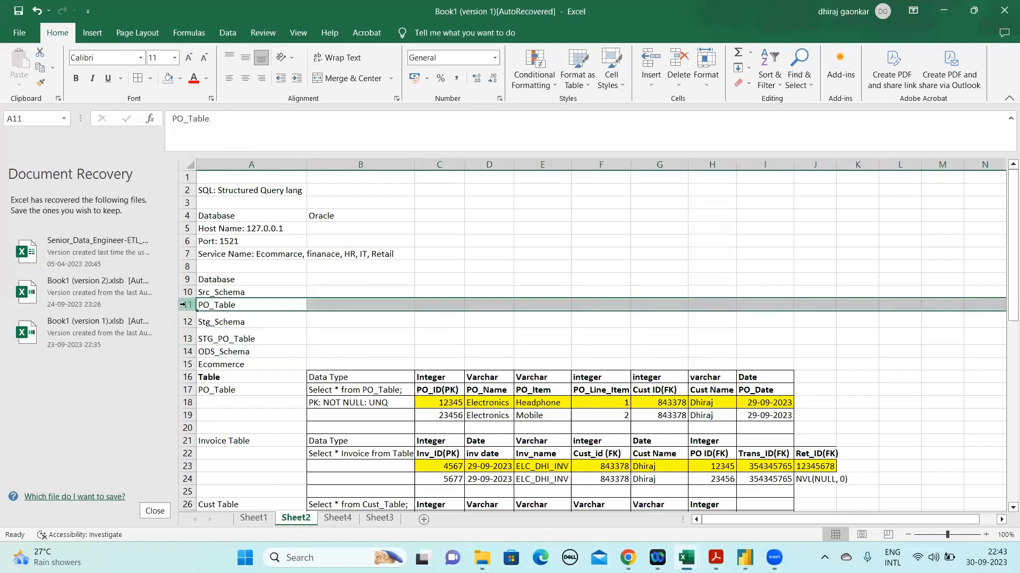
# Insert two blank rows between ODS_Schema and Ecommerce on Sheet2
pyautogui.click(227, 341)
pyautogui.click(188, 353)
pyautogui.rightClick(188, 352)
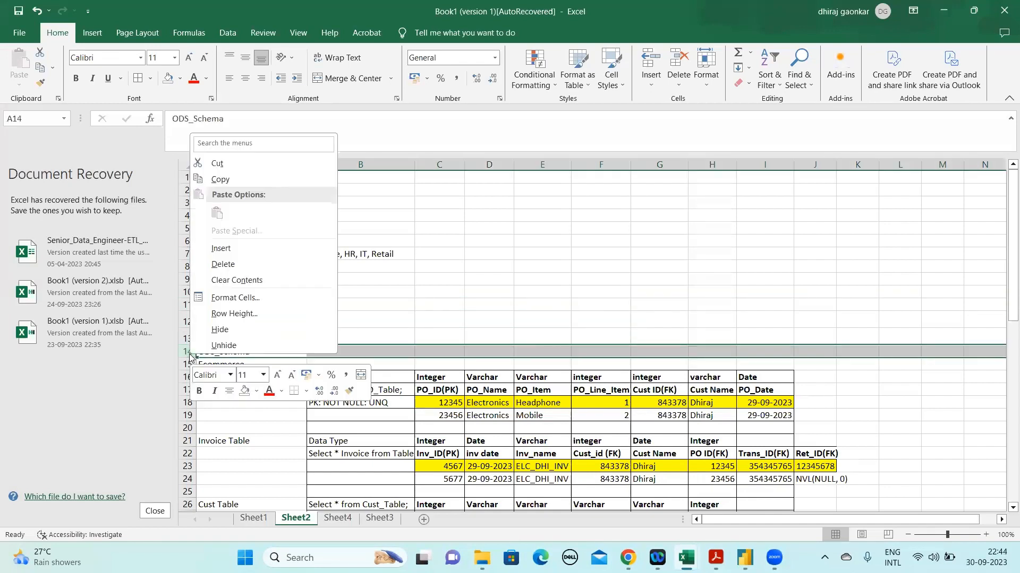
pyautogui.press('Escape')
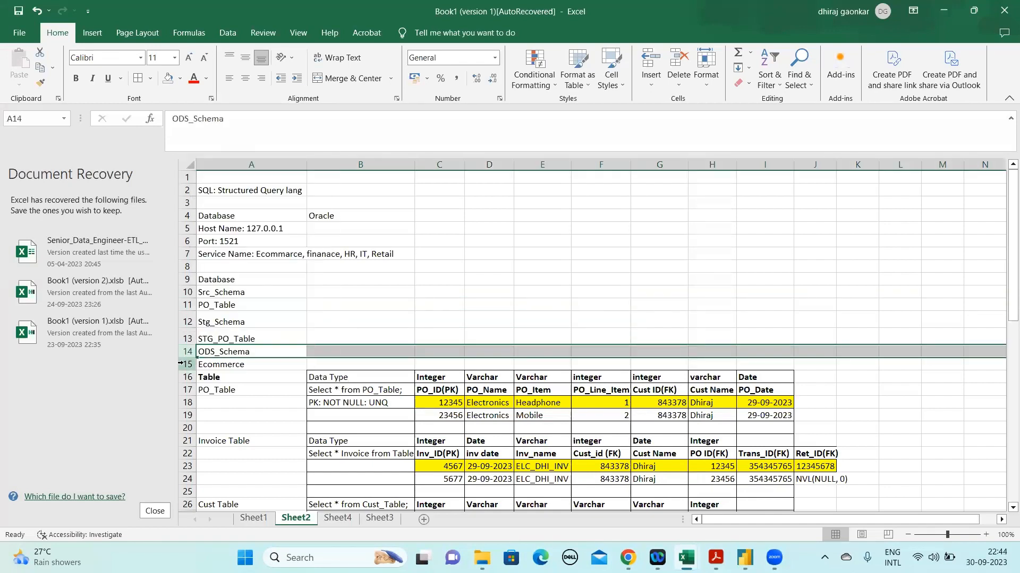
pyautogui.rightClick(186, 365)
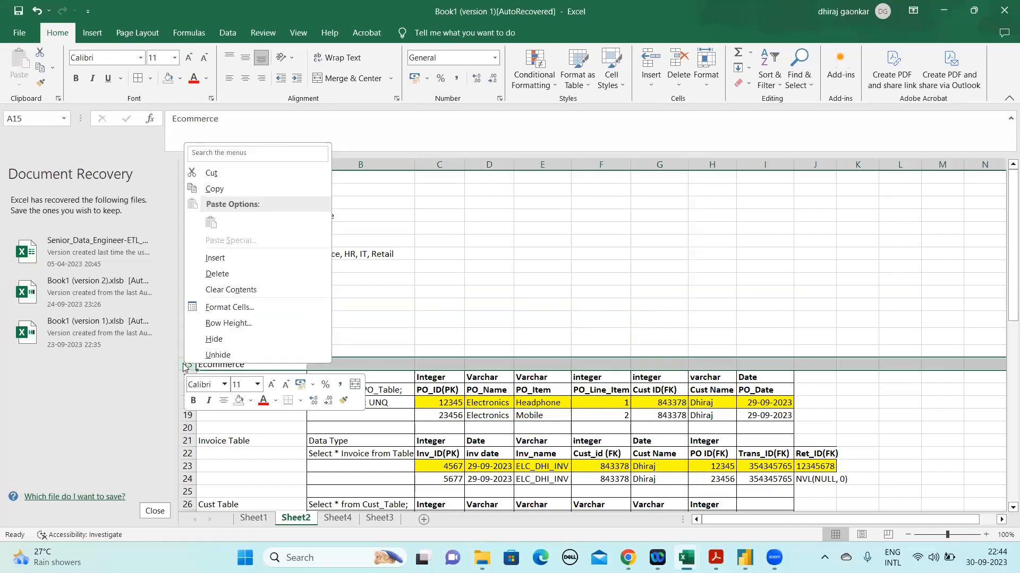
pyautogui.click(243, 259)
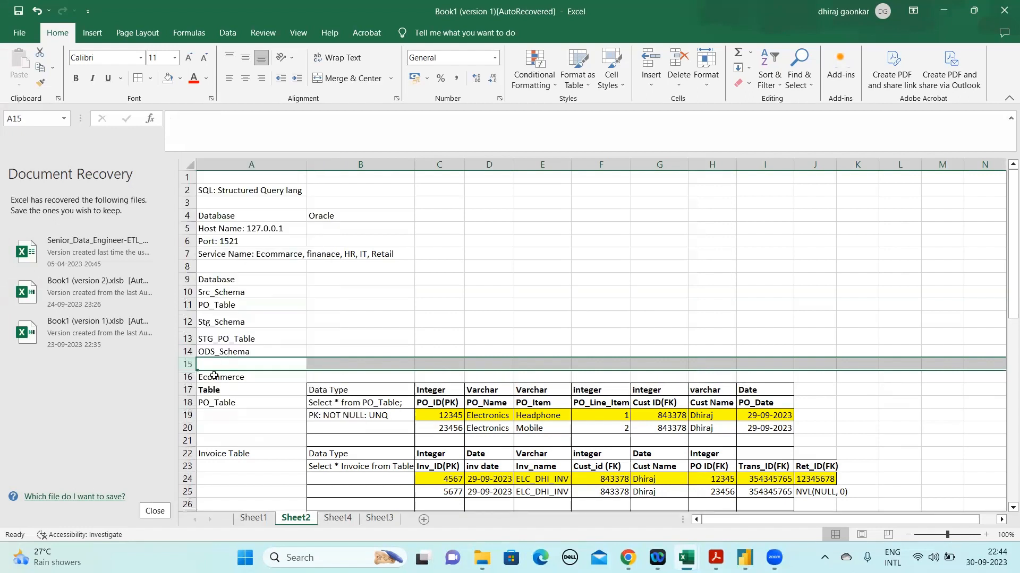
pyautogui.rightClick(188, 364)
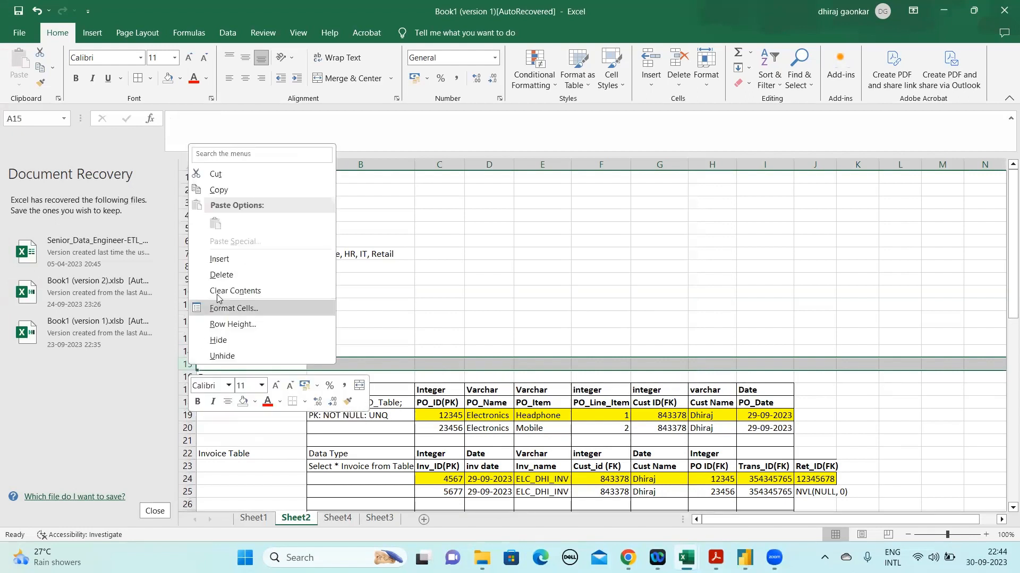
pyautogui.click(221, 260)
# Enter "DeltA logic: Incremental Load/ Transform/ ETL work" in cell A15 below ODS_Schema
pyautogui.click(214, 362)
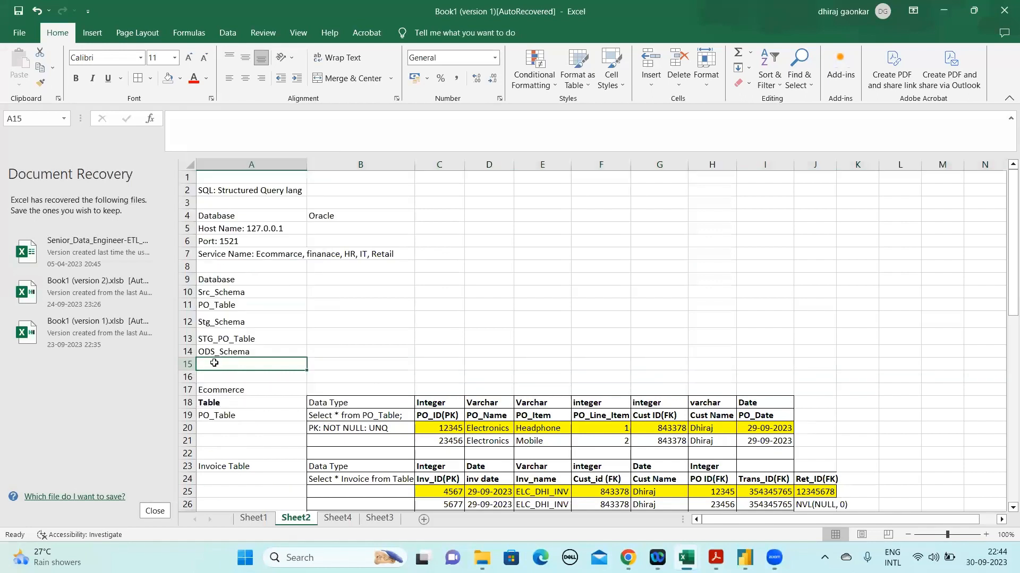
pyautogui.write('Delts')
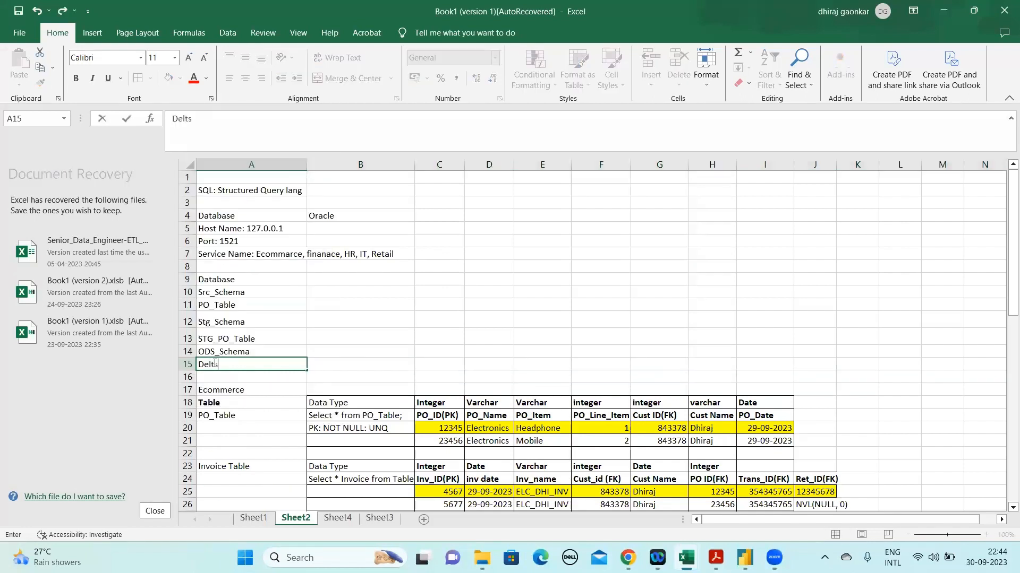
pyautogui.write('A logic: IN')
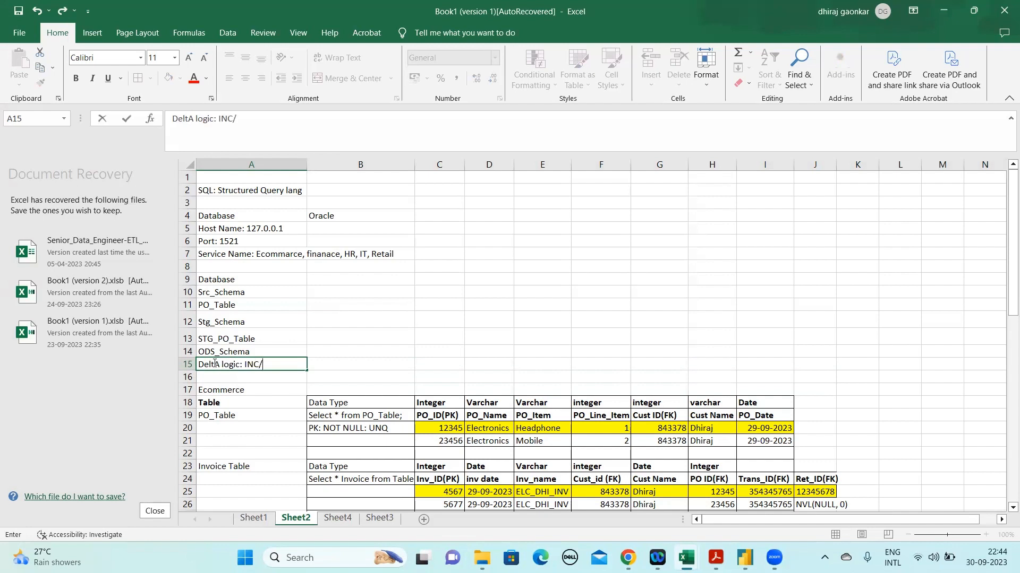
pyautogui.write('C/')
pyautogui.press('BackSpace')
pyautogui.press('BackSpace')
pyautogui.write('ncremental Load/ Transform/ ETL work')
pyautogui.press('Return')
pyautogui.click(215, 362)
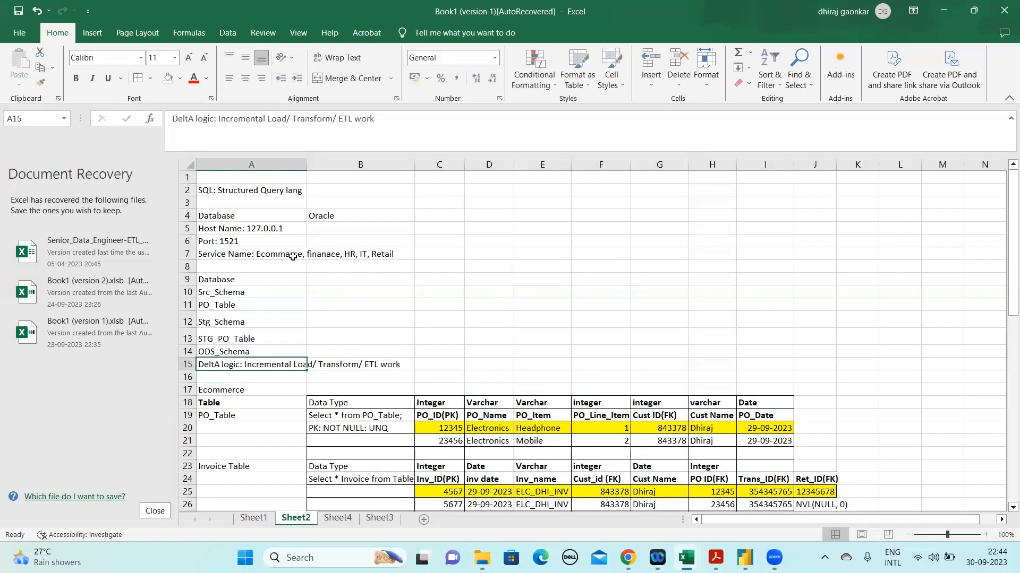
# Compare the Oracle connection details on Sheet3 with the database layers and schemas listed on Sheet4
pyautogui.click(235, 350)
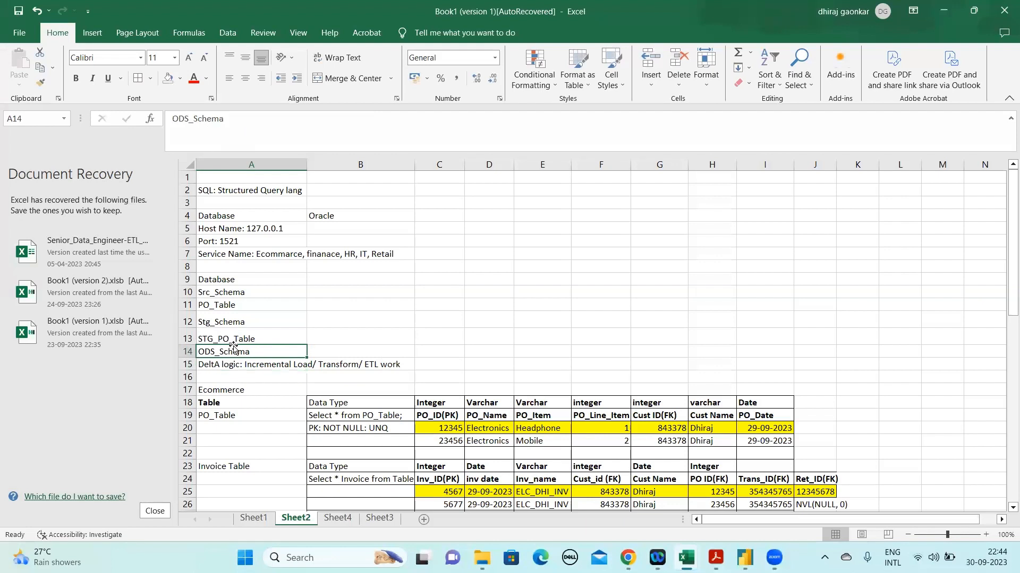
pyautogui.click(336, 520)
pyautogui.click(376, 520)
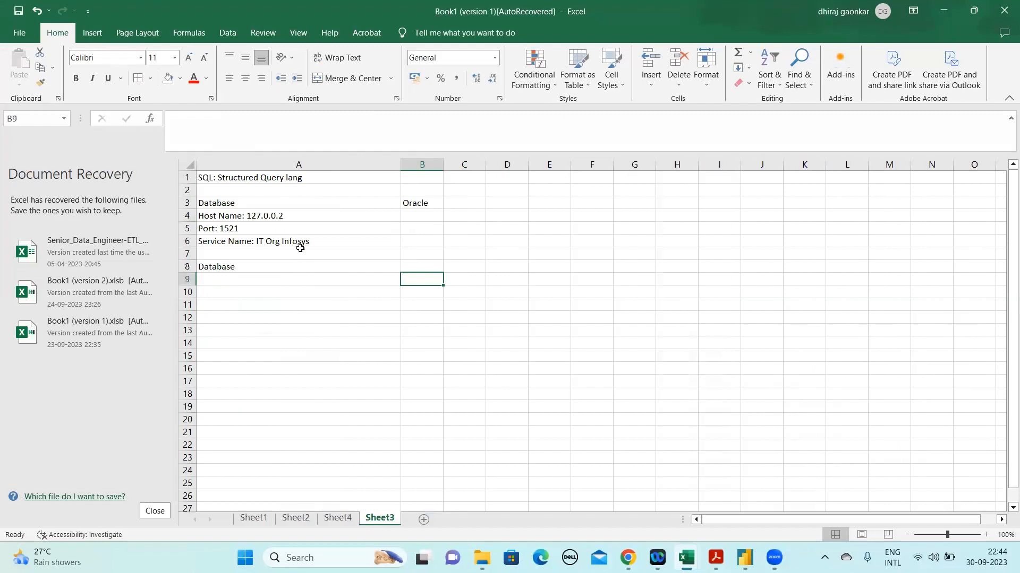
pyautogui.click(337, 521)
pyautogui.click(379, 521)
pyautogui.press('Up')
pyautogui.press('Up')
pyautogui.press('Up')
pyautogui.press('Up')
pyautogui.press('Up')
pyautogui.press('Up')
pyautogui.press('Up')
pyautogui.press('Up')
pyautogui.press('Down')
pyautogui.press('Down')
pyautogui.press('Down')
pyautogui.press('Down')
pyautogui.press('Down')
pyautogui.click(340, 519)
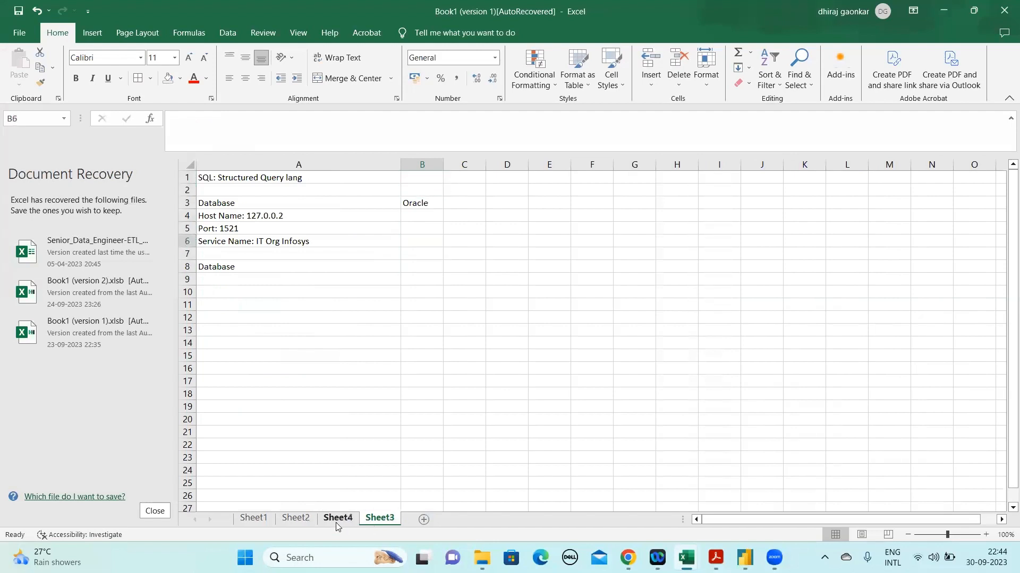
pyautogui.click(298, 293)
pyautogui.click(296, 277)
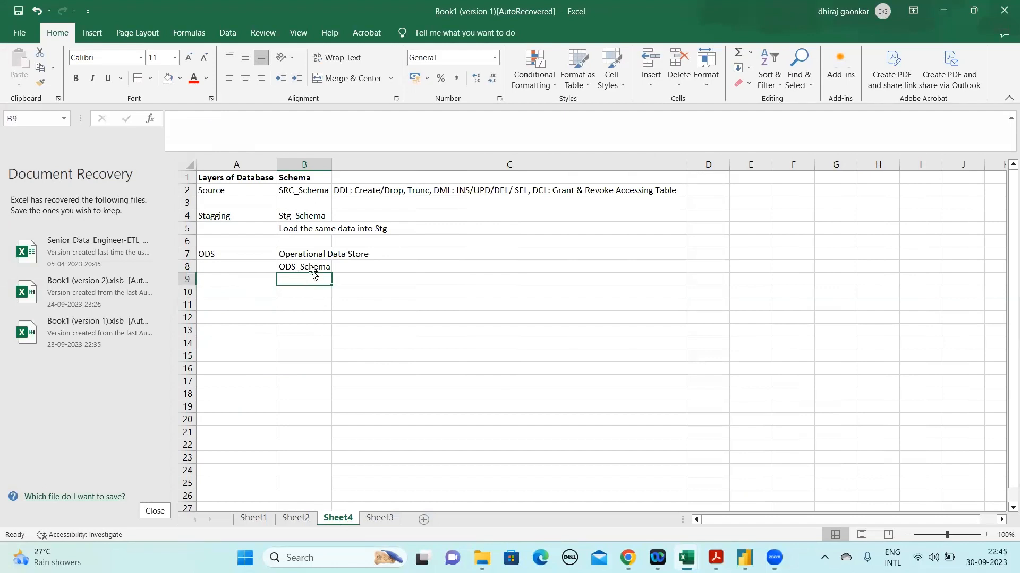
# Move Sheet3 in front of Sheet4 in the sheet order and return to the layers list on Sheet4
pyautogui.moveTo(384, 519); pyautogui.dragTo(337, 519)
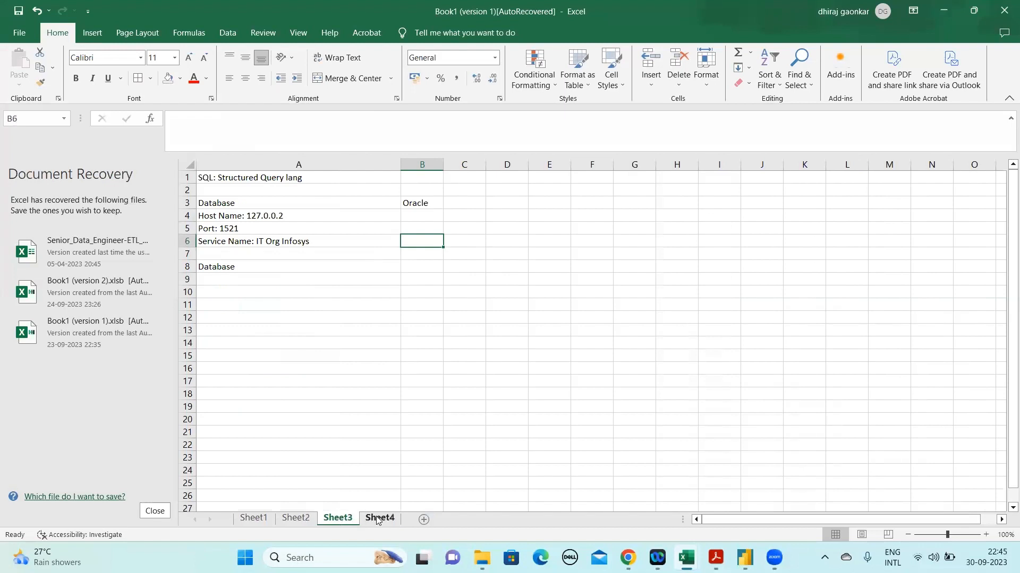
pyautogui.click(313, 240)
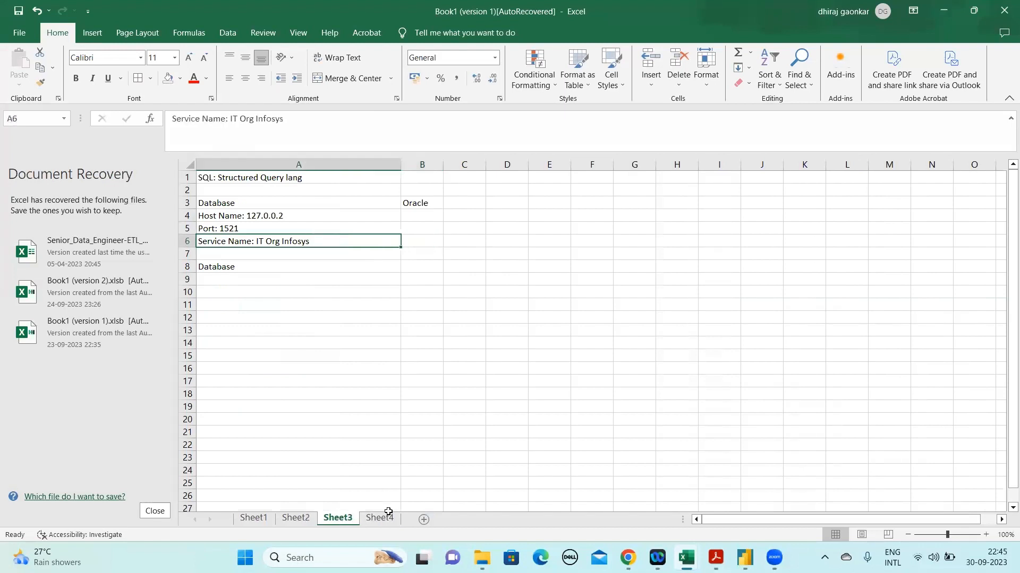
pyautogui.click(382, 519)
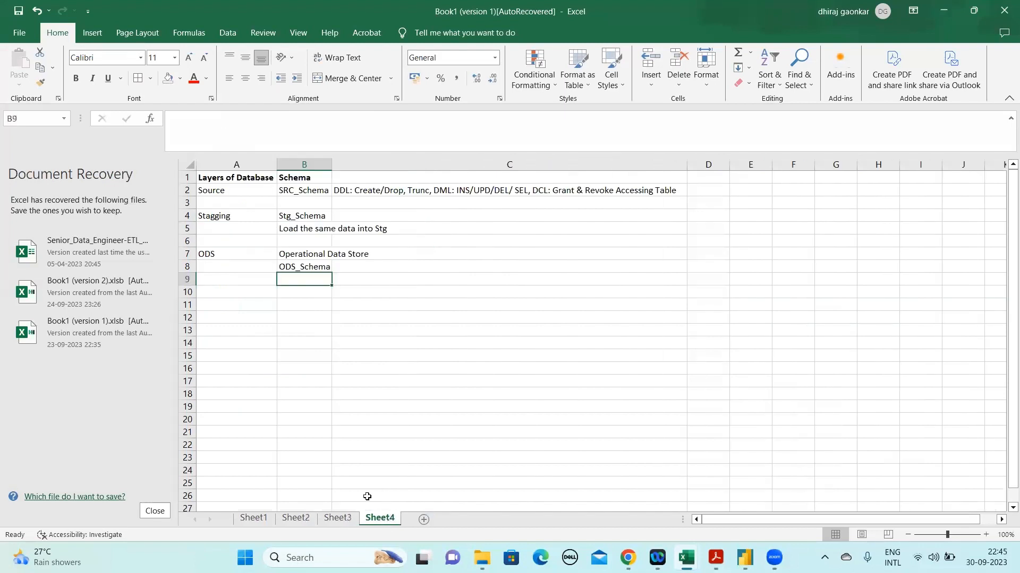
pyautogui.click(237, 279)
# Copy the DeltA logic note from cell A15 on Sheet2 into cell C8 beside ODS_Schema on Sheet4
pyautogui.click(296, 519)
pyautogui.click(234, 365)
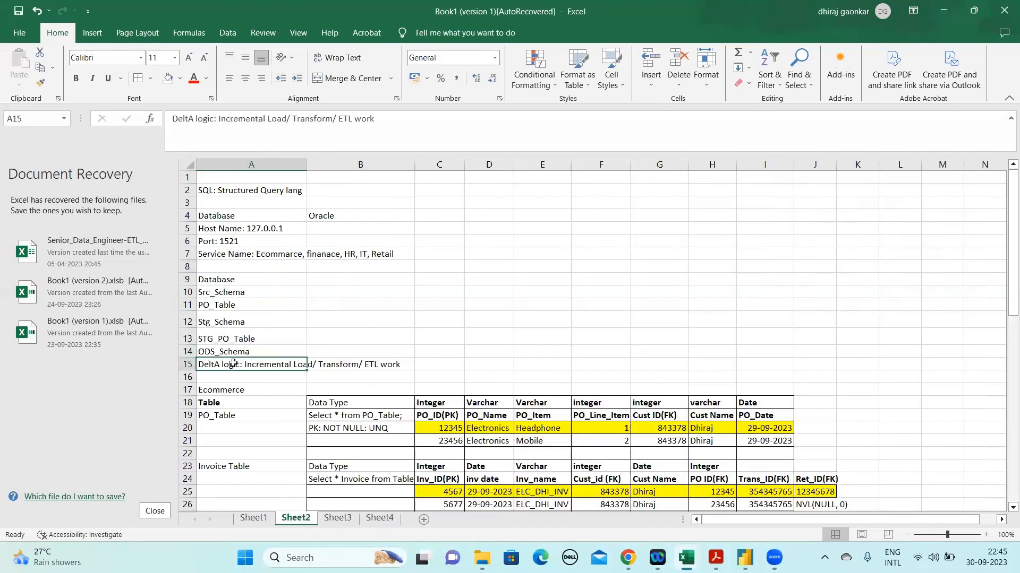
pyautogui.hotkey('ctrl', 'c')
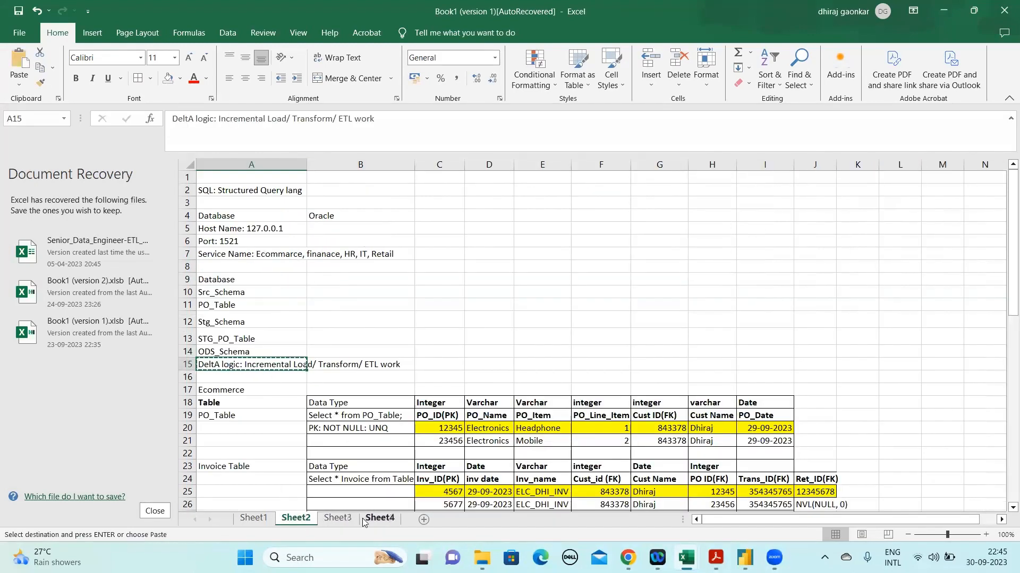
pyautogui.click(379, 518)
pyautogui.hotkey('ctrl', 'v')
pyautogui.press('Escape')
# Review the Source, Stagging and ODS layers in the Layers of Database column
pyautogui.press('Left')
pyautogui.press('Left')
pyautogui.press('Up')
pyautogui.press('Up')
pyautogui.press('Up')
pyautogui.press('Up')
pyautogui.press('Up')
pyautogui.press('Up')
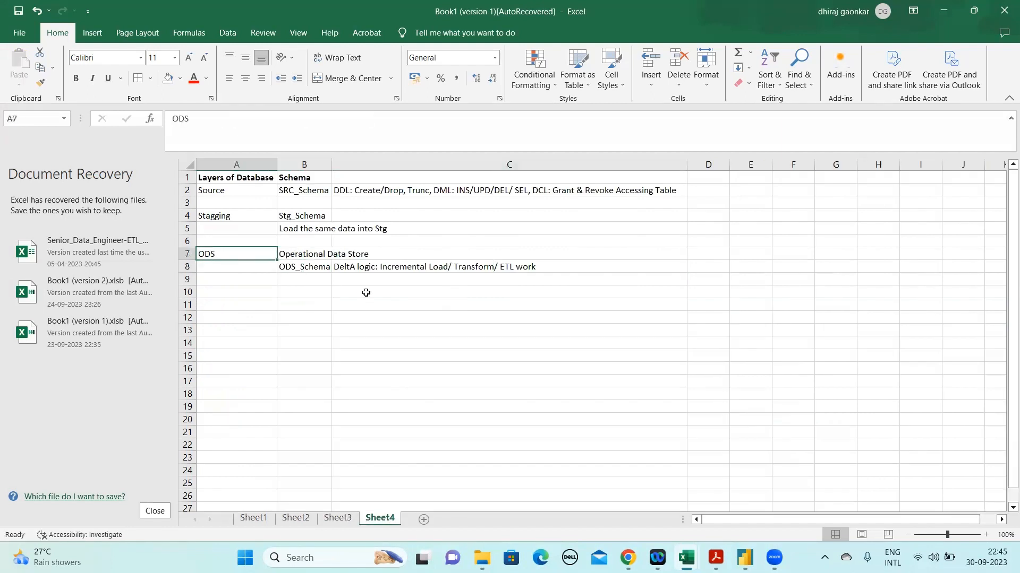
pyautogui.hotkey('shift', 'Down')
pyautogui.hotkey('shift', 'Down')
pyautogui.hotkey('shift', 'Down')
pyautogui.hotkey('shift', 'Down')
pyautogui.hotkey('shift', 'Down')
pyautogui.hotkey('shift', 'Down')
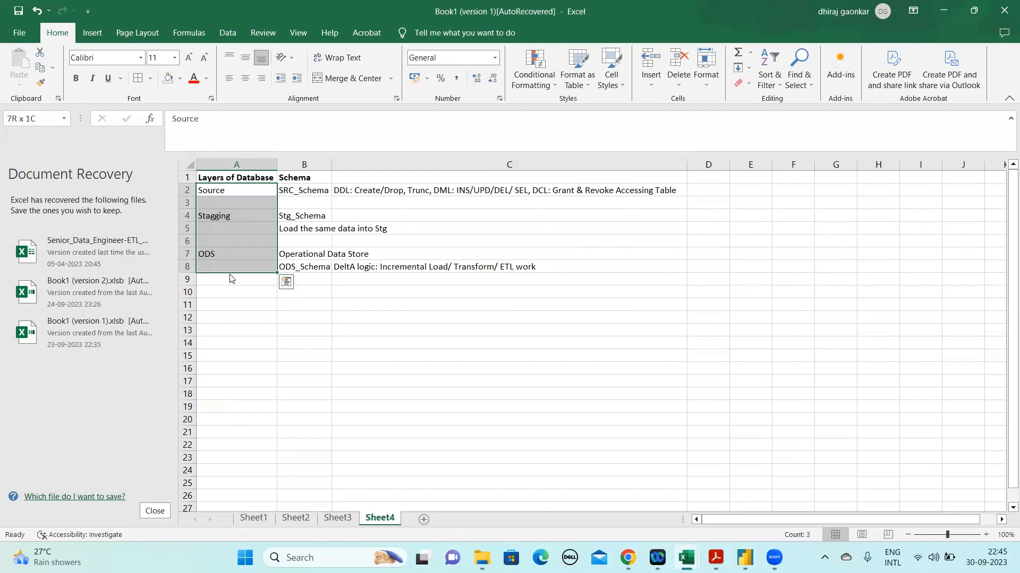
# Enter "Data Mart" in cell A10 as the next database layer and make it bold
pyautogui.click(225, 294)
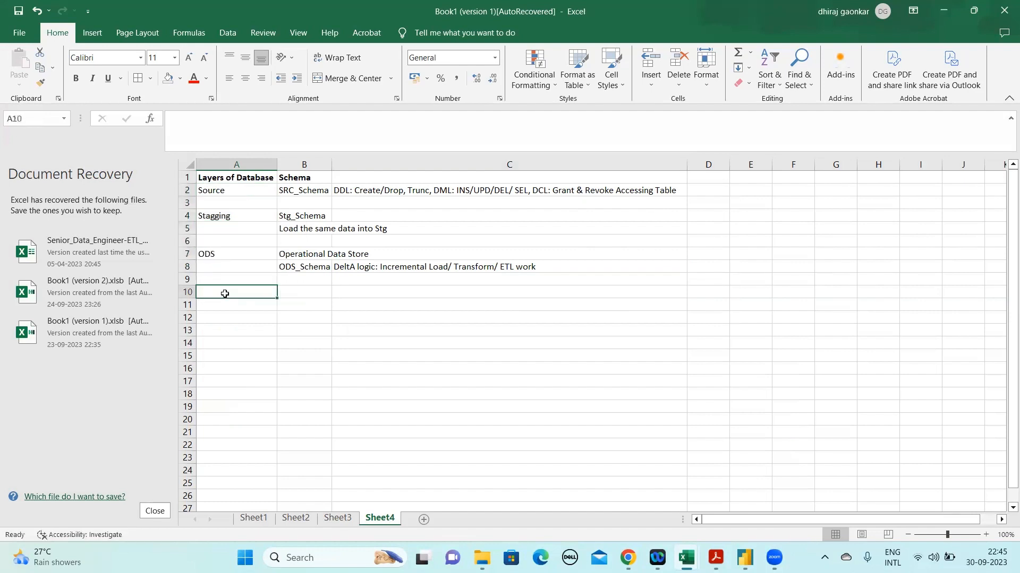
pyautogui.write('Data Mart')
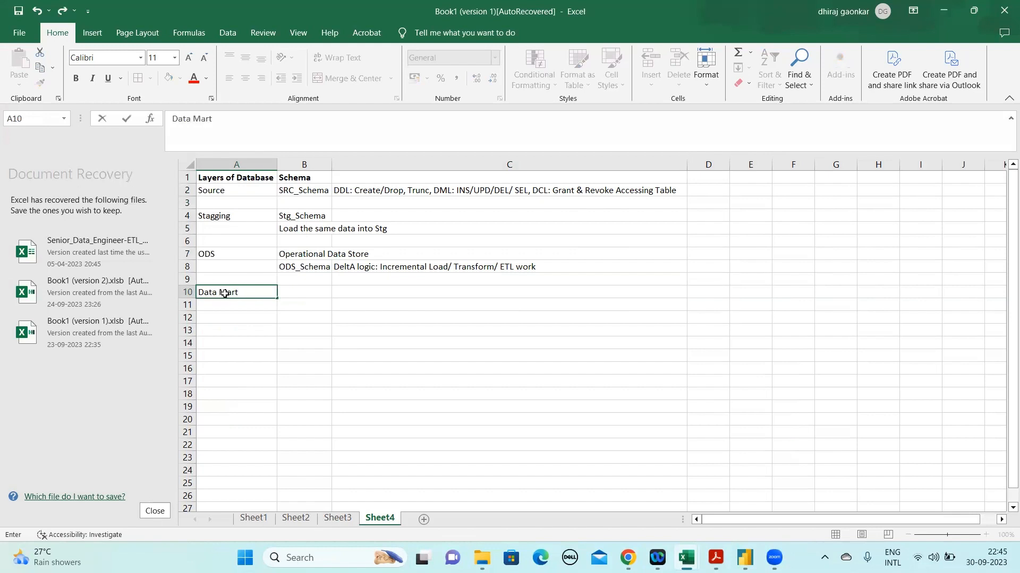
pyautogui.hotkey('ctrl', 'Return')
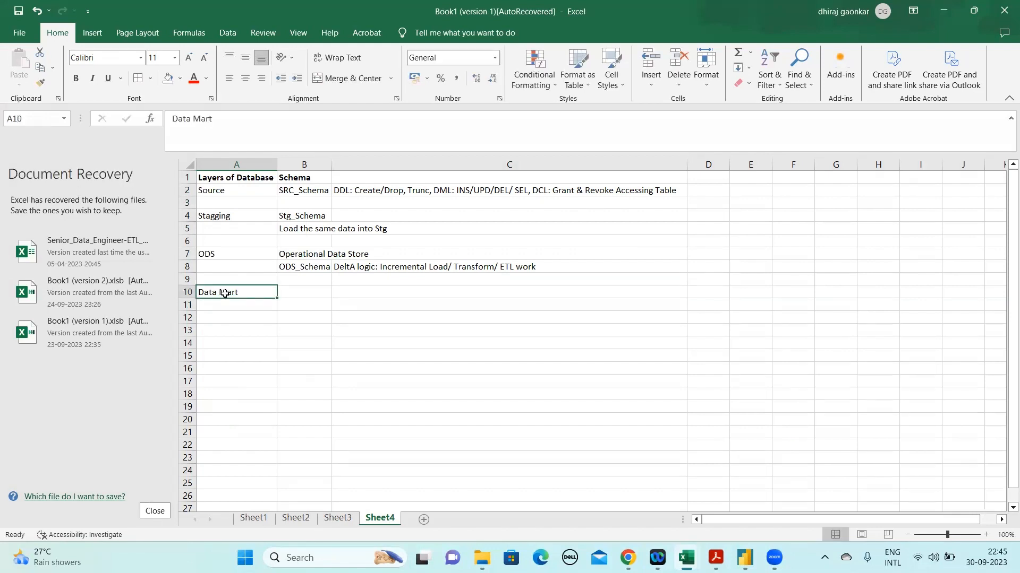
pyautogui.hotkey('ctrl', 'b')
# Enter "Data Mo" in cell B10 beside Data Mart and compare the ODS and Data Mart rows
pyautogui.click(292, 293)
pyautogui.write('Data Mo')
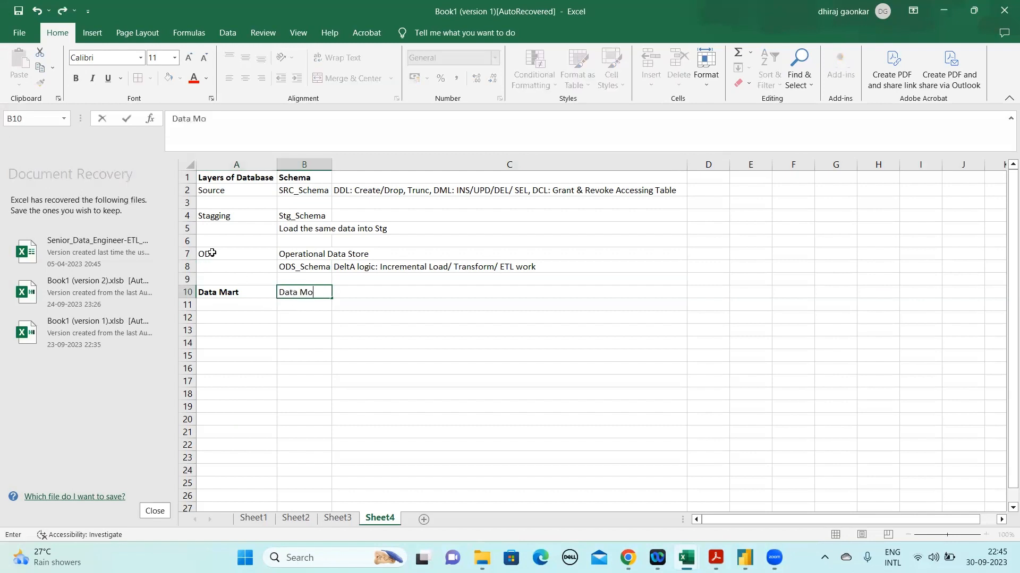
pyautogui.click(212, 253)
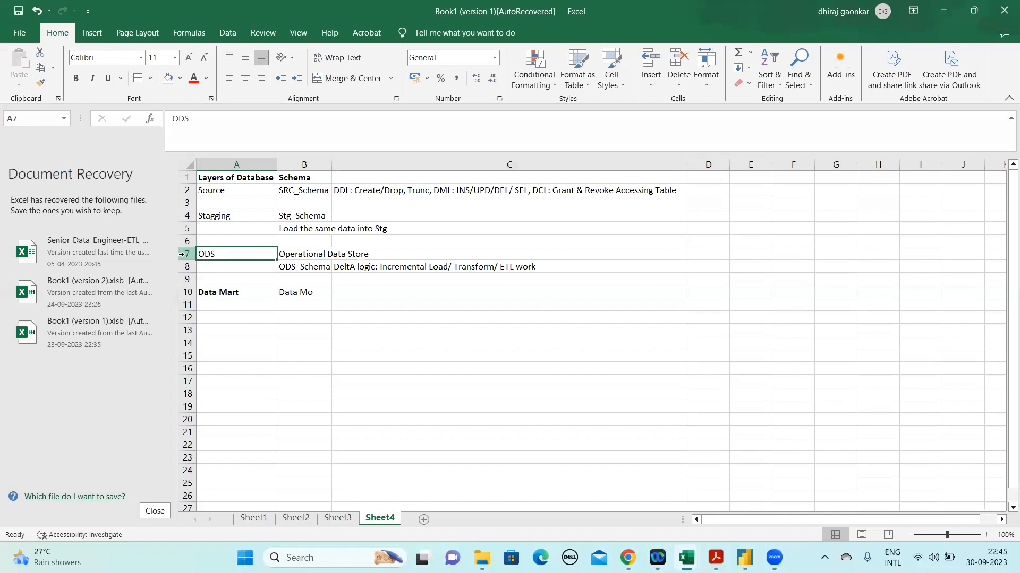
pyautogui.click(181, 292)
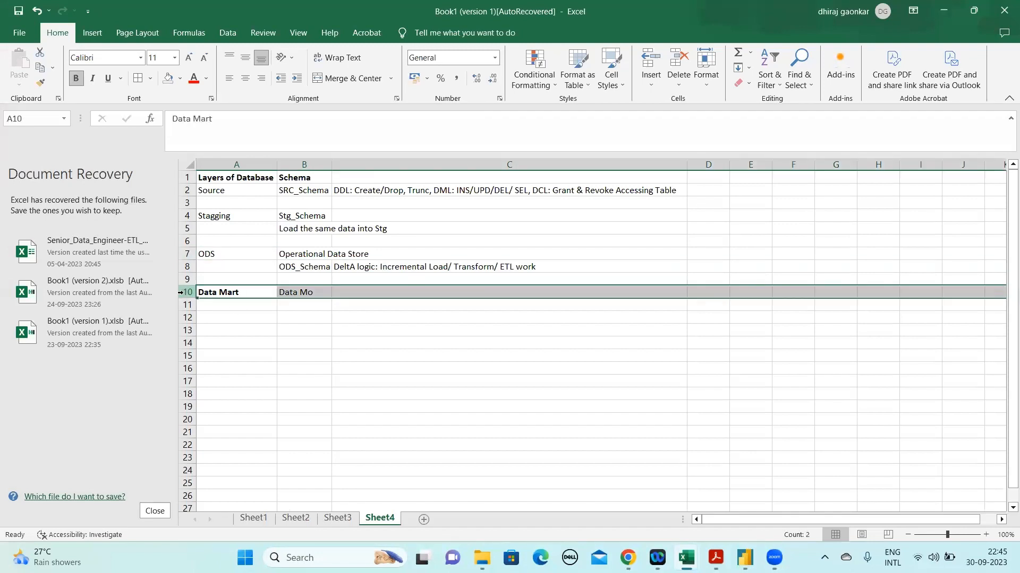
pyautogui.click(253, 124)
pyautogui.press('Escape')
pyautogui.click(303, 292)
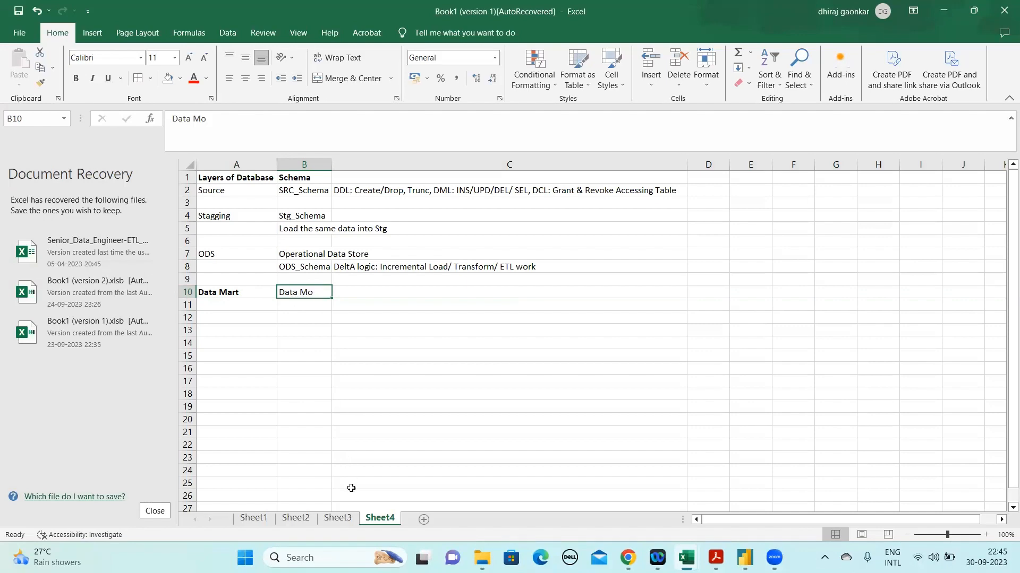
# Examine the e-commerce tables on Sheet2 from PO_Table down to Return Table, highlighting the range B19:H41
pyautogui.click(296, 518)
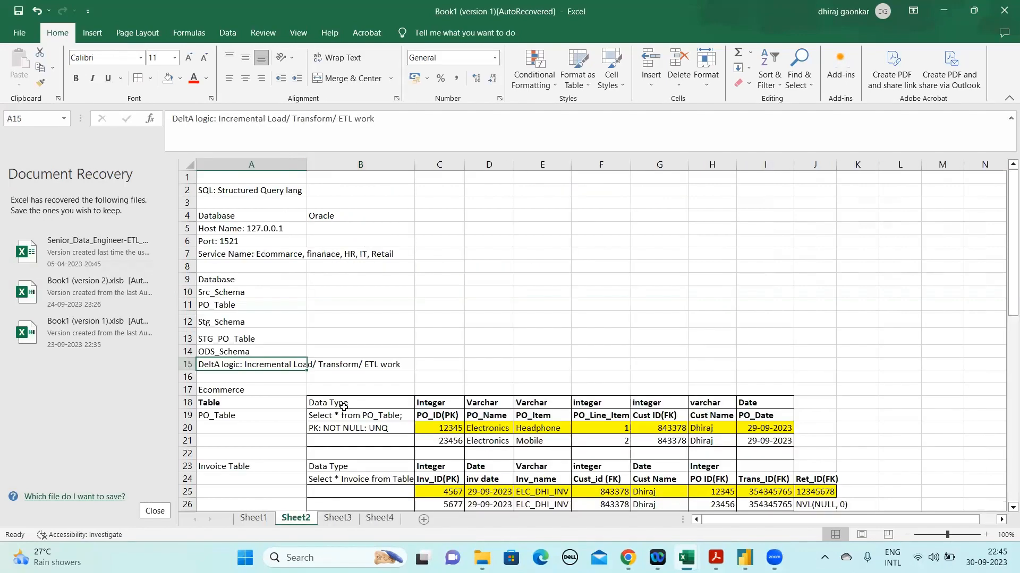
pyautogui.click(344, 415)
pyautogui.hotkey('shift', 'Down')
pyautogui.hotkey('shift', 'Down')
pyautogui.hotkey('shift', 'Down')
pyautogui.hotkey('shift', 'Down')
pyautogui.hotkey('shift', 'Down')
pyautogui.hotkey('shift', 'Down')
pyautogui.hotkey('shift', 'Down')
pyautogui.hotkey('shift', 'Down')
pyautogui.hotkey('shift', 'Down')
pyautogui.hotkey('shift', 'Down')
pyautogui.hotkey('shift', 'Down')
pyautogui.hotkey('shift', 'Down')
pyautogui.hotkey('shift', 'Down')
pyautogui.hotkey('shift', 'Down')
pyautogui.hotkey('shift', 'Down')
pyautogui.hotkey('shift', 'Down')
pyautogui.hotkey('shift', 'Down')
pyautogui.hotkey('shift', 'Down')
pyautogui.hotkey('shift', 'Down')
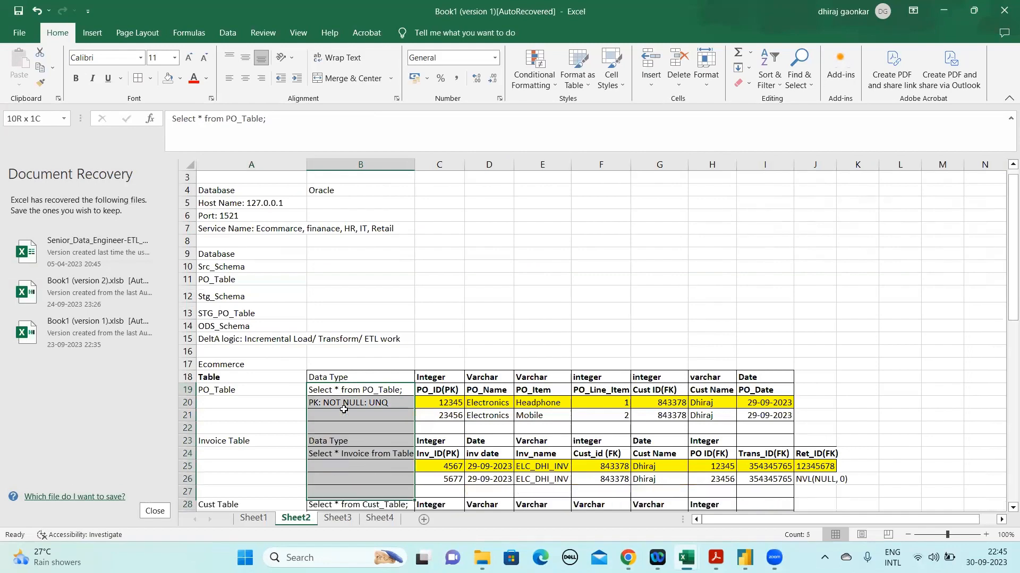
pyautogui.hotkey('shift', 'Up')
pyautogui.hotkey('shift', 'Up')
pyautogui.hotkey('shift', 'Up')
pyautogui.hotkey('shift', 'Up')
pyautogui.hotkey('shift', 'Up')
pyautogui.hotkey('shift', 'Down')
pyautogui.hotkey('shift', 'Down')
pyautogui.hotkey('shift', 'Down')
pyautogui.hotkey('shift', 'Down')
pyautogui.hotkey('shift', 'Down')
pyautogui.hotkey('shift', 'Down')
pyautogui.hotkey('shift', 'Down')
pyautogui.hotkey('shift', 'Down')
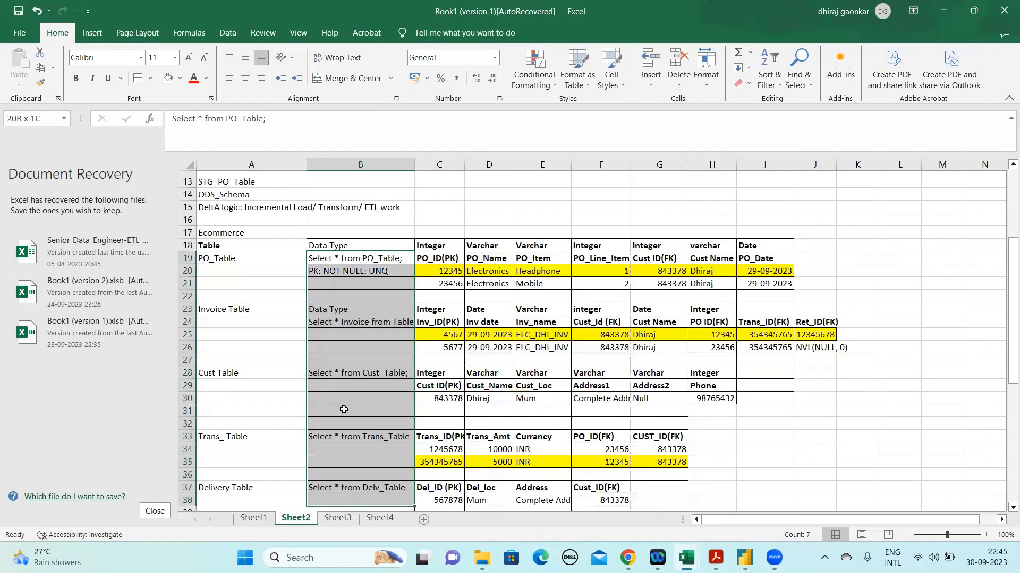
pyautogui.hotkey('shift', 'Right')
pyautogui.hotkey('shift', 'Right')
pyautogui.hotkey('shift', 'Right')
pyautogui.hotkey('shift', 'Right')
pyautogui.hotkey('shift', 'Right')
pyautogui.hotkey('shift', 'Right')
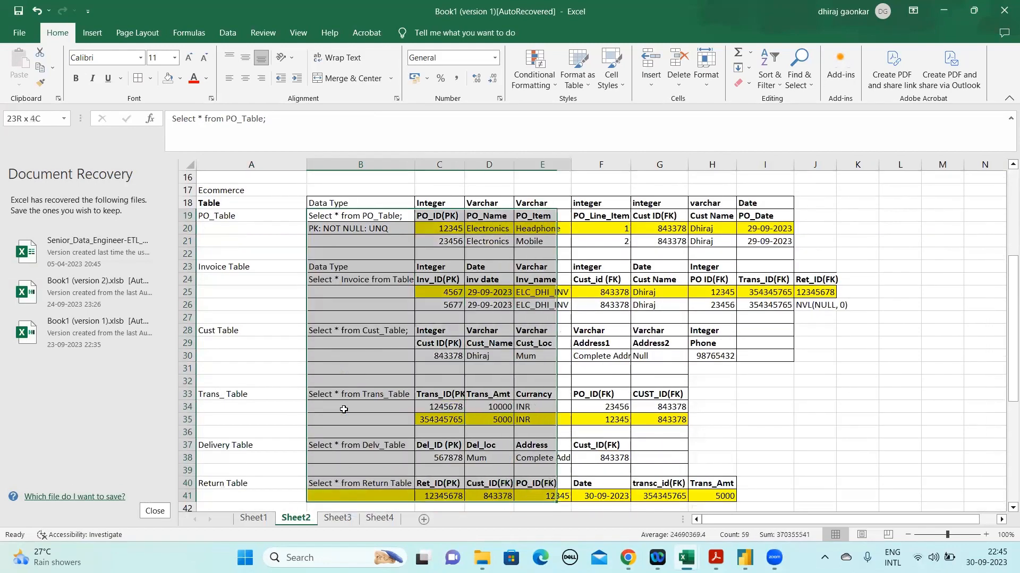
# Replace the entry in cell B10 on Sheet4 with "Ecom_" and check the e-commerce tables on Sheet2
pyautogui.click(380, 519)
pyautogui.moveTo(229, 126); pyautogui.dragTo(171, 120)
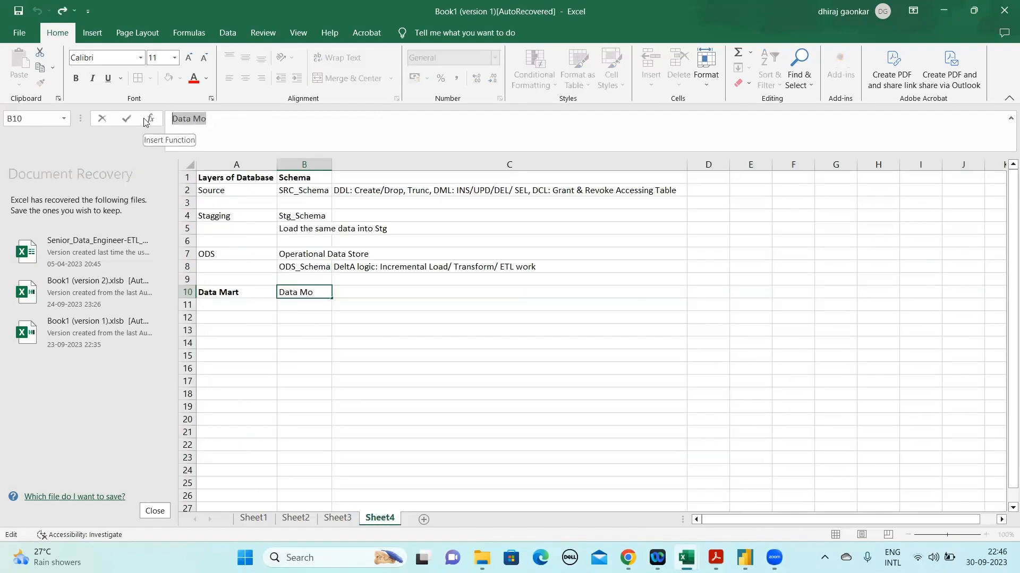
pyautogui.write('Eco')
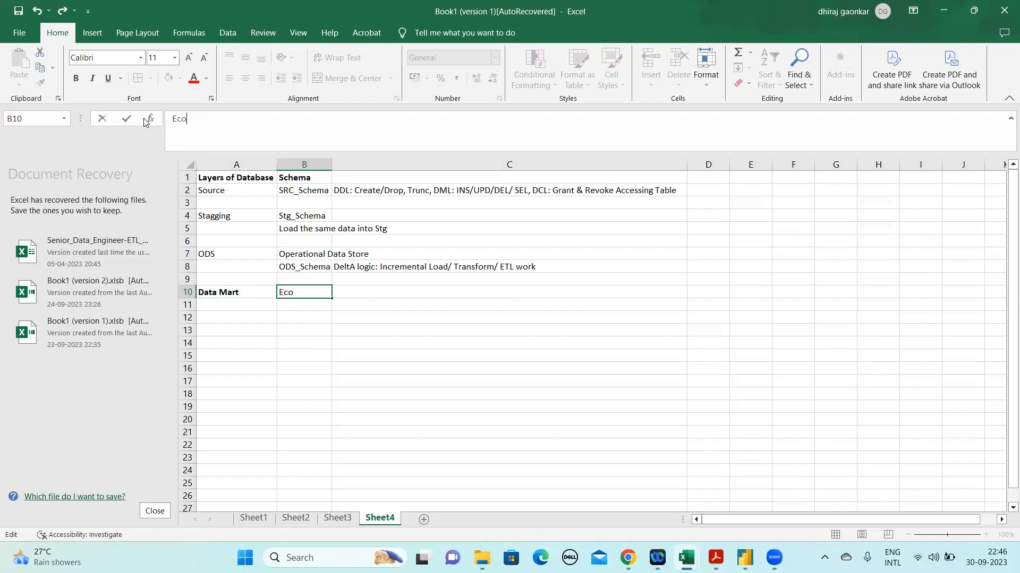
pyautogui.write('m_')
pyautogui.click(296, 518)
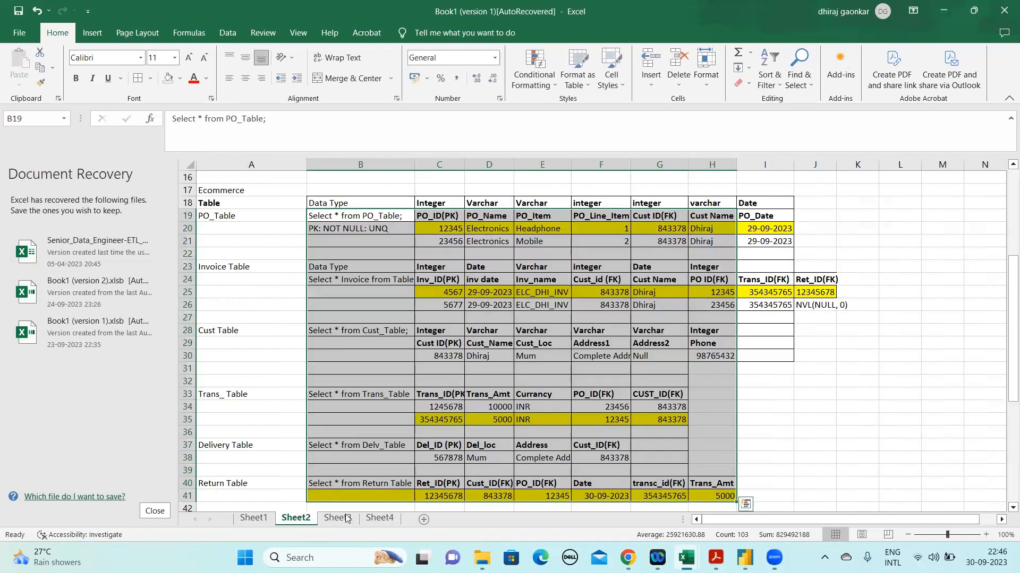
# Complete the Data Mart schema name in cell B10 of Sheet4 as "Ecom_Retail"
pyautogui.click(380, 518)
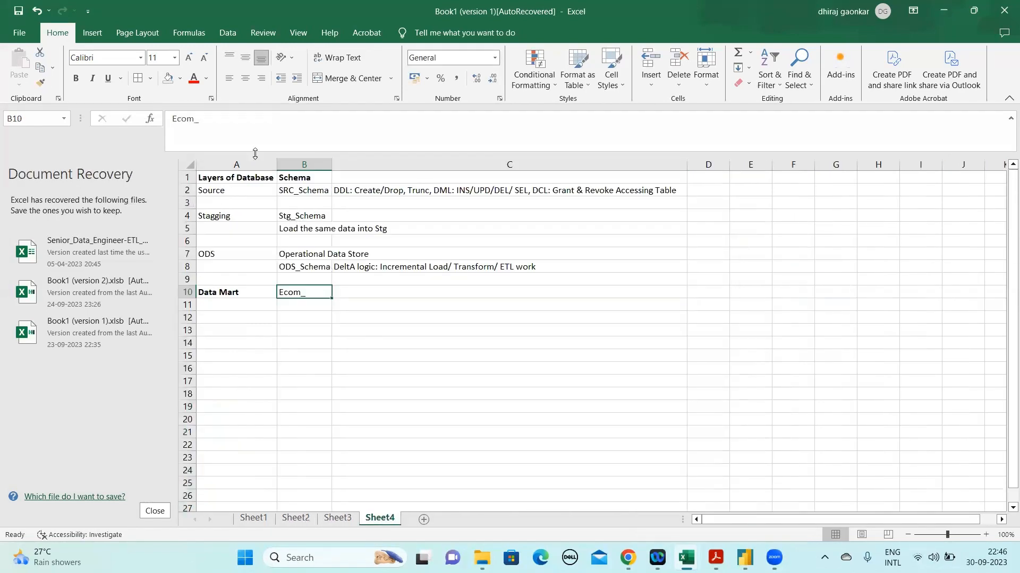
pyautogui.click(237, 123)
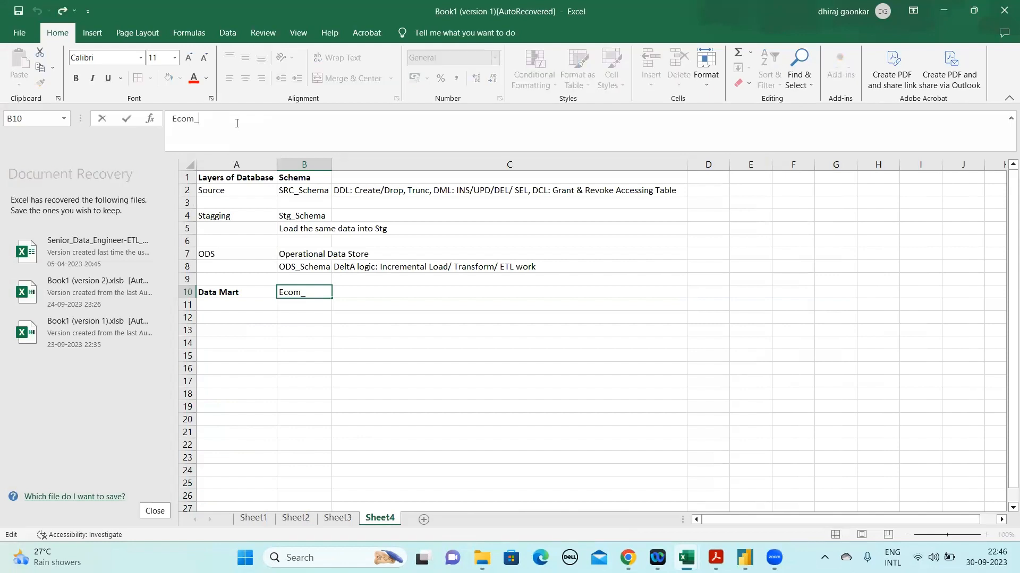
pyautogui.write('Start')
pyautogui.press('BackSpace')
pyautogui.press('BackSpace')
pyautogui.write('Load')
pyautogui.press('BackSpace')
pyautogui.press('BackSpace')
pyautogui.press('BackSpace')
pyautogui.write('Retail')
pyautogui.press('Return')
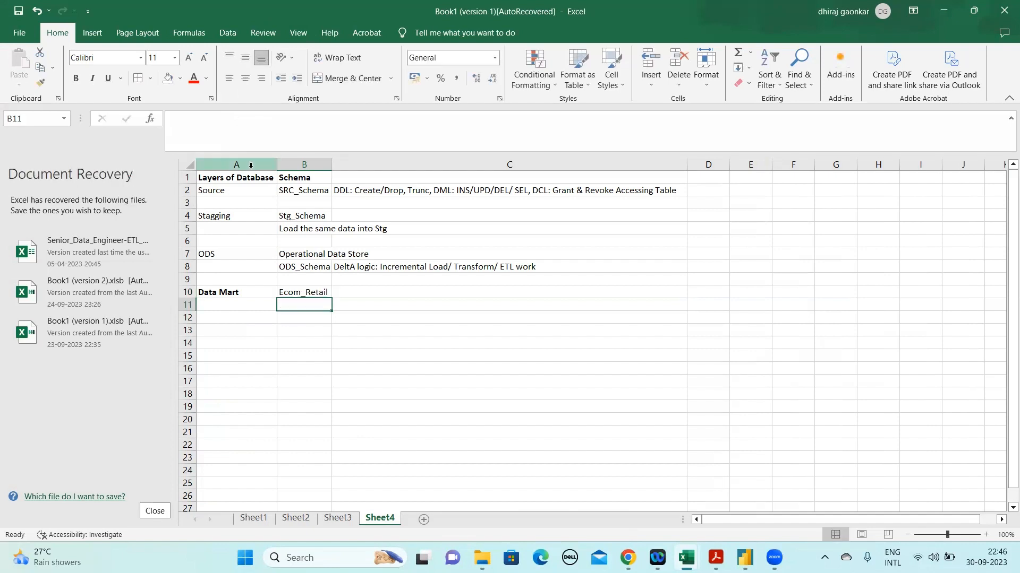
pyautogui.click(308, 294)
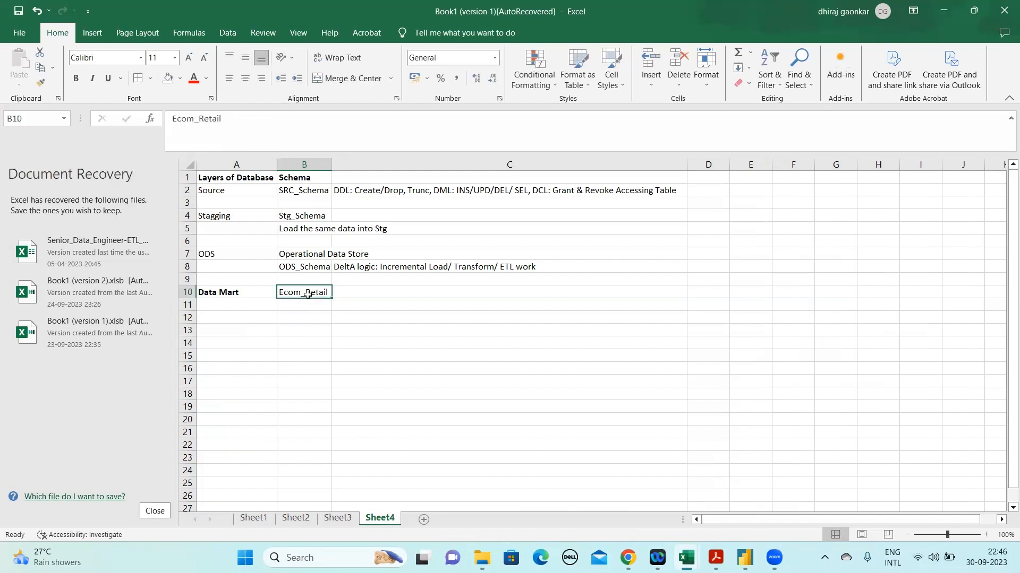
# Make the Source, Stagging and ODS layer names in column A bold
pyautogui.click(245, 296)
pyautogui.press('Up')
pyautogui.press('Up')
pyautogui.press('Up')
pyautogui.hotkey('ctrl', 'b')
pyautogui.press('Up')
pyautogui.press('Up')
pyautogui.press('Up')
pyautogui.press('Up')
pyautogui.press('Up')
pyautogui.hotkey('ctrl', 'b')
pyautogui.press('Down')
# Enter "DIMs/ Fact" in cell B11 below Ecom_Retail and highlight its text for review
pyautogui.press('Down')
pyautogui.hotkey('ctrl', 'b')
pyautogui.press('Down')
pyautogui.press('Down')
pyautogui.press('Down')
pyautogui.press('Down')
pyautogui.press('Down')
pyautogui.press('Down')
pyautogui.press('Down')
pyautogui.press('Right')
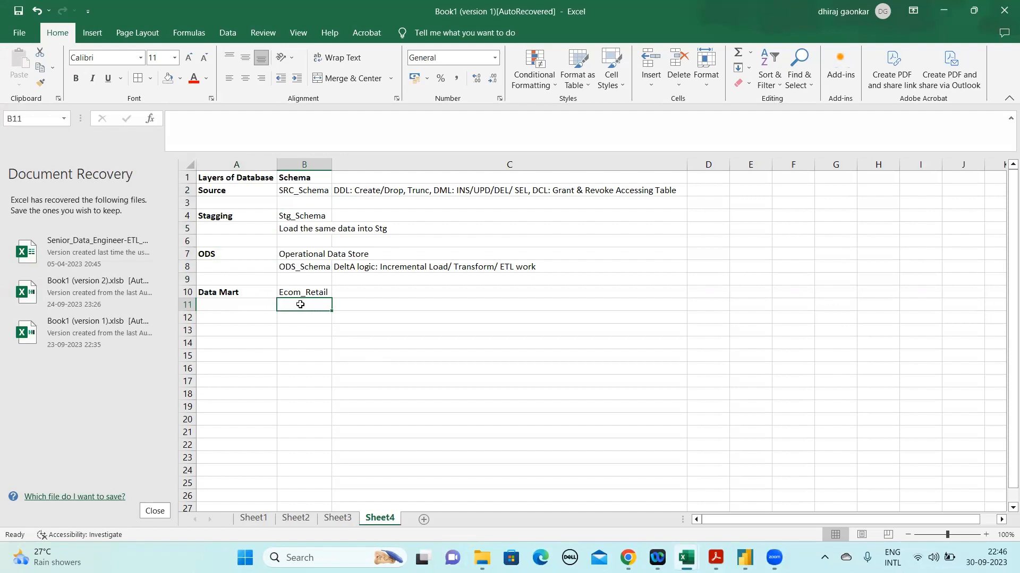
pyautogui.write('DIMs/ Fact')
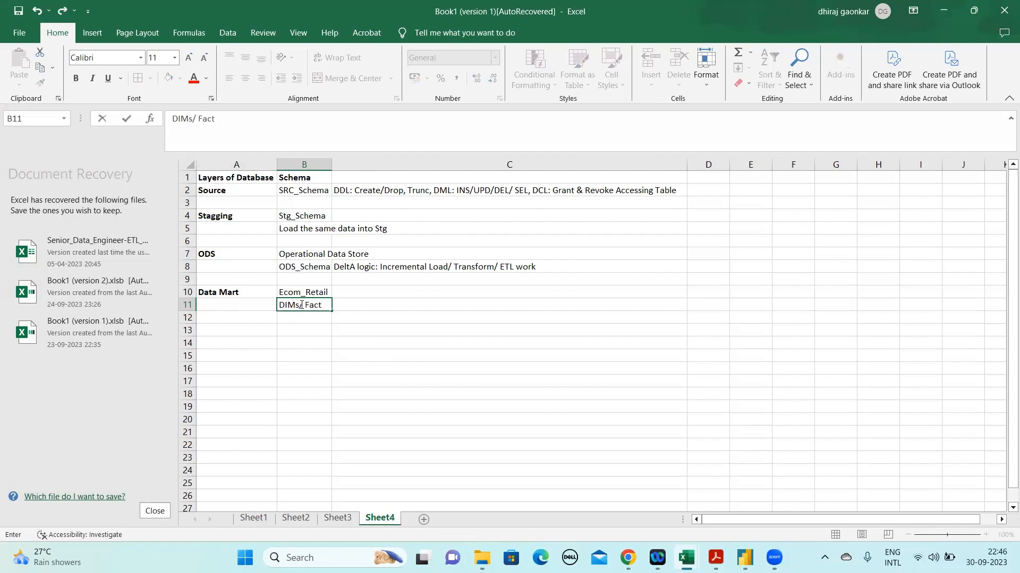
pyautogui.click(325, 313)
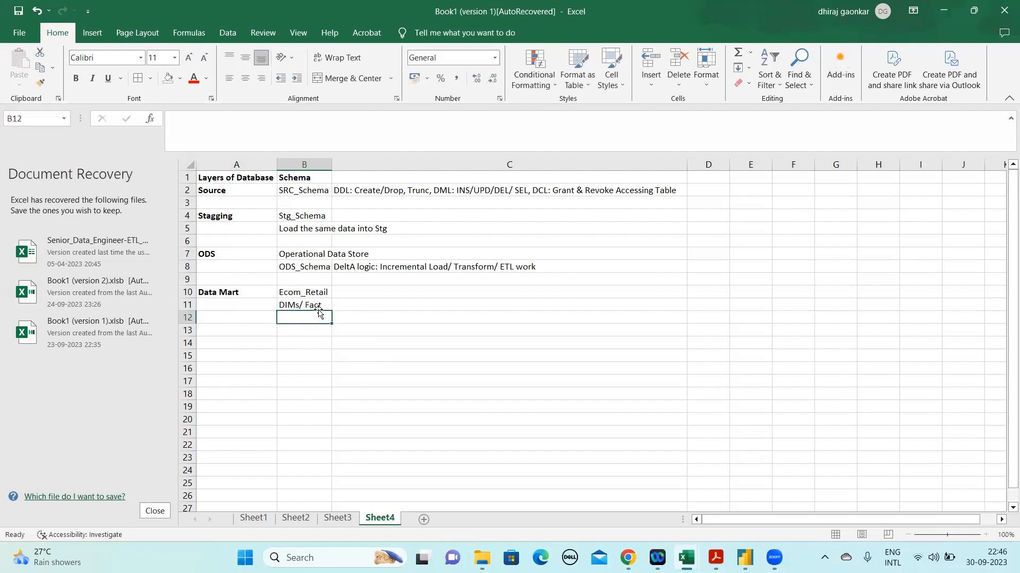
pyautogui.click(317, 307)
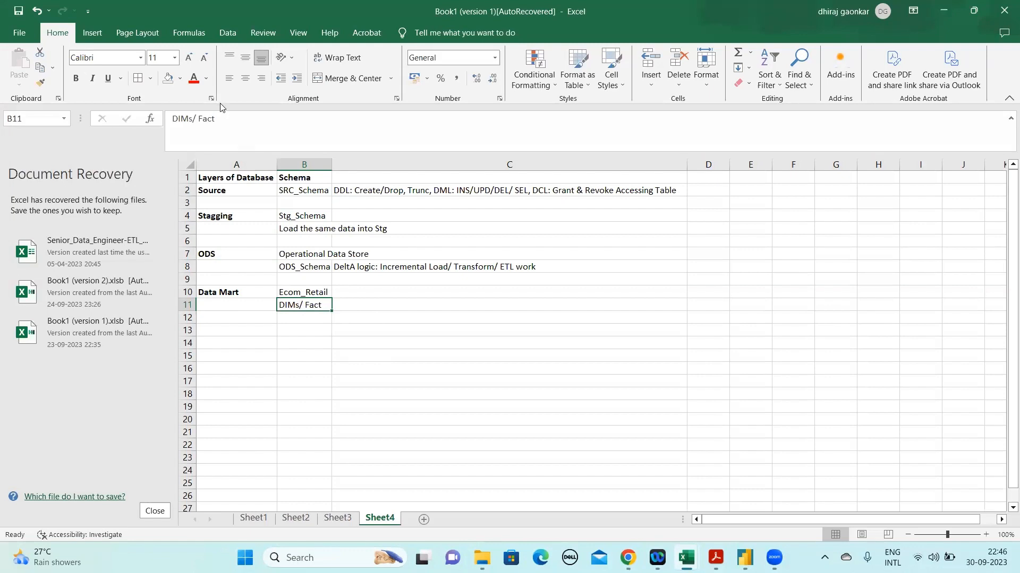
pyautogui.moveTo(215, 119); pyautogui.dragTo(170, 119)
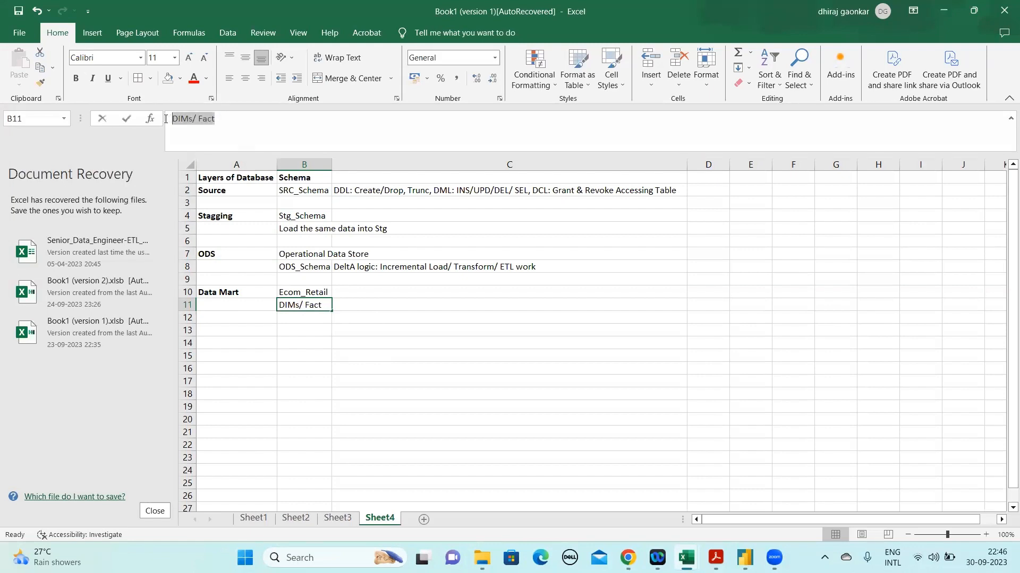
pyautogui.click(352, 305)
pyautogui.click(313, 307)
# Begin the description of the Data Mart layer in cell C11 with "Its used for Report"
pyautogui.click(354, 311)
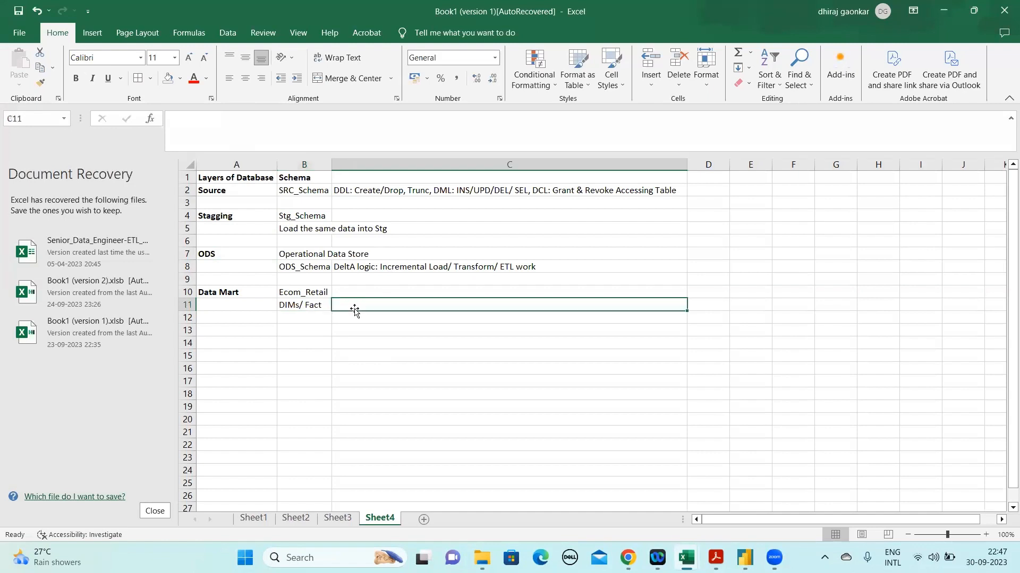
pyautogui.doubleClick(355, 310)
pyautogui.write('Its user')
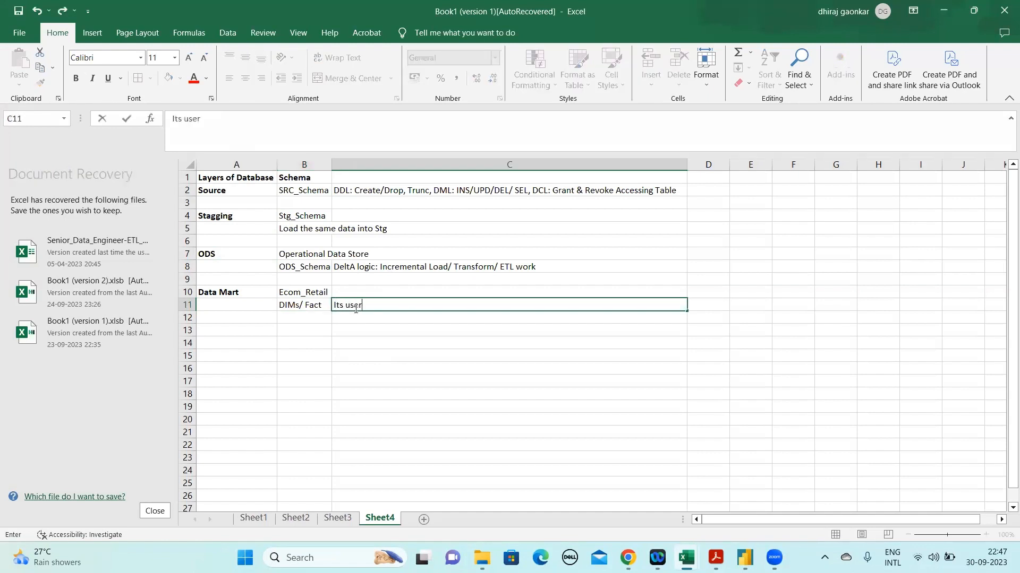
pyautogui.press('BackSpace')
pyautogui.write('d for Report')
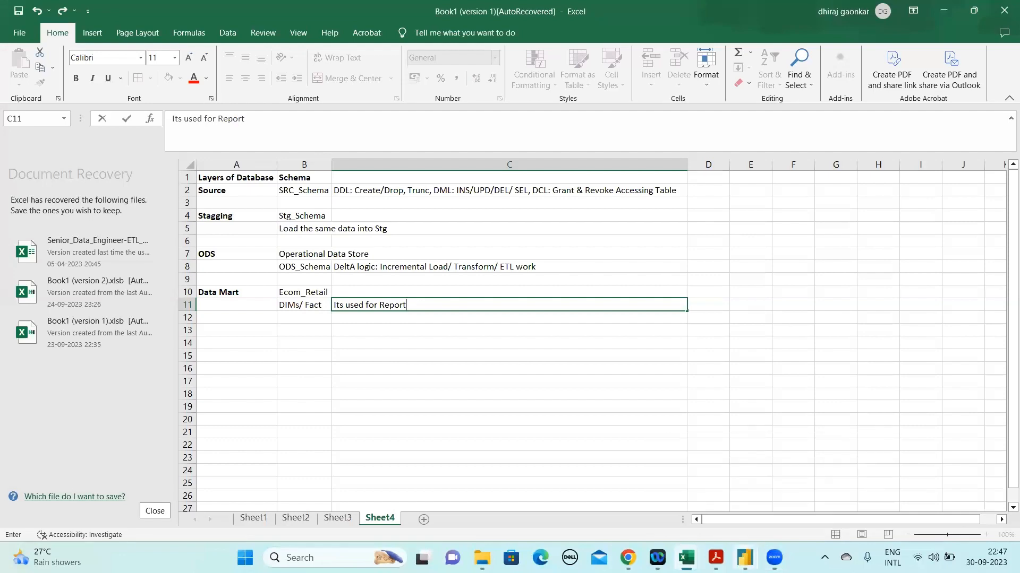
# Switch to the powerbi sample file in Power BI and look across the tables in its model view
pyautogui.moveTo(744, 557)
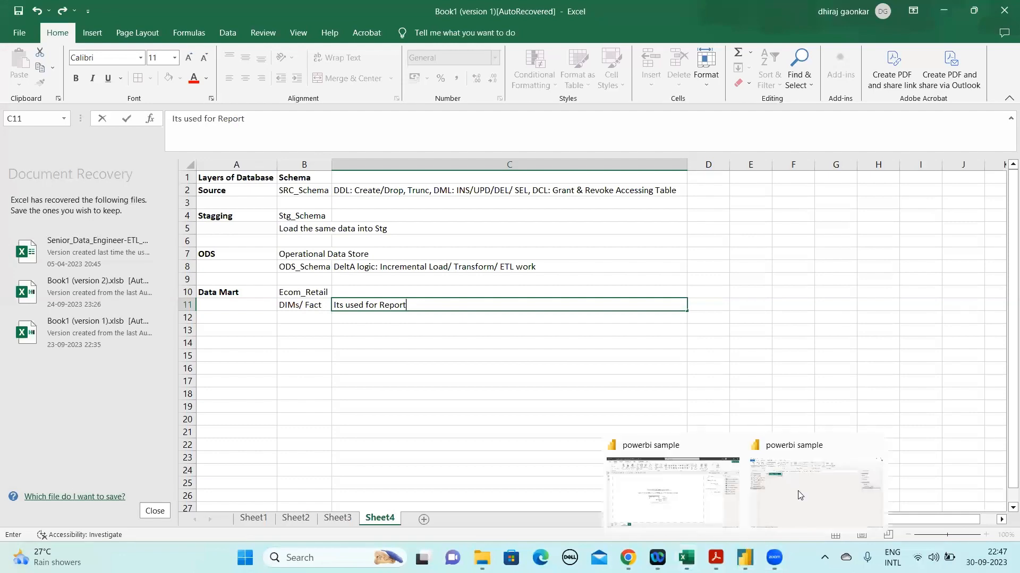
pyautogui.click(682, 492)
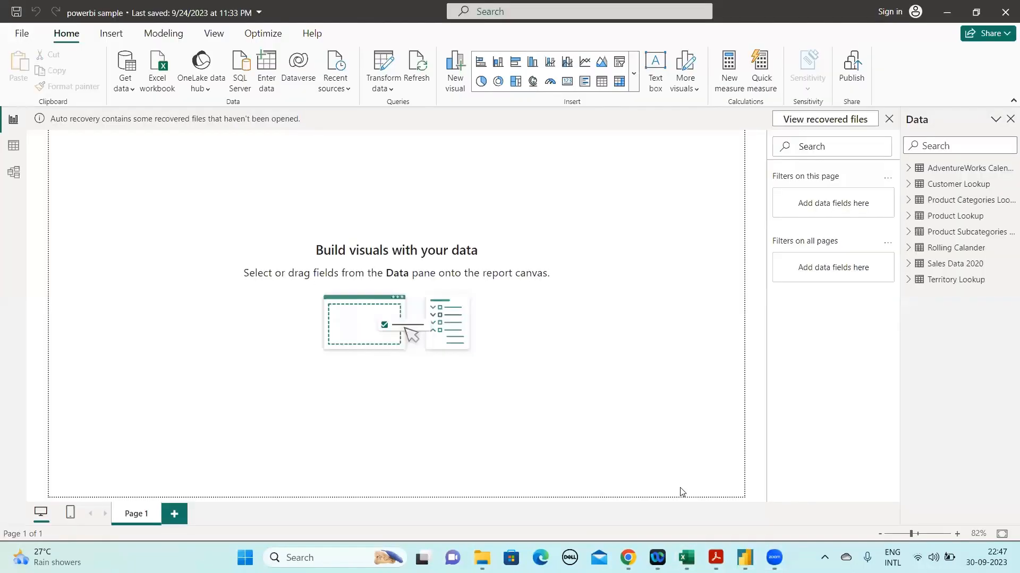
pyautogui.click(13, 175)
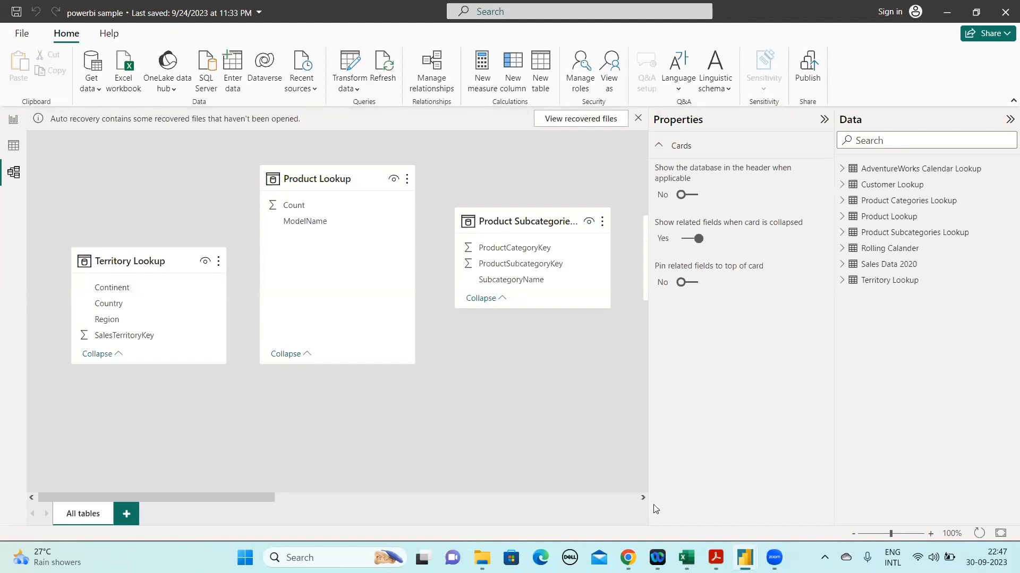
pyautogui.moveTo(642, 497); pyautogui.dragTo(643, 497)
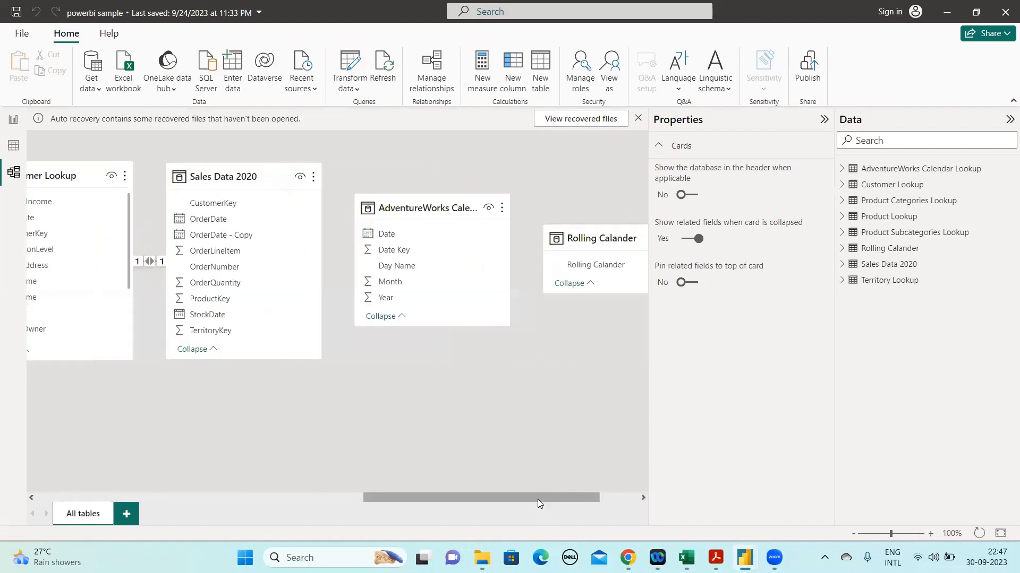
pyautogui.moveTo(476, 502); pyautogui.dragTo(196, 475)
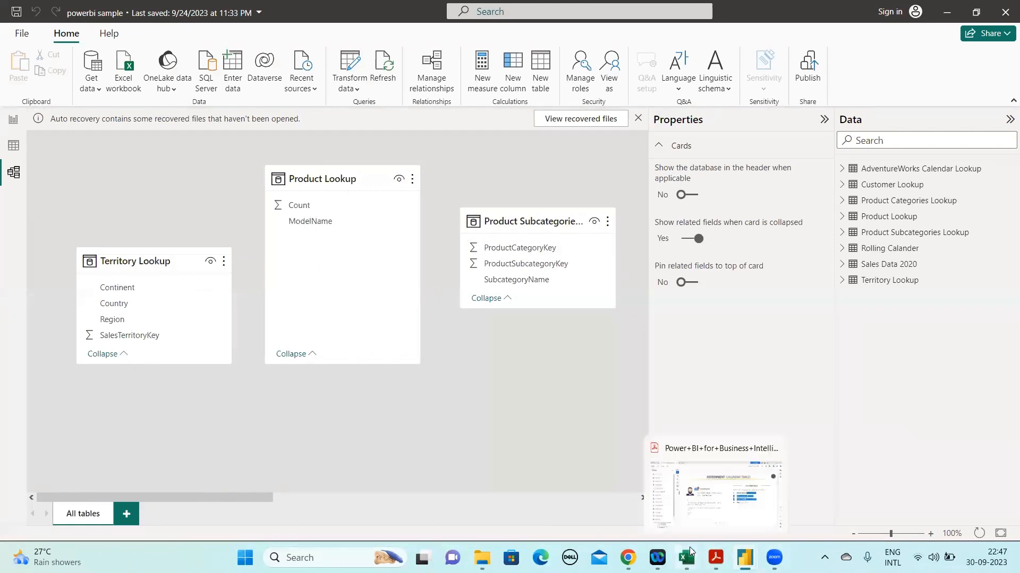
# Switch back to the Excel workbook and complete cell C11 as "Its used for Reporting and creating Dashbords/Reports & for Data Models"
pyautogui.moveTo(689, 547)
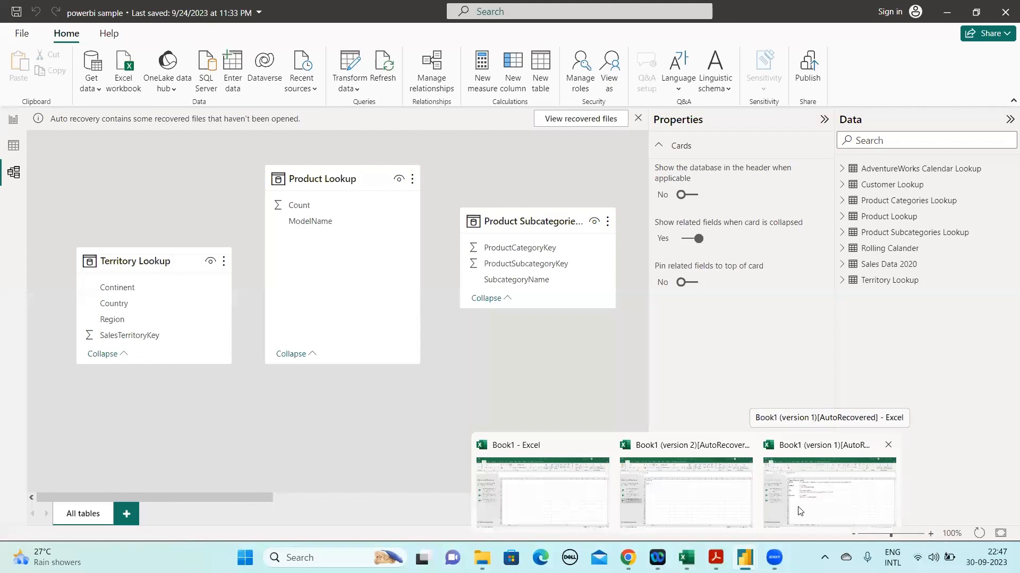
pyautogui.click(794, 507)
pyautogui.press('BackSpace')
pyautogui.press('BackSpace')
pyautogui.press('BackSpace')
pyautogui.press('BackSpace')
pyautogui.press('BackSpace')
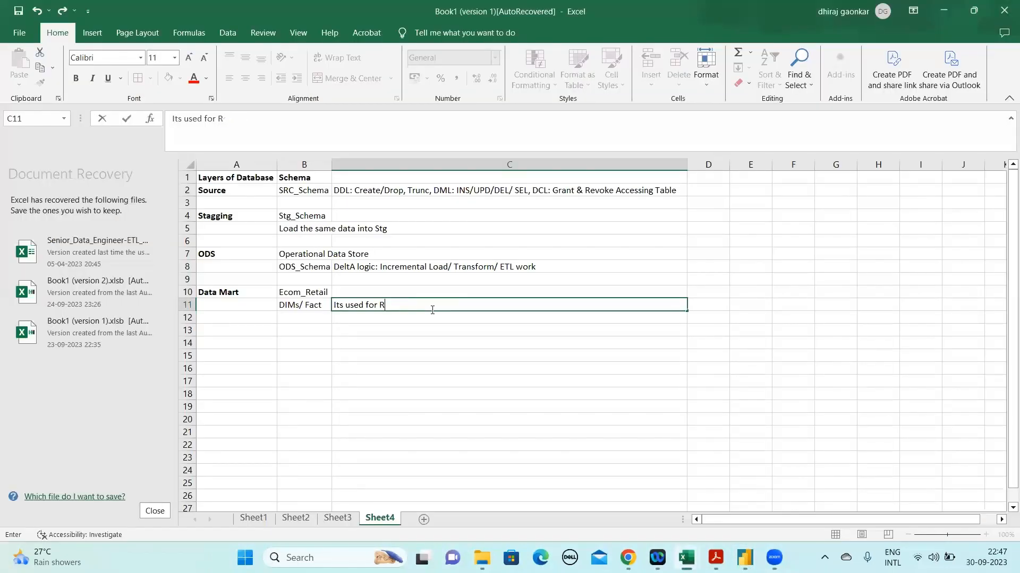
pyautogui.write('eporting and creating')
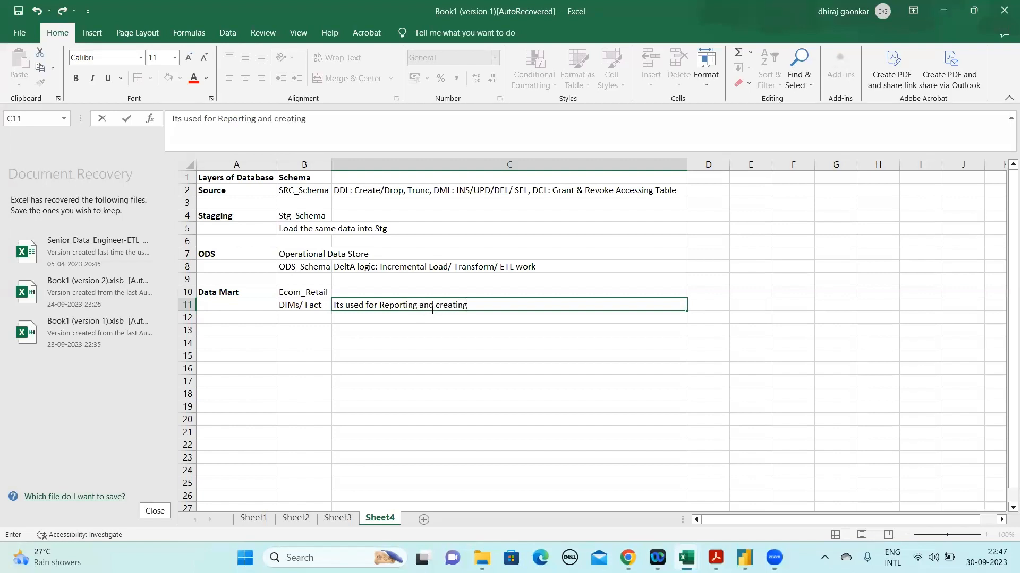
pyautogui.write(' Dash')
pyautogui.write('bords')
pyautogui.write('/T')
pyautogui.write('Reports')
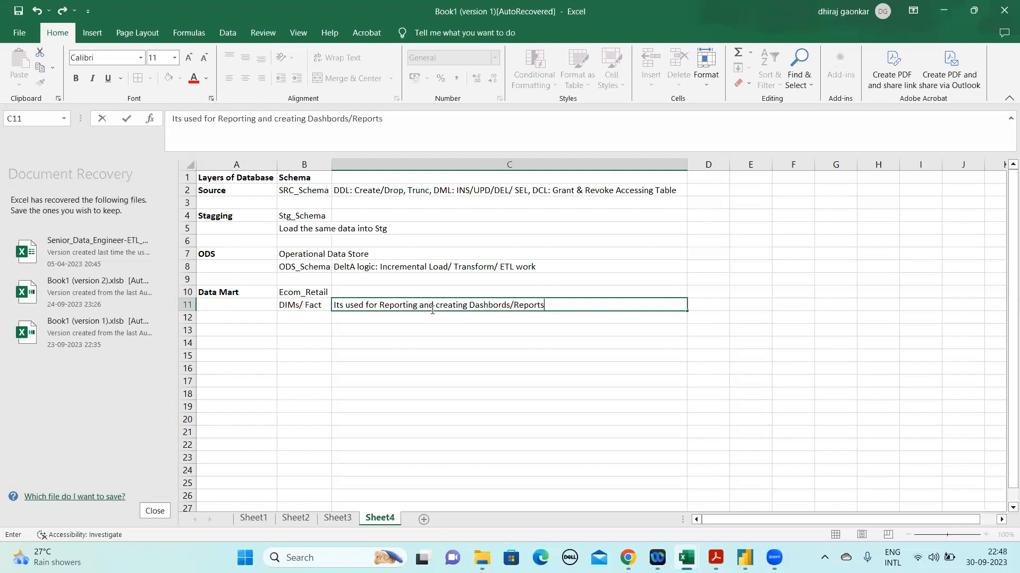
pyautogui.write(' *')
pyautogui.write('& f')
pyautogui.write('or Data')
pyautogui.write(' Models')
pyautogui.press('Return')
# Review the database layers by highlighting column A from Data Mart up to Stagging, along with the DIMs/ Fact entry in B11
pyautogui.press('Up')
pyautogui.press('Left')
pyautogui.press('Left')
pyautogui.hotkey('shift', 'Up')
pyautogui.hotkey('shift', 'Up')
pyautogui.hotkey('shift', 'Up')
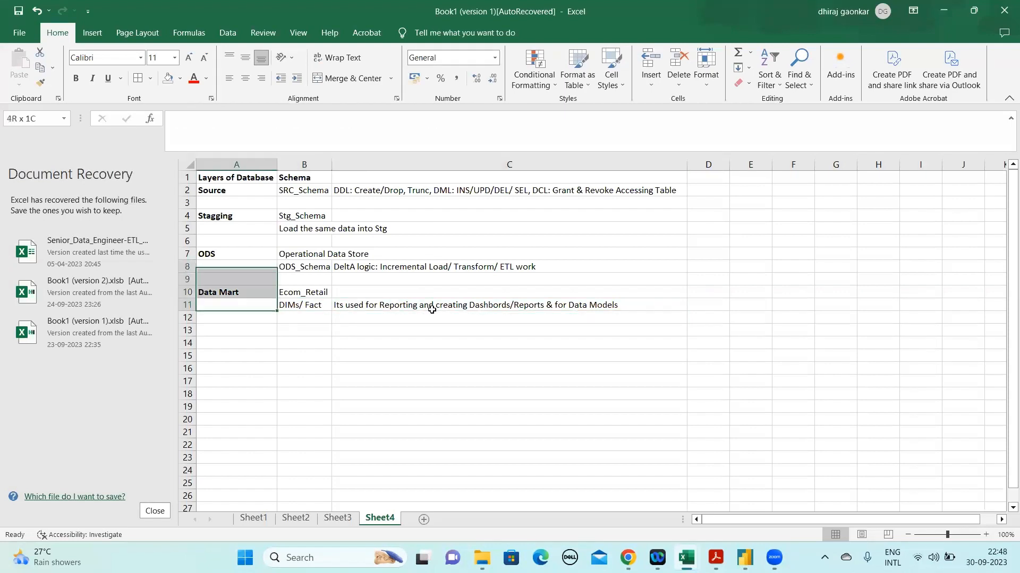
pyautogui.hotkey('shift', 'Up')
pyautogui.hotkey('shift', 'Up')
pyautogui.hotkey('shift', 'Up')
pyautogui.hotkey('shift', 'Up')
pyautogui.hotkey('shift', 'Up')
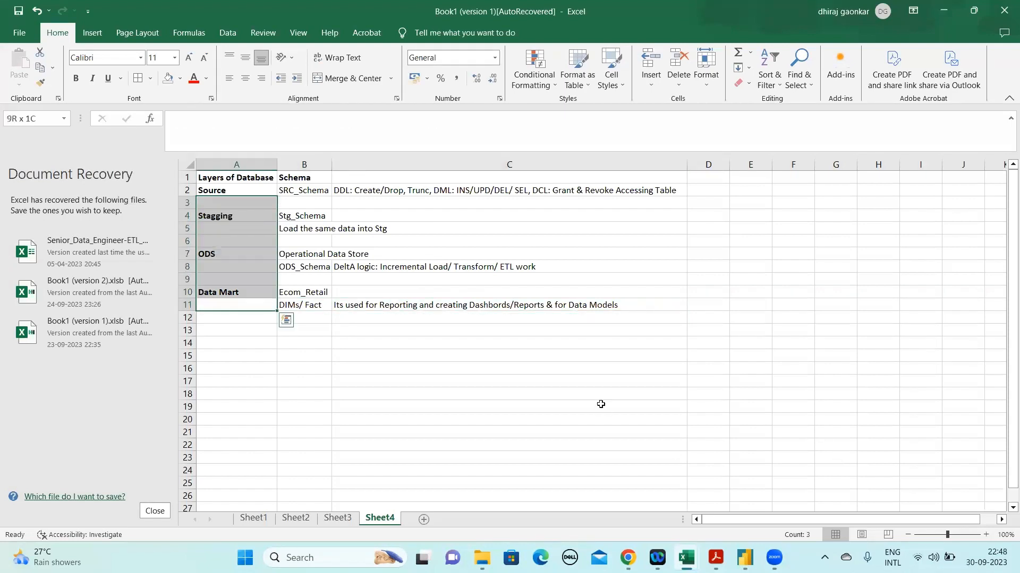
pyautogui.click(334, 304)
pyautogui.click(302, 304)
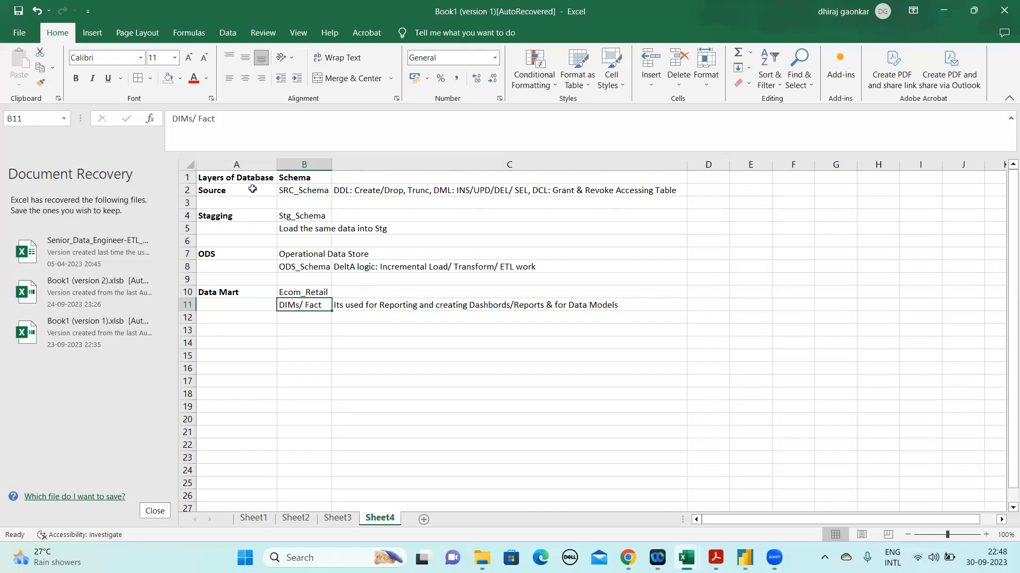
pyautogui.moveTo(221, 120); pyautogui.dragTo(149, 121)
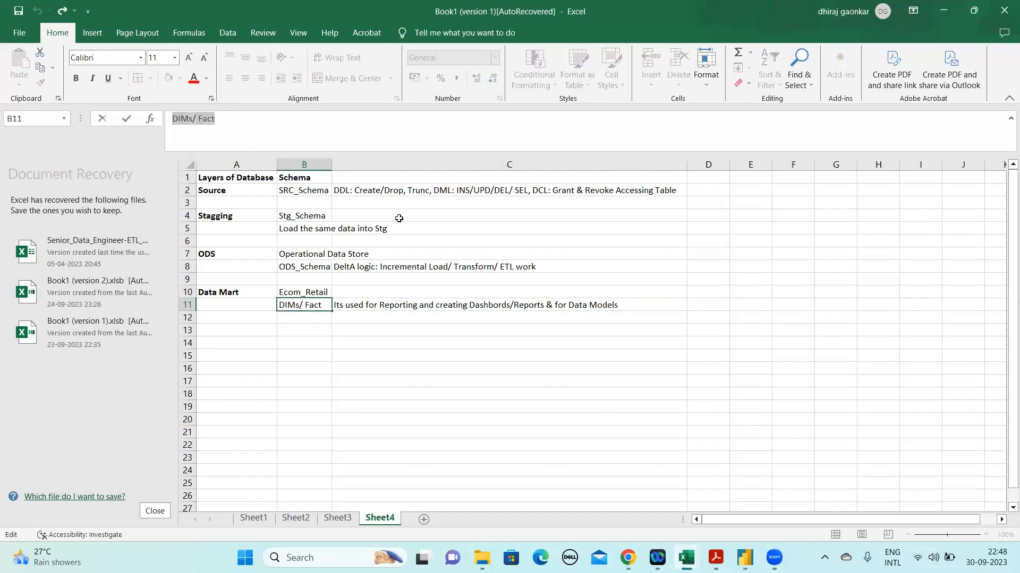
# Switch to the Power BI model and examine the Product Categories, Product, Product Subcategories and Customer Lookup tables as dimension examples
pyautogui.moveTo(686, 557)
pyautogui.moveTo(744, 556)
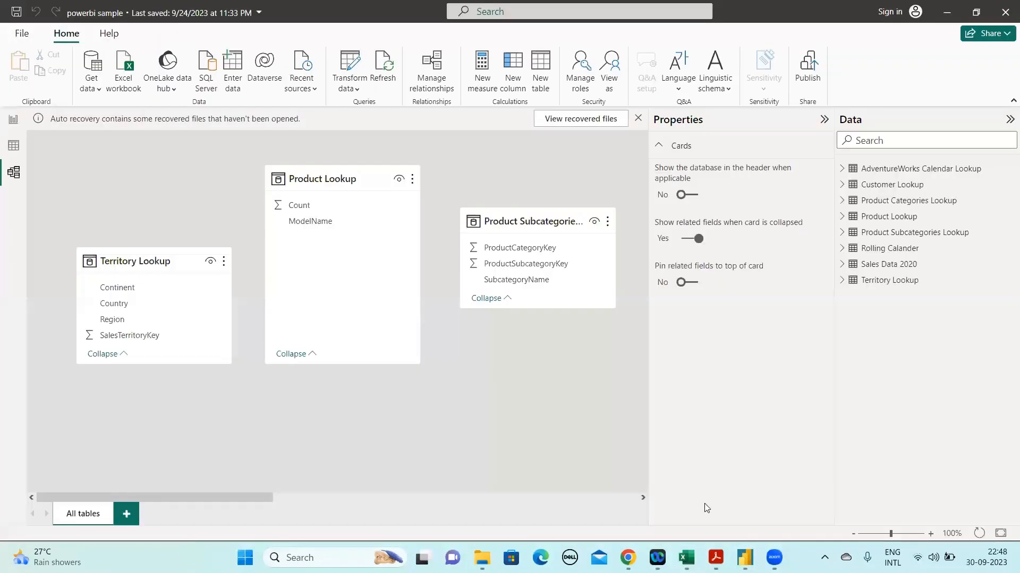
pyautogui.click(704, 503)
pyautogui.click(901, 206)
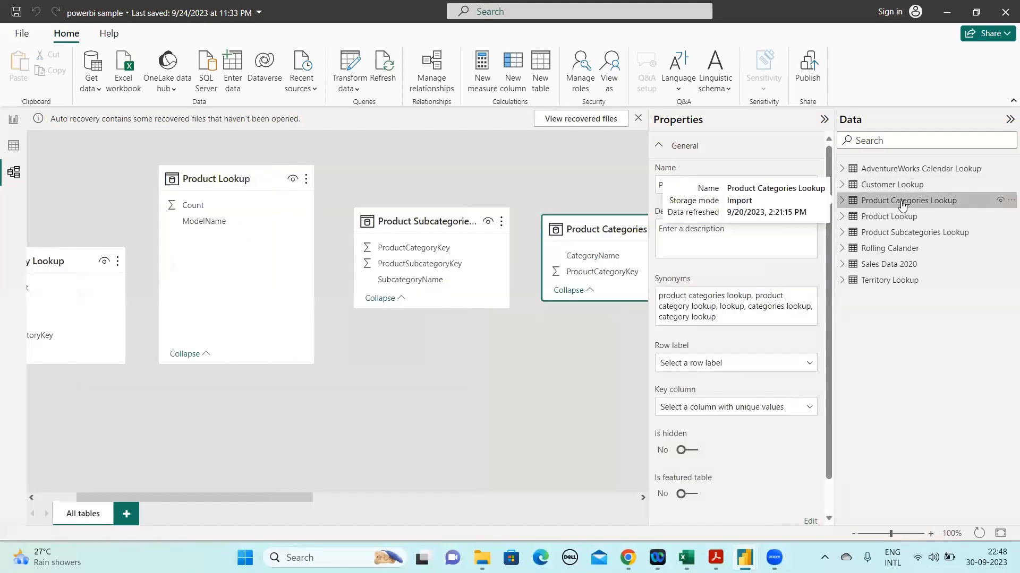
pyautogui.click(644, 498)
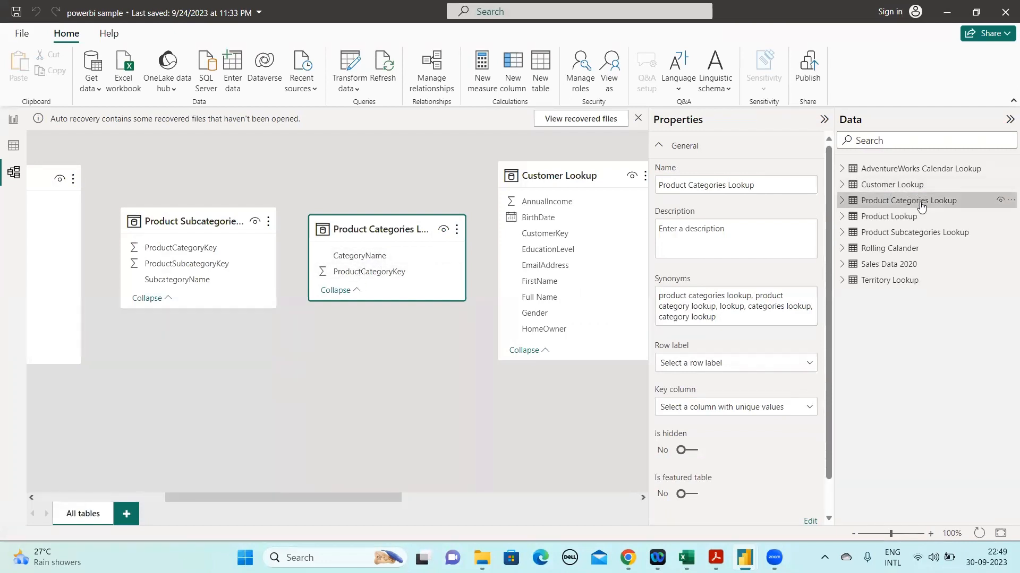
pyautogui.click(894, 218)
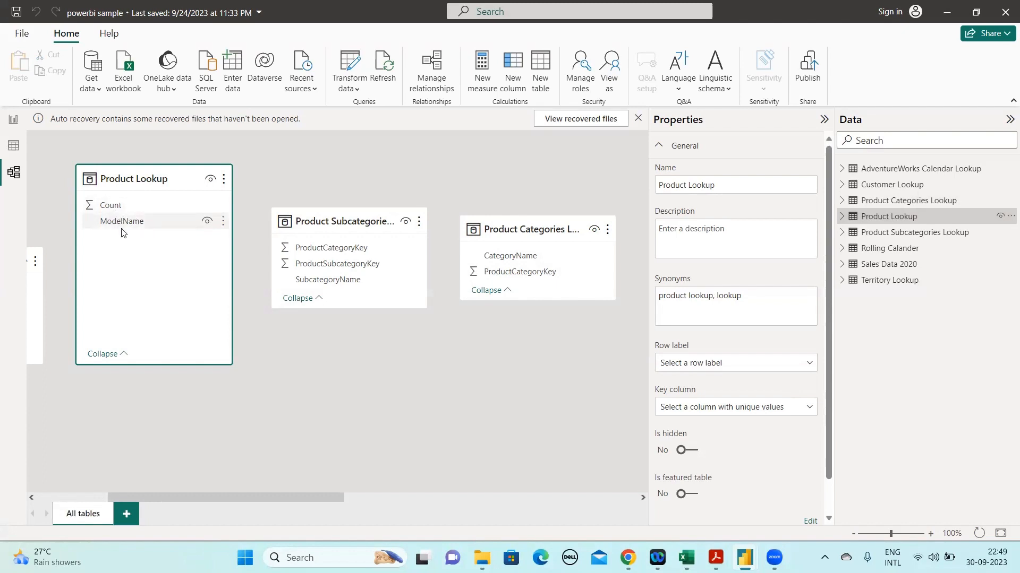
pyautogui.click(928, 239)
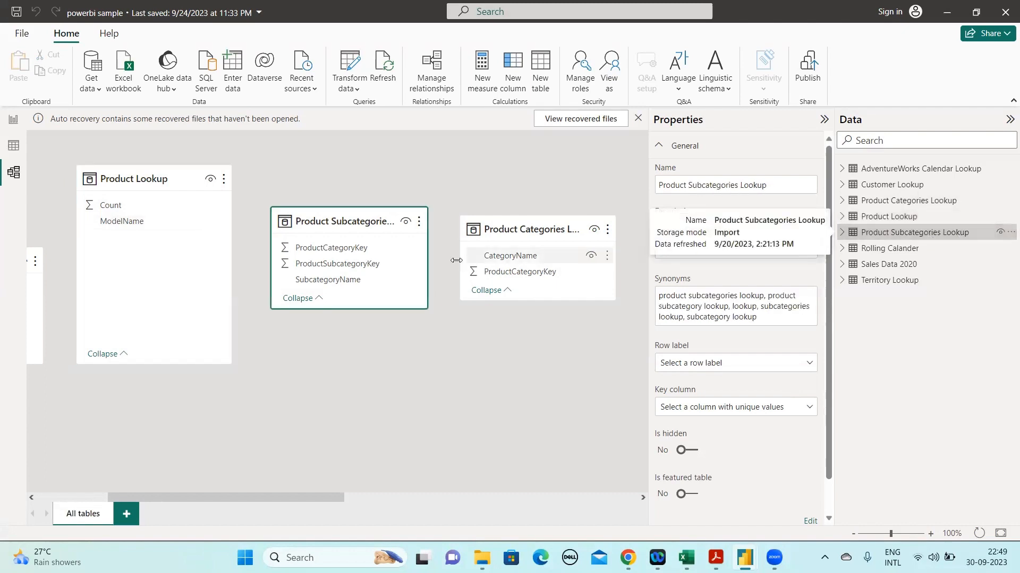
pyautogui.click(917, 185)
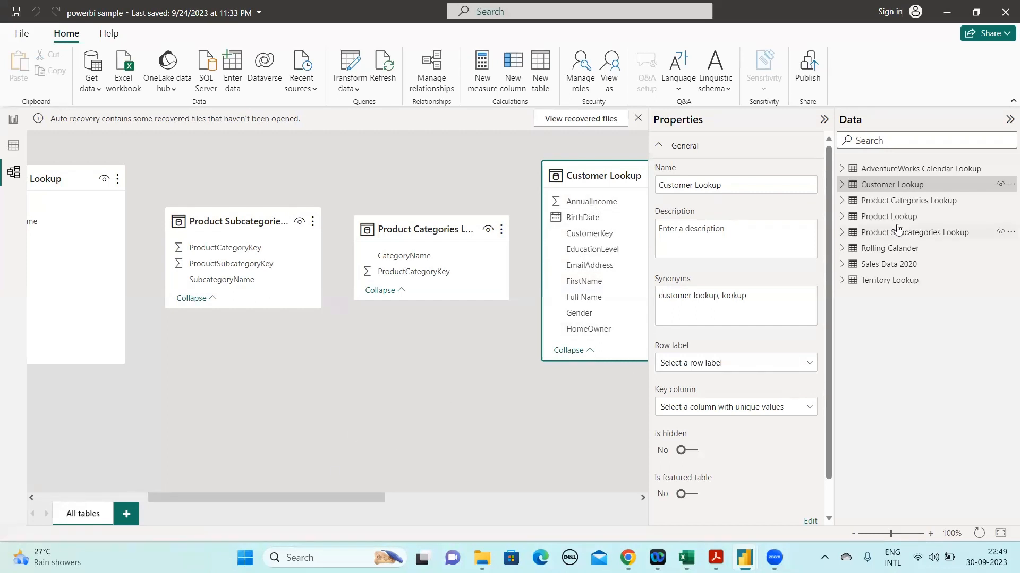
# Collapse the table properties and delete the relationship between Customer Lookup and Sales Data 2020
pyautogui.click(825, 120)
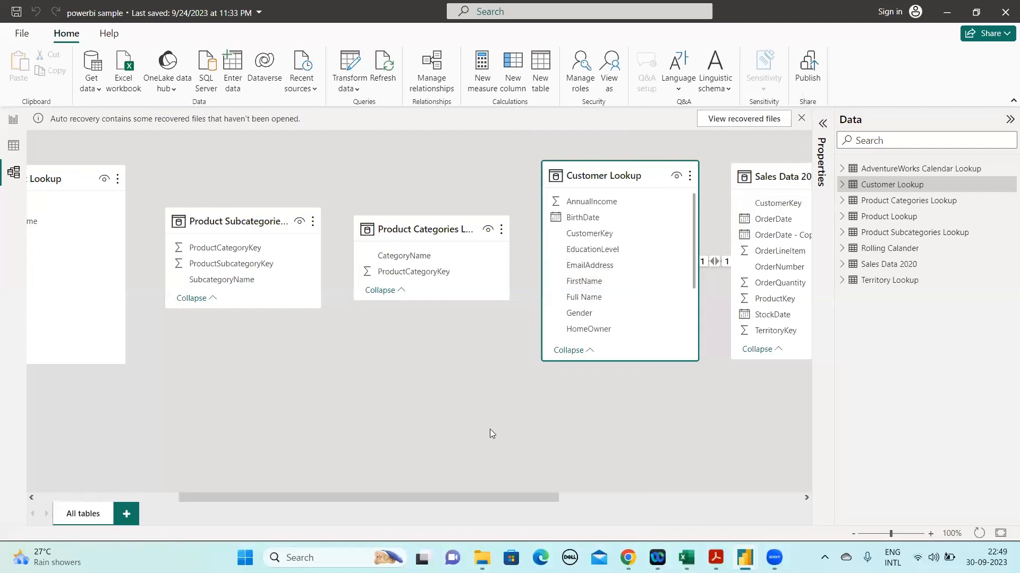
pyautogui.rightClick(715, 264)
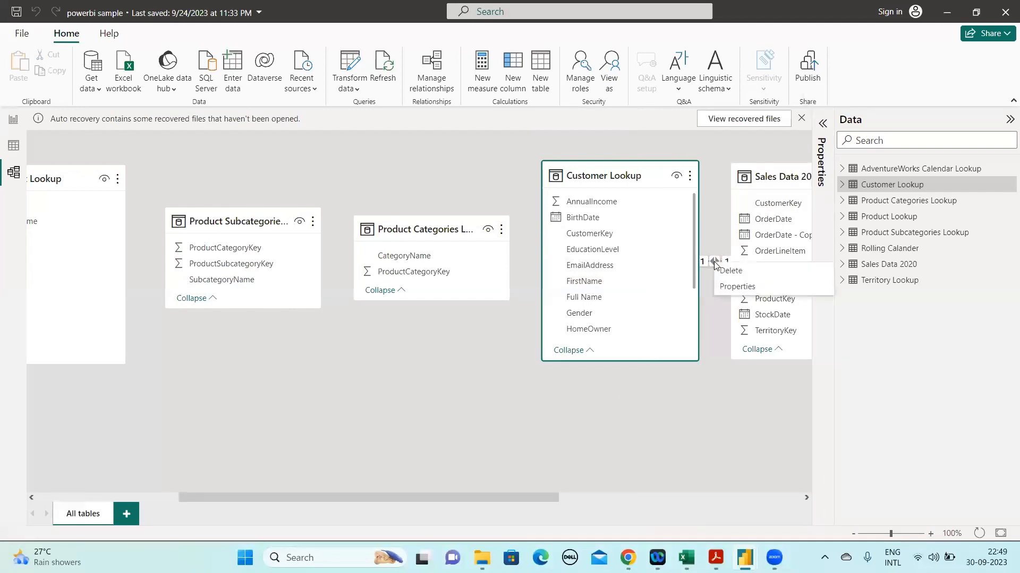
pyautogui.click(731, 271)
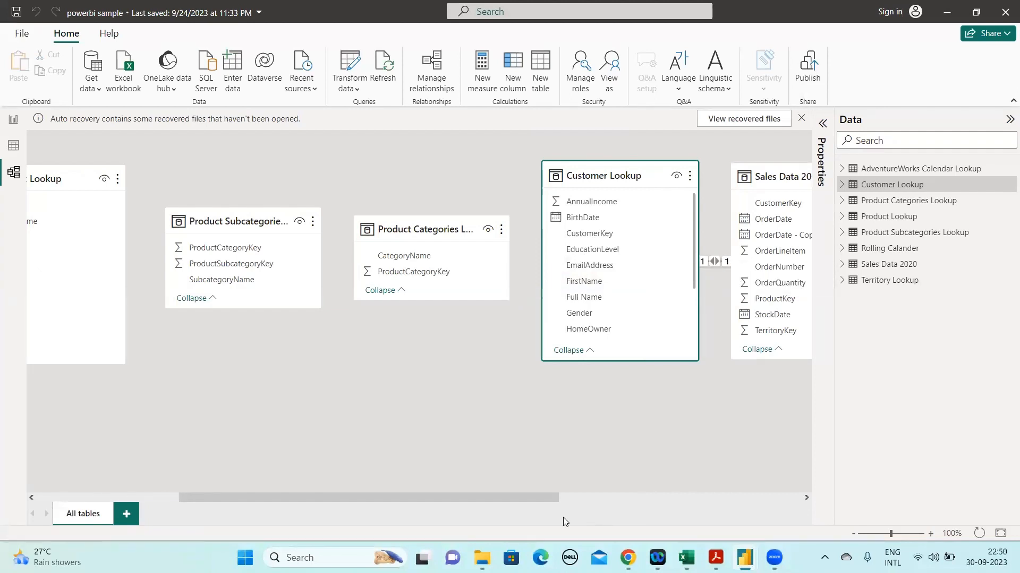
pyautogui.press('Delete')
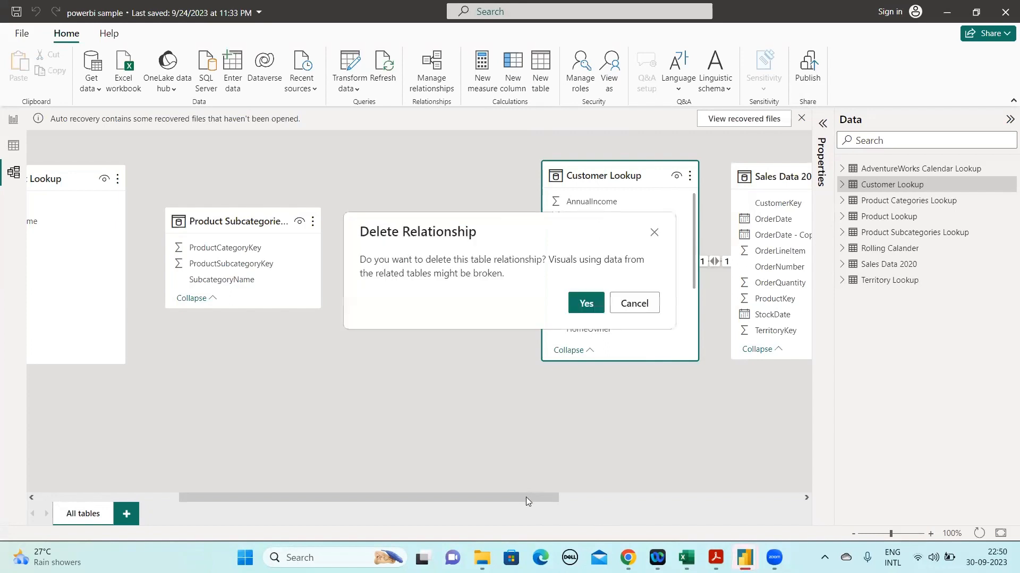
pyautogui.click(588, 301)
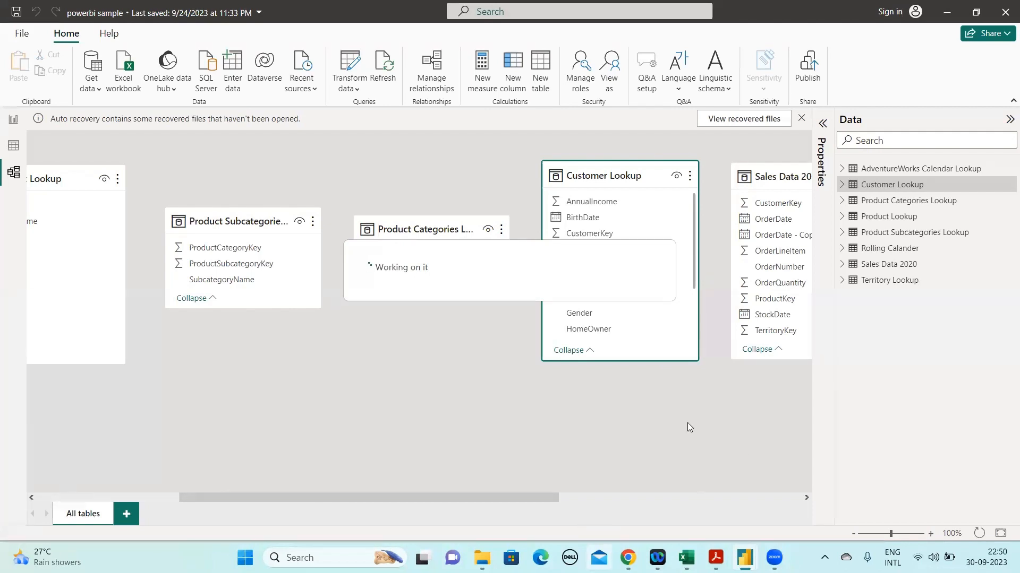
pyautogui.moveTo(715, 558)
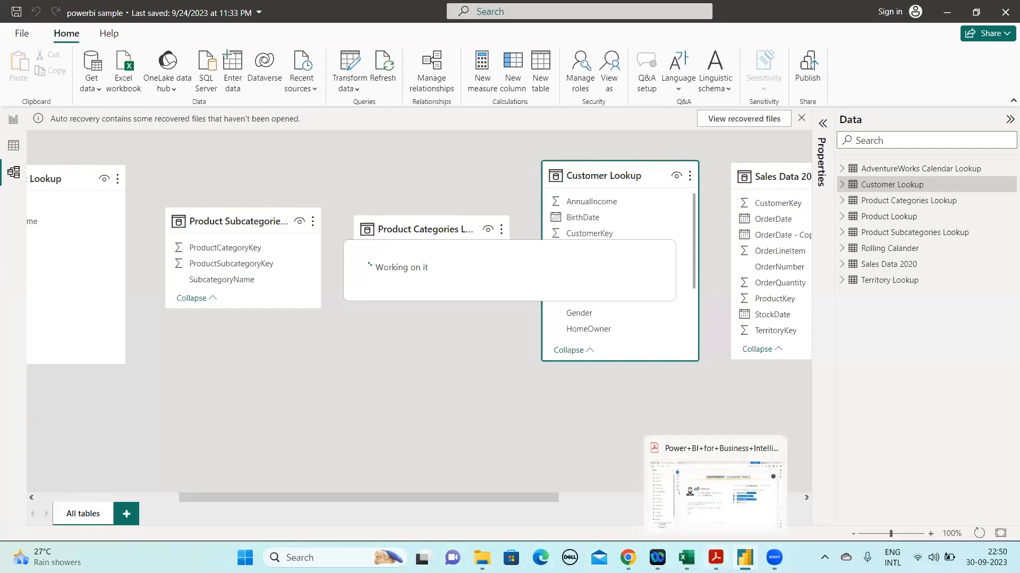
pyautogui.click(782, 507)
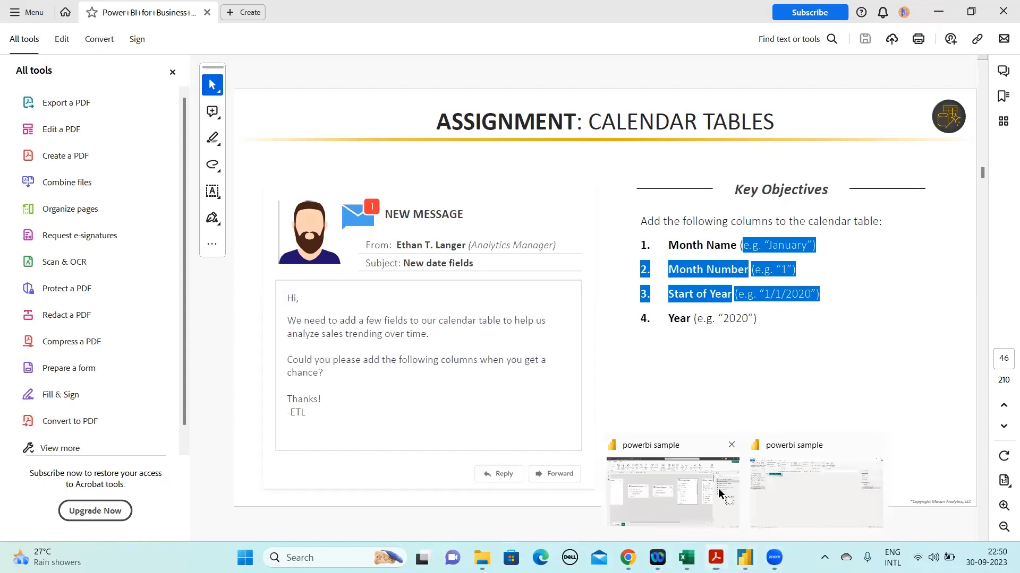
pyautogui.click(718, 489)
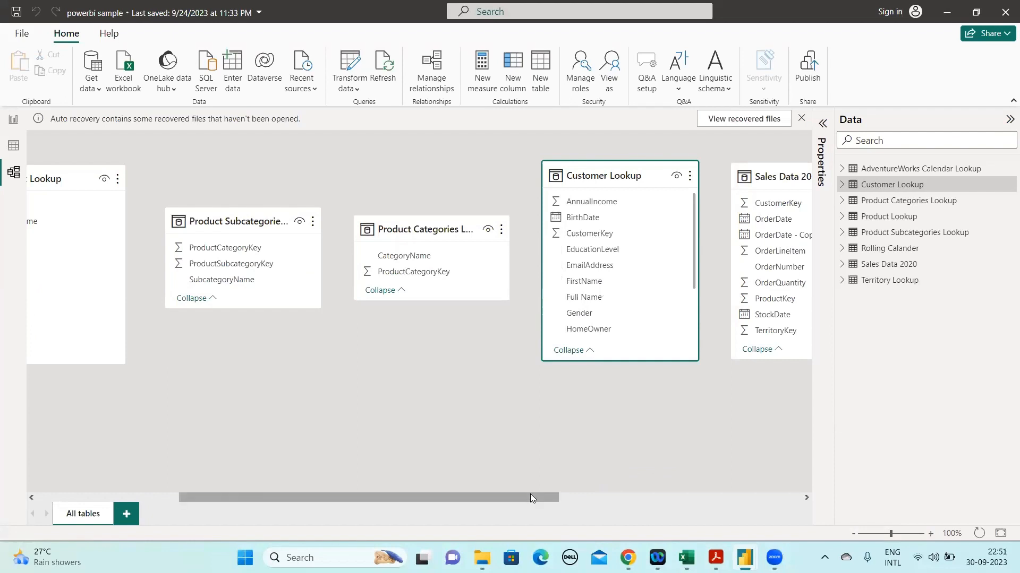
# Examine the Territory, Product, Product Subcategories and Product Categories lookup tables in the model diagram
pyautogui.moveTo(699, 498); pyautogui.dragTo(358, 511)
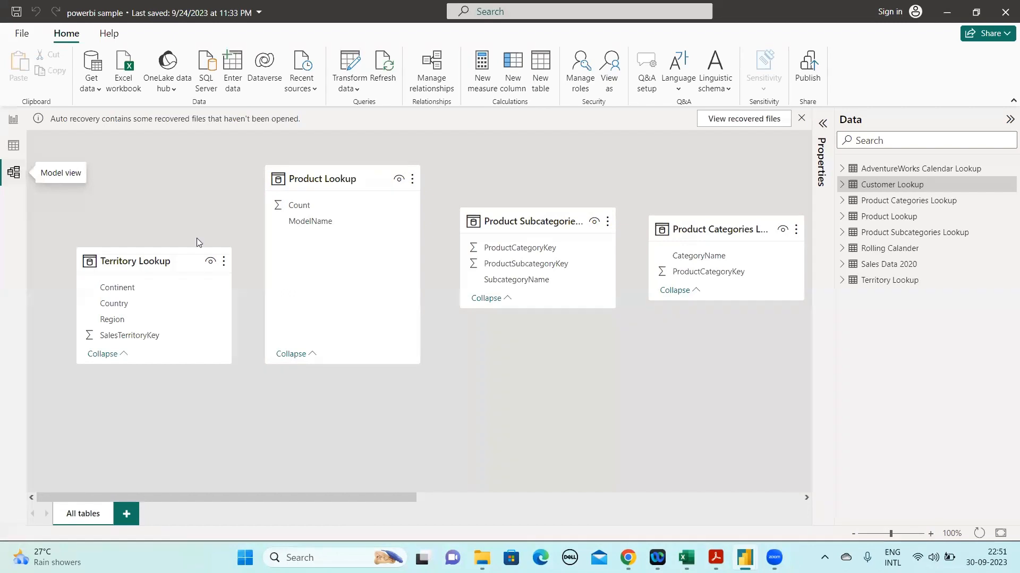
pyautogui.moveTo(686, 552)
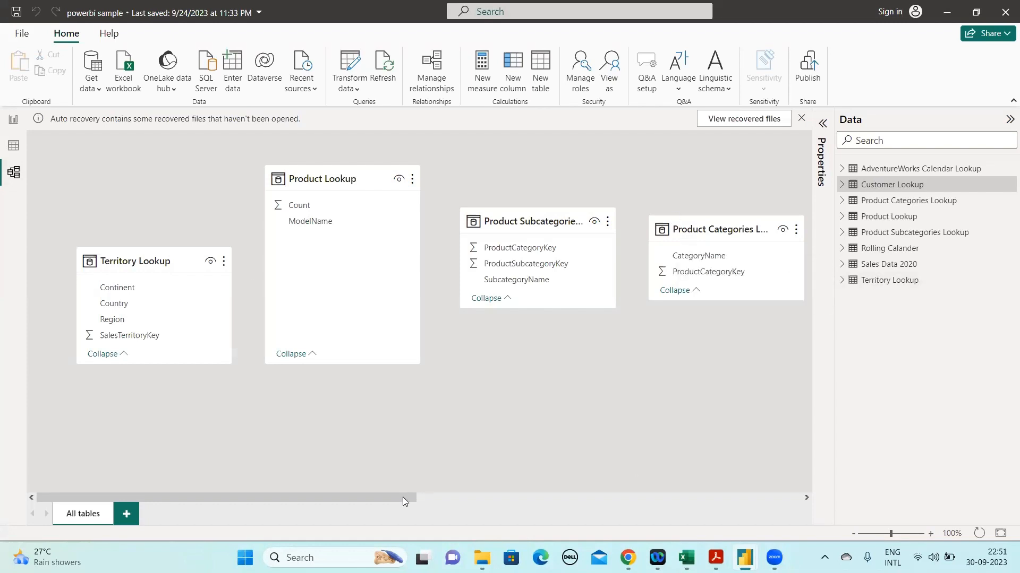
pyautogui.moveTo(400, 498); pyautogui.dragTo(407, 499)
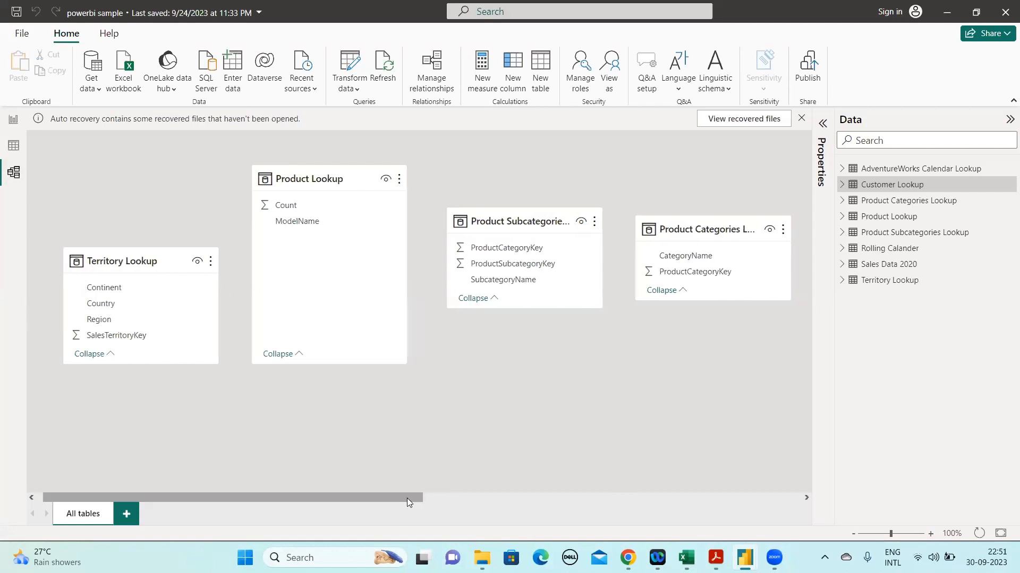
pyautogui.moveTo(407, 498); pyautogui.dragTo(429, 496)
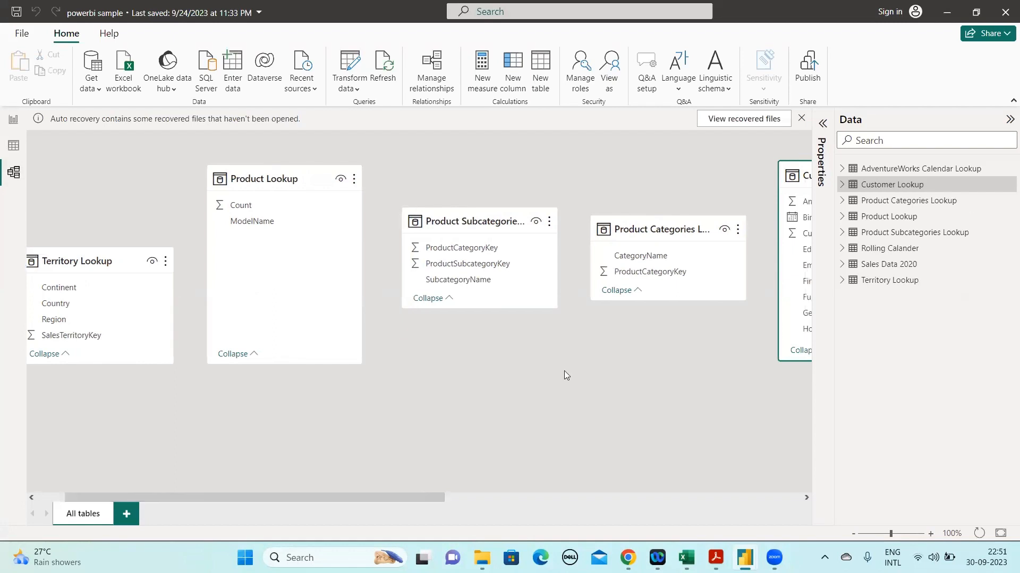
pyautogui.moveTo(352, 499); pyautogui.dragTo(267, 504)
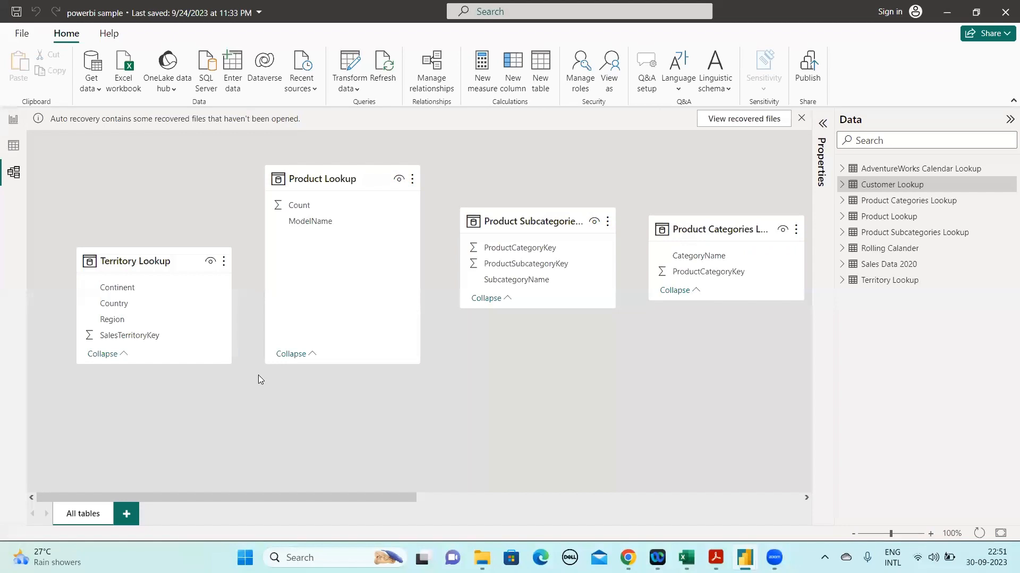
pyautogui.hscroll(2, 359, 502)
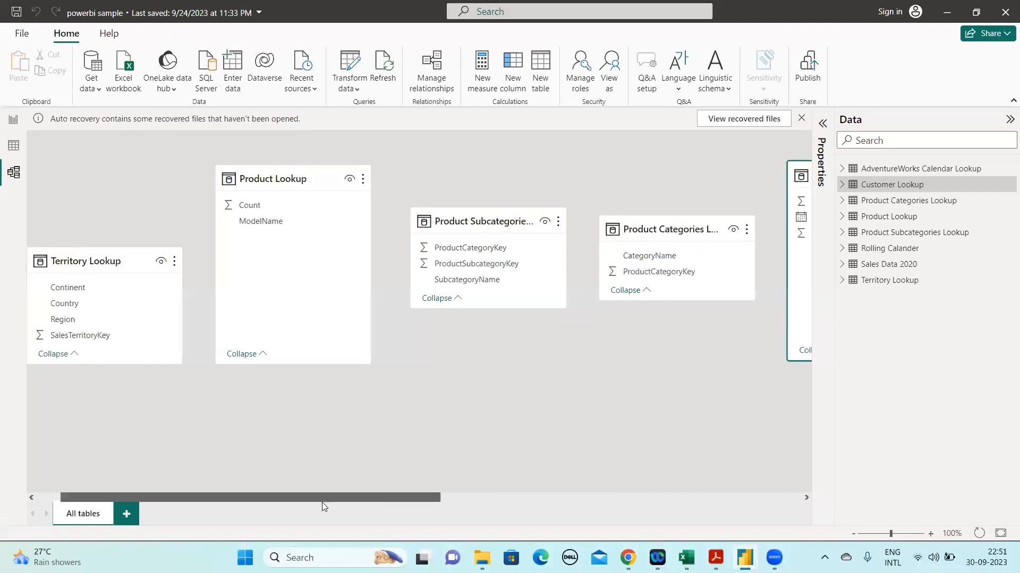
pyautogui.hscroll(-2, 355, 232)
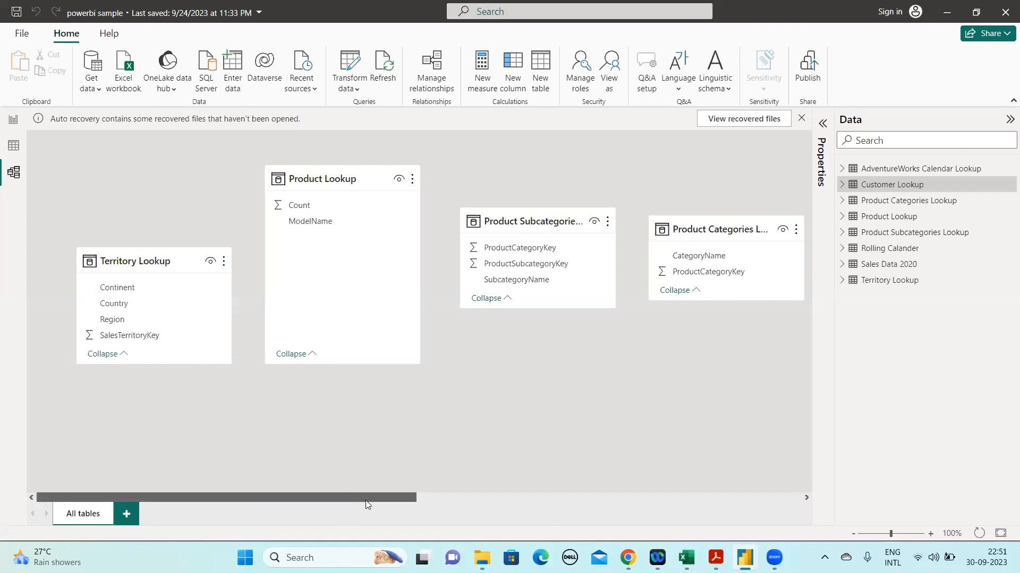
pyautogui.hscroll(1, 366, 500)
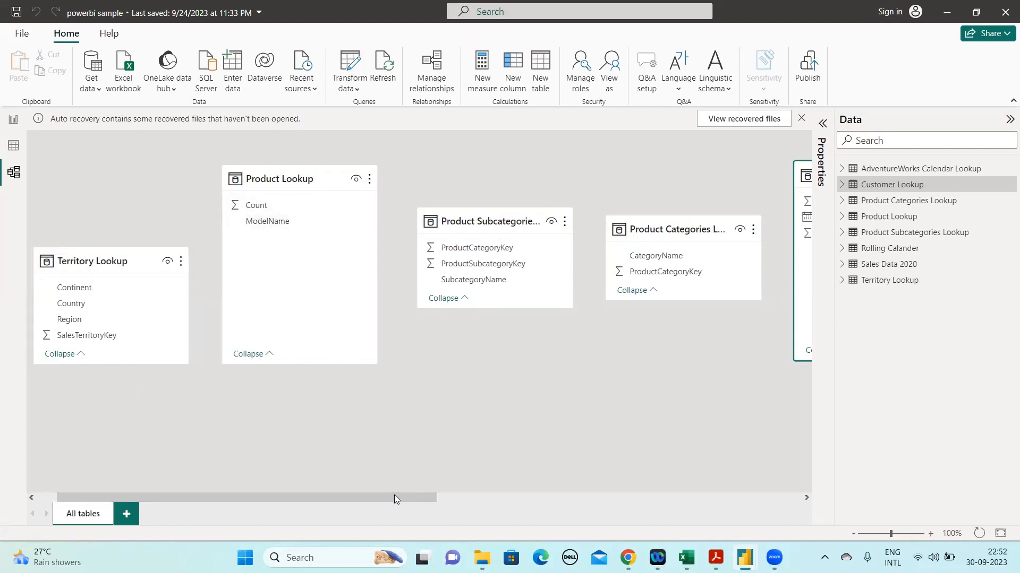
# Create a relationship on ProductCategoryKey between Product Subcategories Lookup and Product Categories Lookup
pyautogui.click(475, 494)
pyautogui.hscroll(1, 313, 250)
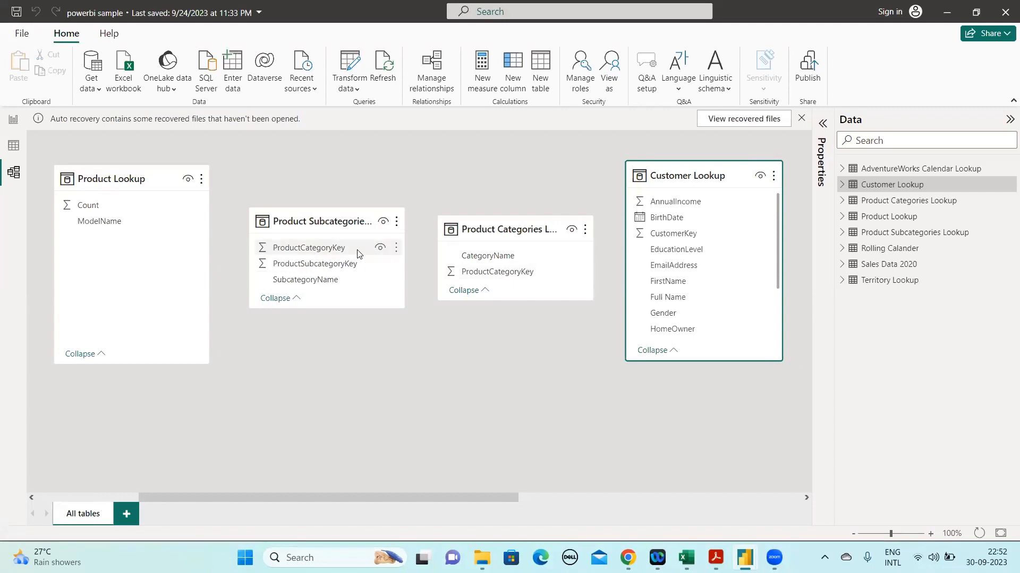
pyautogui.moveTo(337, 254); pyautogui.dragTo(460, 281)
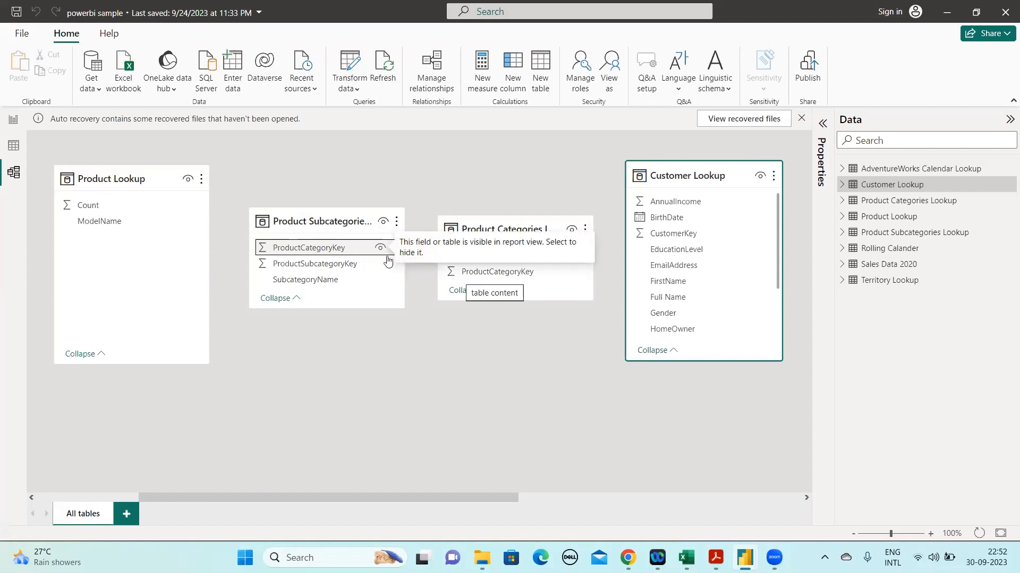
pyautogui.click(339, 250)
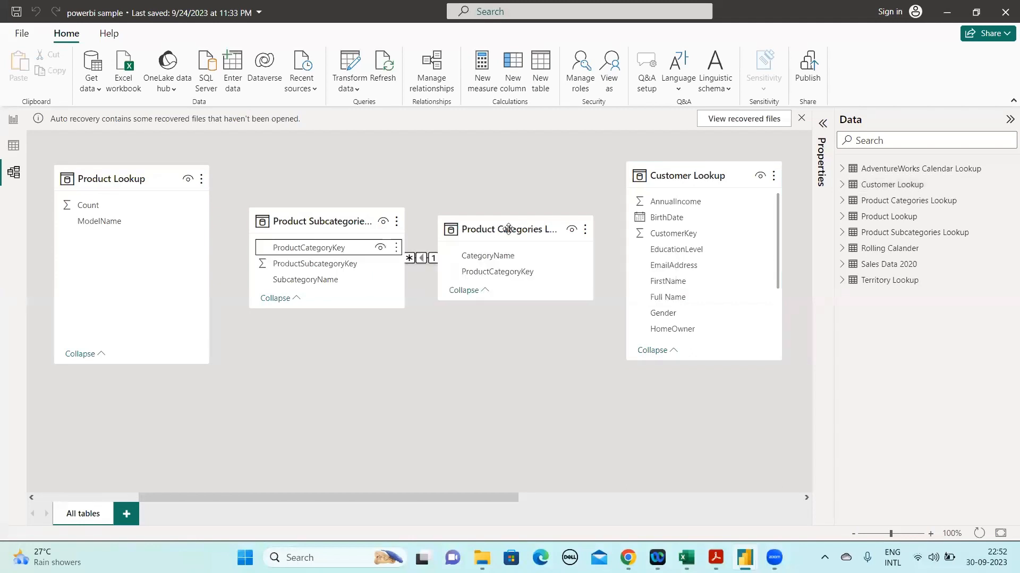
# Rearrange the Product Subcategories and Product Categories lookup tables side by side with a gap exposing their relationship line
pyautogui.moveTo(509, 229); pyautogui.dragTo(549, 183)
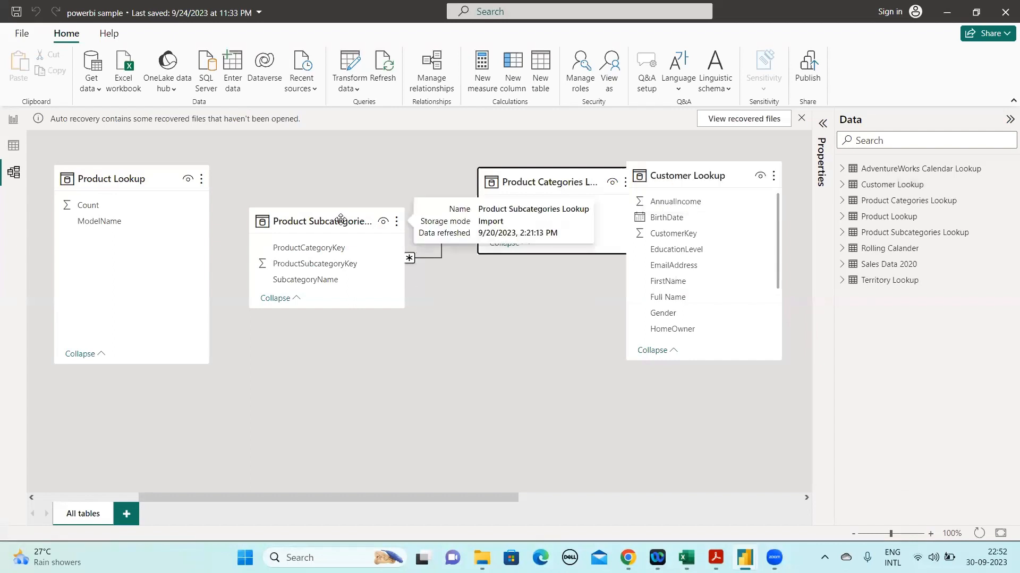
pyautogui.click(340, 220)
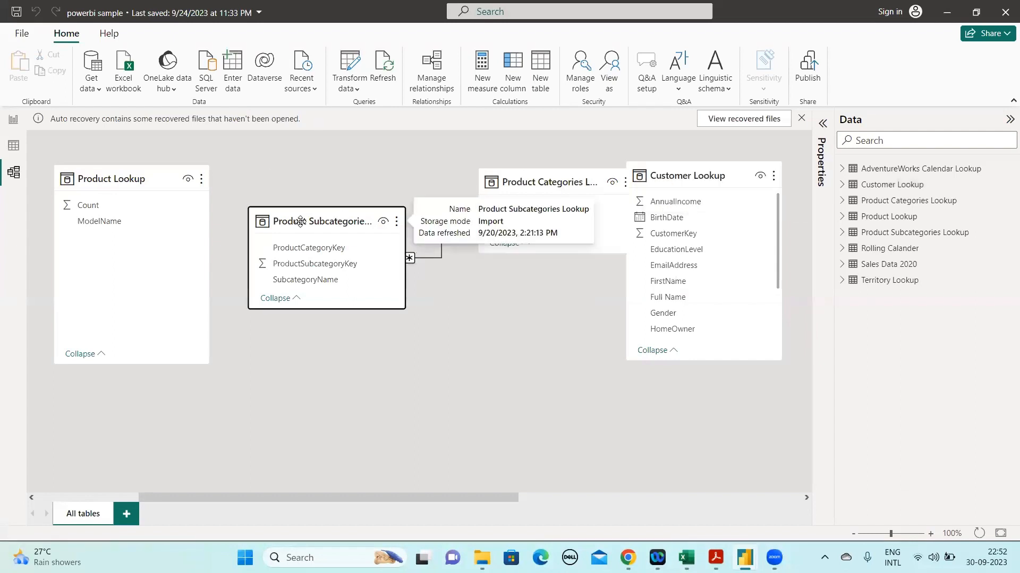
pyautogui.moveTo(300, 221); pyautogui.dragTo(279, 182)
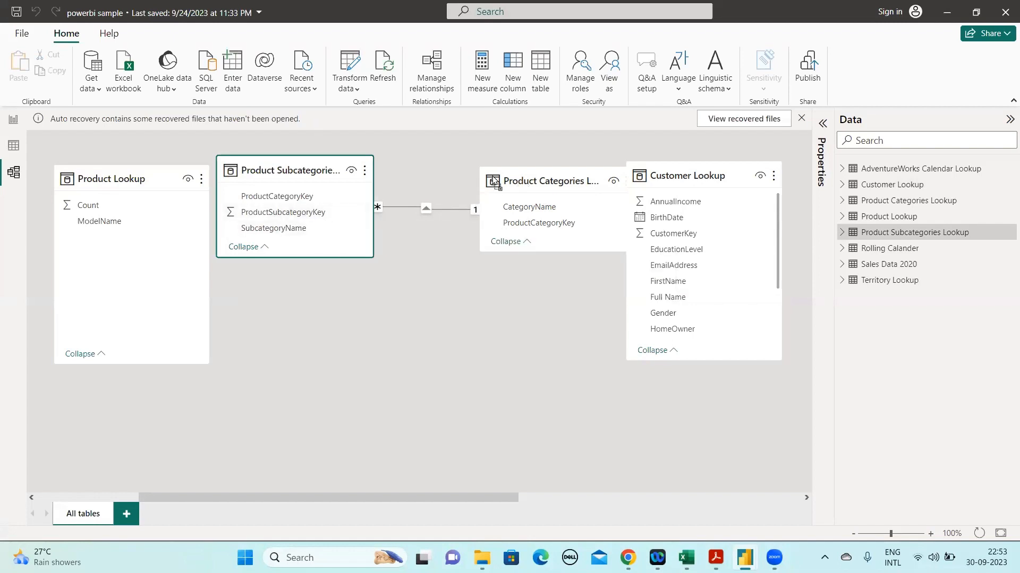
pyautogui.moveTo(492, 169); pyautogui.dragTo(462, 159)
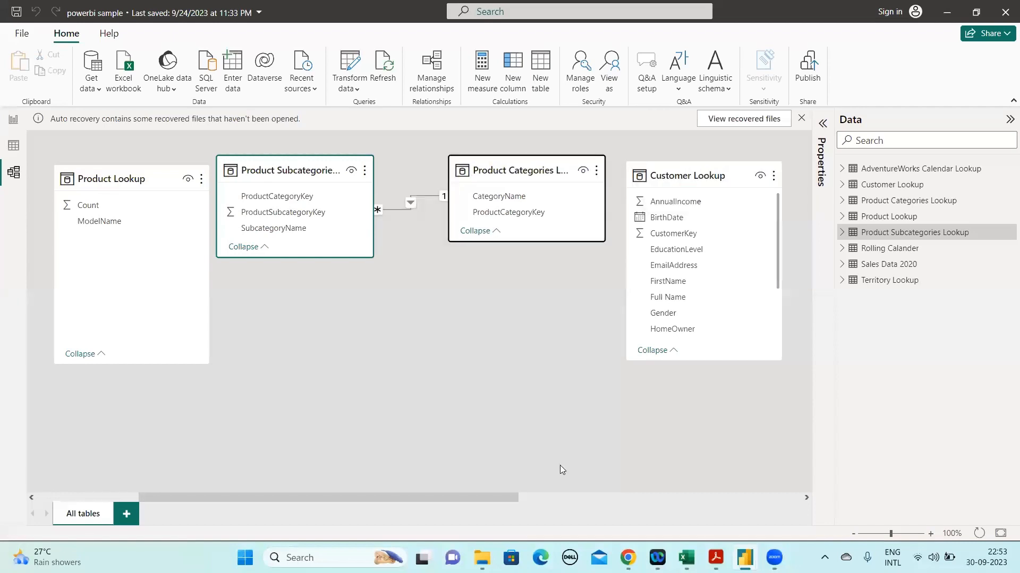
# Move Sales Data 2020 below Customer Lookup and place the AdventureWorks Calendar Lookup beside Customer Lookup
pyautogui.click(805, 498)
pyautogui.click(805, 497)
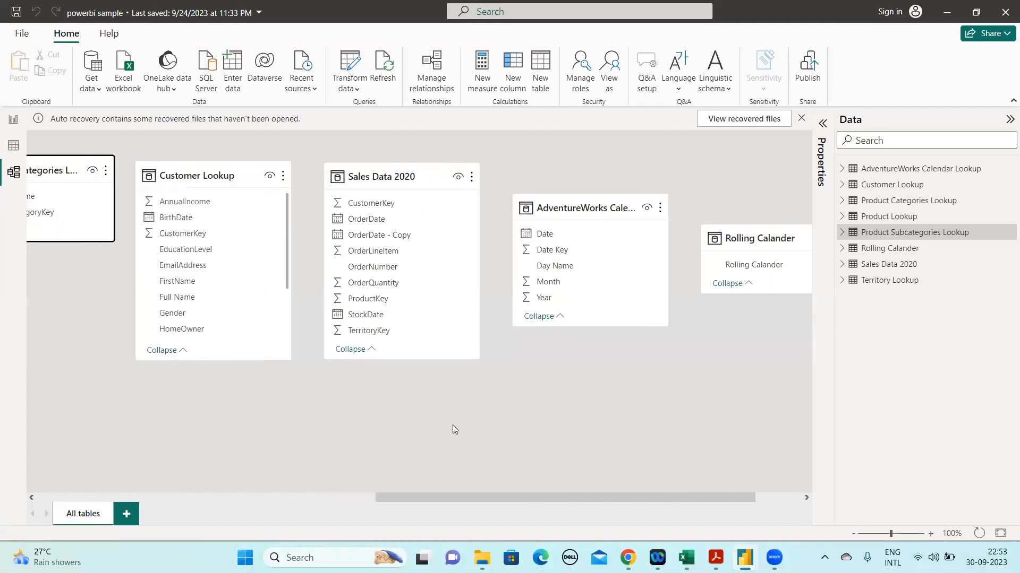
pyautogui.moveTo(394, 180); pyautogui.dragTo(234, 421)
pyautogui.moveTo(596, 209); pyautogui.dragTo(438, 189)
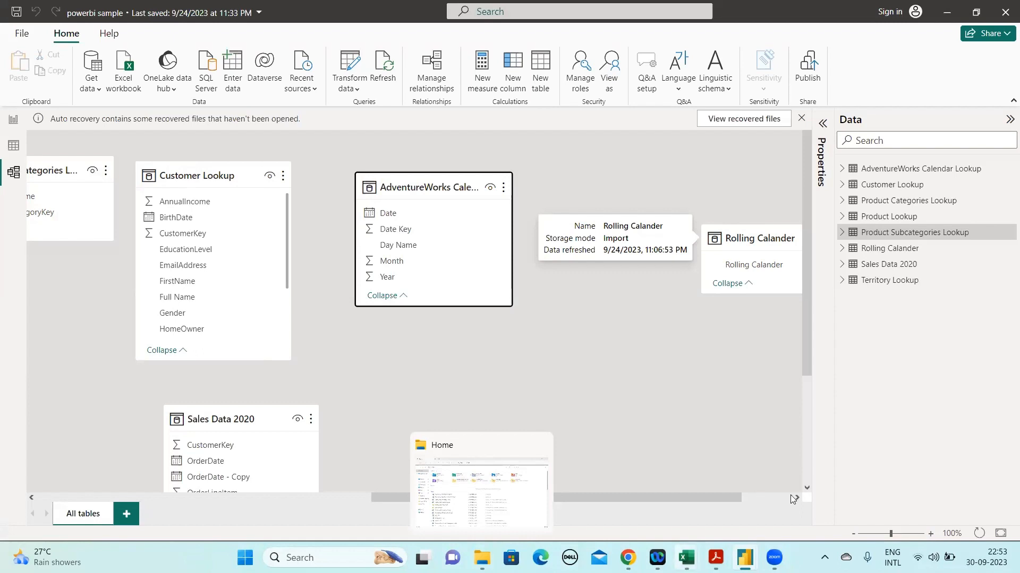
# Look across the whole model diagram, comparing the lookup tables and their key columns with the Sales Data 2020 table
pyautogui.click(790, 495)
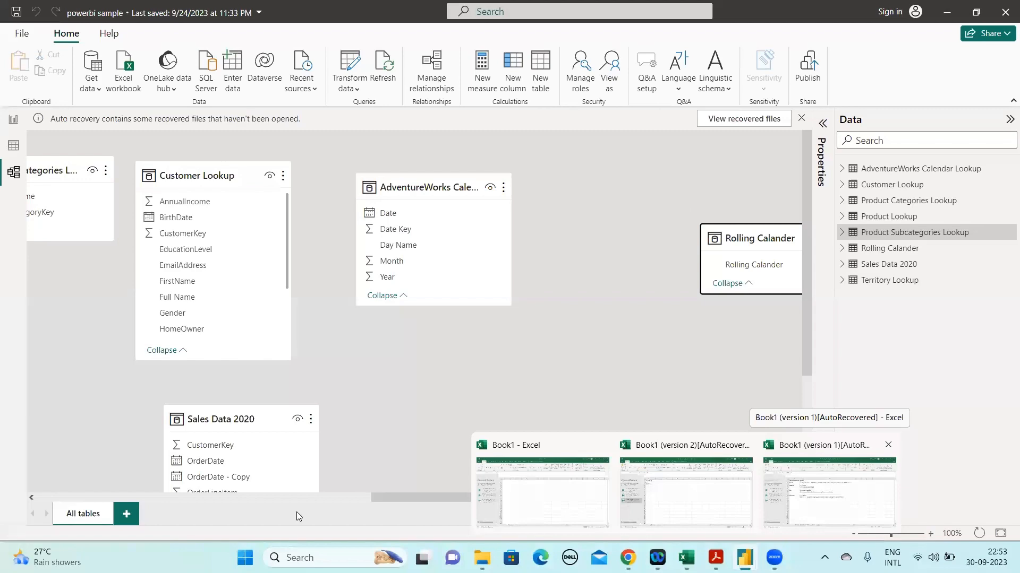
pyautogui.click(829, 492)
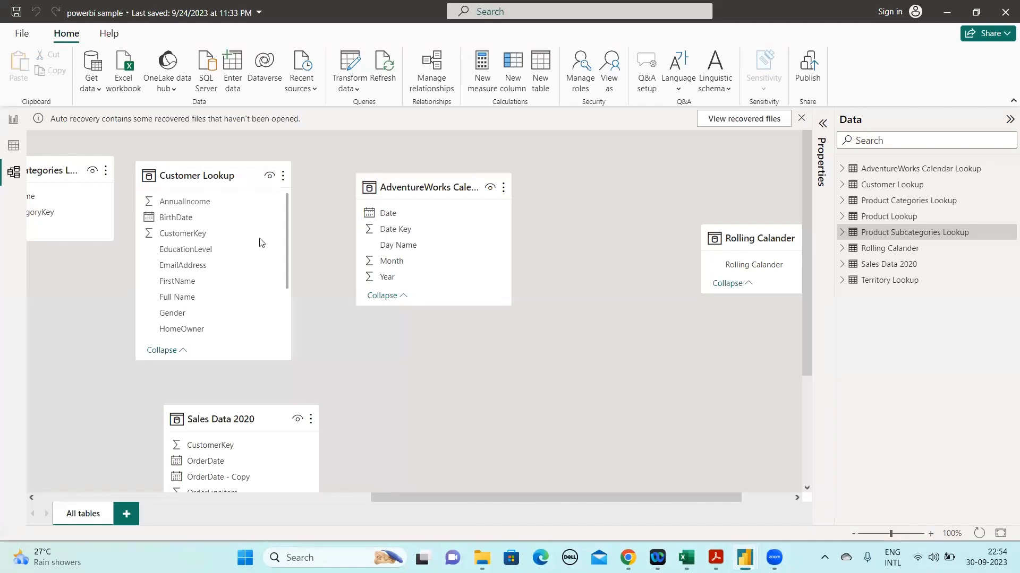
pyautogui.click(599, 498)
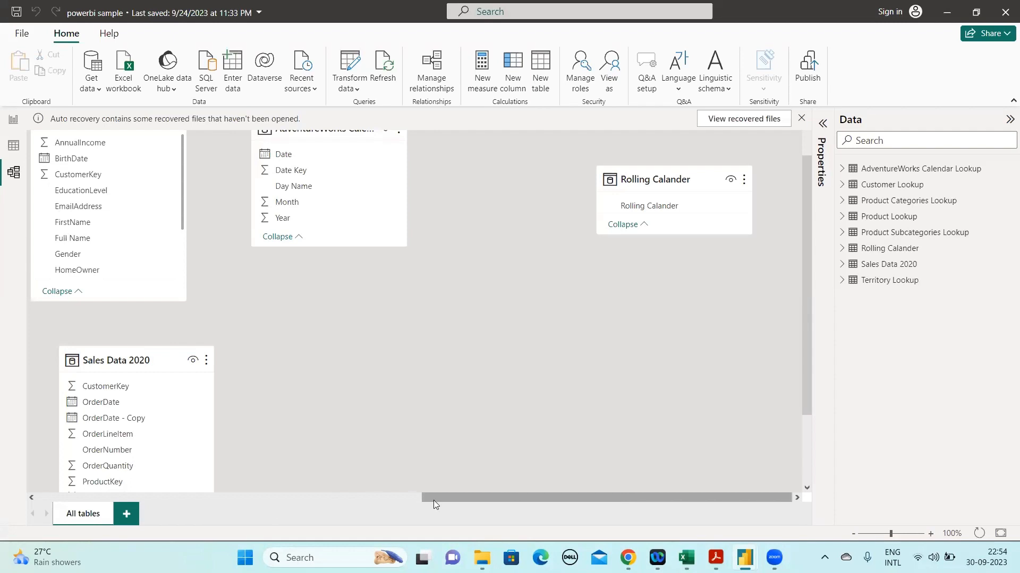
pyautogui.moveTo(438, 494); pyautogui.dragTo(268, 506)
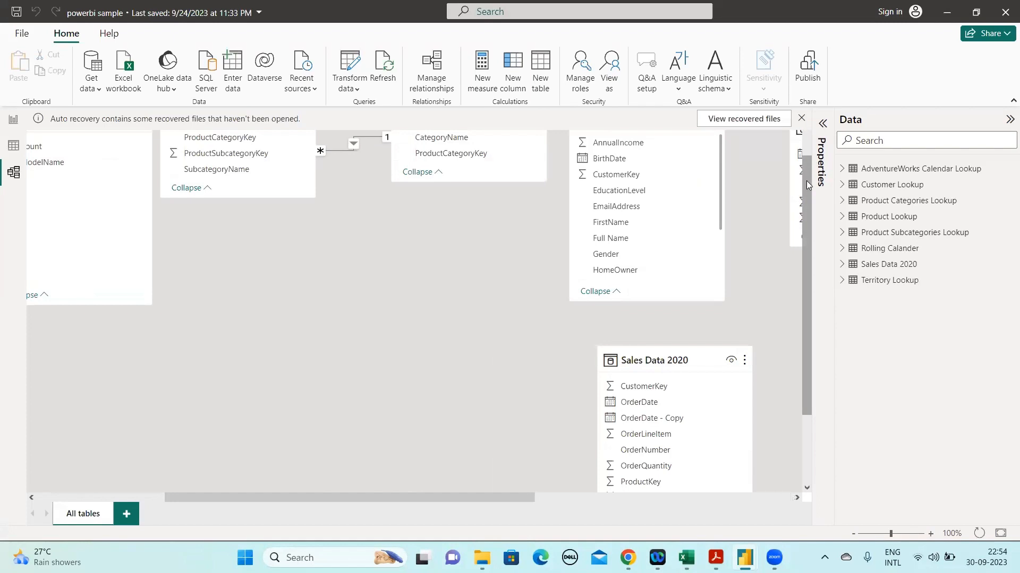
pyautogui.scroll(1, 412, 327)
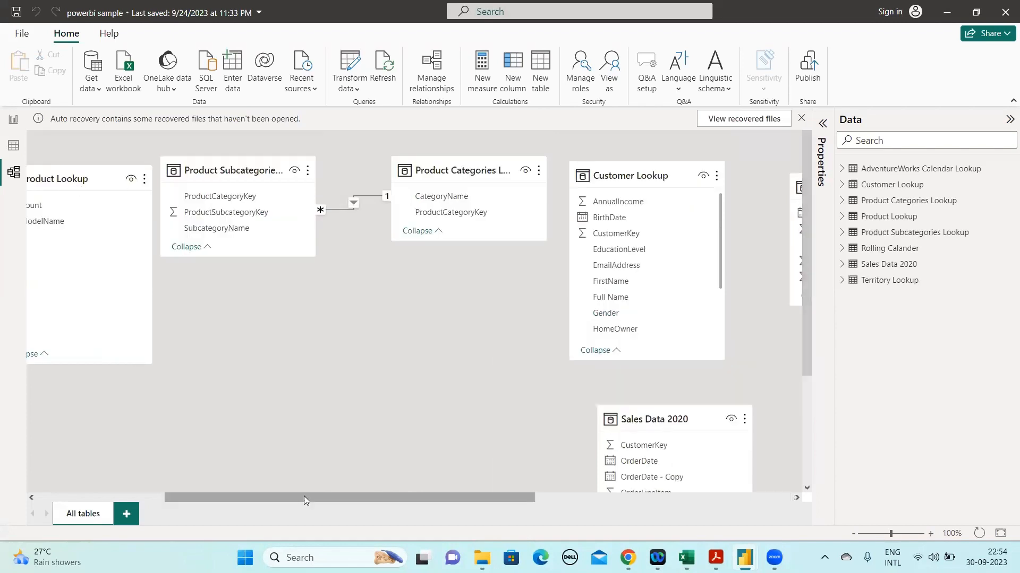
pyautogui.hscroll(-5, 180, 498)
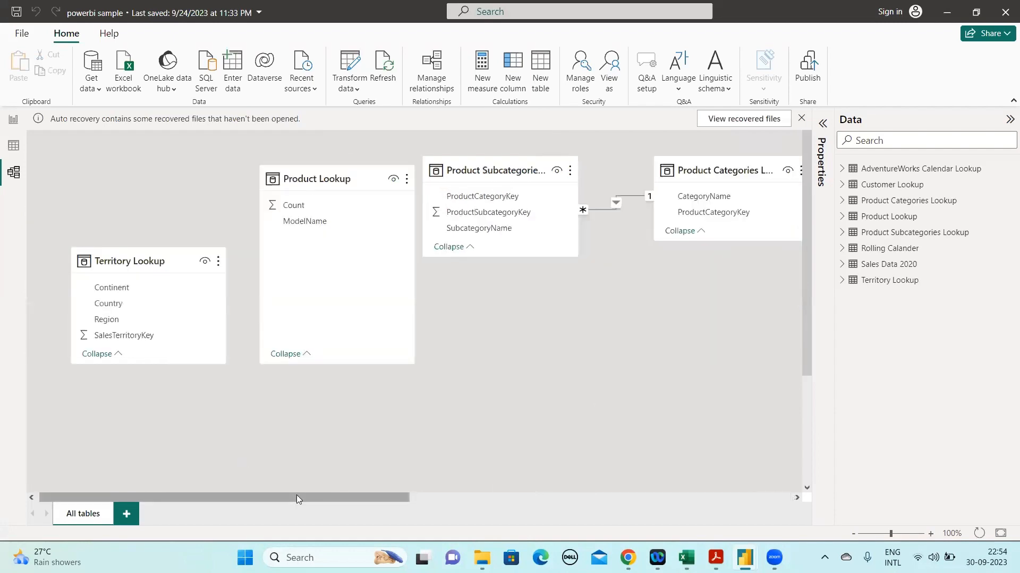
pyautogui.moveTo(299, 499); pyautogui.dragTo(426, 497)
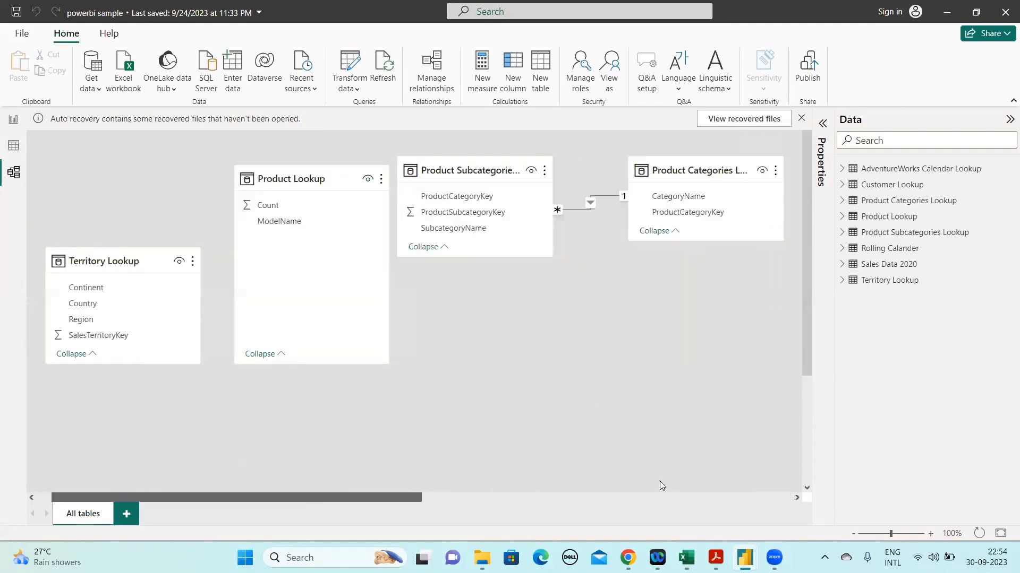
pyautogui.hscroll(10, 660, 481)
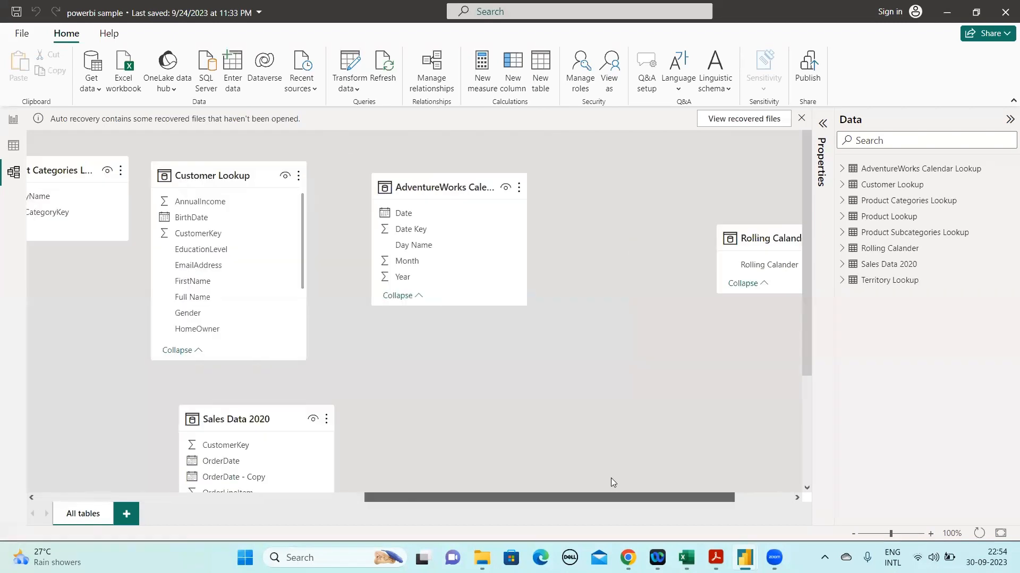
pyautogui.hscroll(-1, 610, 482)
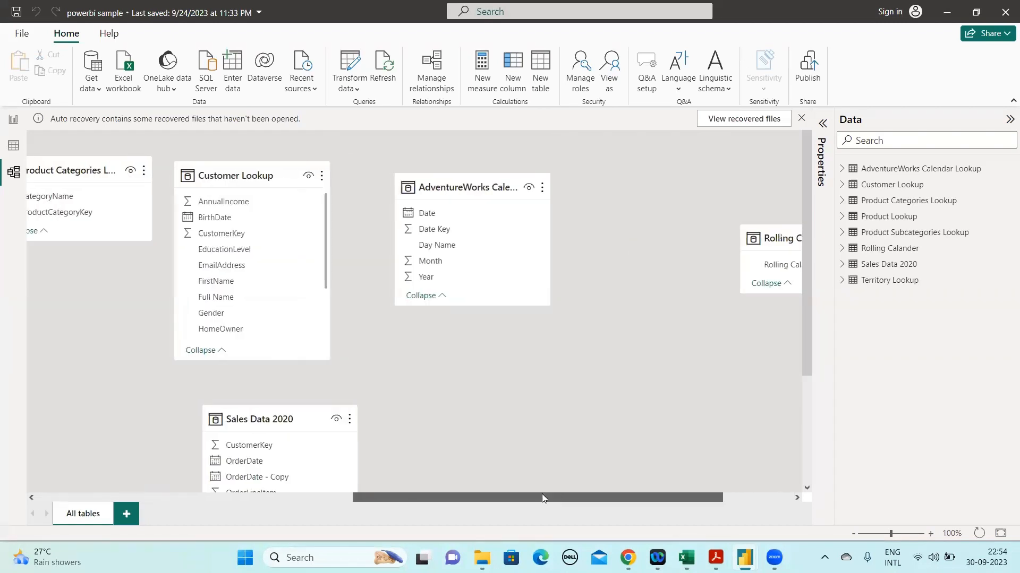
pyautogui.hscroll(-6, 539, 495)
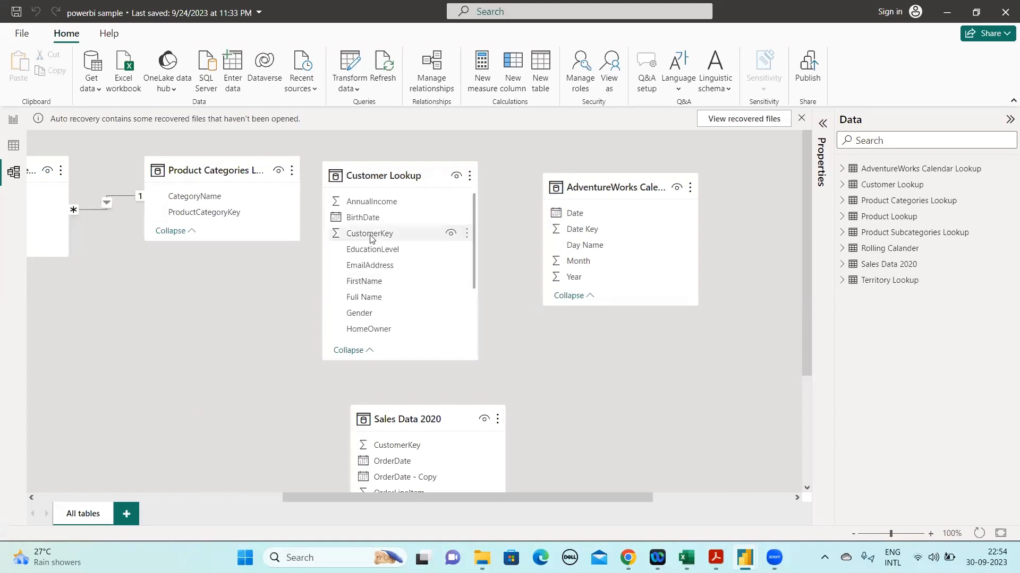
# Try to relate CustomerKey in Customer Lookup to CustomerKey in Sales Data 2020, moving Sales Data 2020 up beneath the AdventureWorks Calendar Lookup
pyautogui.moveTo(370, 238); pyautogui.dragTo(452, 444)
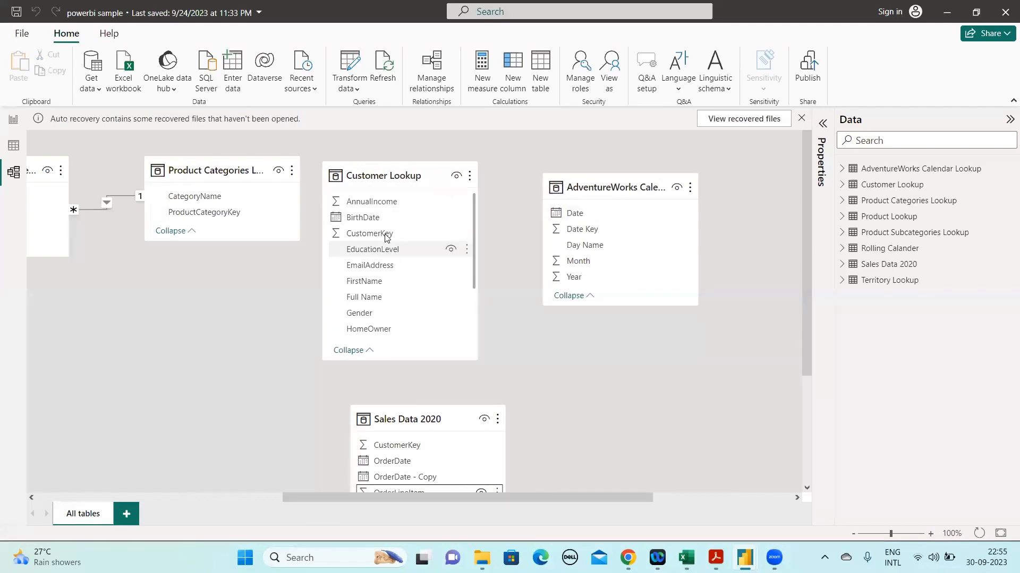
pyautogui.moveTo(386, 237); pyautogui.dragTo(396, 451)
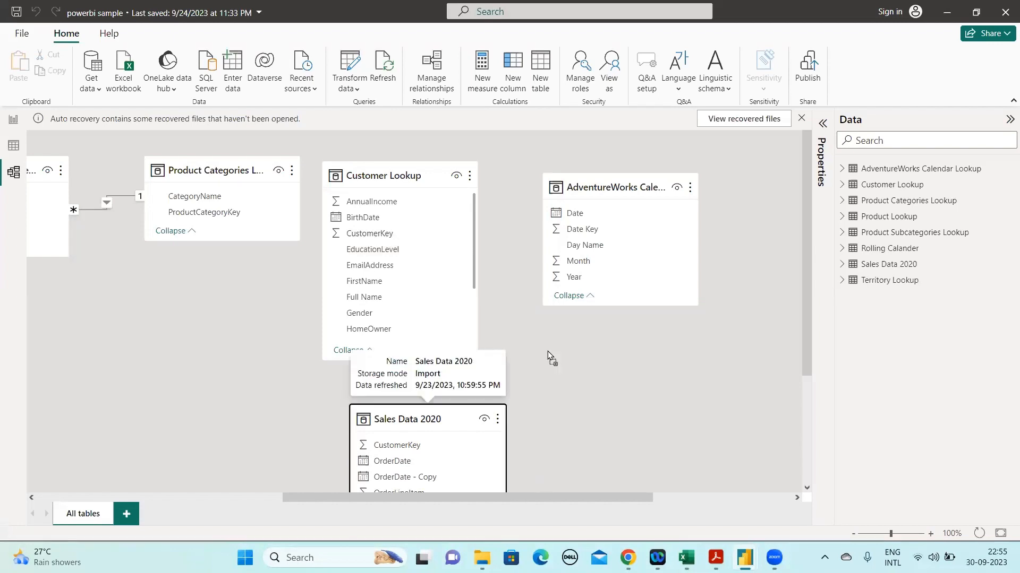
pyautogui.moveTo(547, 352); pyautogui.dragTo(547, 352)
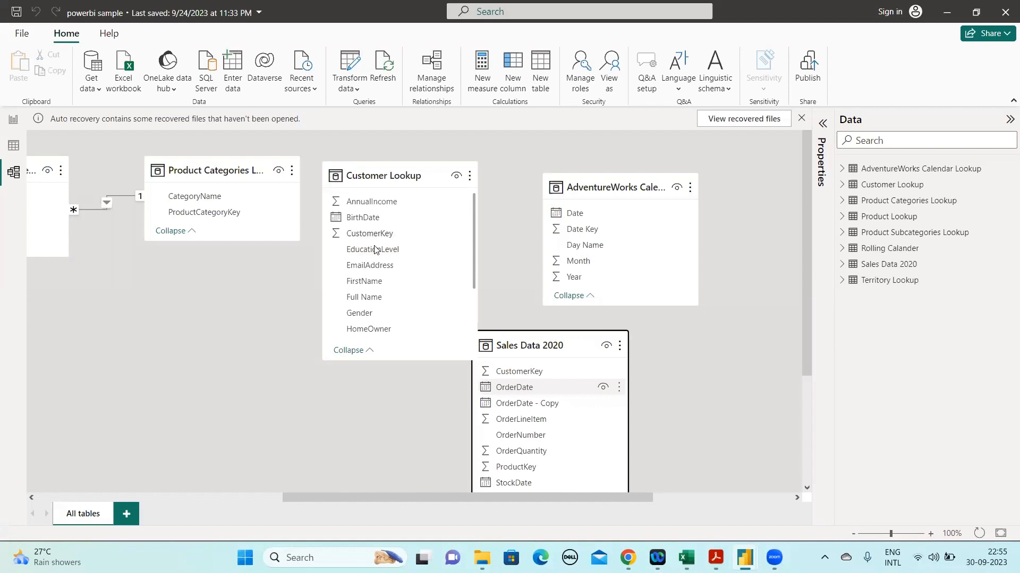
pyautogui.moveTo(378, 235); pyautogui.dragTo(540, 367)
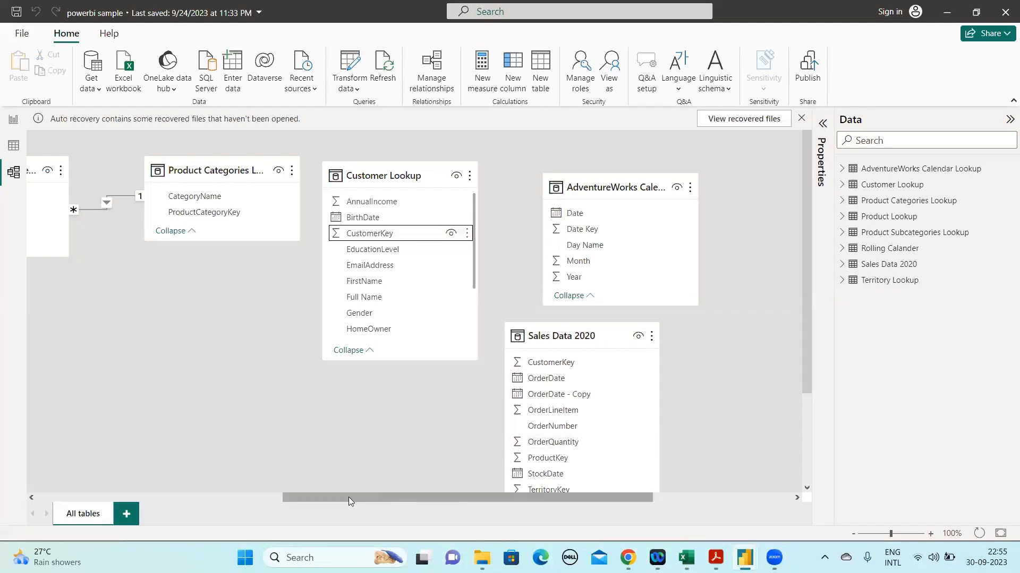
# Create a relationship on CustomerKey between Customer Lookup and Sales Data 2020, and move Sales Data 2020 below Customer Lookup to expose the relationship line
pyautogui.hscroll(-3, 469, 424)
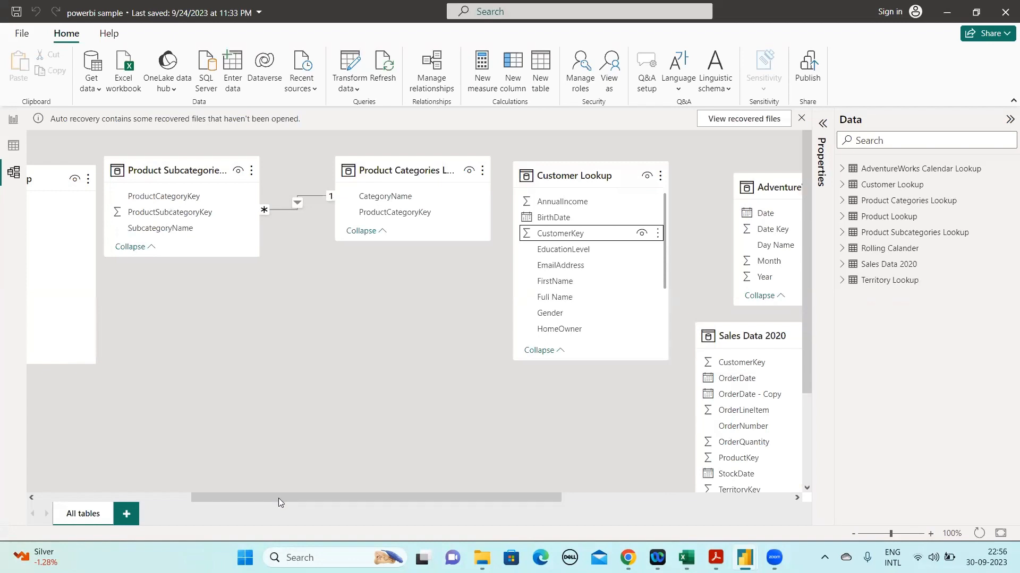
pyautogui.hscroll(-3, 279, 498)
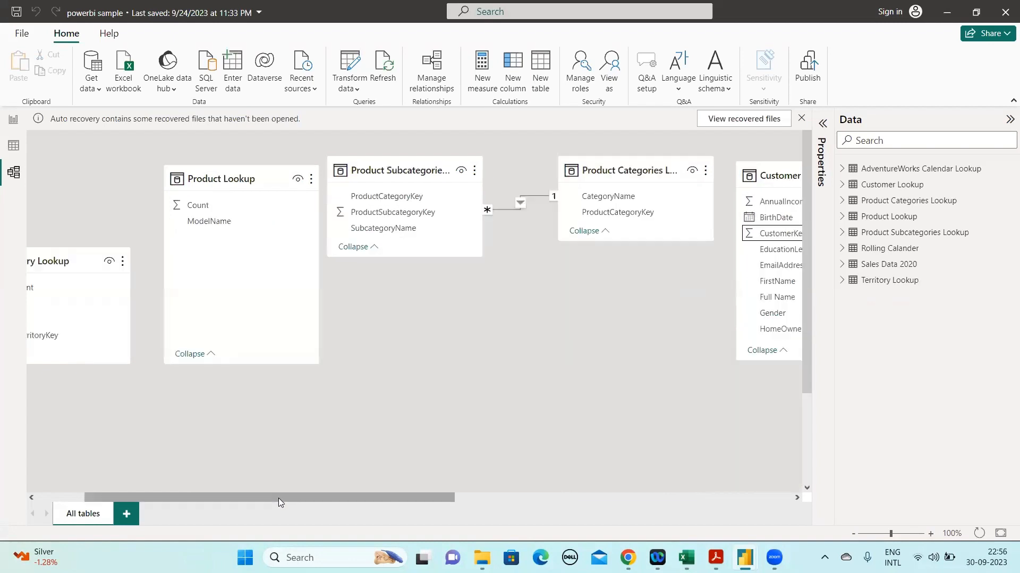
pyautogui.hscroll(-1, 199, 505)
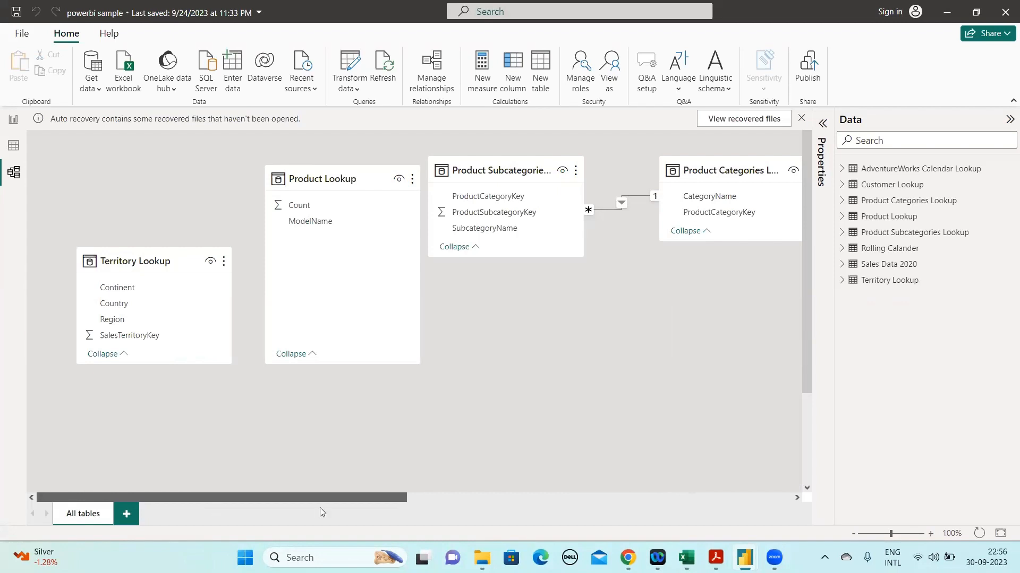
pyautogui.hscroll(1, 403, 489)
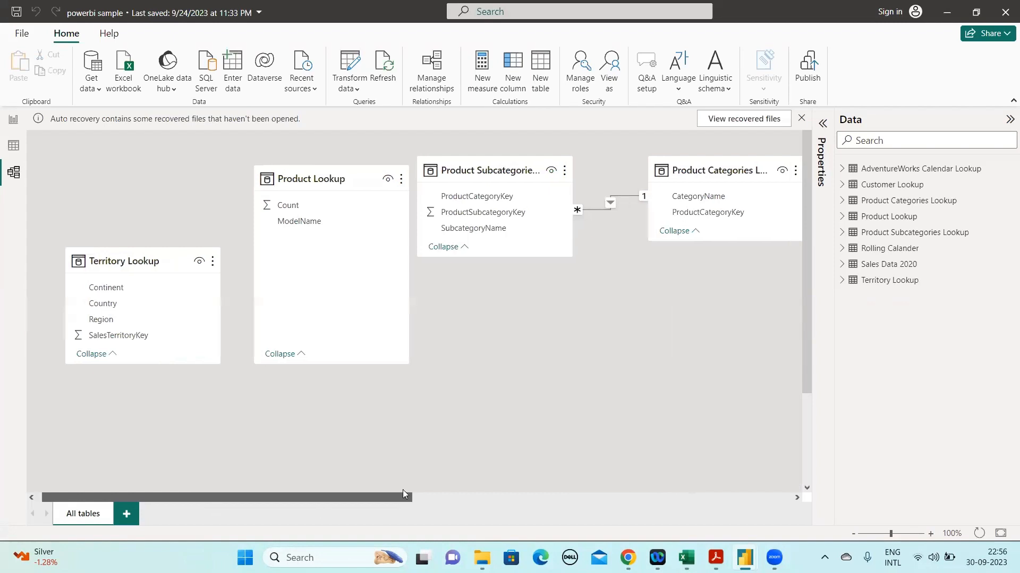
pyautogui.hscroll(4, 402, 489)
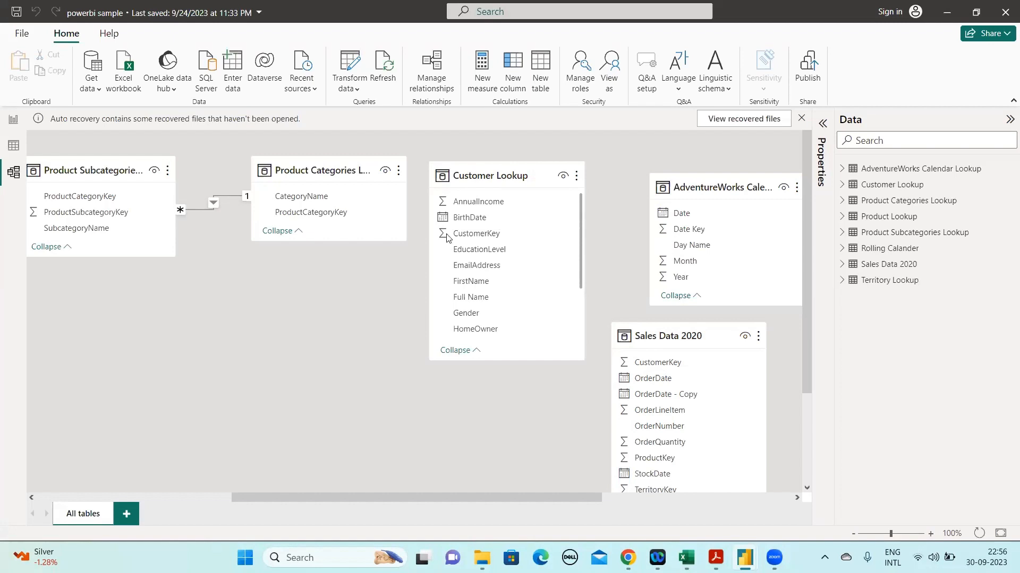
pyautogui.moveTo(692, 350); pyautogui.dragTo(674, 367)
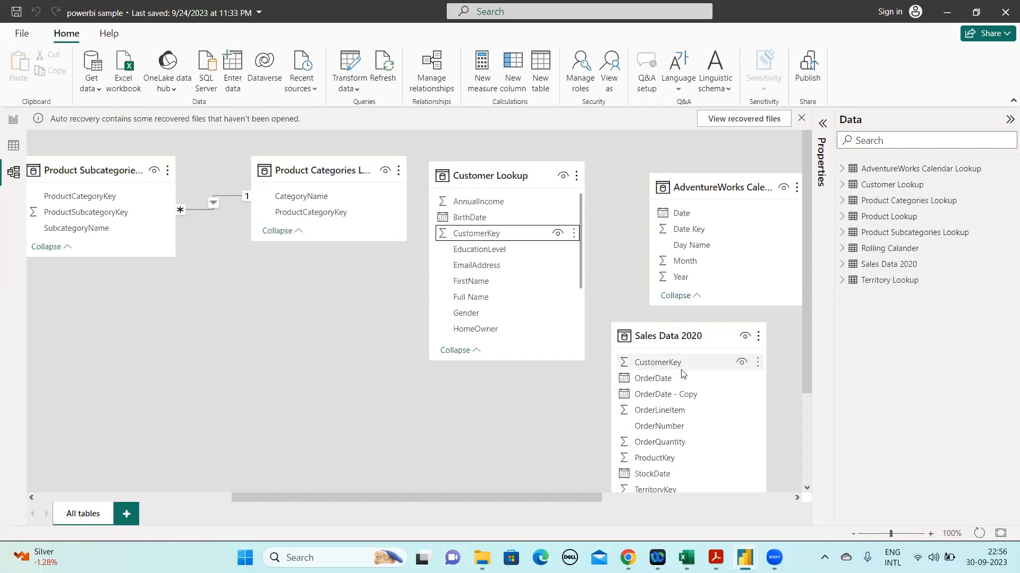
pyautogui.moveTo(621, 382); pyautogui.dragTo(523, 431)
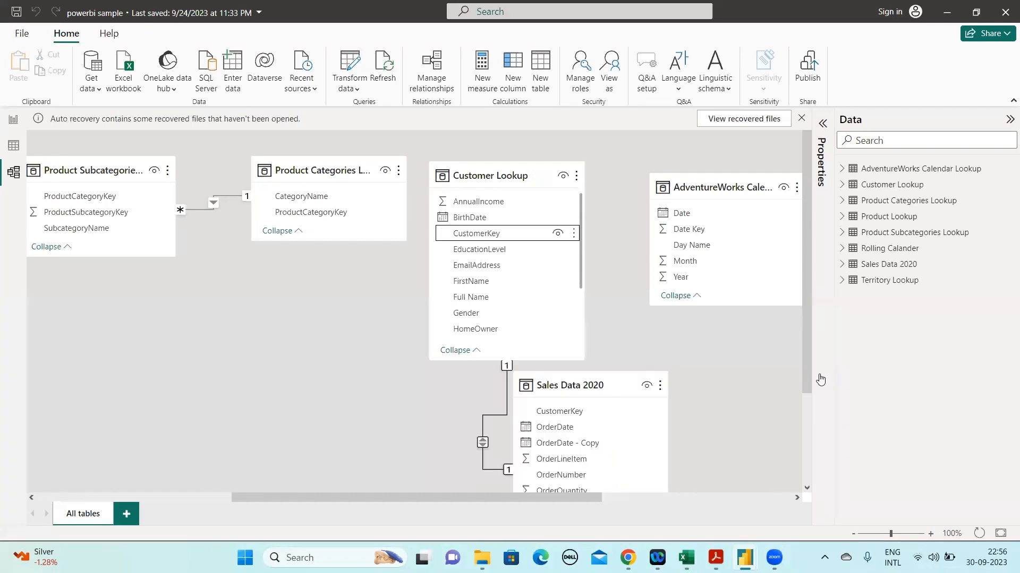
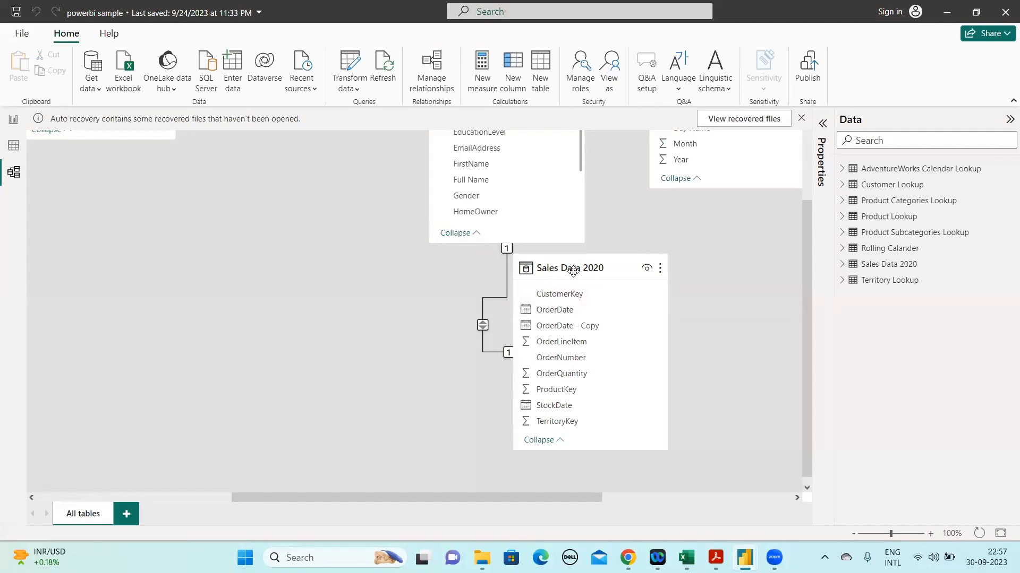
# Examine the relationship line between Customer Lookup and Sales Data 2020 in the model diagram
pyautogui.moveTo(600, 278)
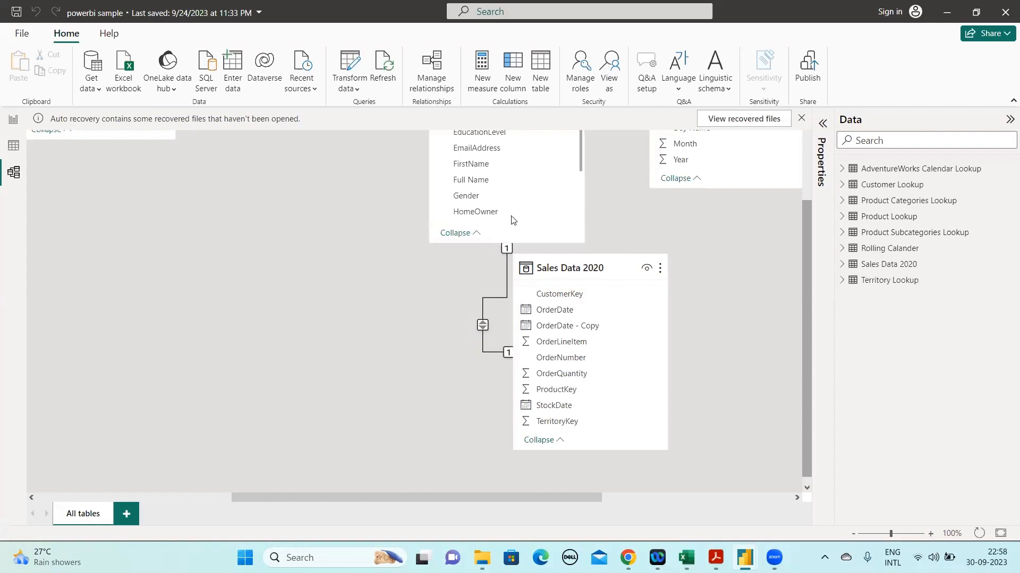
pyautogui.scroll(2, 468, 214)
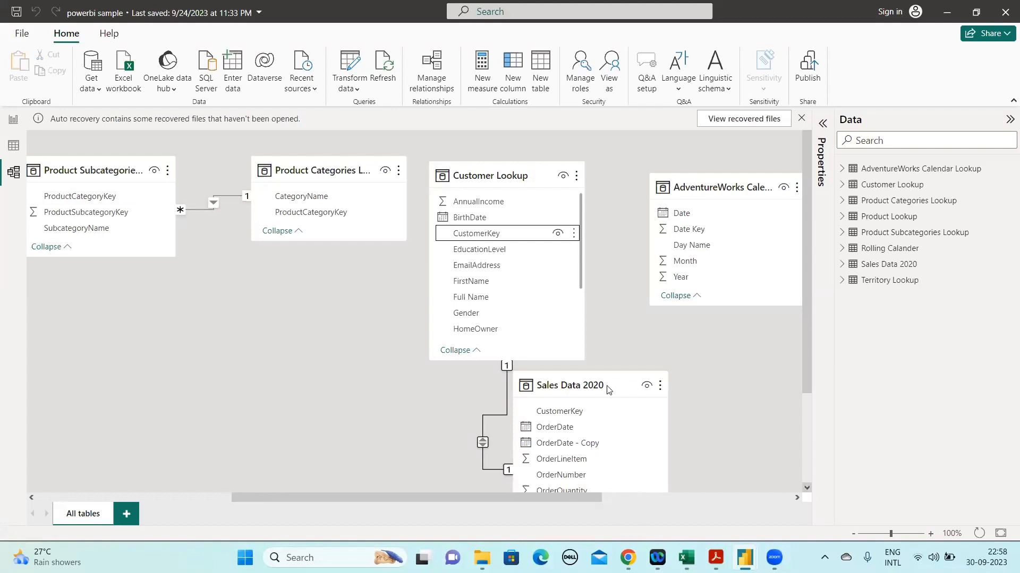
pyautogui.scroll(-2, 568, 386)
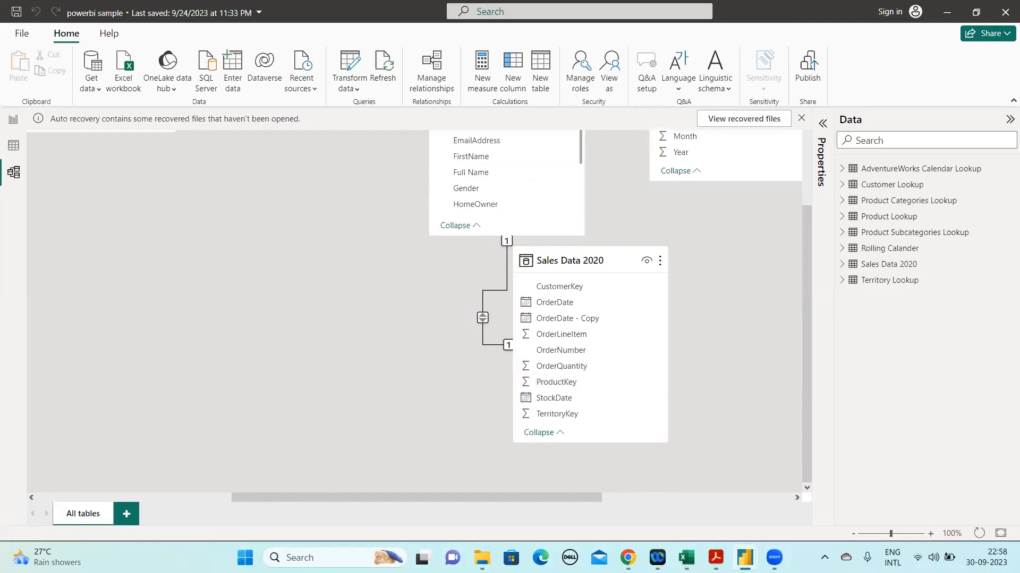
# Switch to the Book1 (version 1) workbook in Excel to view the PO_Table query on Sheet2, and return to the Power BI model
pyautogui.moveTo(686, 558)
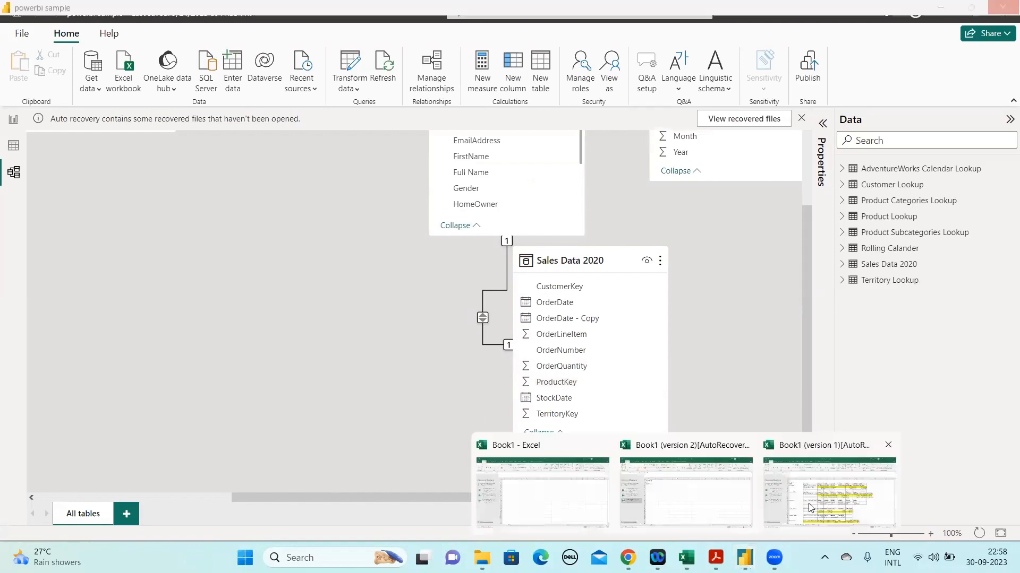
pyautogui.click(809, 507)
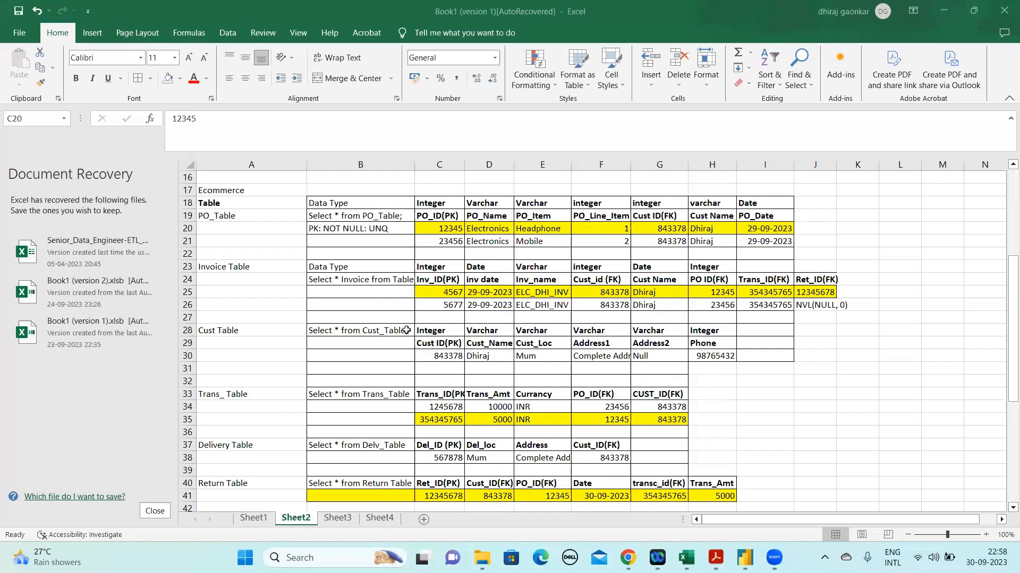
pyautogui.click(391, 216)
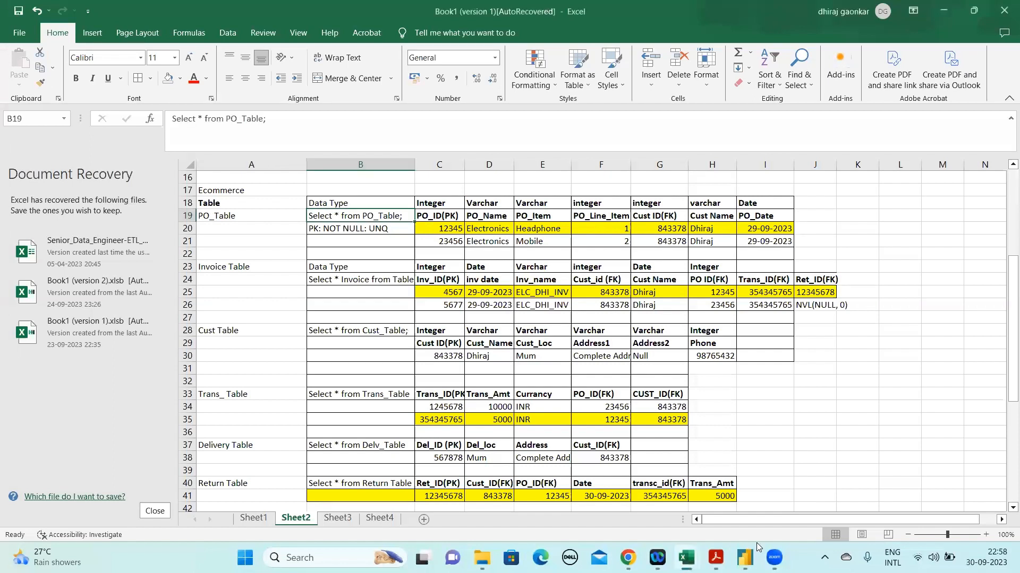
pyautogui.click(801, 495)
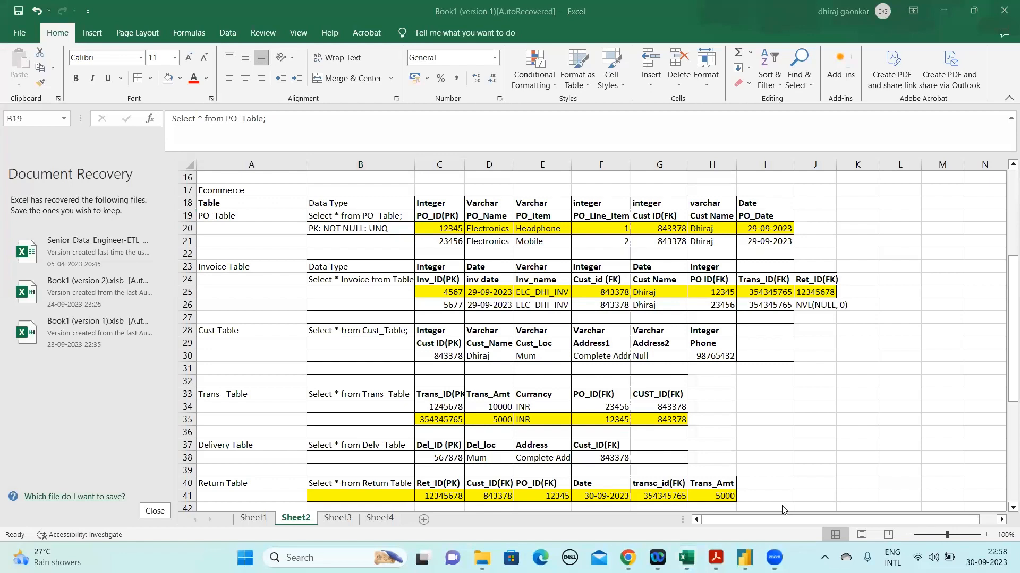
pyautogui.click(803, 491)
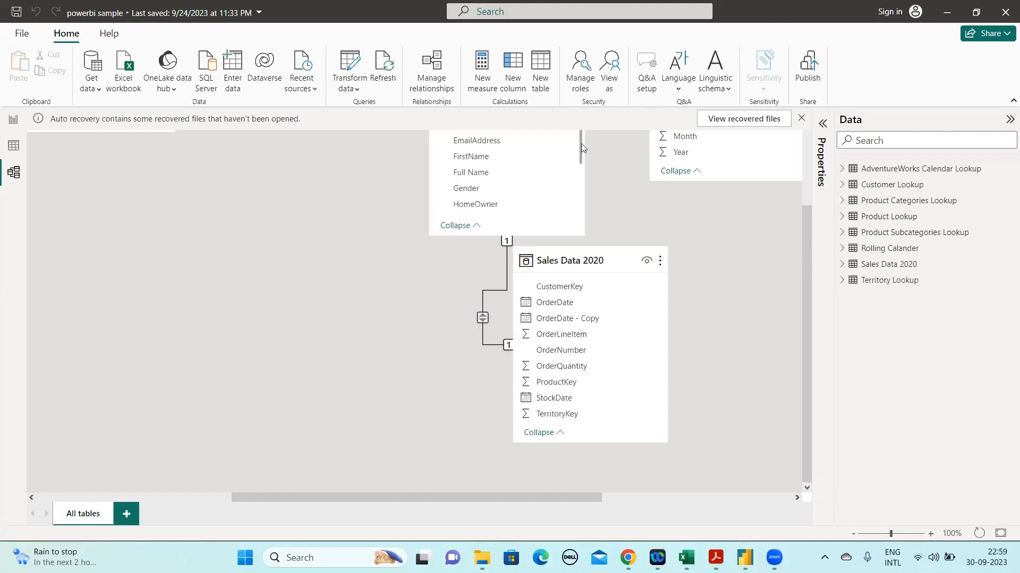
# Switch to the Book1 (version 1) workbook in Excel and review the data rows of PO_Table, Invoice Table and Trans_ Table on Sheet2
pyautogui.moveTo(687, 558)
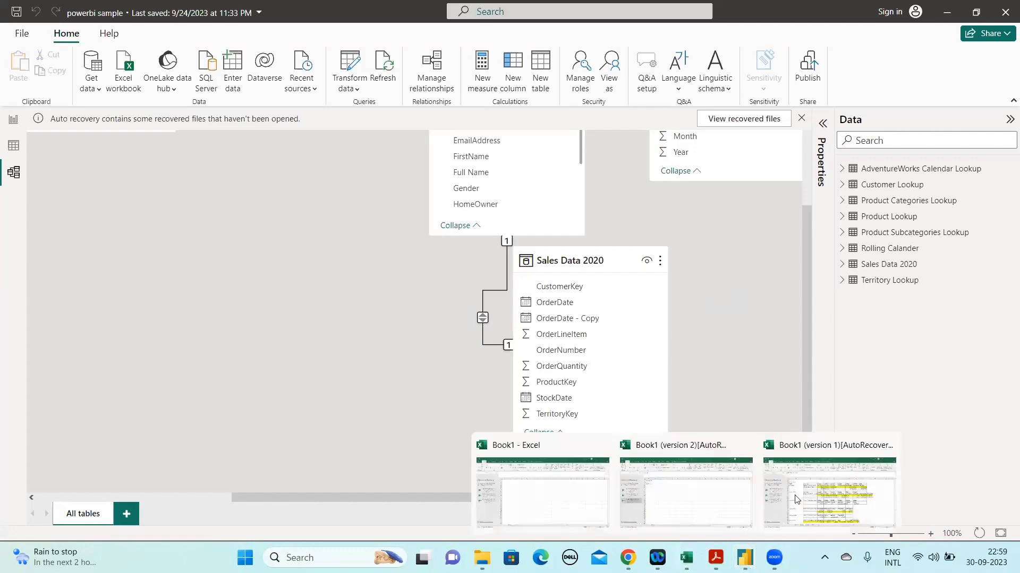
pyautogui.click(796, 499)
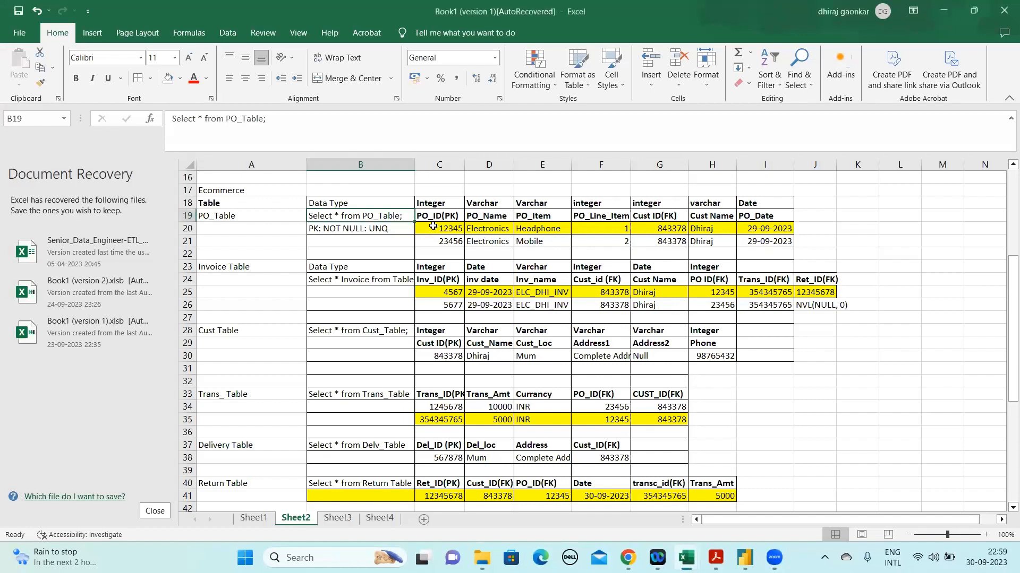
pyautogui.moveTo(435, 228); pyautogui.dragTo(758, 238)
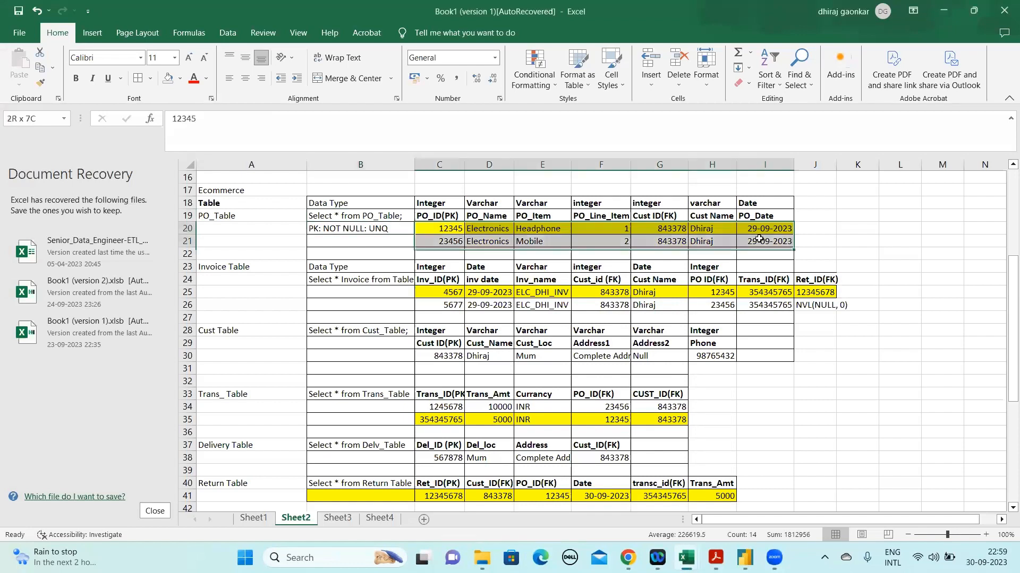
pyautogui.click(460, 293)
pyautogui.keyDown('shift'); pyautogui.click(807, 304); pyautogui.keyUp('shift')
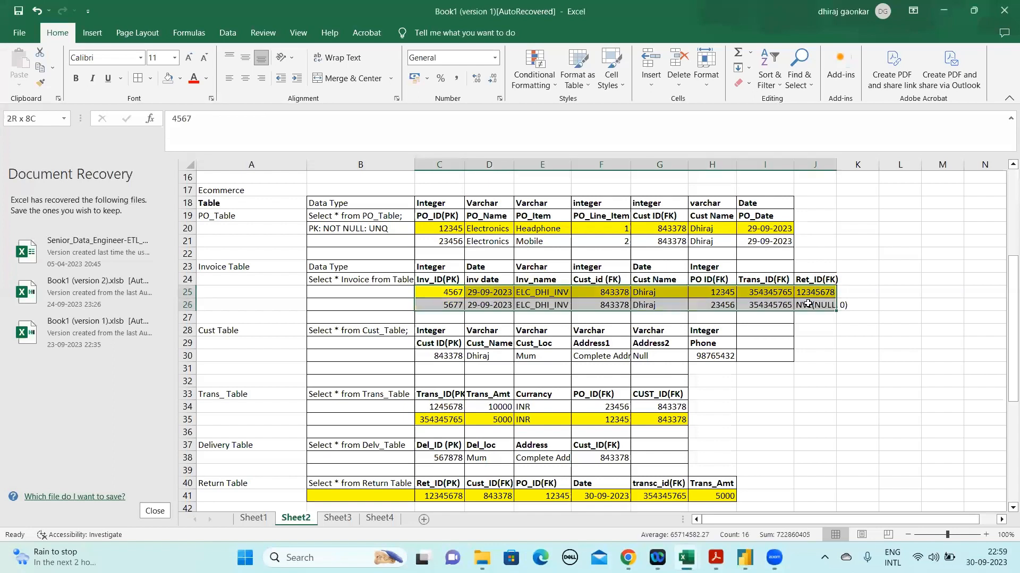
pyautogui.moveTo(425, 415); pyautogui.dragTo(614, 419)
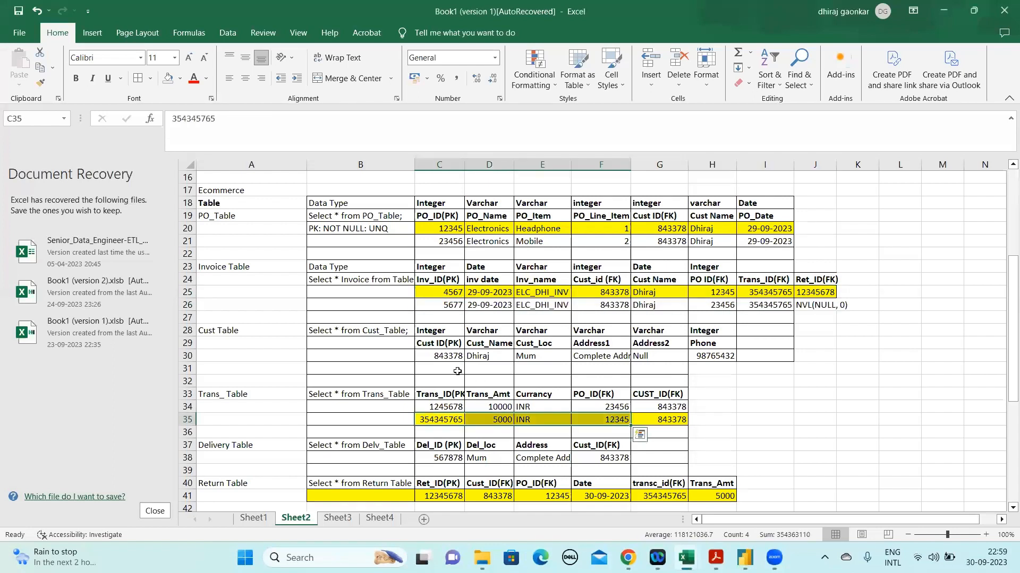
# Step through the remaining e-commerce tables on Sheet2 and their Select queries, from the Delivery Table back up to the Invoice Table
pyautogui.press('Up')
pyautogui.press('Up')
pyautogui.press('Down')
pyautogui.press('Down')
pyautogui.press('Down')
pyautogui.press('Down')
pyautogui.press('Down')
pyautogui.press('Down')
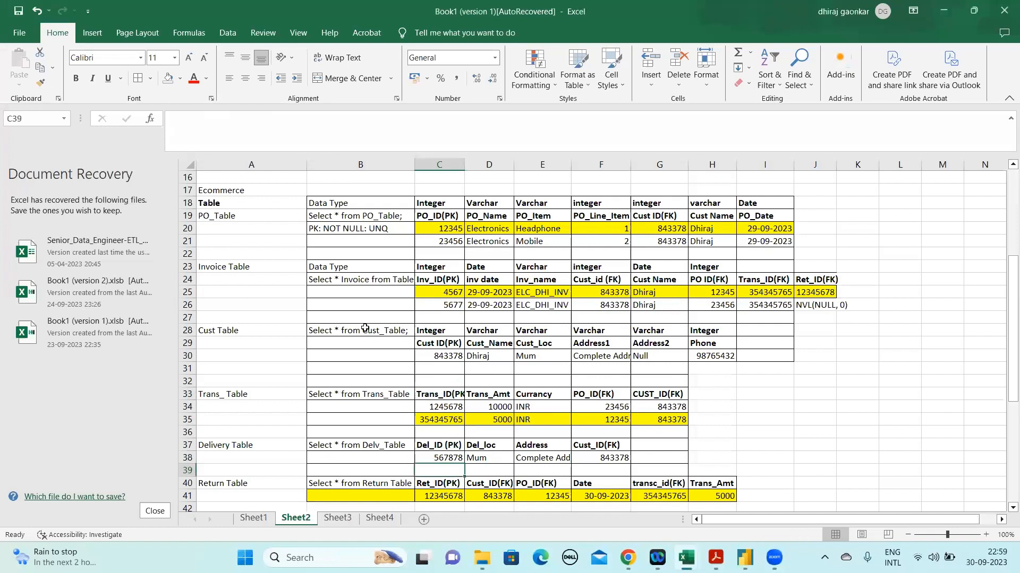
pyautogui.press('Left')
pyautogui.hotkey('ctrl', 'Up')
pyautogui.hotkey('ctrl', 'Up')
pyautogui.hotkey('ctrl', 'Up')
pyautogui.hotkey('ctrl', 'Up')
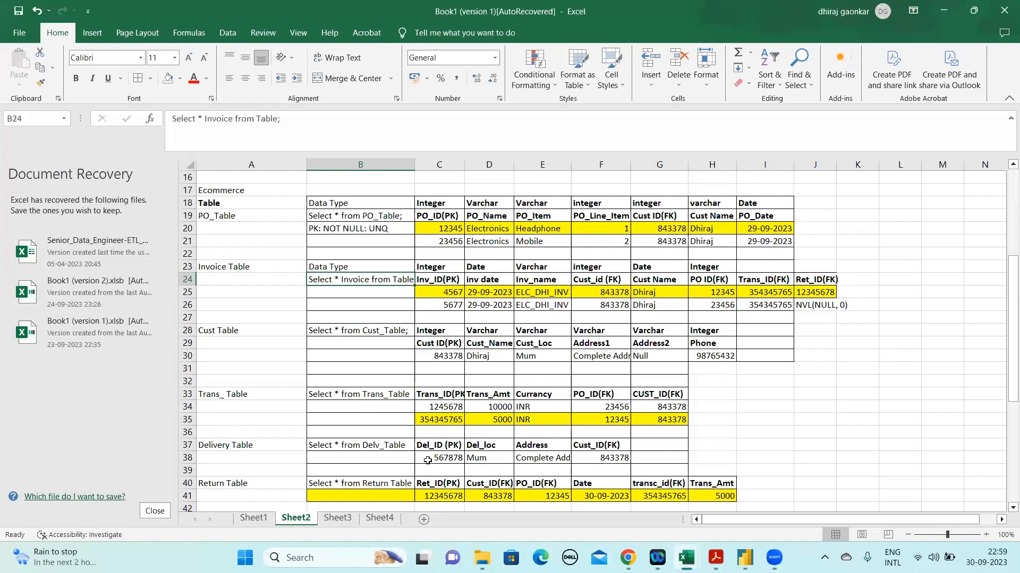
# Review the whole e-commerce table block on Sheet2 and the Oracle database connection details on Sheet3
pyautogui.click(337, 518)
pyautogui.click(296, 518)
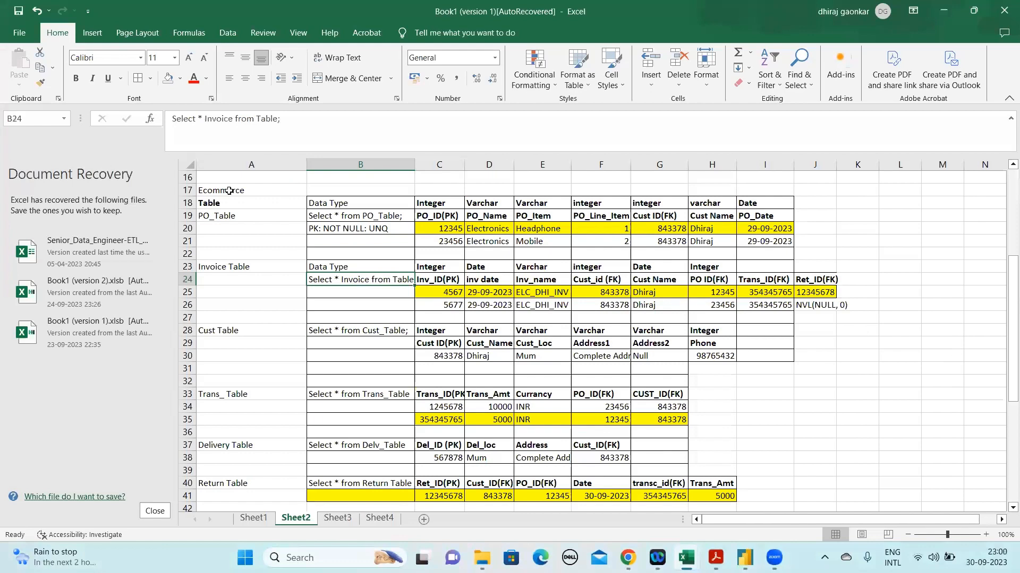
pyautogui.moveTo(231, 192); pyautogui.dragTo(712, 508)
pyautogui.click(335, 516)
pyautogui.moveTo(239, 183); pyautogui.dragTo(334, 280)
pyautogui.moveTo(390, 263); pyautogui.dragTo(410, 264)
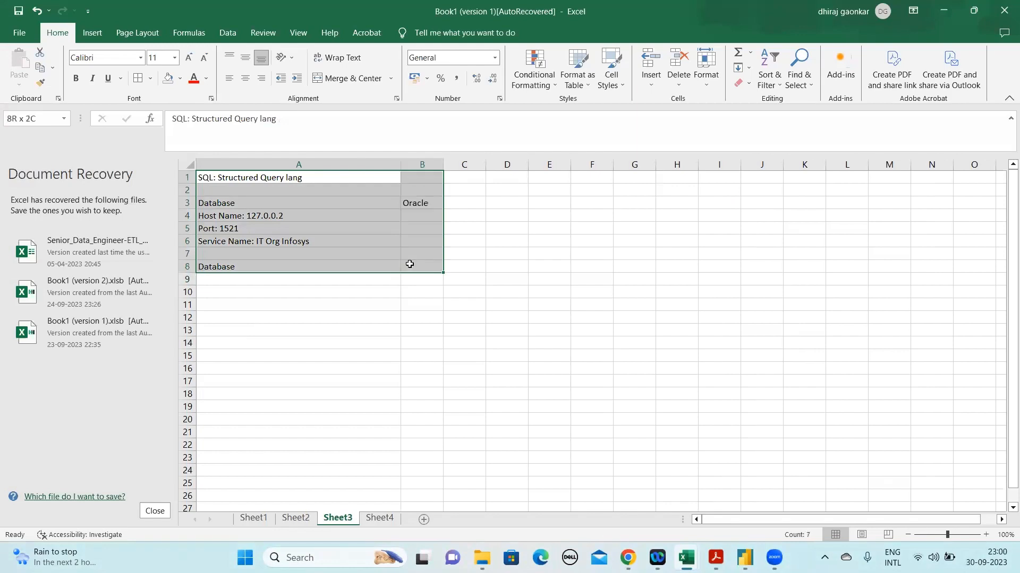
pyautogui.moveTo(410, 265); pyautogui.dragTo(409, 265)
pyautogui.click(280, 242)
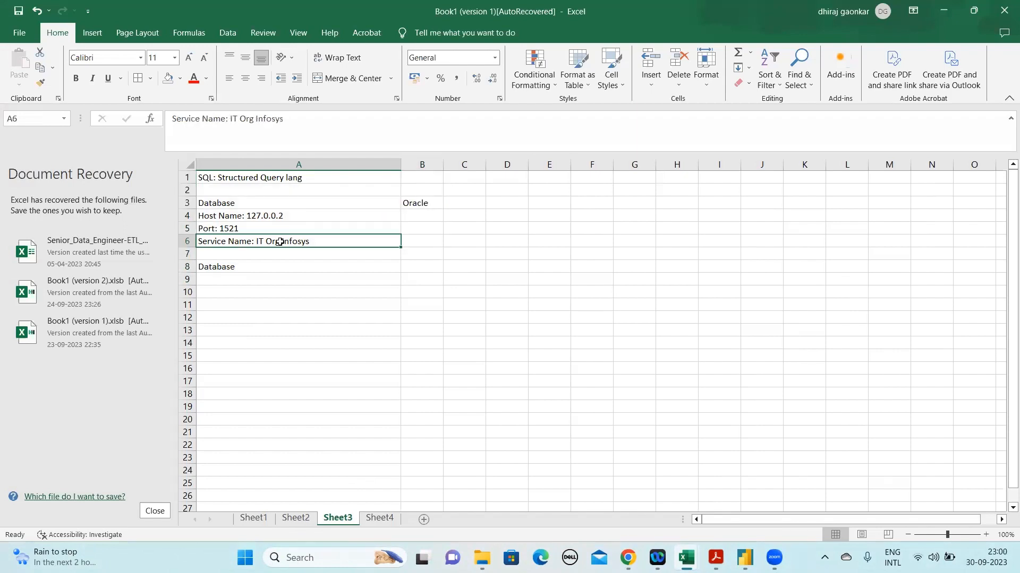
# Switch briefly to the Power BI model and back to Excel, and open the database layers overview on Sheet4
pyautogui.keyDown('ctrl'); pyautogui.click(308, 521); pyautogui.keyUp('ctrl')
pyautogui.click(751, 554)
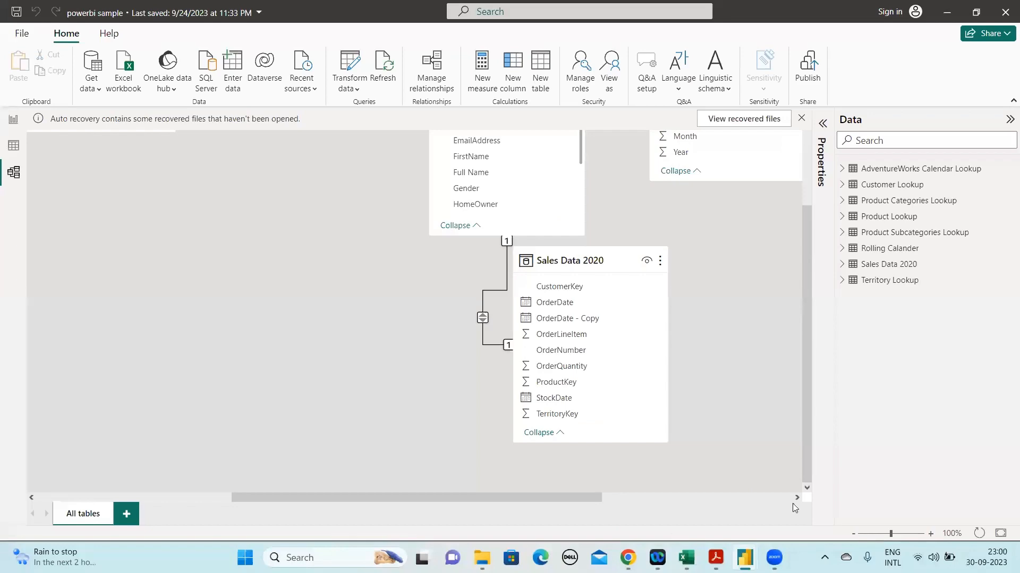
pyautogui.moveTo(686, 558)
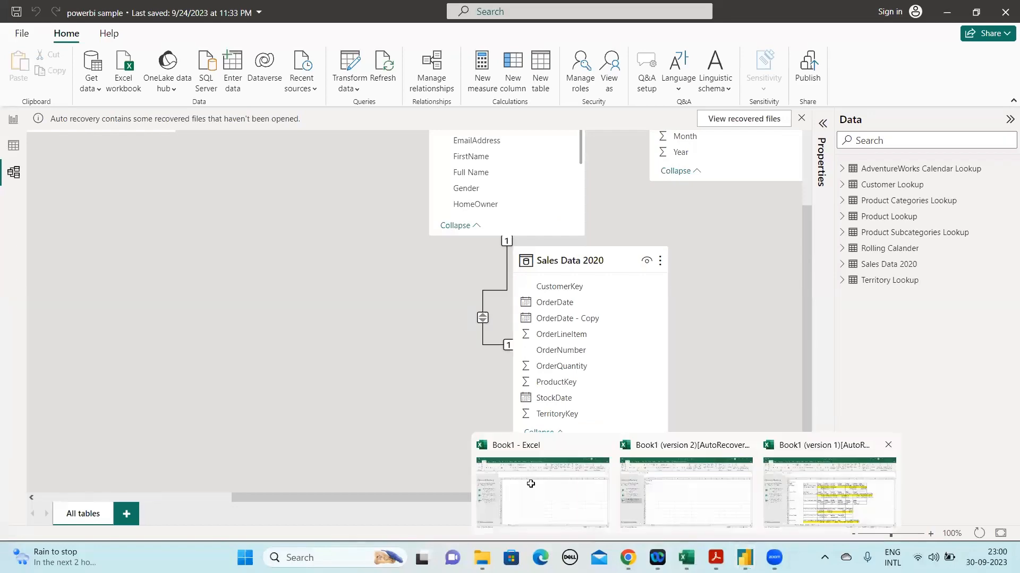
pyautogui.click(829, 492)
pyautogui.click(338, 518)
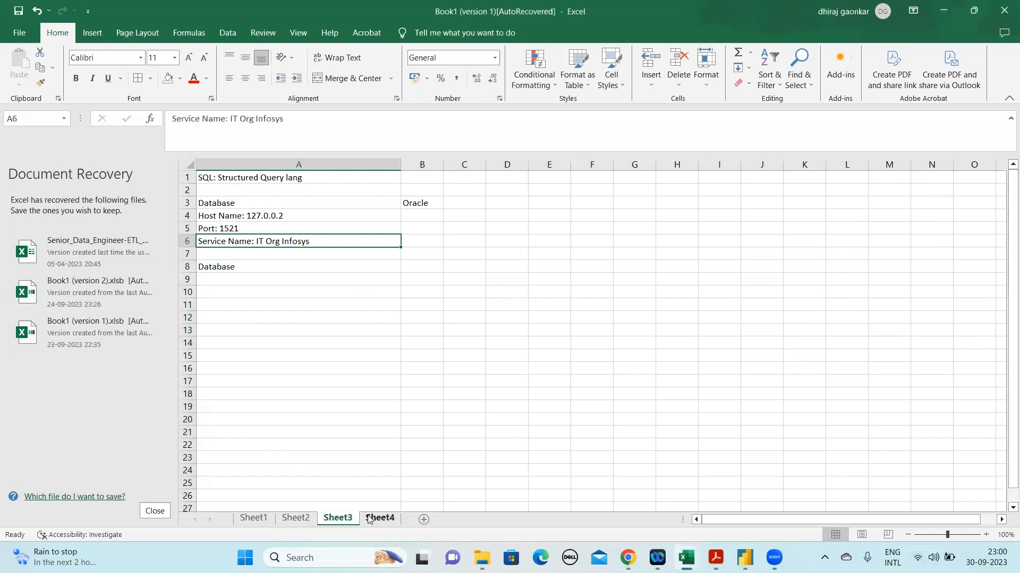
pyautogui.click(370, 518)
# Go through the Layers of Database column on Sheet4, from Source and Stagging down to ODS
pyautogui.click(296, 228)
pyautogui.click(226, 189)
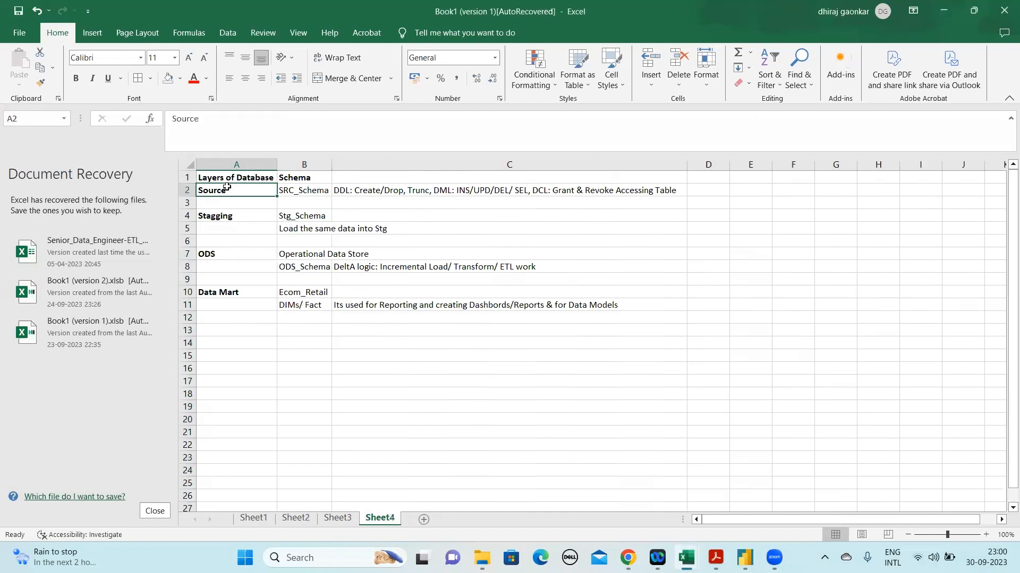
pyautogui.click(281, 181)
pyautogui.click(231, 189)
pyautogui.click(226, 219)
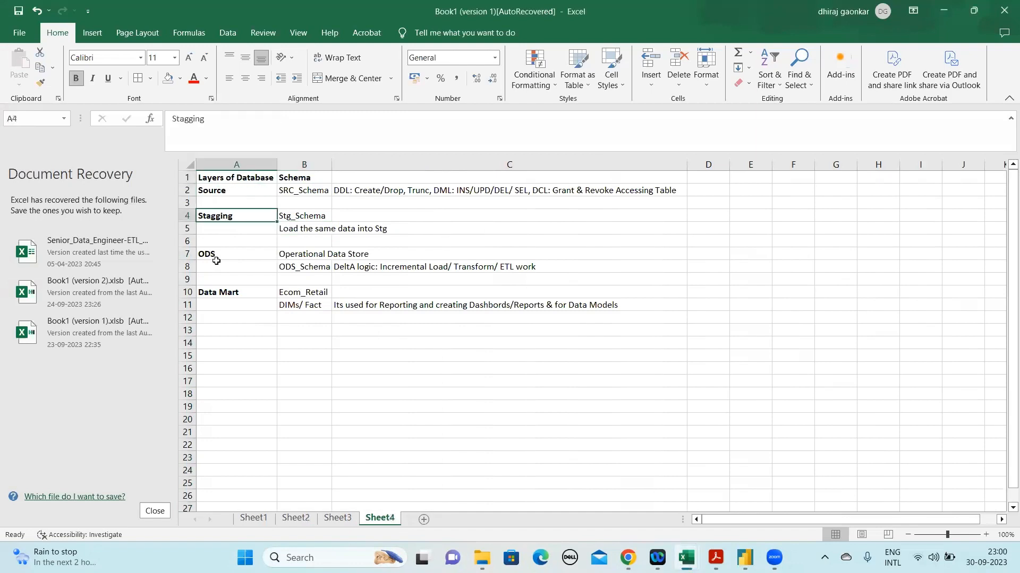
pyautogui.press('Down')
pyautogui.press('Down')
pyautogui.press('Down')
pyautogui.press('Down')
# Examine SRC_Schema with its DDL, DML and DCL commands, and Stg_Schema with its note on loading the same data
pyautogui.click(301, 192)
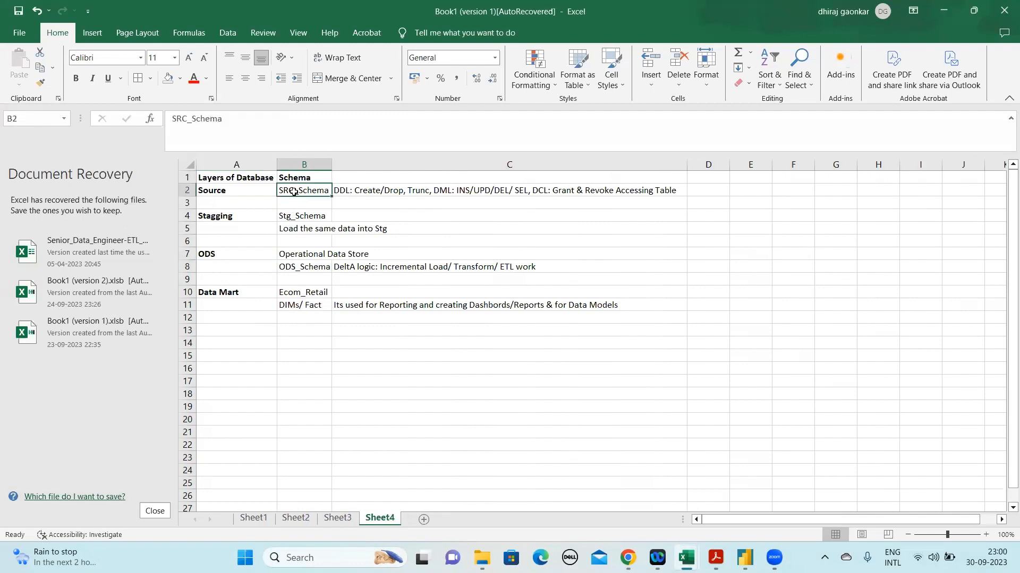
pyautogui.click(358, 192)
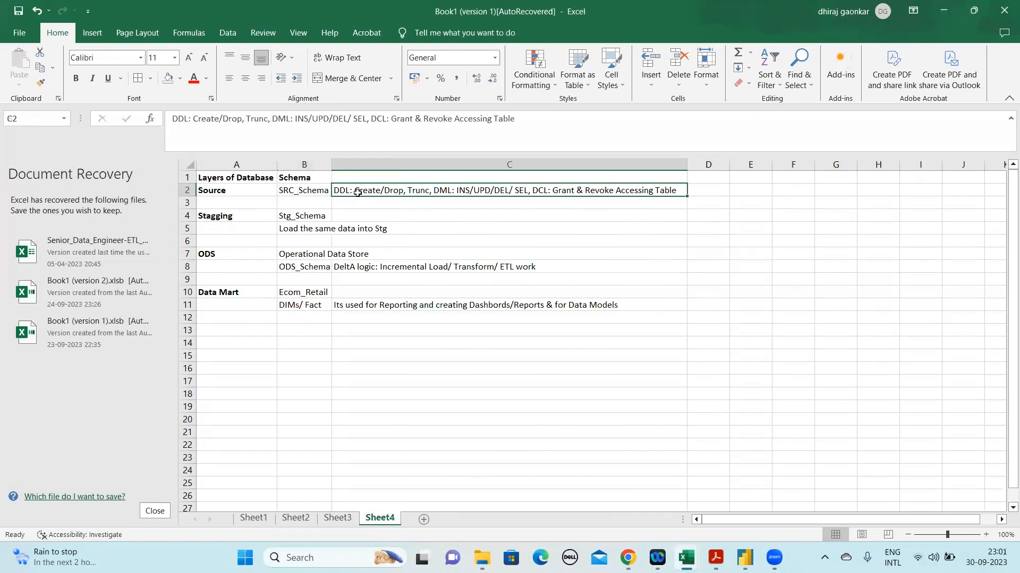
pyautogui.click(278, 120)
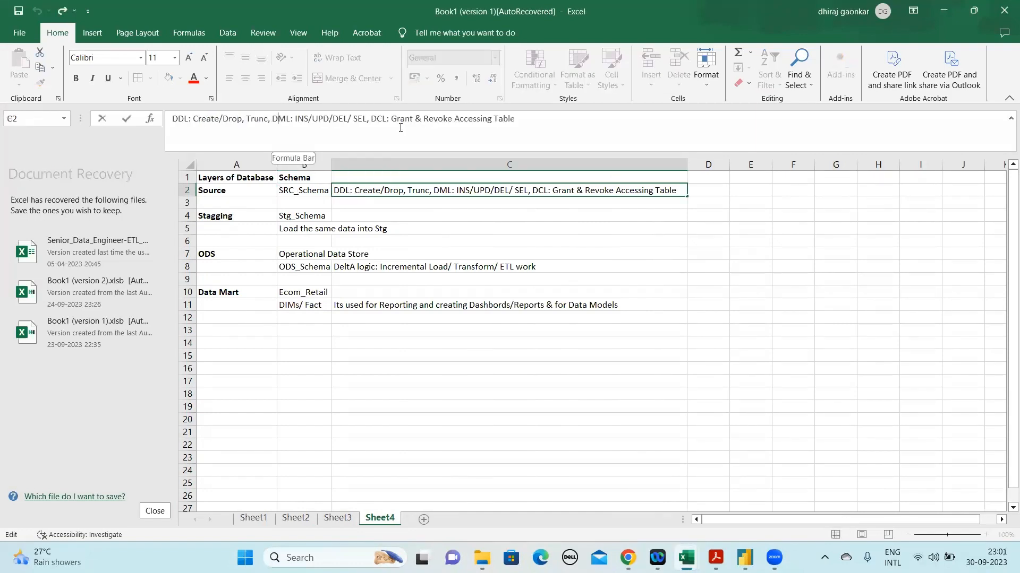
pyautogui.click(306, 215)
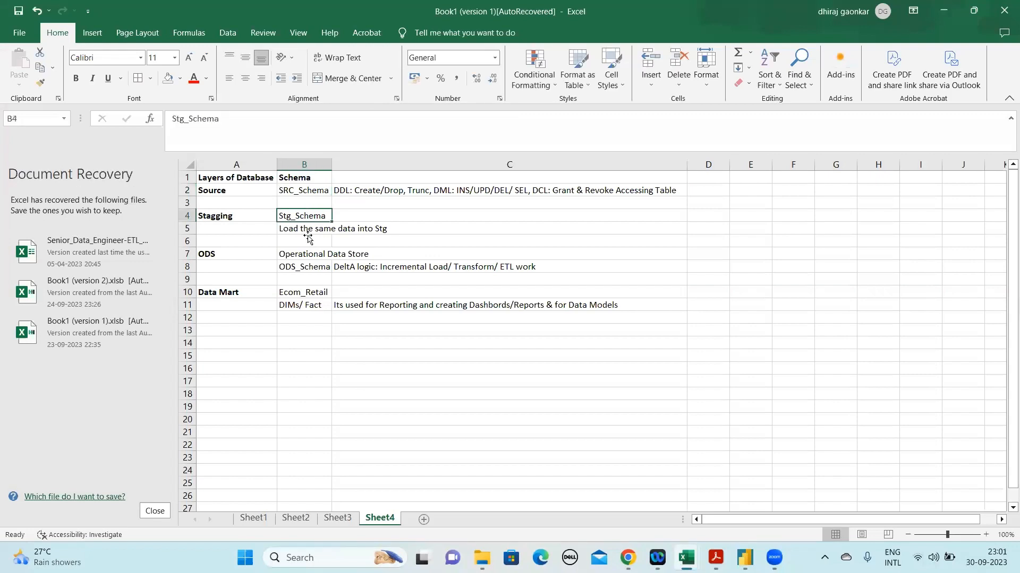
pyautogui.press('Down')
pyautogui.press('Down')
pyautogui.press('Up')
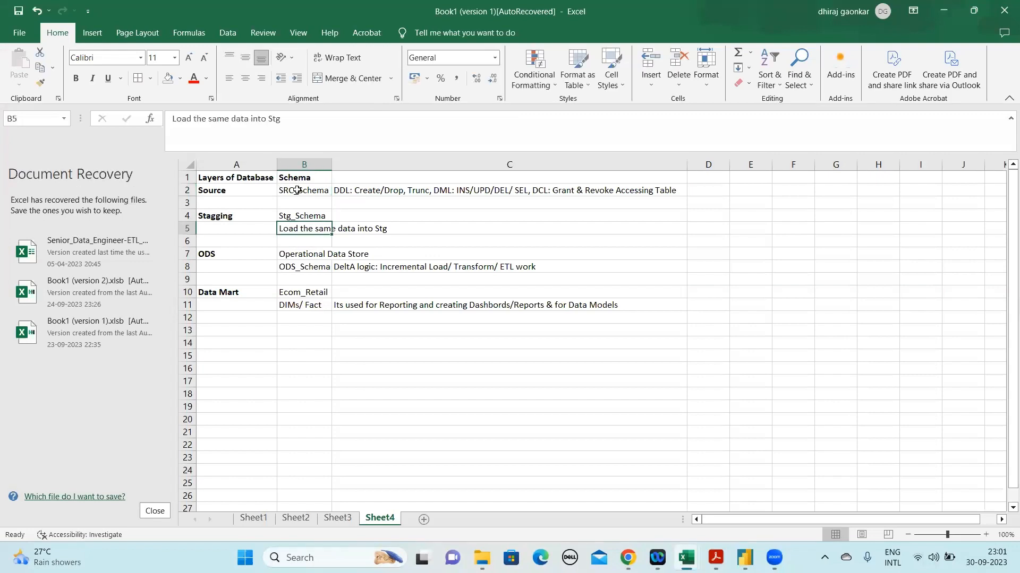
pyautogui.click(297, 190)
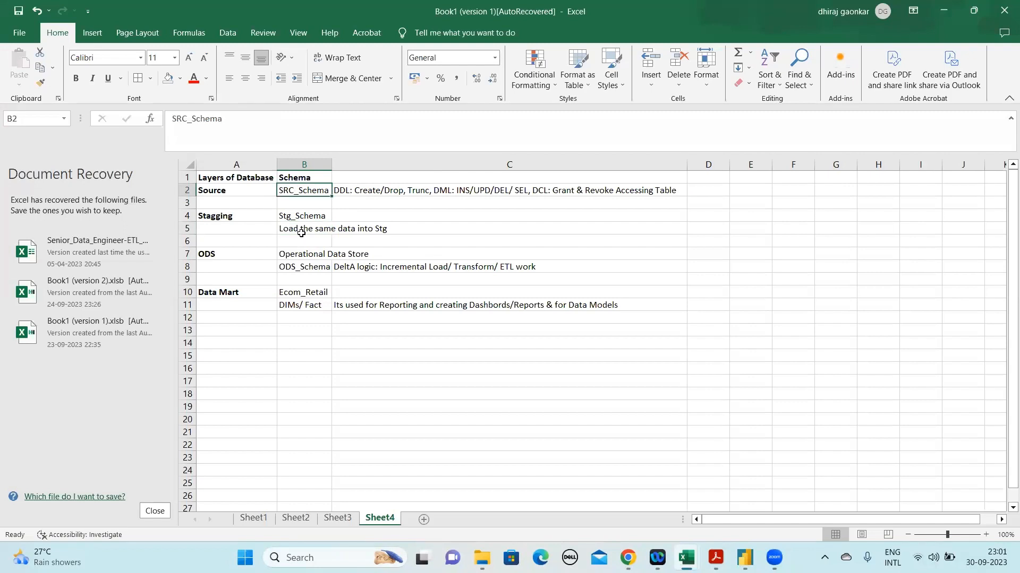
pyautogui.click(318, 228)
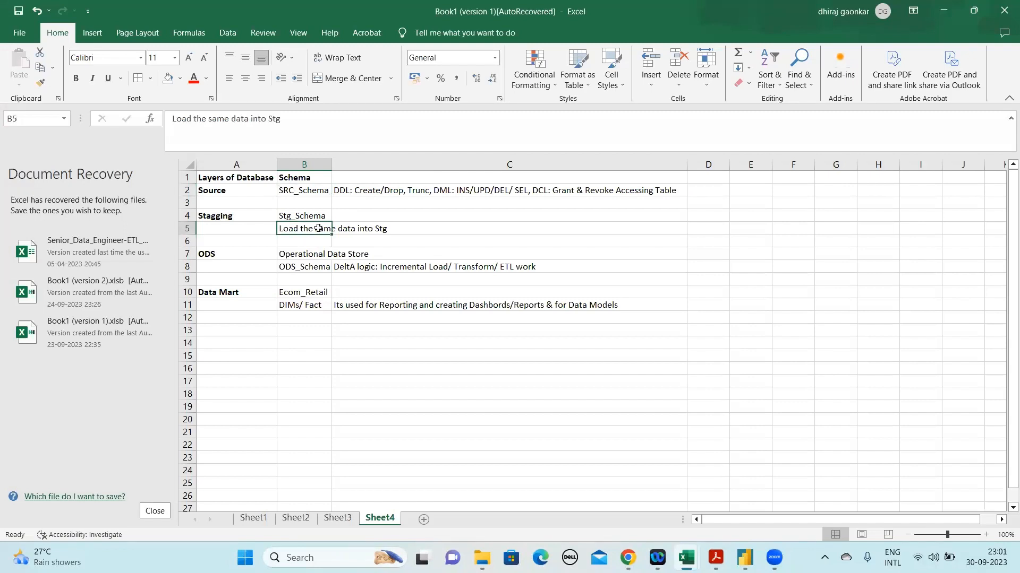
# Read the Operational Data Store entry, its delta and ETL logic note, and the DIMs/ Fact entry under Data Mart
pyautogui.click(297, 256)
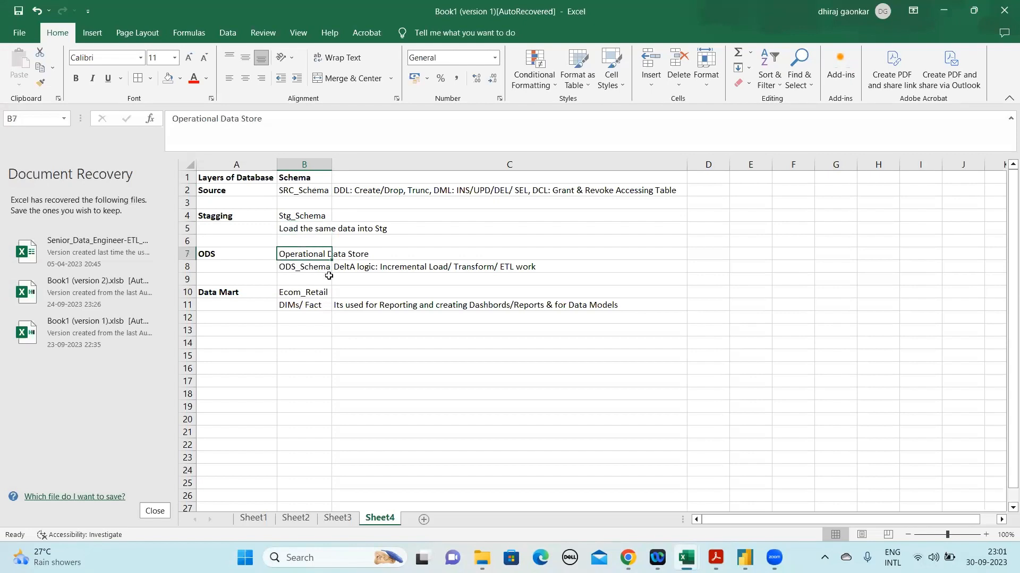
pyautogui.press('Down')
pyautogui.press('Down')
pyautogui.click(468, 271)
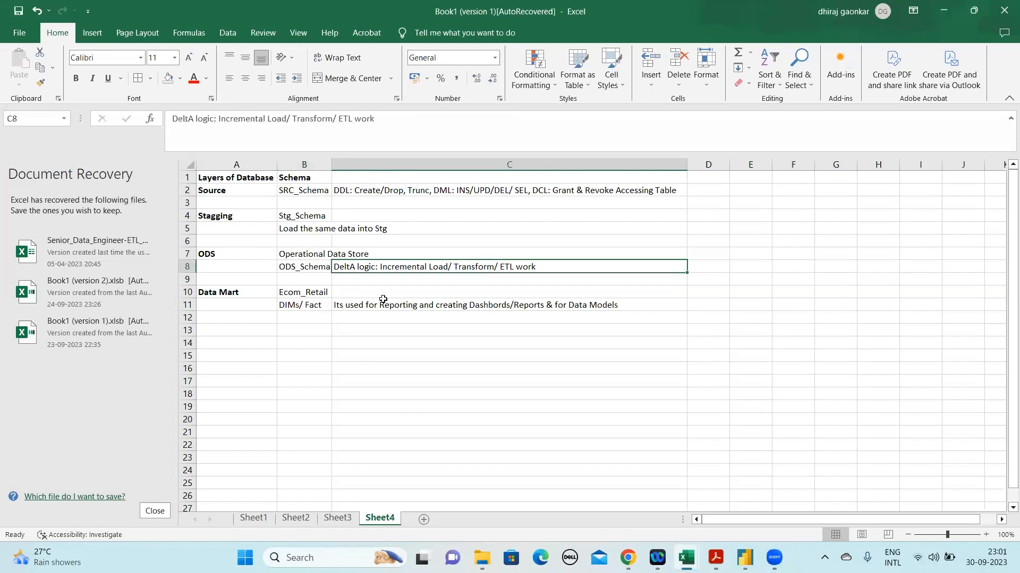
pyautogui.click(285, 303)
# Compare the Power BI model with the Data Mart layer's reporting and data model note on Sheet4 in Excel
pyautogui.moveTo(801, 505)
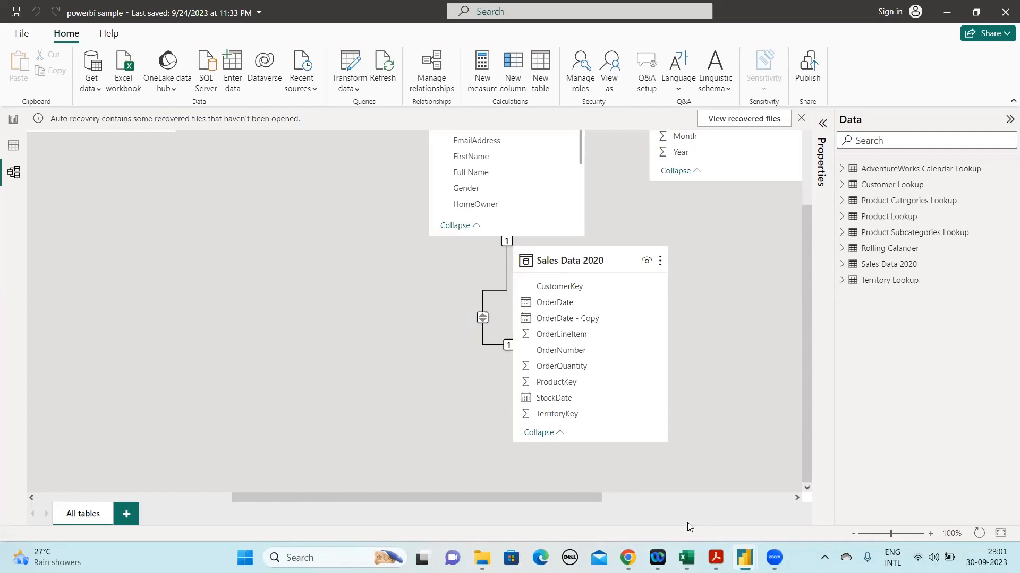
pyautogui.moveTo(685, 556)
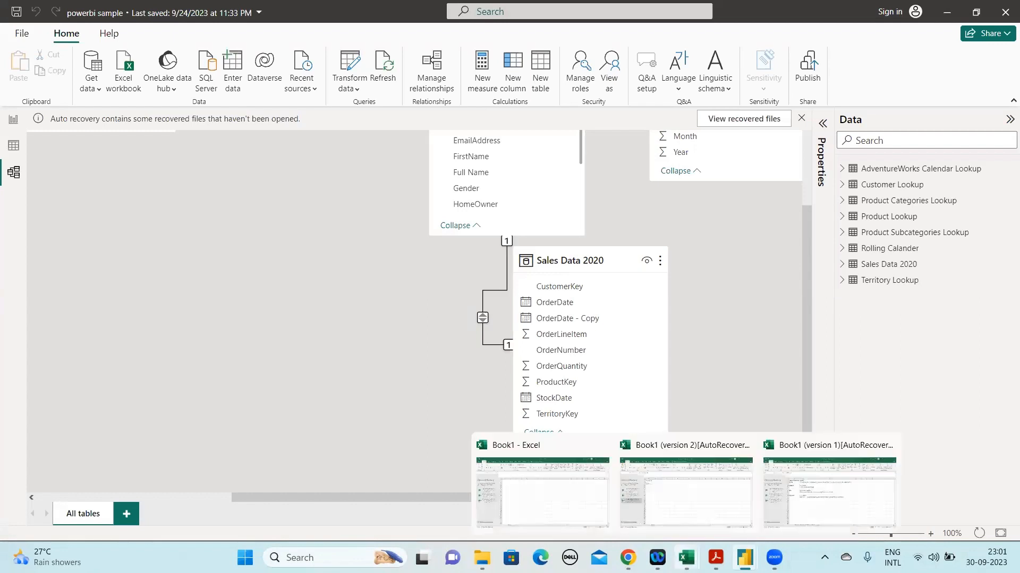
pyautogui.click(802, 499)
pyautogui.click(428, 307)
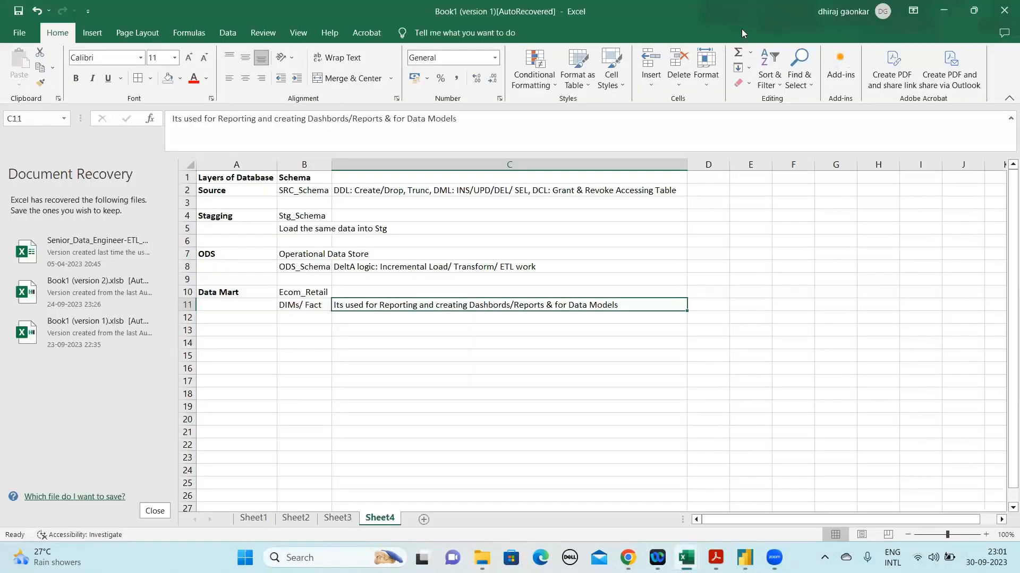